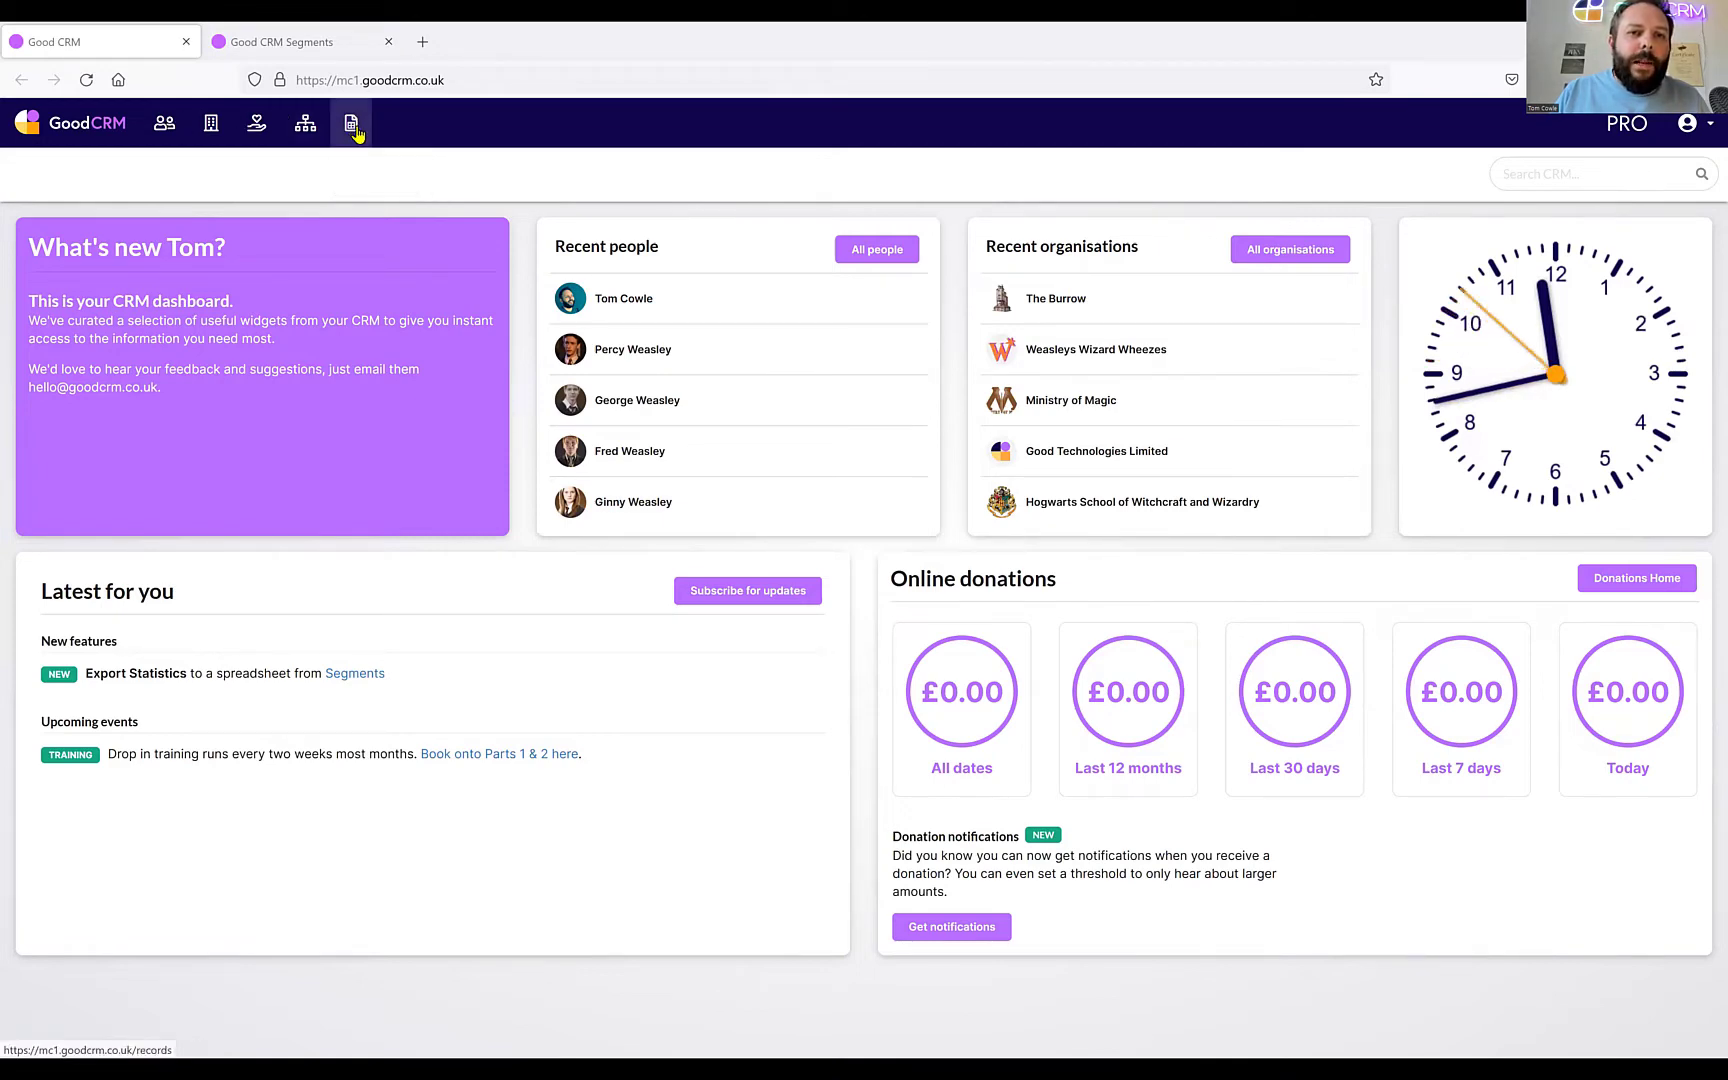
Open the Forms settings for Records and start deleting the Example Form.
left_click(357, 131)
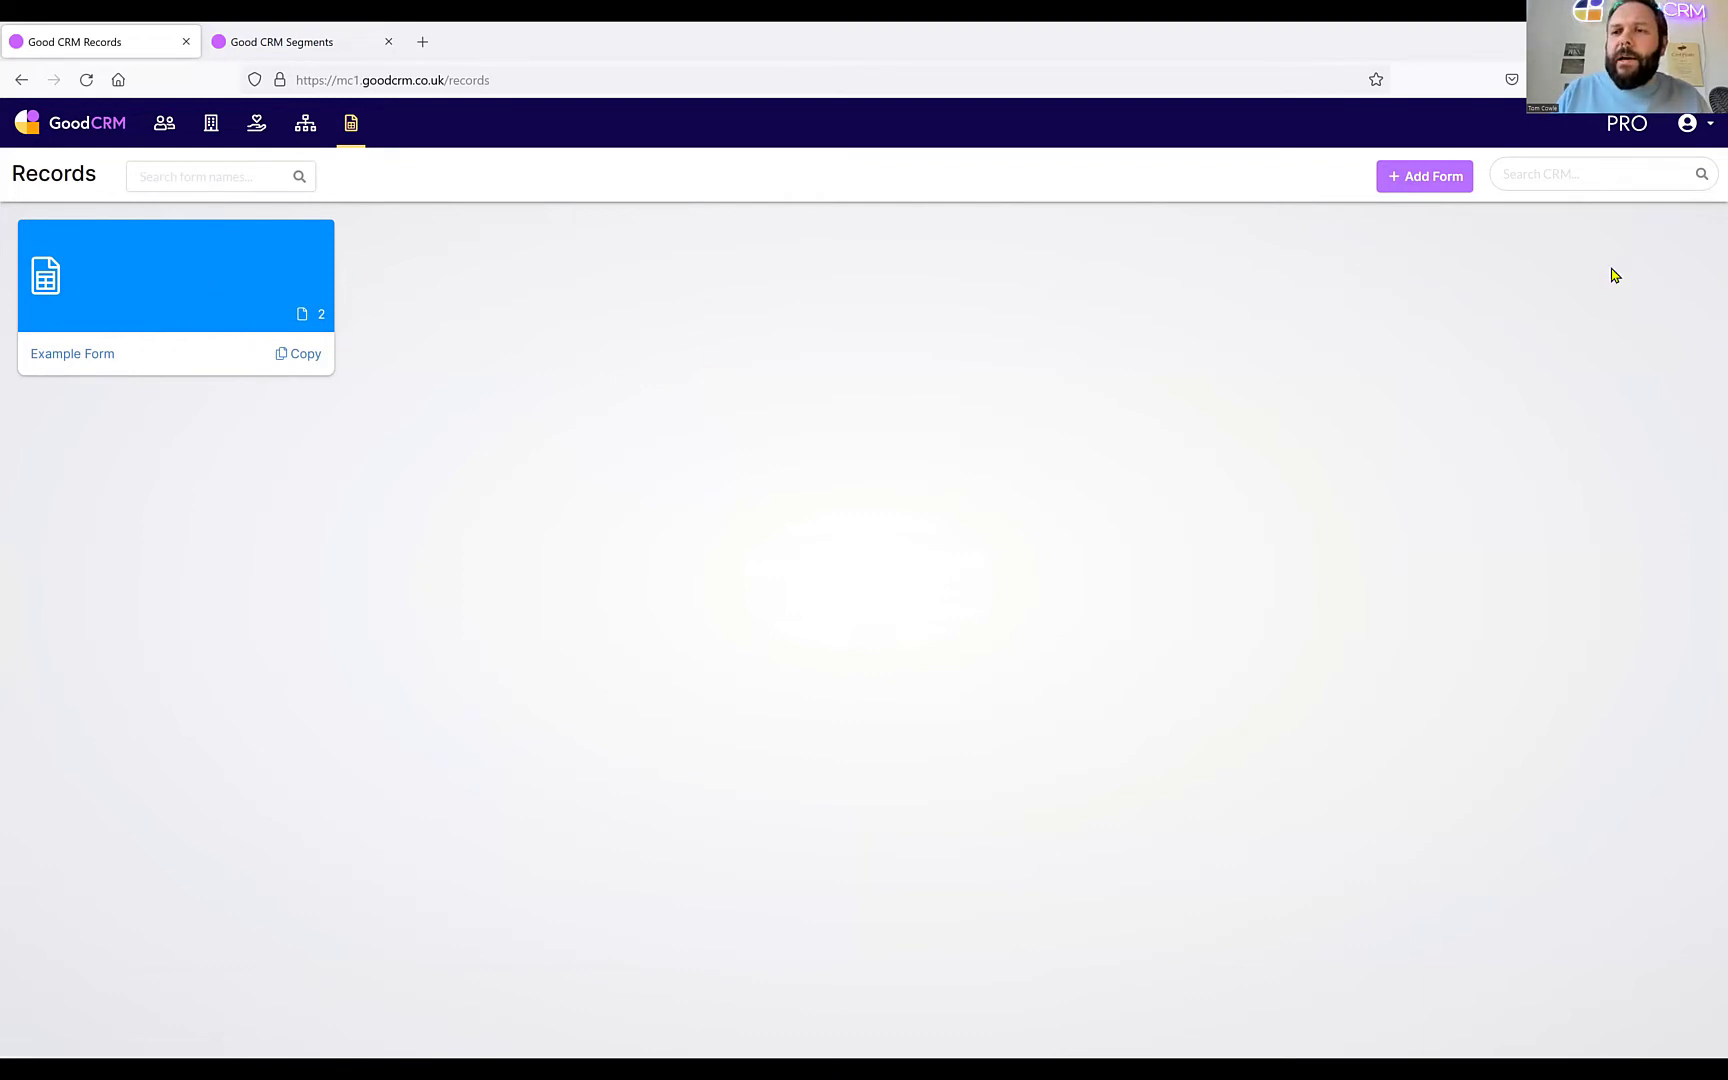
left_click(1707, 128)
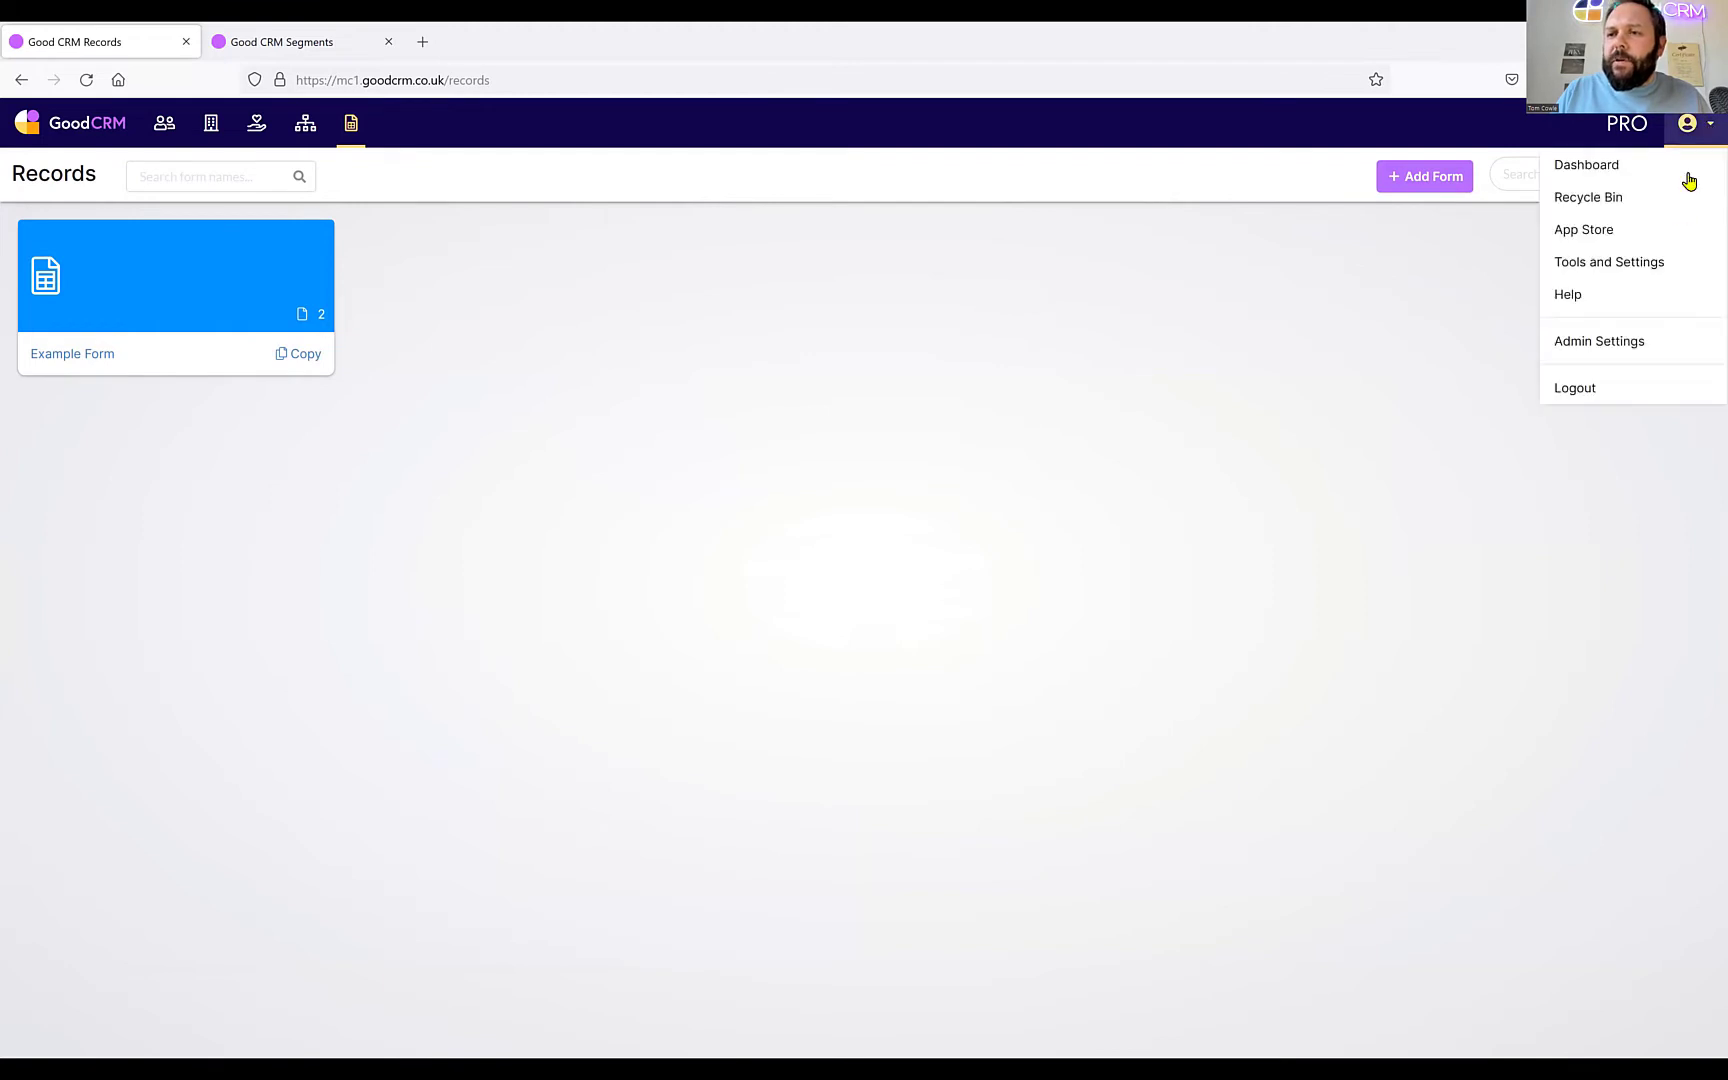
left_click(1621, 258)
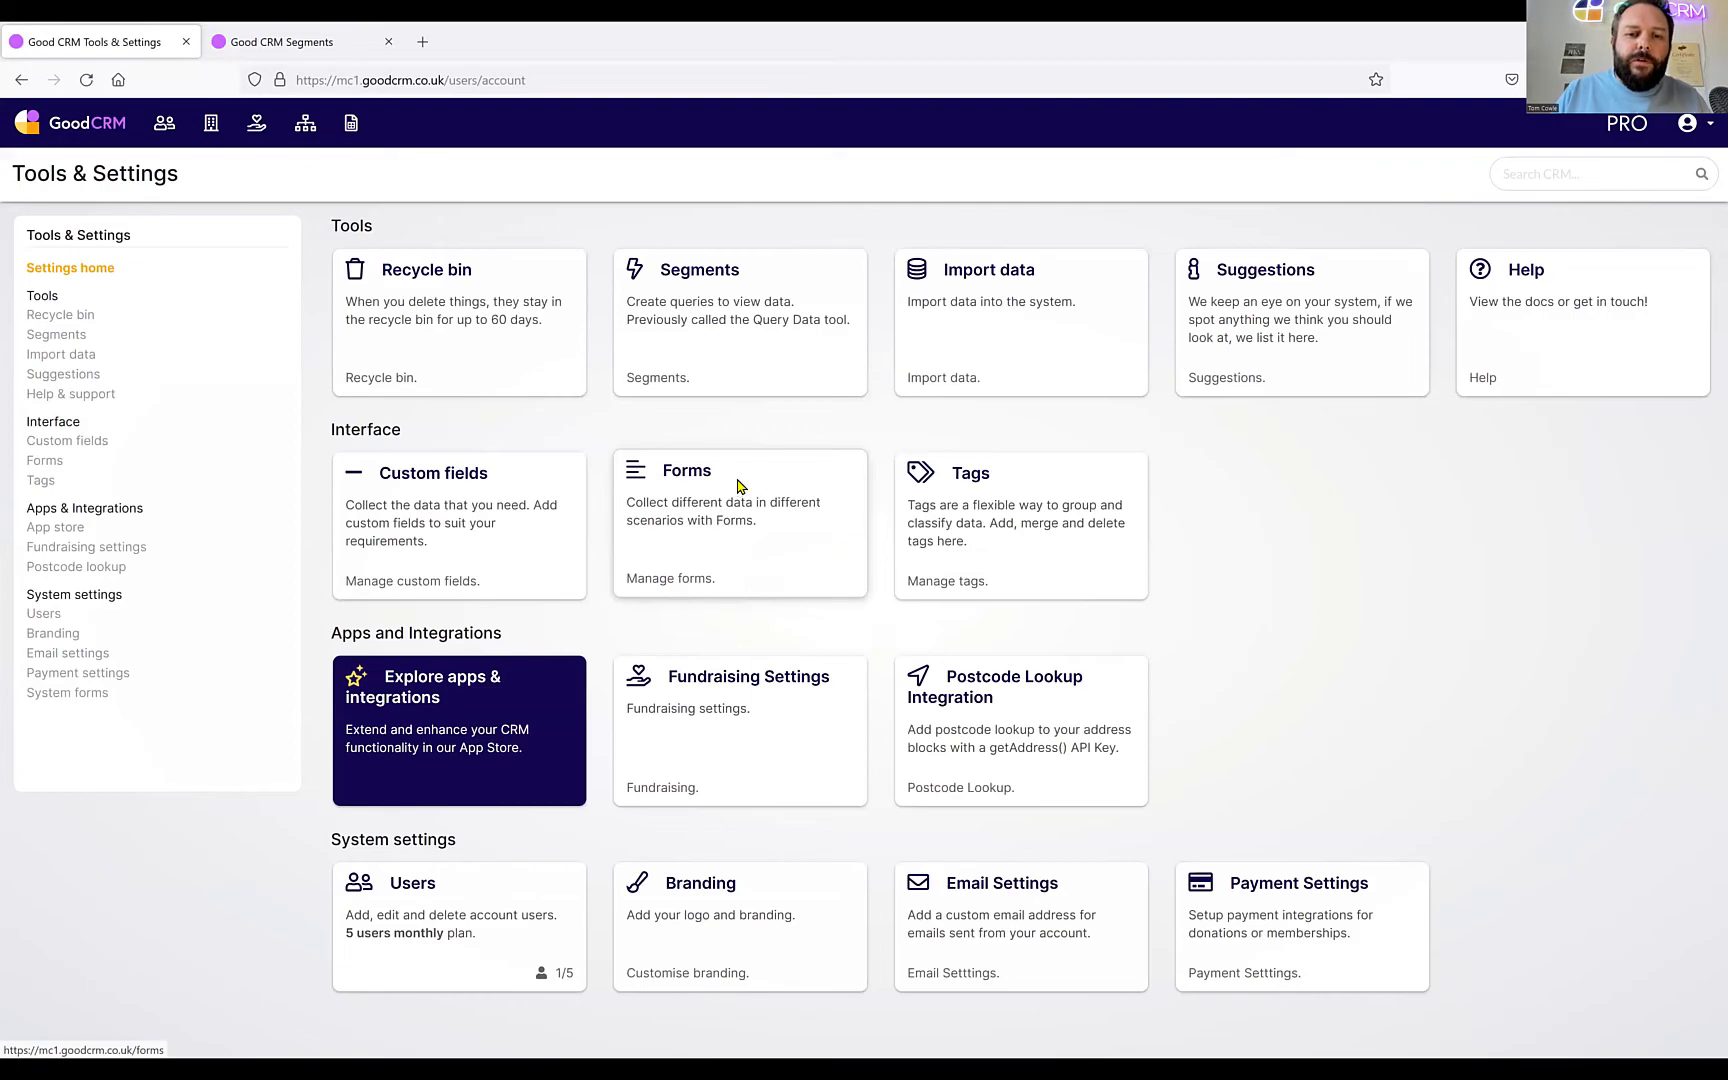
left_click(740, 486)
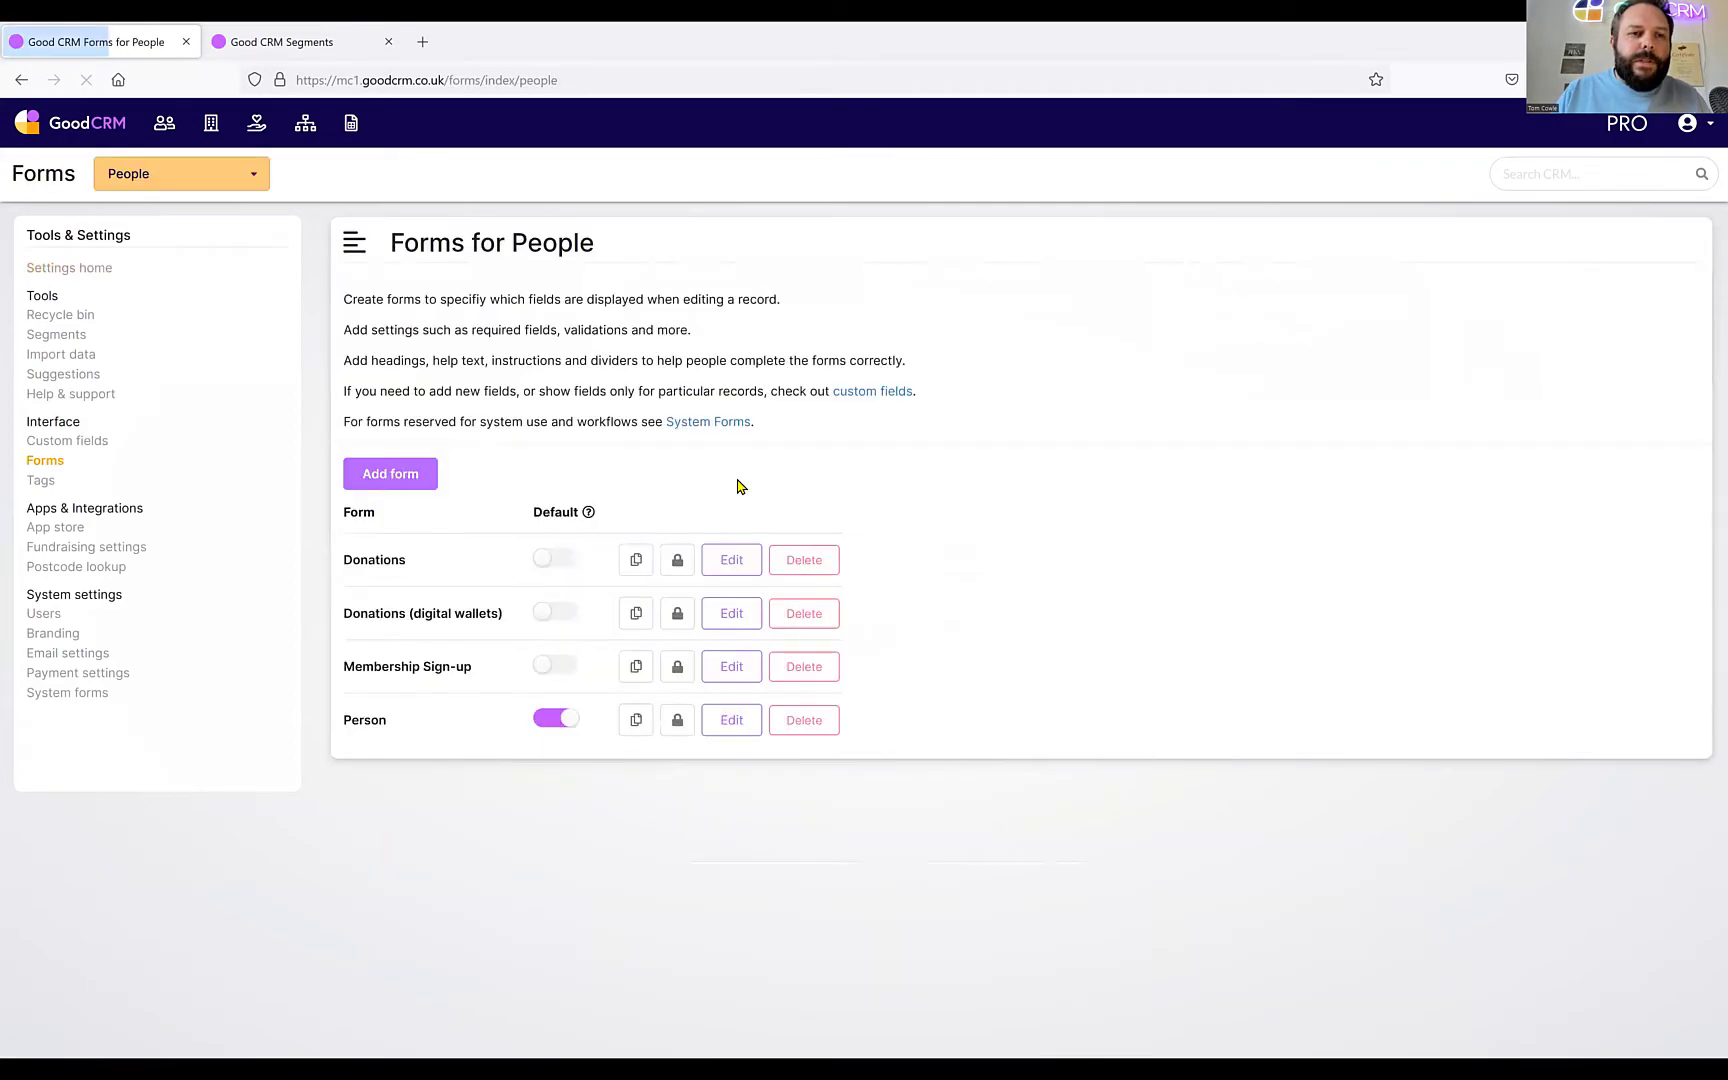
left_click(257, 180)
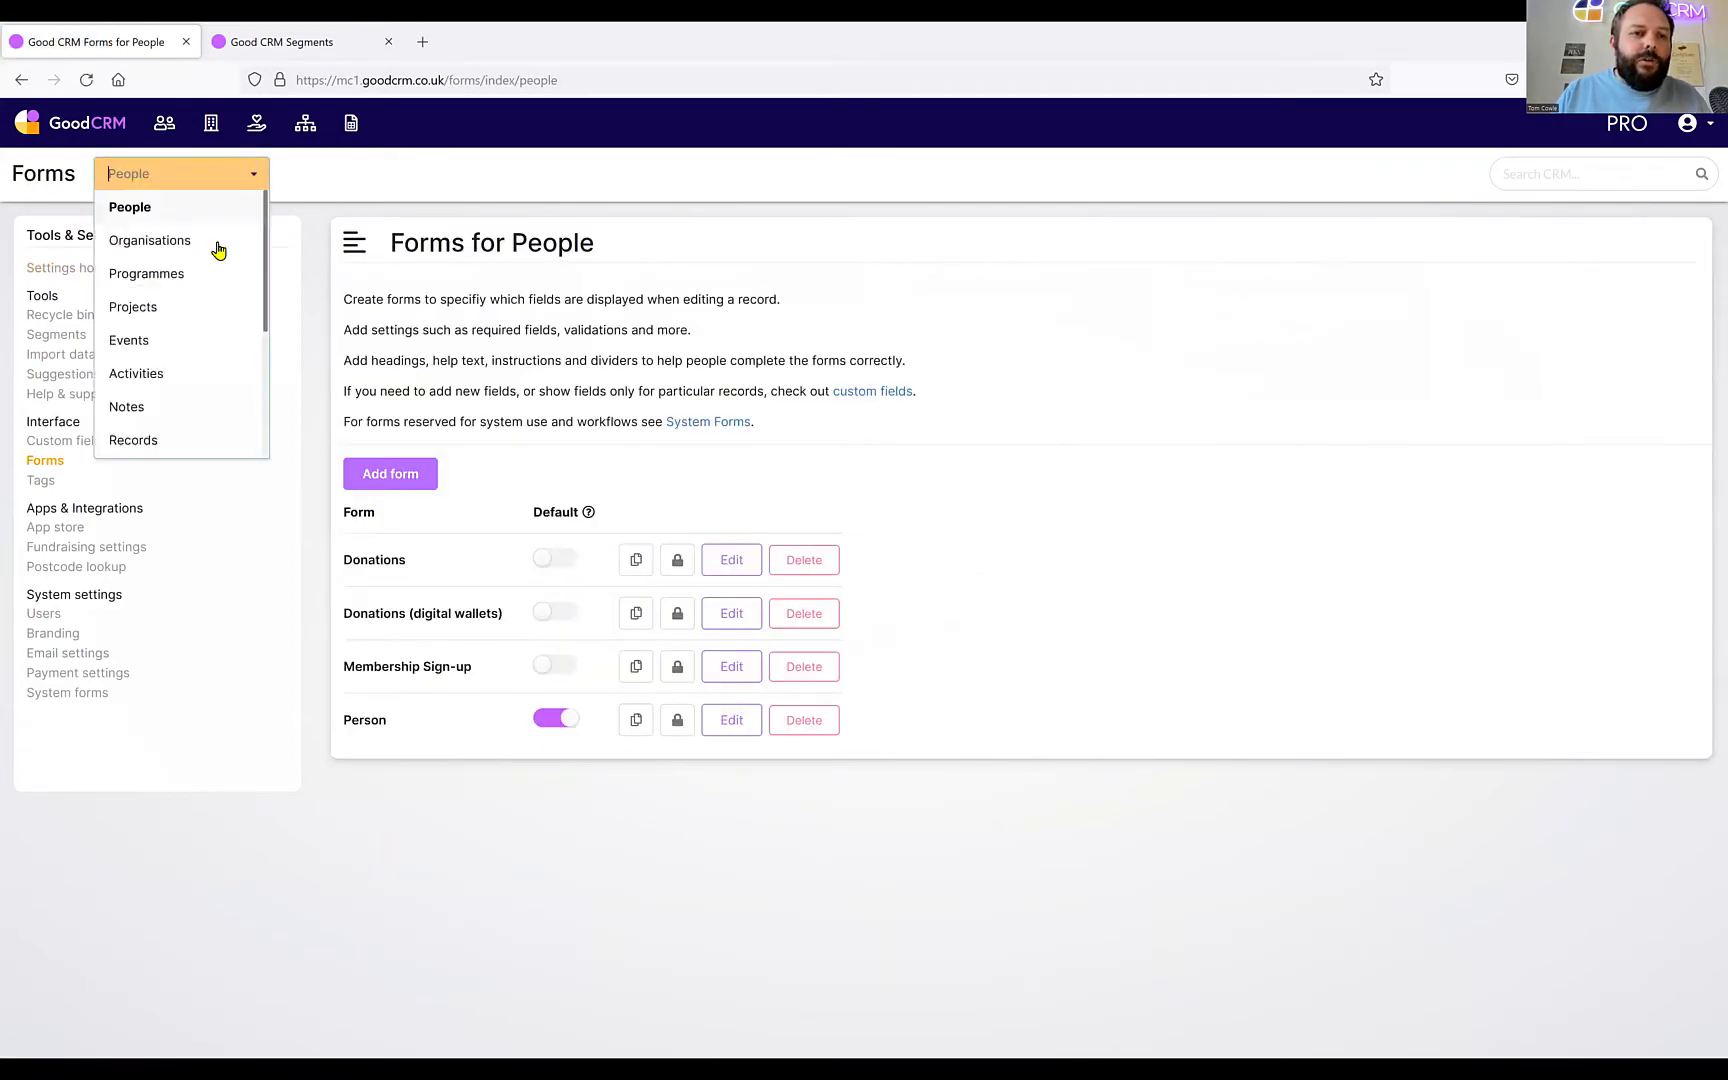
left_click(157, 441)
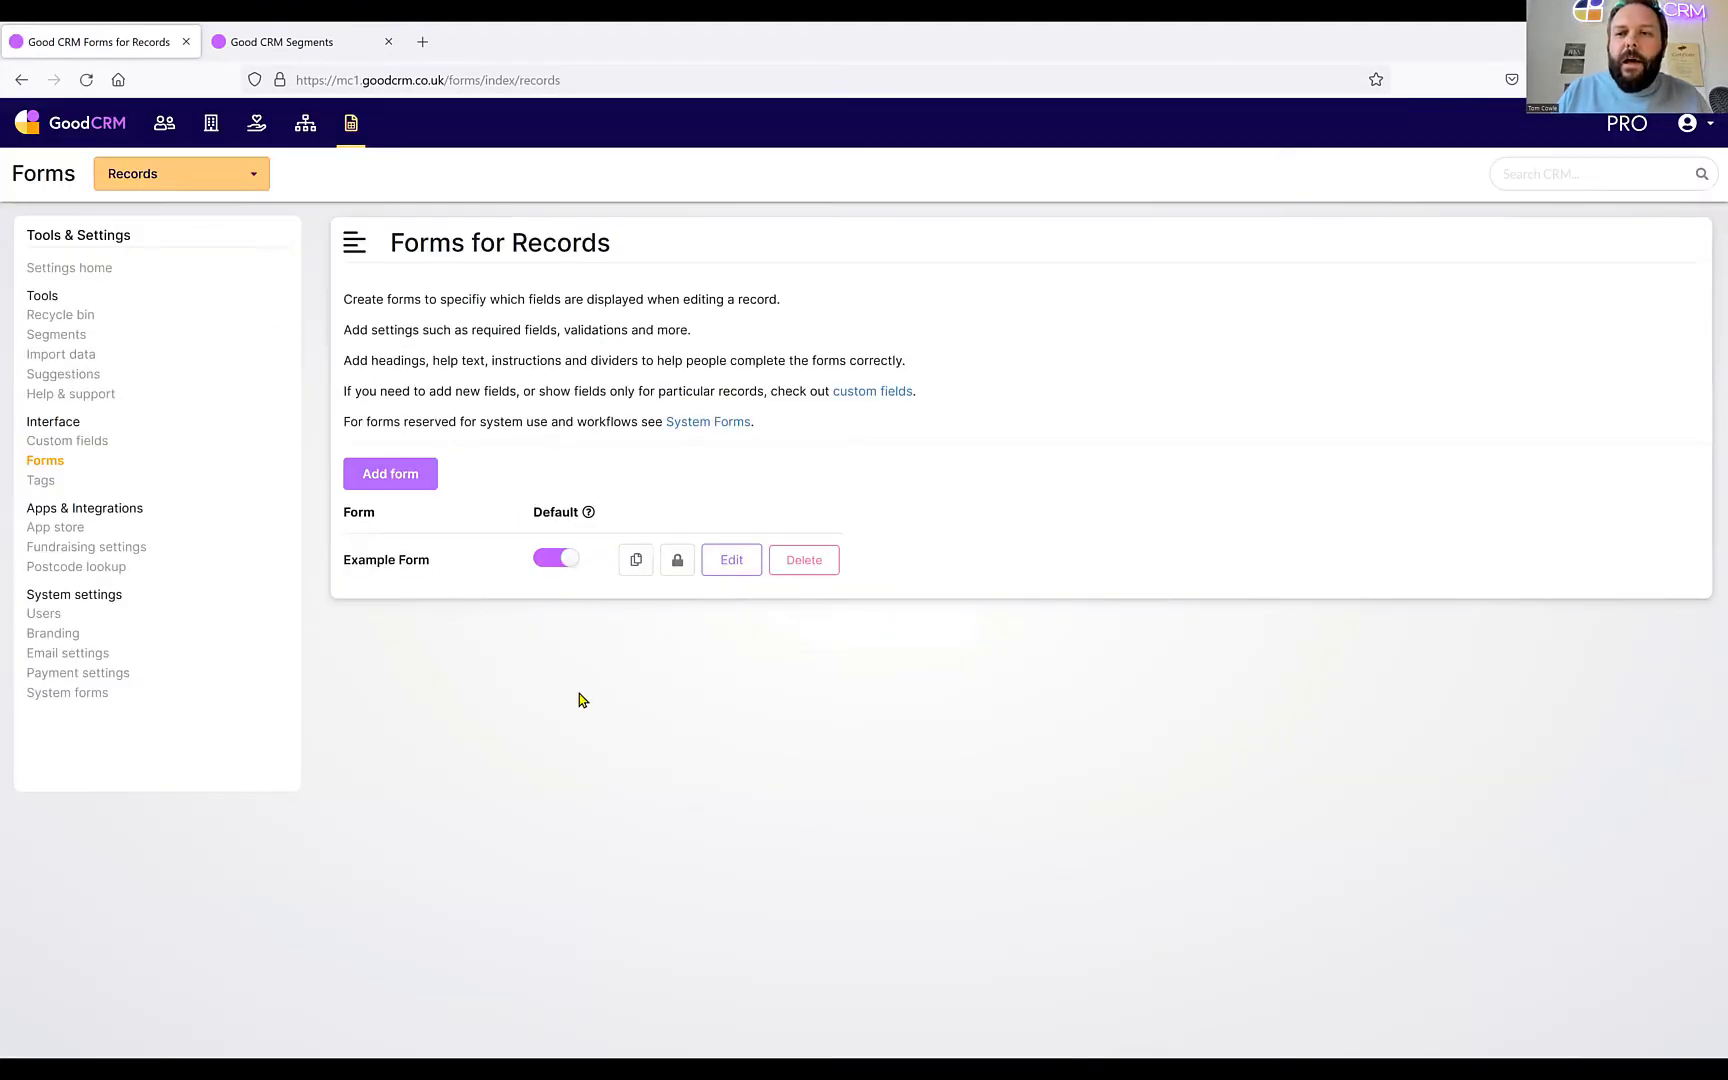
left_click(806, 564)
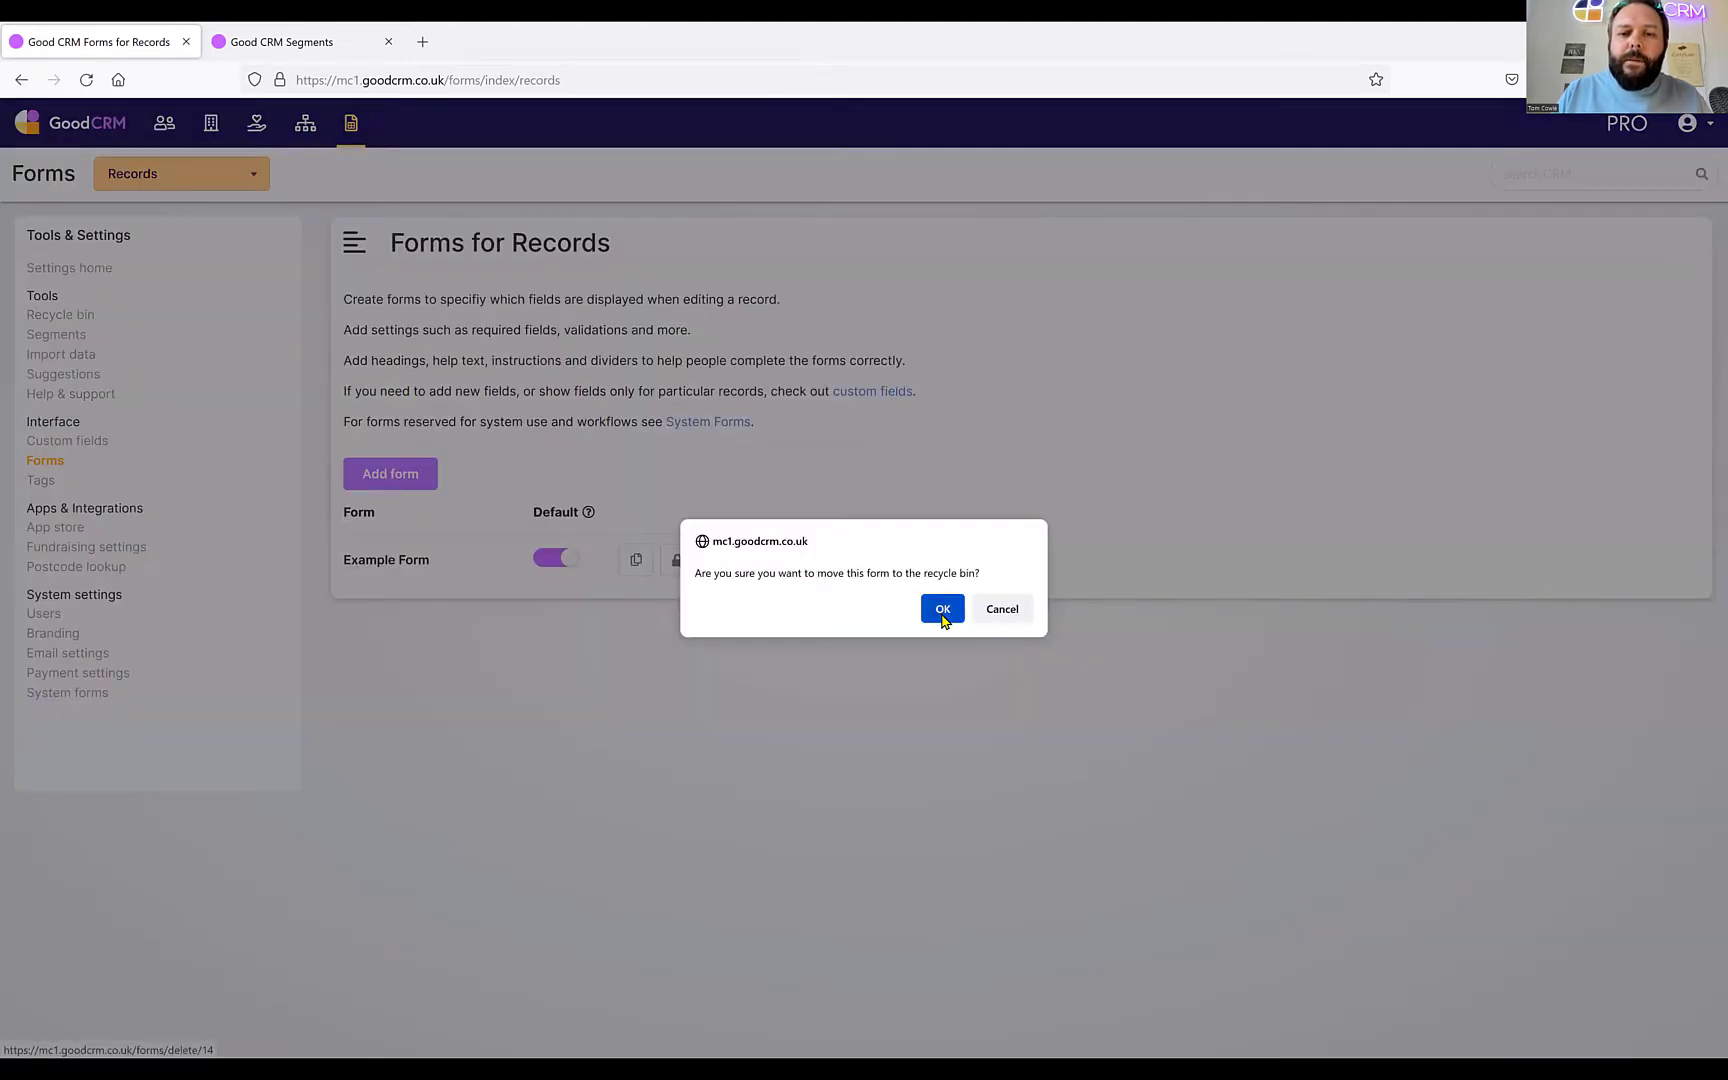
Confirm moving Example Form to the recycle bin and go back to the empty Records page.
left_click(943, 612)
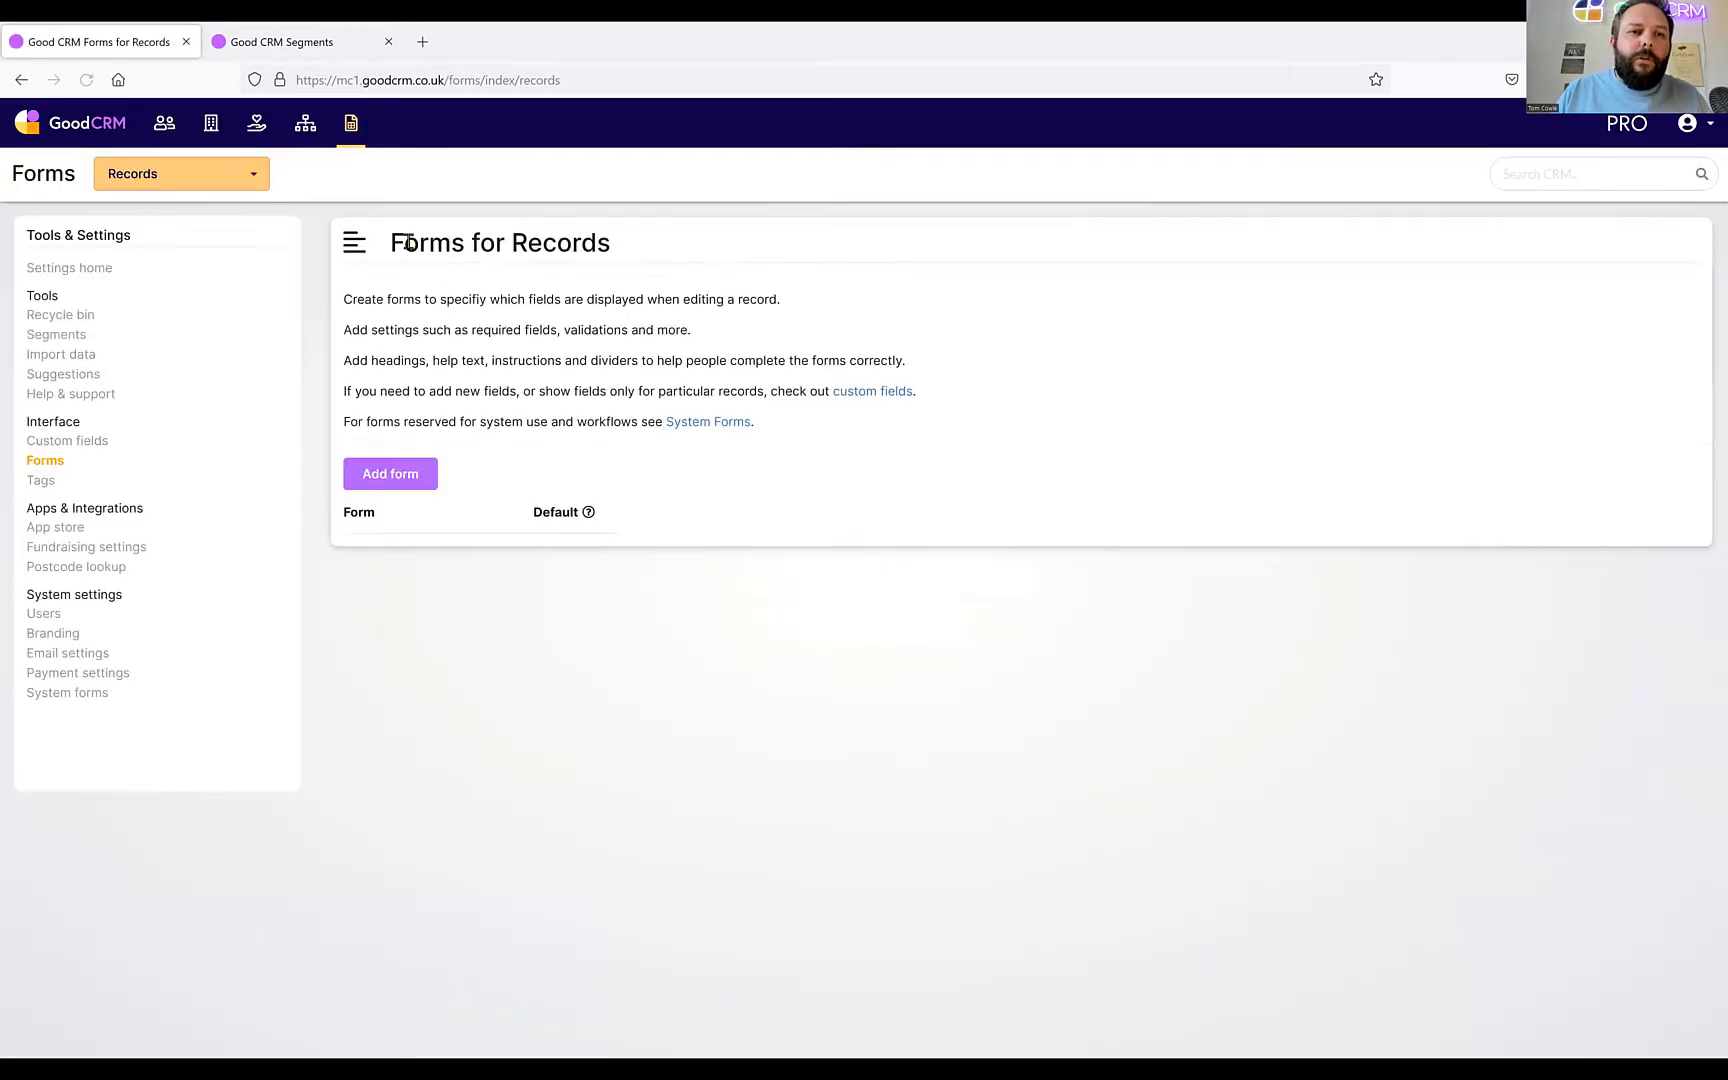
left_click(351, 124)
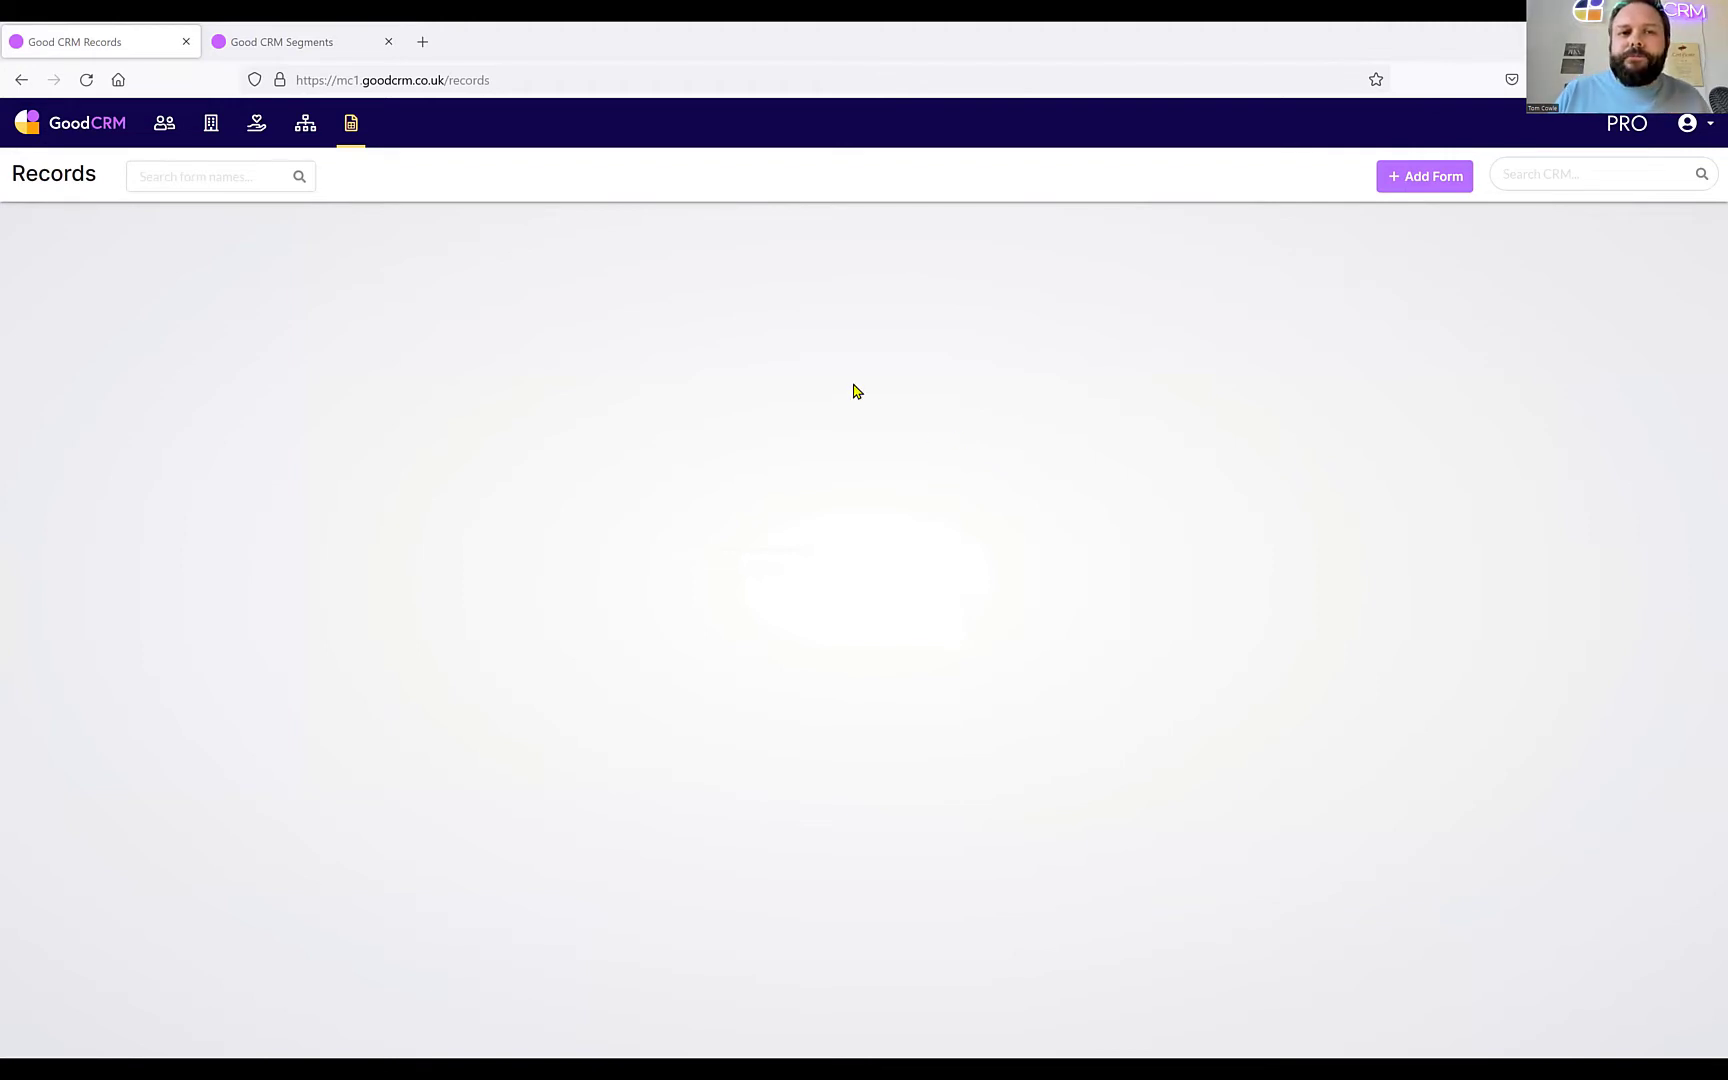
Add a new Records form and name it 'Large Donations'.
left_click(1416, 179)
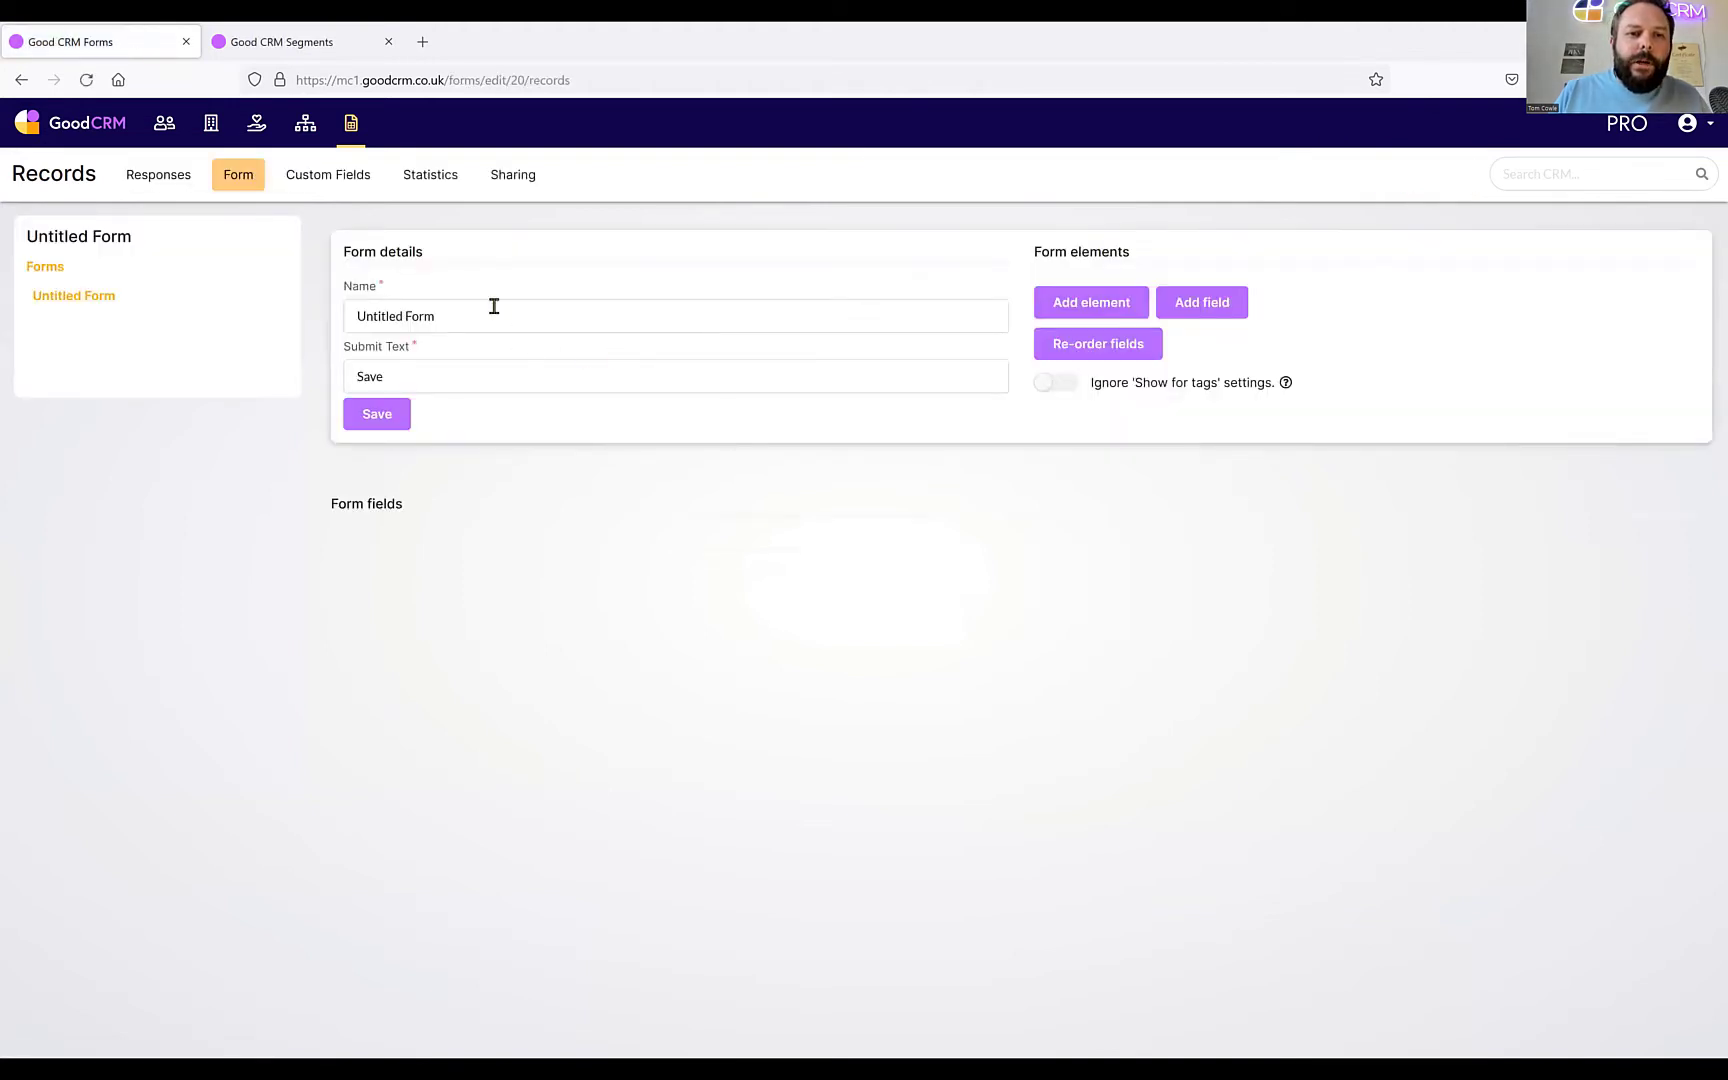
left_click_drag(494, 306, 172, 308)
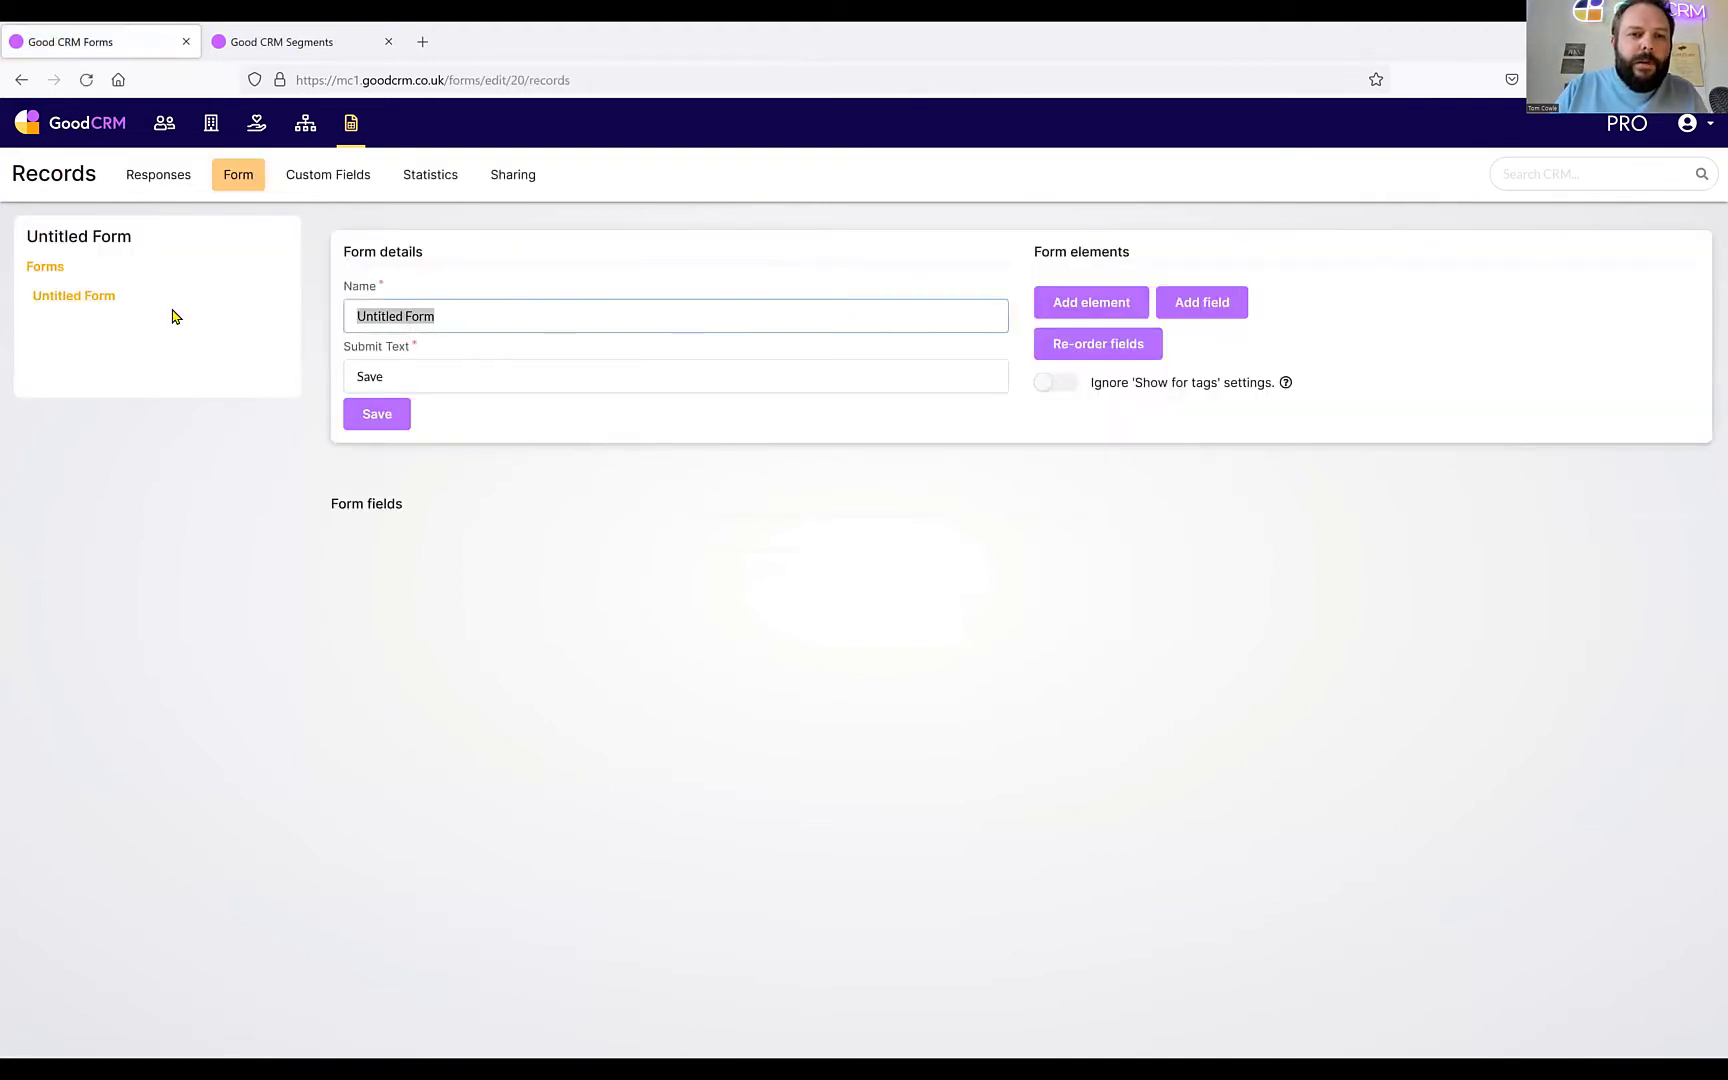
type("Large Donations")
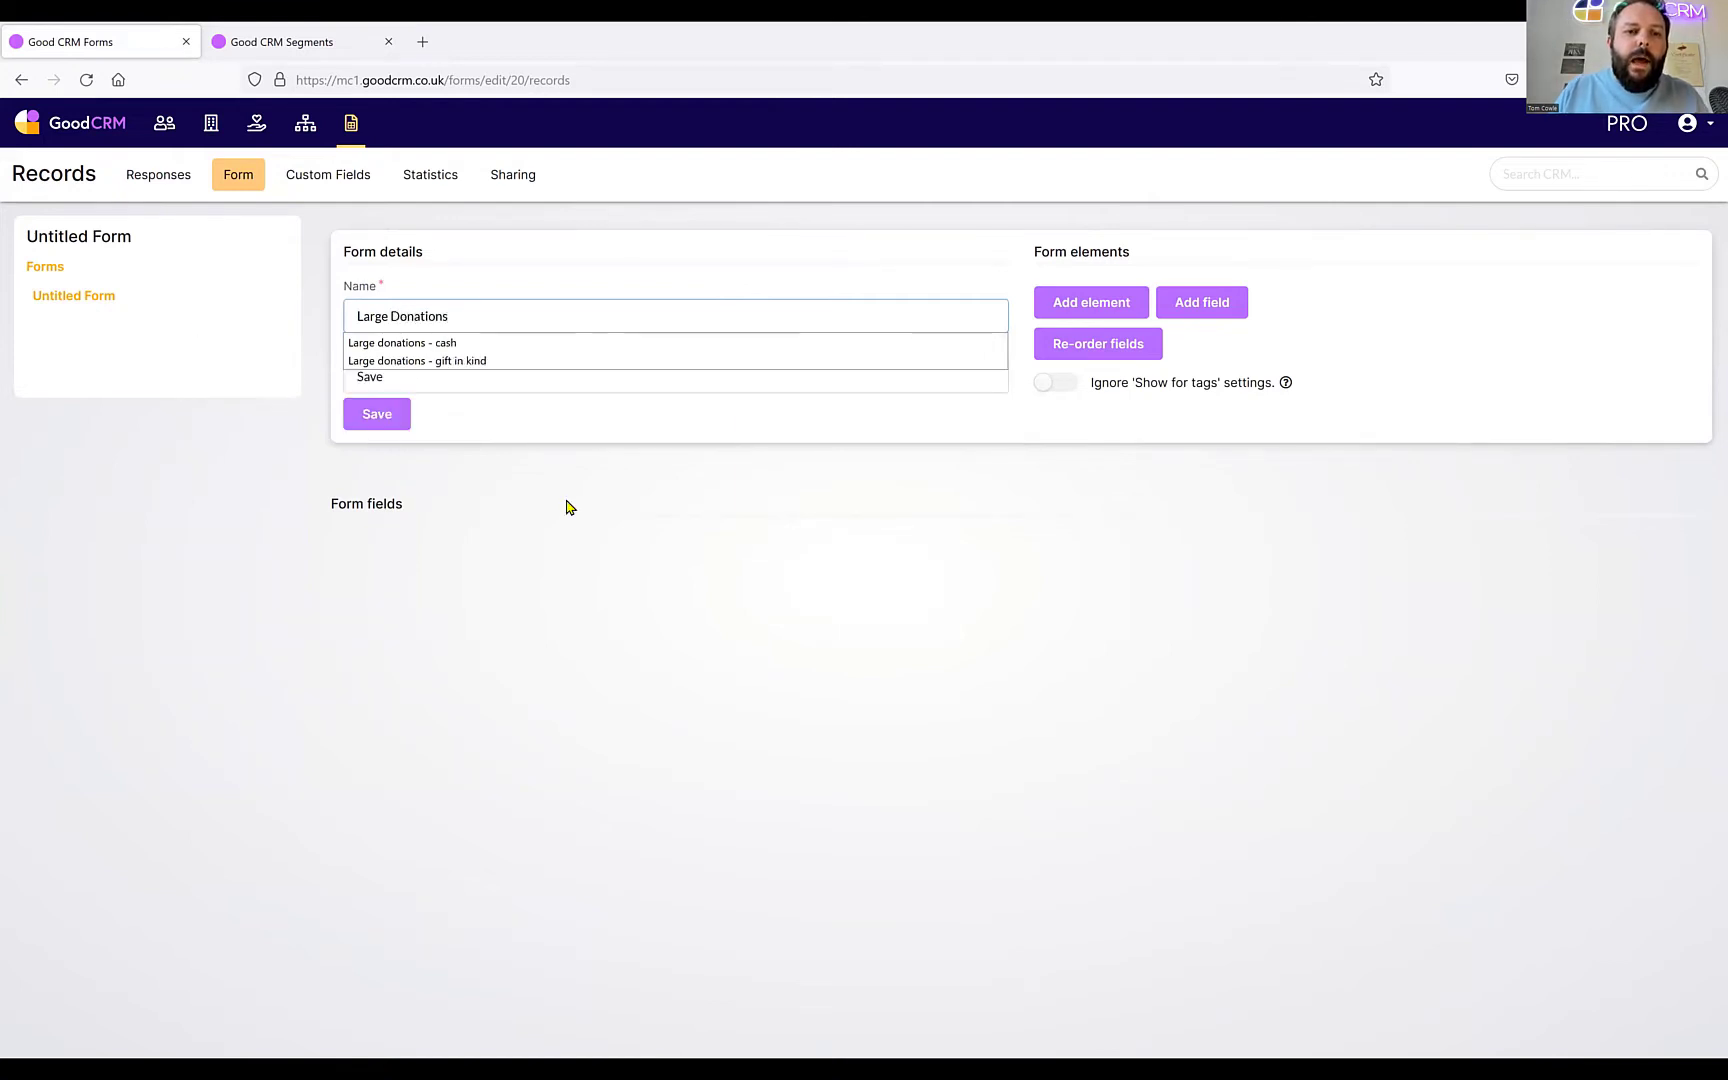
key("Return")
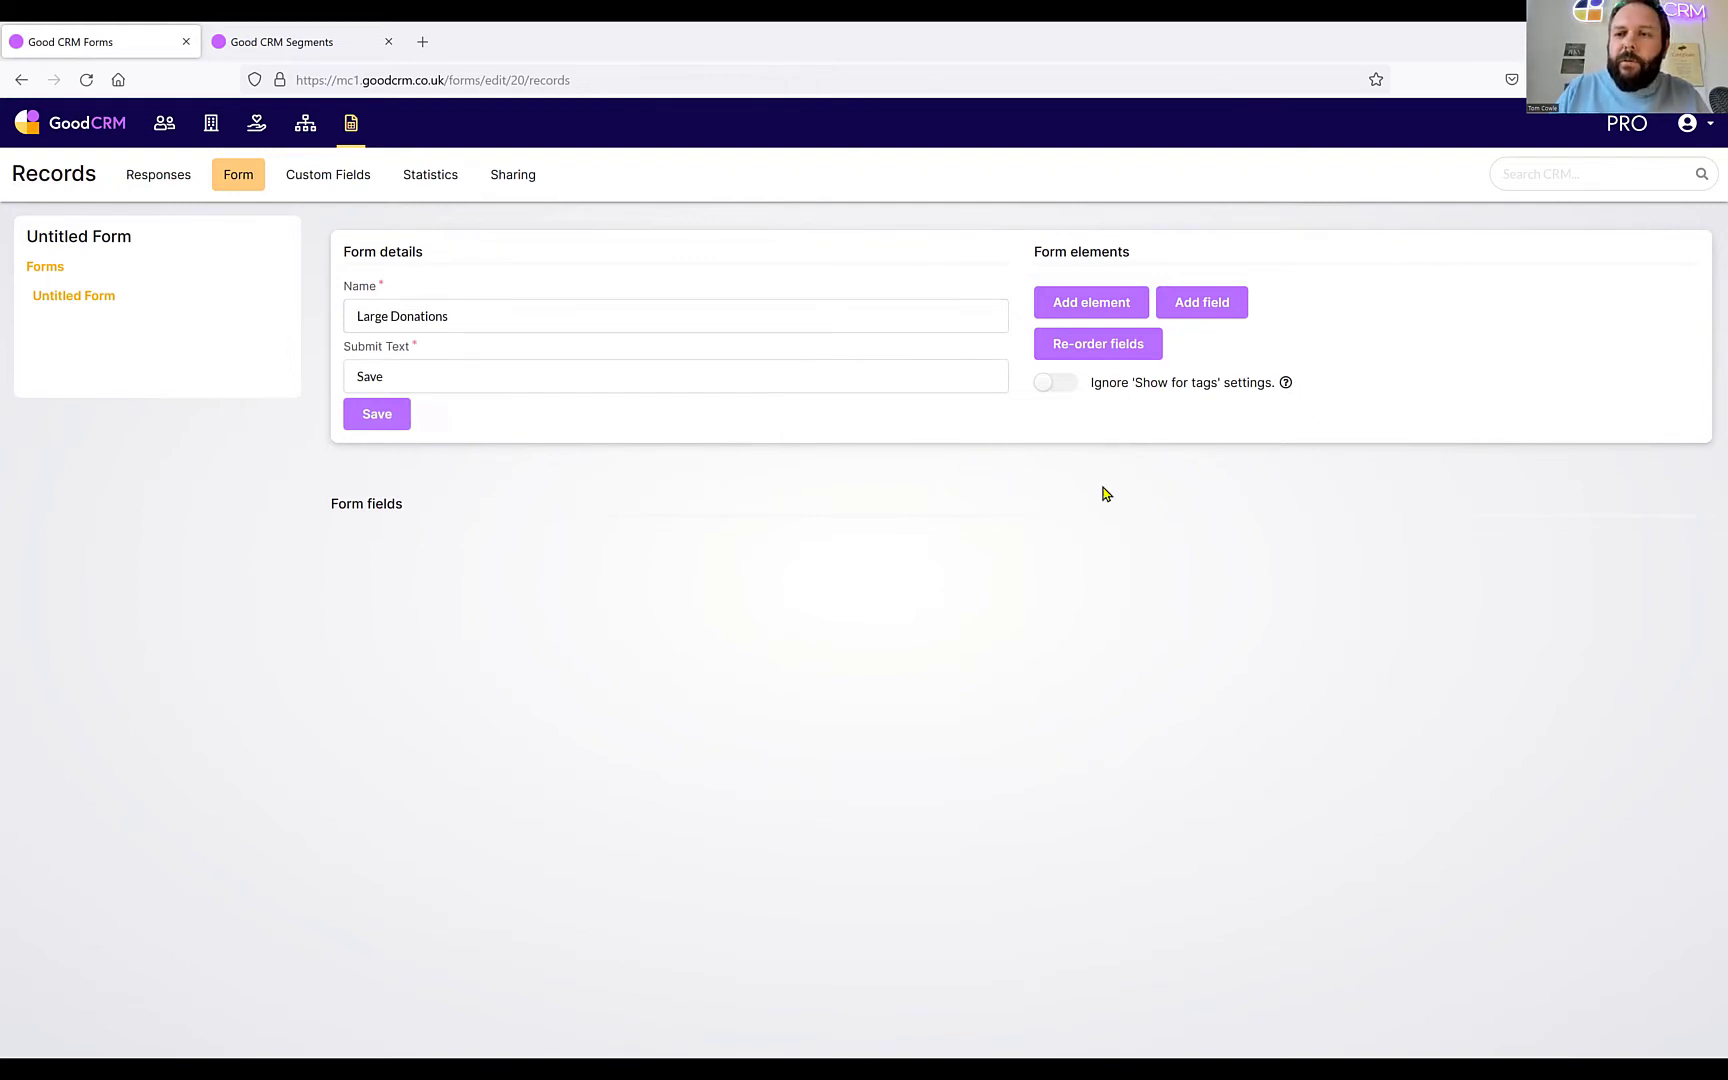
left_click(1210, 313)
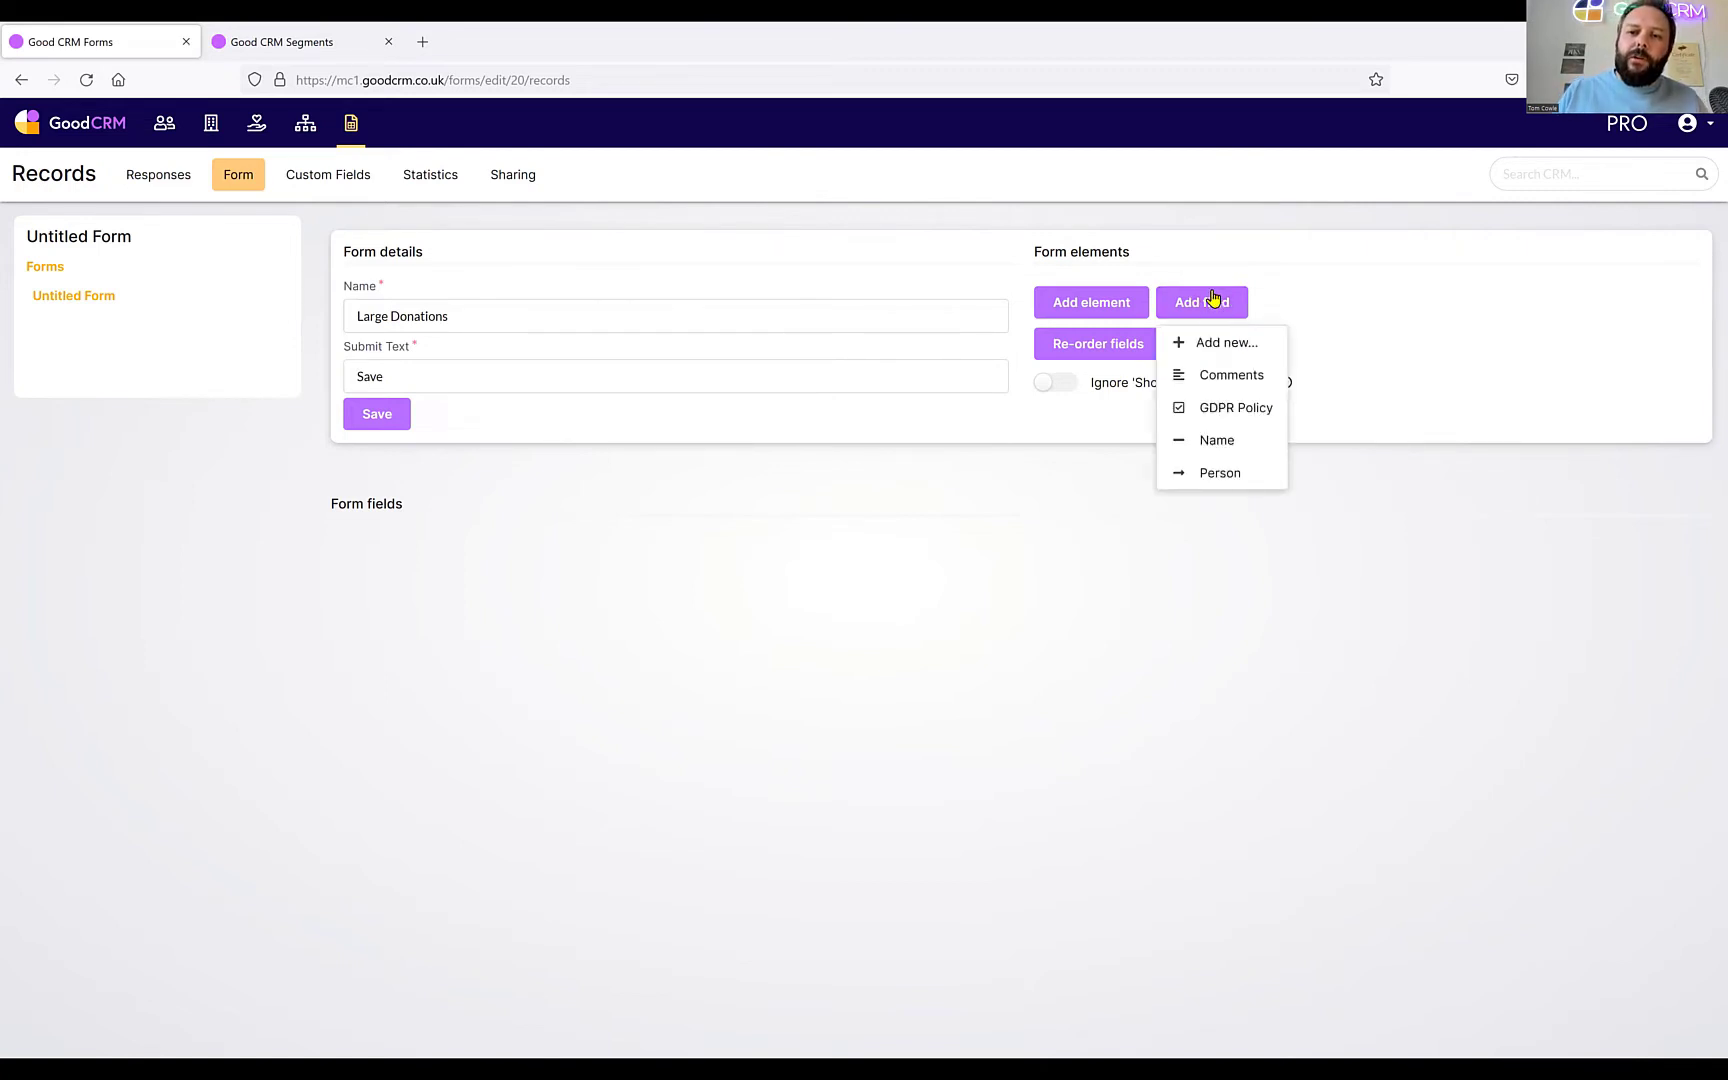
Add a Name field to Large Donations and retitle it 'Summary'.
left_click(1225, 451)
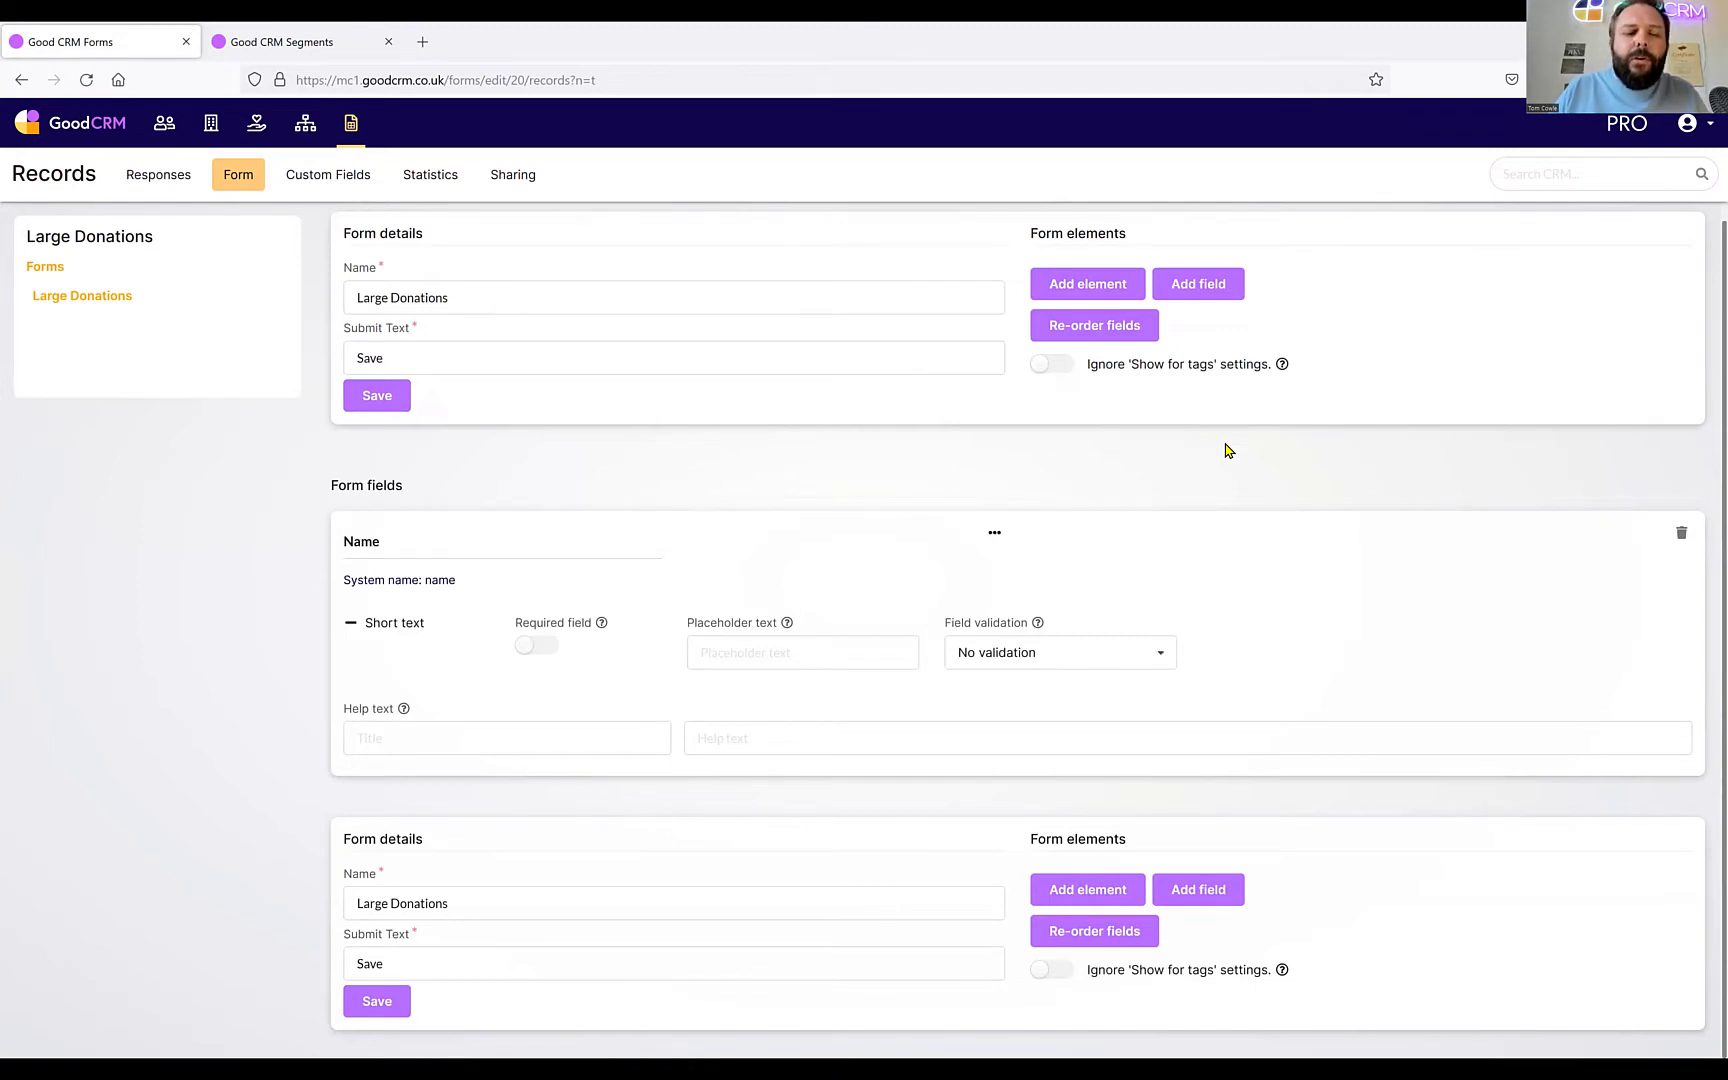
left_click_drag(571, 533, 280, 547)
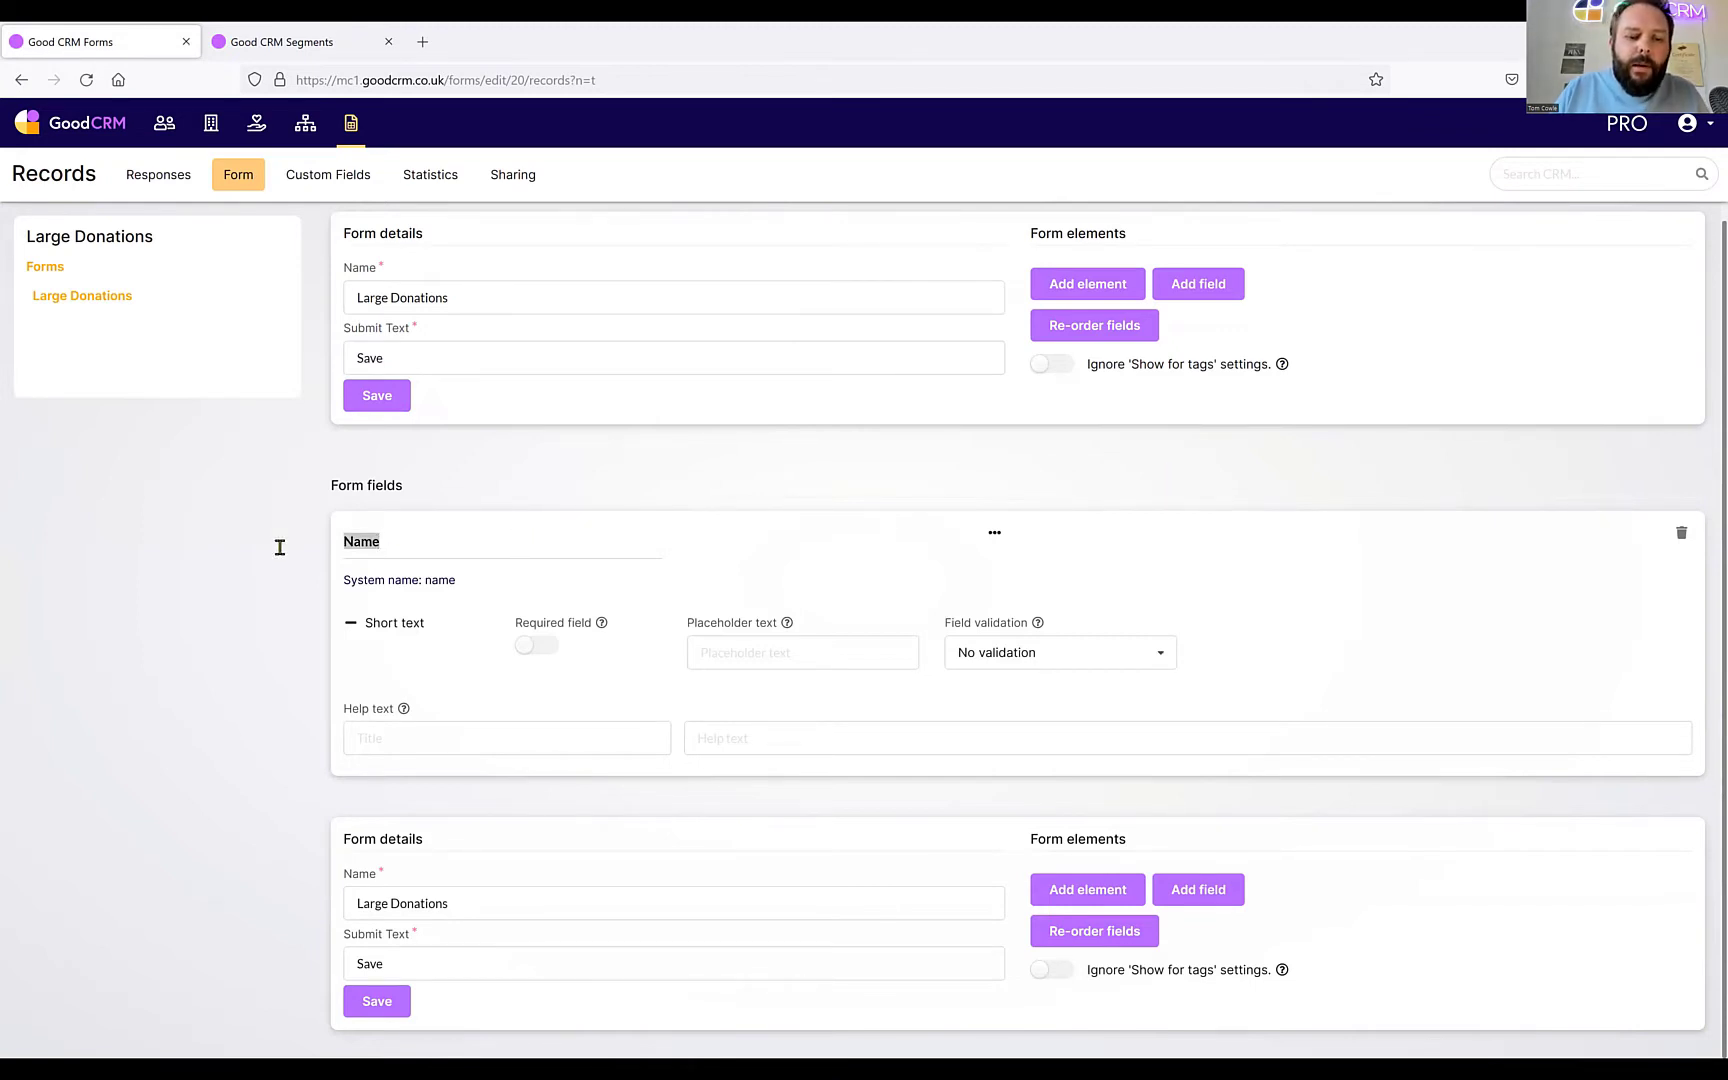
type("Summar")
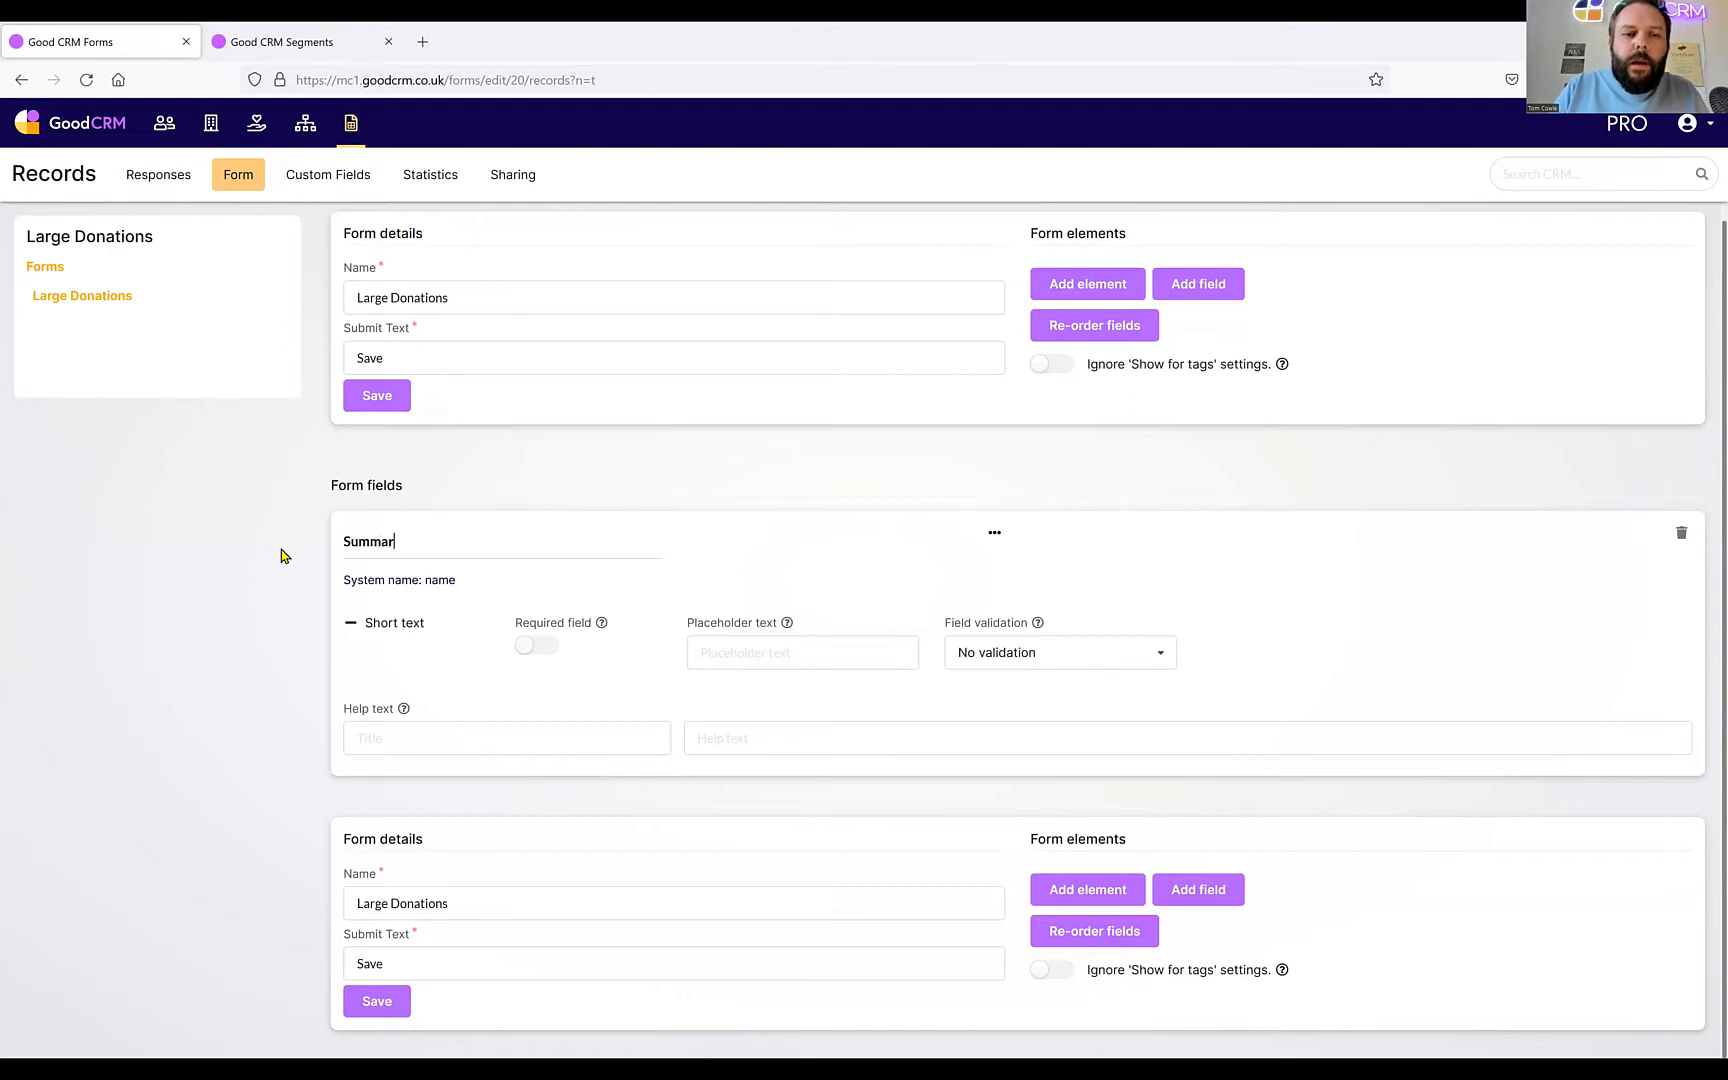
type("yt")
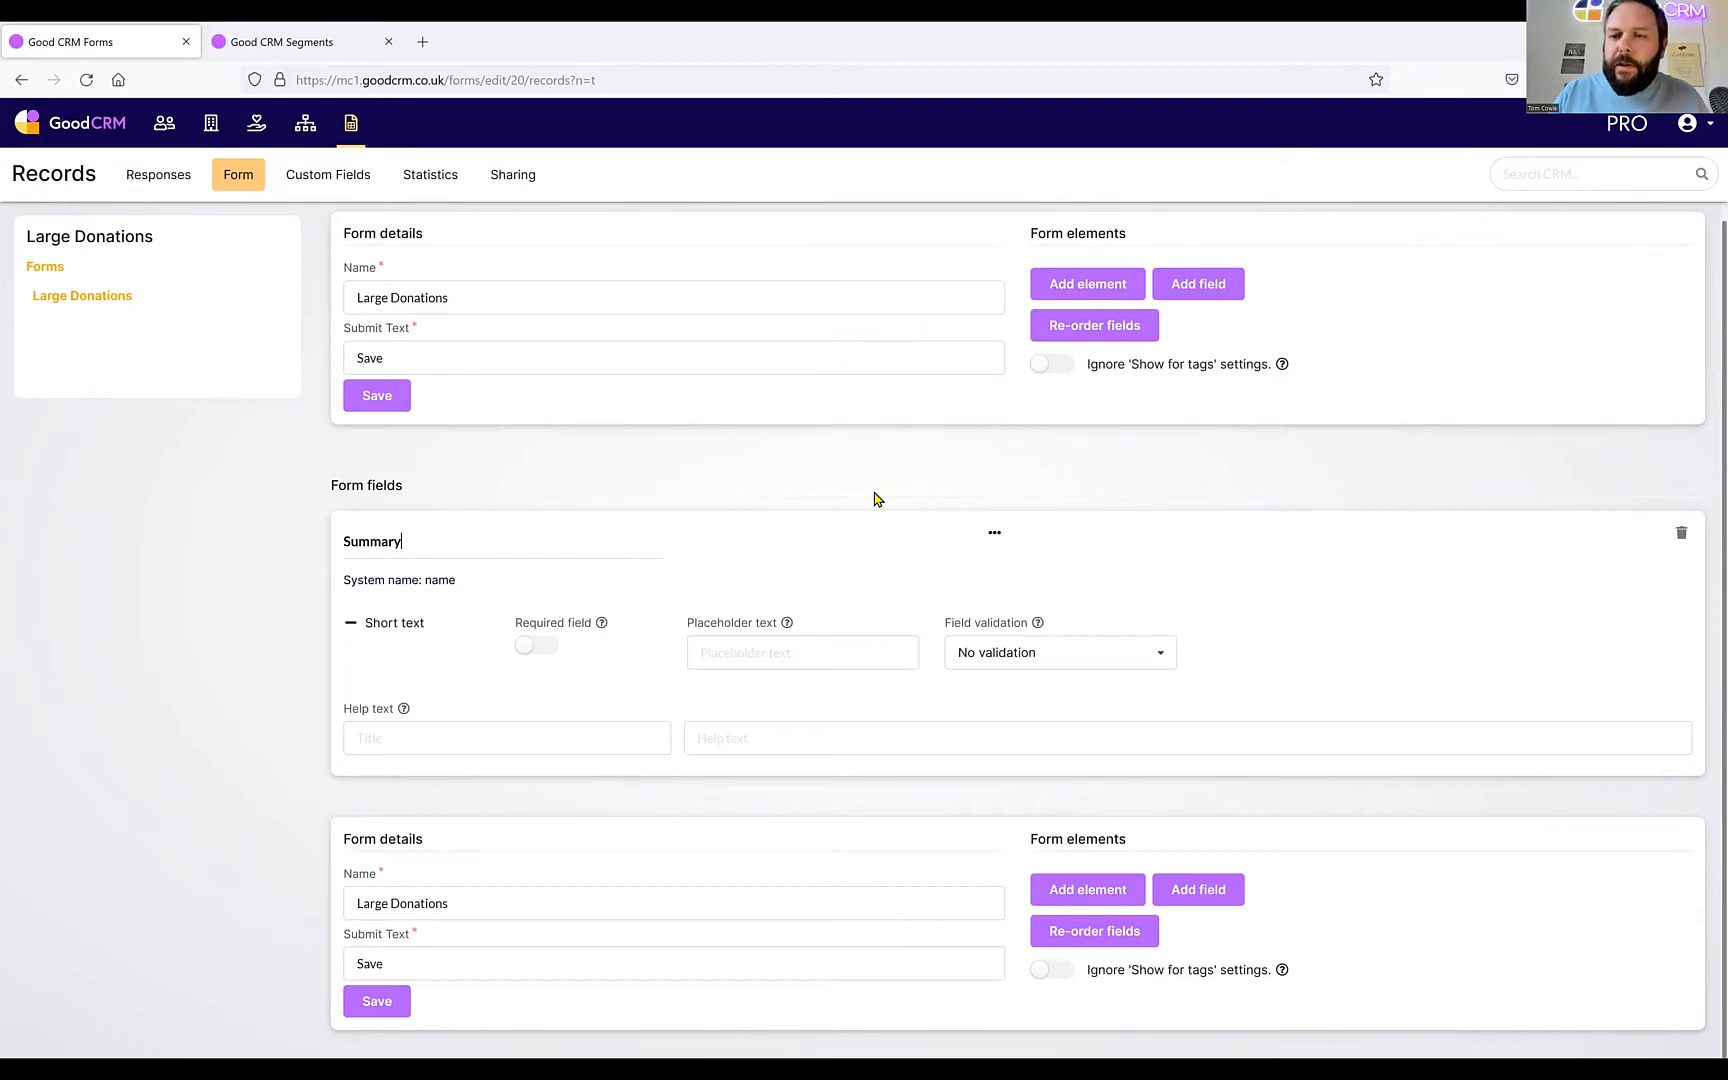
left_click(1209, 299)
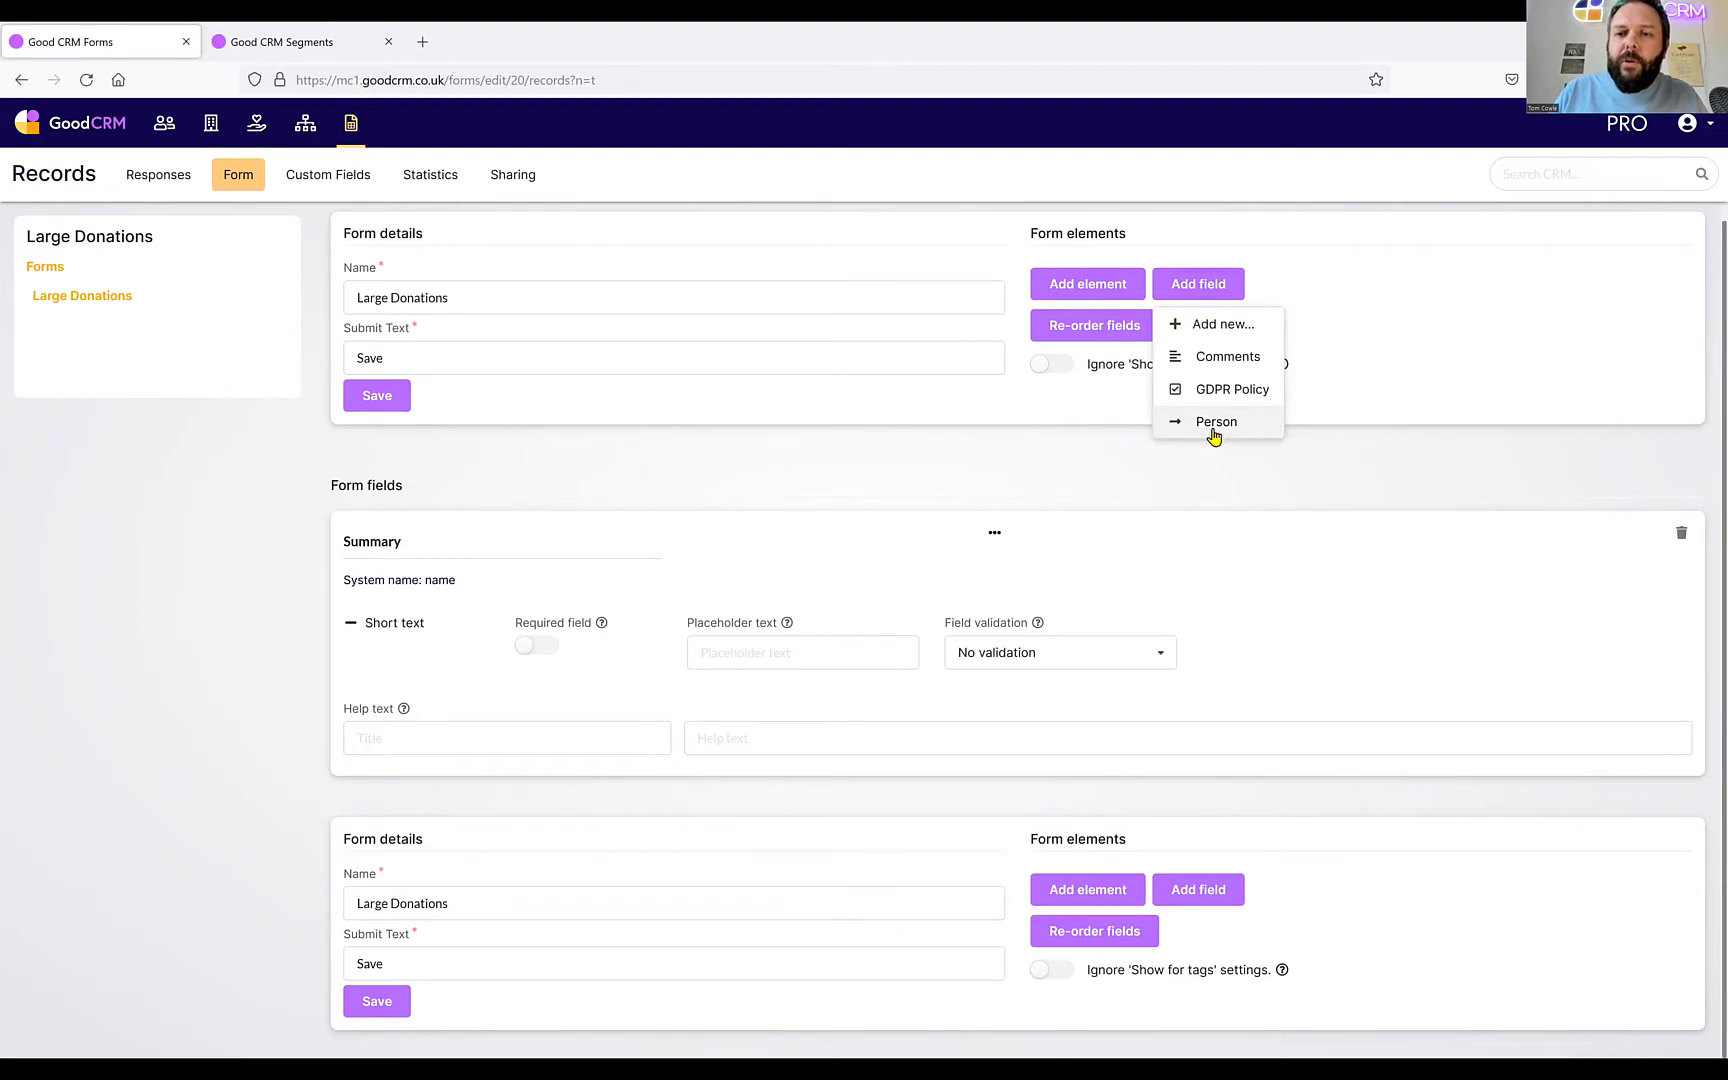
Add a Person field to the form and retitle it 'Donor'.
left_click(1213, 425)
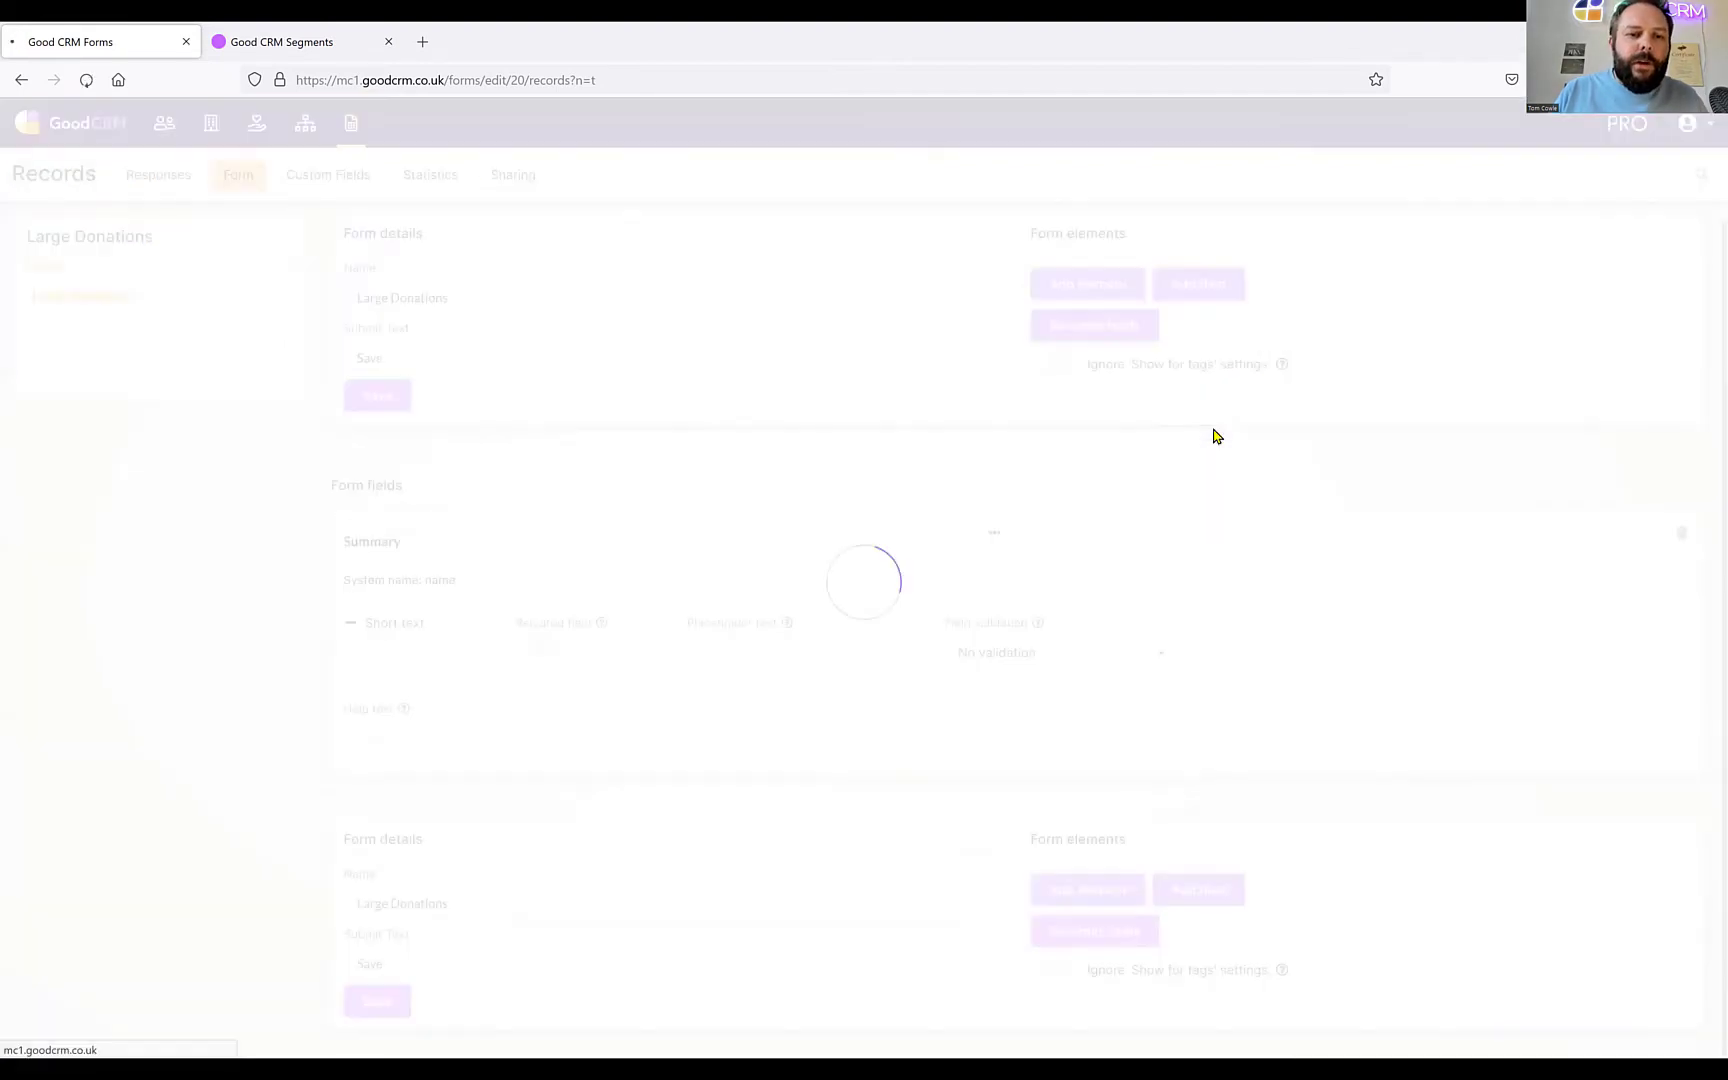
scroll(760, 521, "down", 4)
left_click(436, 405)
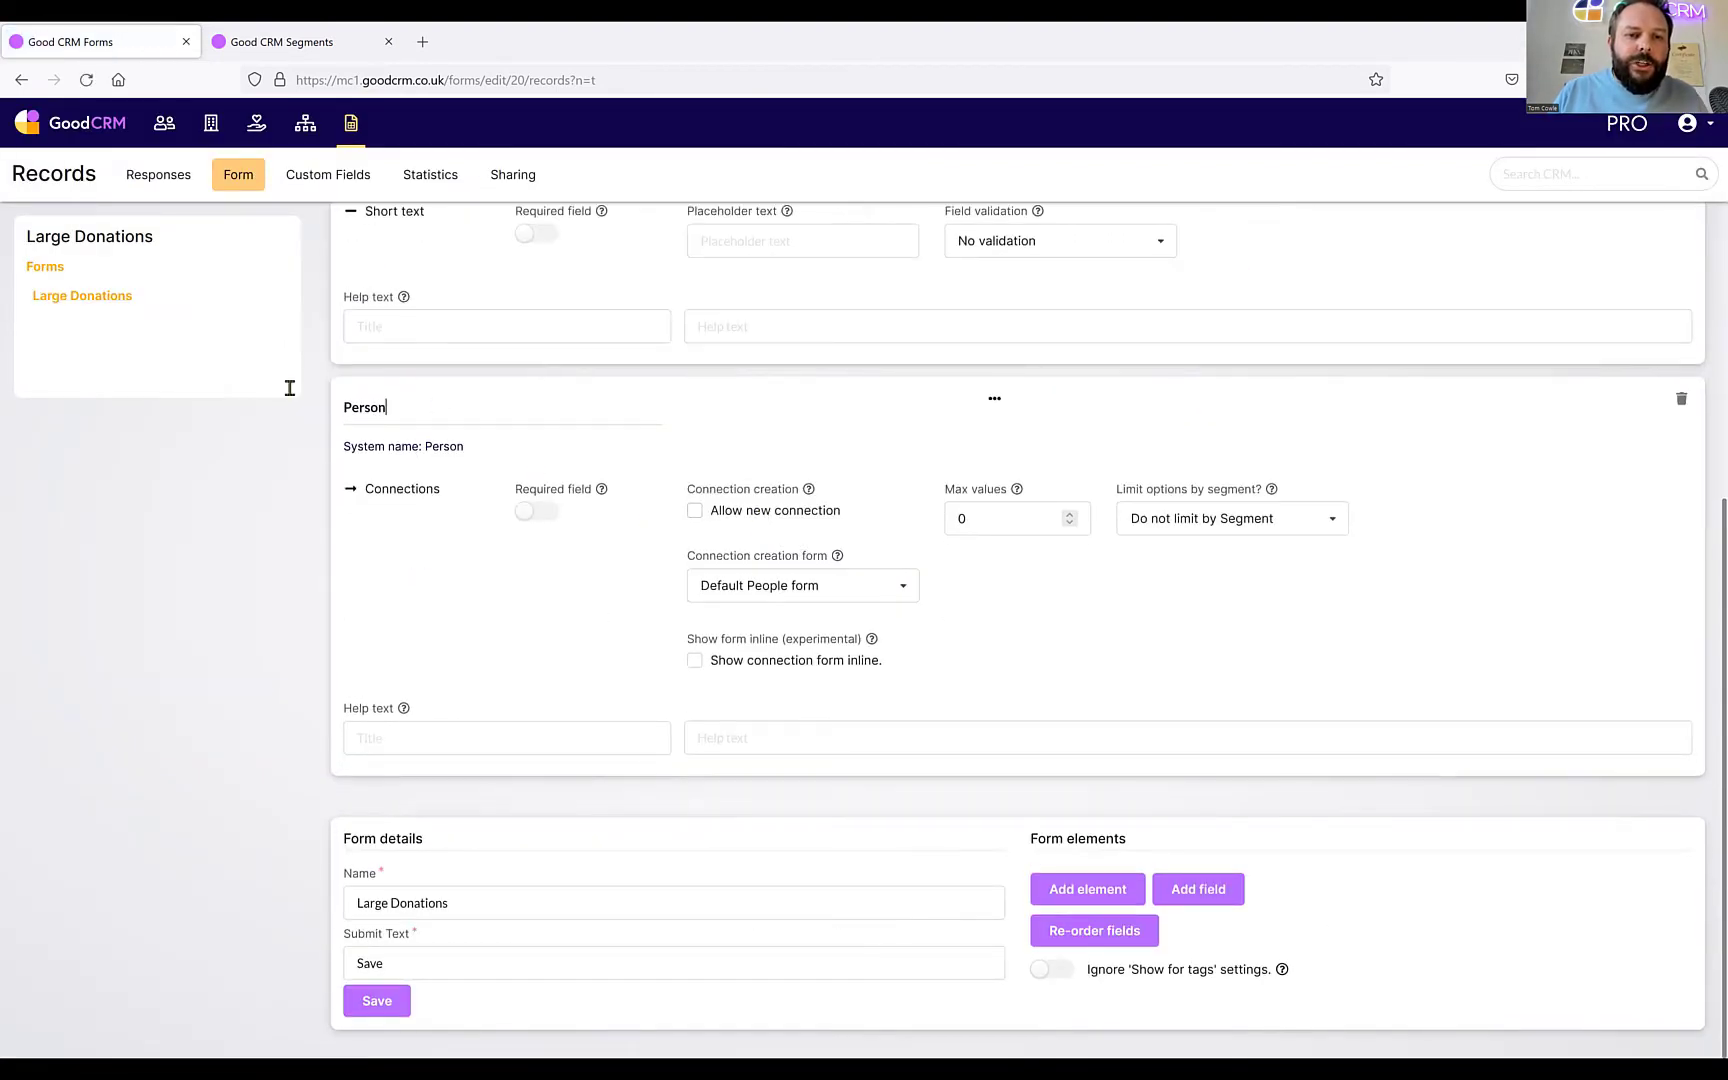
key("ctrl+a")
type("Donor")
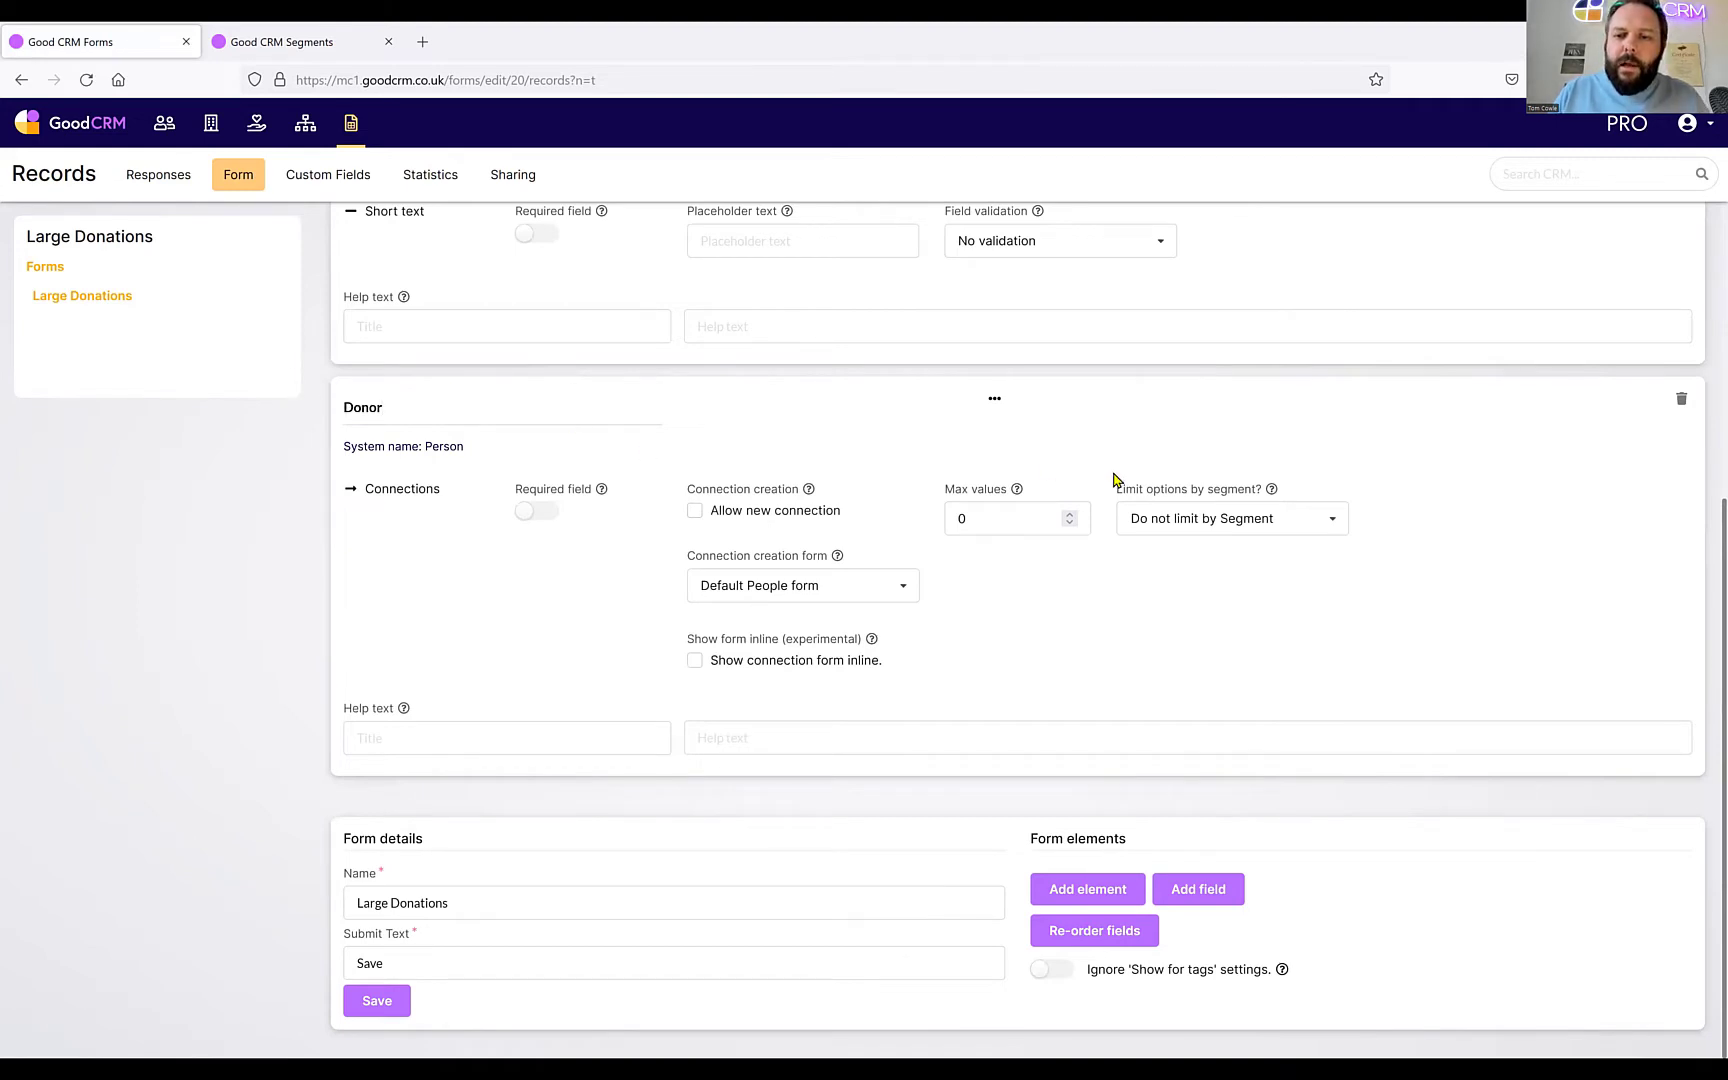
Set the Donor field's Max values to 1.
double_click(978, 527)
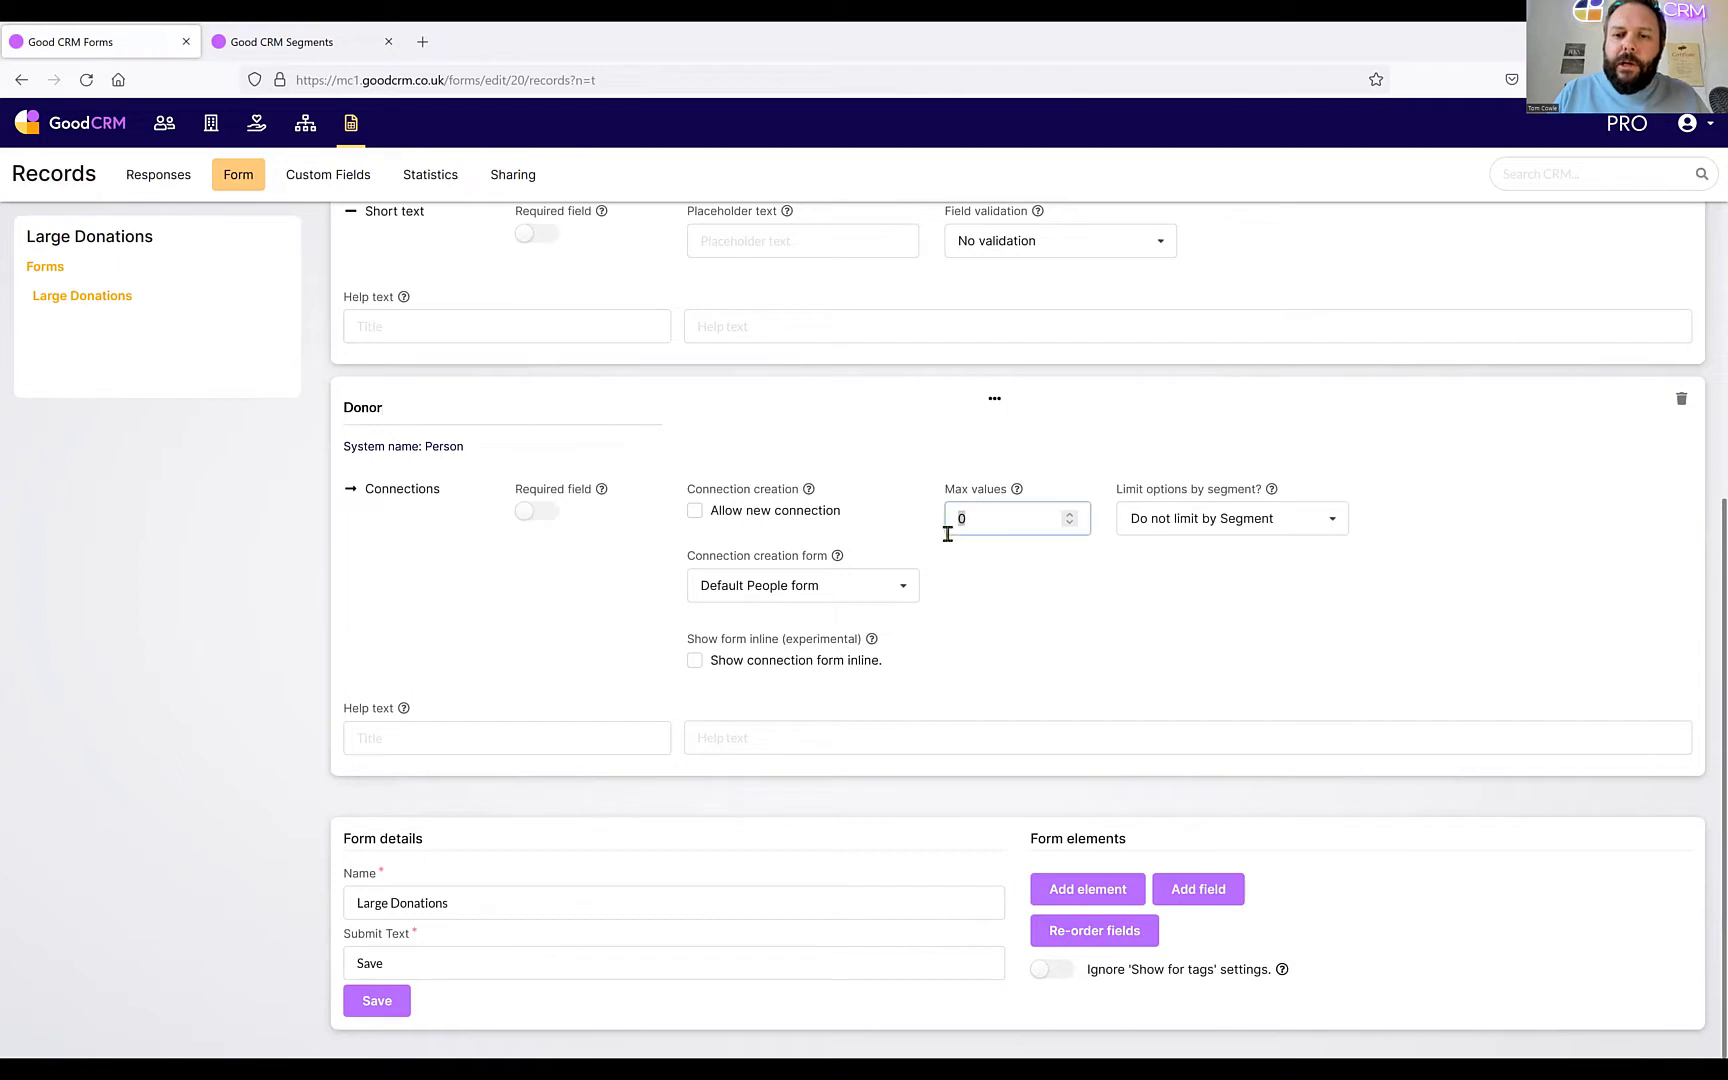
type("1")
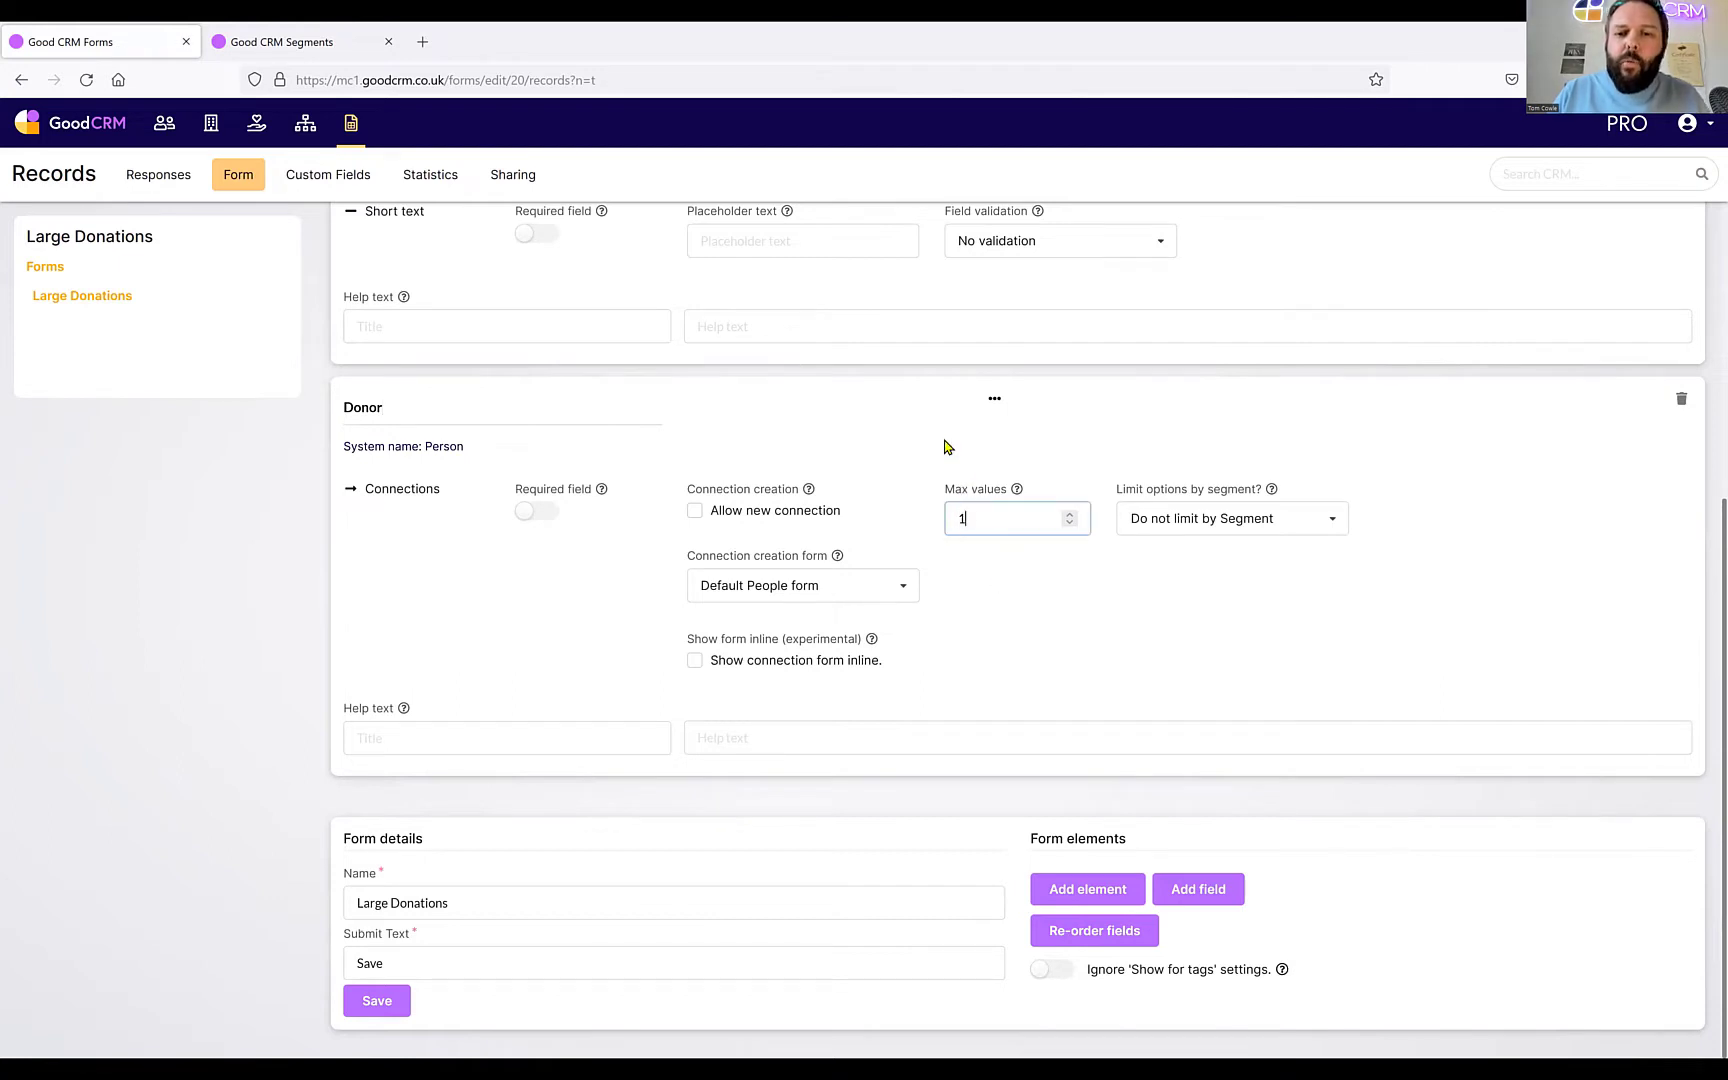
scroll(750, 445, "up", 2)
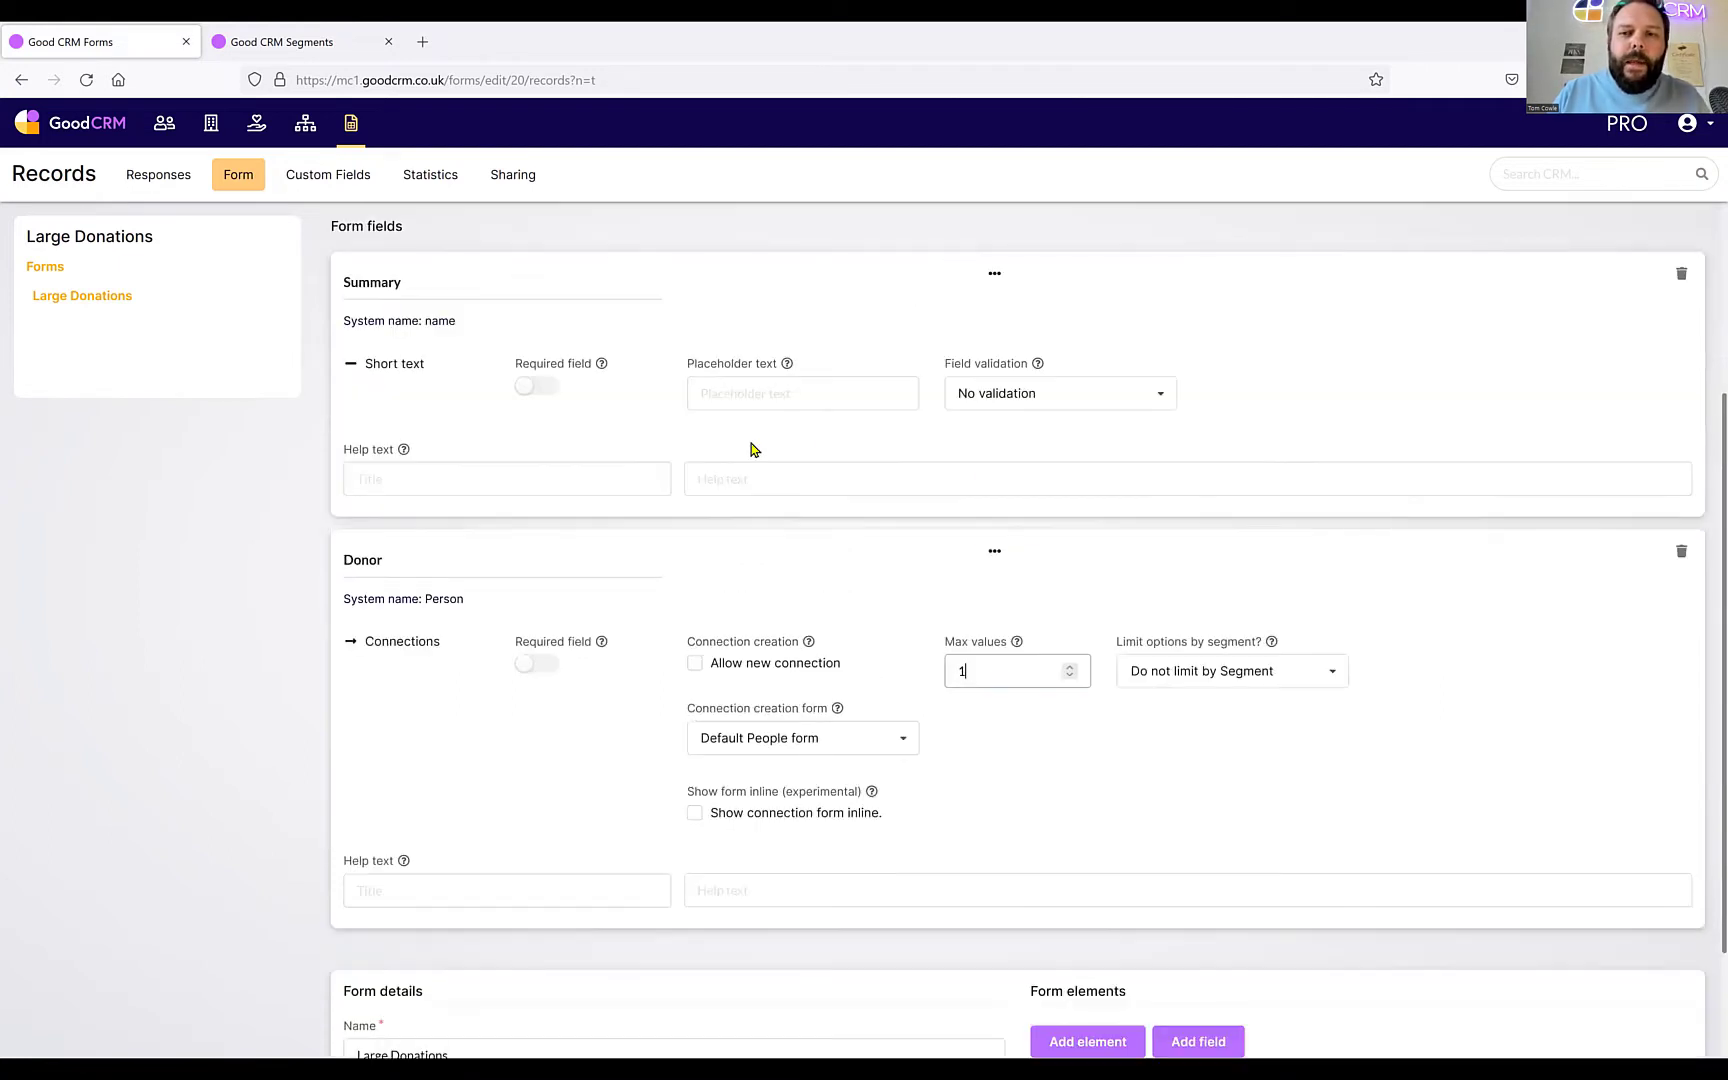
scroll(1034, 360, "up", 1)
scroll(1010, 435, "up", 3)
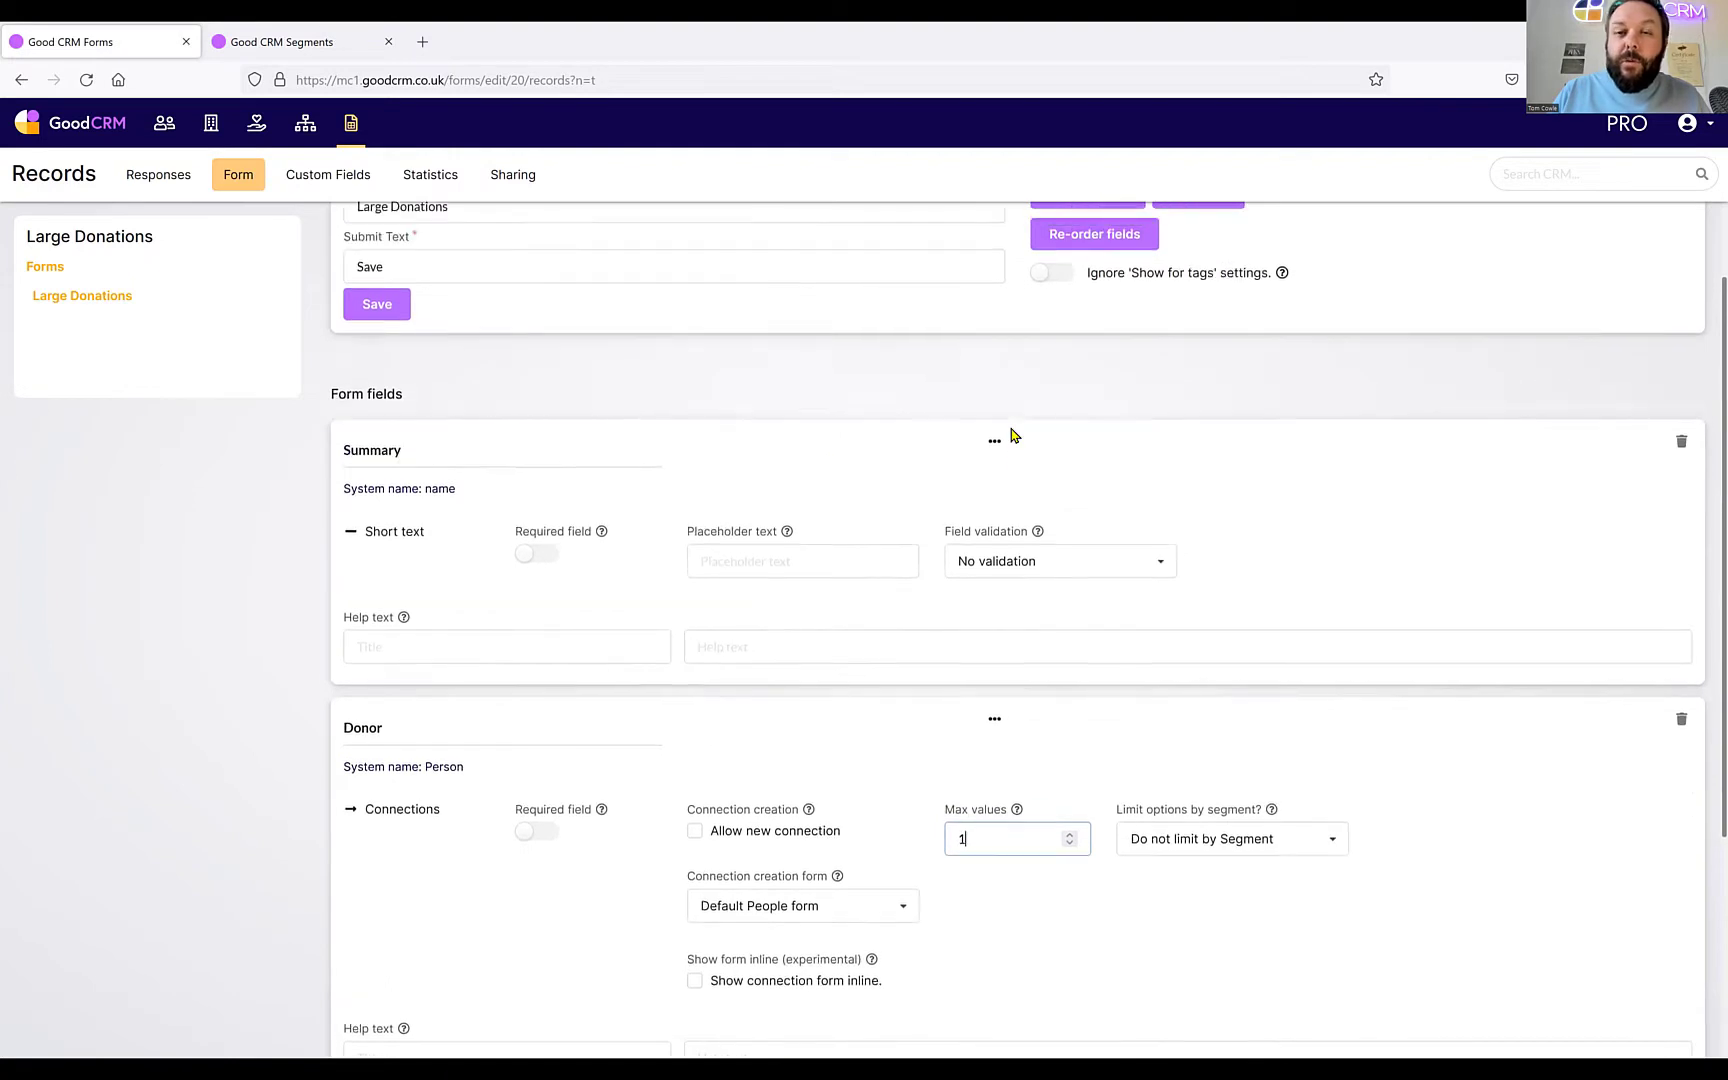
left_click(1201, 309)
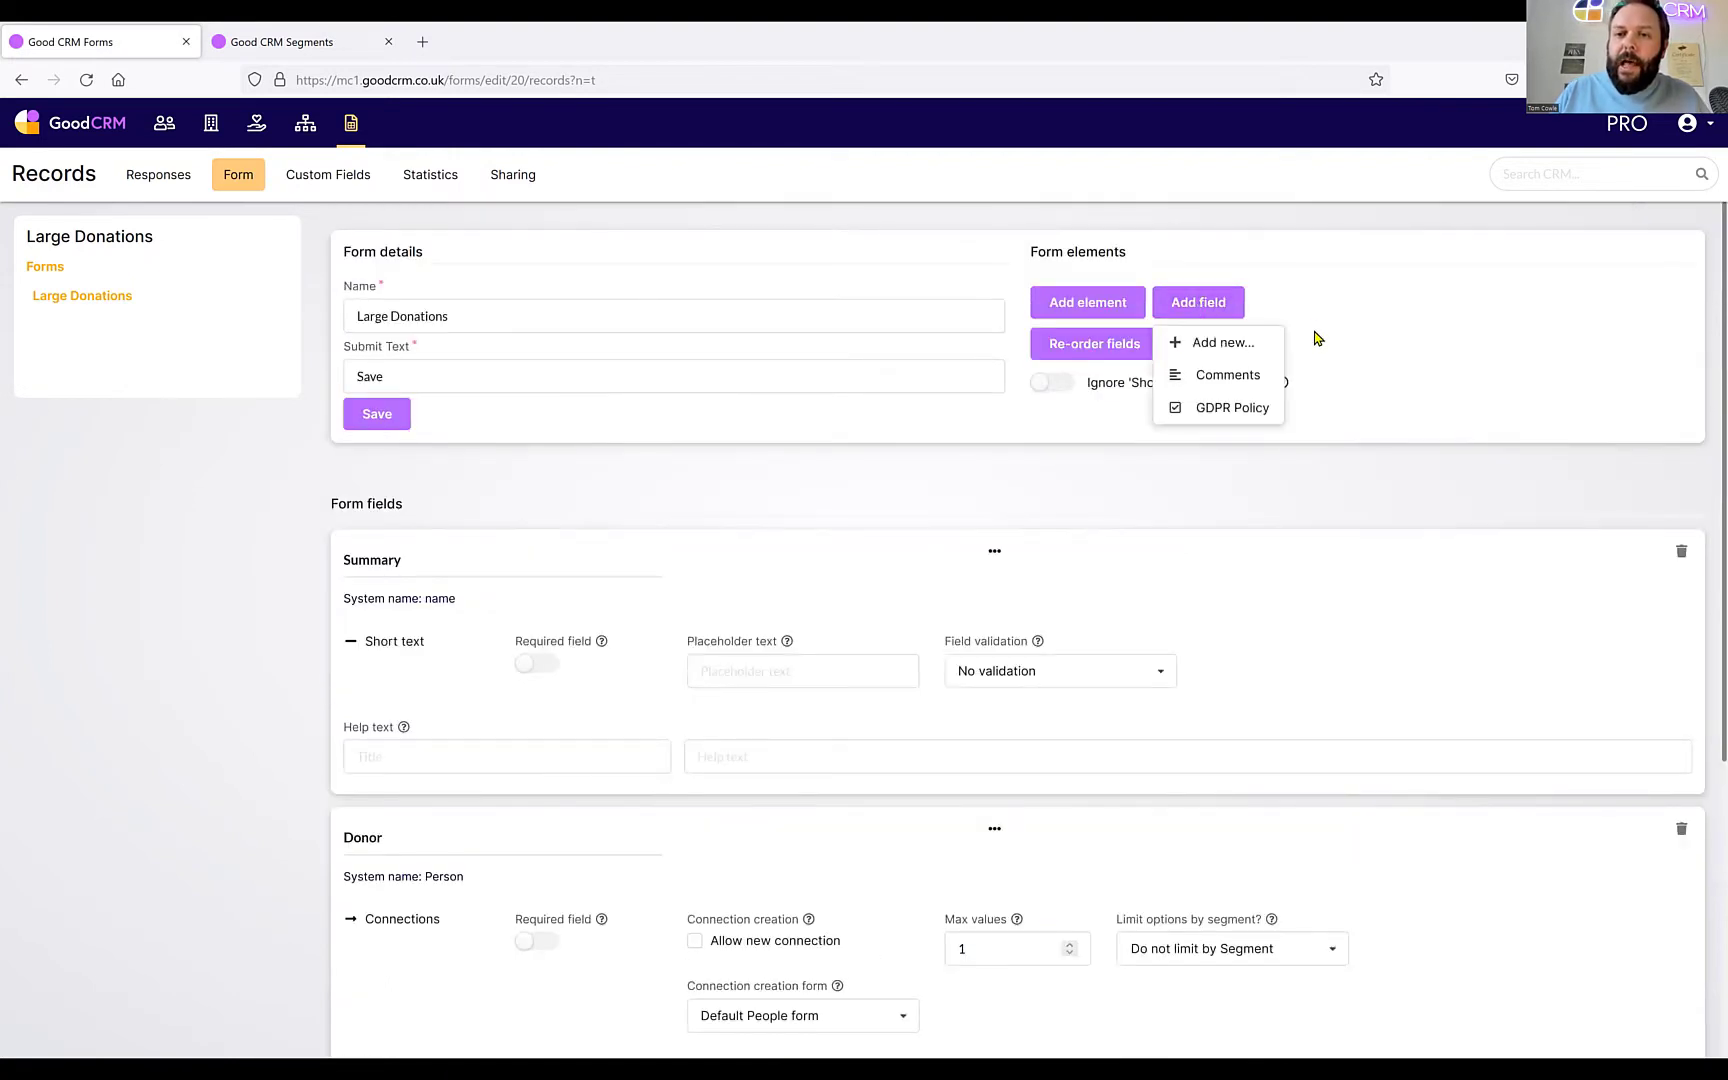
Create a Connections field 'Organisation' linked to Organisations, allowing multiple values.
left_click(1222, 343)
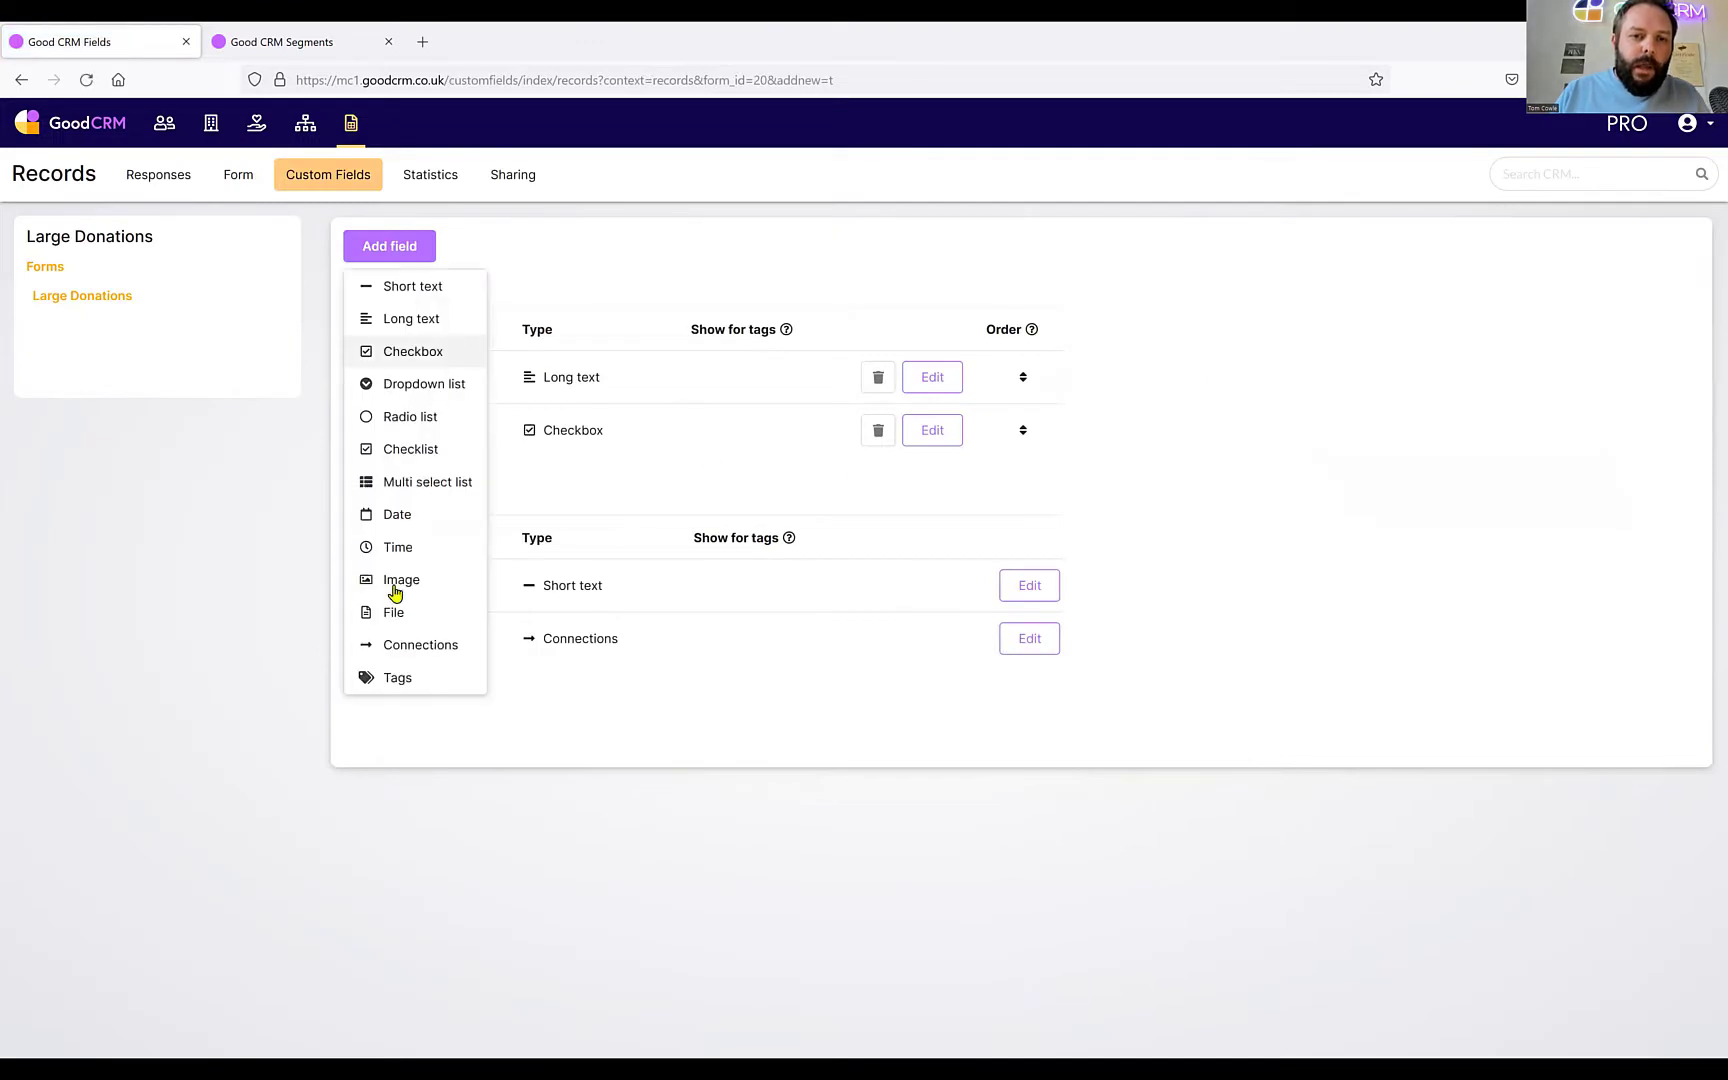
left_click(414, 645)
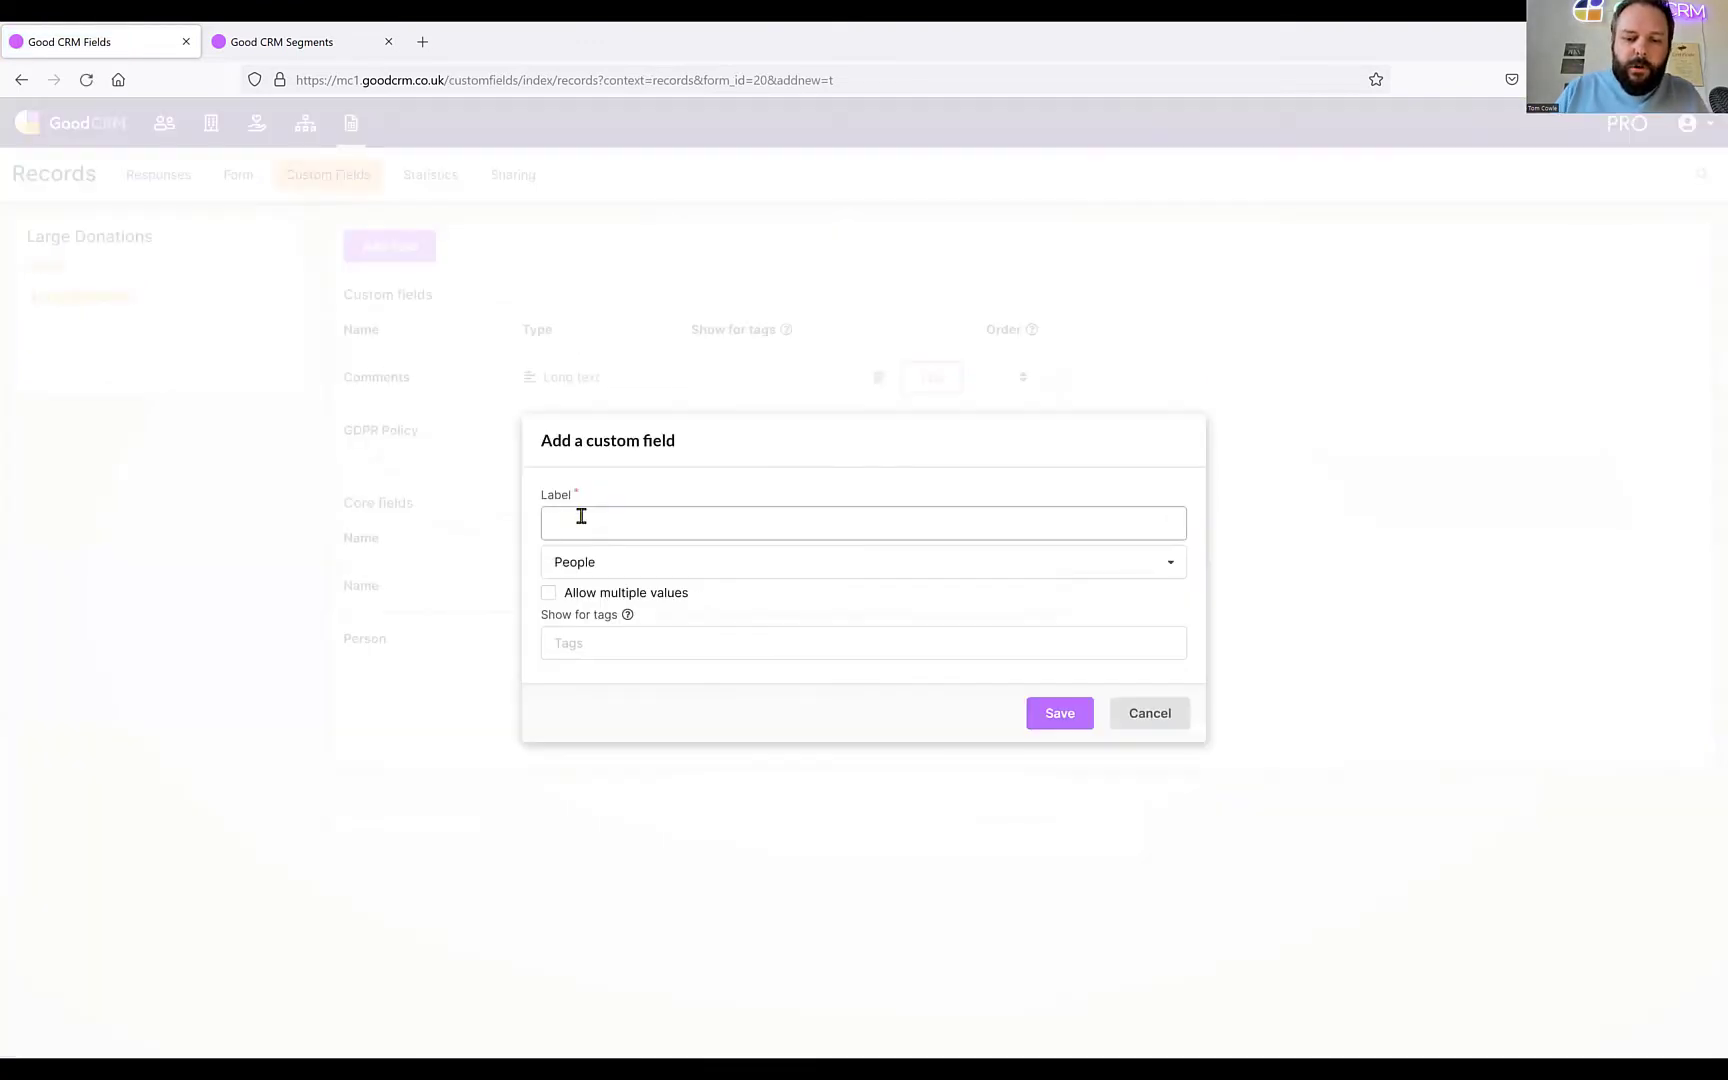
type("Organisa")
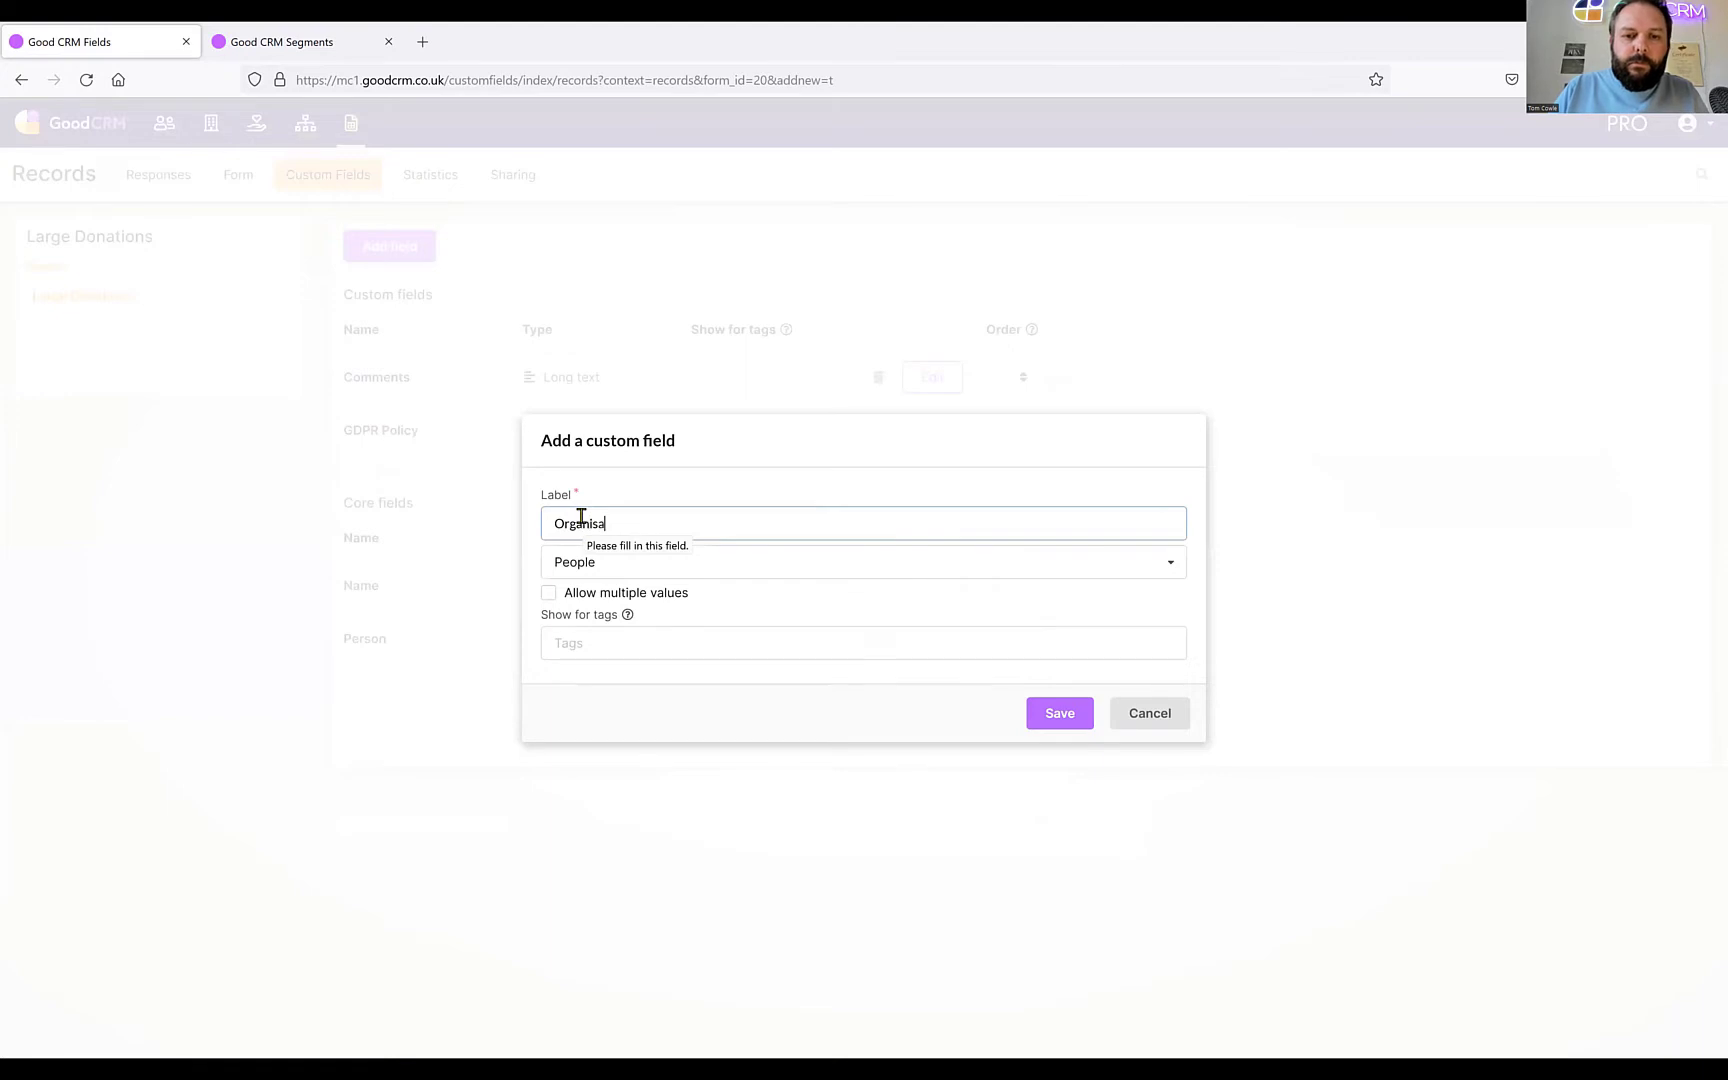
type("tion")
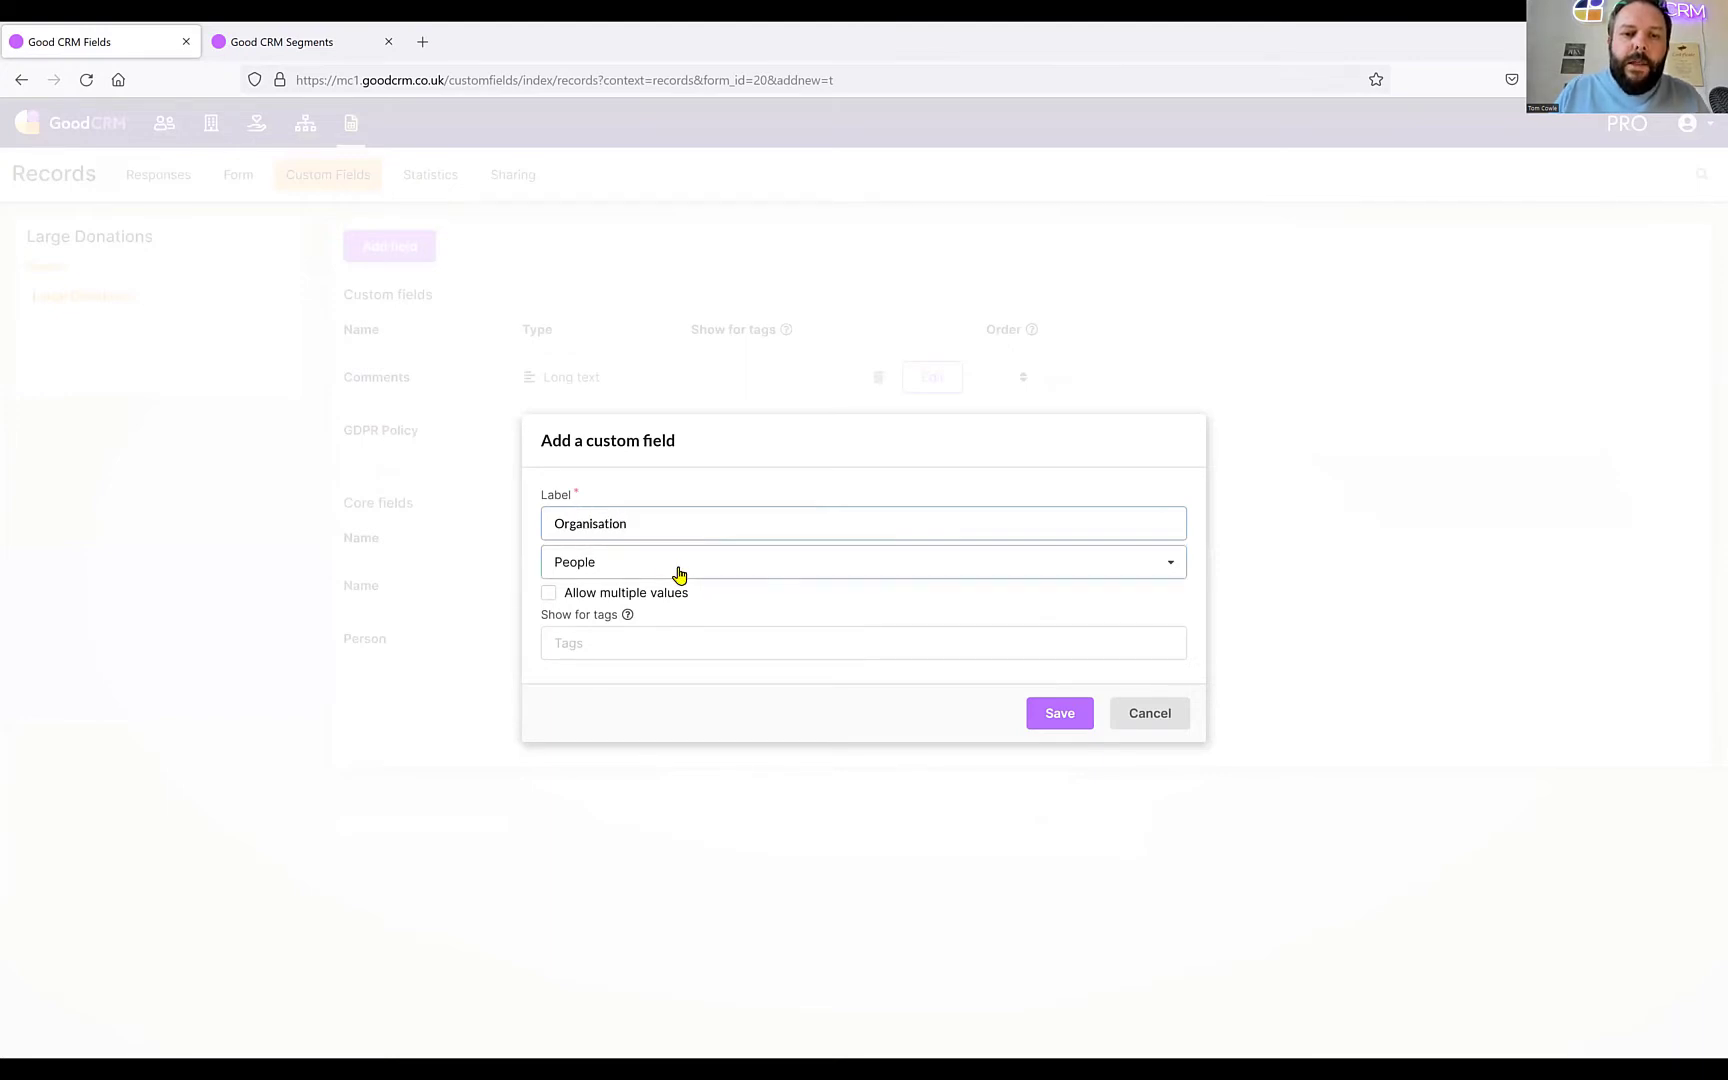
left_click(678, 572)
left_click(625, 628)
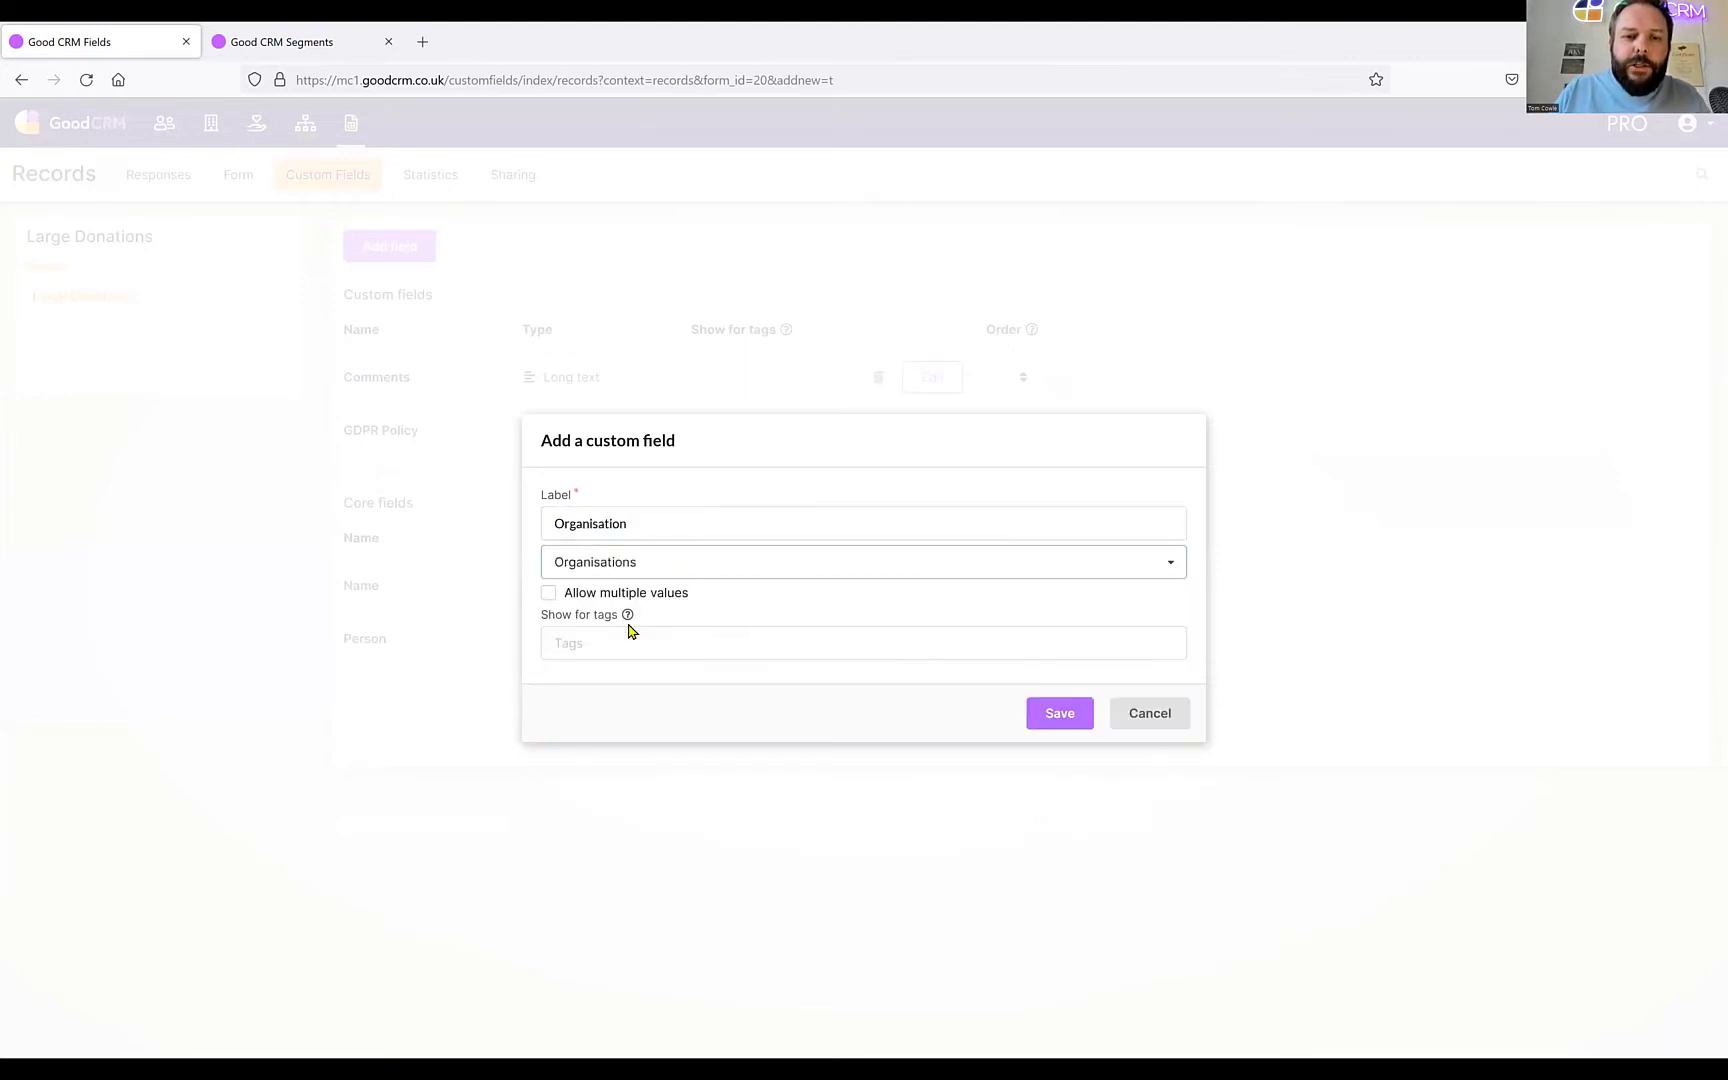
left_click(548, 598)
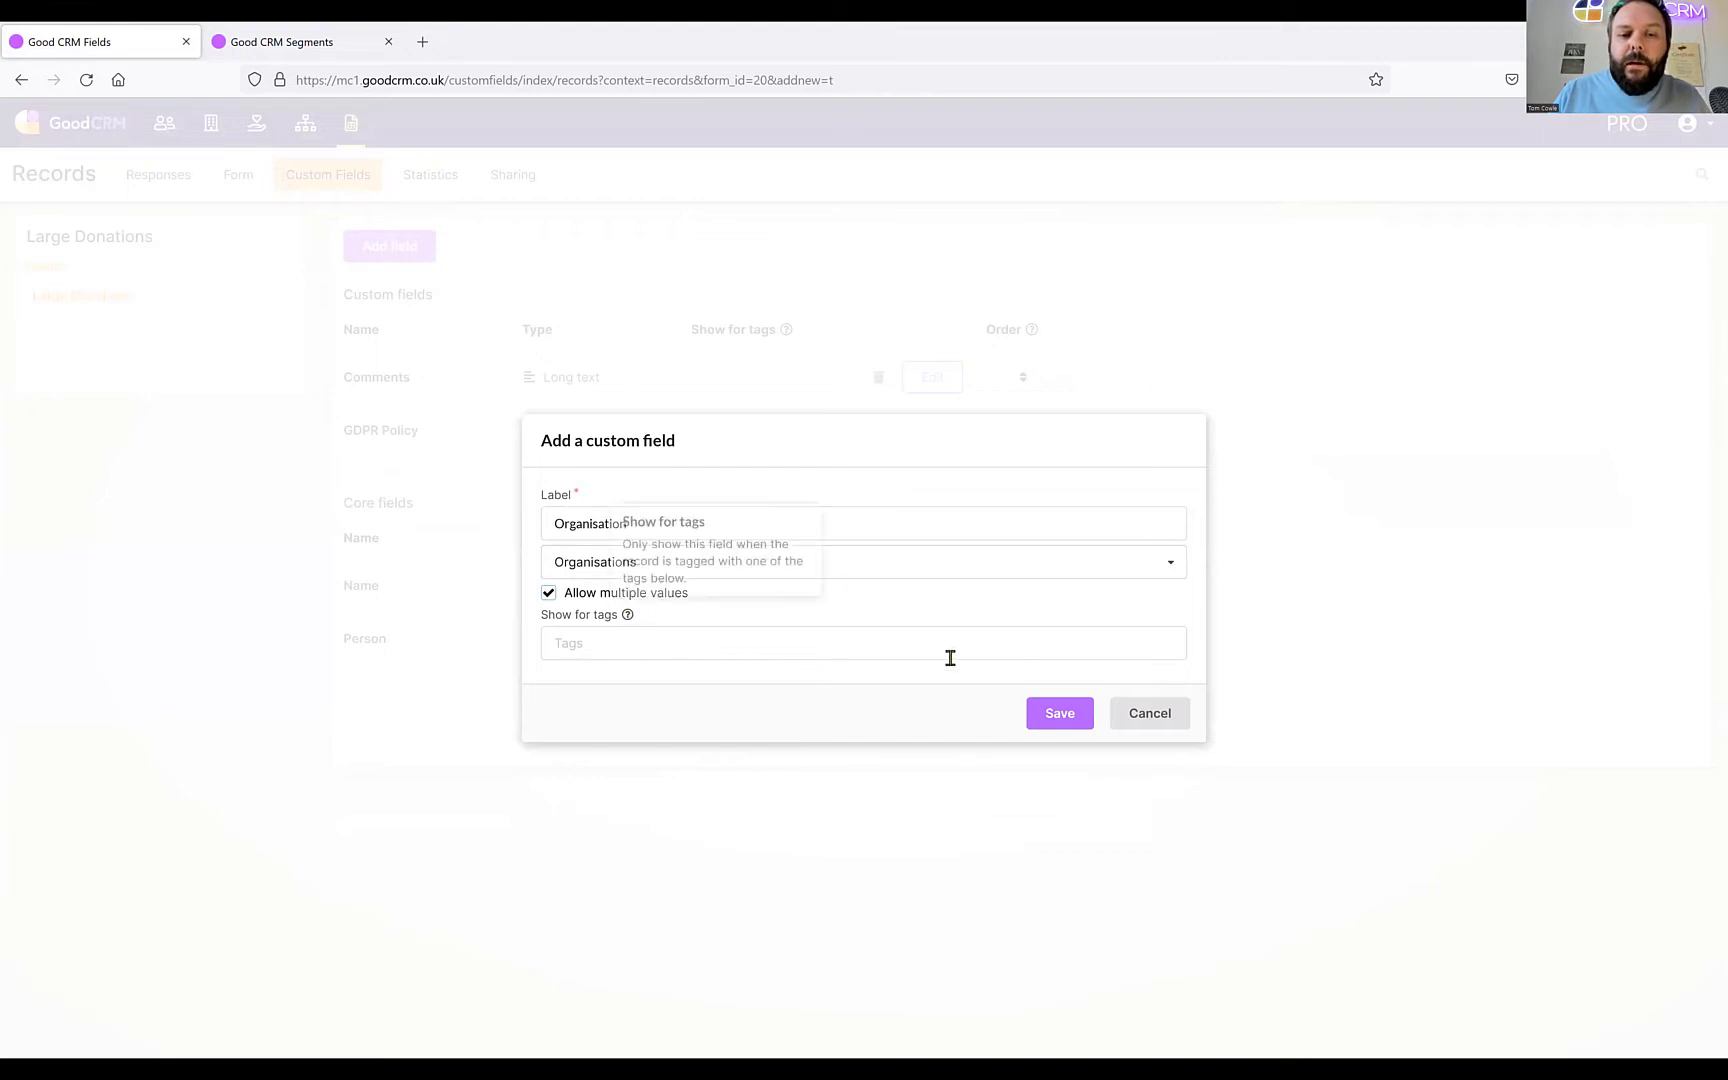
left_click(1058, 713)
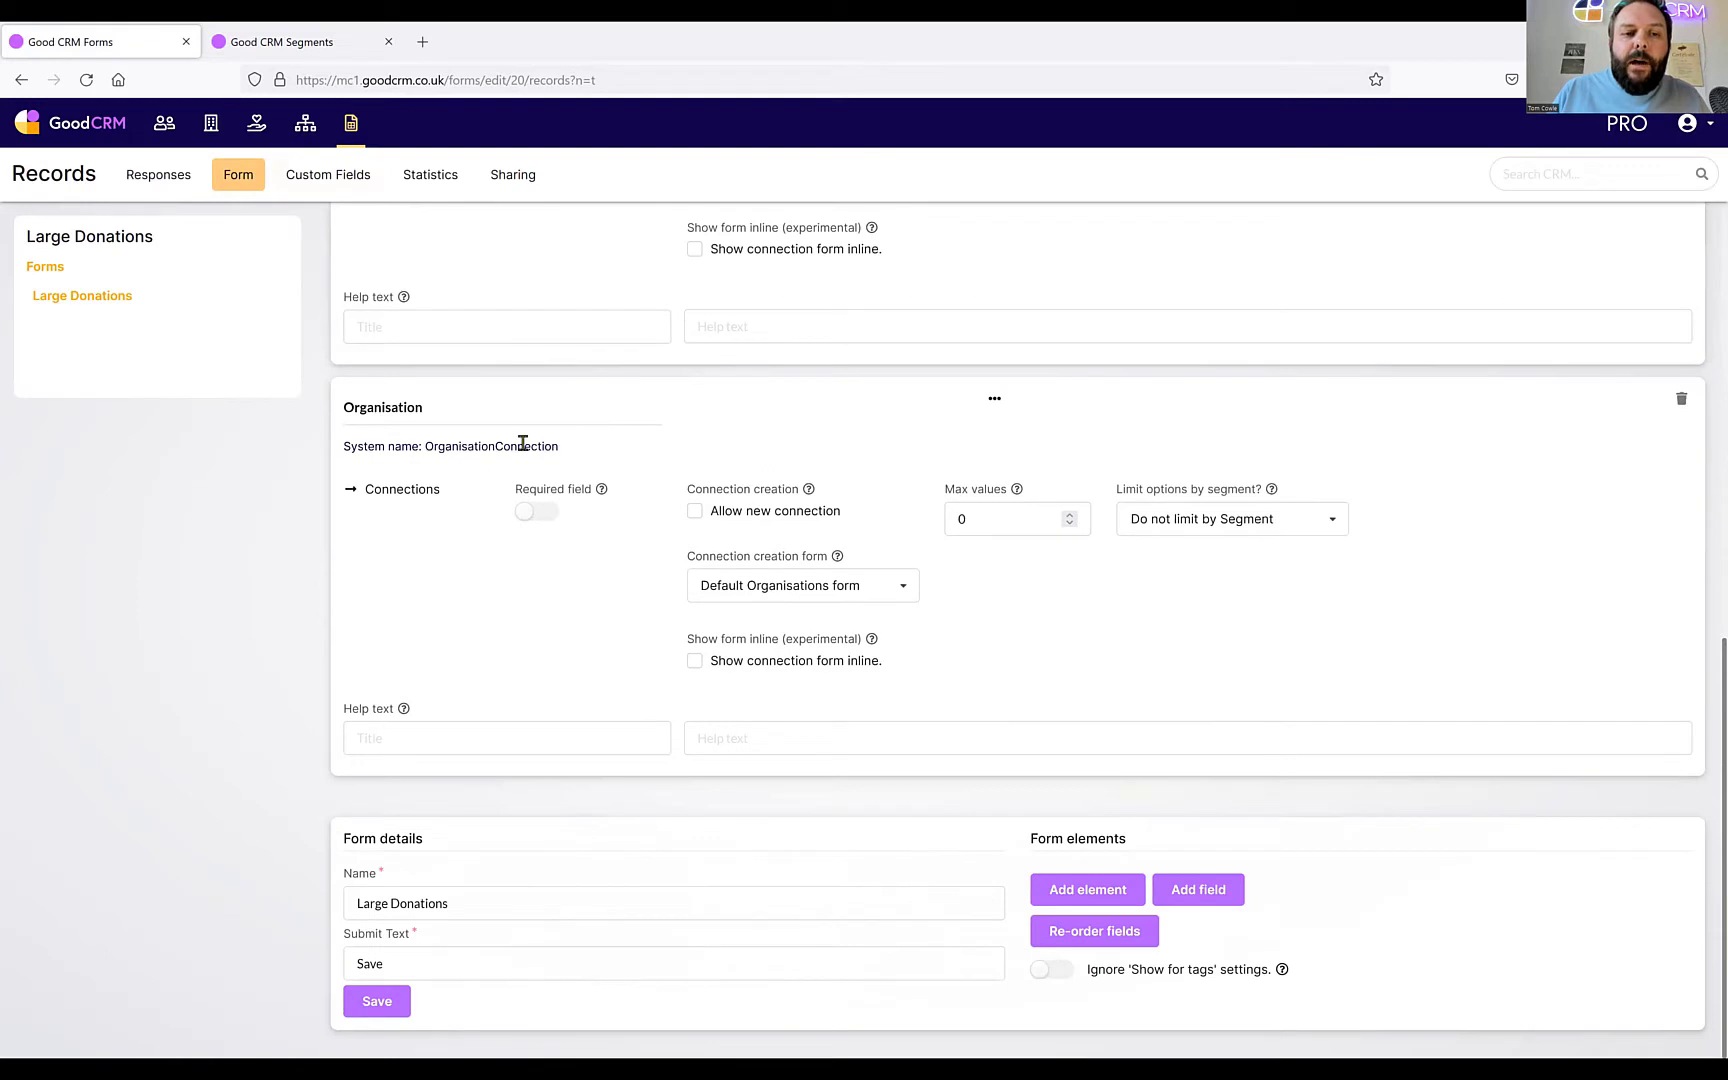
Retitle the Organisation field 'Donor Organisation' and set its Max values to 1.
scroll(617, 511, "up", 4)
scroll(617, 509, "down", 3)
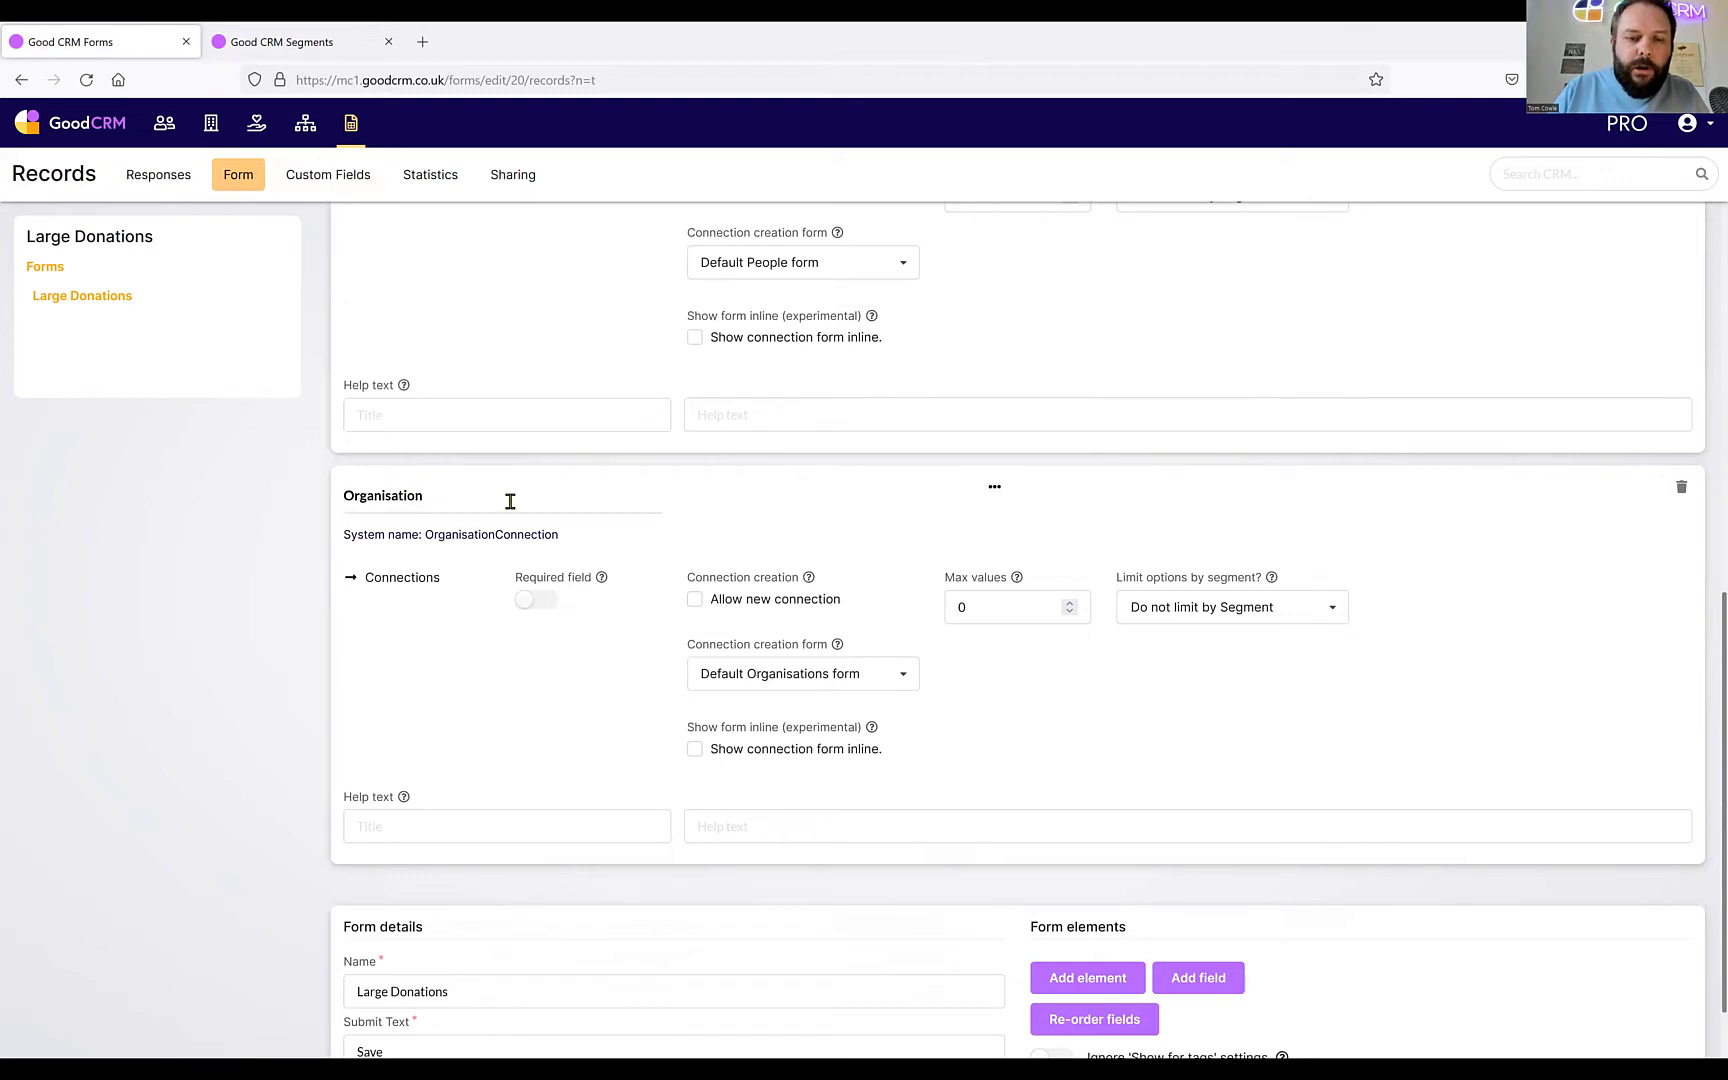
type("Dorno")
key("BackSpace")
key("BackSpace")
key("BackSpace")
key("BackSpace")
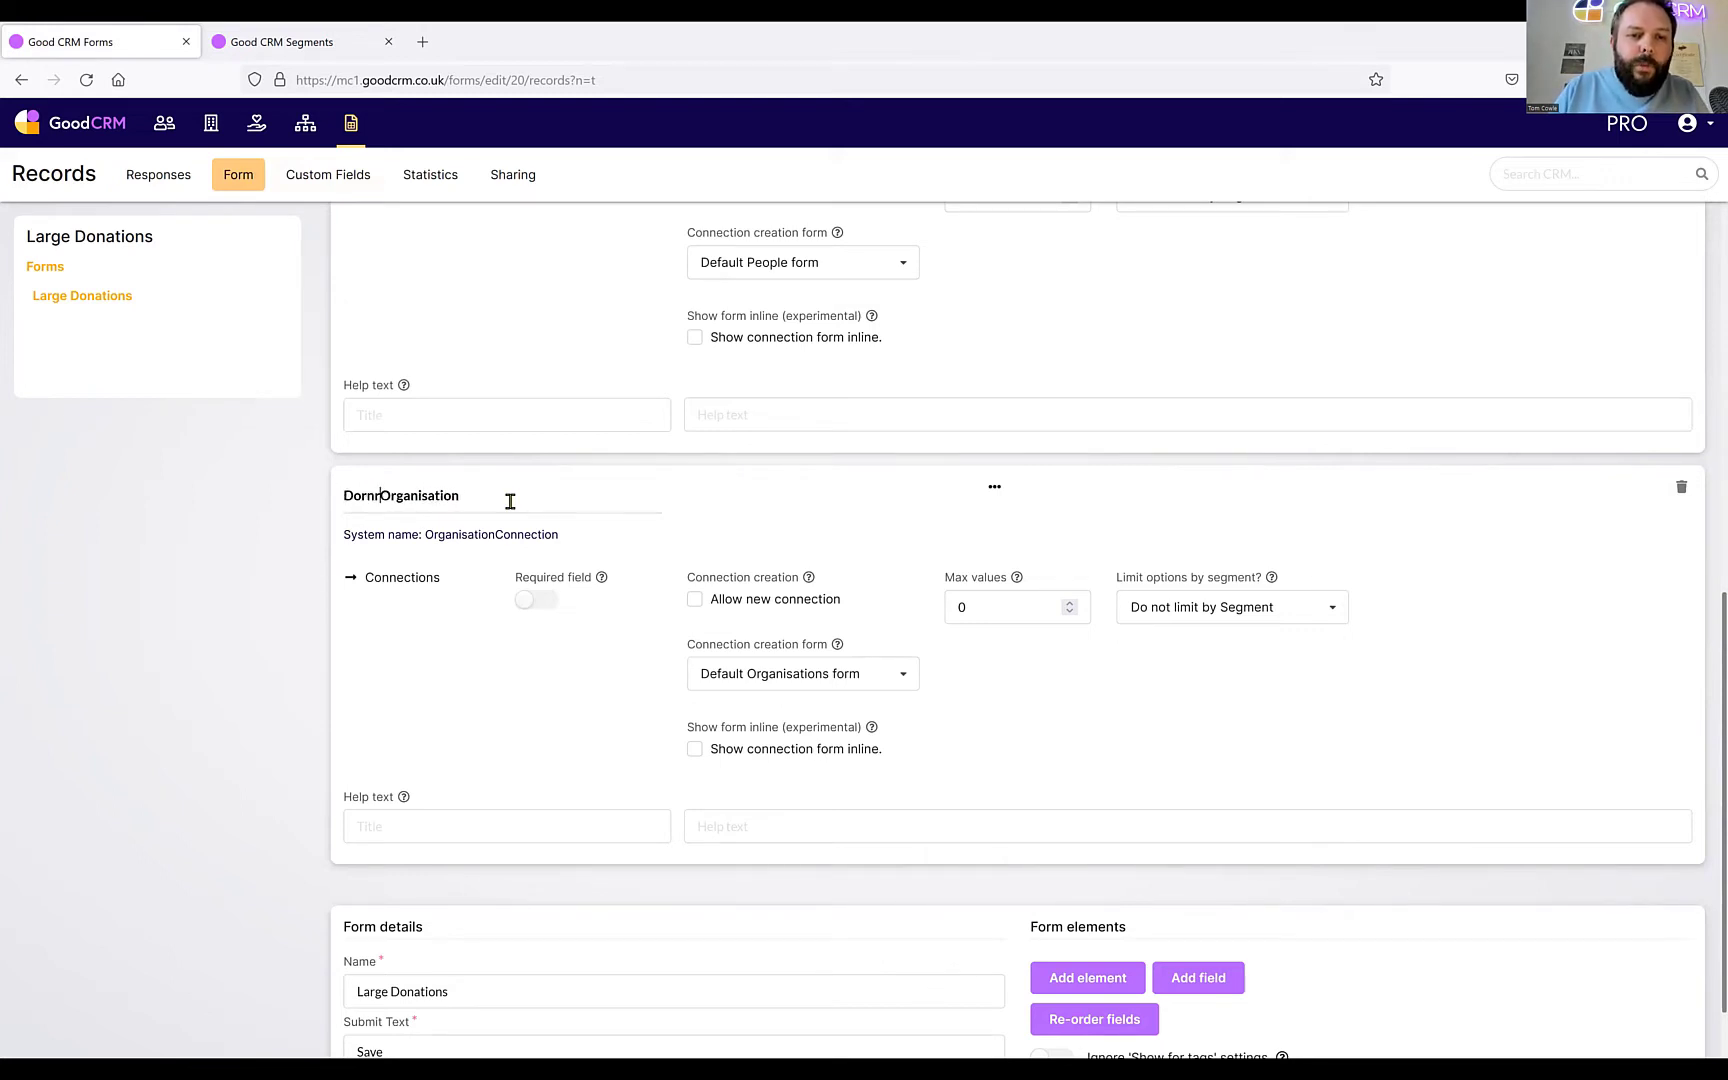
type("nor")
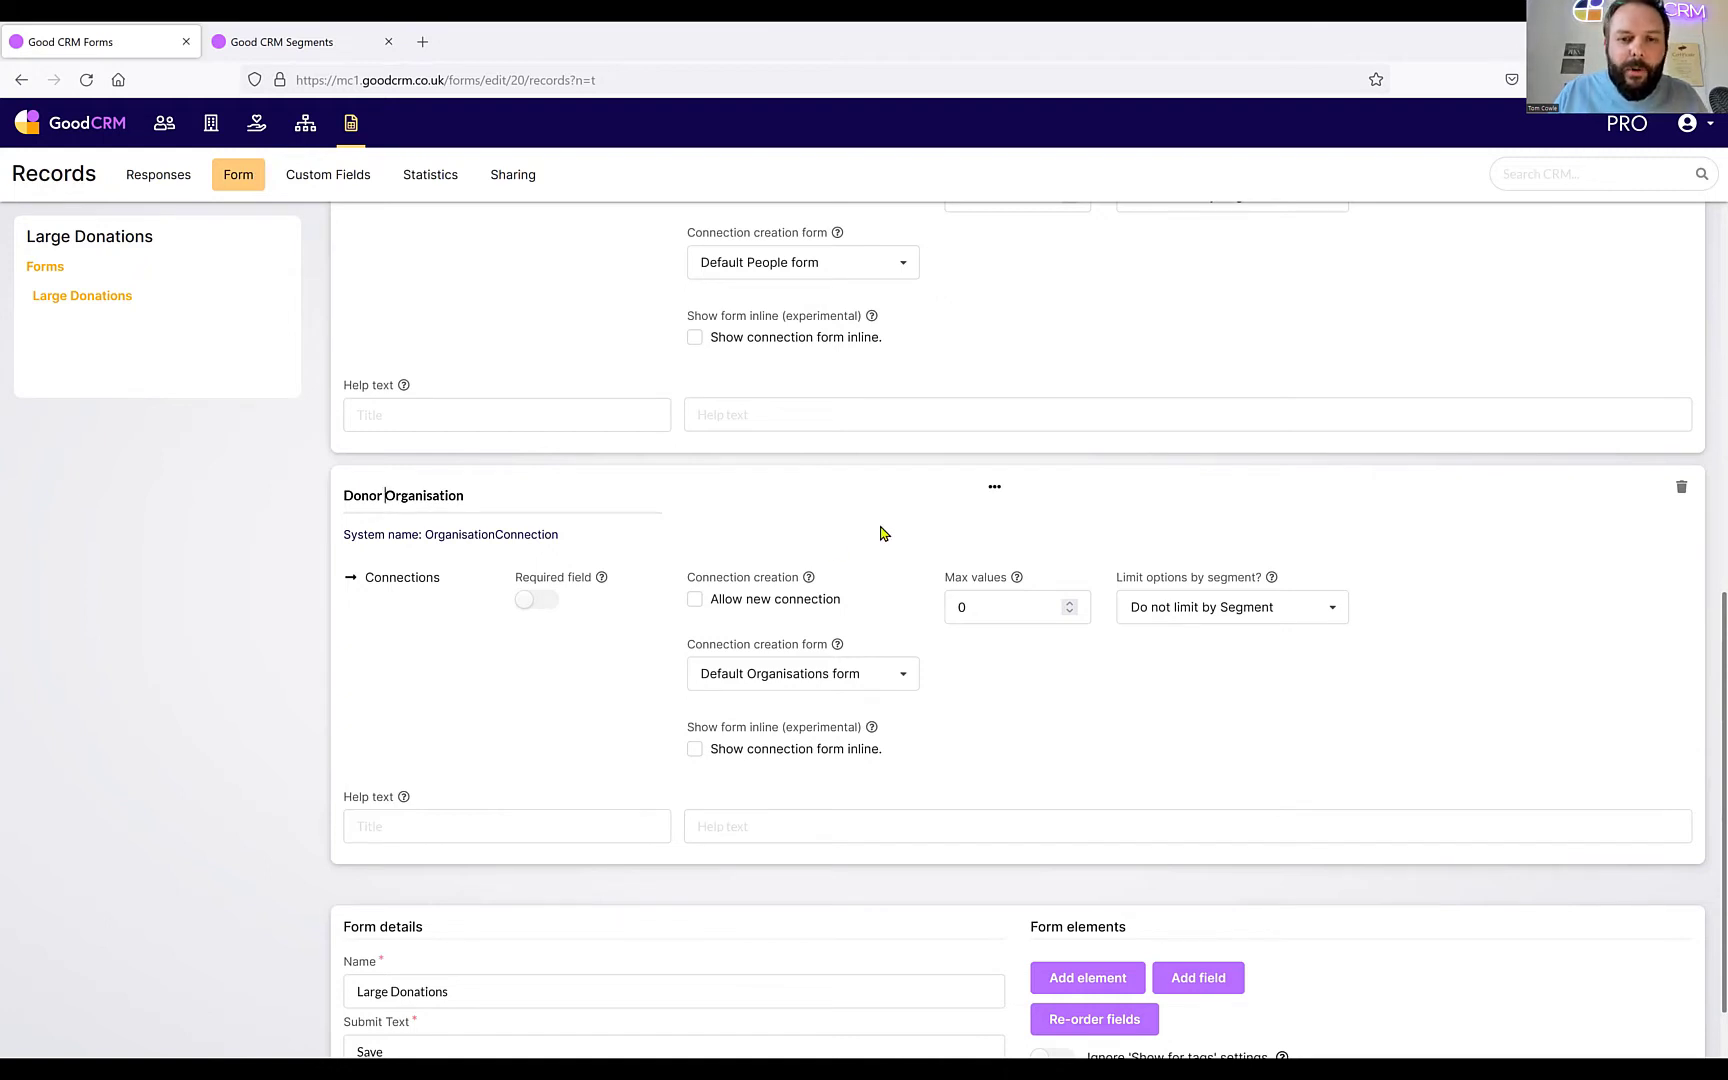
left_click(958, 604)
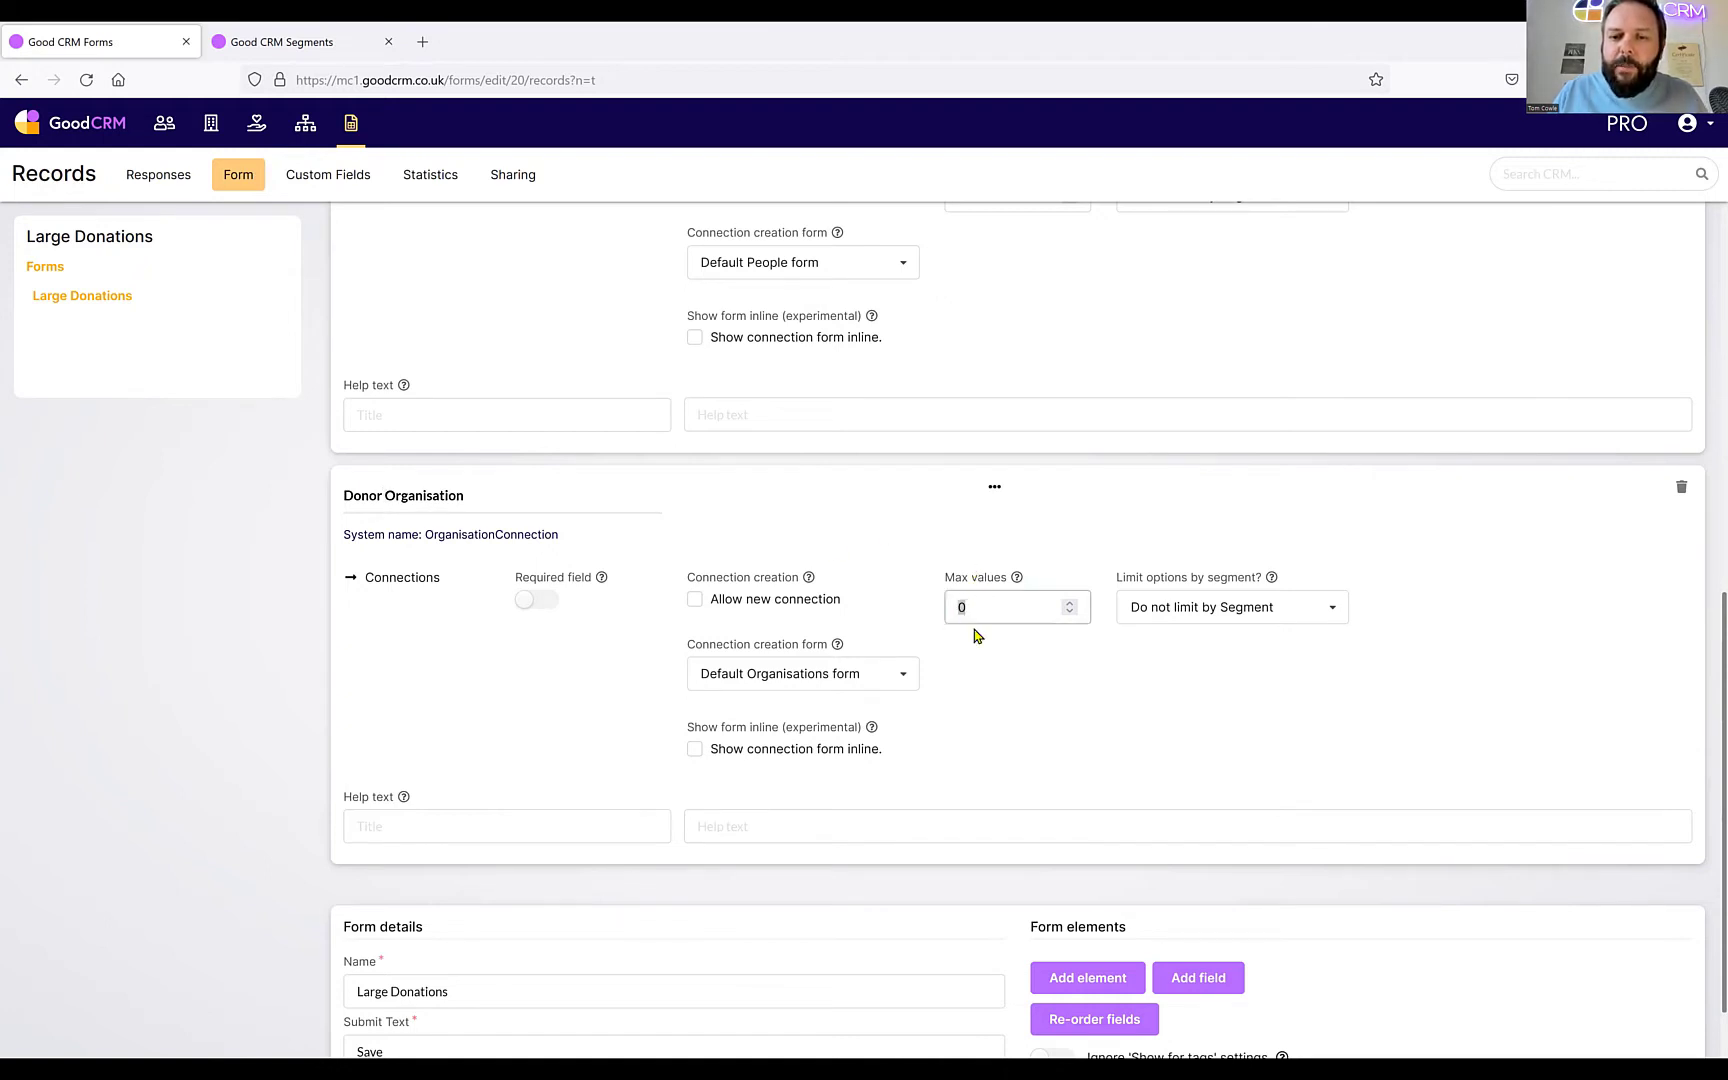
type("1")
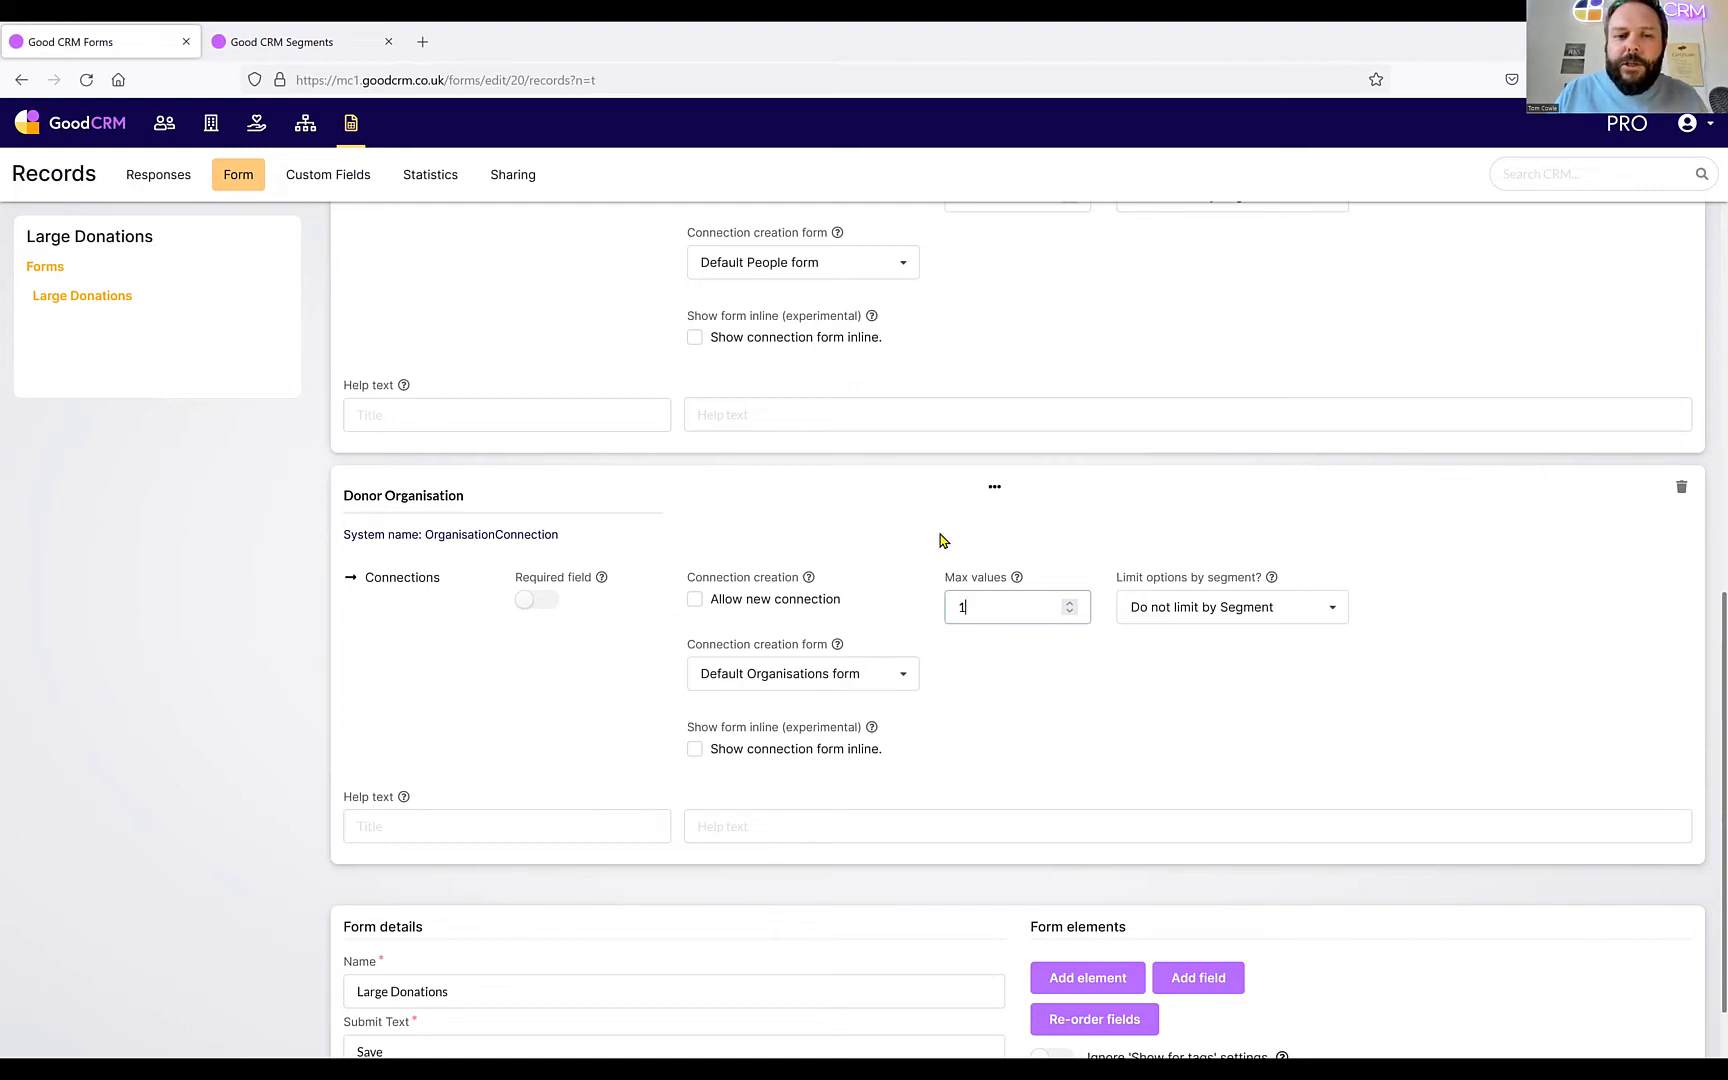
scroll(940, 540, "up", 10)
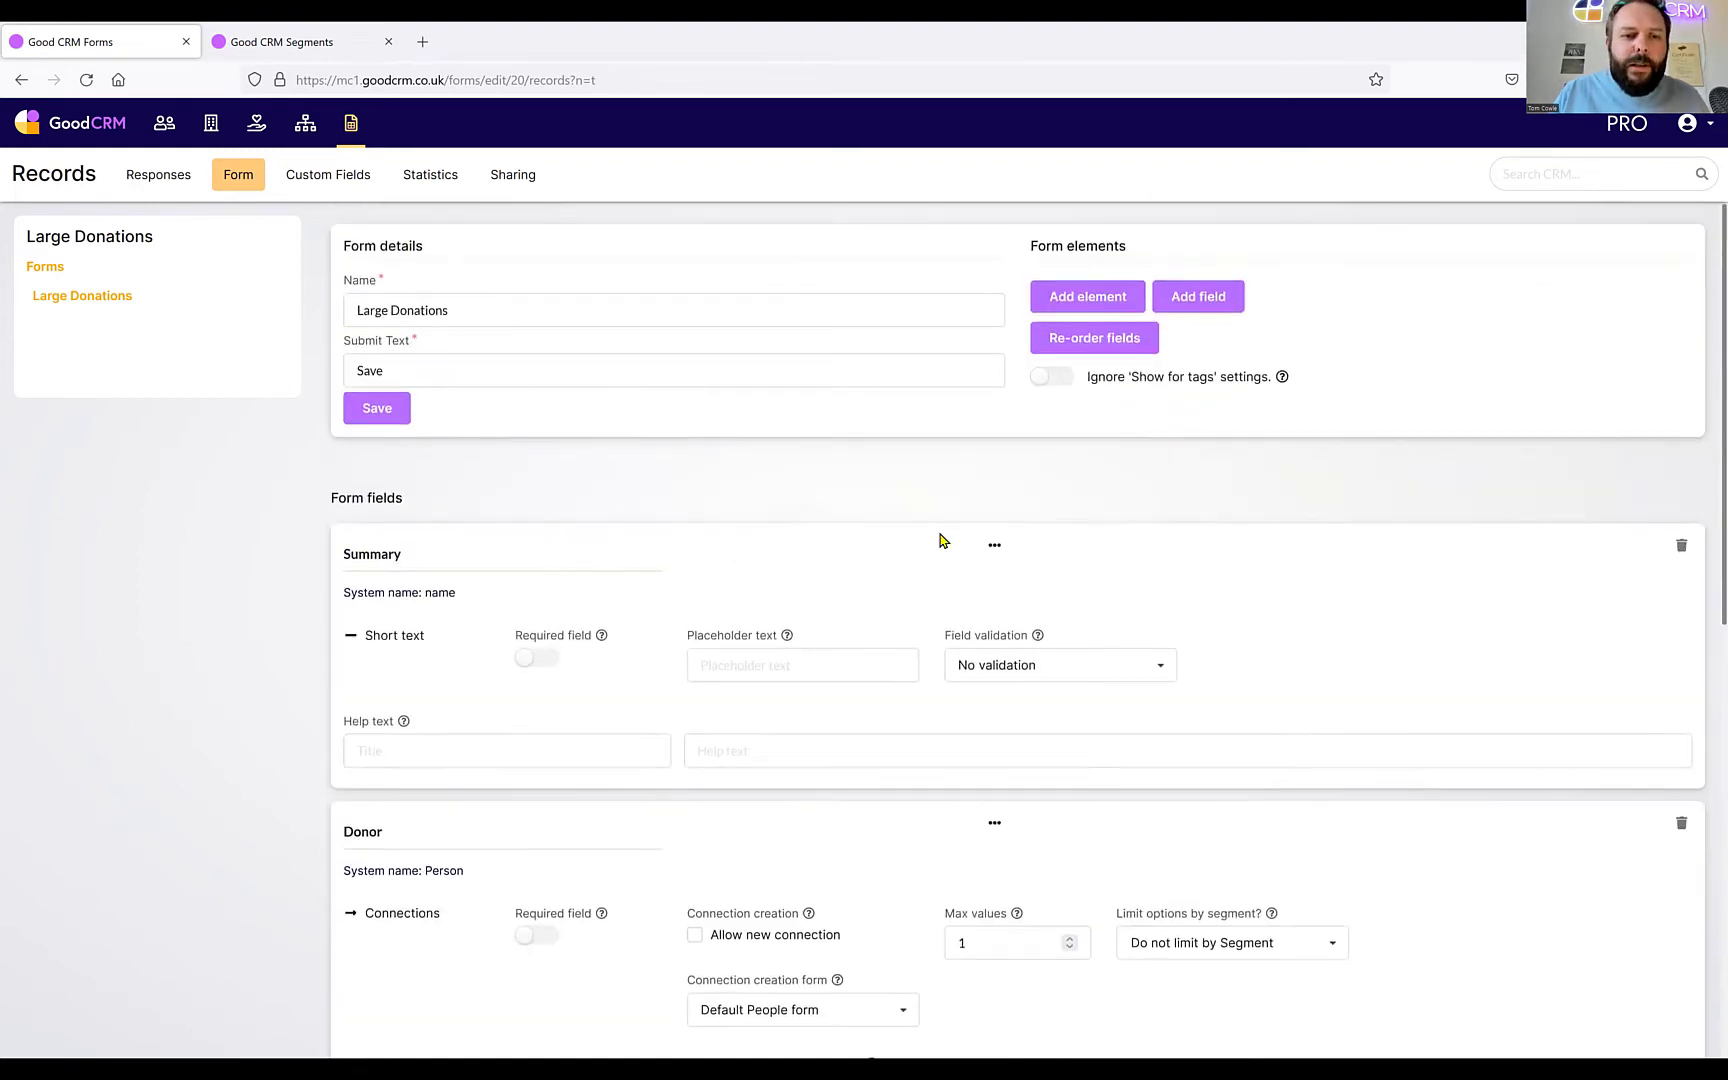
scroll(940, 540, "down", 3)
scroll(940, 540, "up", 3)
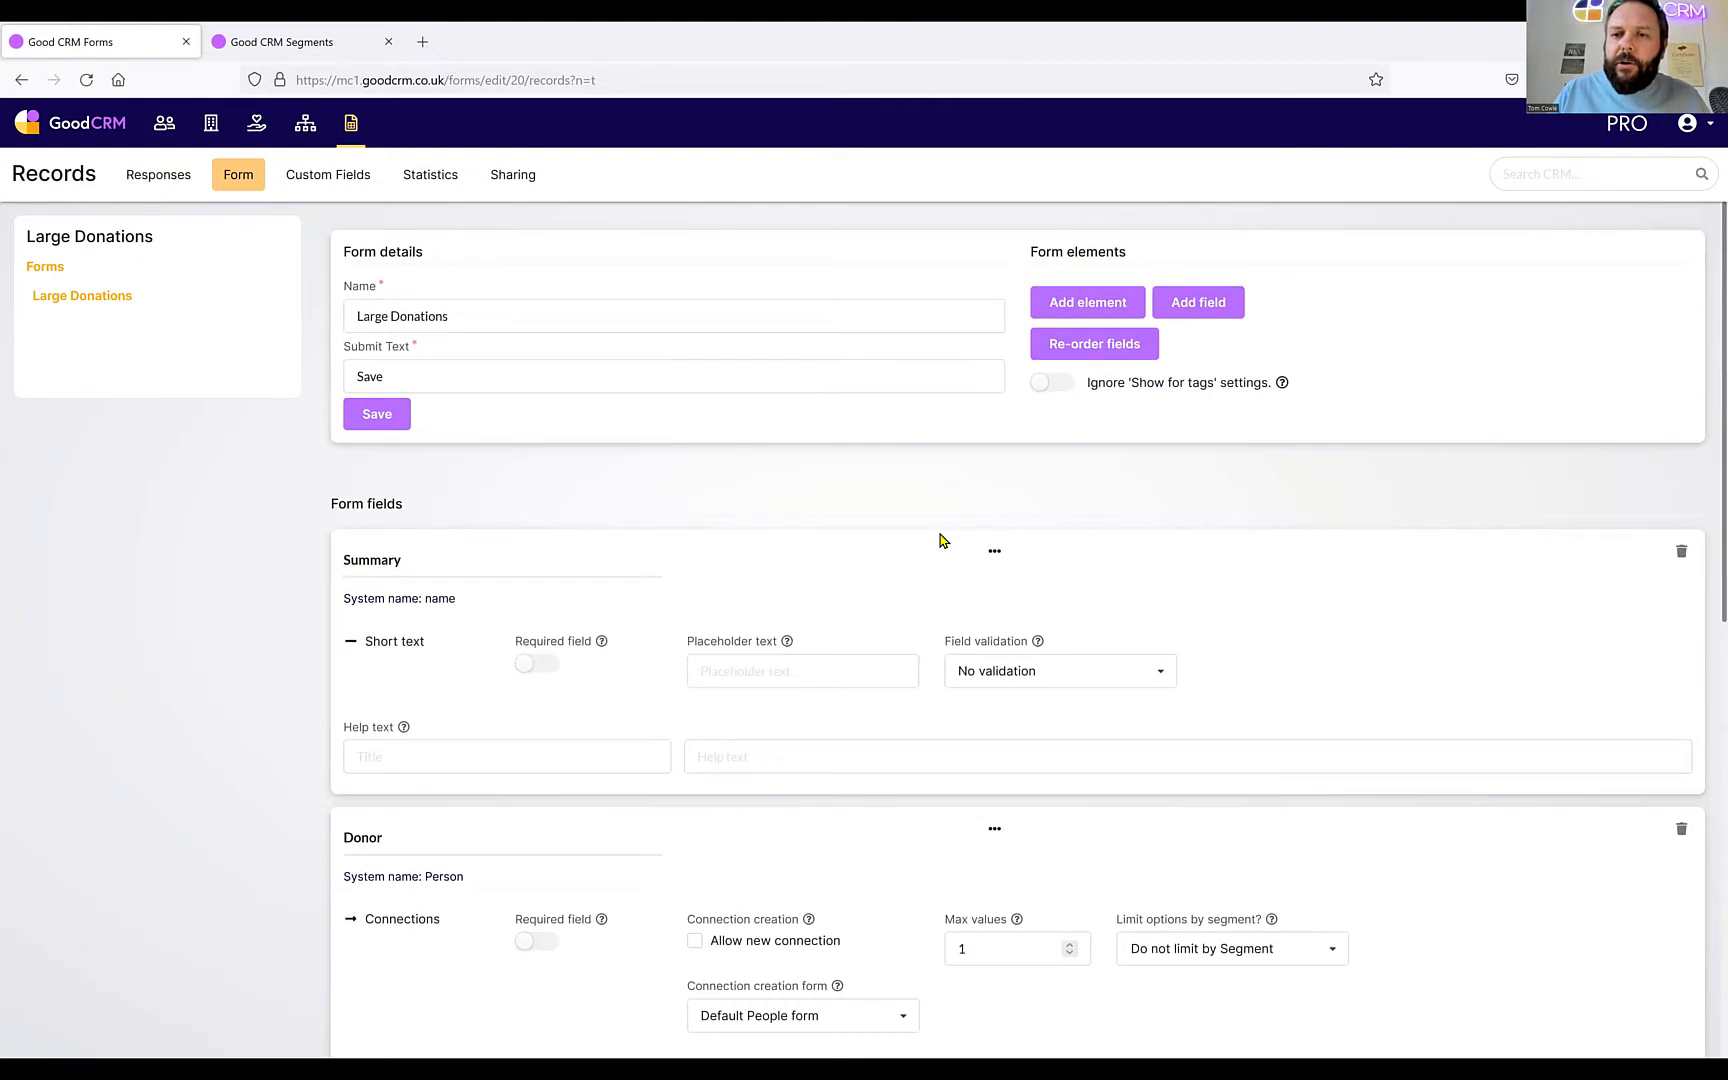
Create a new short-text field labelled 'Value'.
left_click(1204, 306)
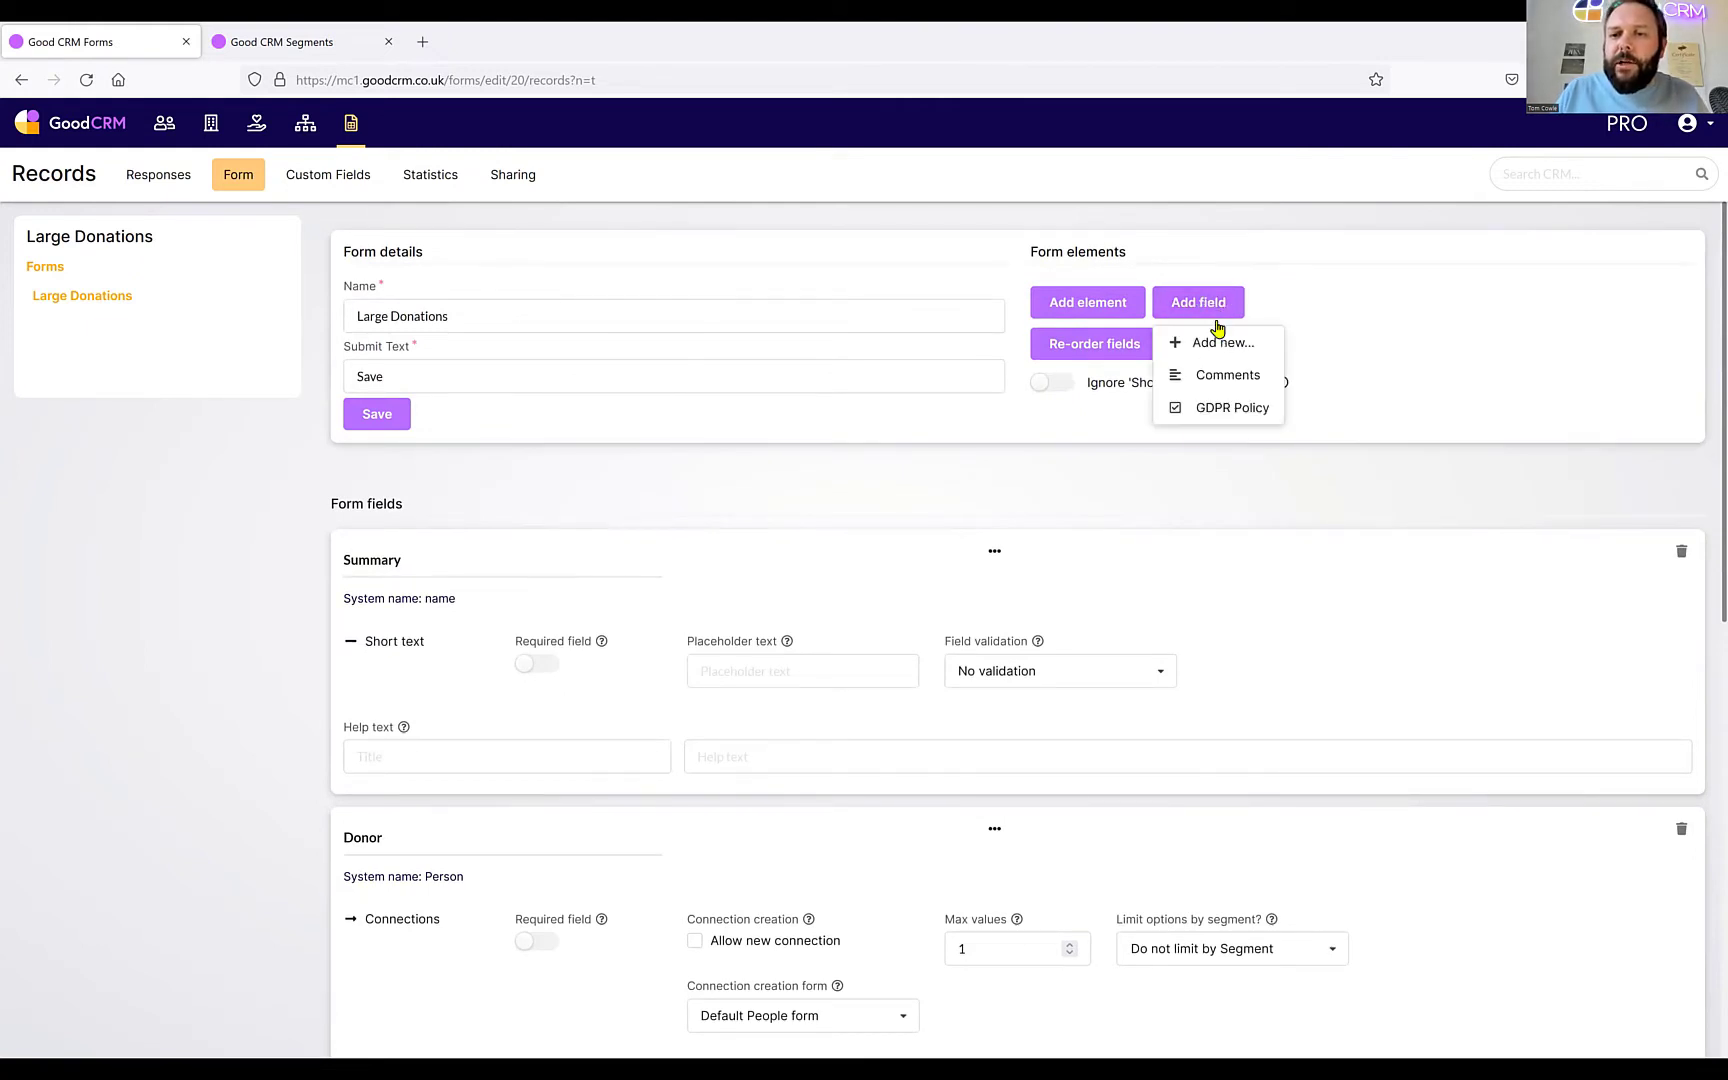
left_click(1214, 342)
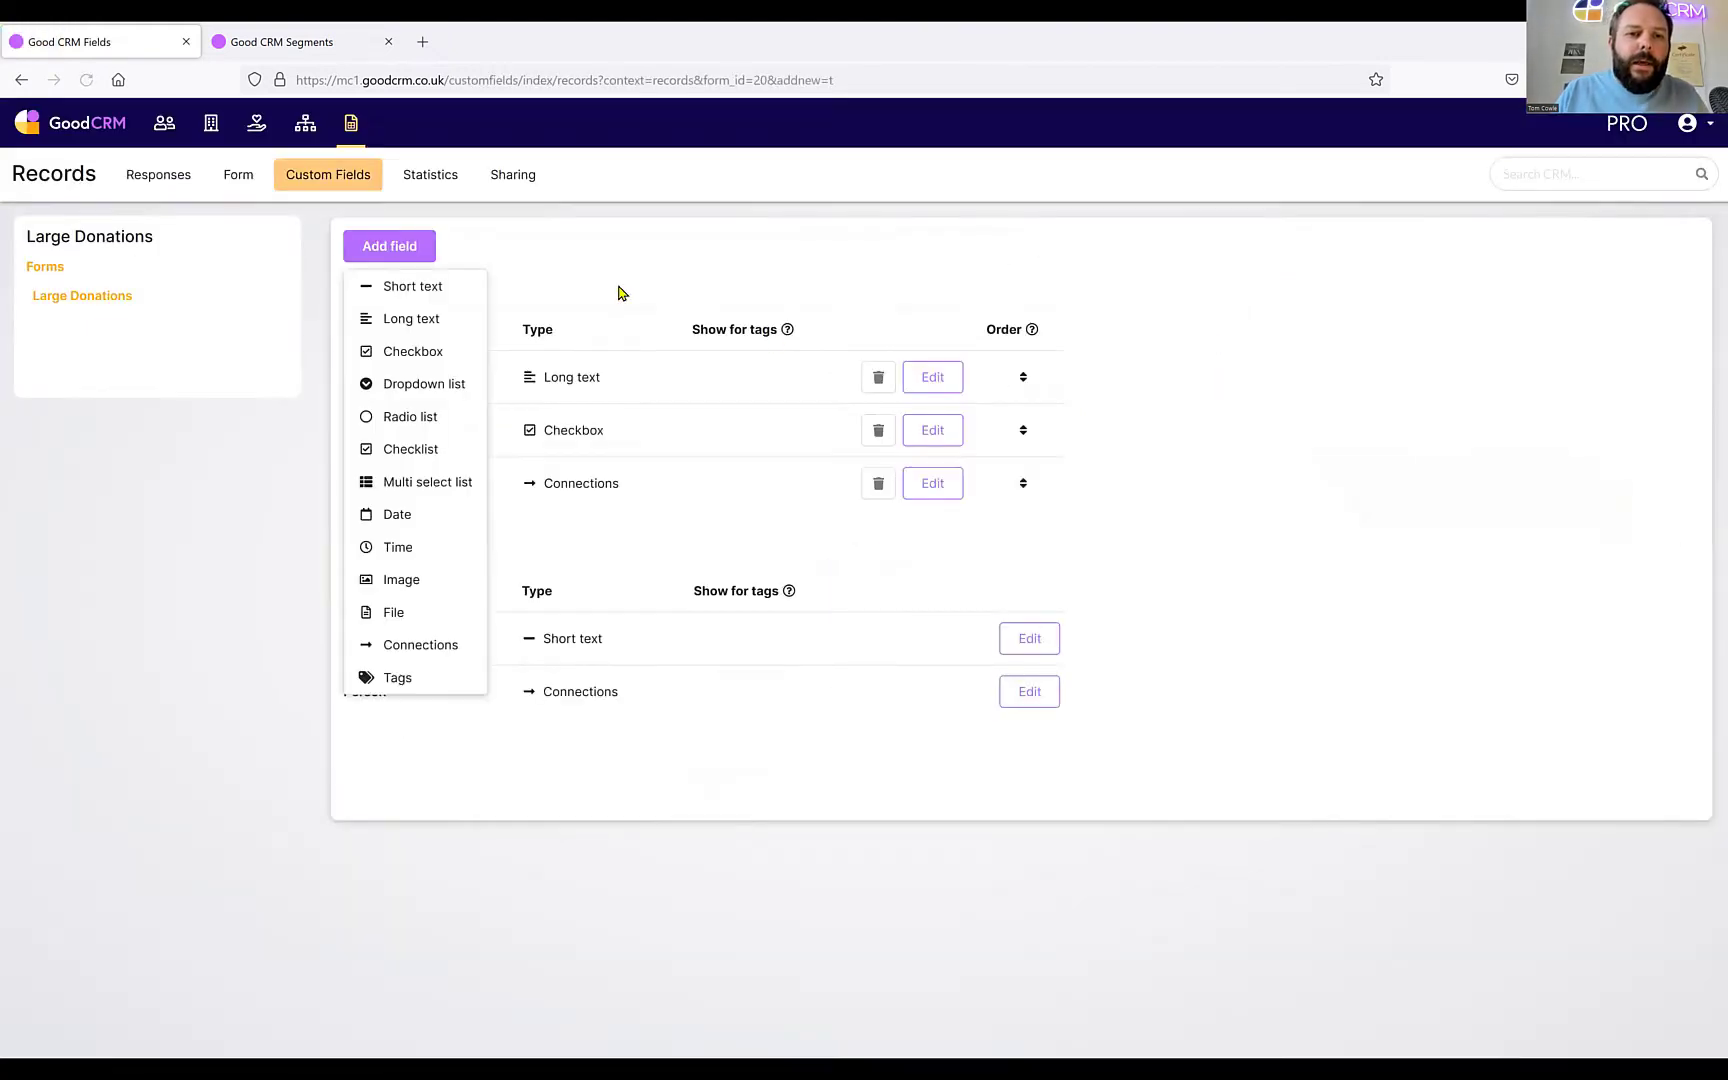
left_click(432, 287)
type("Value")
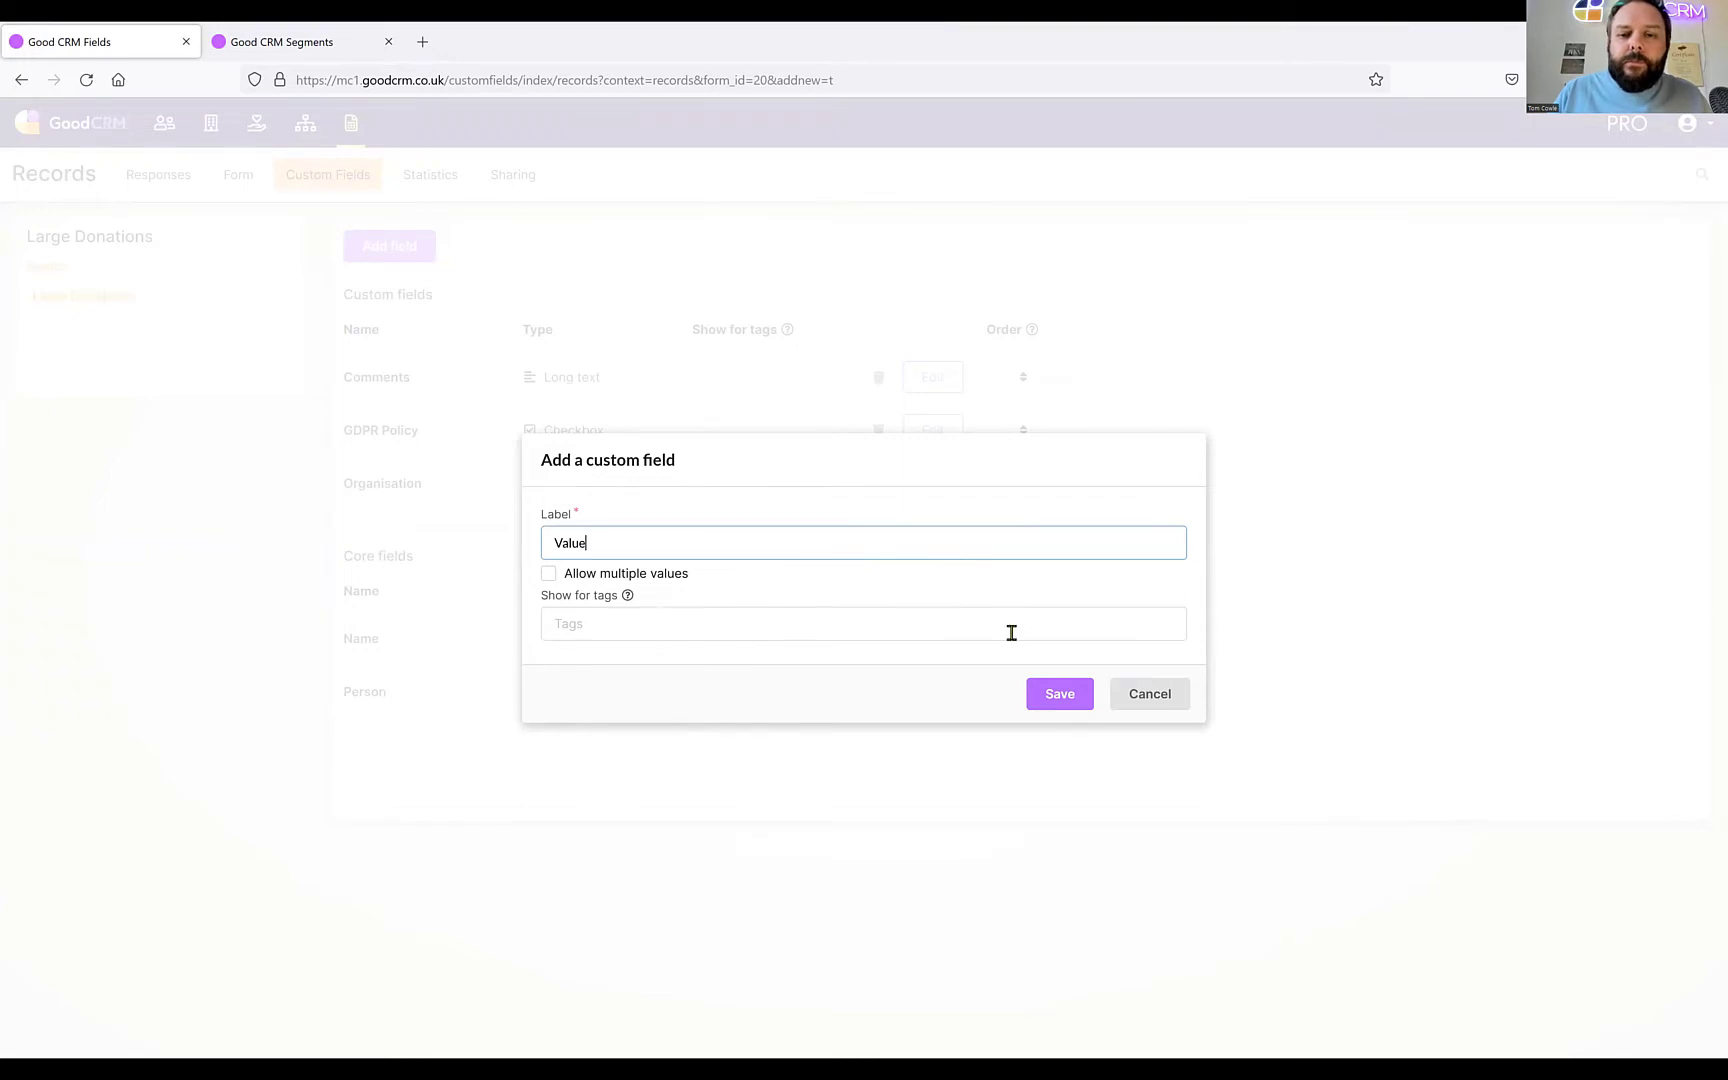
left_click(1050, 693)
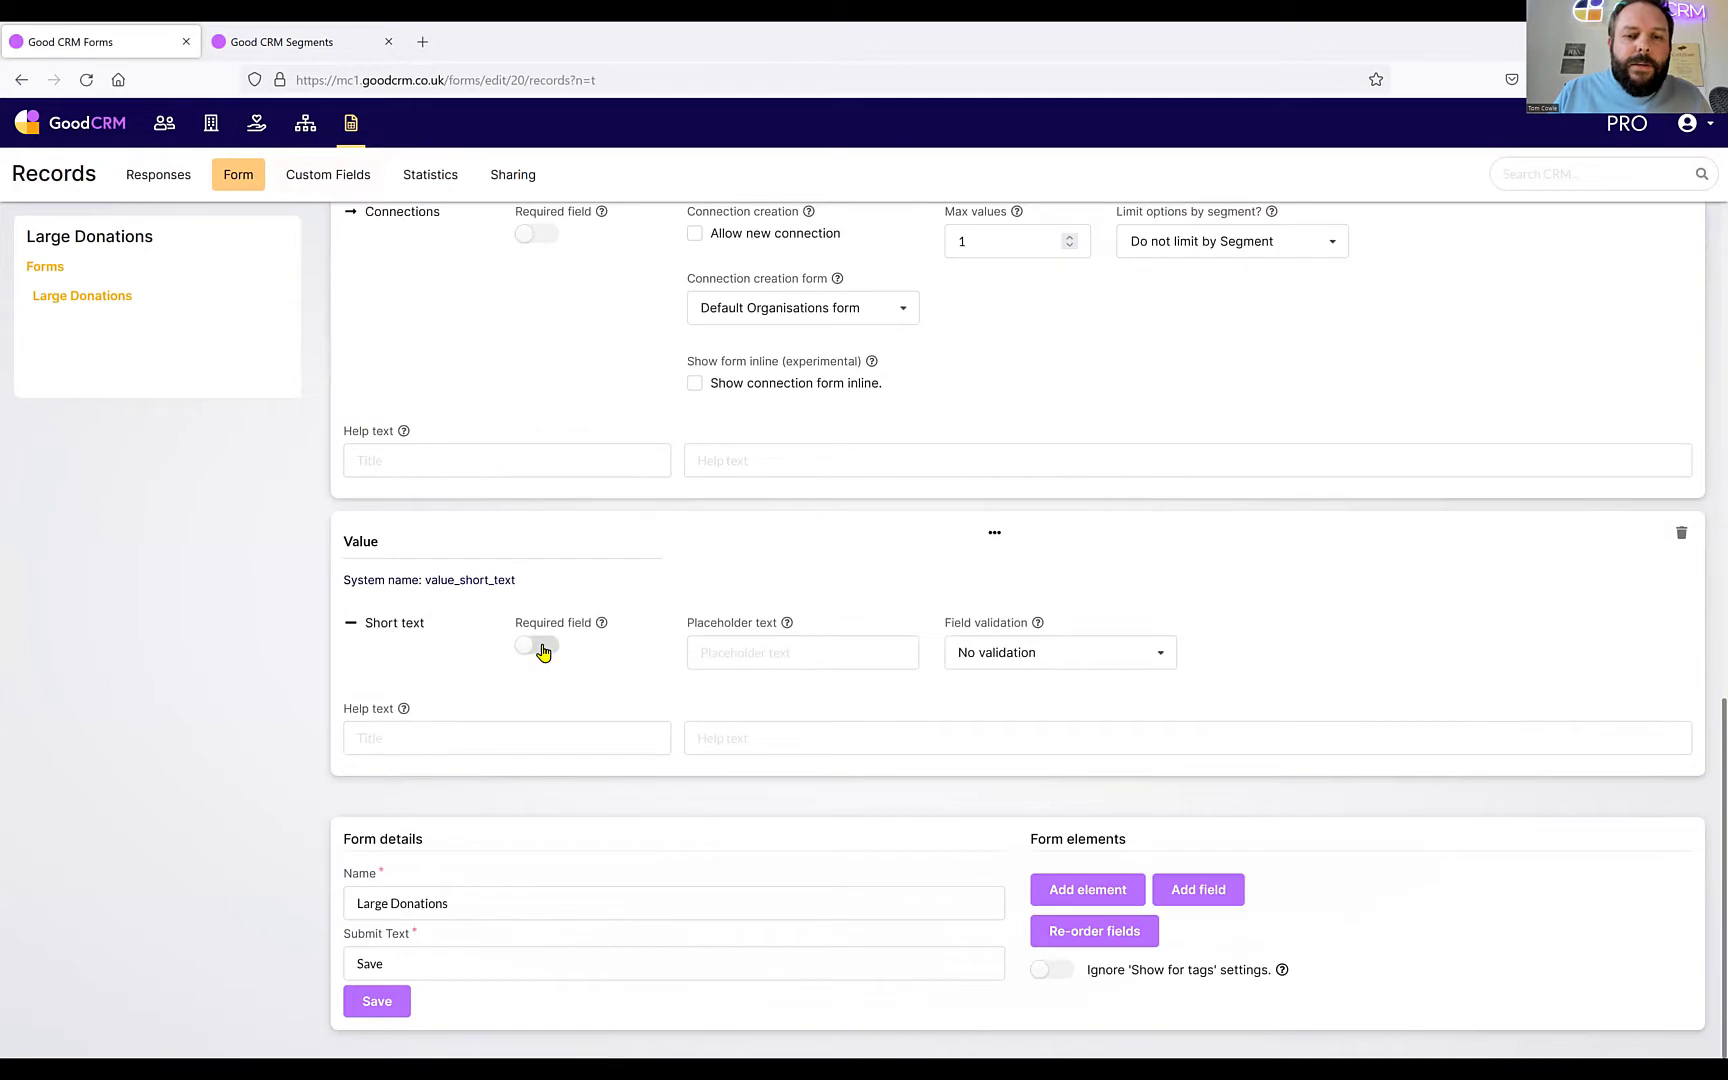
Make the Value field required and retitle it 'Value (£)'.
left_click(538, 645)
left_click(436, 546)
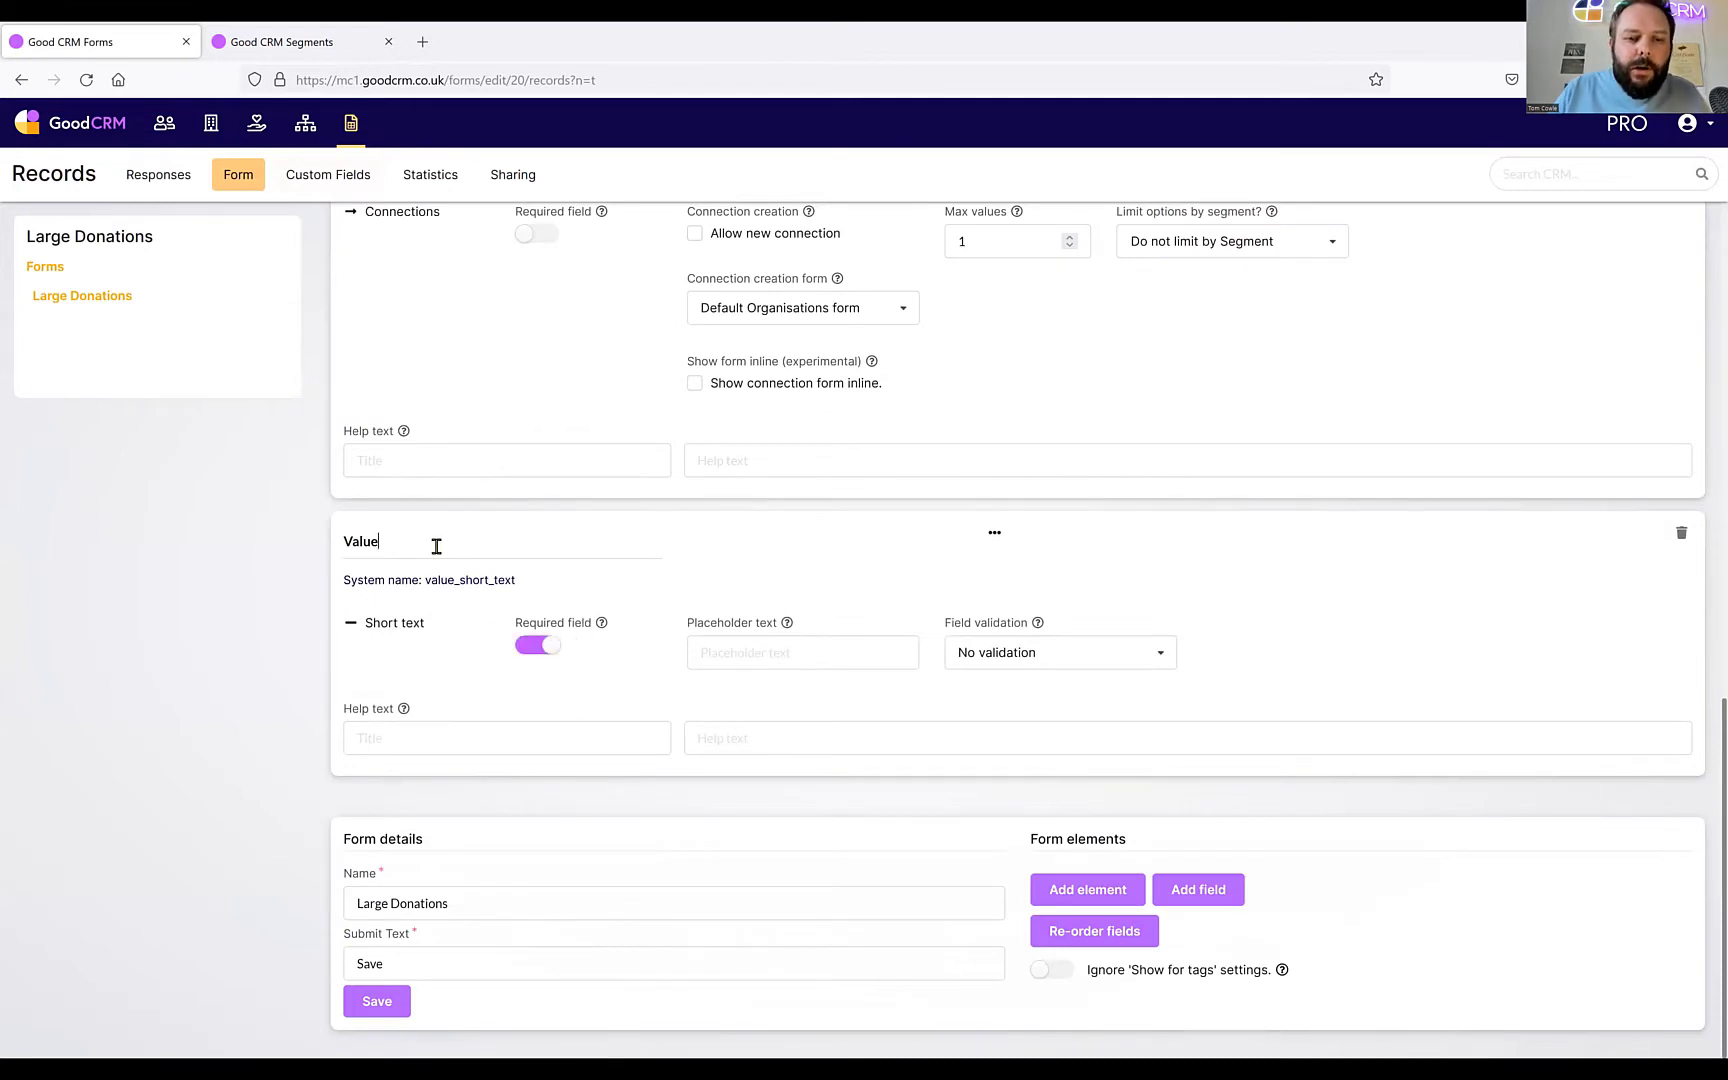
type("(£")
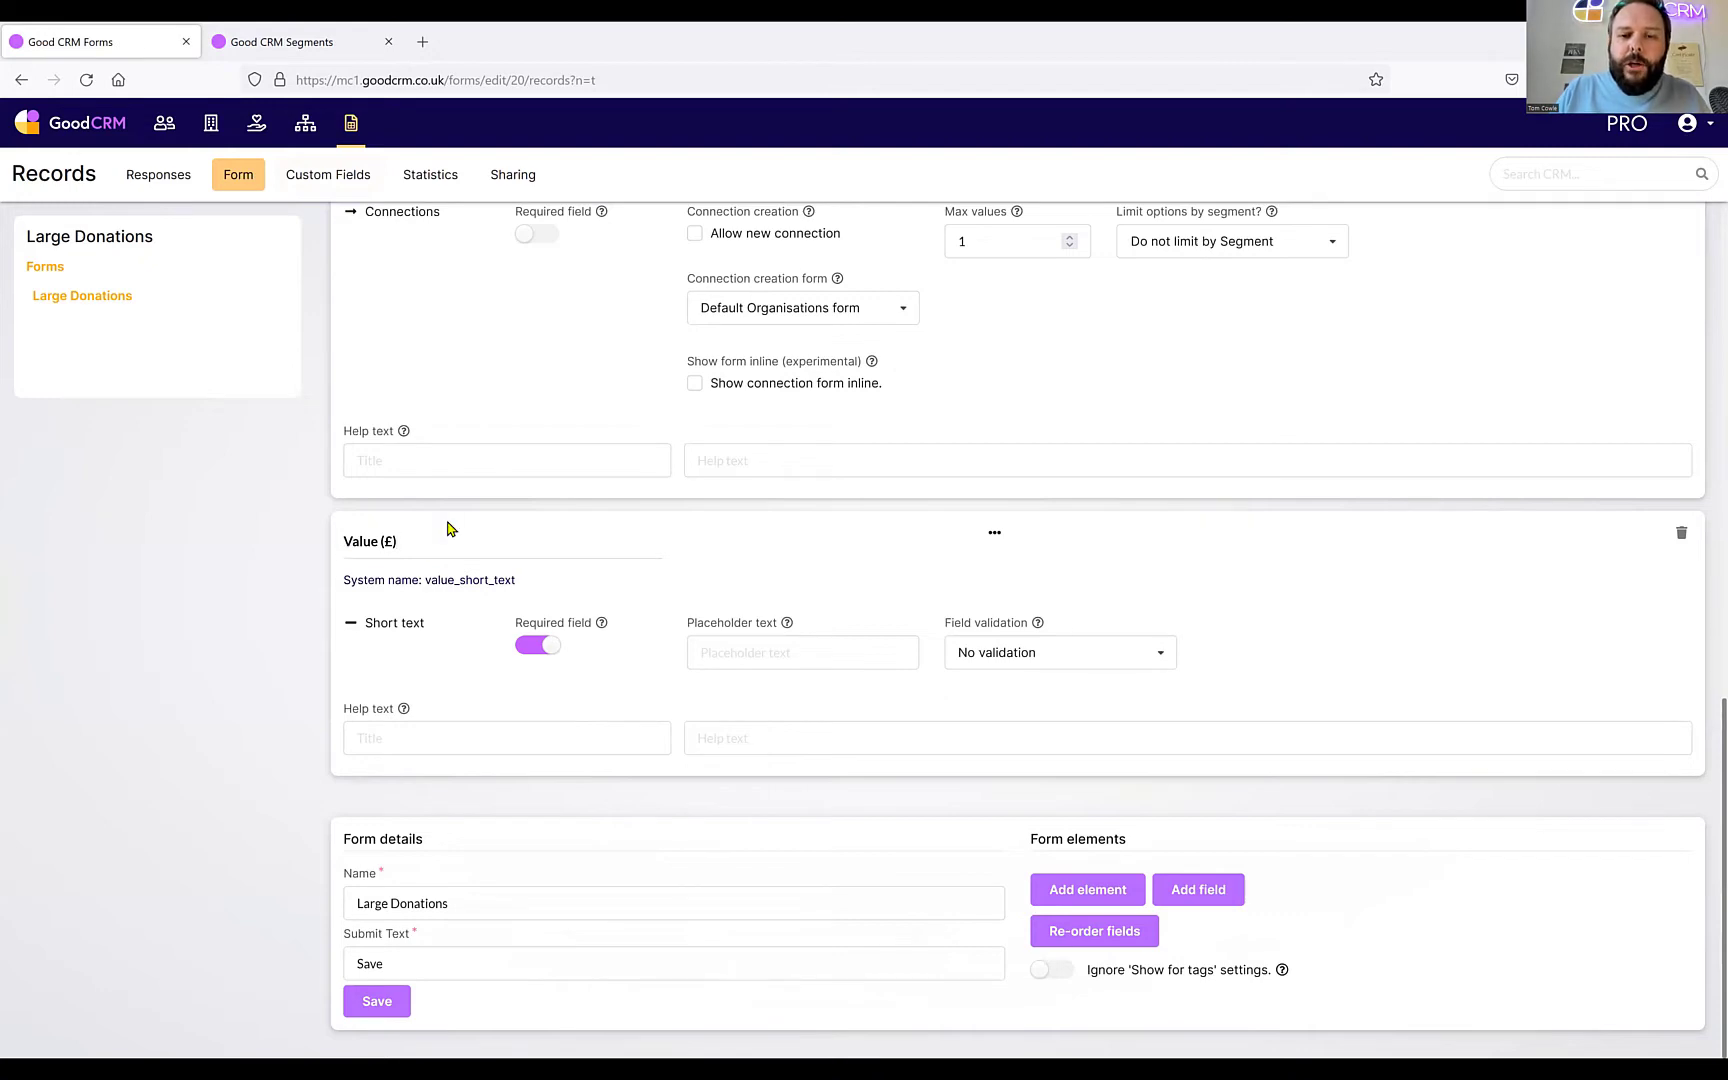
scroll(633, 525, "up", 3)
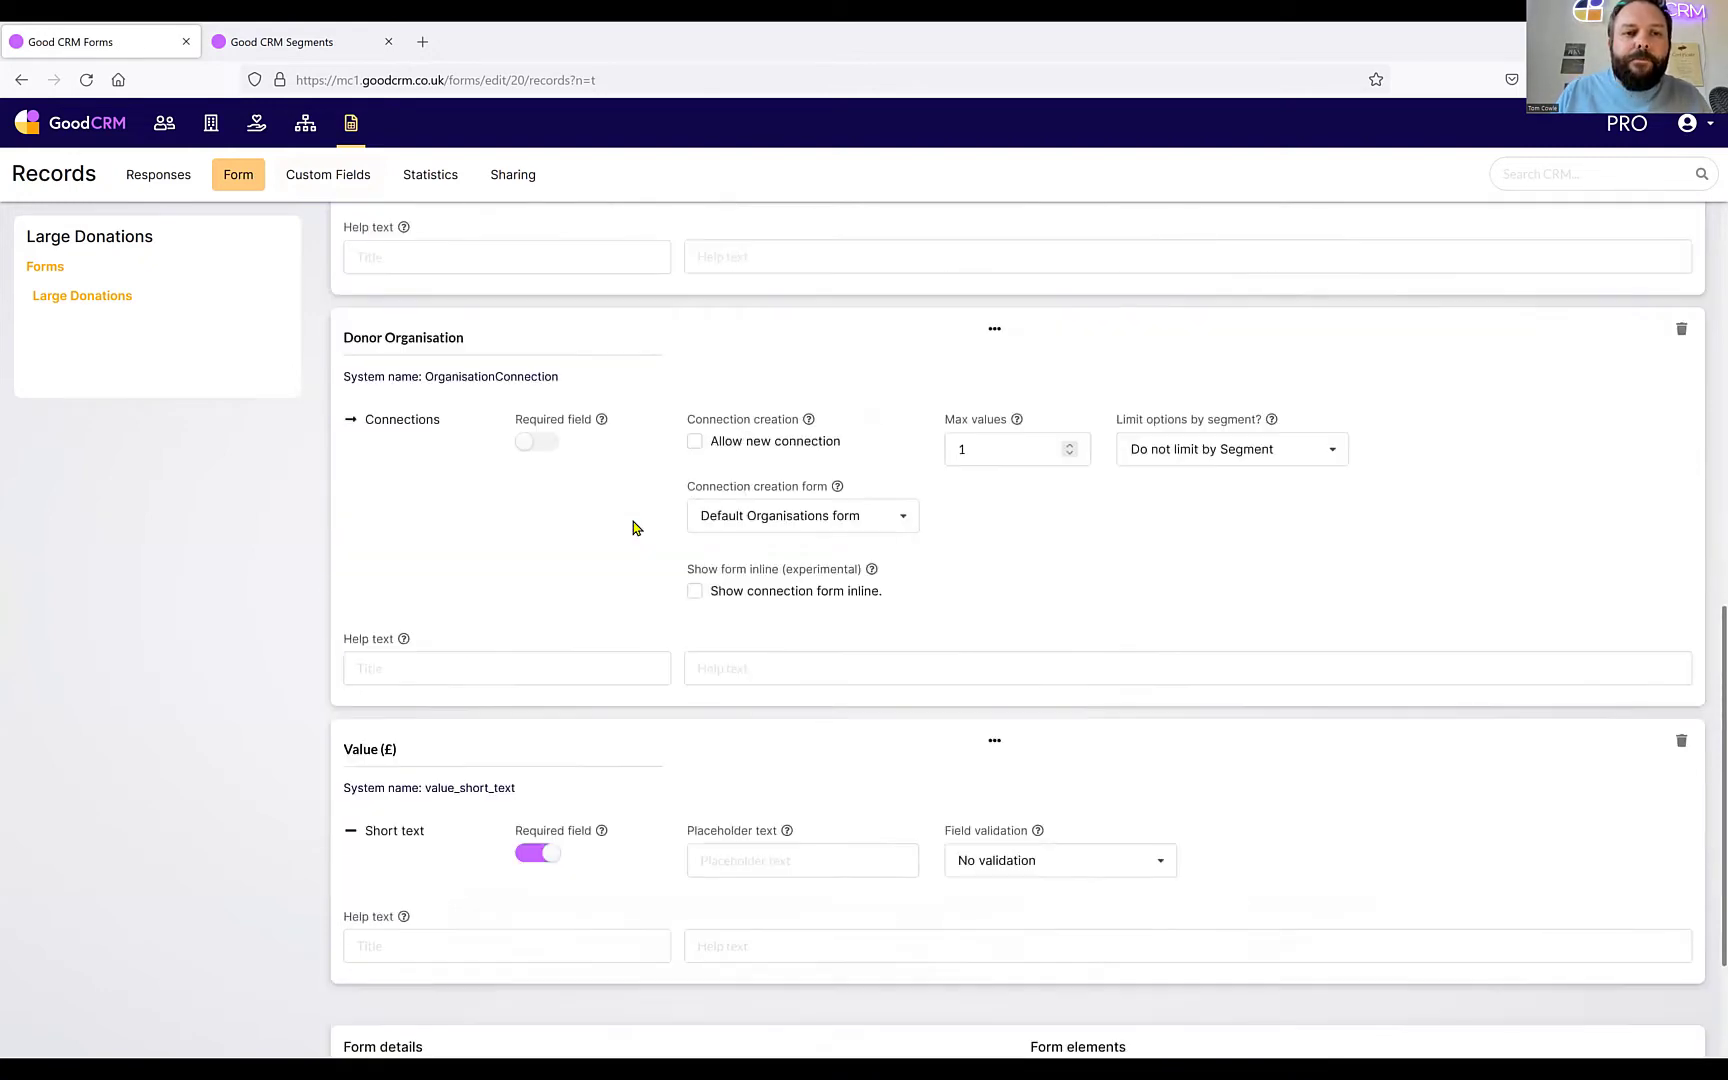
scroll(633, 525, "up", 10)
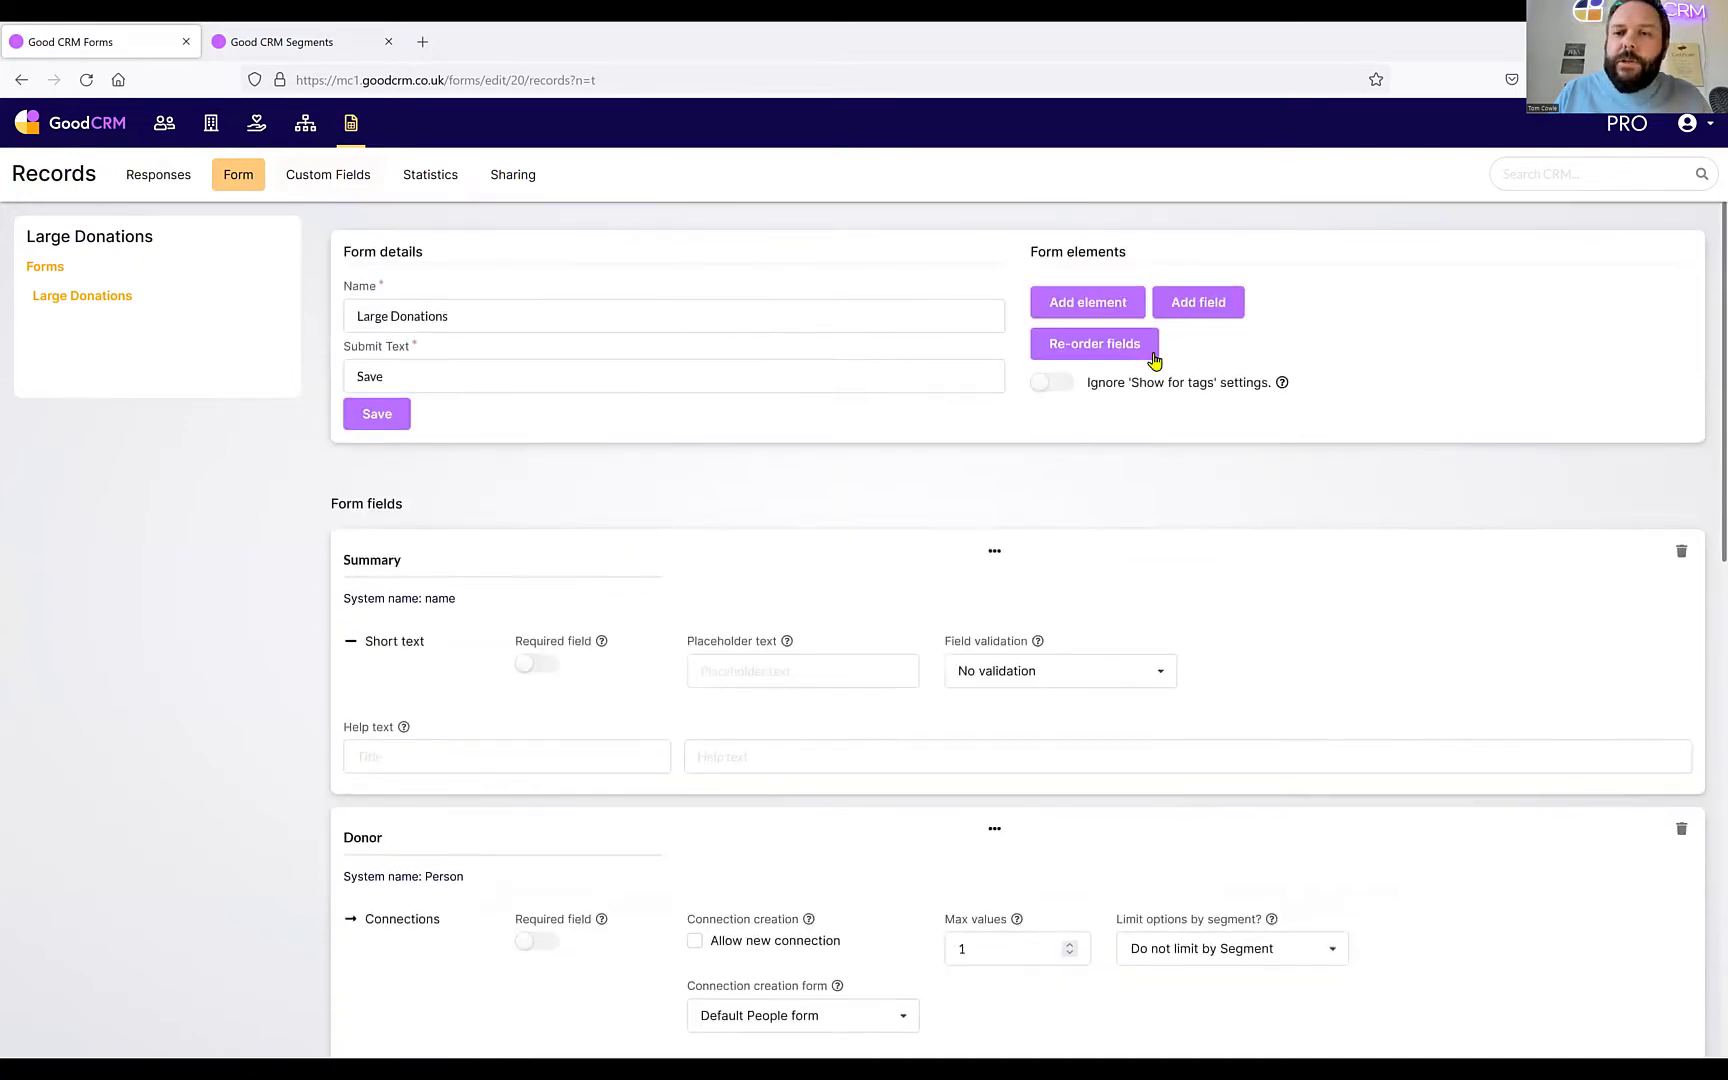
Create a new long-text field labelled 'Description'.
left_click(1190, 316)
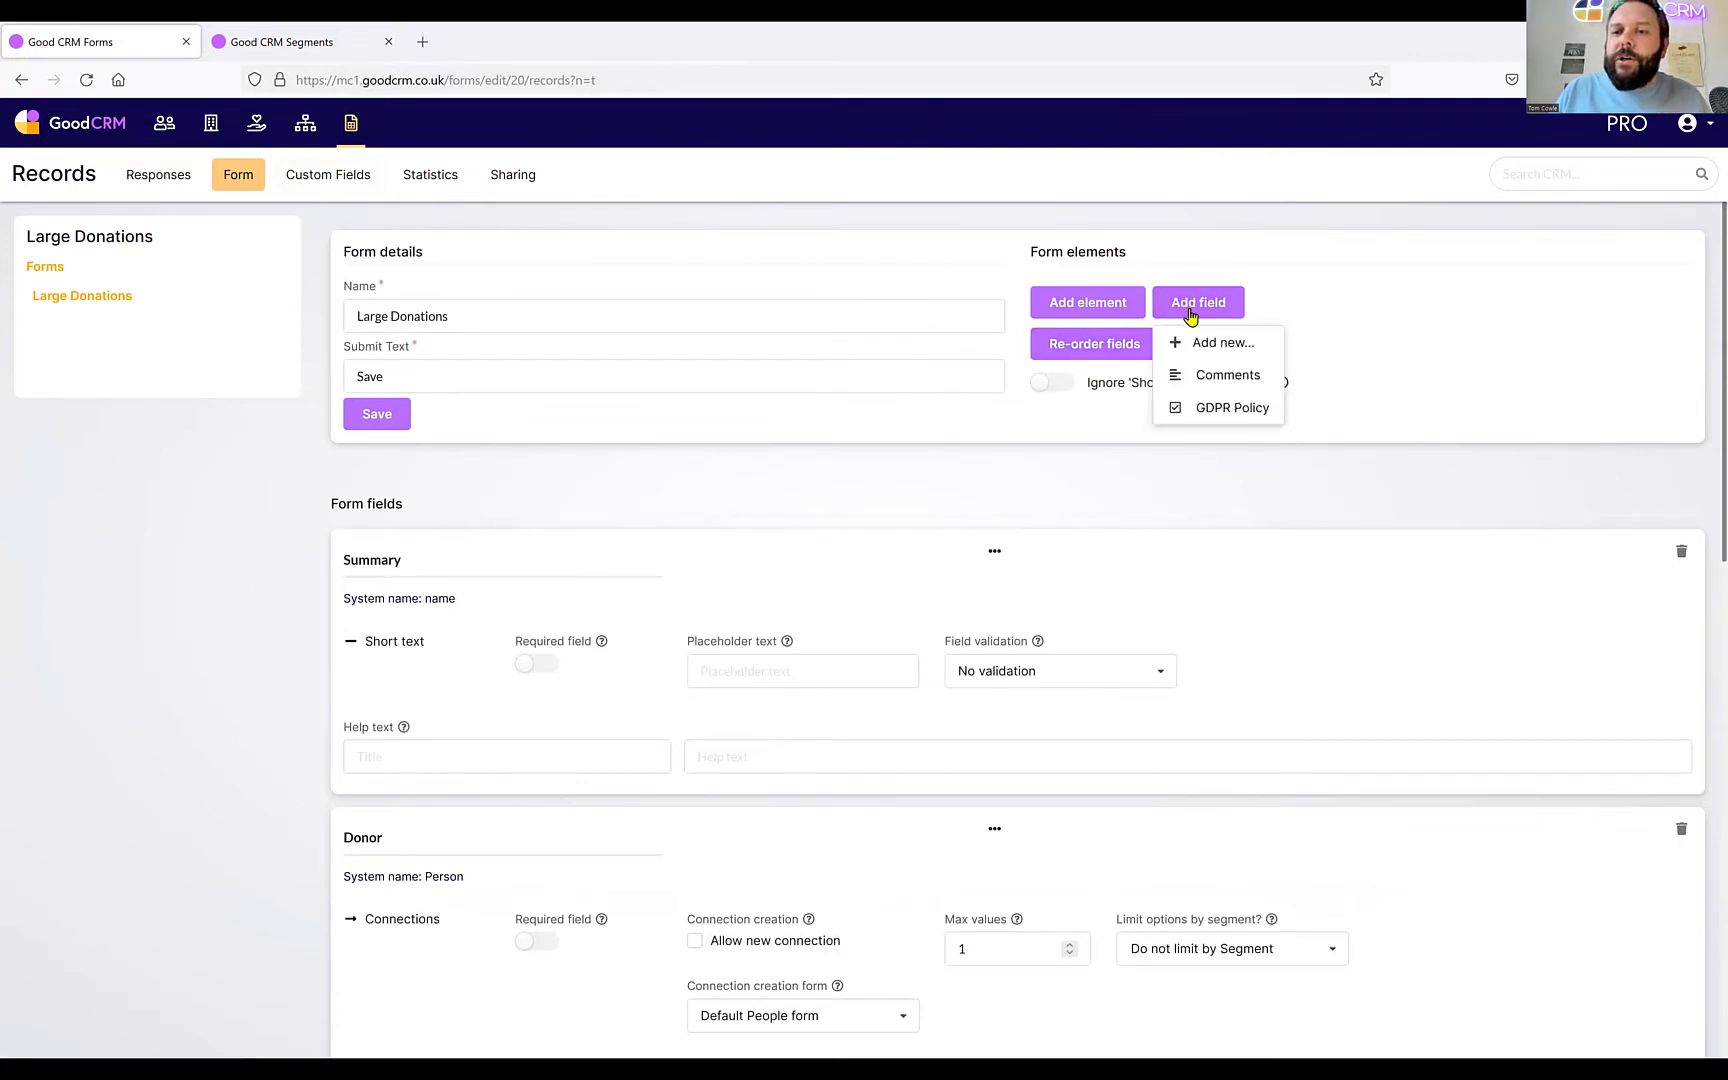
left_click(1226, 347)
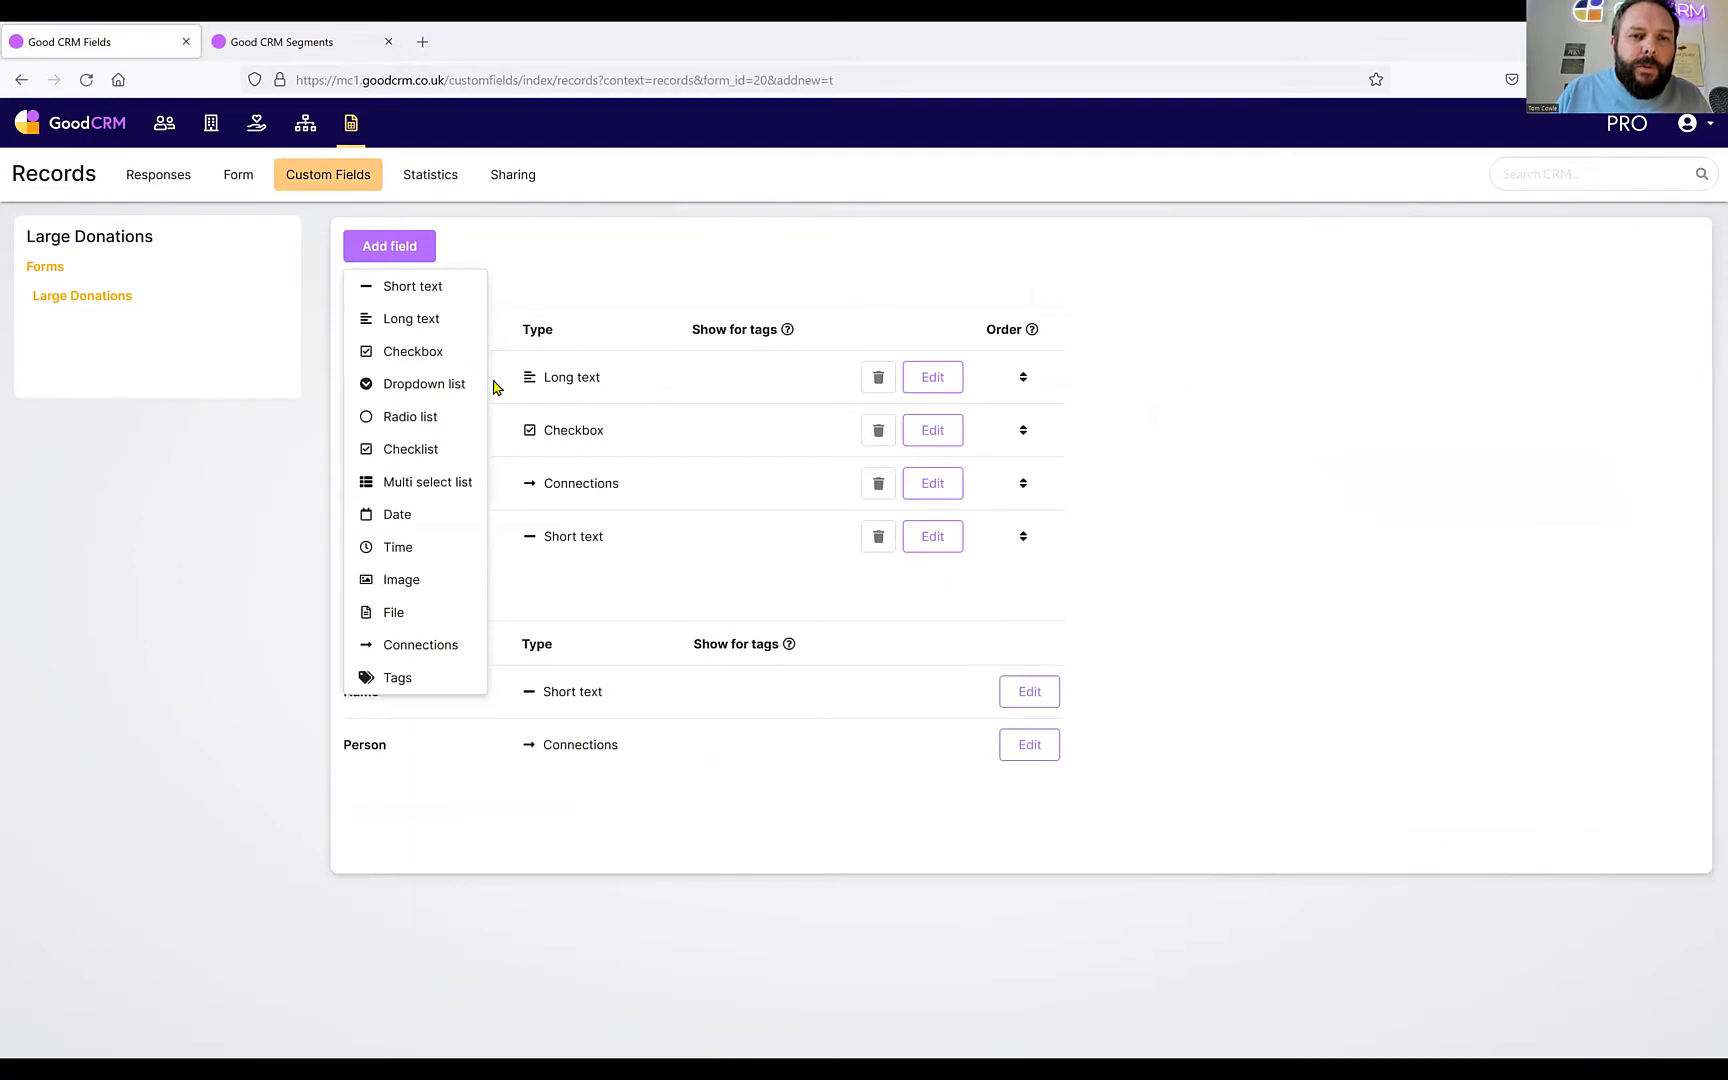
left_click(407, 330)
type("De")
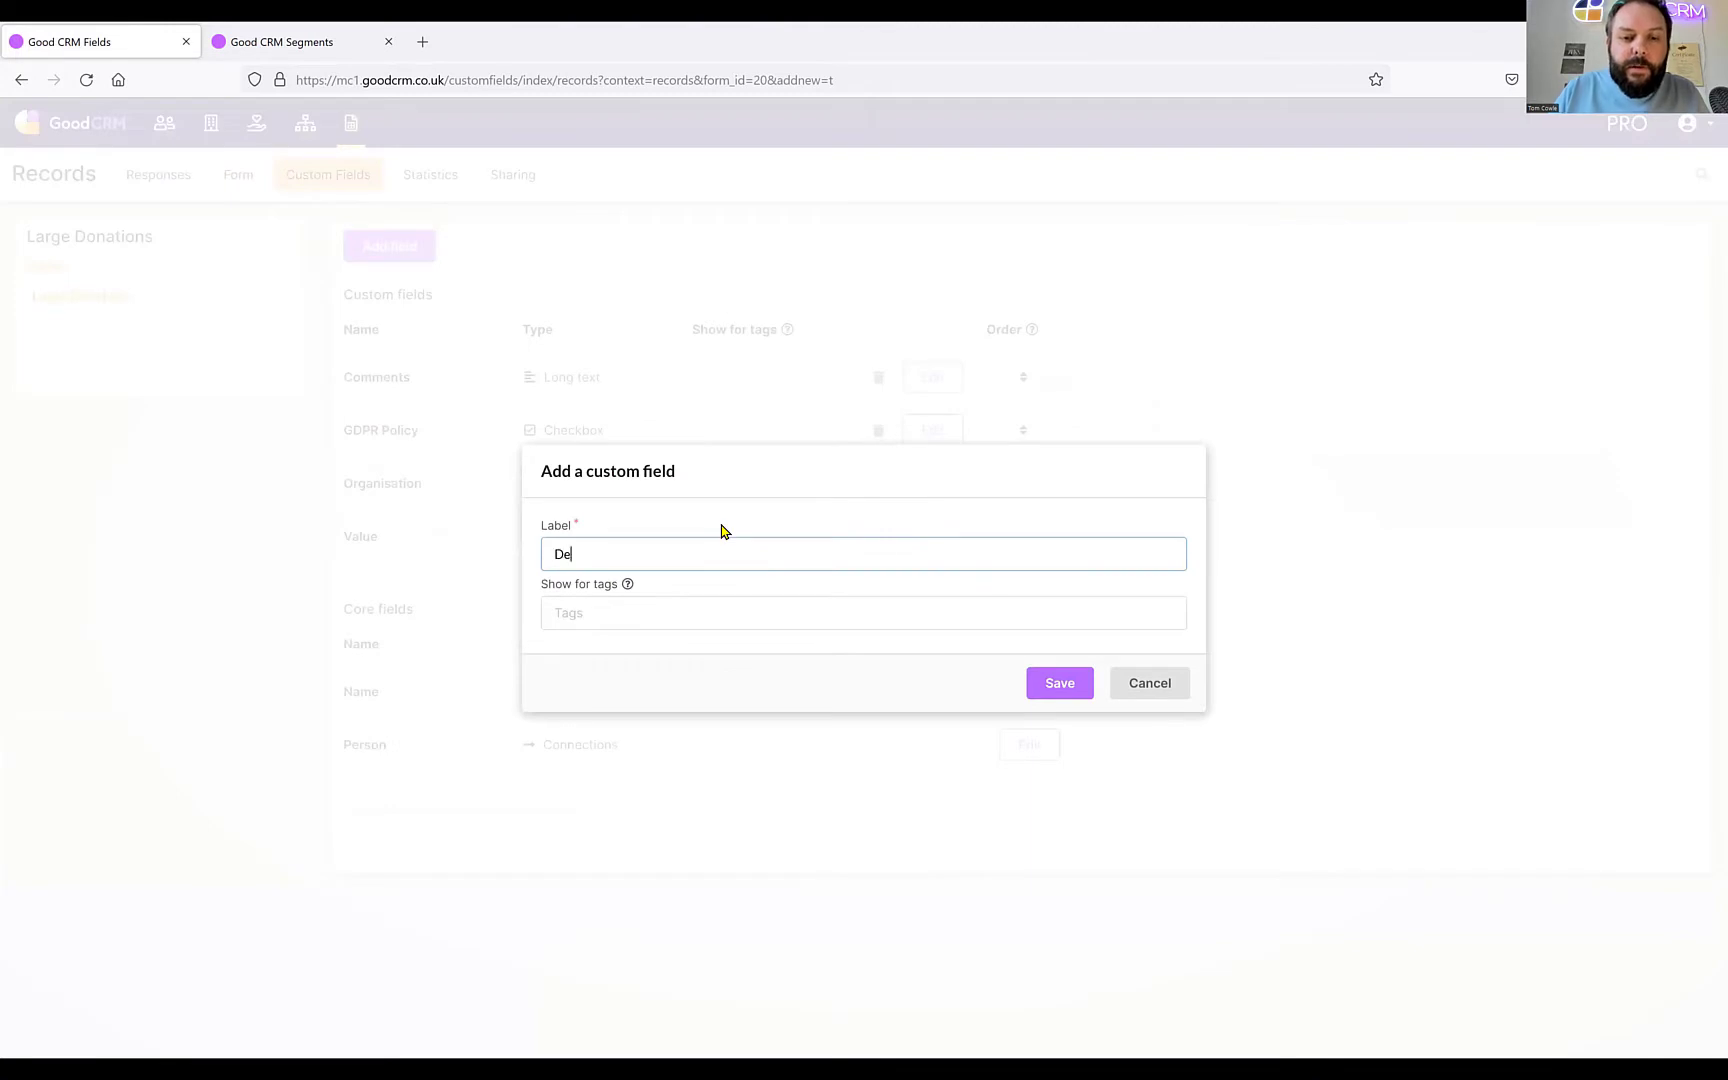
type("scription")
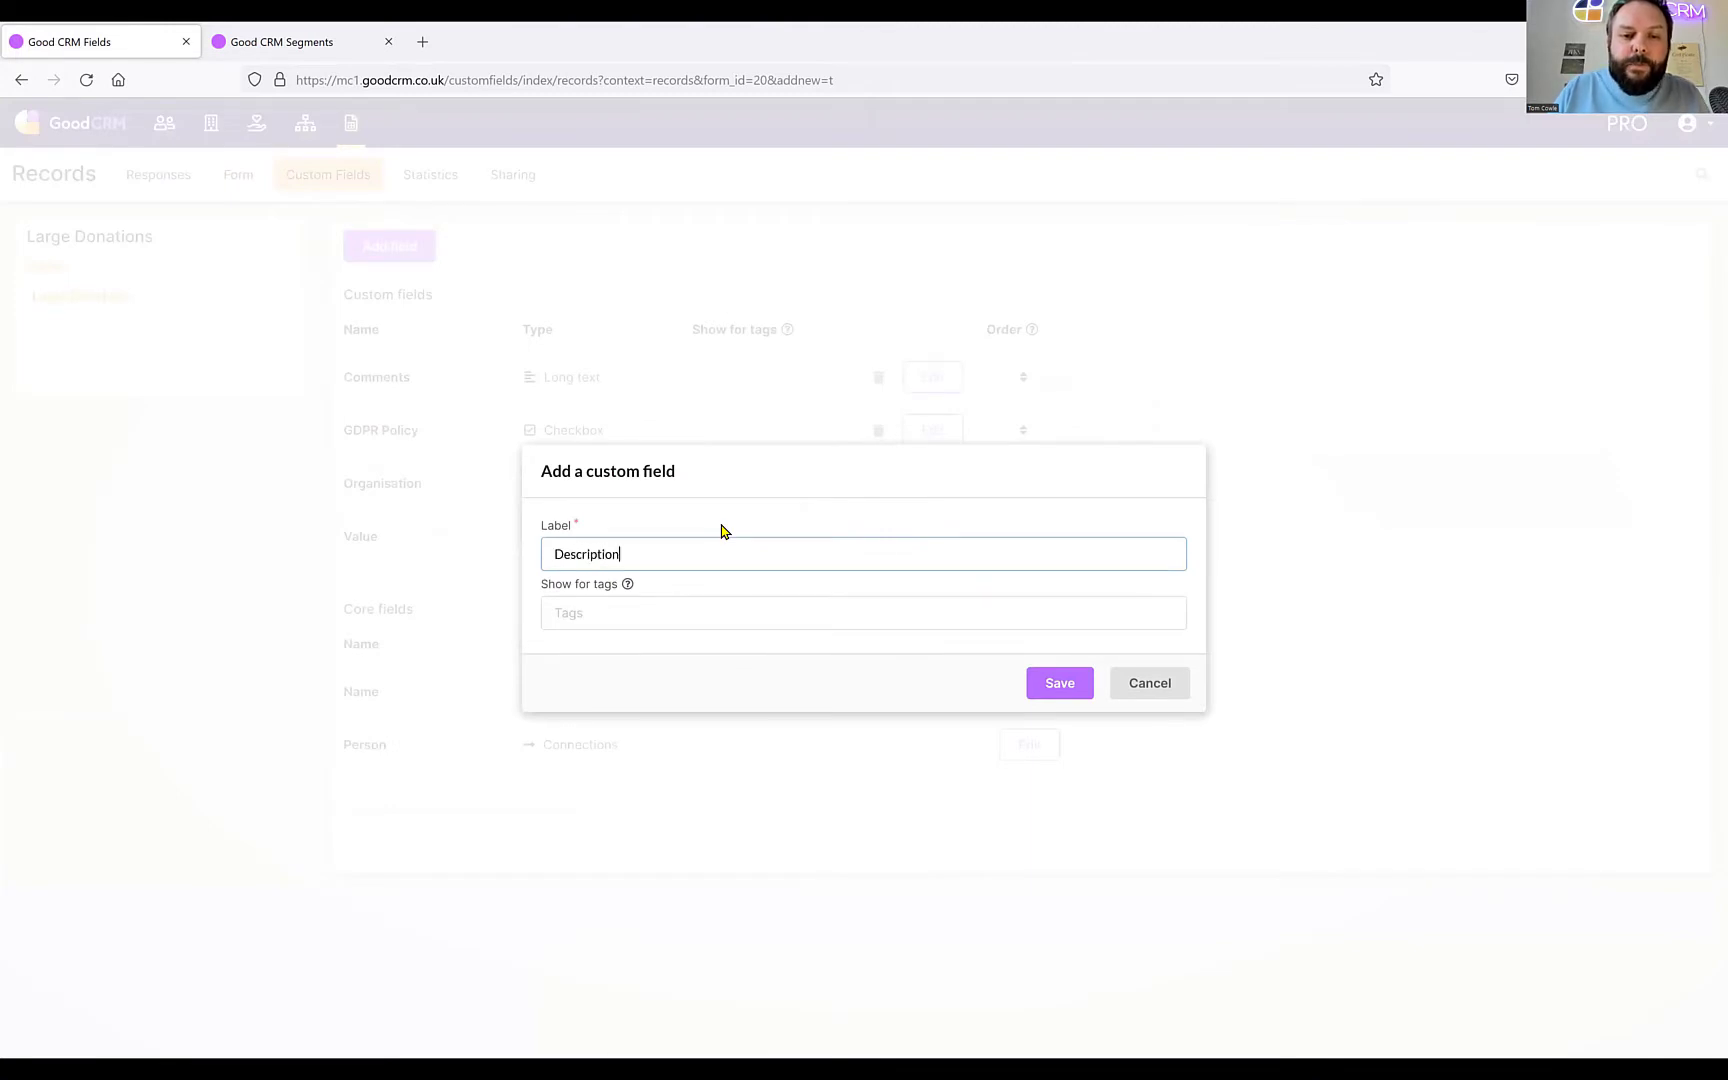
left_click(1060, 688)
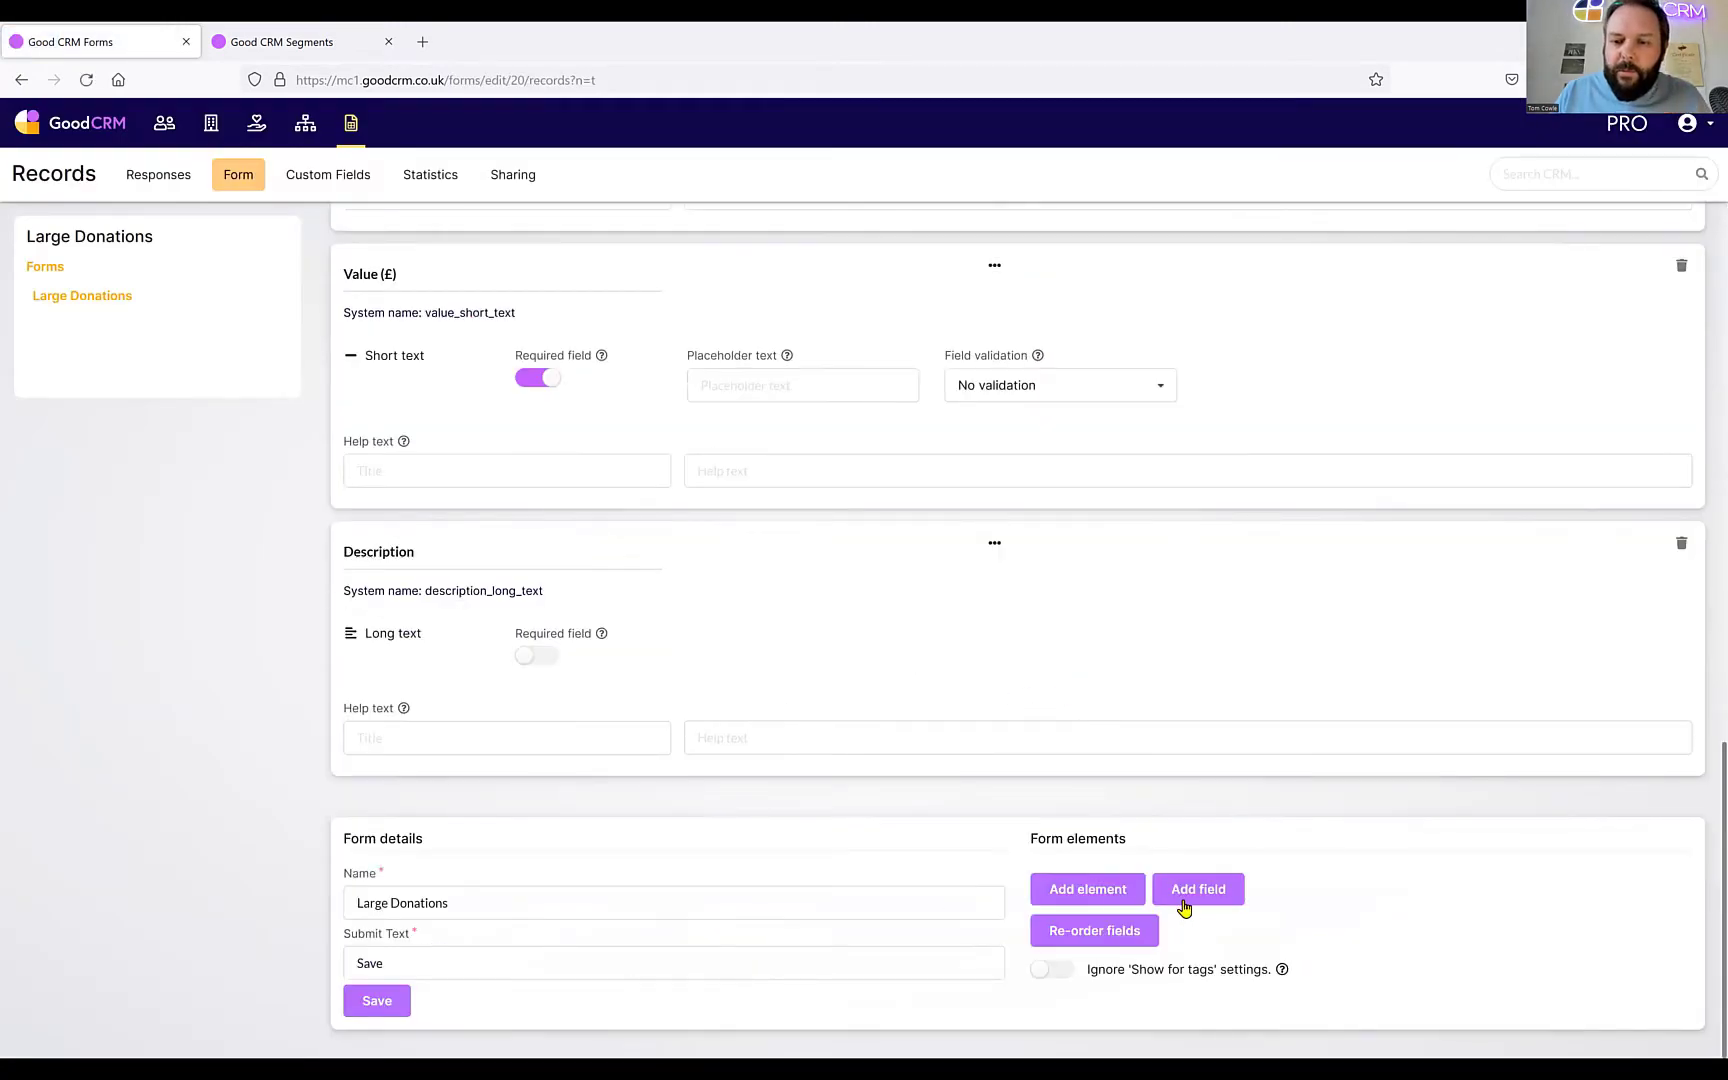
Reorder the fields so Description precedes Value (£), then view the empty Responses list.
left_click(1088, 930)
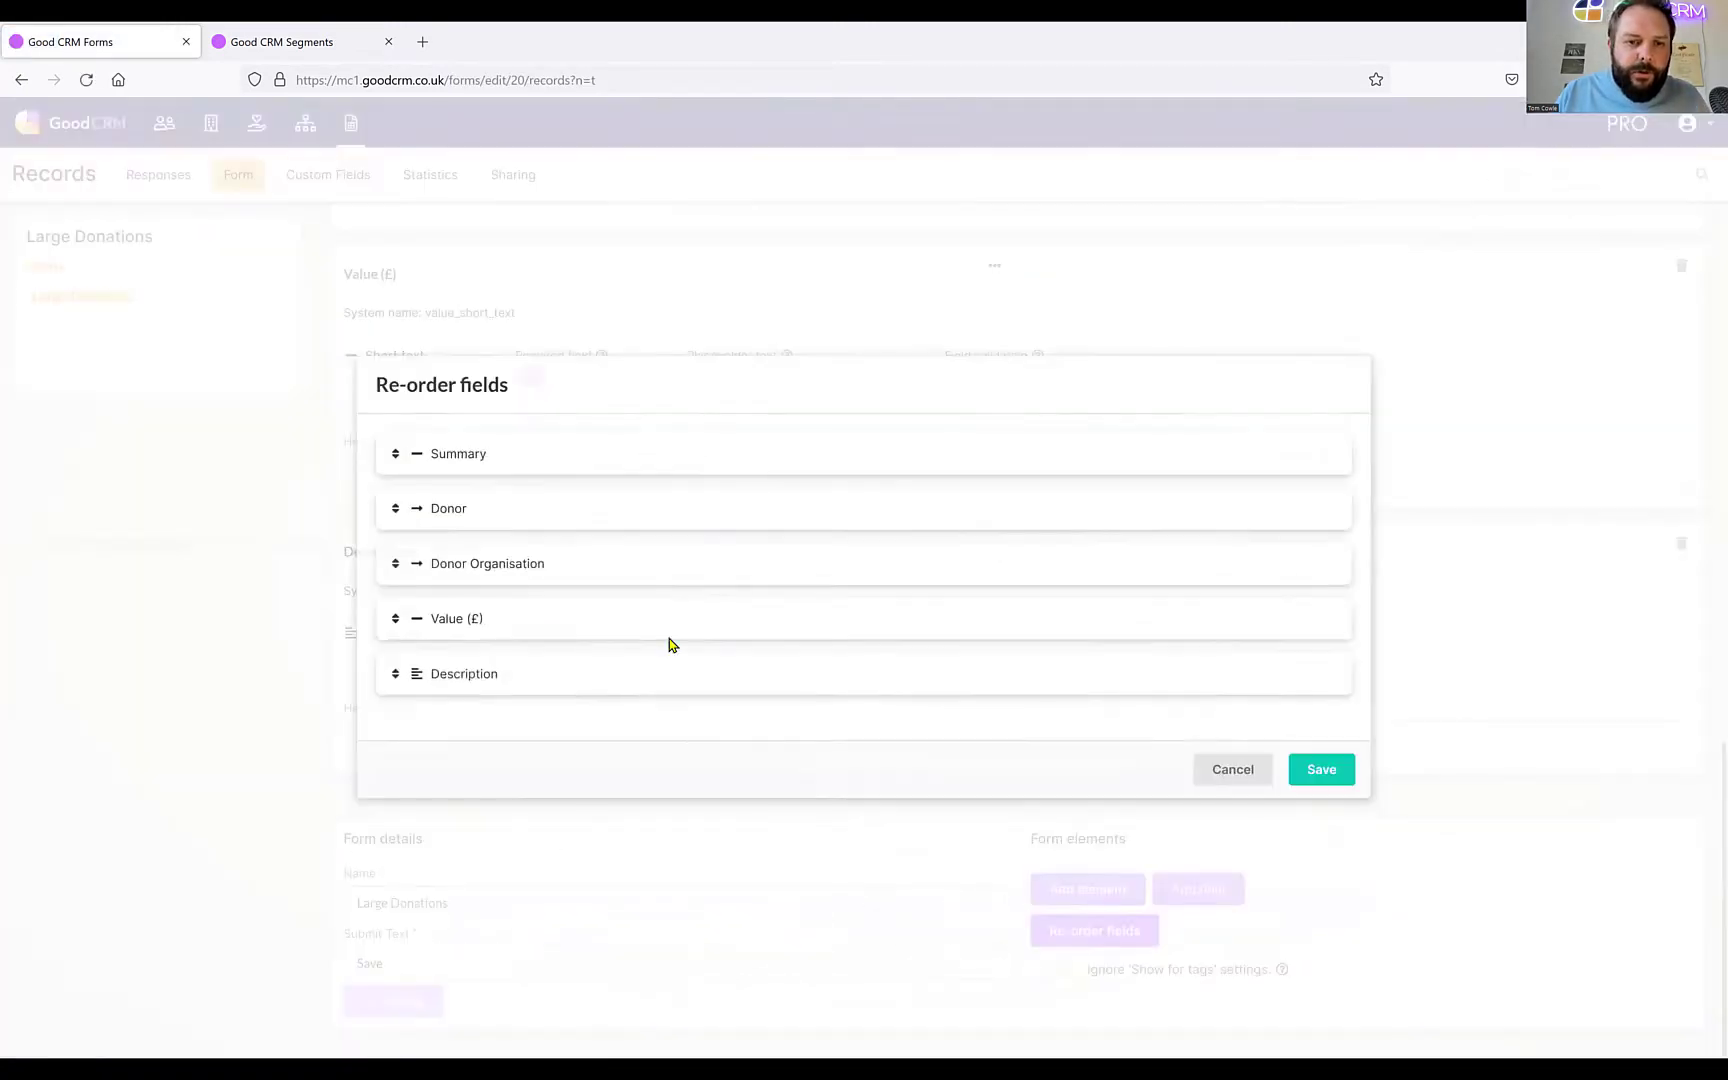
left_click_drag(397, 676, 388, 628)
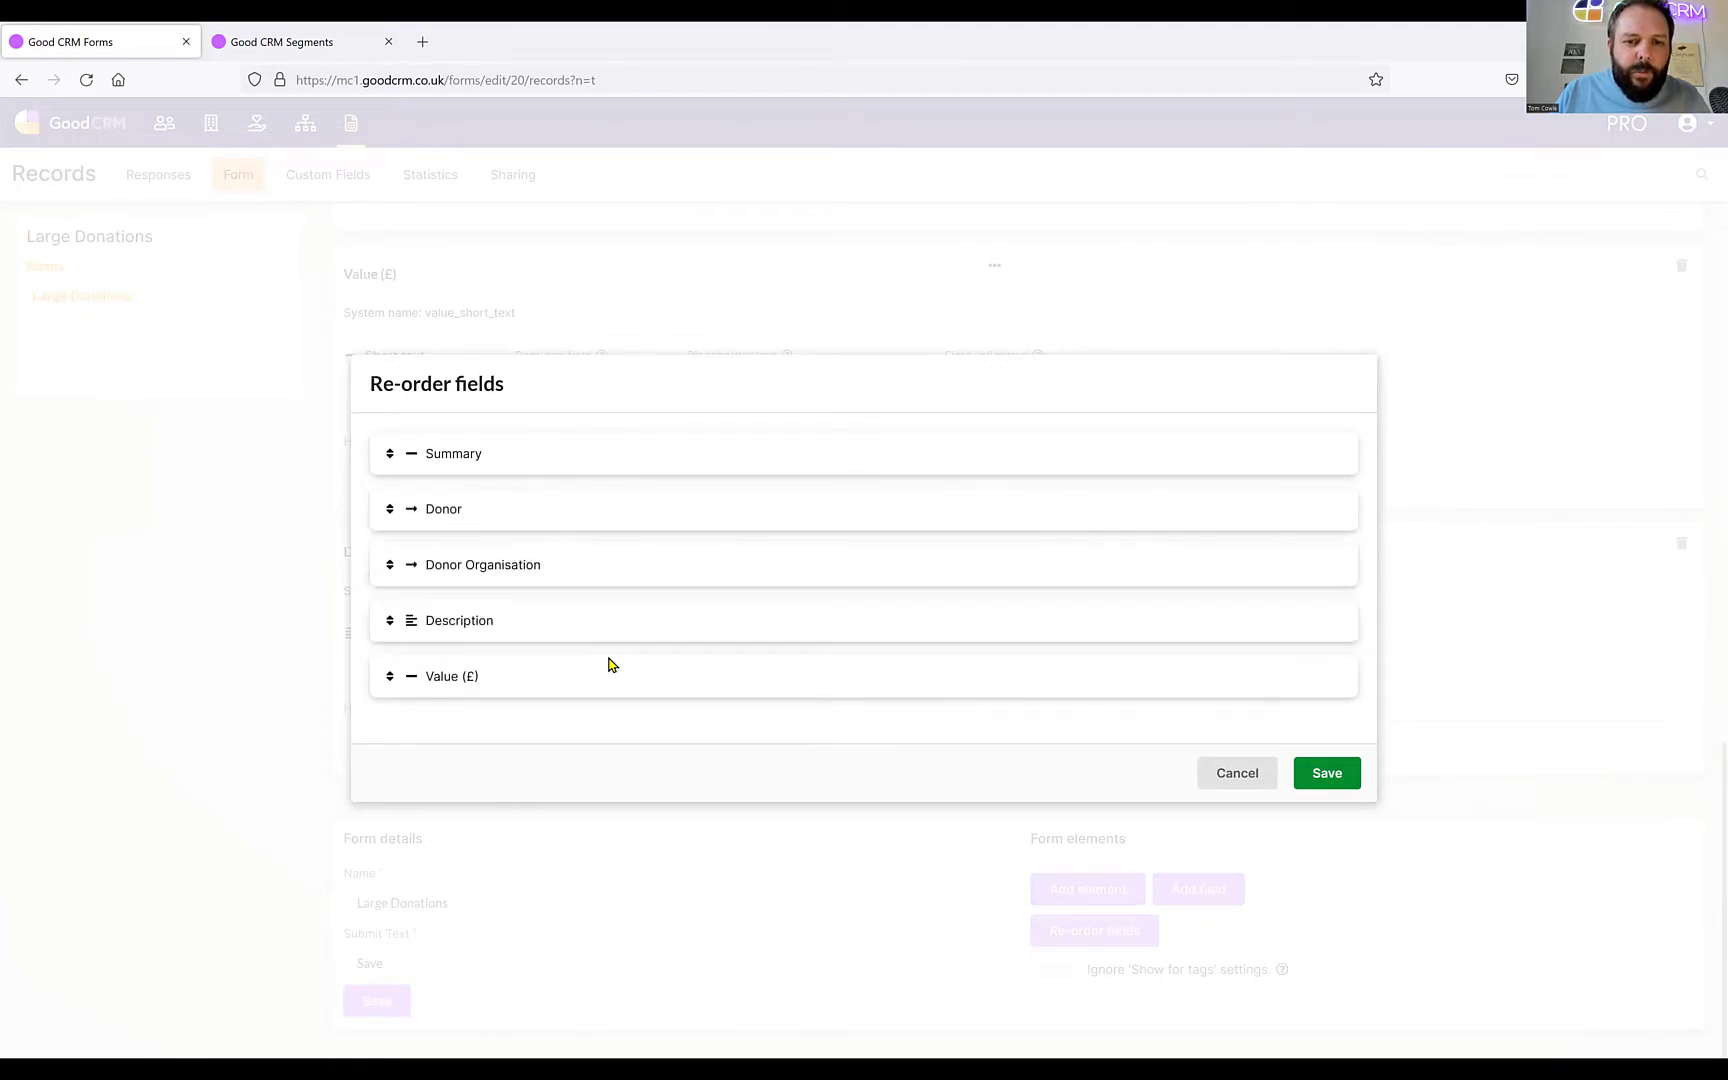
left_click(1327, 773)
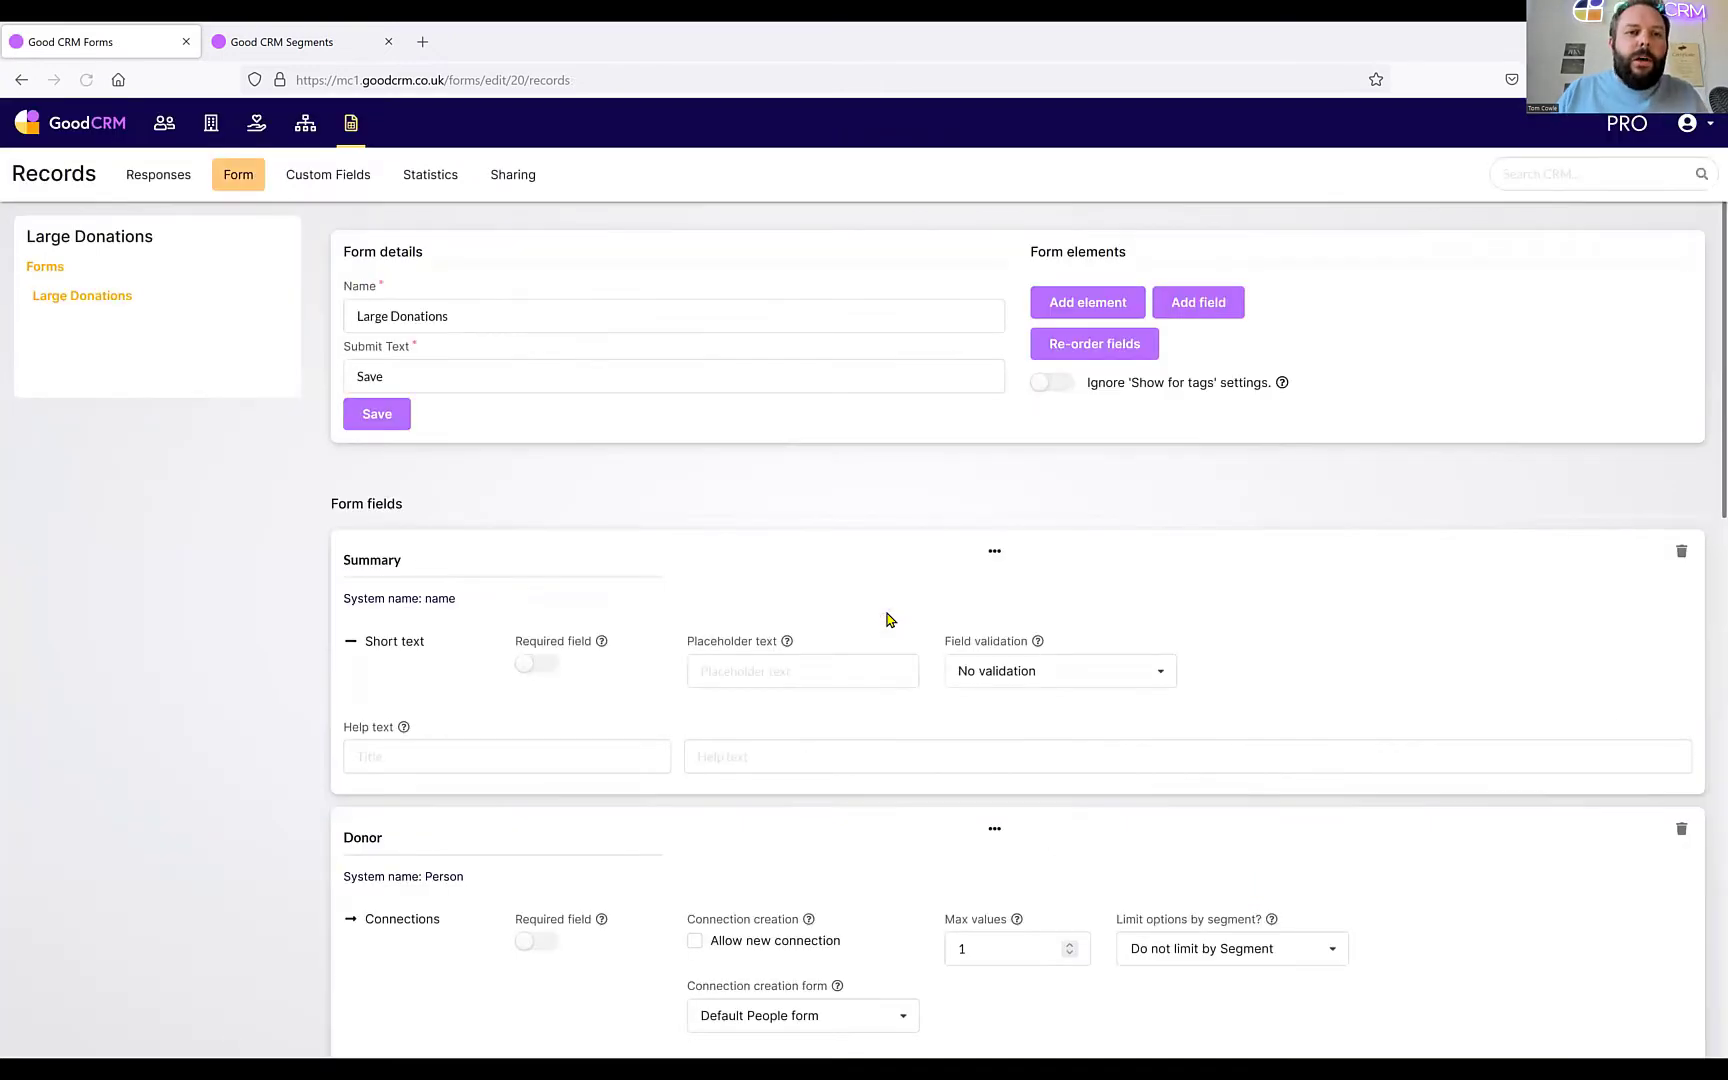
left_click(351, 122)
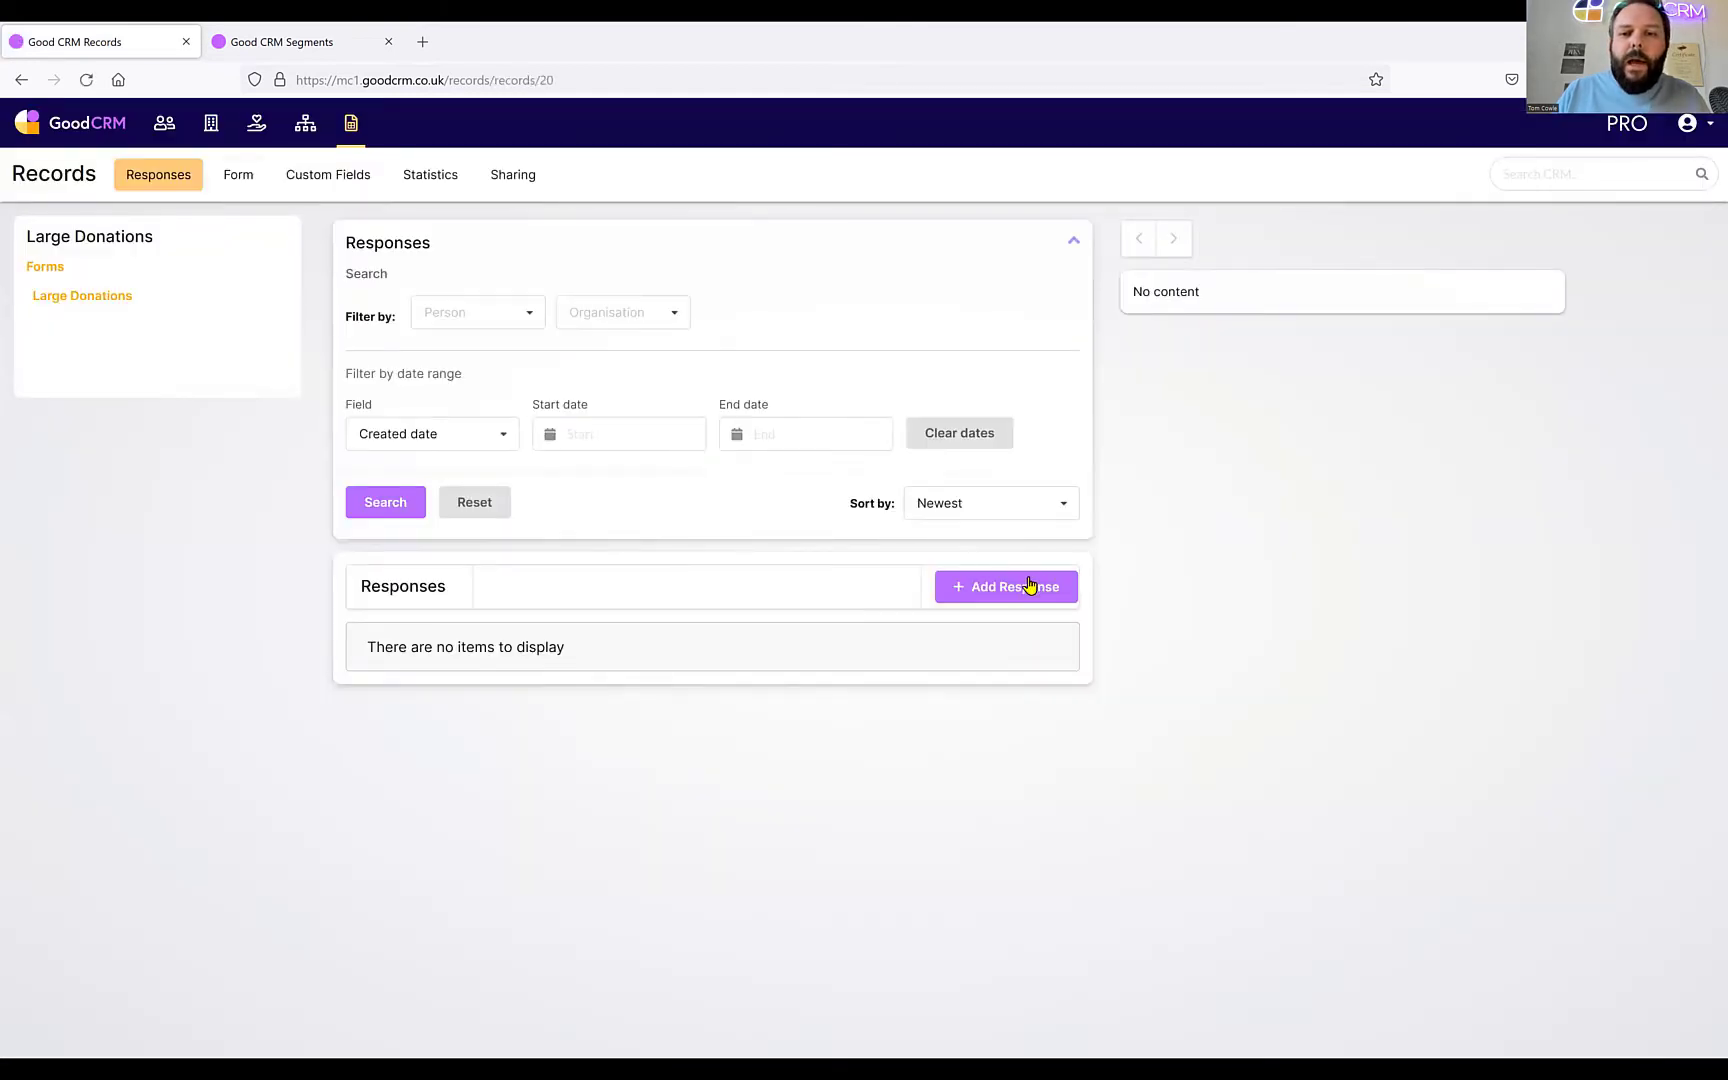
Start a new Large Donations record with Summary 'Cash donation of £1,000' and pick the donor.
left_click(1025, 590)
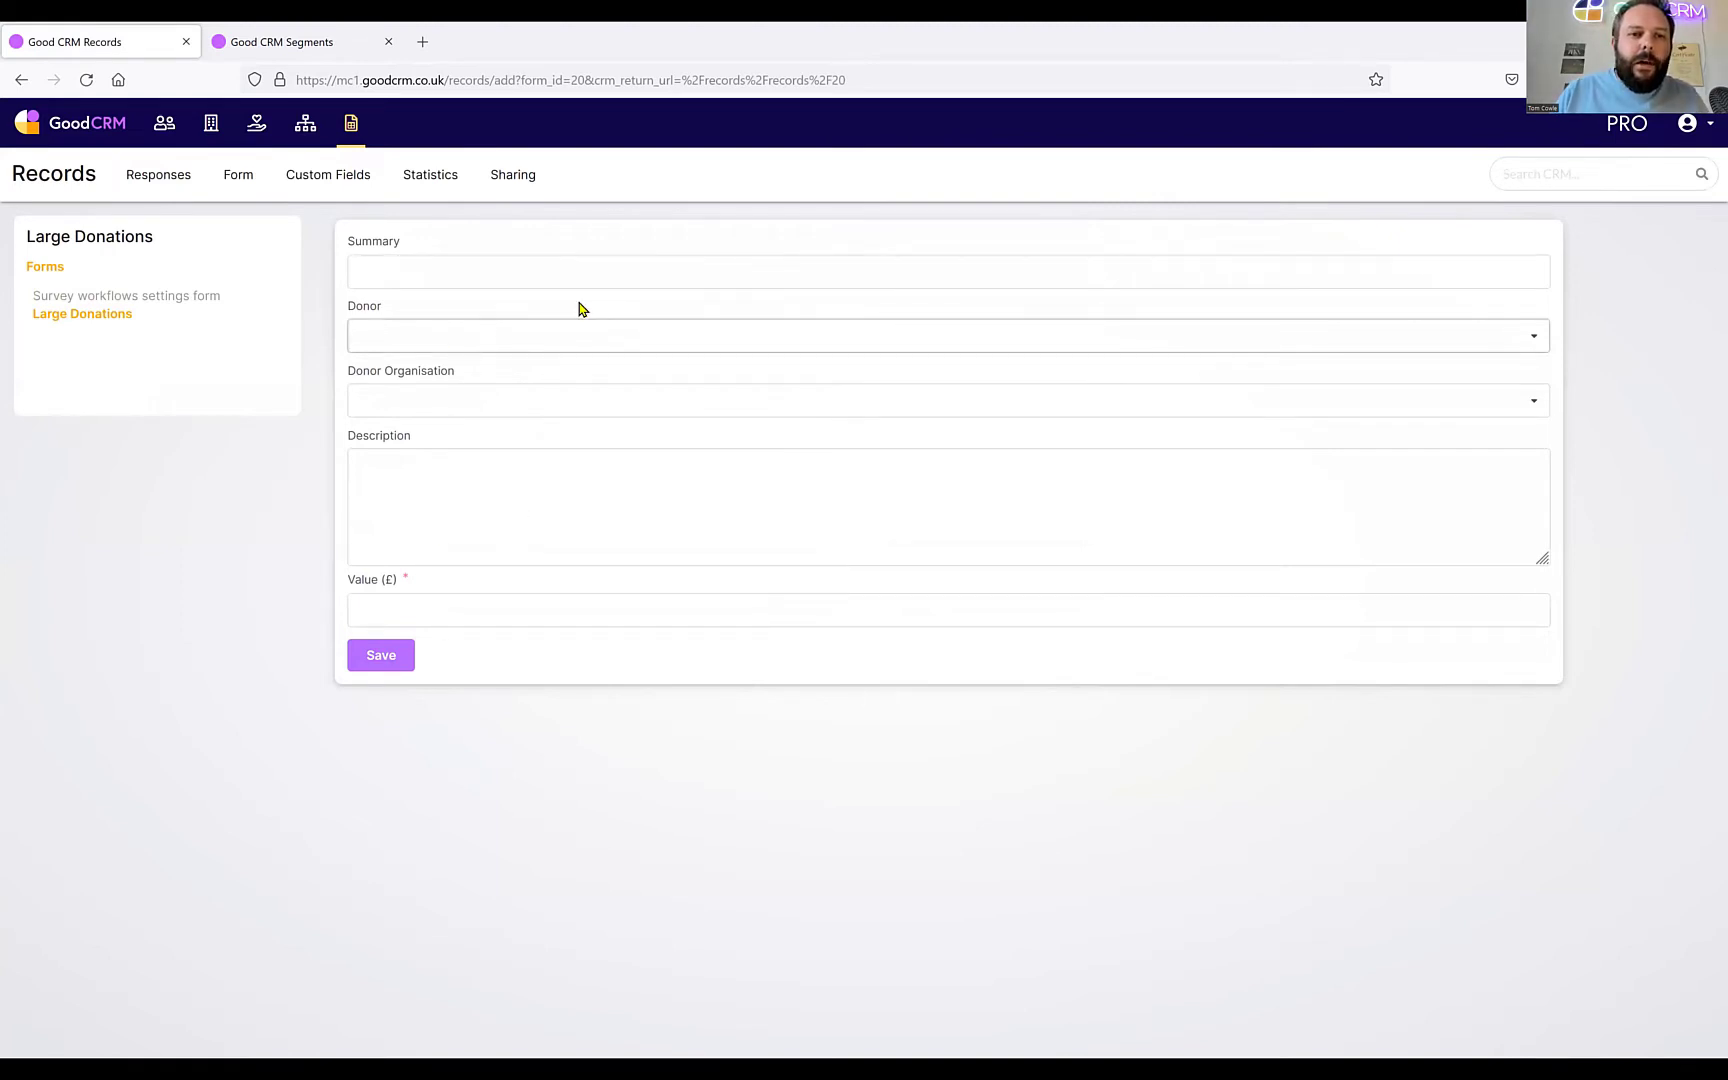
left_click(462, 282)
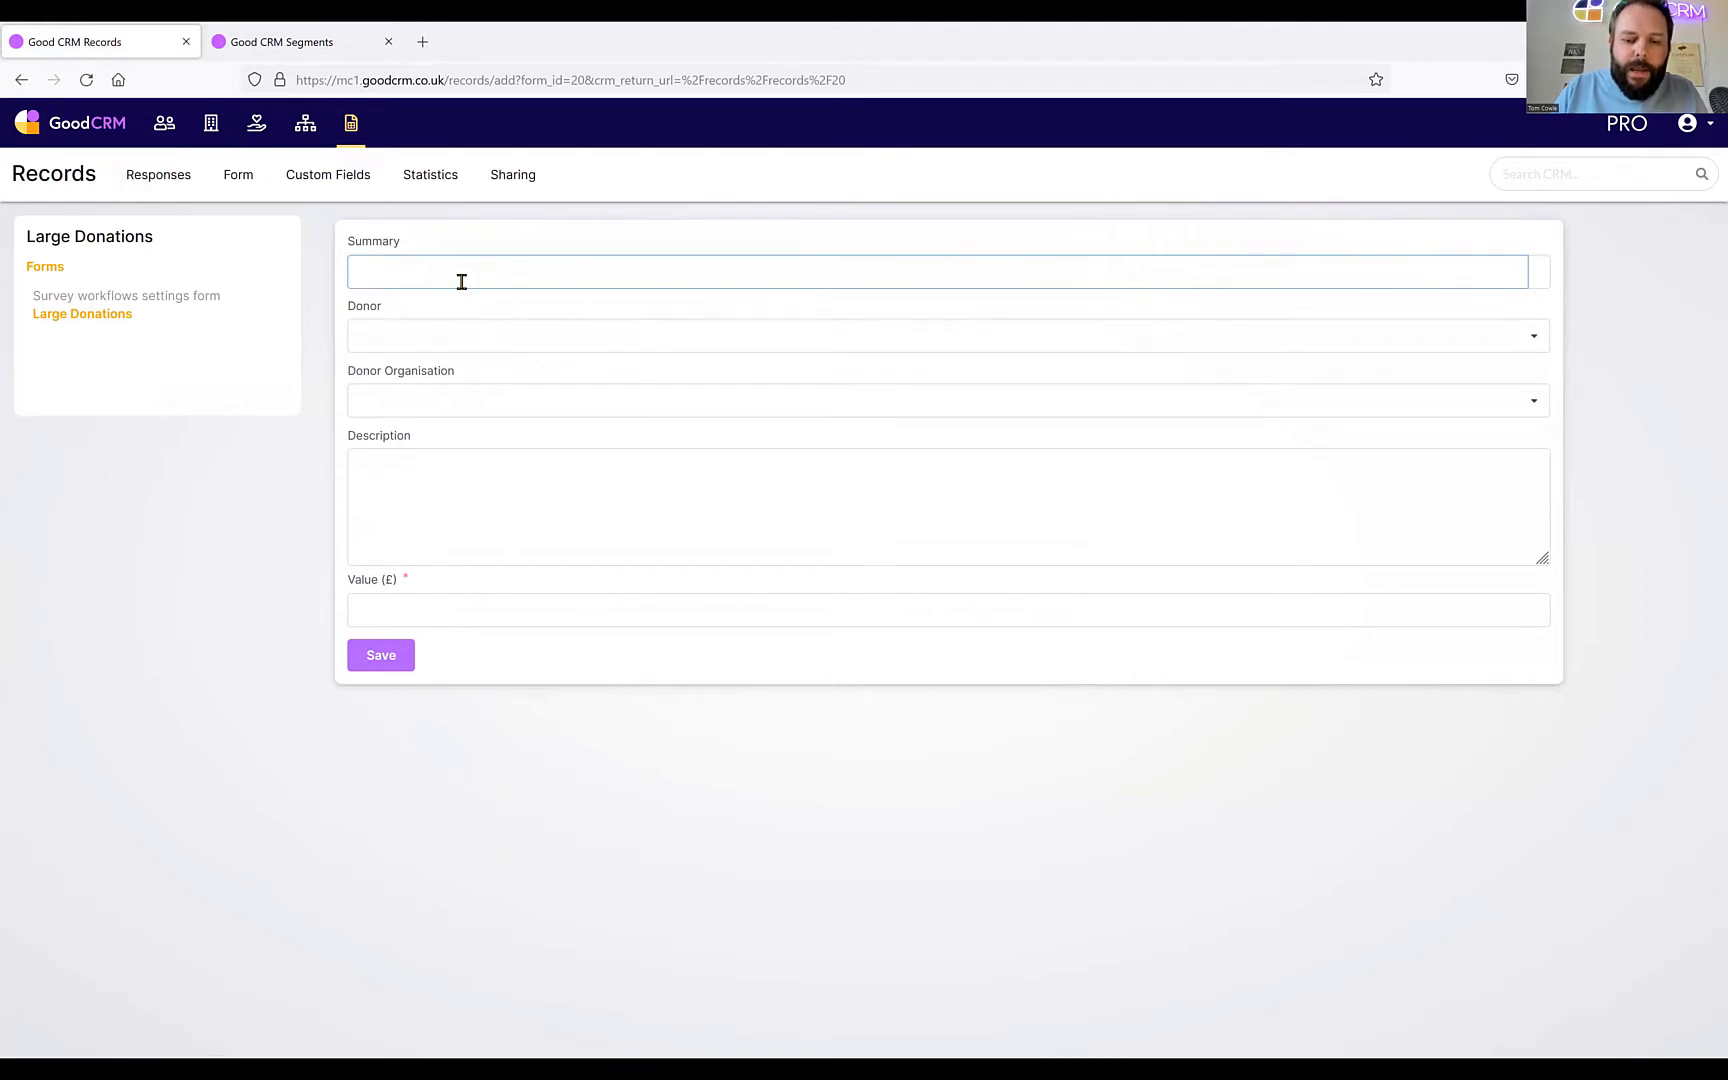
type("Cash do")
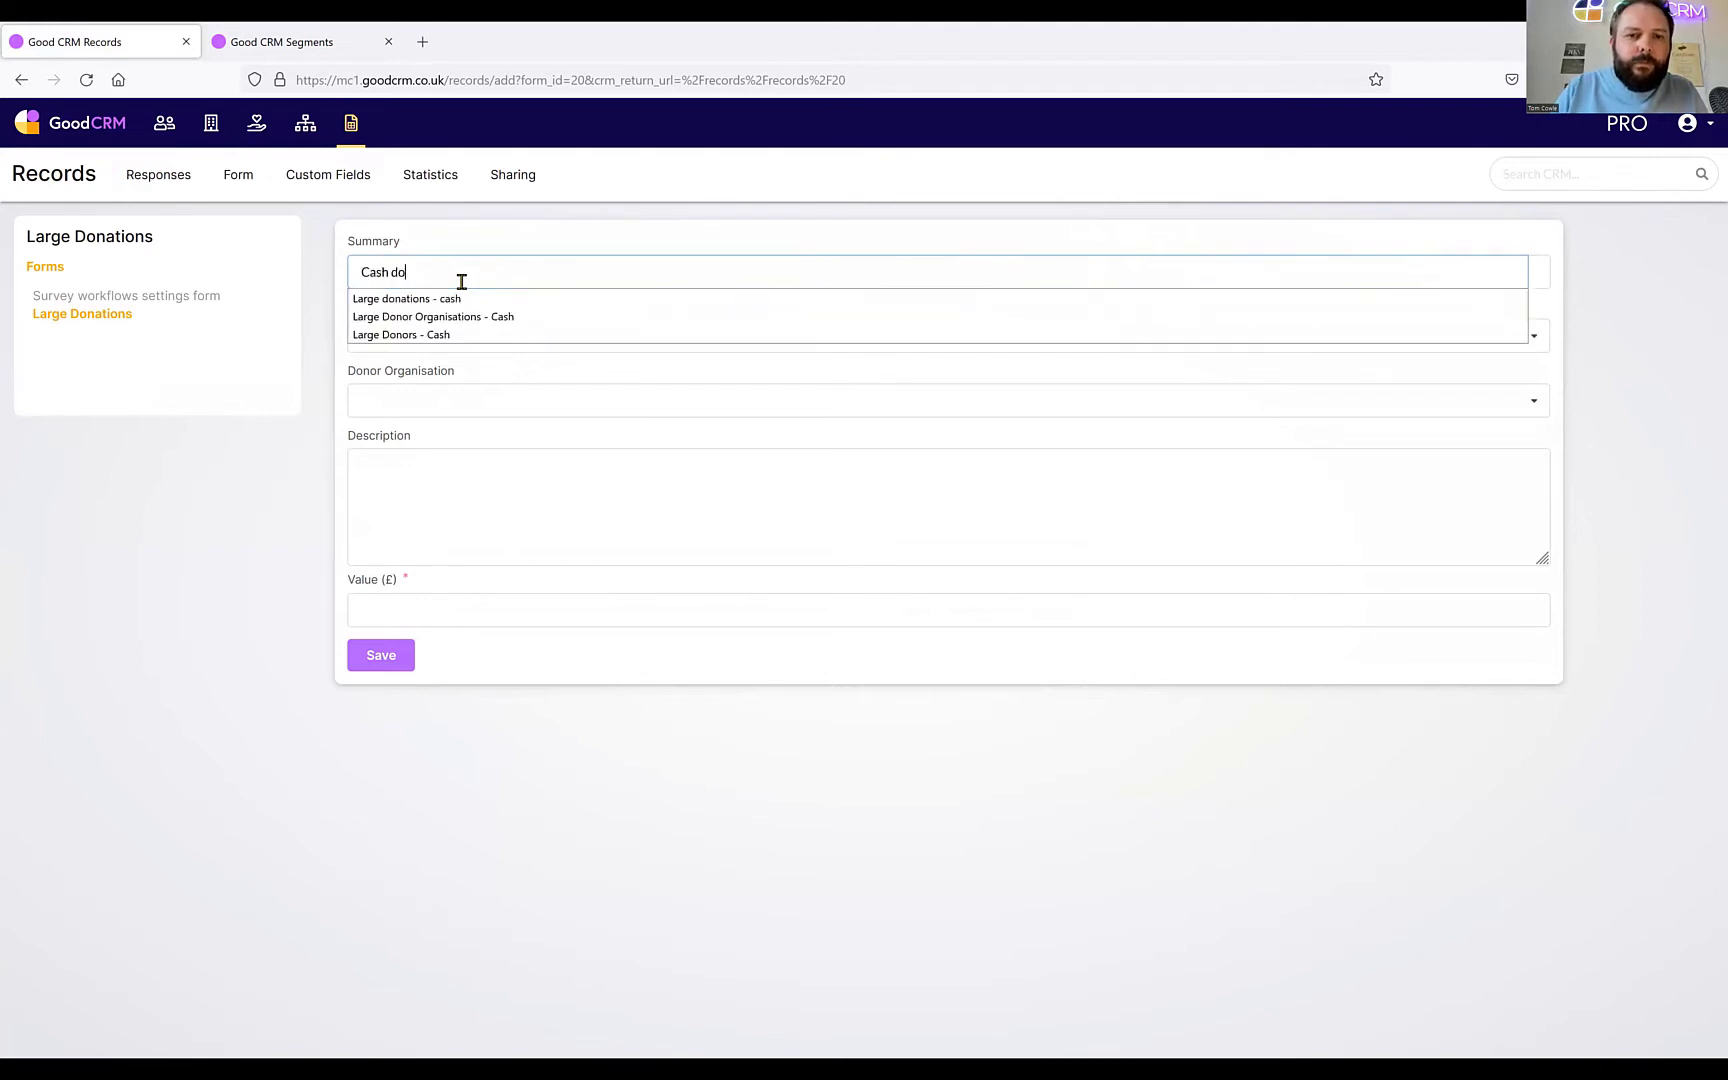
type("nation of £10")
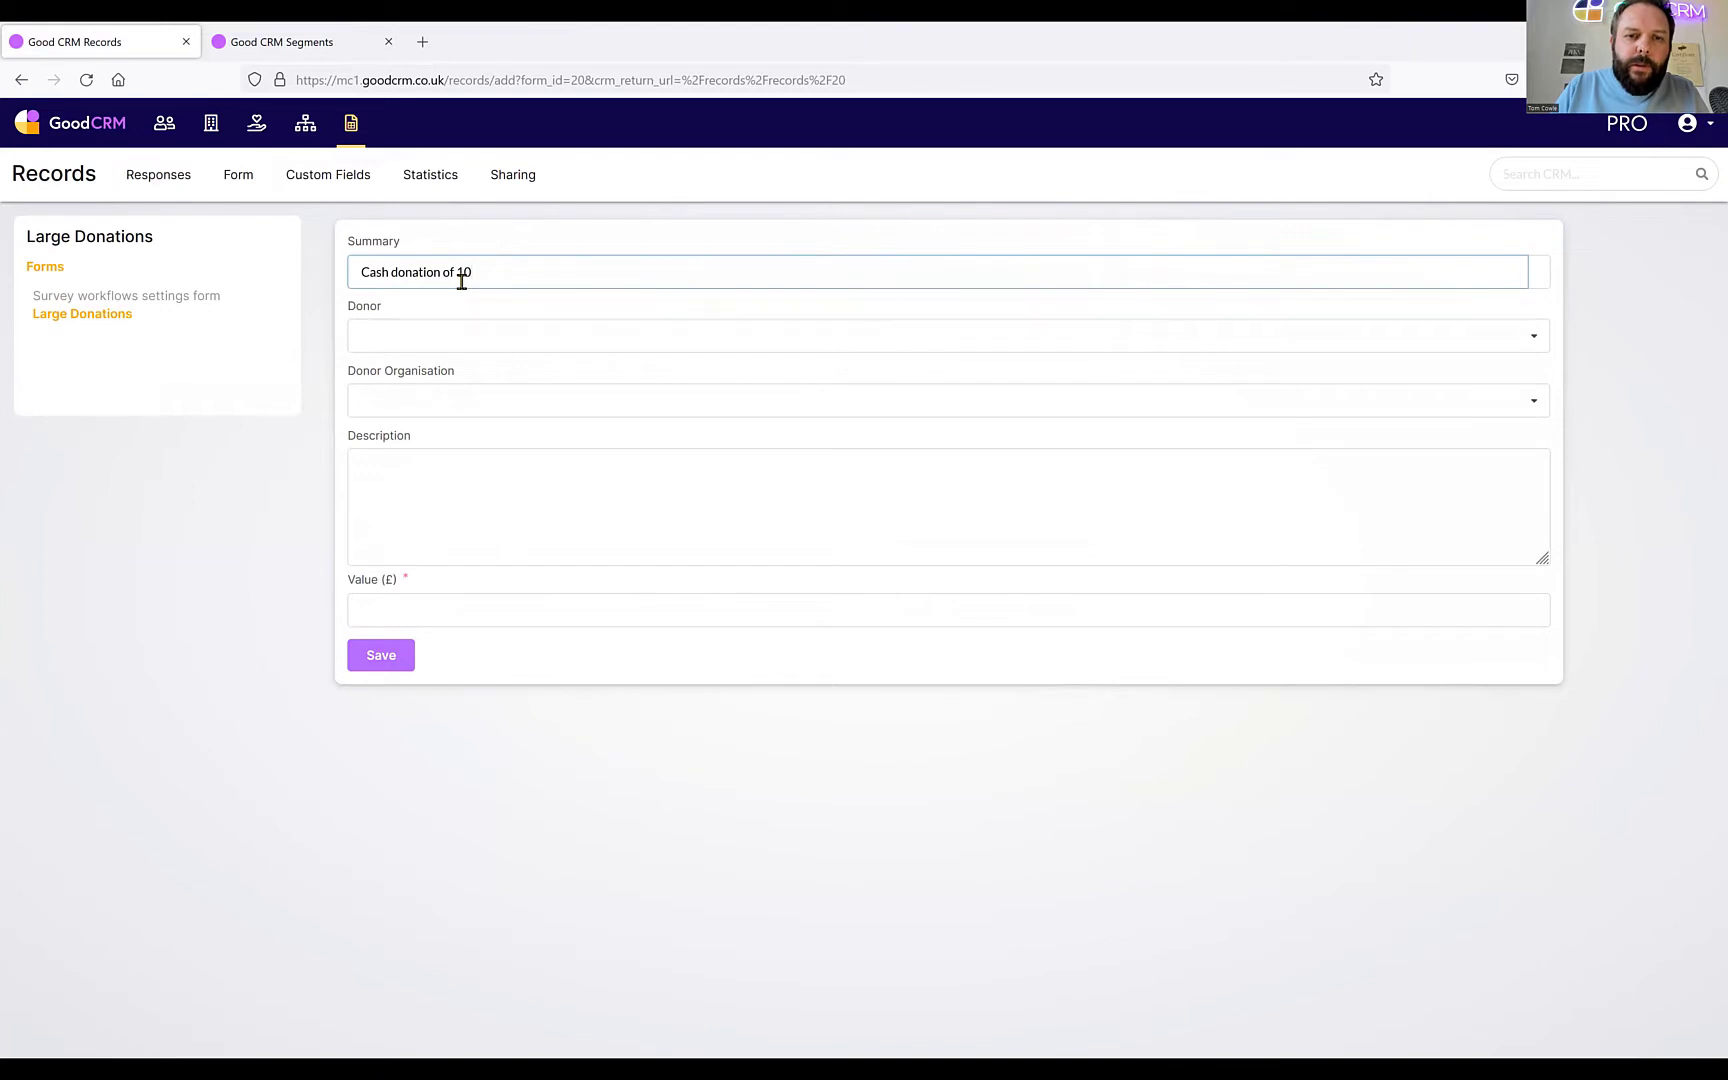
type("0")
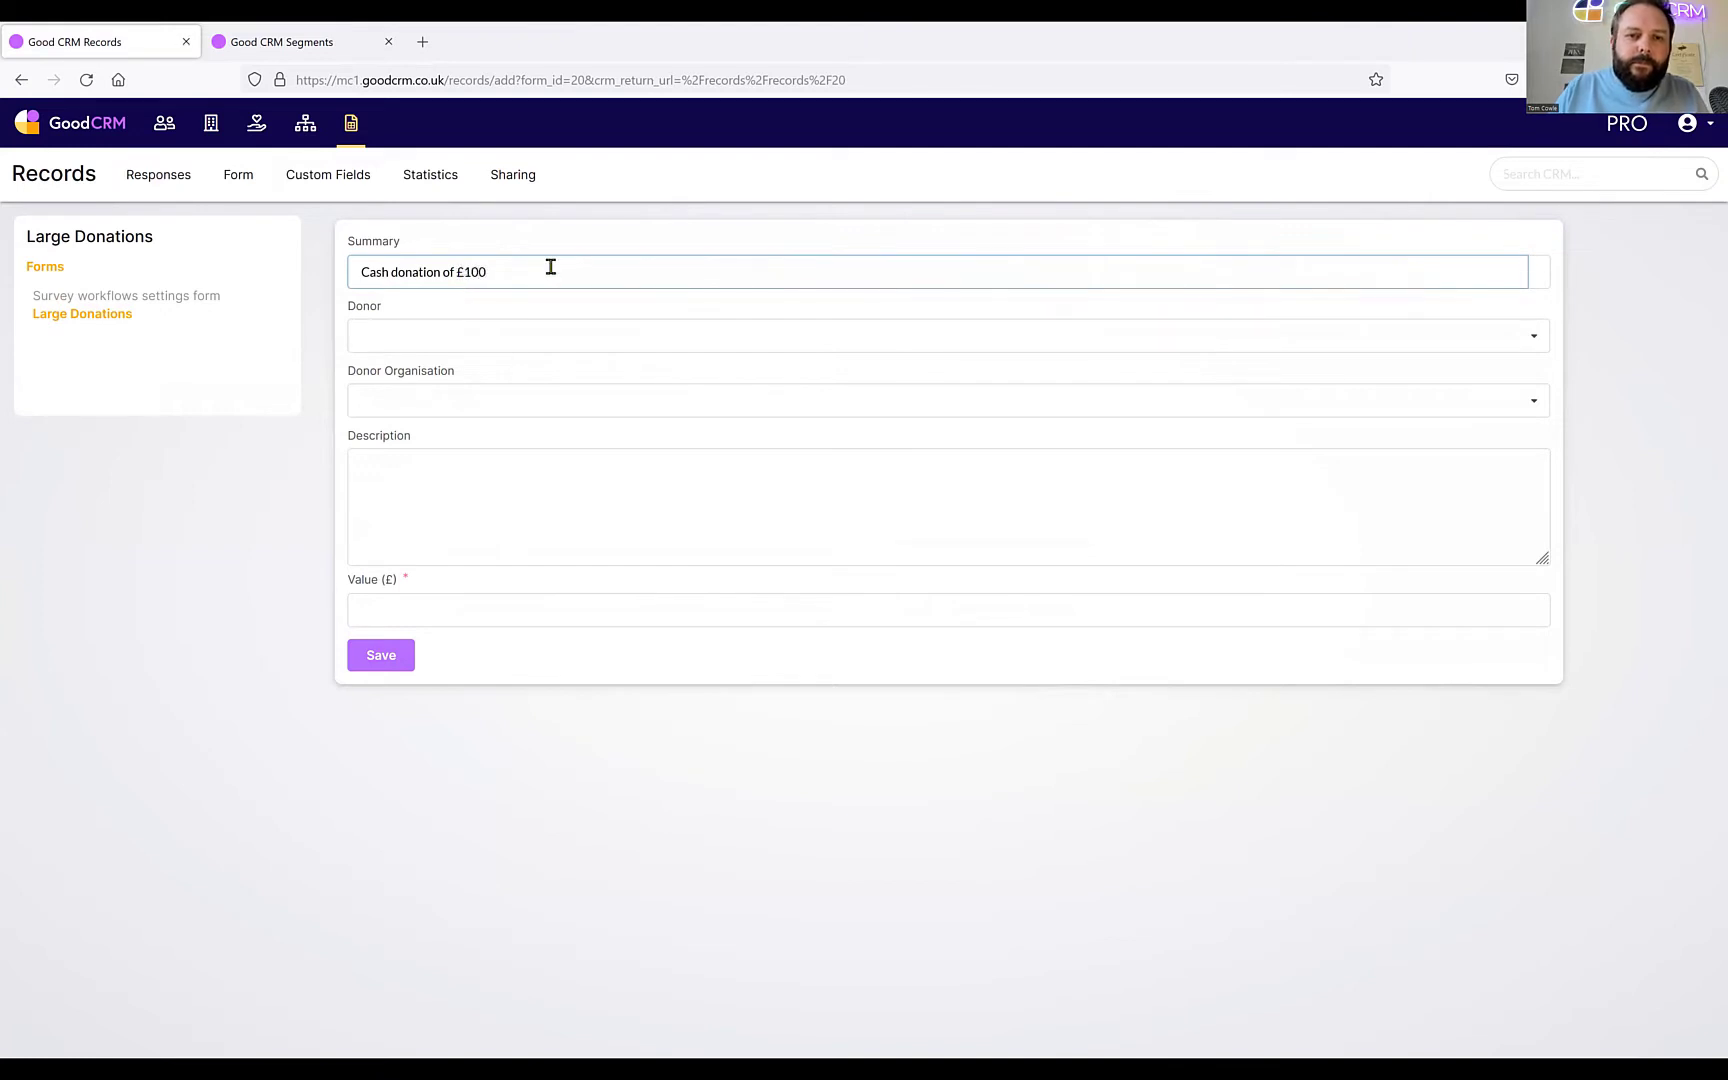
type("0")
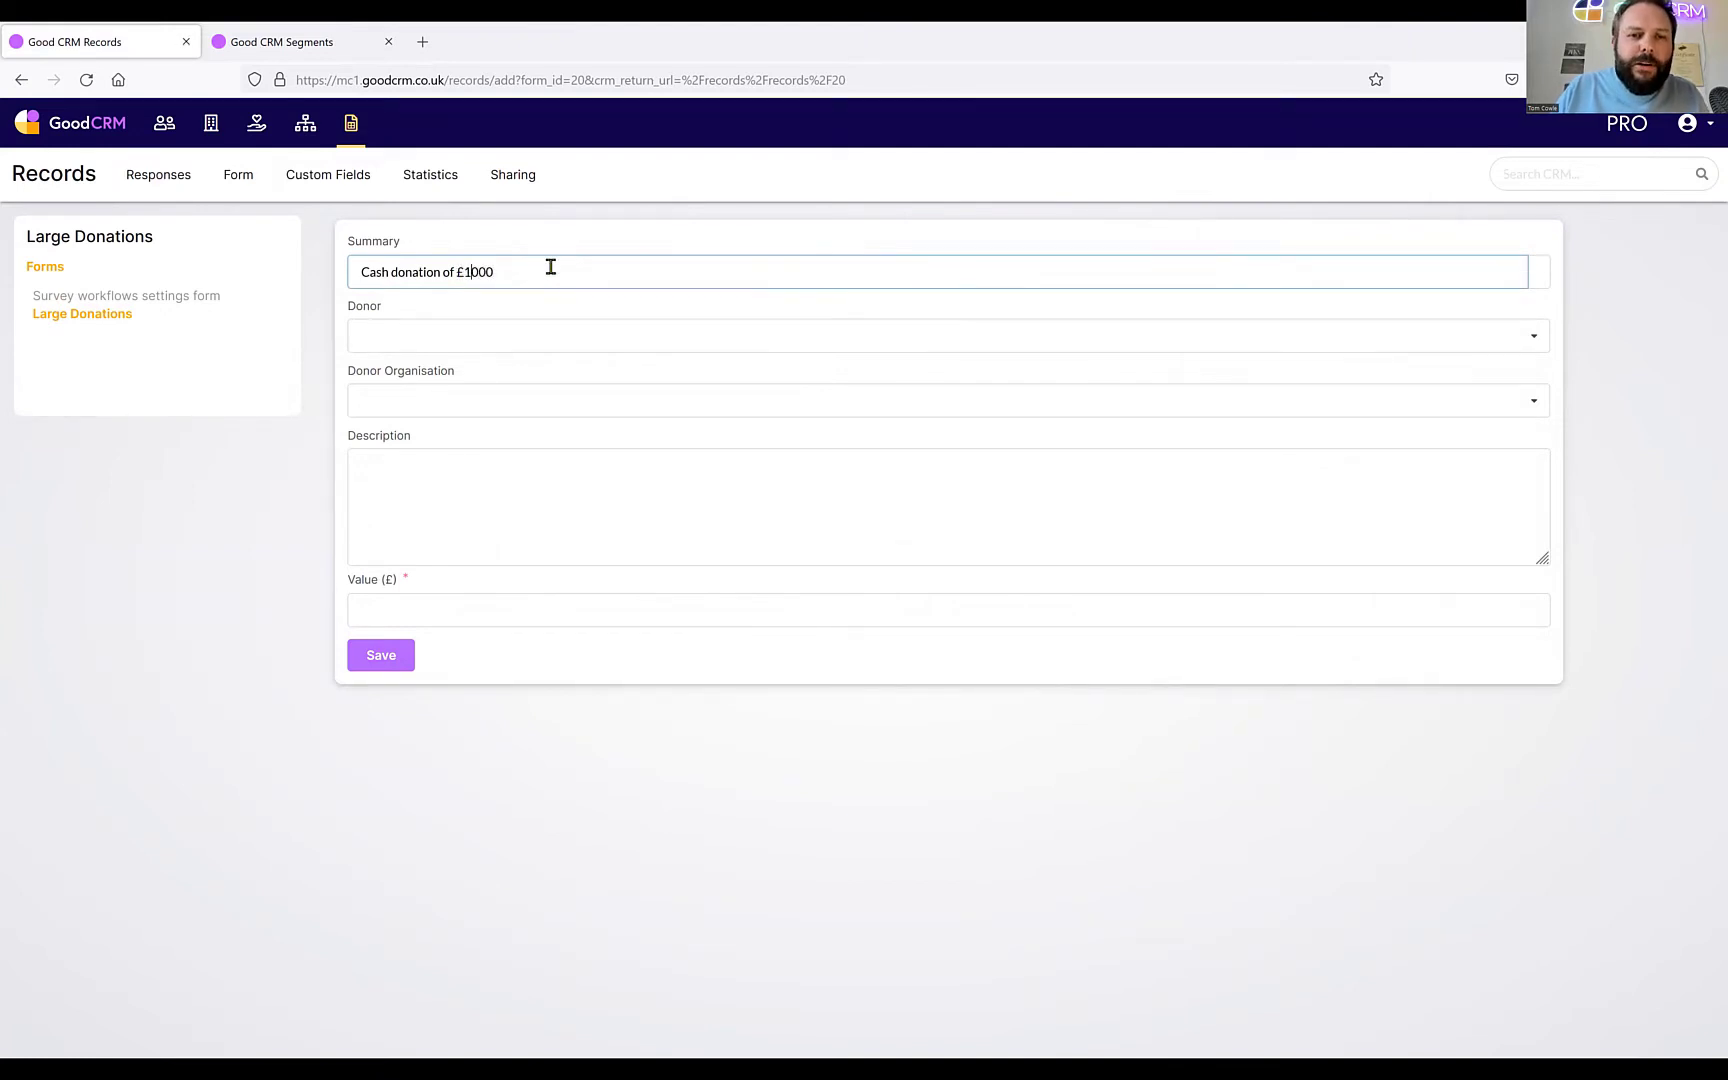
type(",")
left_click(442, 333)
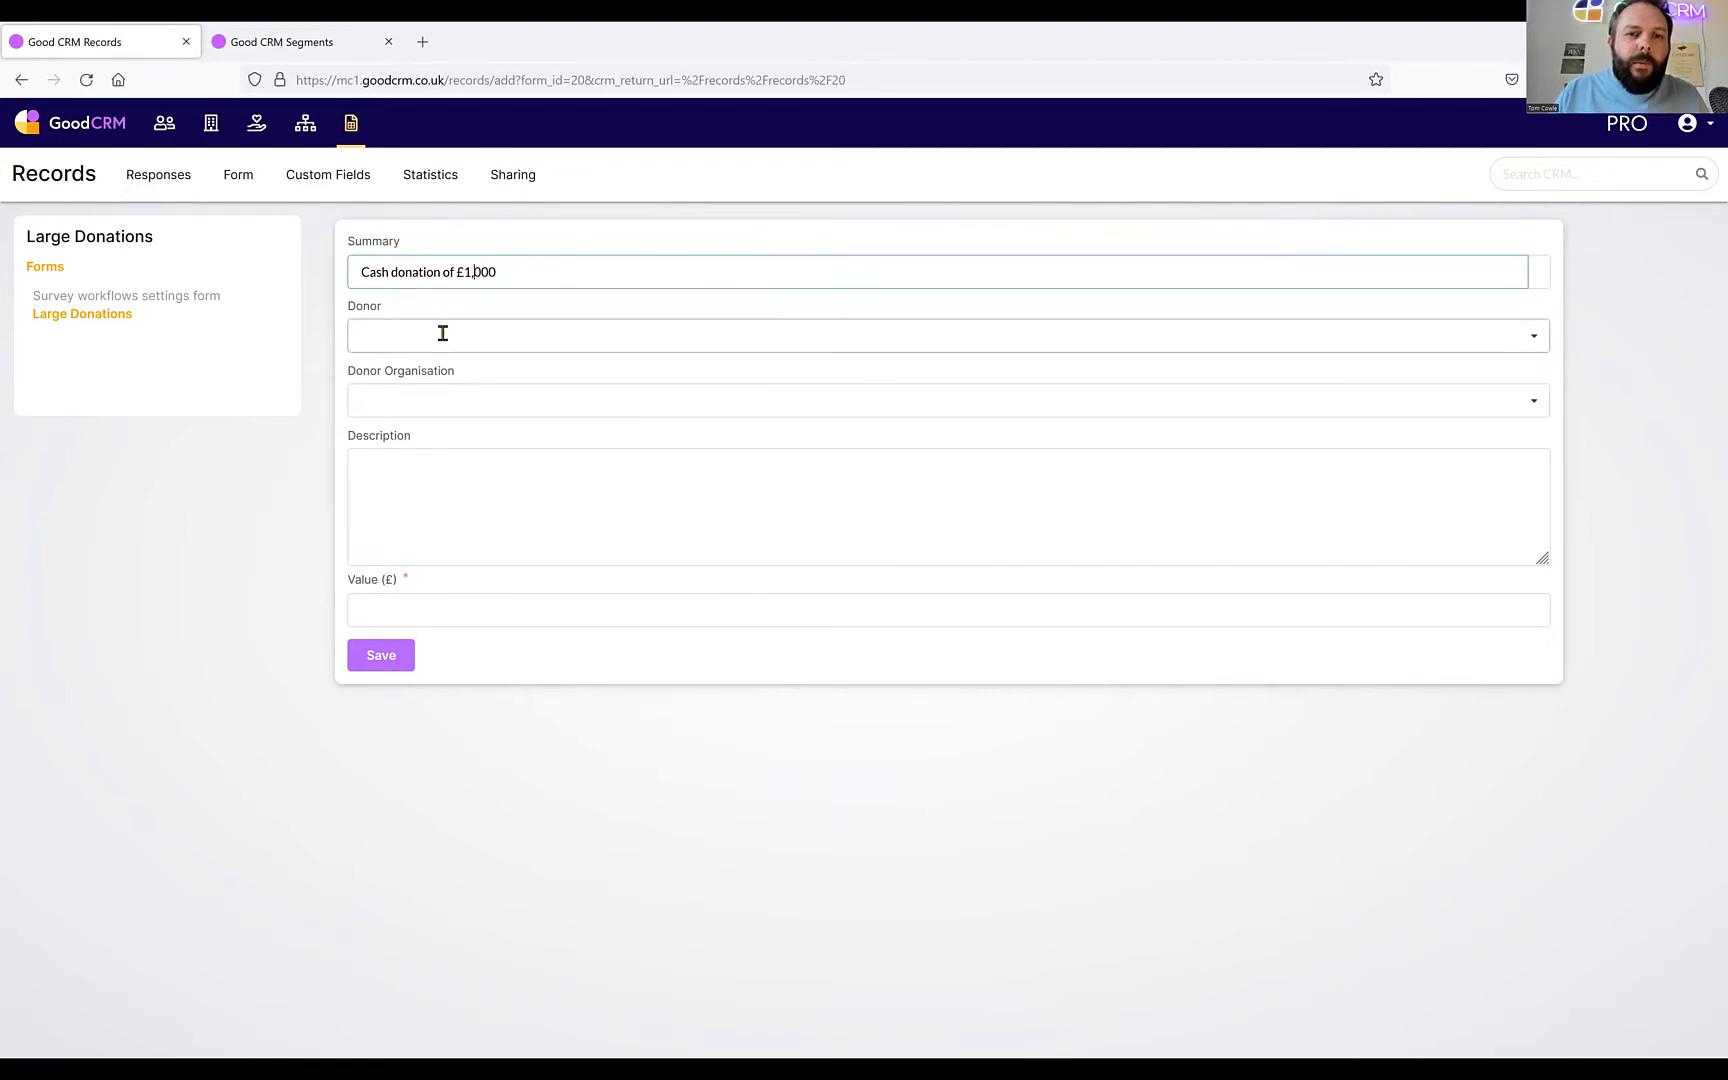
type("cowle")
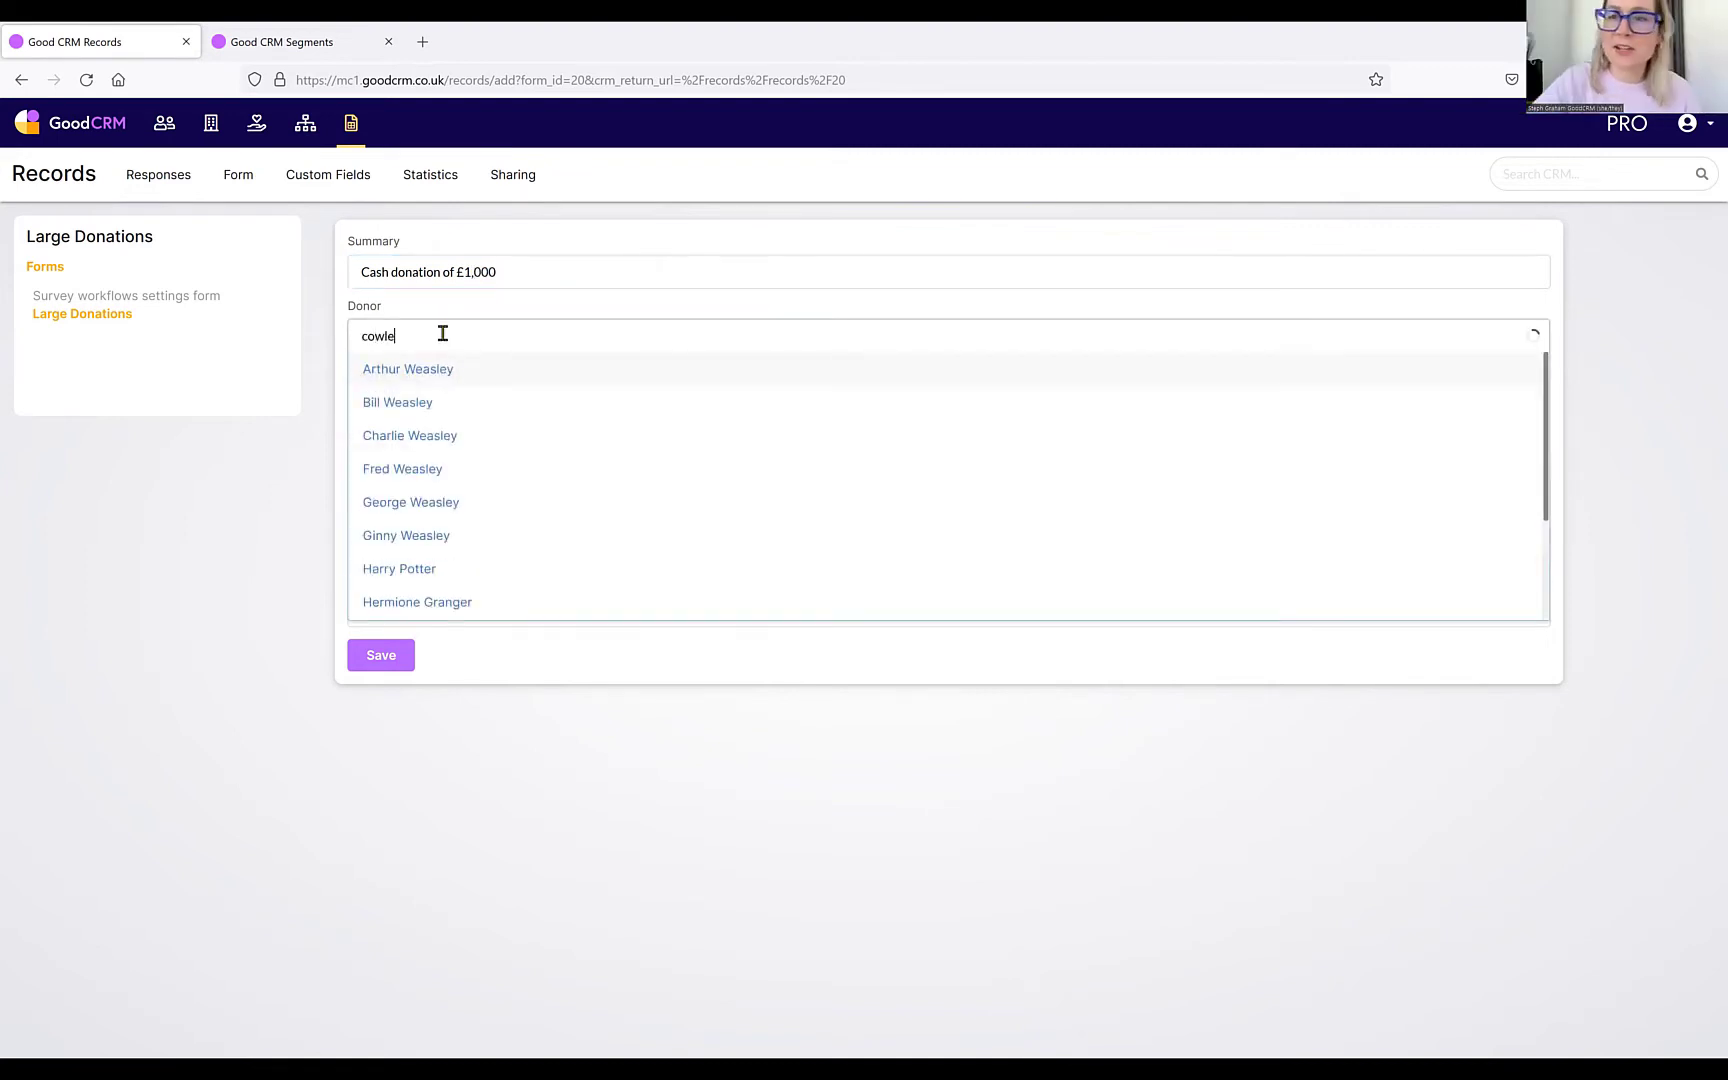
left_click(428, 370)
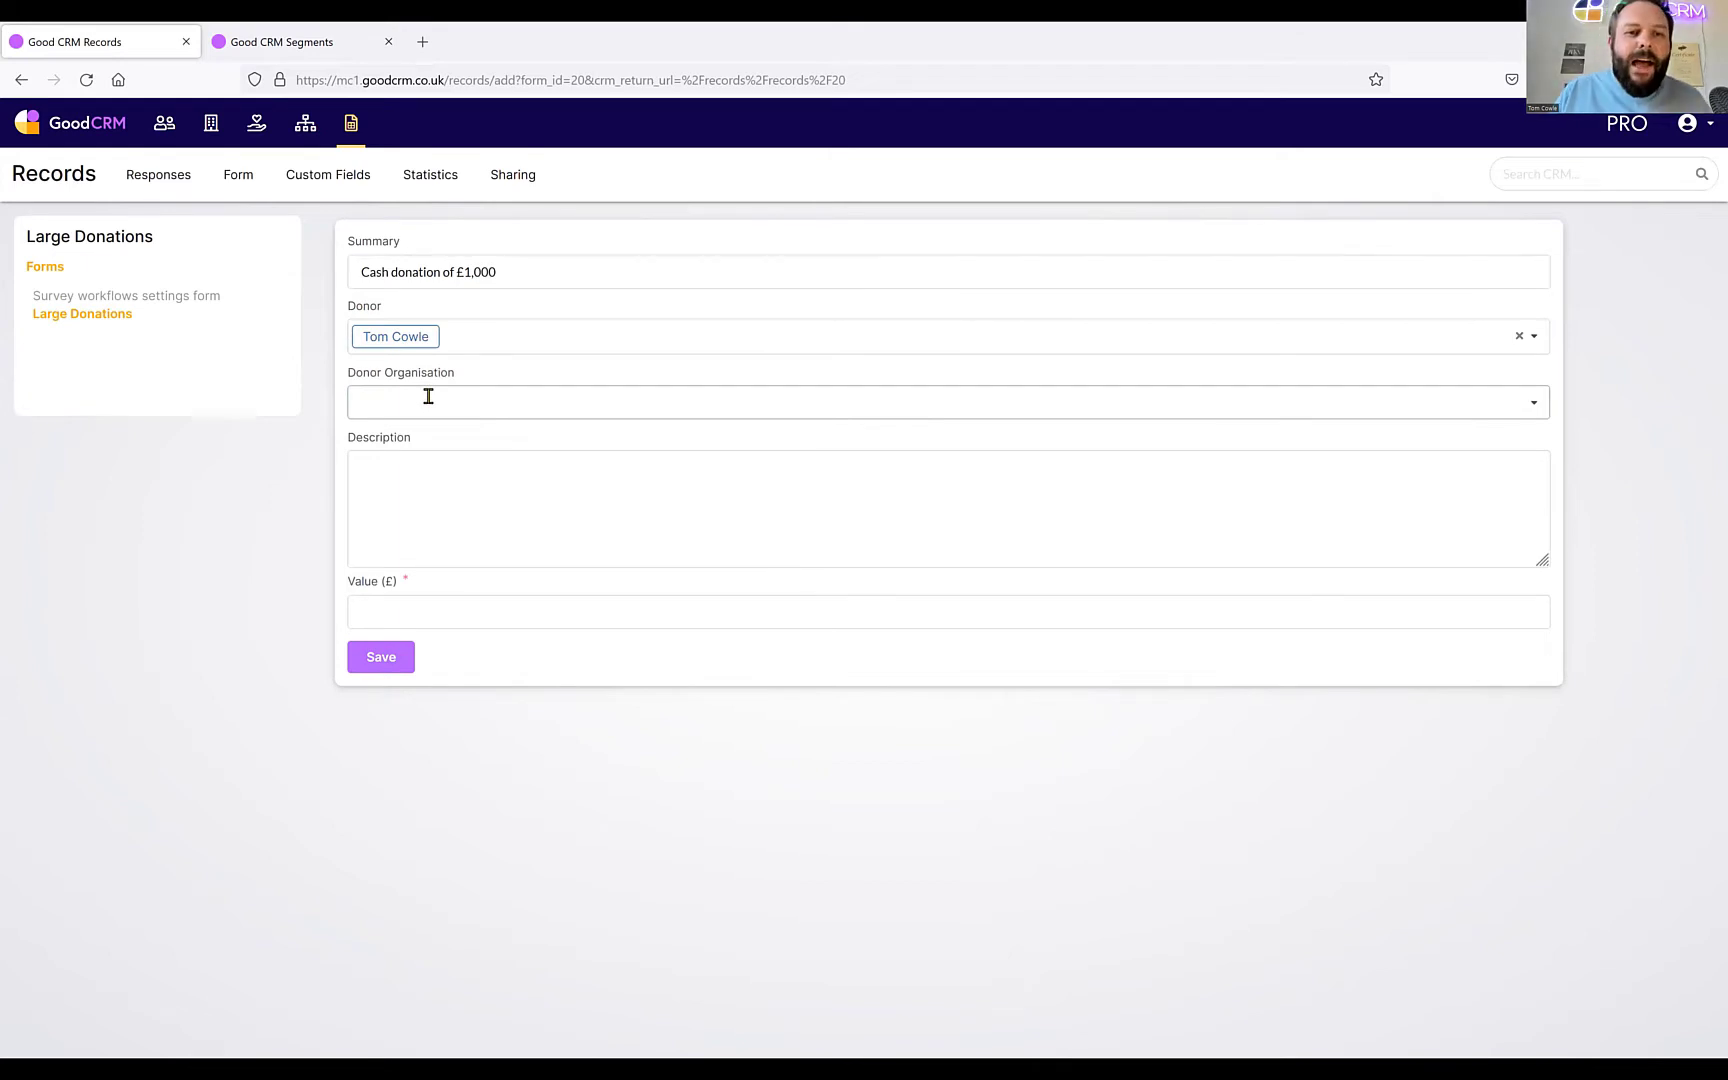
Add a cash-donation description naming the donor, set Value (£) to 1000, and save the record.
left_click(382, 482)
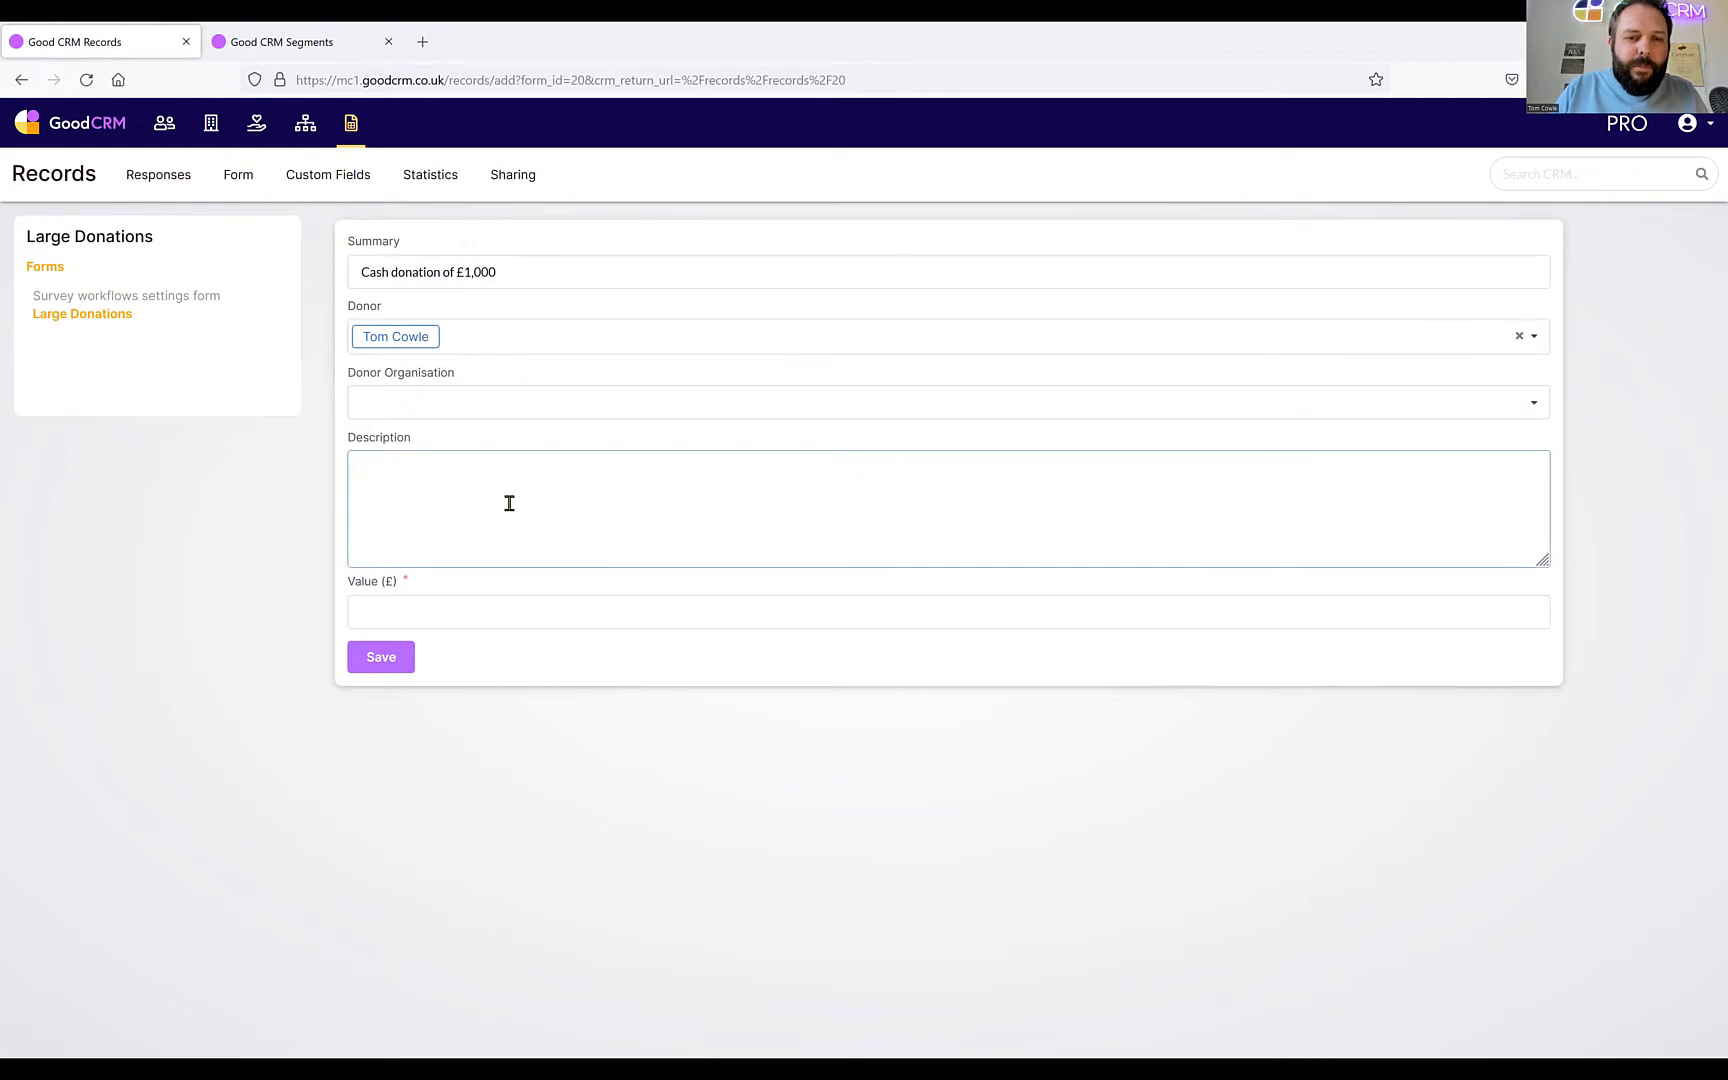
type("Casg")
type(" donation")
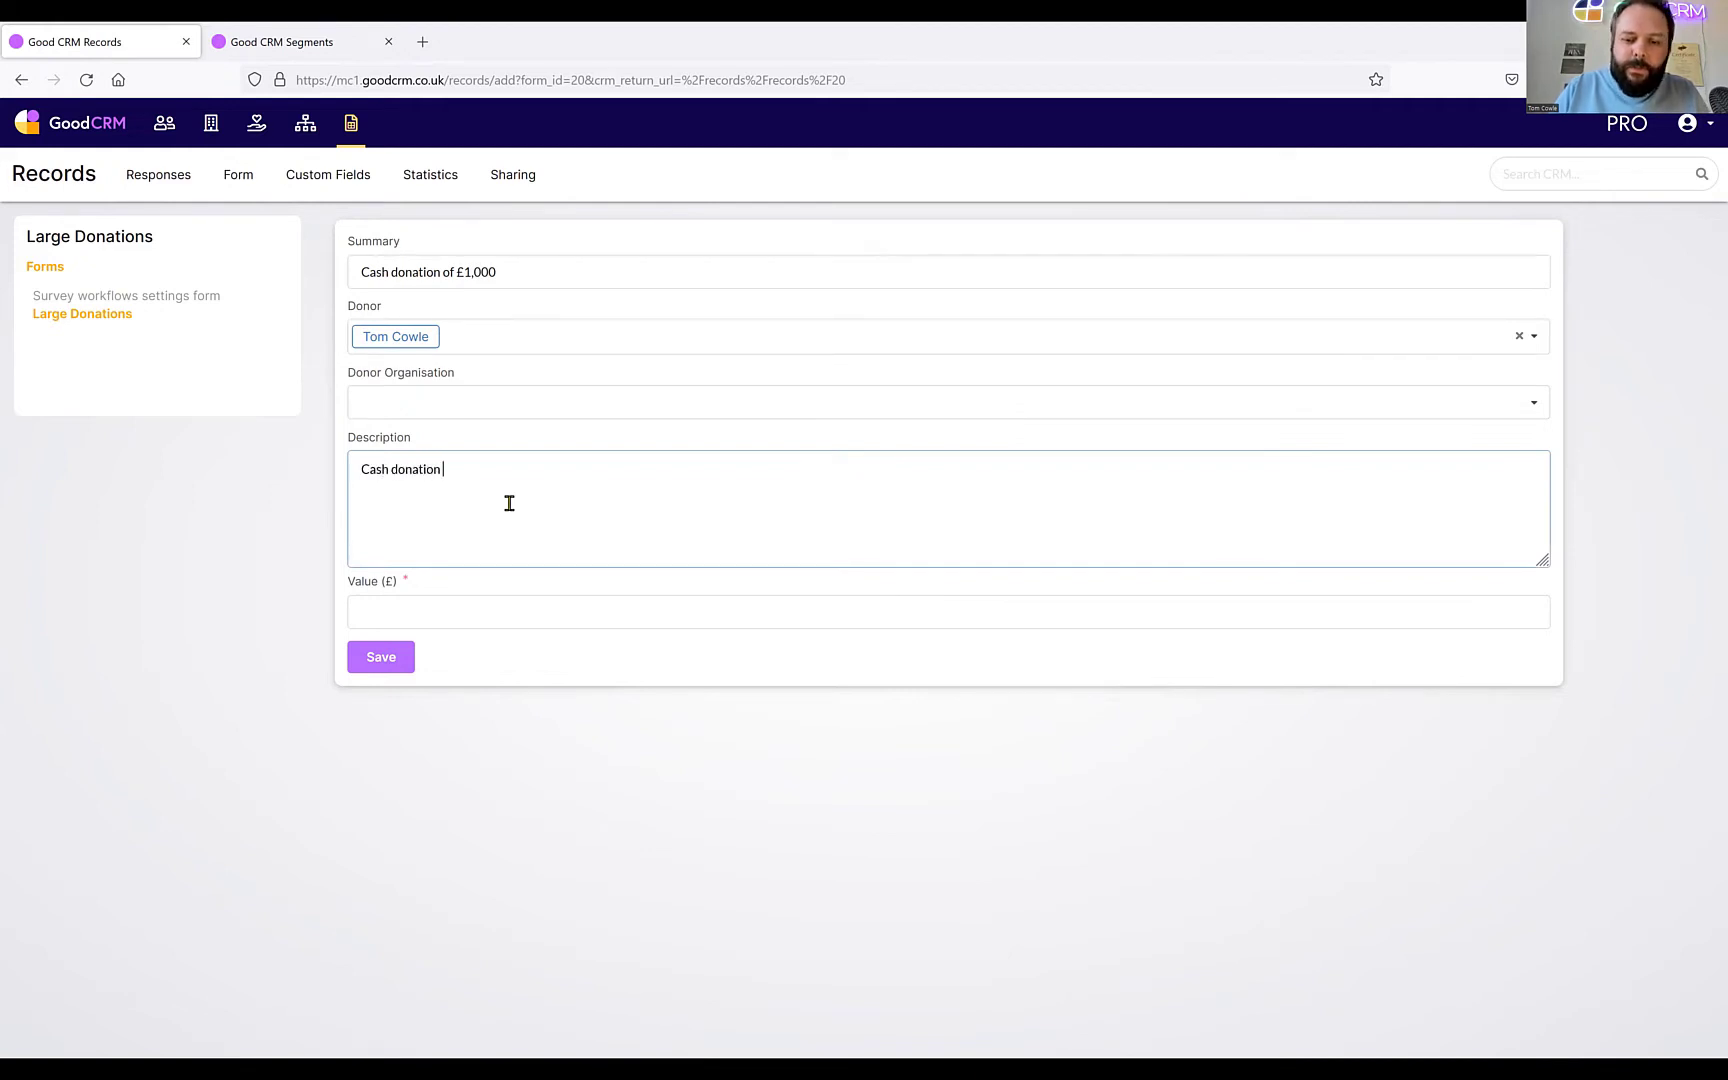
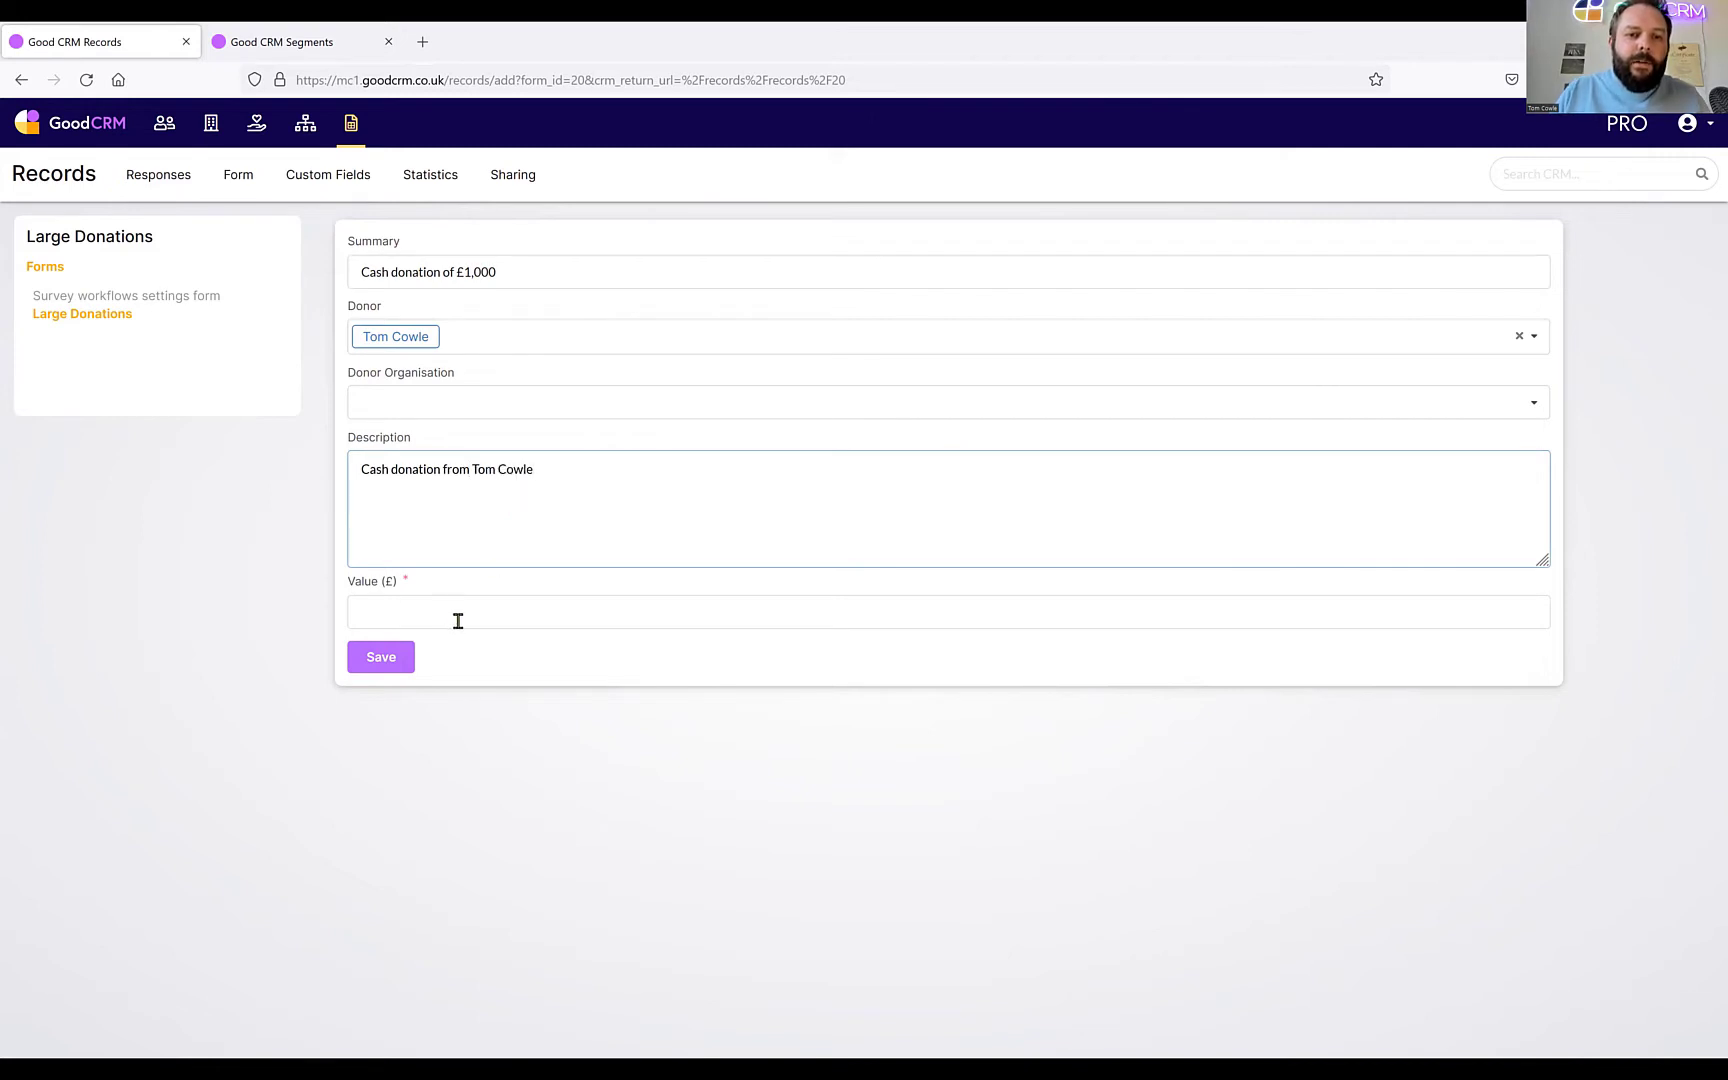
left_click(457, 621)
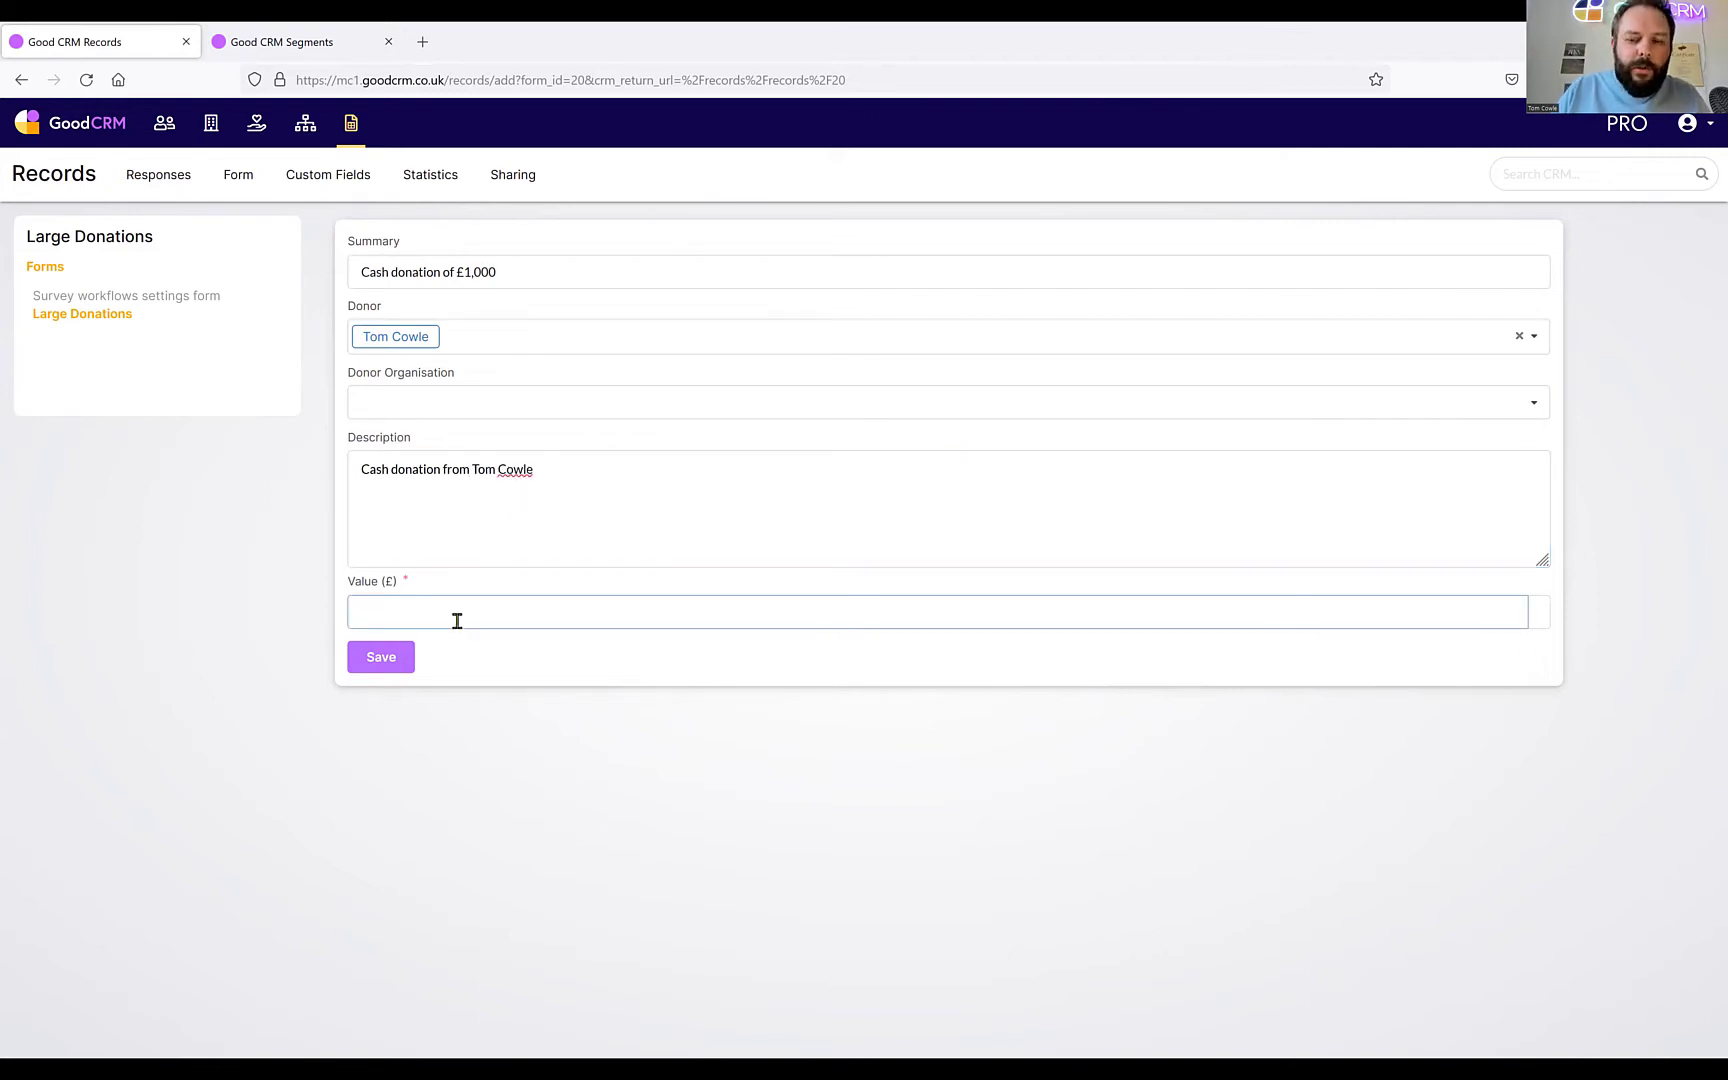
type("1000")
left_click(400, 678)
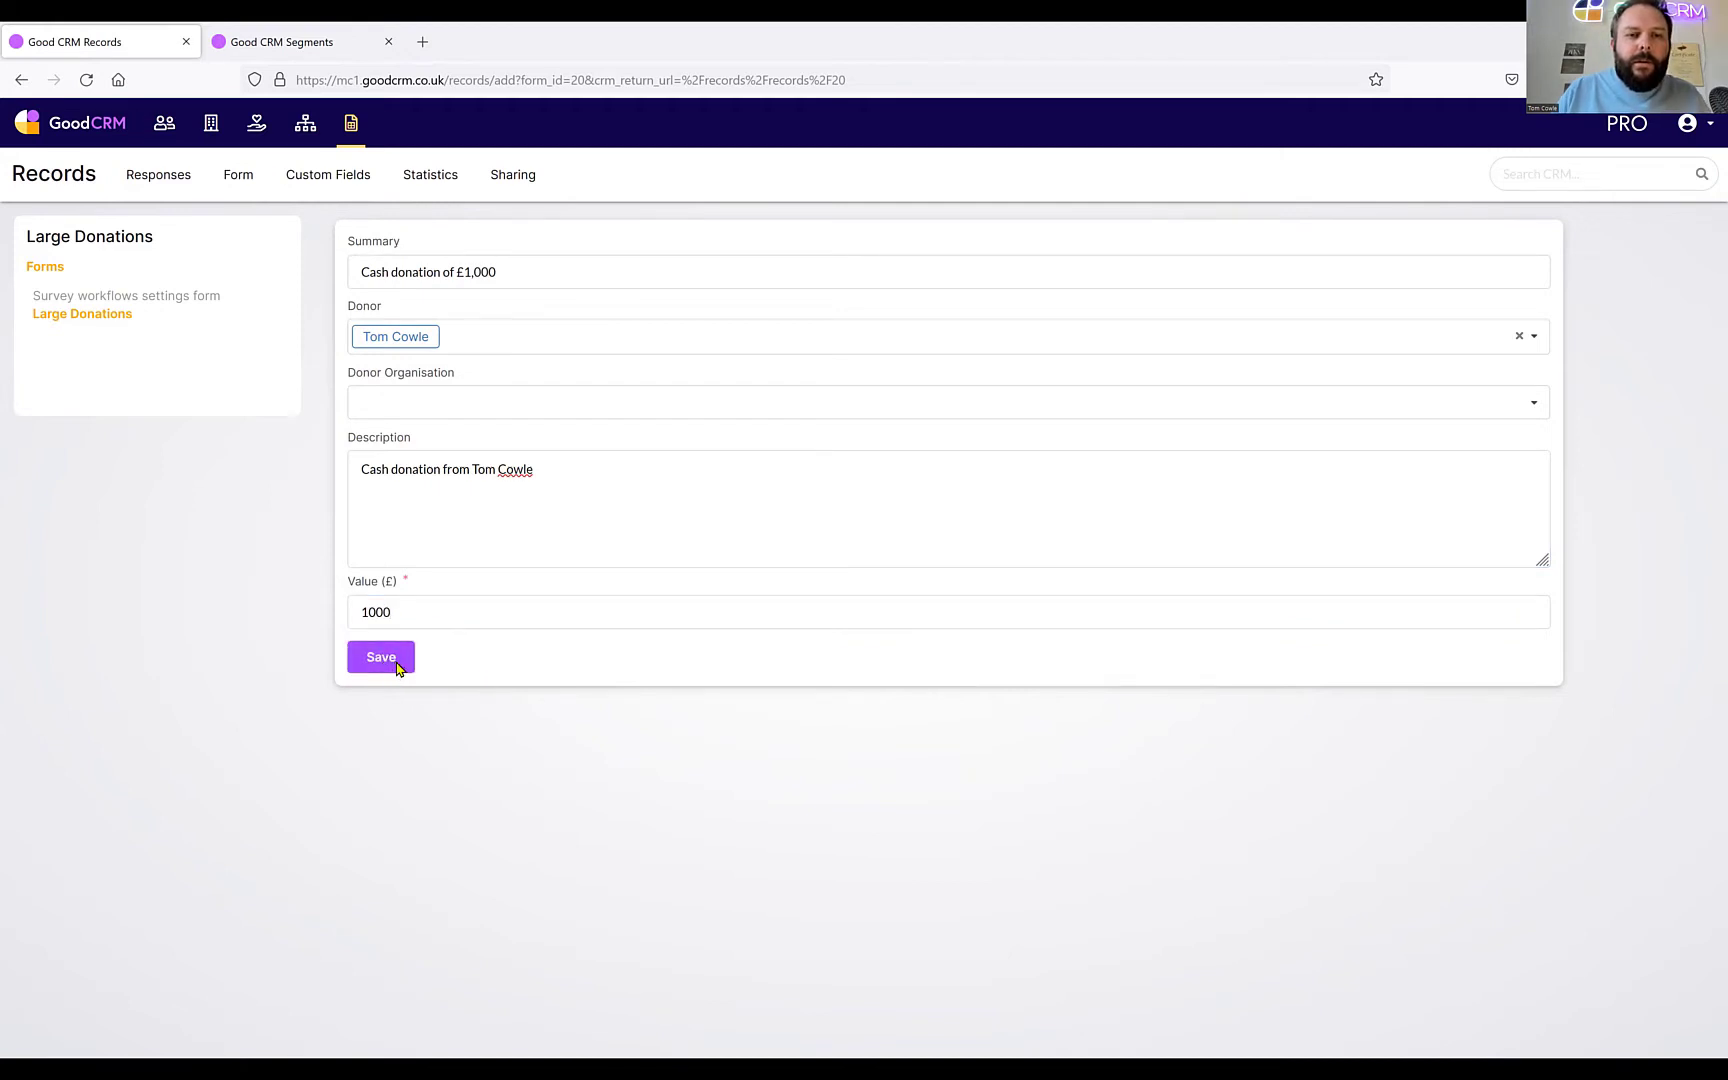
left_click(397, 664)
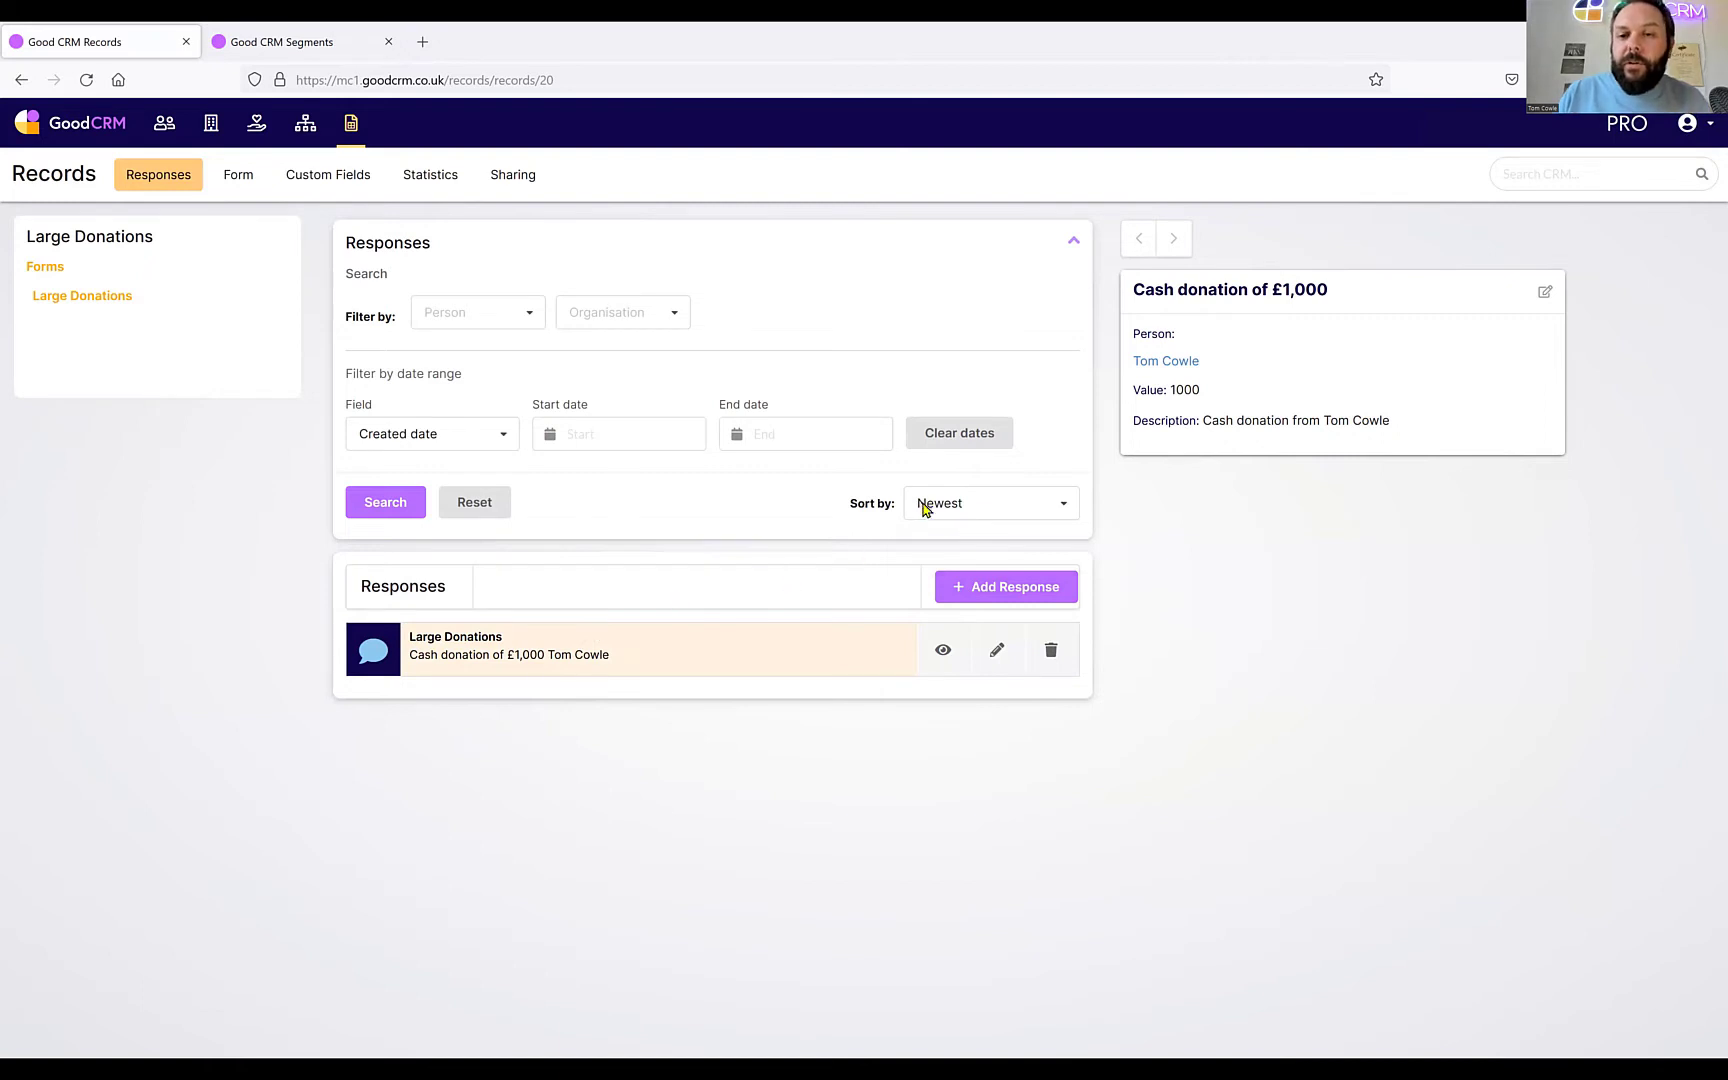
Open the donor's People profile in a new tab from the response preview's name link.
left_click(1175, 371)
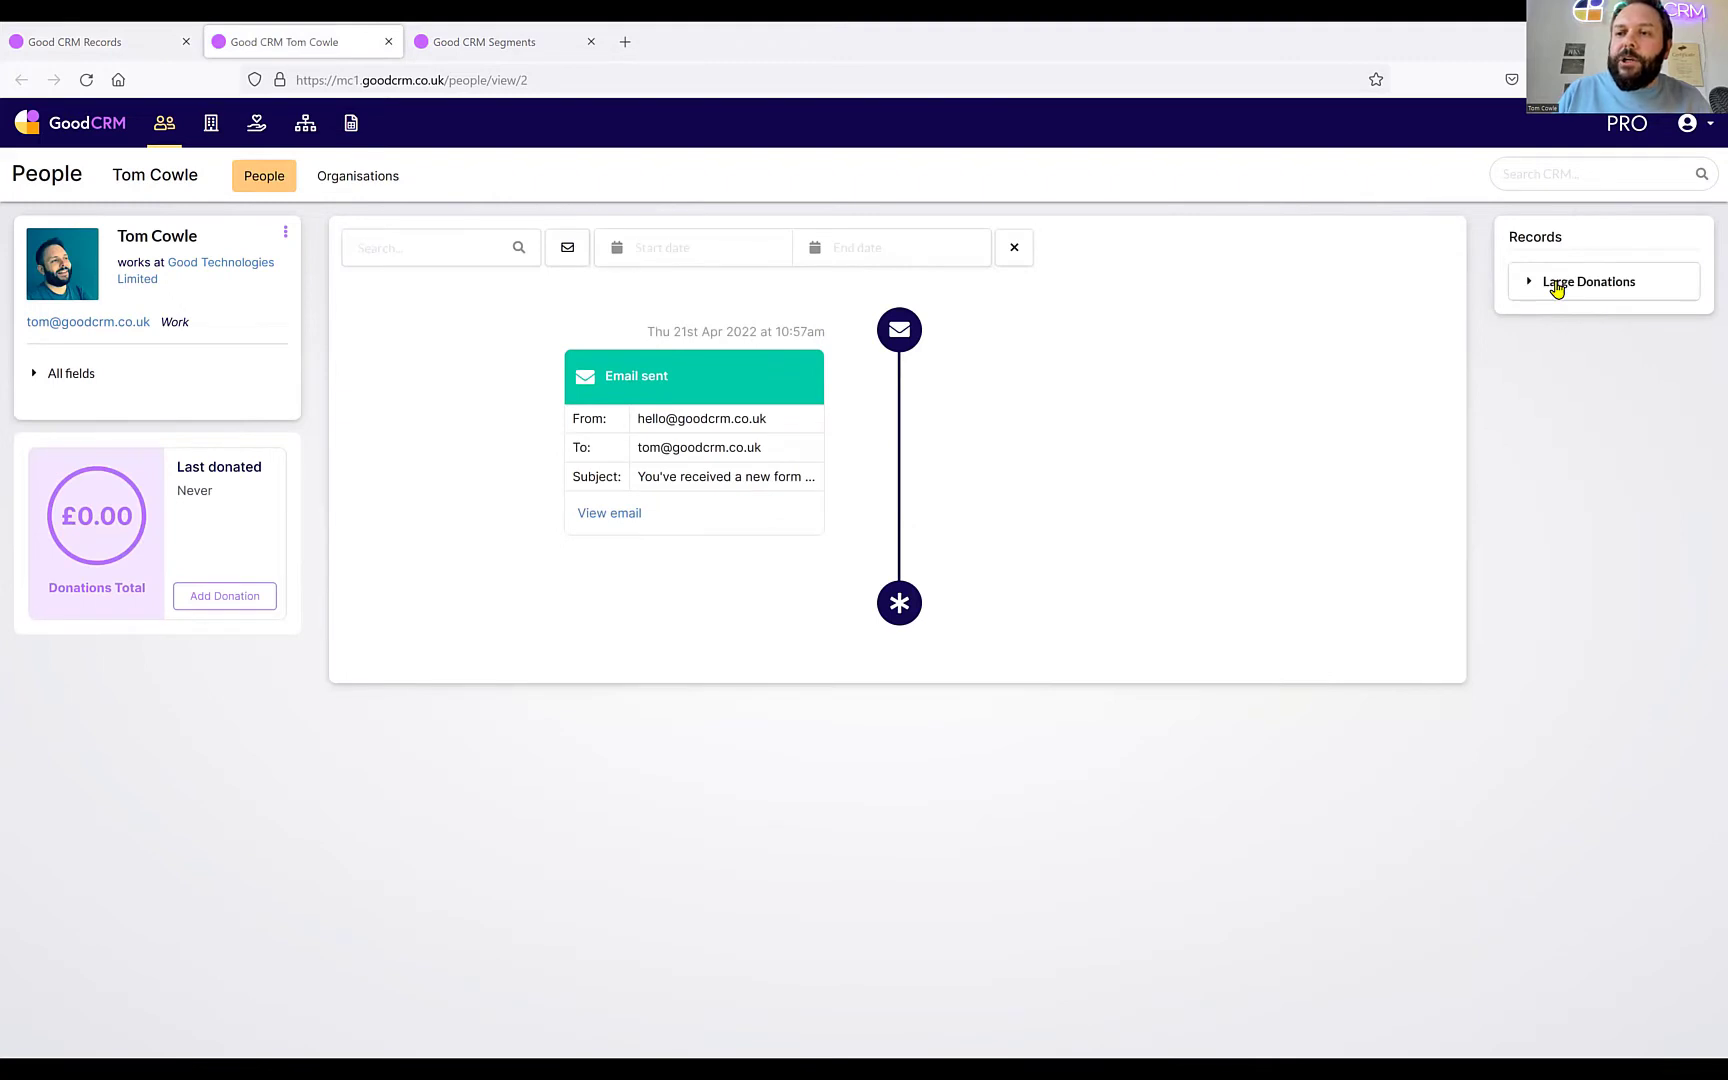
Expand Large Donations on the donor's profile to show the £1,000 donation, then switch to the slideshow.
left_click(1557, 286)
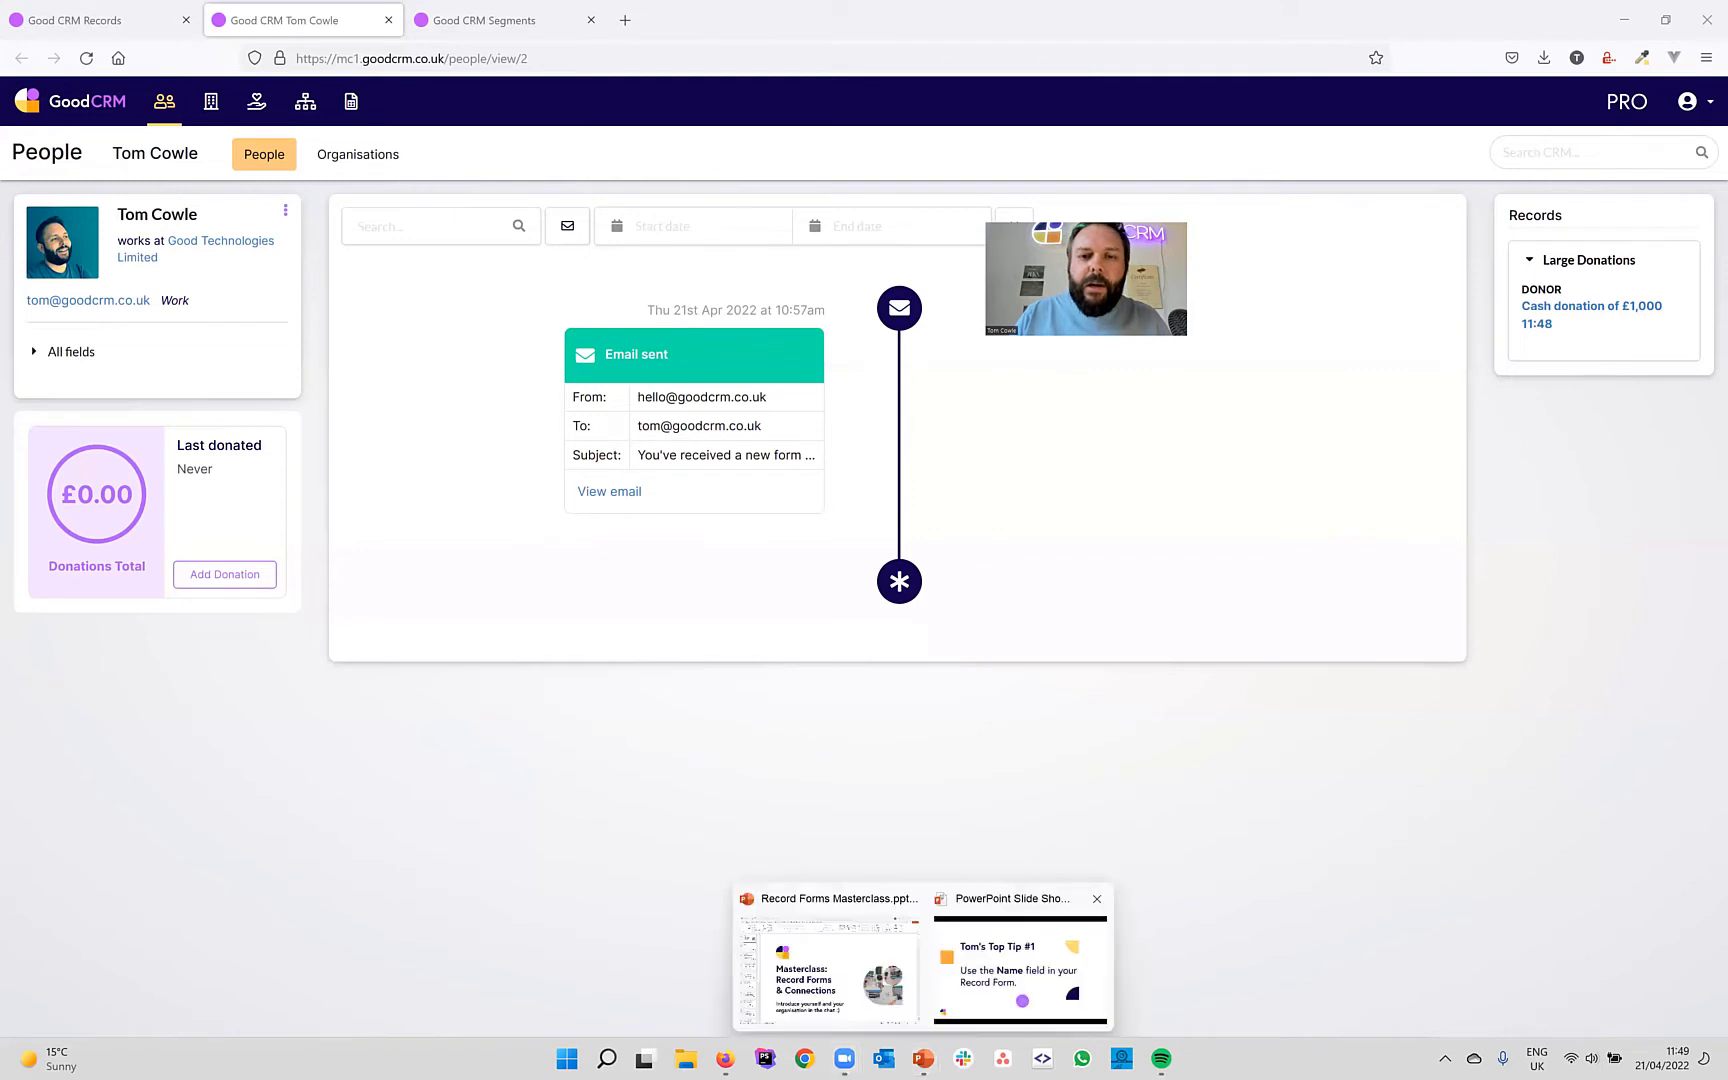
left_click(1010, 958)
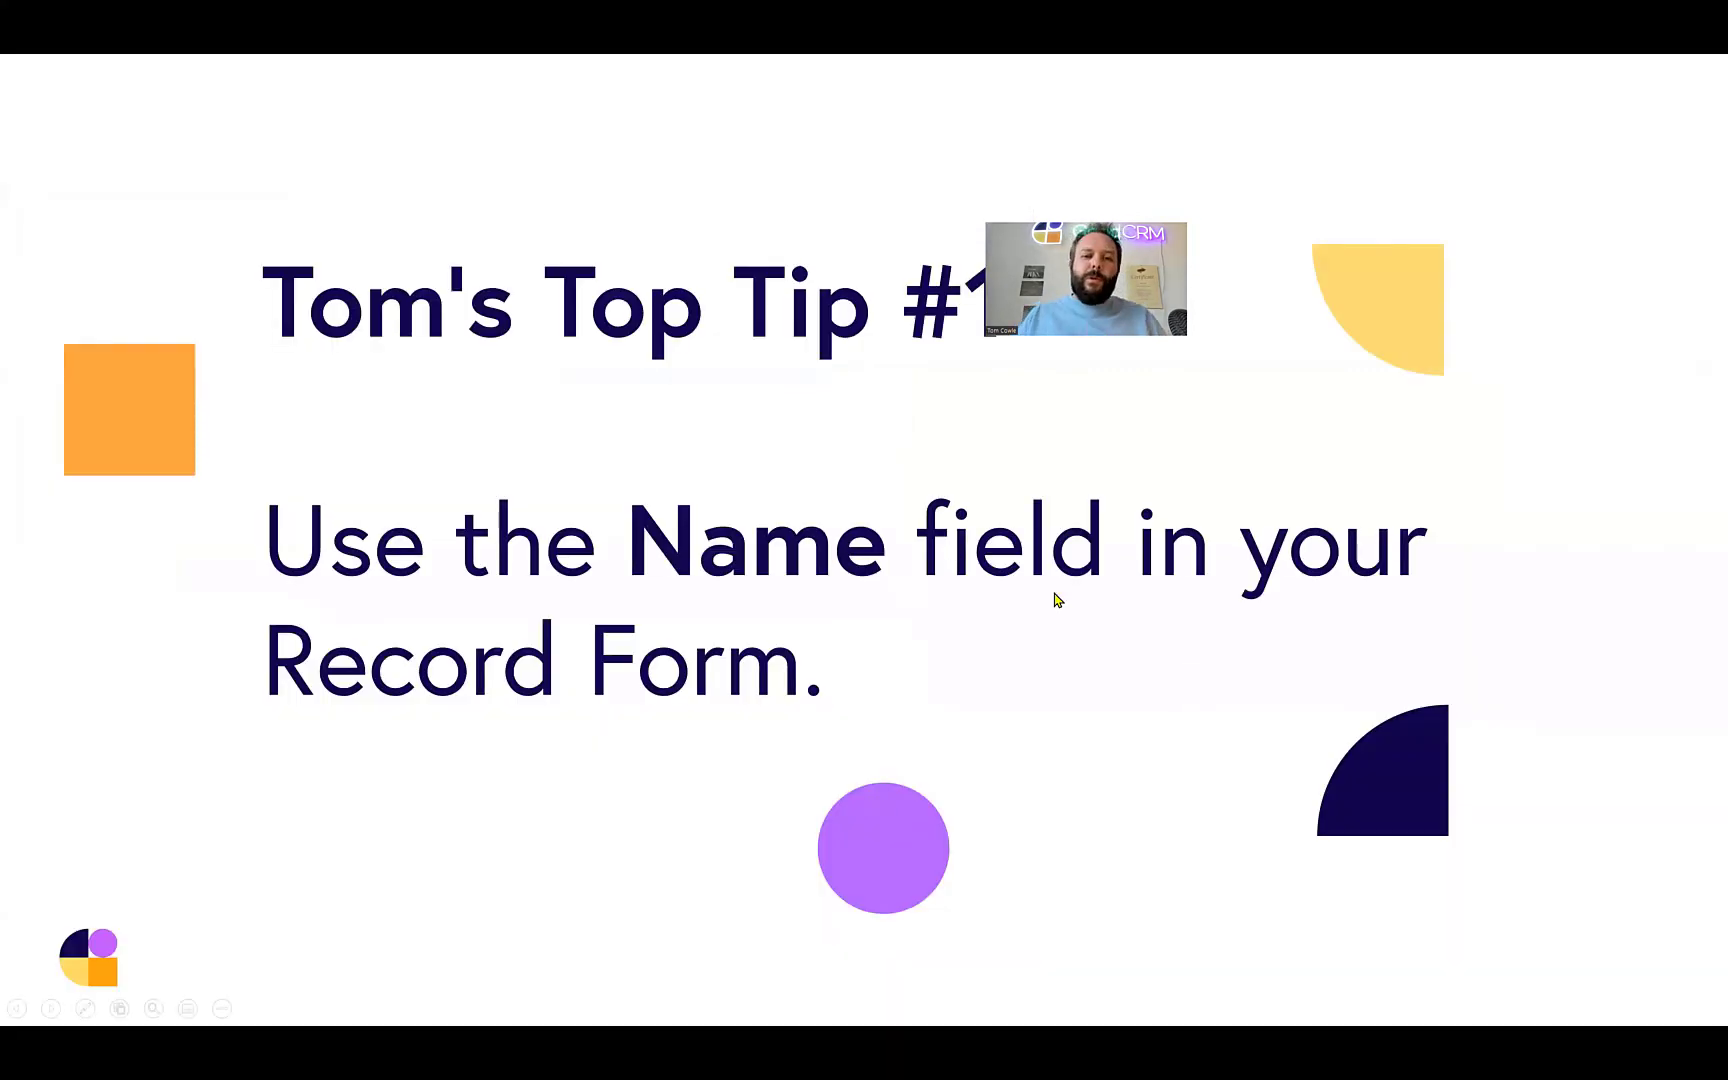
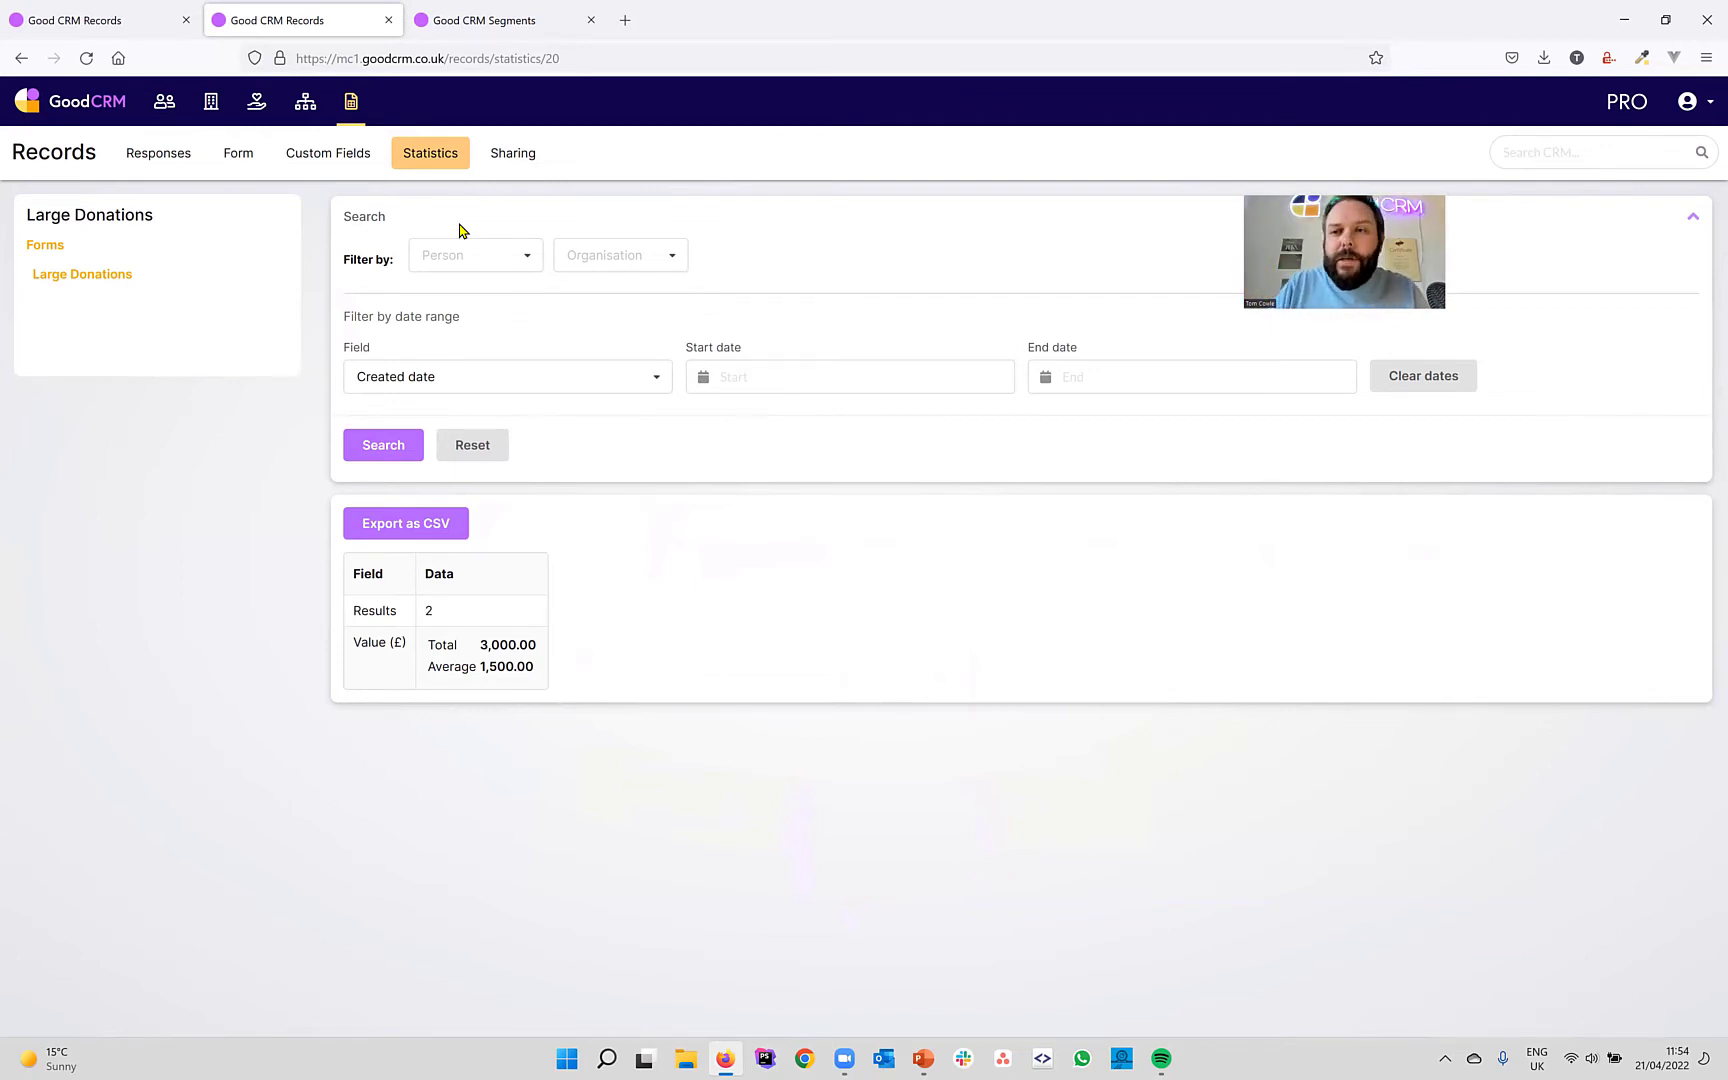
Create a new tag type named Donation Types under Tools and Settings > Tags.
left_click(1688, 101)
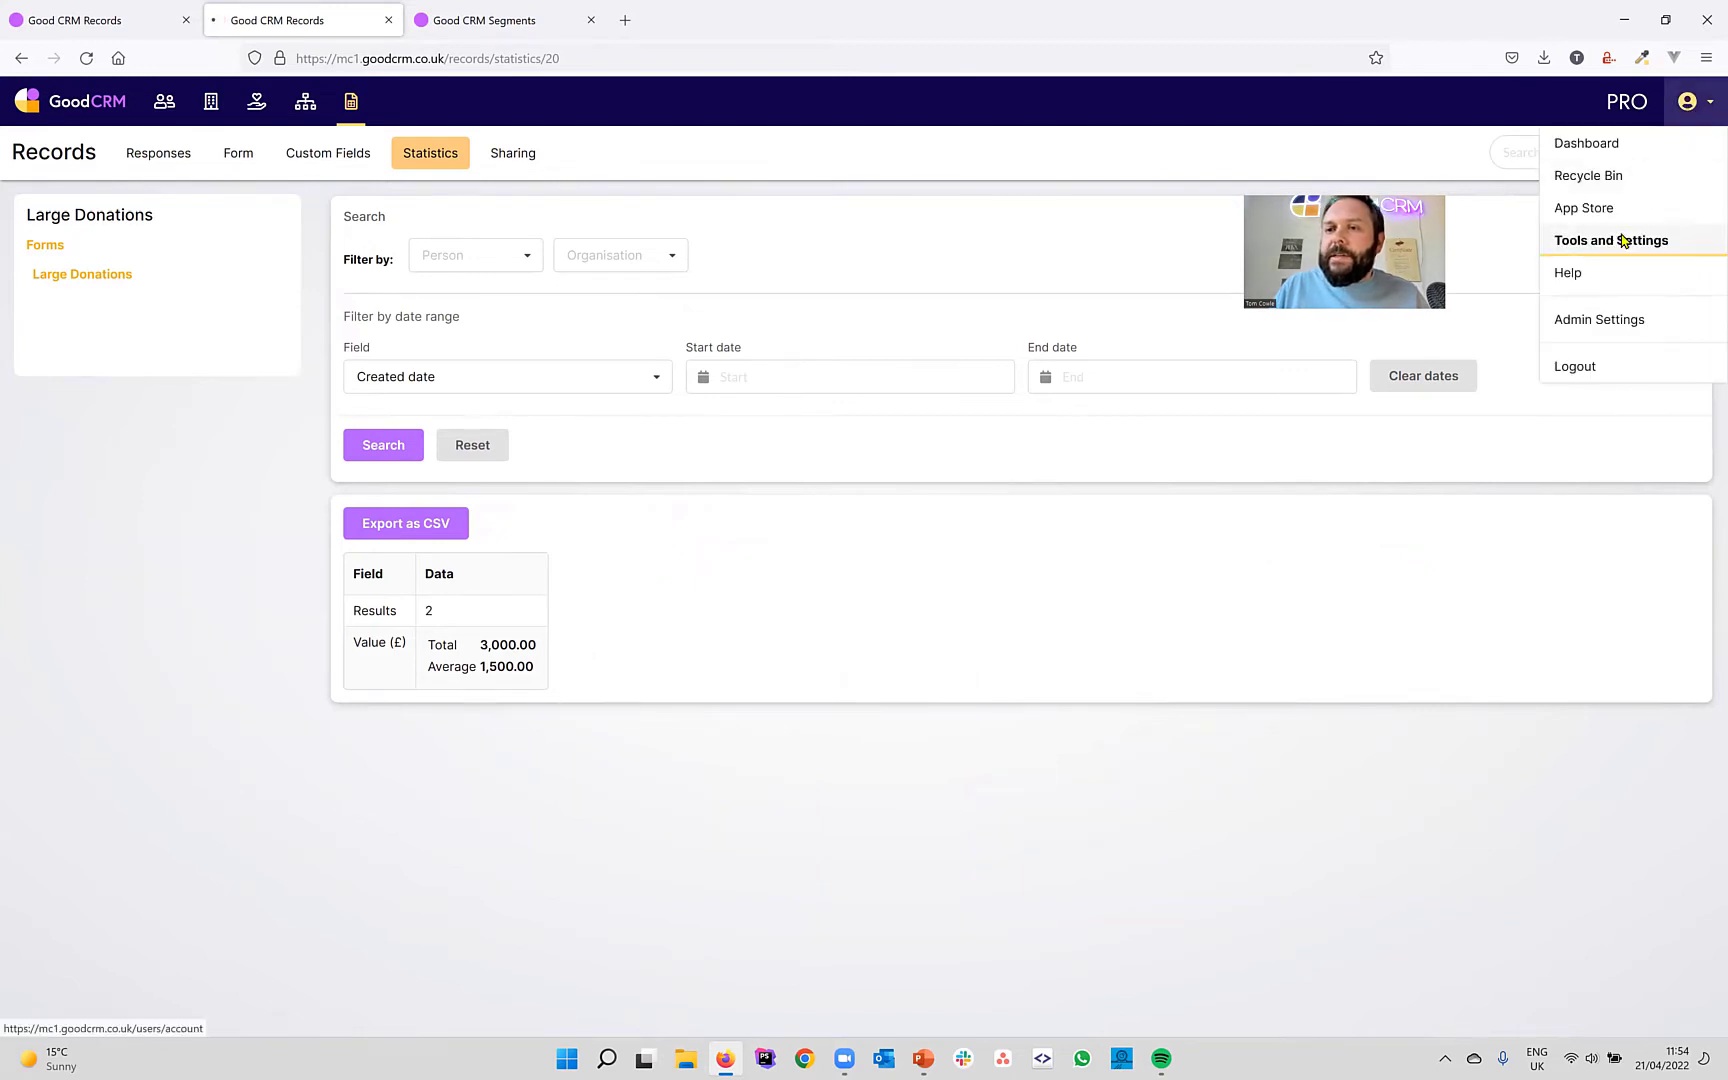
left_click(1622, 240)
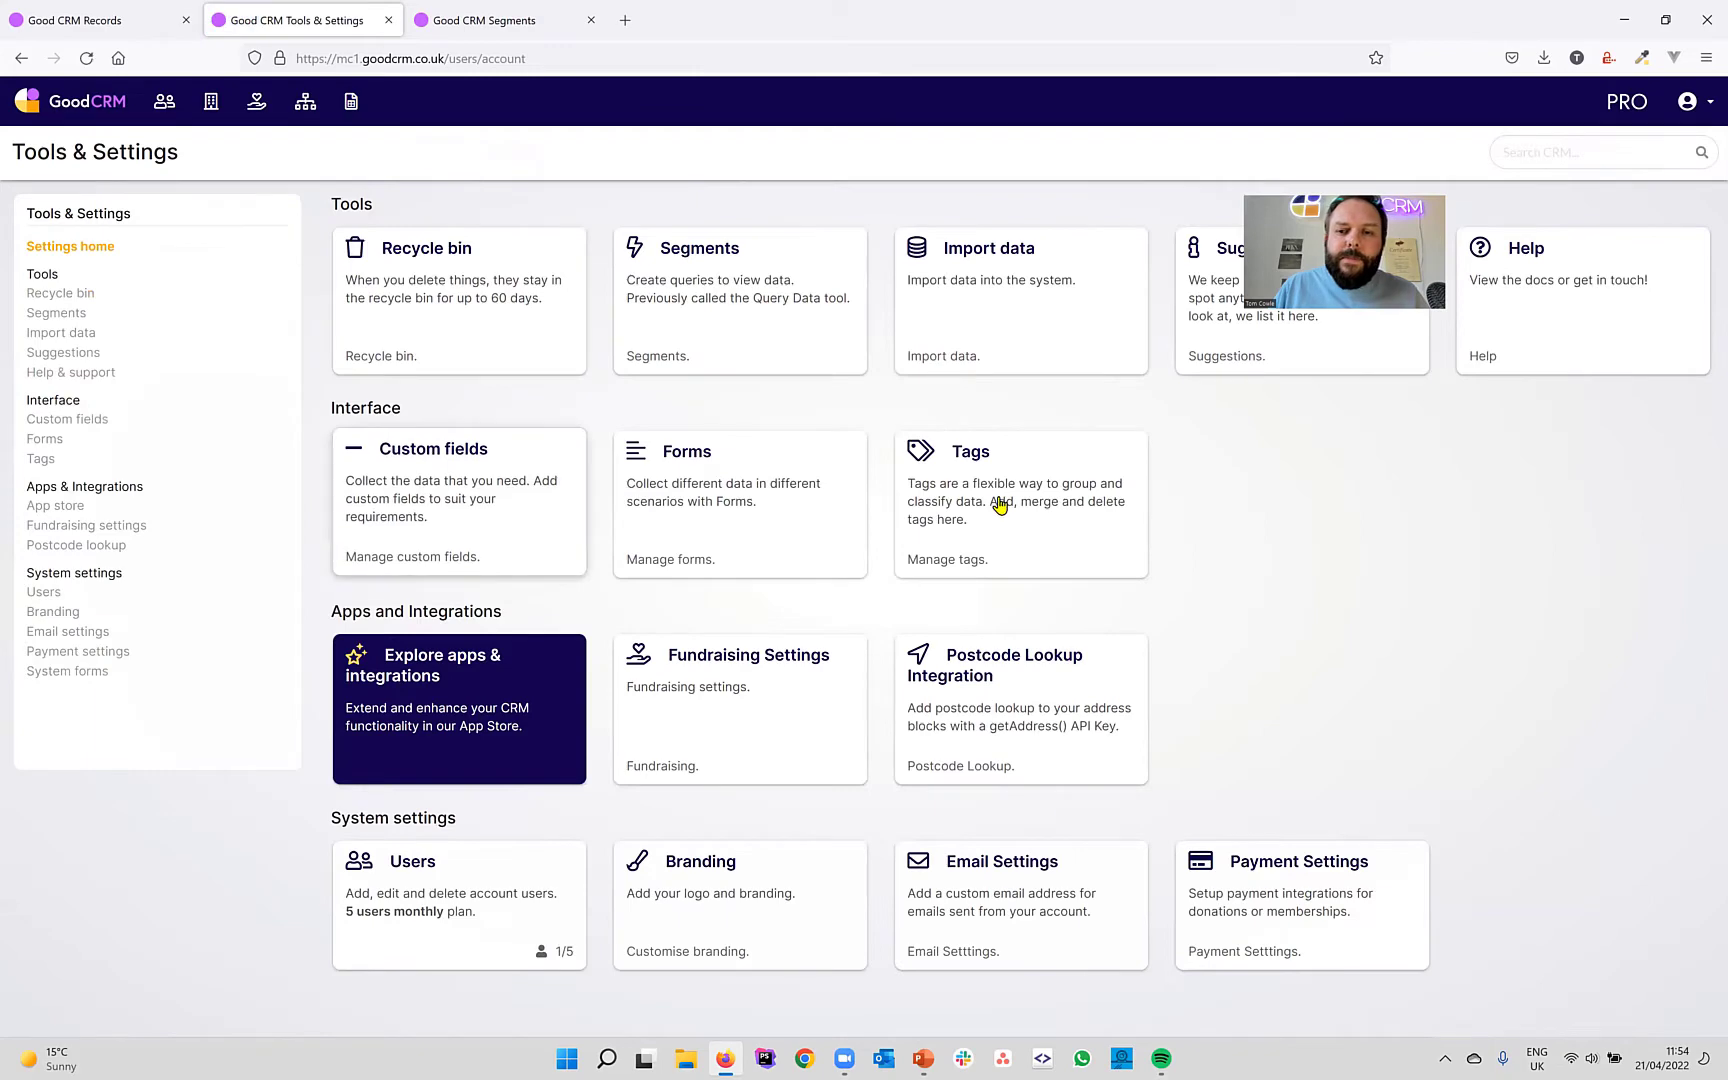
left_click(1000, 505)
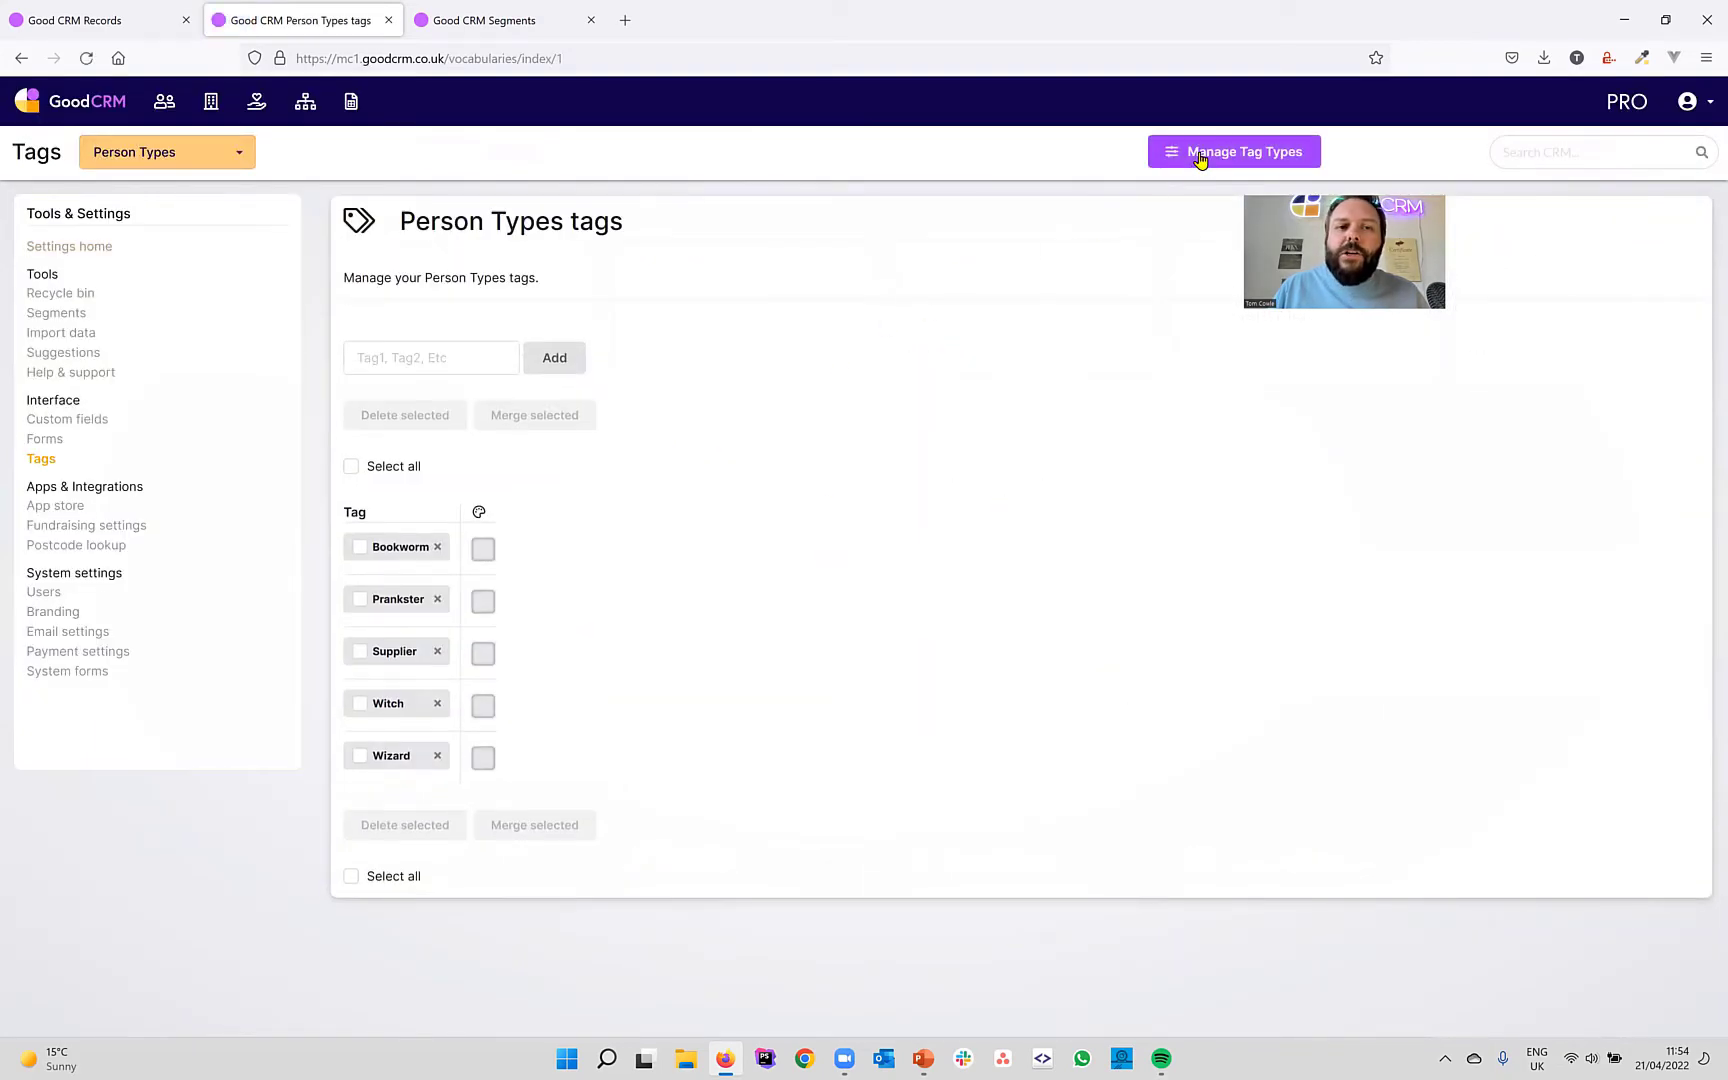
left_click(1200, 160)
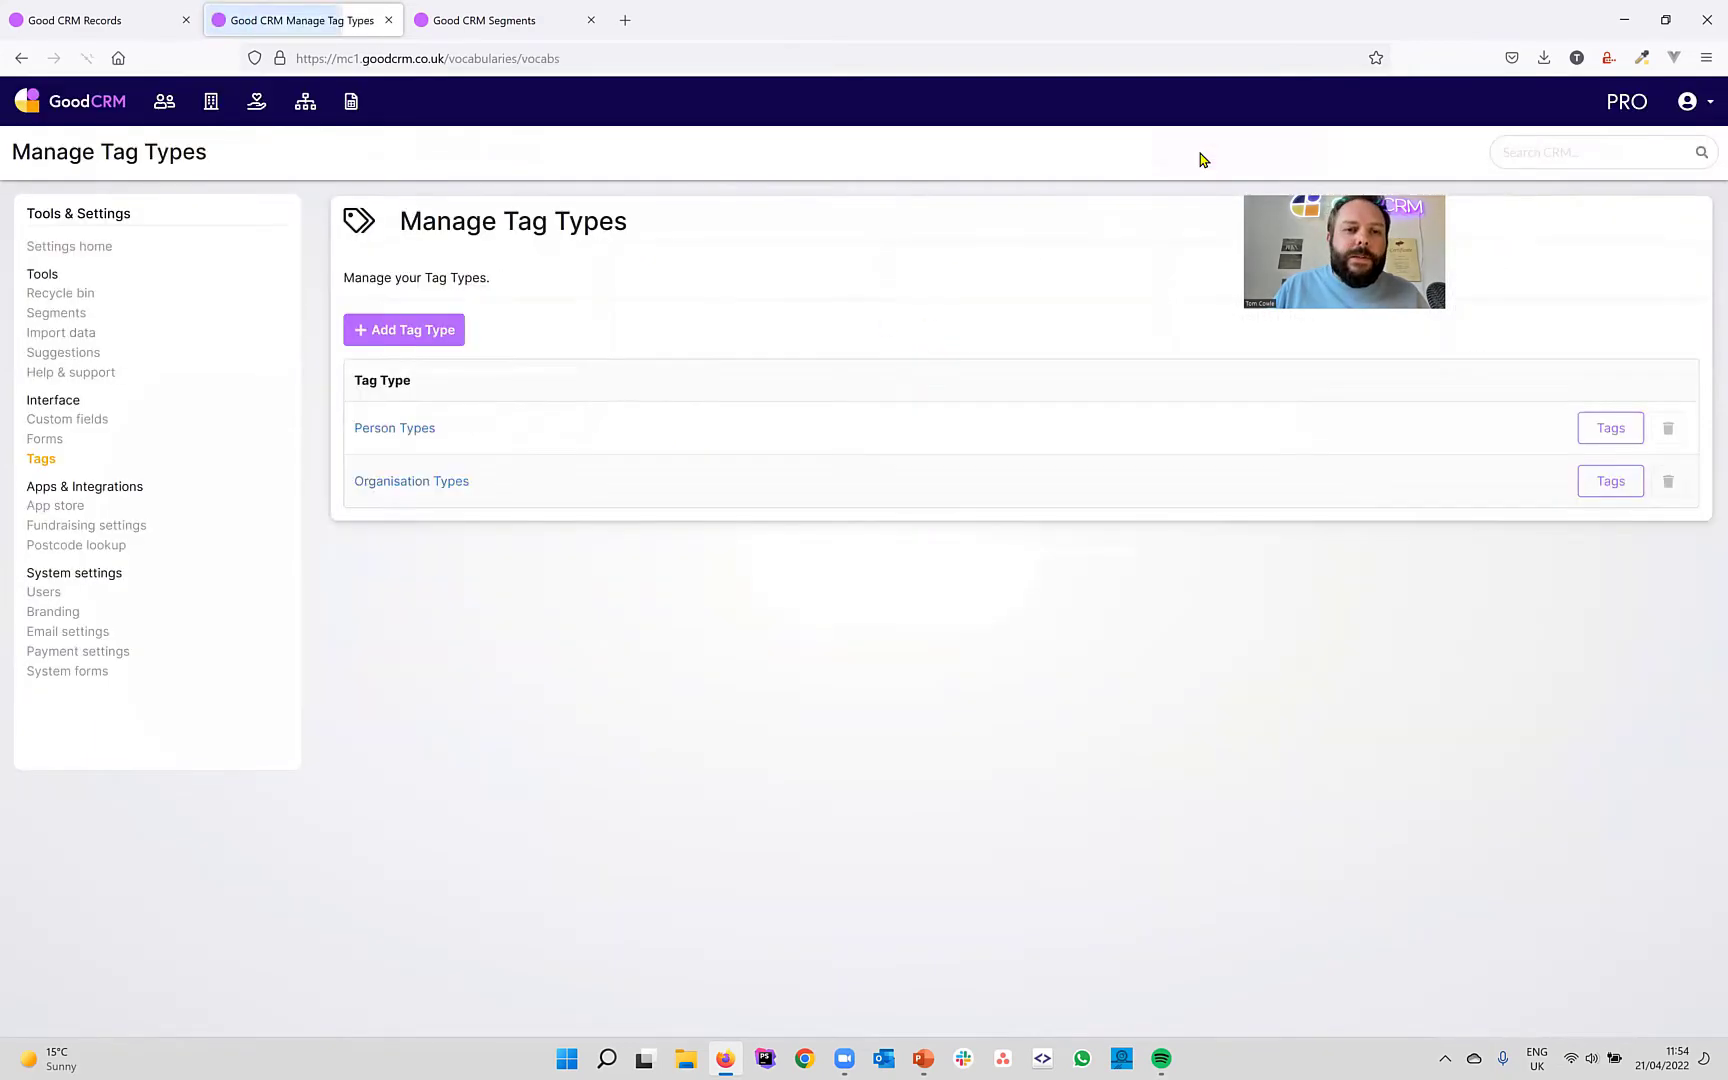
left_click(440, 333)
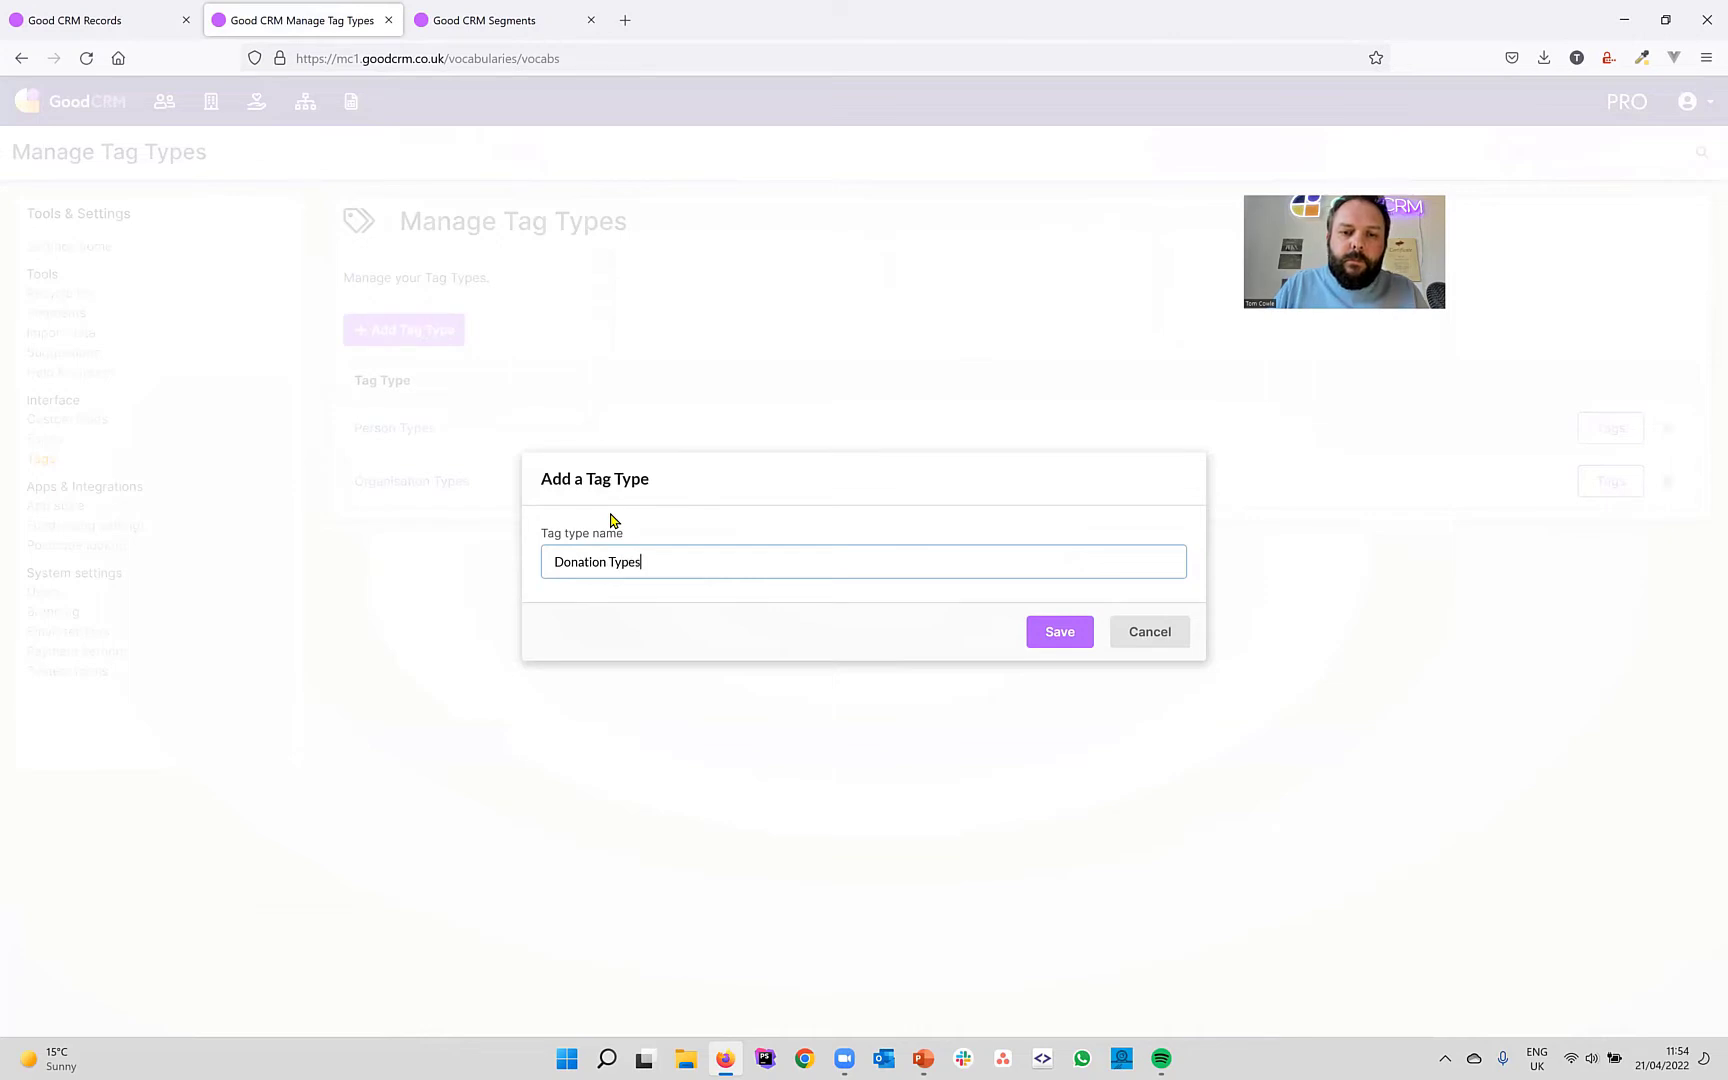
left_click(1059, 632)
Add the tags Cash and Gift in kind to Donation Types.
left_click(435, 357)
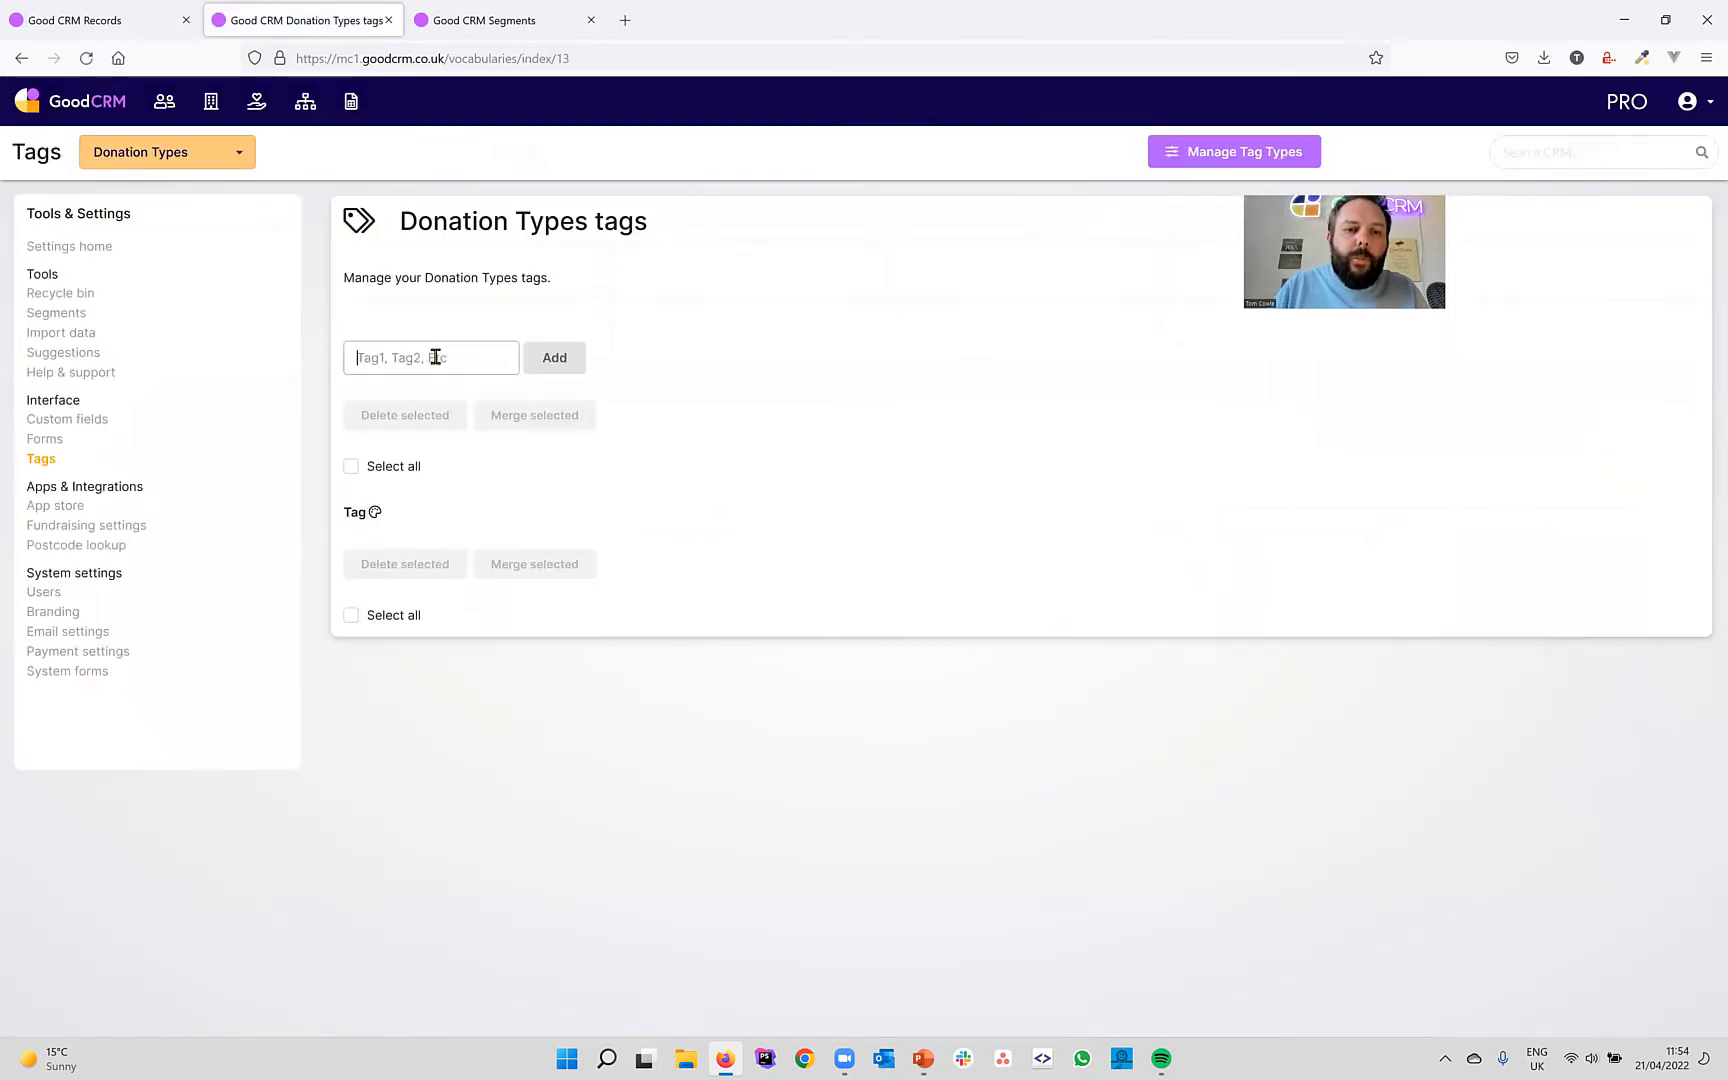
type("Cash")
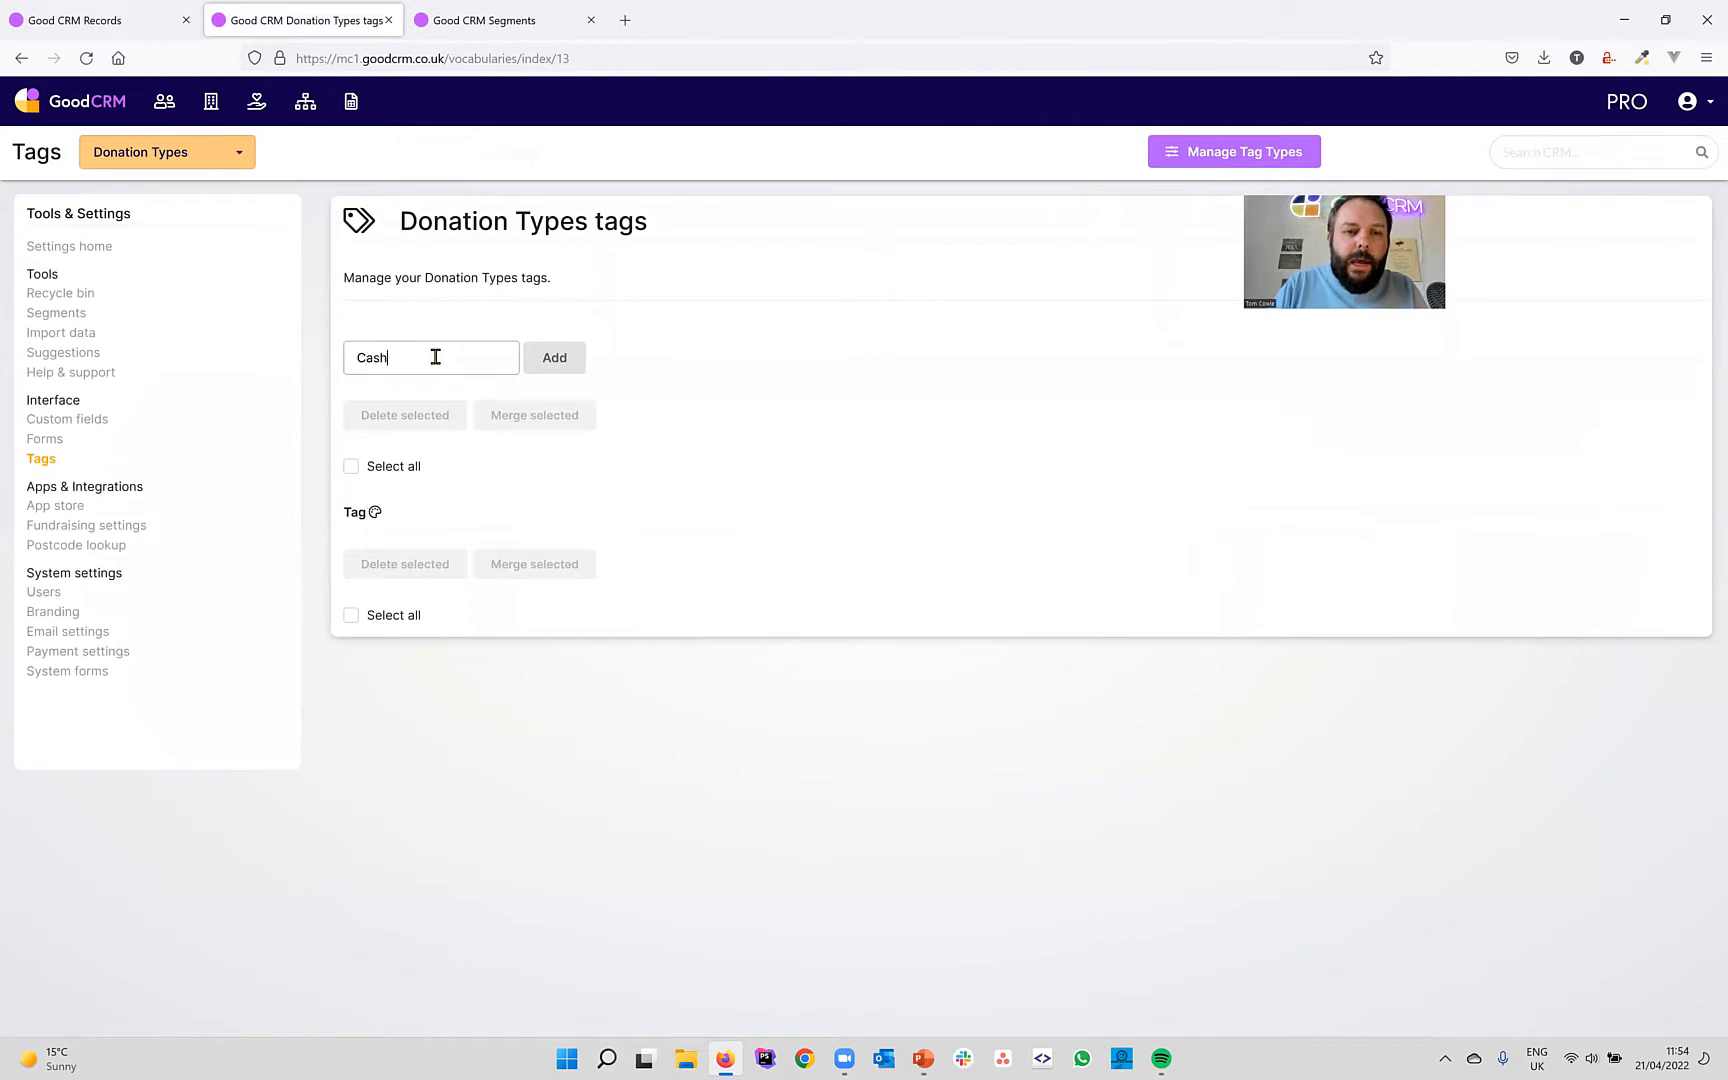
key("Return")
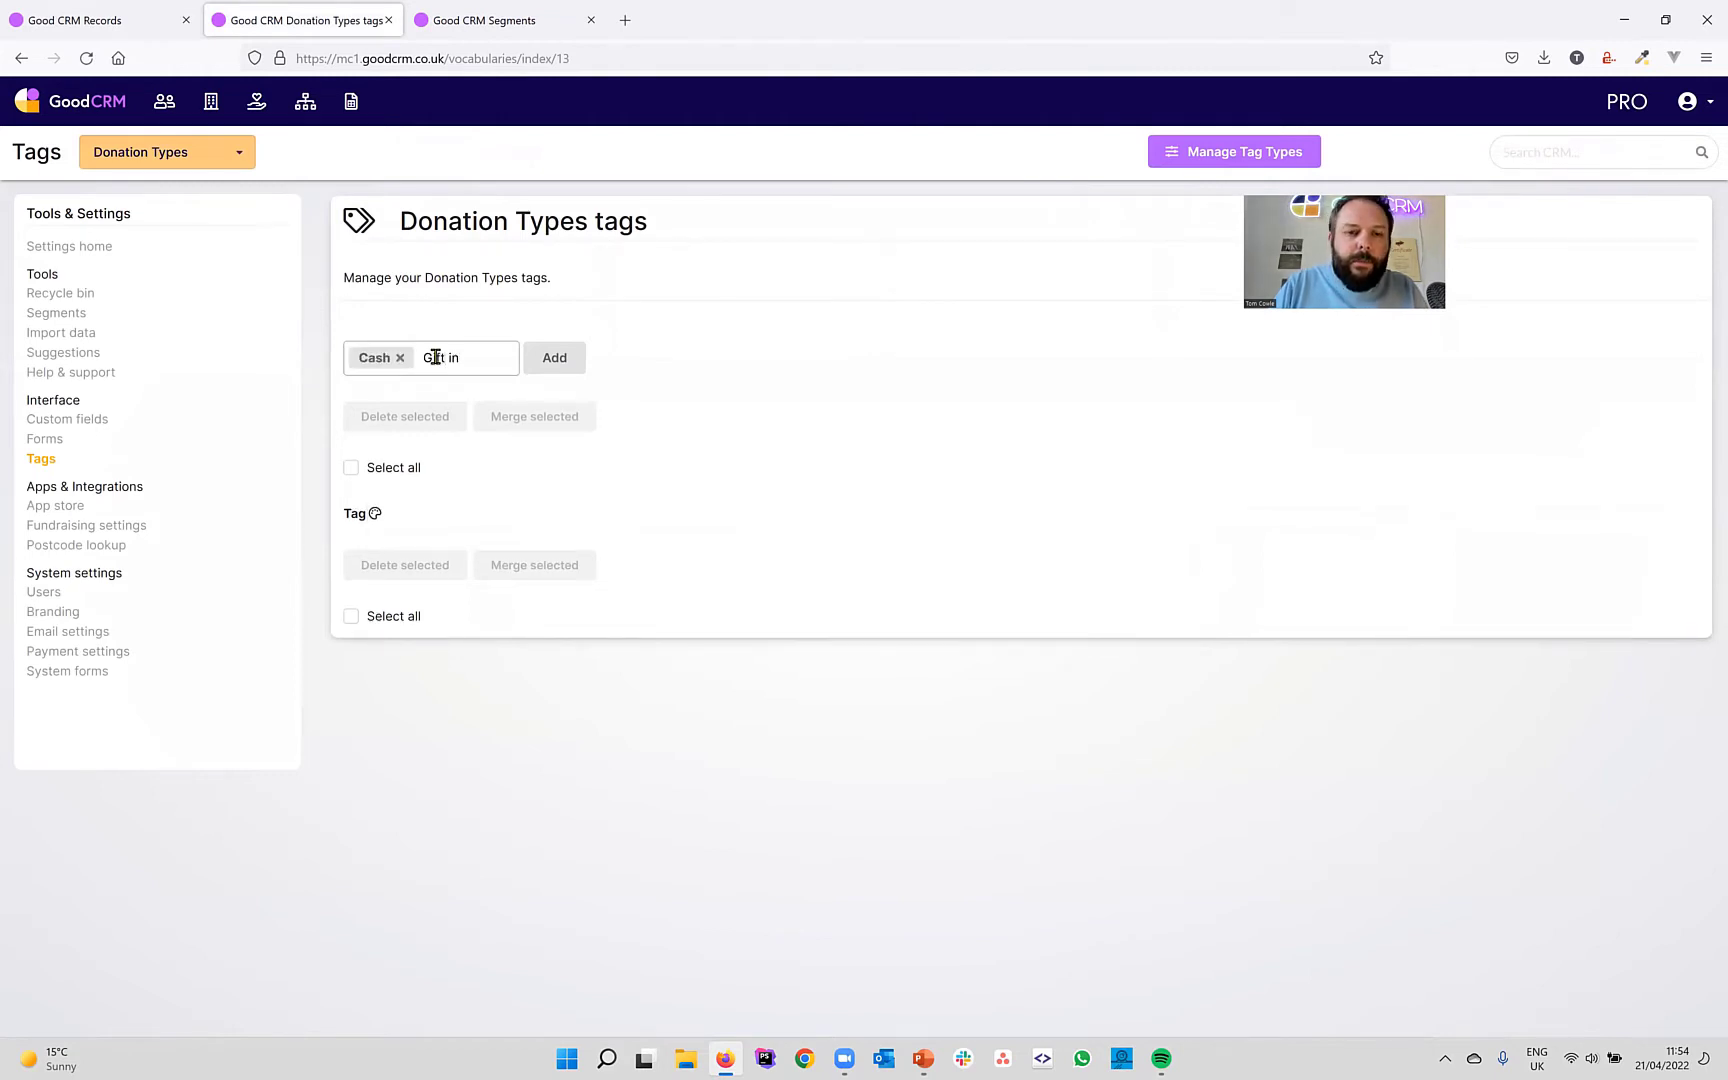
type("Gift in kind")
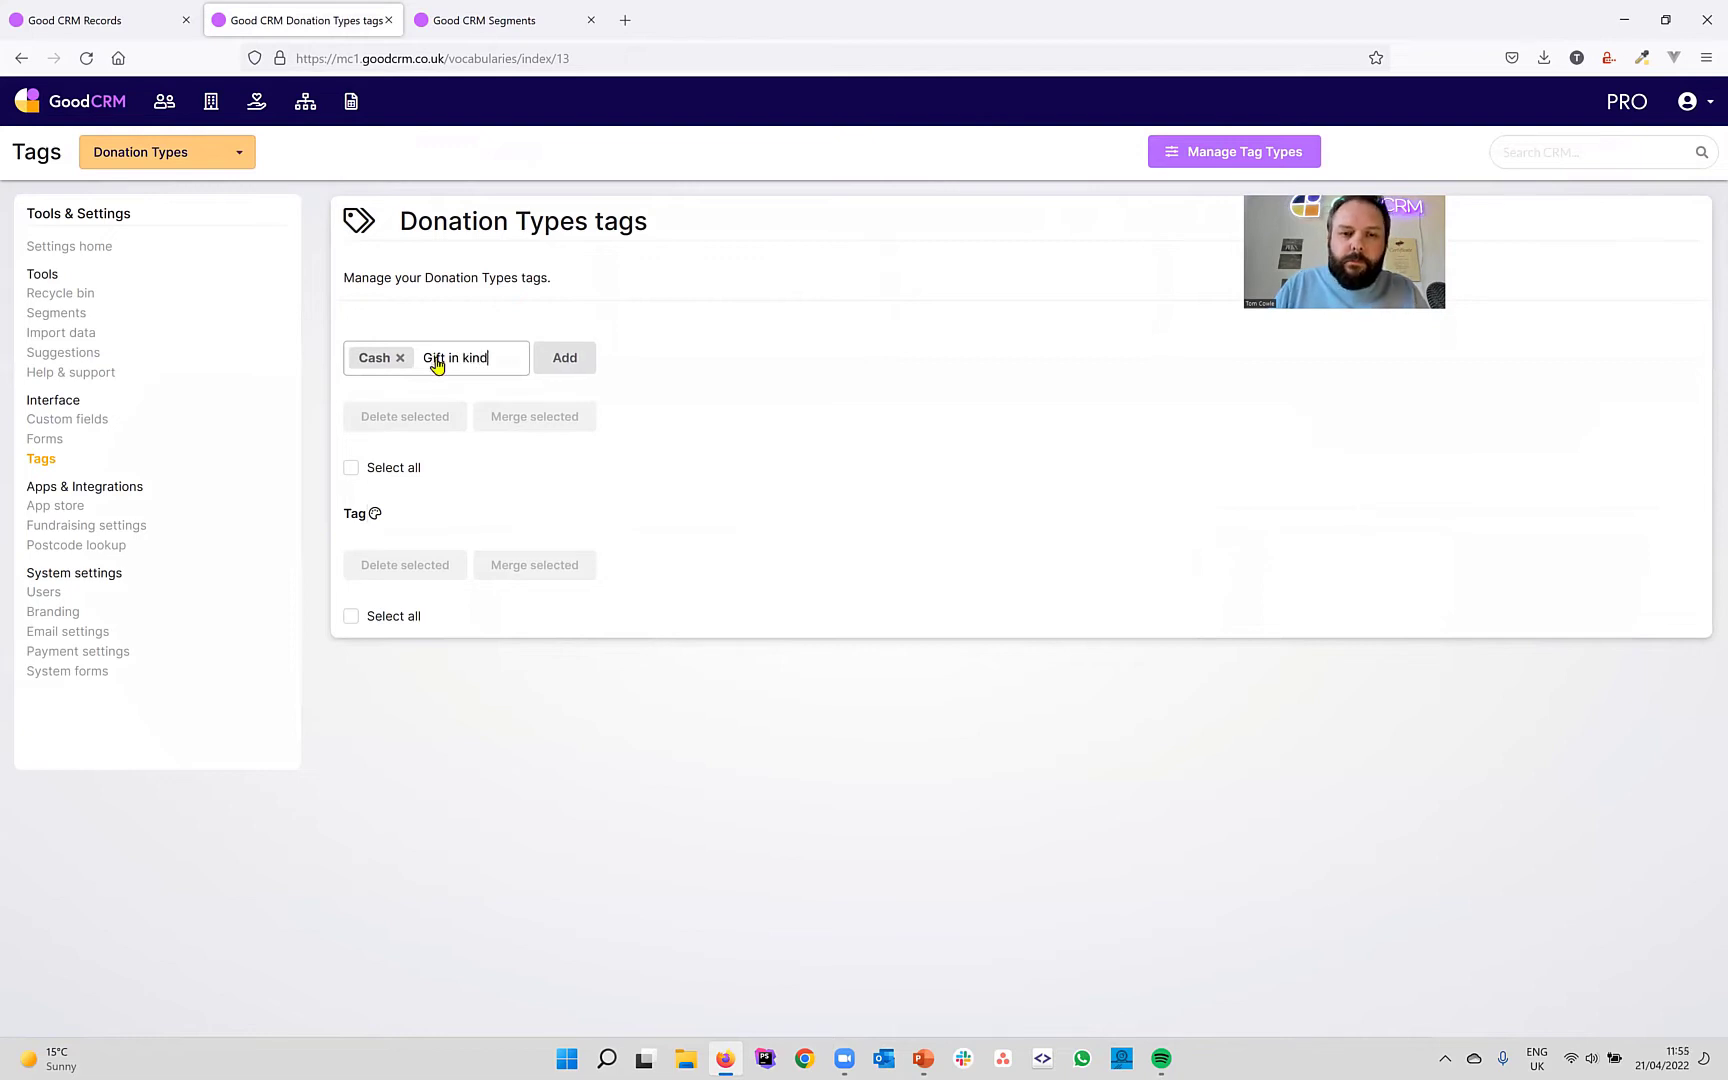
key("Return")
left_click(636, 357)
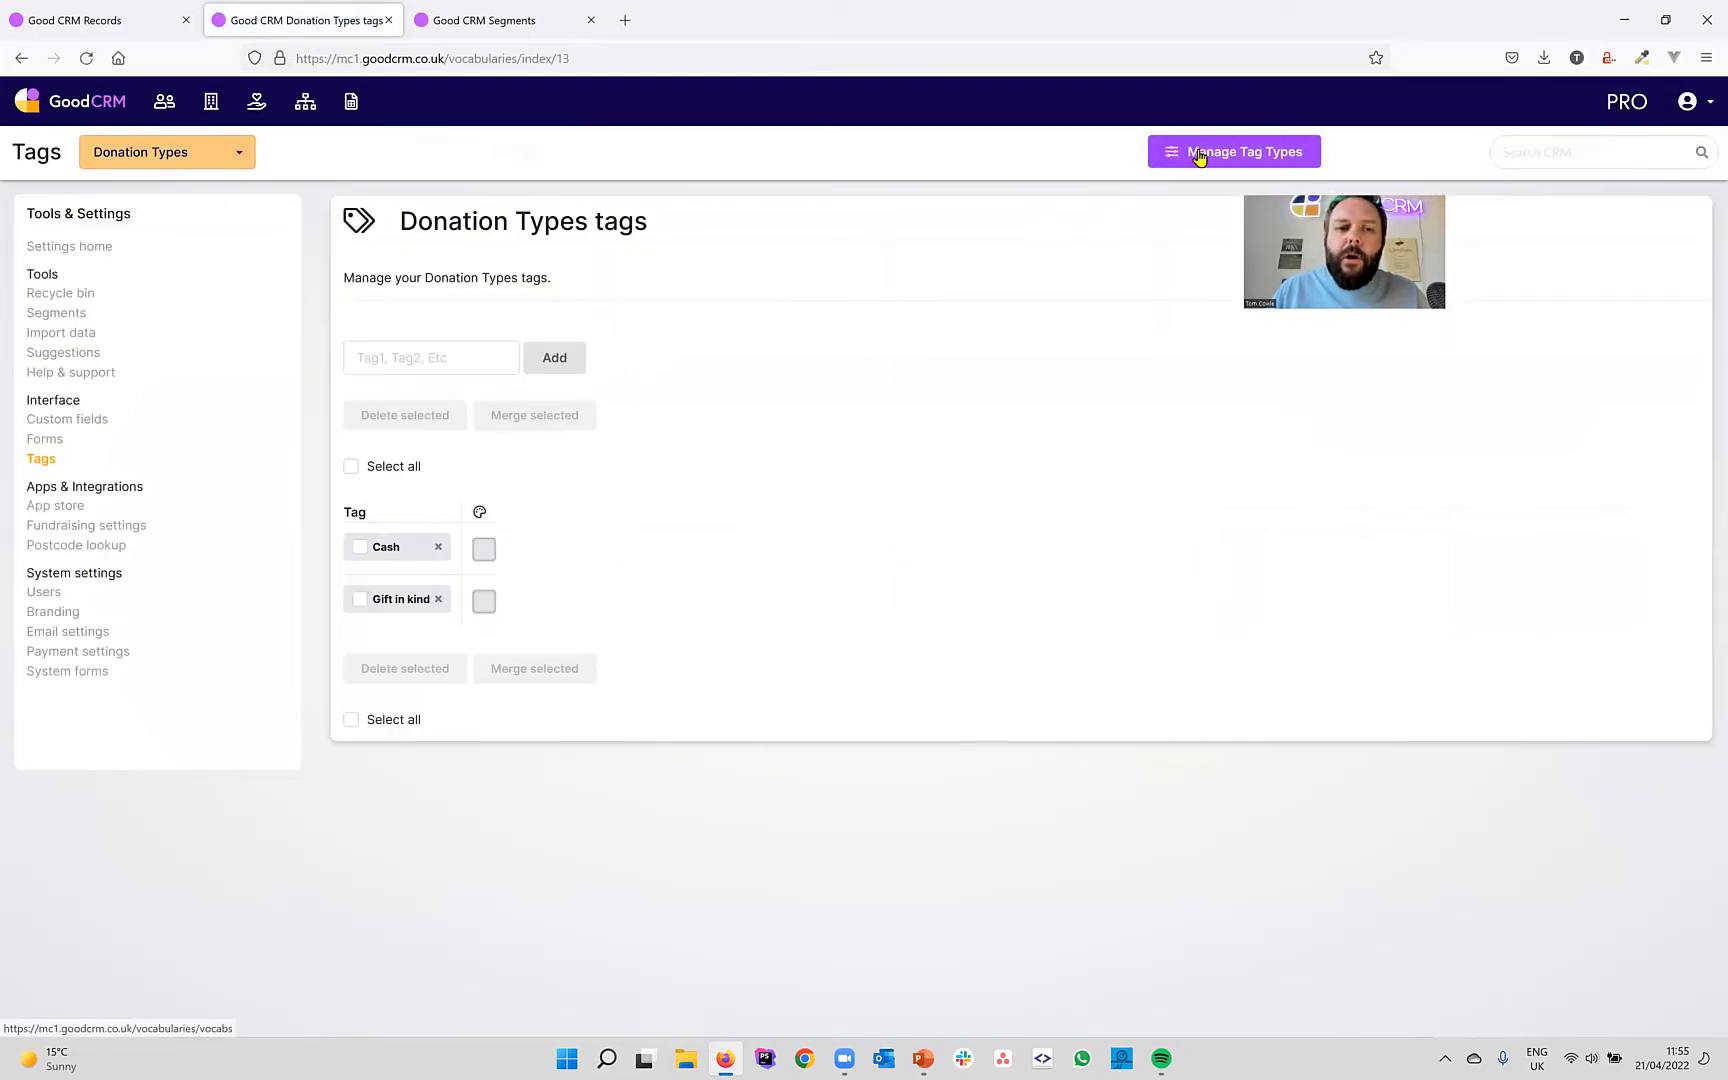
Create a second tag type named Donation Statuses.
left_click(1198, 157)
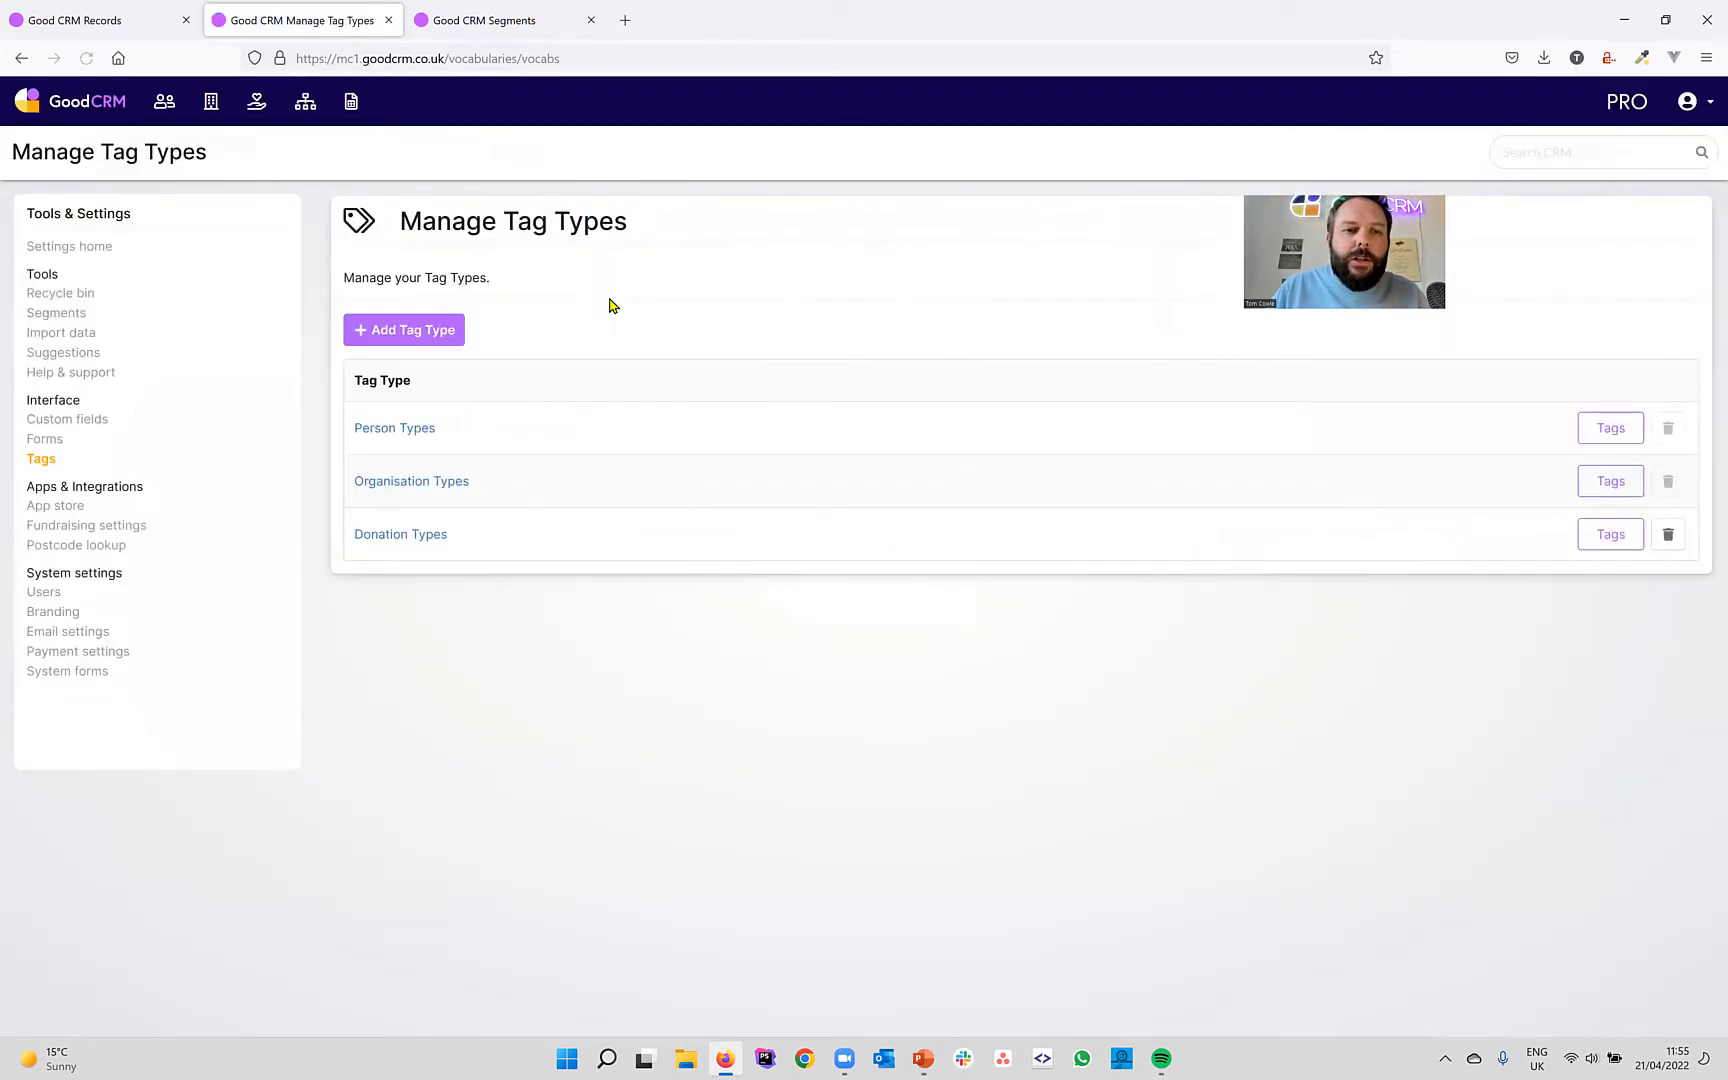
left_click(442, 341)
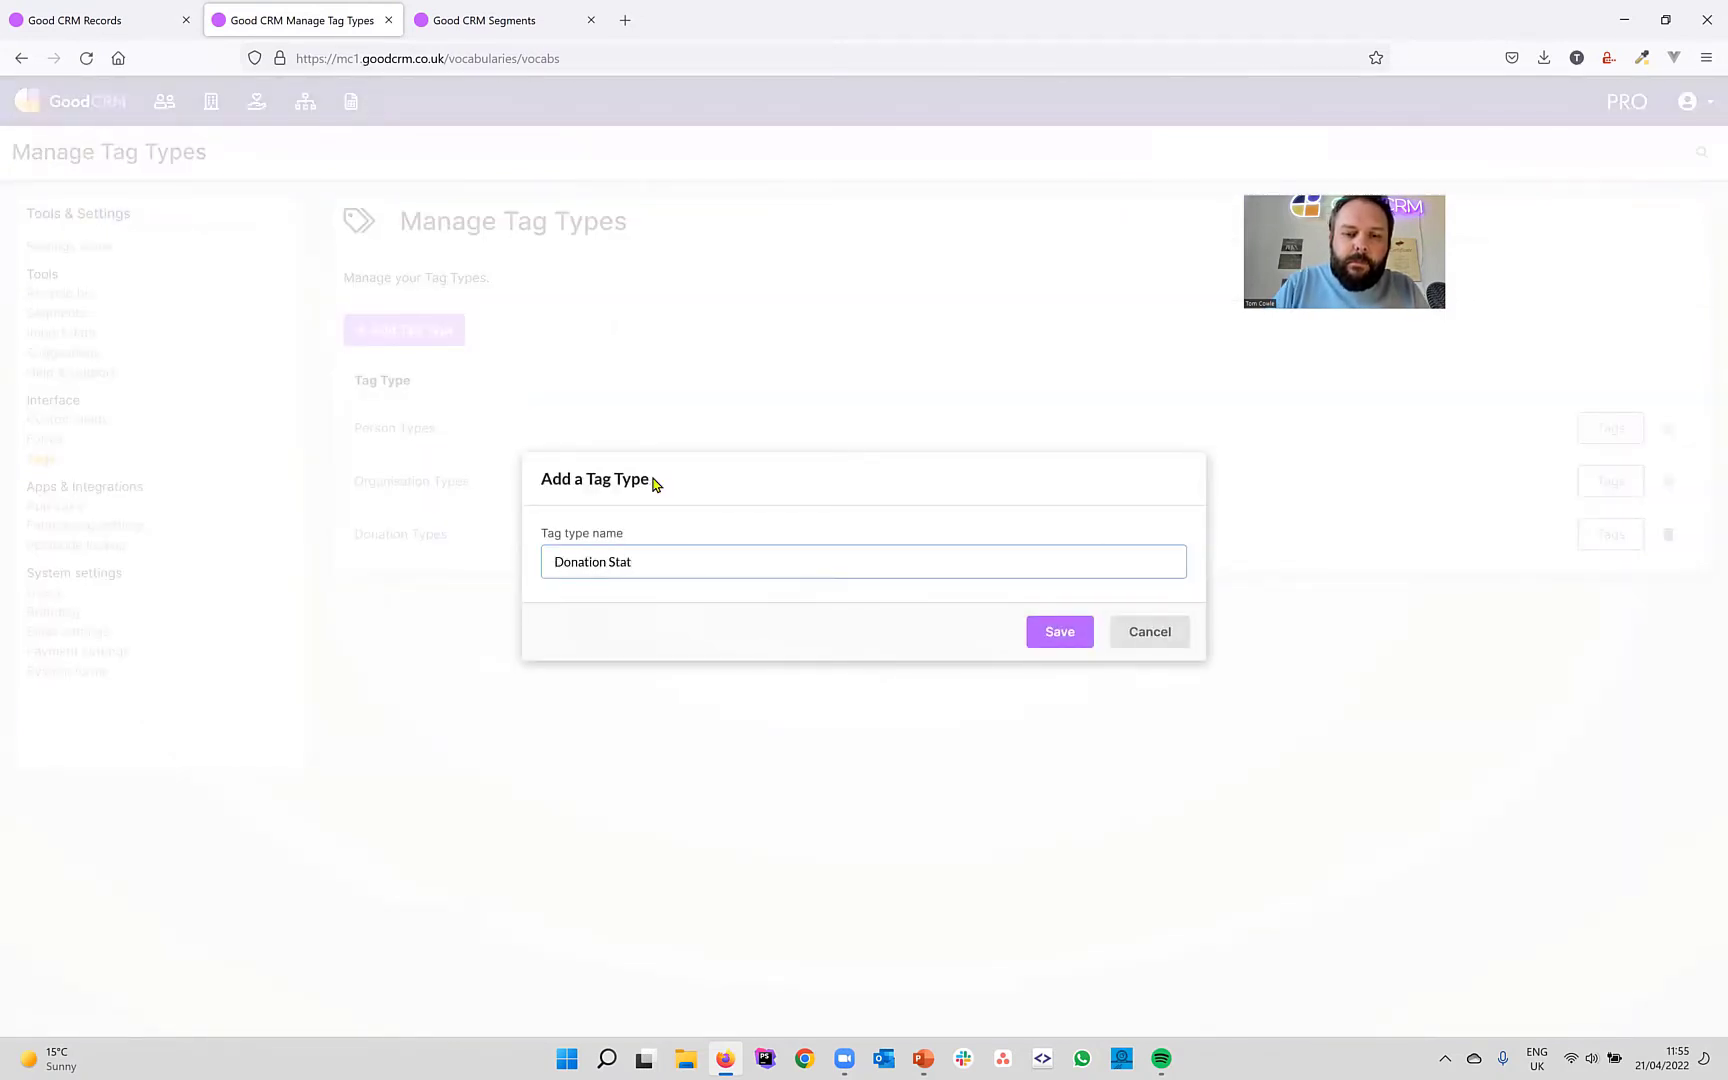
left_click(1060, 632)
Add the tags Pledged and Received to Donation Statuses, replacing a mistaken Pledge tag.
left_click(454, 355)
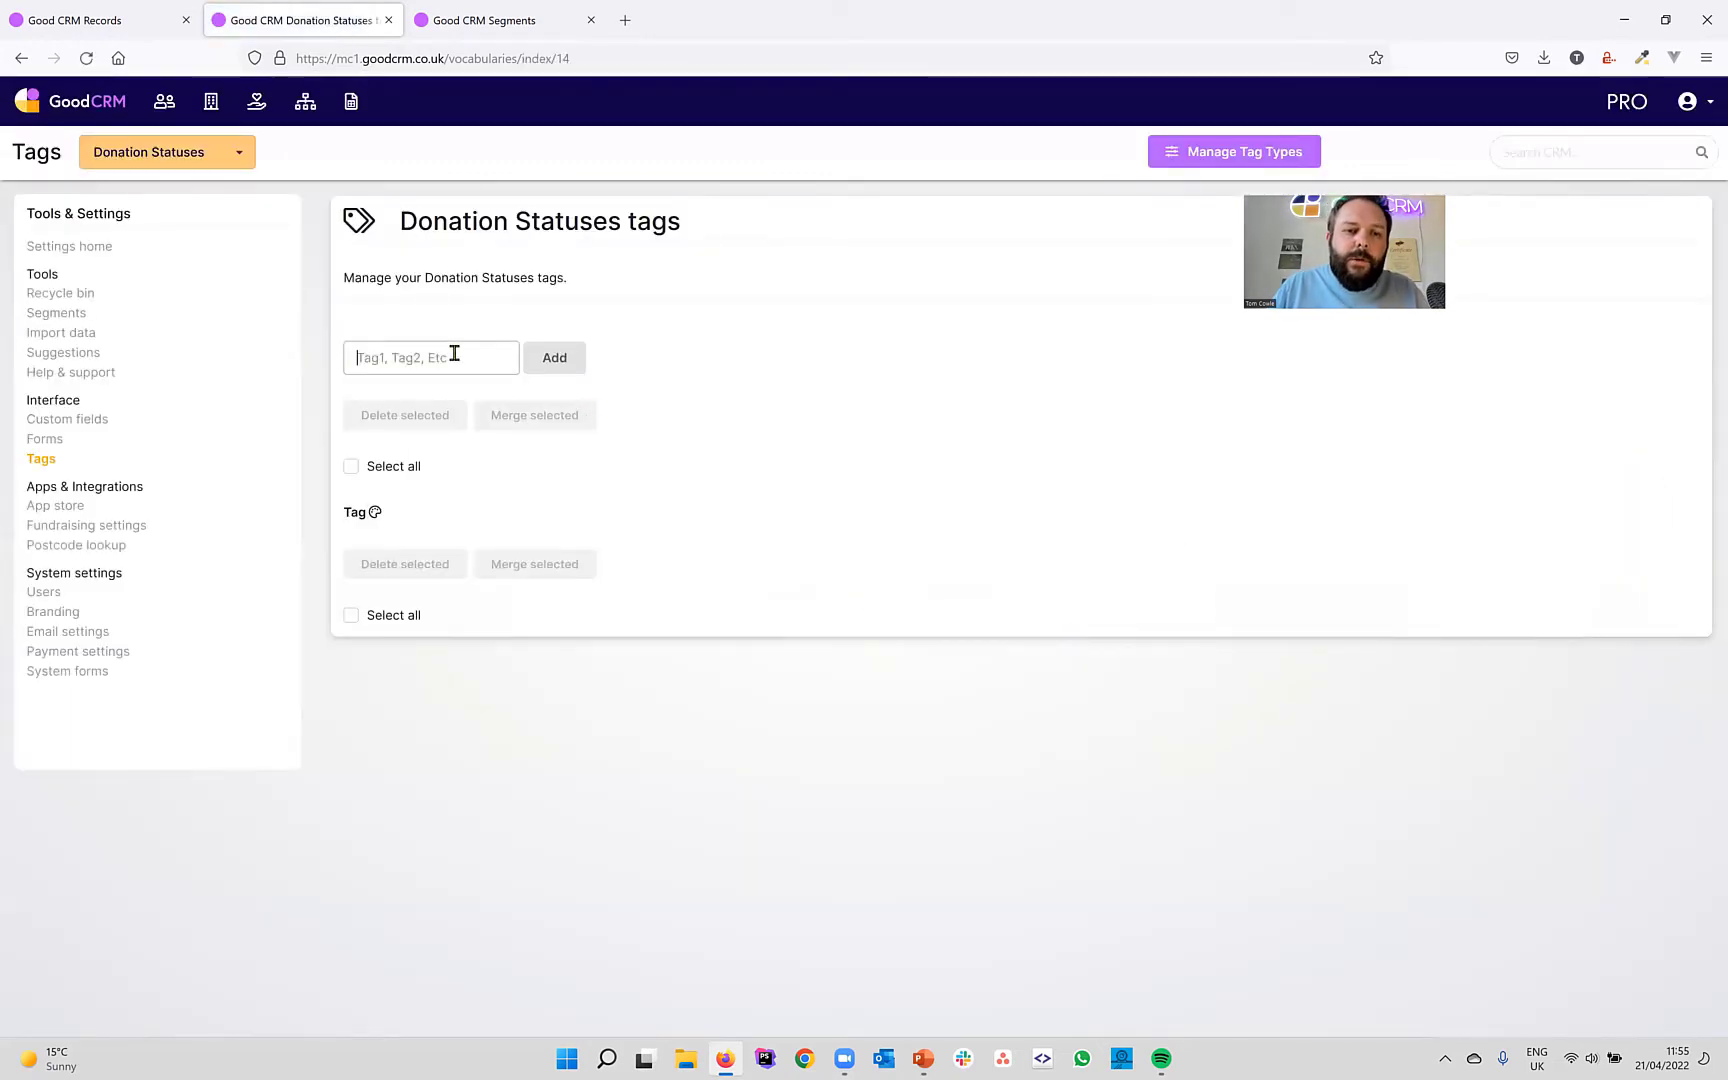
type("Pledge")
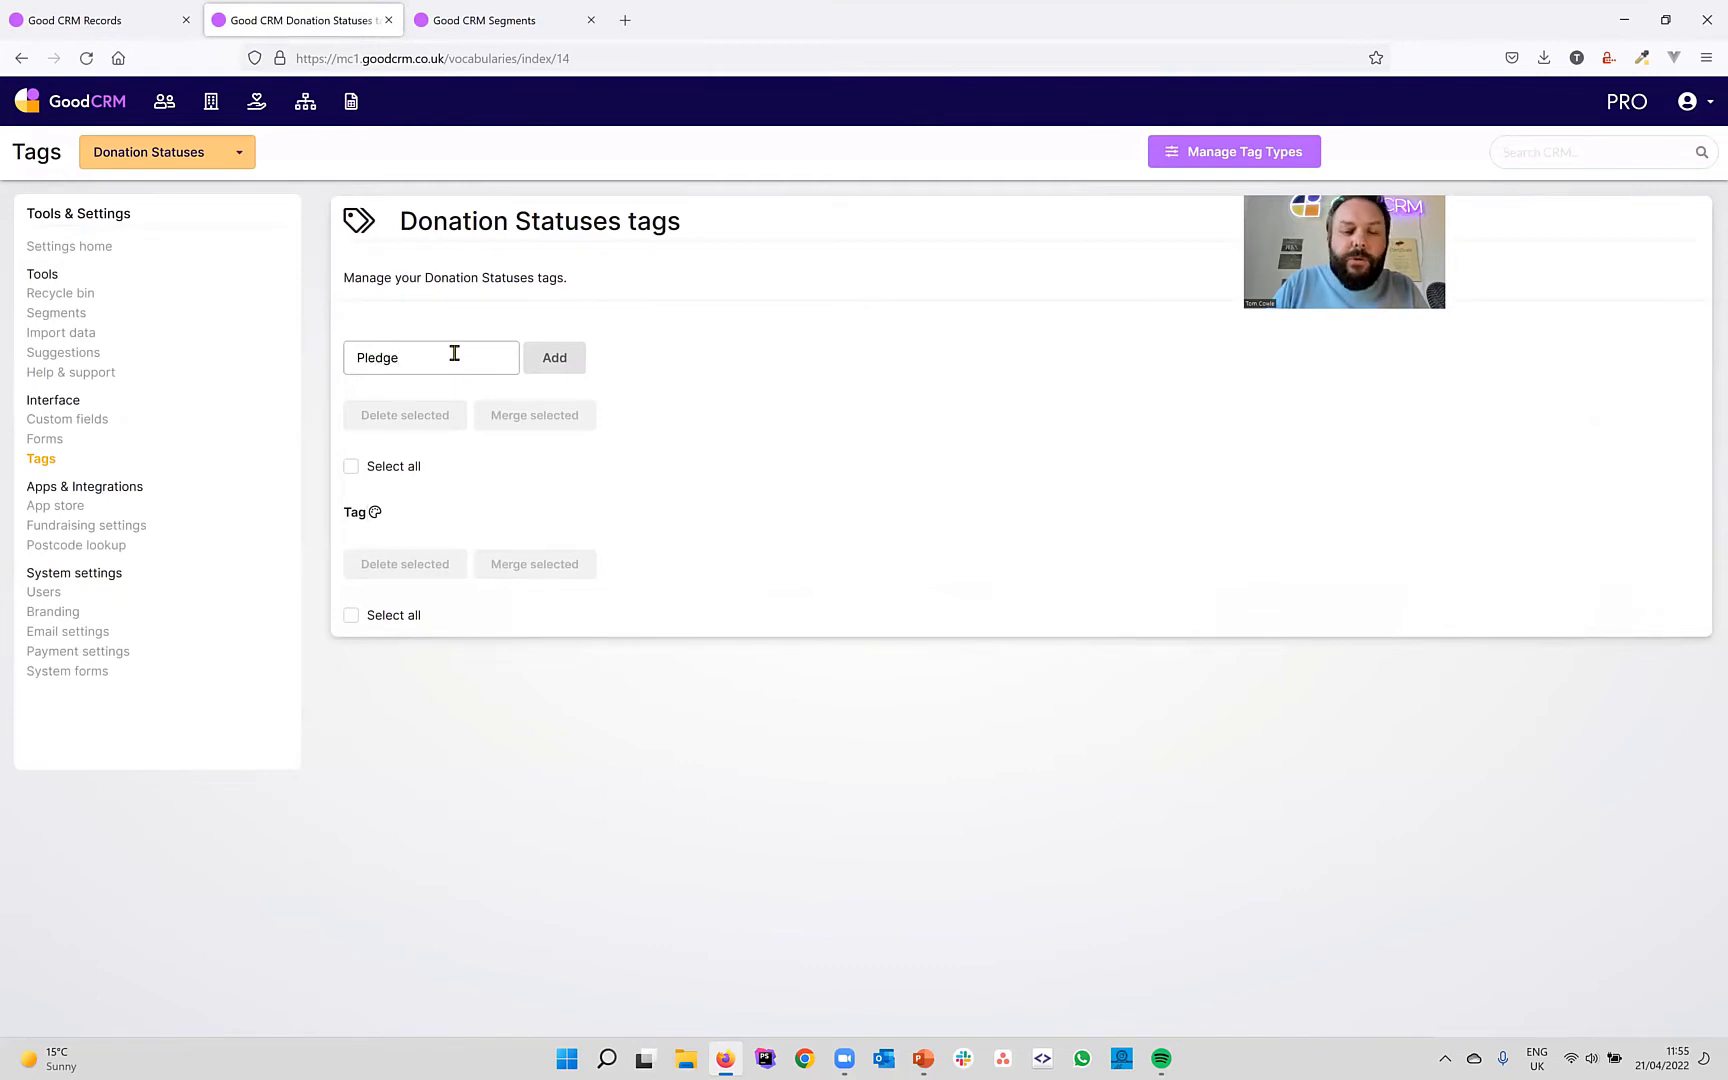
key("Return")
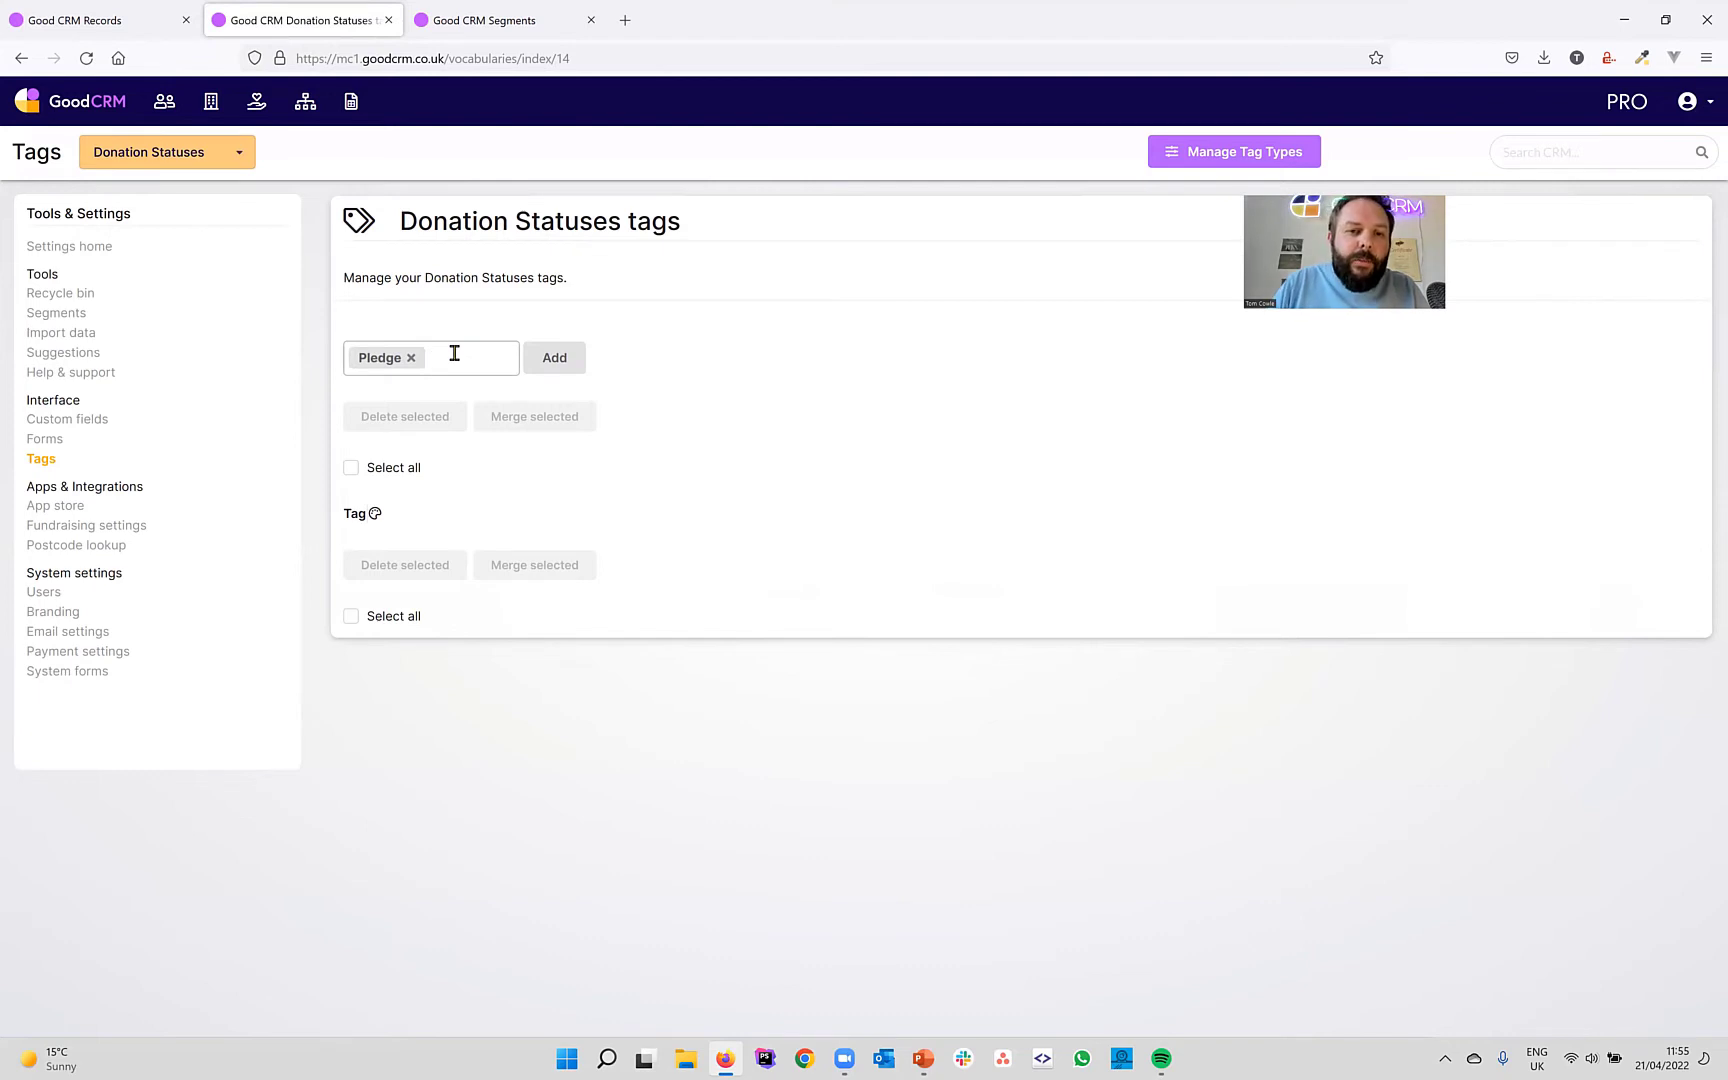
key("BackSpace")
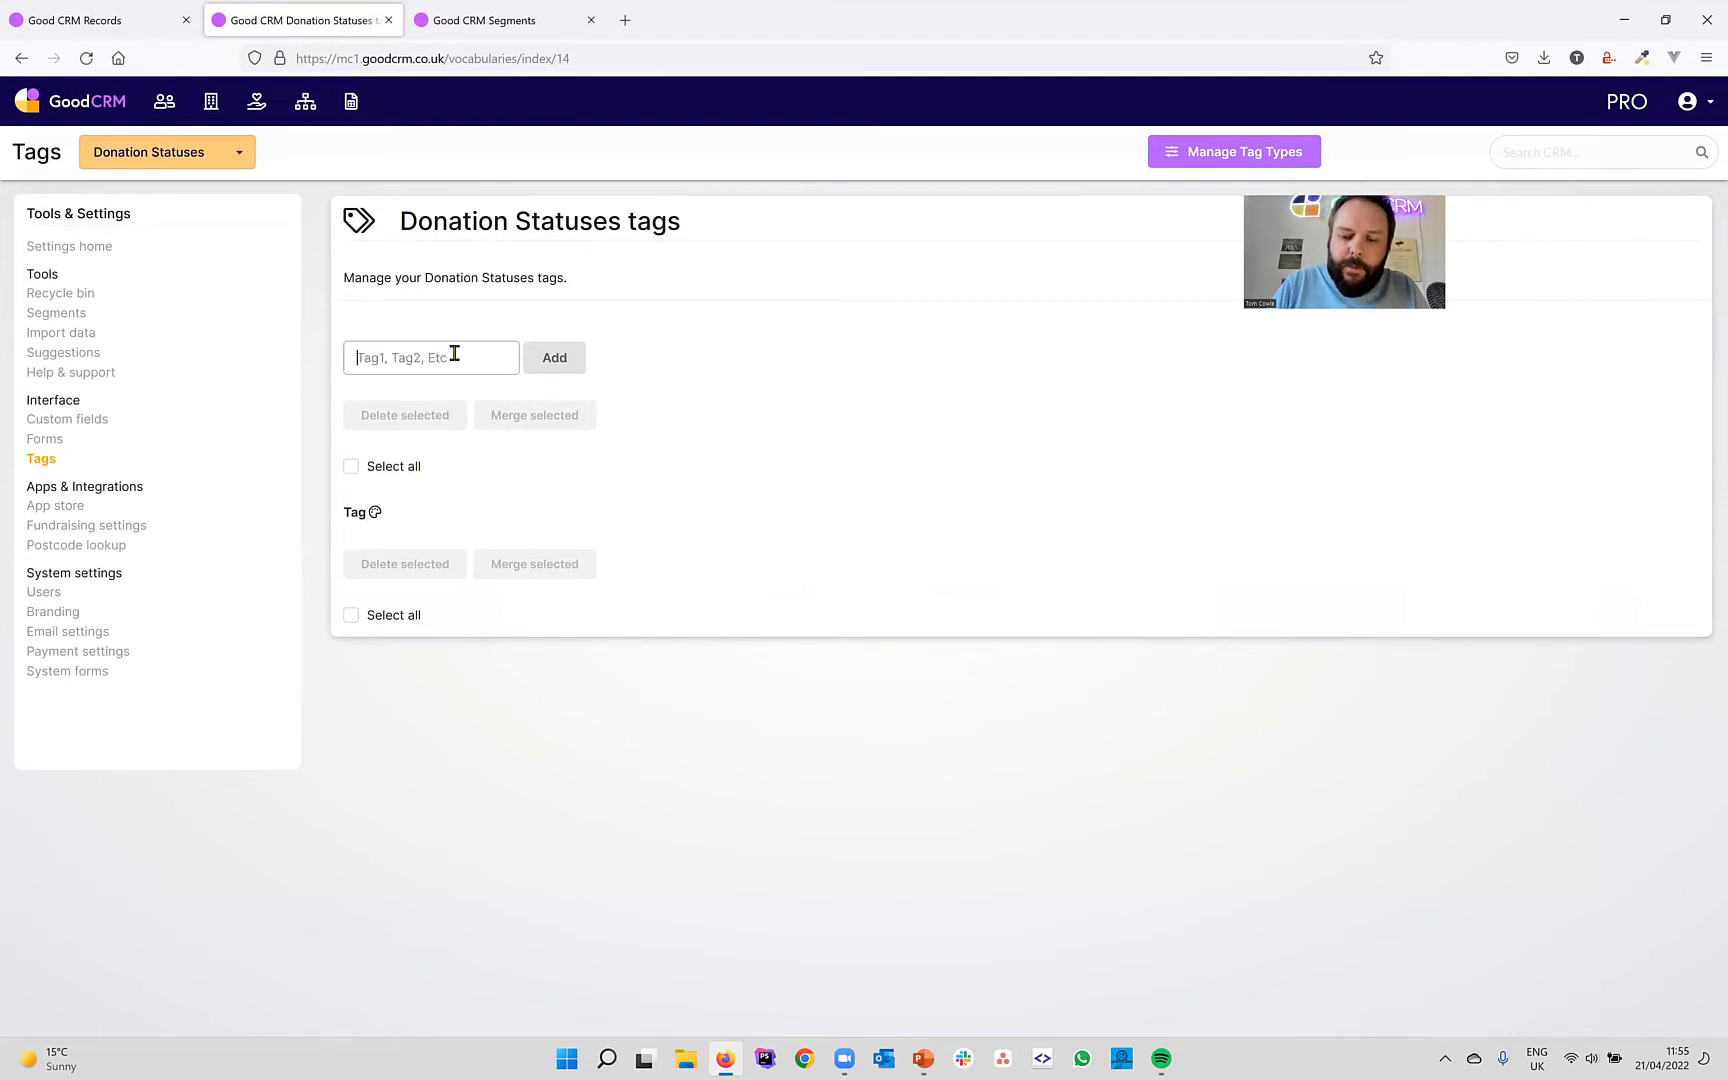
type("Pledged")
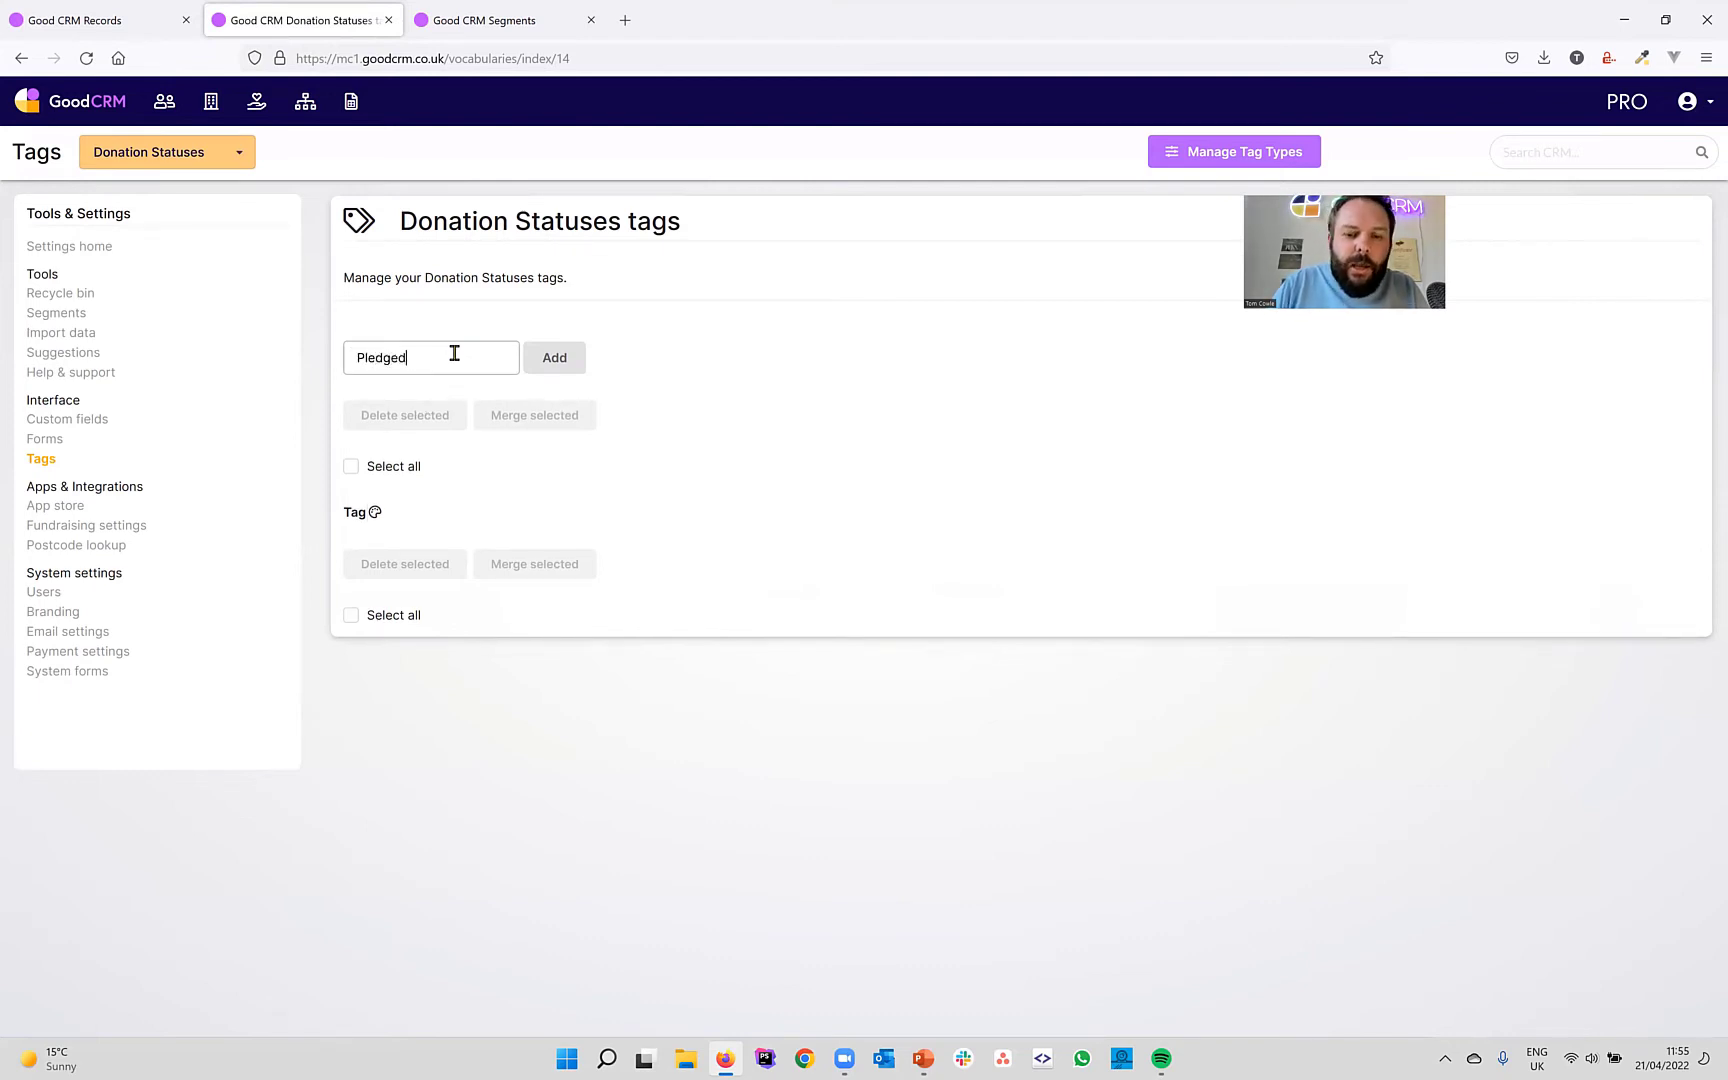
key("Return")
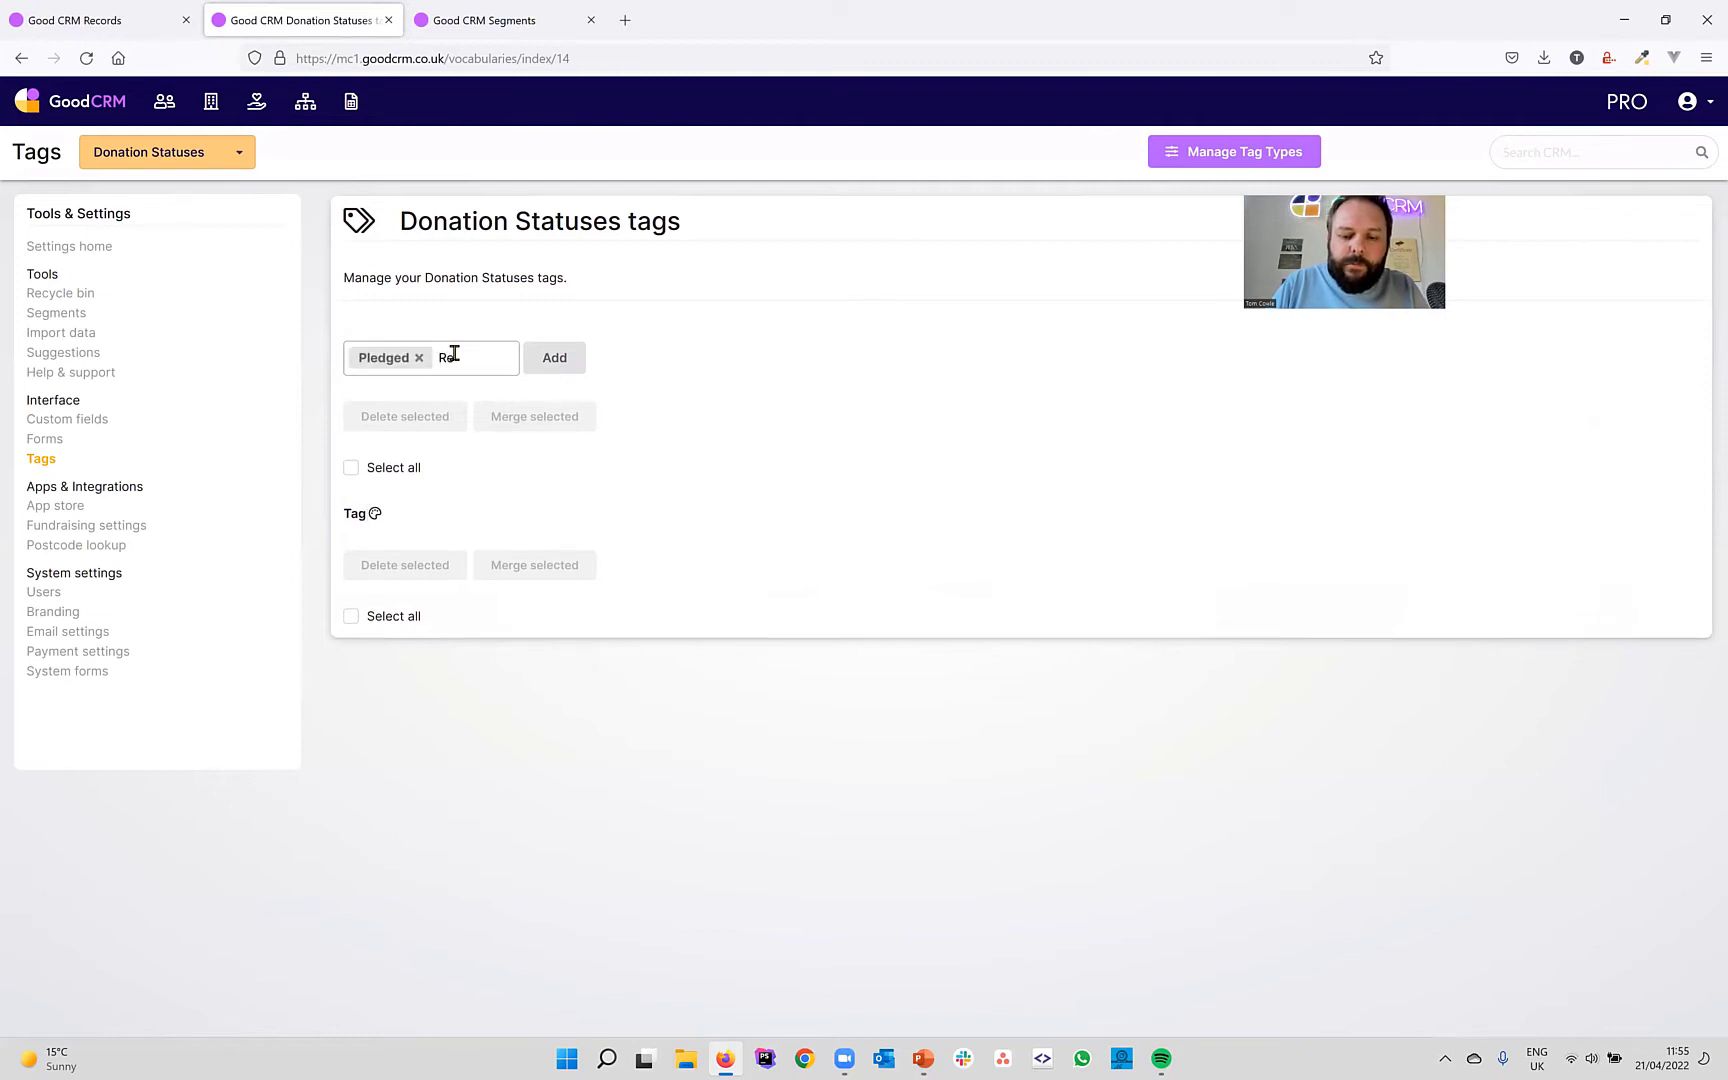
type("Received")
key("Return")
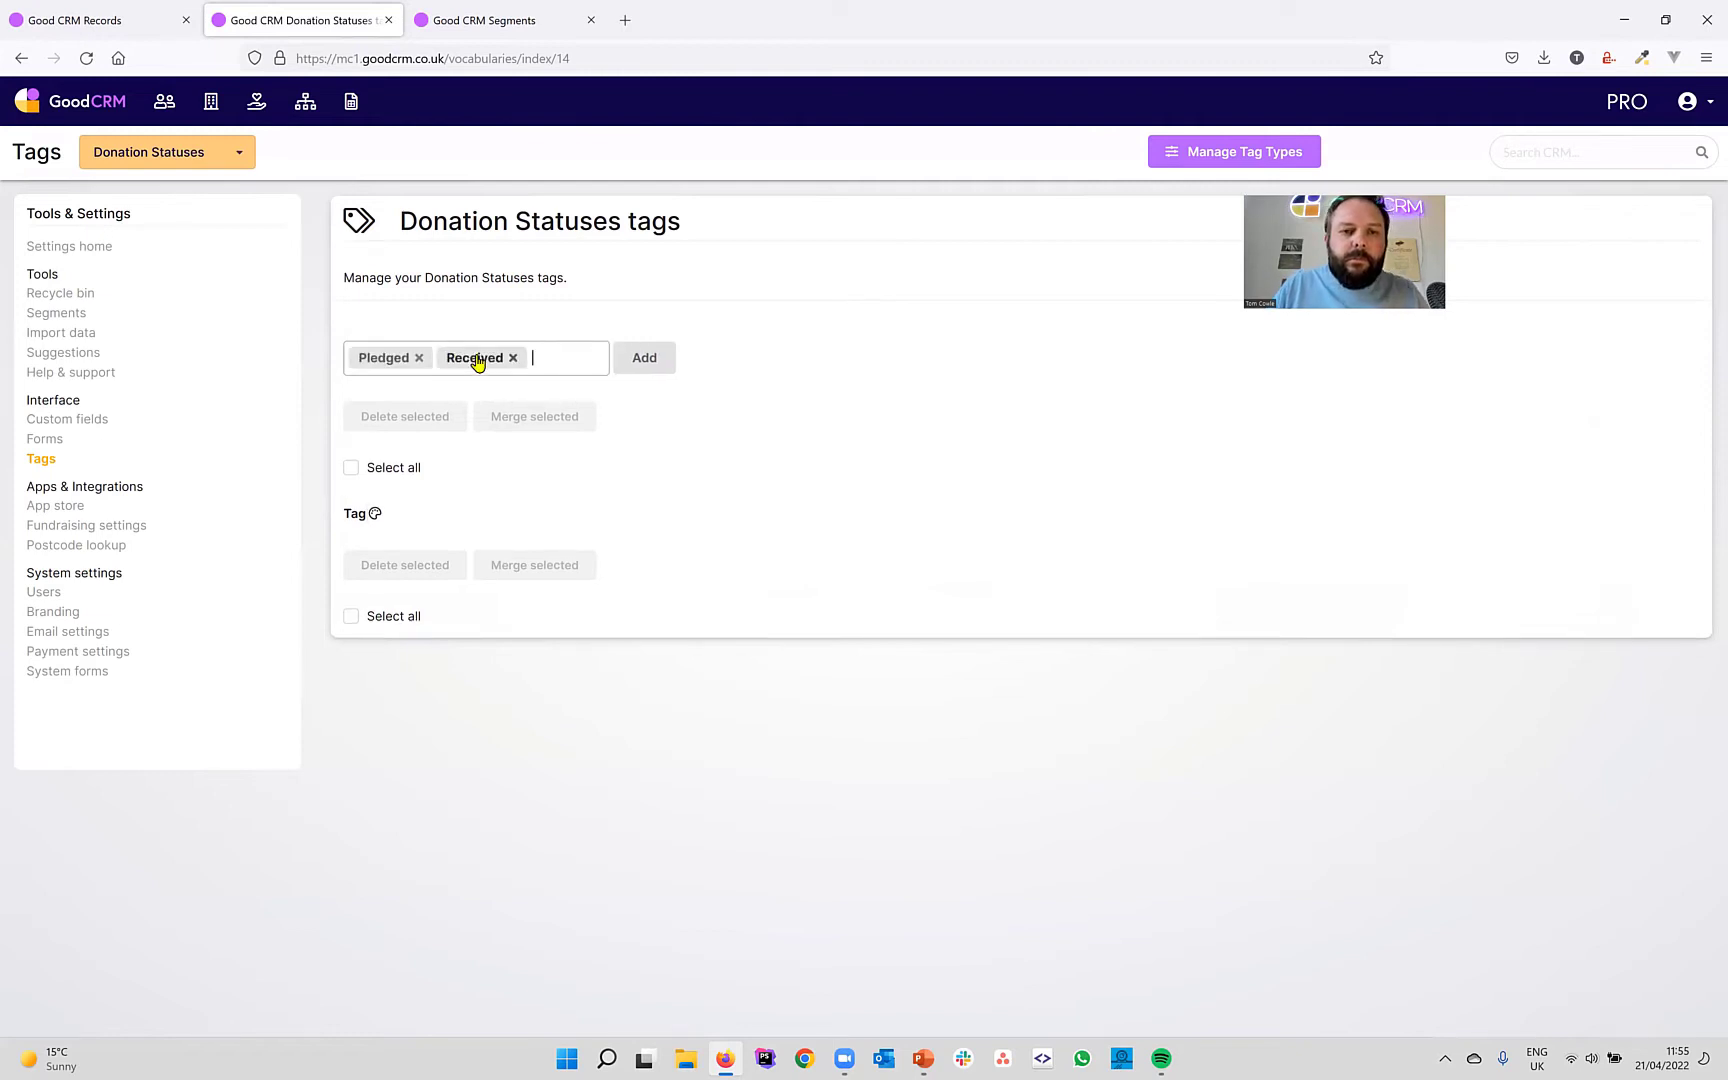
left_click(644, 360)
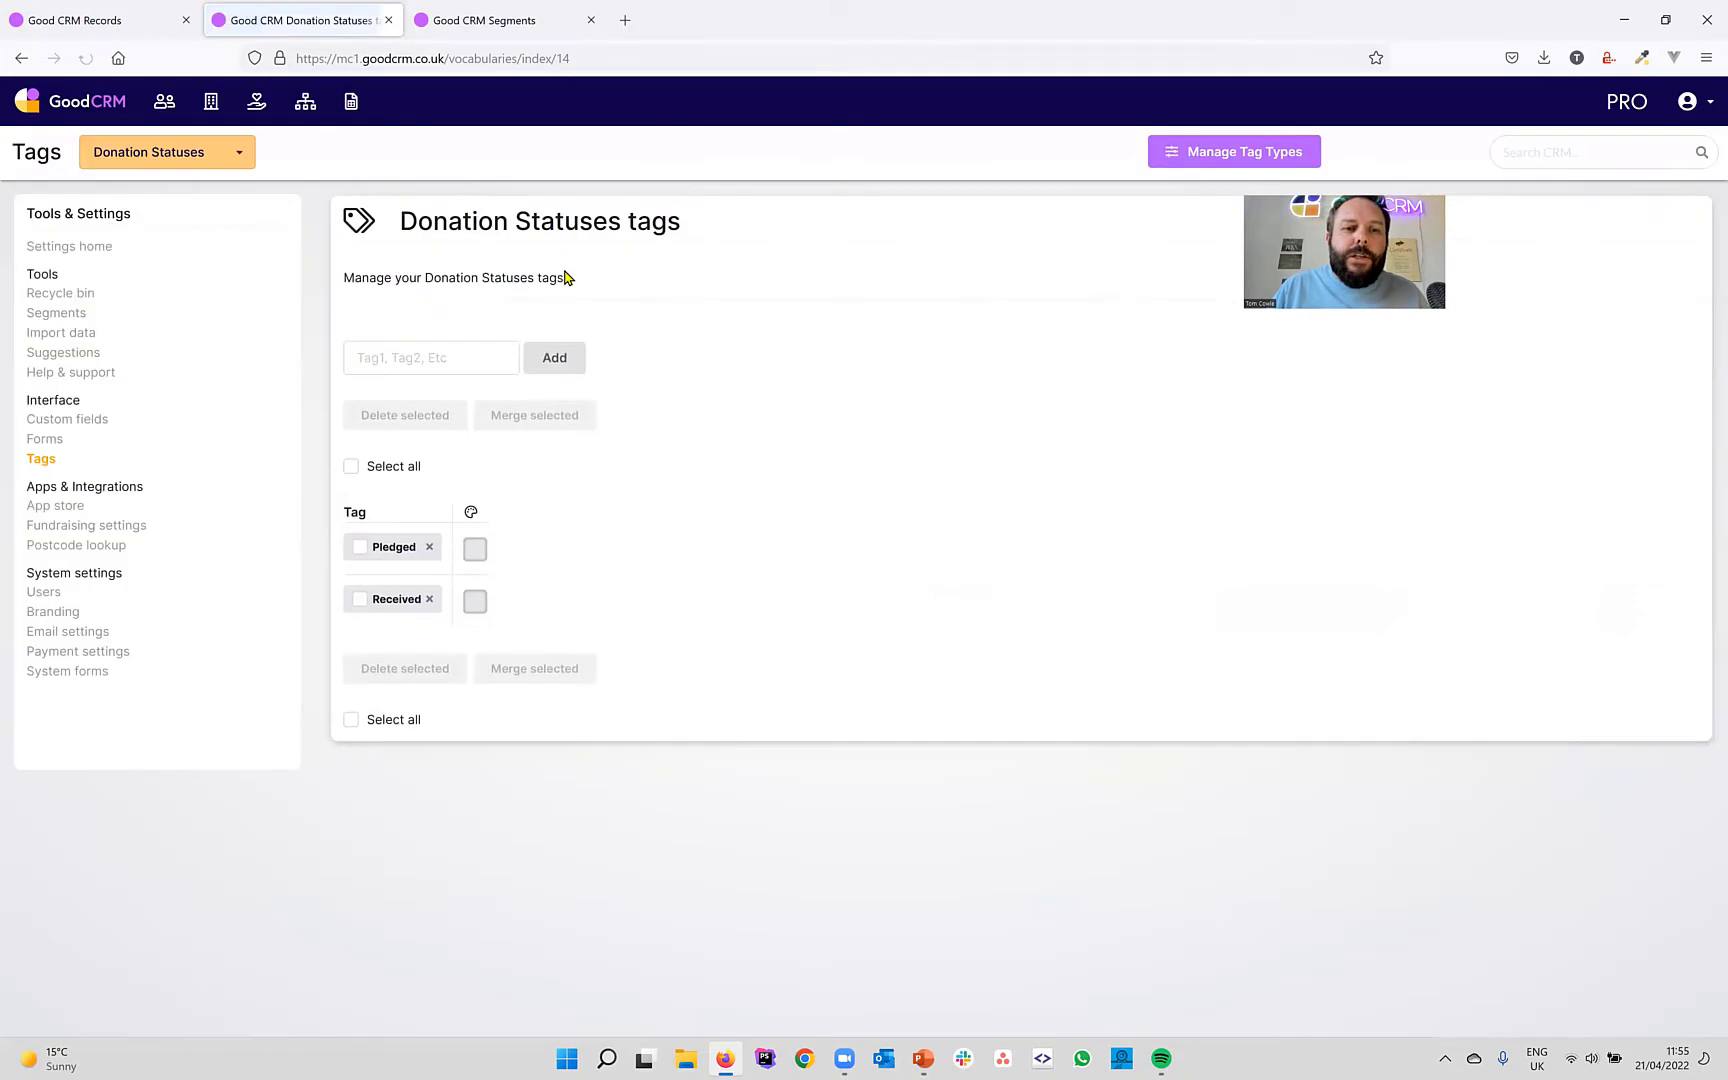
Open the Large Donations form in the form editor.
left_click(351, 101)
left_click(85, 333)
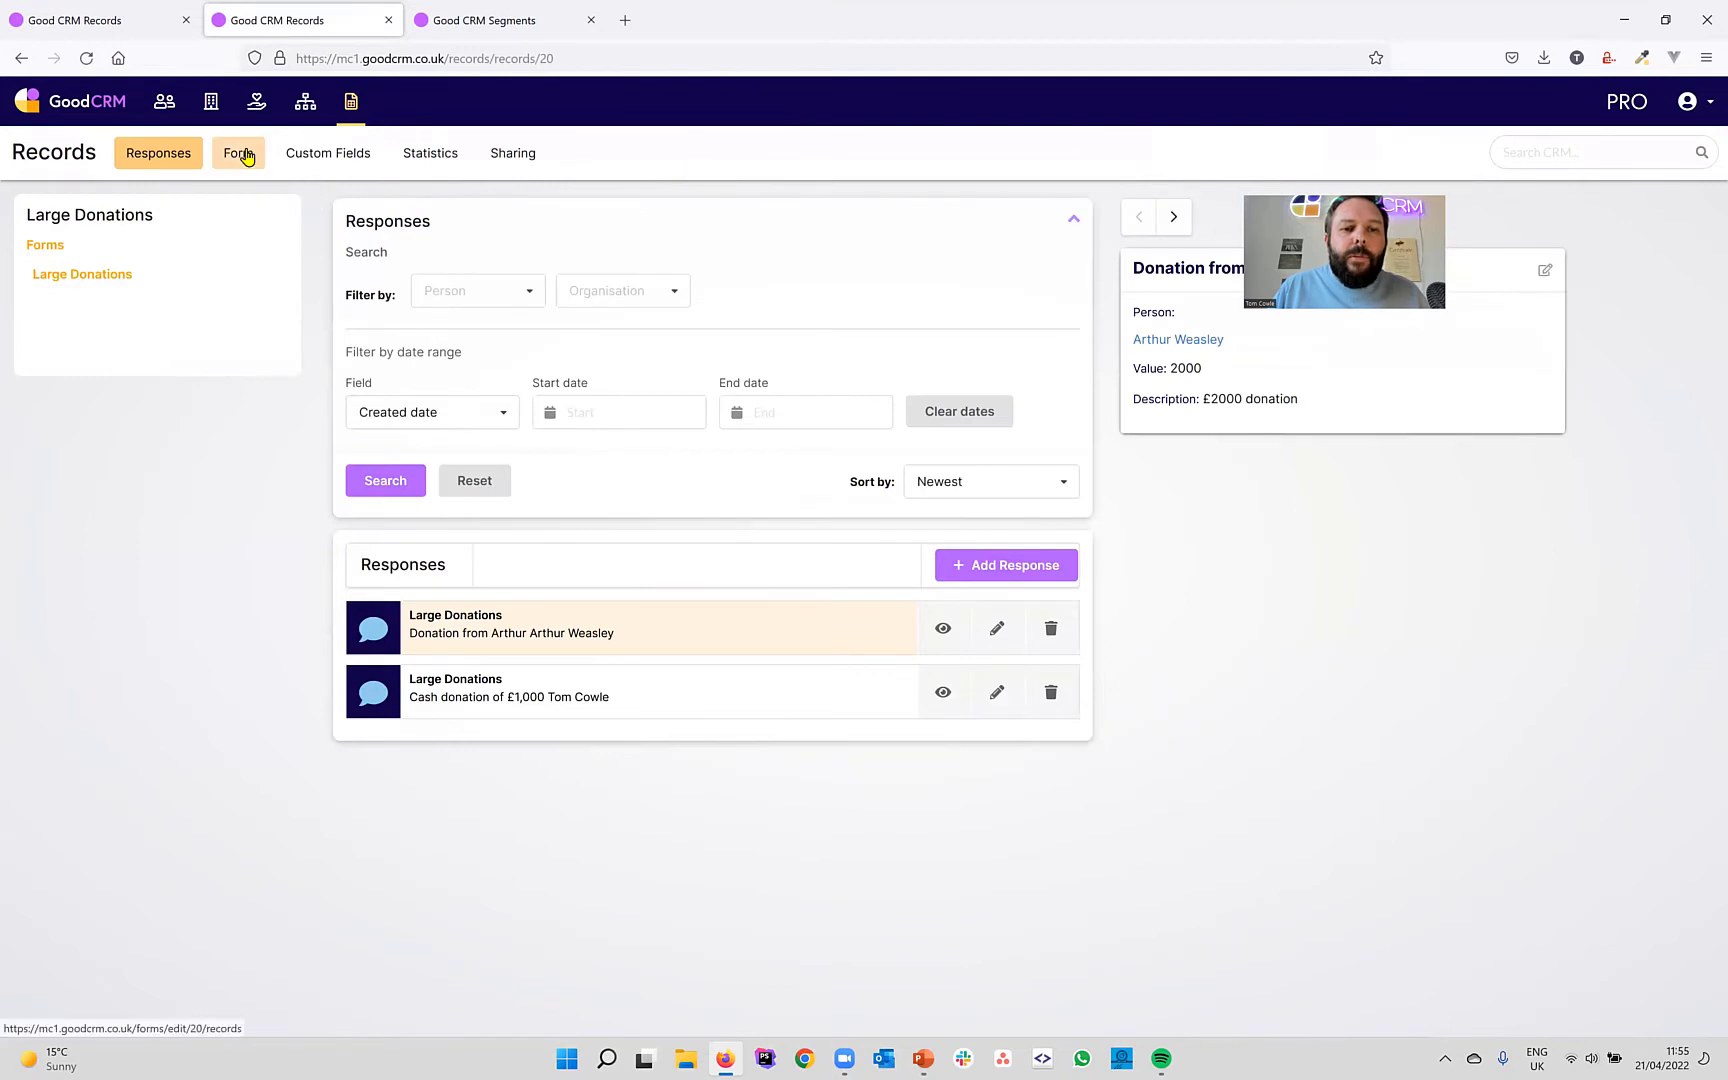
left_click(247, 155)
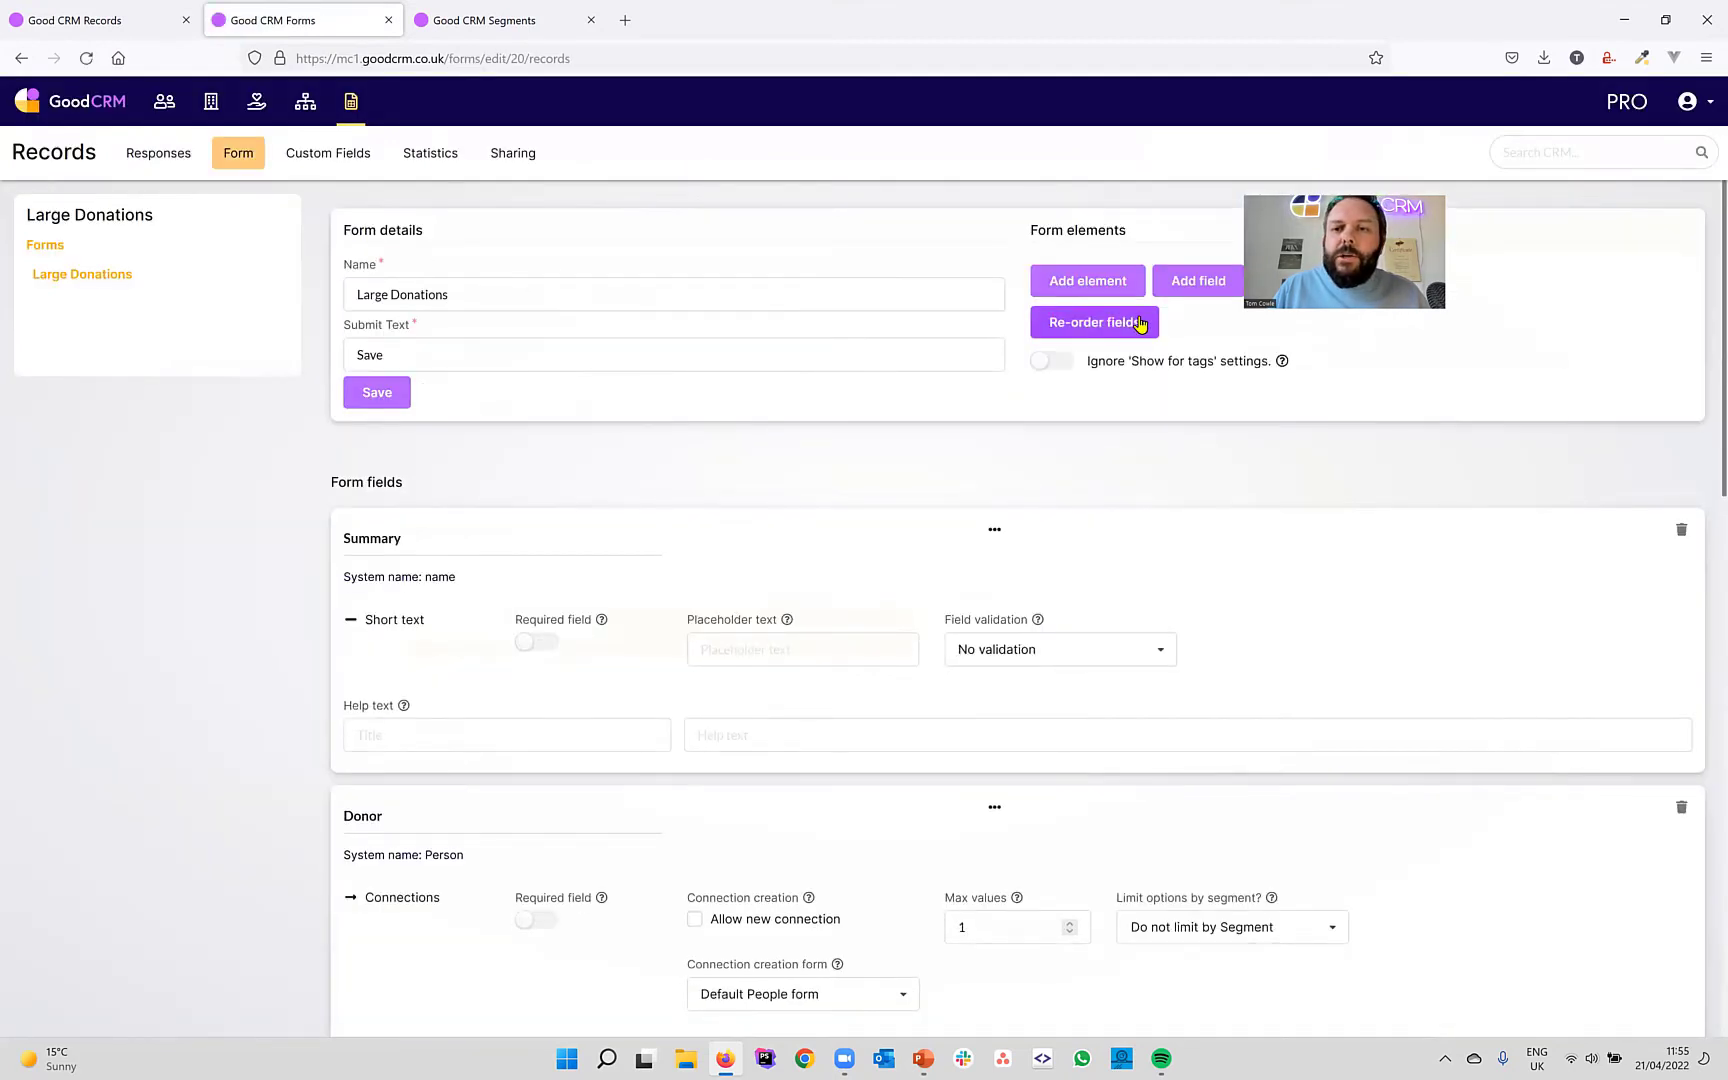
Add a new tags field labelled Donation type that uses the Donation Types tag set.
left_click(1181, 289)
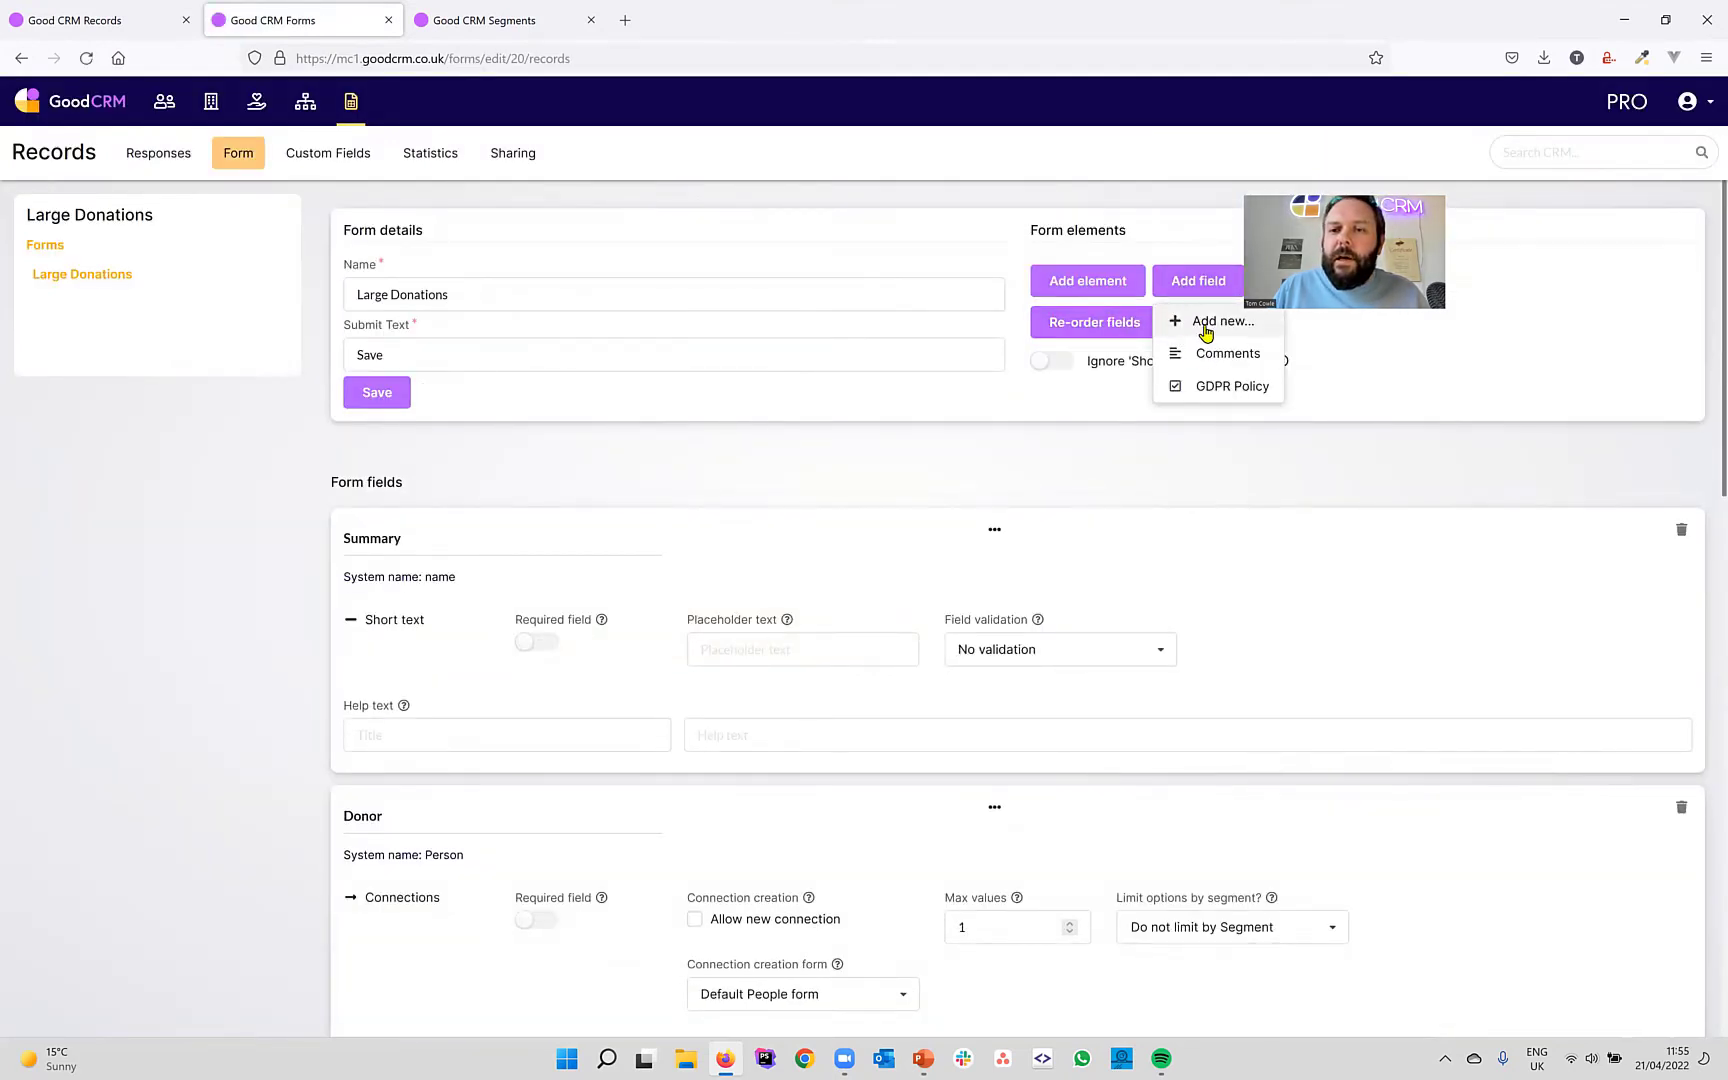
left_click(1207, 323)
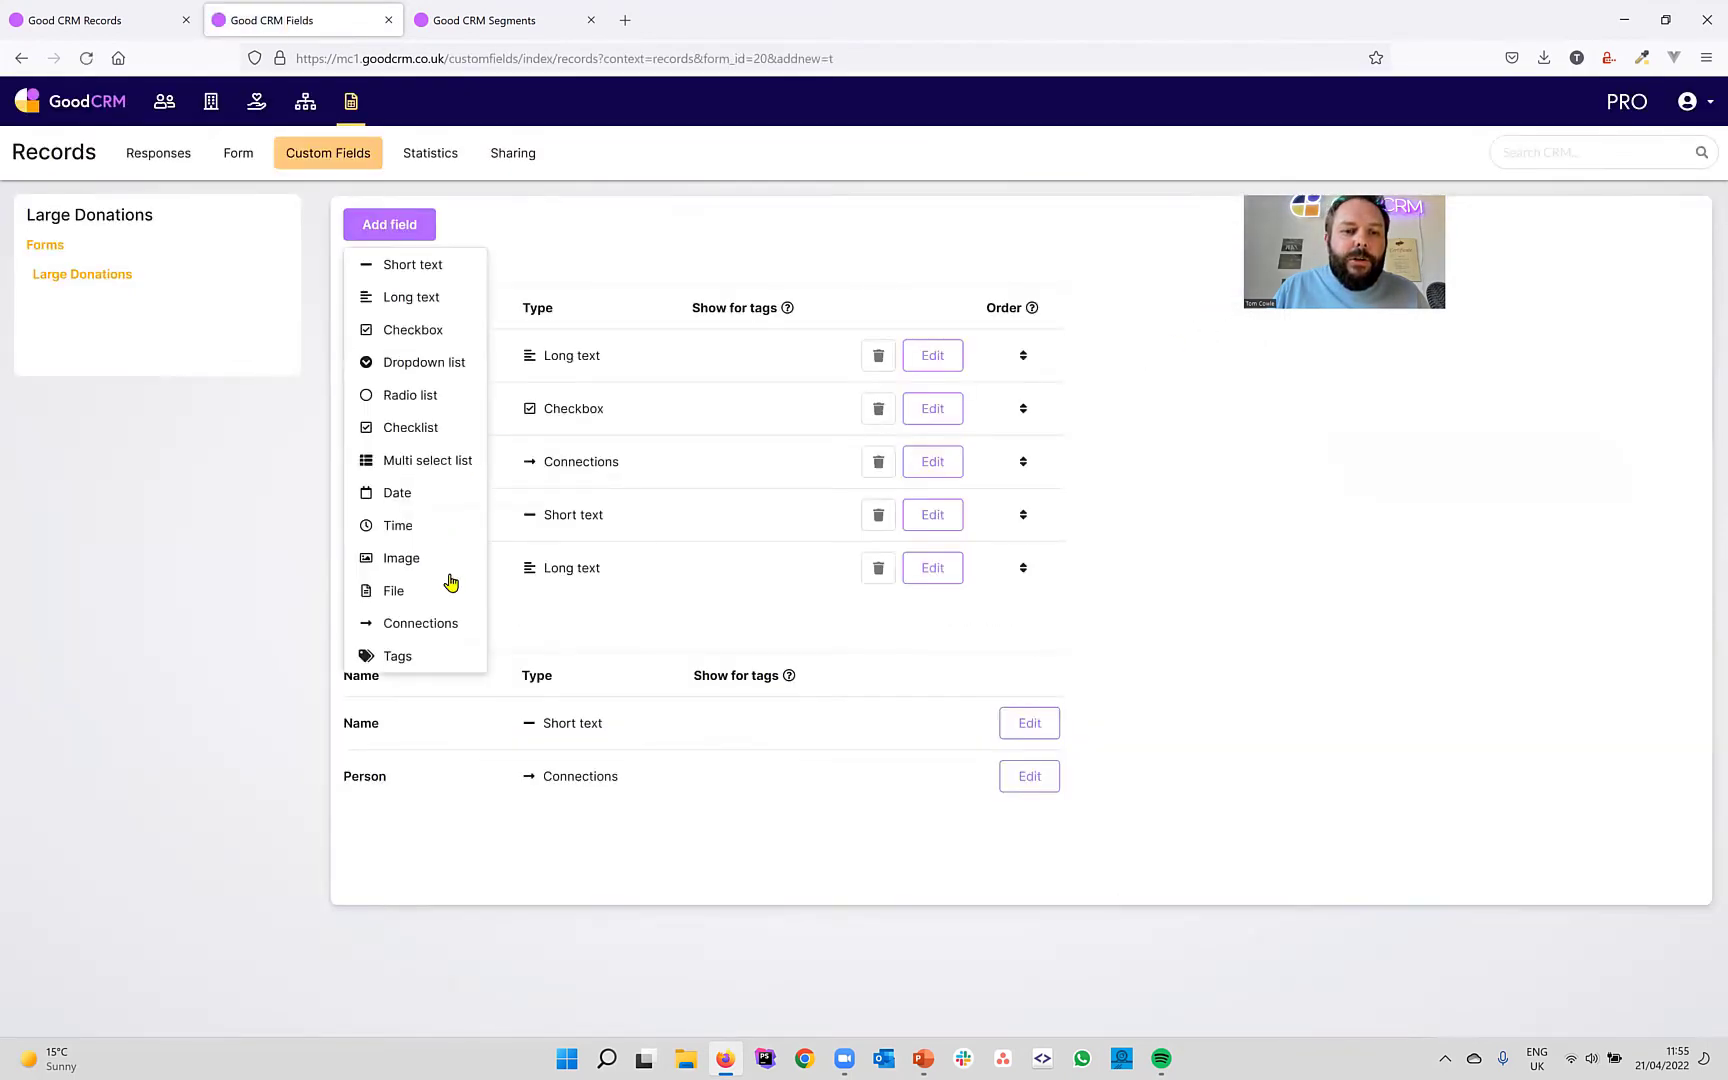
left_click(405, 656)
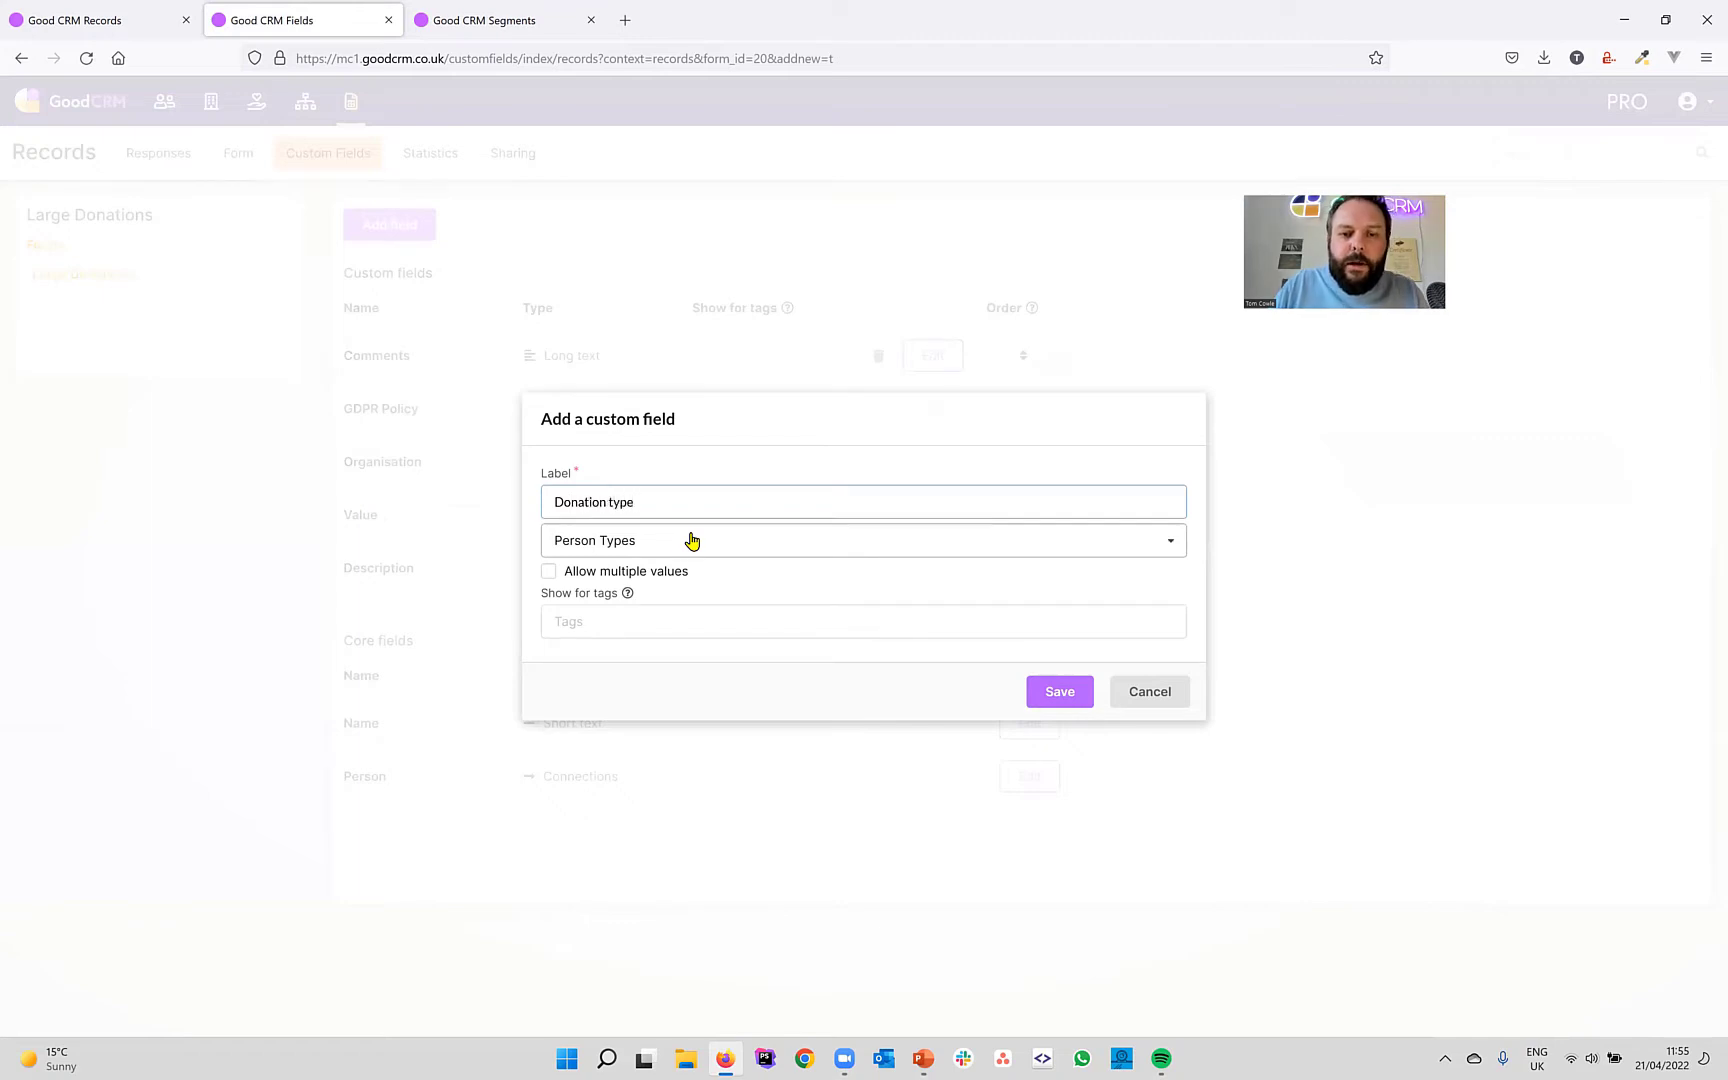
left_click(692, 540)
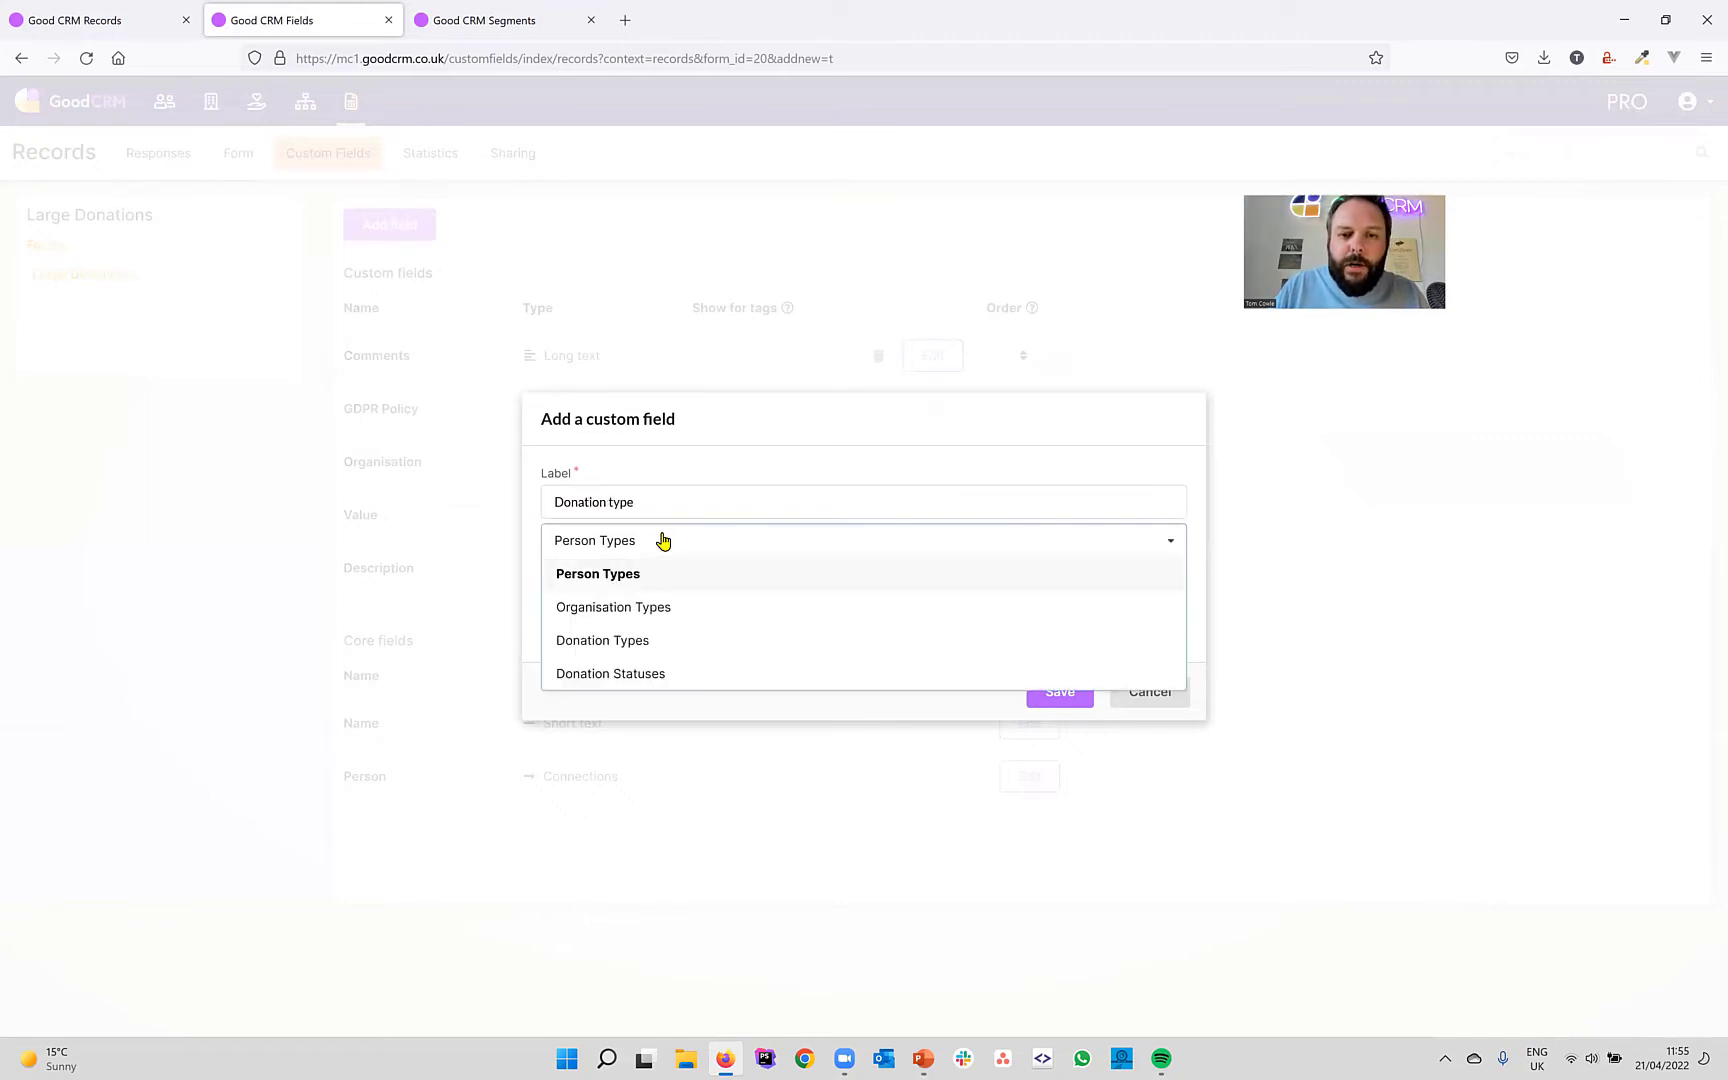
left_click(641, 644)
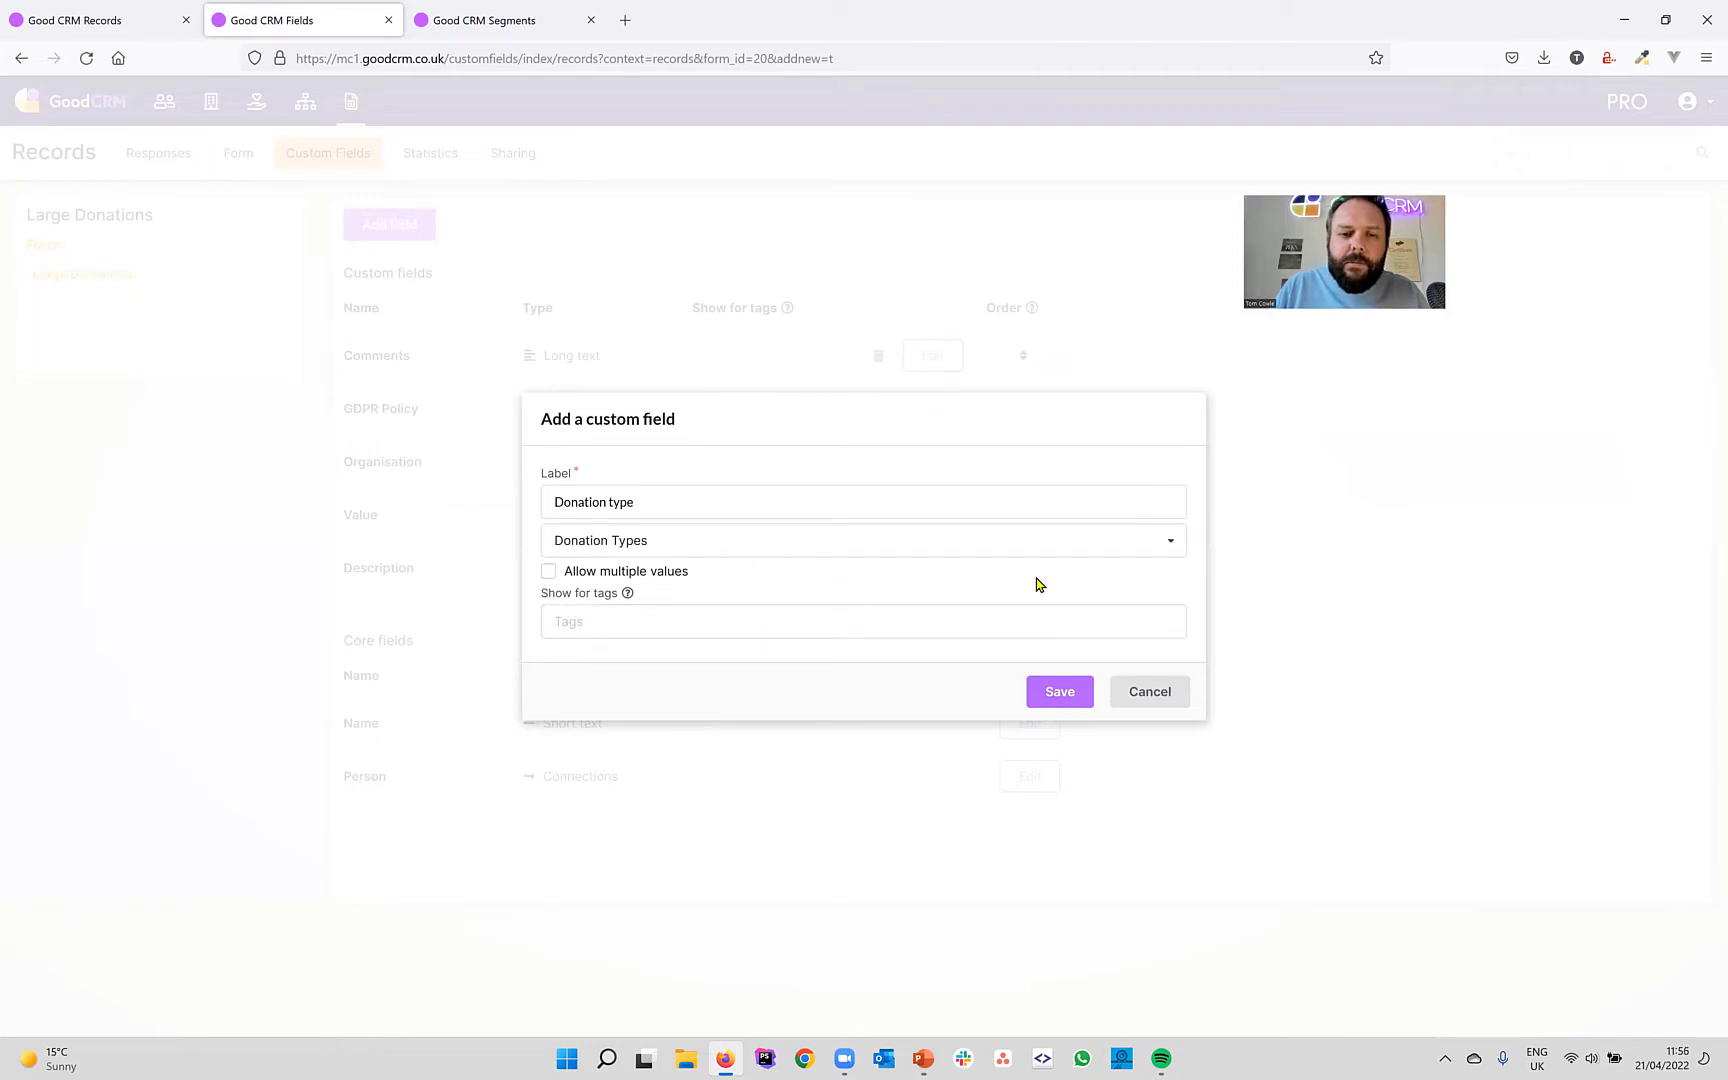
left_click(1059, 692)
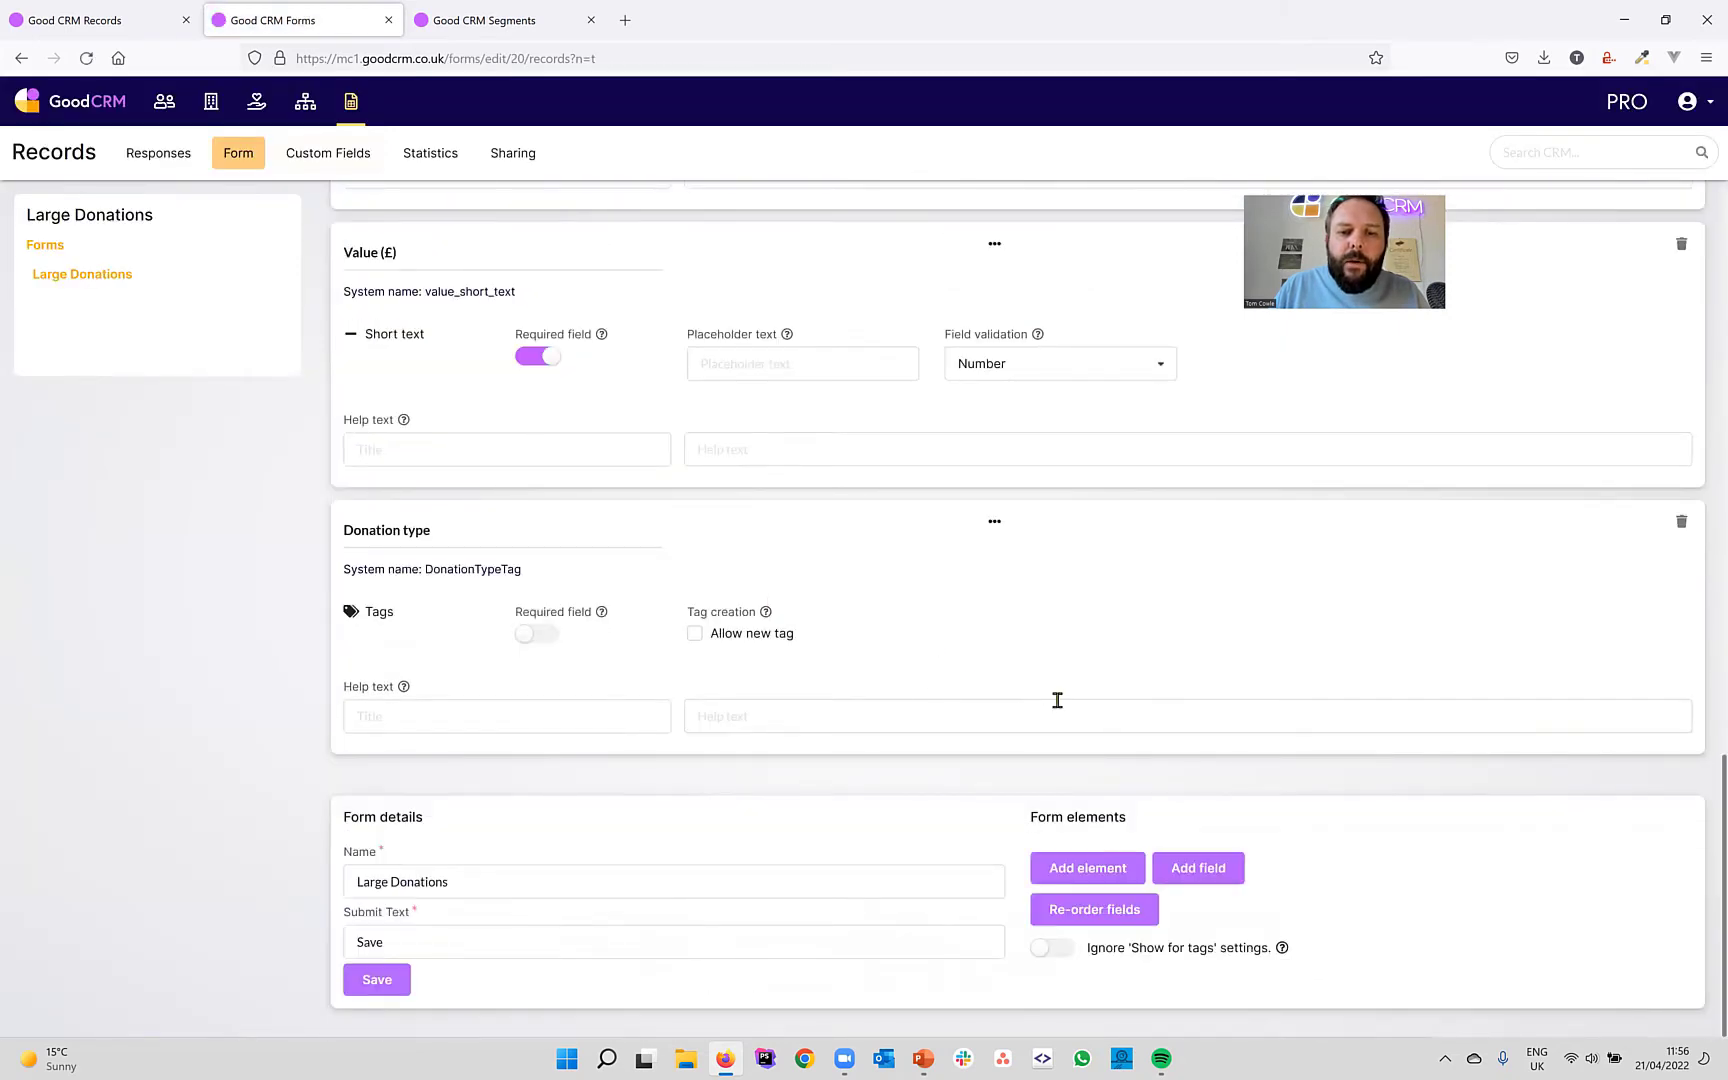
Add a new tags field labelled Donation Status drawing its options from Donation Statuses.
left_click(1186, 866)
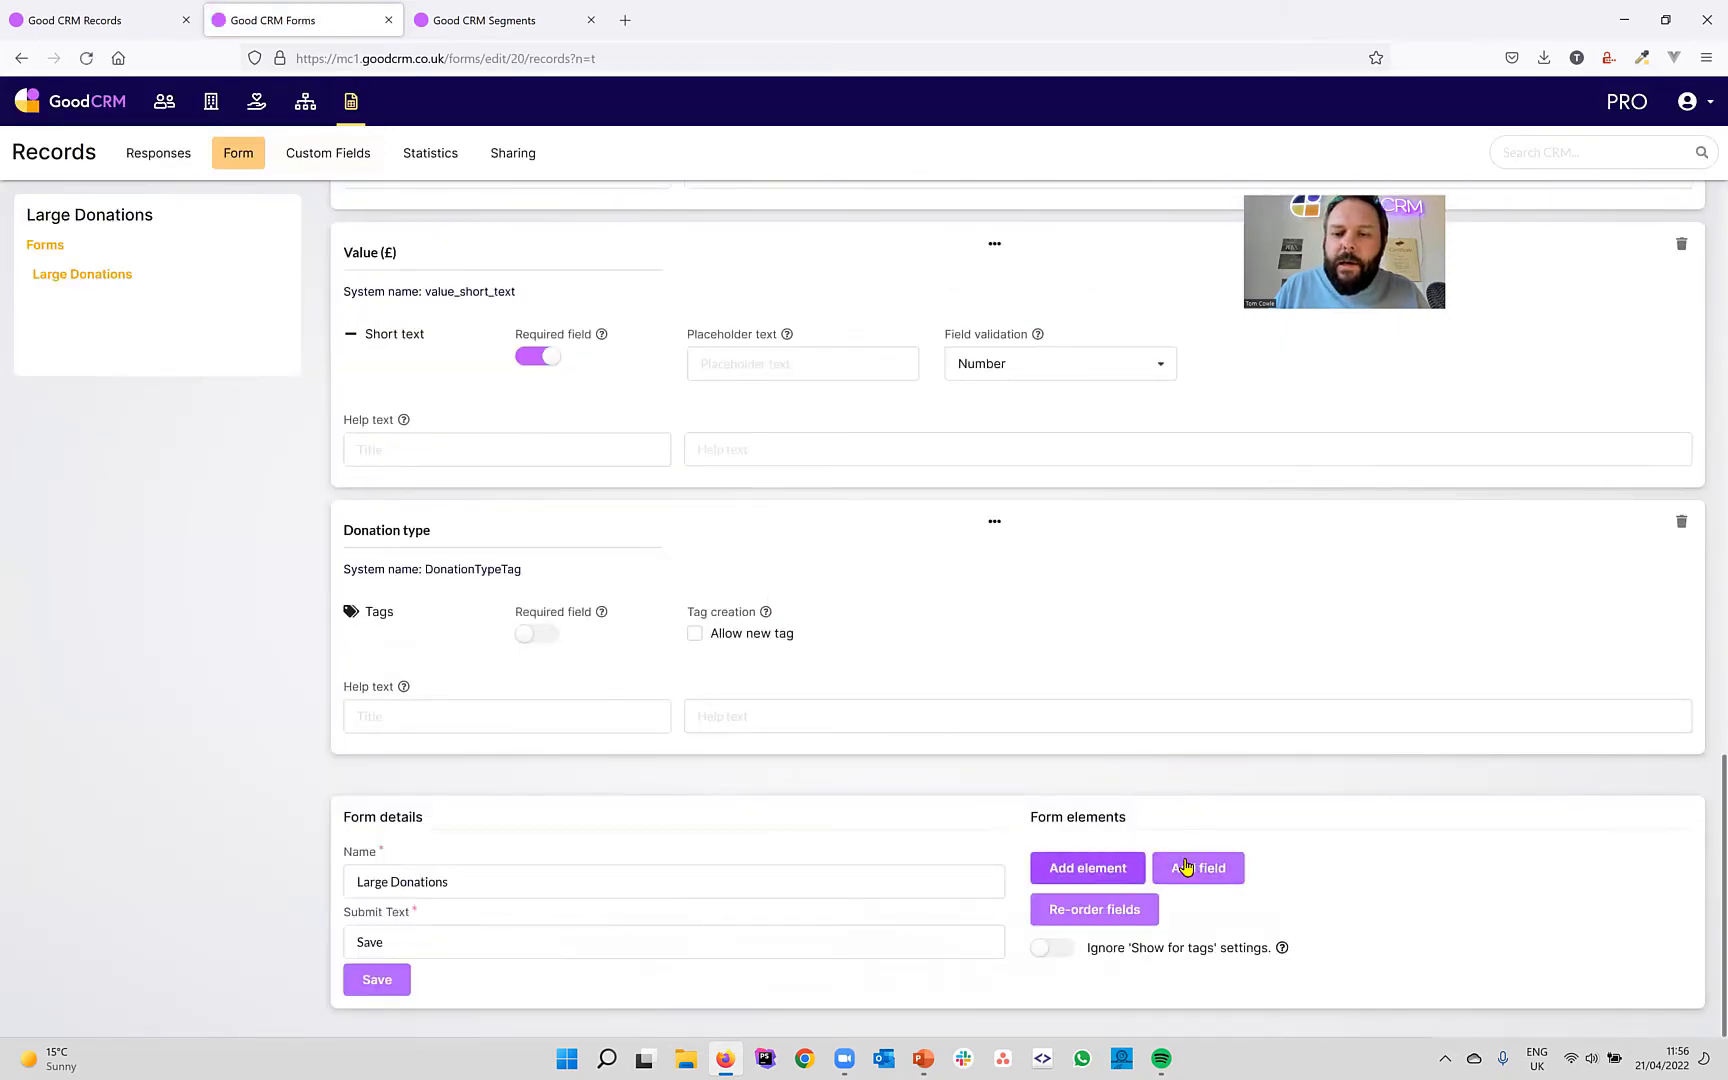
left_click(1186, 866)
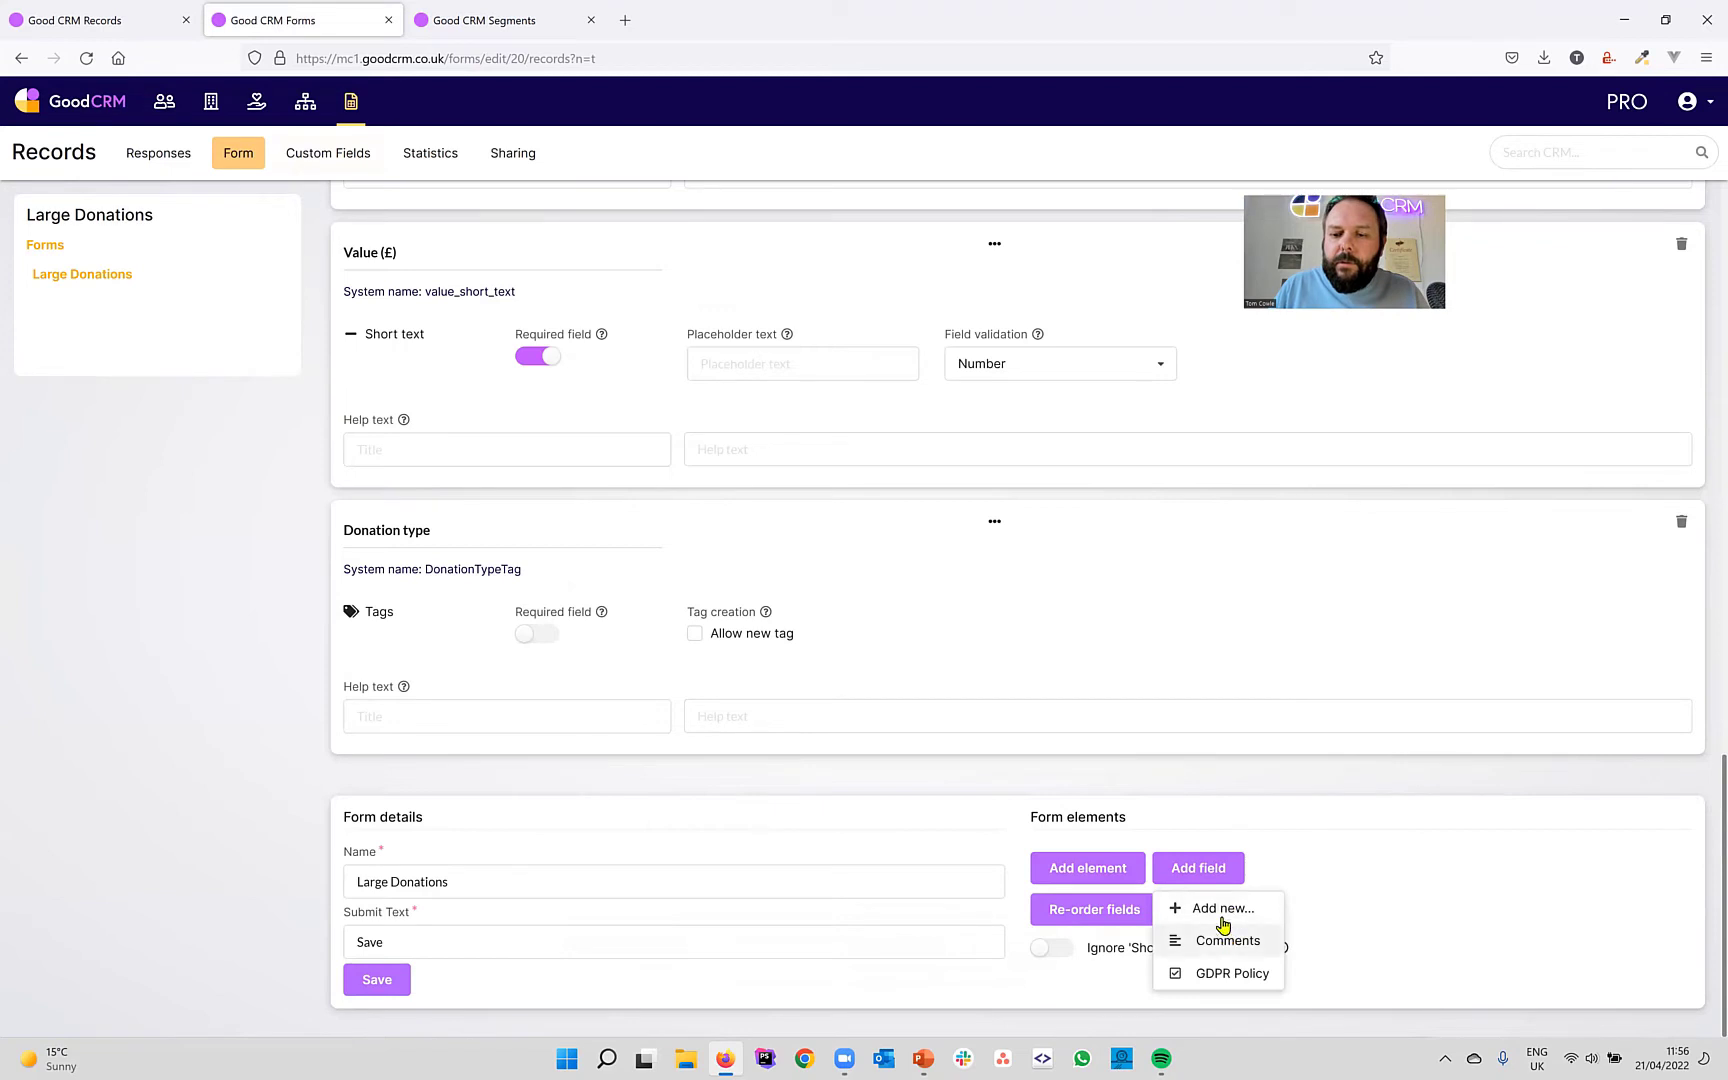
left_click(1222, 910)
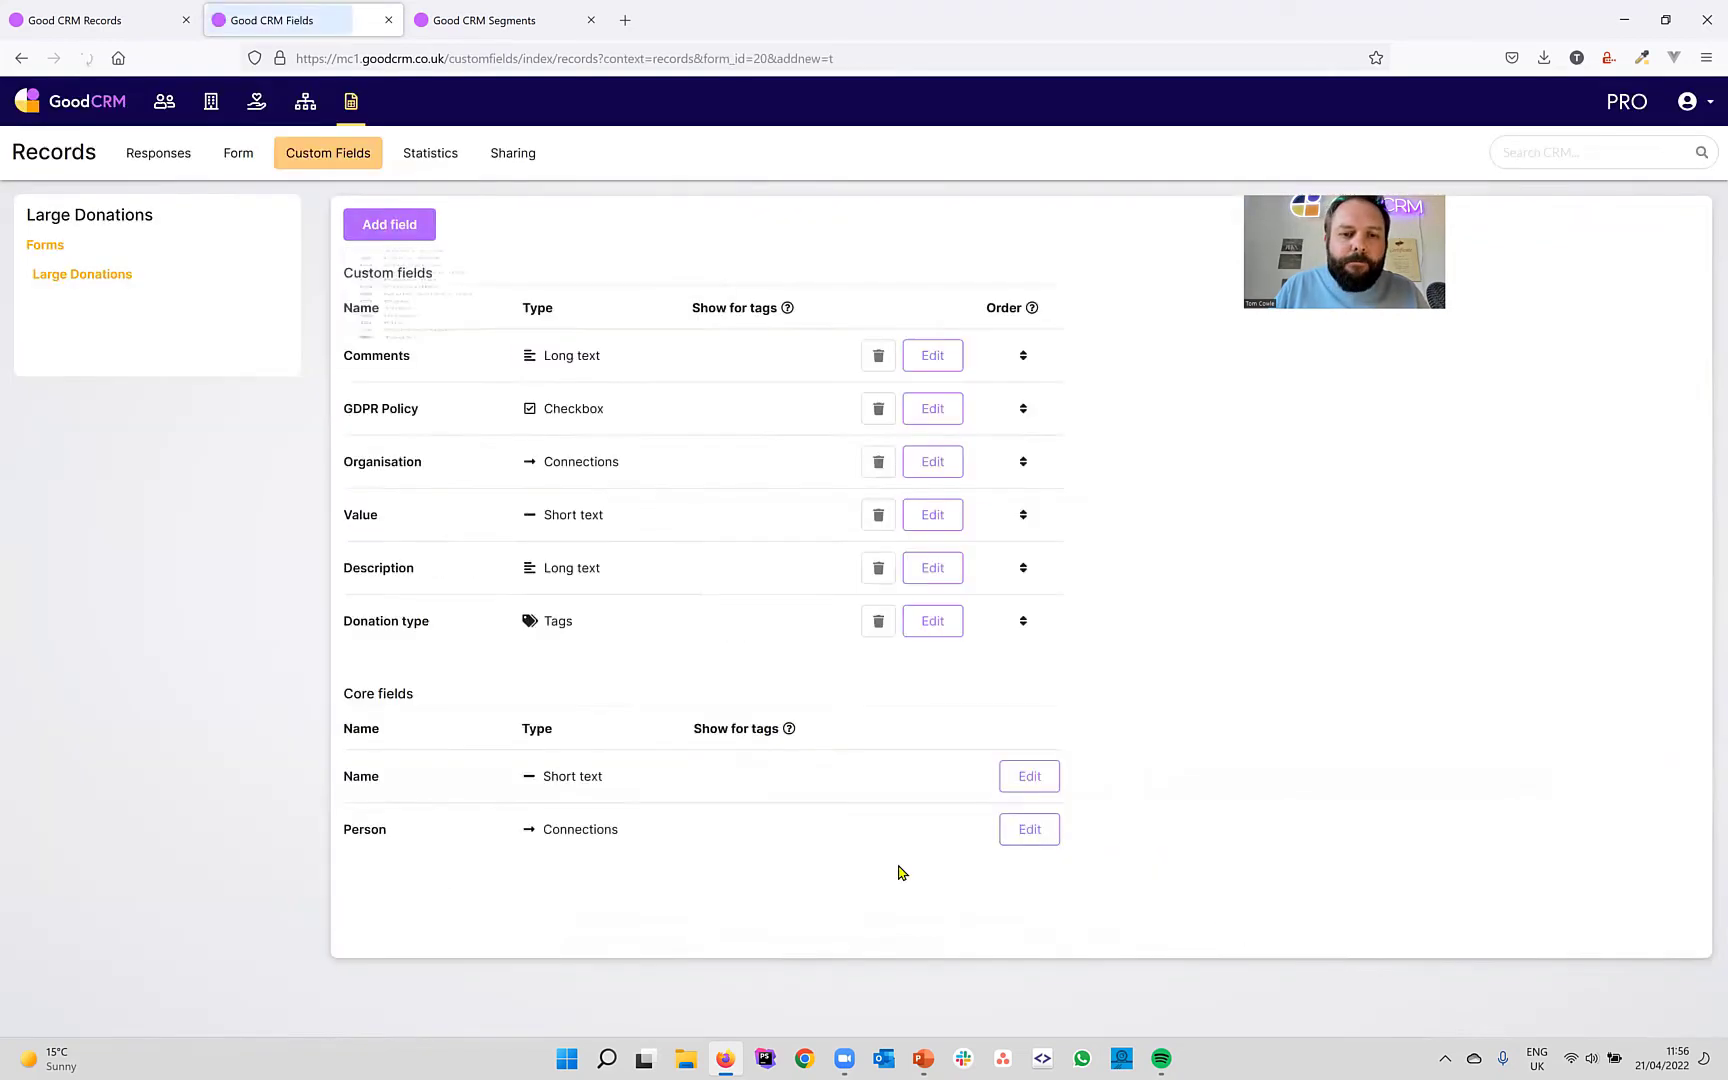
left_click(425, 667)
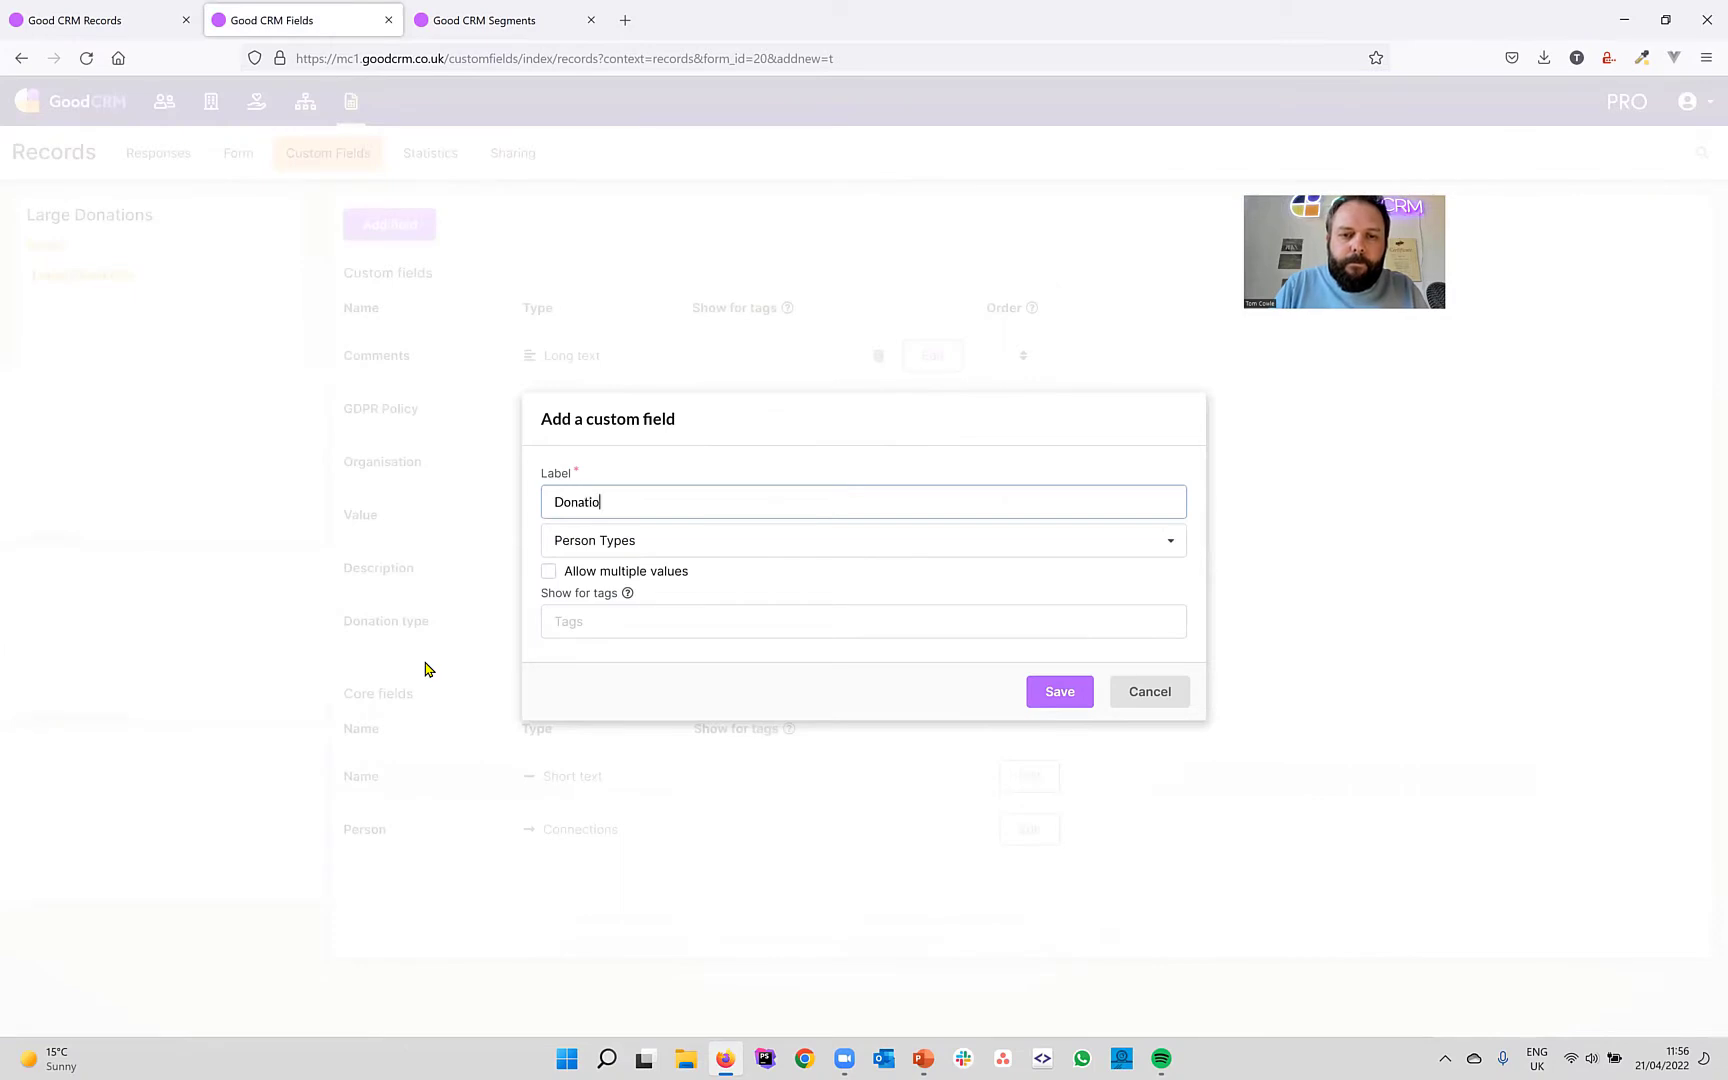
left_click(609, 542)
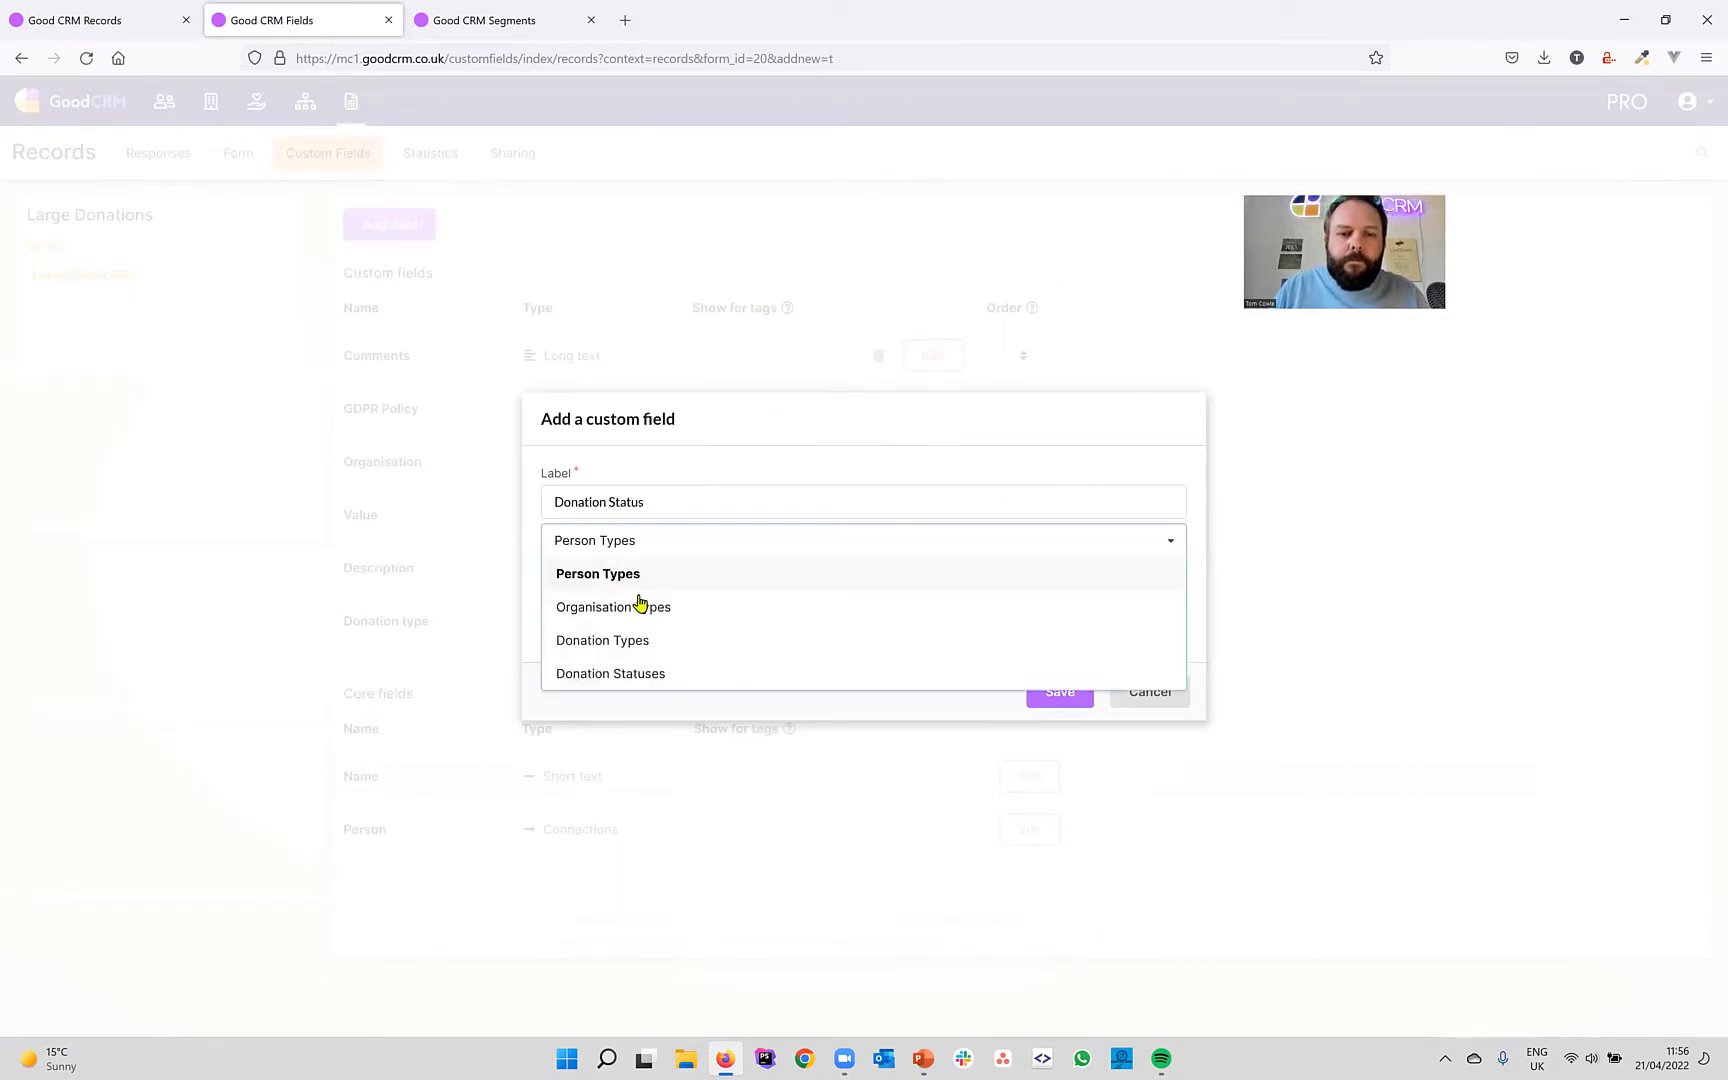
left_click(663, 672)
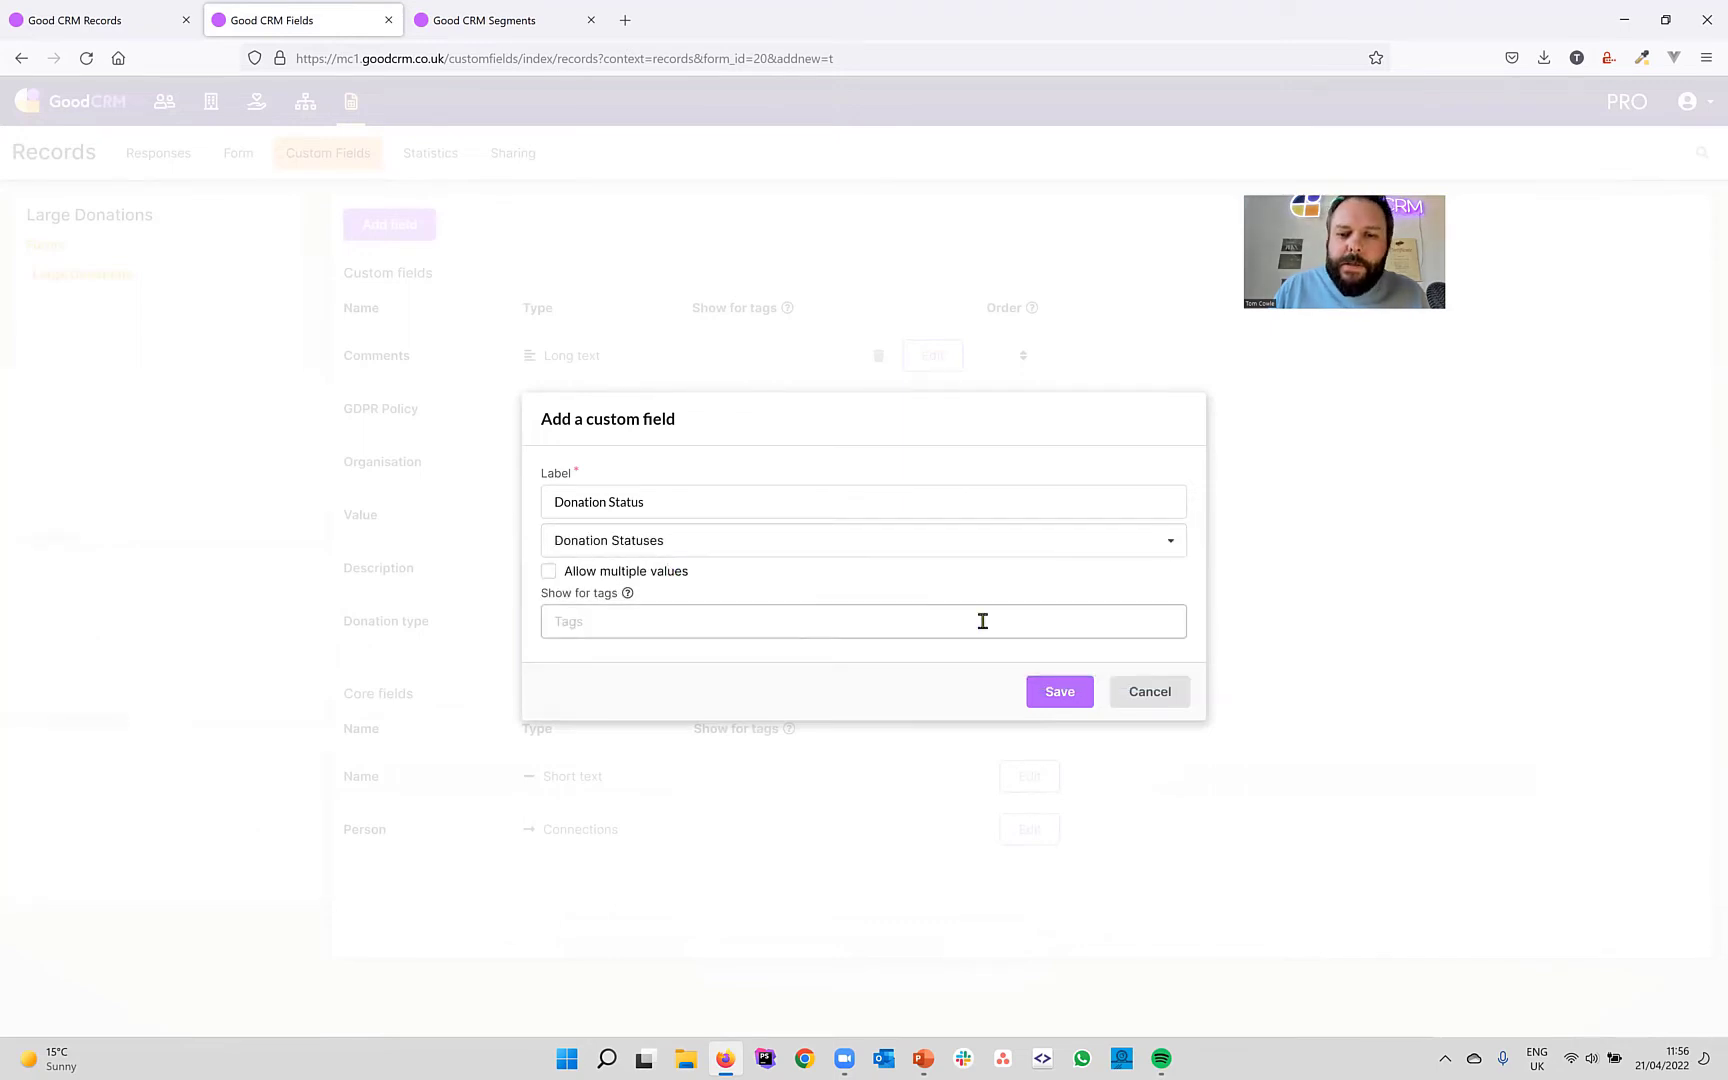
left_click(1076, 703)
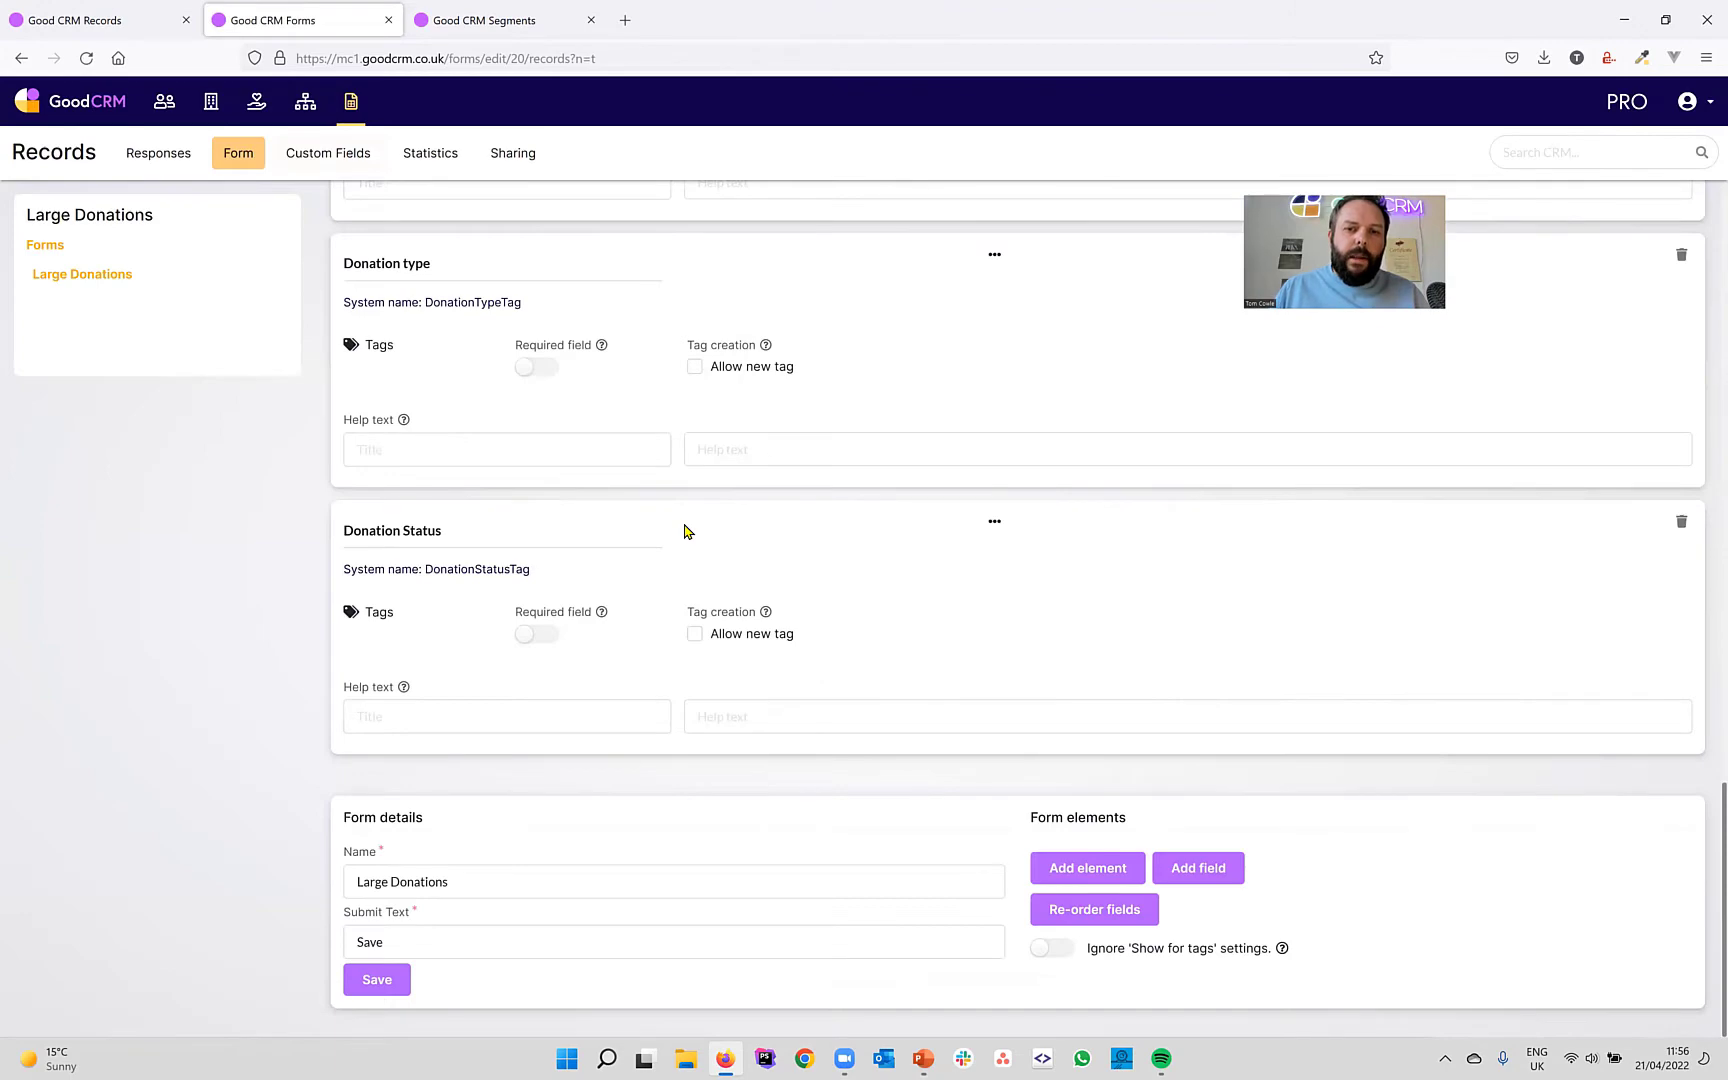
Turn on Required for the Summary, Description, Donation type and Donation Status fields.
scroll(684, 525, "up", 20)
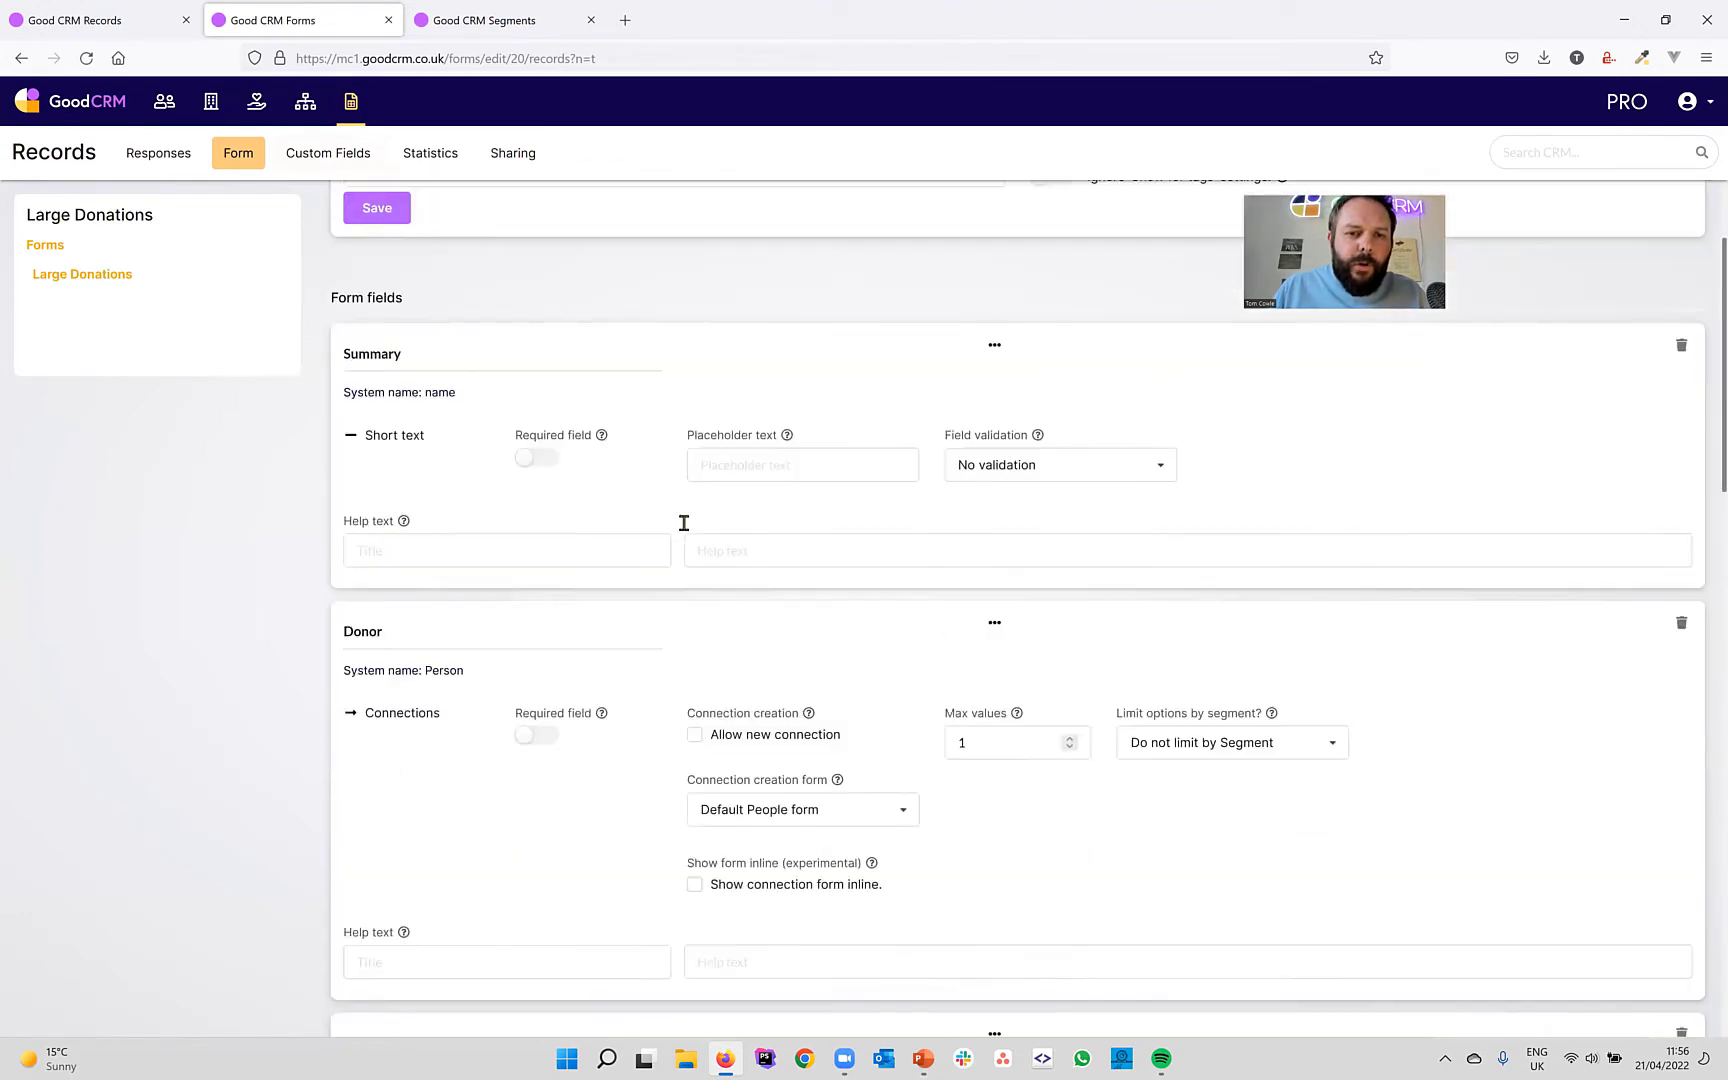
left_click(550, 592)
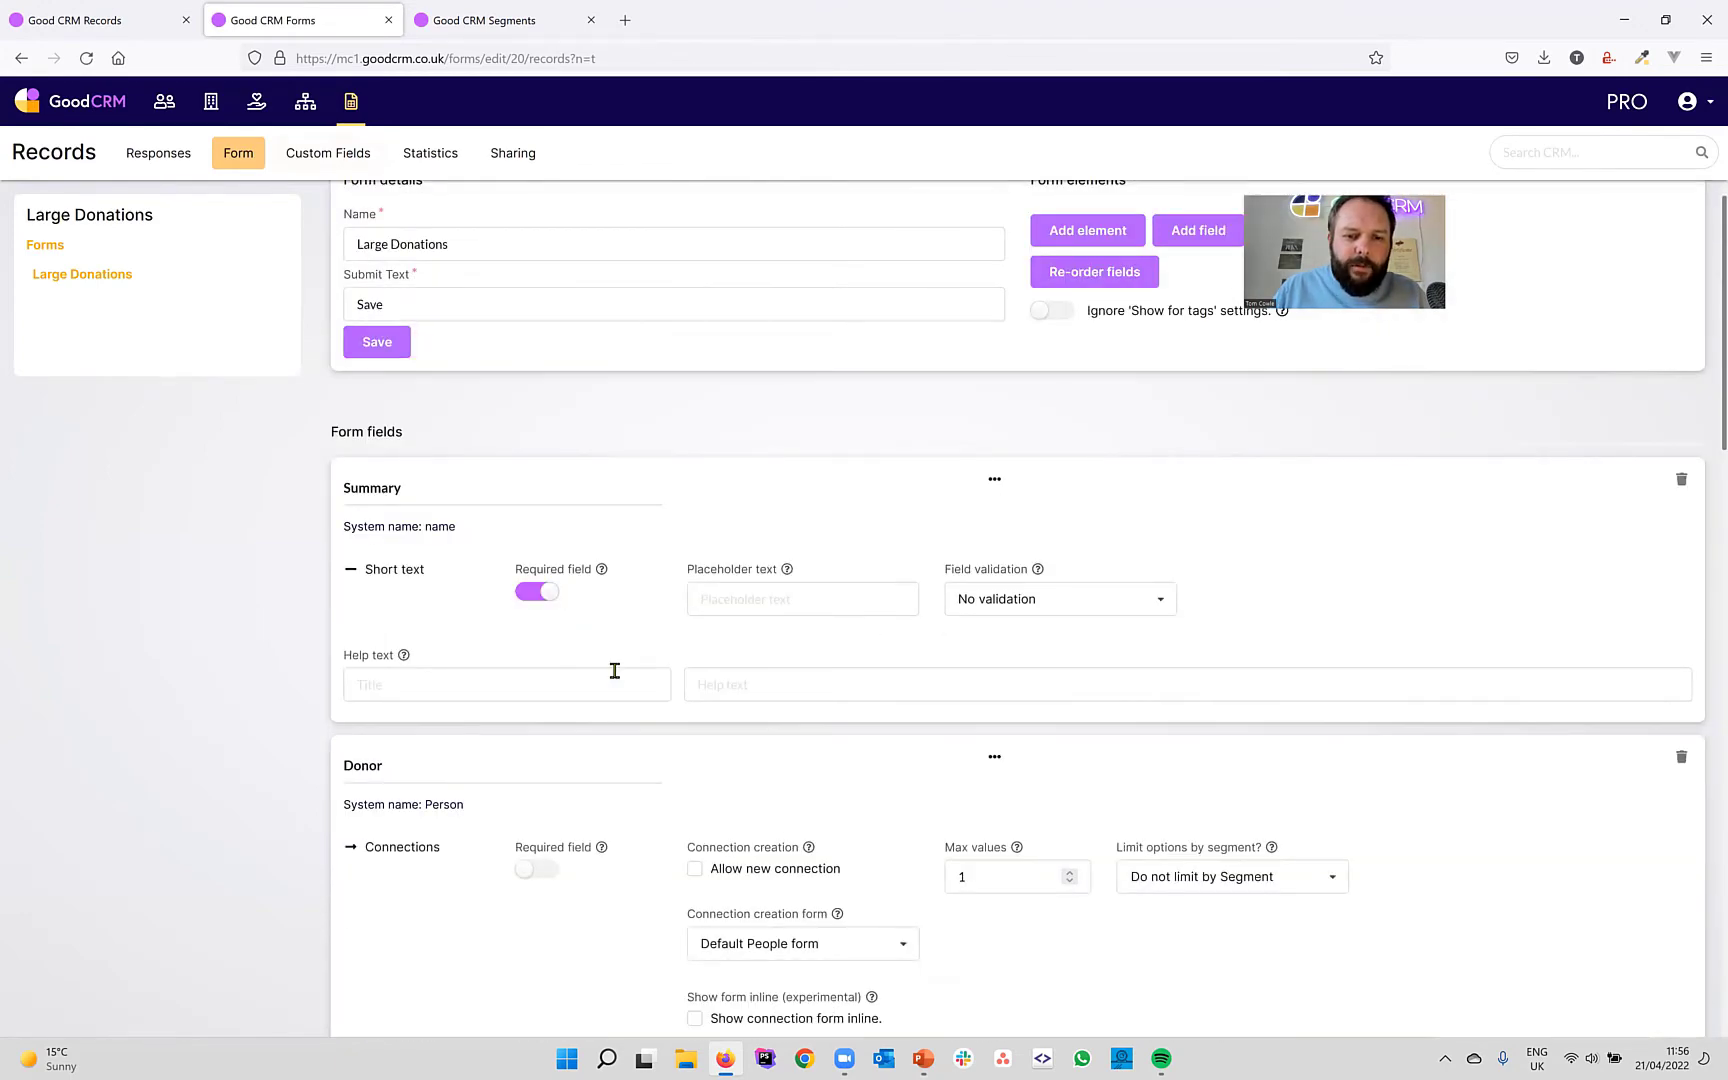
scroll(616, 679, "down", 5)
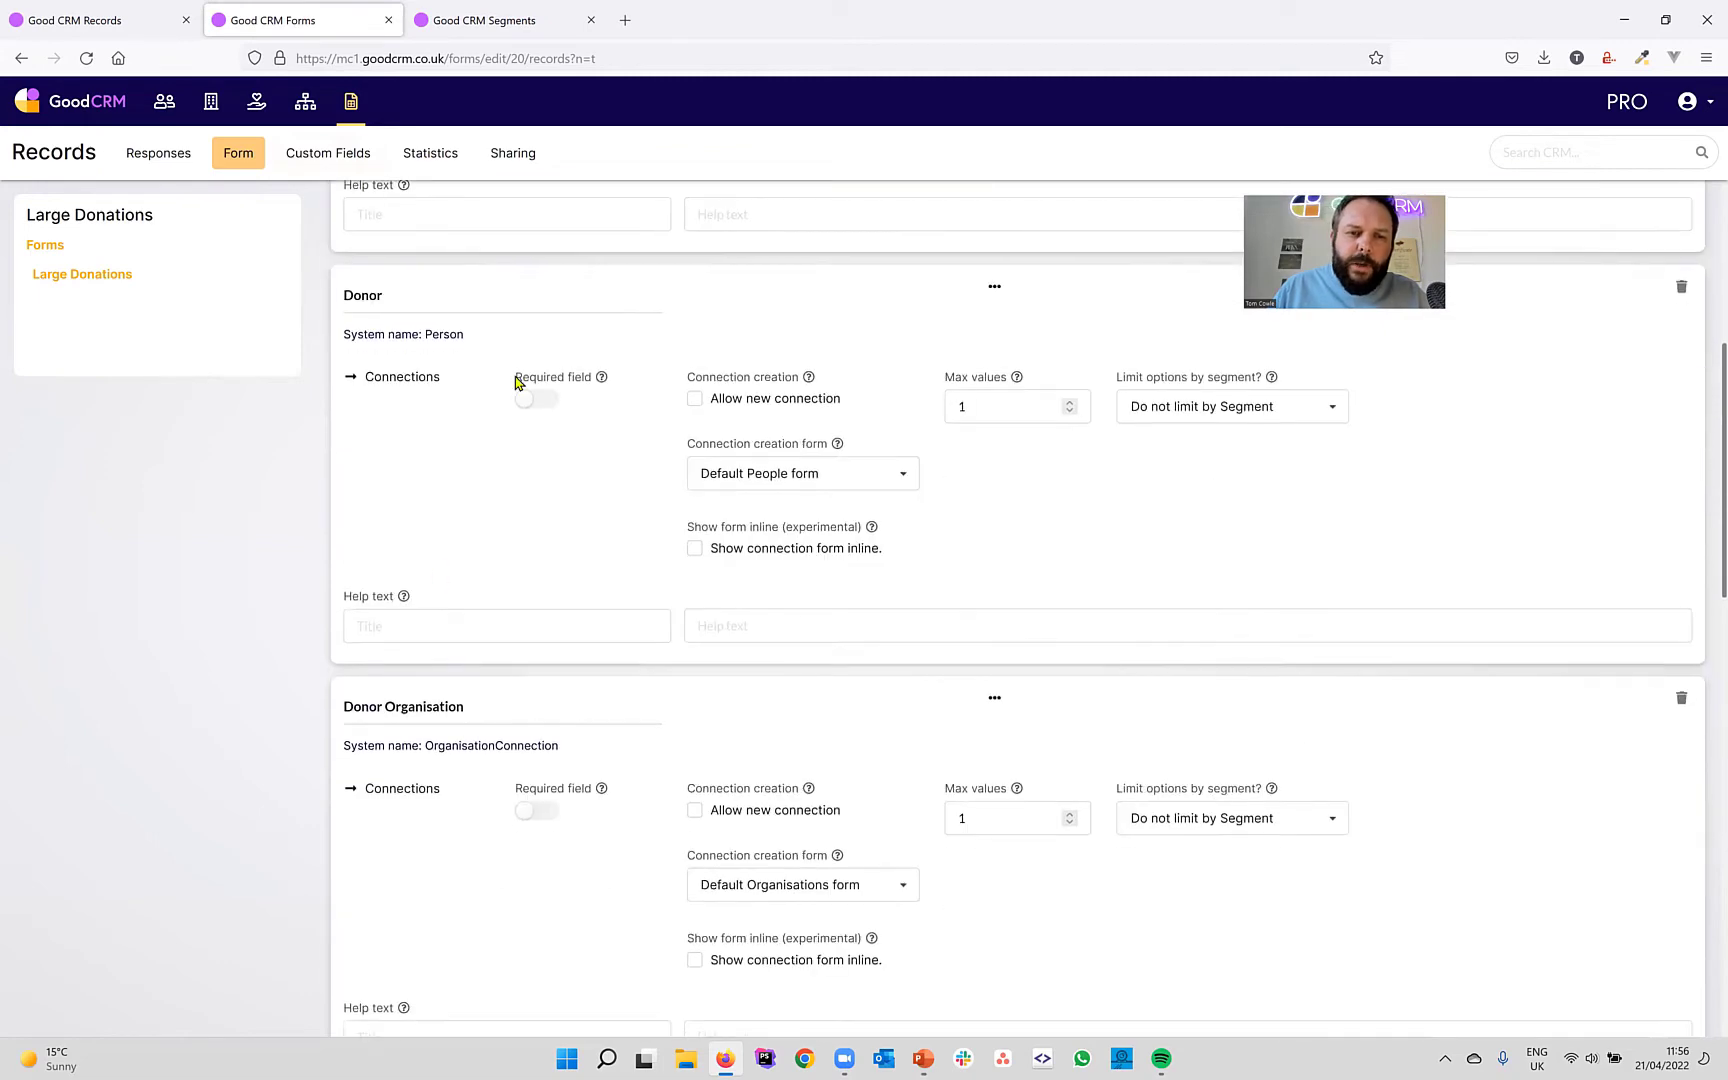
scroll(629, 760, "down", 9)
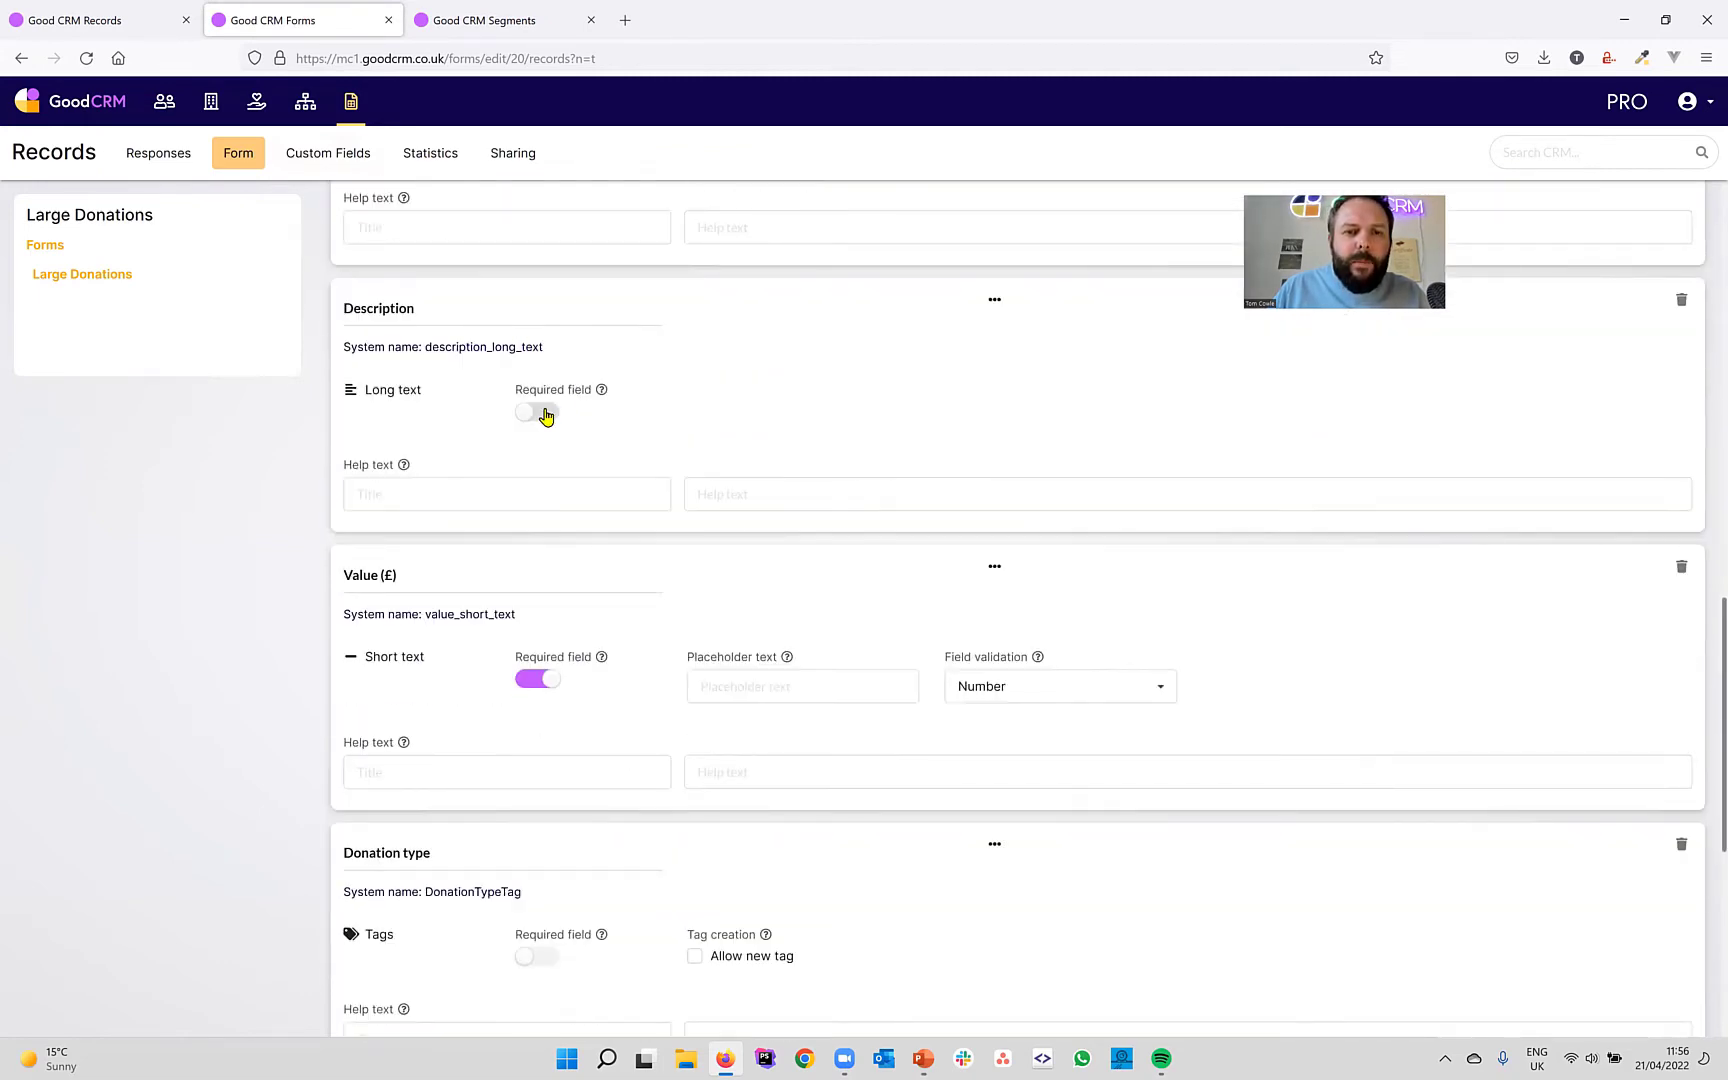
left_click(541, 412)
scroll(744, 449, "down", 1)
scroll(744, 449, "down", 4)
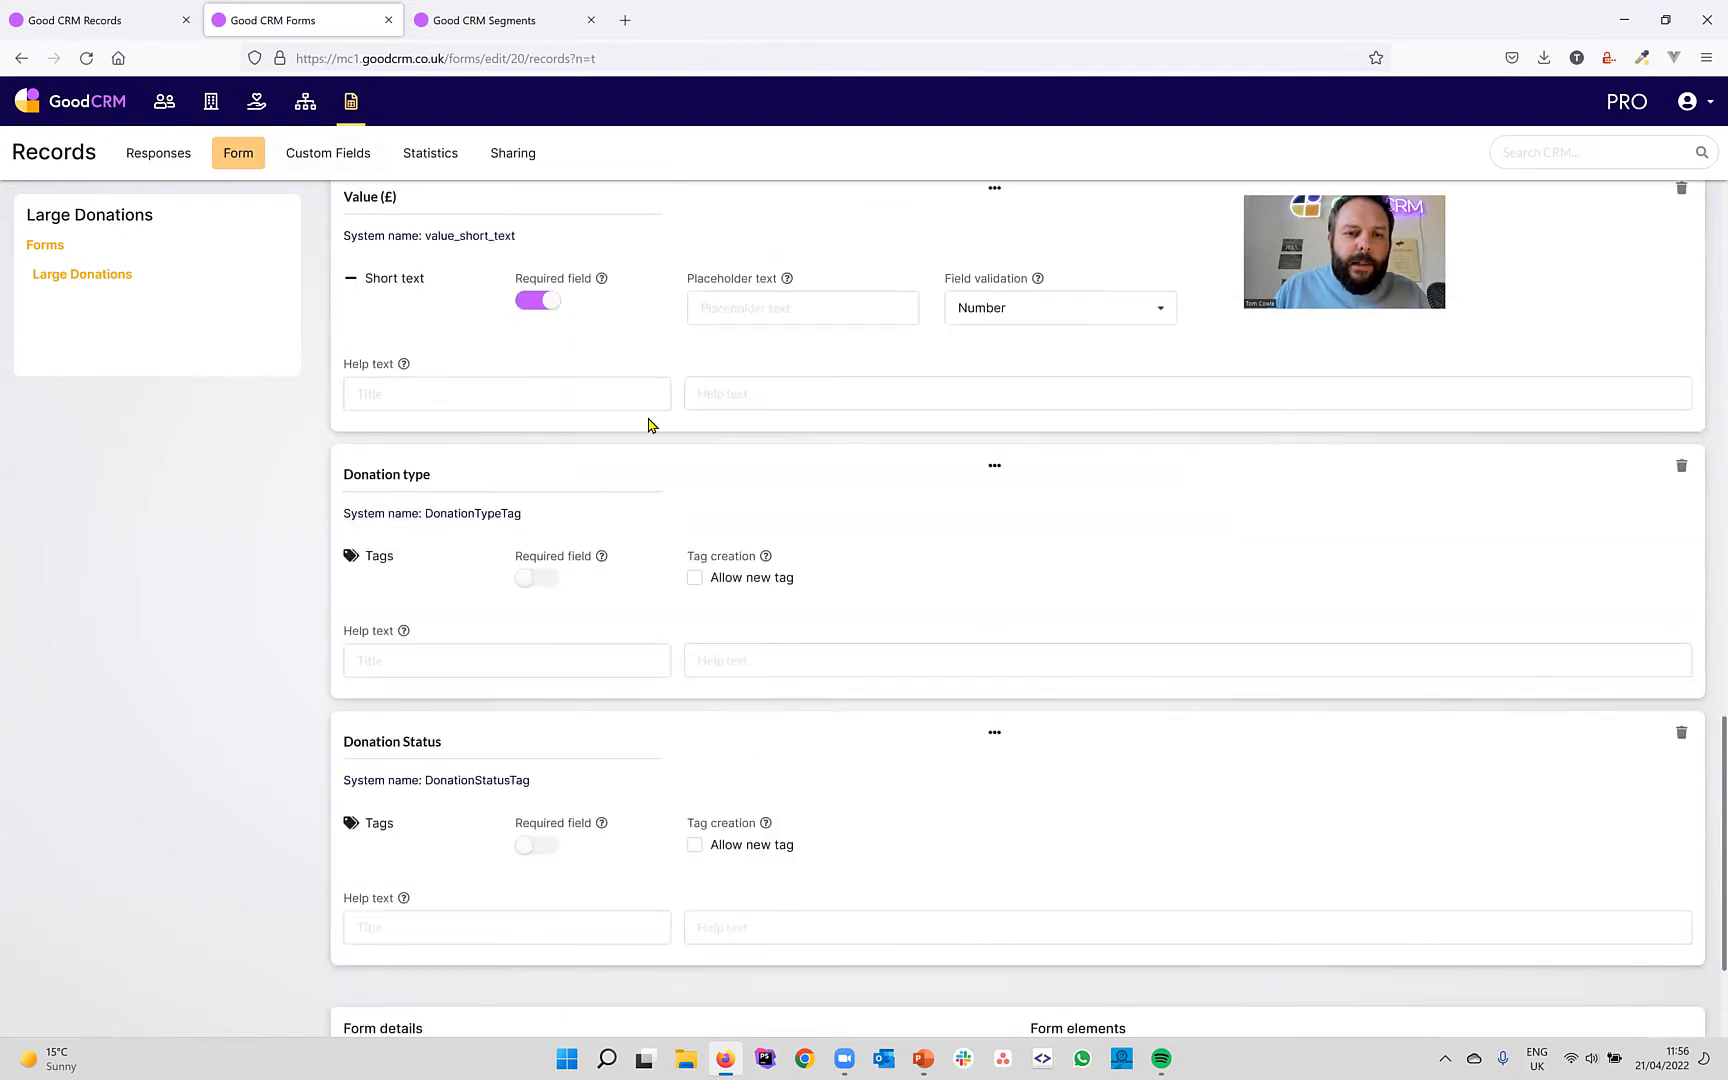
scroll(648, 424, "down", 2)
left_click(545, 367)
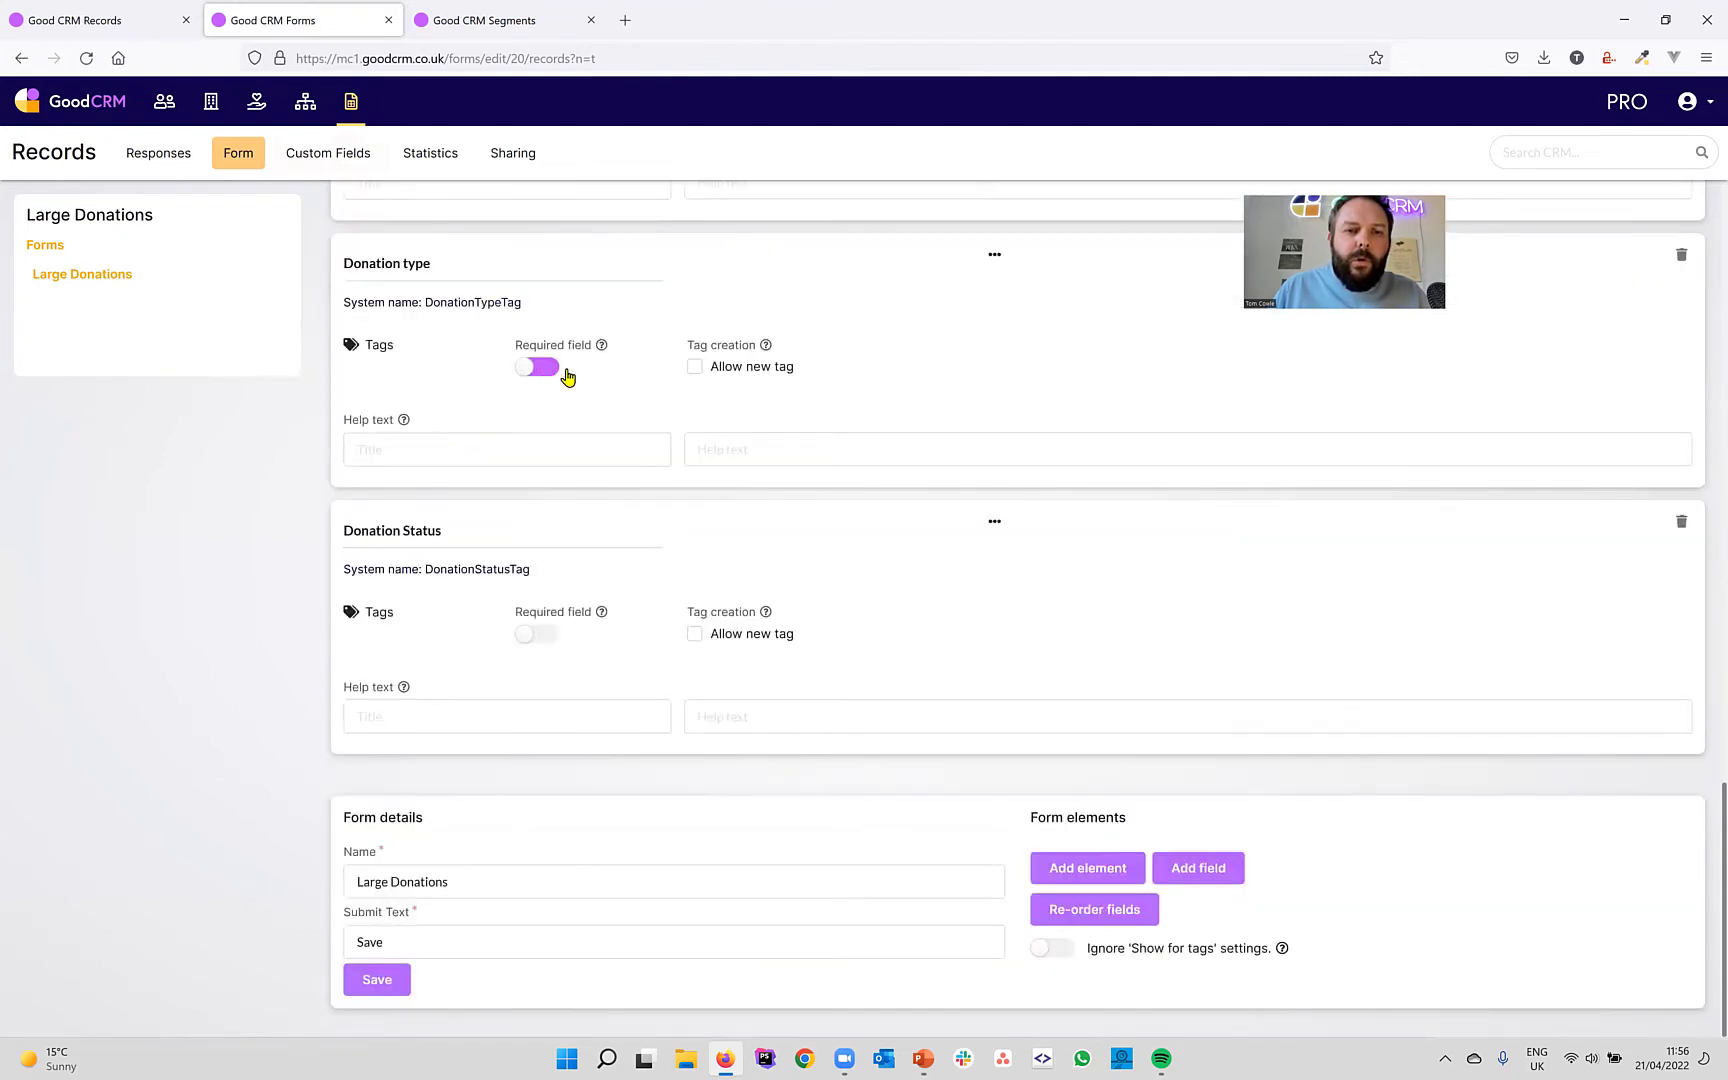
left_click(550, 637)
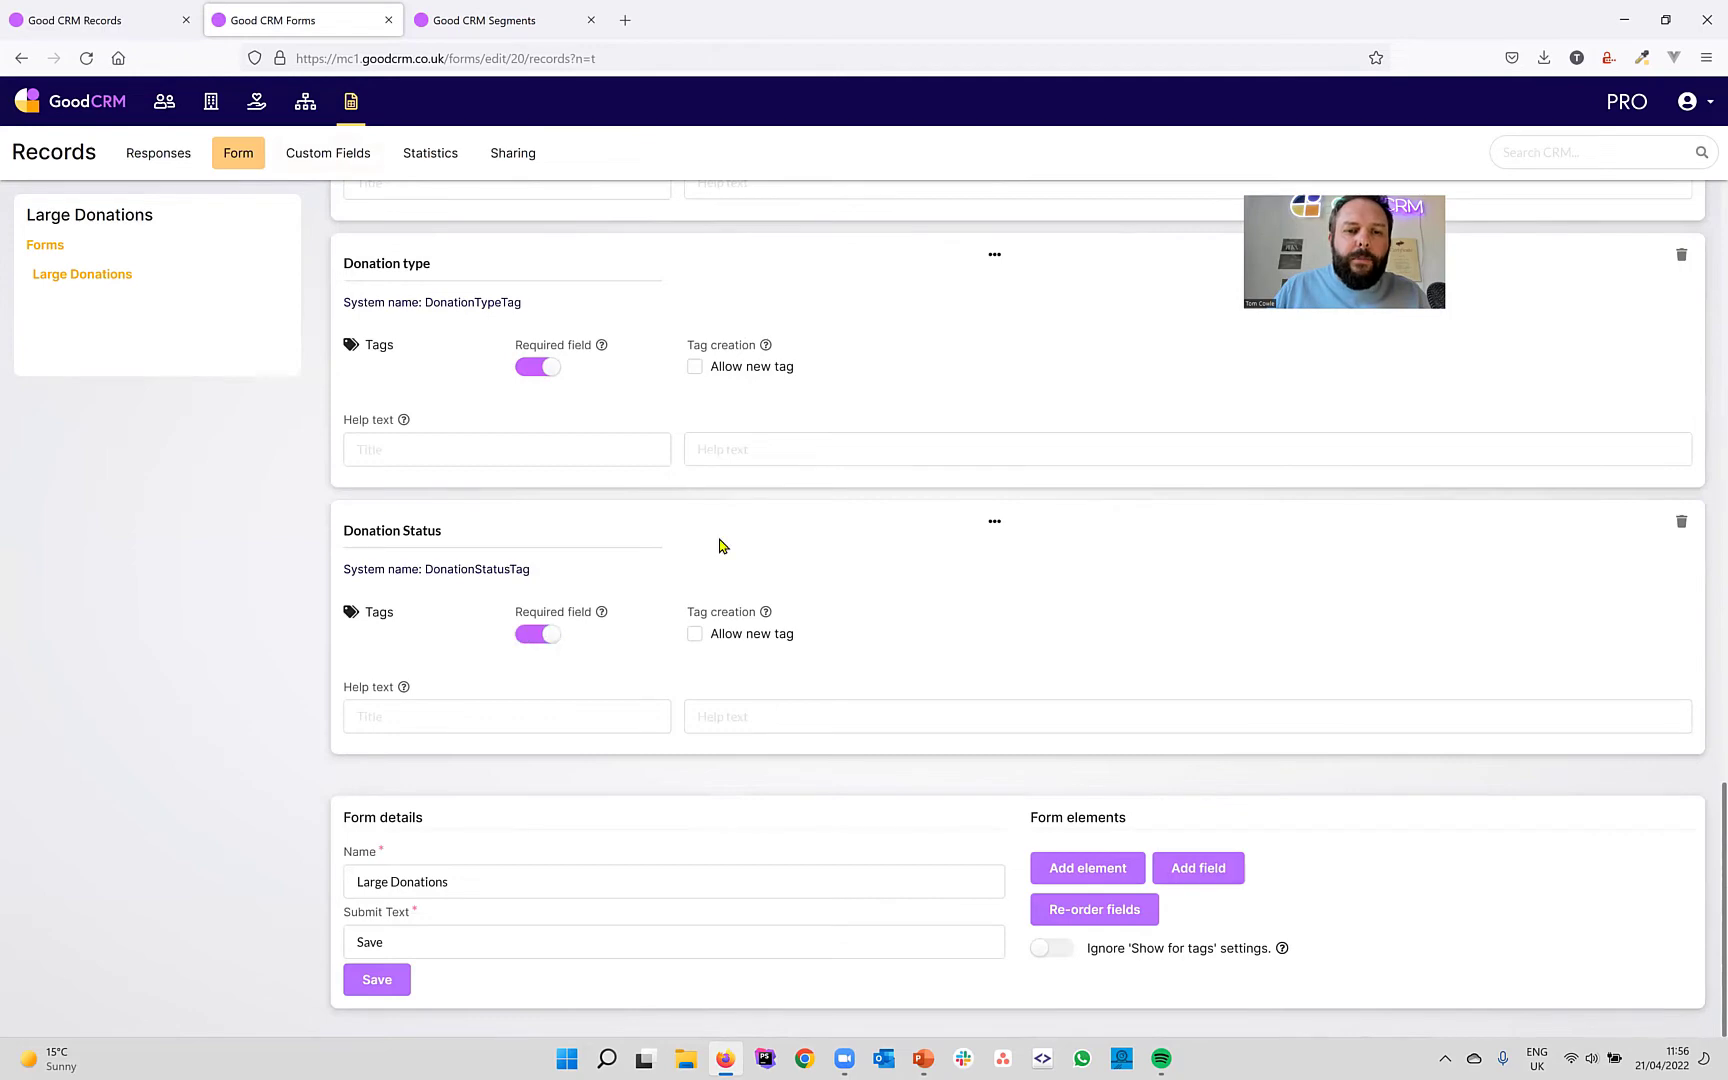
scroll(720, 545, "up", 15)
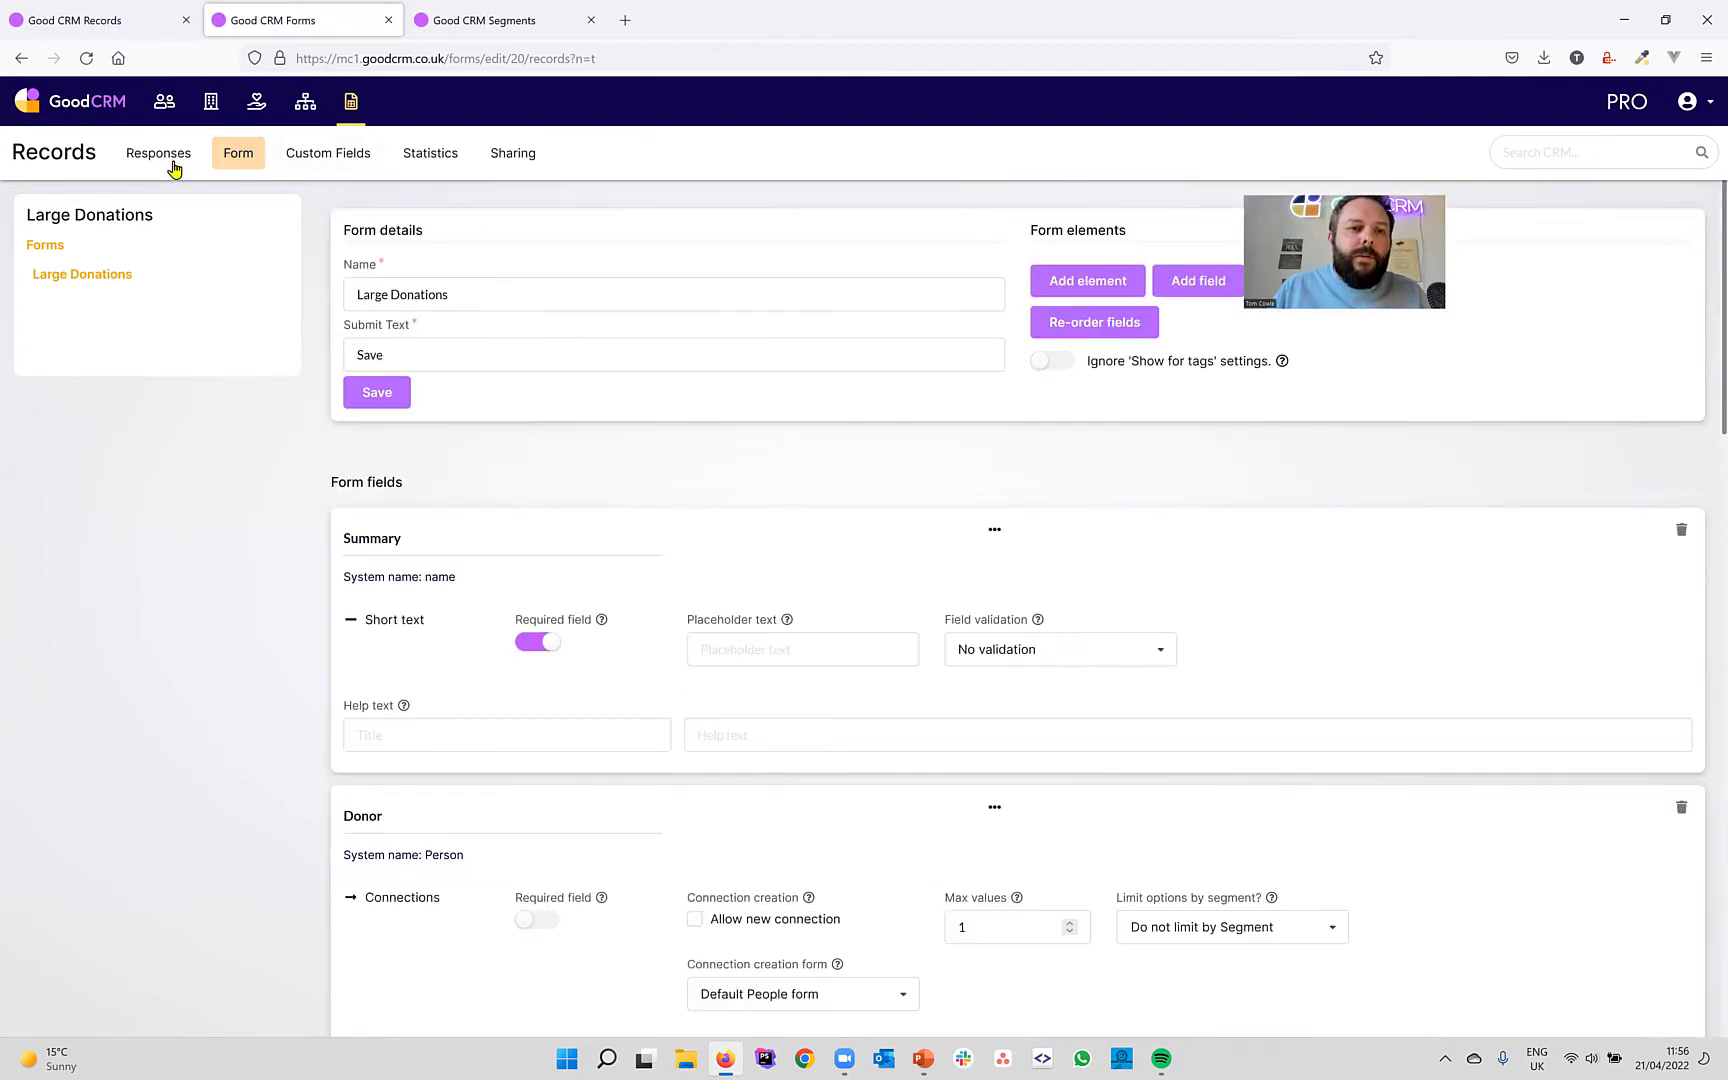
Edit the £1,000 cash donation response to Donation type Cash and status Pledged, and save.
left_click(160, 174)
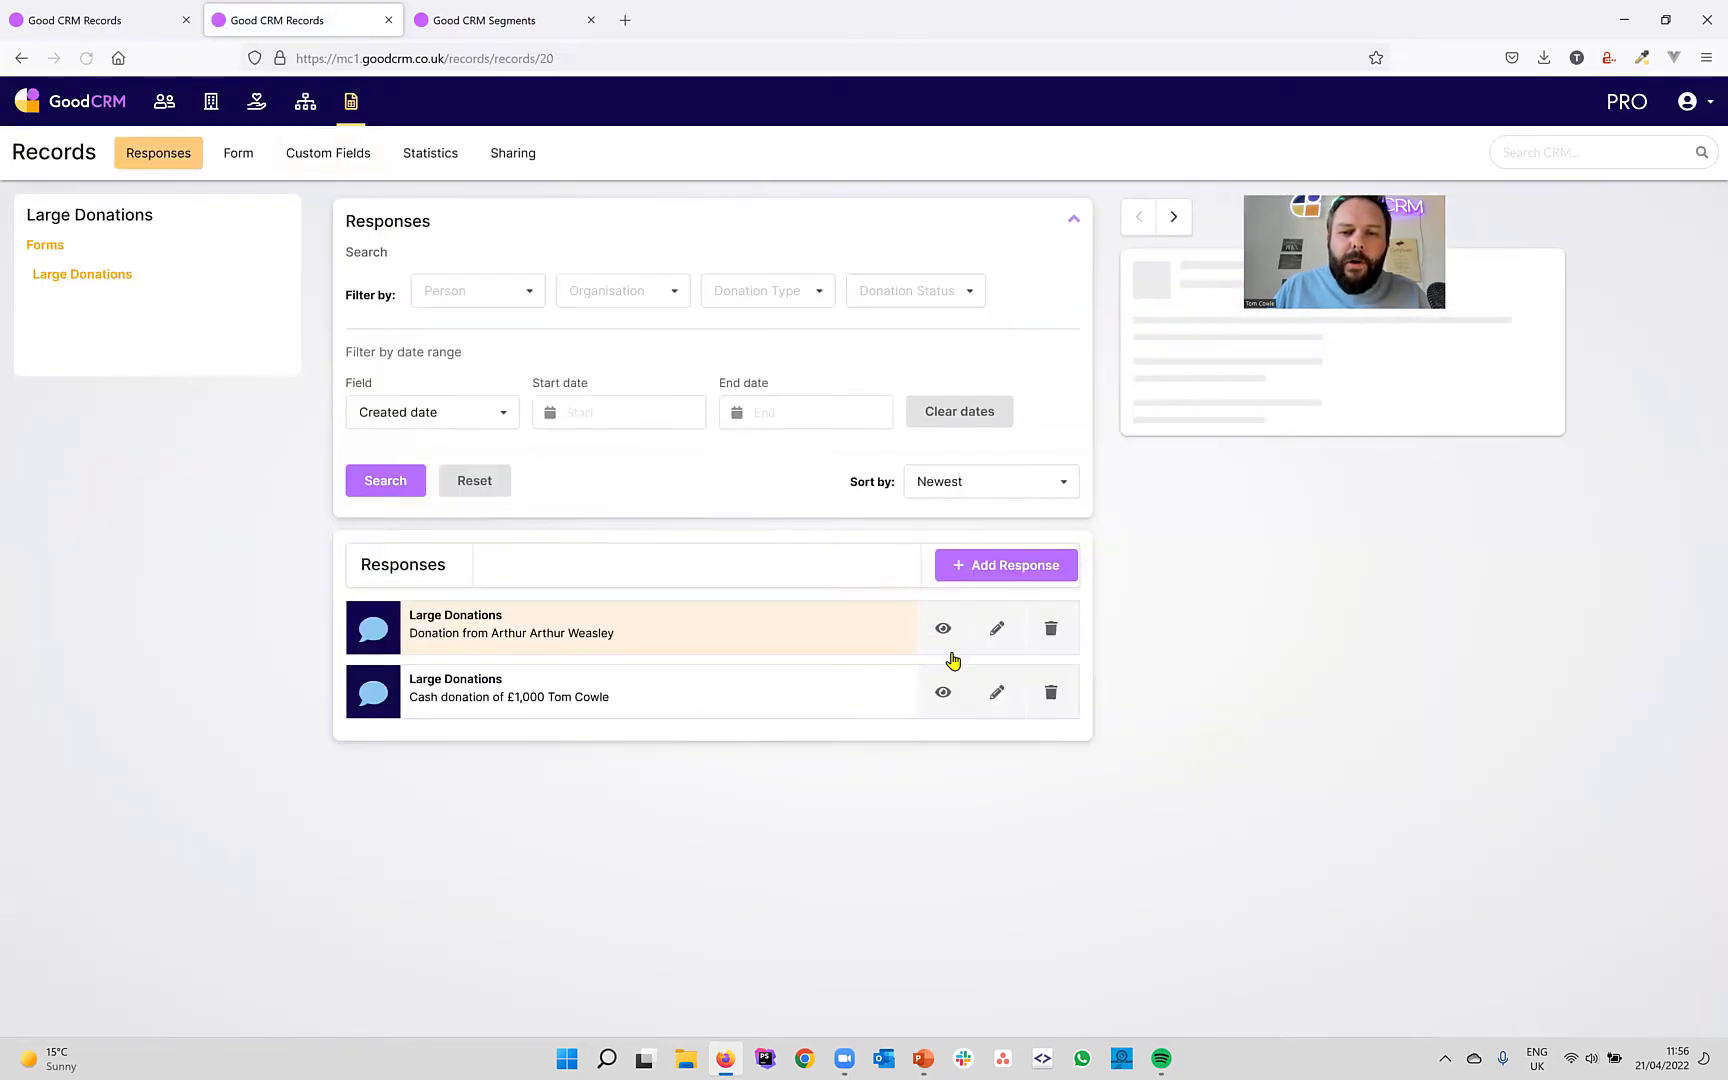
left_click(999, 696)
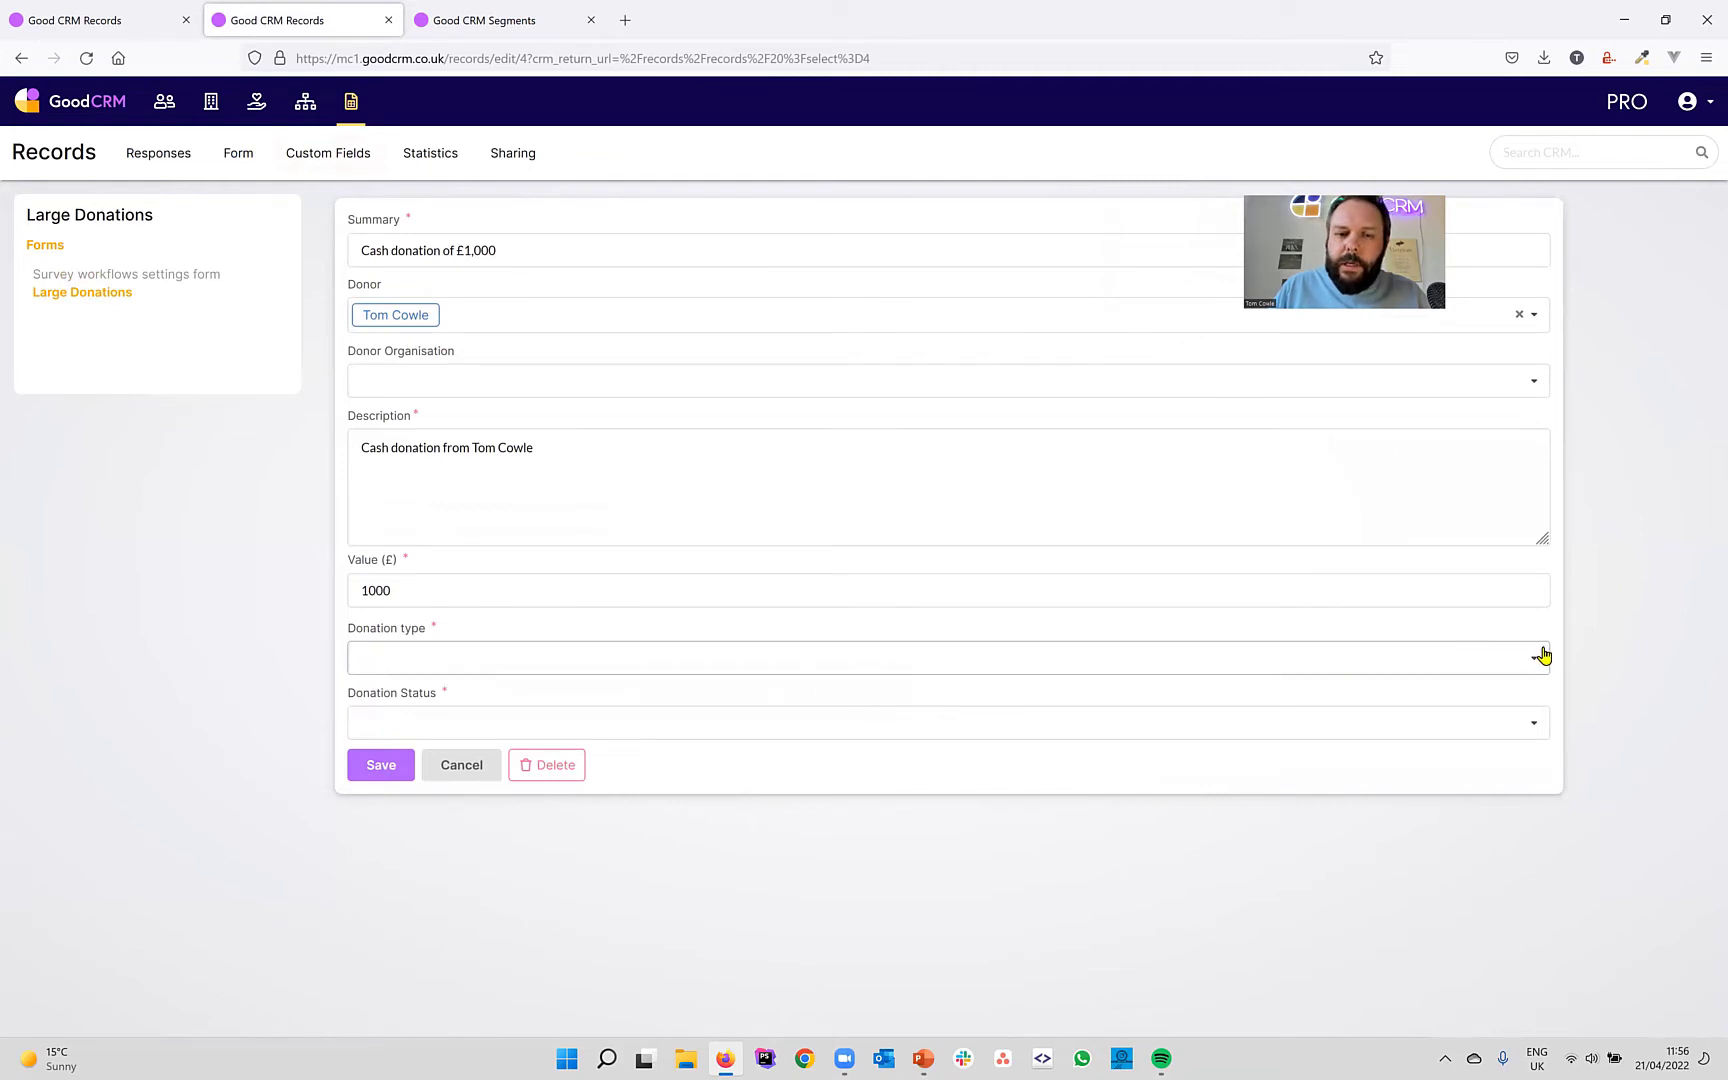
left_click(1125, 648)
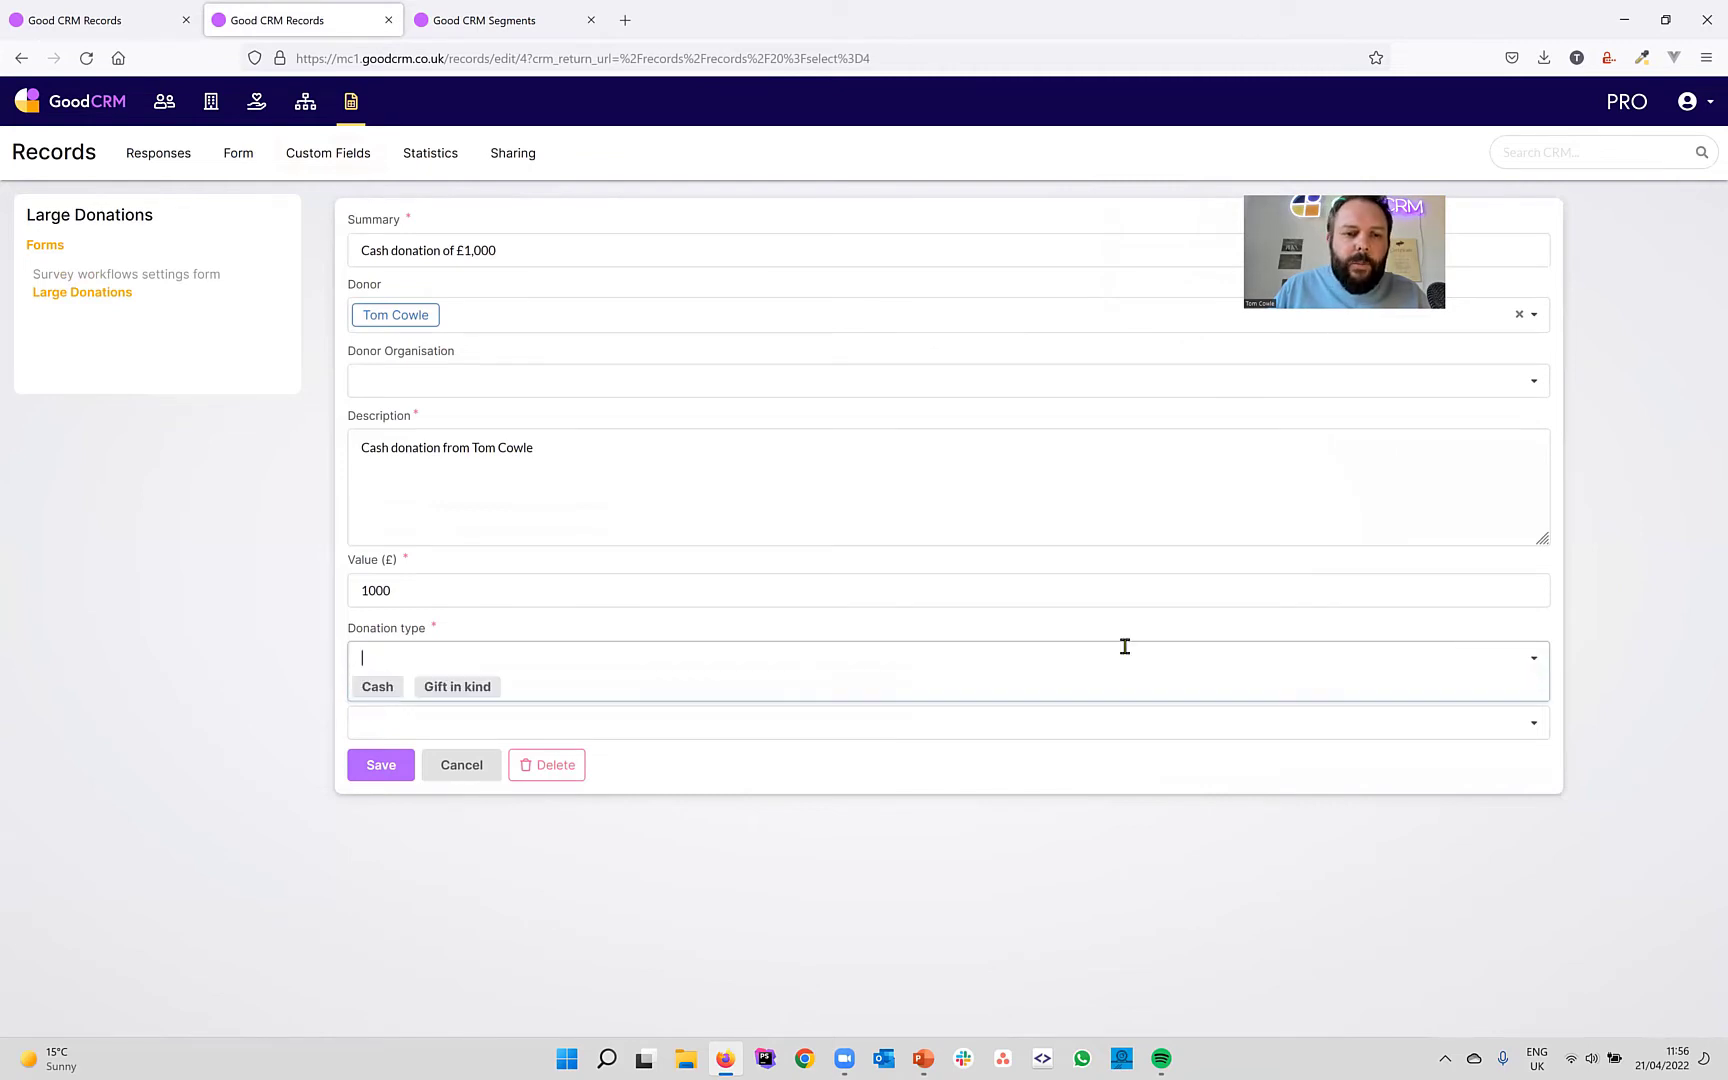
left_click(390, 687)
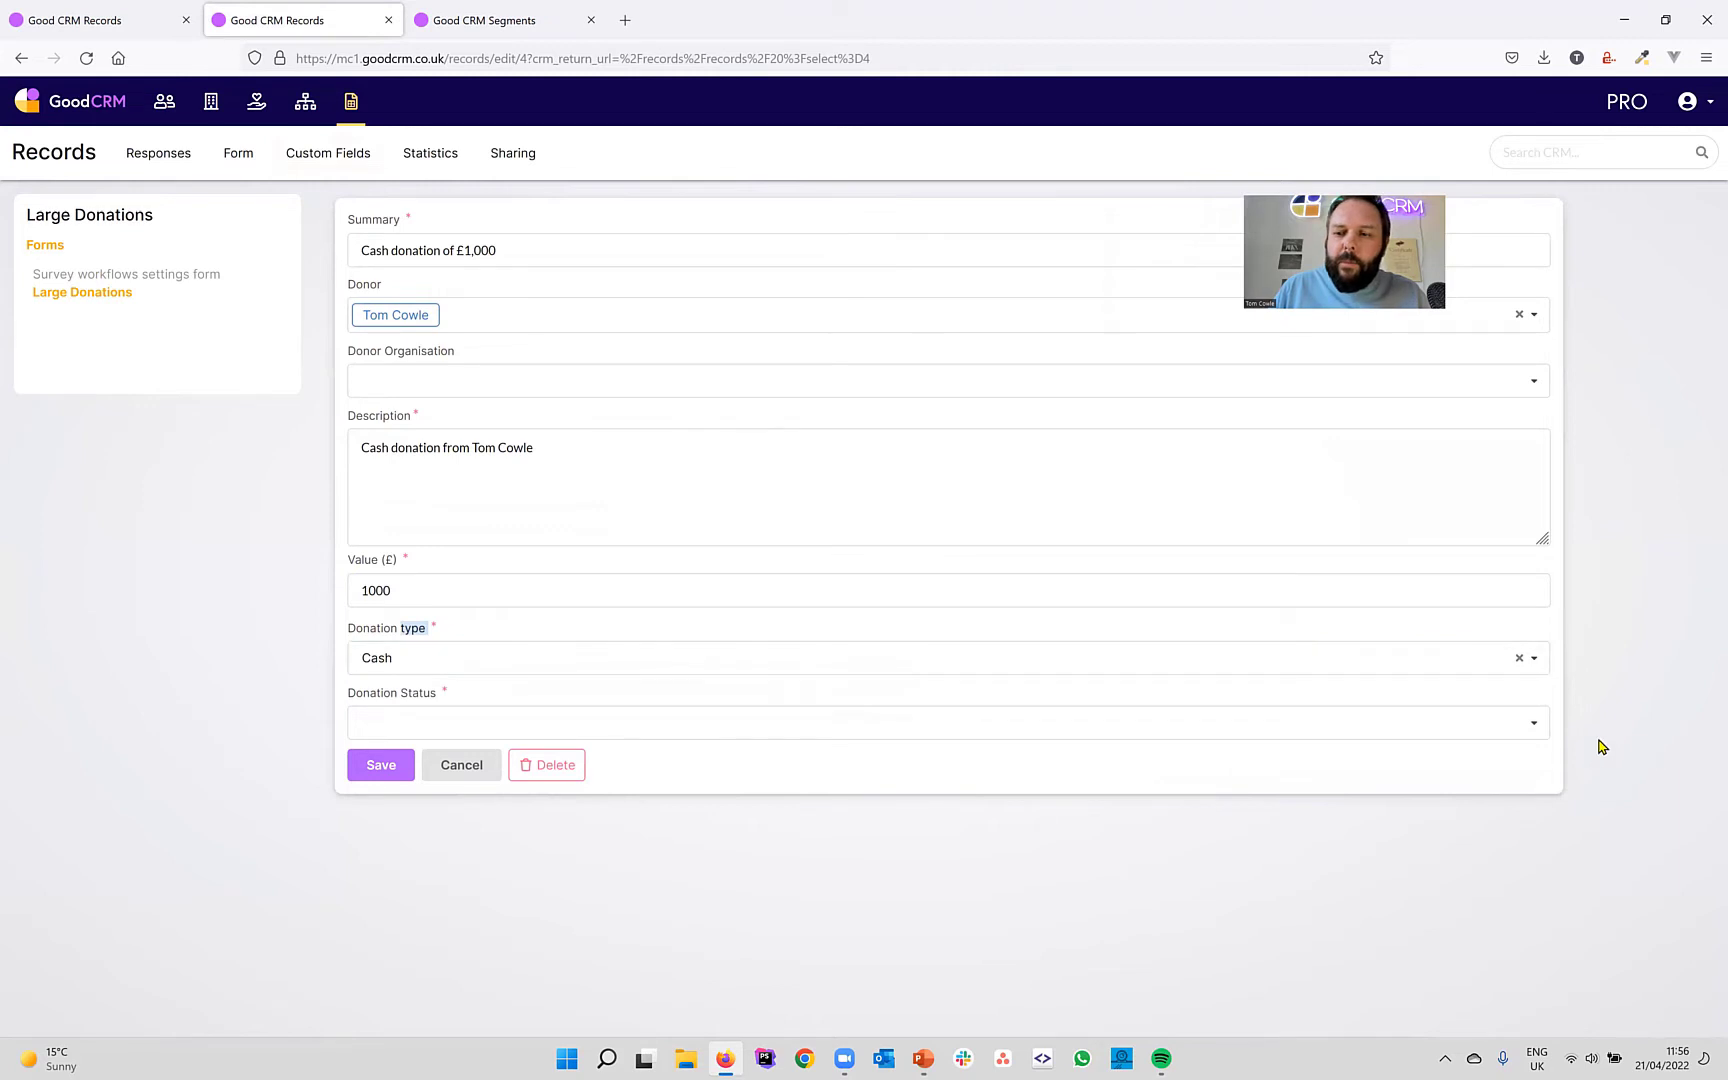
left_click(1538, 725)
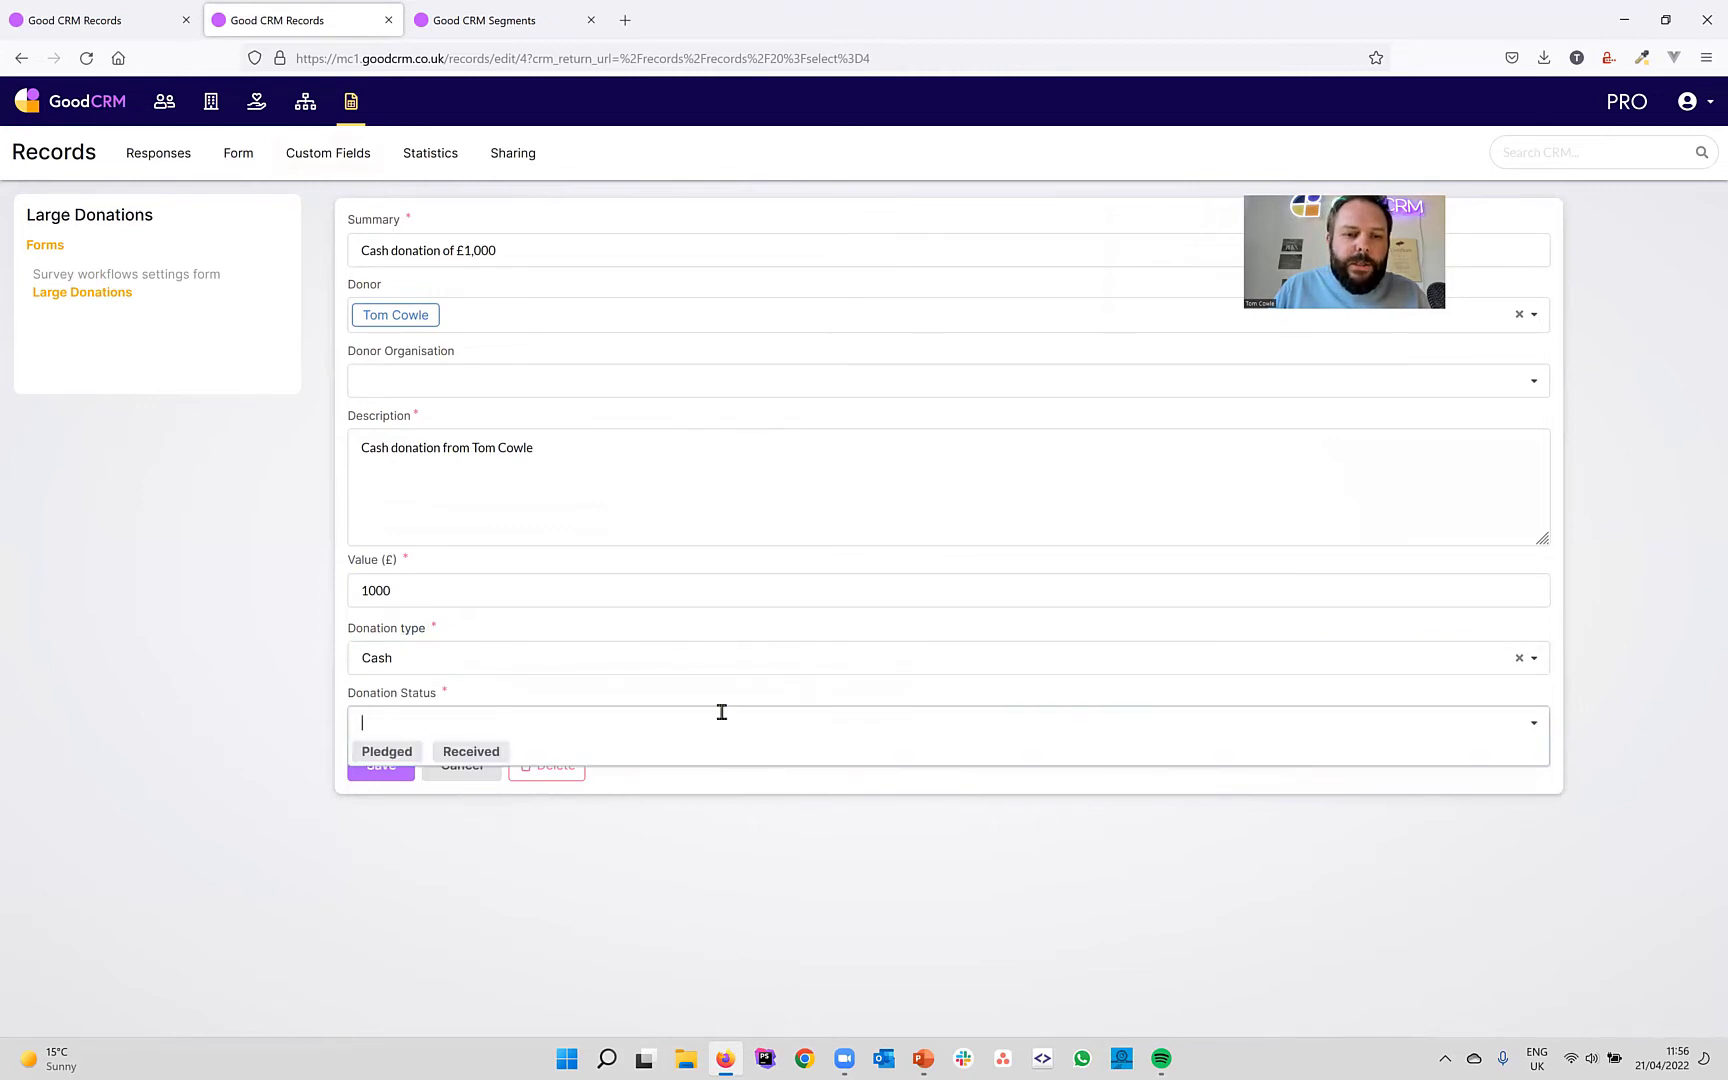
left_click(390, 750)
left_click(378, 765)
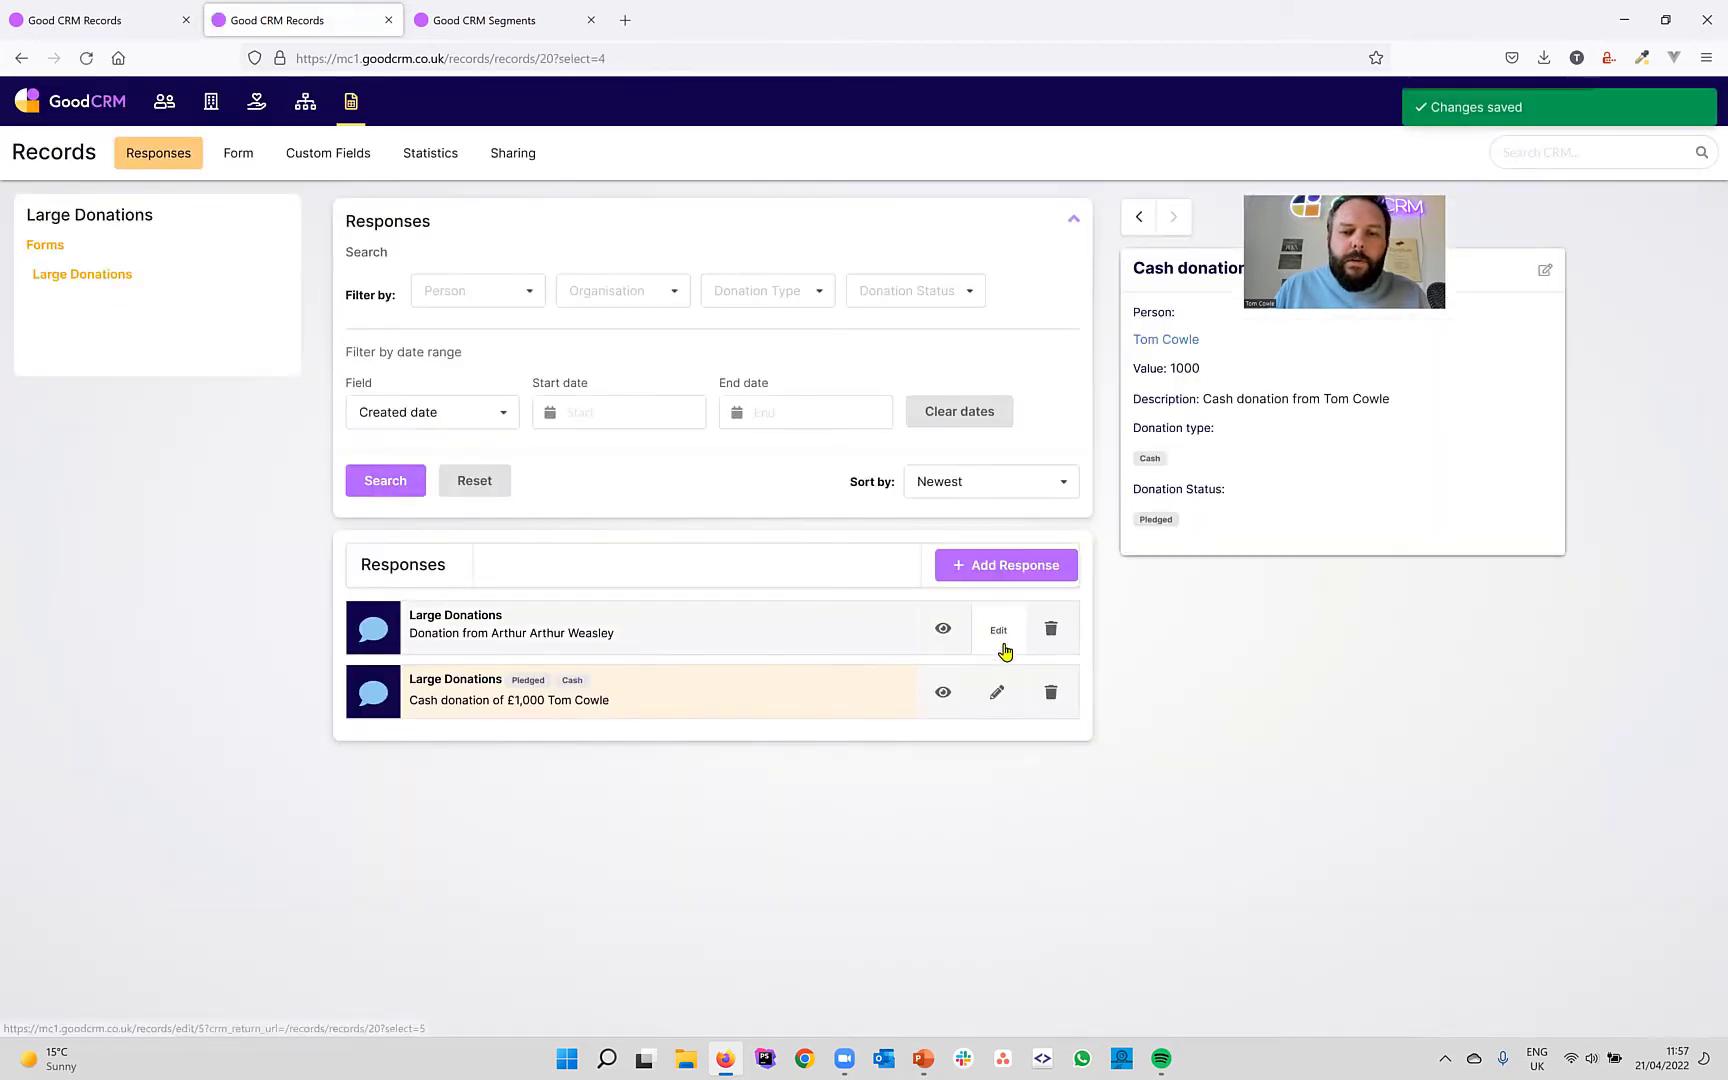
Edit the £2000 donation response to Donation type Cash and status Received, and save.
left_click(1007, 638)
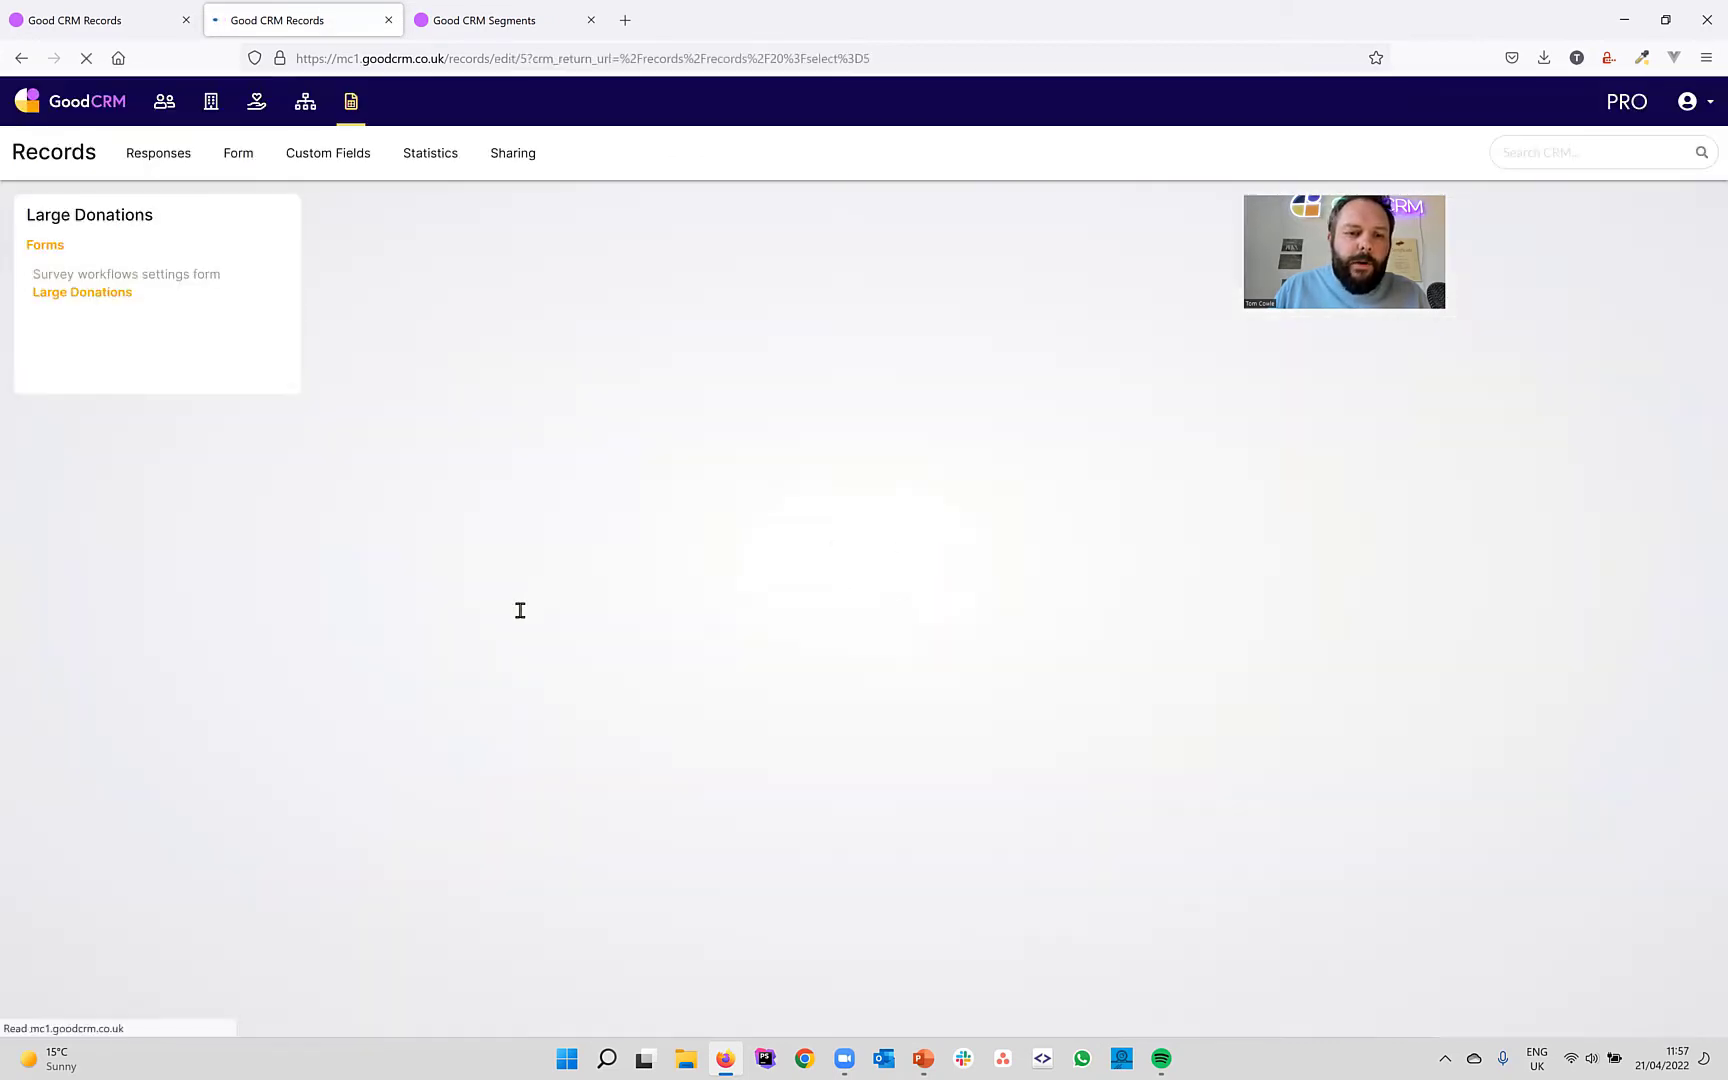
left_click(435, 655)
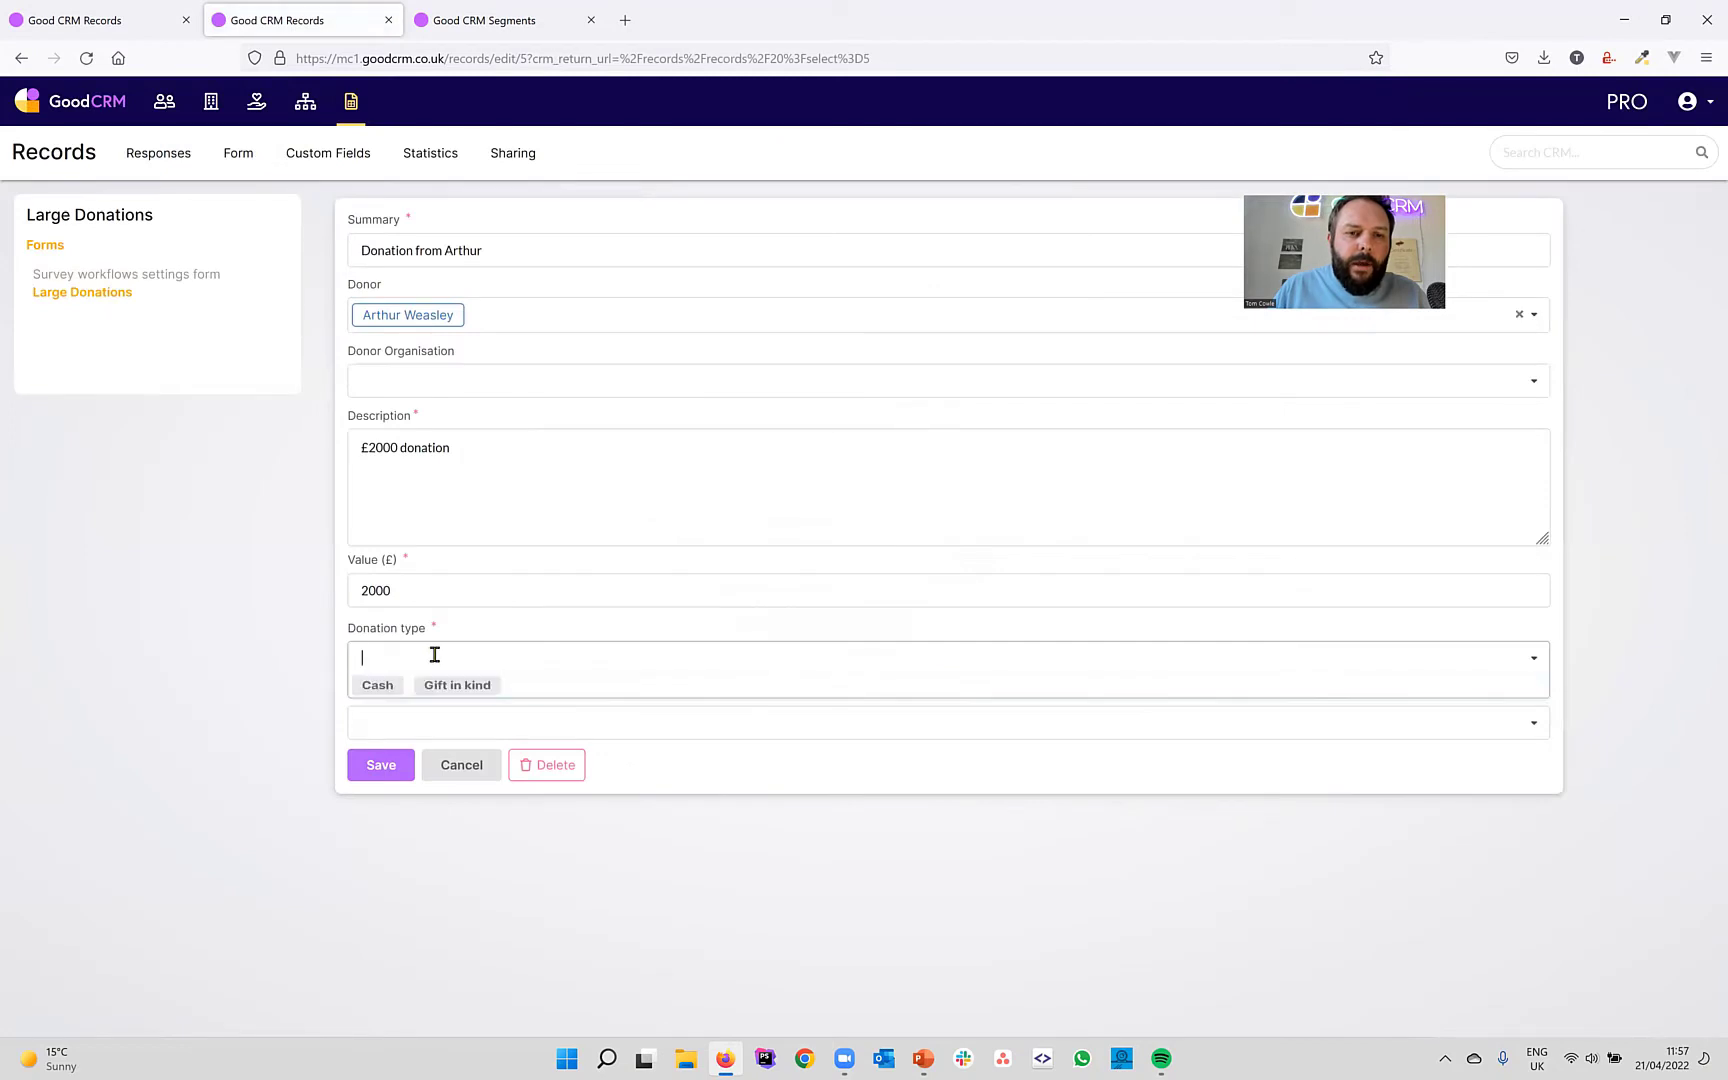
left_click(386, 688)
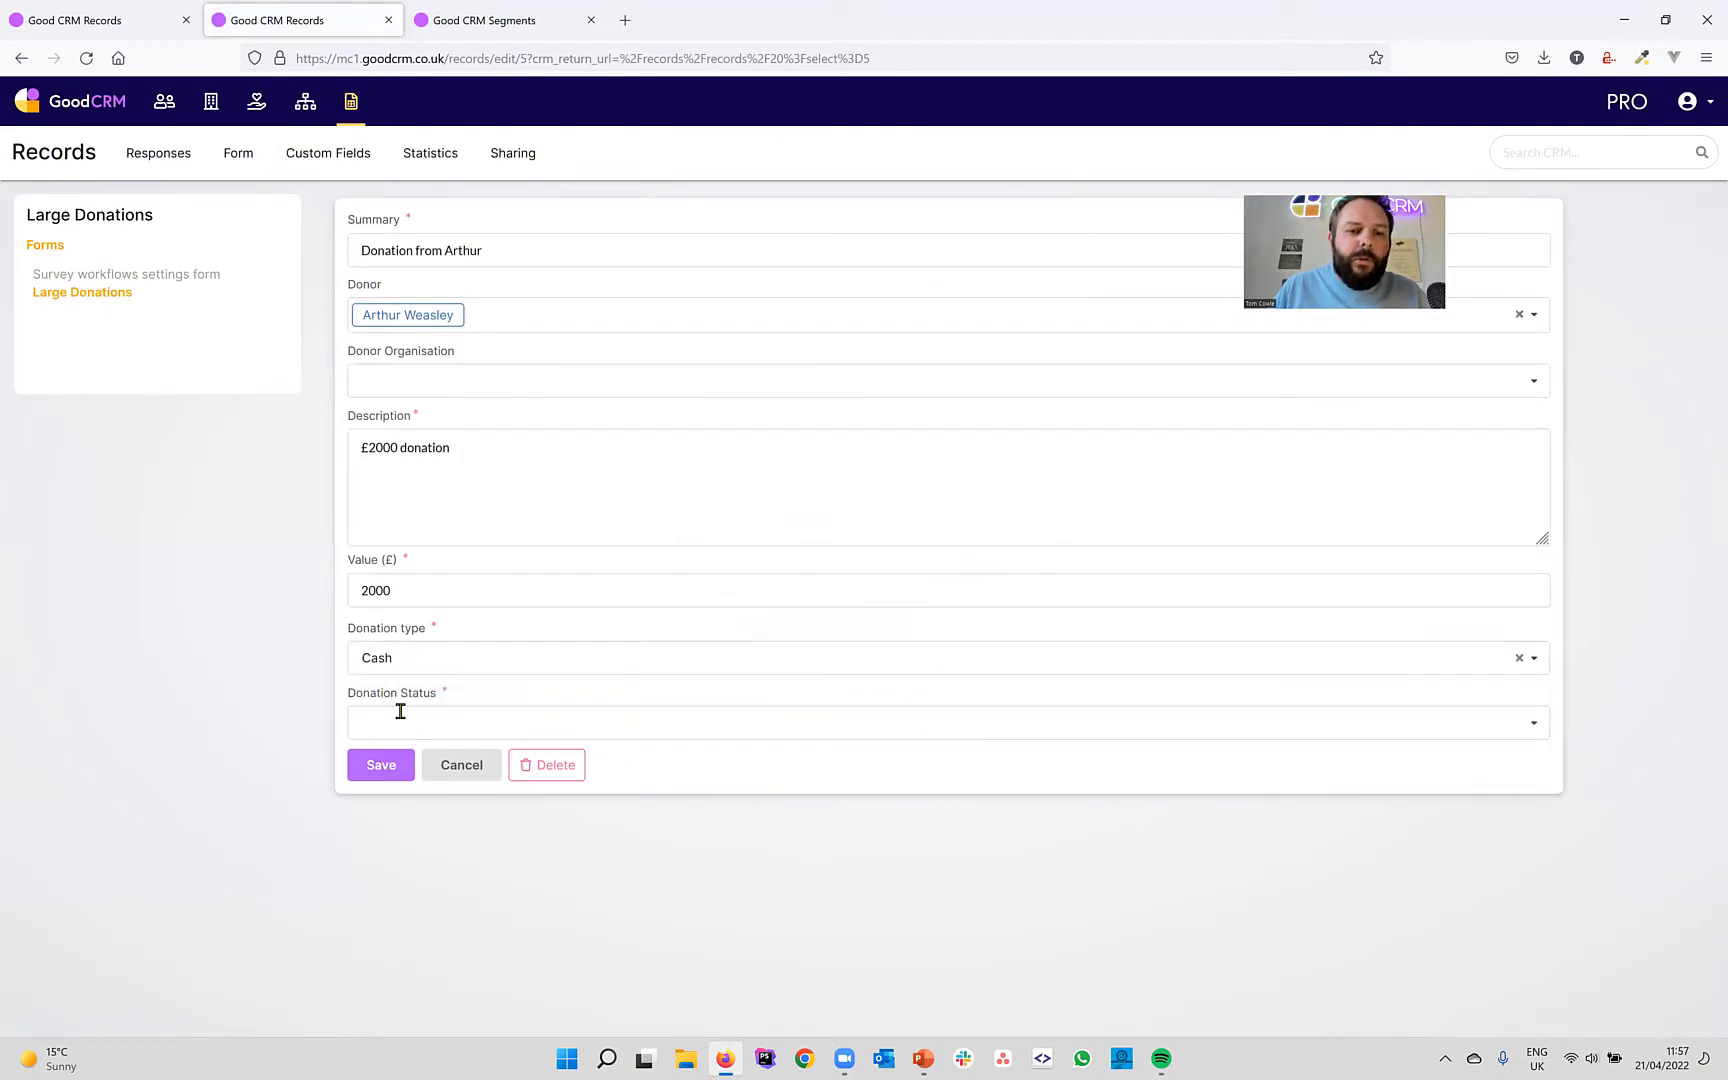
left_click(400, 711)
left_click(460, 759)
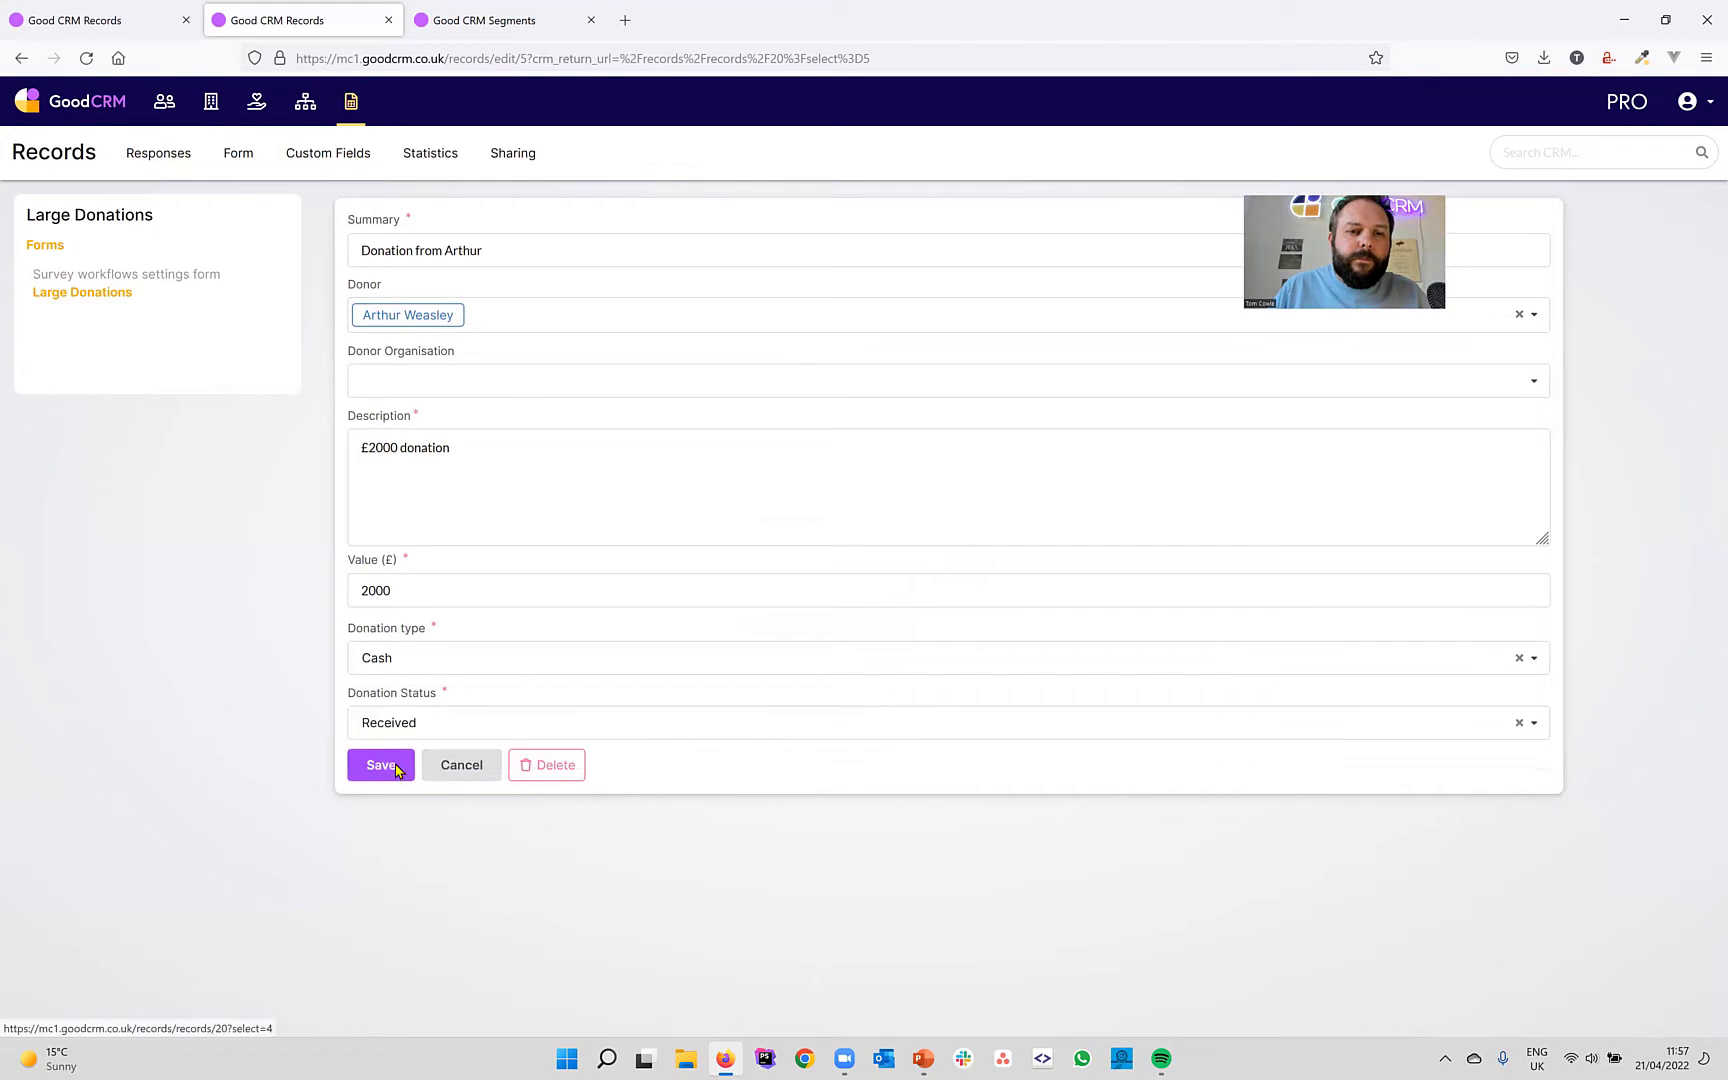
left_click(392, 766)
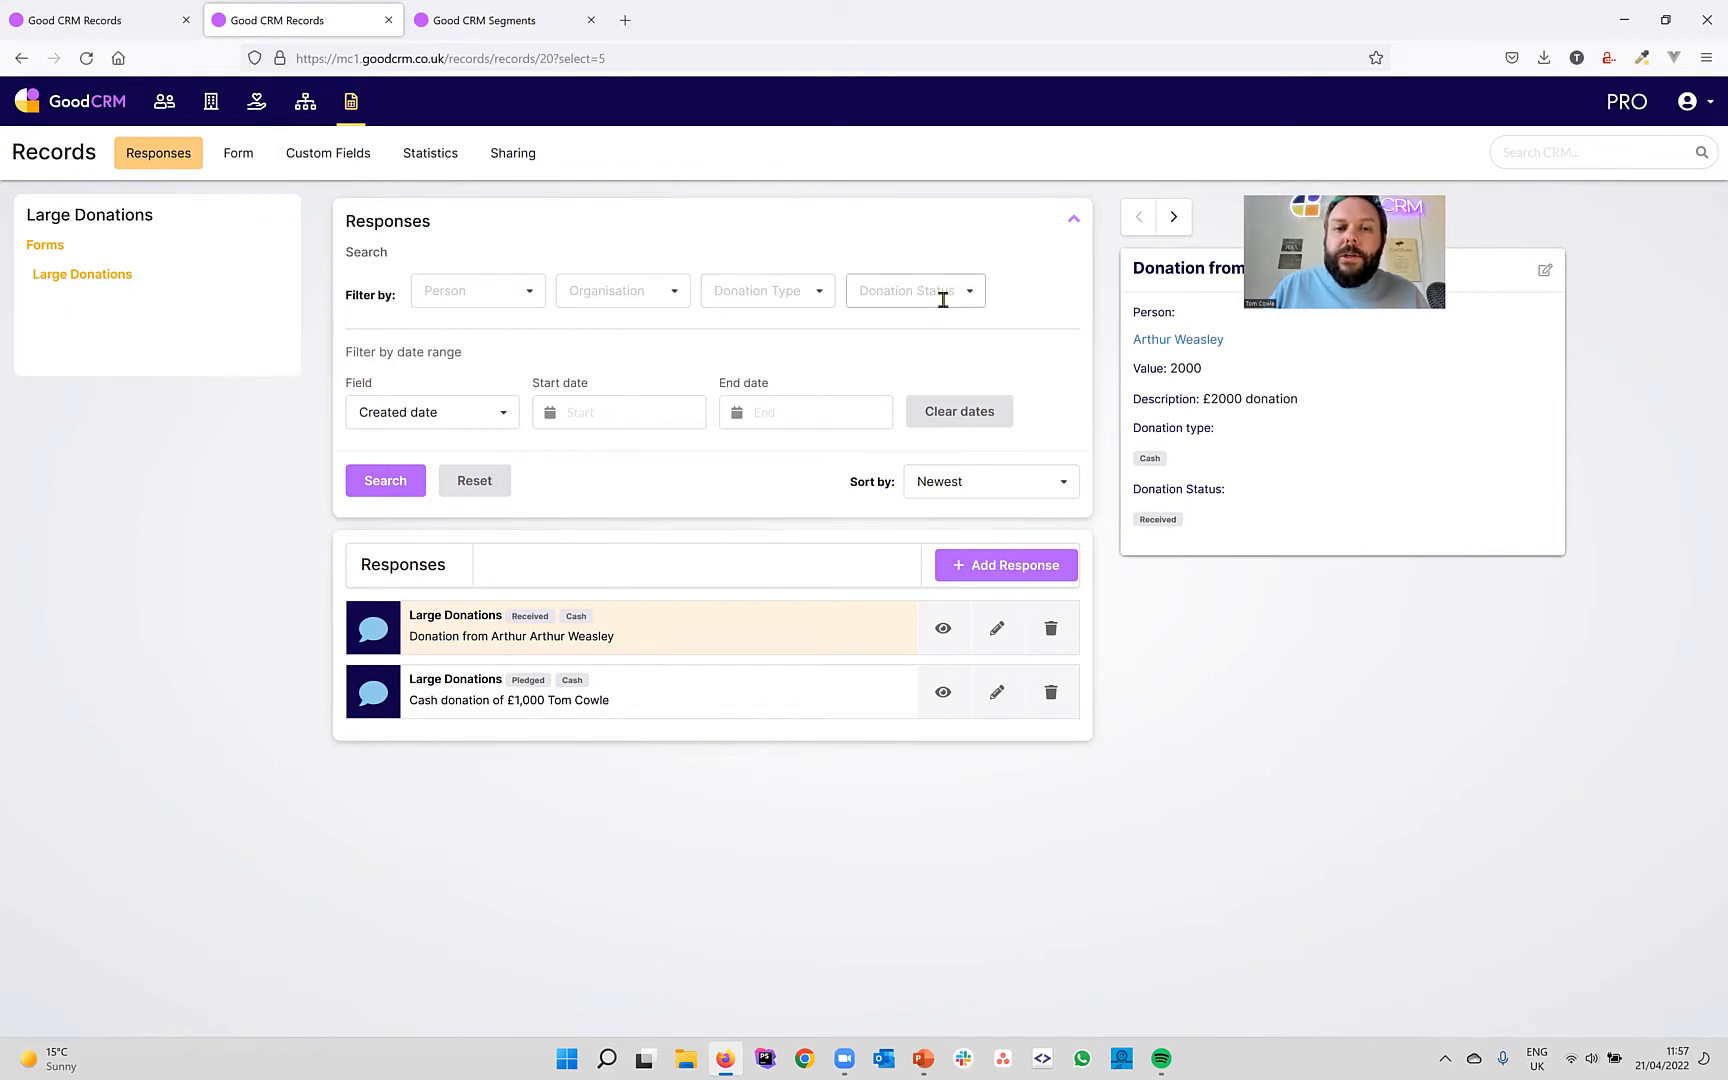
Try filtering the responses by Donation Type Cash, then remove that filter.
left_click(826, 295)
left_click(762, 323)
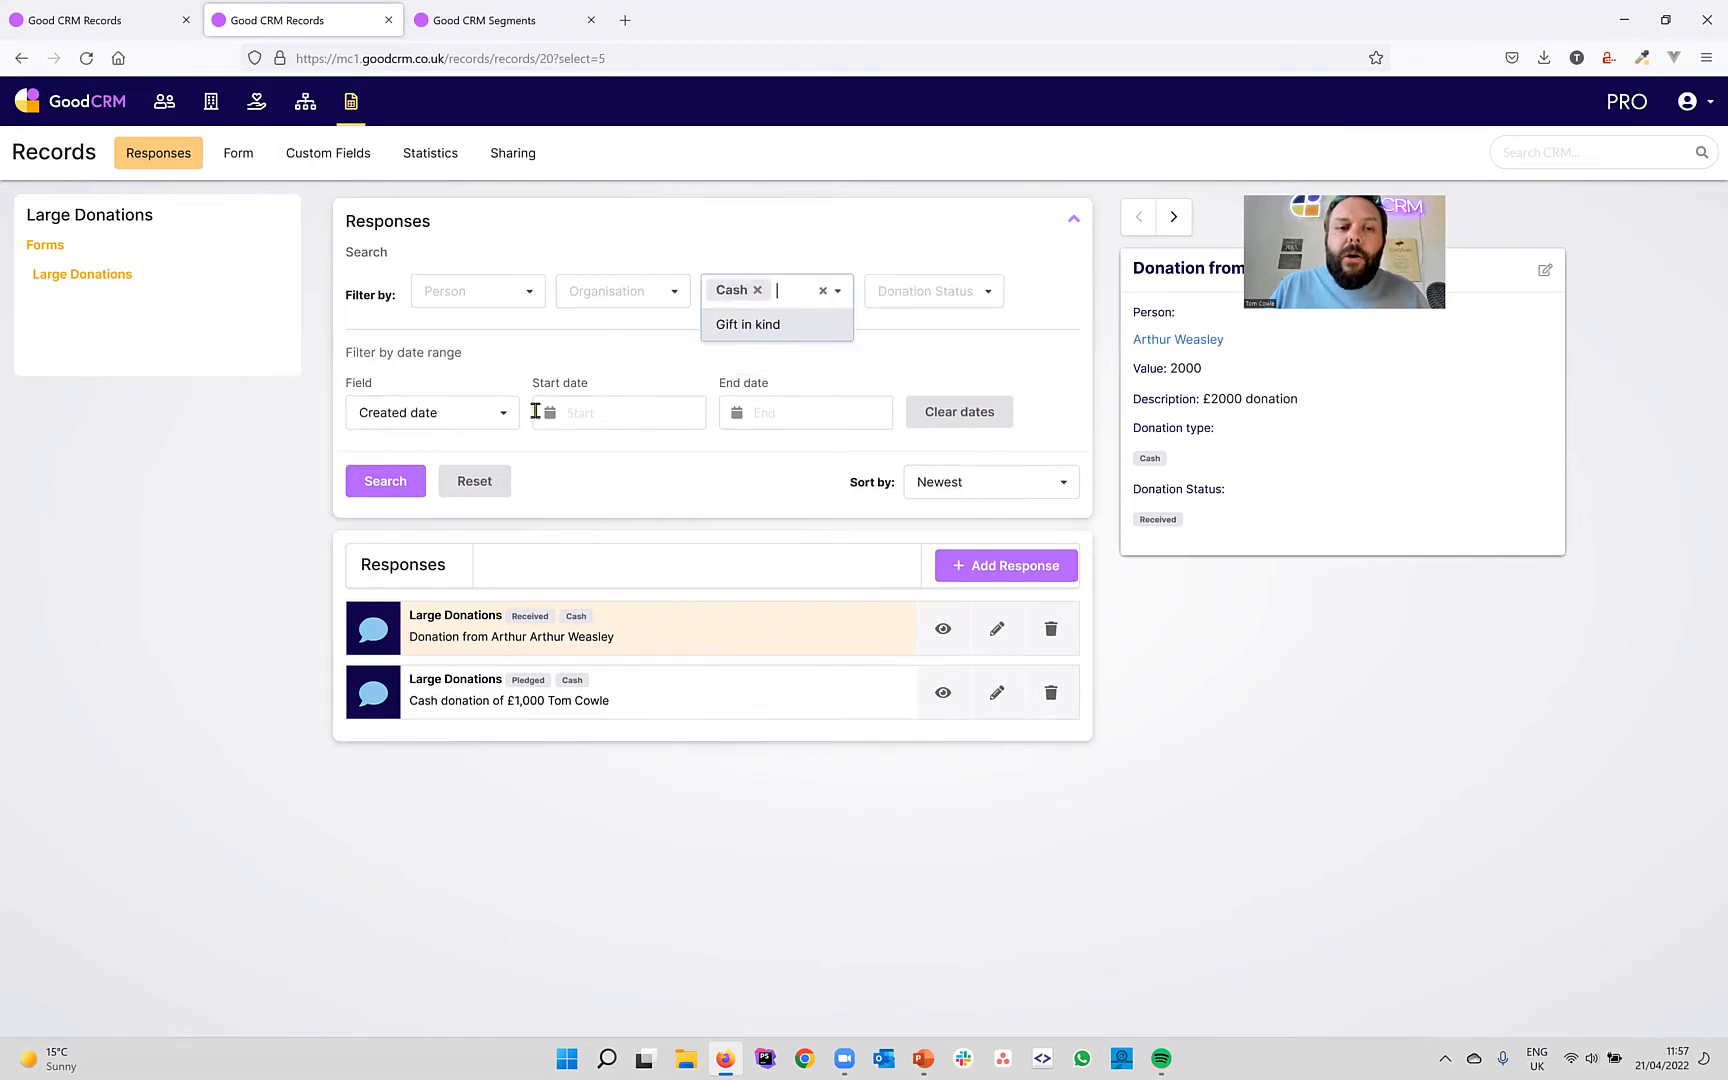
left_click(392, 483)
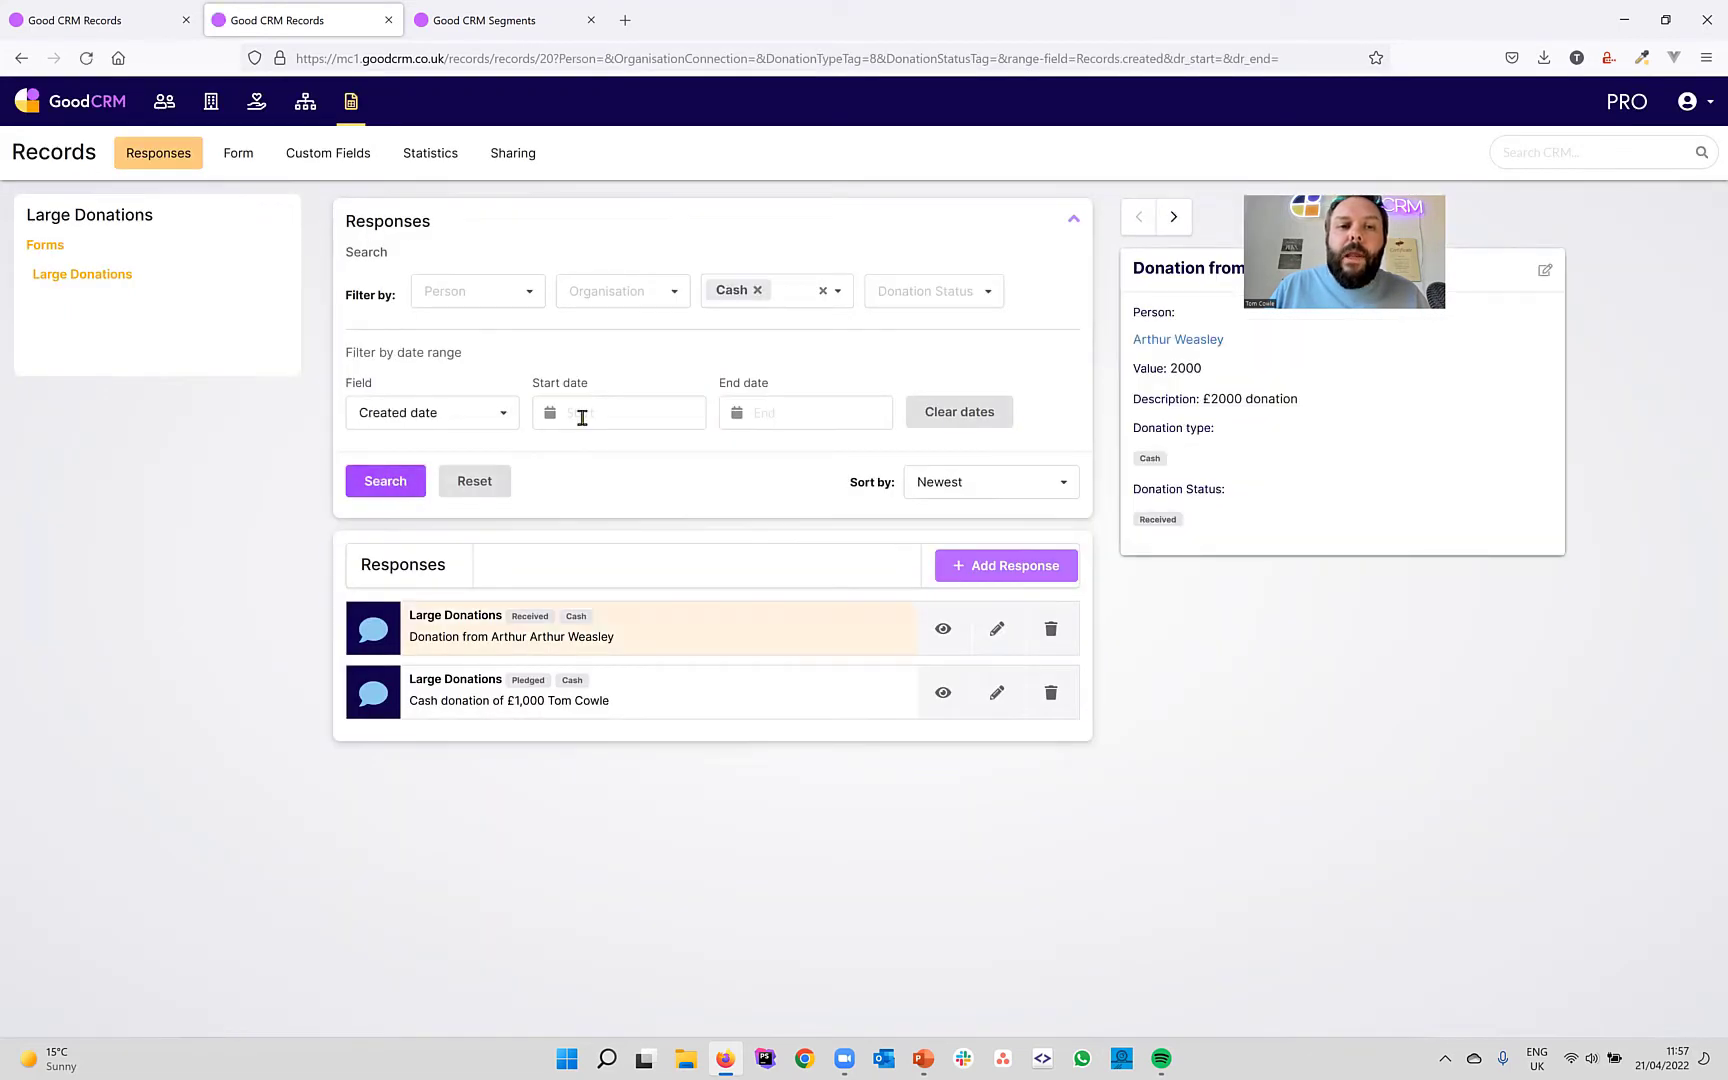
left_click(757, 288)
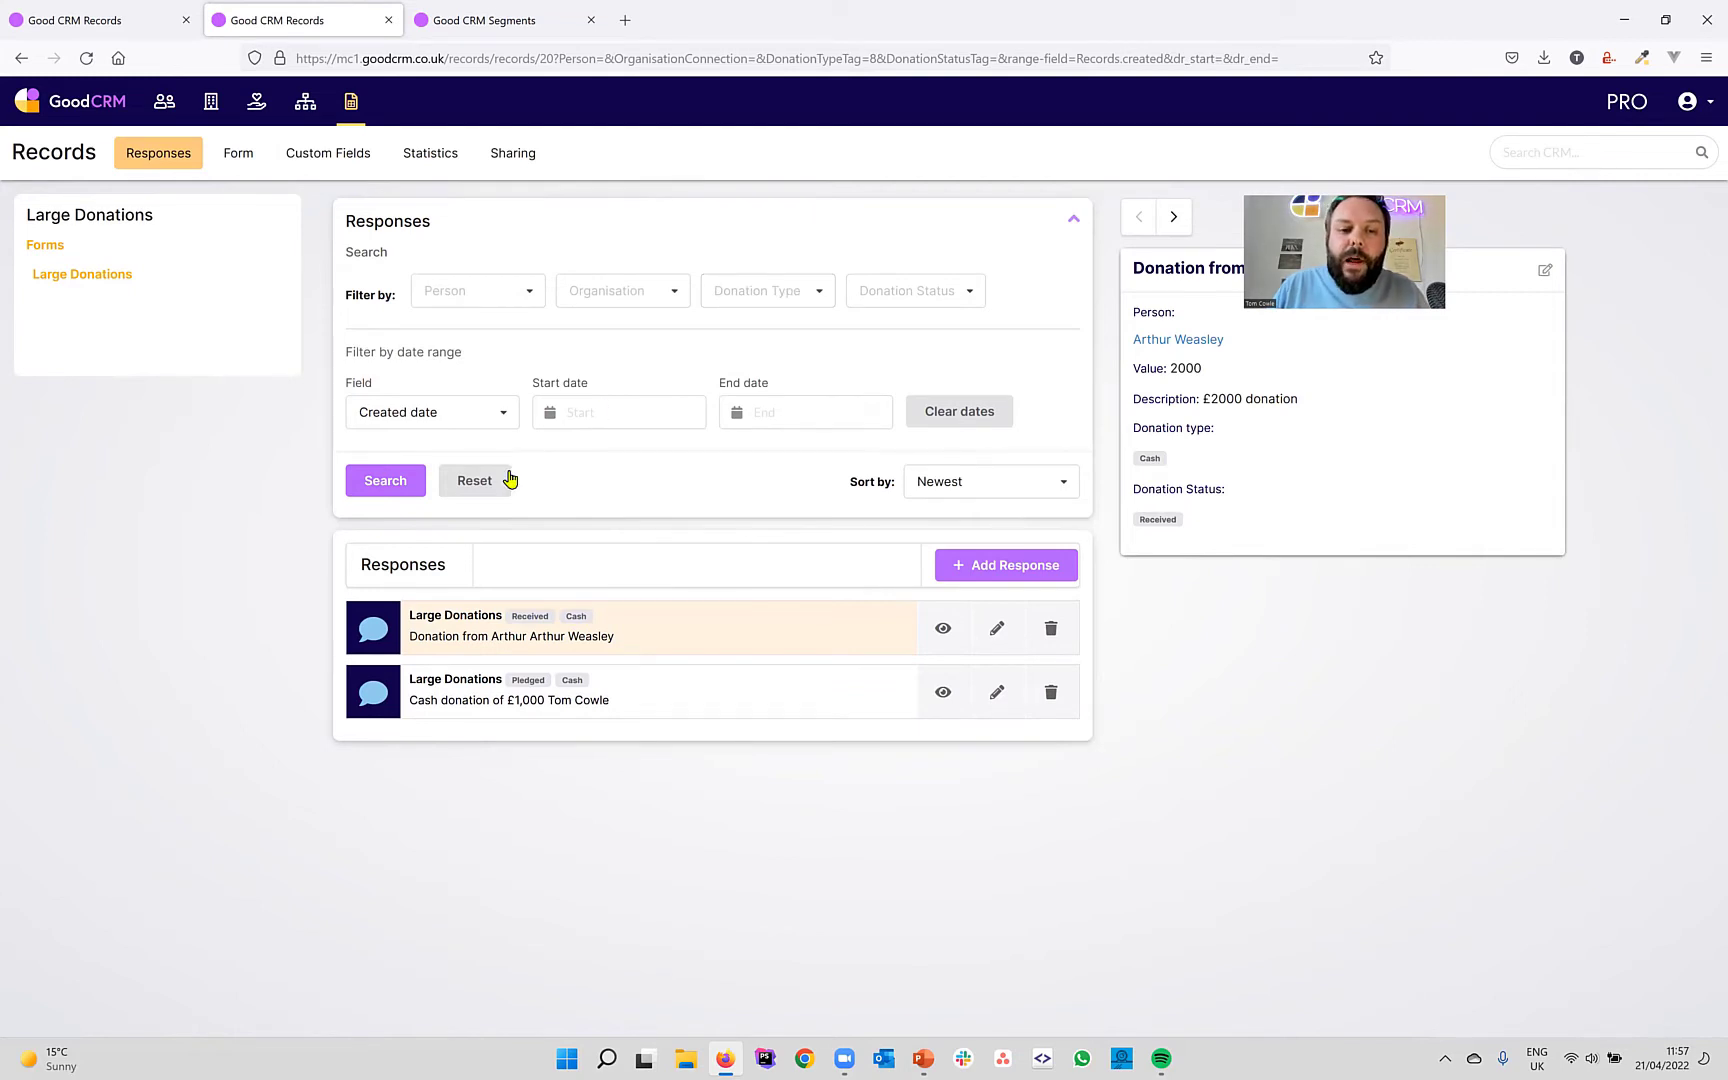
Filter the responses by Donation Status Received and run the search.
left_click(969, 292)
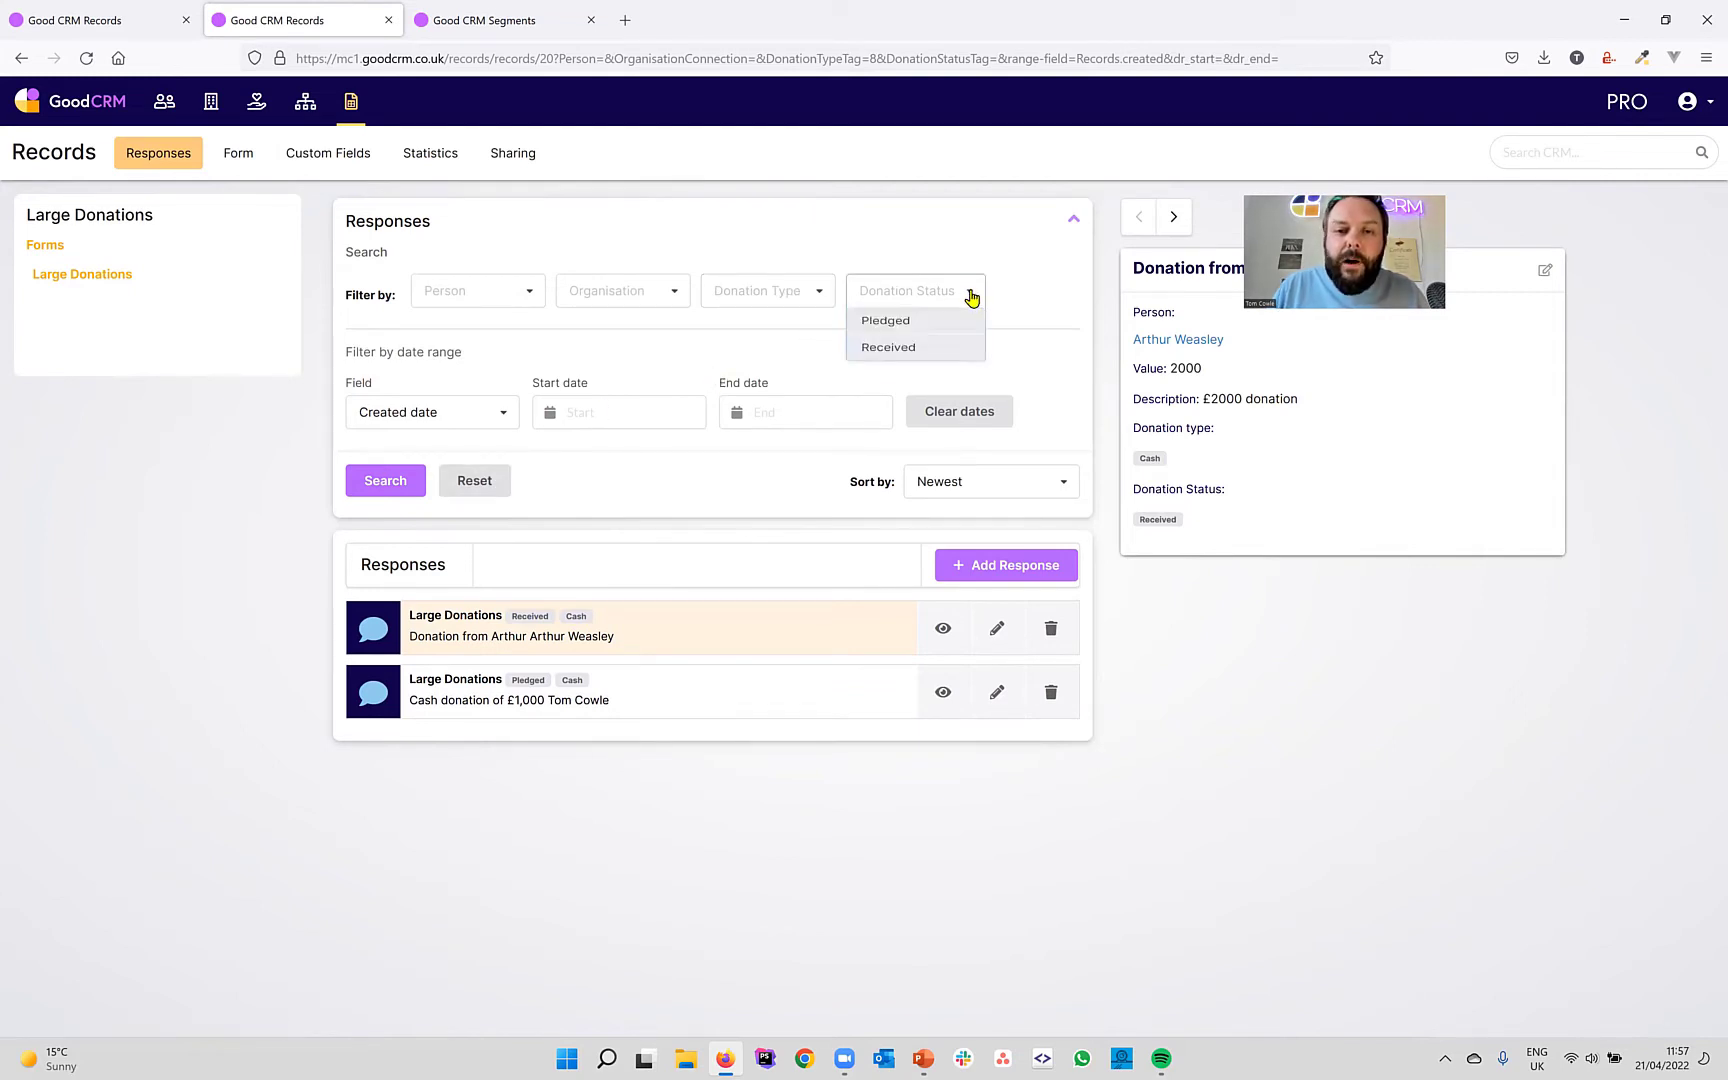
left_click(899, 356)
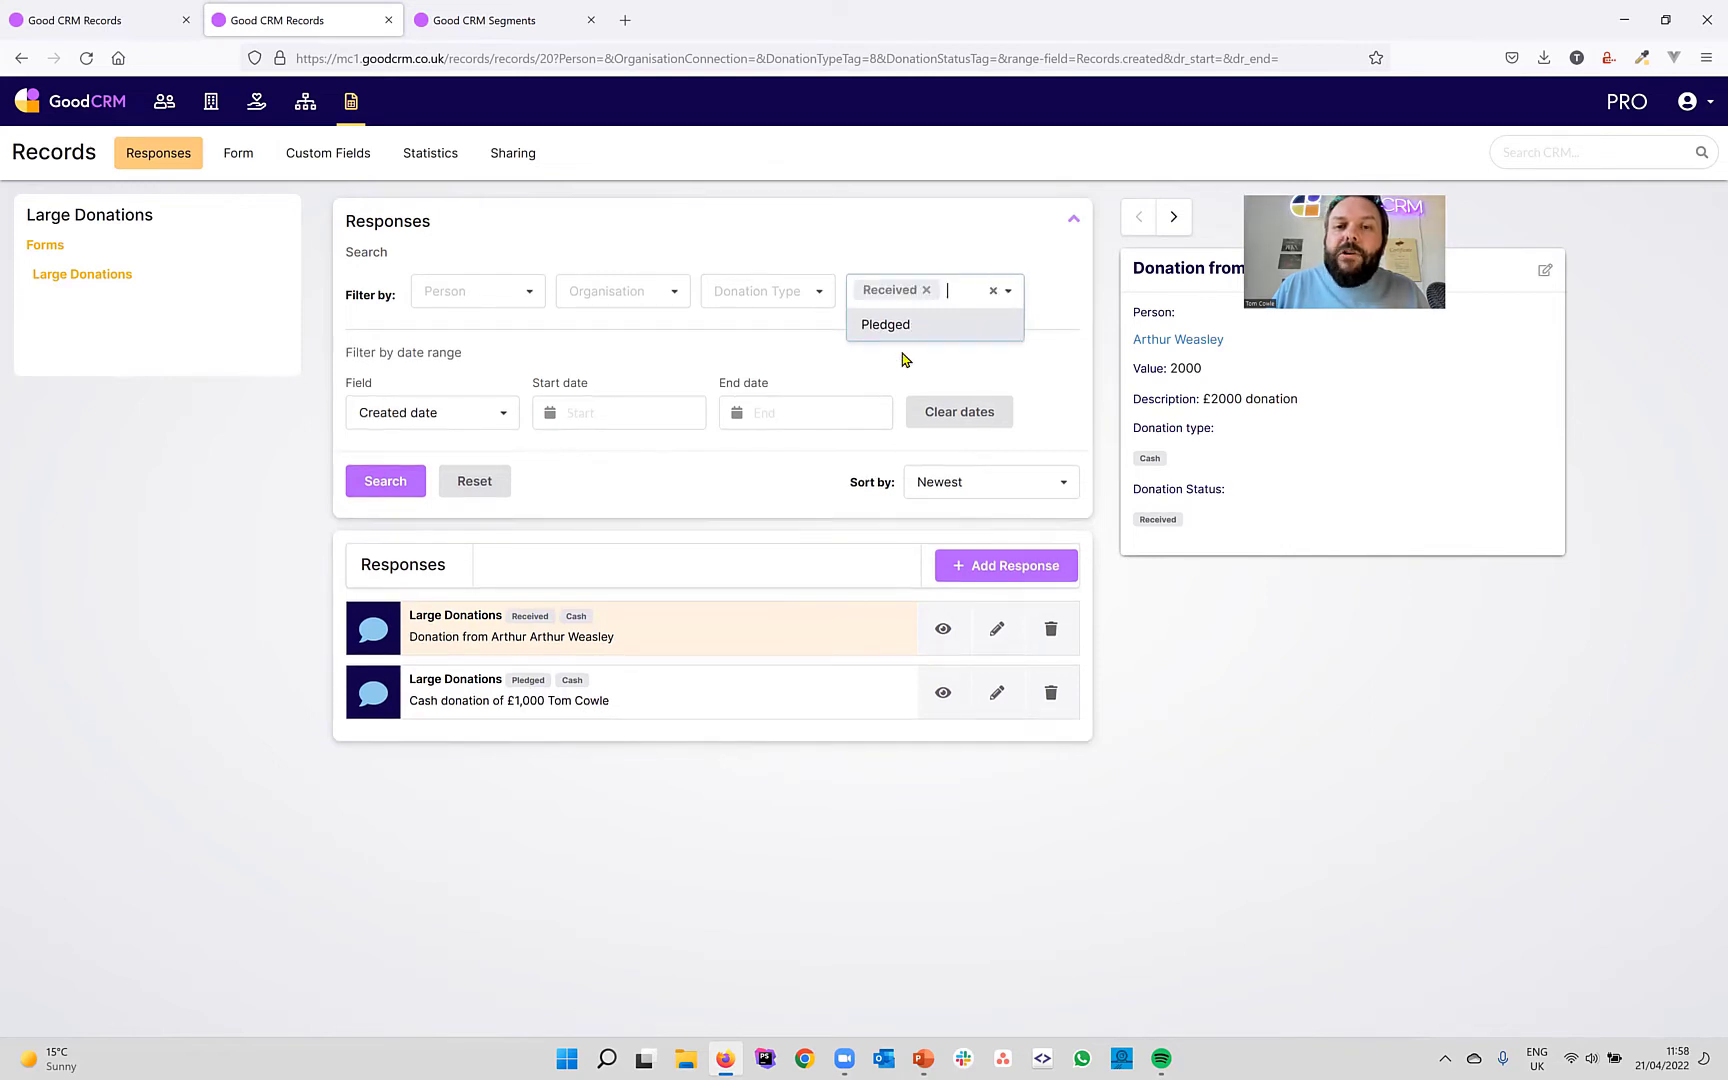
left_click(386, 482)
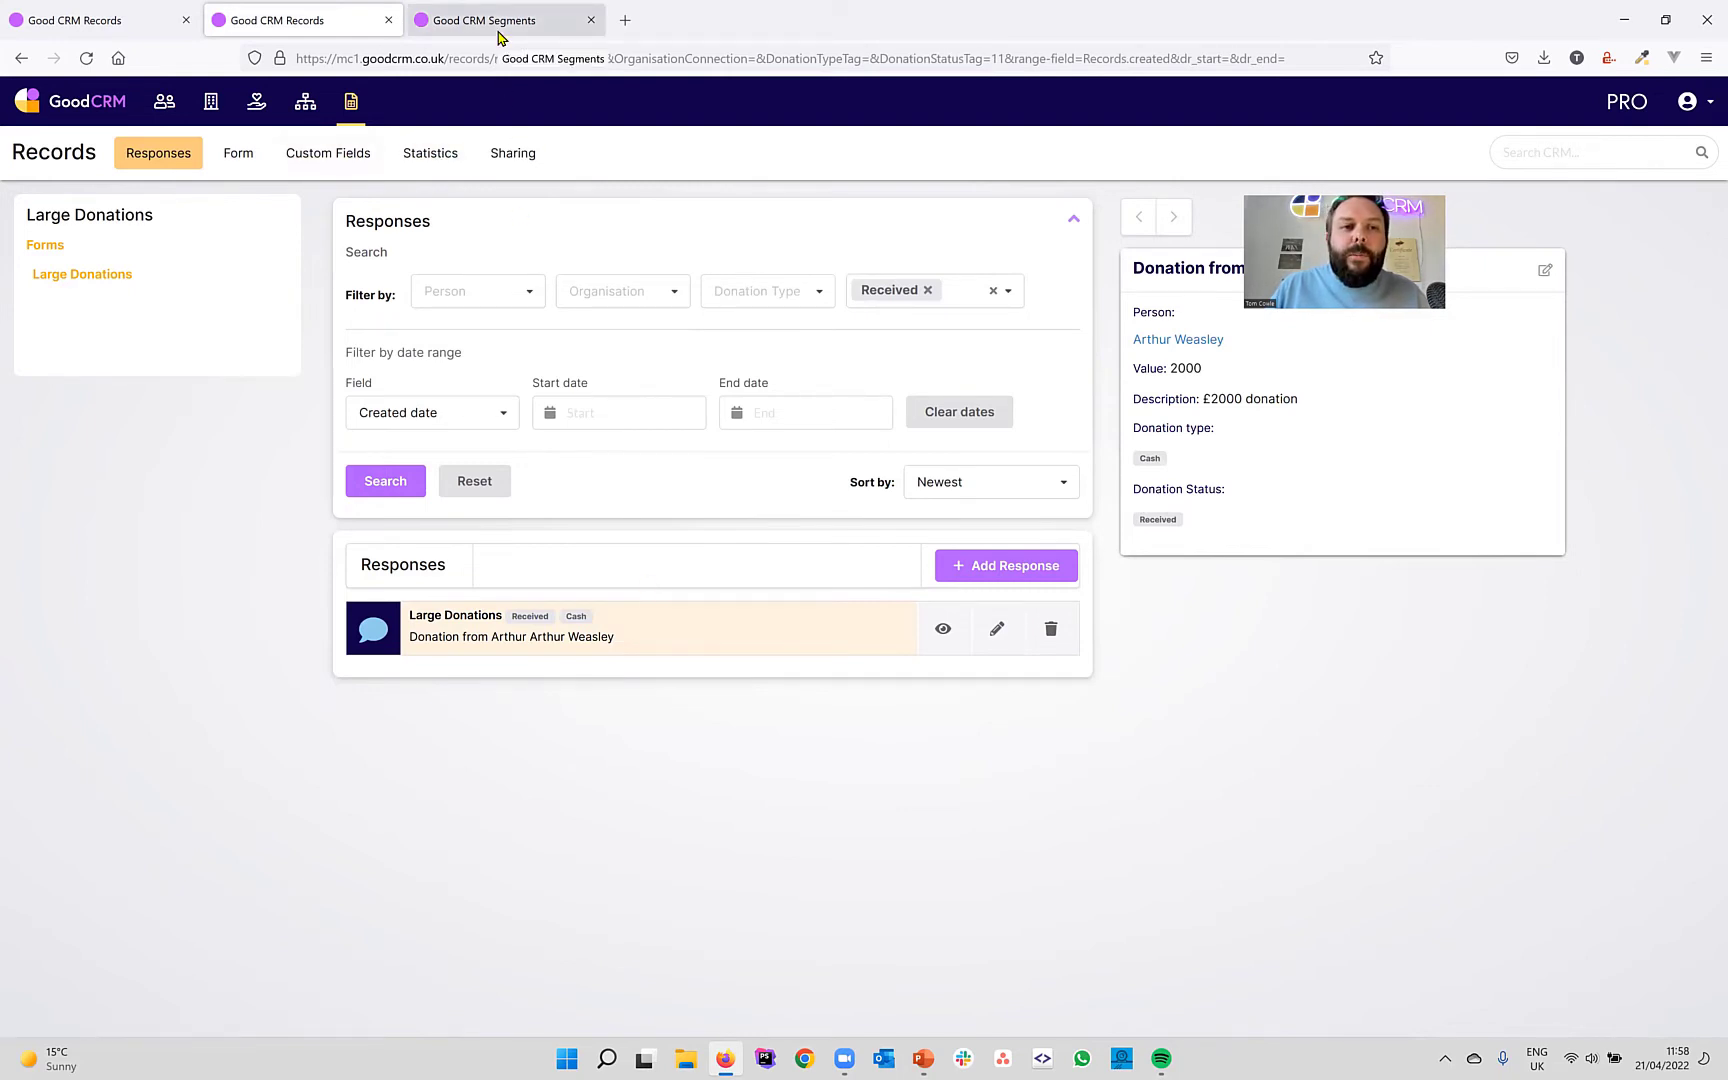
In the Segments browser tab, open the Large Donations form's responses from Record Forms.
left_click(465, 30)
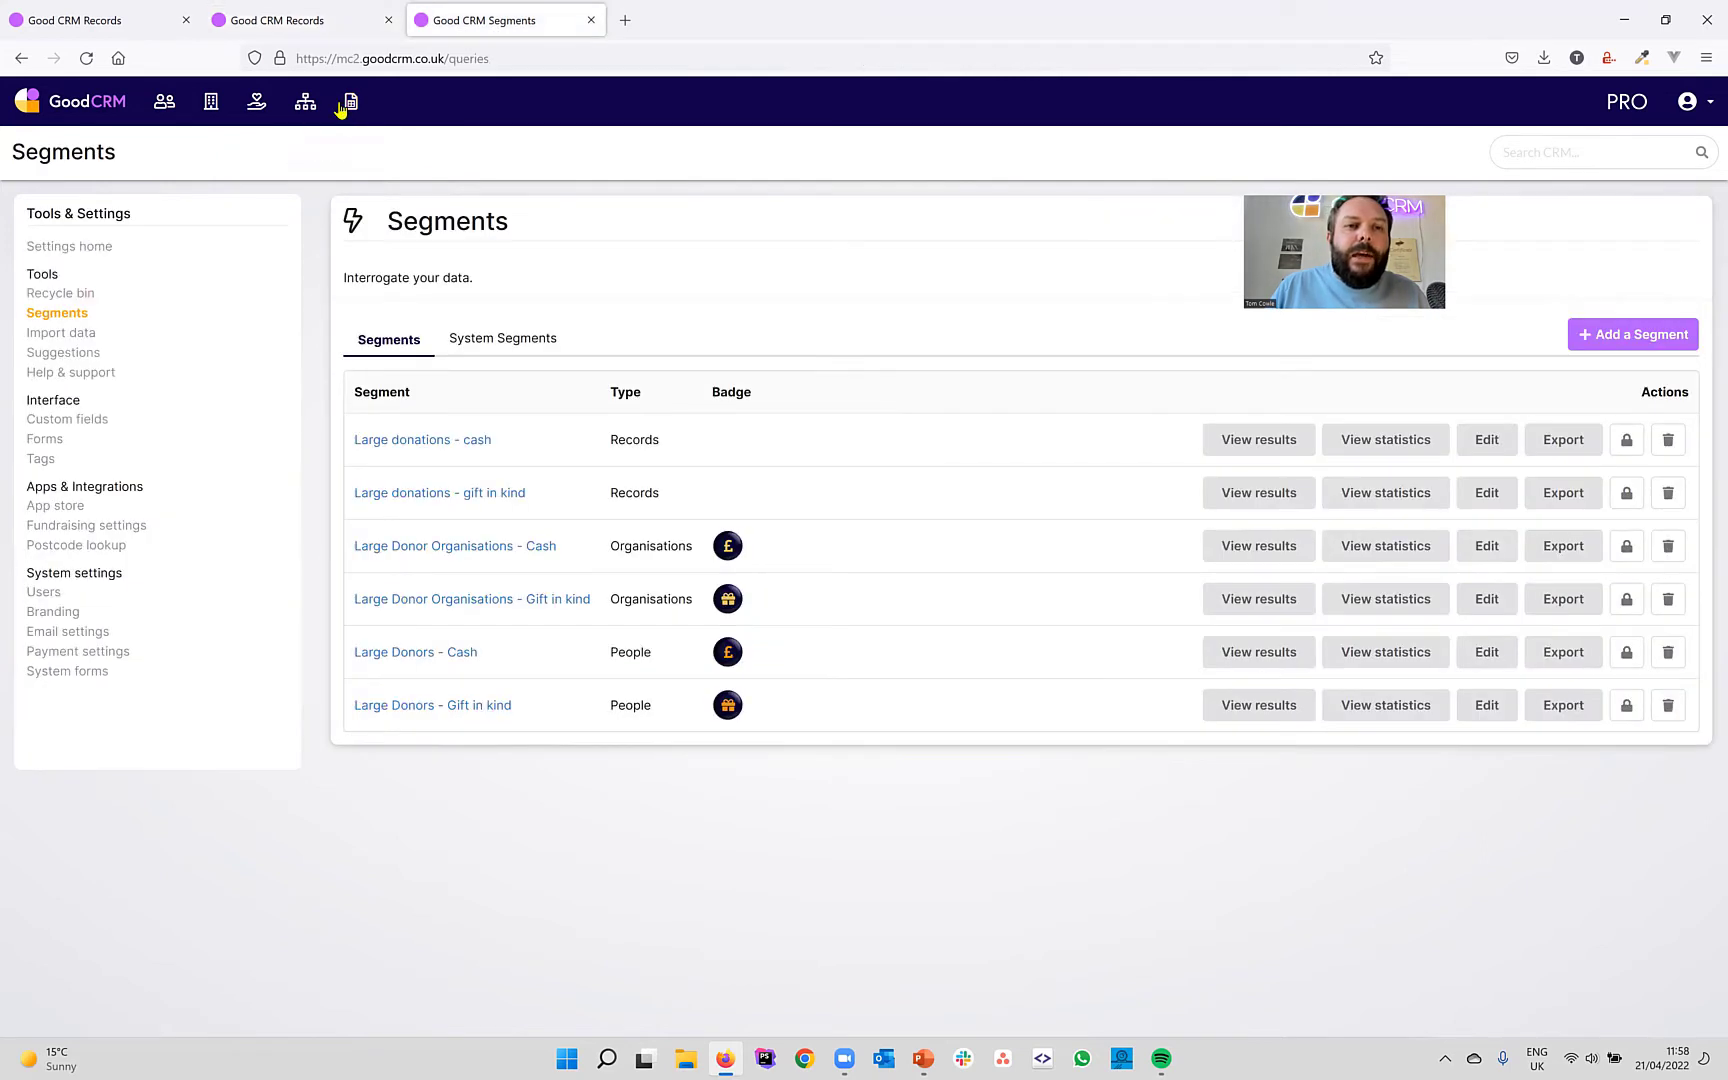
left_click(355, 101)
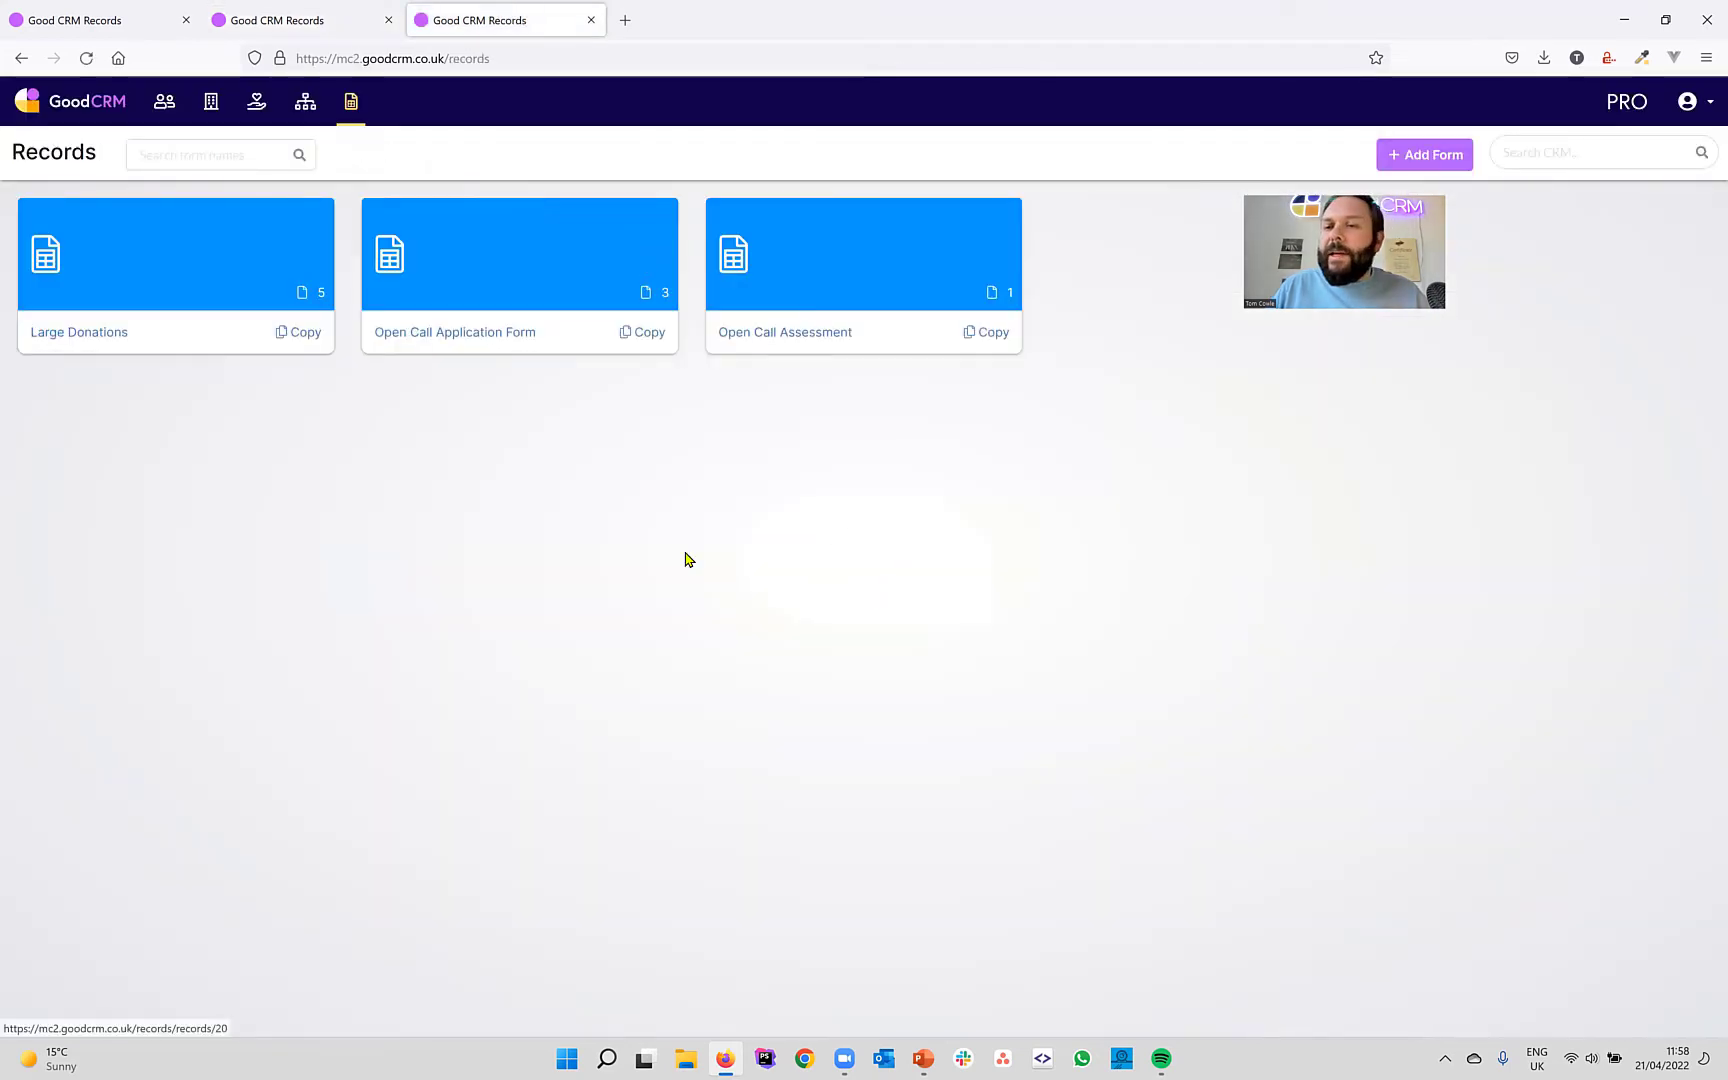
left_click(84, 334)
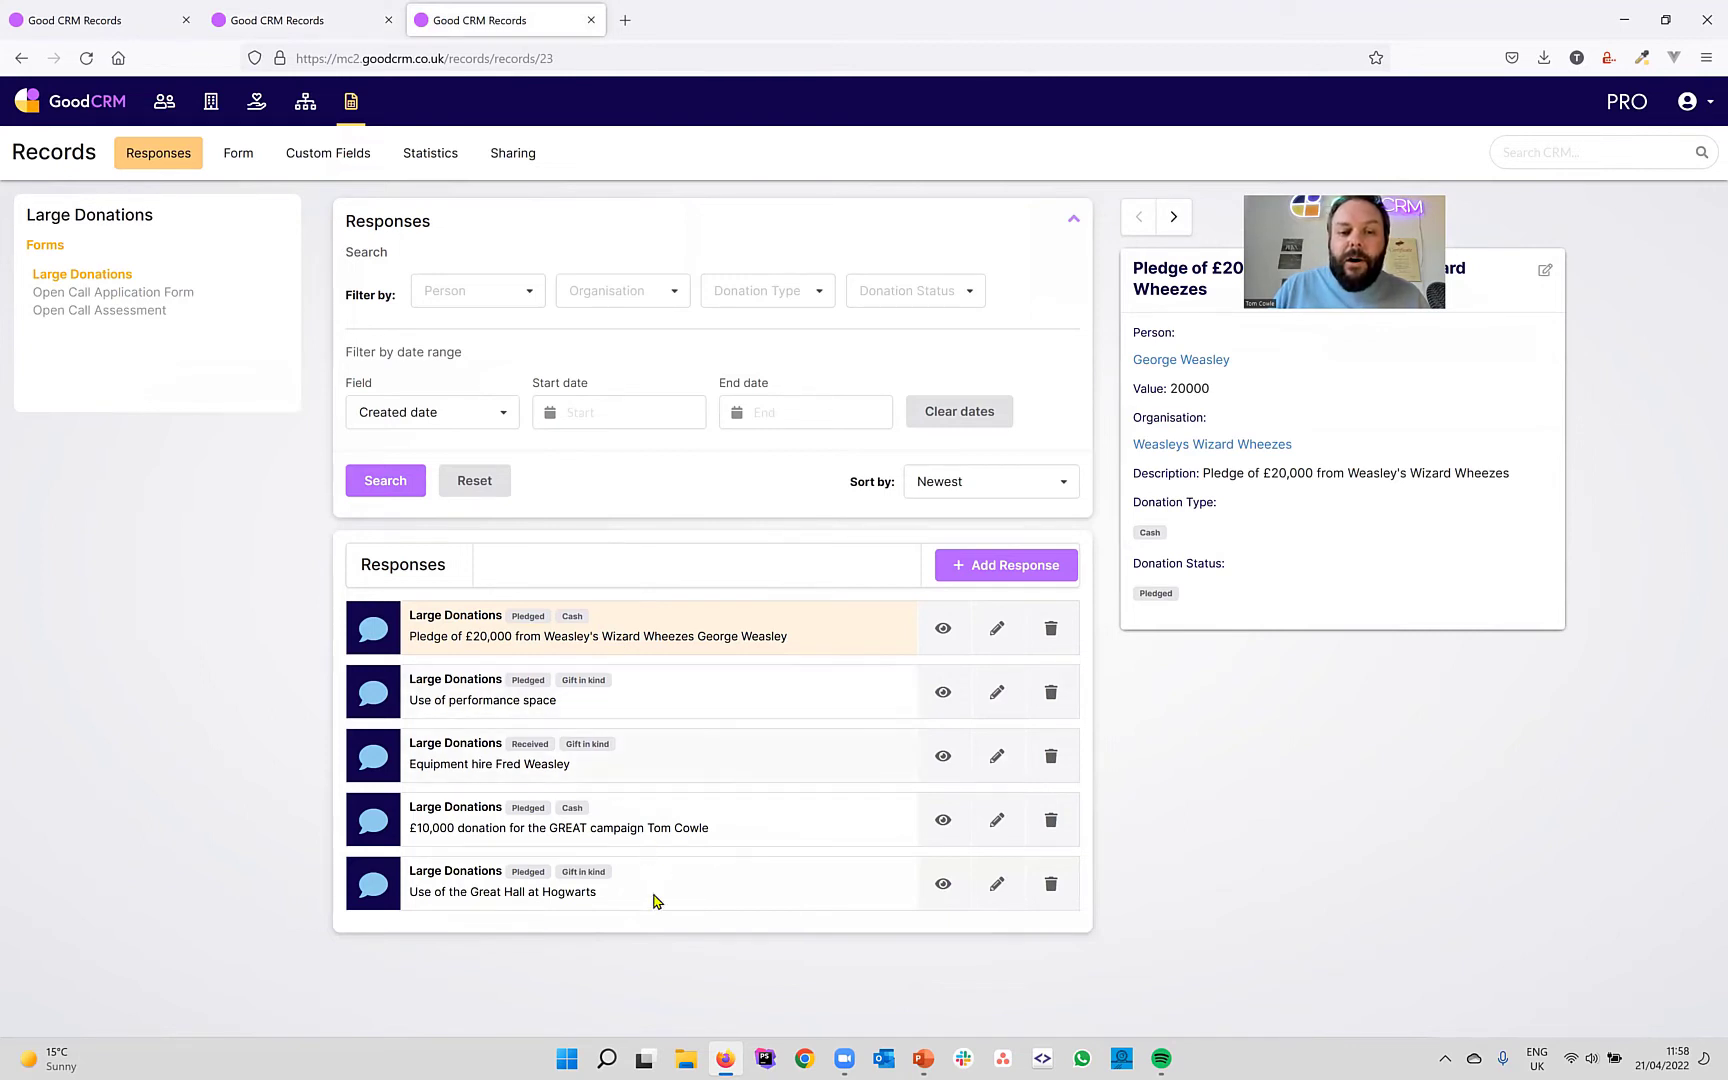
Reset the Large Donations statistics and filter them to Gift in kind donations.
left_click(430, 155)
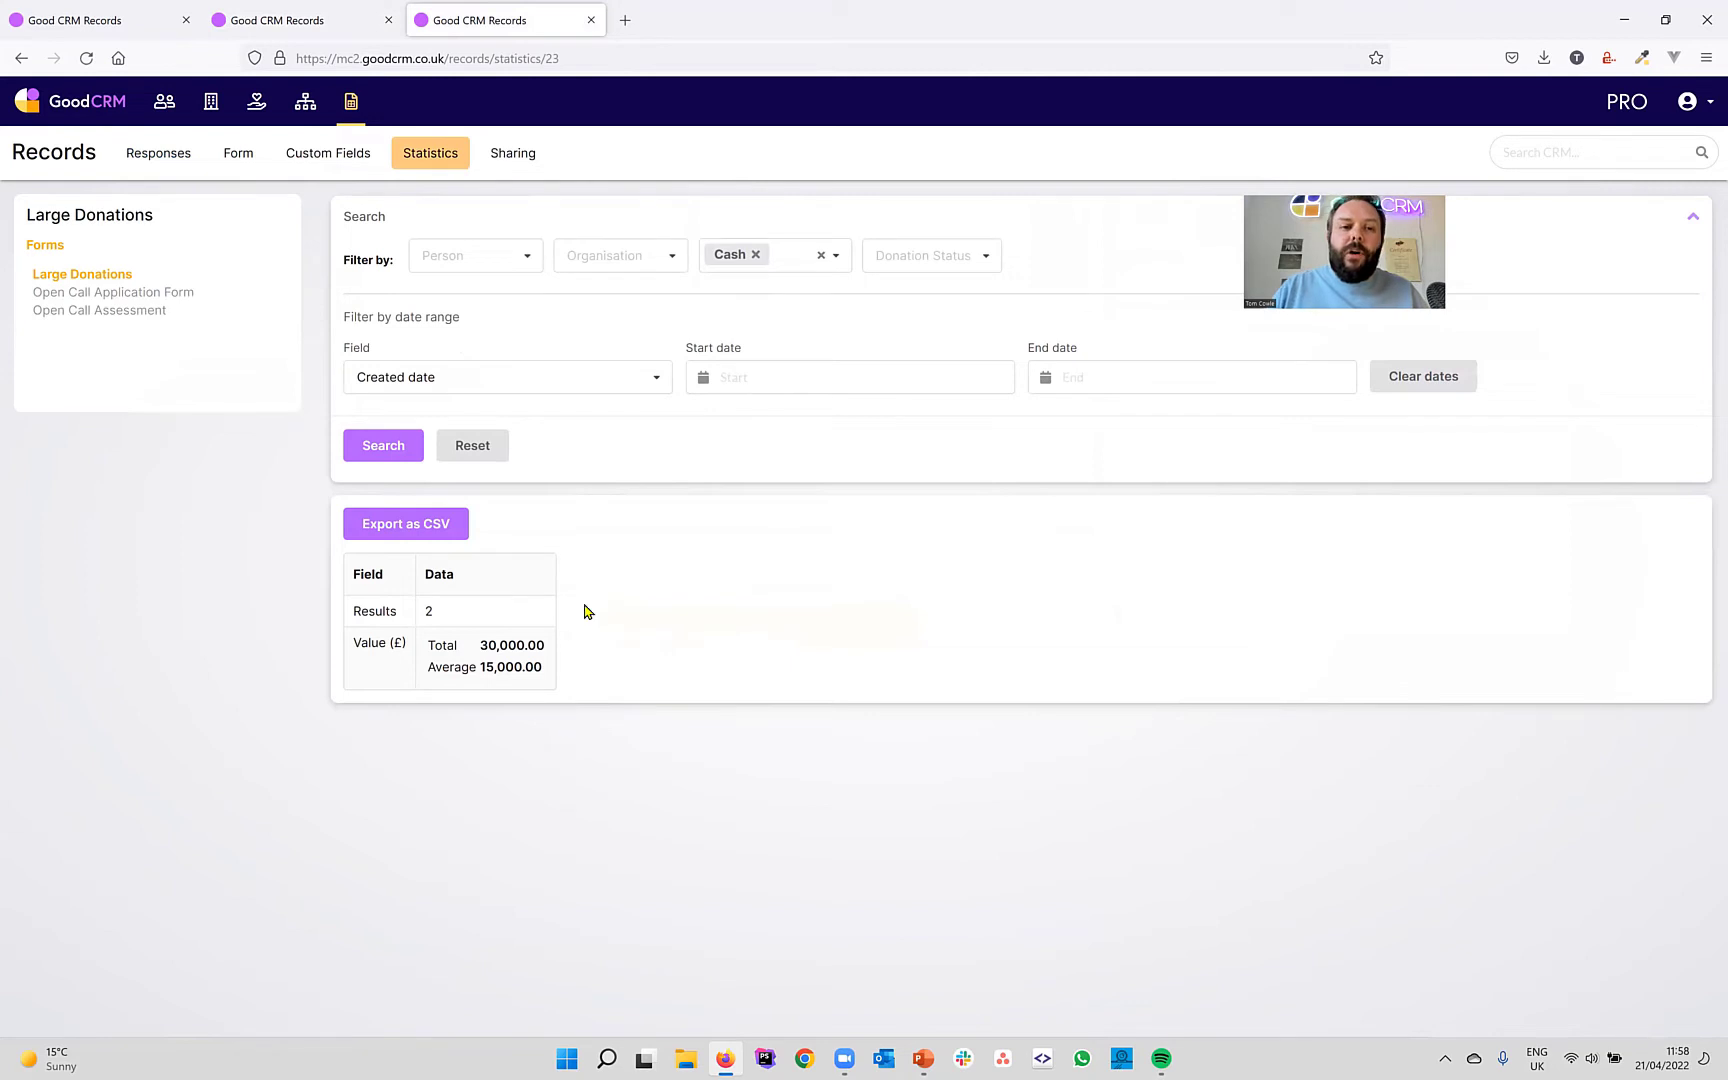
left_click(470, 445)
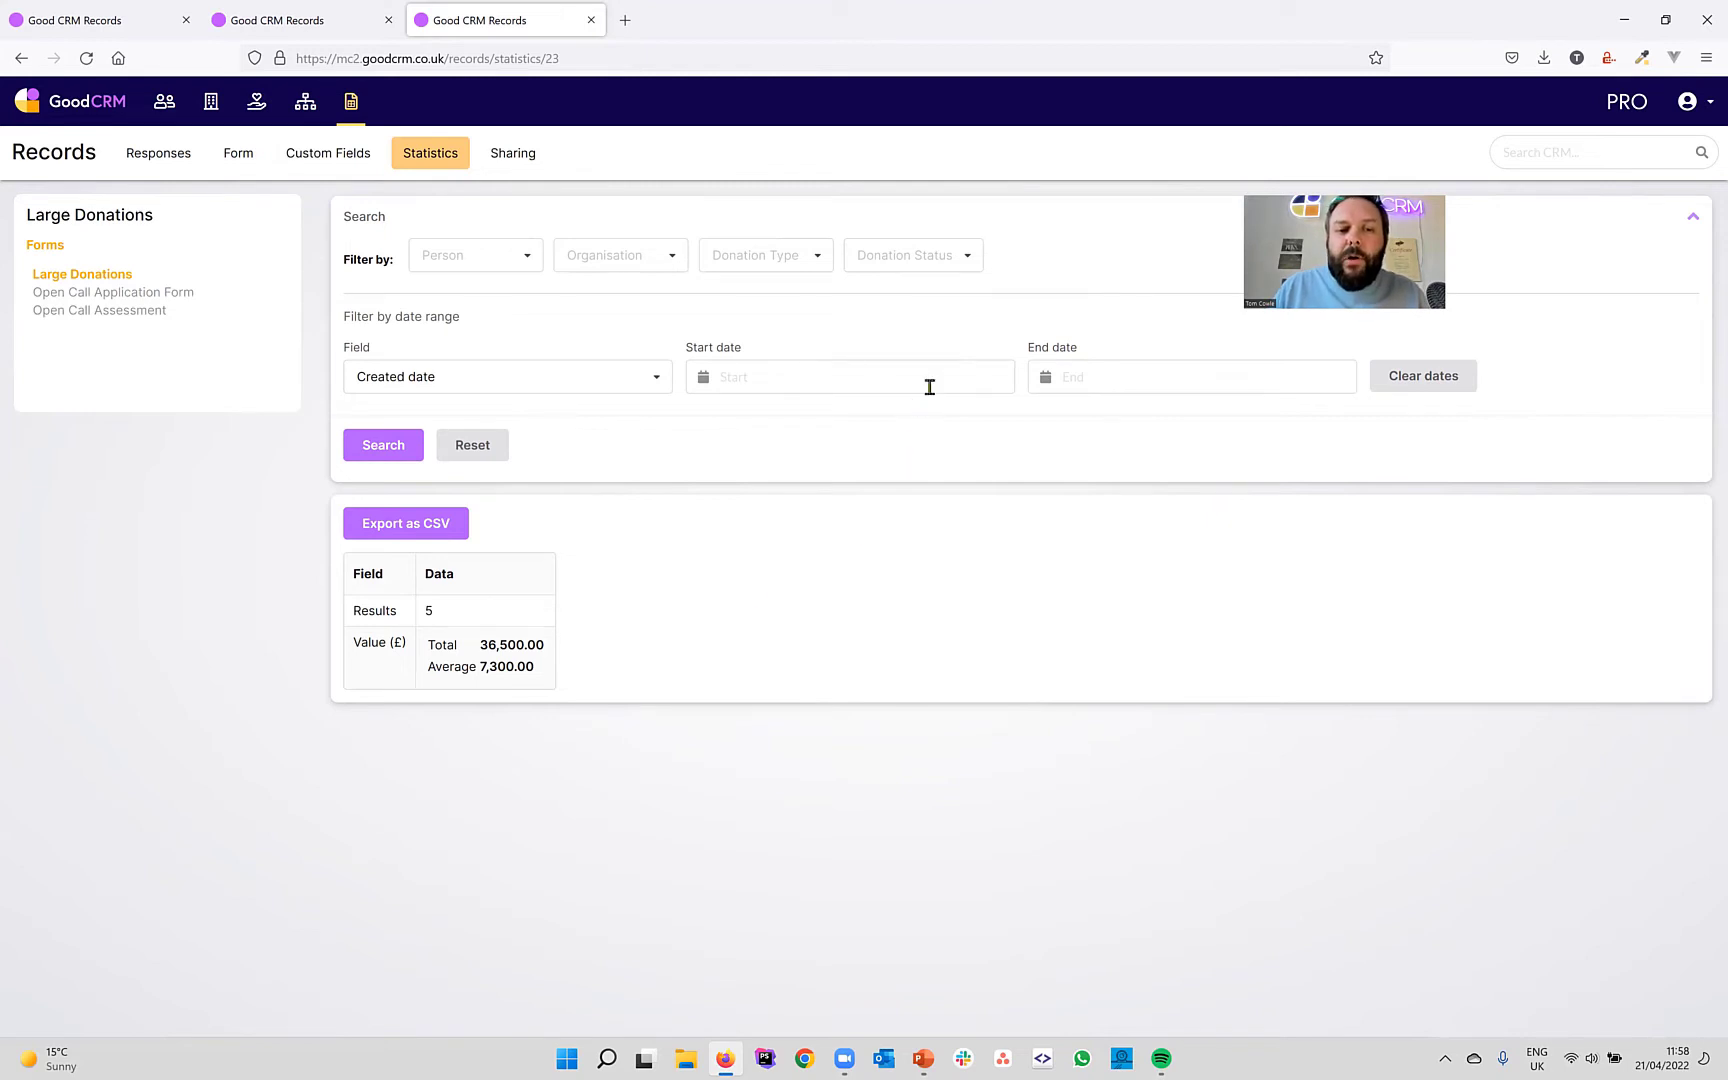
left_click(820, 266)
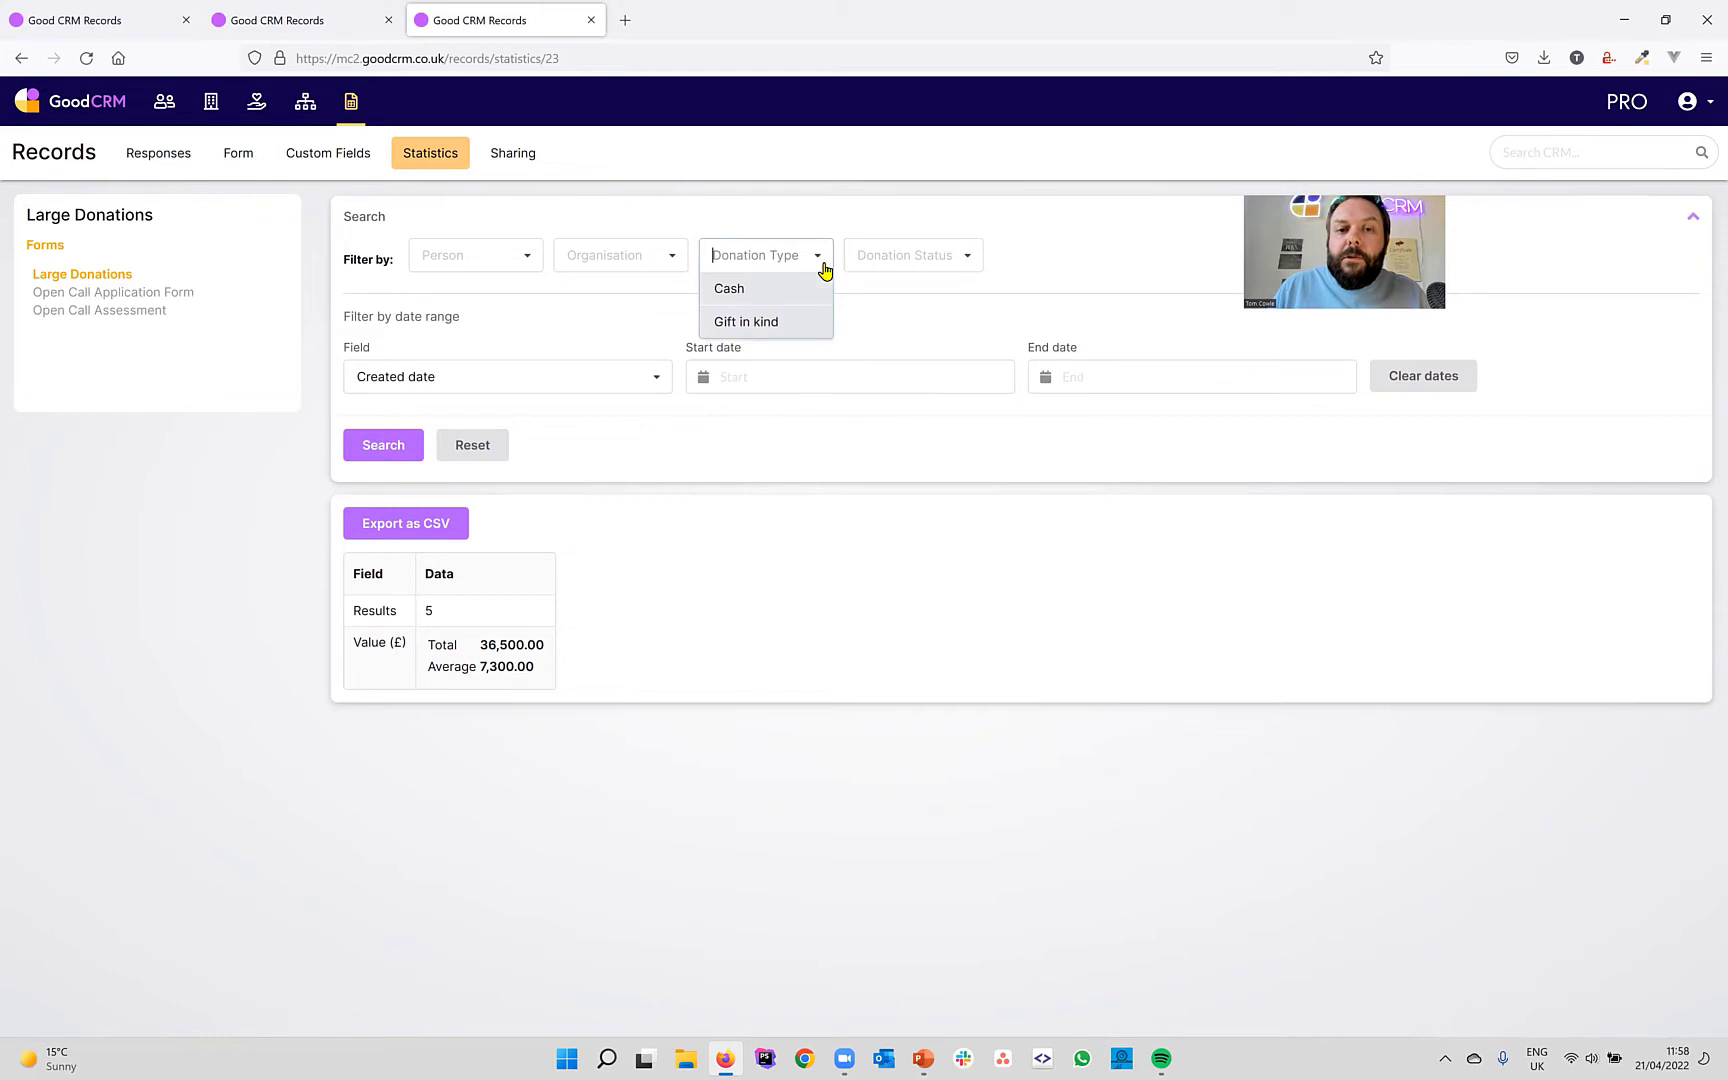
left_click(746, 322)
left_click(383, 447)
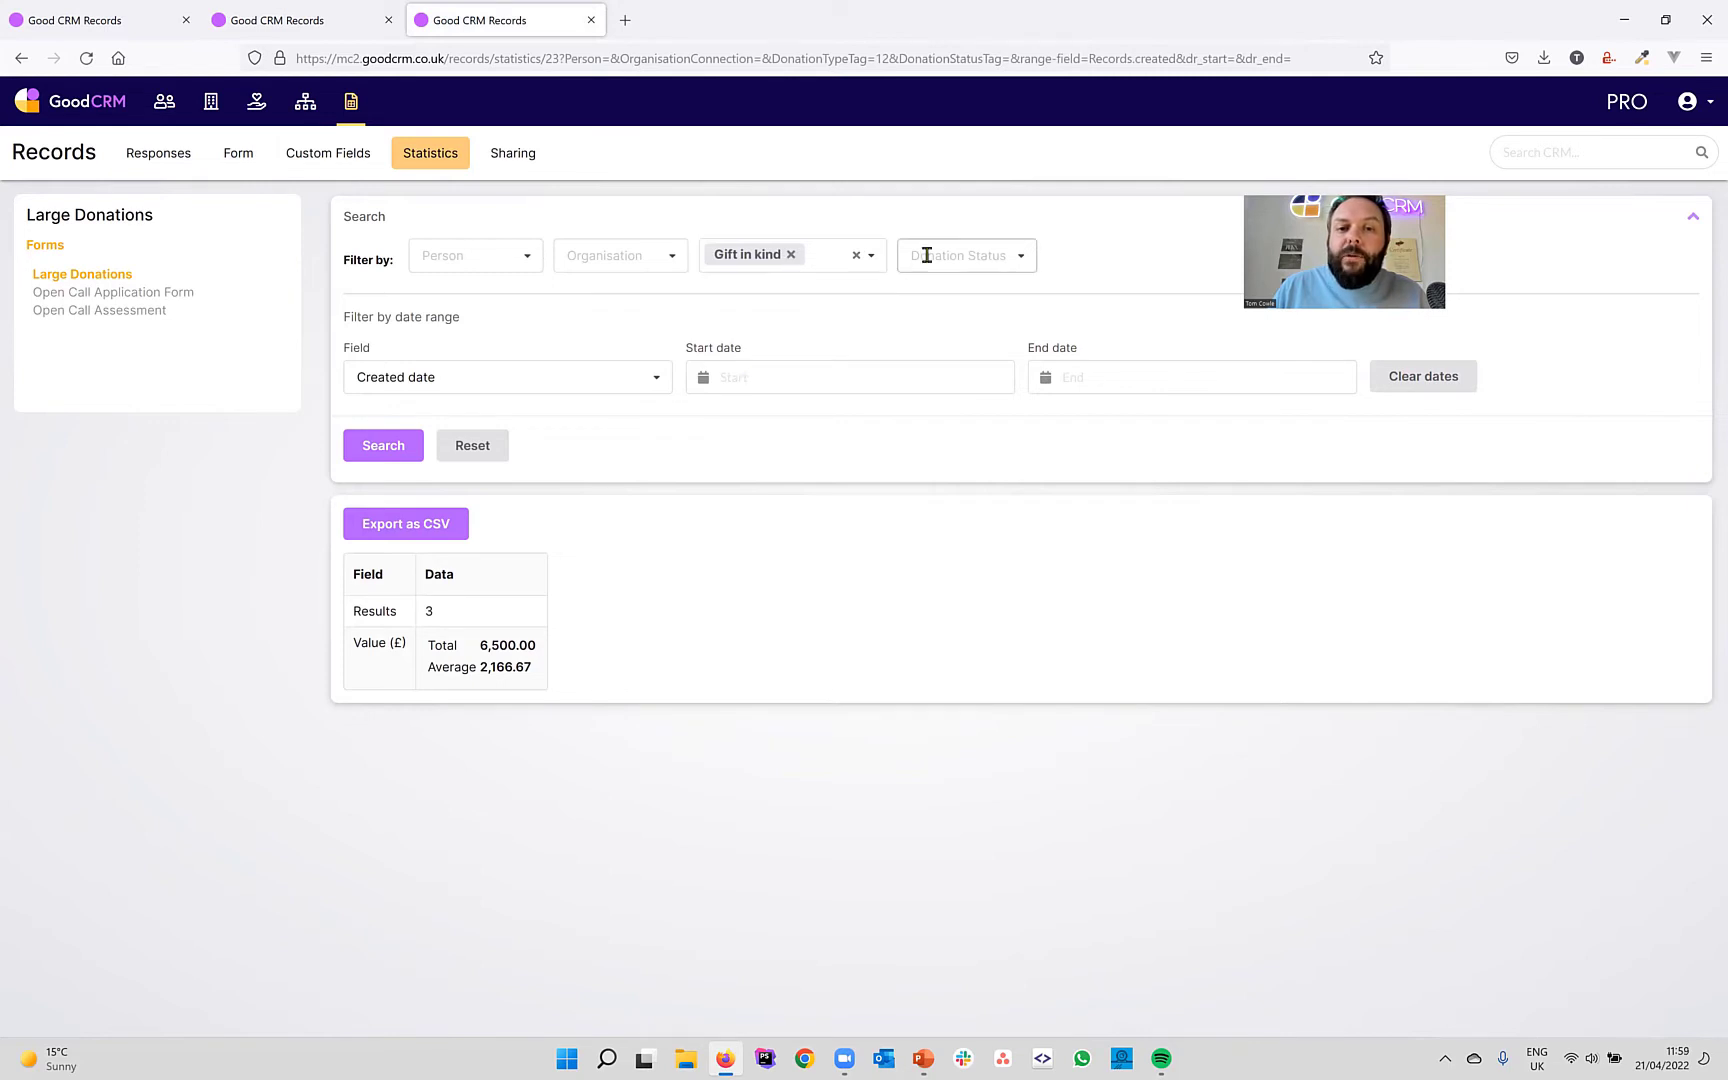
Add the Pledged status filter and recalculate statistics for Gift in kind pledges.
left_click(1020, 265)
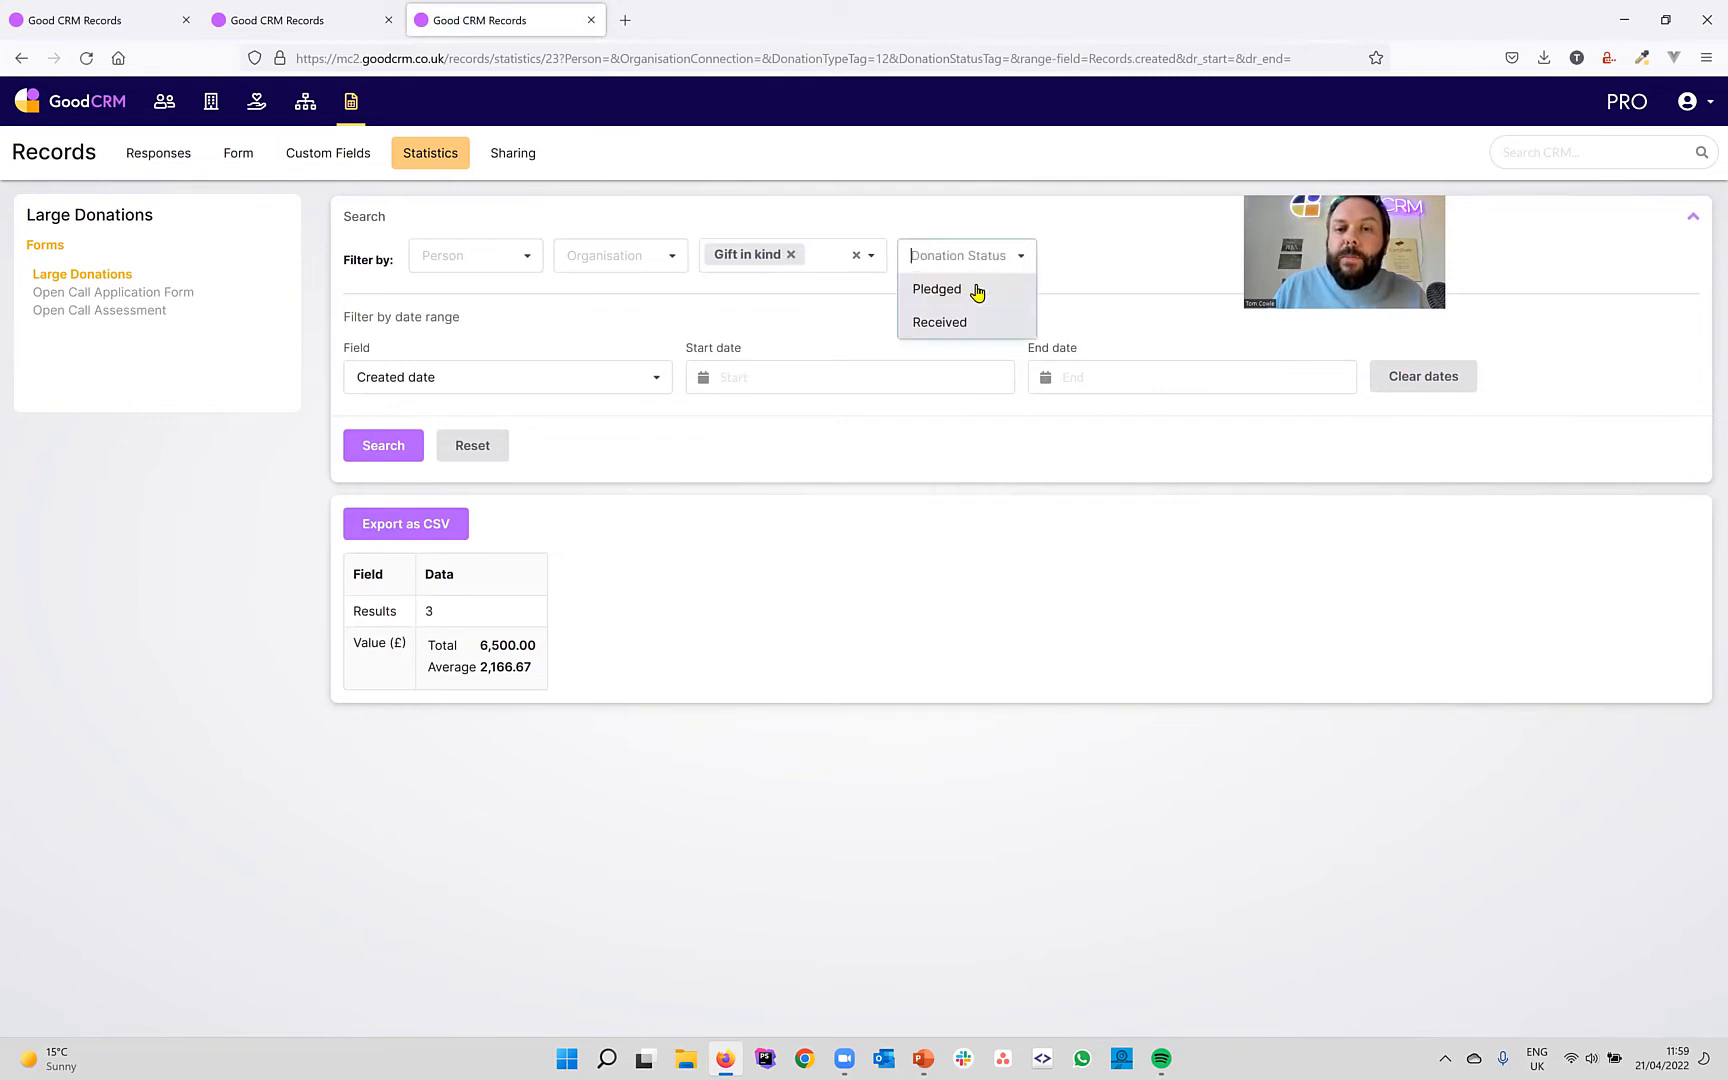
left_click(977, 291)
left_click(385, 450)
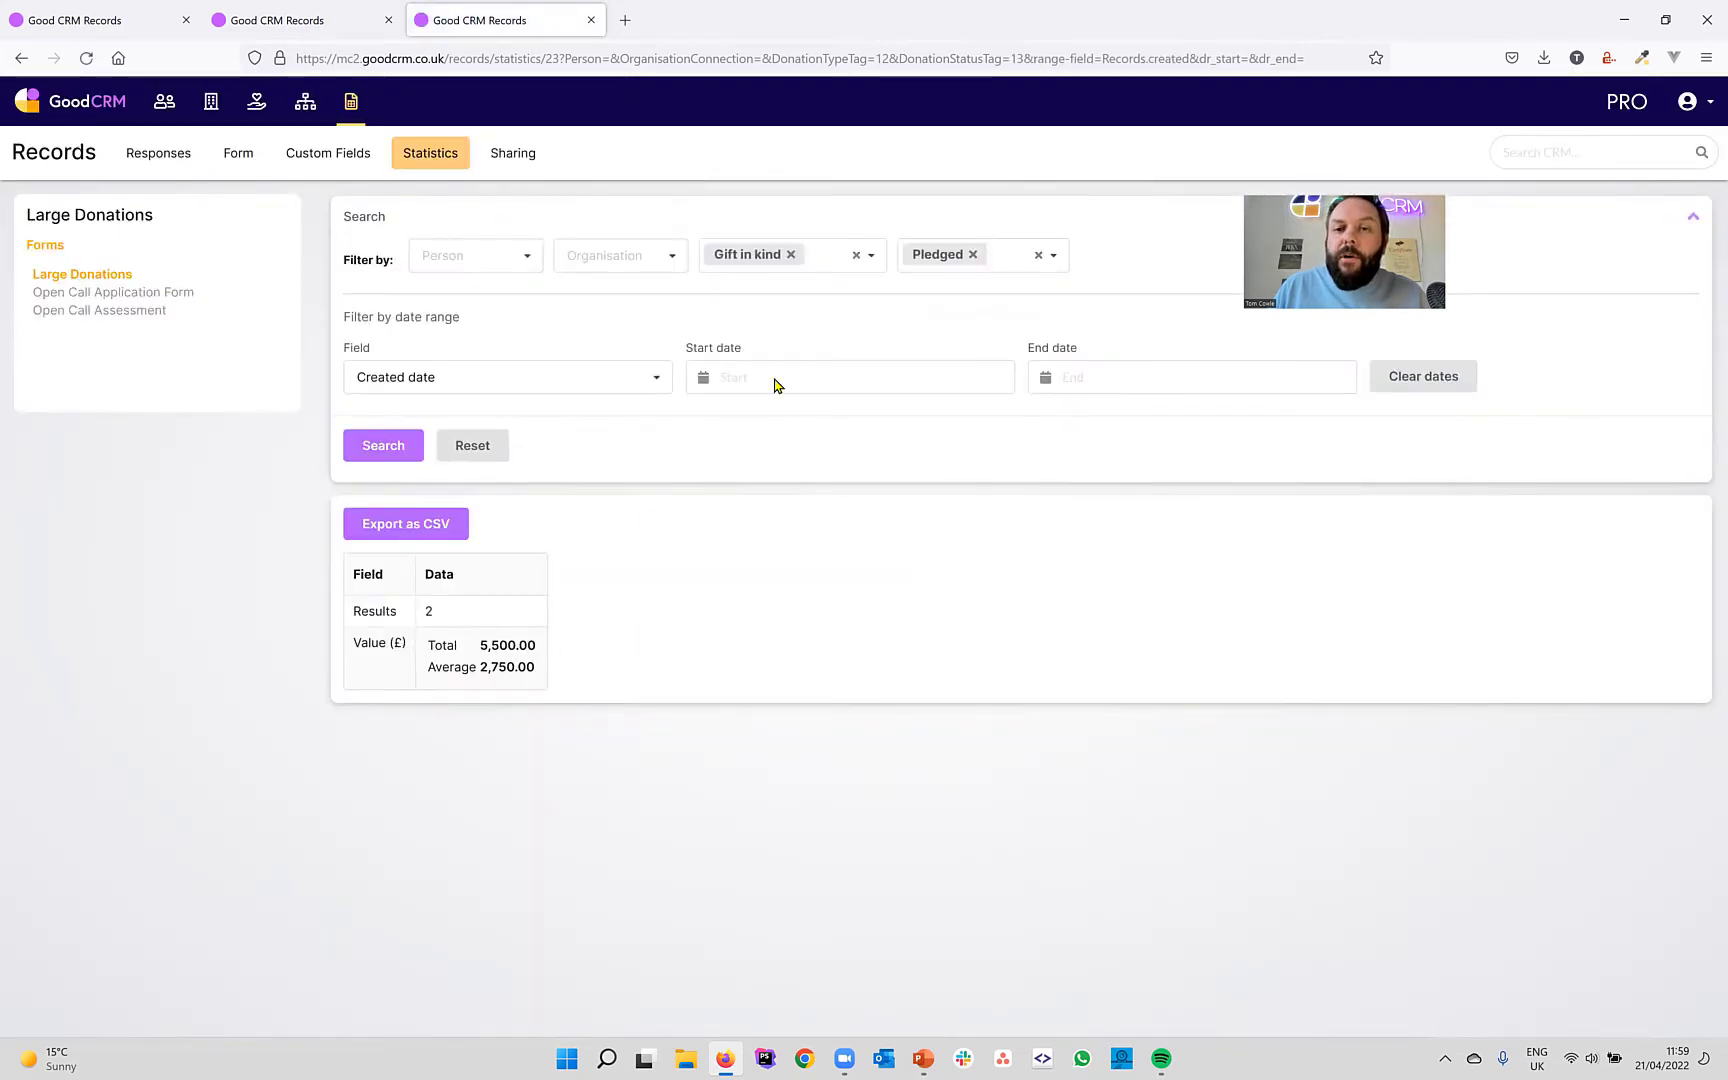
Switch the filters to Cash type and Received status, then recalculate the statistics.
left_click(790, 256)
left_click(805, 263)
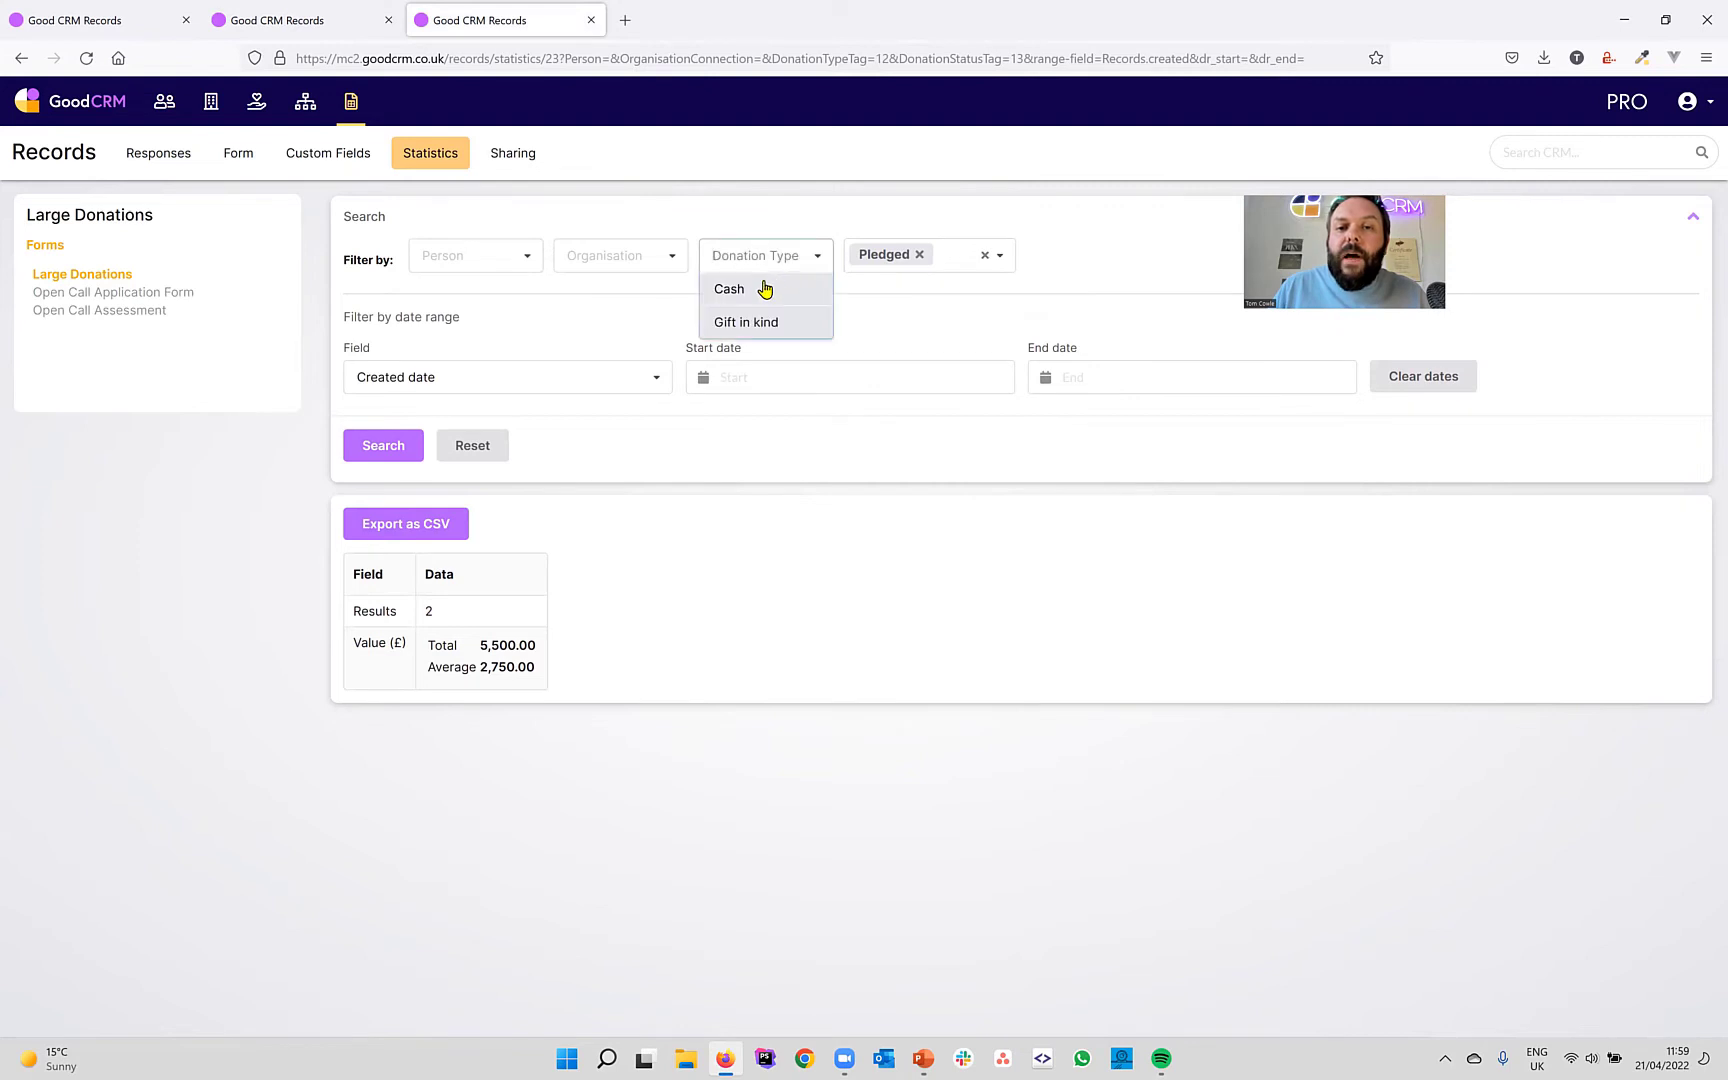
left_click(765, 289)
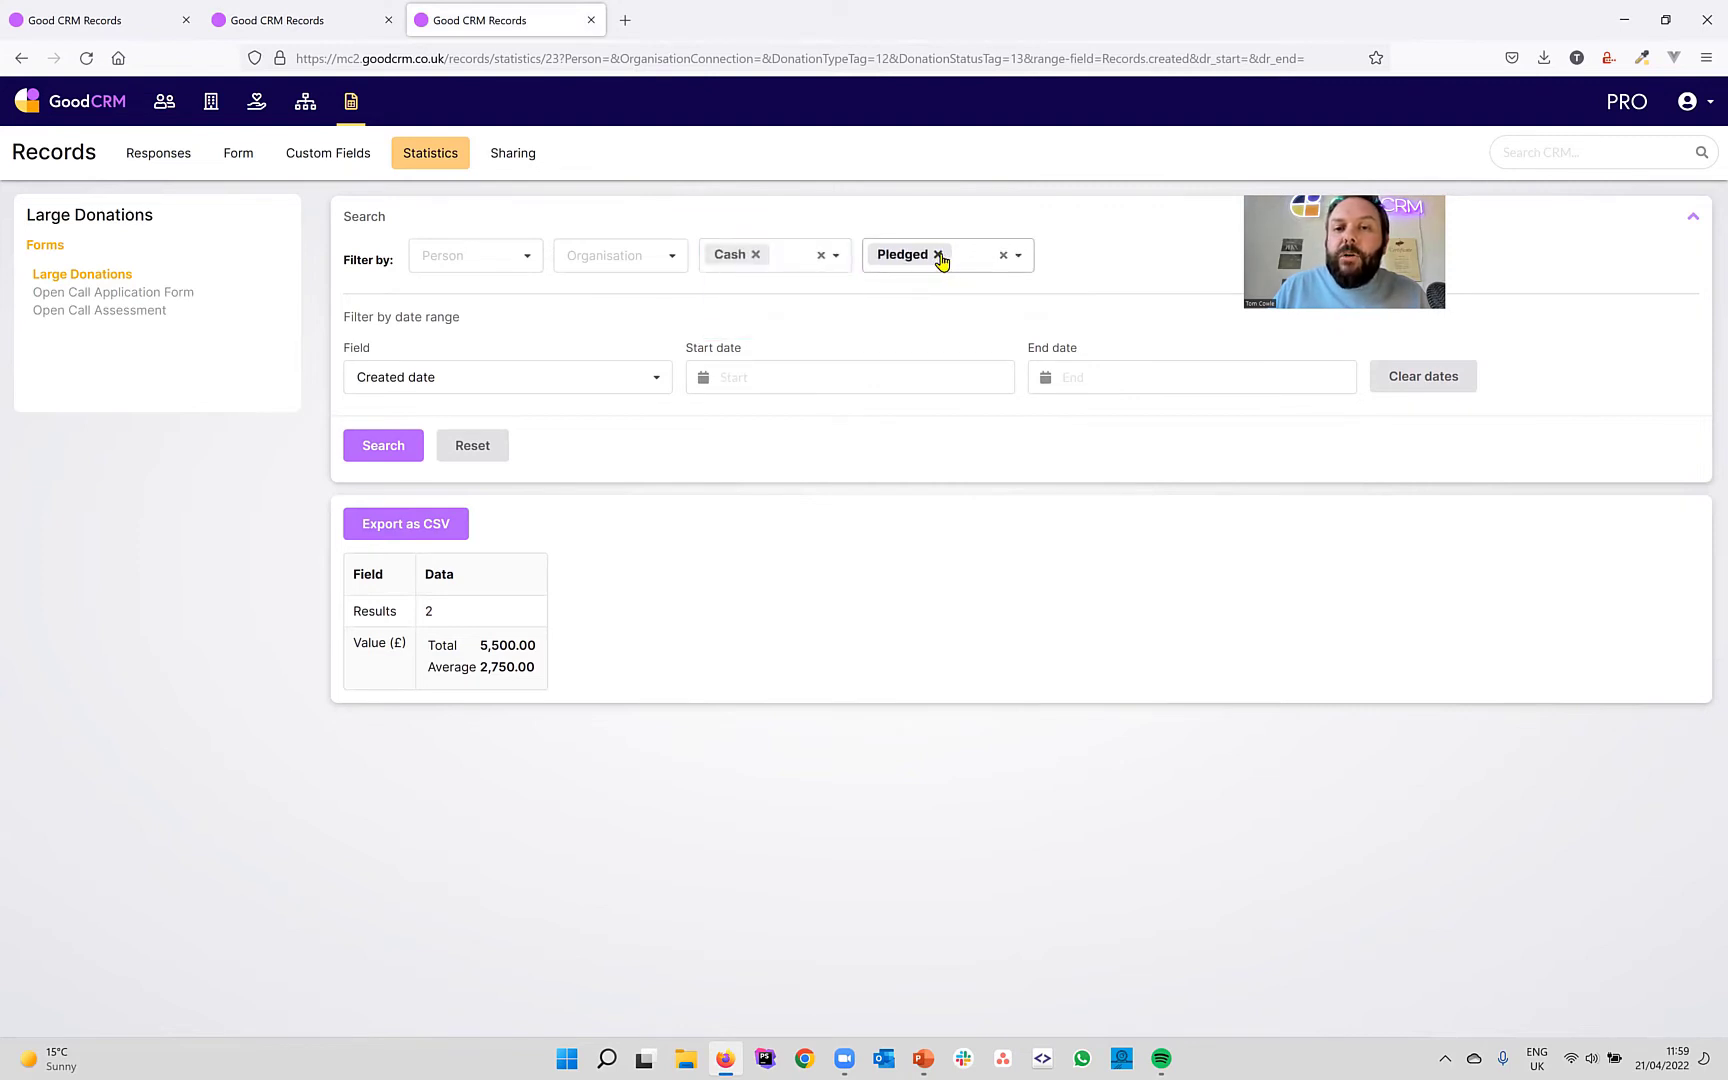
left_click(940, 256)
left_click(976, 265)
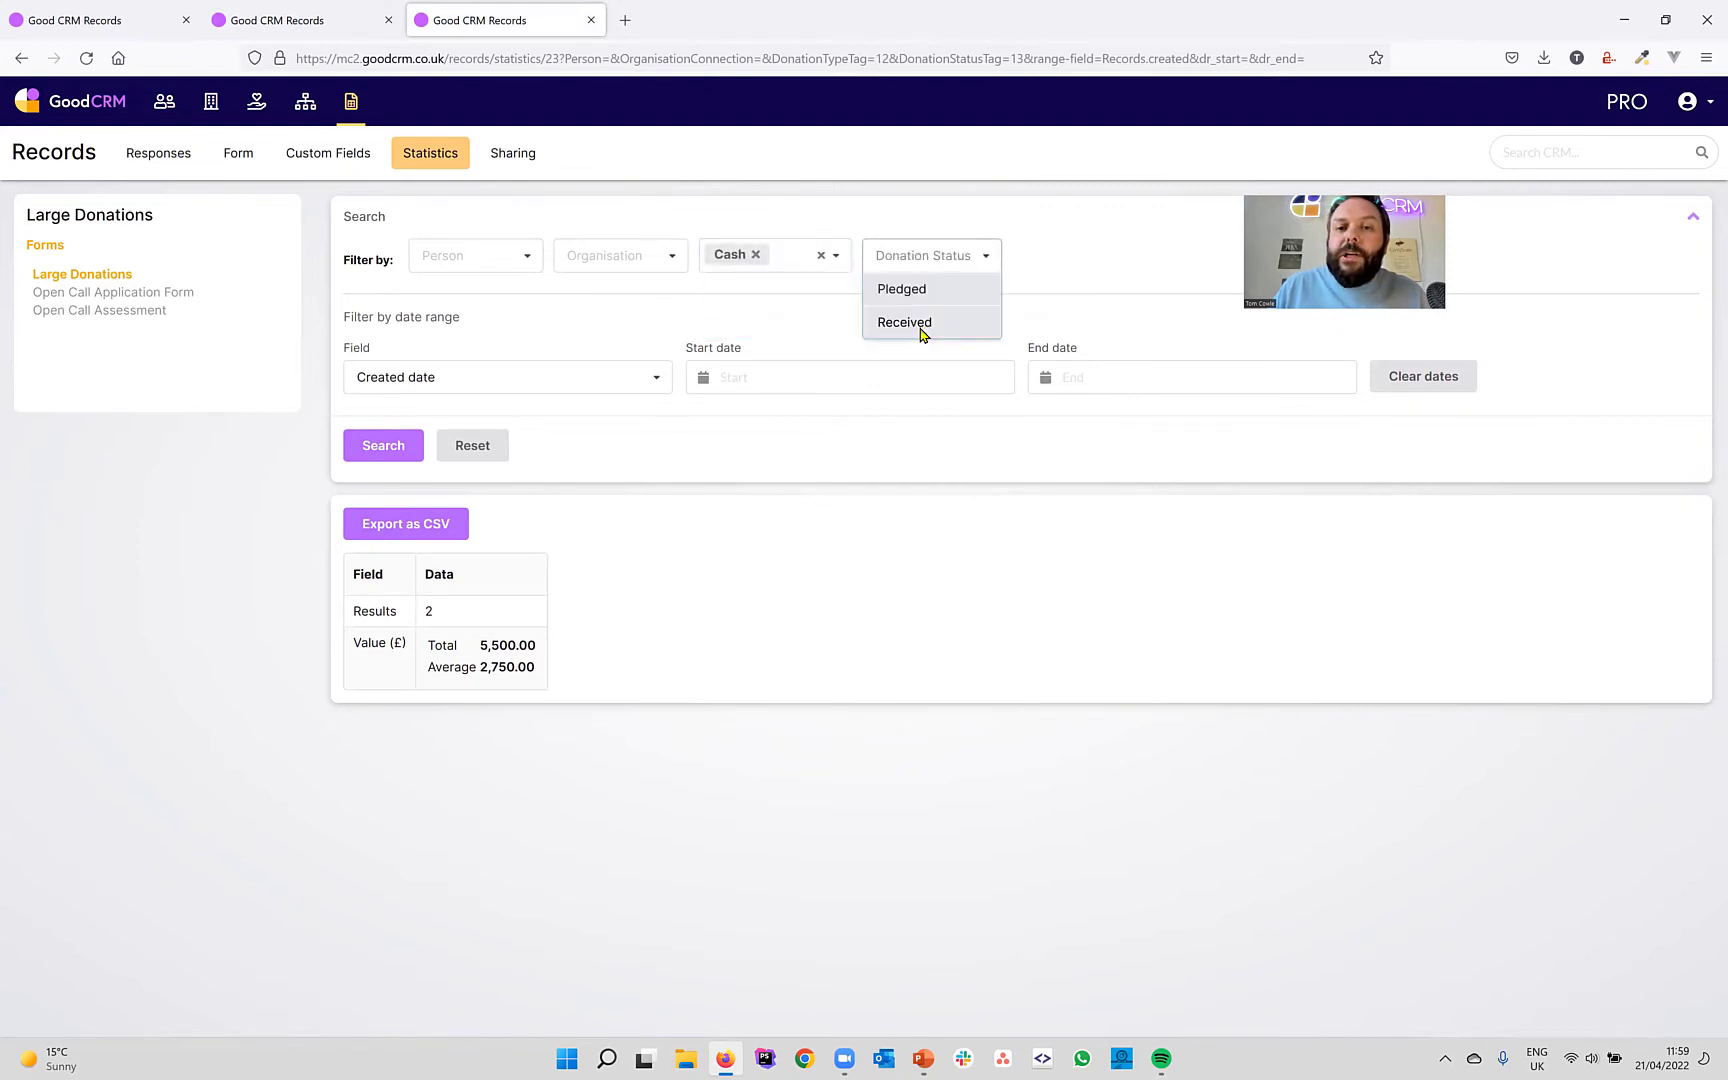
left_click(922, 325)
left_click(386, 447)
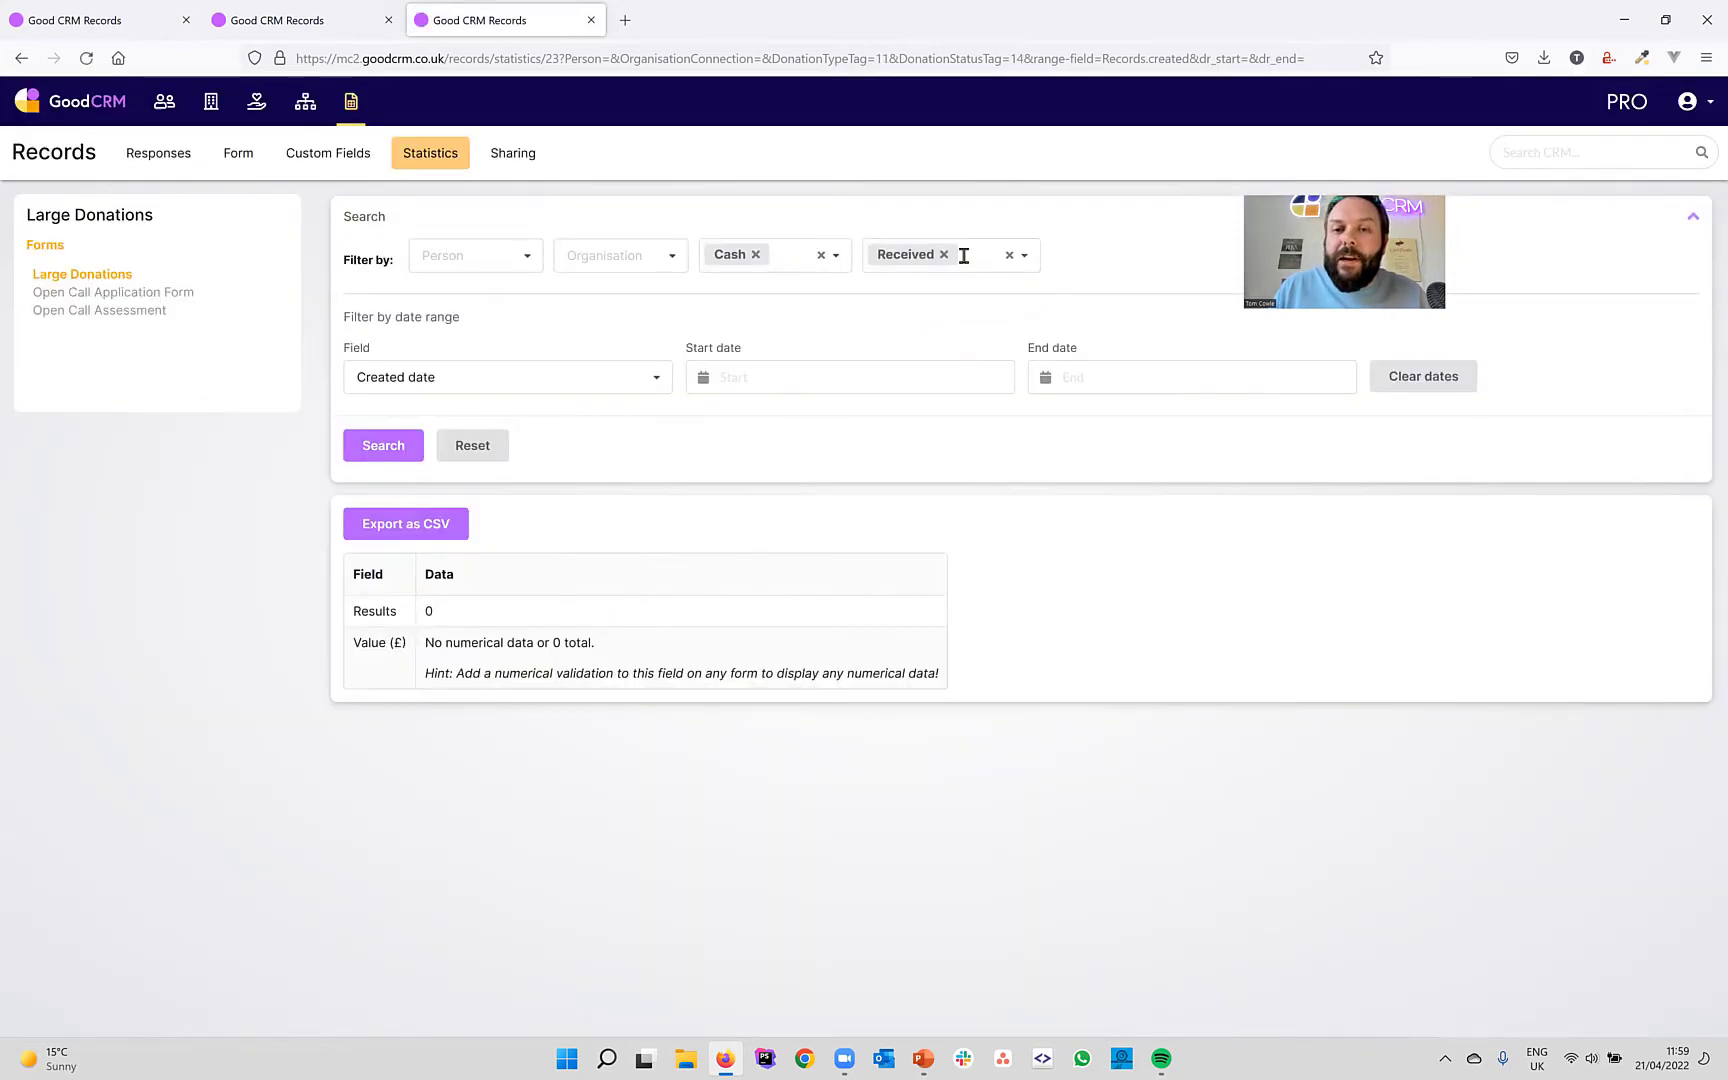
Filter to pledged Cash (2 results, £30,000.00), then show the Tag Fields tip slide.
left_click(943, 254)
left_click(985, 262)
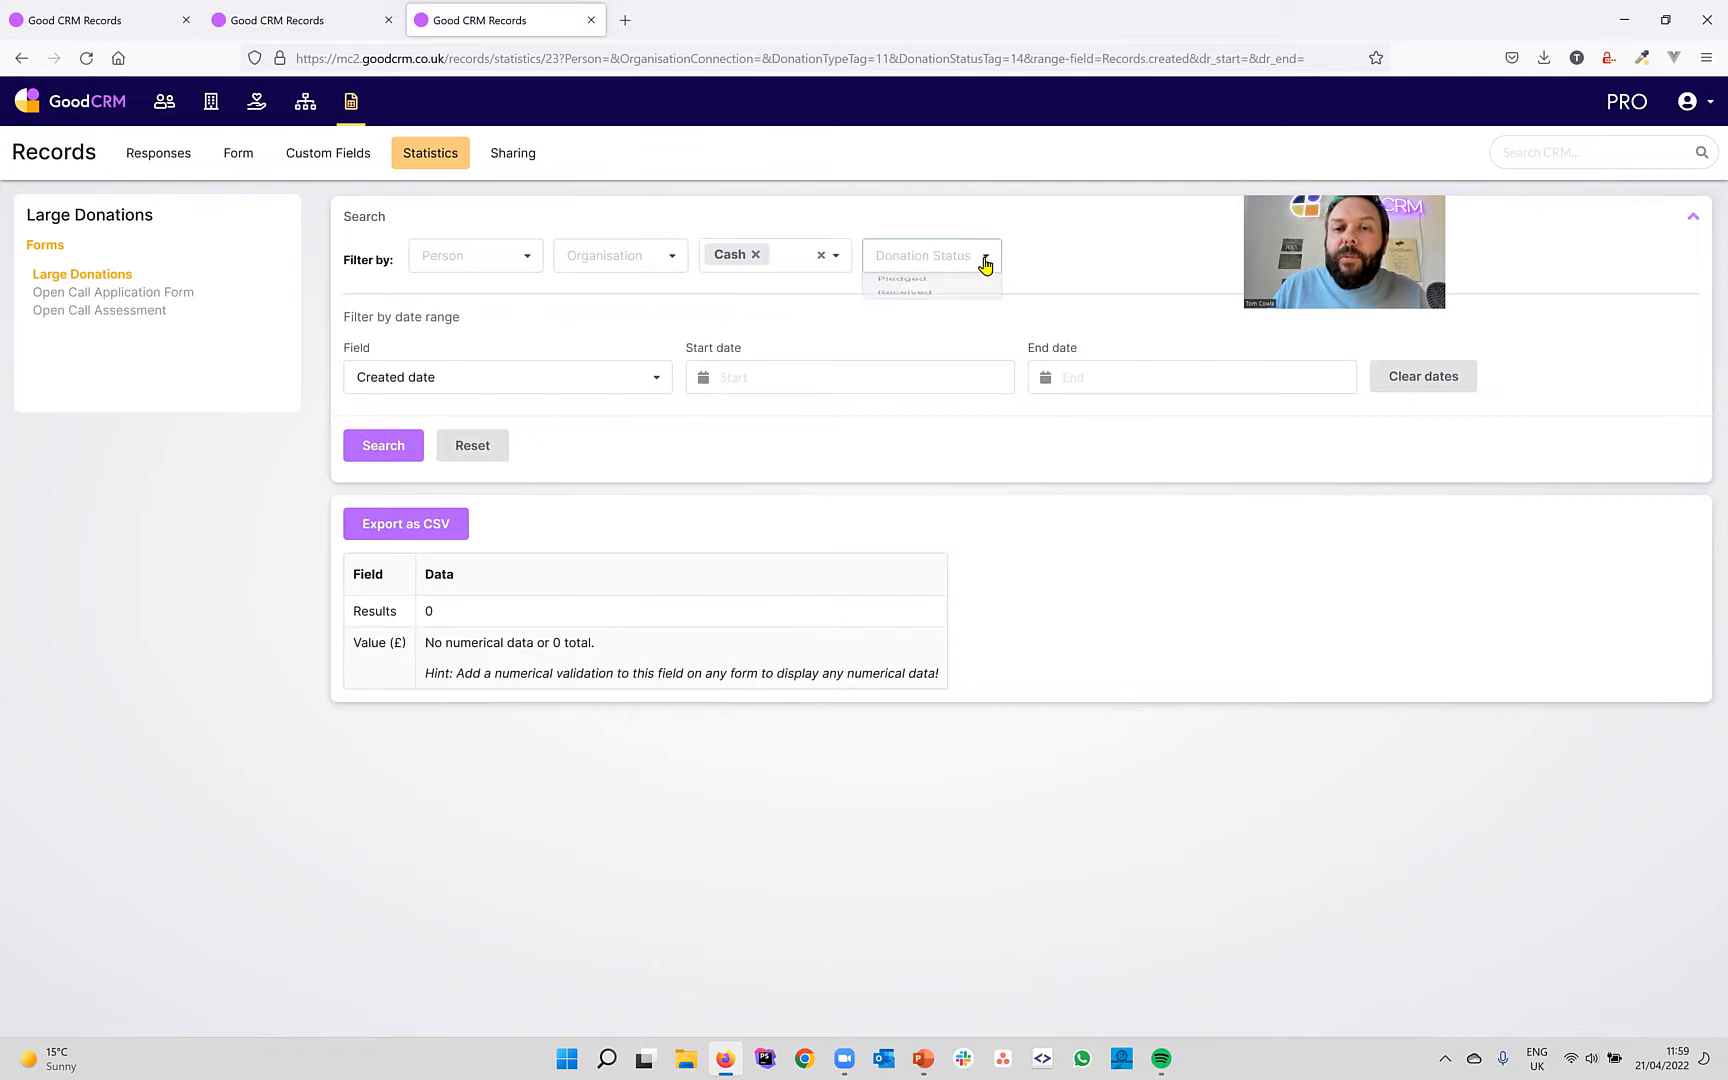
left_click(930, 290)
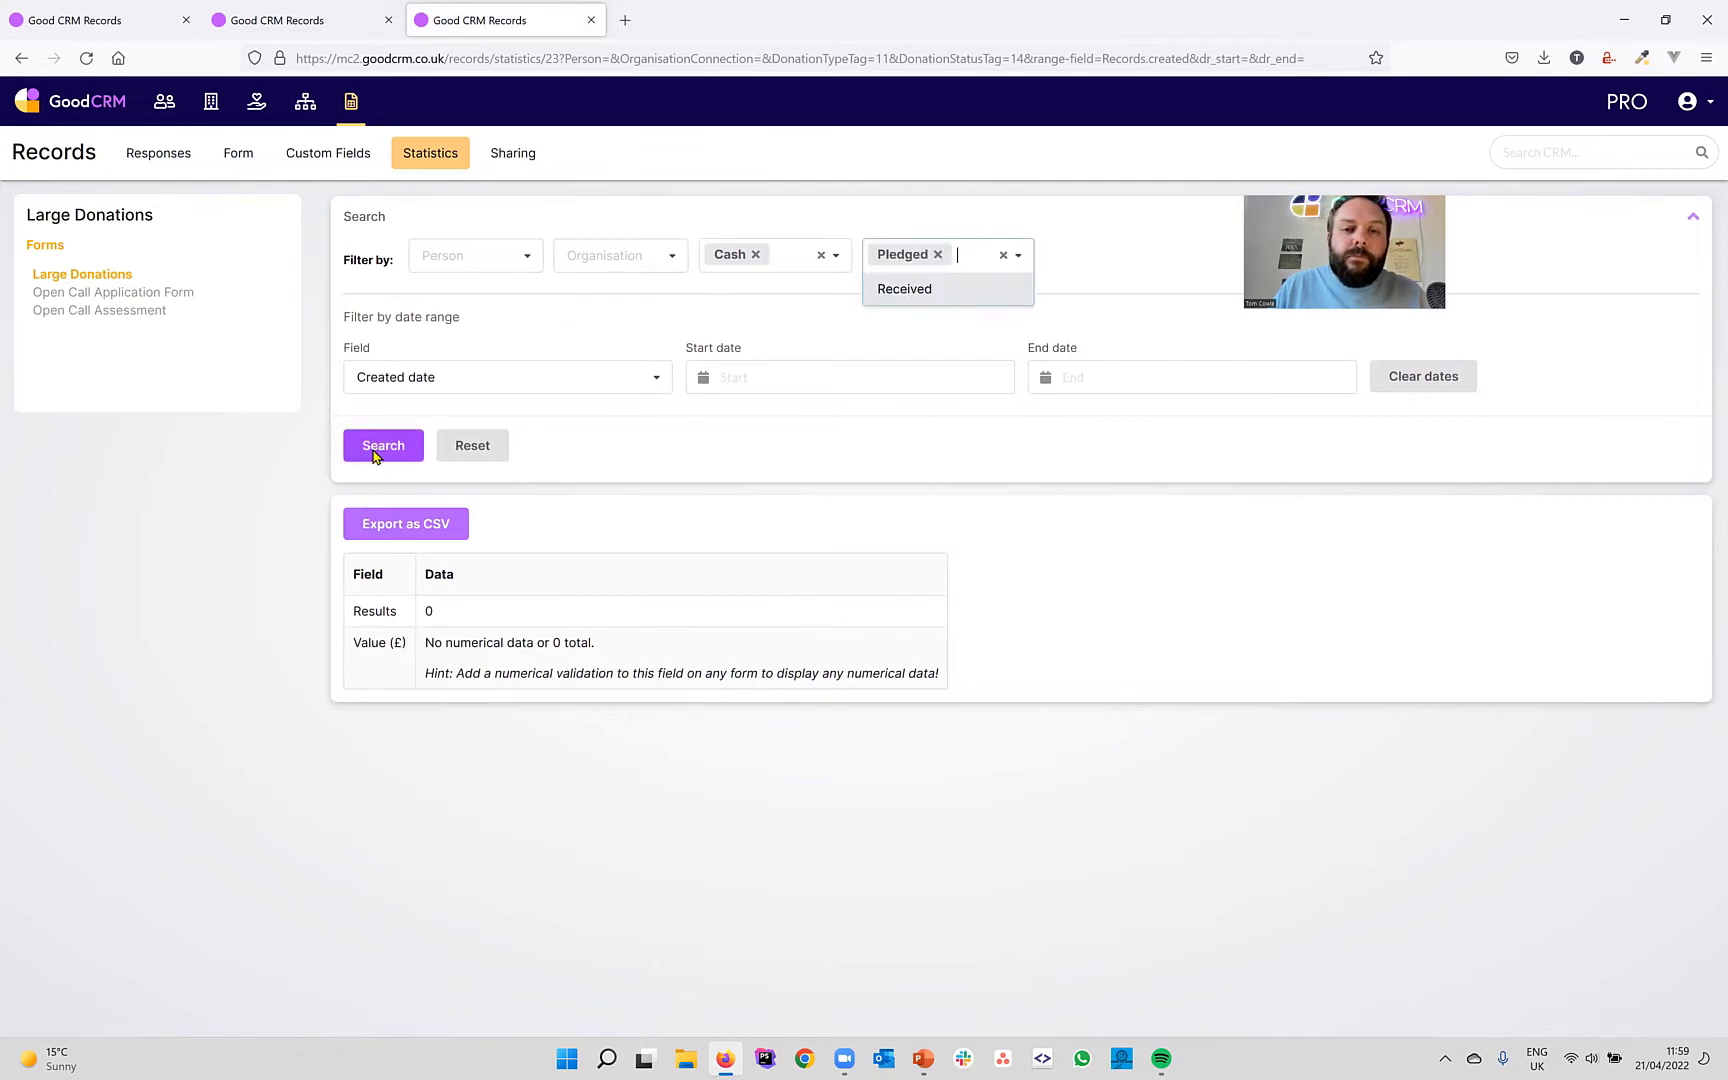
left_click(376, 450)
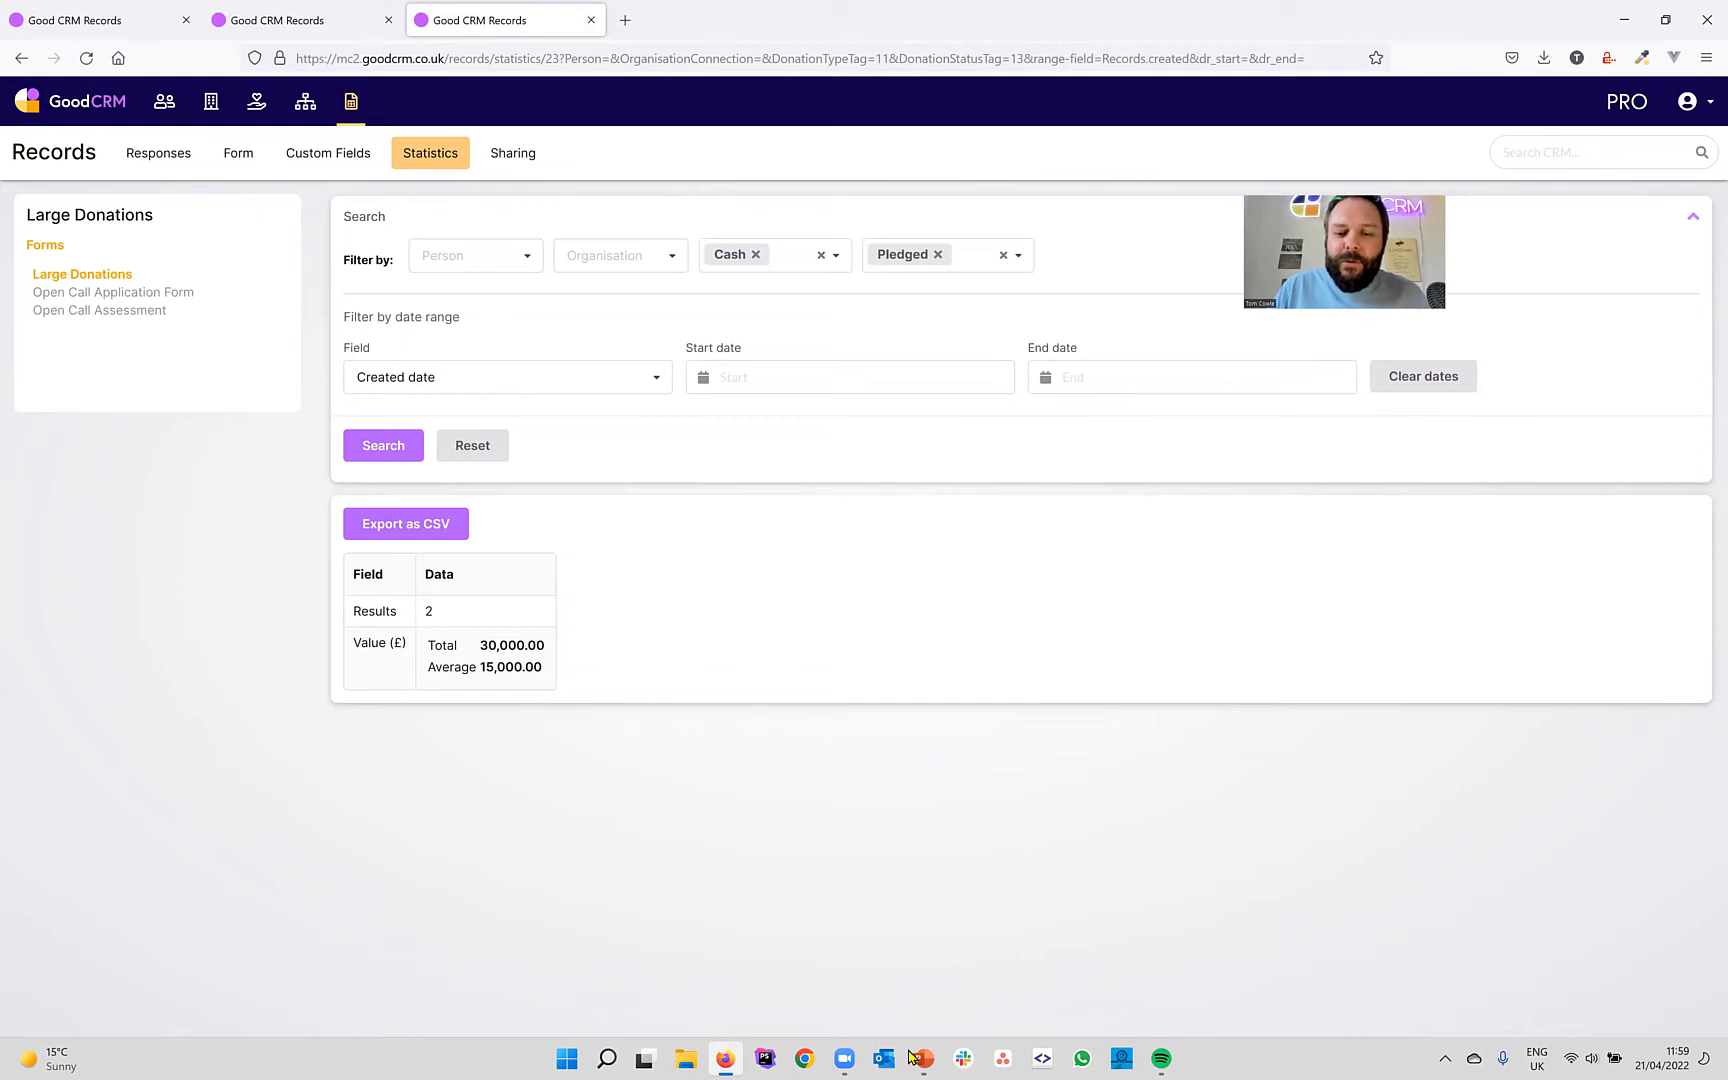
mouse_move(910, 1057)
left_click(968, 968)
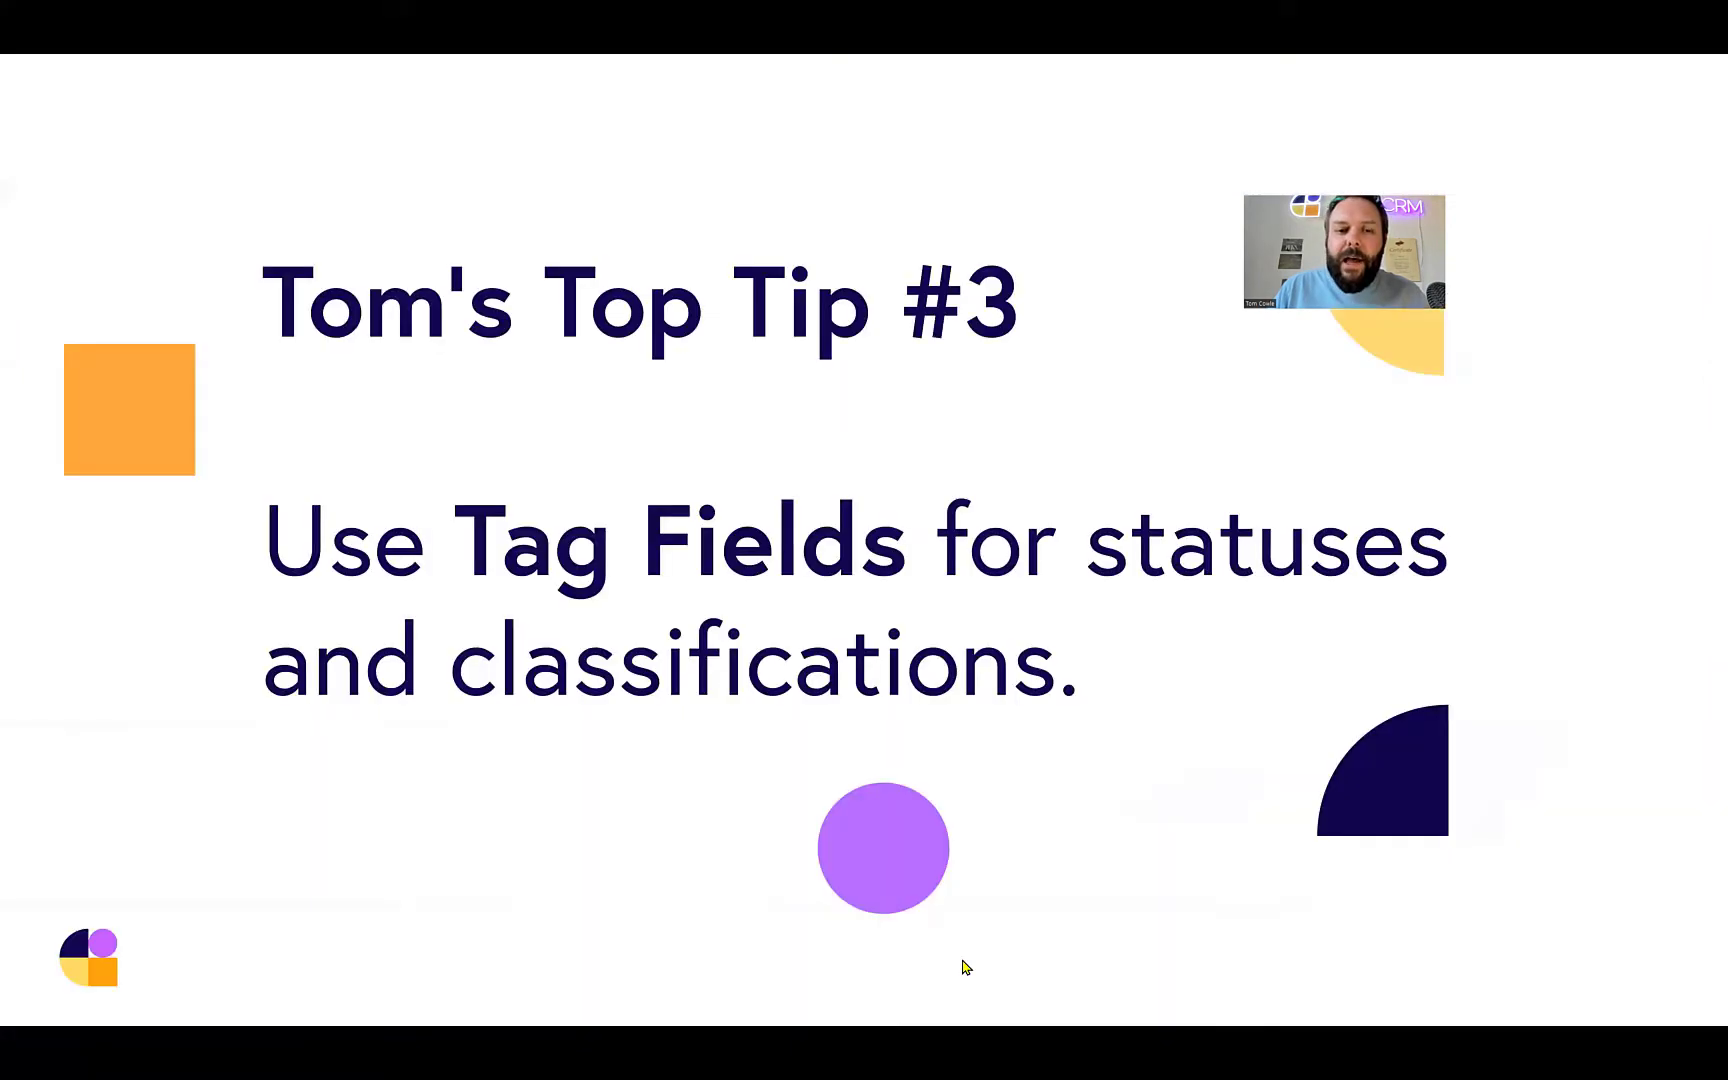
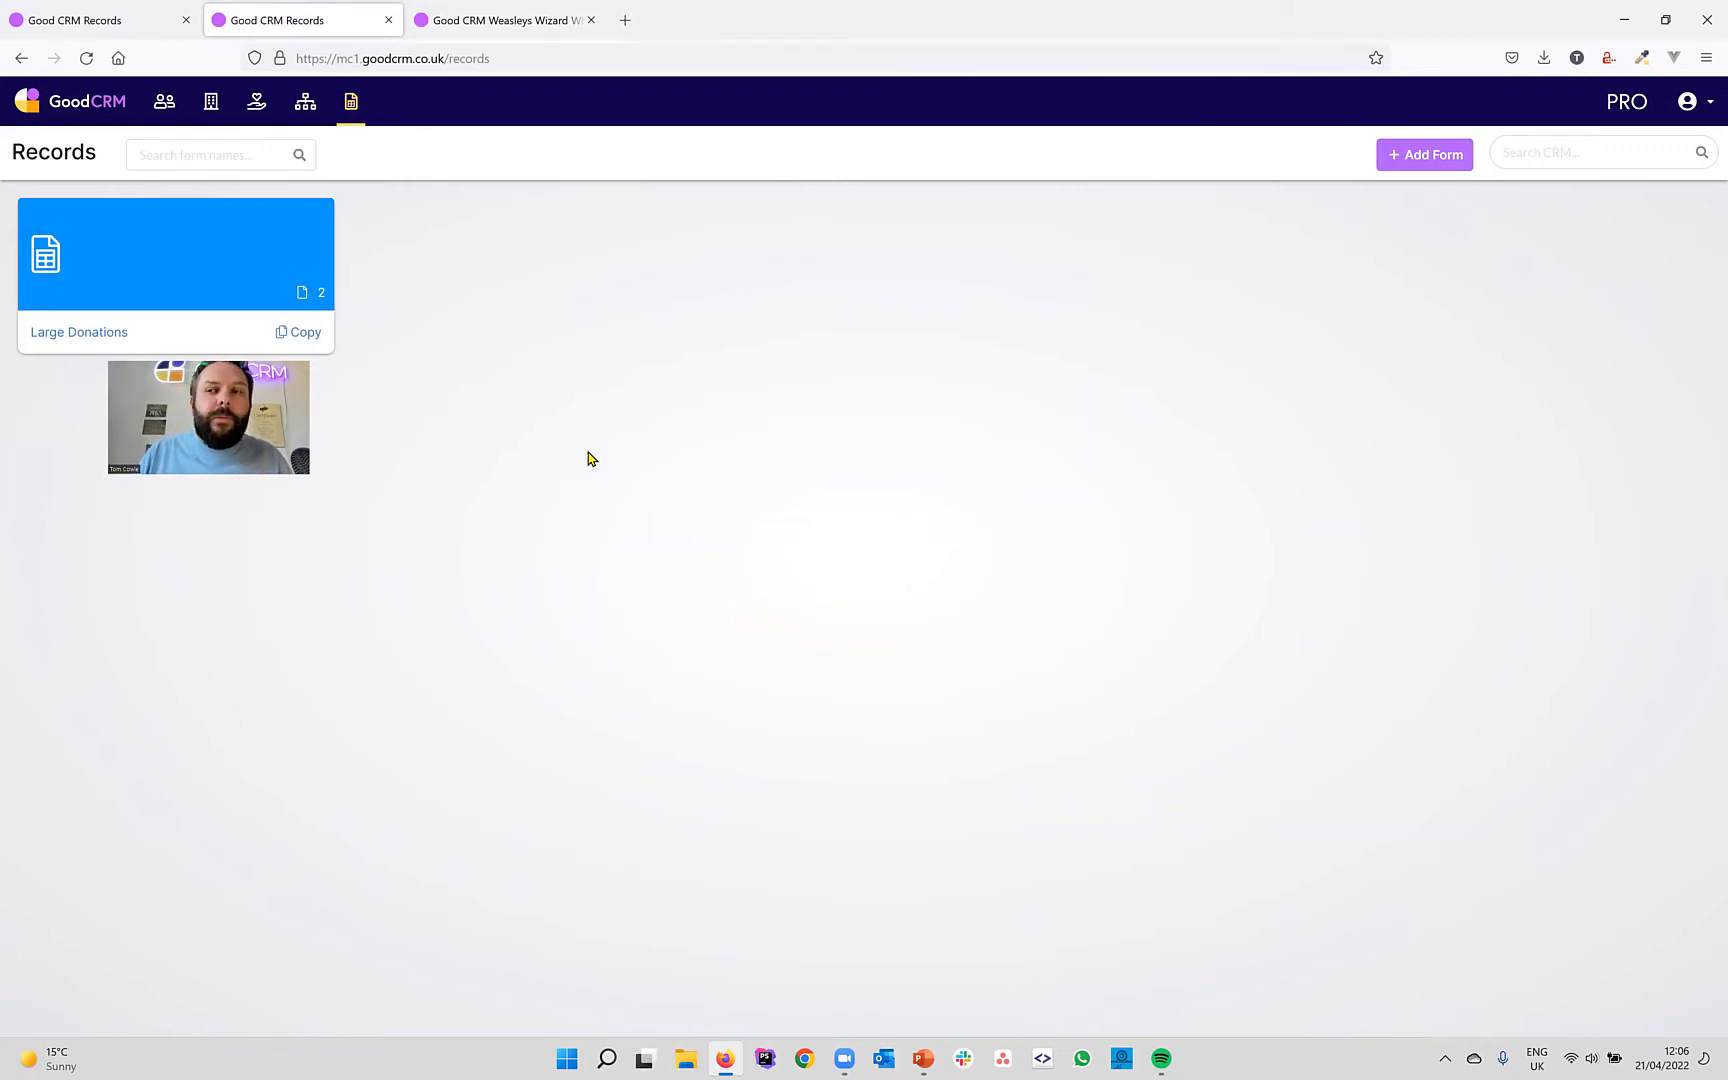
Create a new record form and name it 'Open call submission'.
left_click(1425, 163)
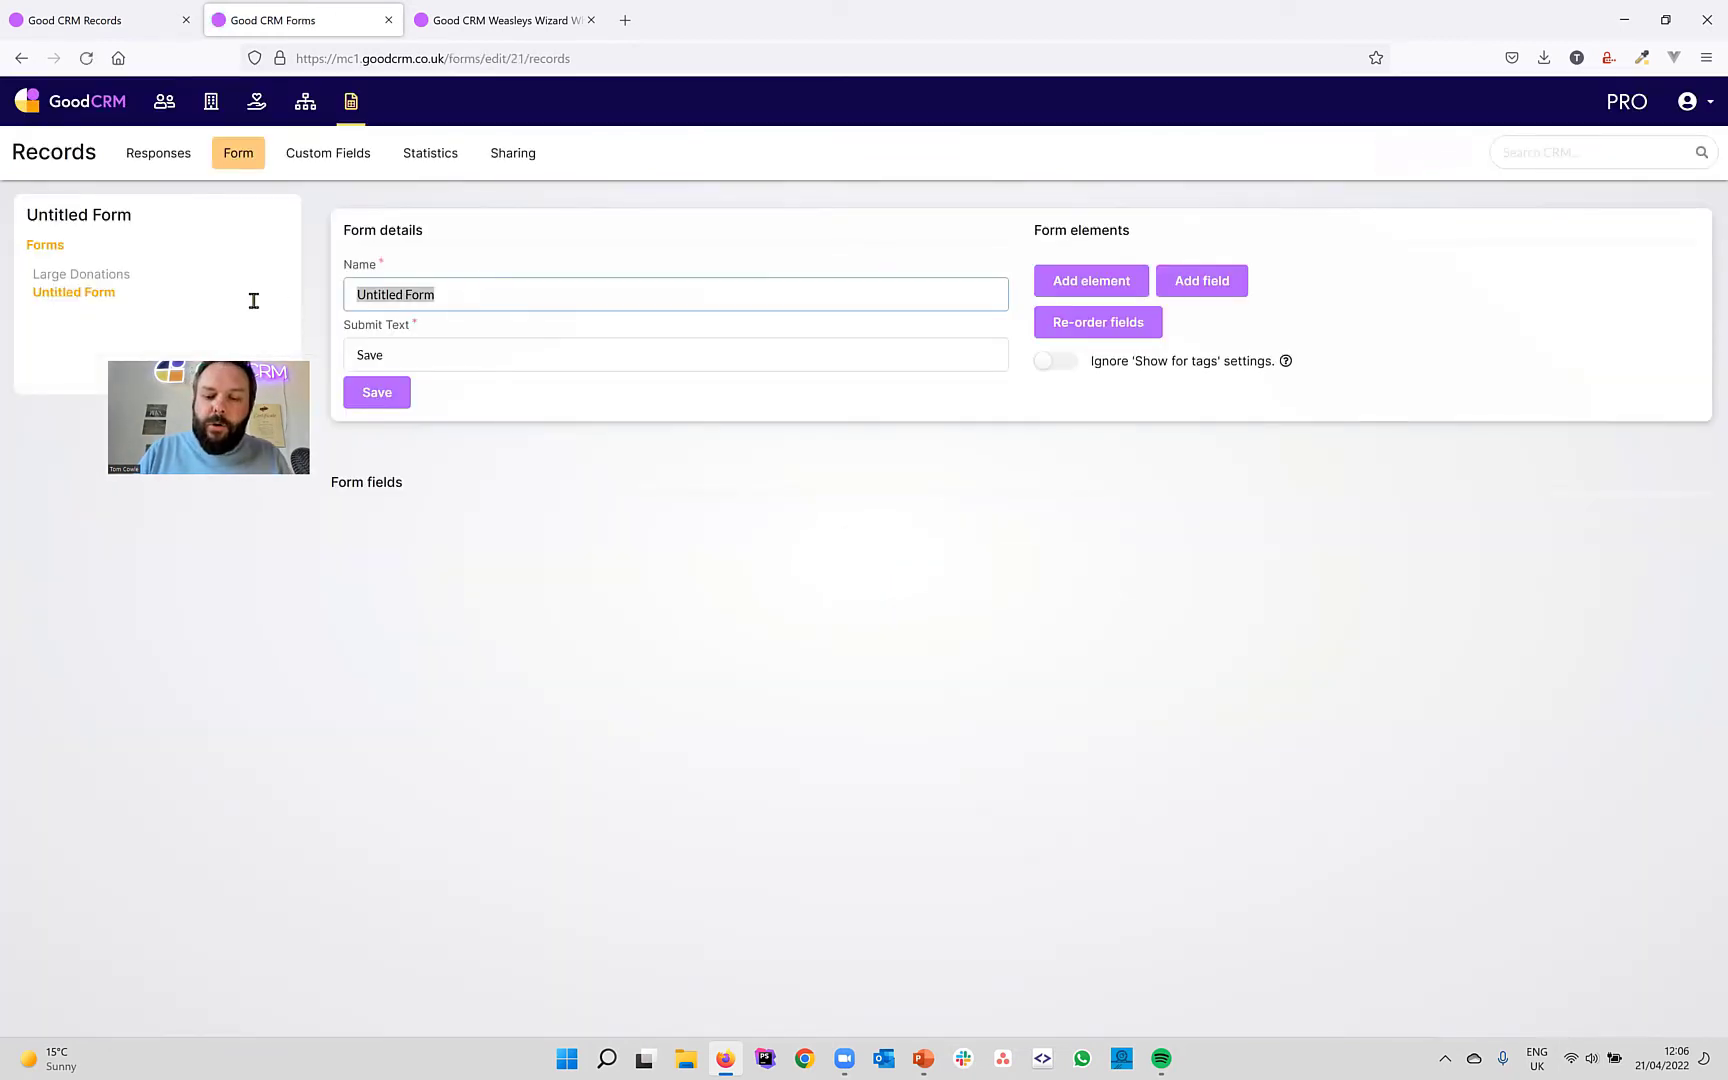
type("Ope")
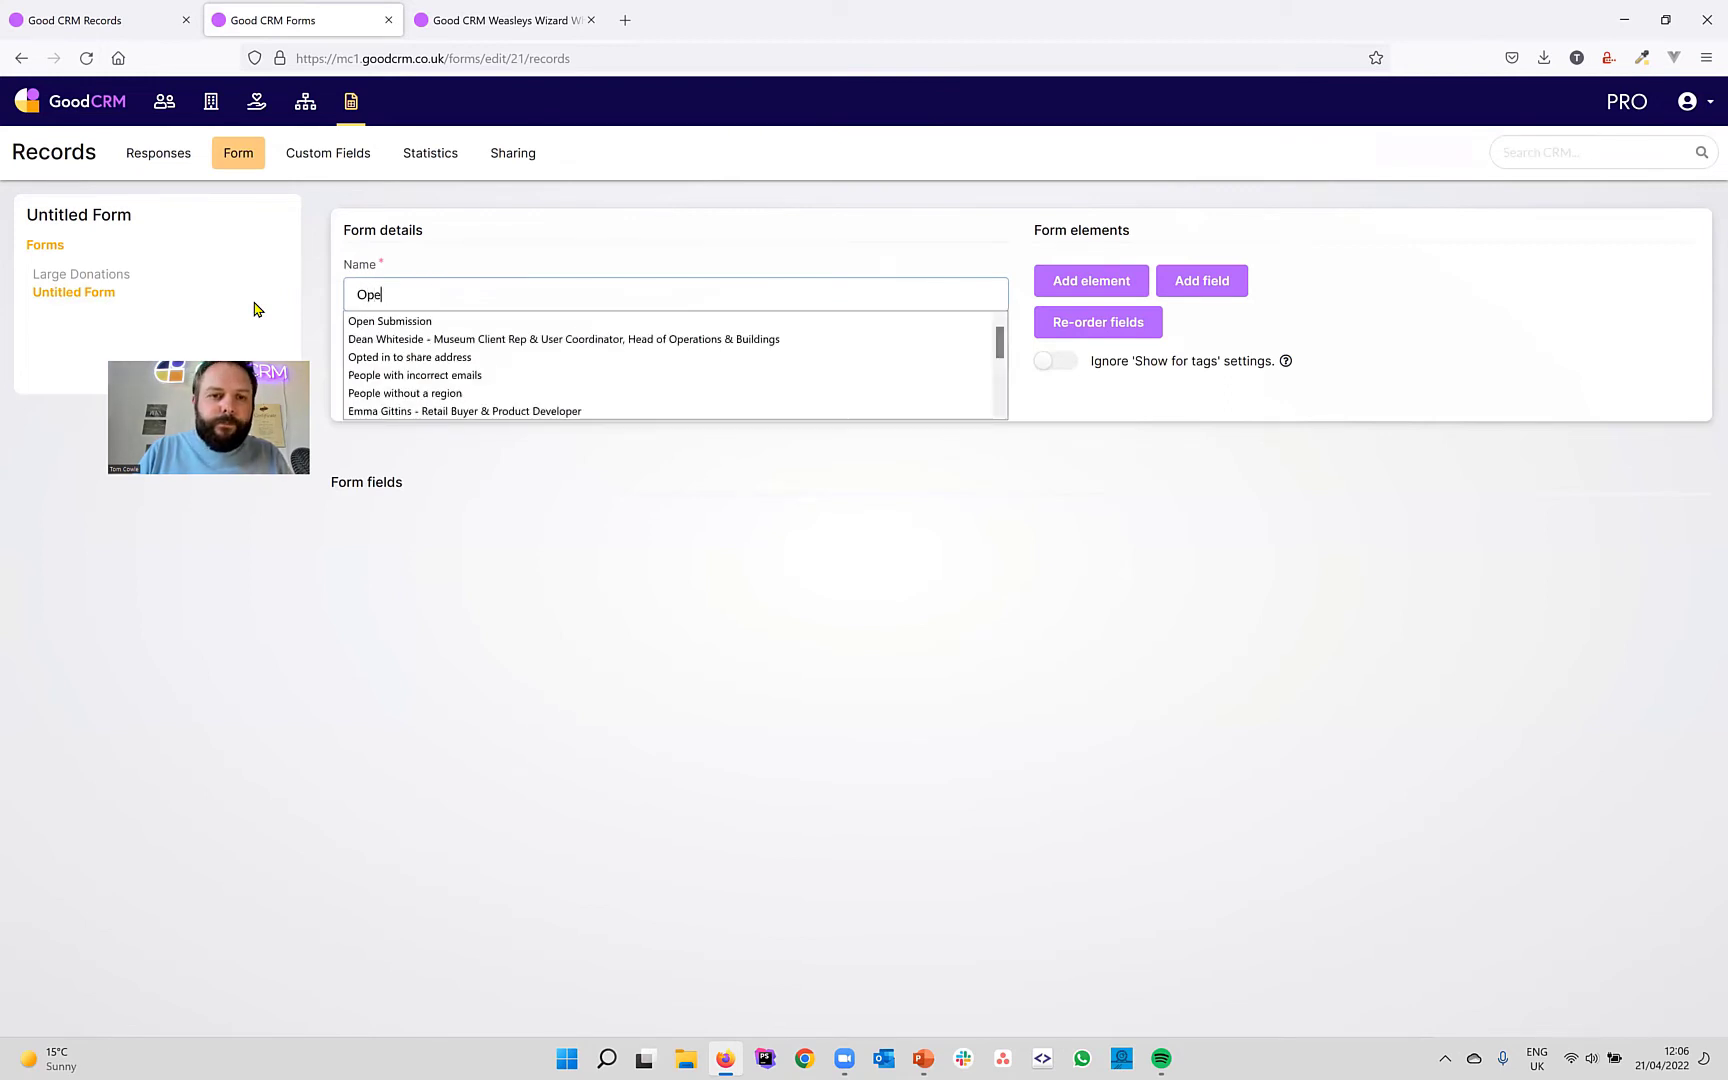
type("n call")
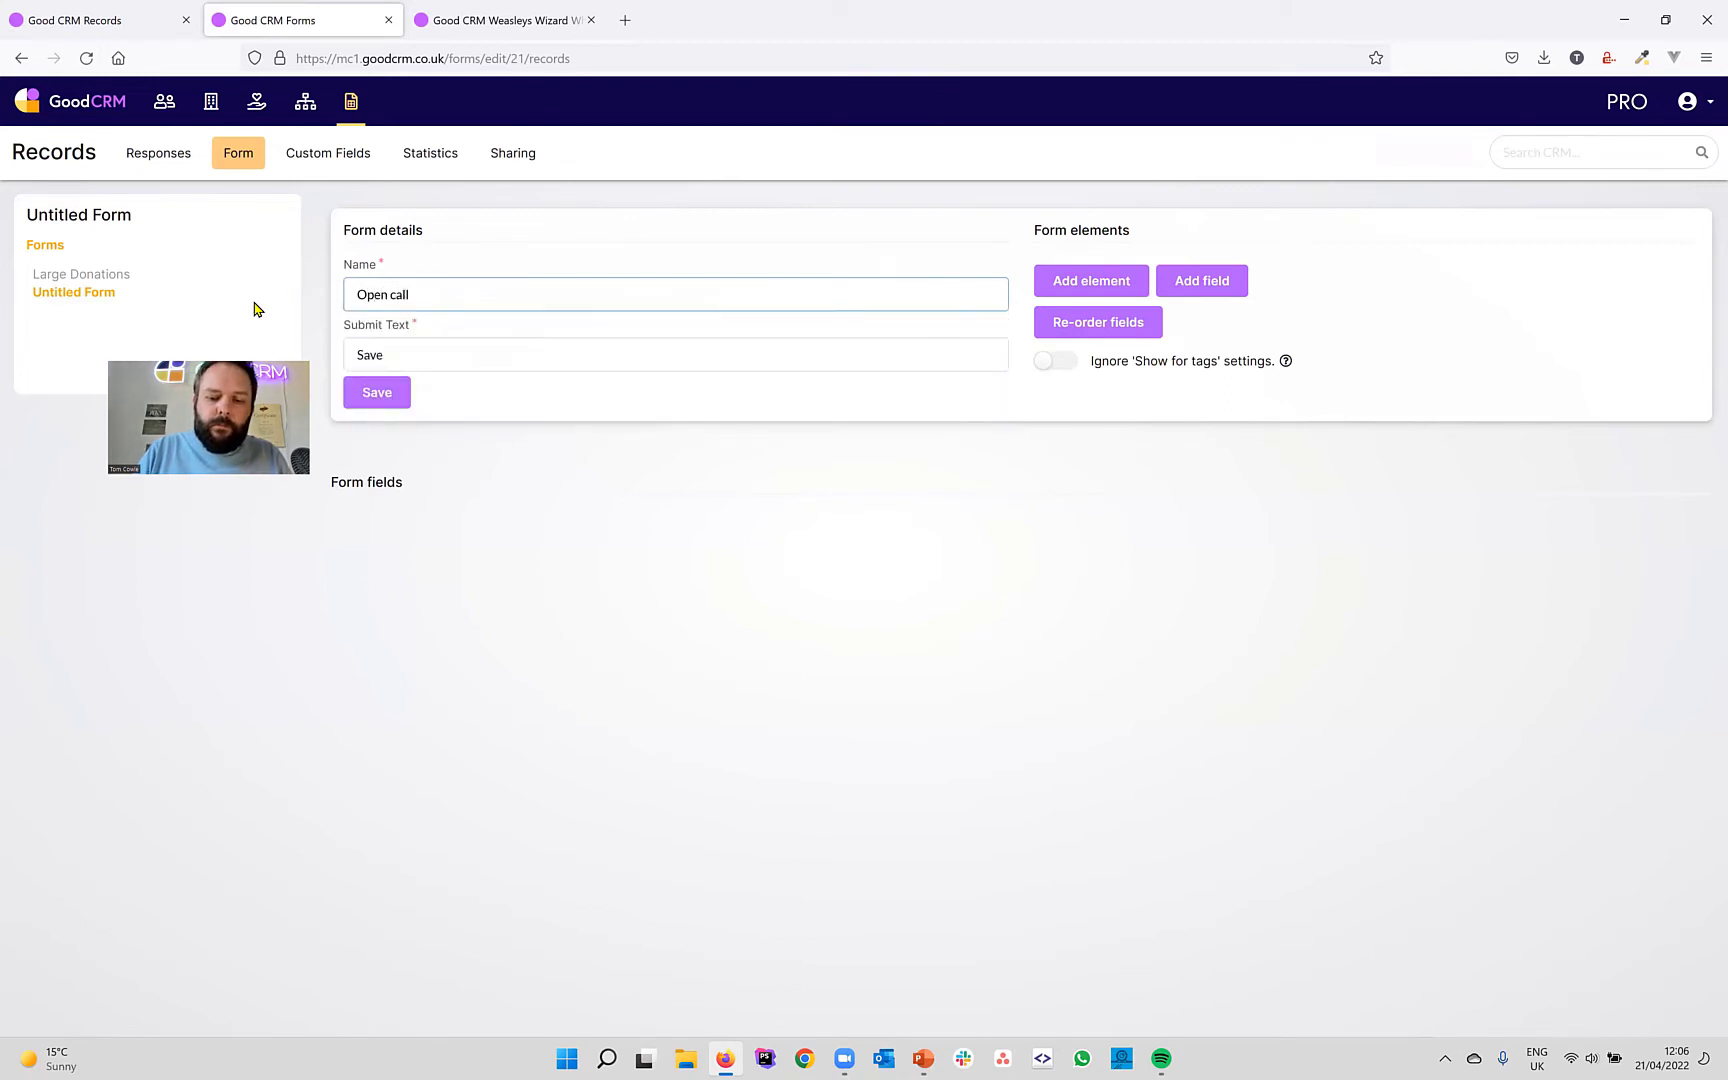
type(" submission")
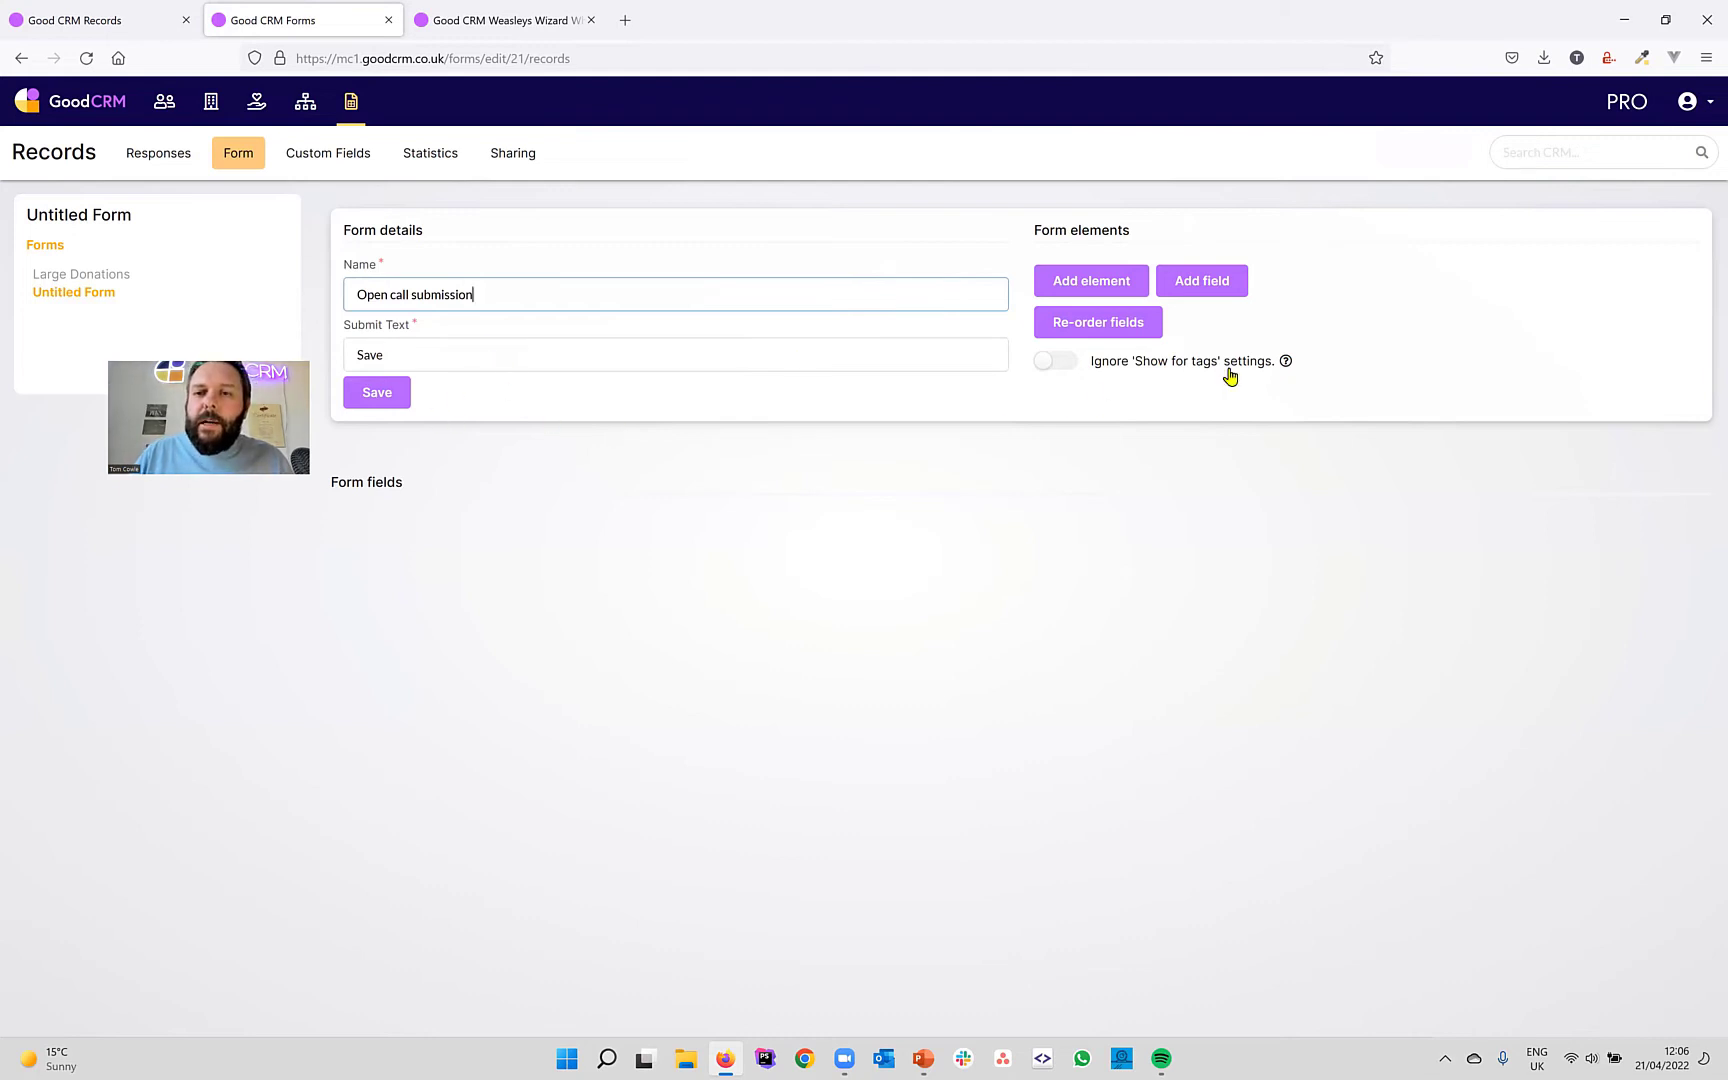
Add the Name field, retitle it 'Proposal Overview', and make it required.
left_click(1218, 294)
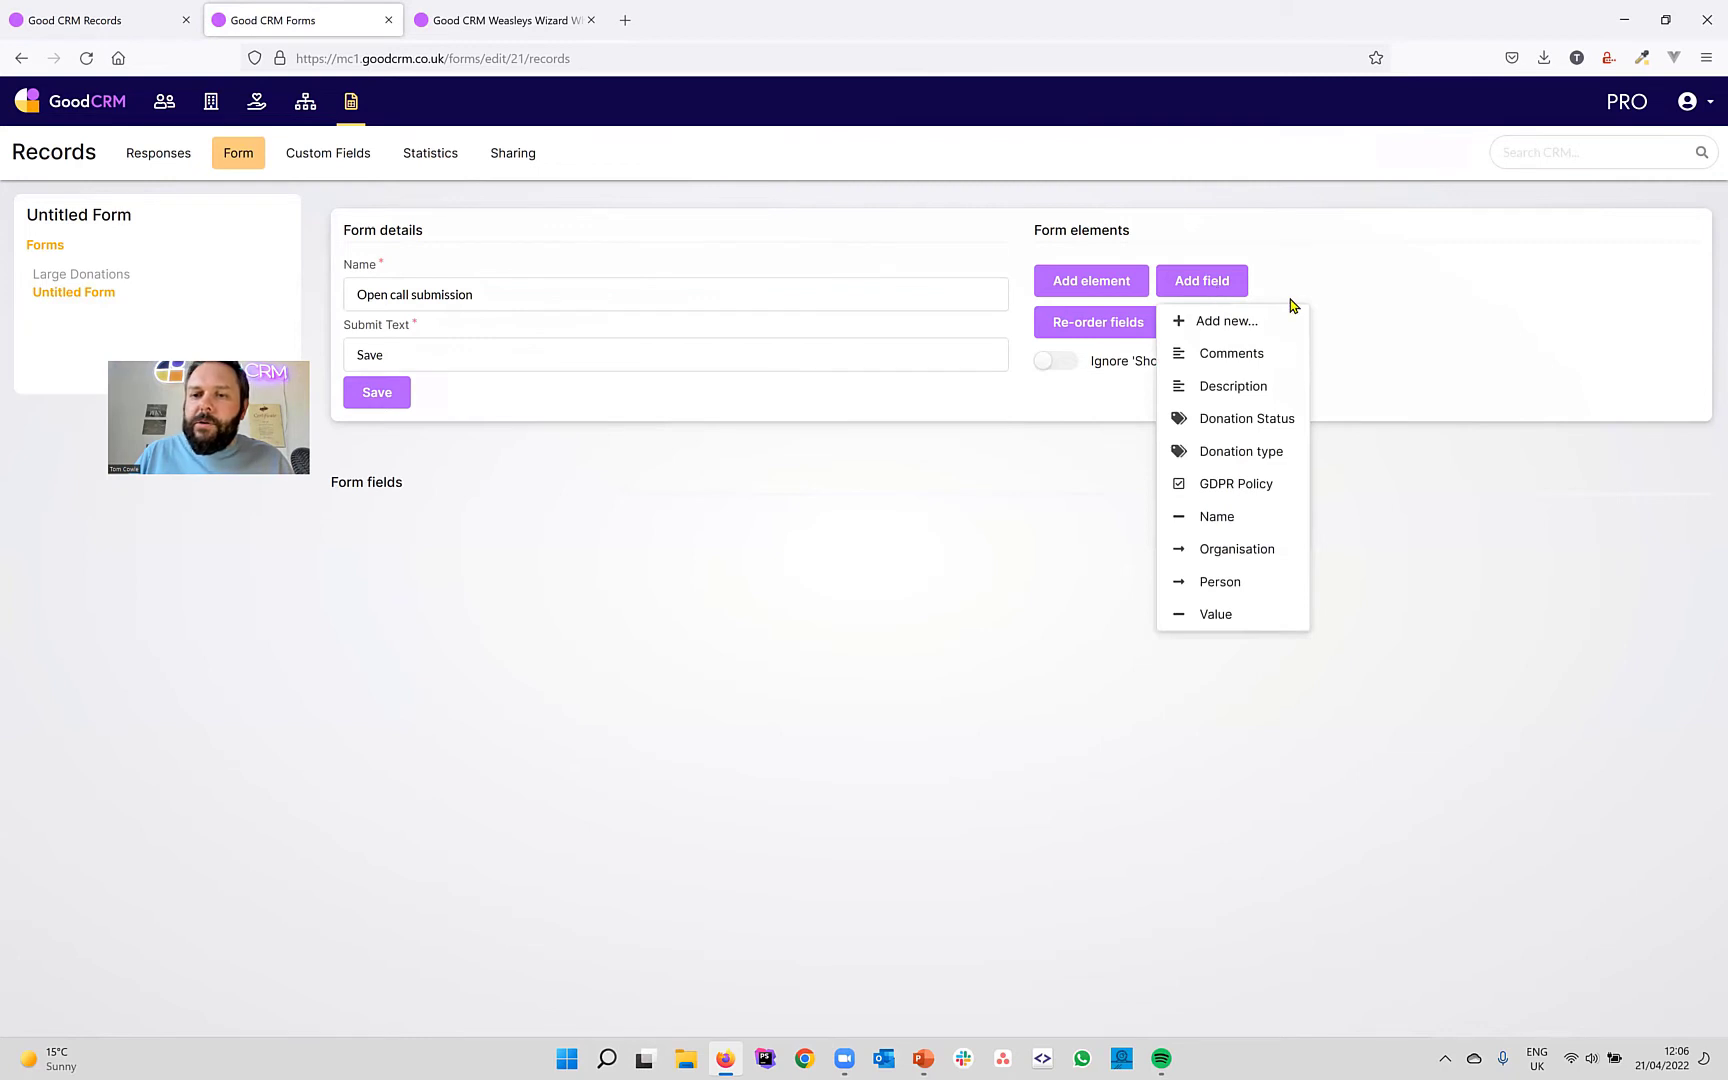
left_click(1217, 516)
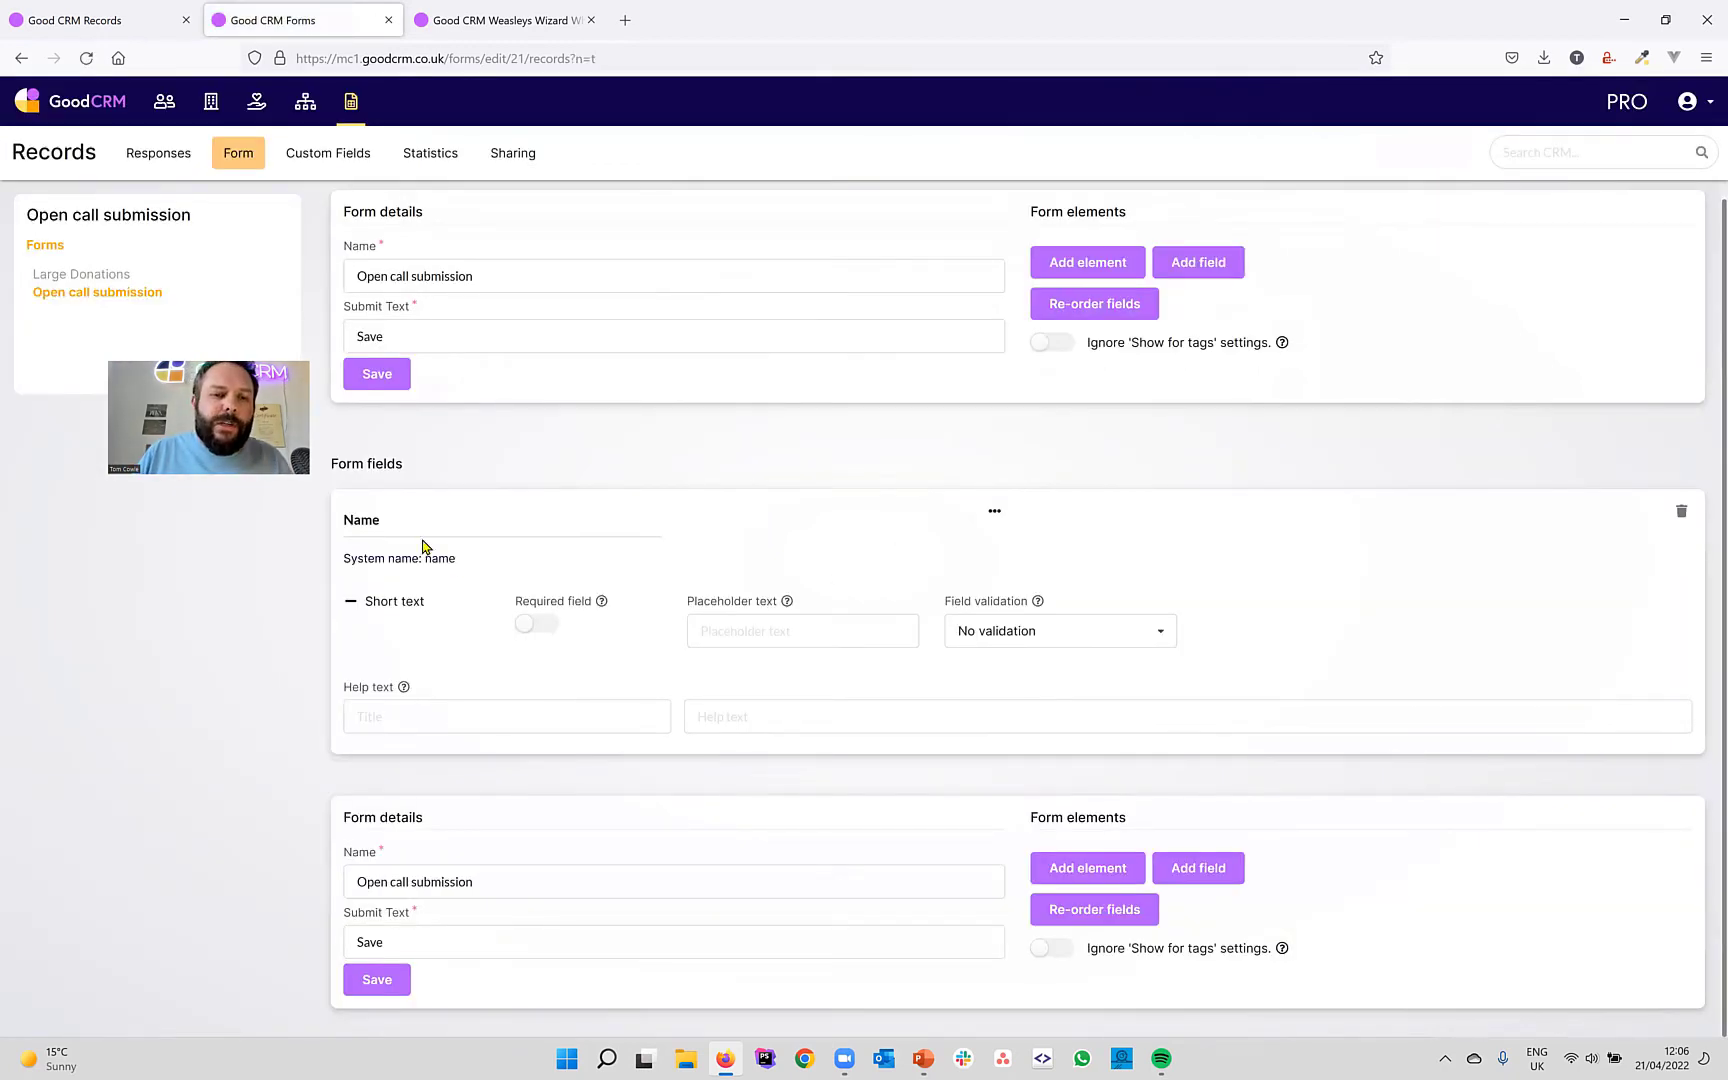
double_click(374, 524)
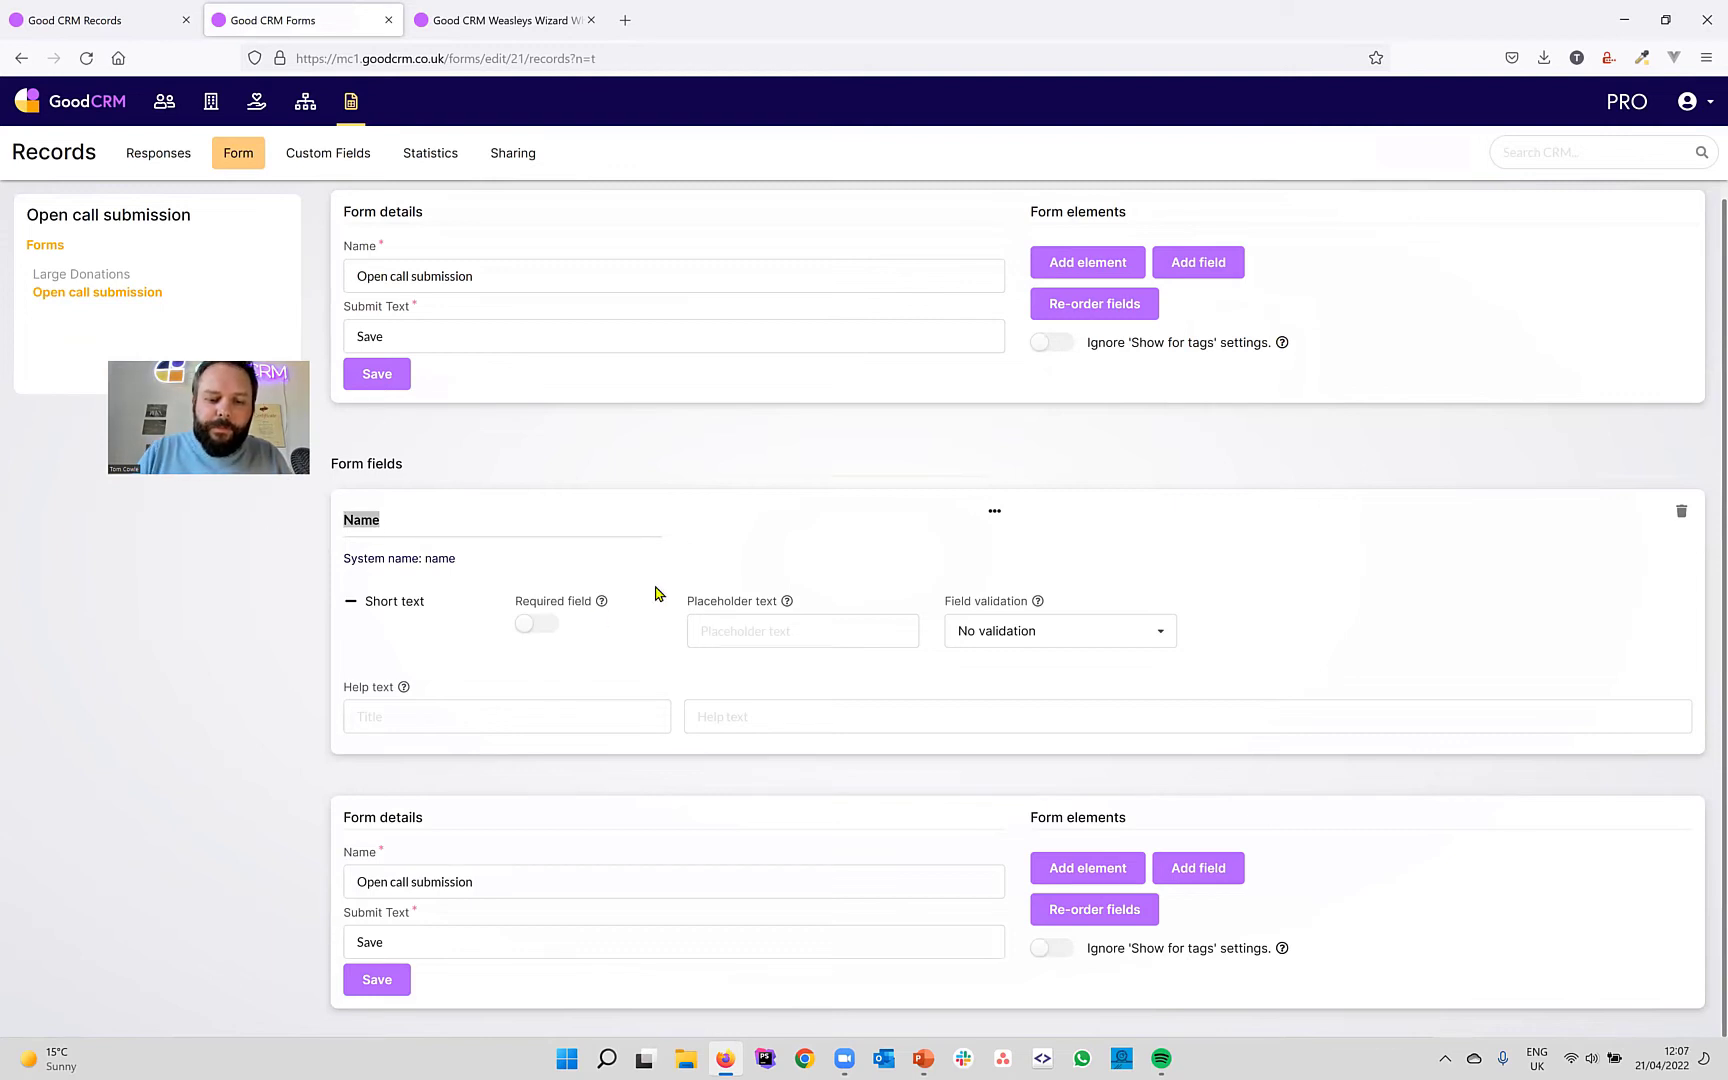
type("Proposal over")
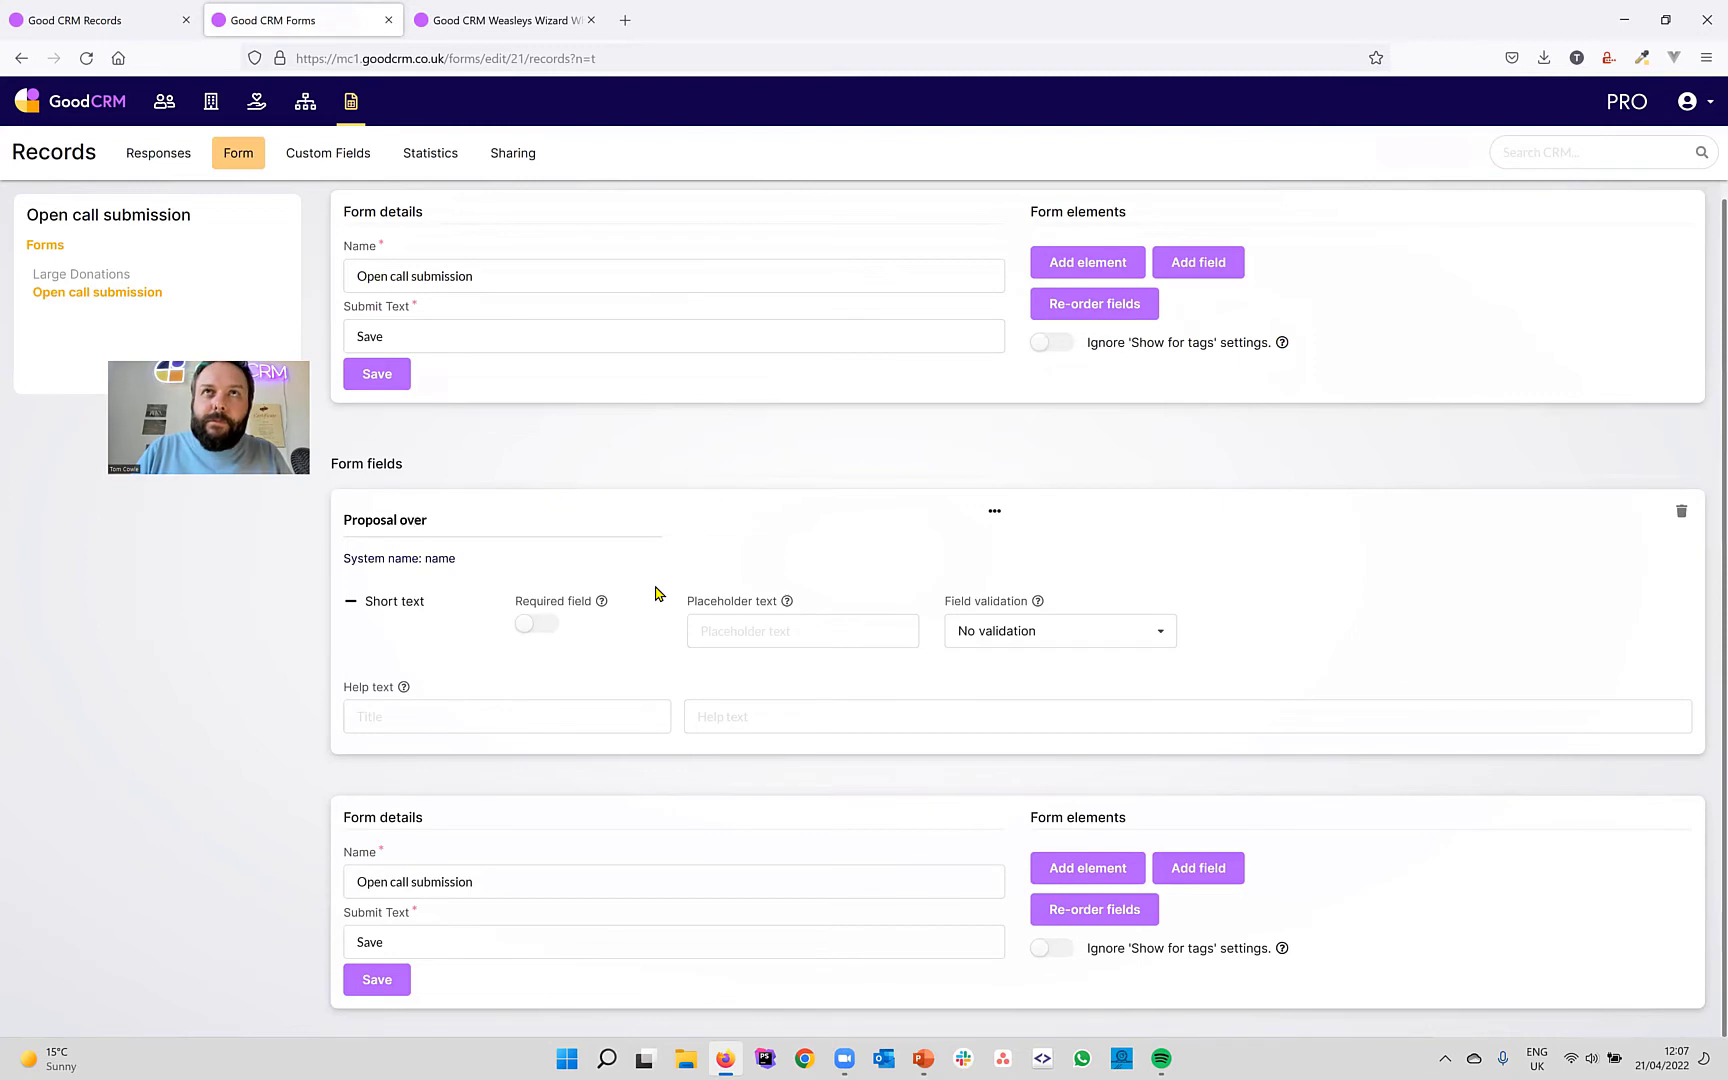
type("view")
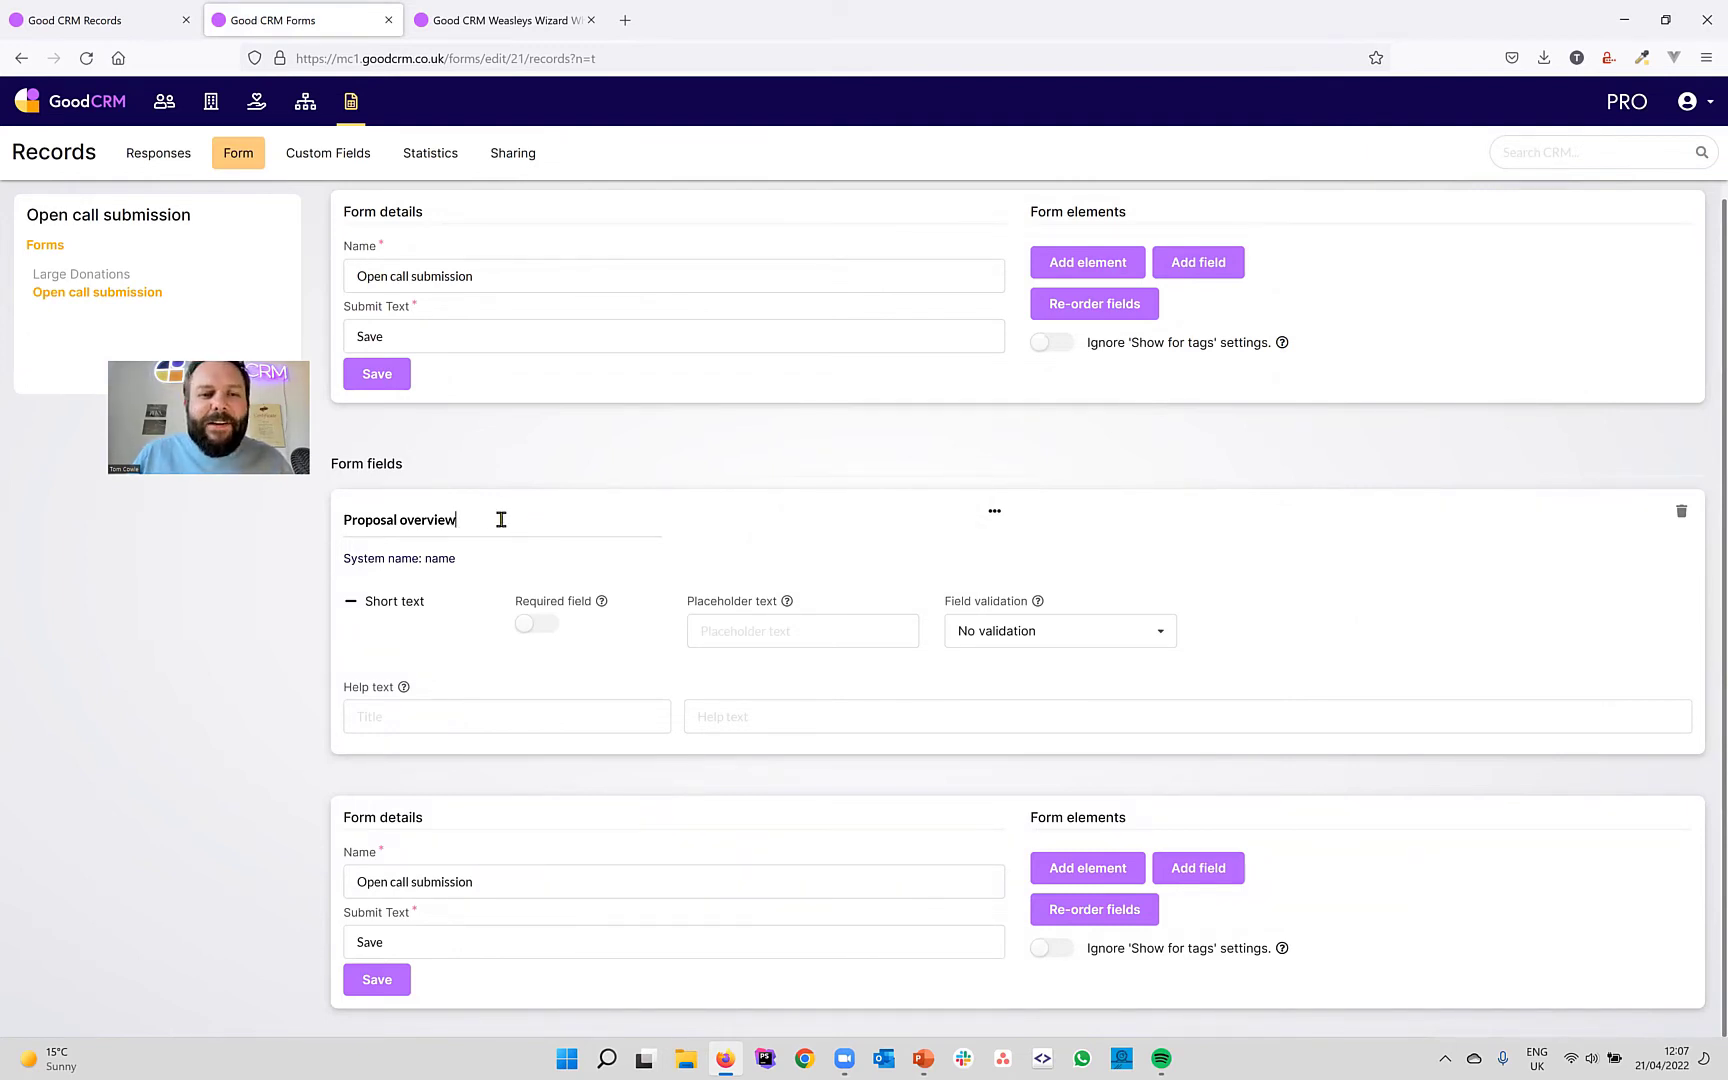
key("Left")
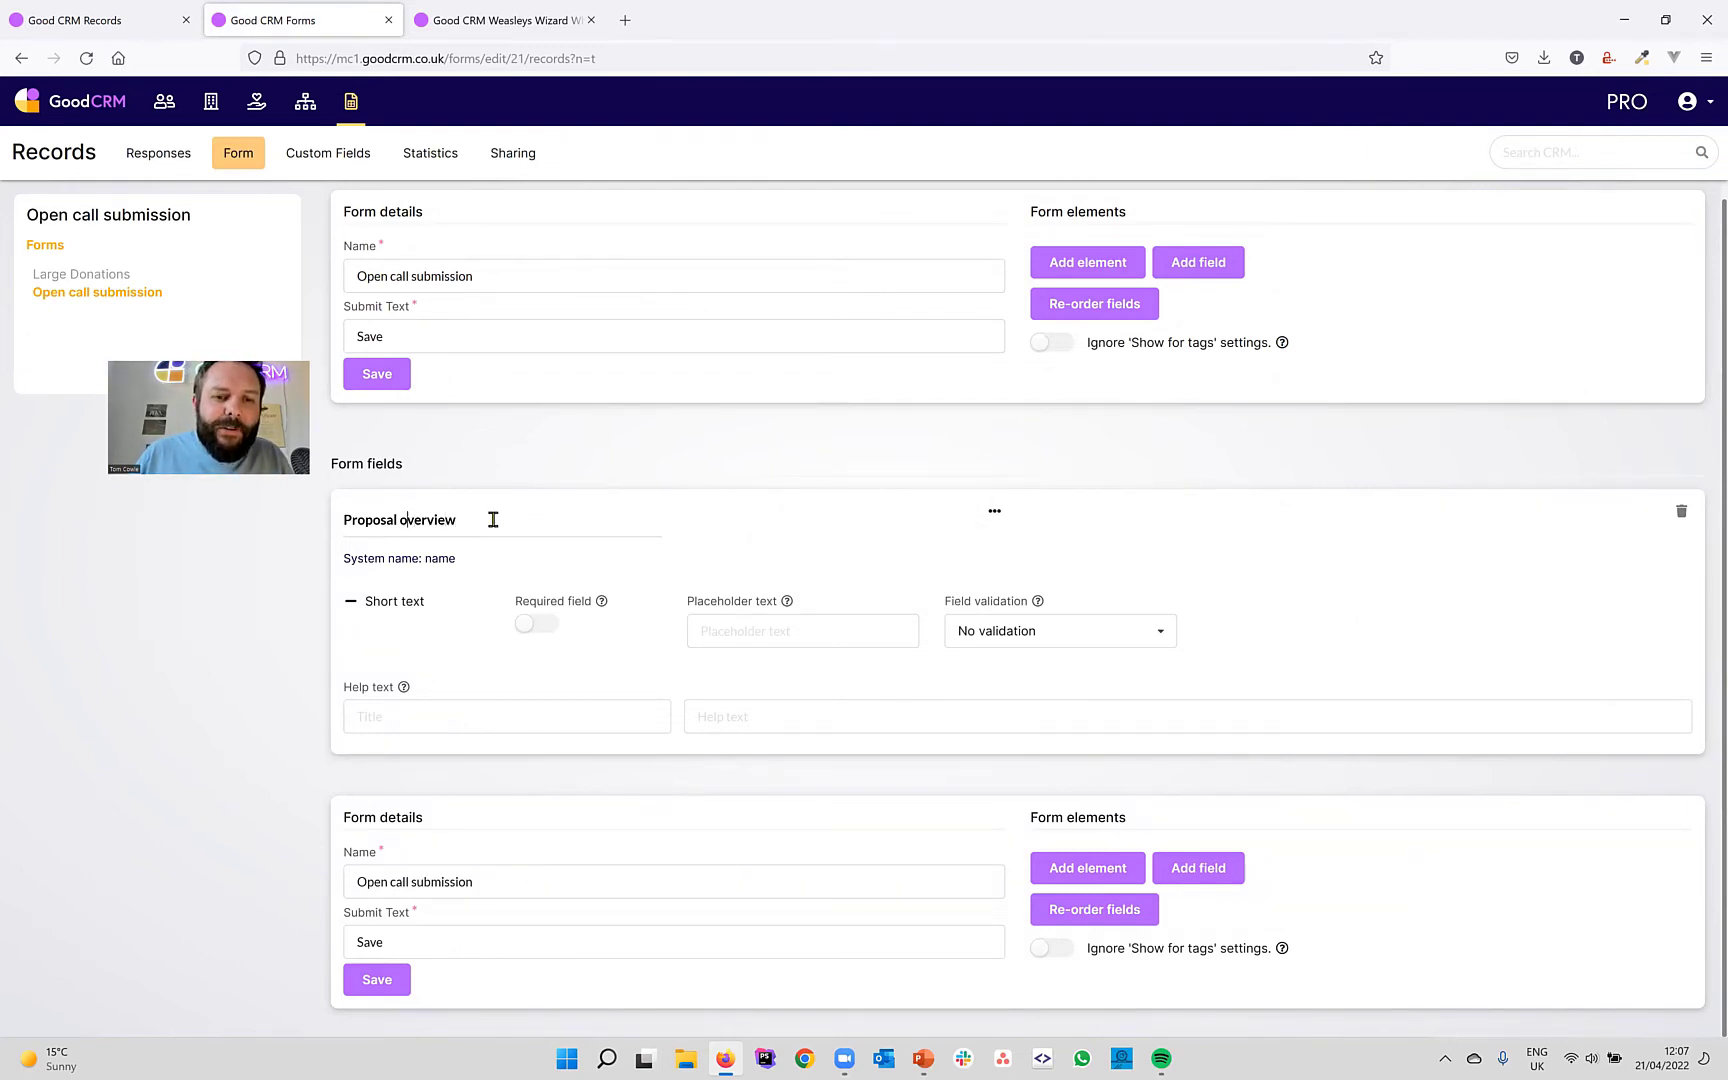
key("Left")
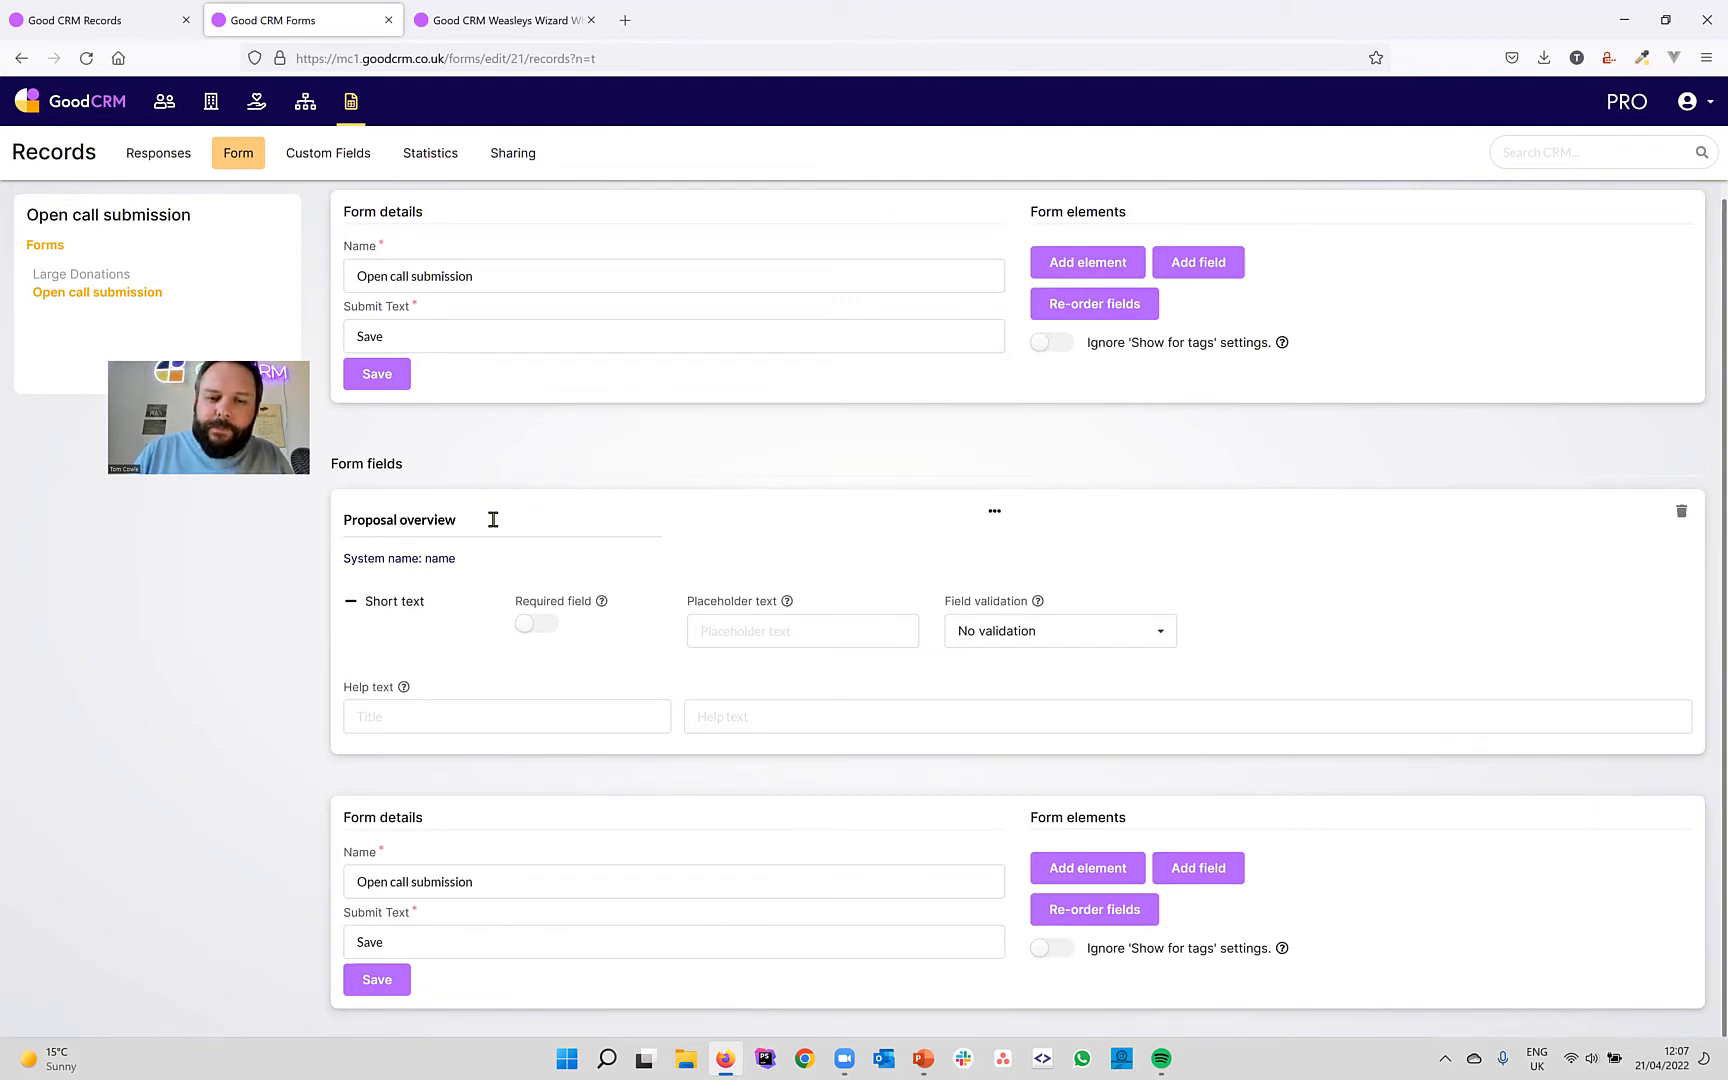
key("Delete")
type("O")
left_click(538, 623)
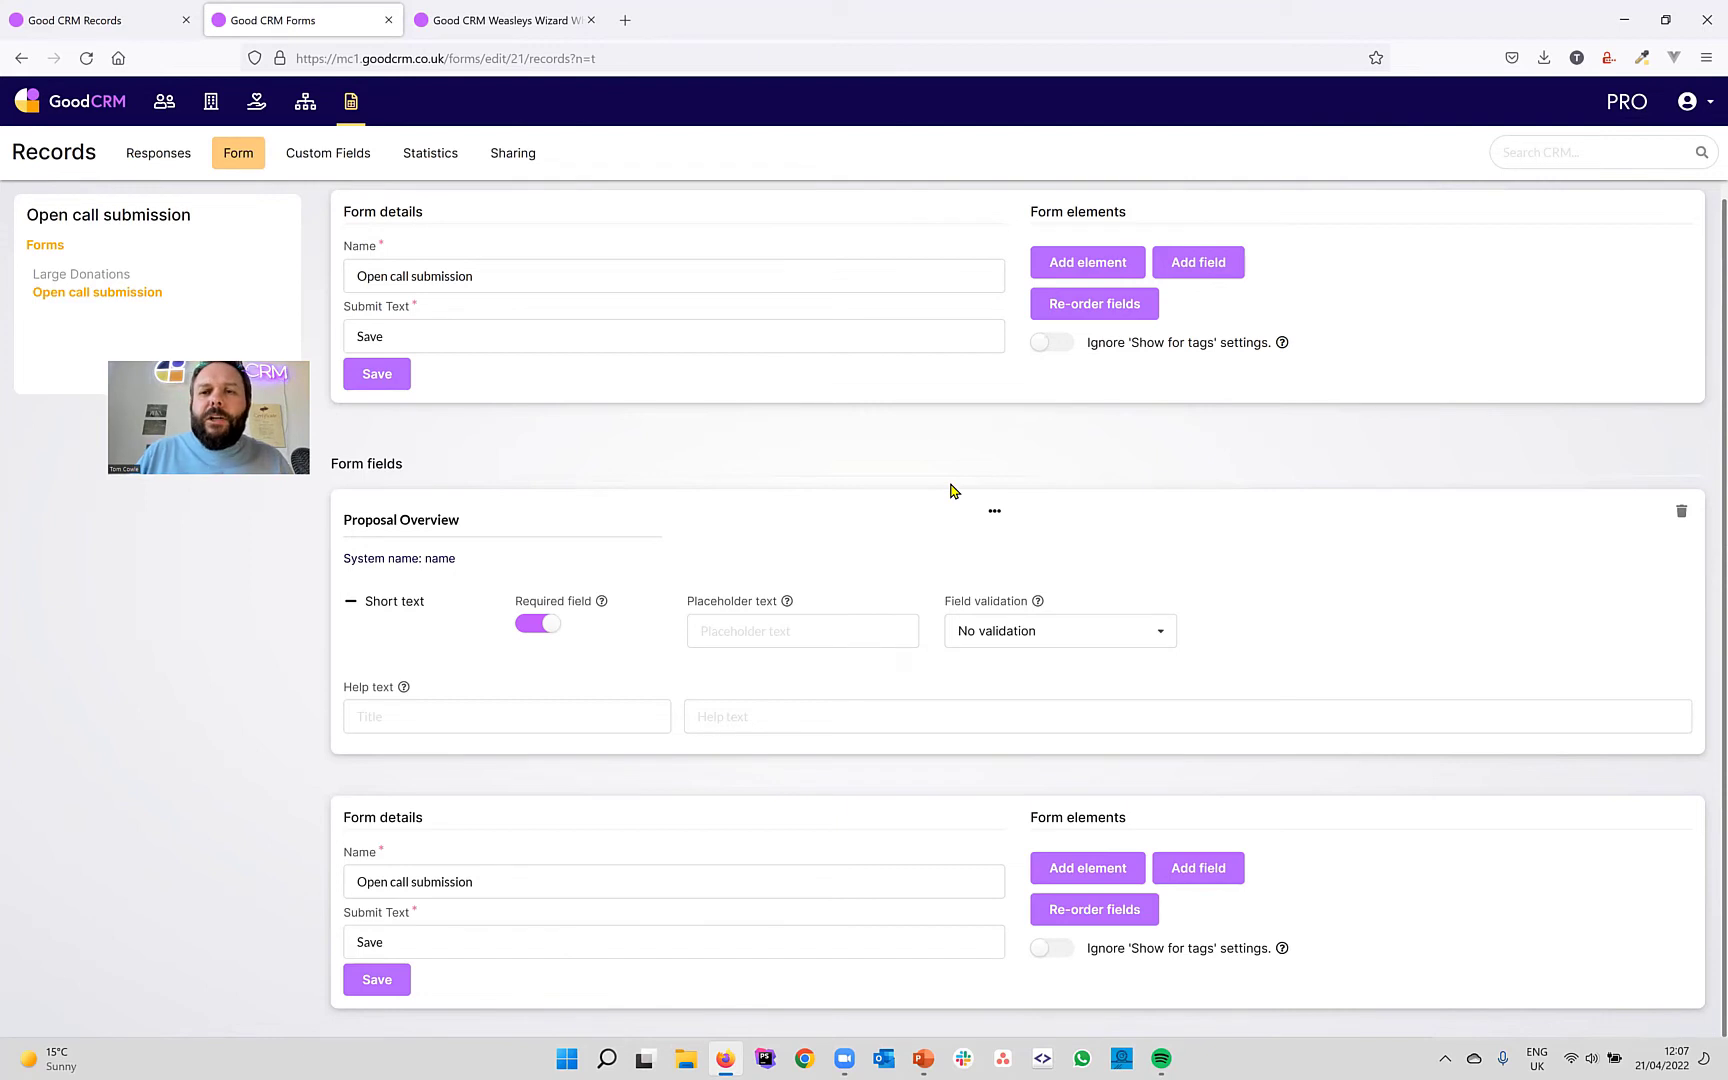
Add a new short-text custom field named 'Full name'.
left_click(1206, 277)
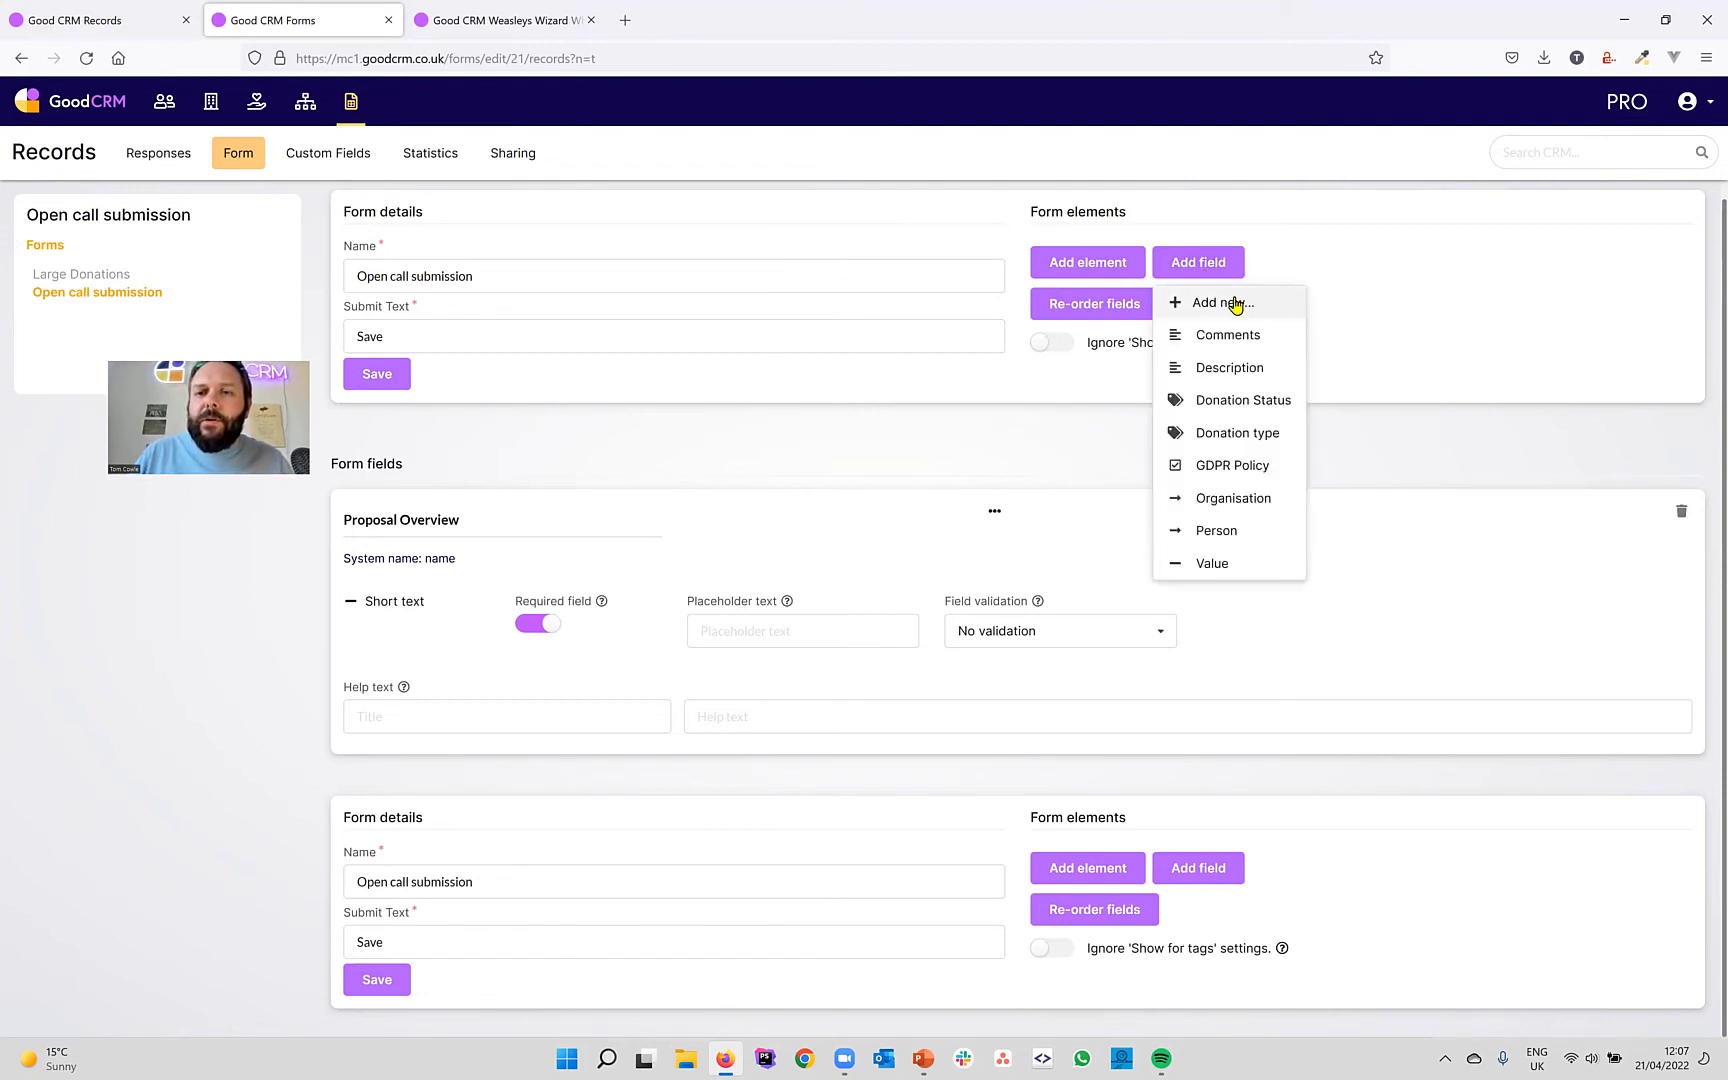
left_click(1236, 303)
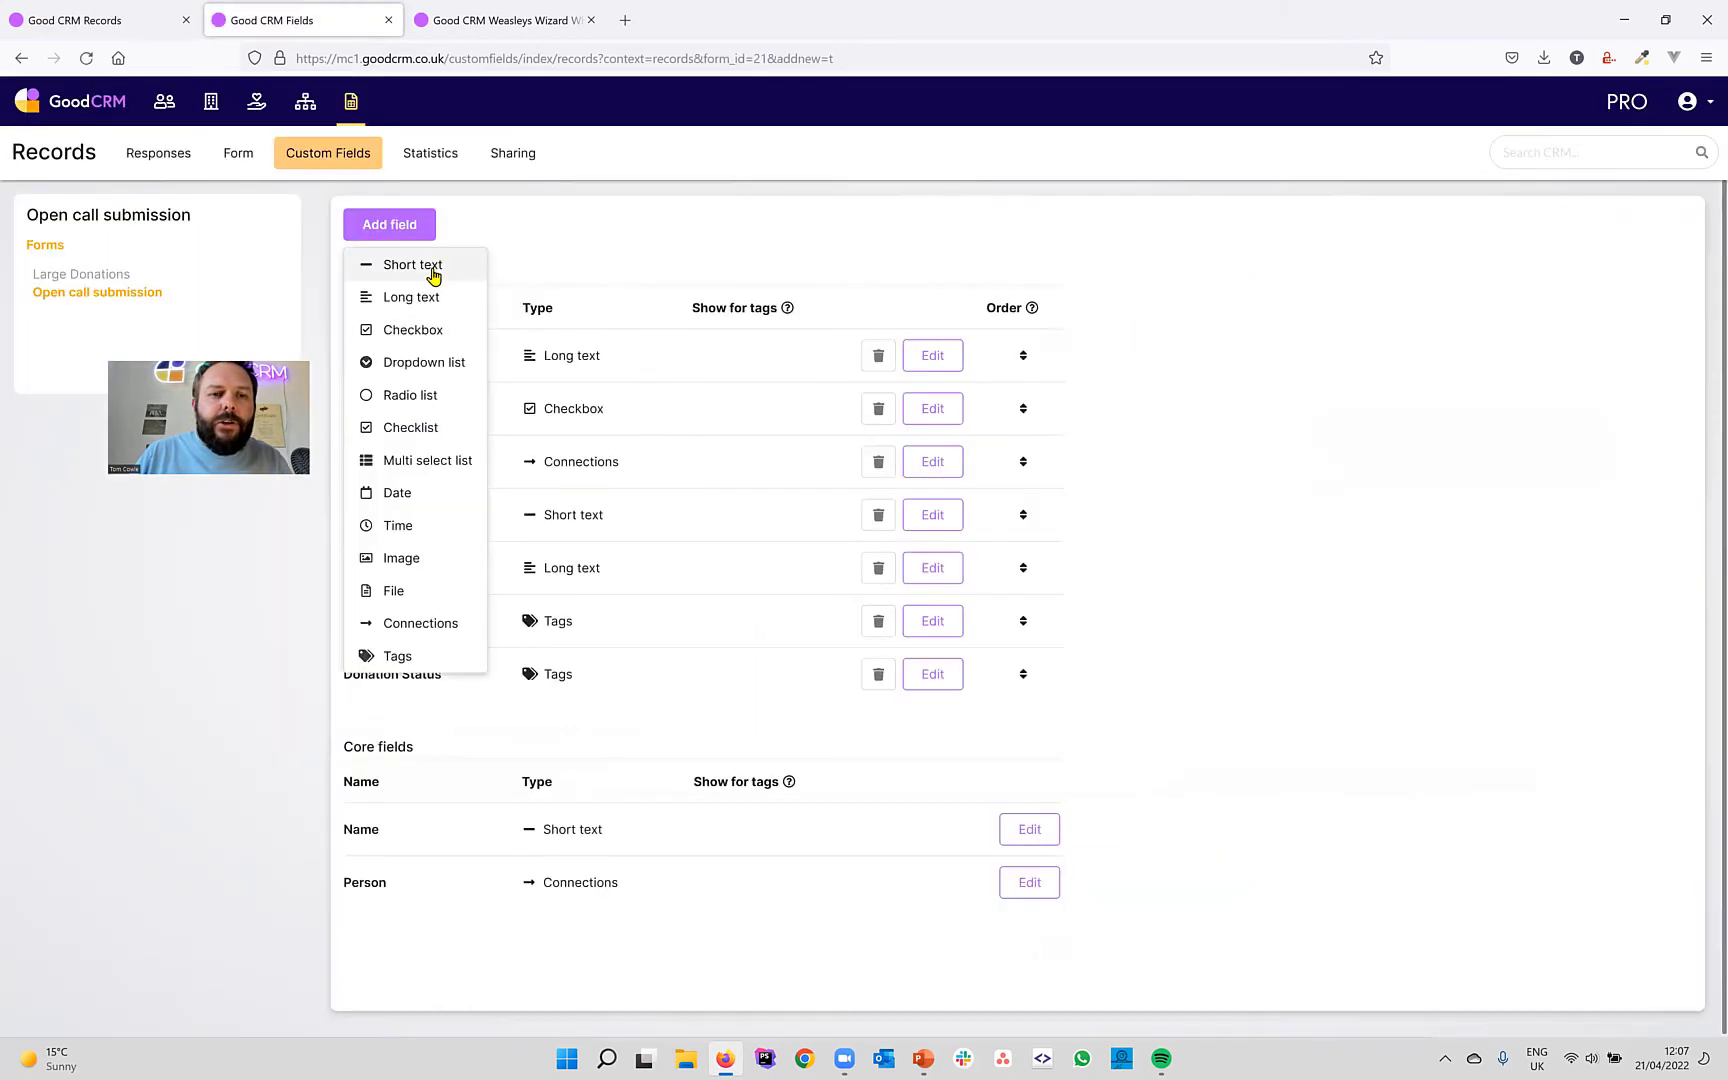
left_click(433, 275)
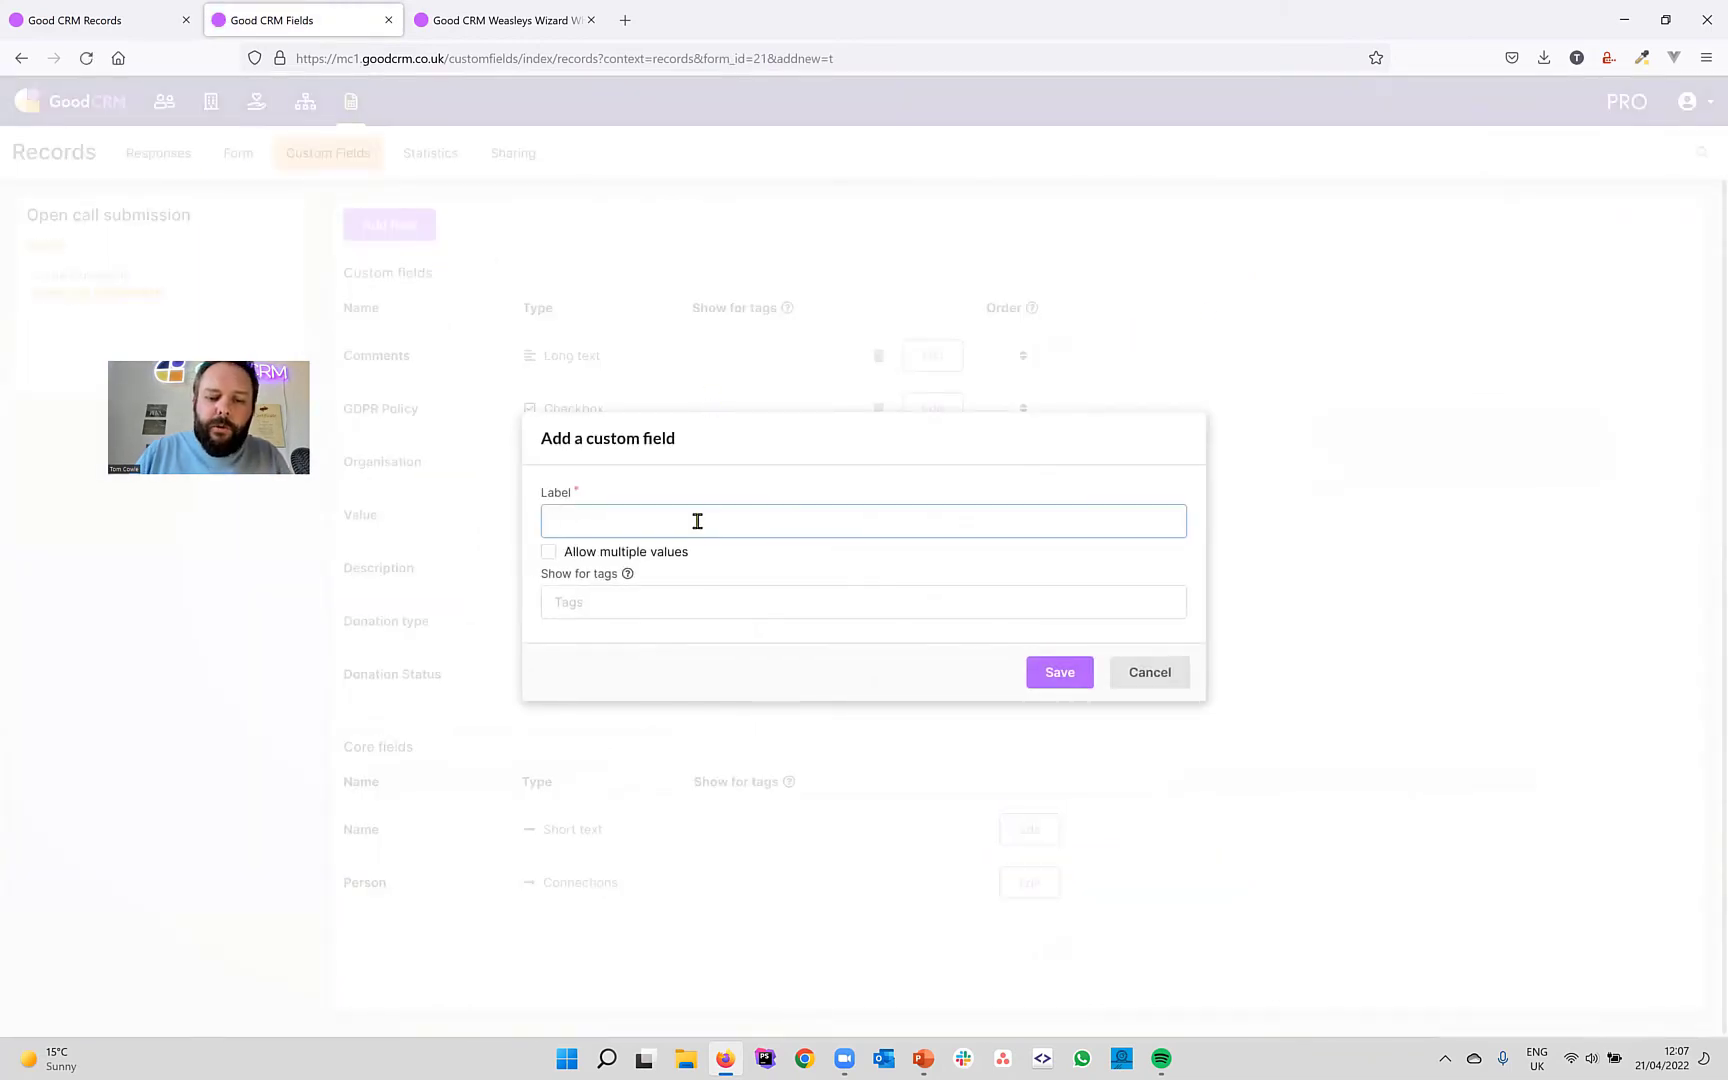
type("Full name")
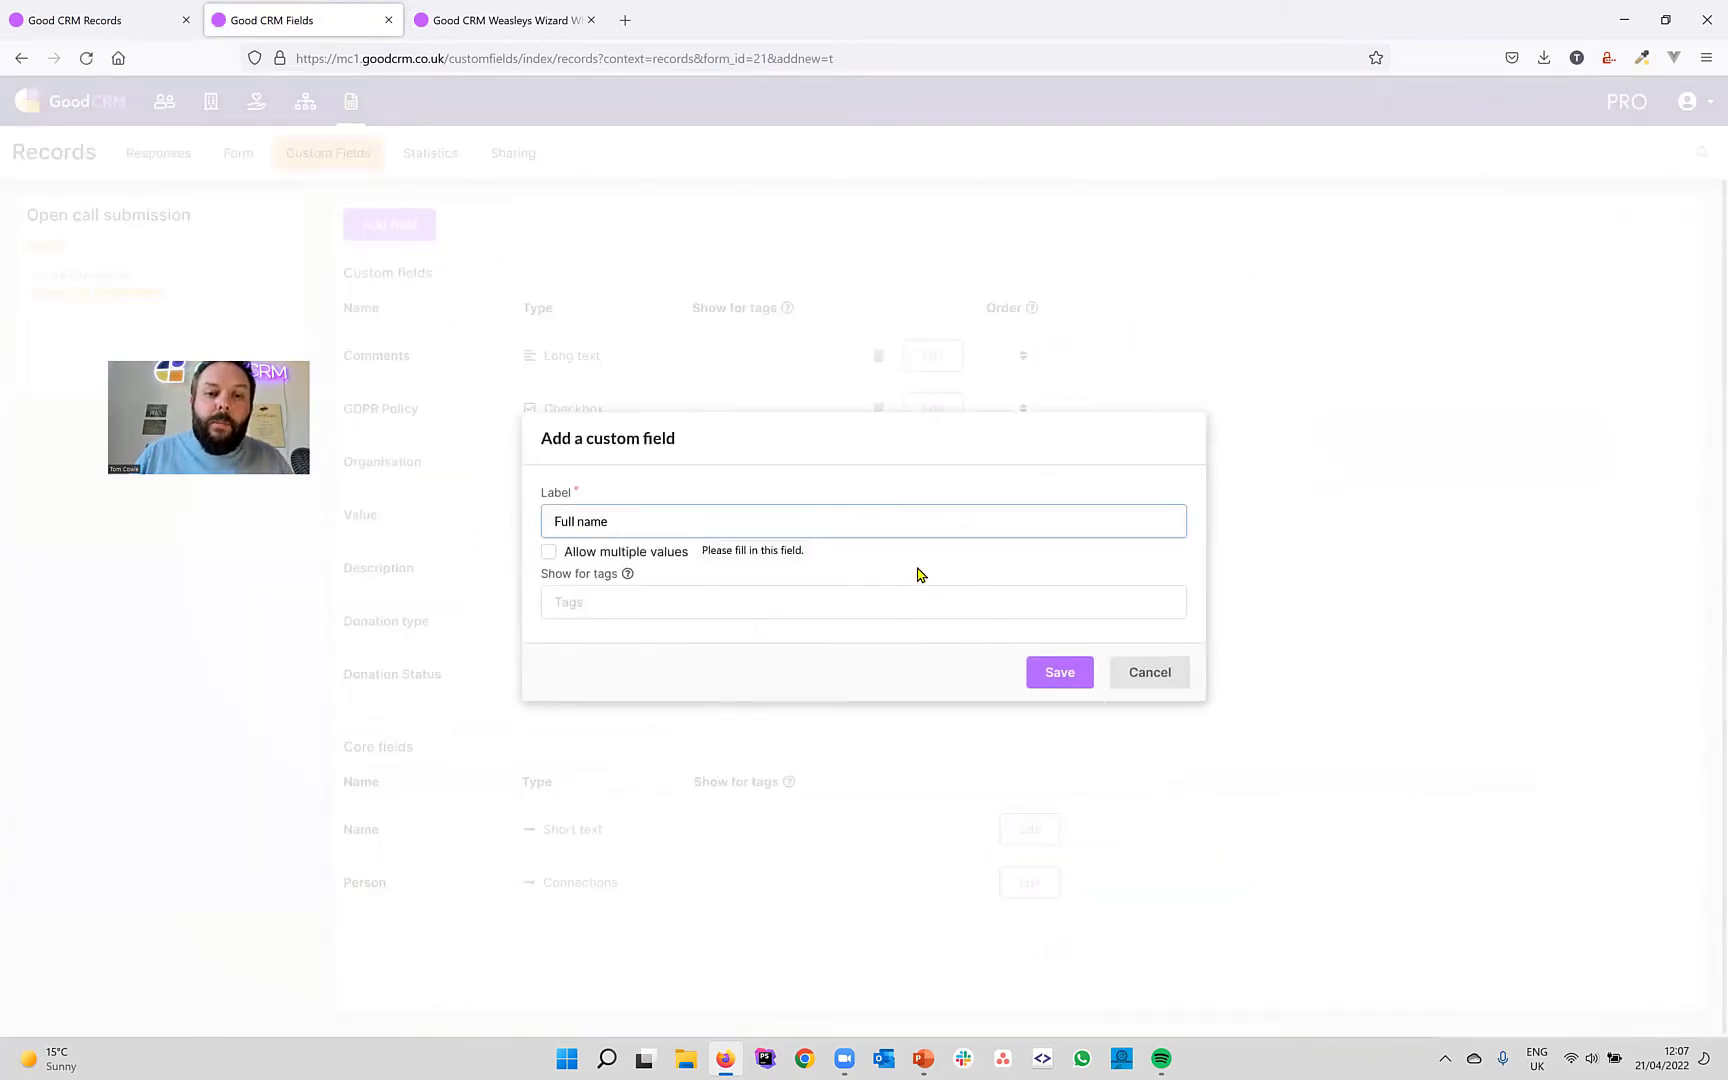
left_click(1033, 671)
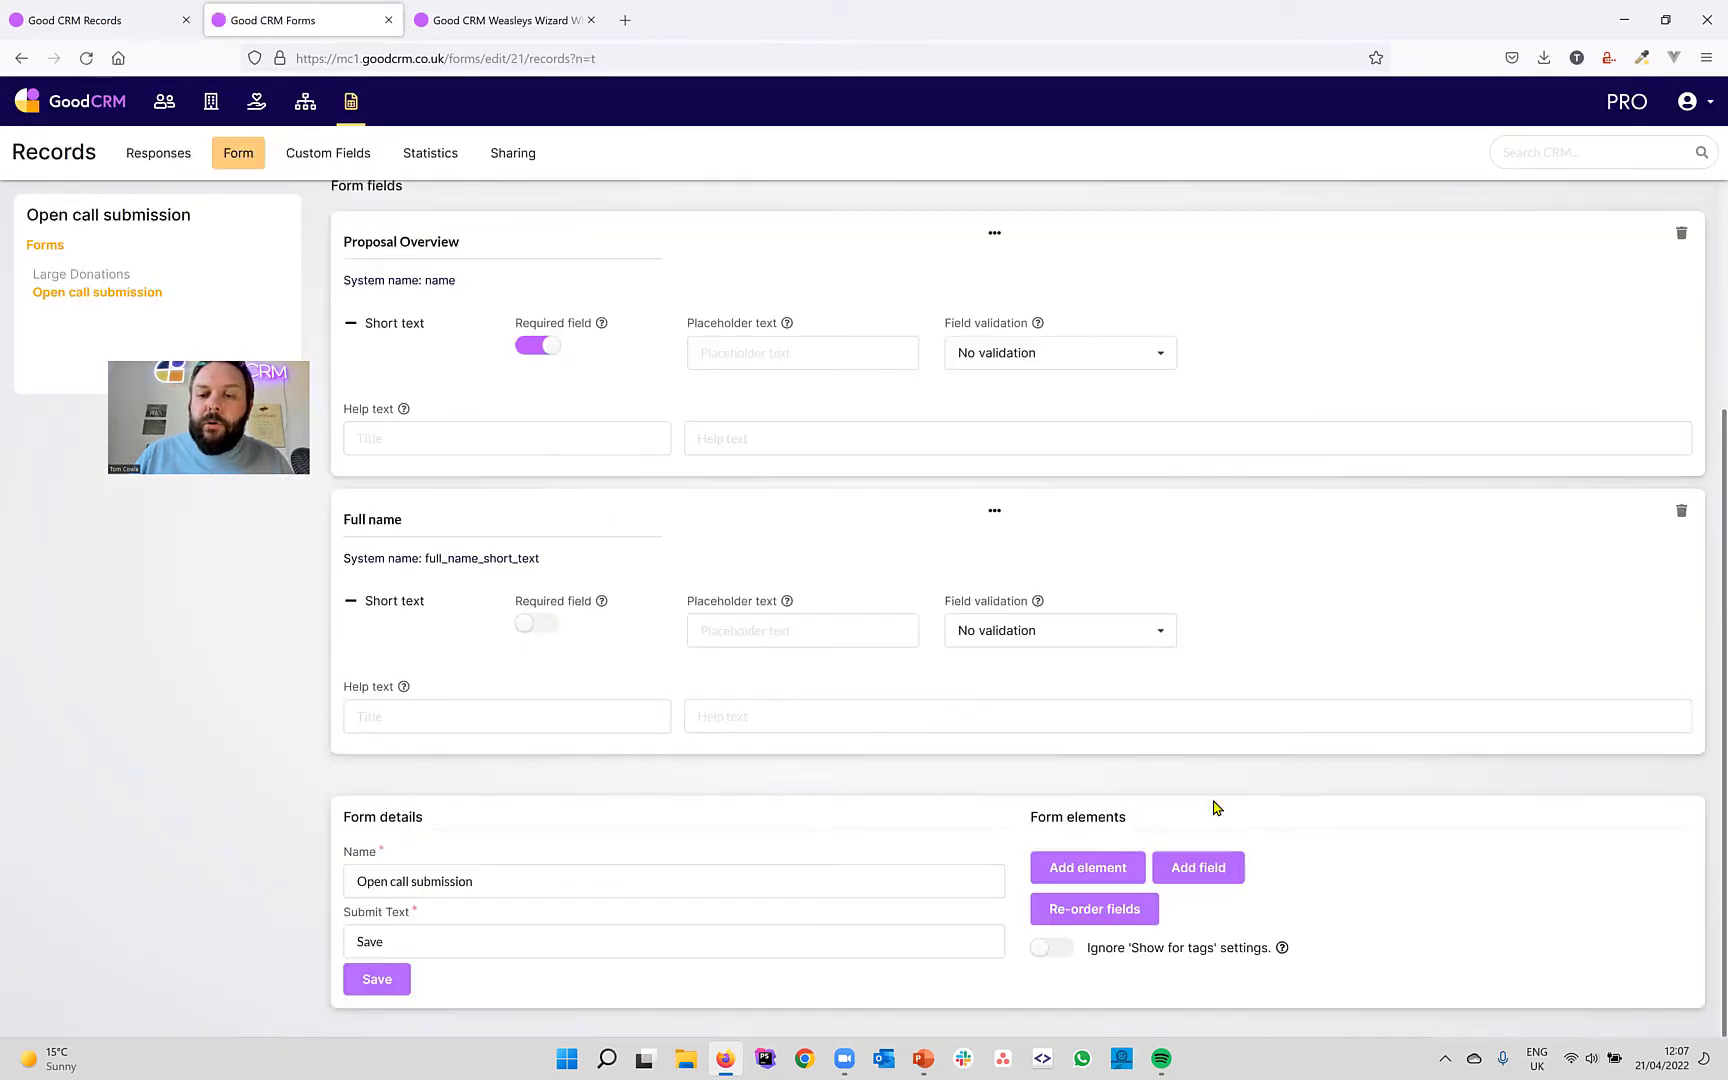
Add an 'Email address' short-text field with email validation, and make both fields required.
left_click(1188, 866)
left_click(1222, 572)
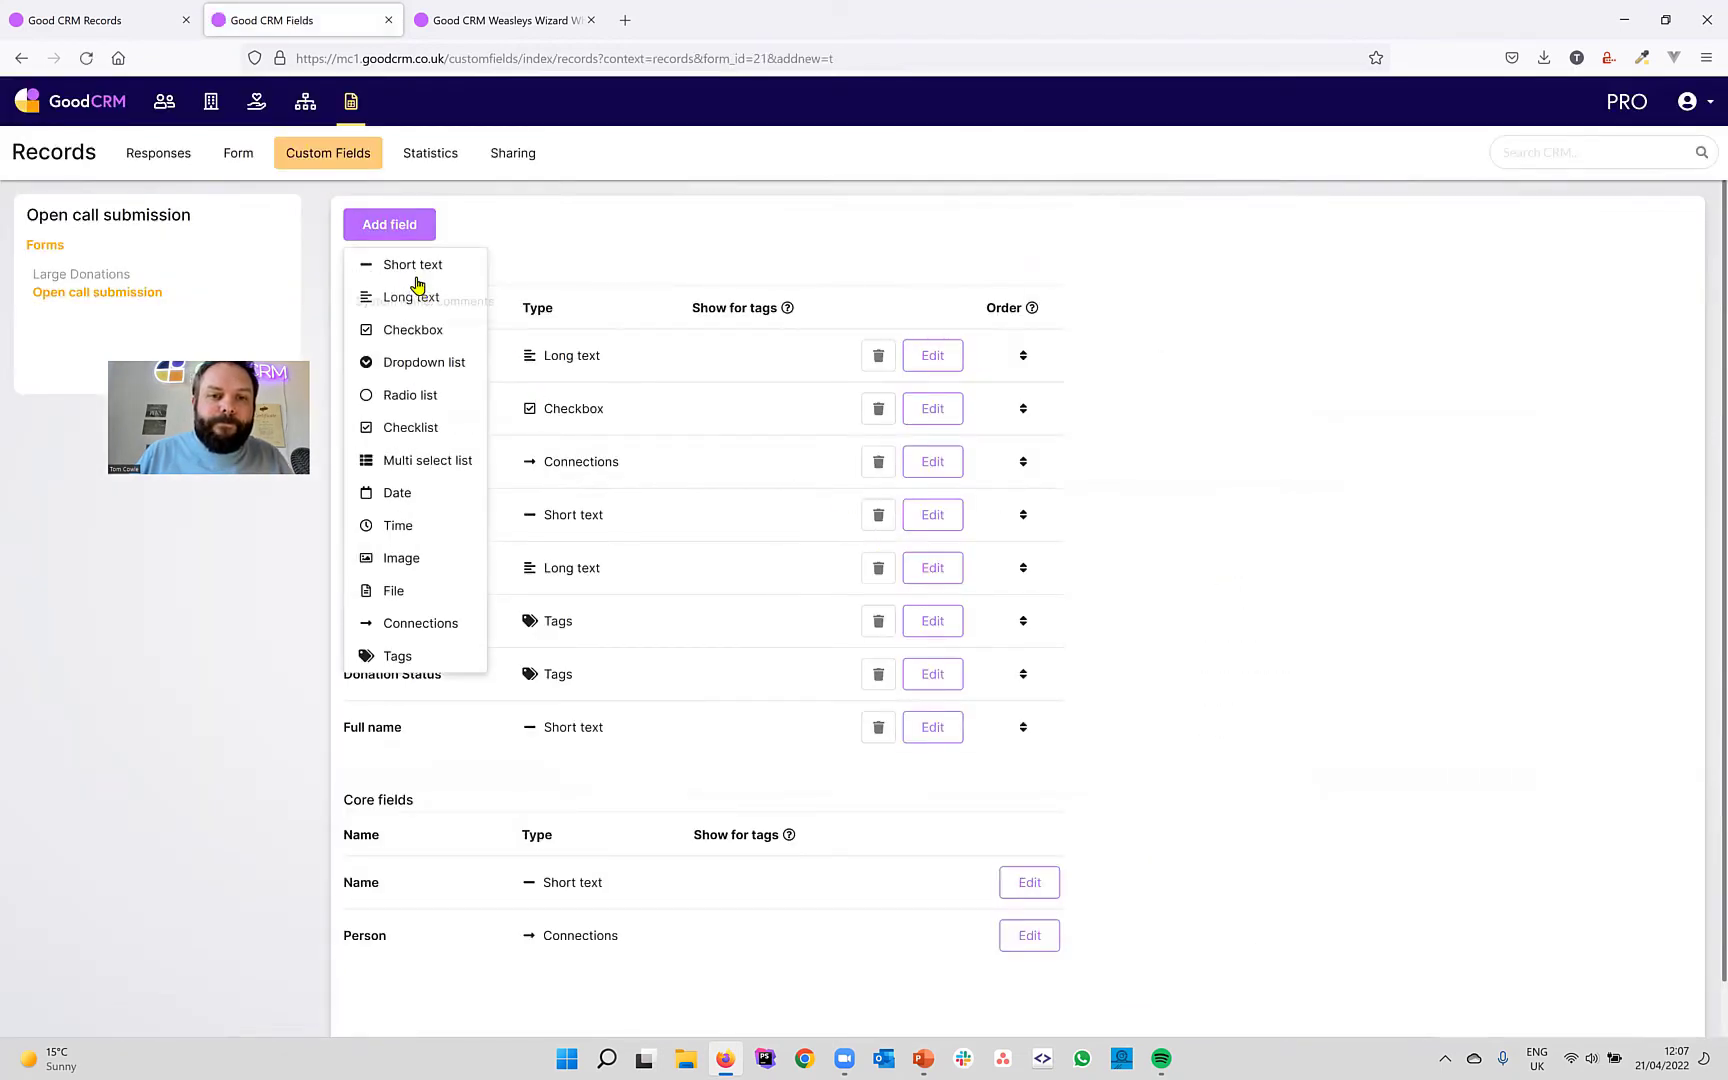
left_click(418, 286)
type("Ema")
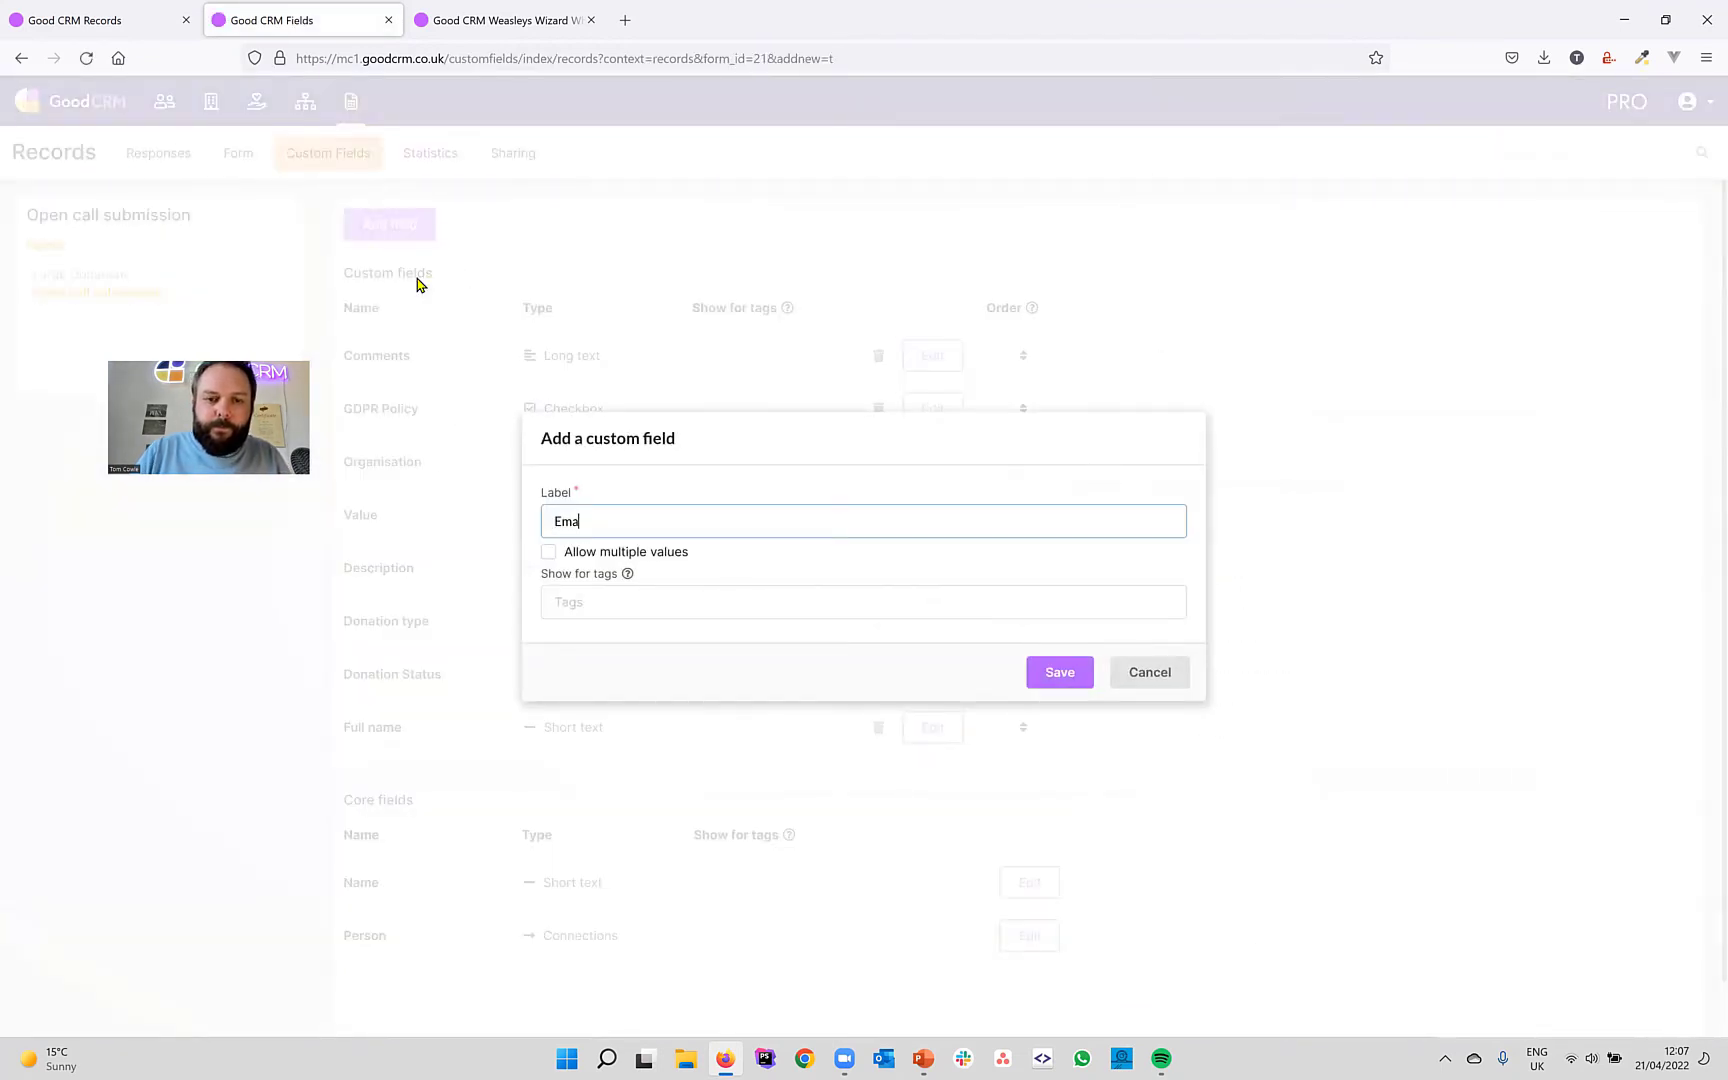
type("il address")
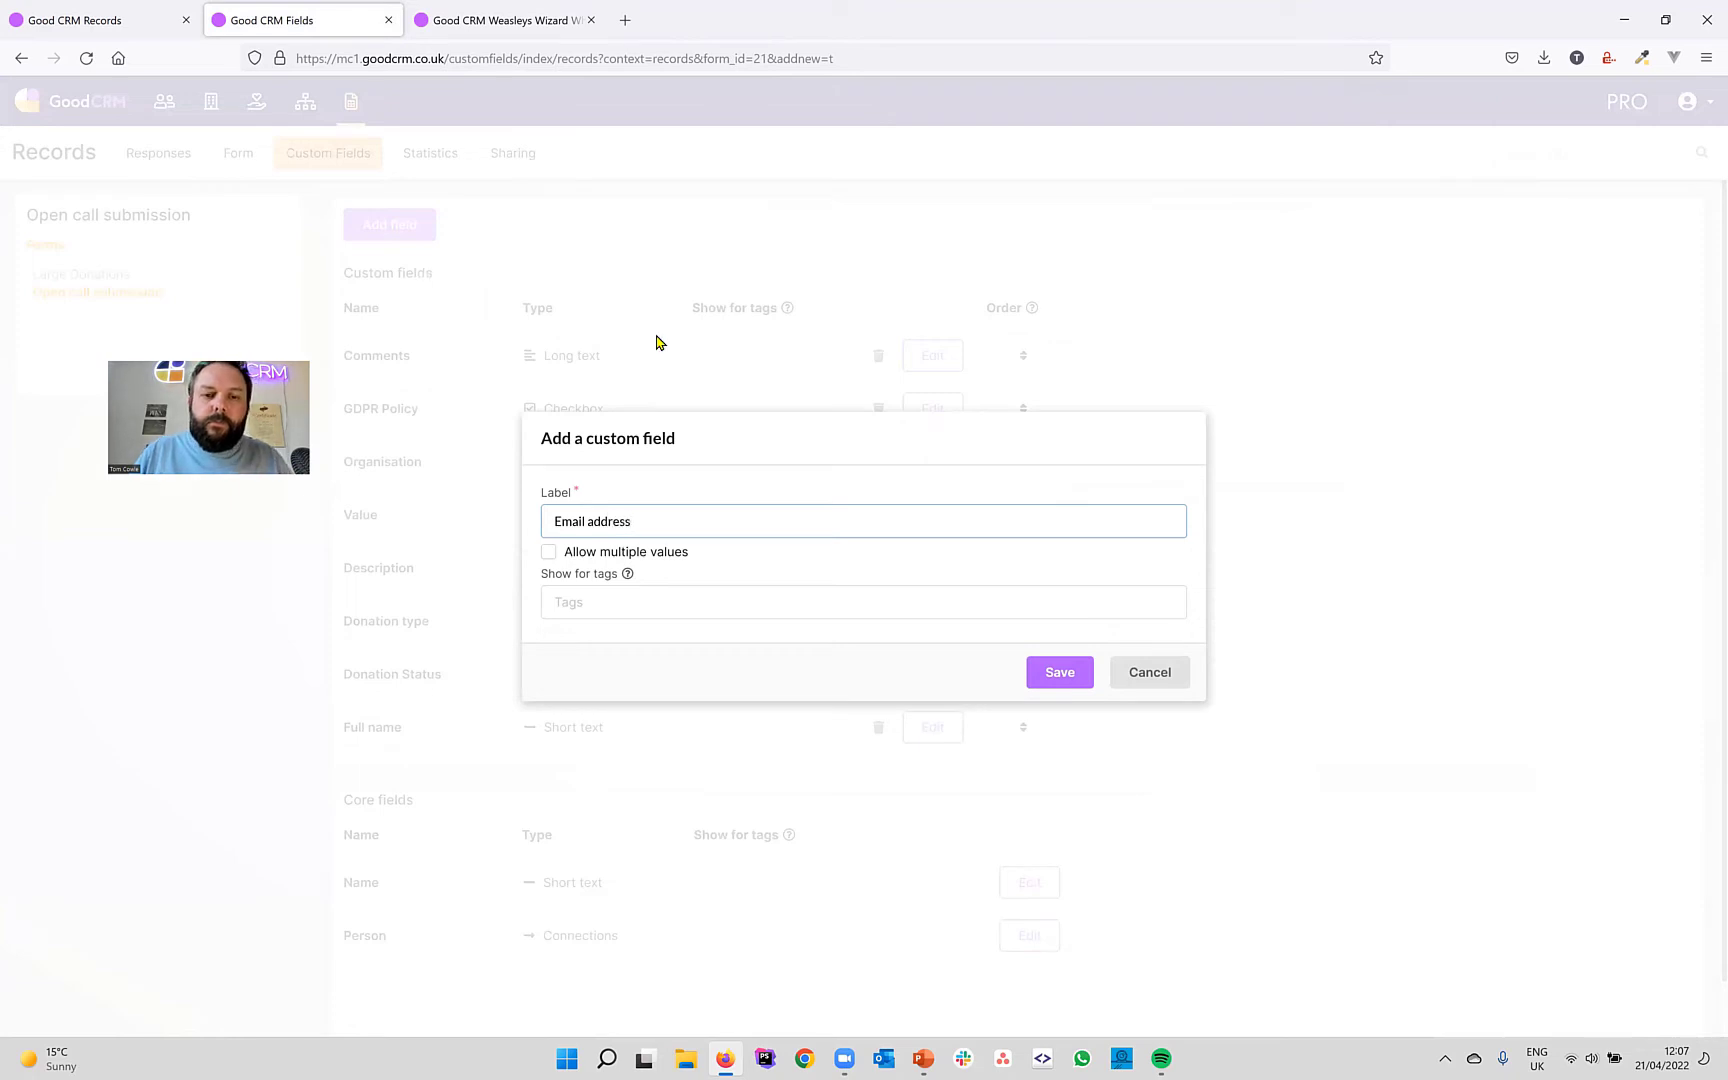
left_click(1058, 679)
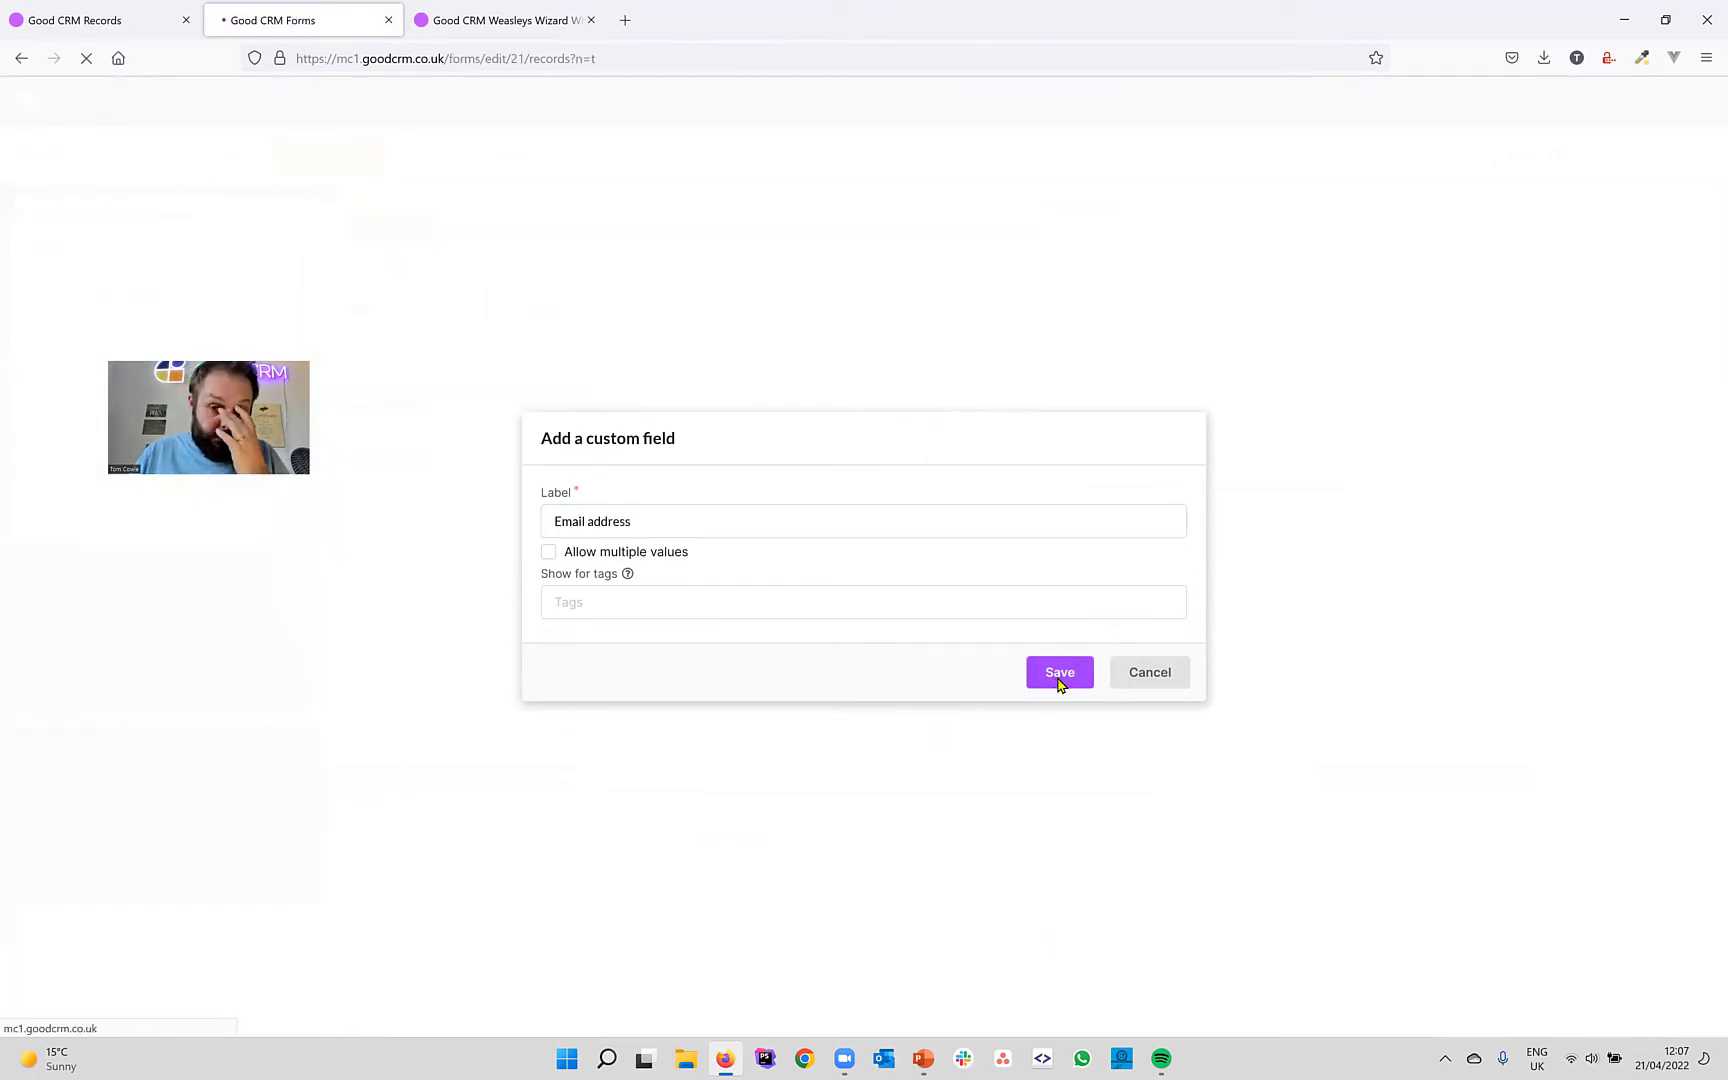
left_click(1028, 636)
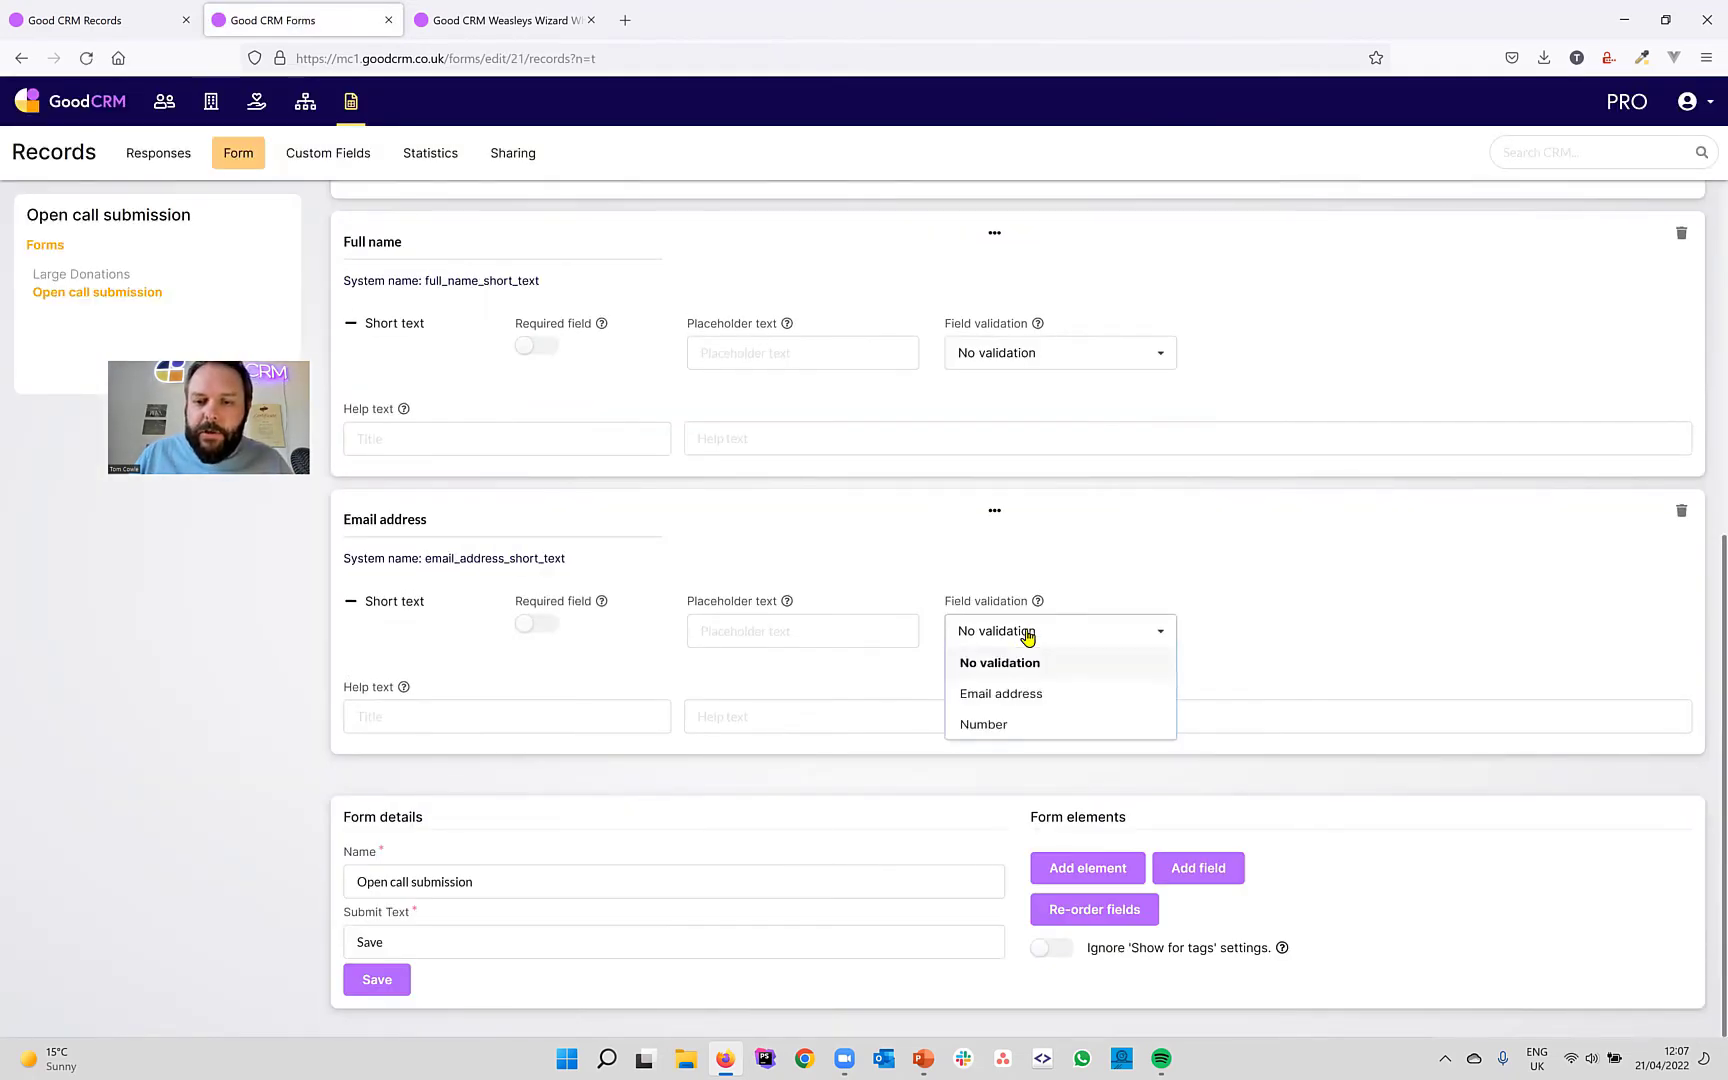
left_click(1007, 697)
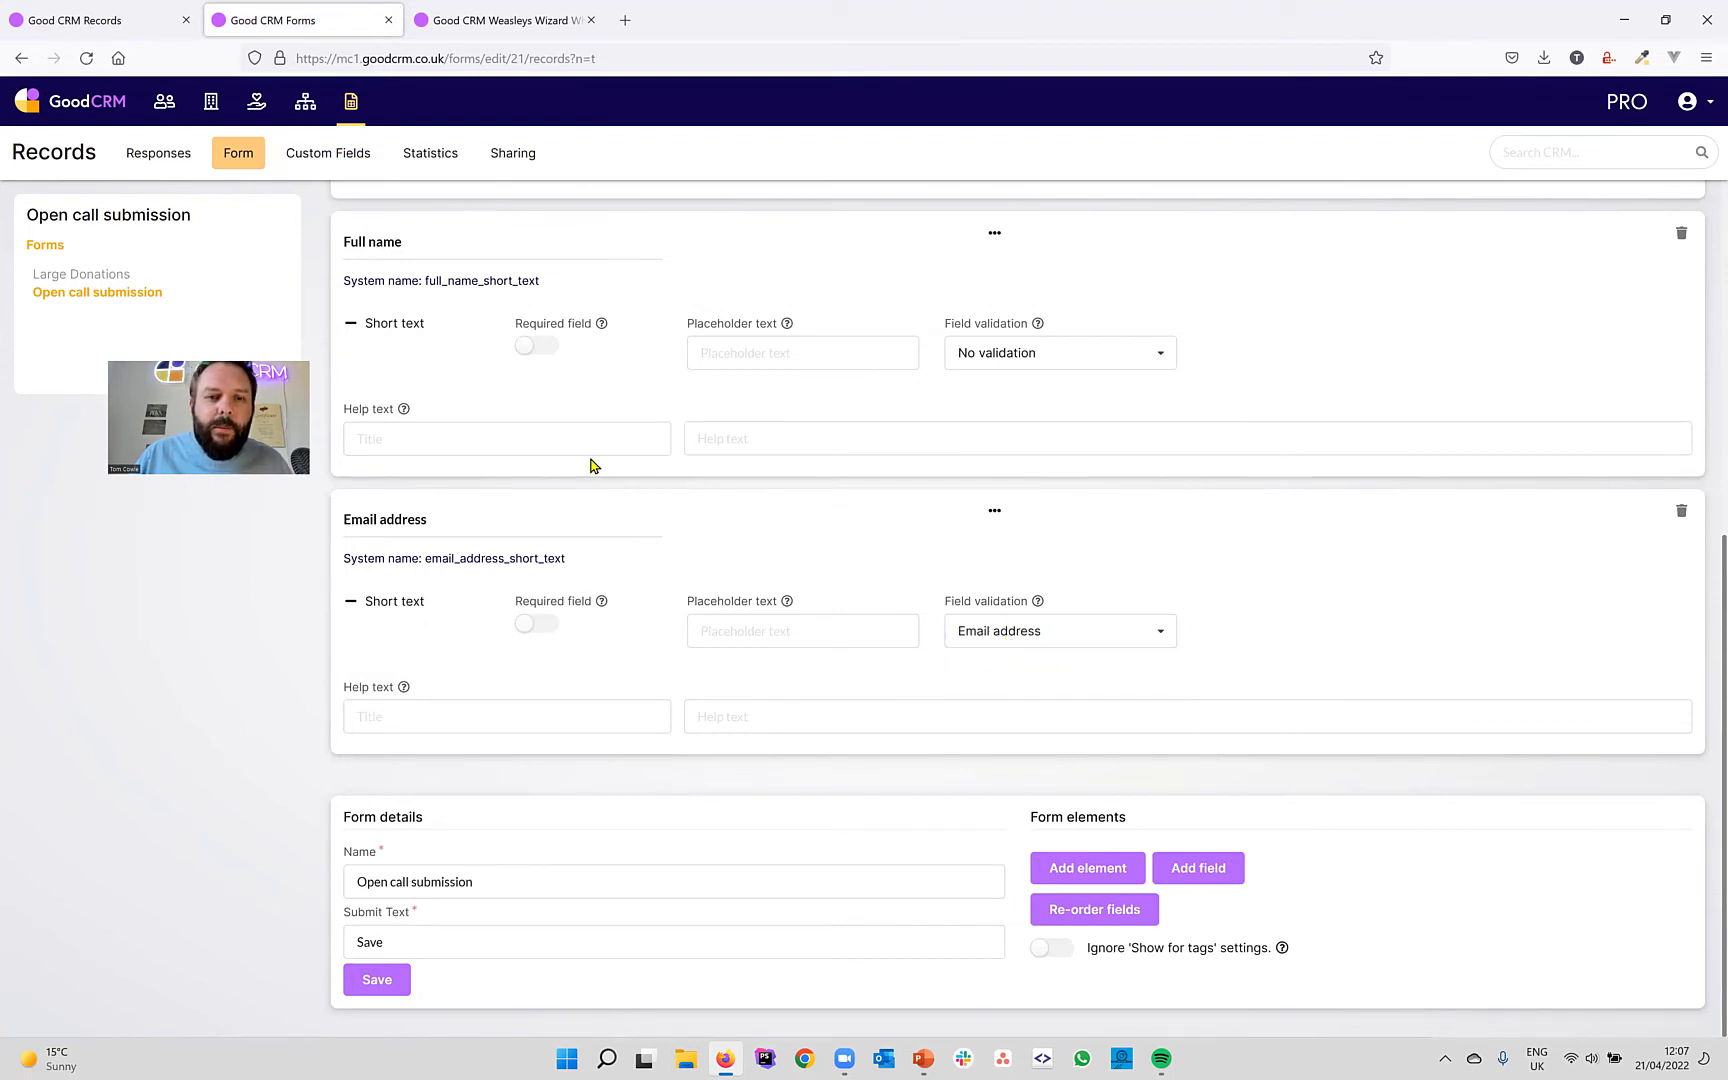
left_click(544, 346)
left_click(538, 628)
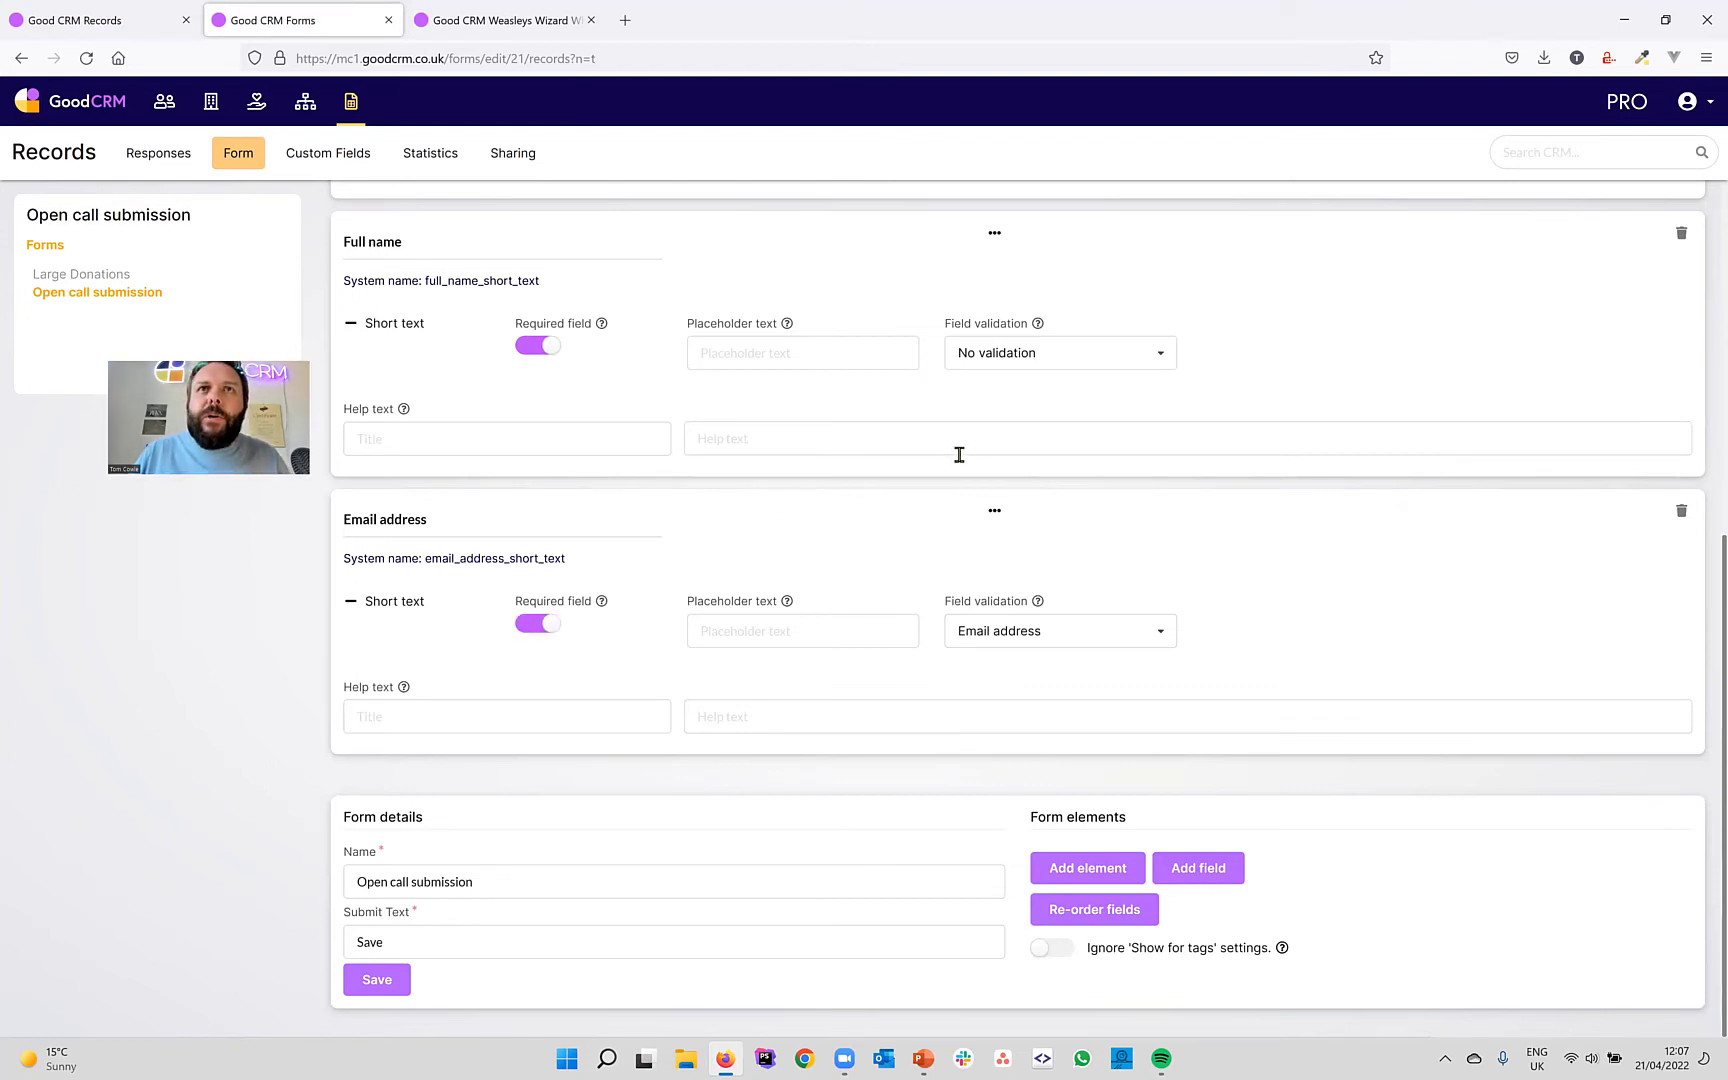
scroll(959, 455, "up", 6)
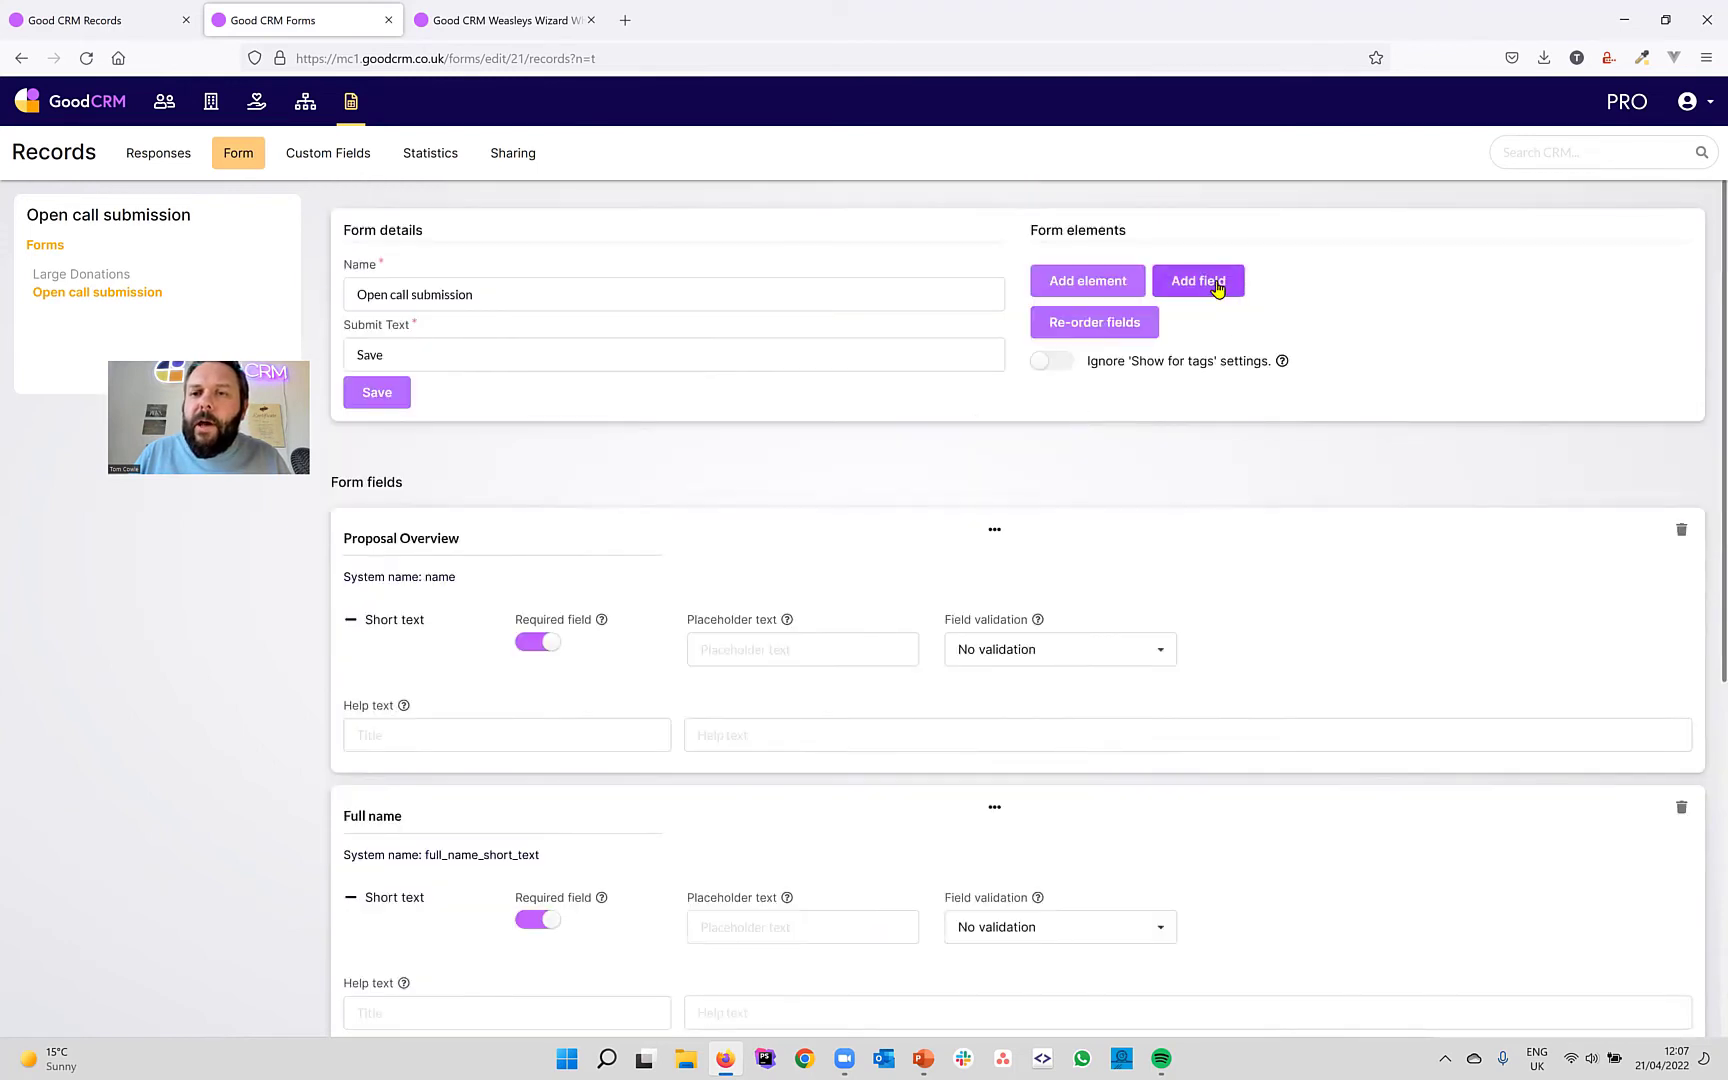
Add the Description field, retitle it 'Your proposal', and mark it required.
left_click(1217, 288)
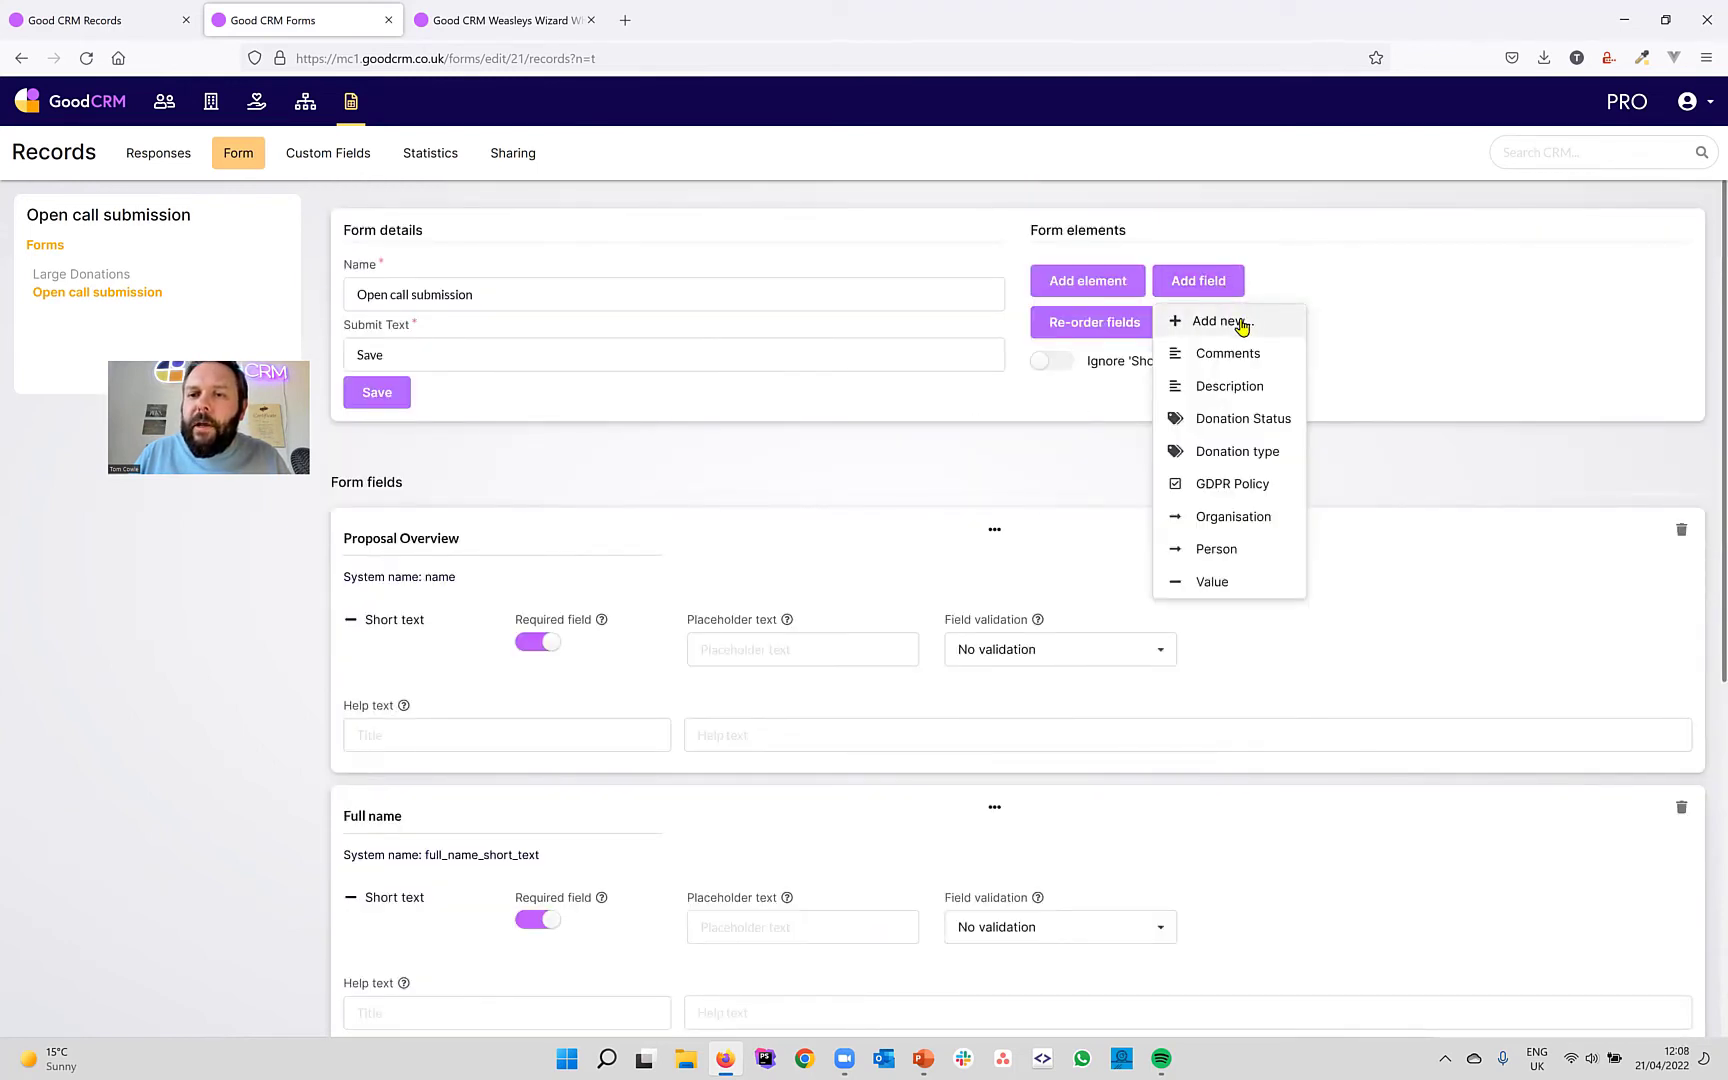
left_click(1230, 388)
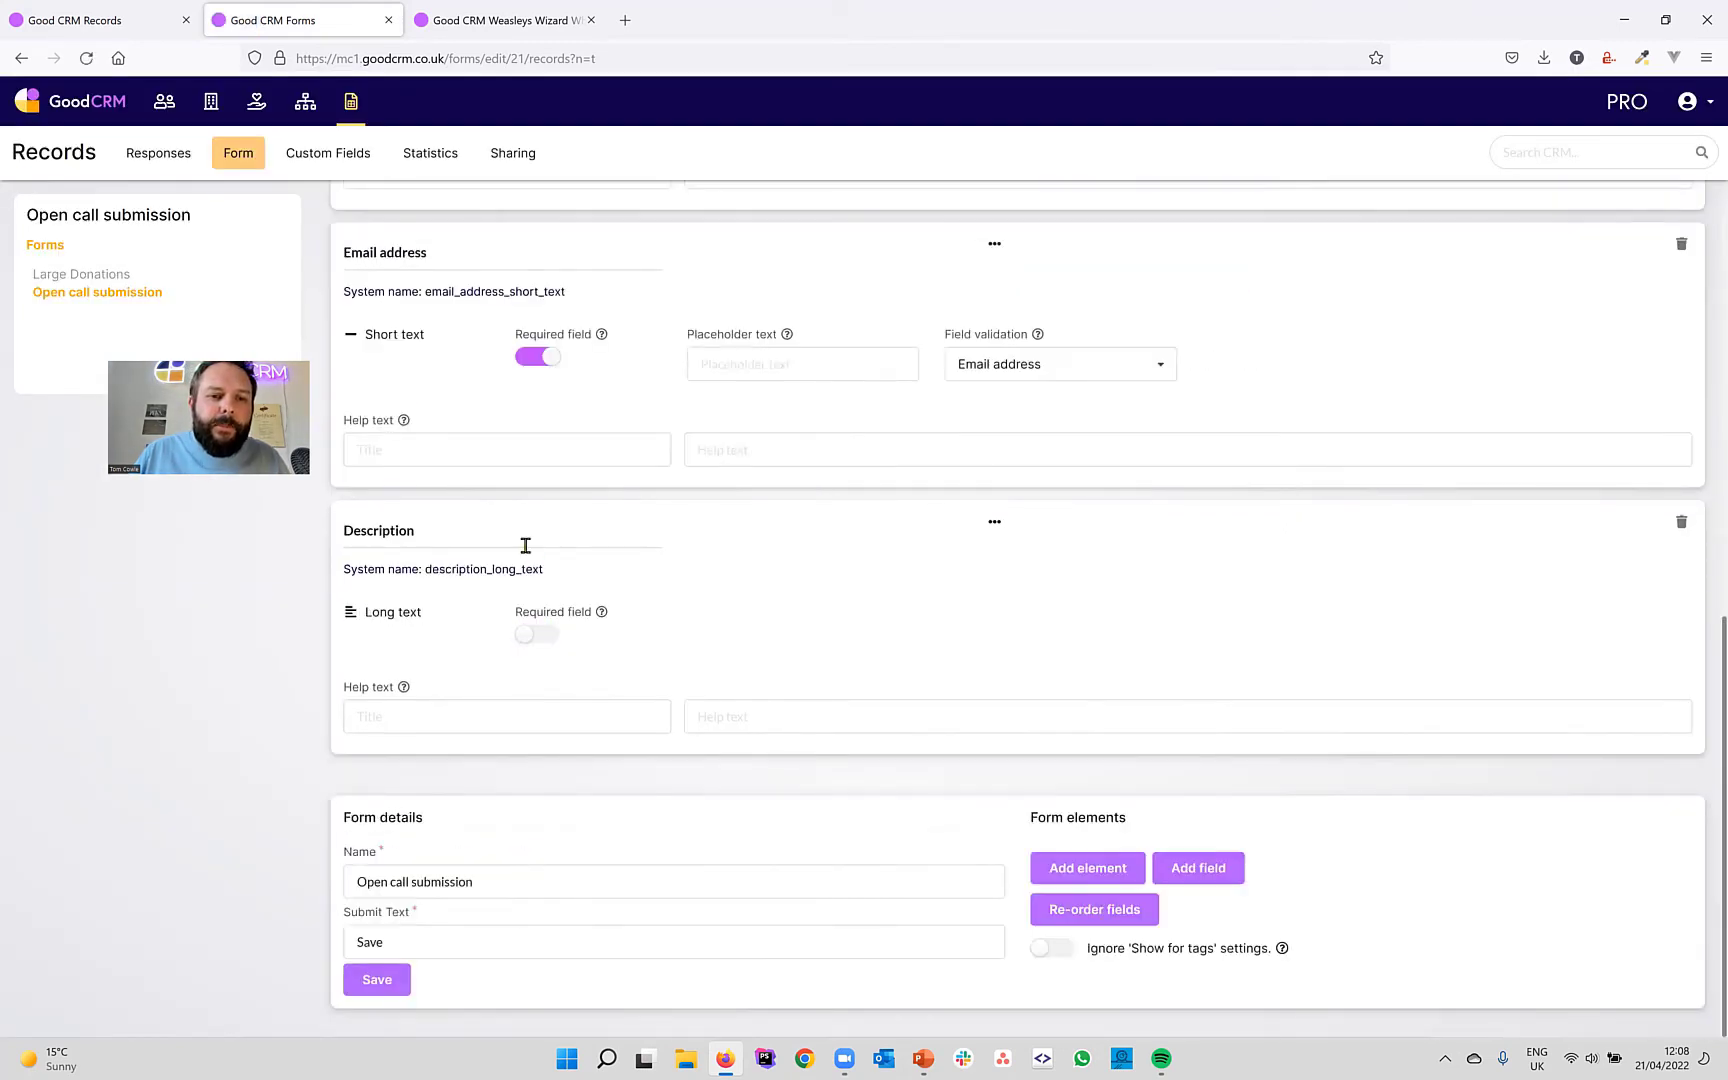
left_click_drag(461, 534, 216, 540)
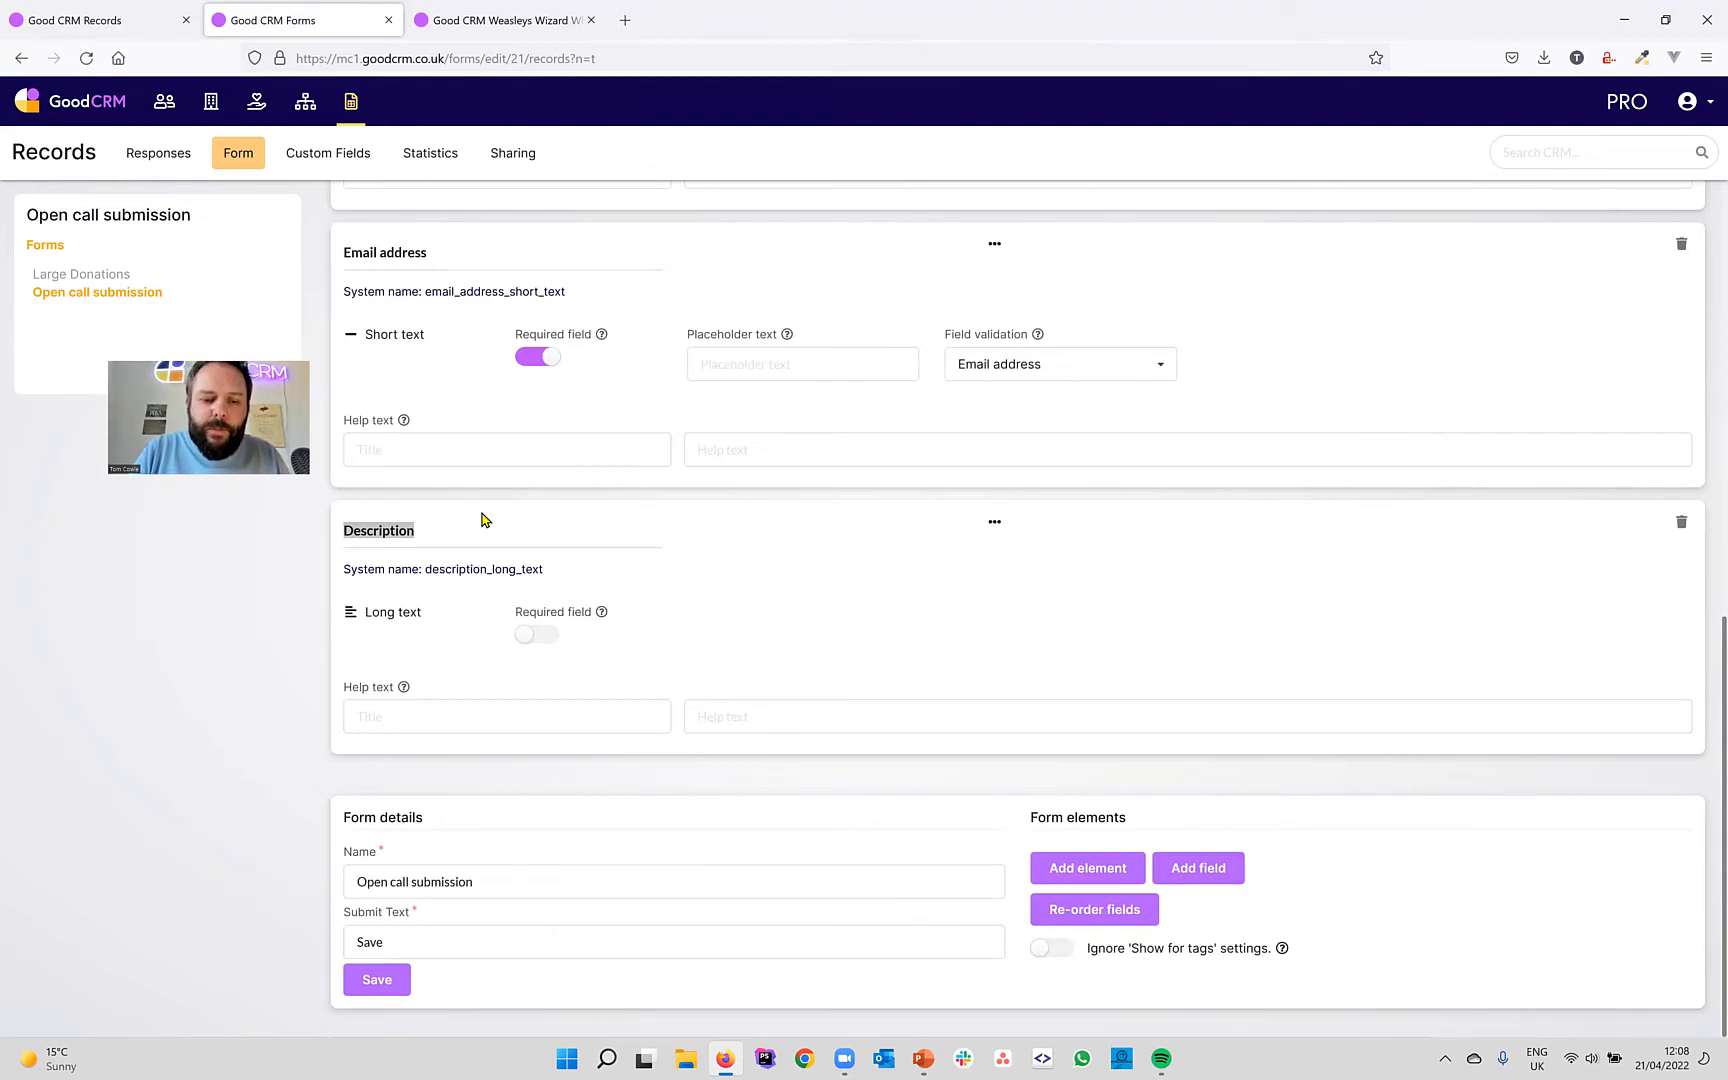
type("Artist")
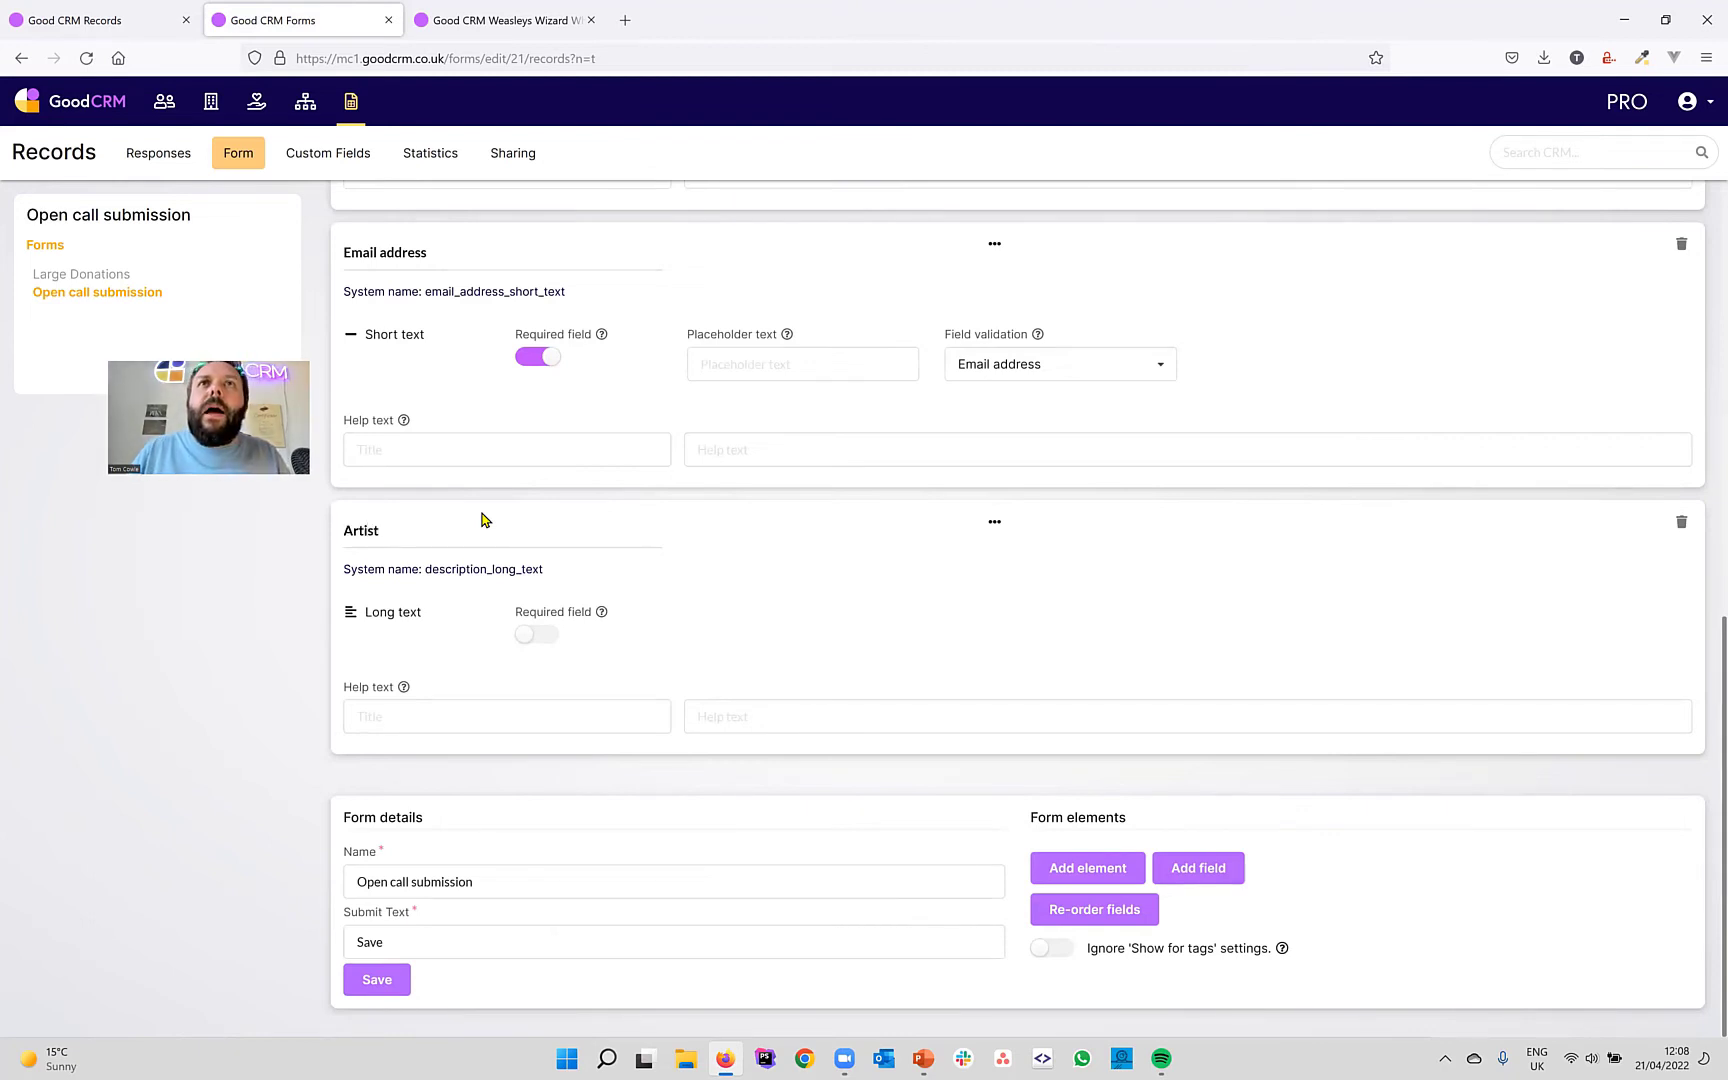
key("ctrl+a")
type("Y")
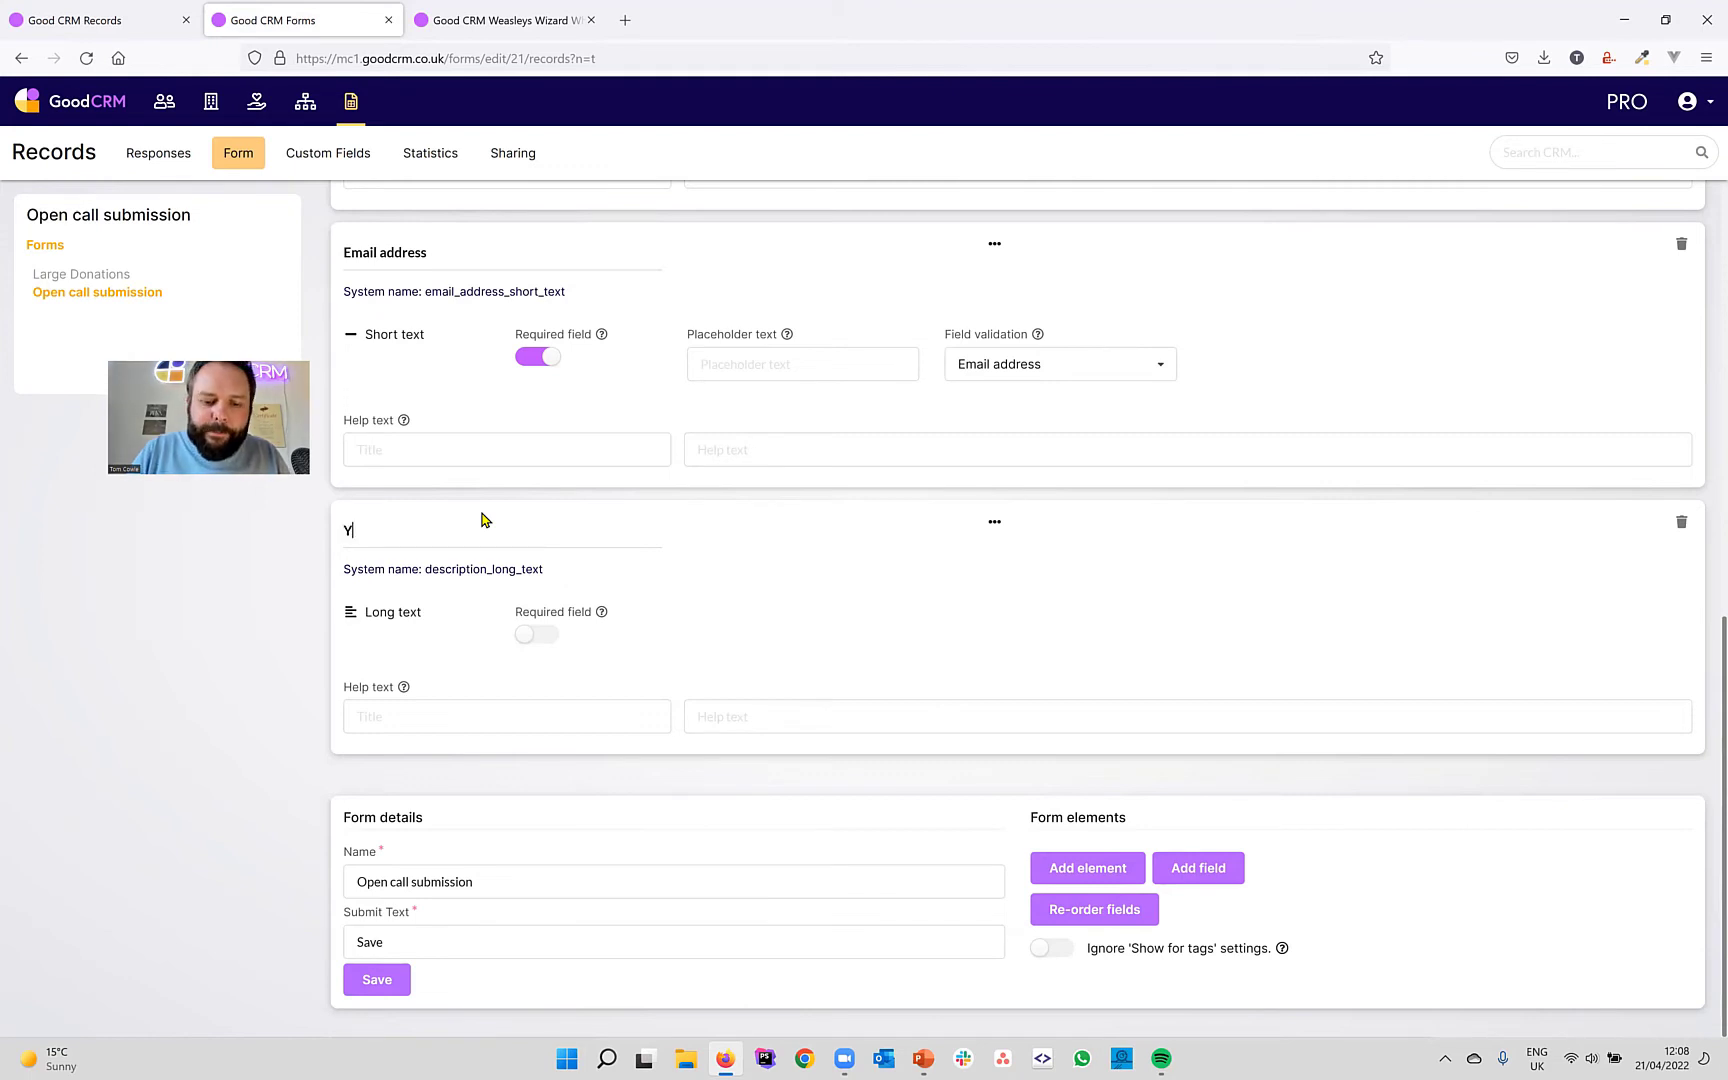
type("our pro")
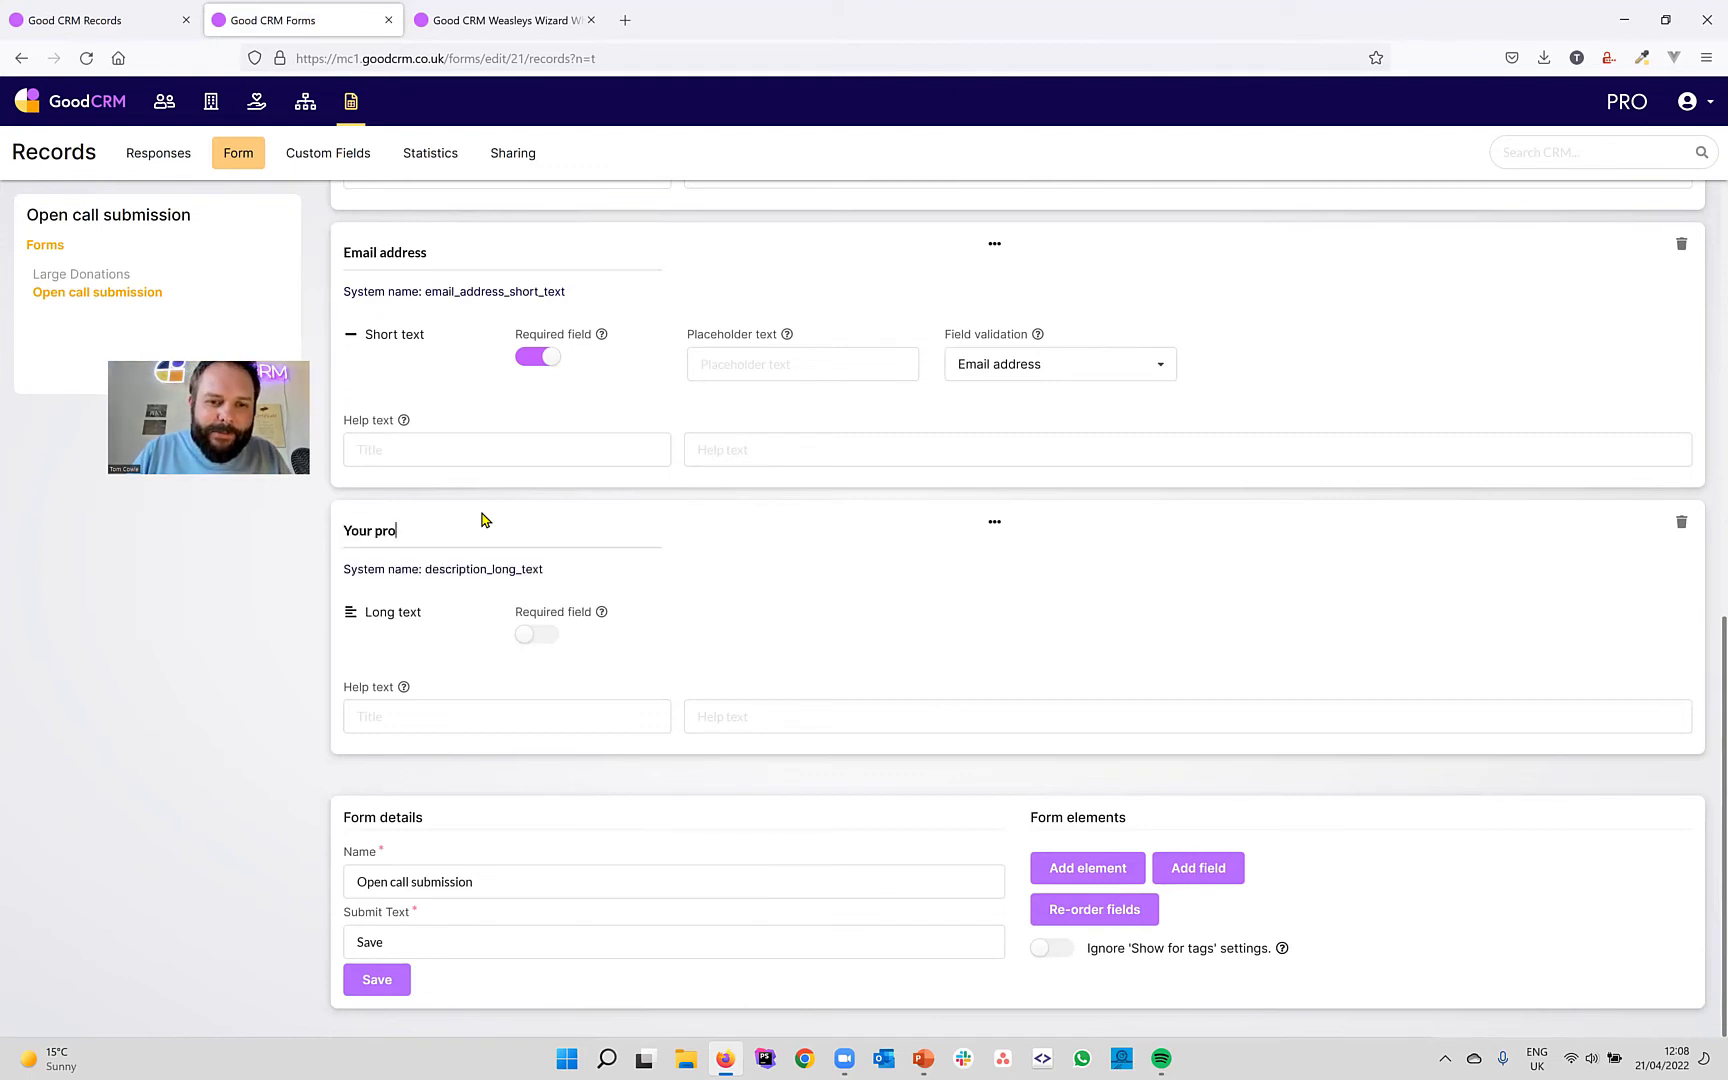
type("posal")
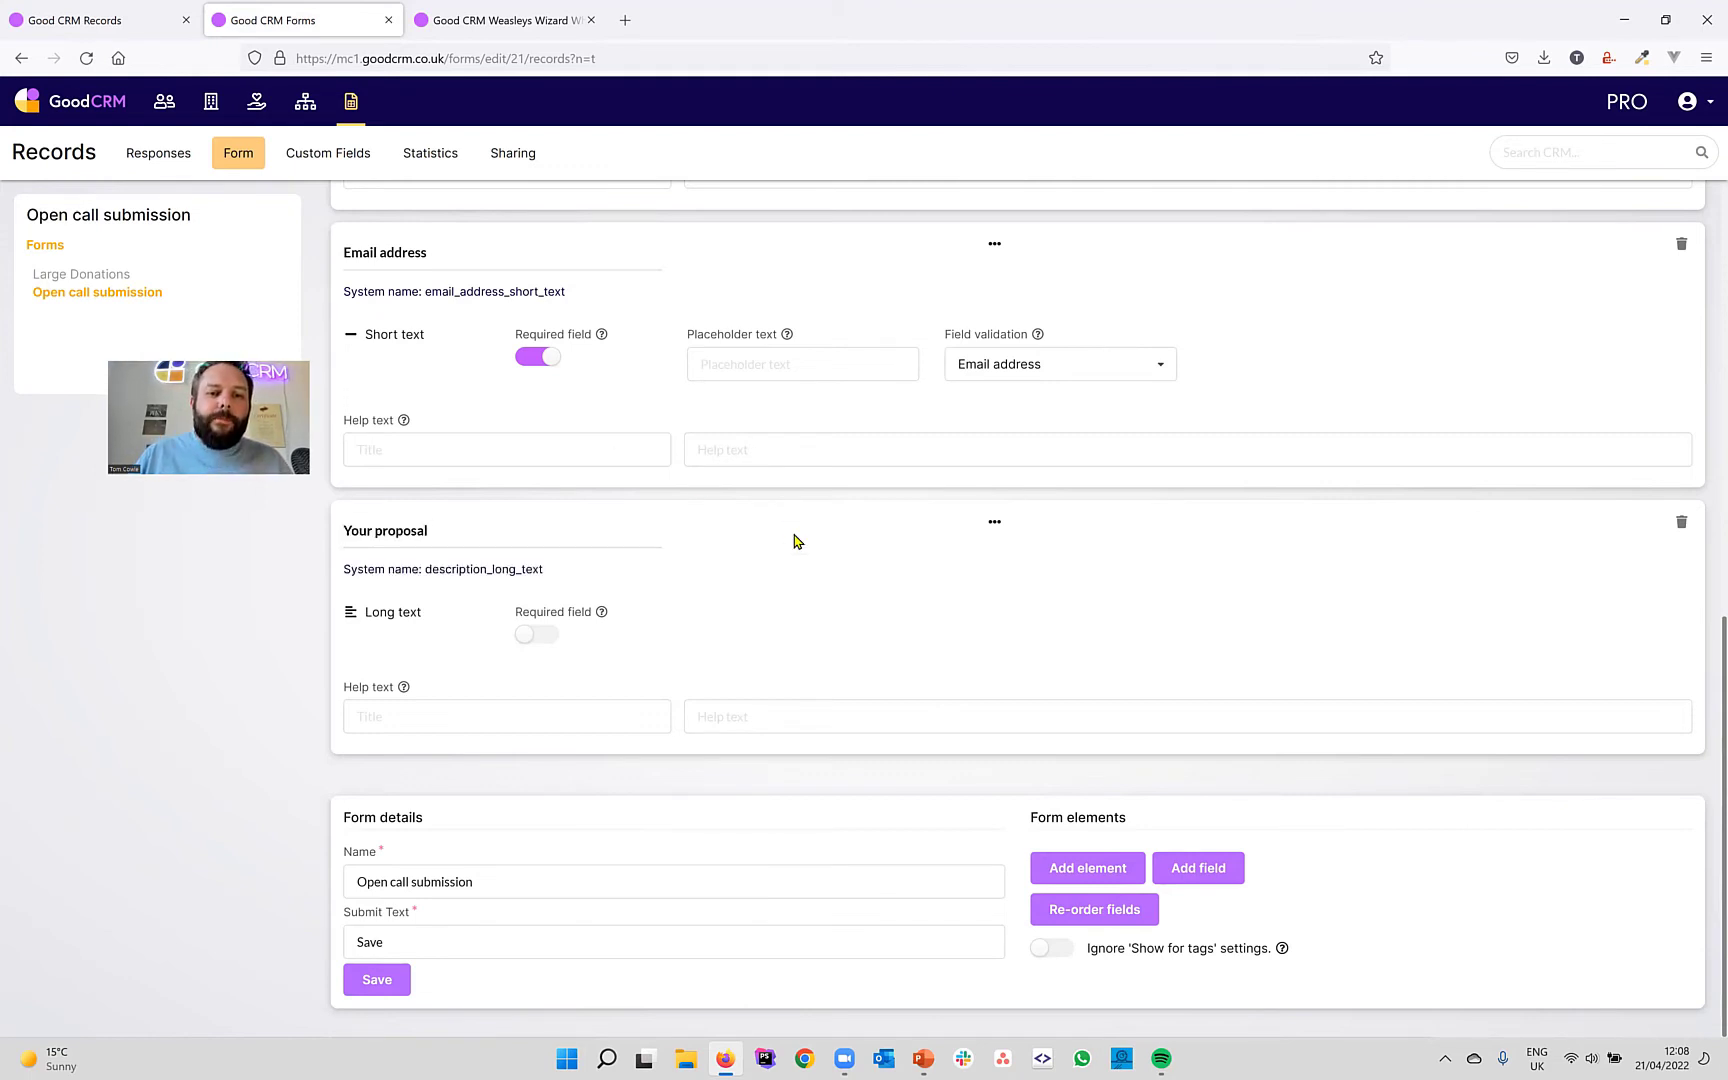
left_click(544, 640)
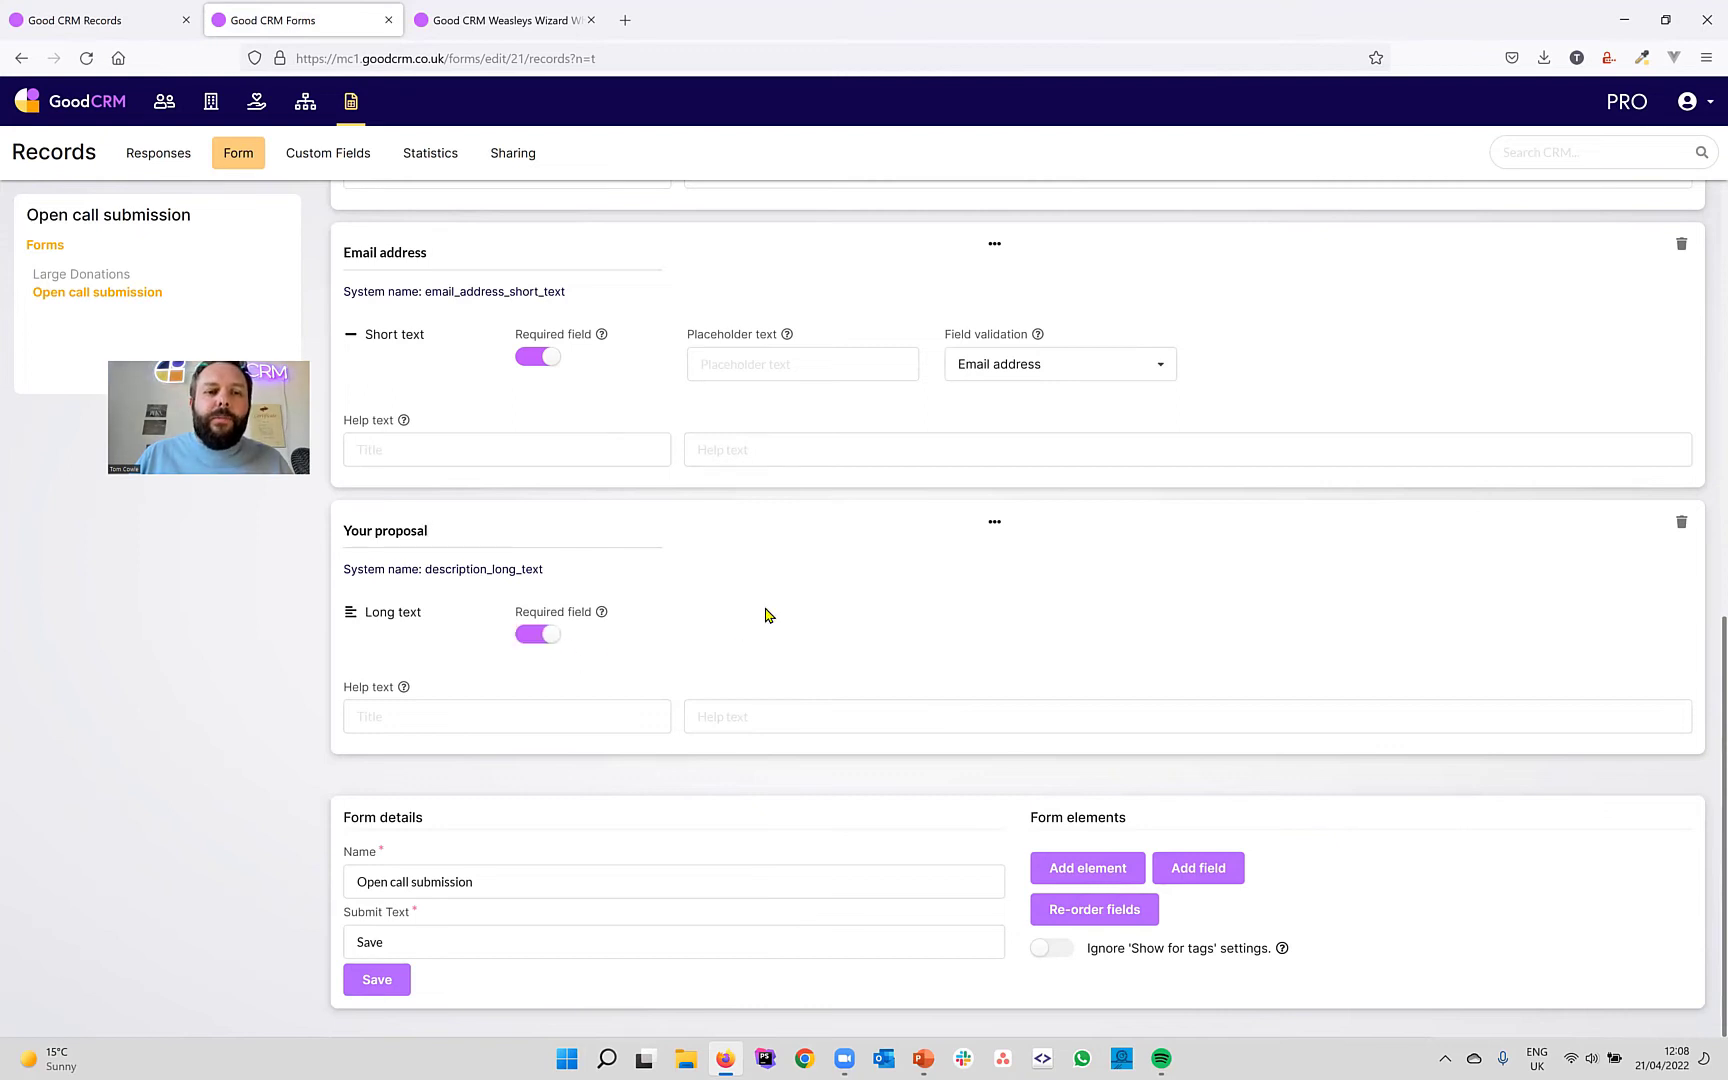
scroll(768, 609, "up", 8)
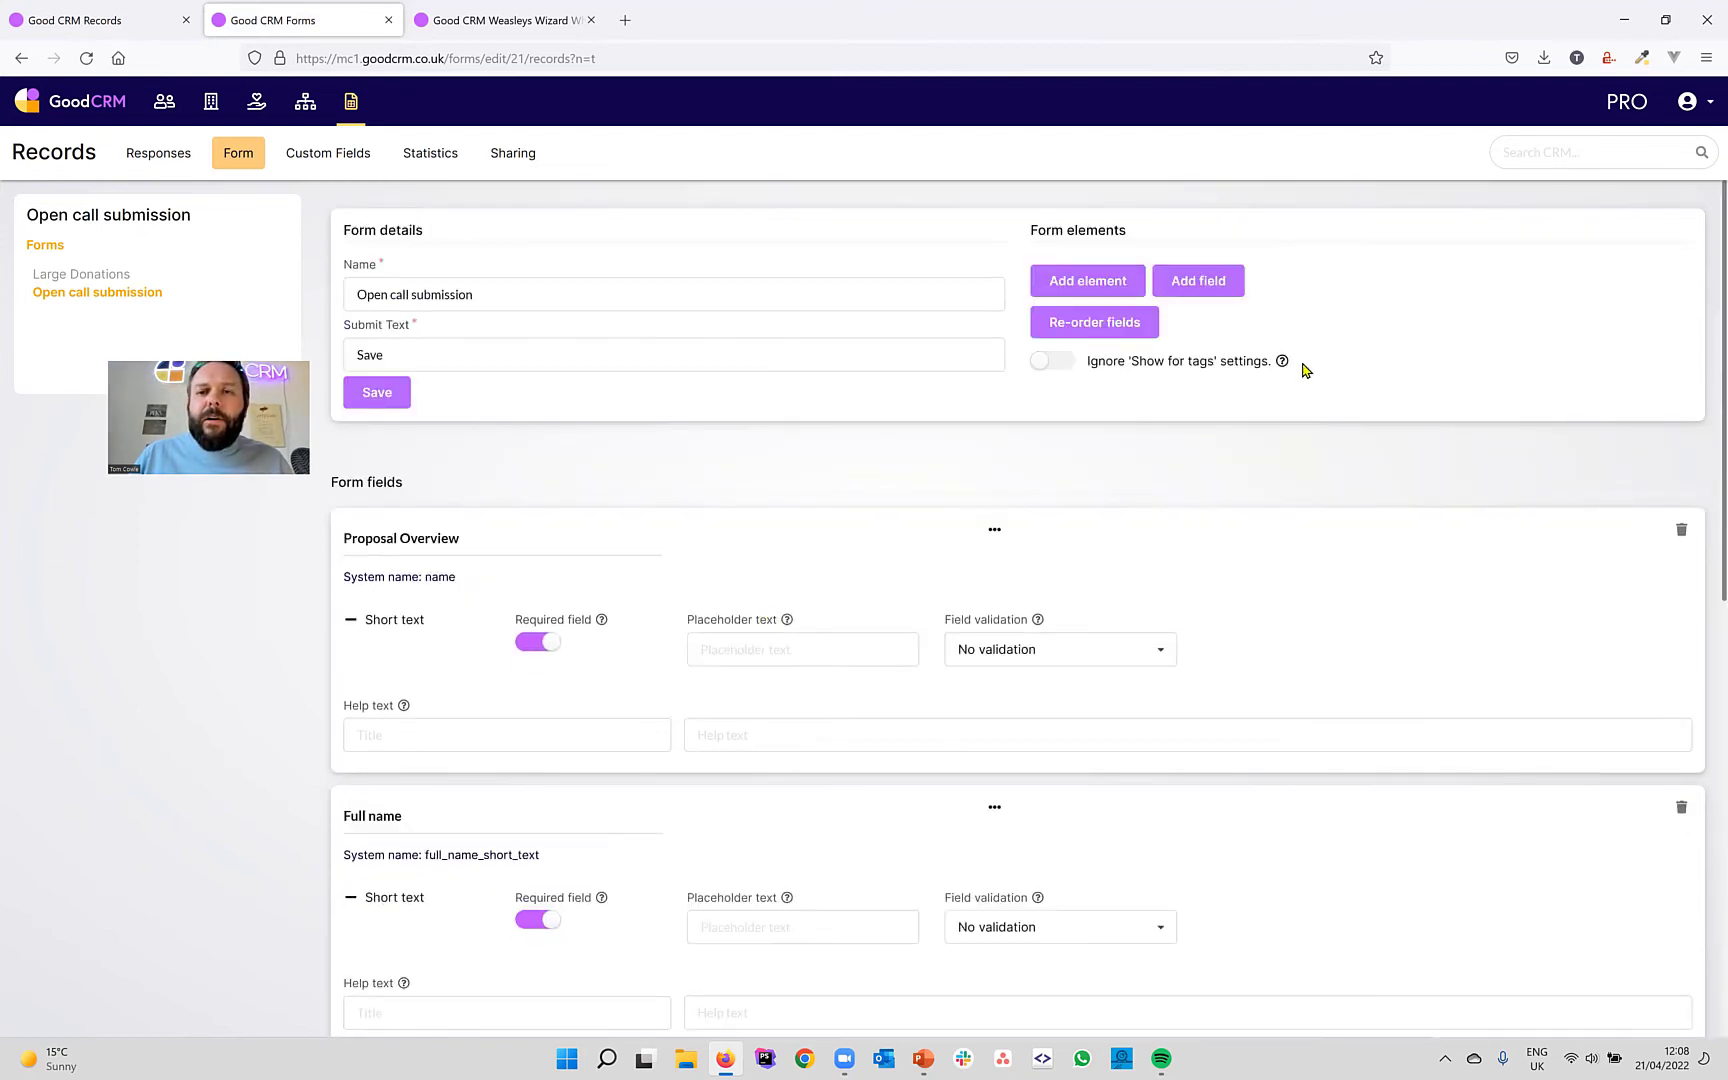
Add a 'Supporting documents' file field allowing multiple values, with max values 4.
left_click(1207, 288)
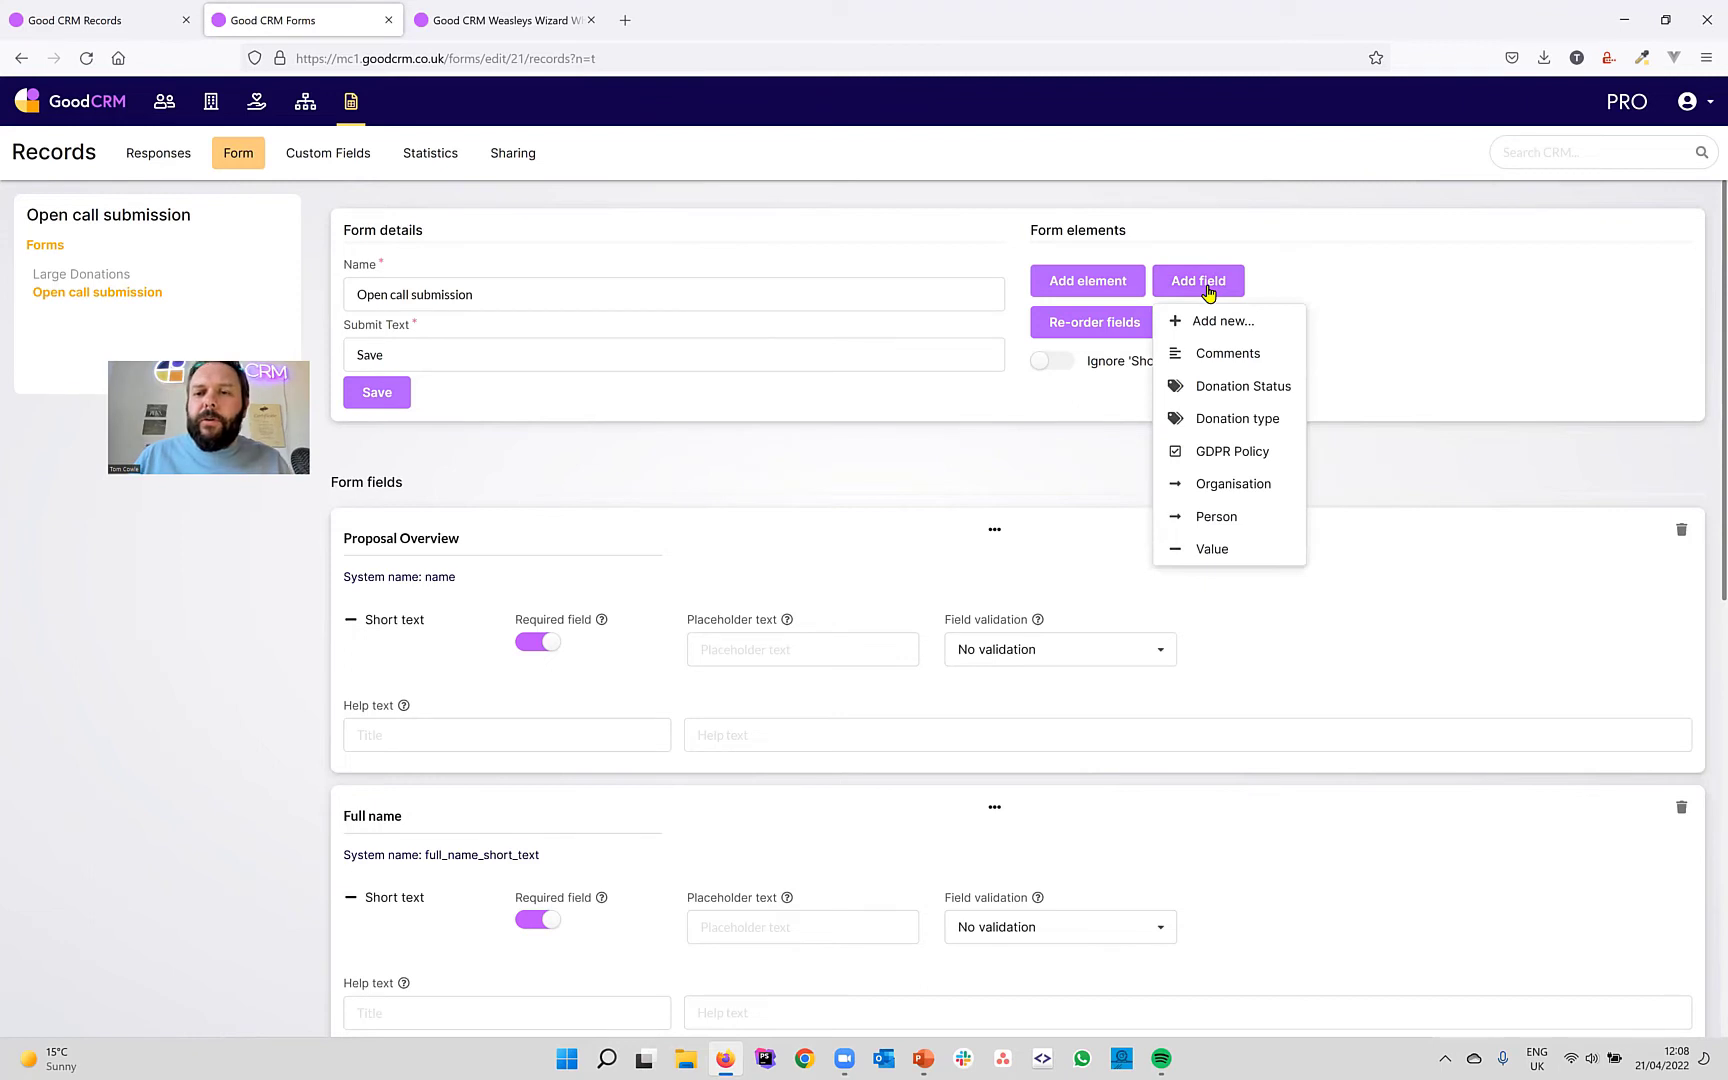
left_click(1253, 321)
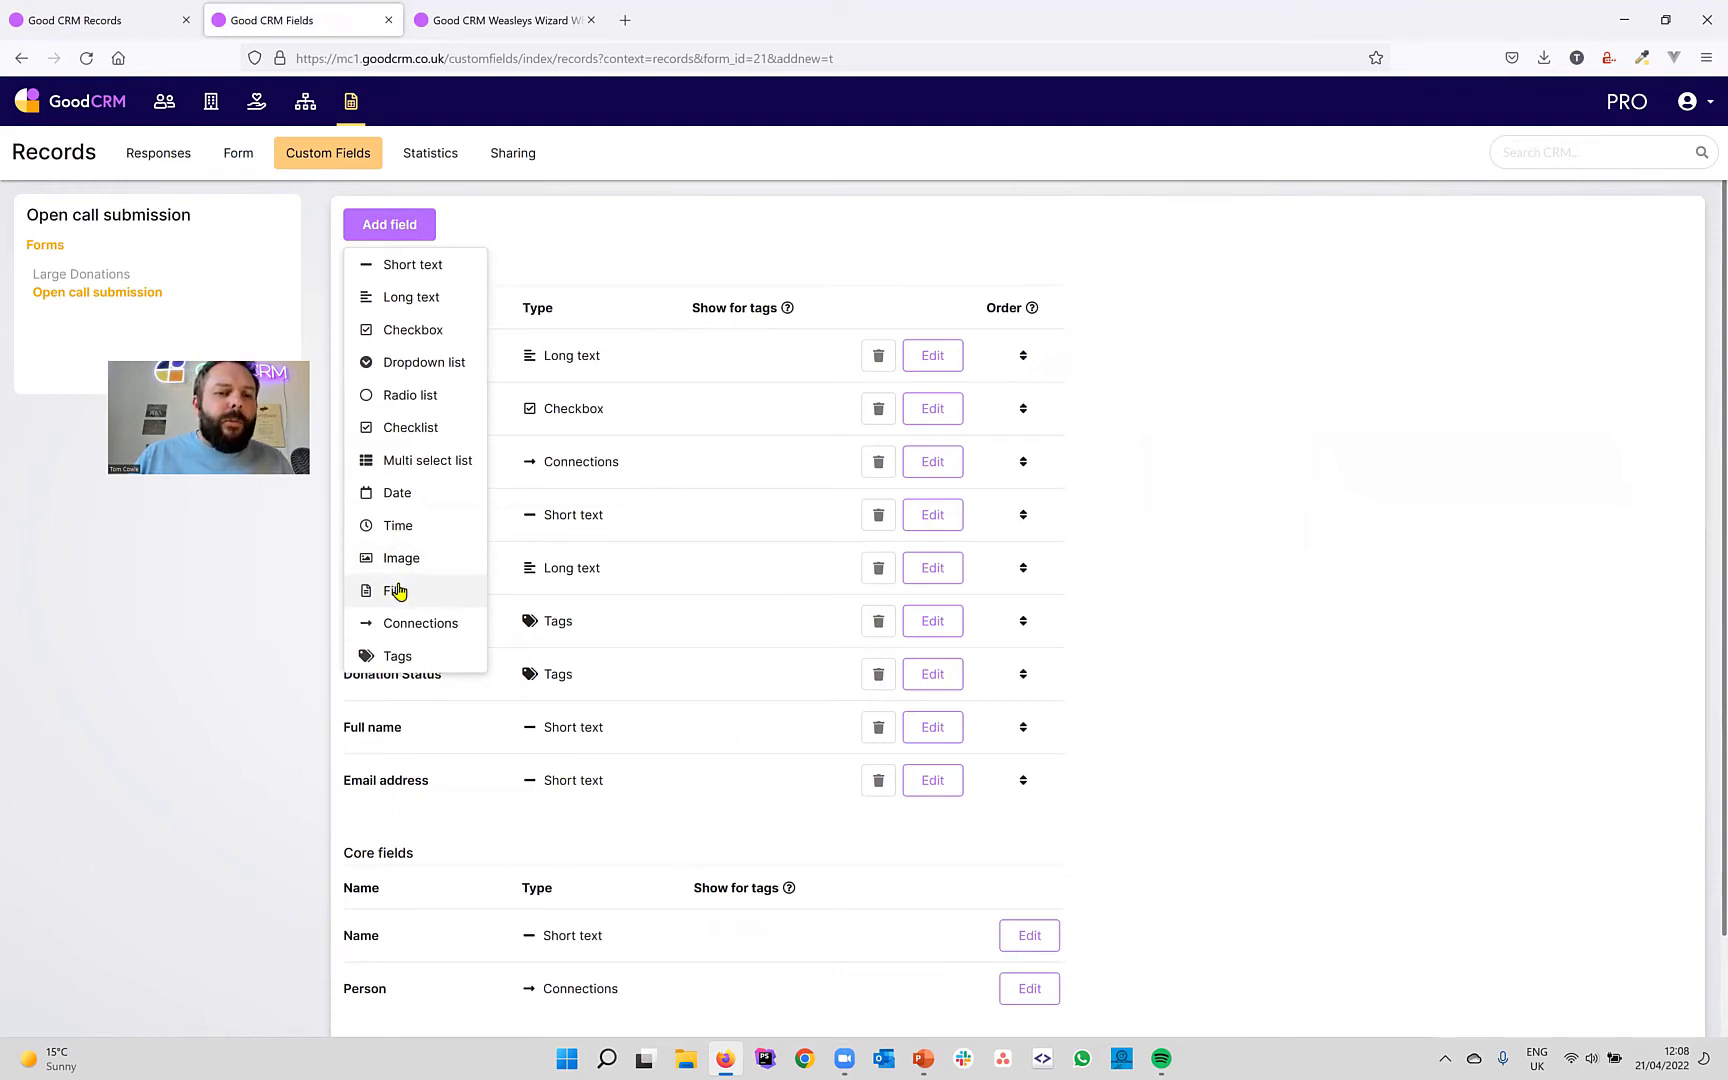
left_click(395, 592)
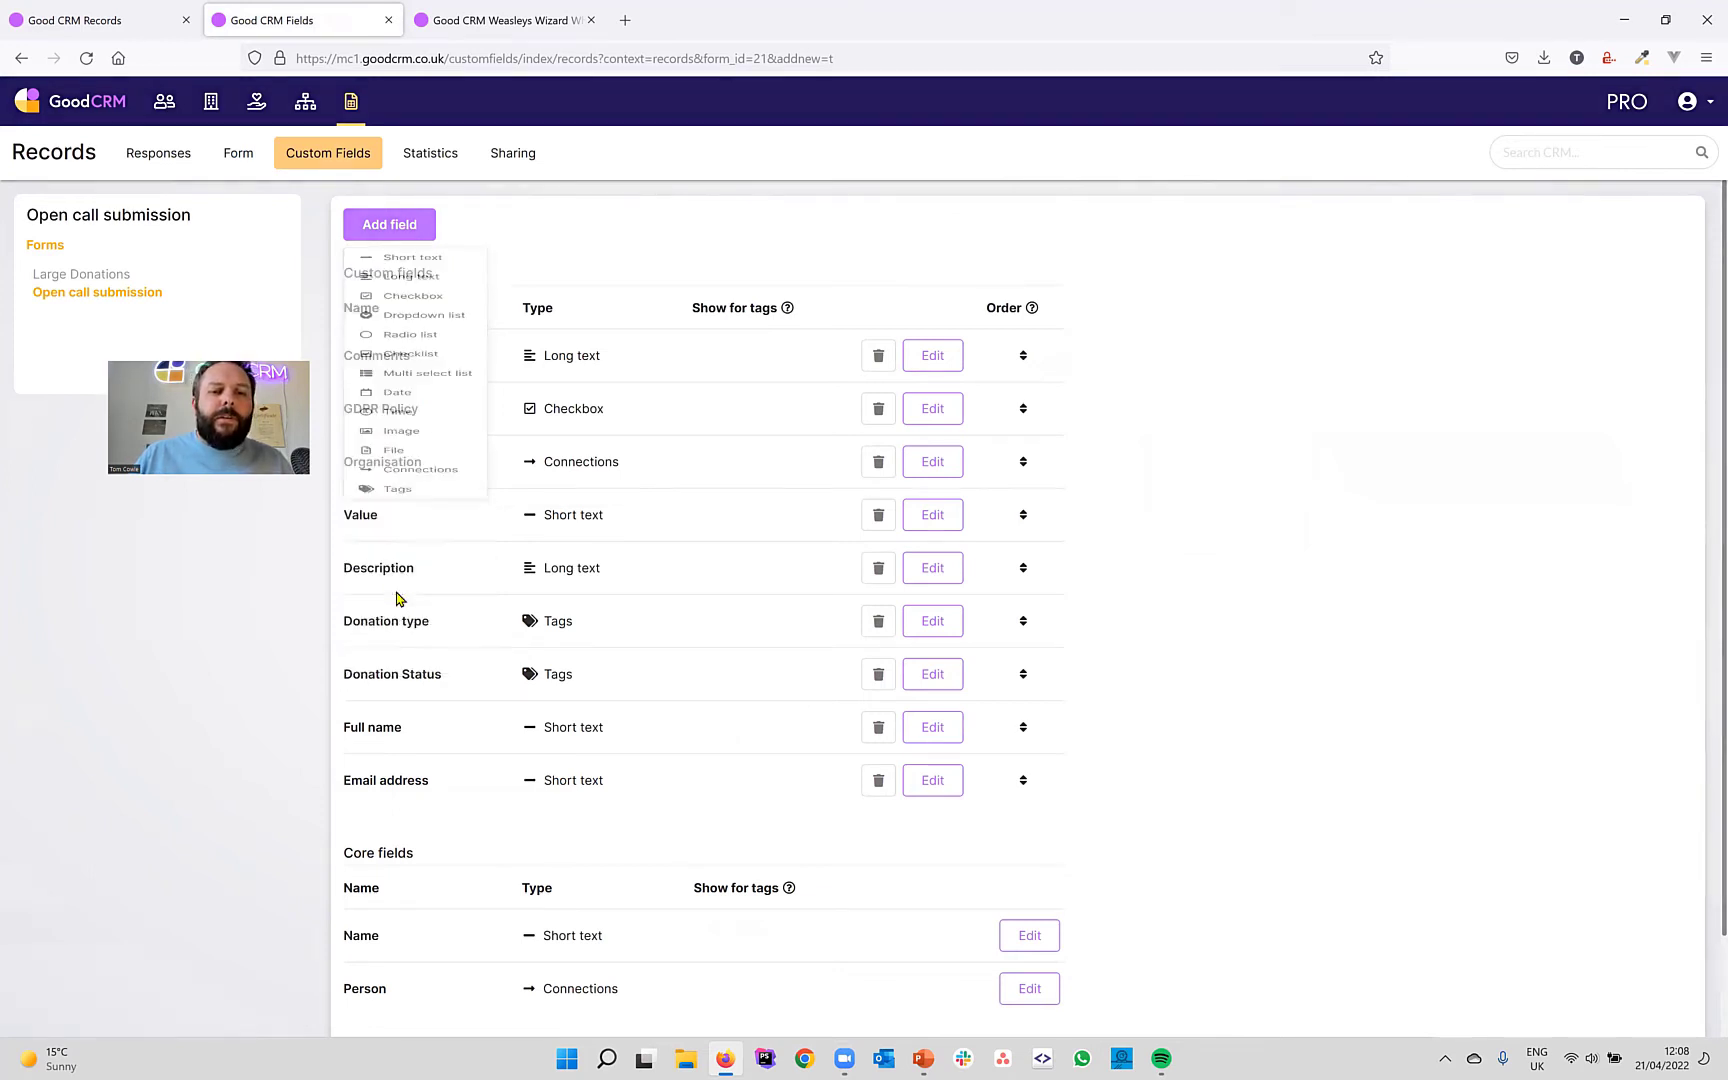
type("Sup")
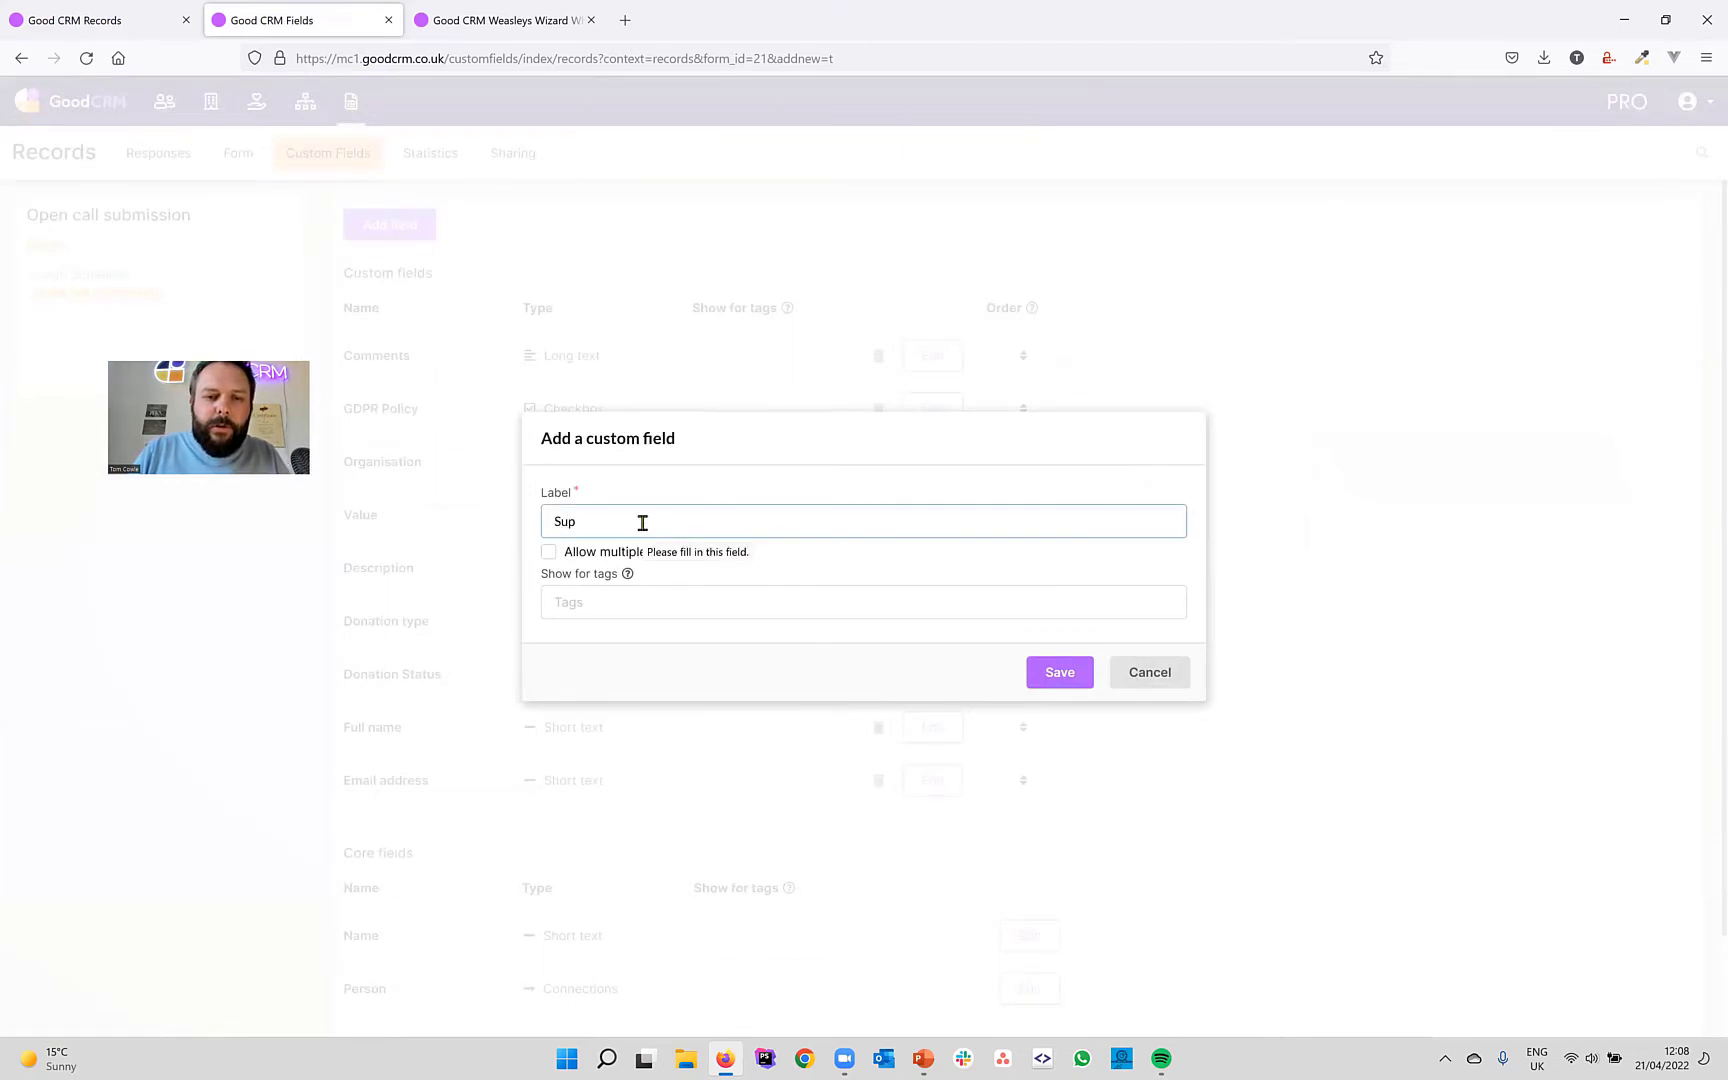
type("porting documents")
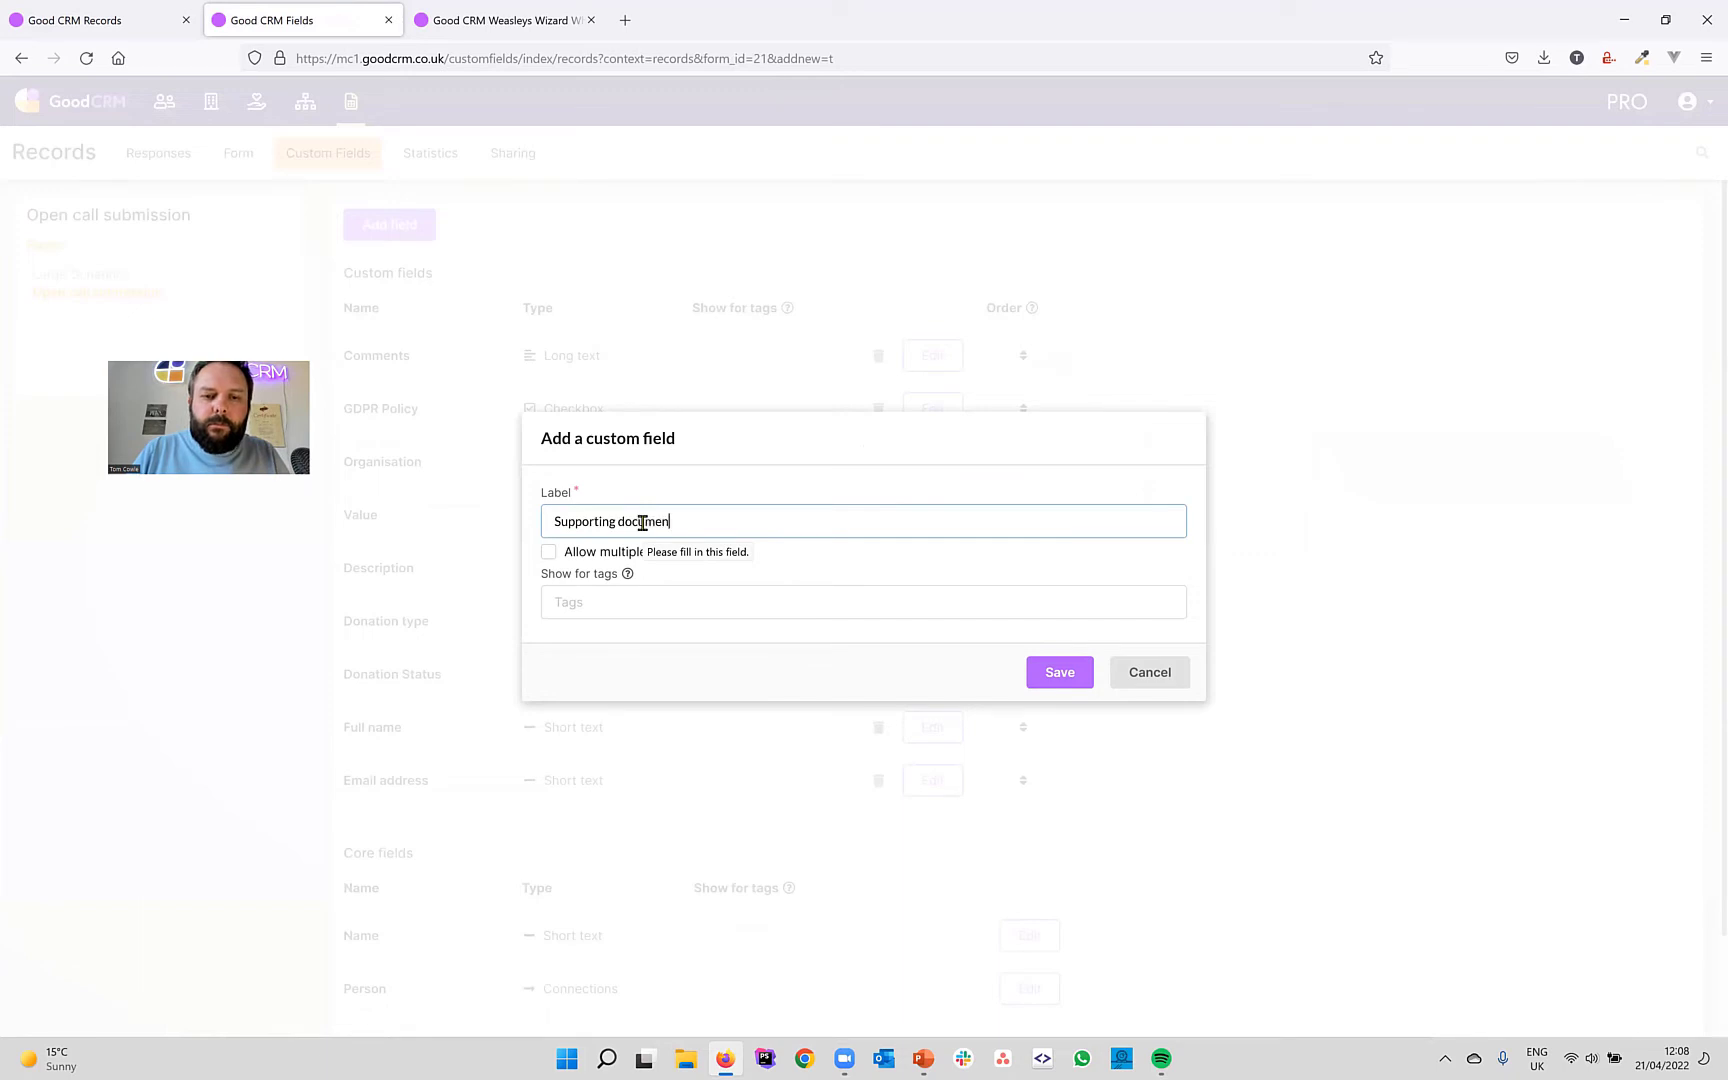
left_click(567, 553)
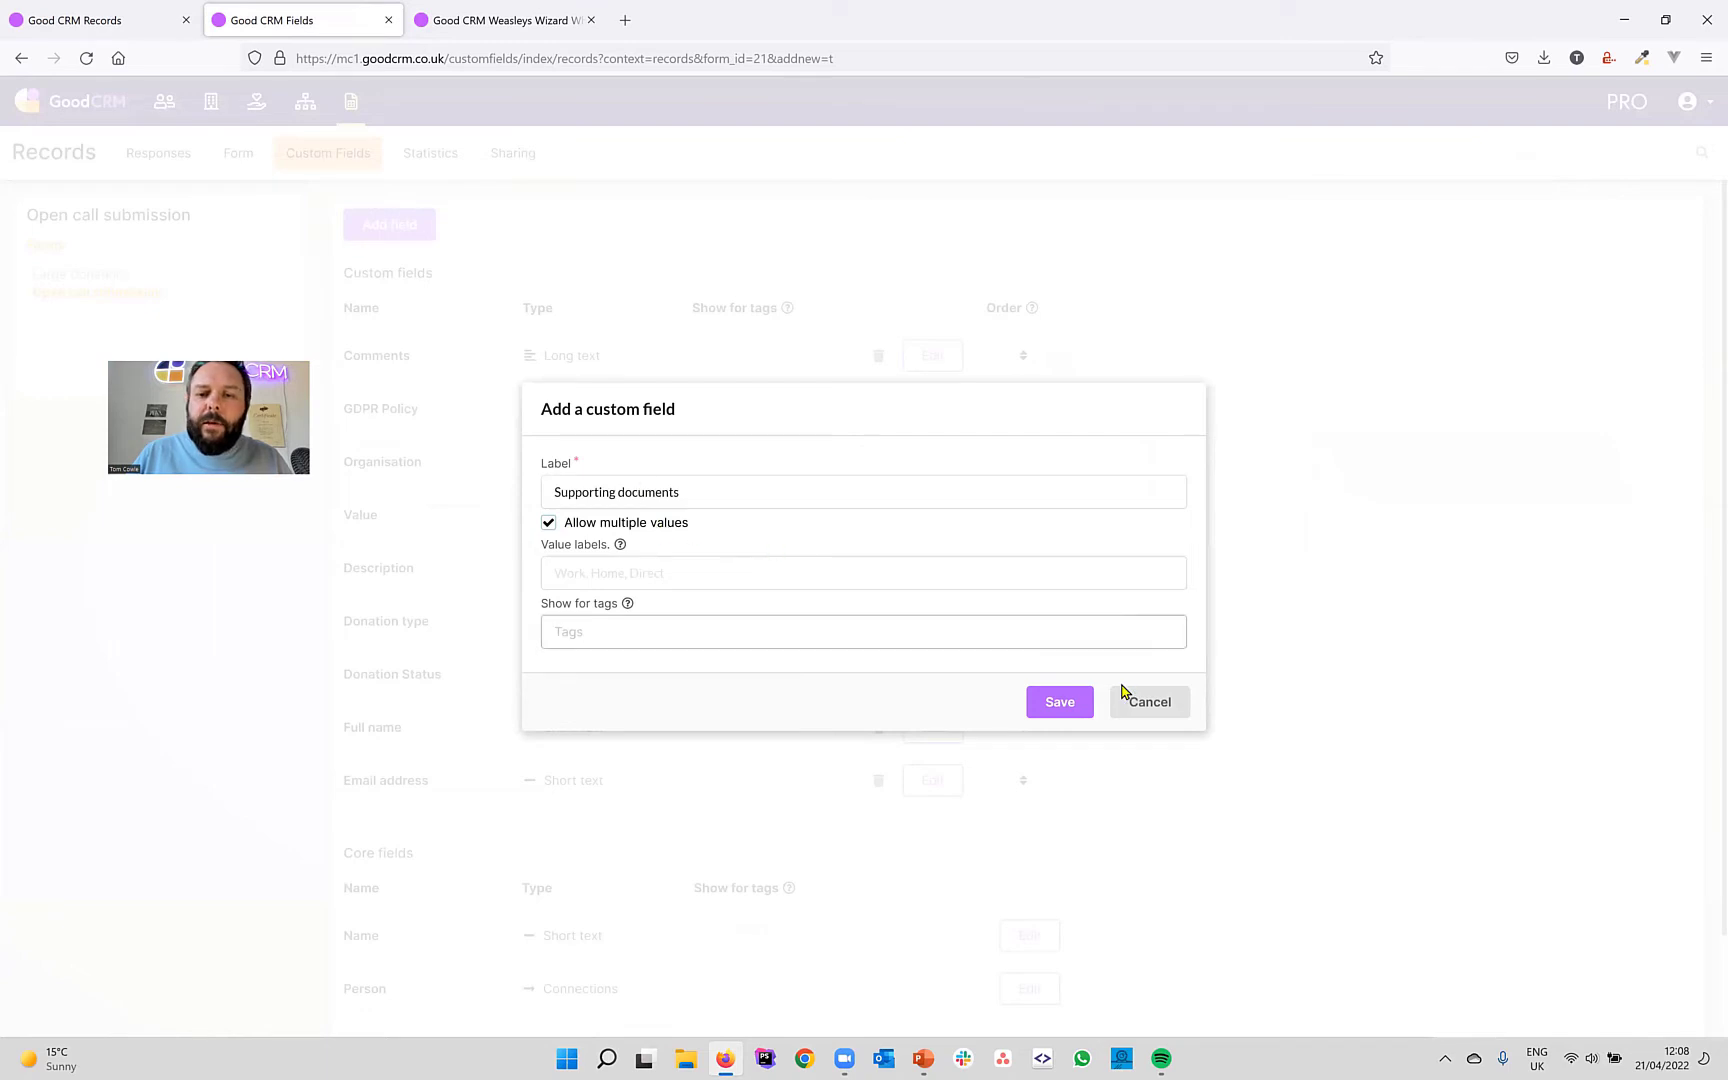
left_click(1059, 705)
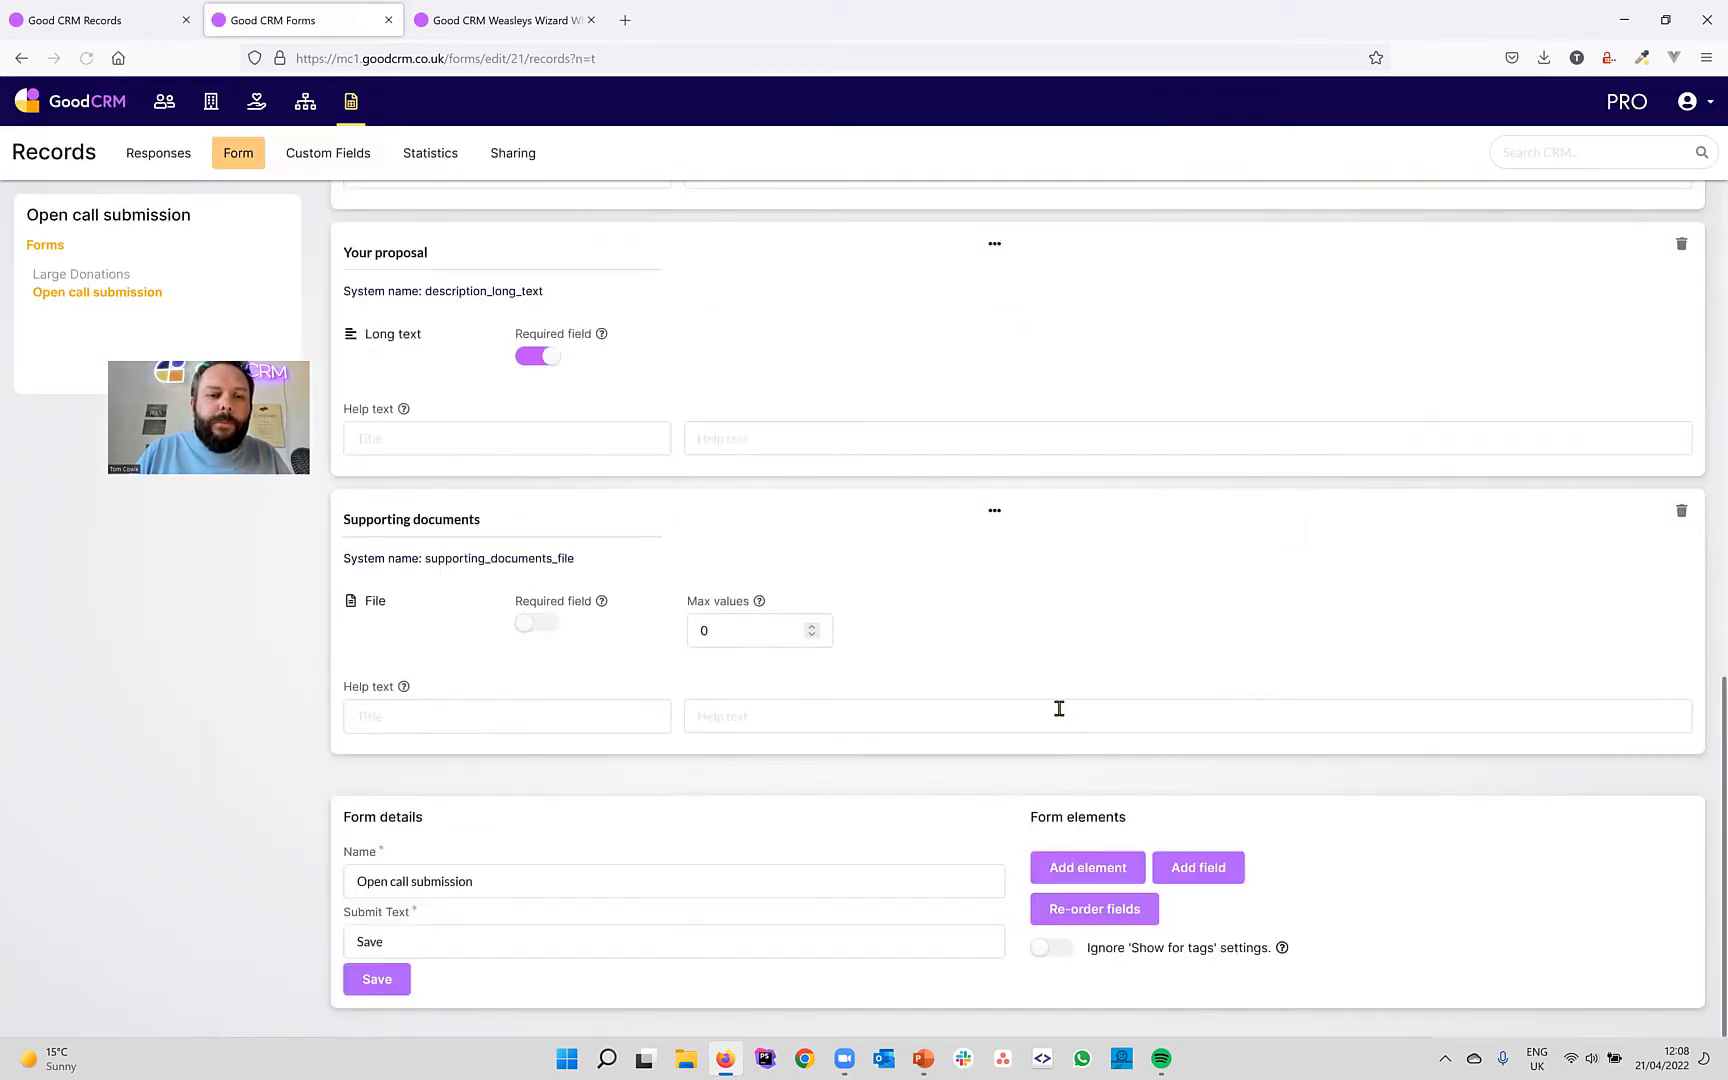
left_click(757, 628)
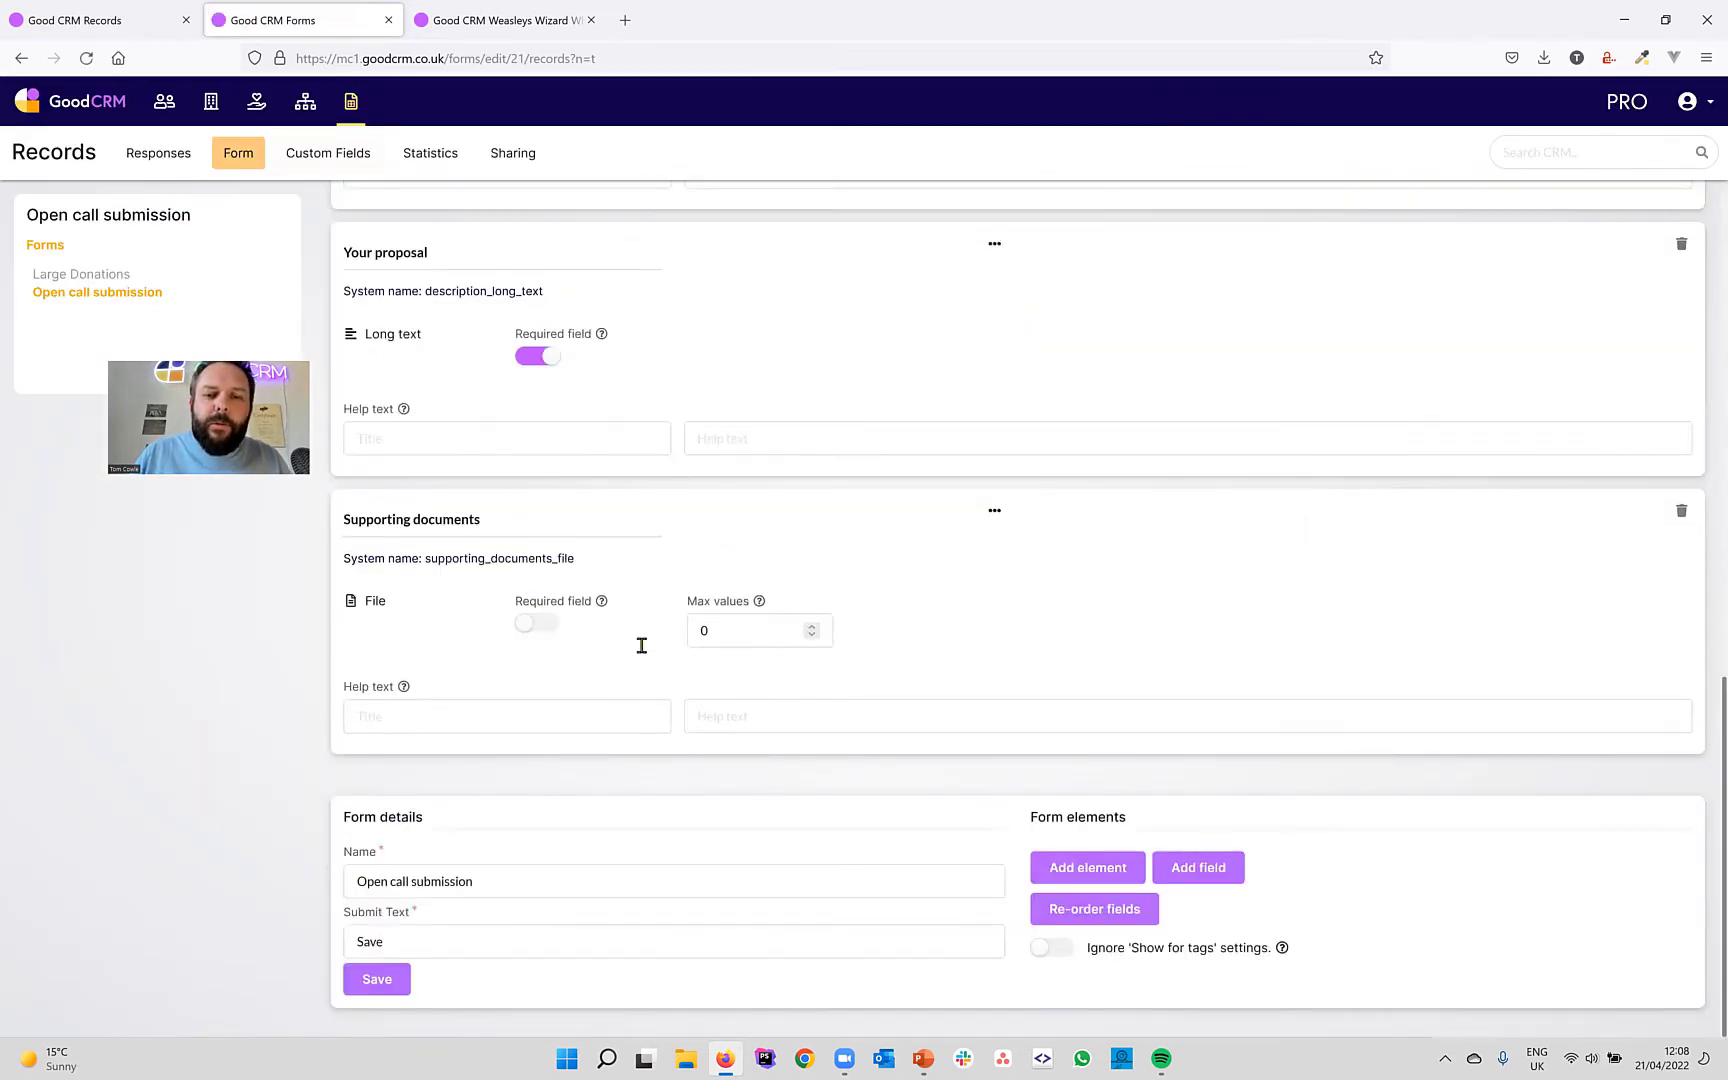
type("4")
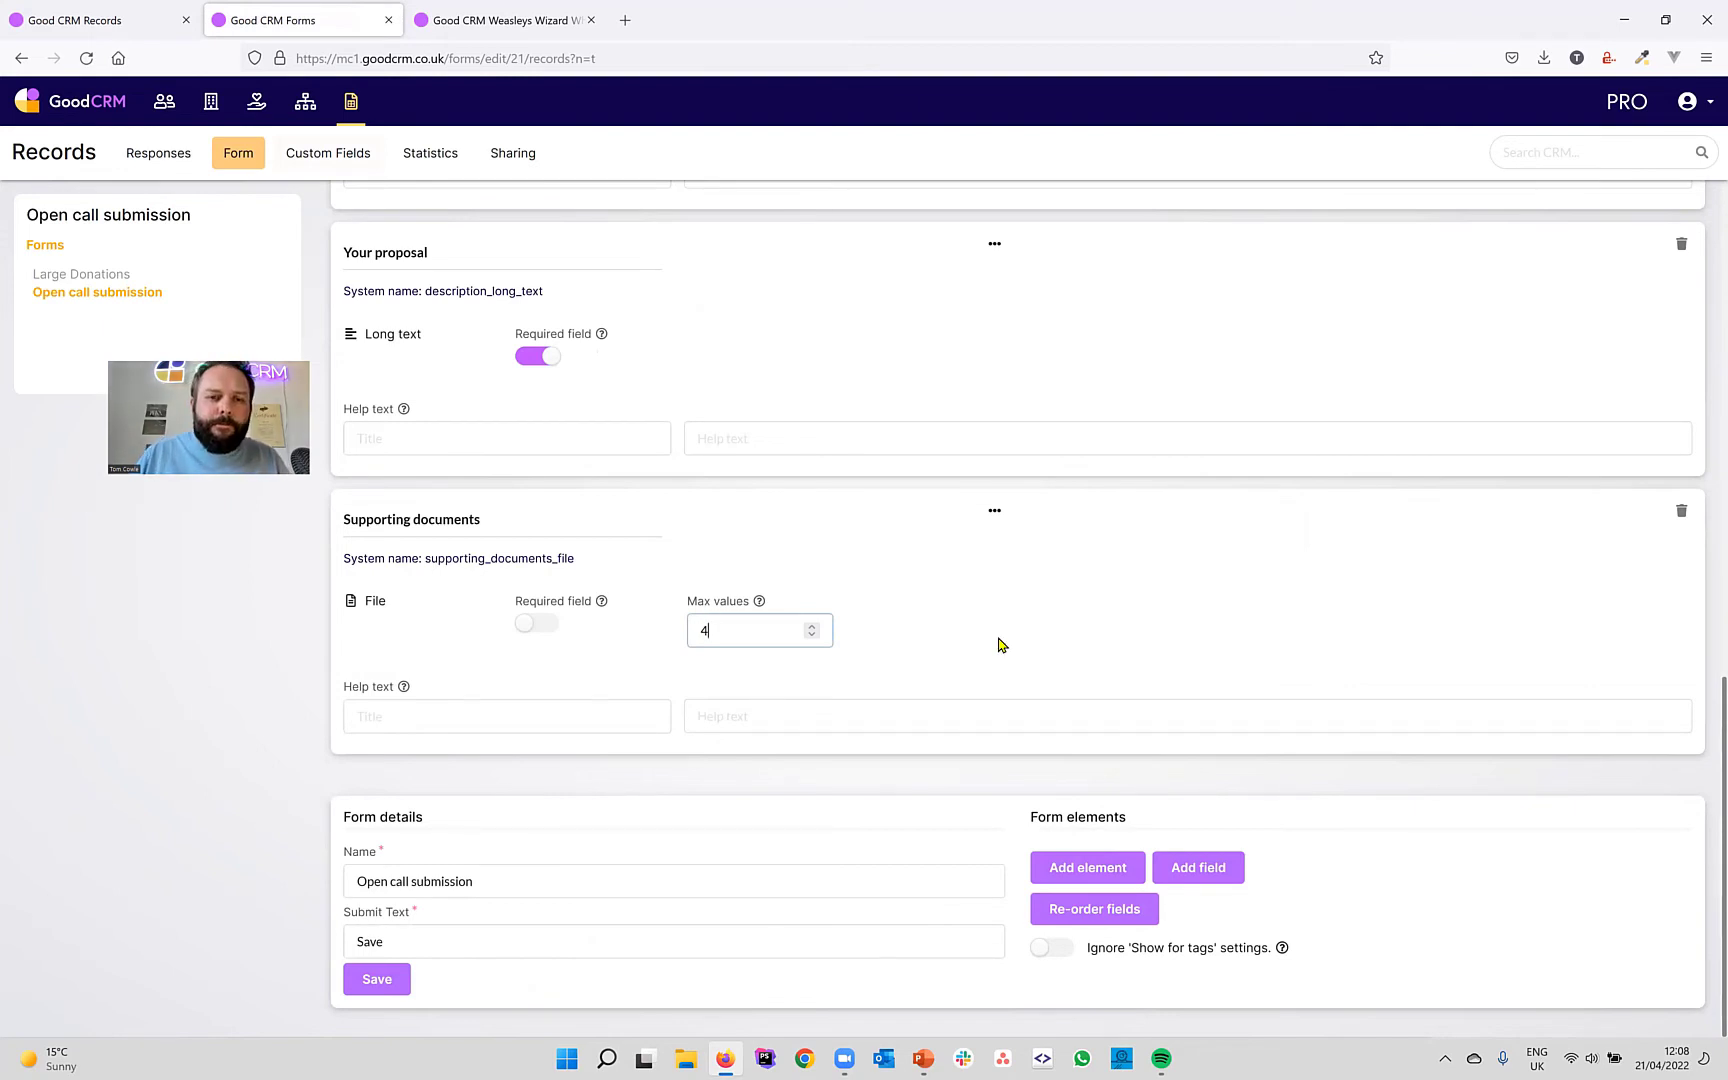
scroll(940, 593, "up", 5)
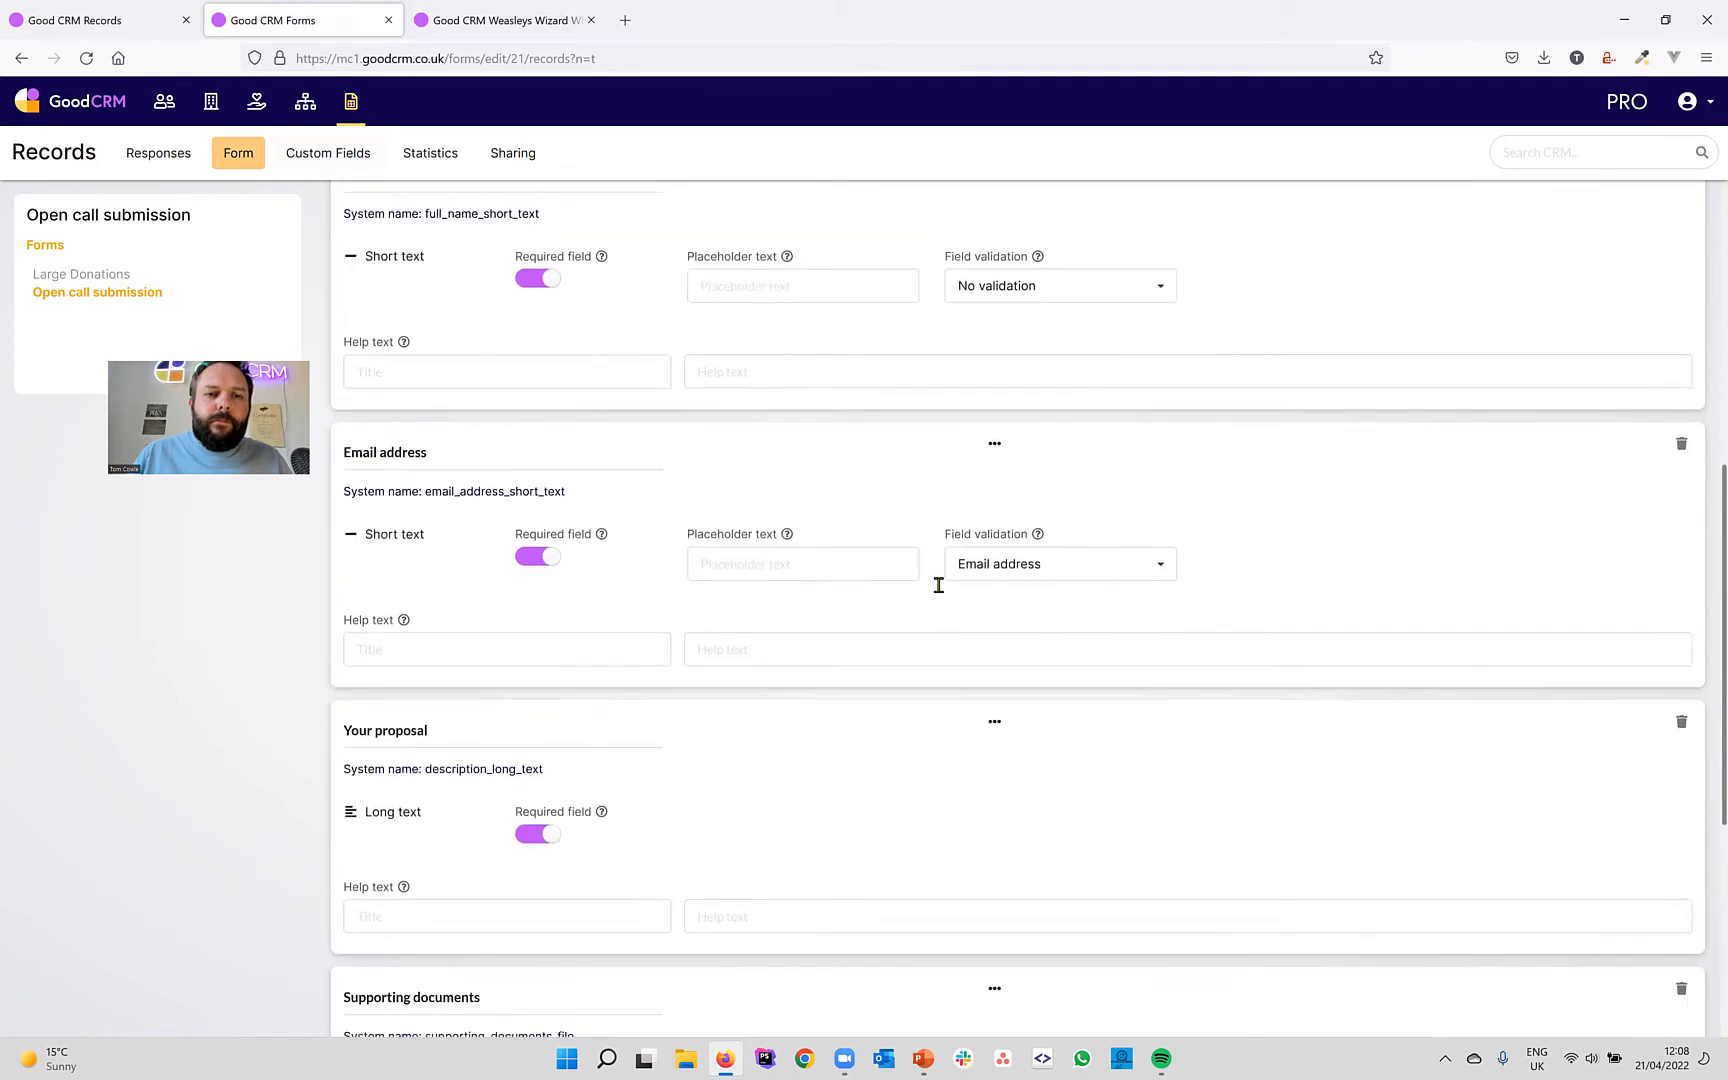
scroll(938, 585, "down", 5)
scroll(1040, 595, "up", 12)
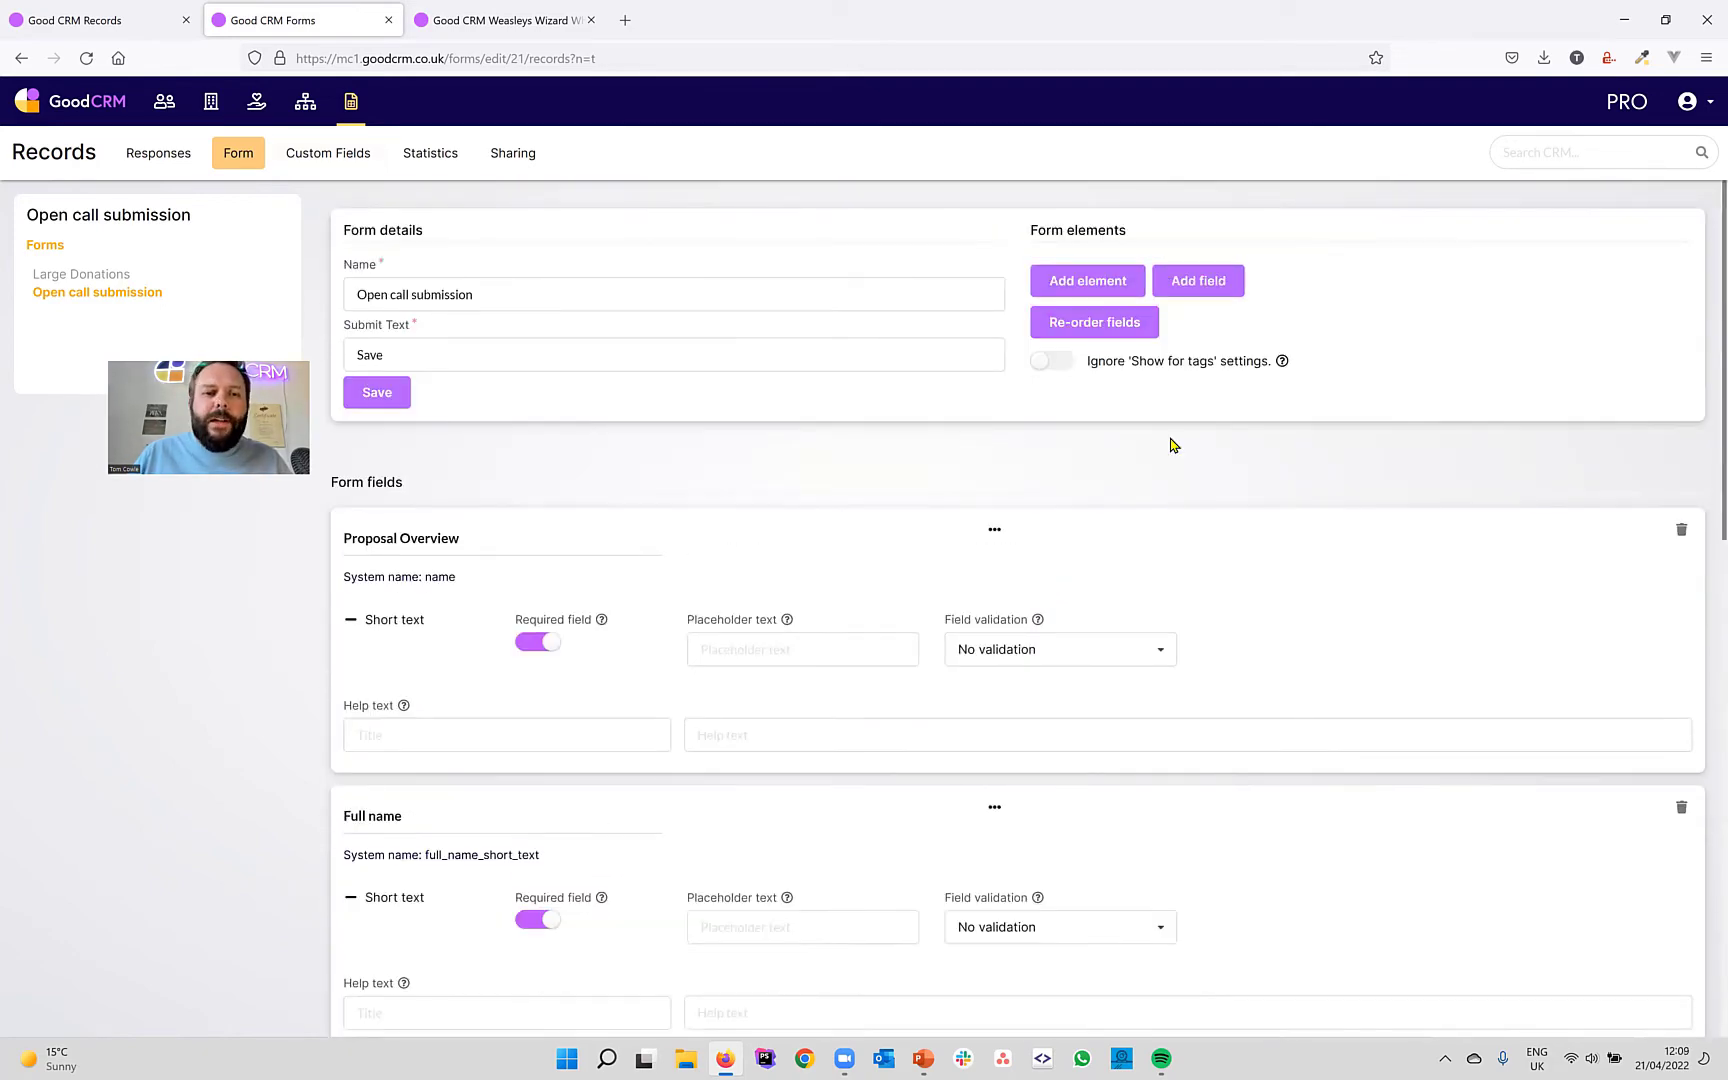
Add a heading element reading 'Open call submission' to the form.
left_click(1080, 281)
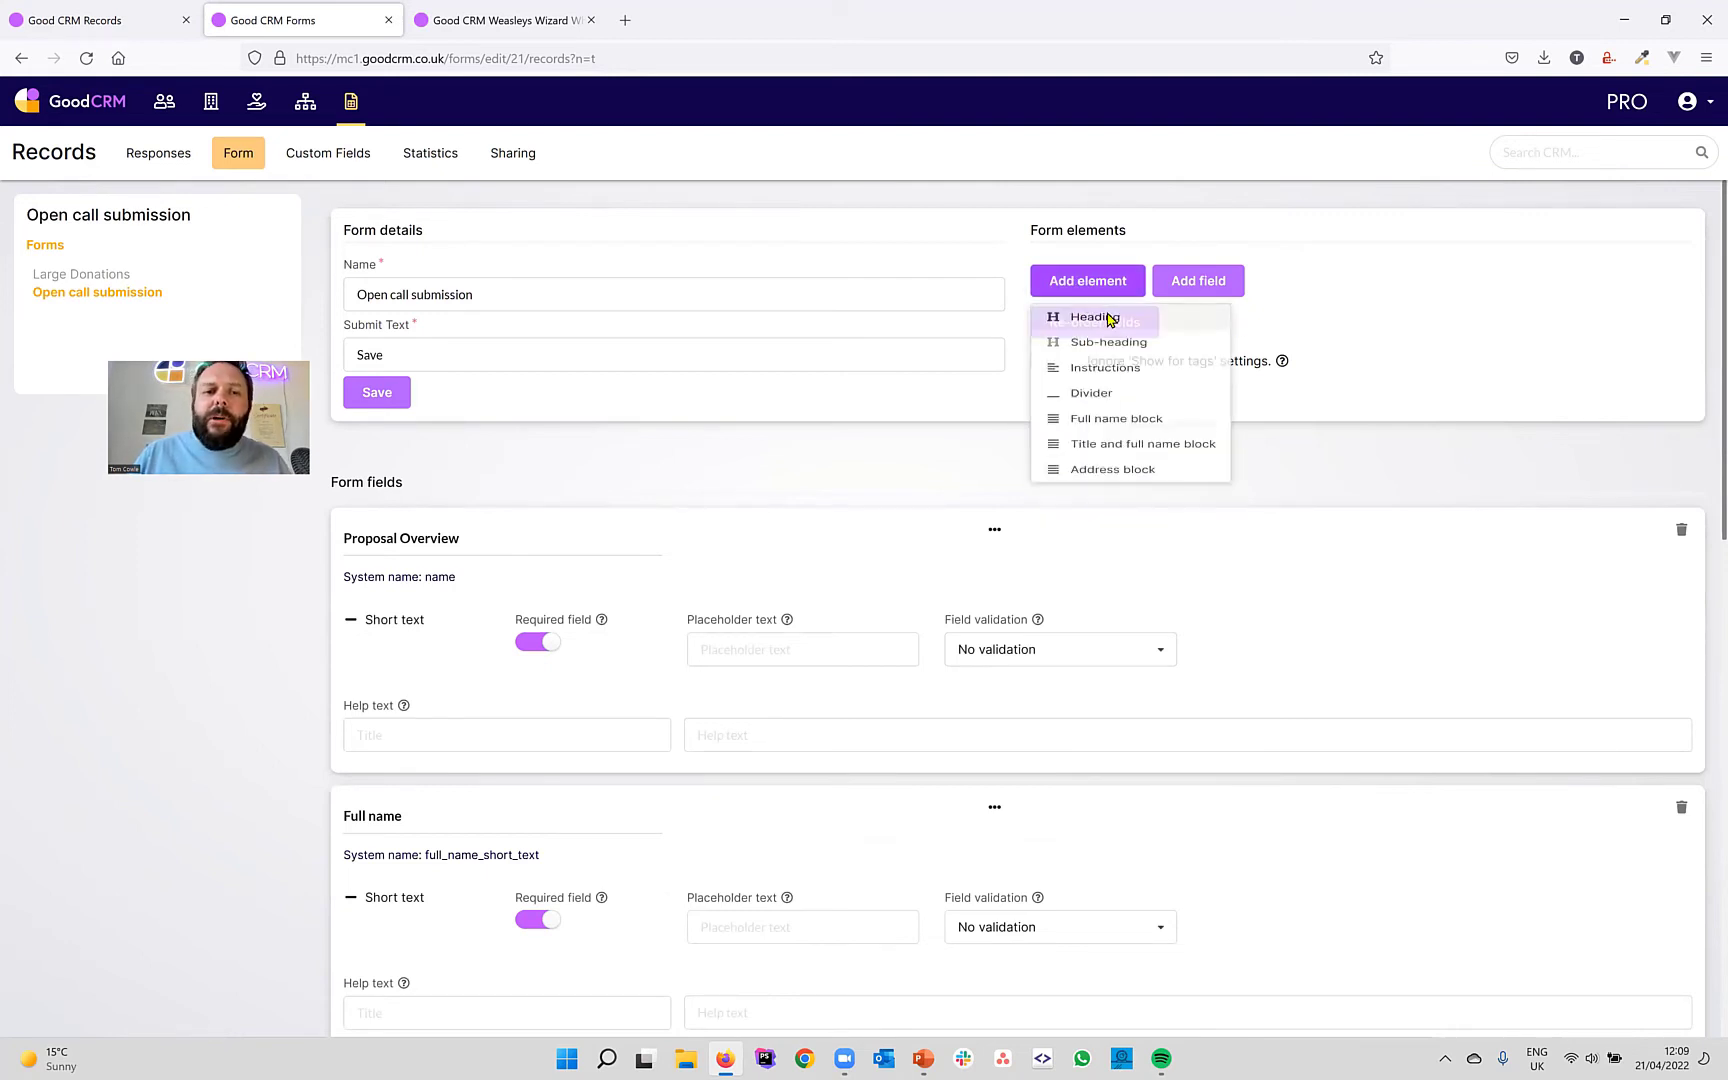
left_click(1092, 317)
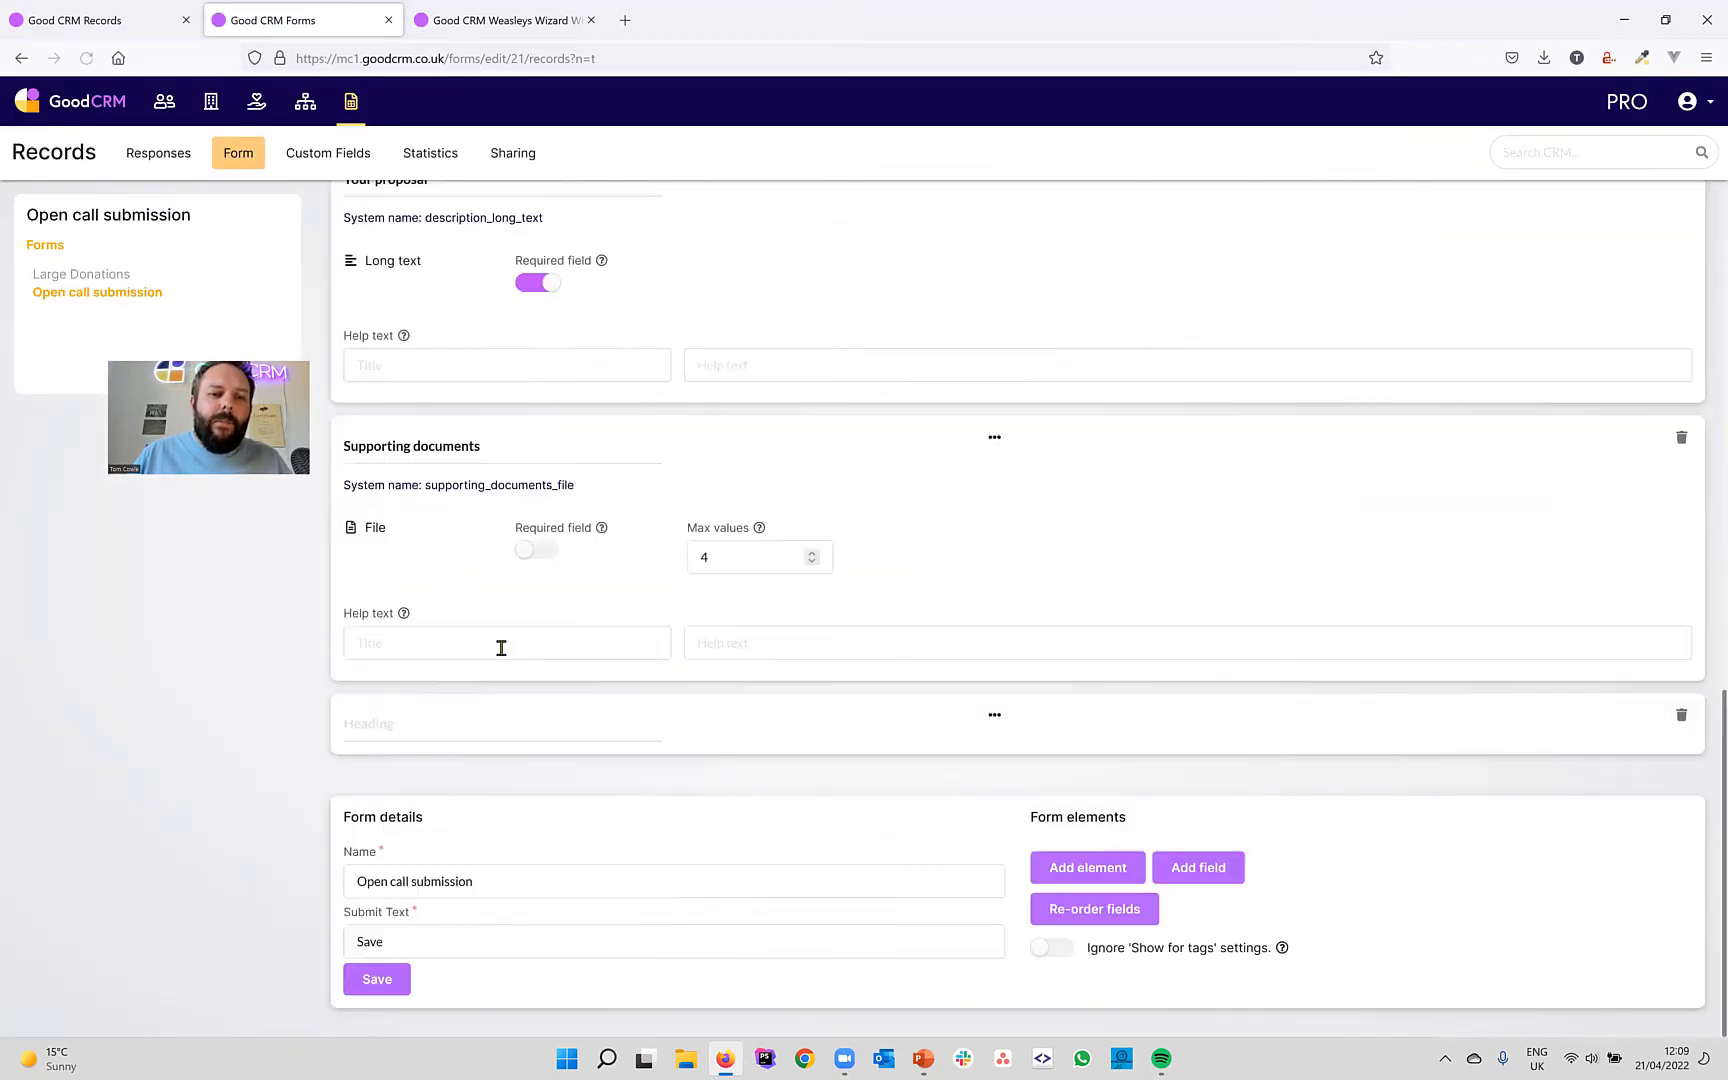
left_click(418, 714)
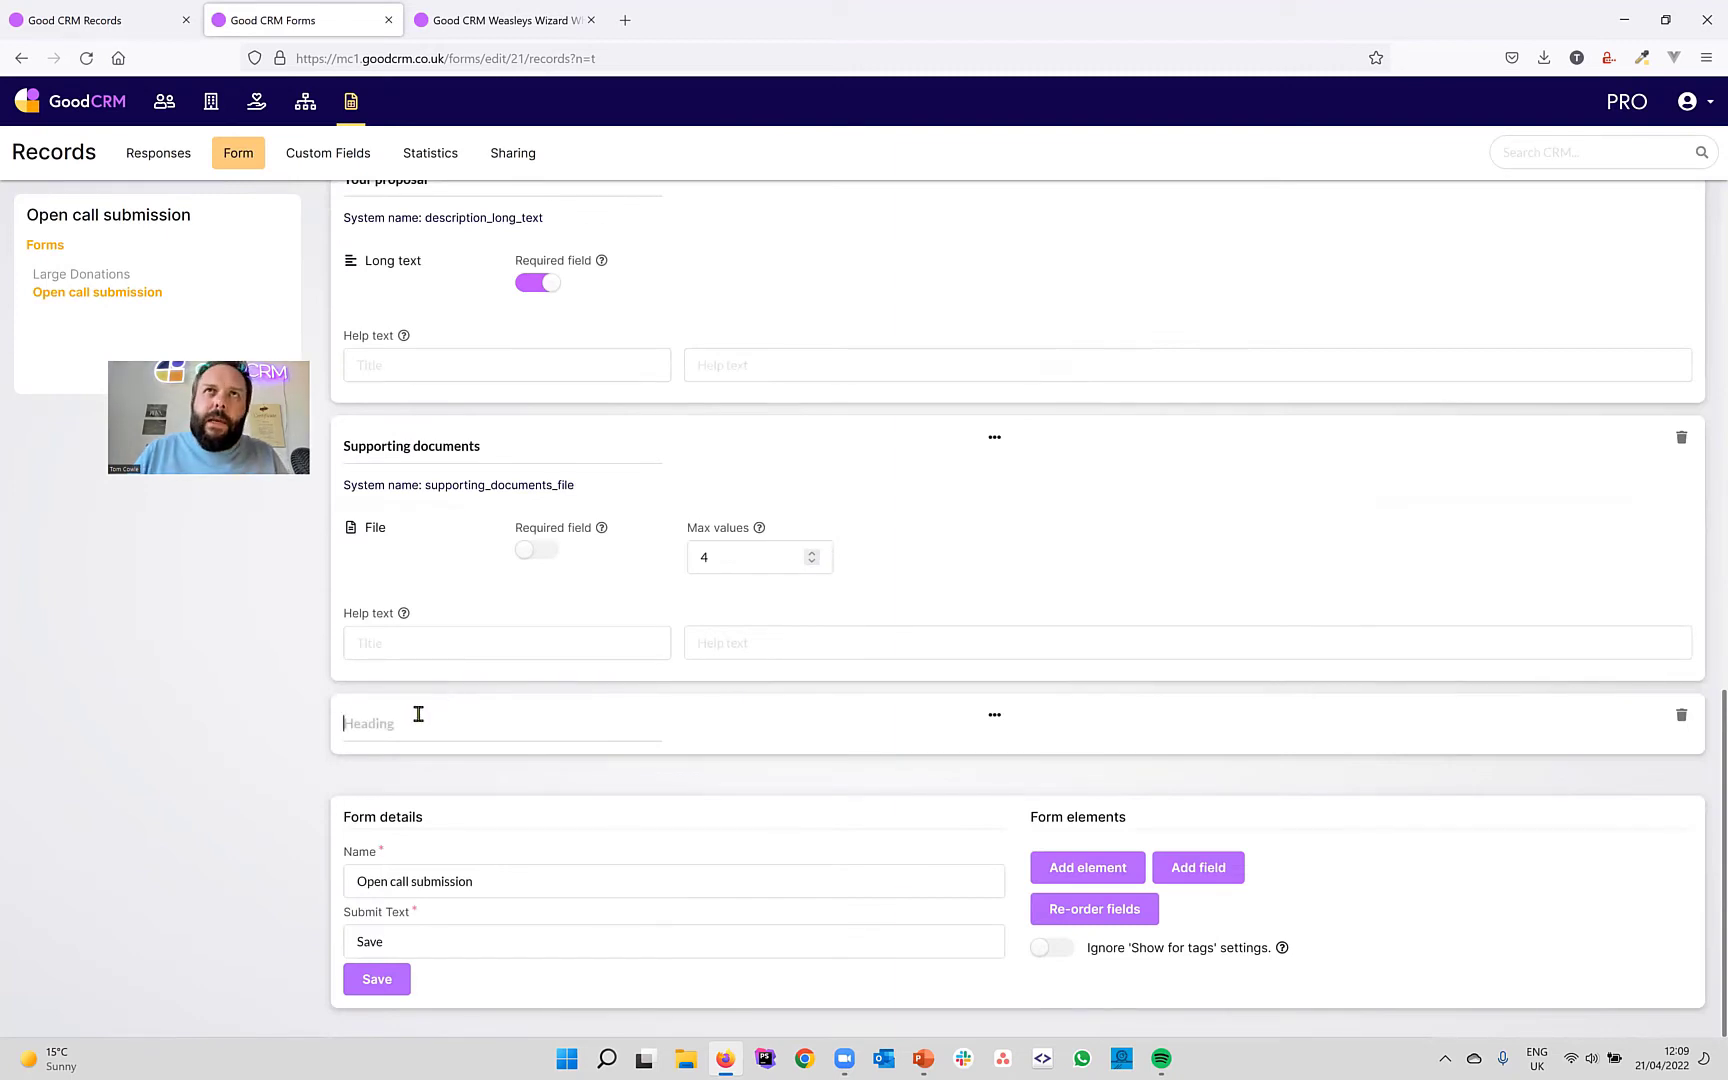
type("Open")
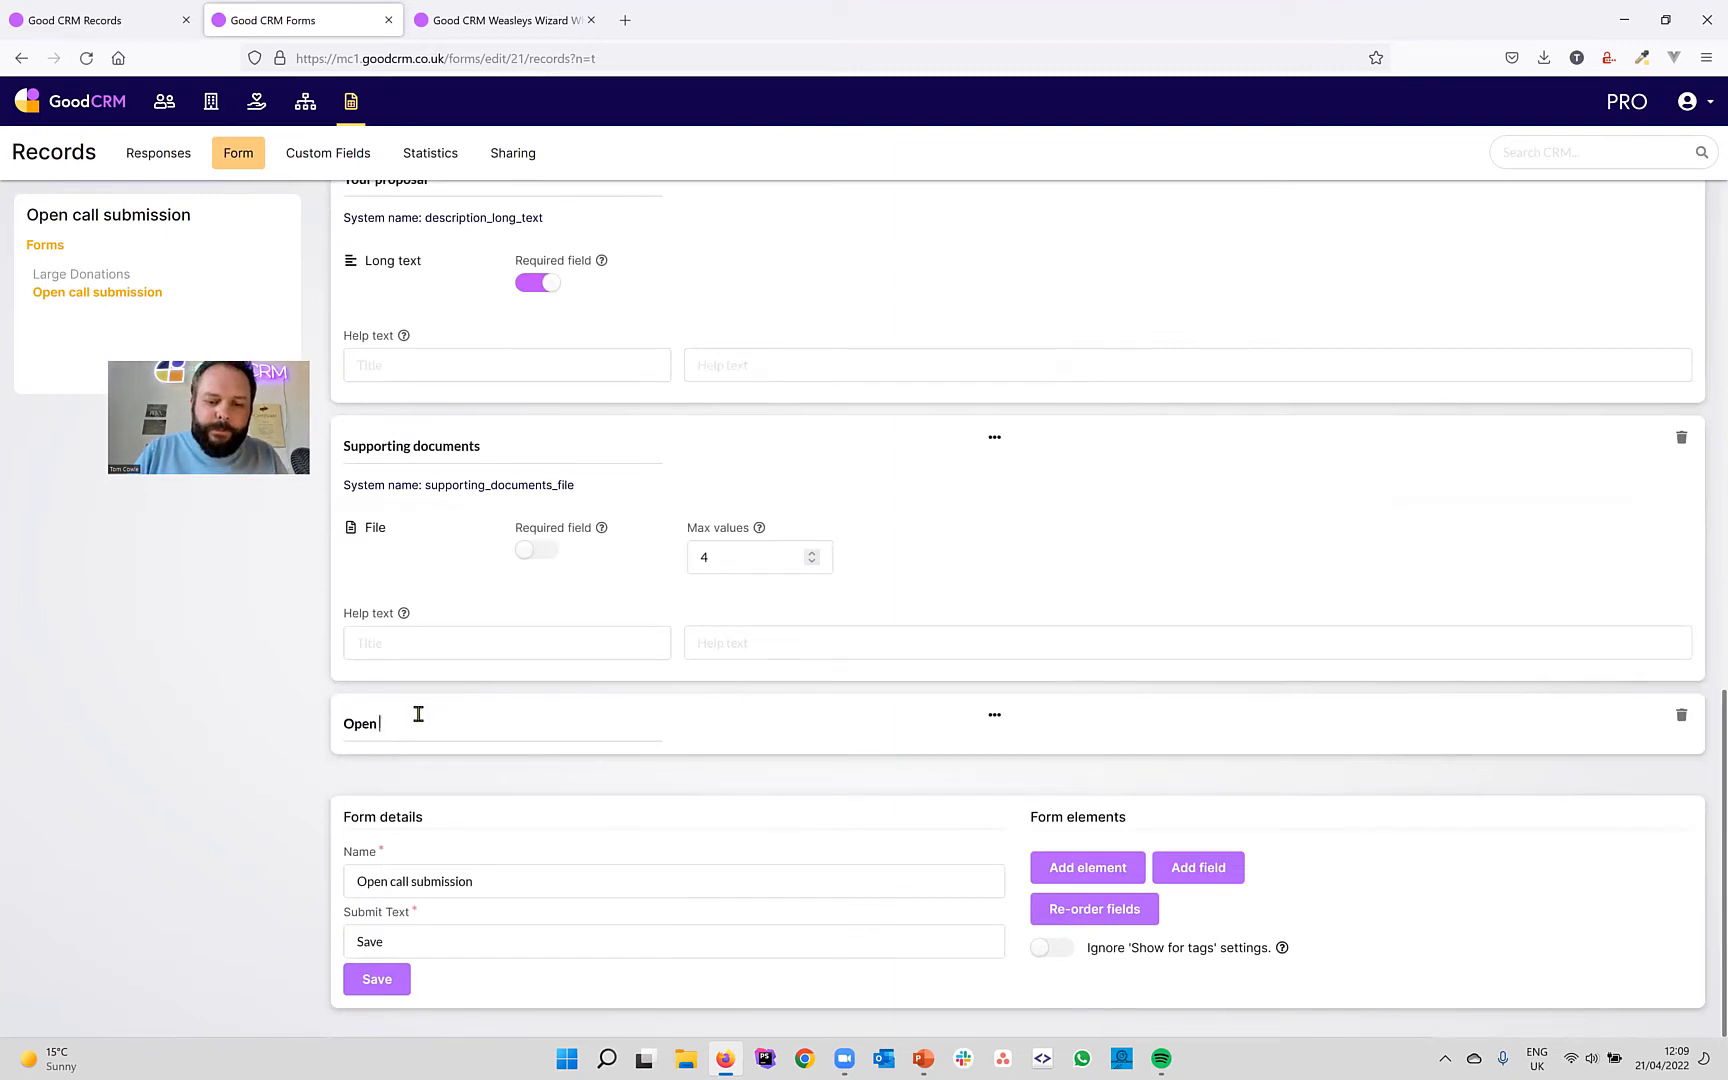
type(" call submission")
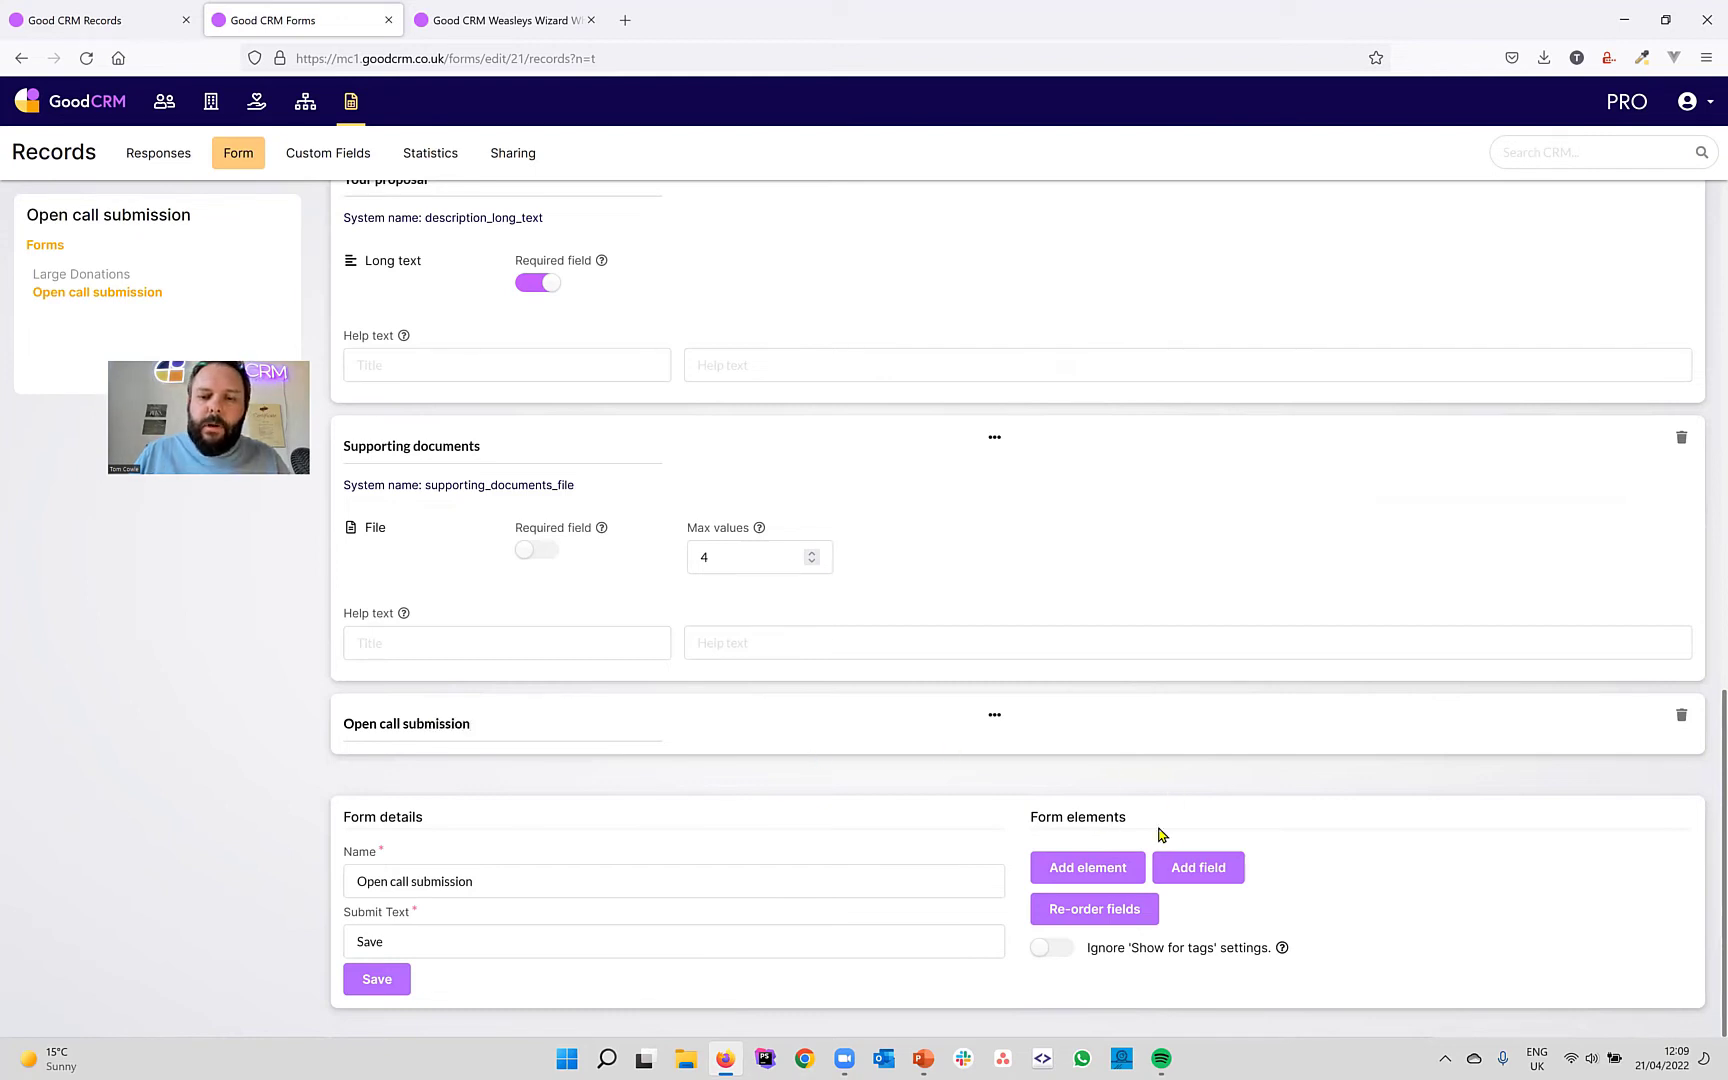
Add an instructions block reading 'Please give your proposal a descriptive title'.
left_click(1098, 876)
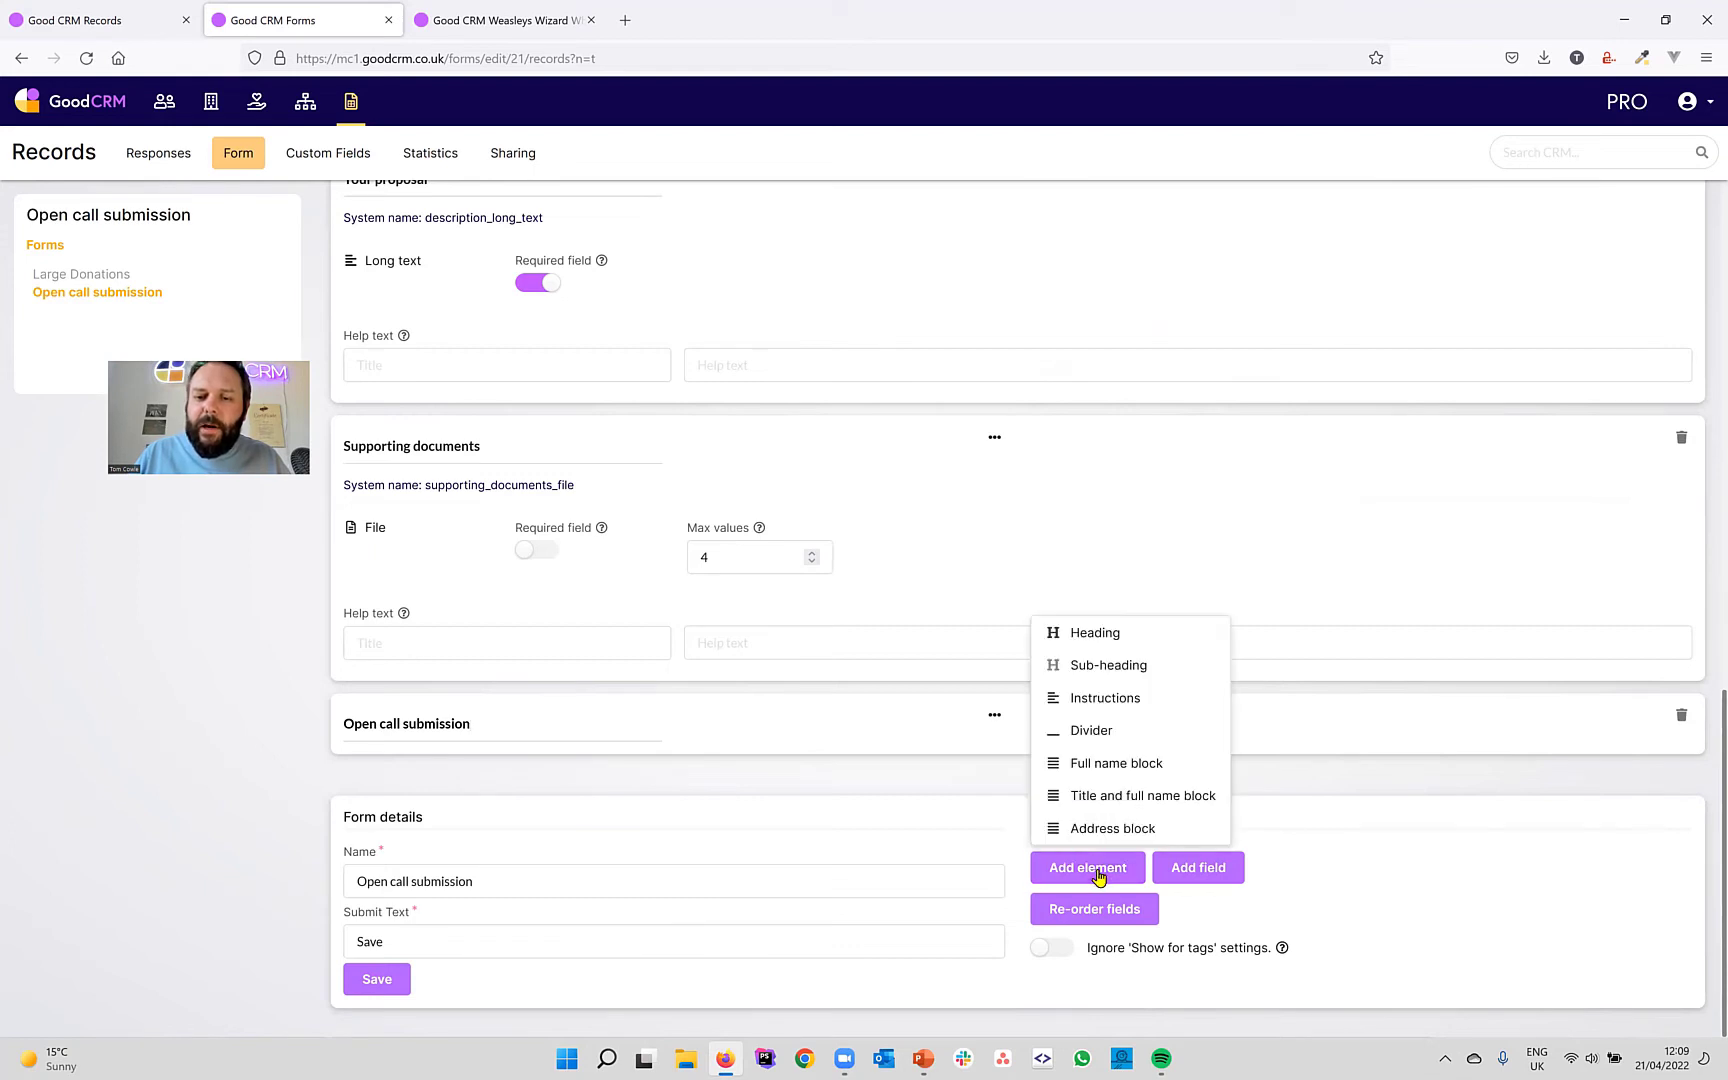
left_click(1105, 698)
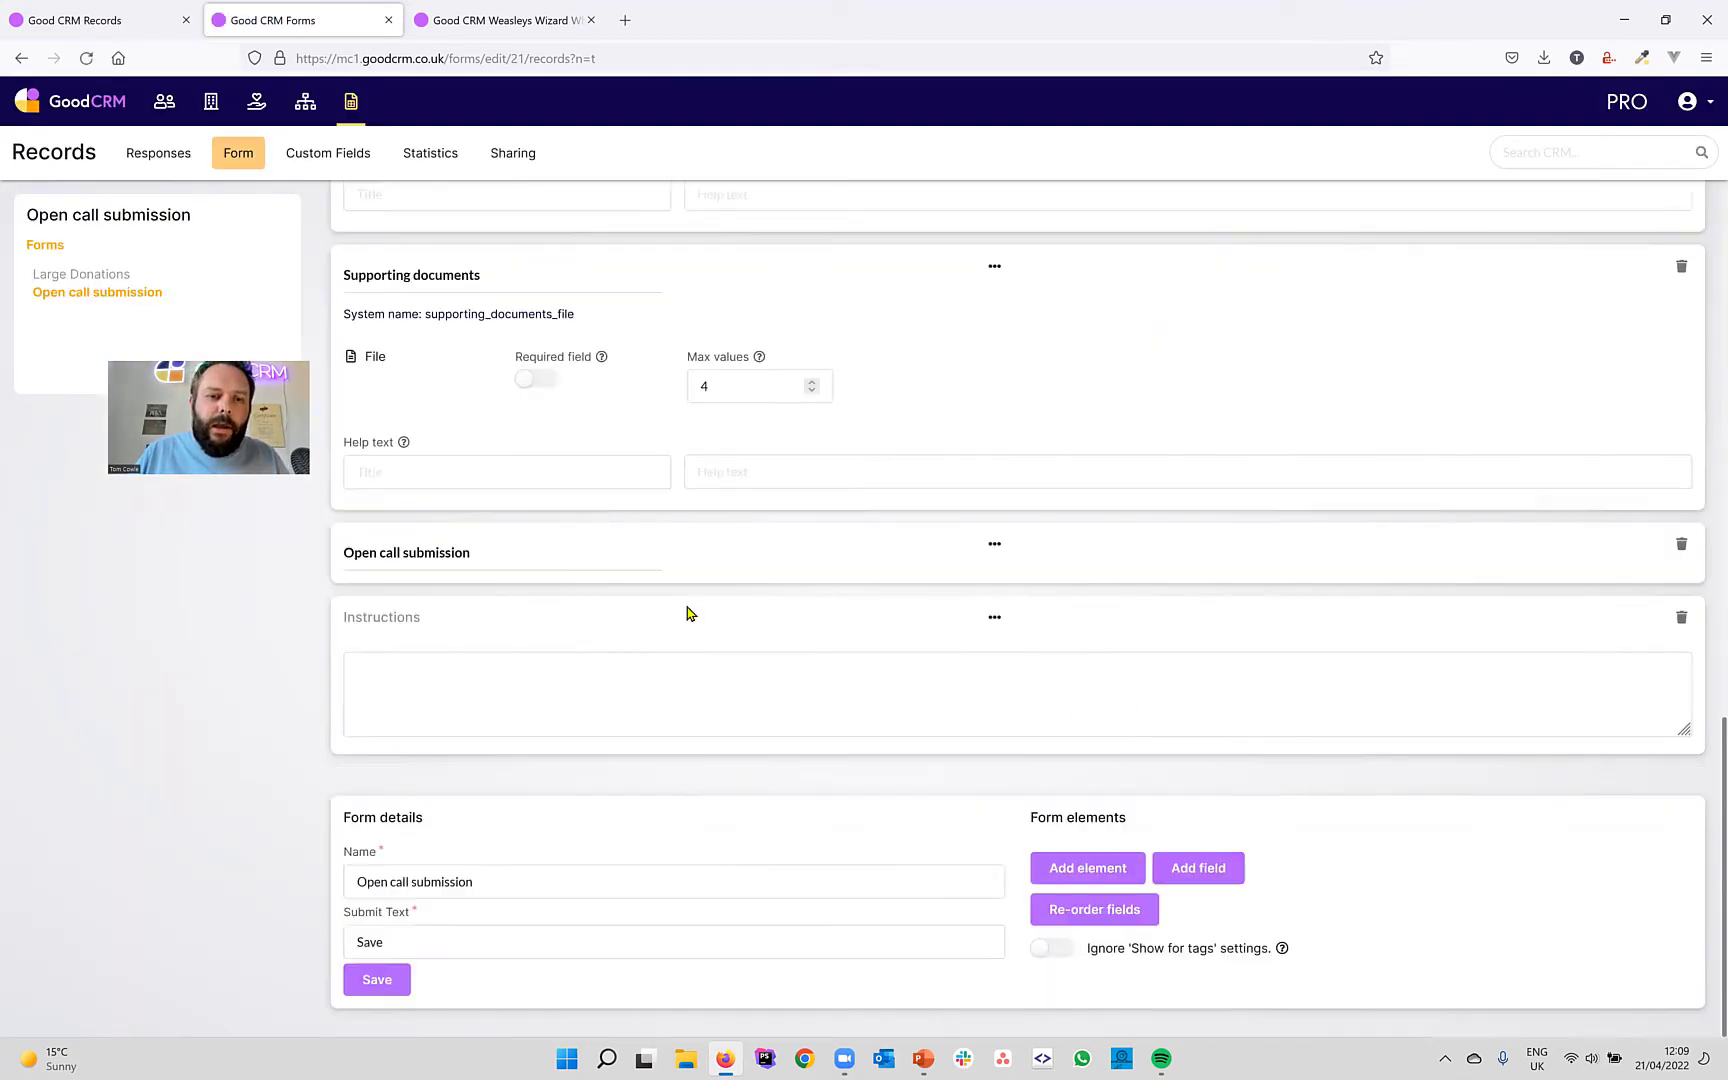
left_click(447, 692)
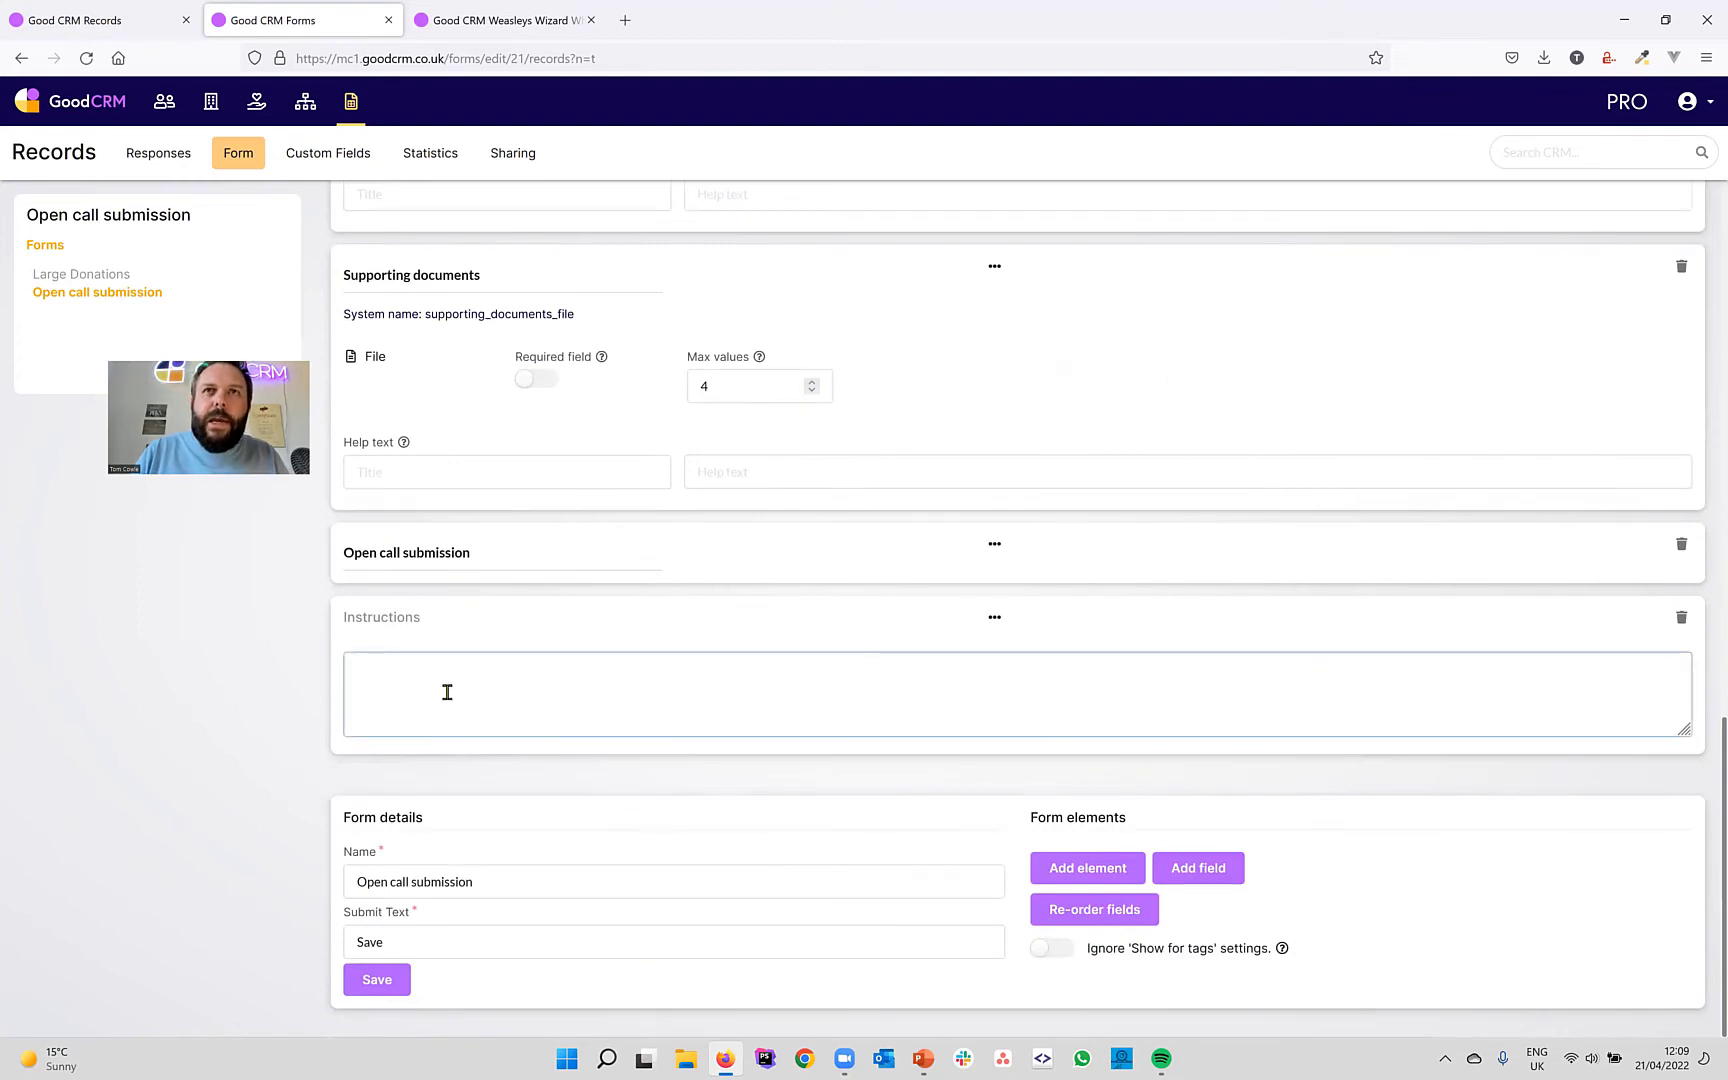
type("Pleas")
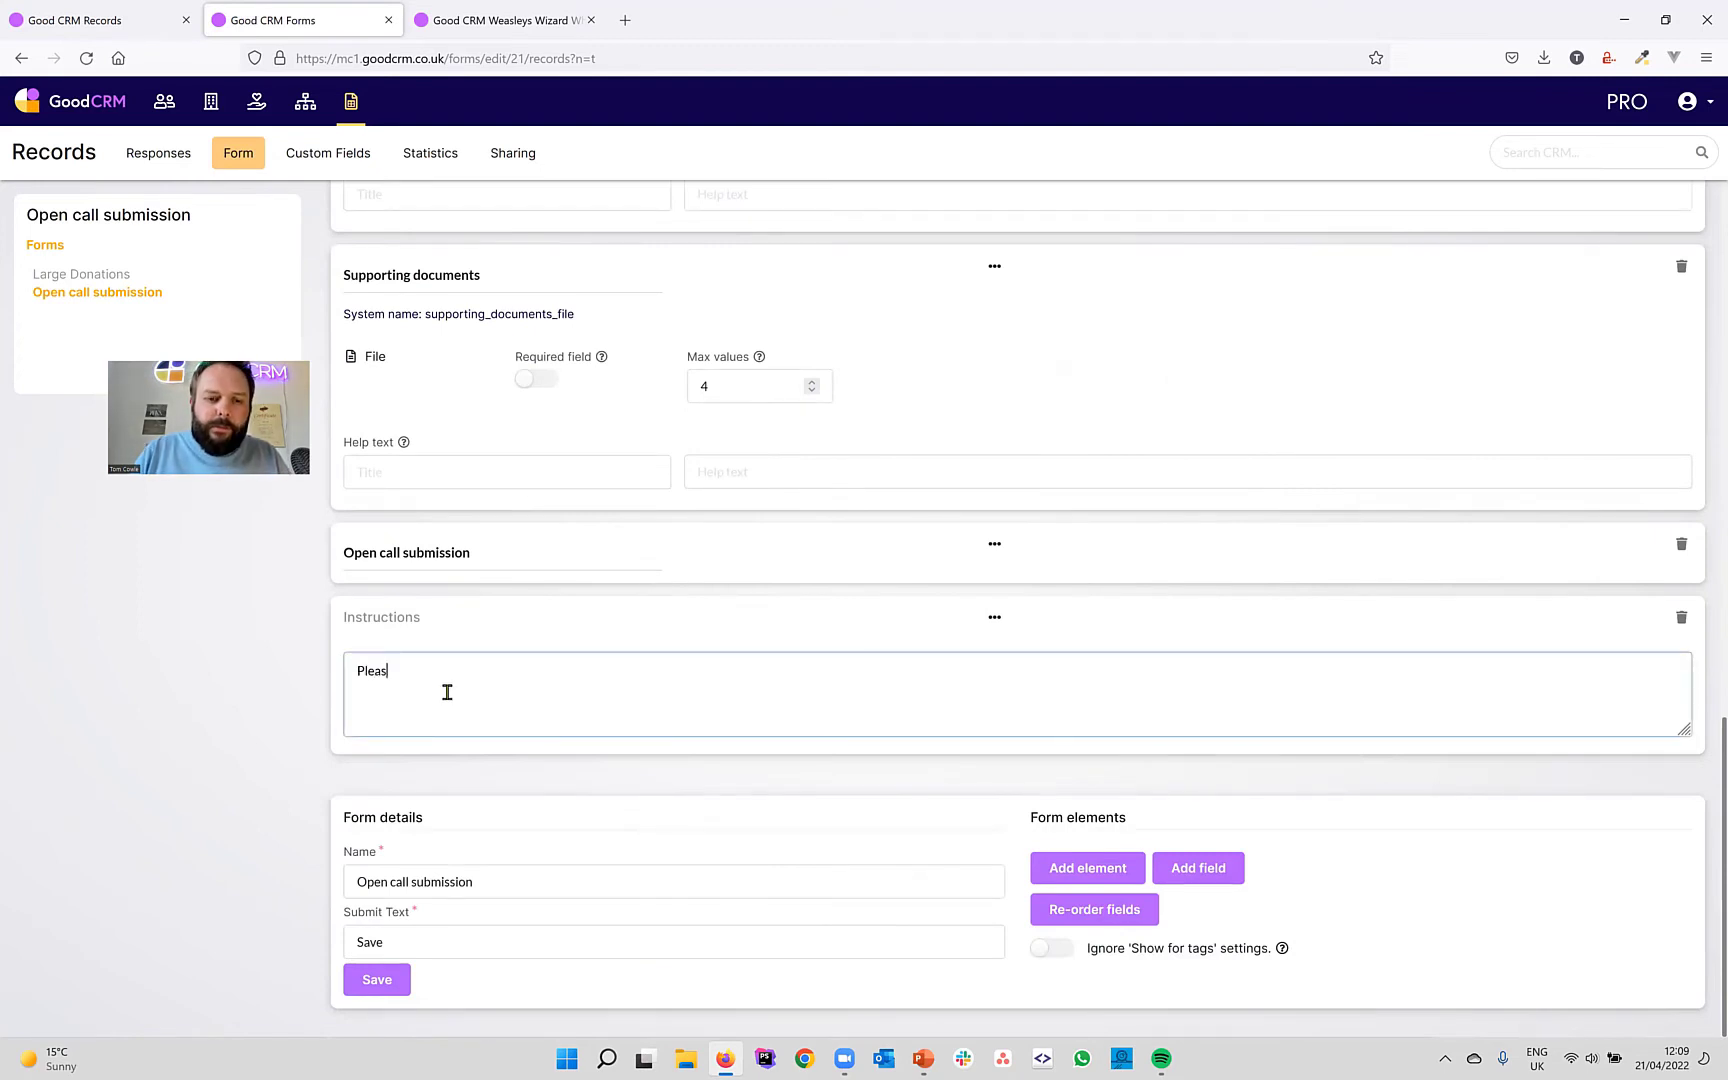
type("e give you")
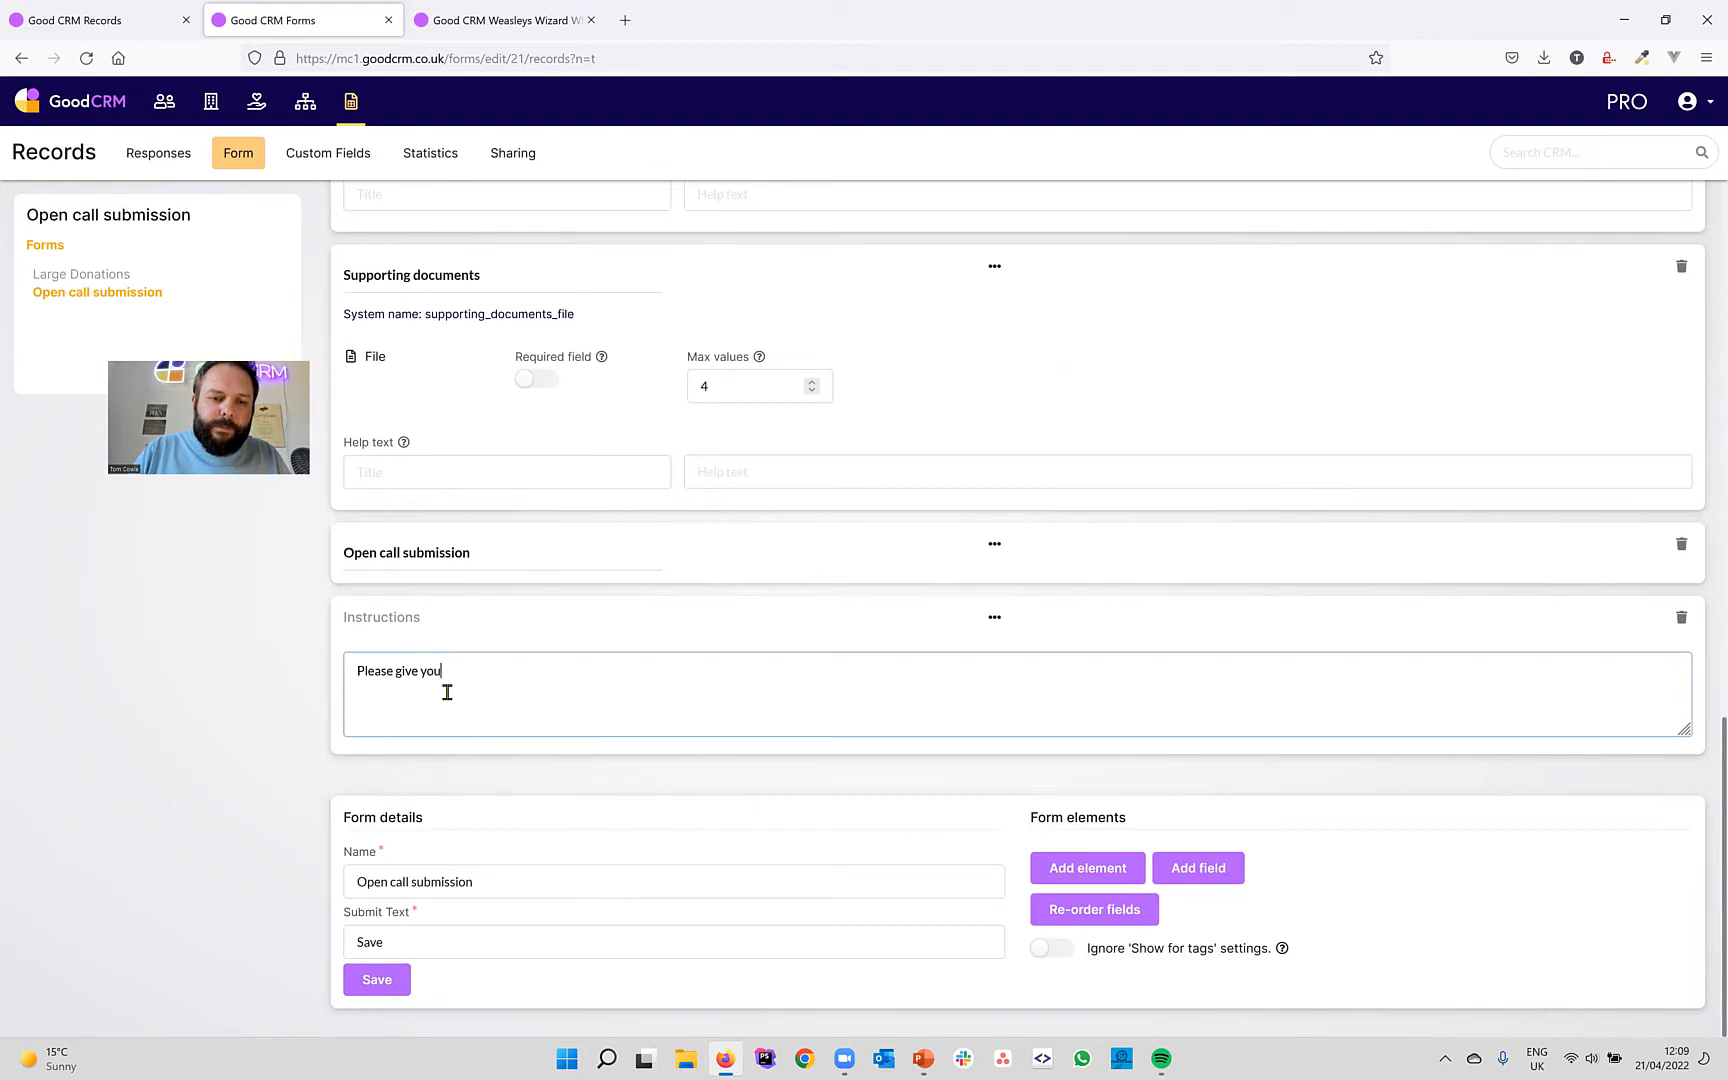
type("r p")
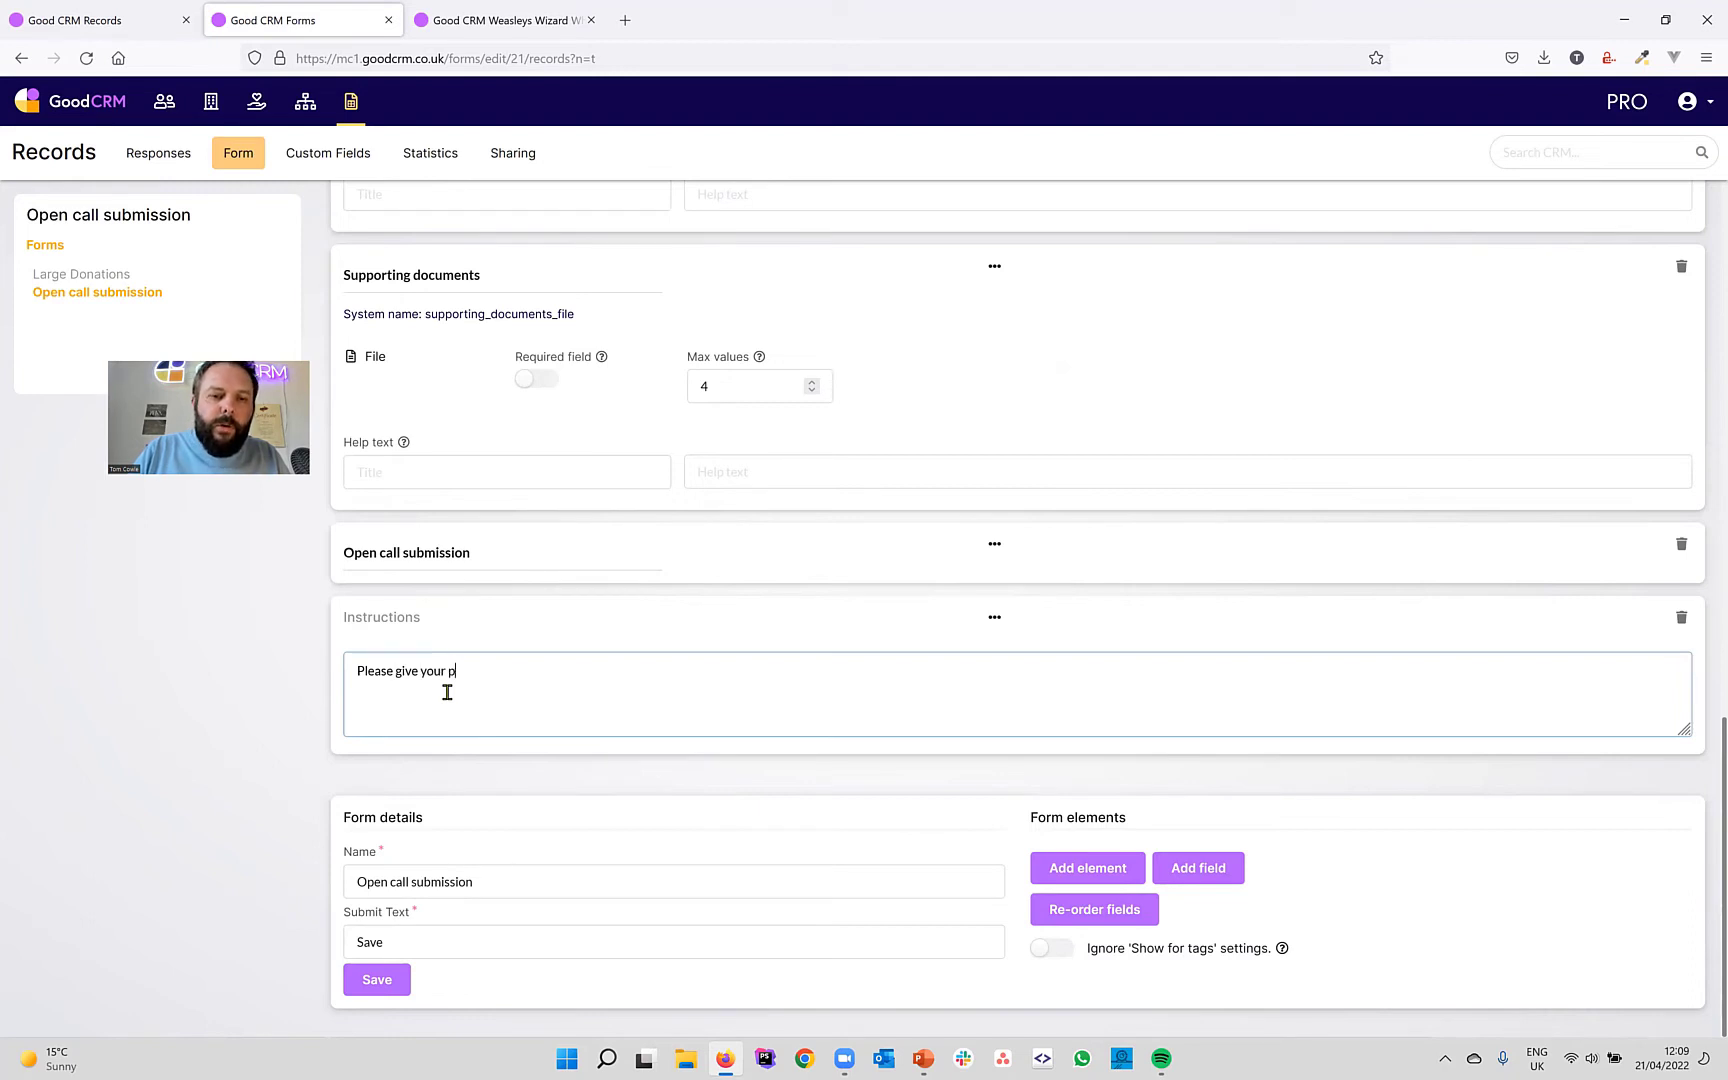
type("roposal ")
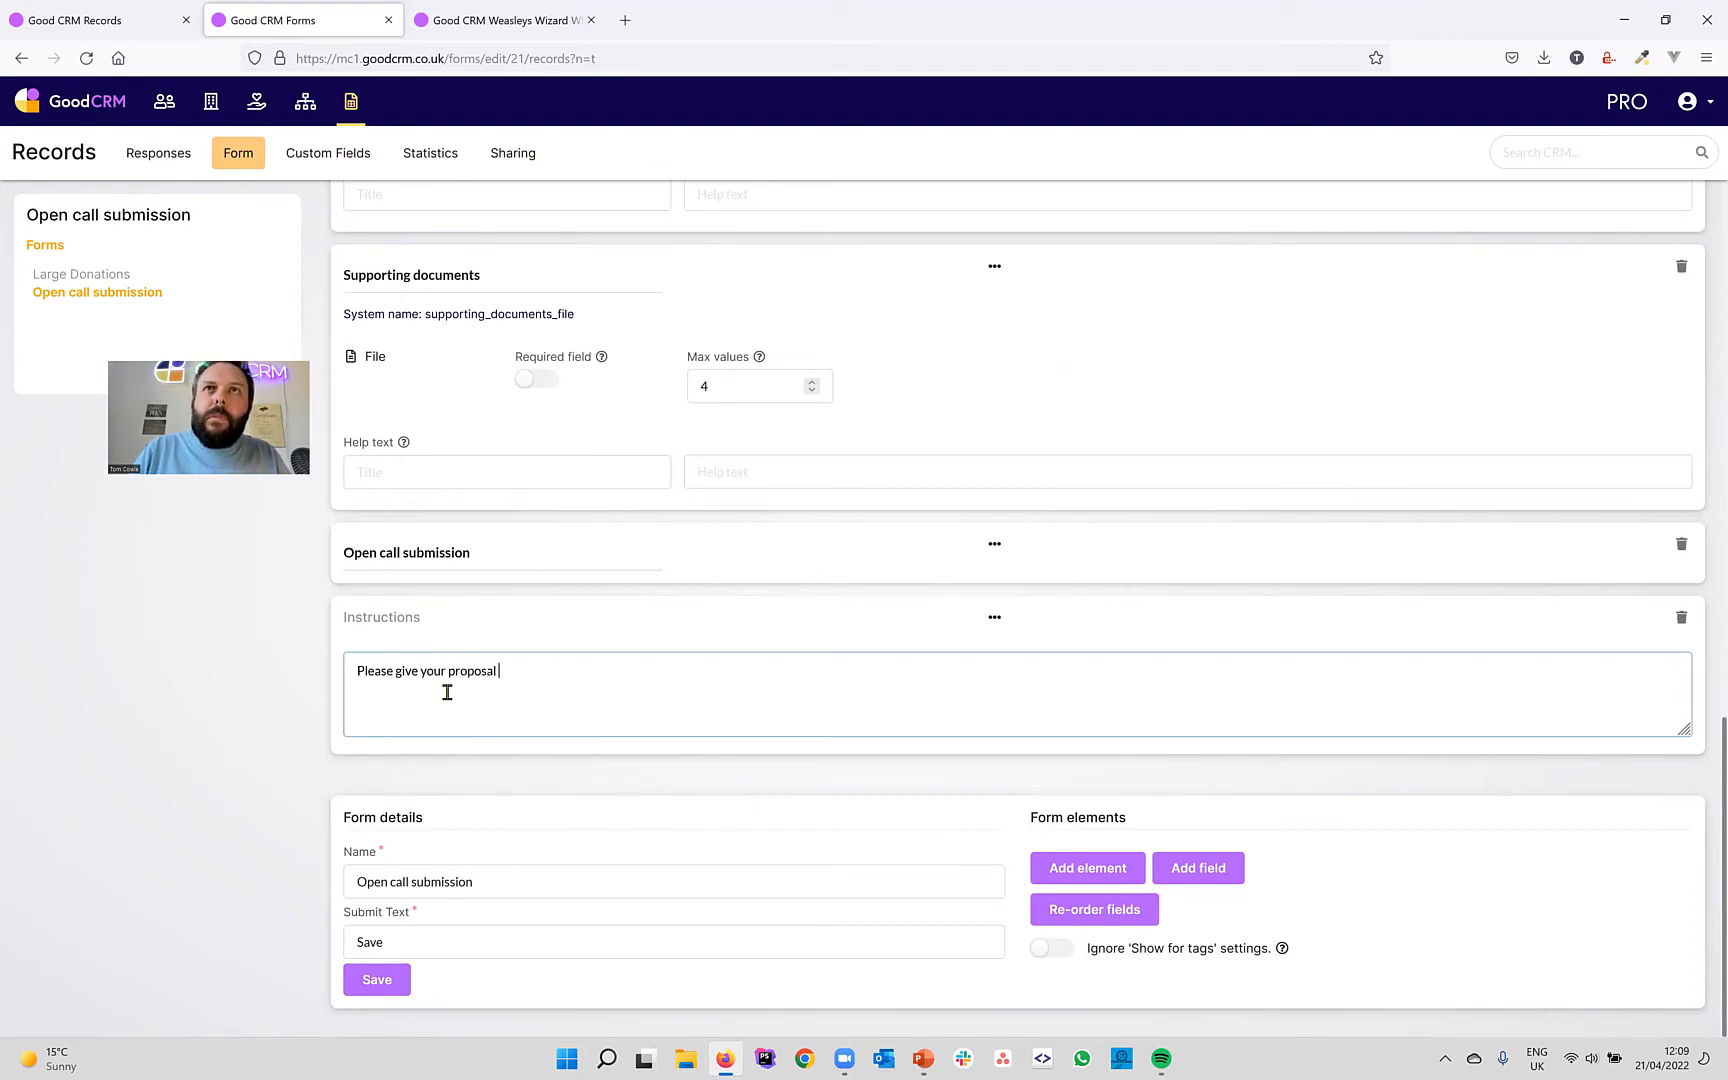
type("a descri")
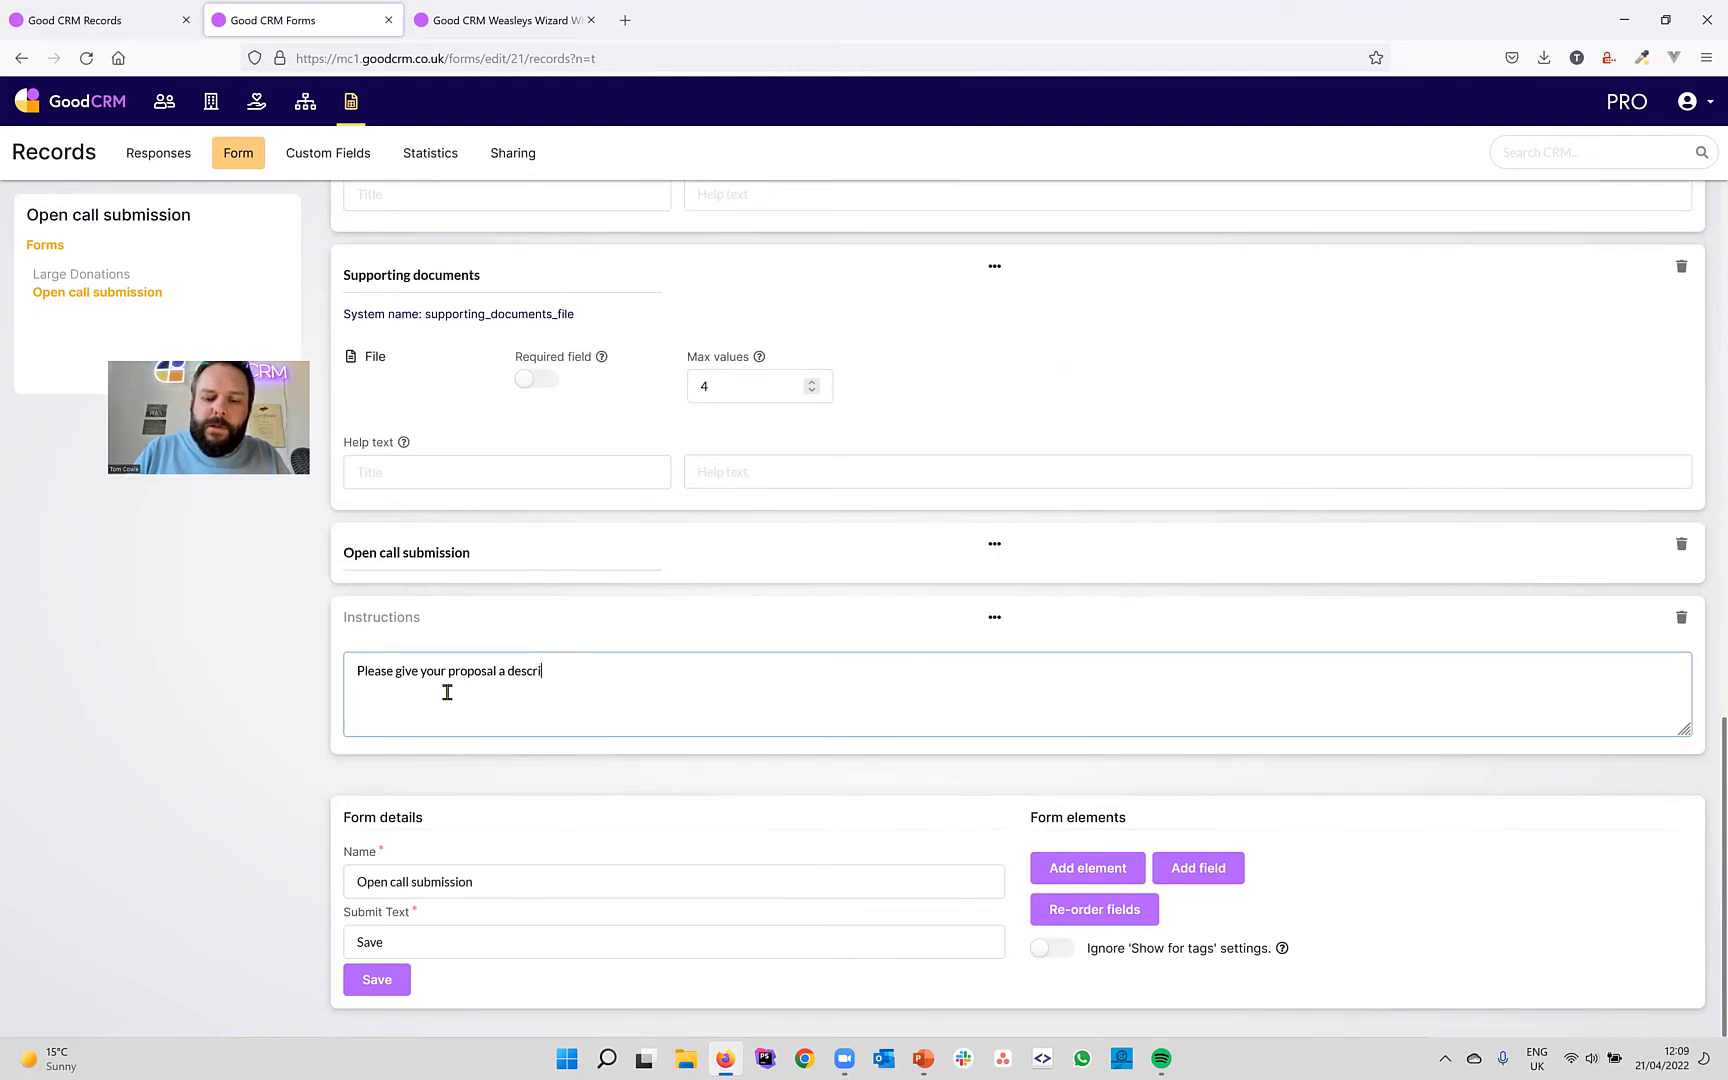
type("ptio")
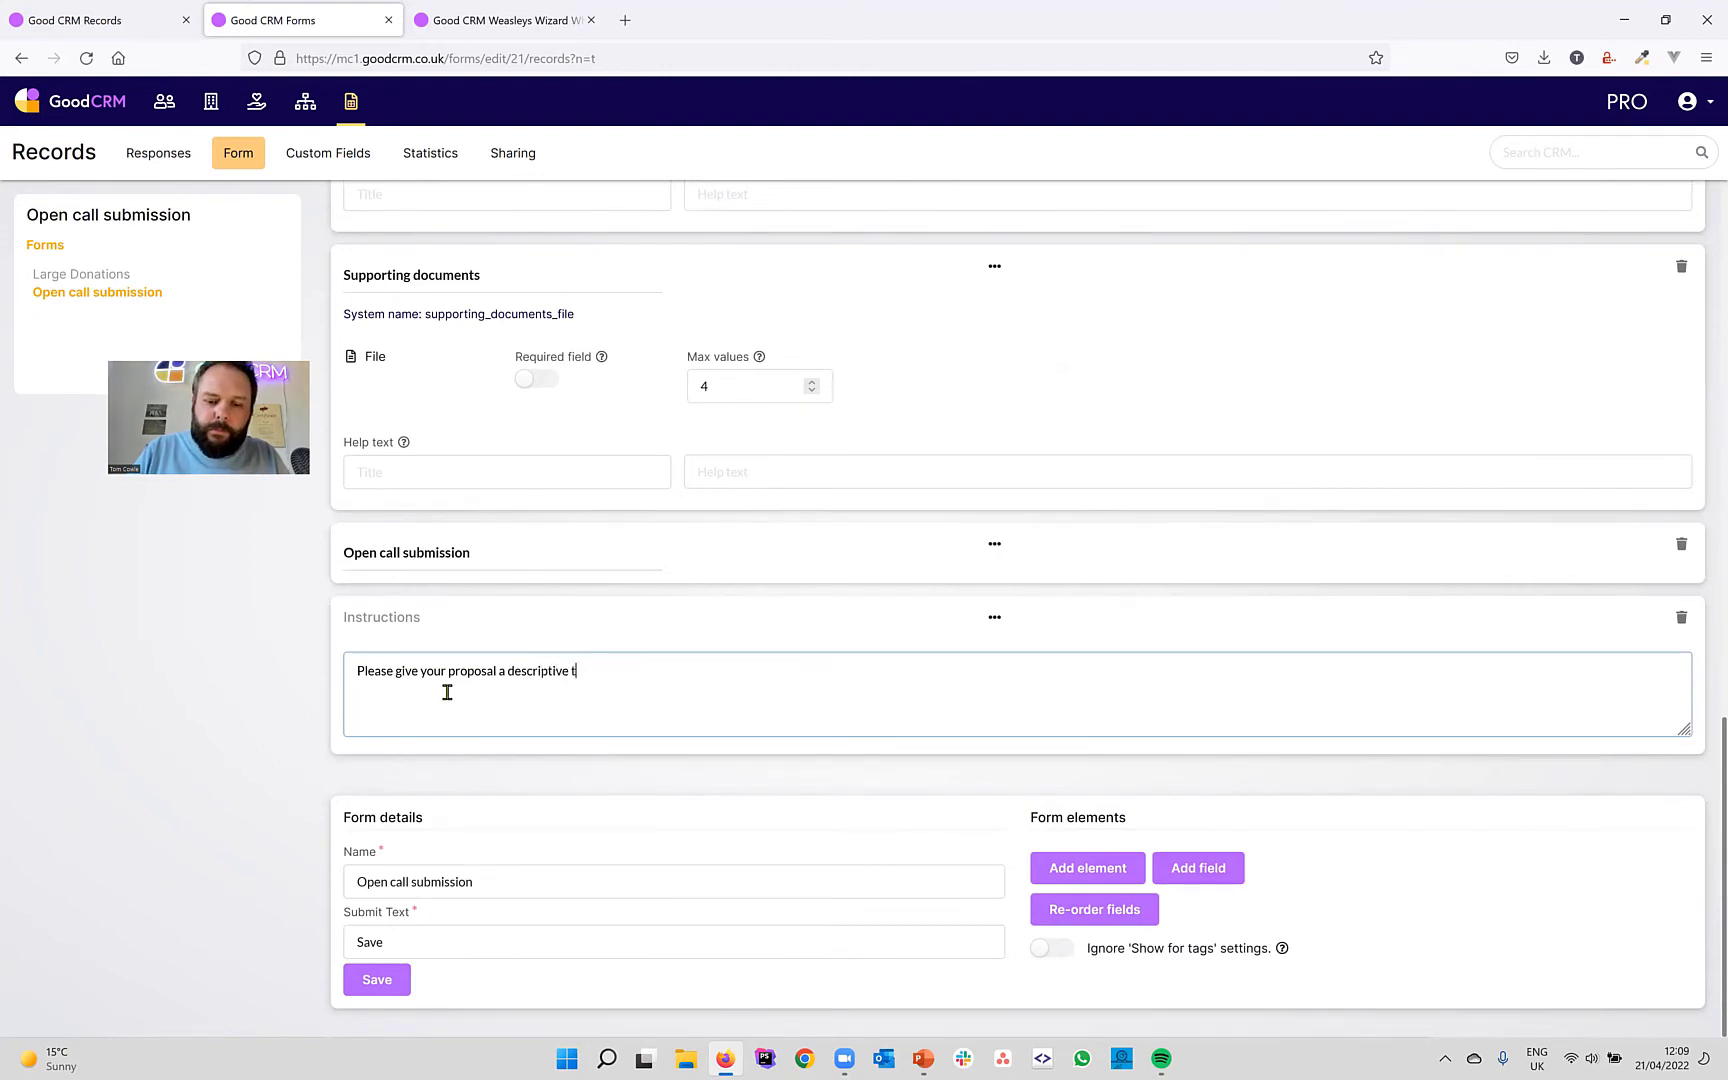
type("tle")
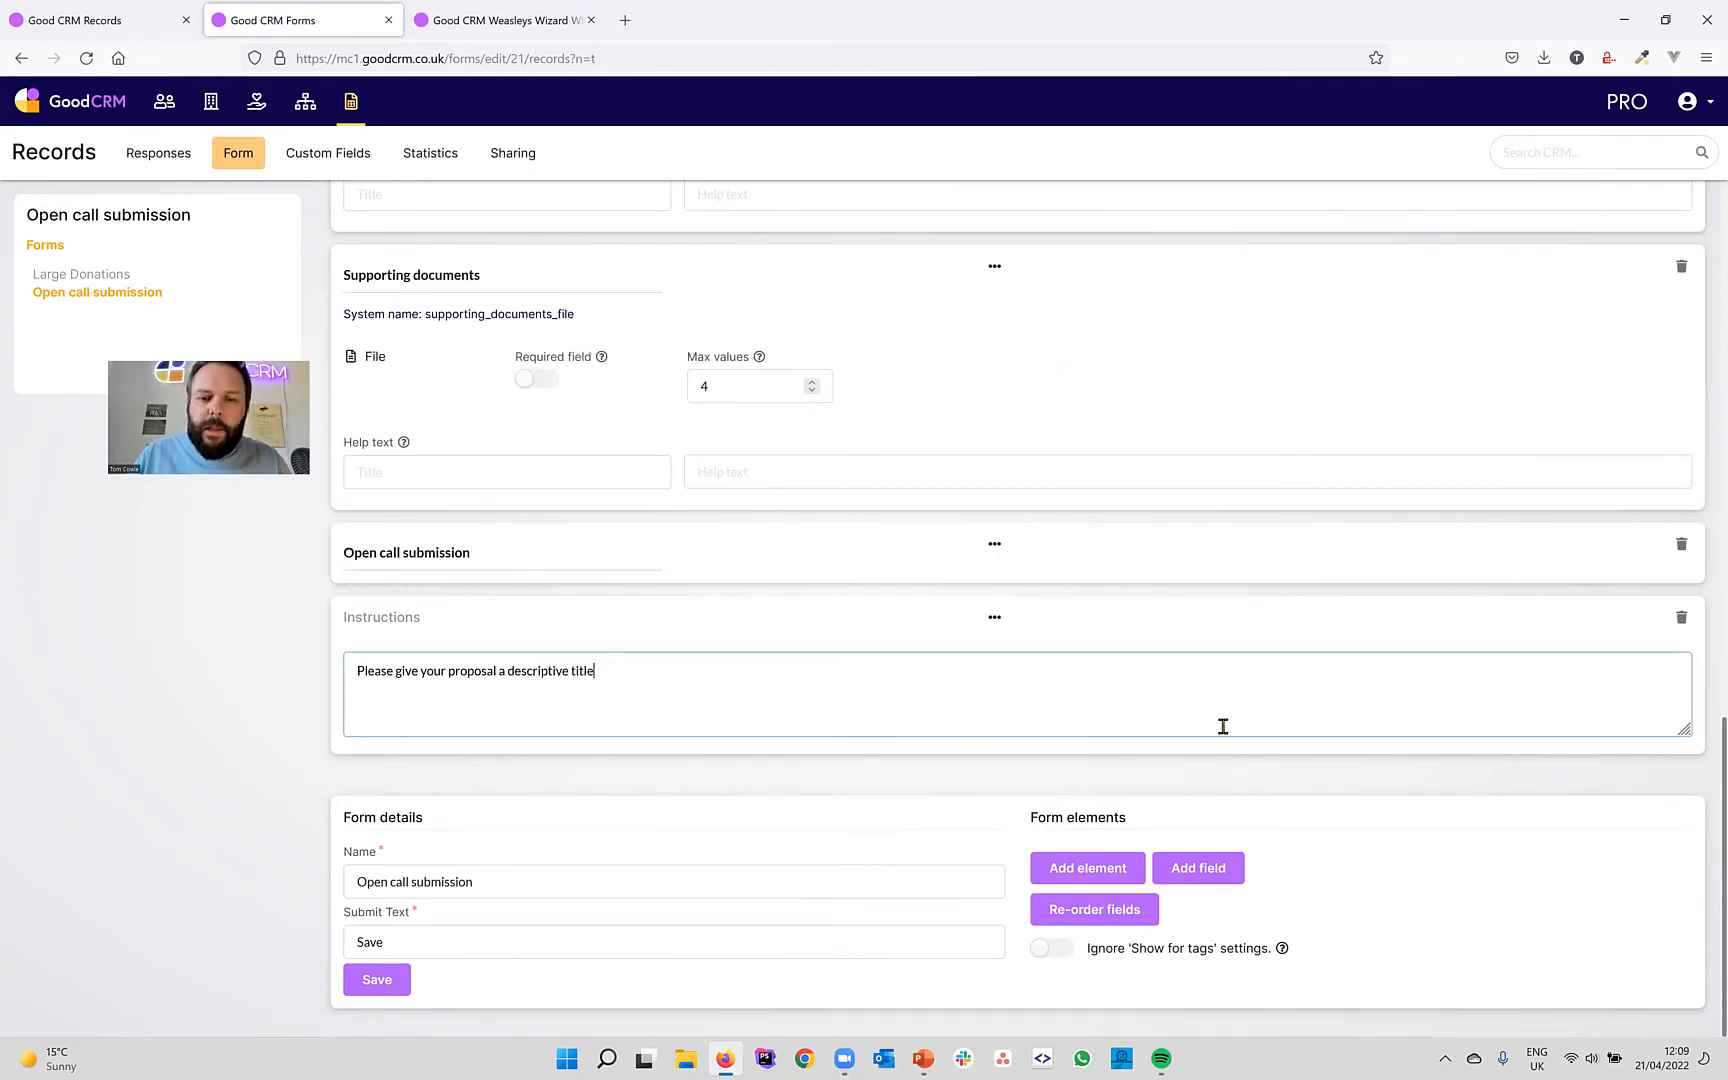
Reorder fields so the heading comes first and the instructions second, and save the order.
left_click(1095, 908)
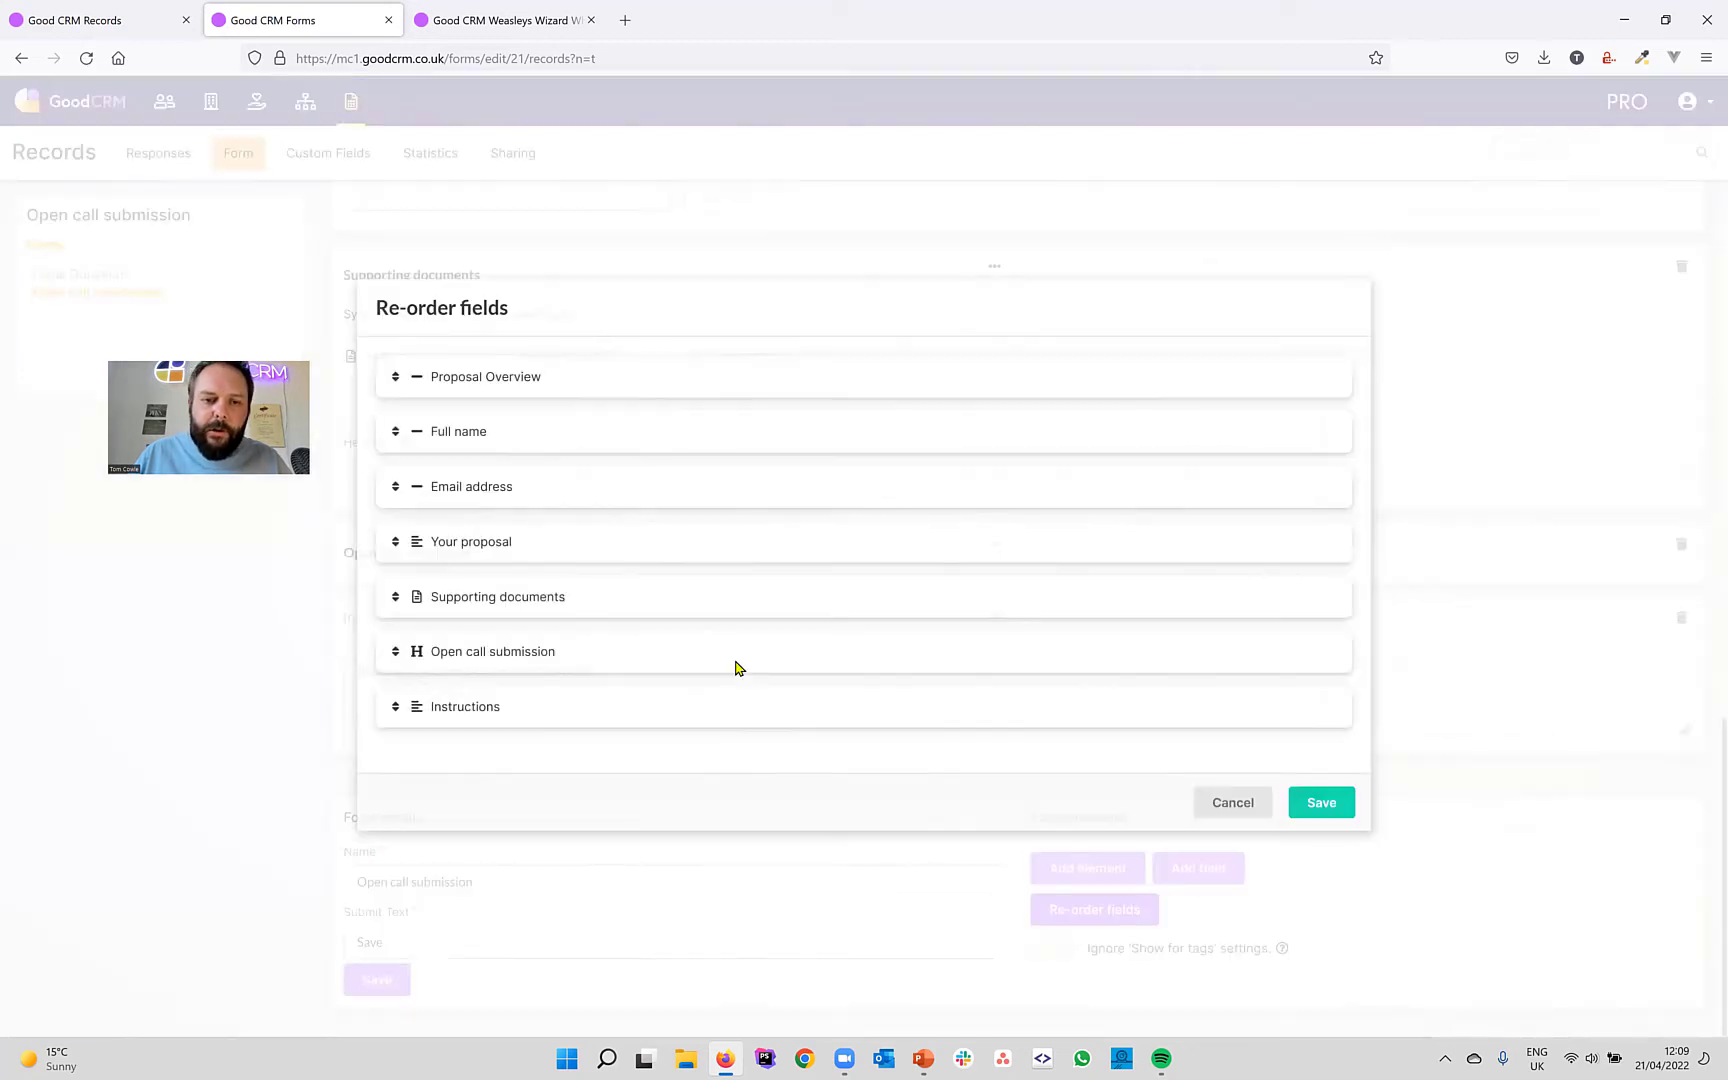
left_click_drag(390, 656, 365, 372)
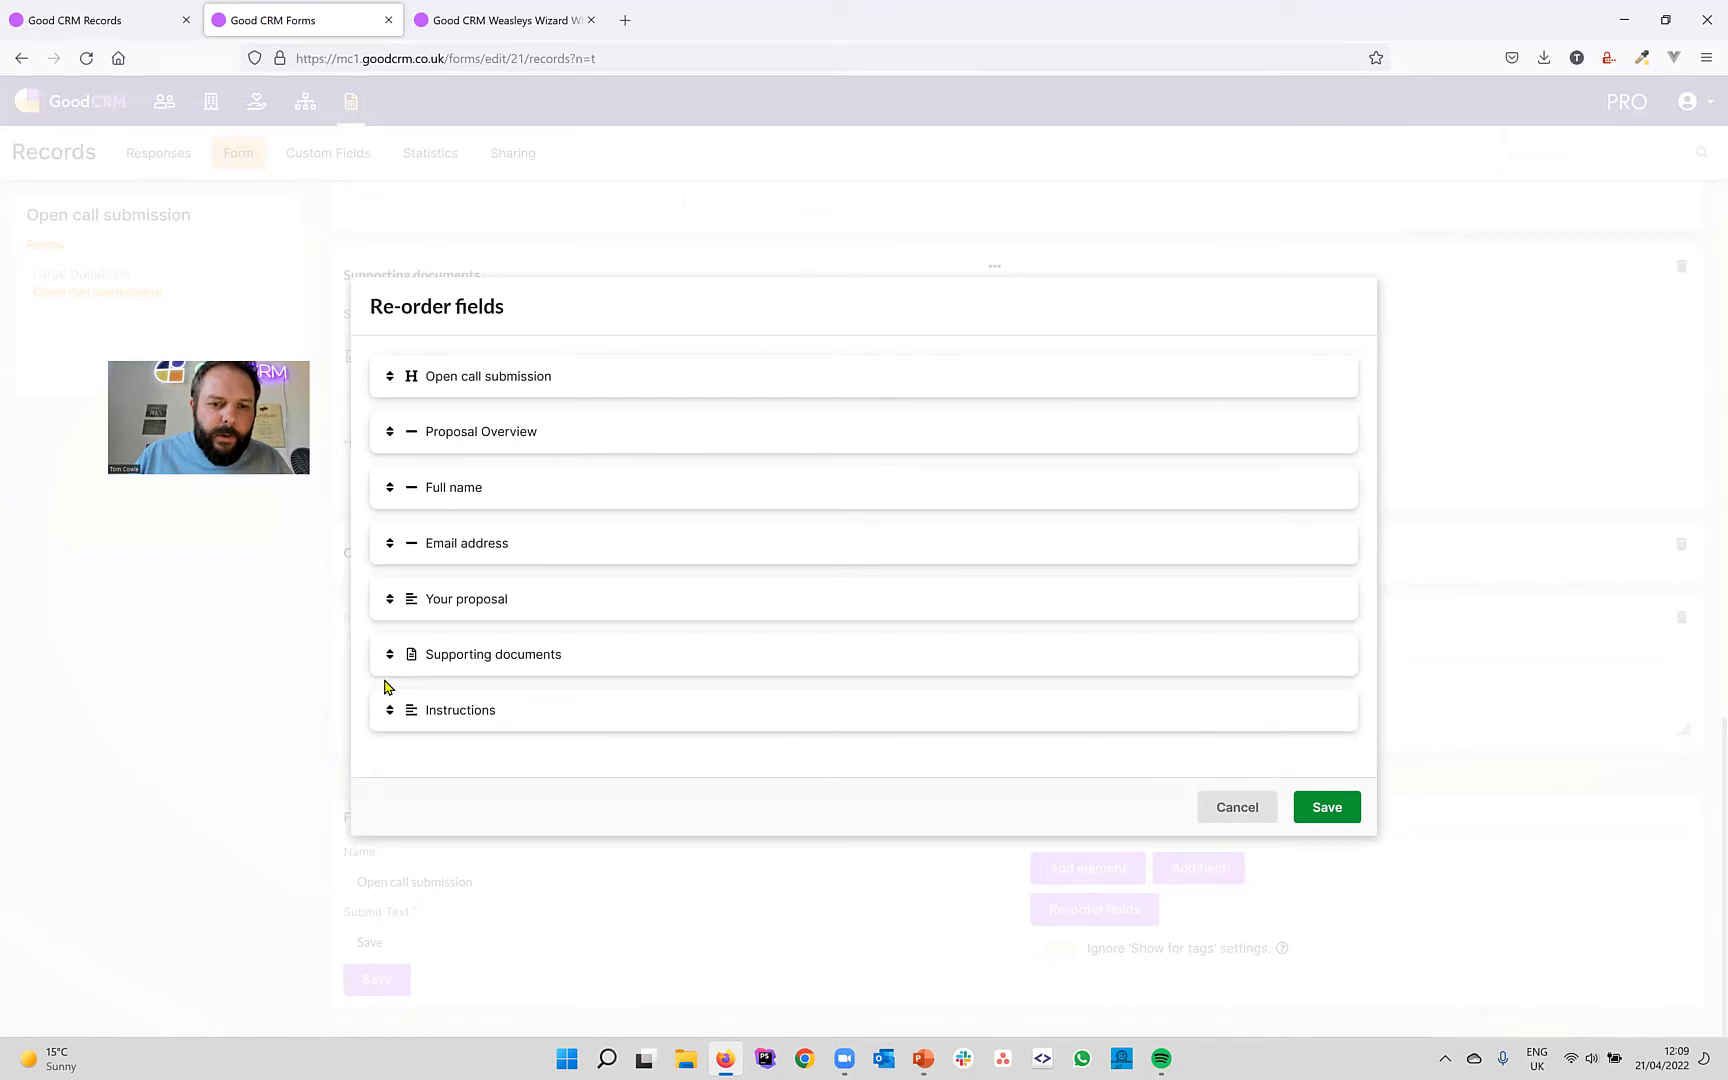
left_click_drag(390, 711, 356, 421)
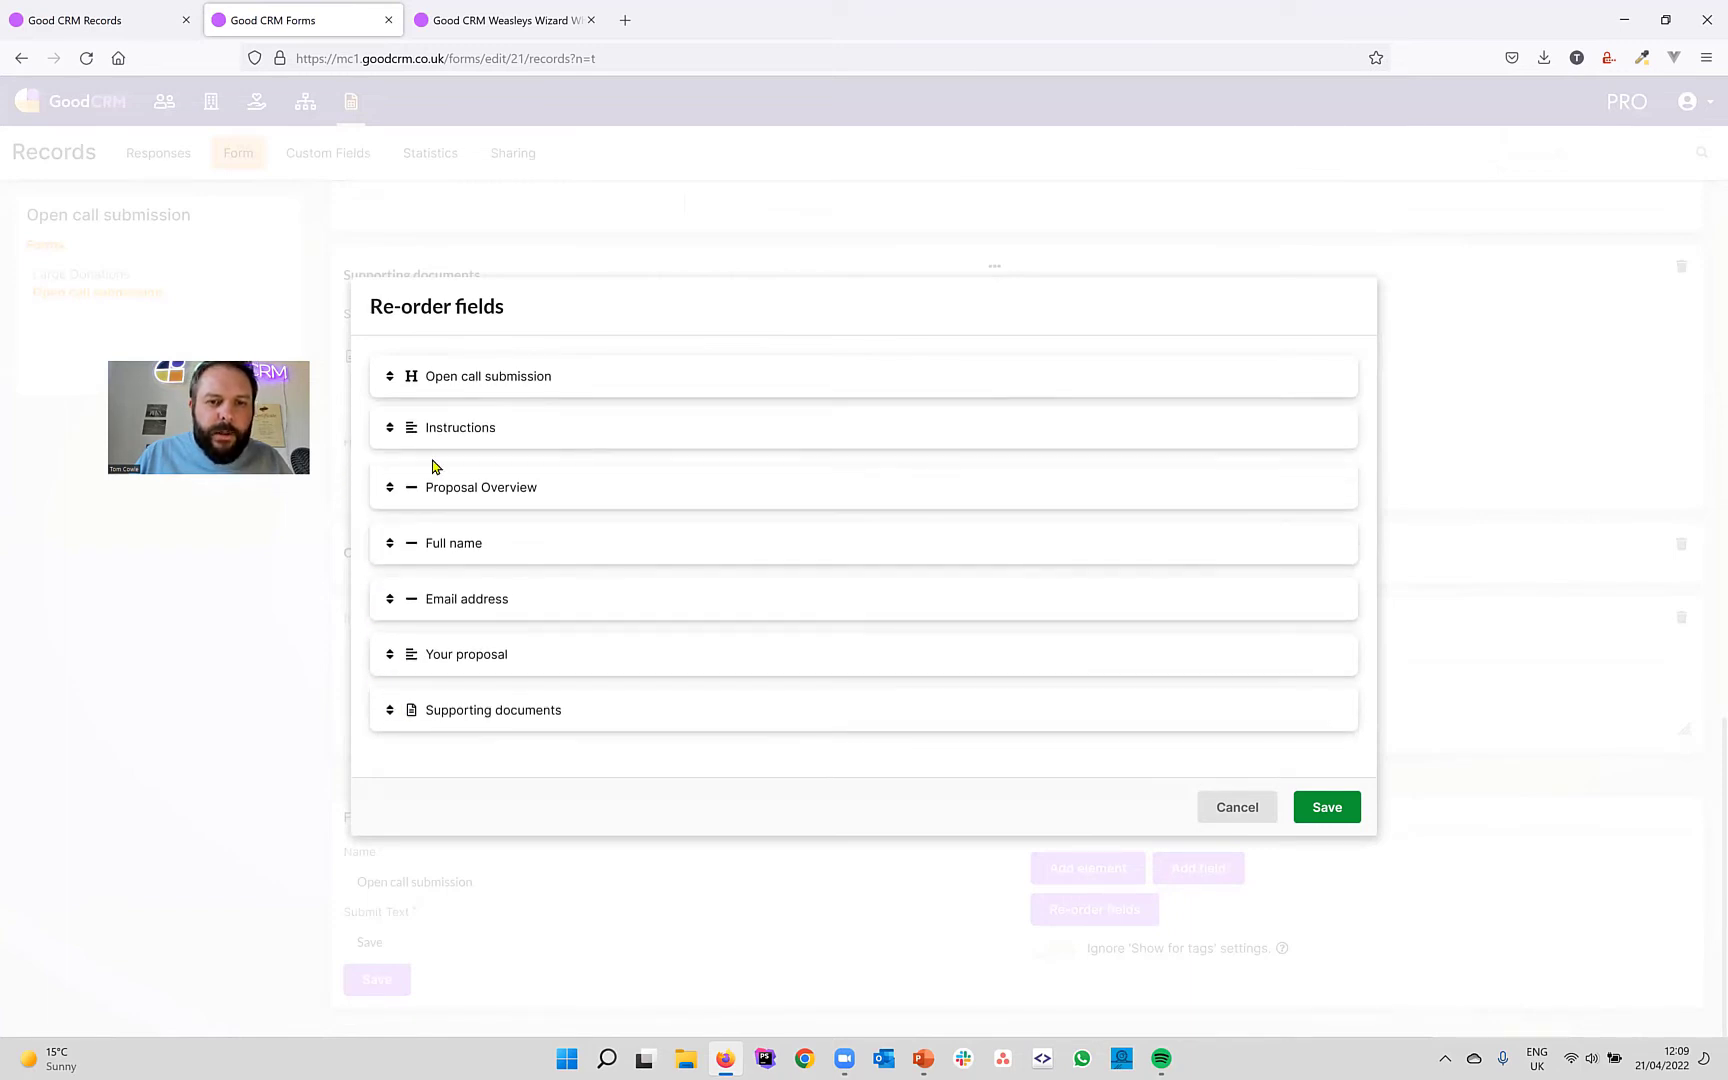
left_click(1320, 810)
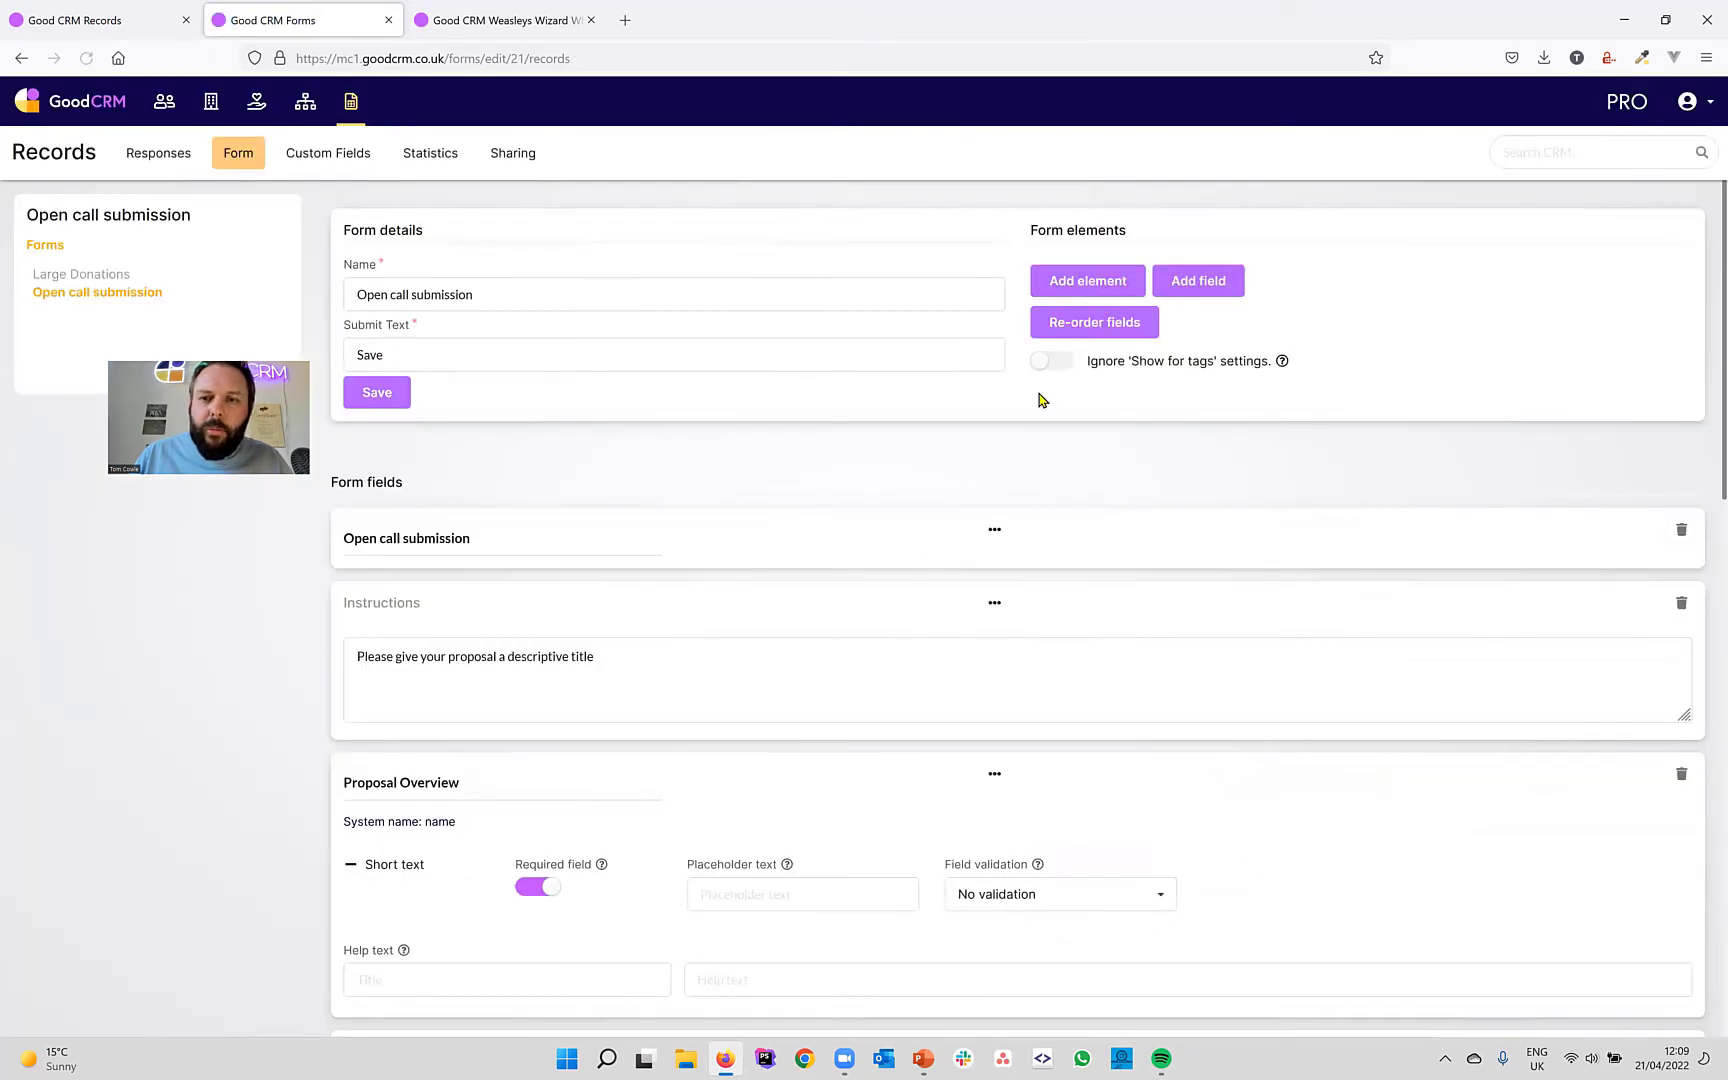
left_click(1074, 285)
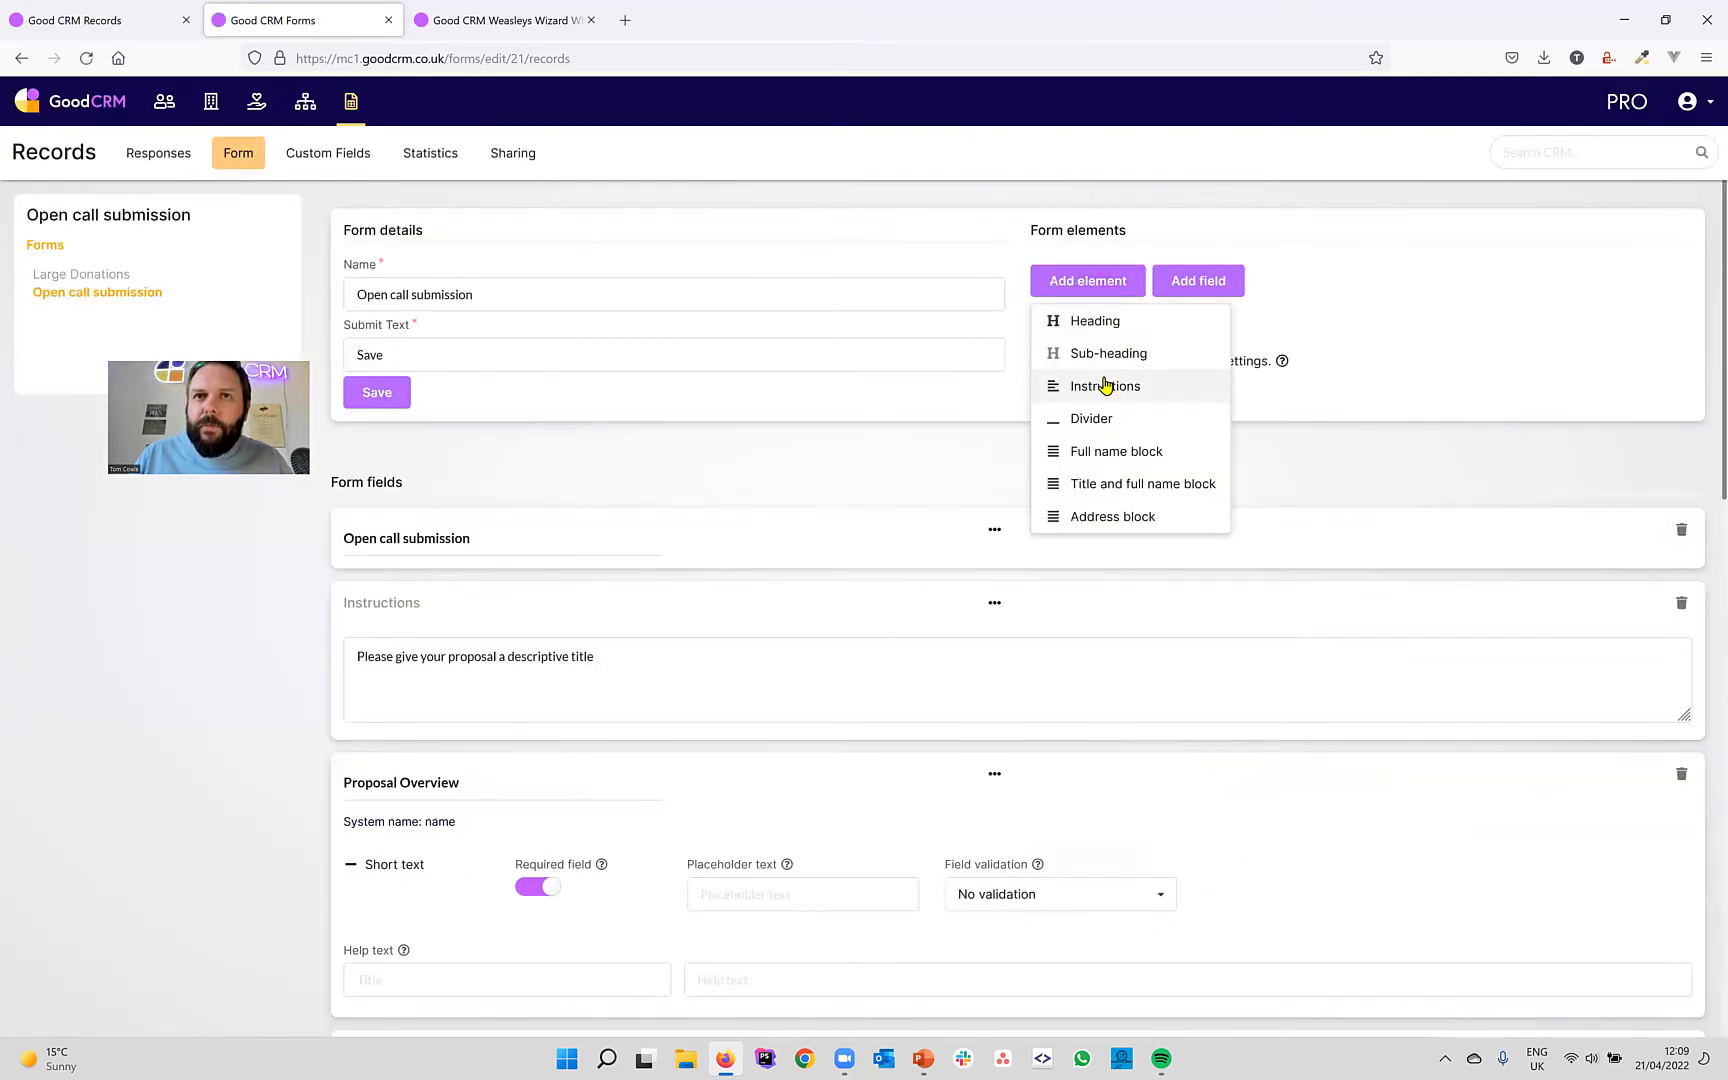
Add instructions 'Please tell us more about your proposal' above Your proposal, then save the form.
left_click(1105, 385)
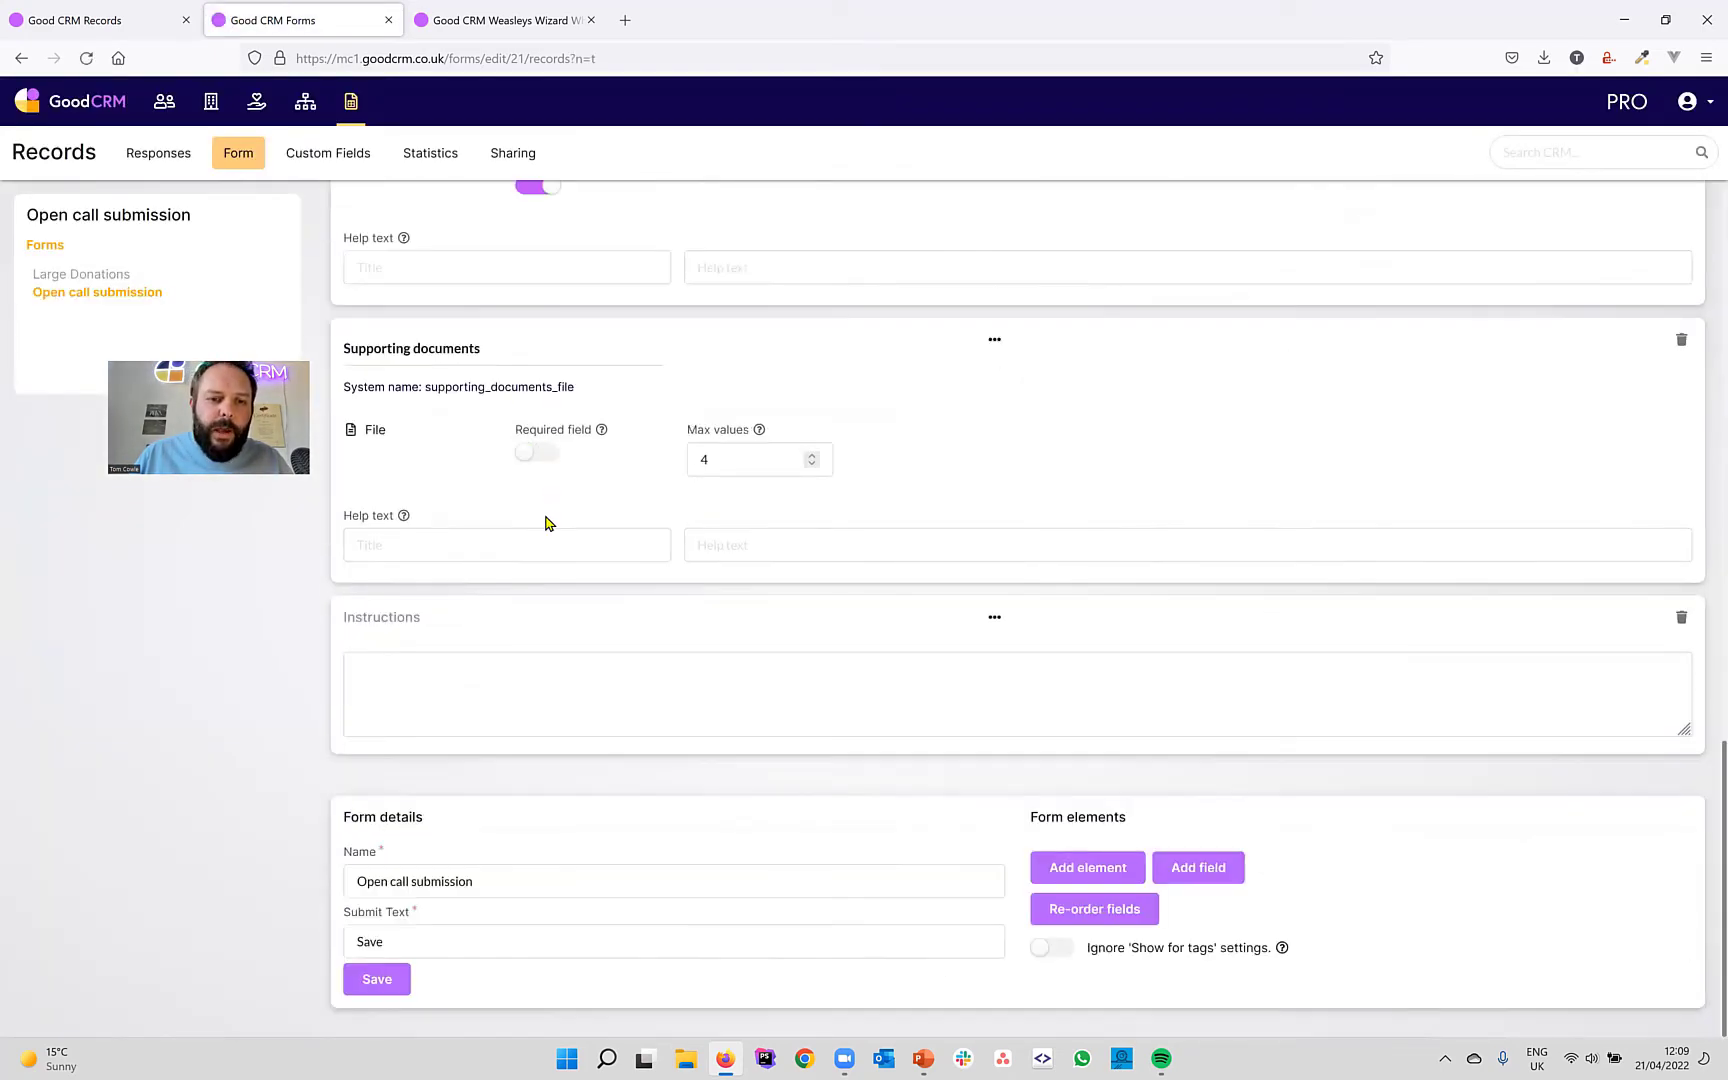
left_click(437, 672)
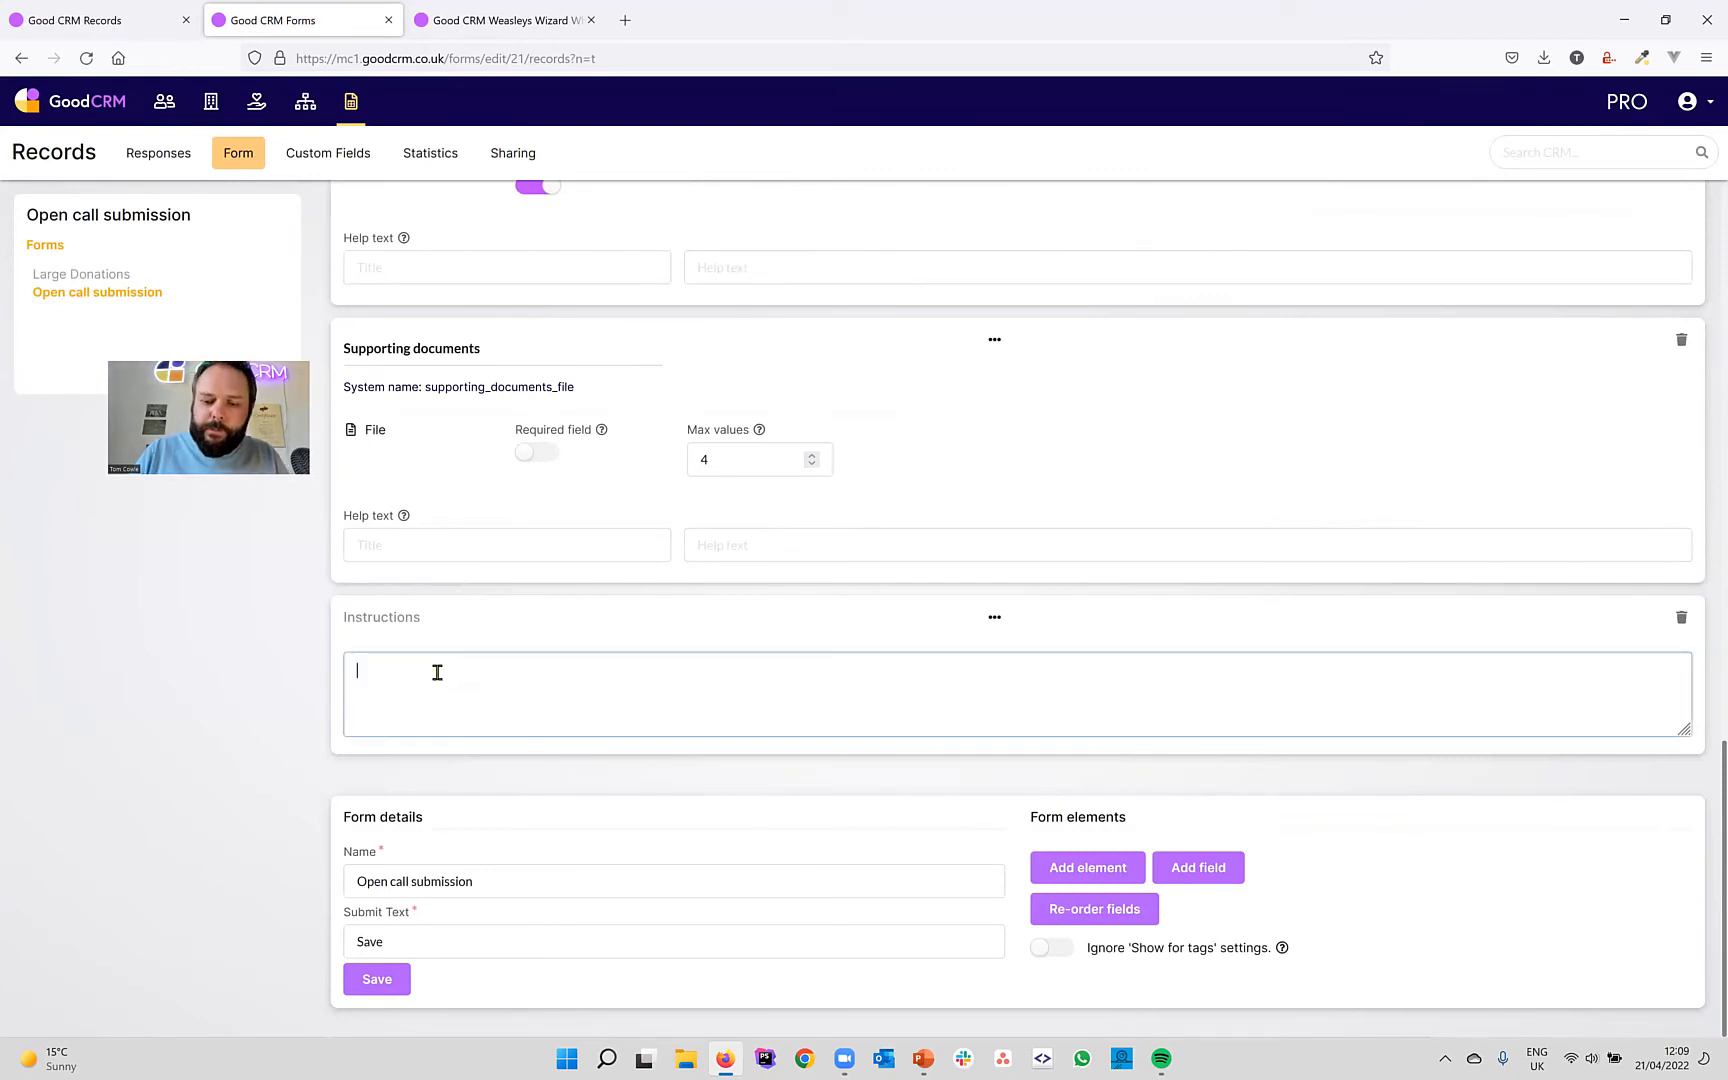
type("Please tell")
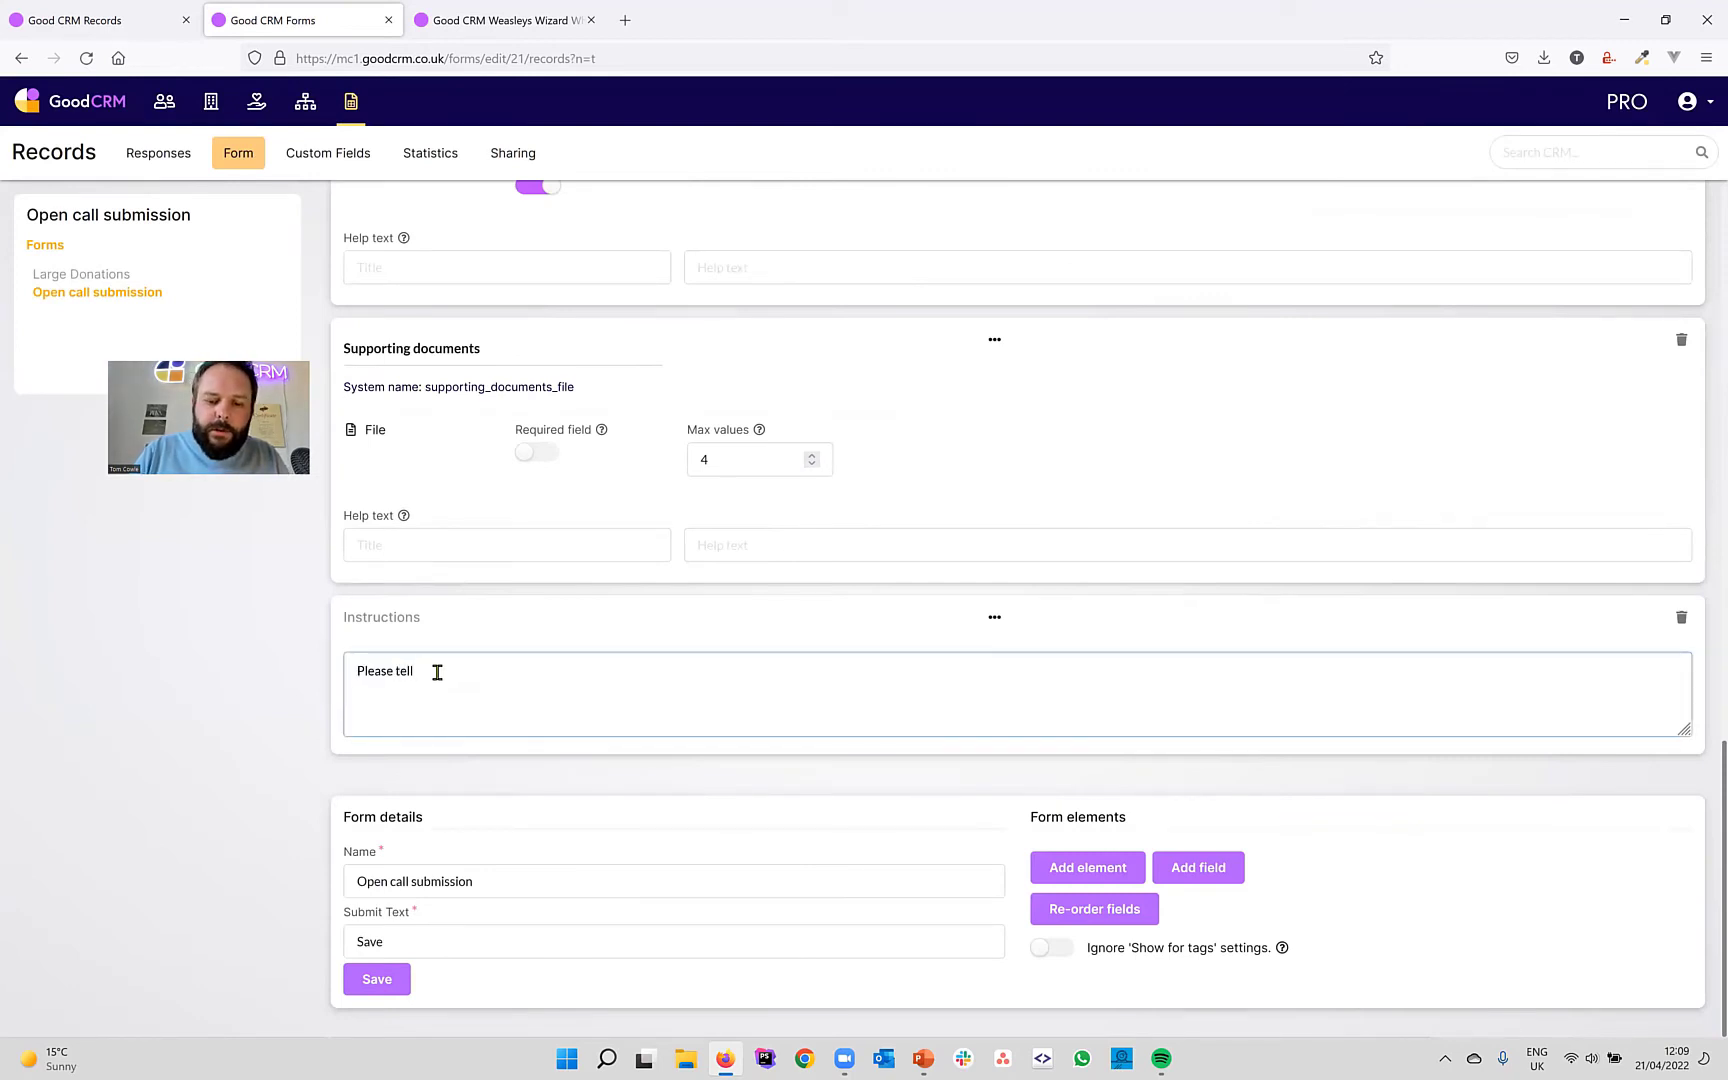
type(" us more about ")
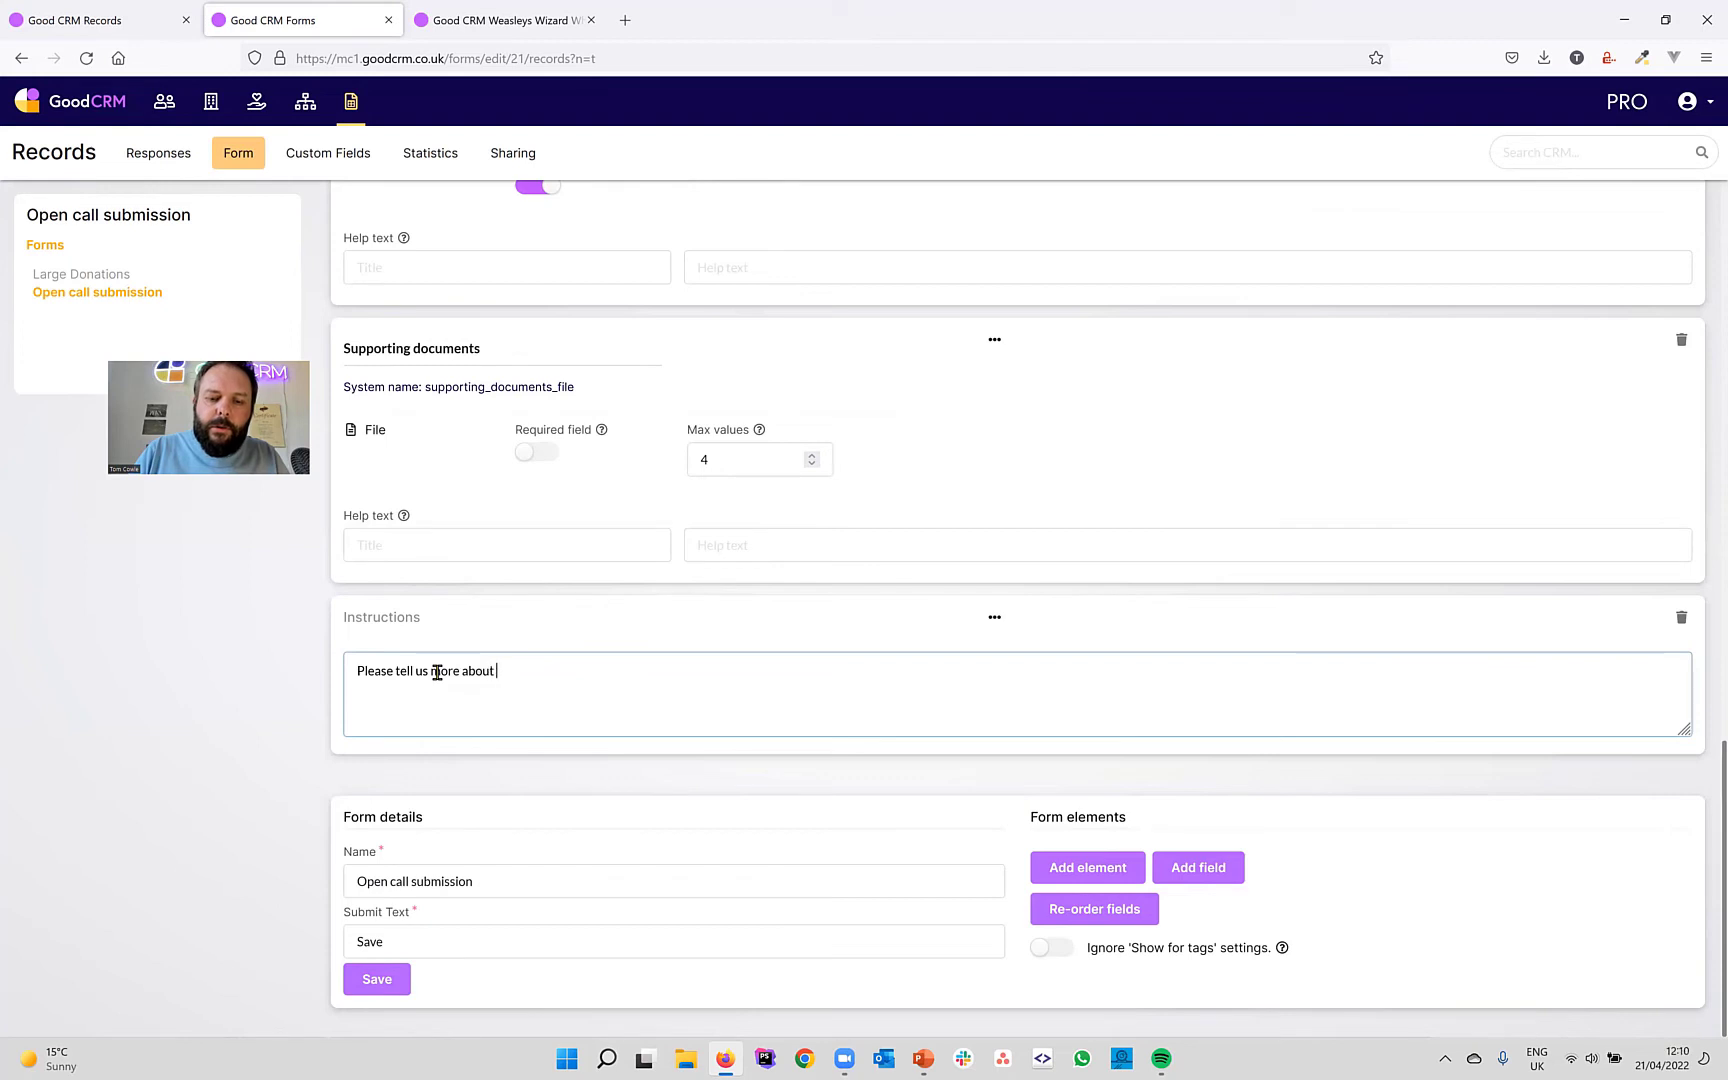
type("your proposal")
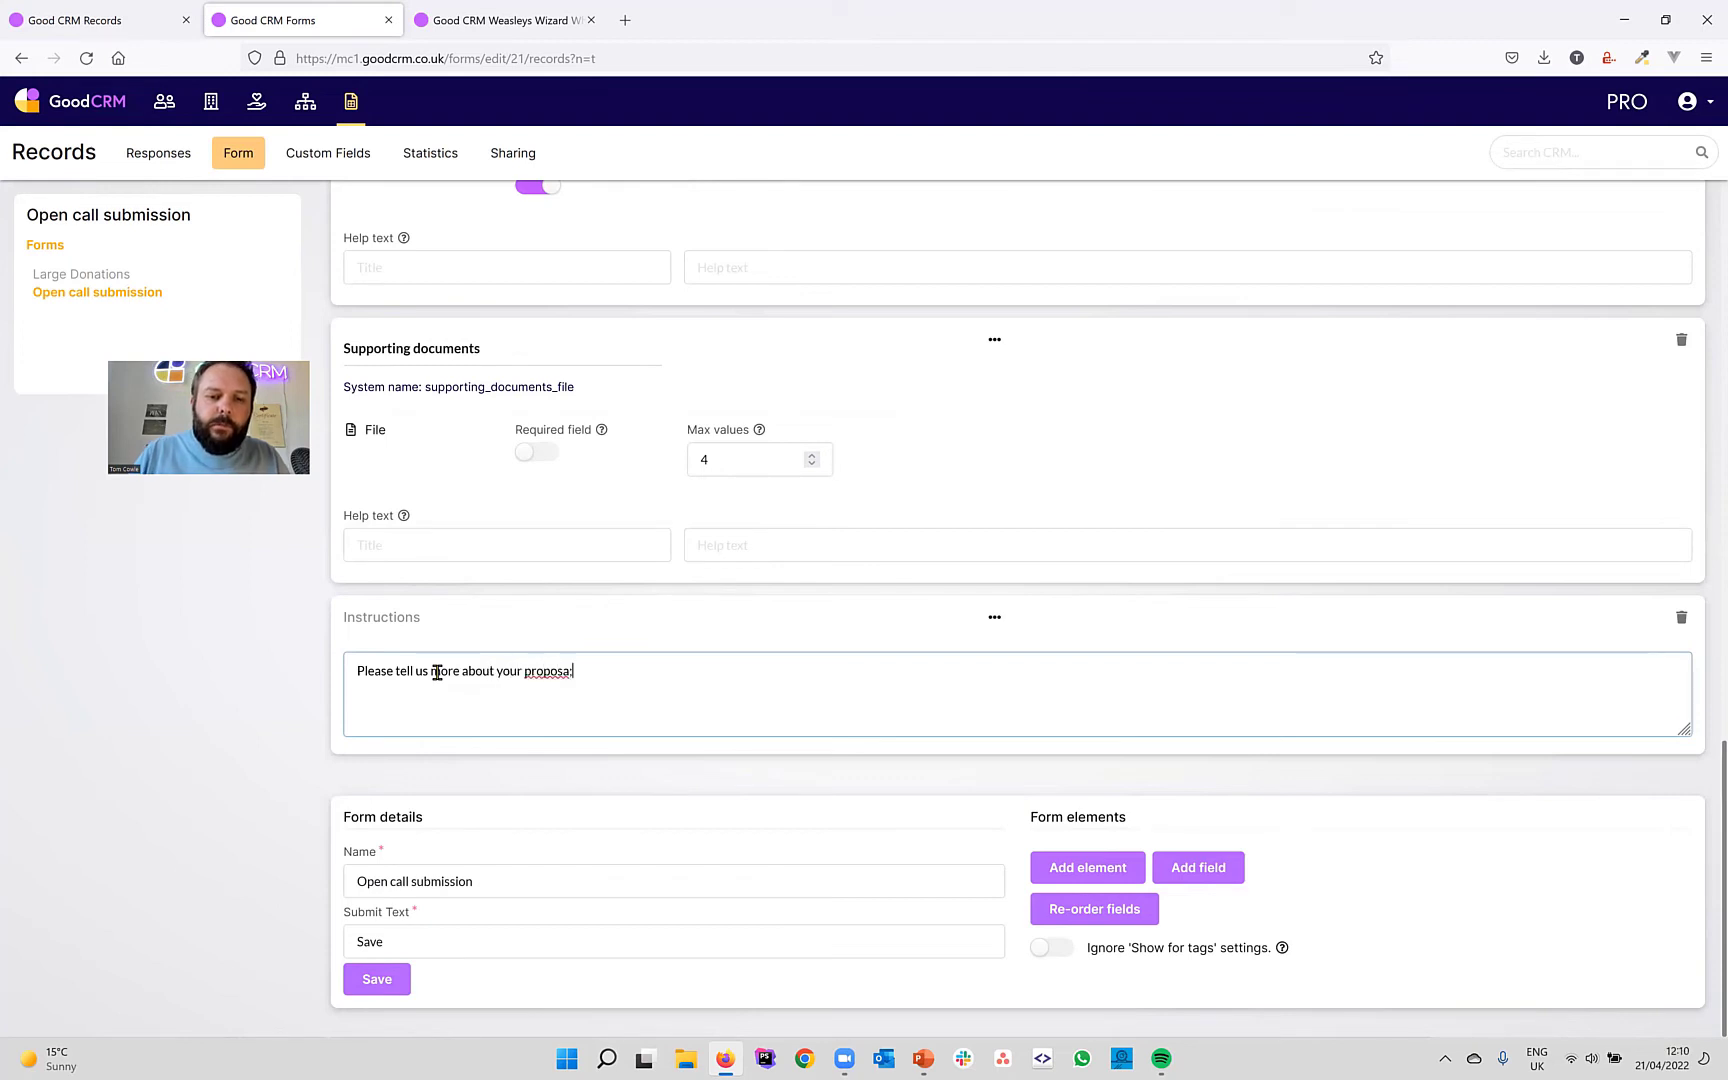
key("BackSpace")
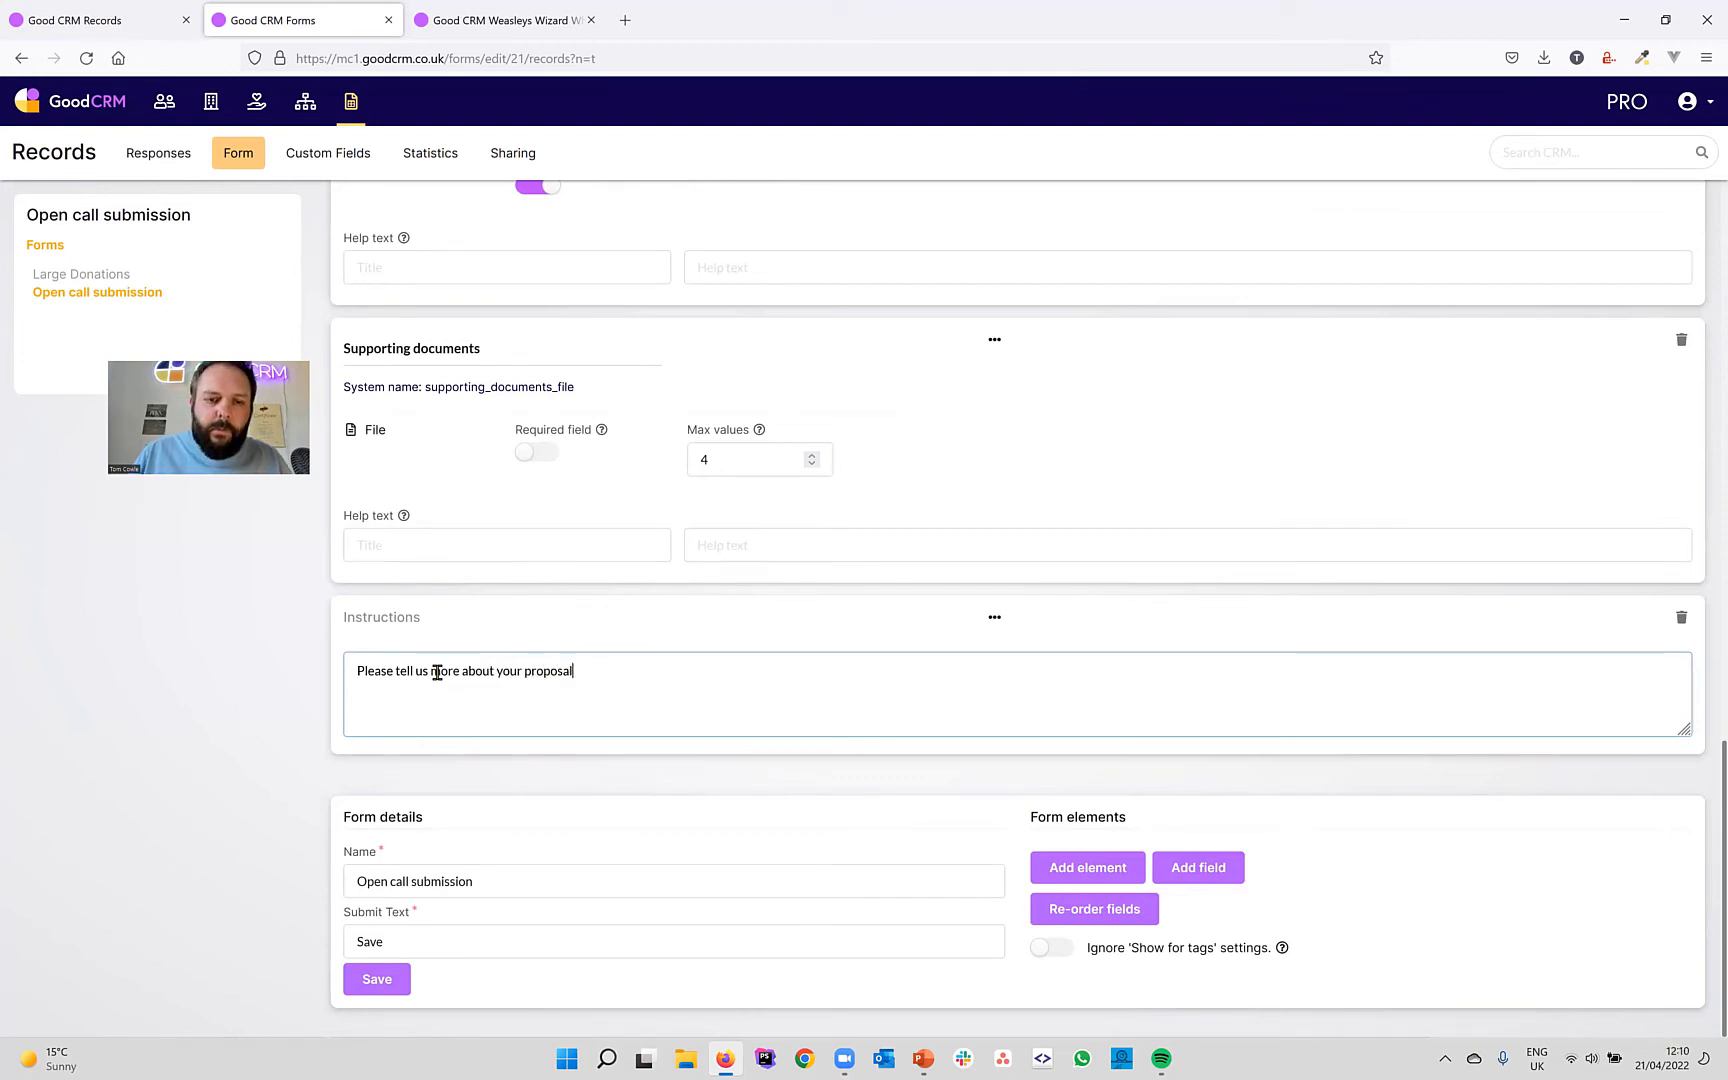
left_click_drag(995, 620, 966, 260)
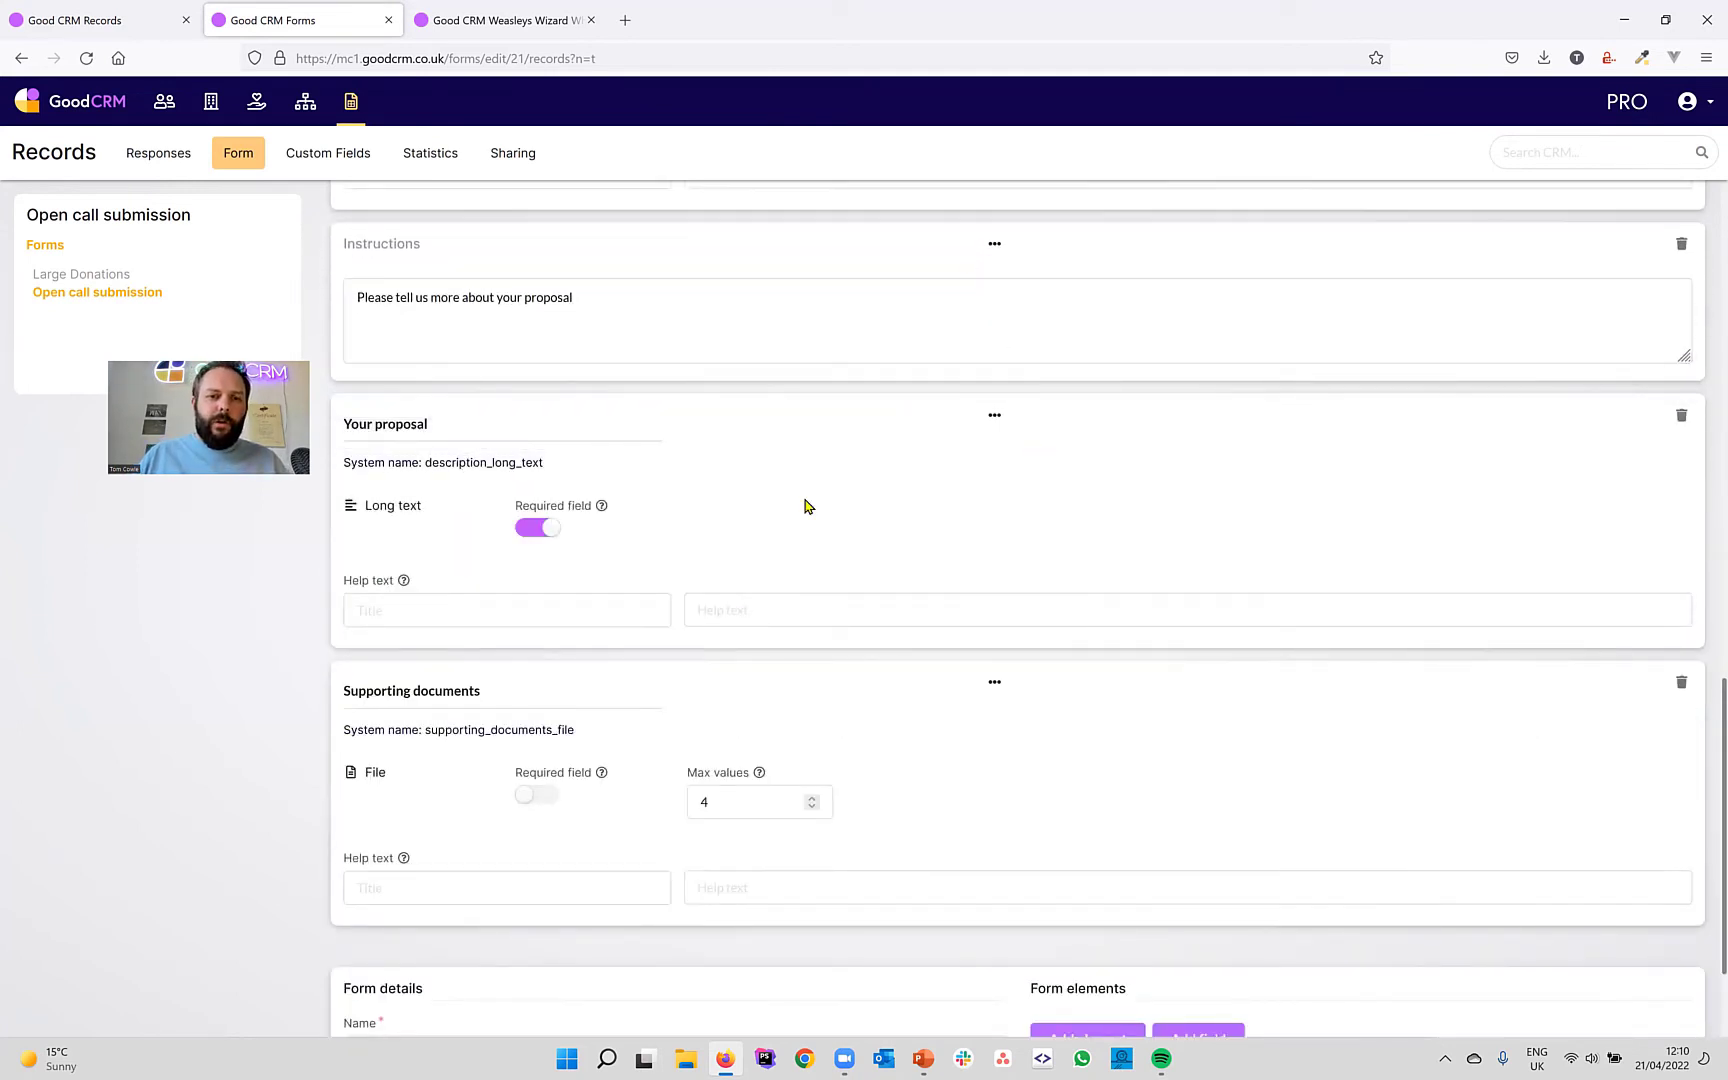
scroll(808, 505, "down", 2)
scroll(805, 500, "up", 6)
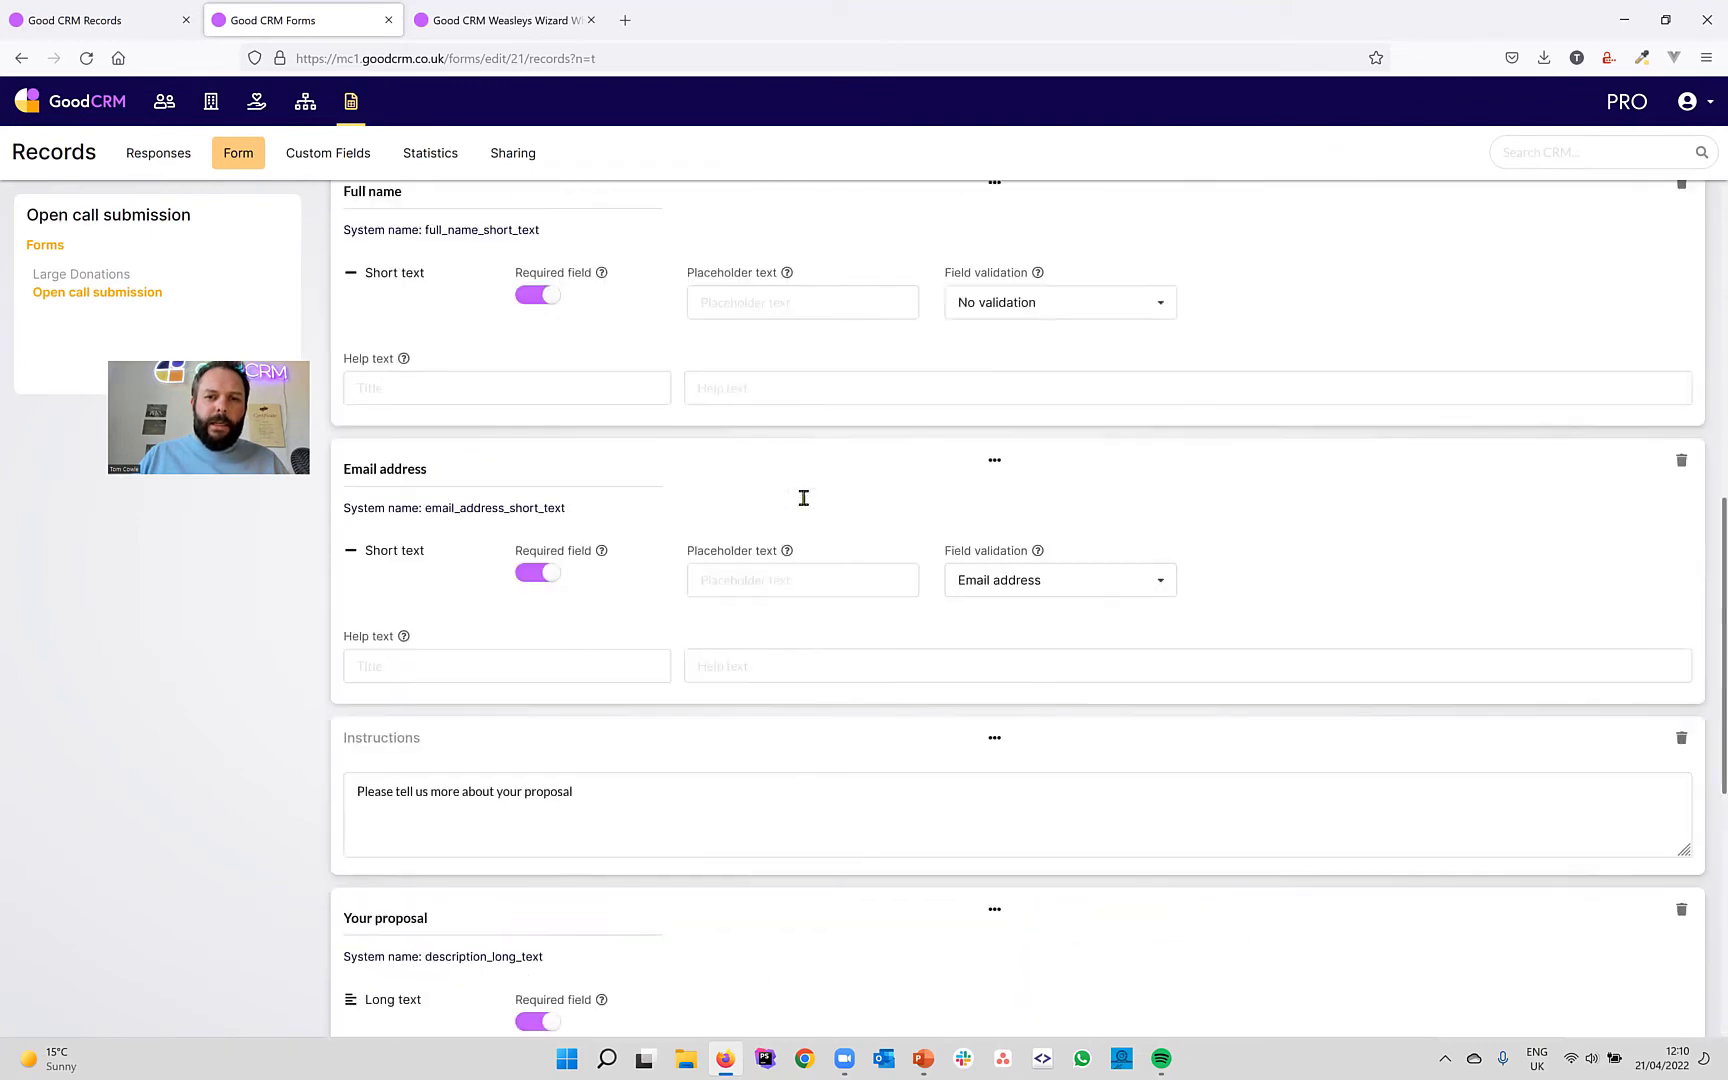
scroll(805, 500, "up", 6)
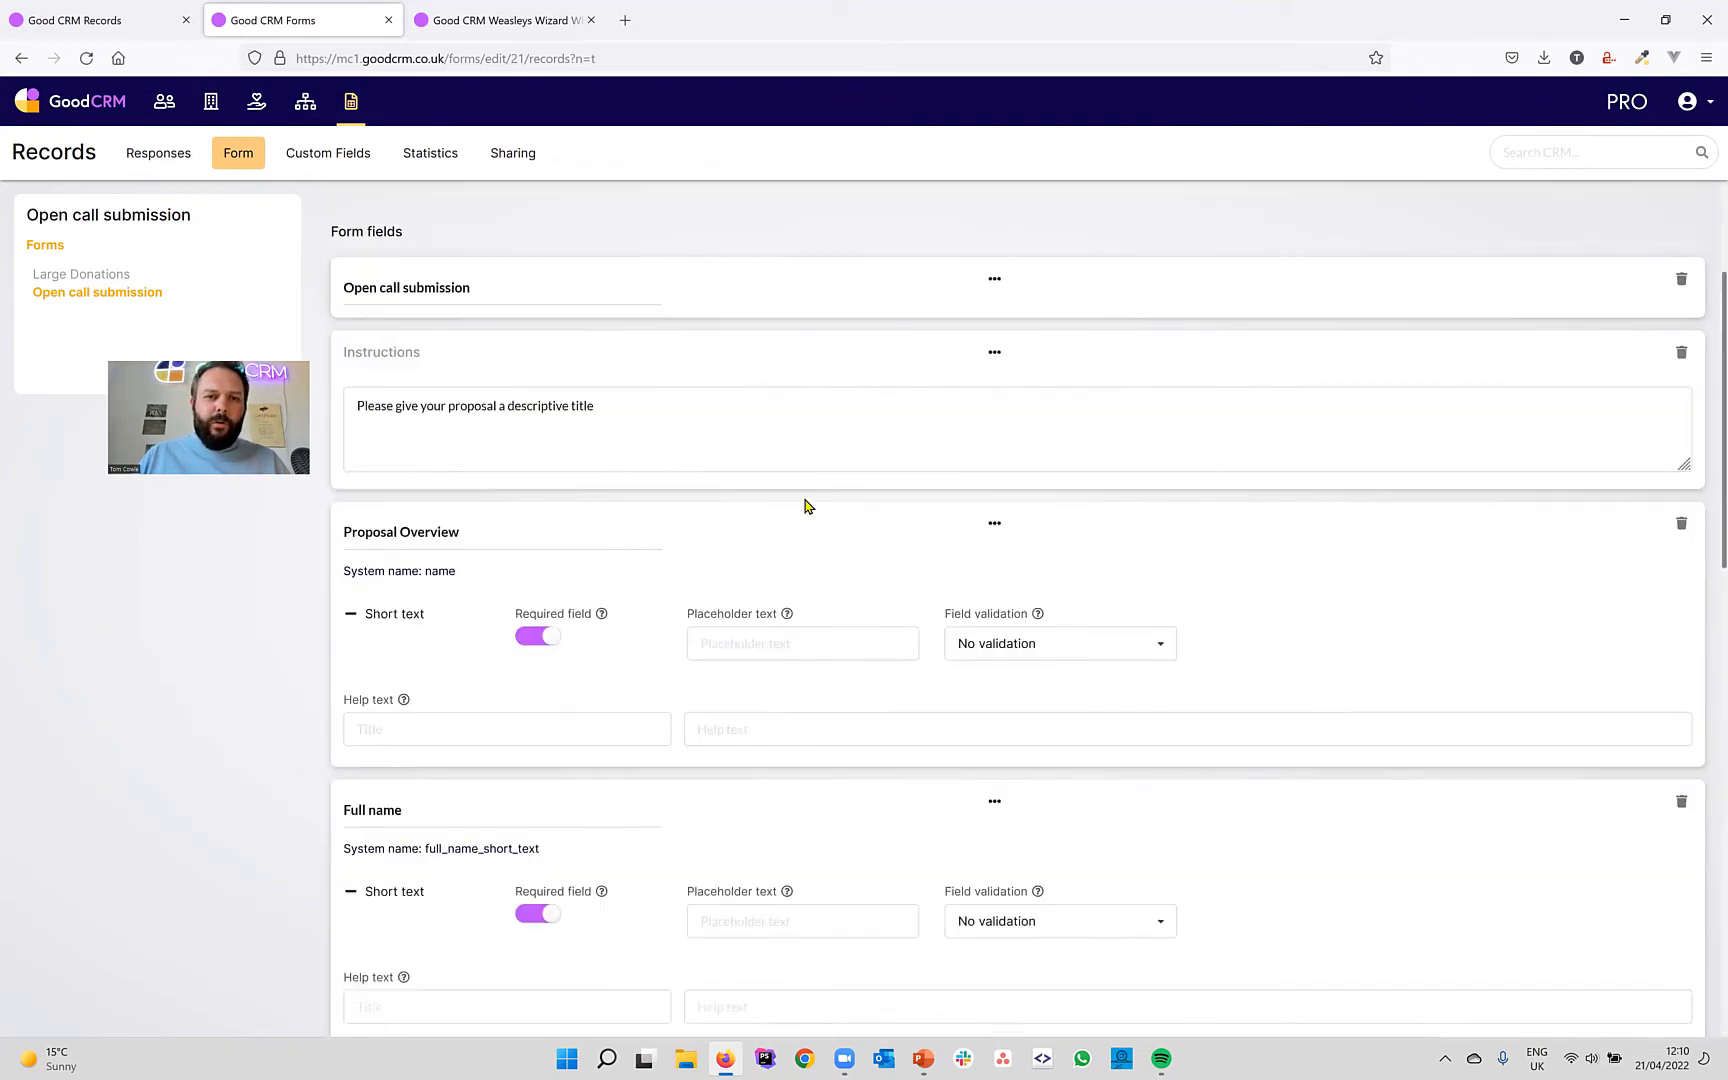
scroll(808, 505, "up", 3)
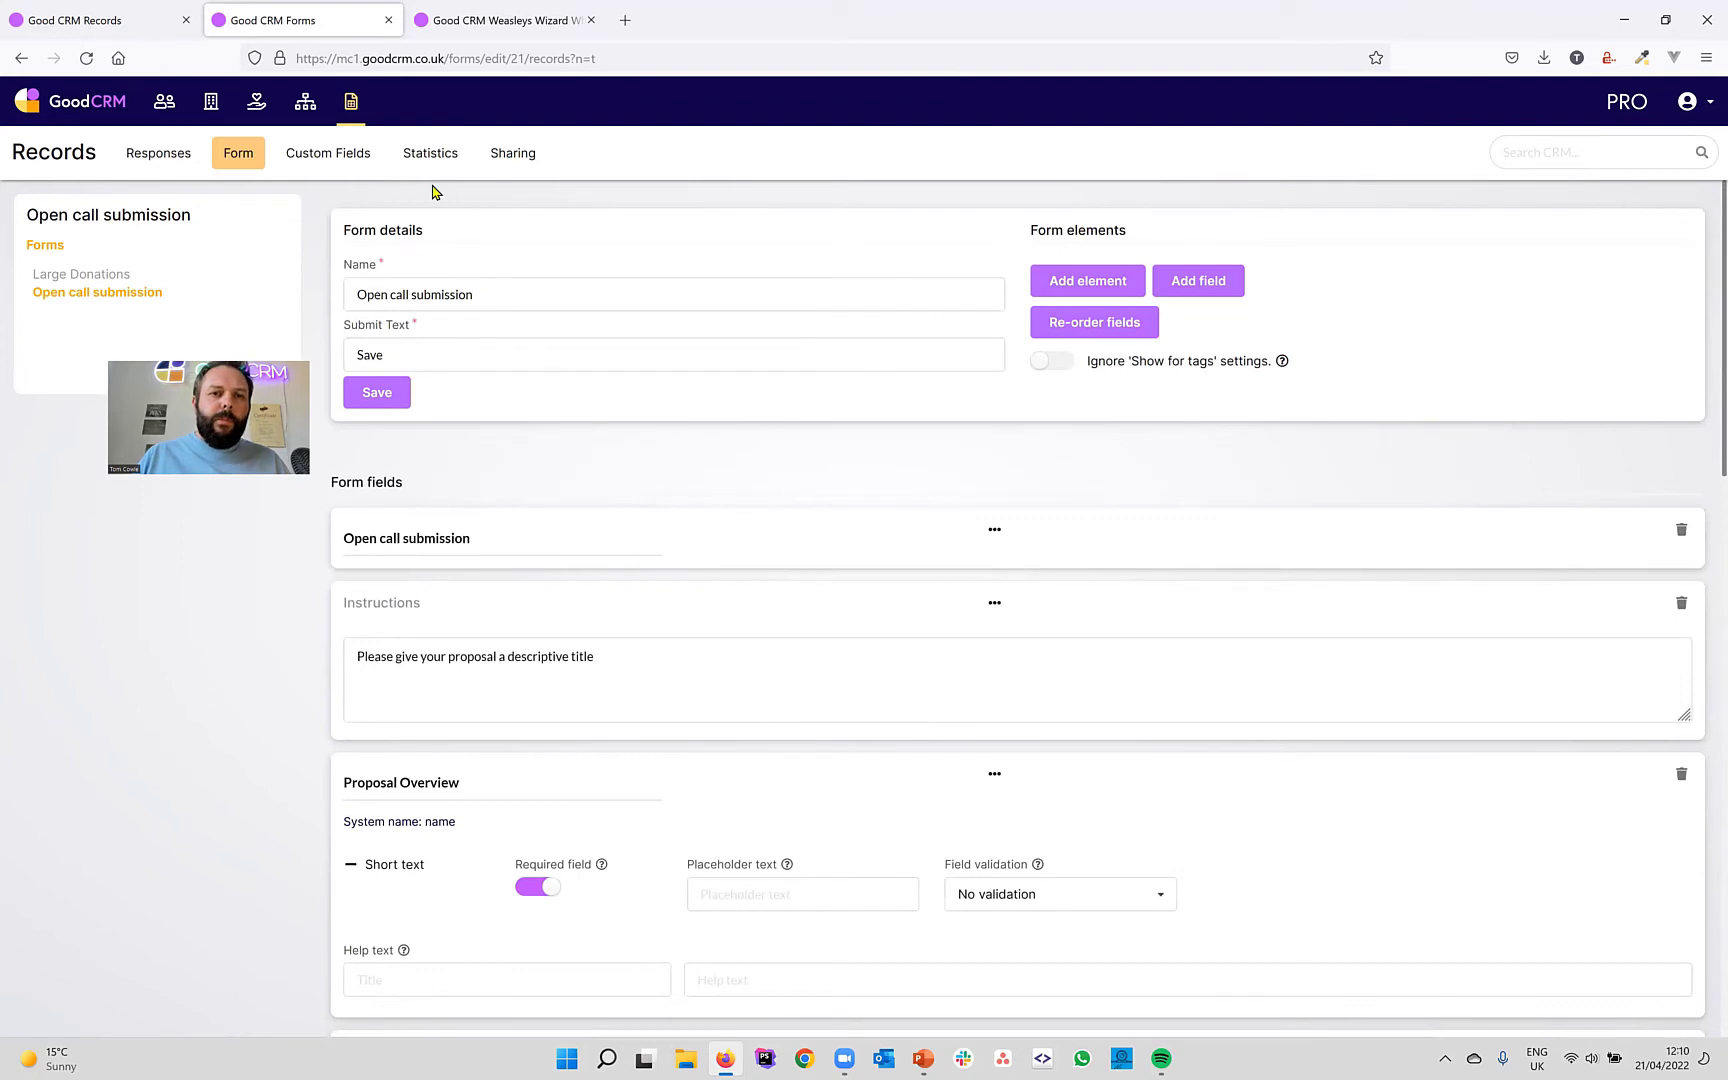
left_click(401, 396)
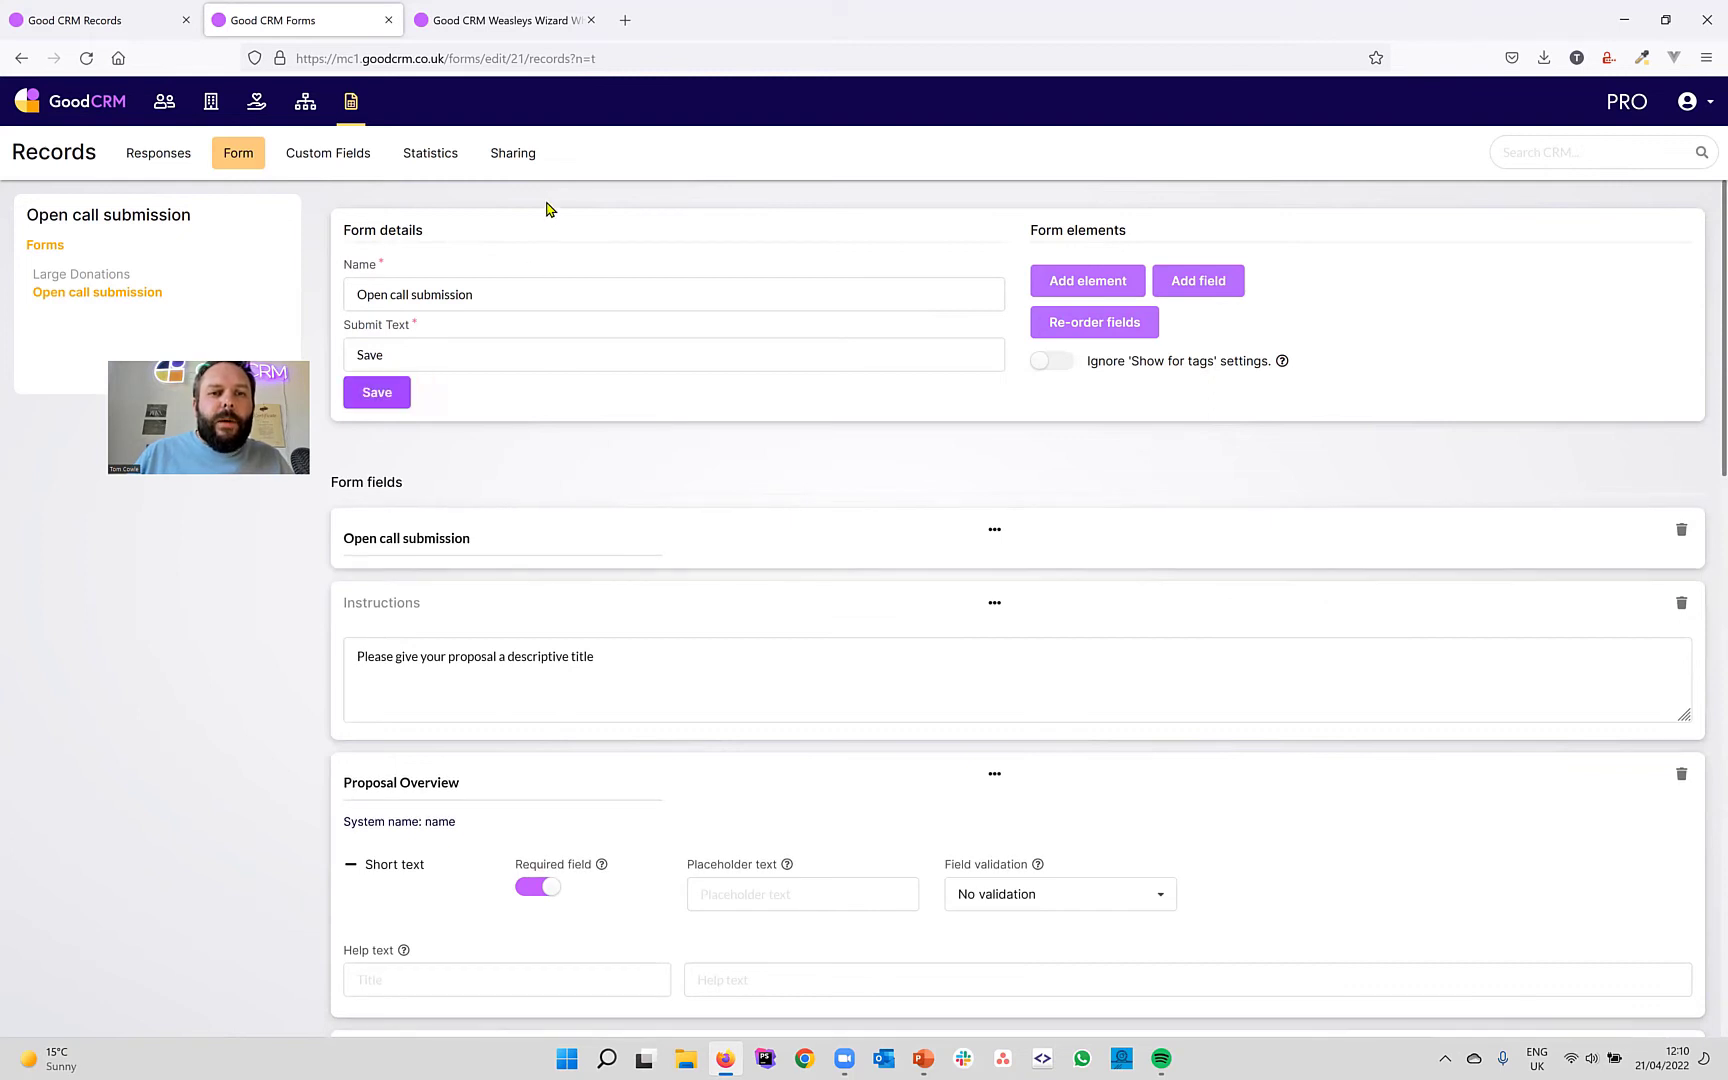
Share the form, notifying the chosen team member on completion, then view its Responses.
left_click(519, 160)
left_click(467, 334)
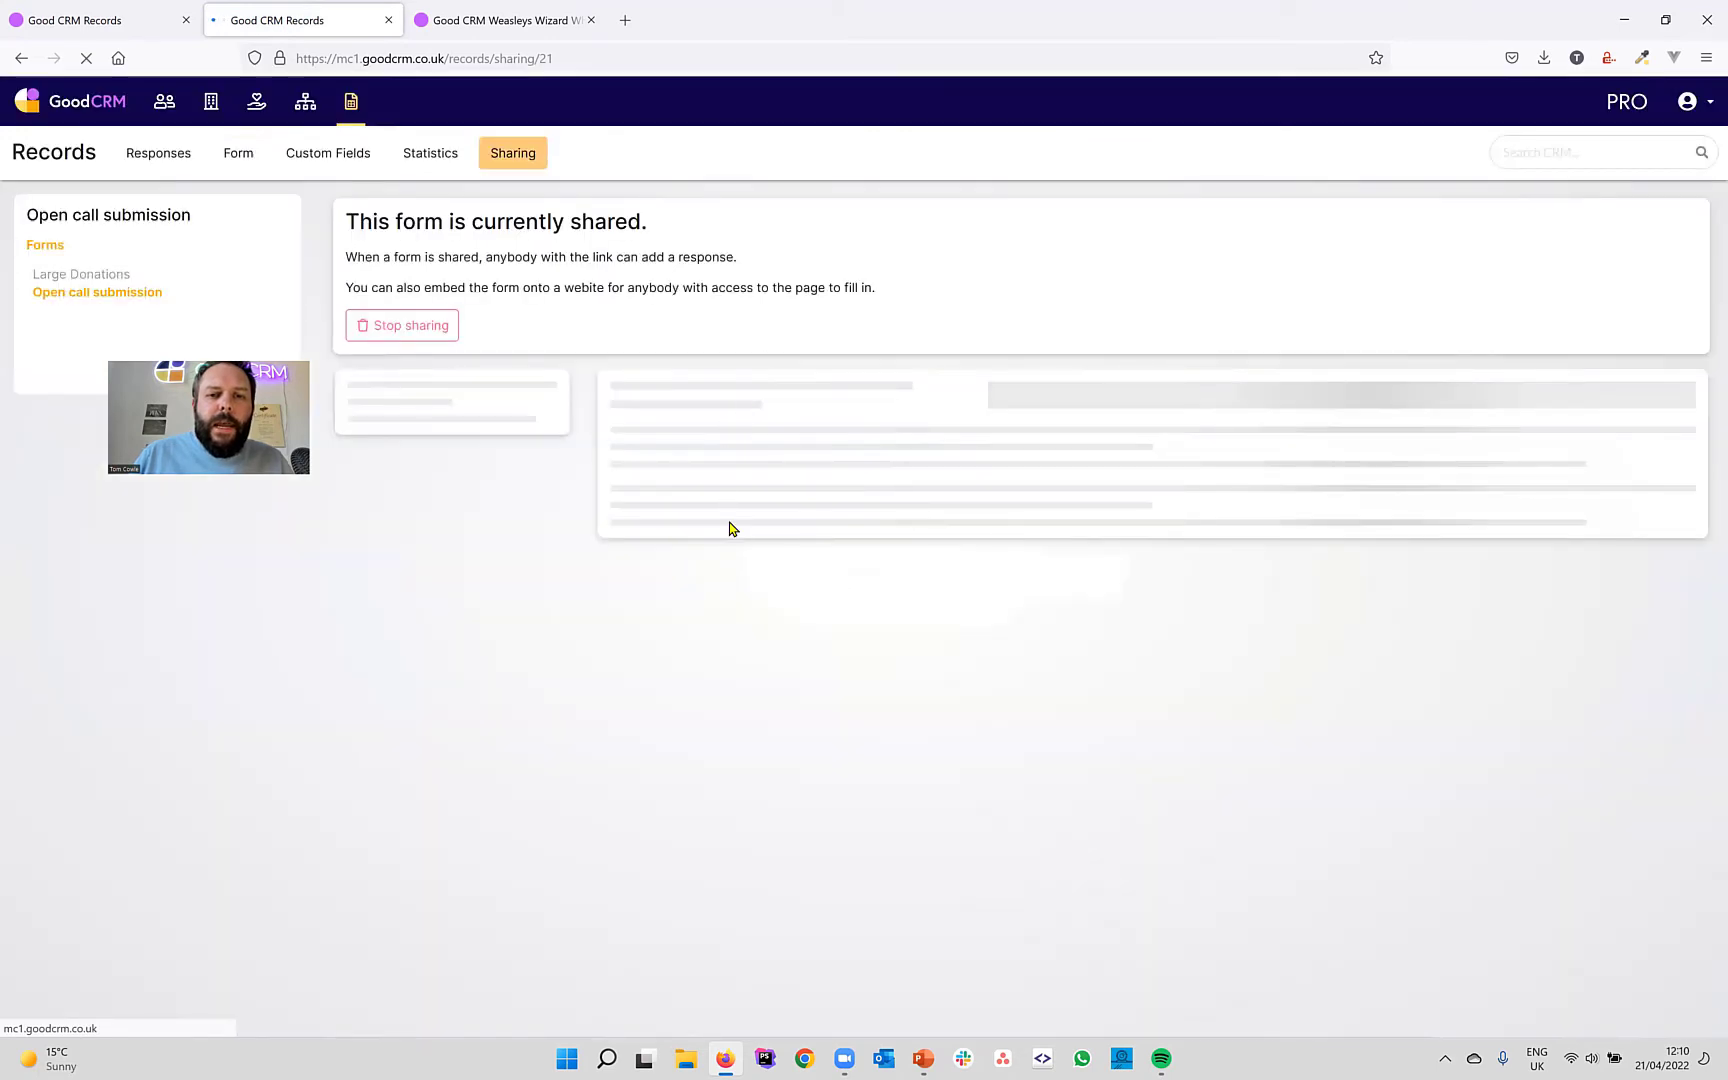
left_click(670, 532)
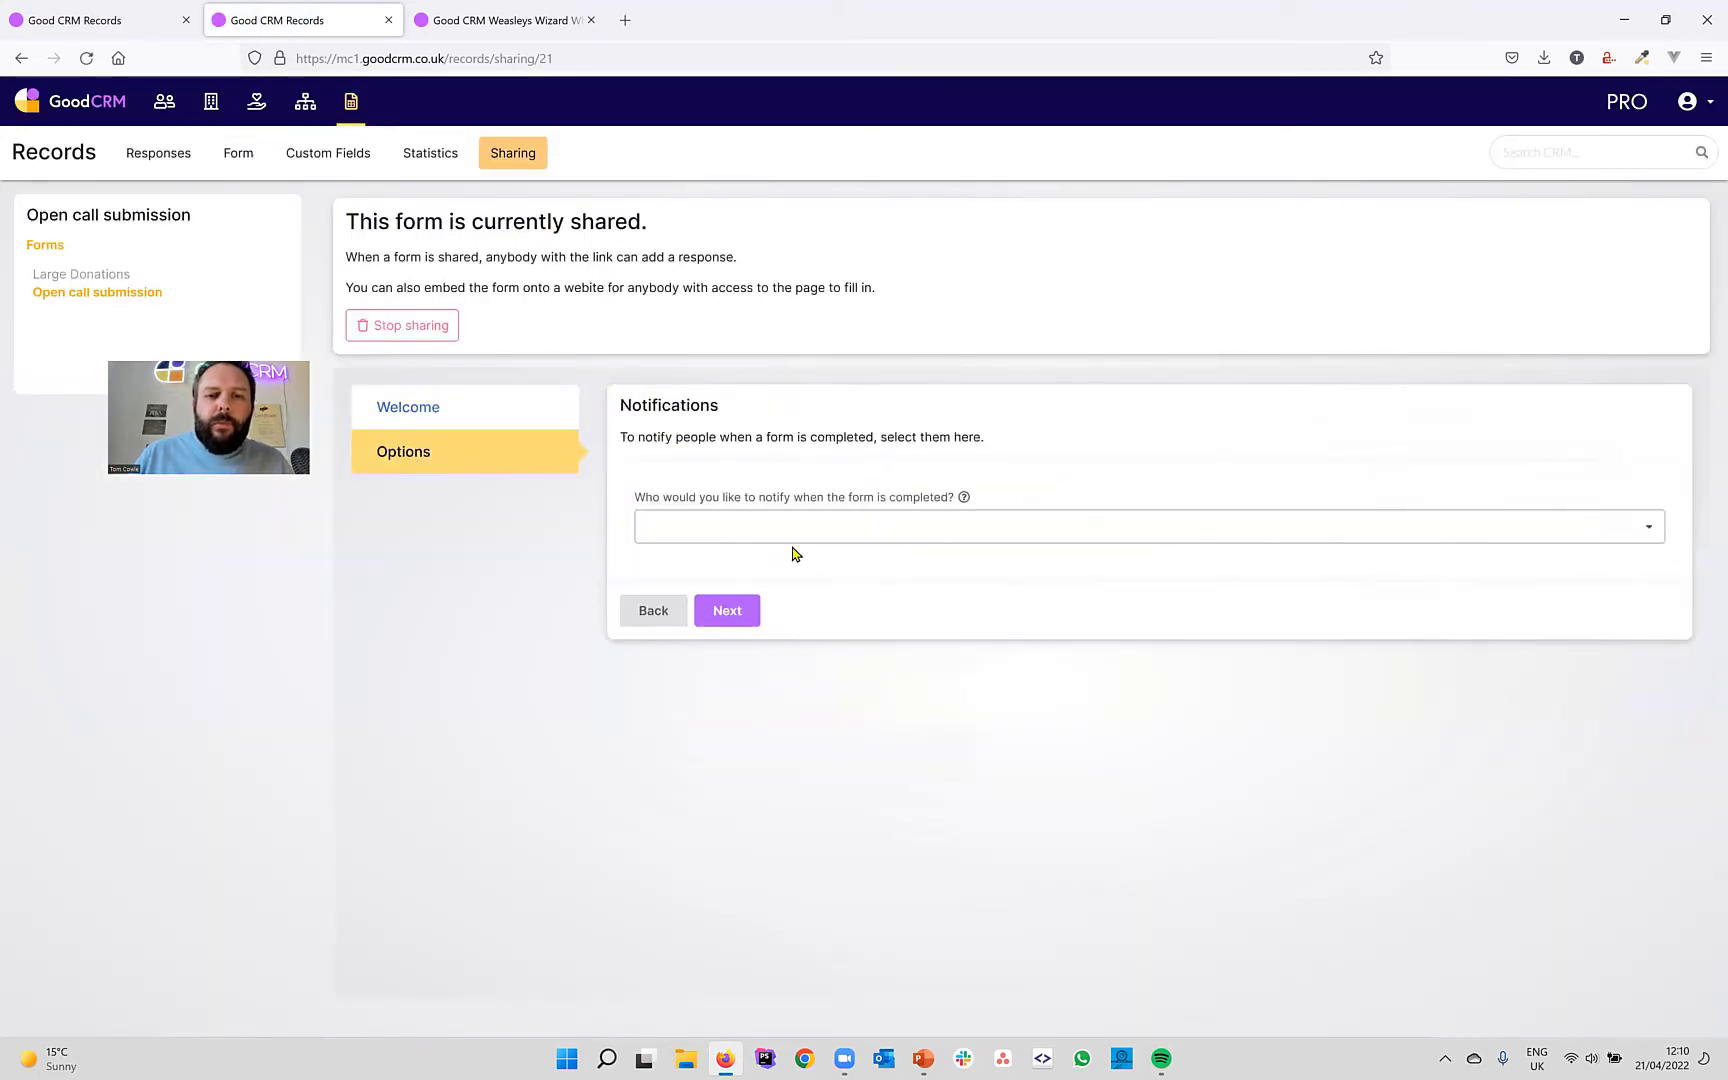
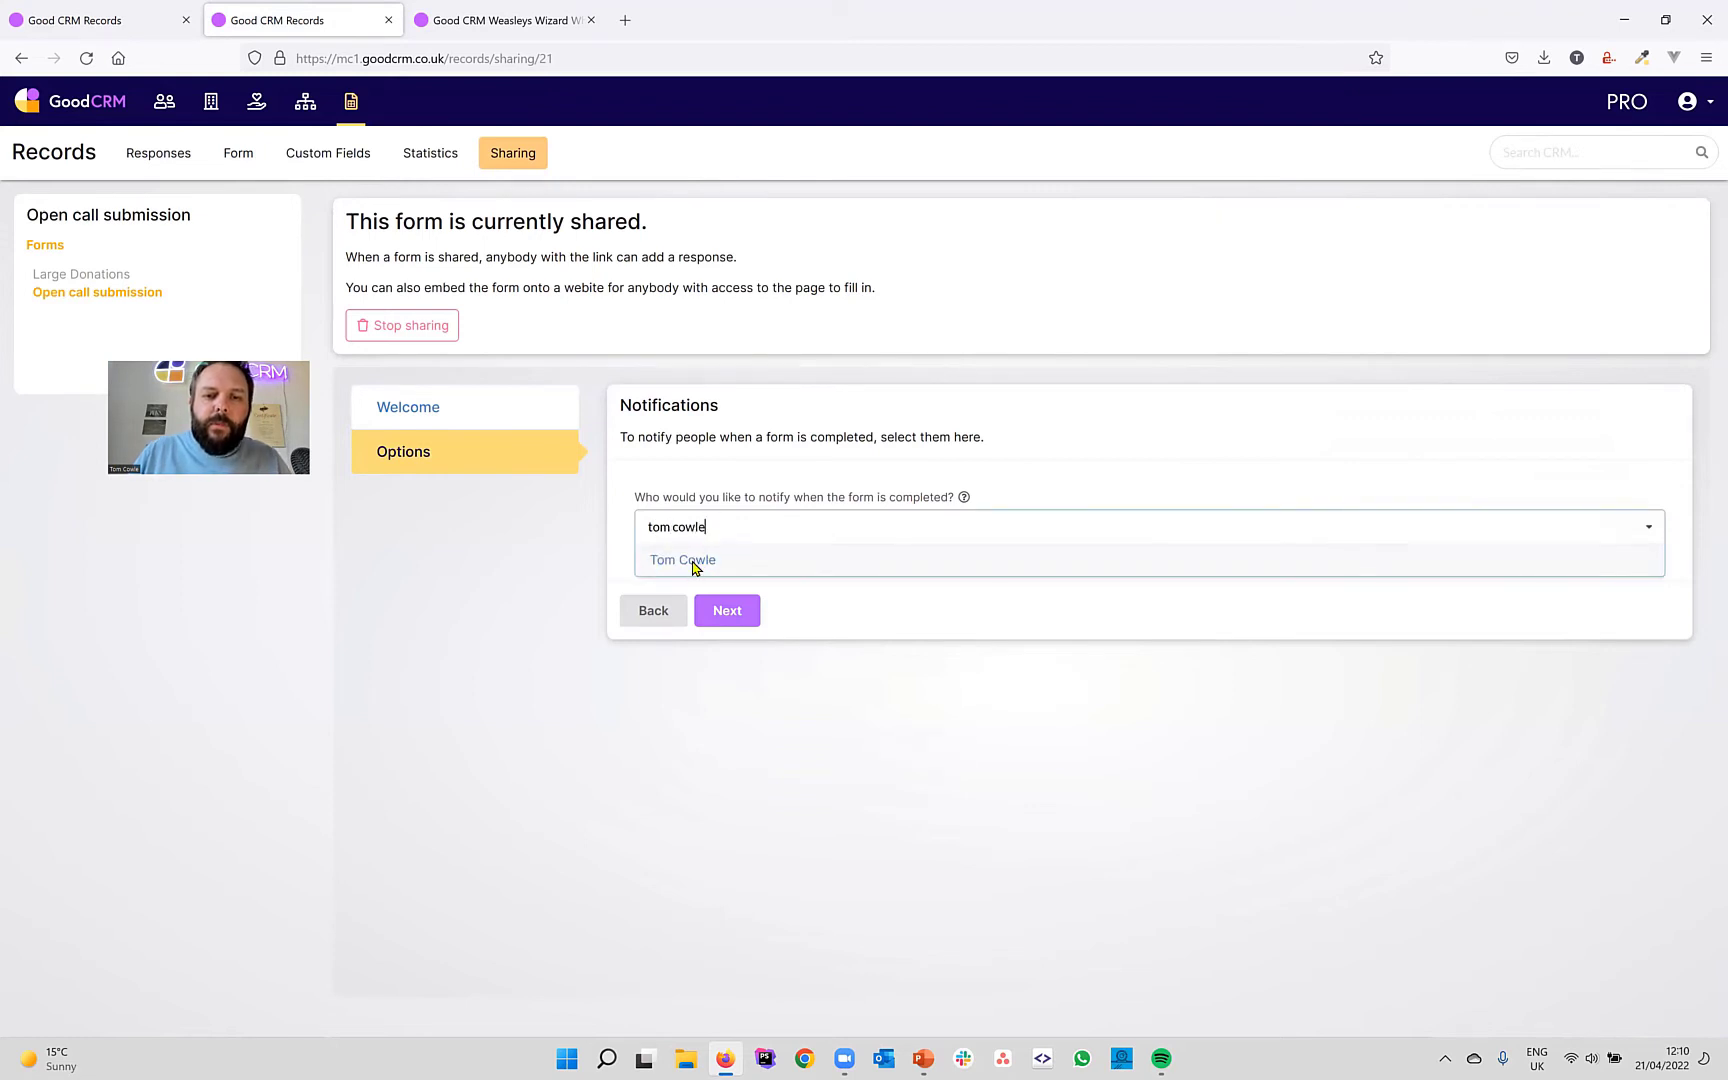
left_click(698, 561)
left_click(727, 612)
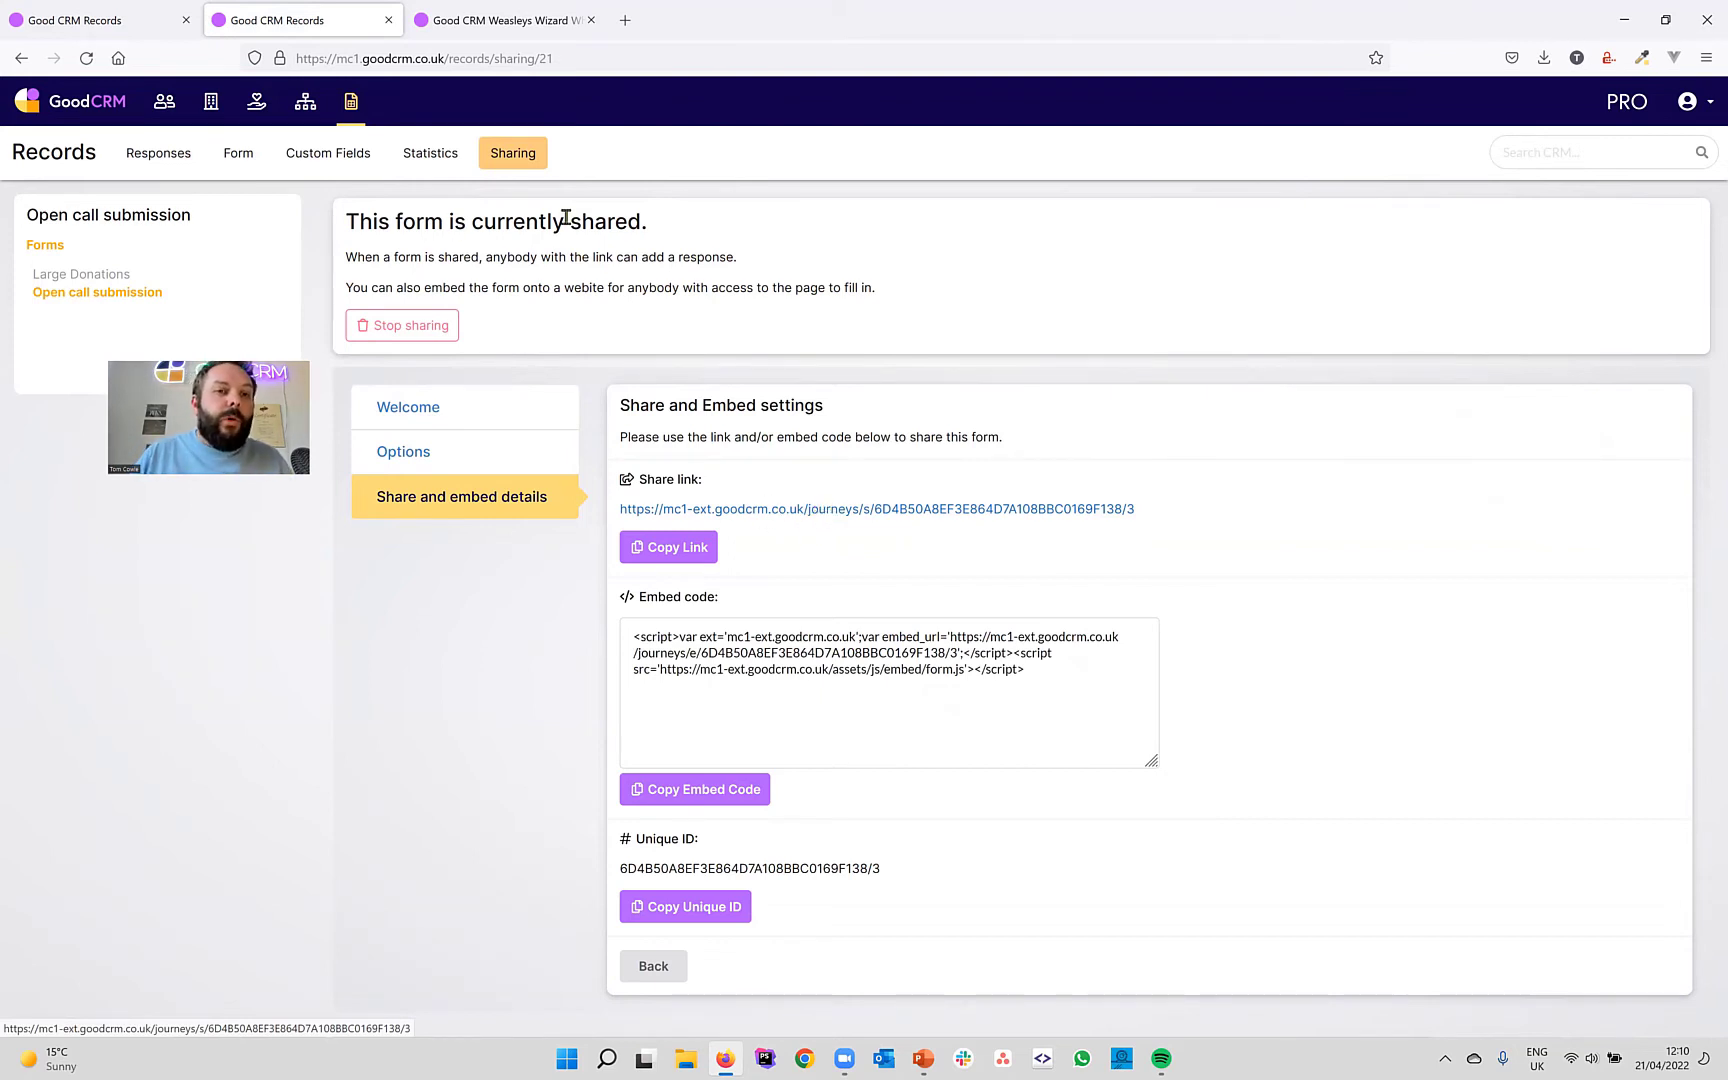
left_click(170, 153)
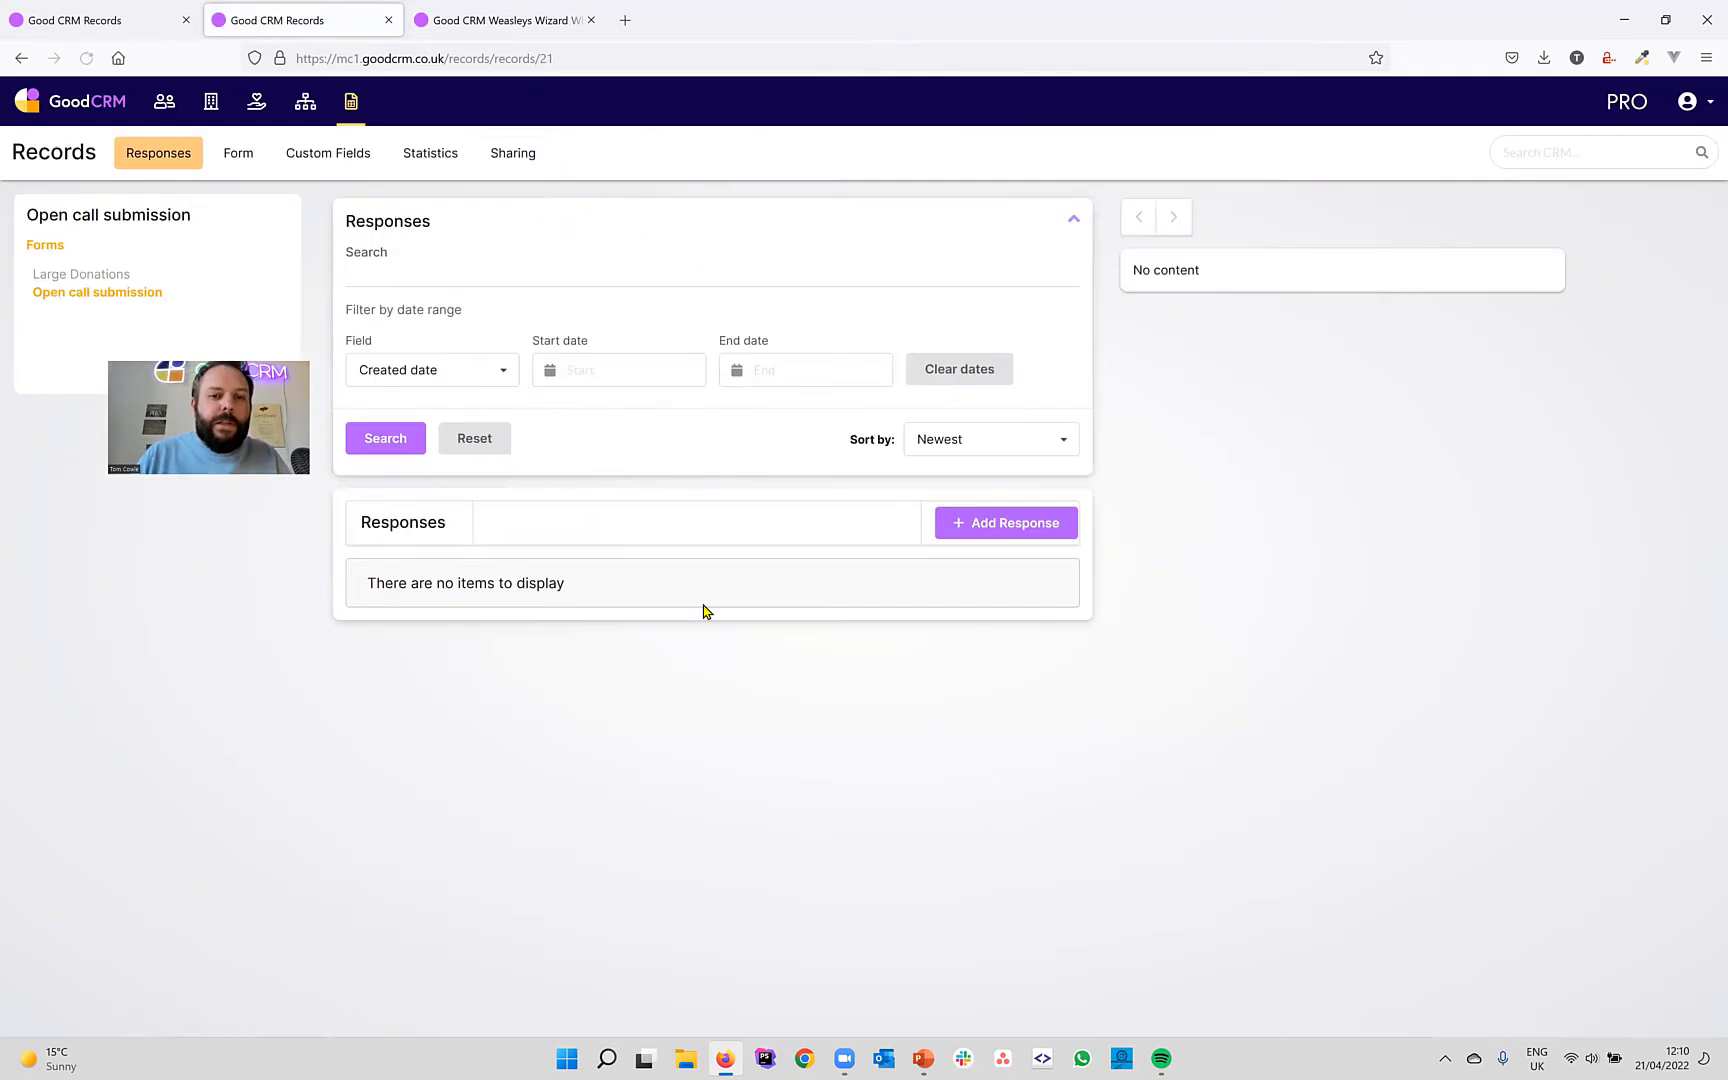
Go back to the form editor, then return to the Records list of forms.
left_click(240, 155)
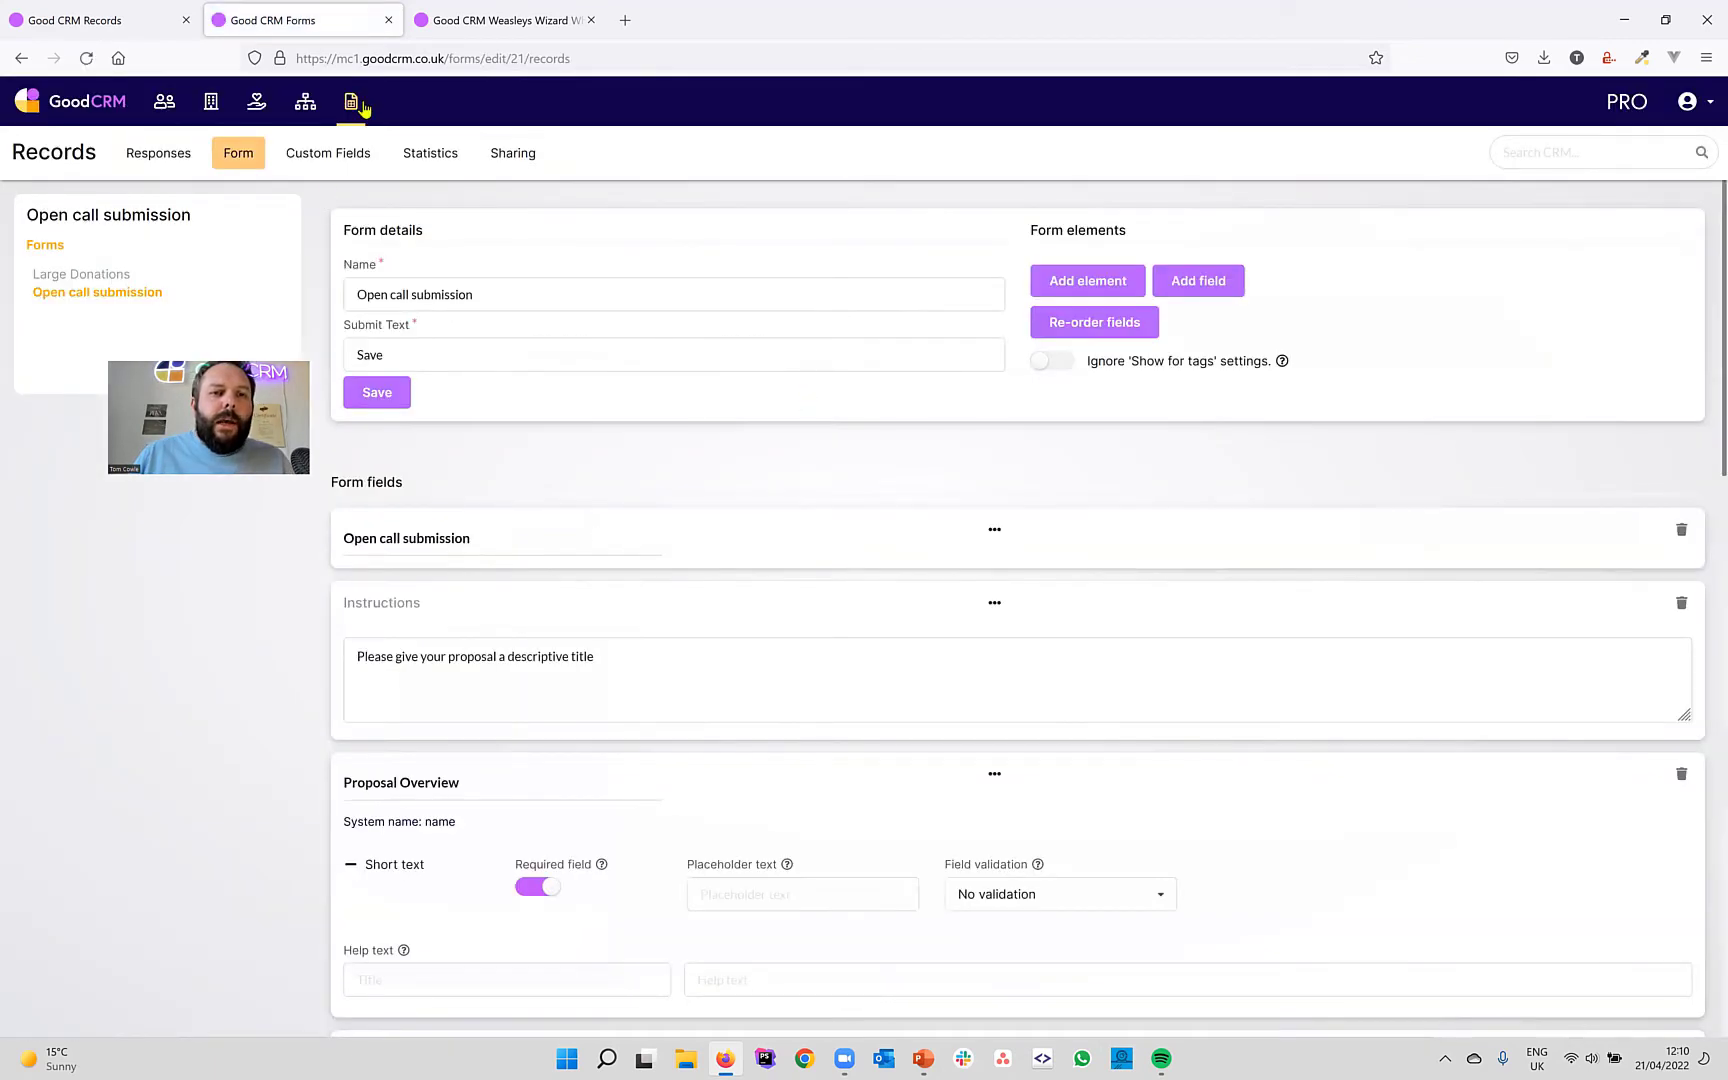
left_click(351, 104)
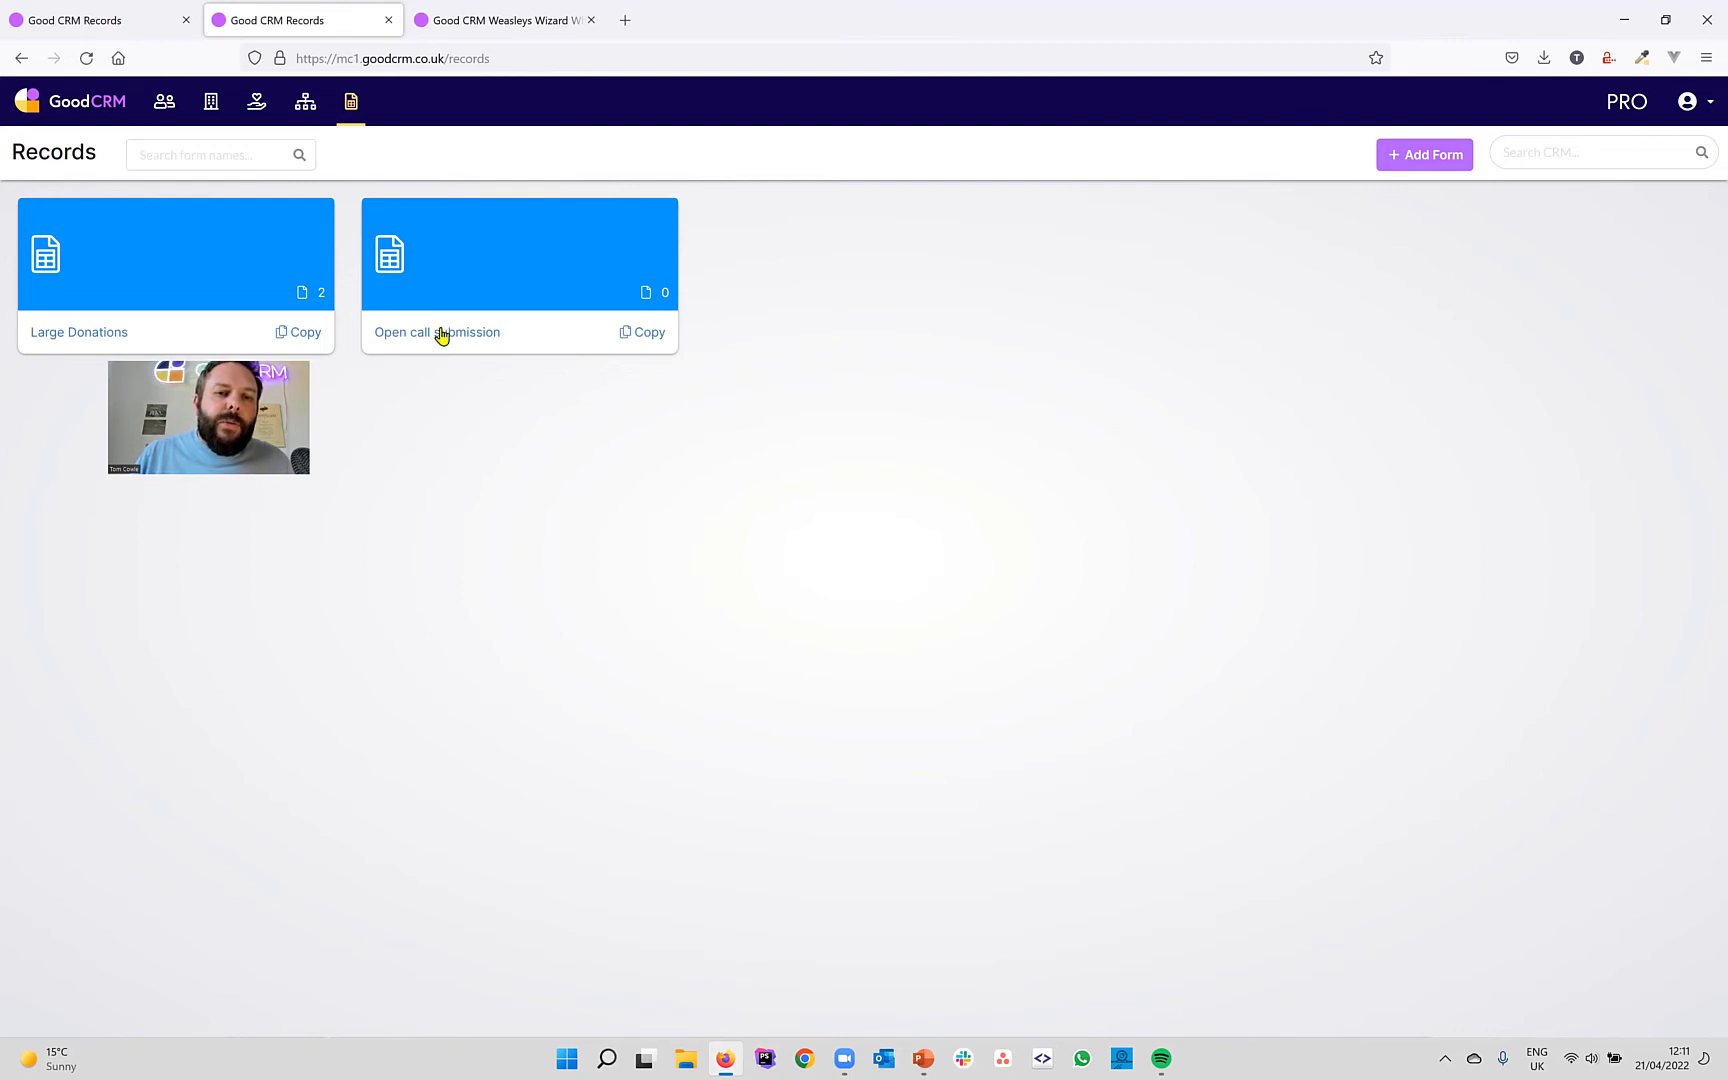
Copy the Open call submission form, rename the copy 'Open call assessment', and save it.
left_click(643, 333)
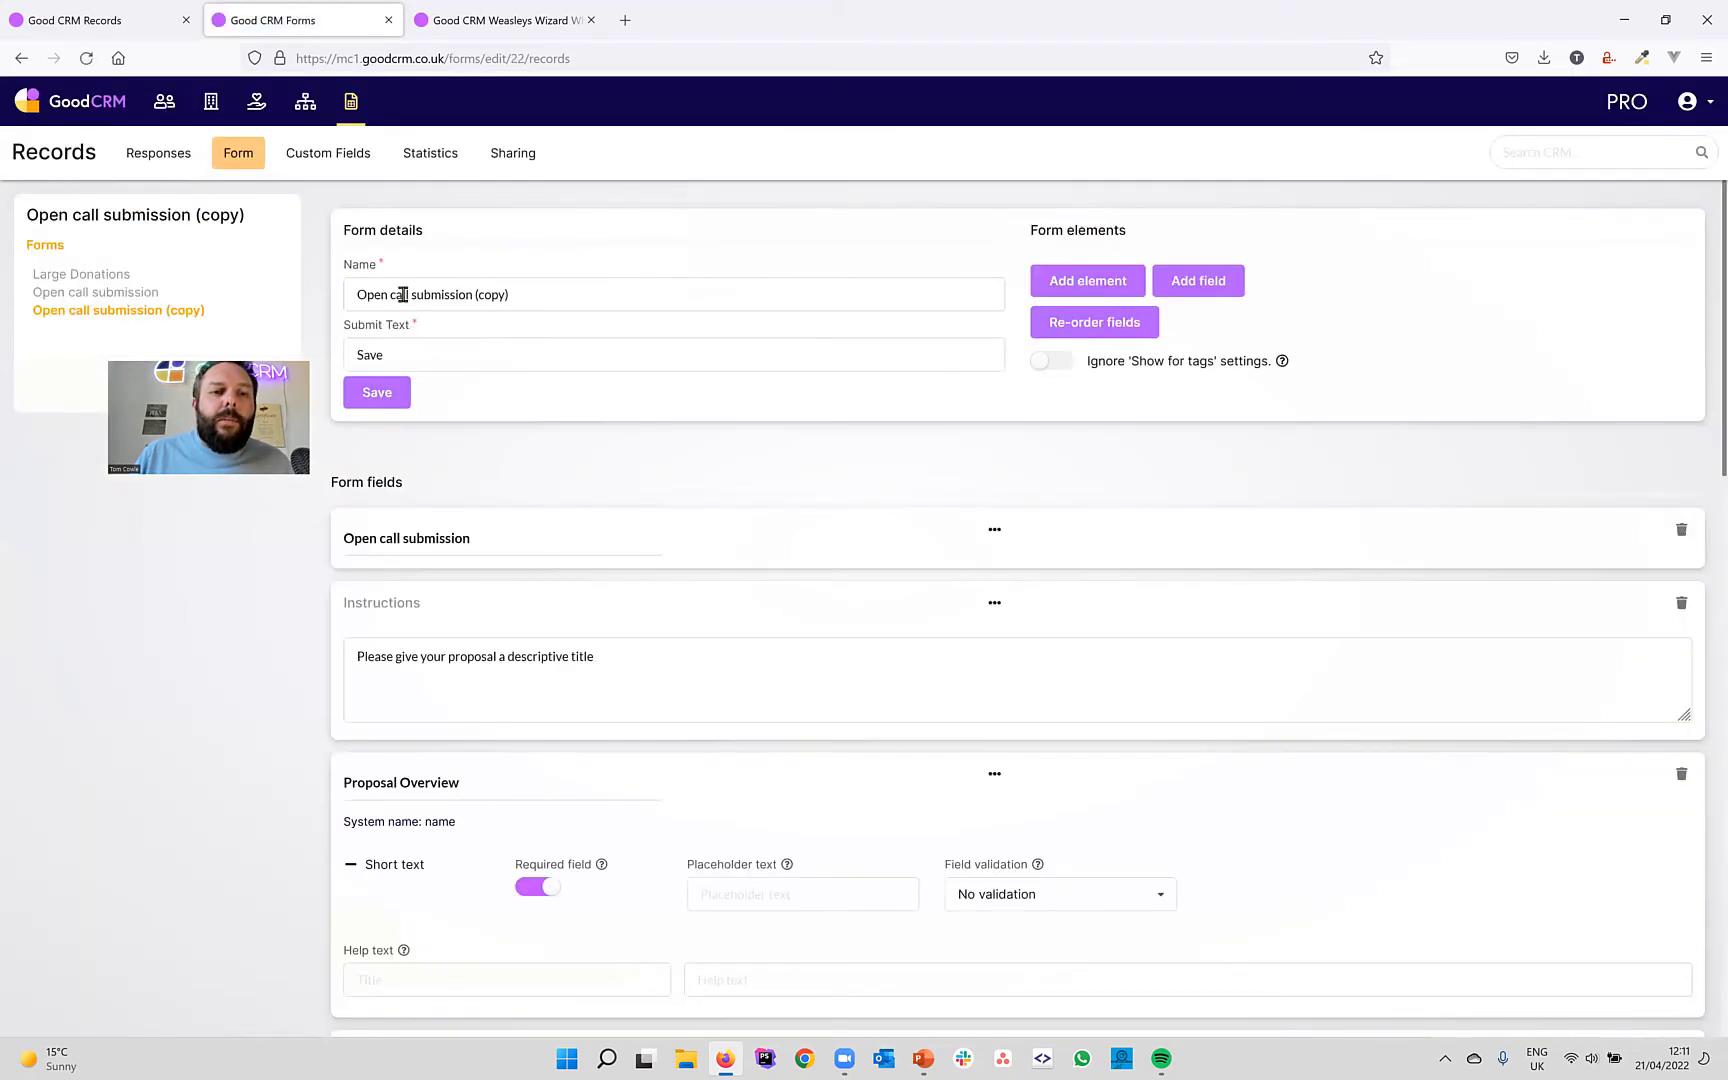
left_click_drag(413, 294, 785, 294)
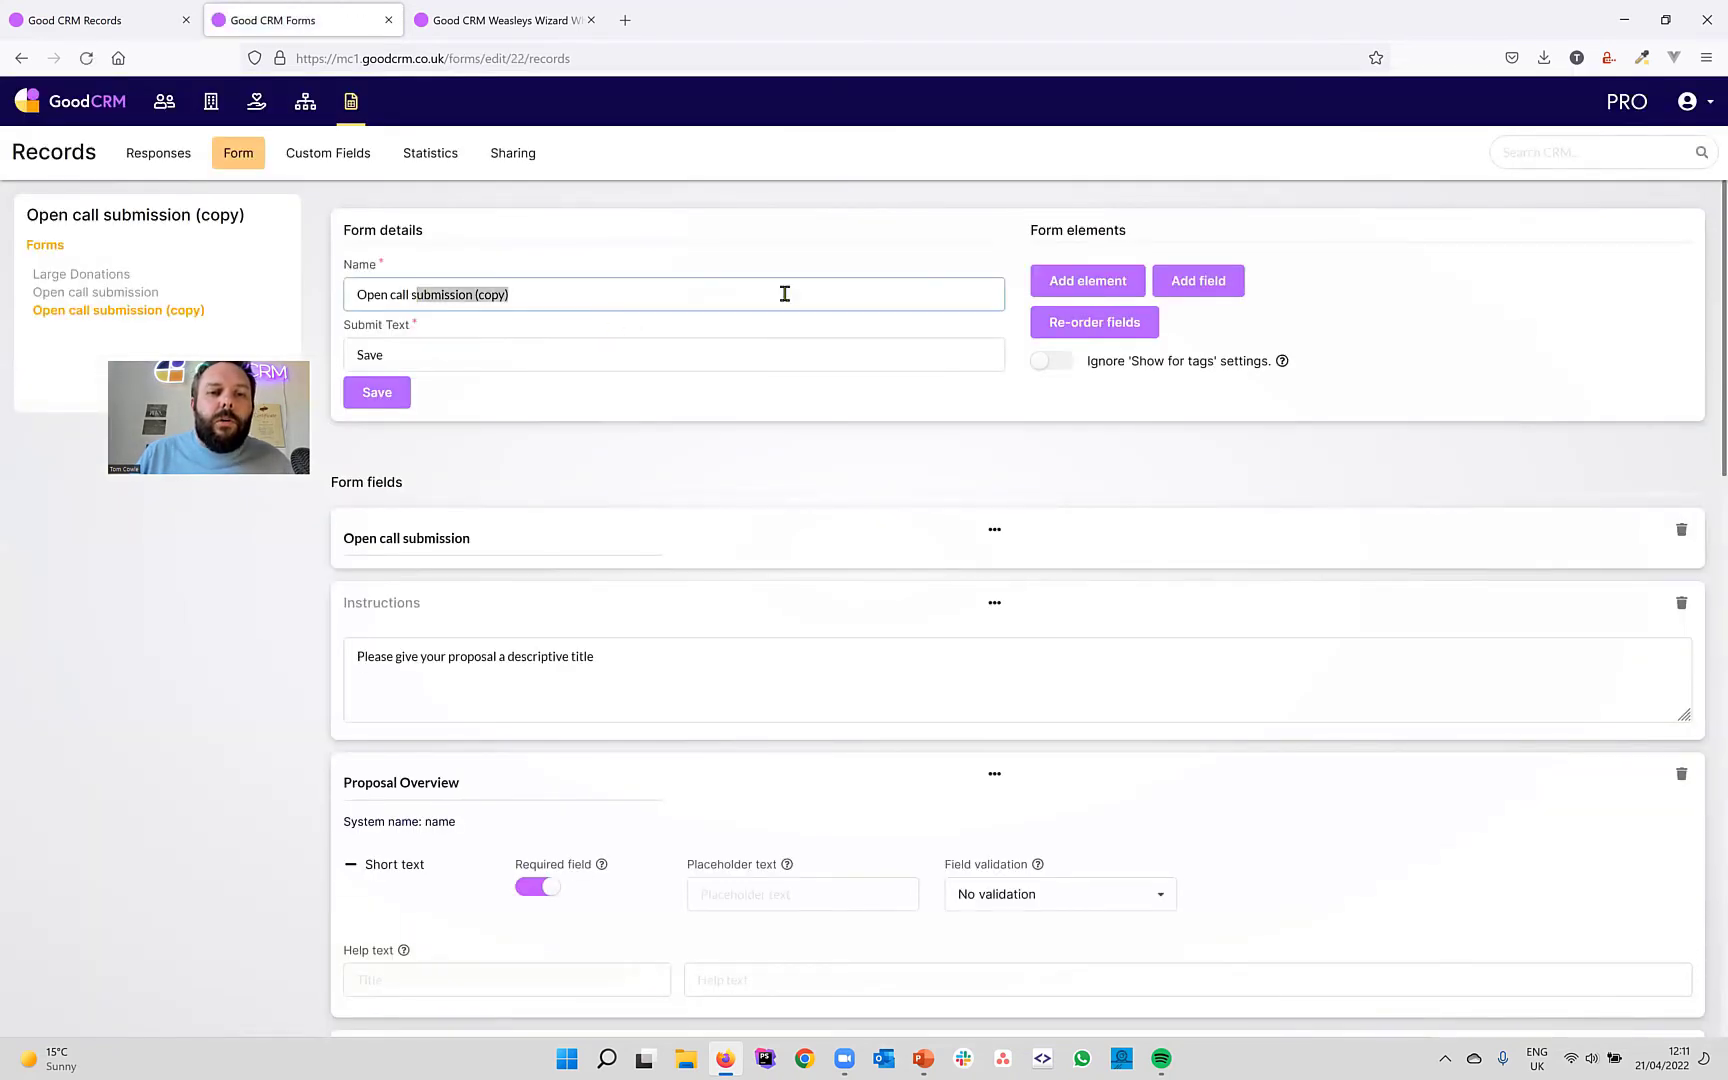
type("all a")
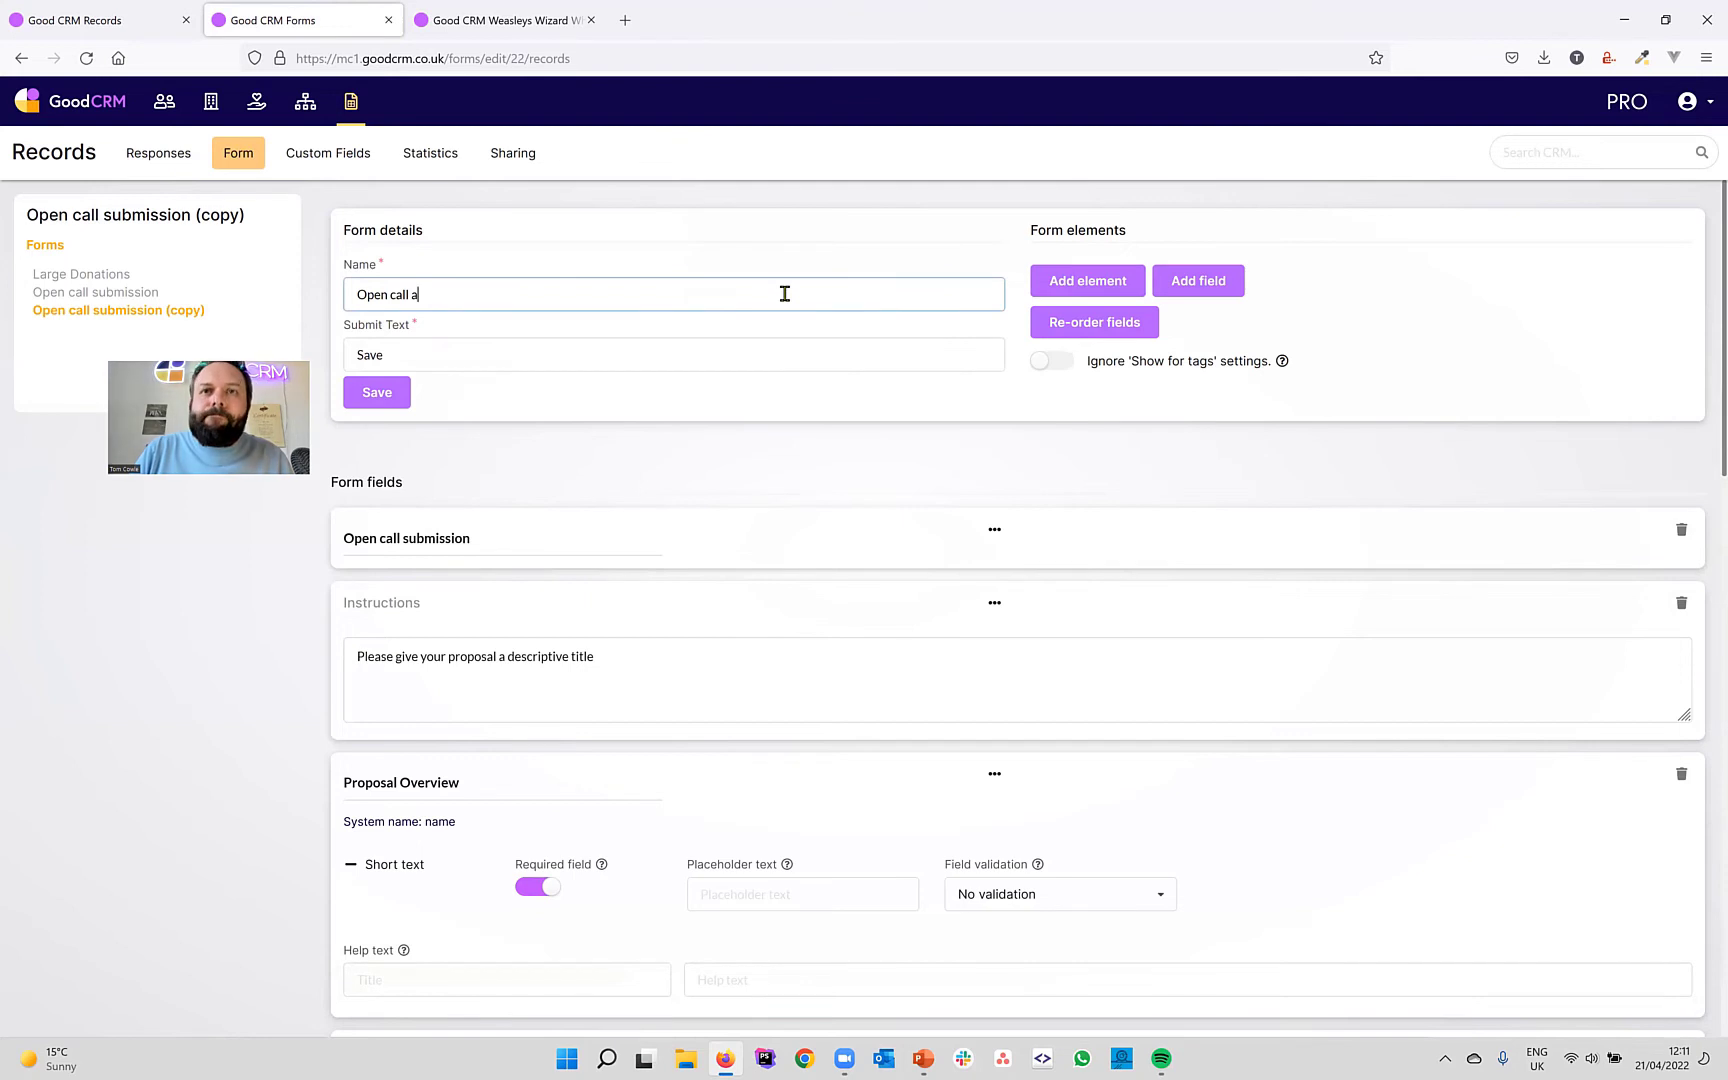
type("ssess")
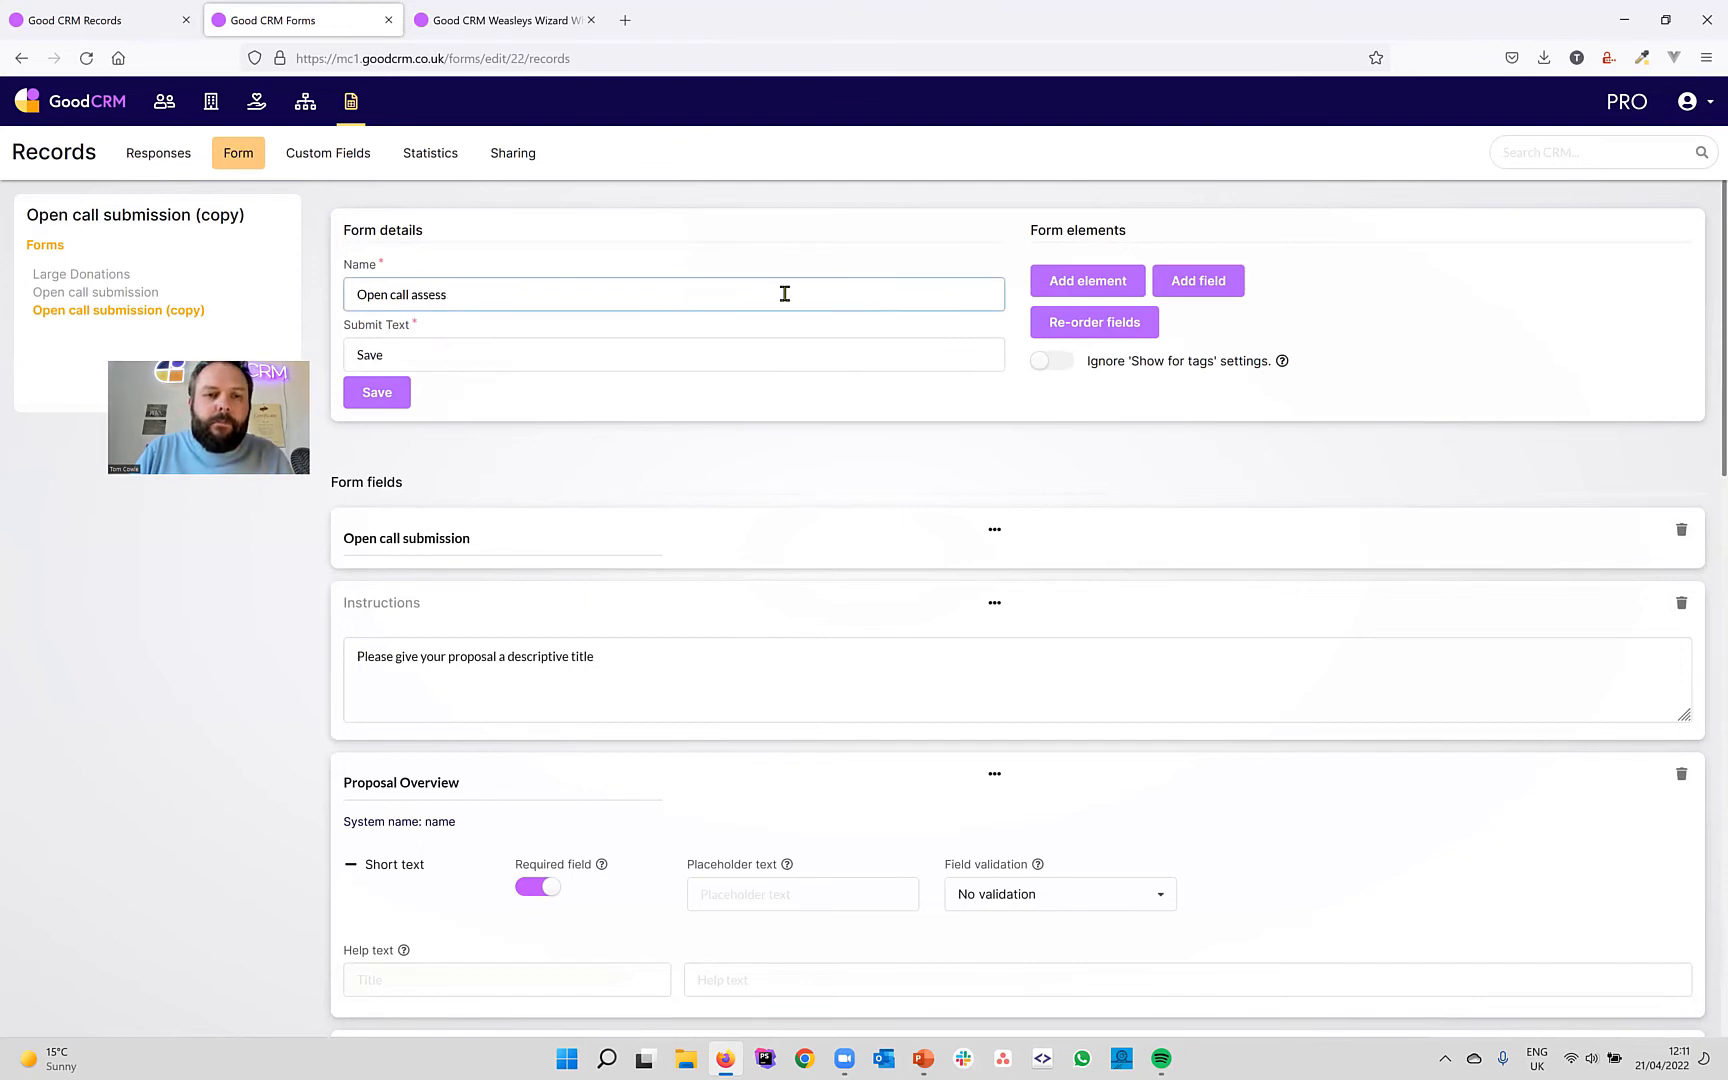
type("ment")
key("BackSpace")
key("BackSpace")
key("BackSpace")
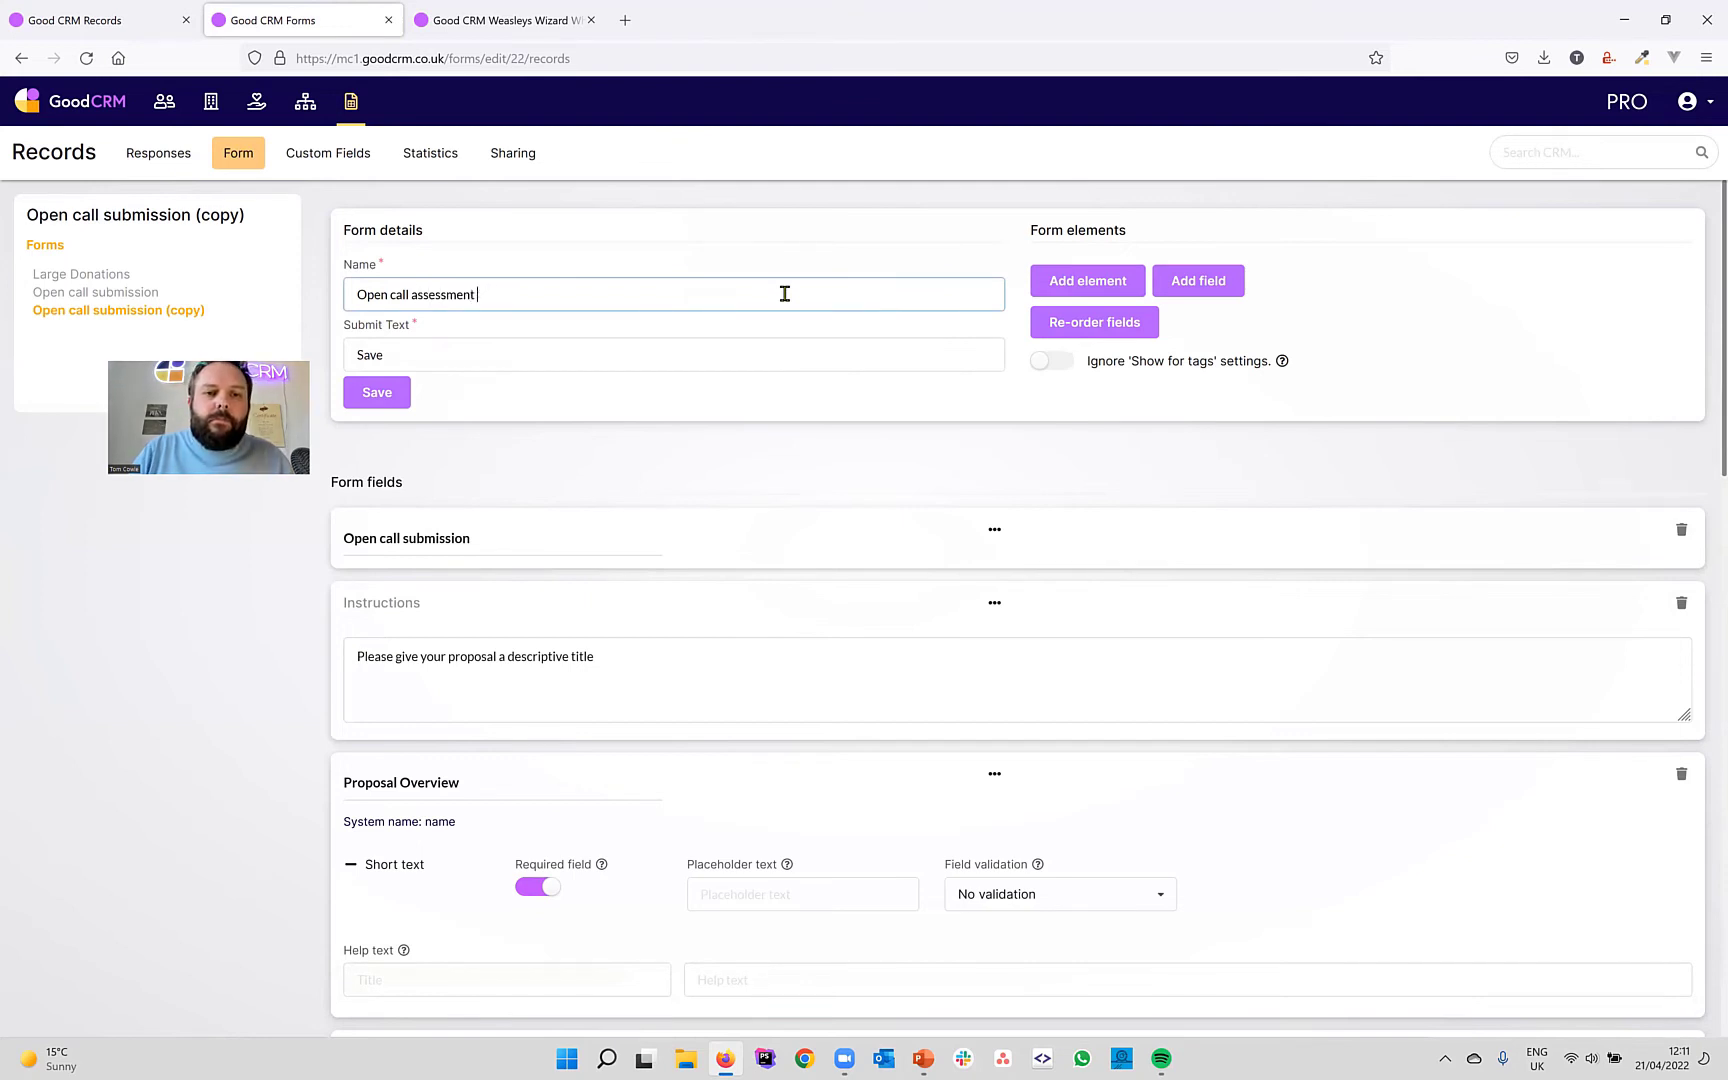
left_click(385, 392)
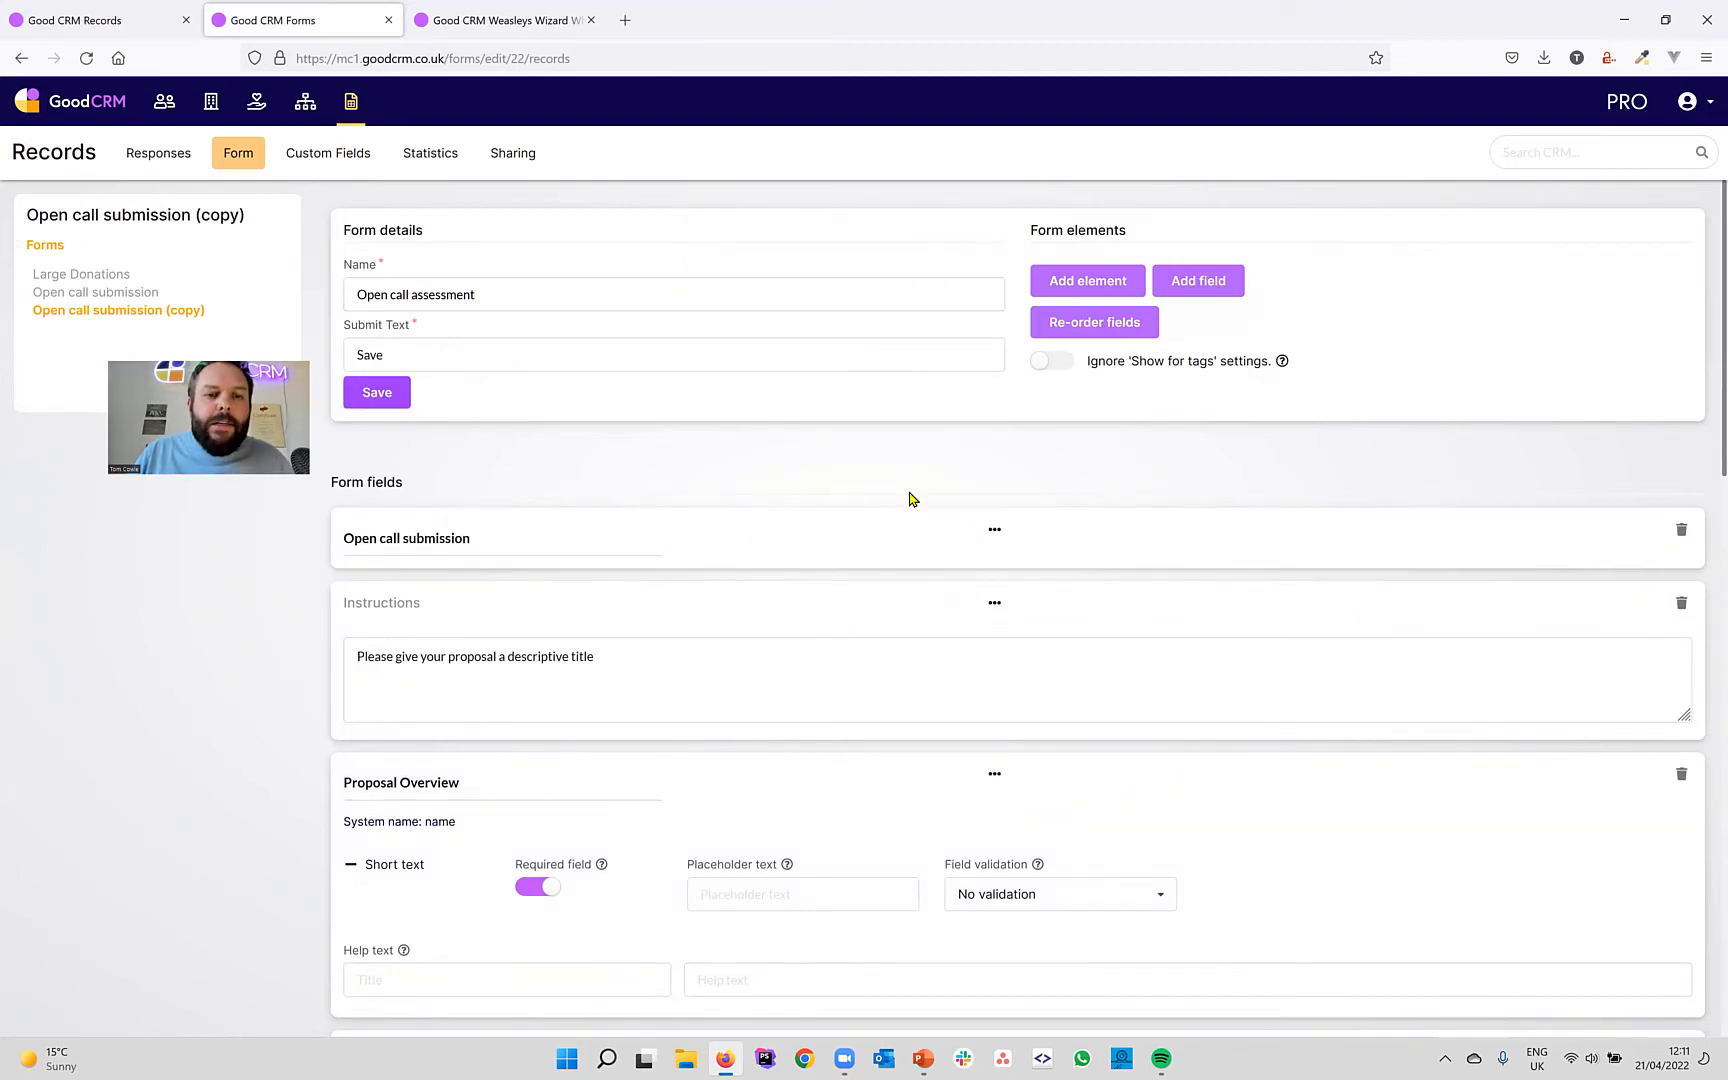
Delete the Open call submission heading block and the first Instructions block.
scroll(910, 497, "down", 1)
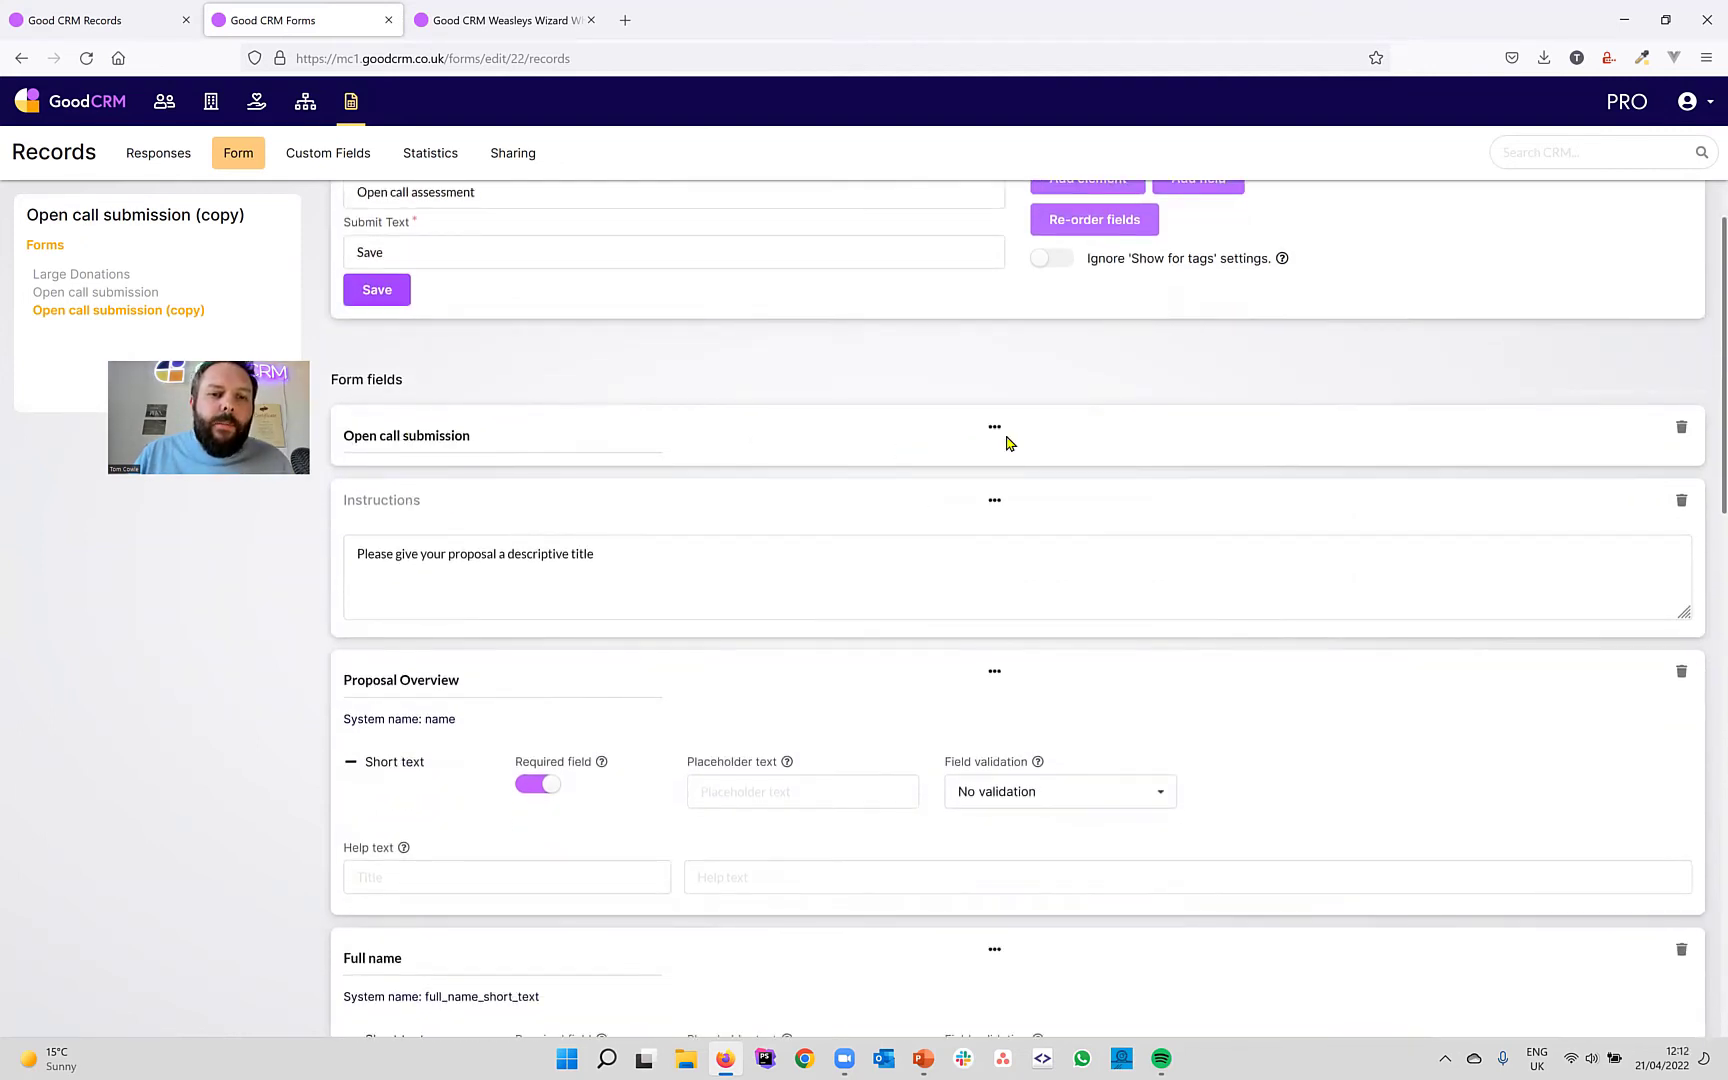
scroll(1236, 457, "down", 1)
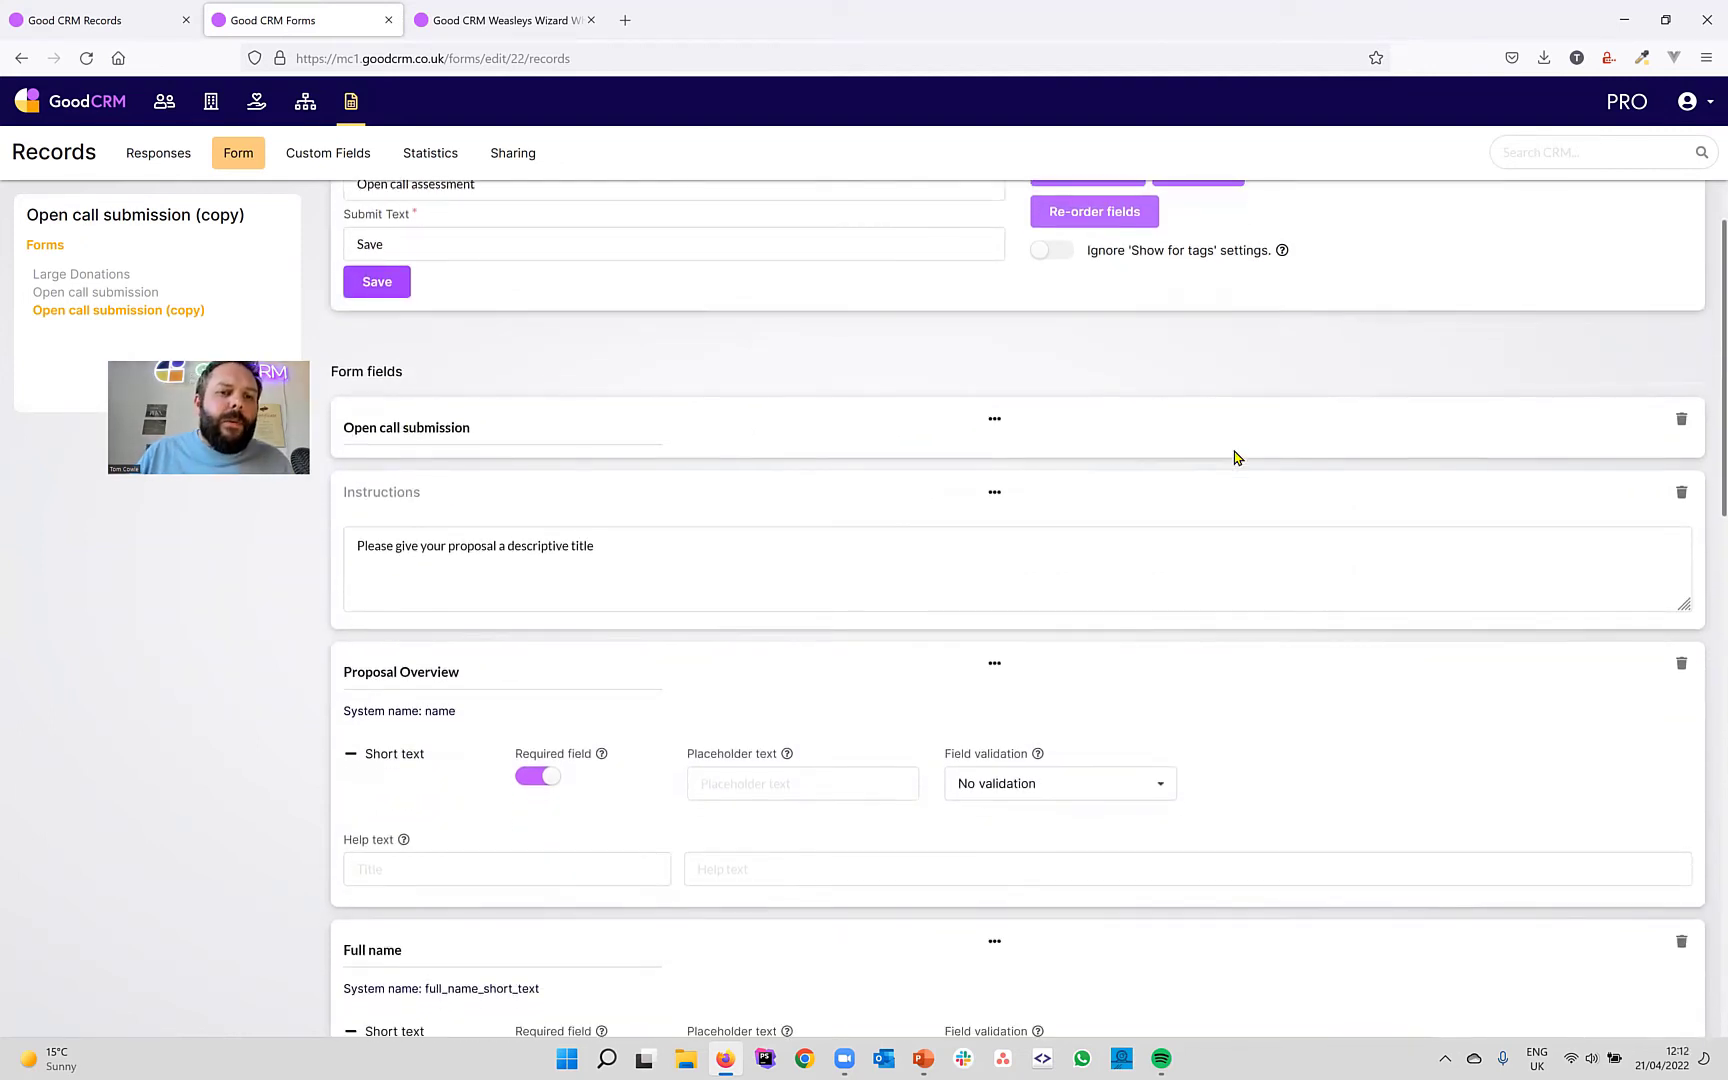
left_click(1681, 422)
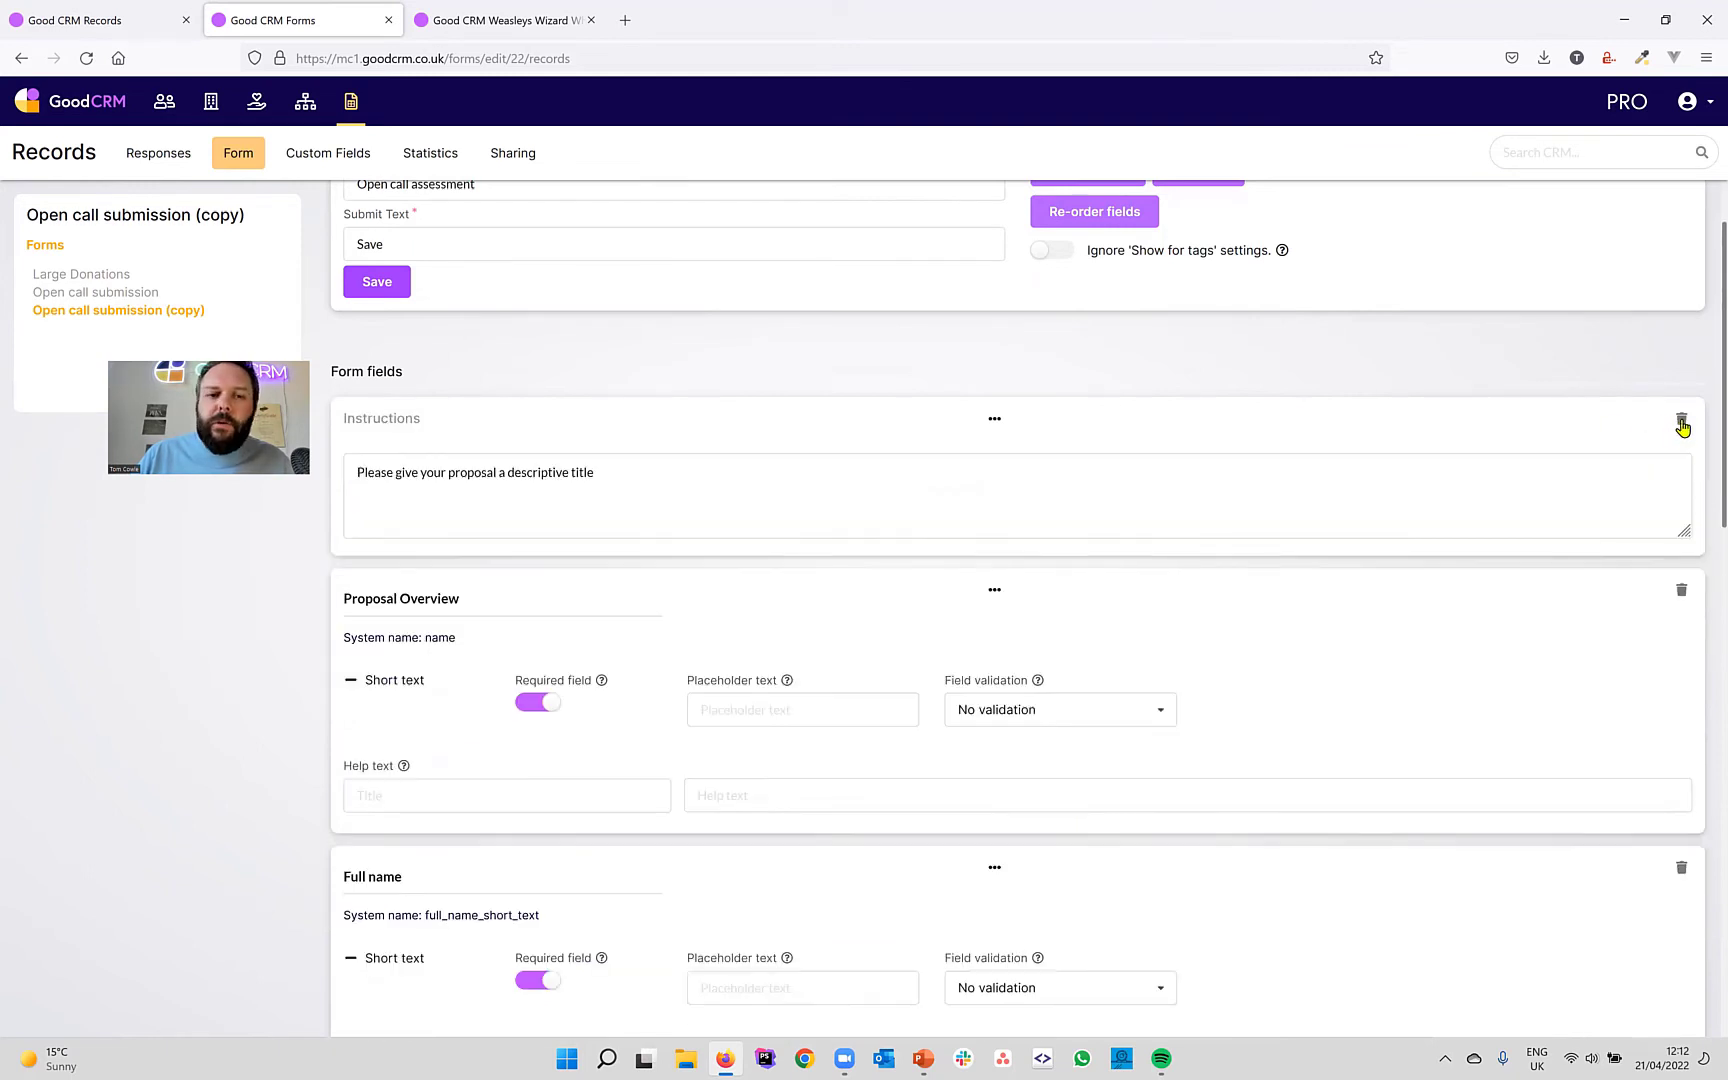
left_click(1682, 424)
scroll(1435, 484, "down", 6)
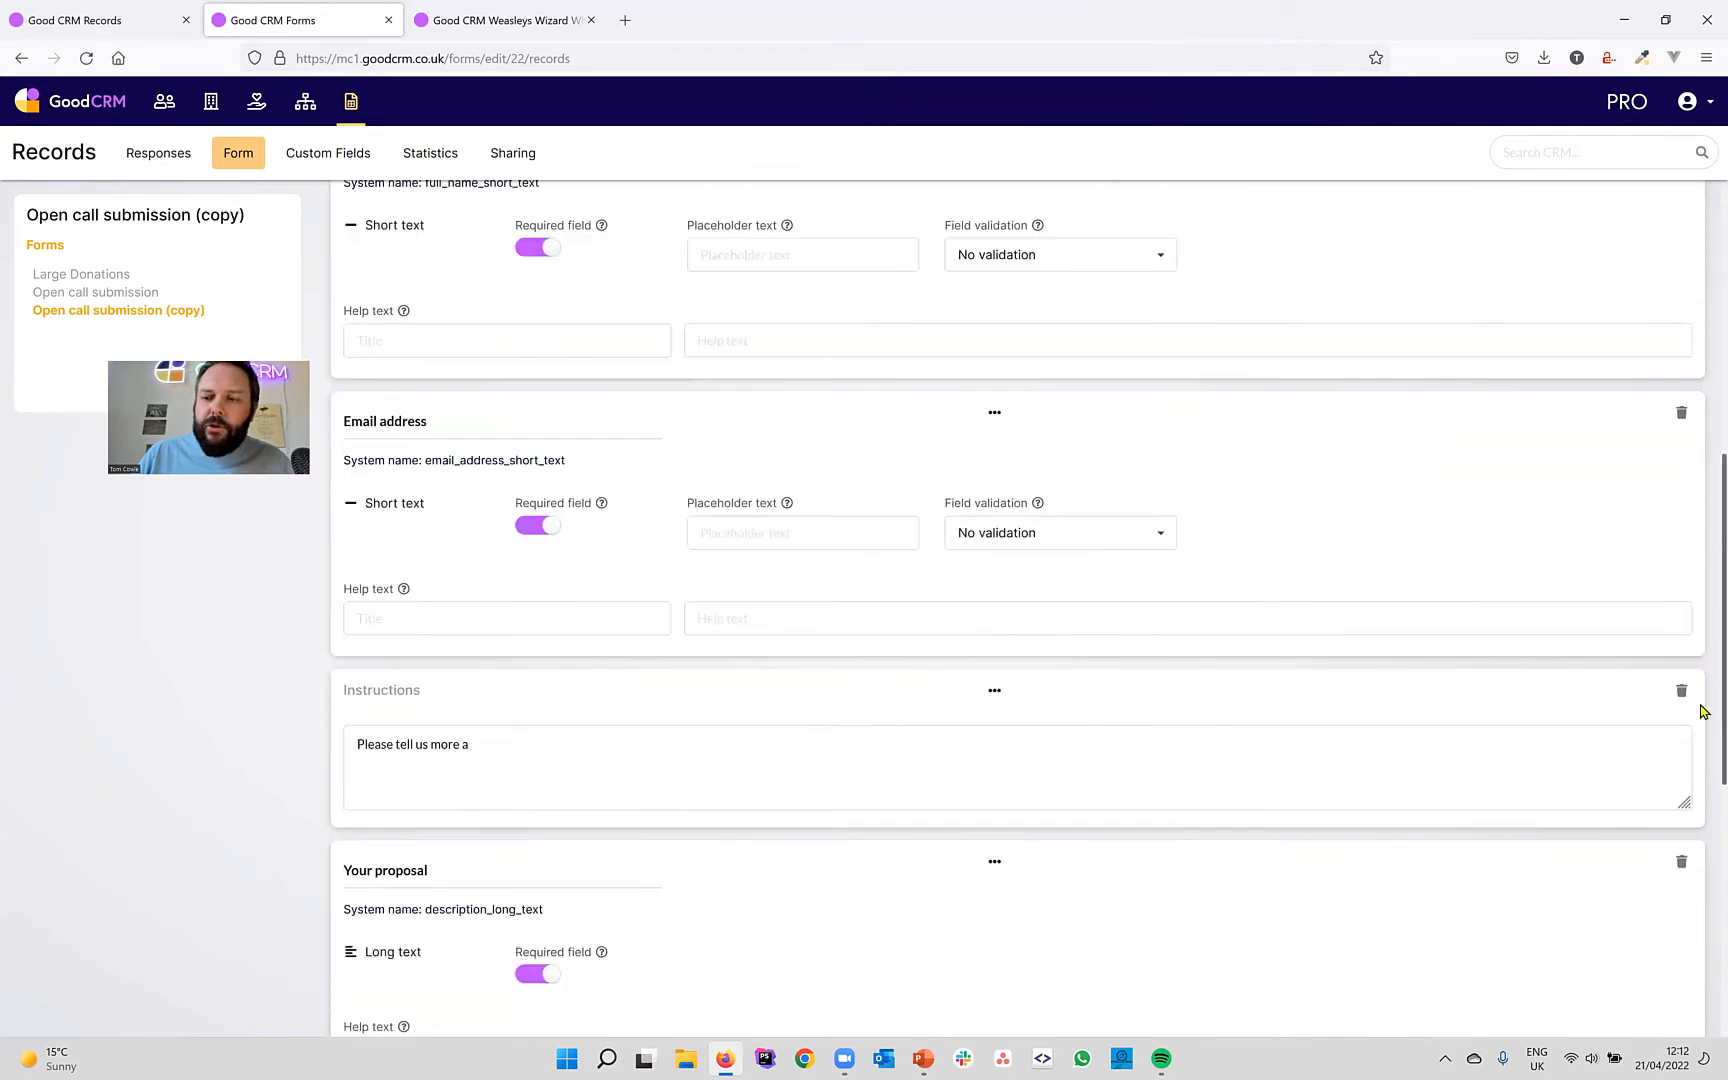
Delete the second Instructions block from the form.
left_click(1682, 692)
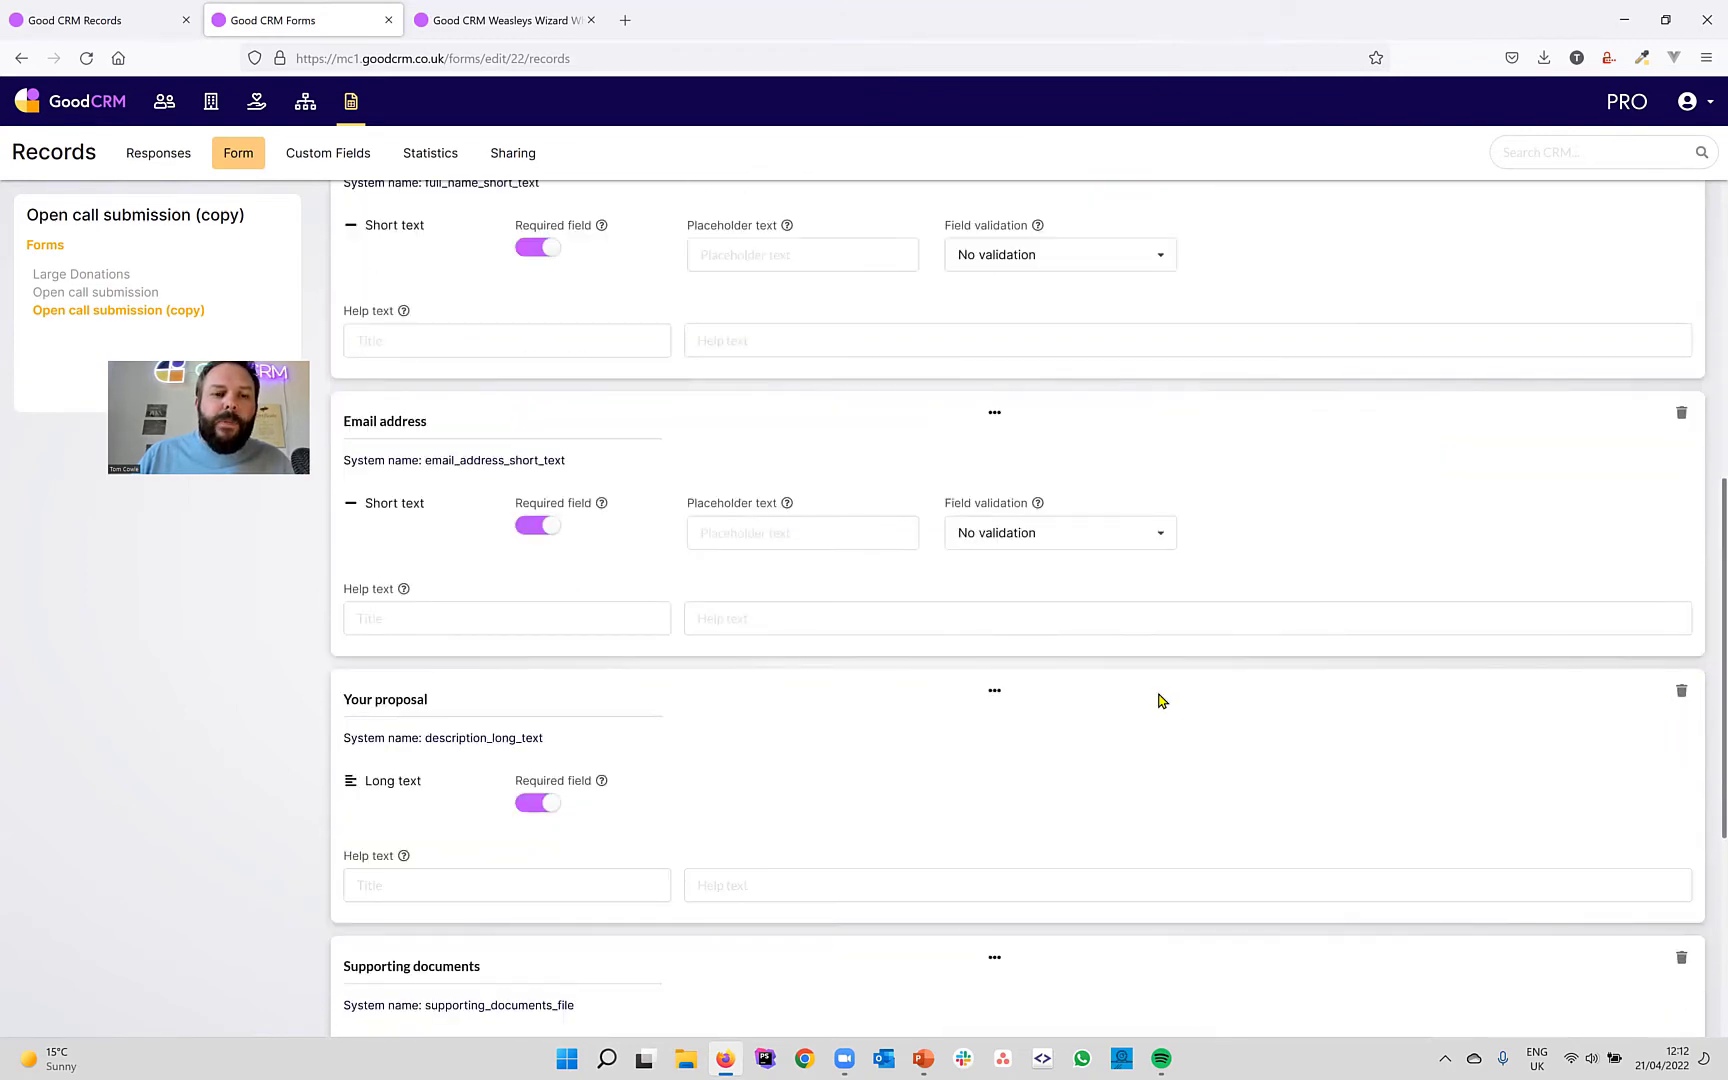
scroll(1158, 698, "down", 2)
scroll(1158, 698, "up", 9)
scroll(1158, 698, "down", 4)
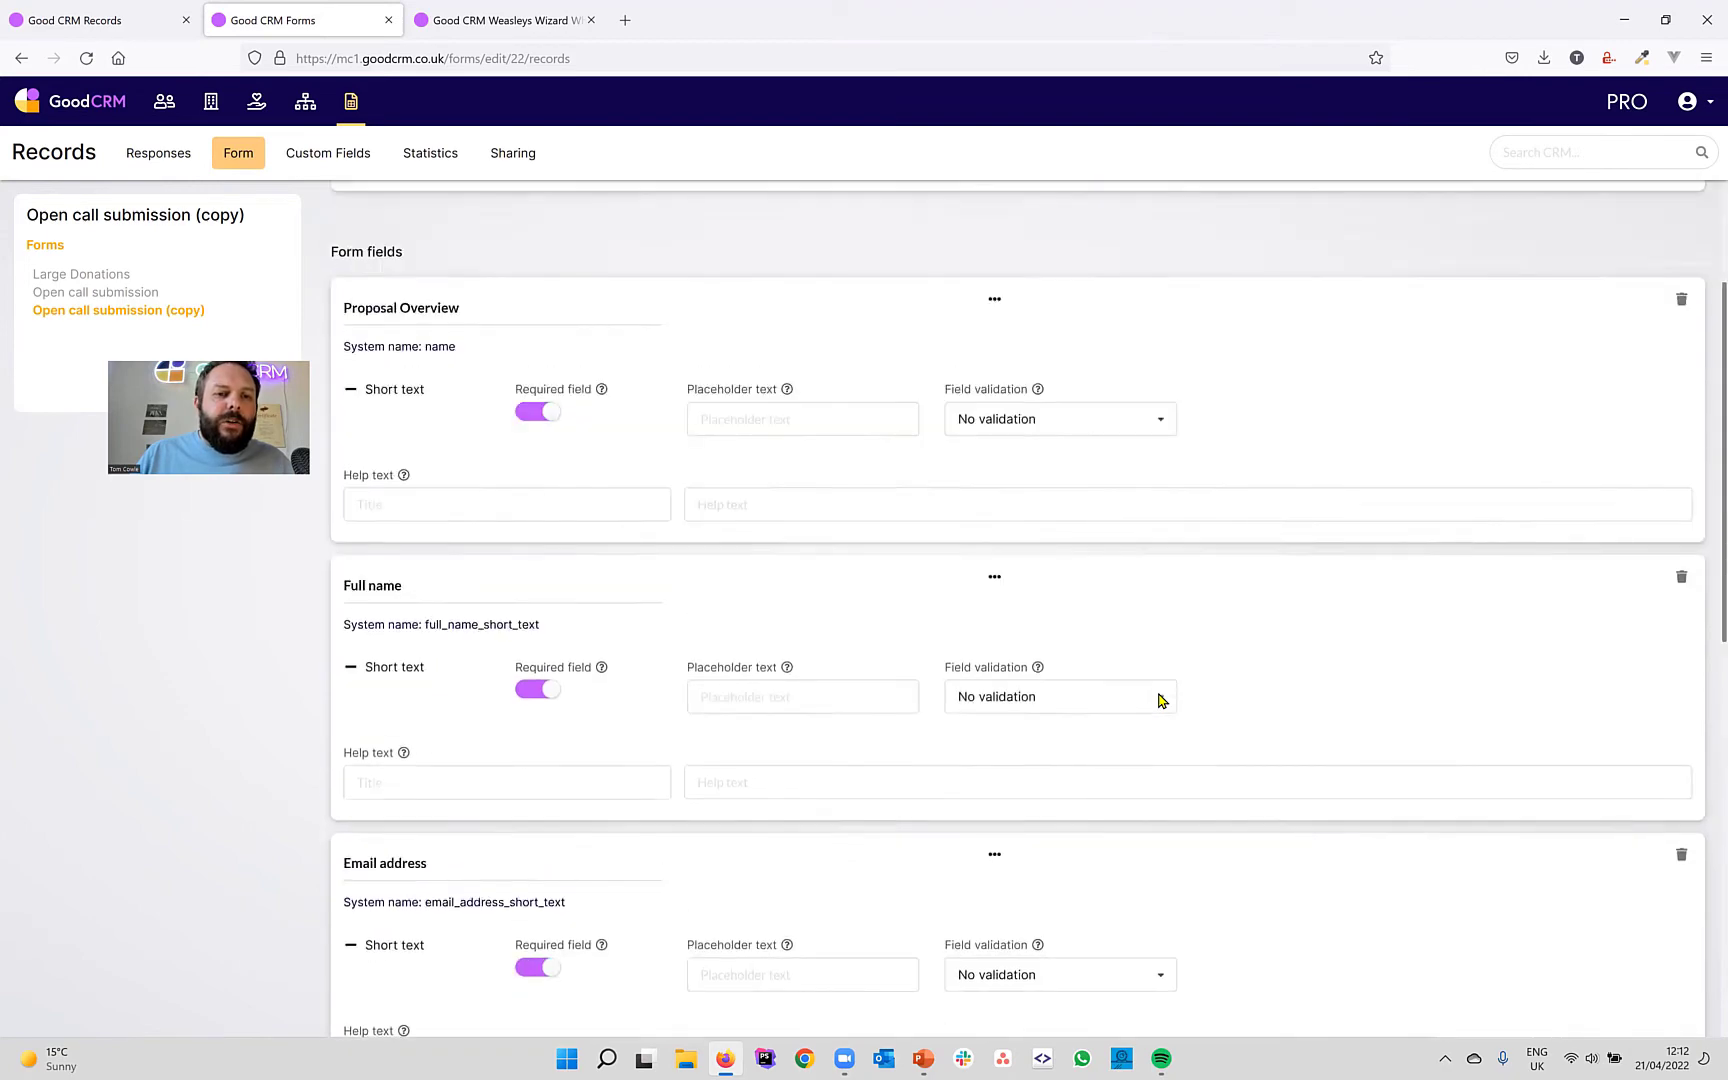
scroll(1158, 698, "down", 1)
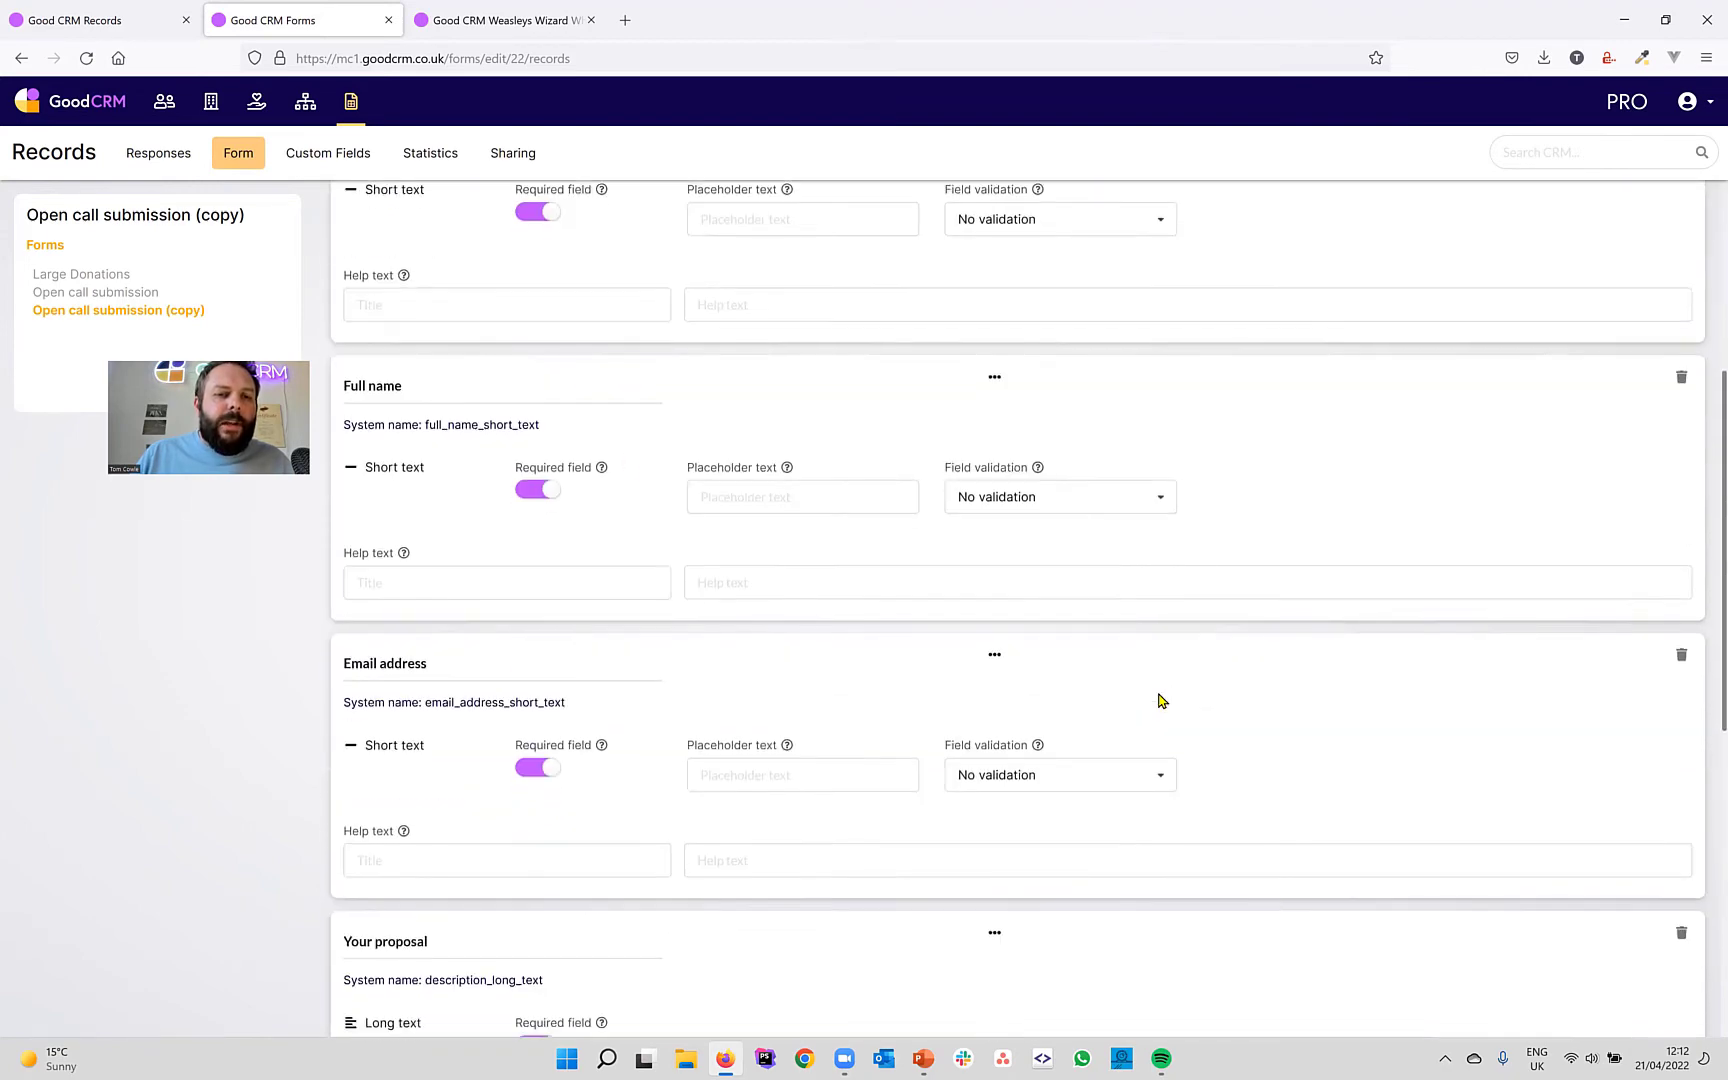
Retitle the fields 'Artist full name', 'Artist email address' and 'Artist proposal'.
left_click(368, 384)
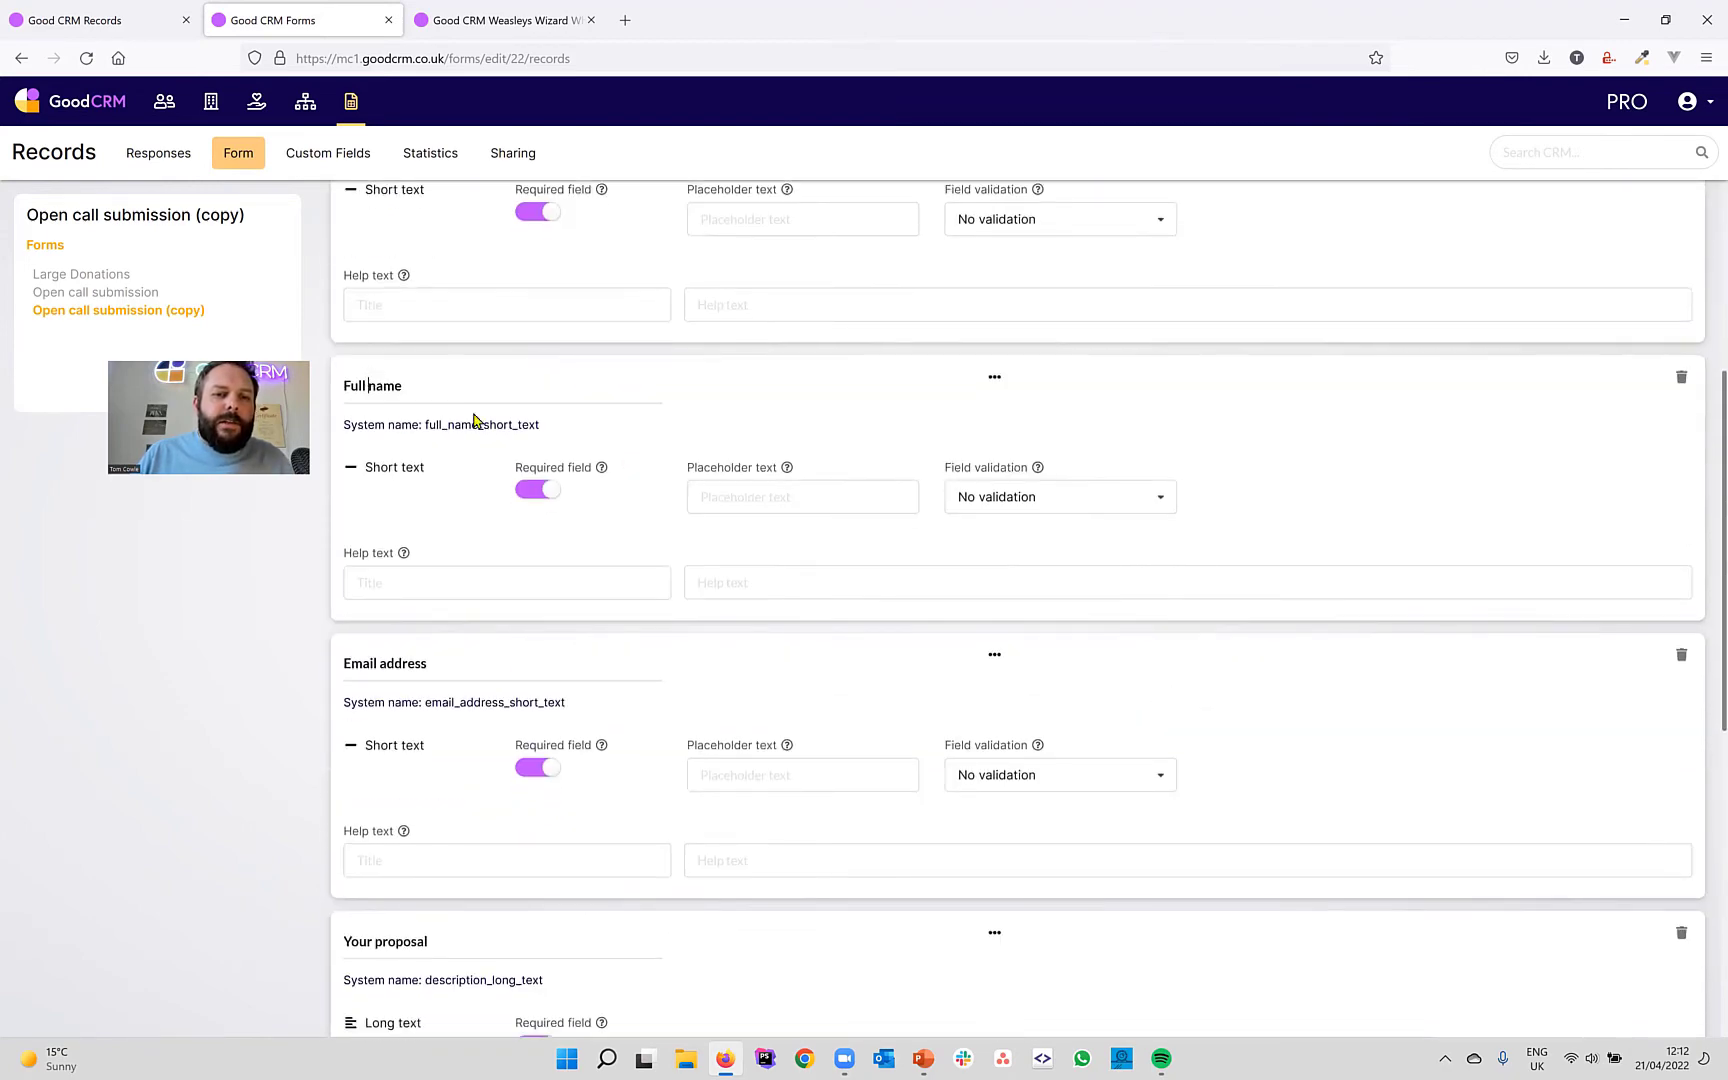
key("Left")
key("Left")
key("Left")
type("Art")
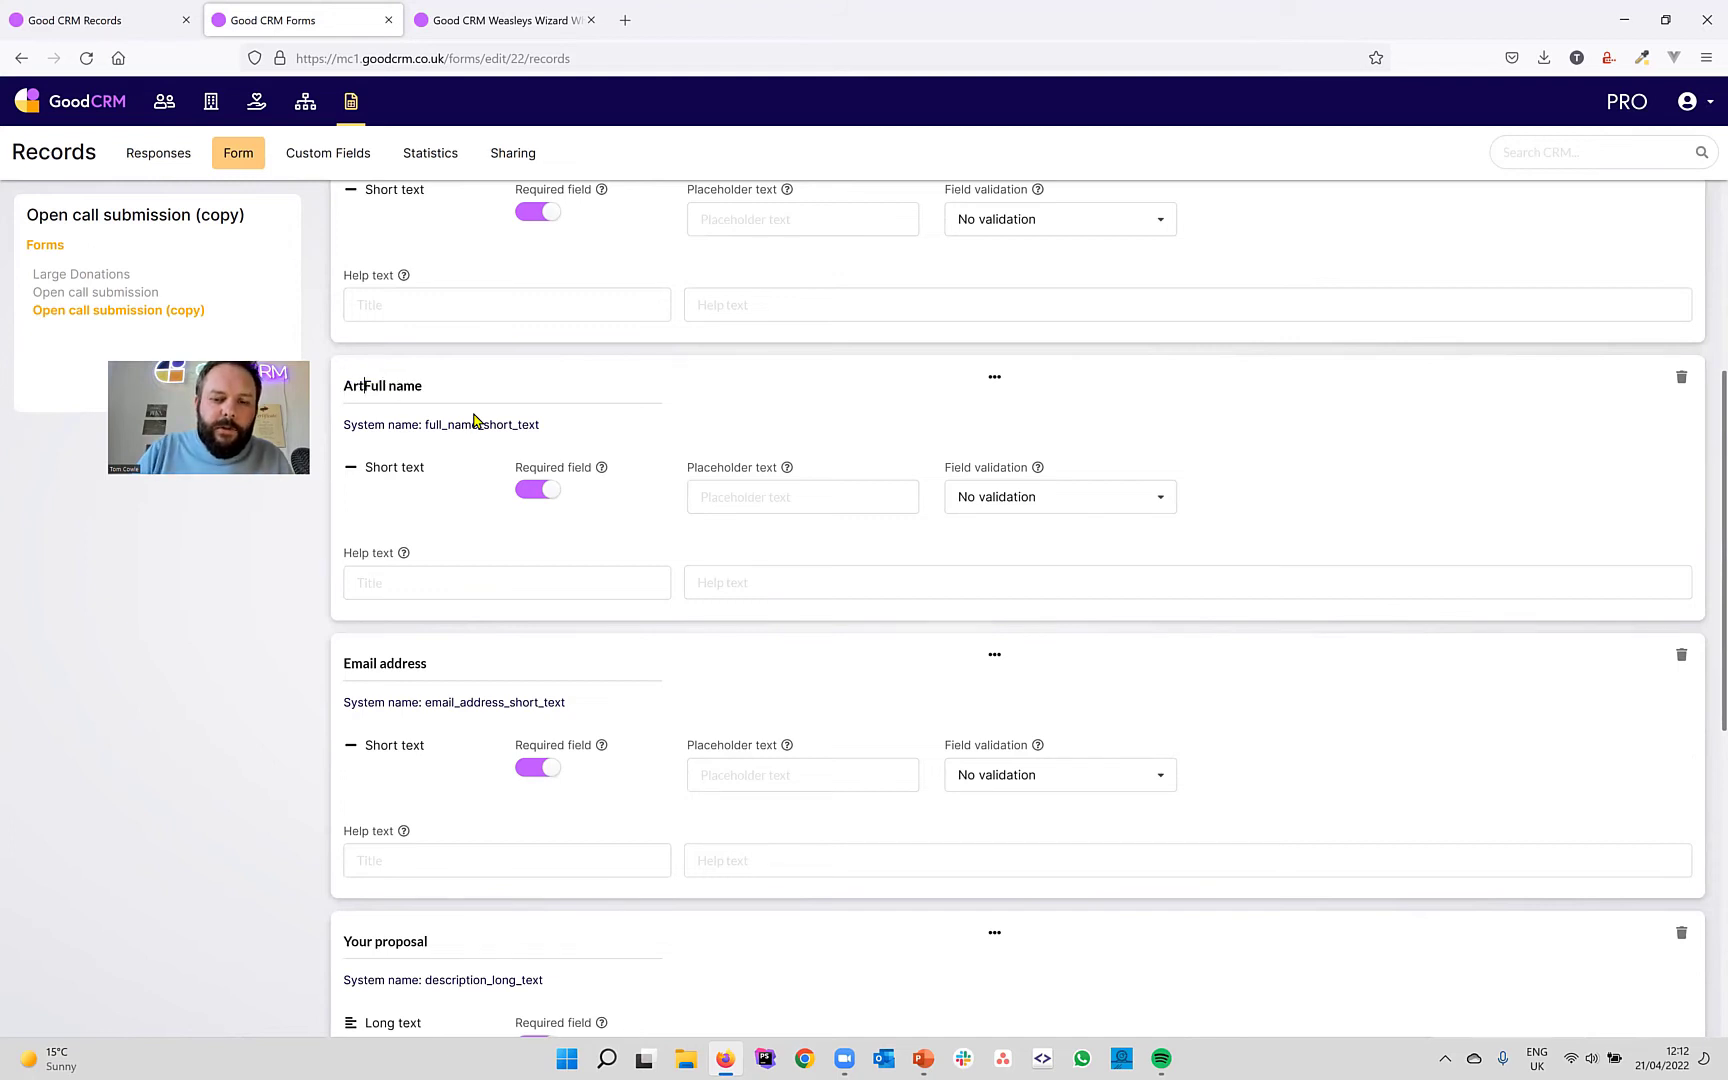
type("ist ")
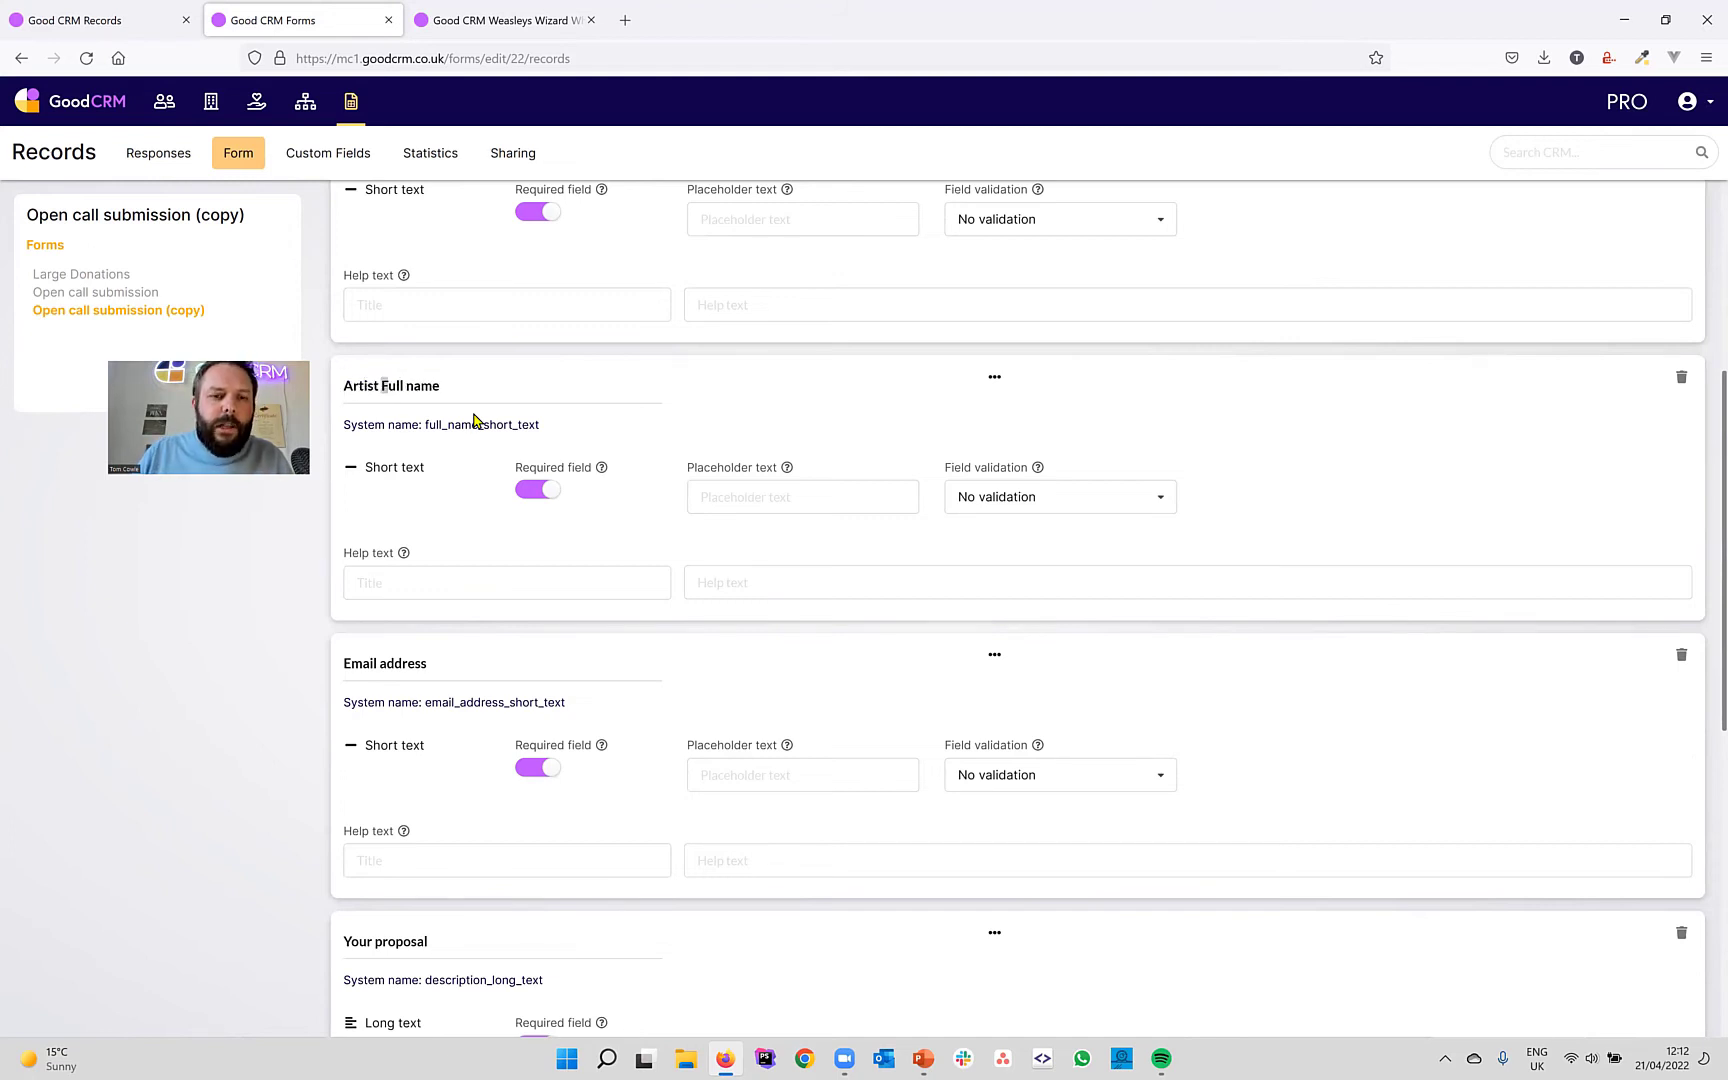
type("f")
left_click(348, 663)
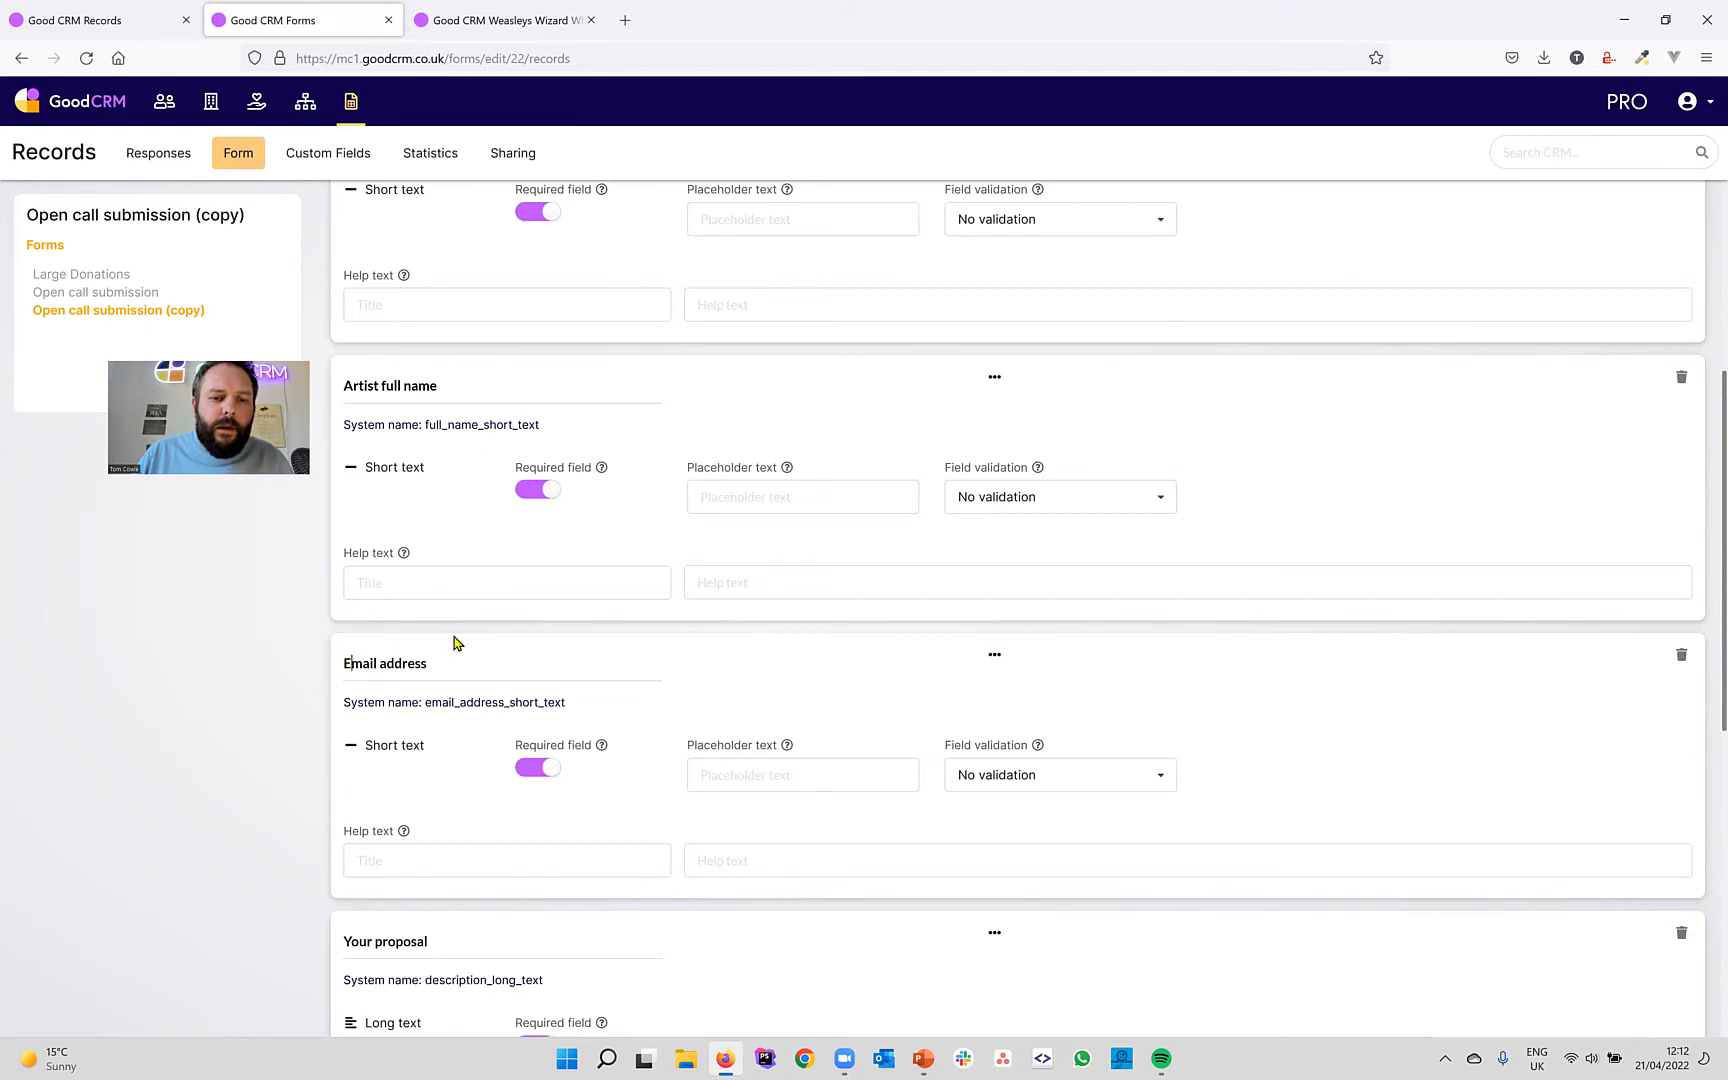
type("Artist ")
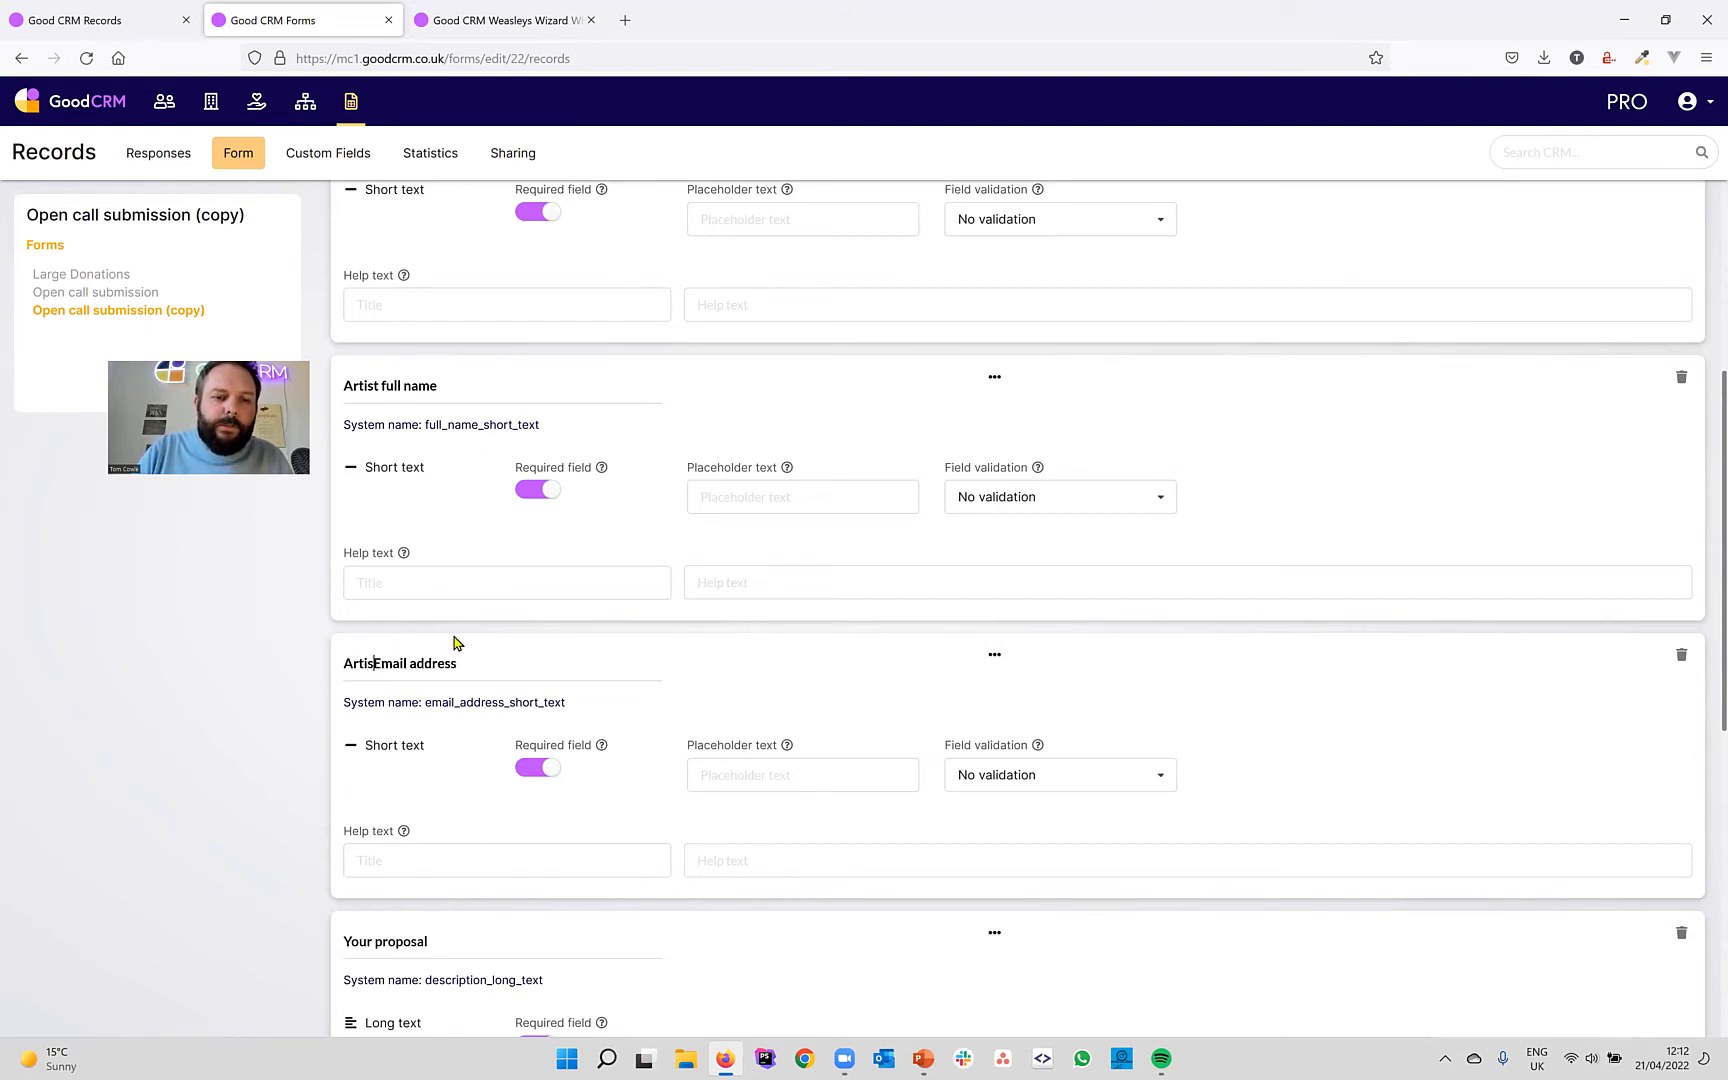
type("e")
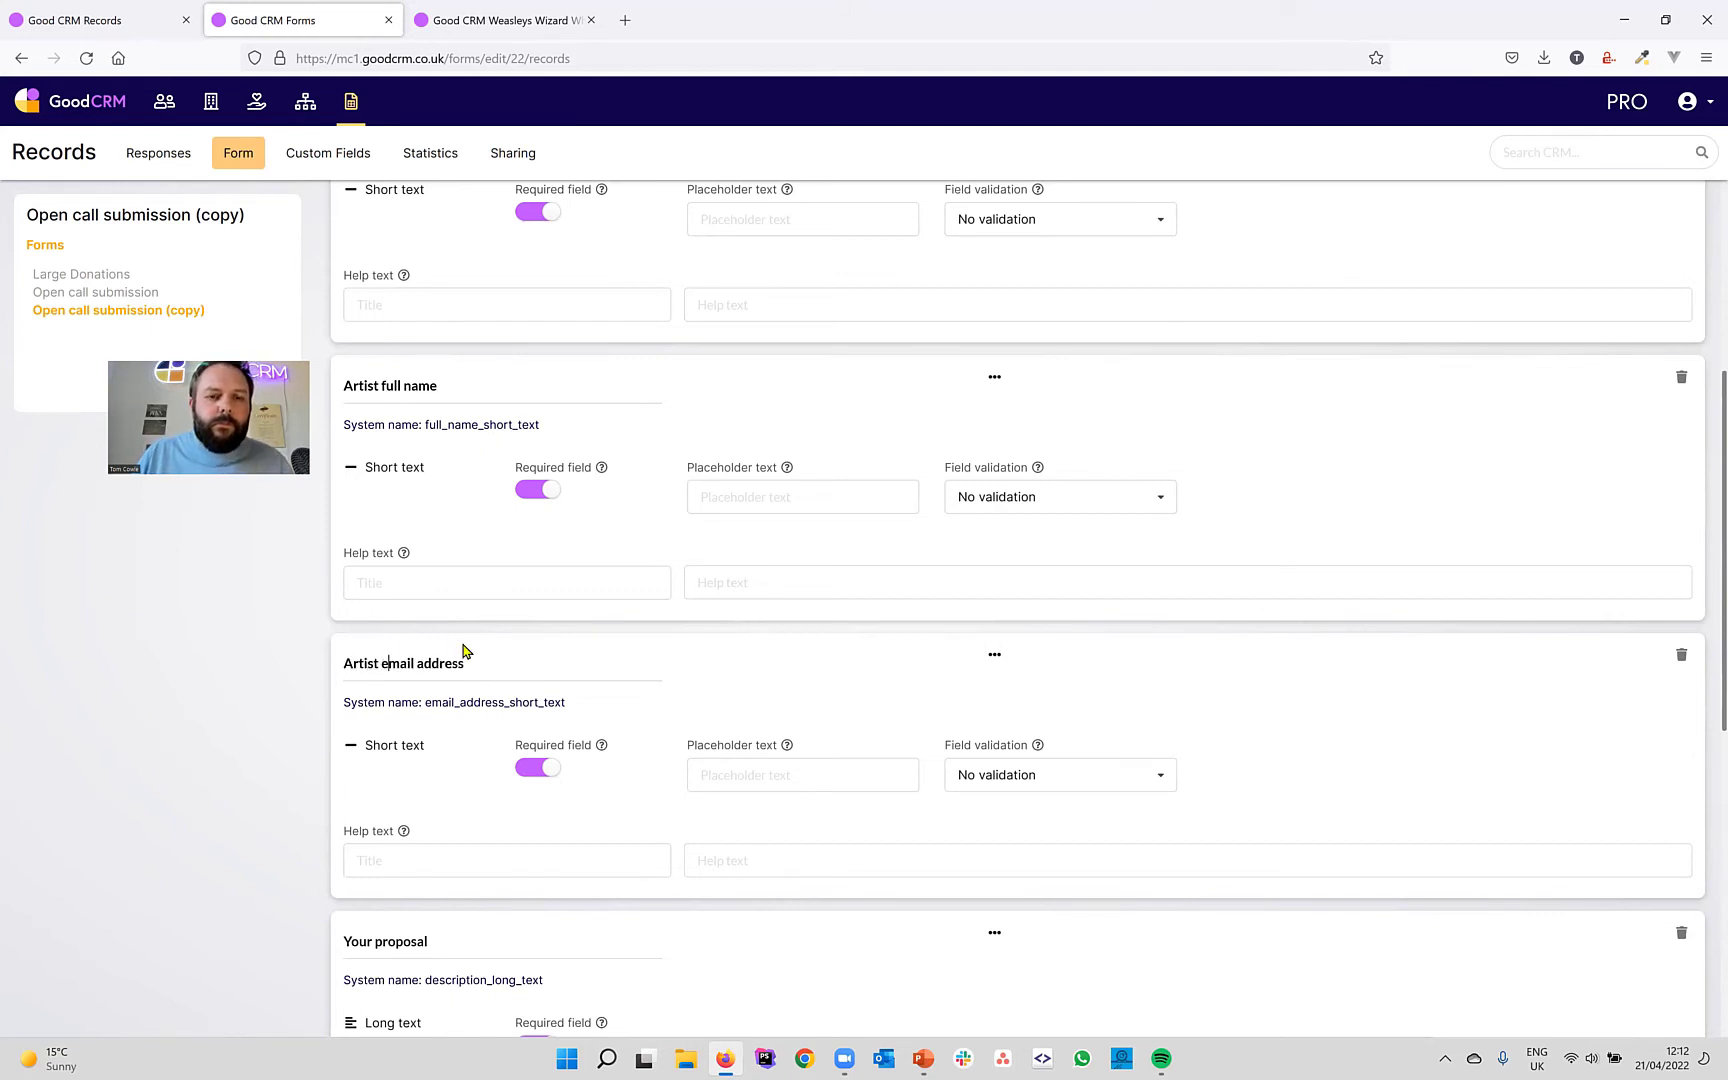
scroll(455, 648, "down", 2)
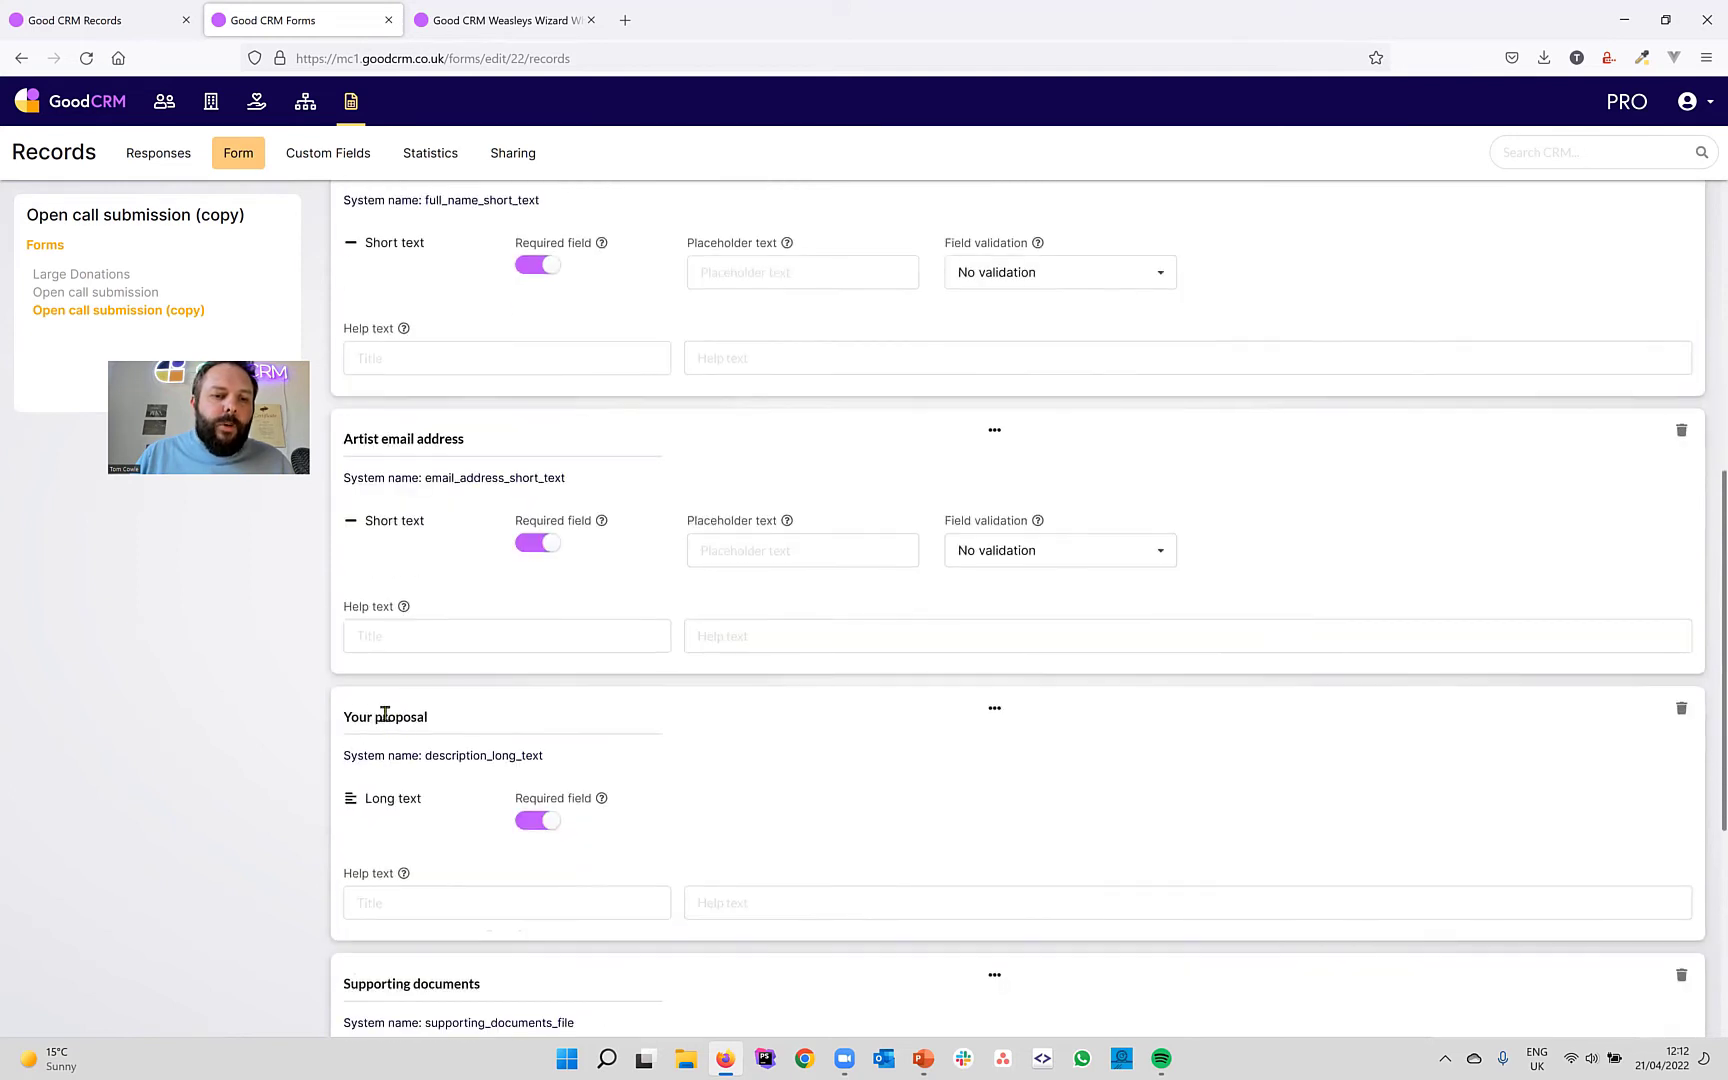
left_click_drag(374, 717, 291, 709)
type("Artist ")
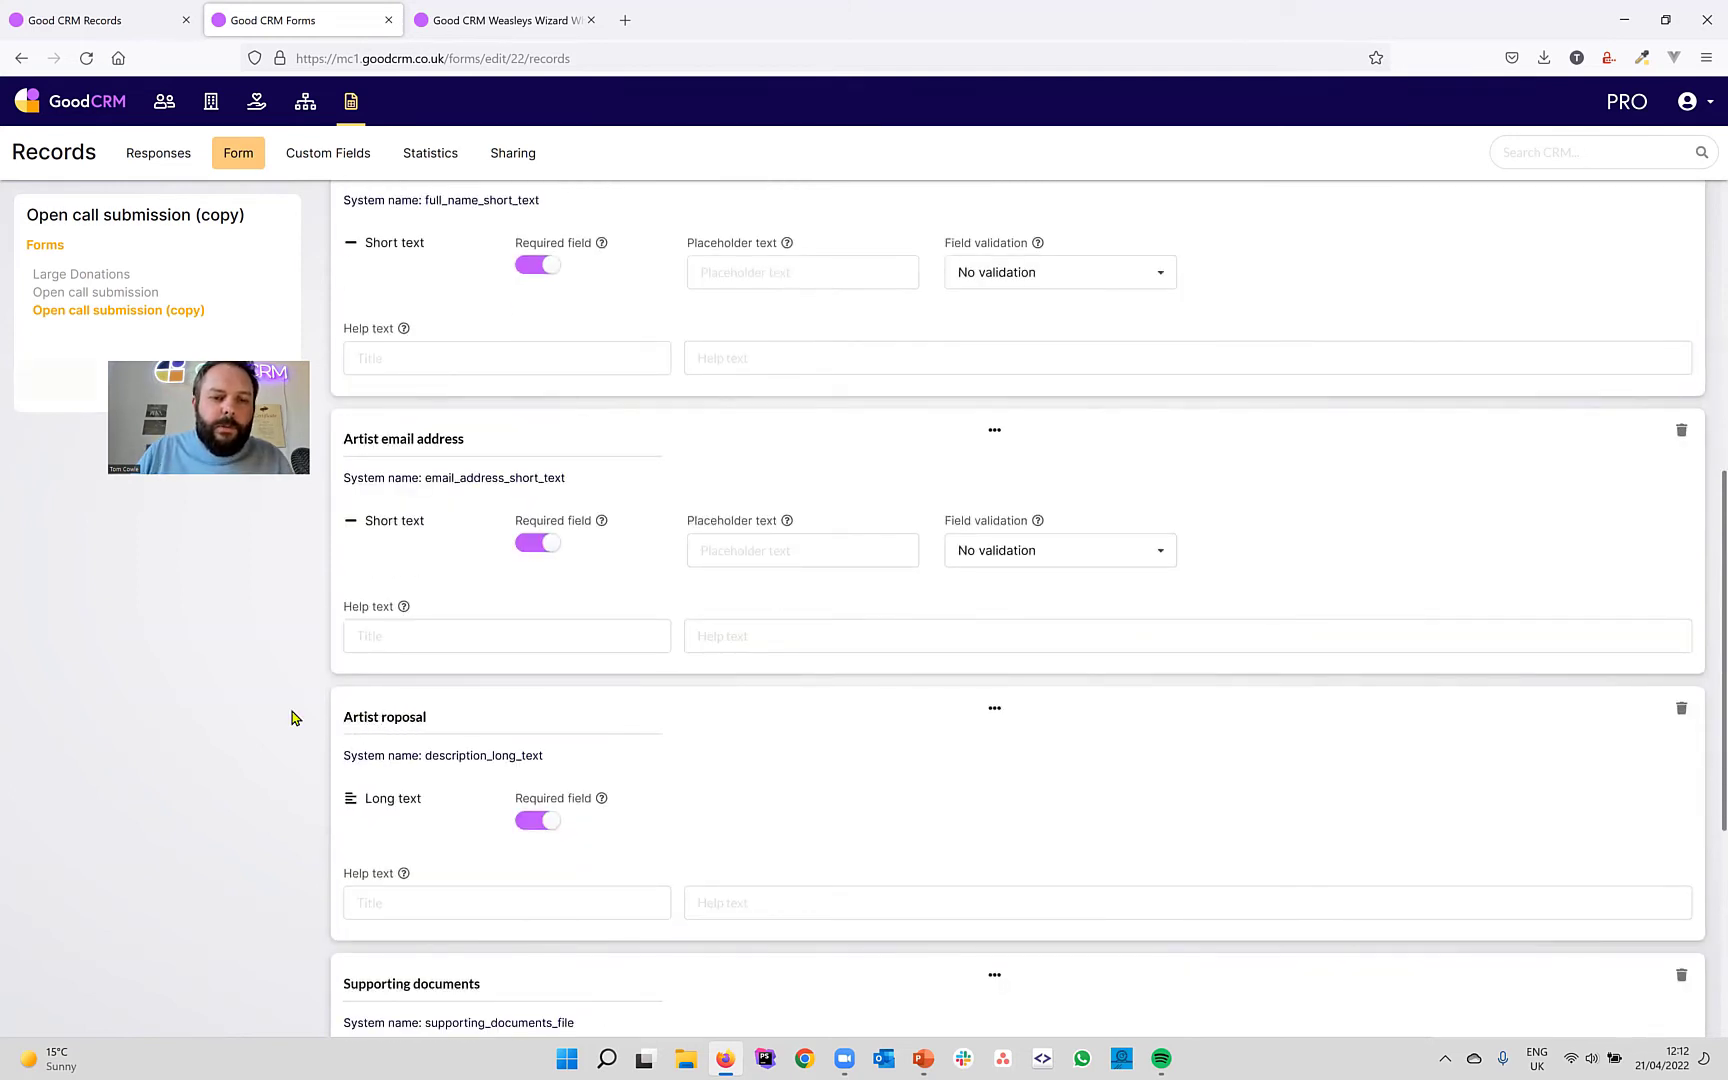
type("p")
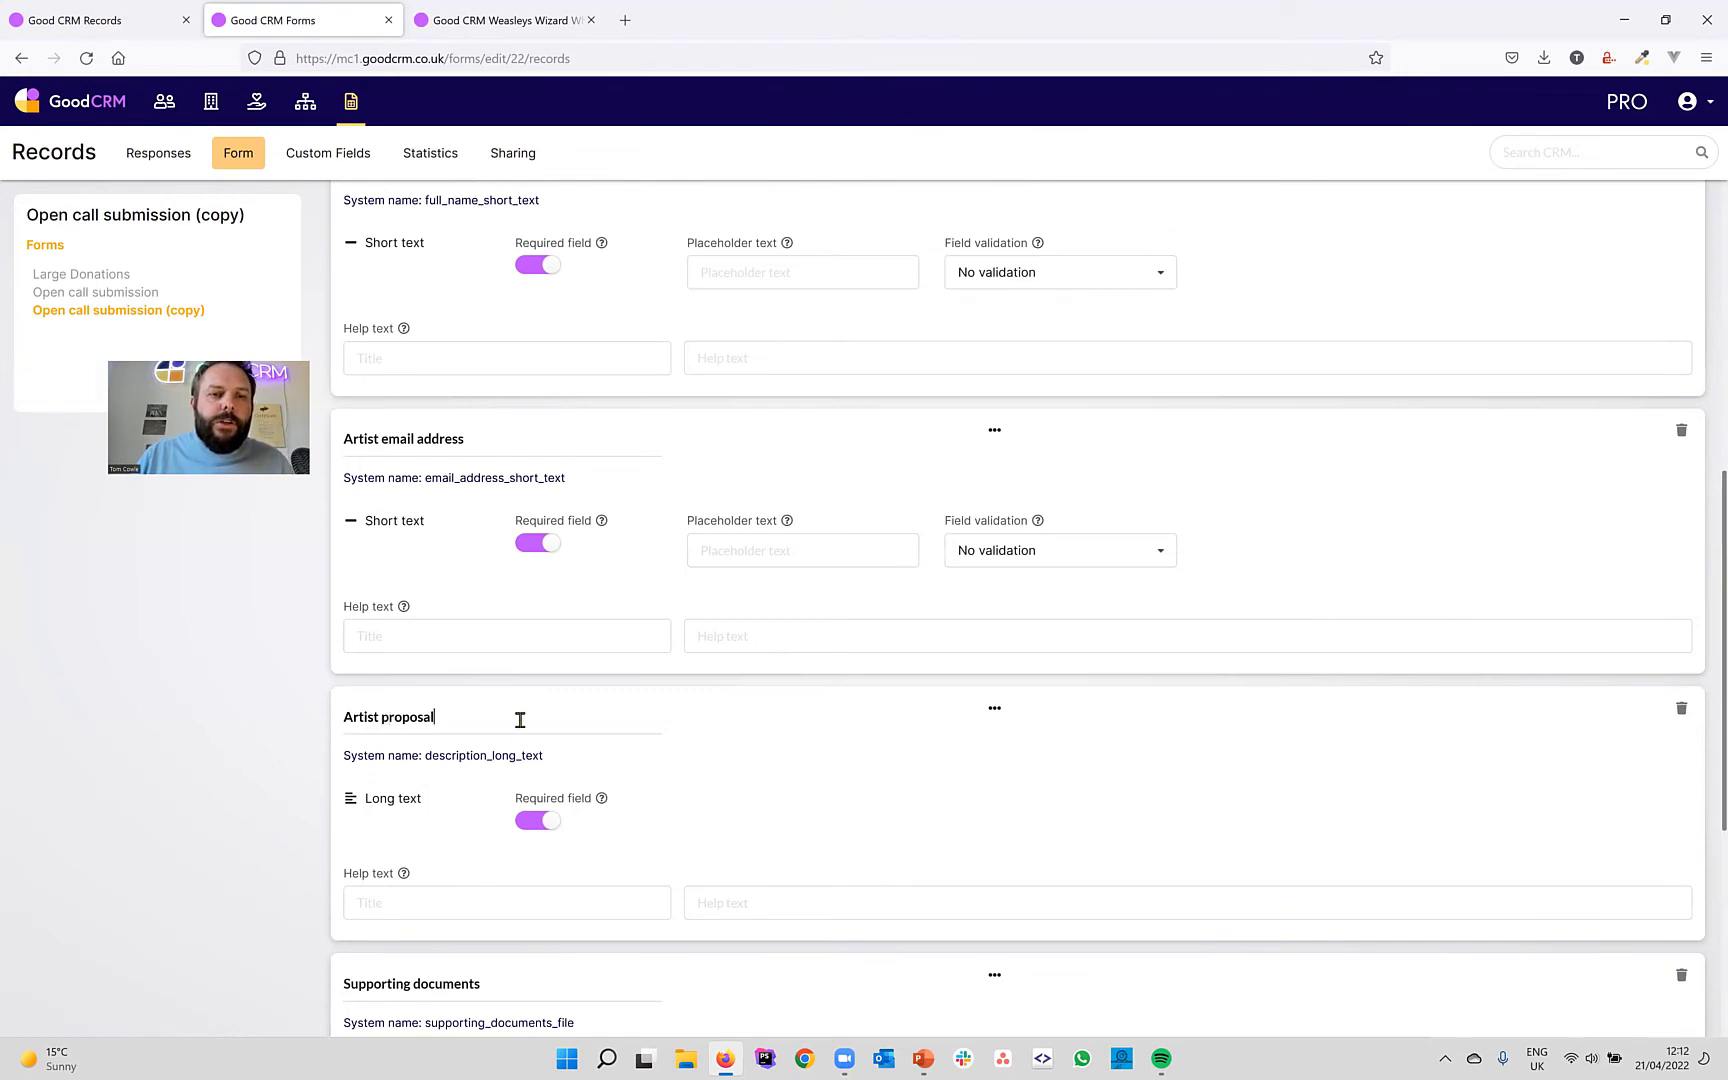
scroll(520, 720, "down", 2)
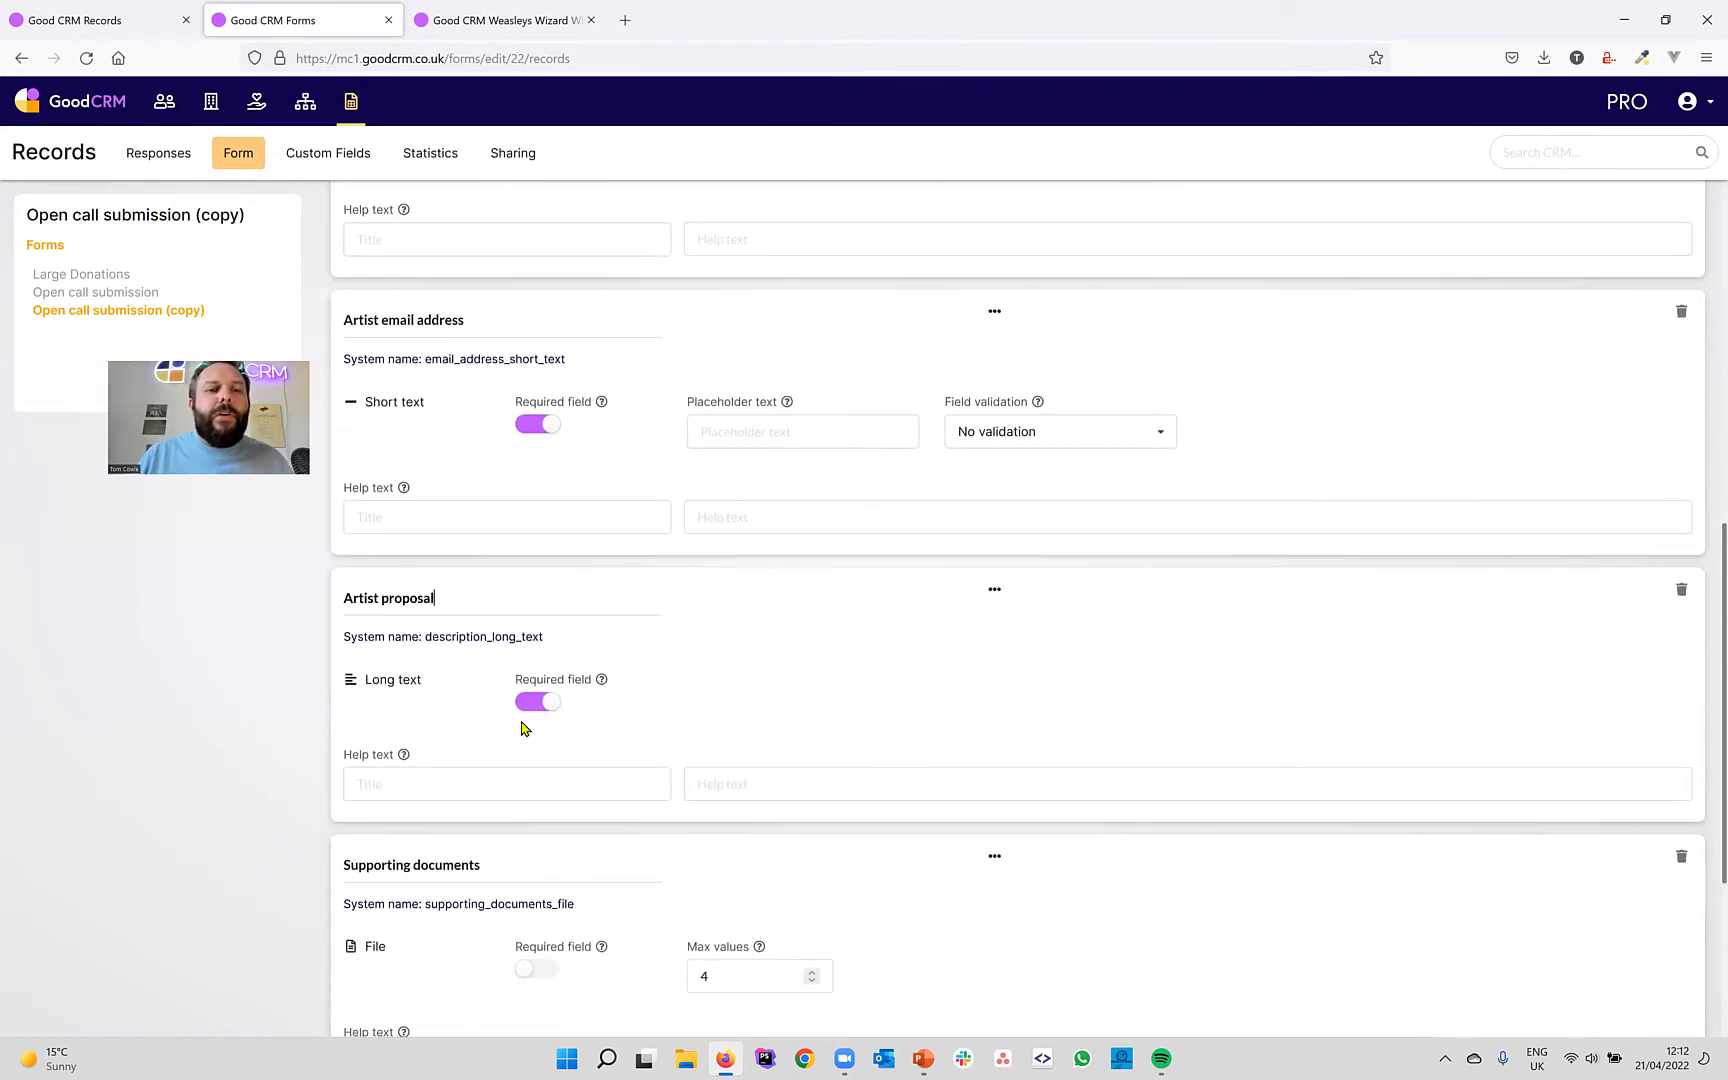
scroll(636, 664, "up", 5)
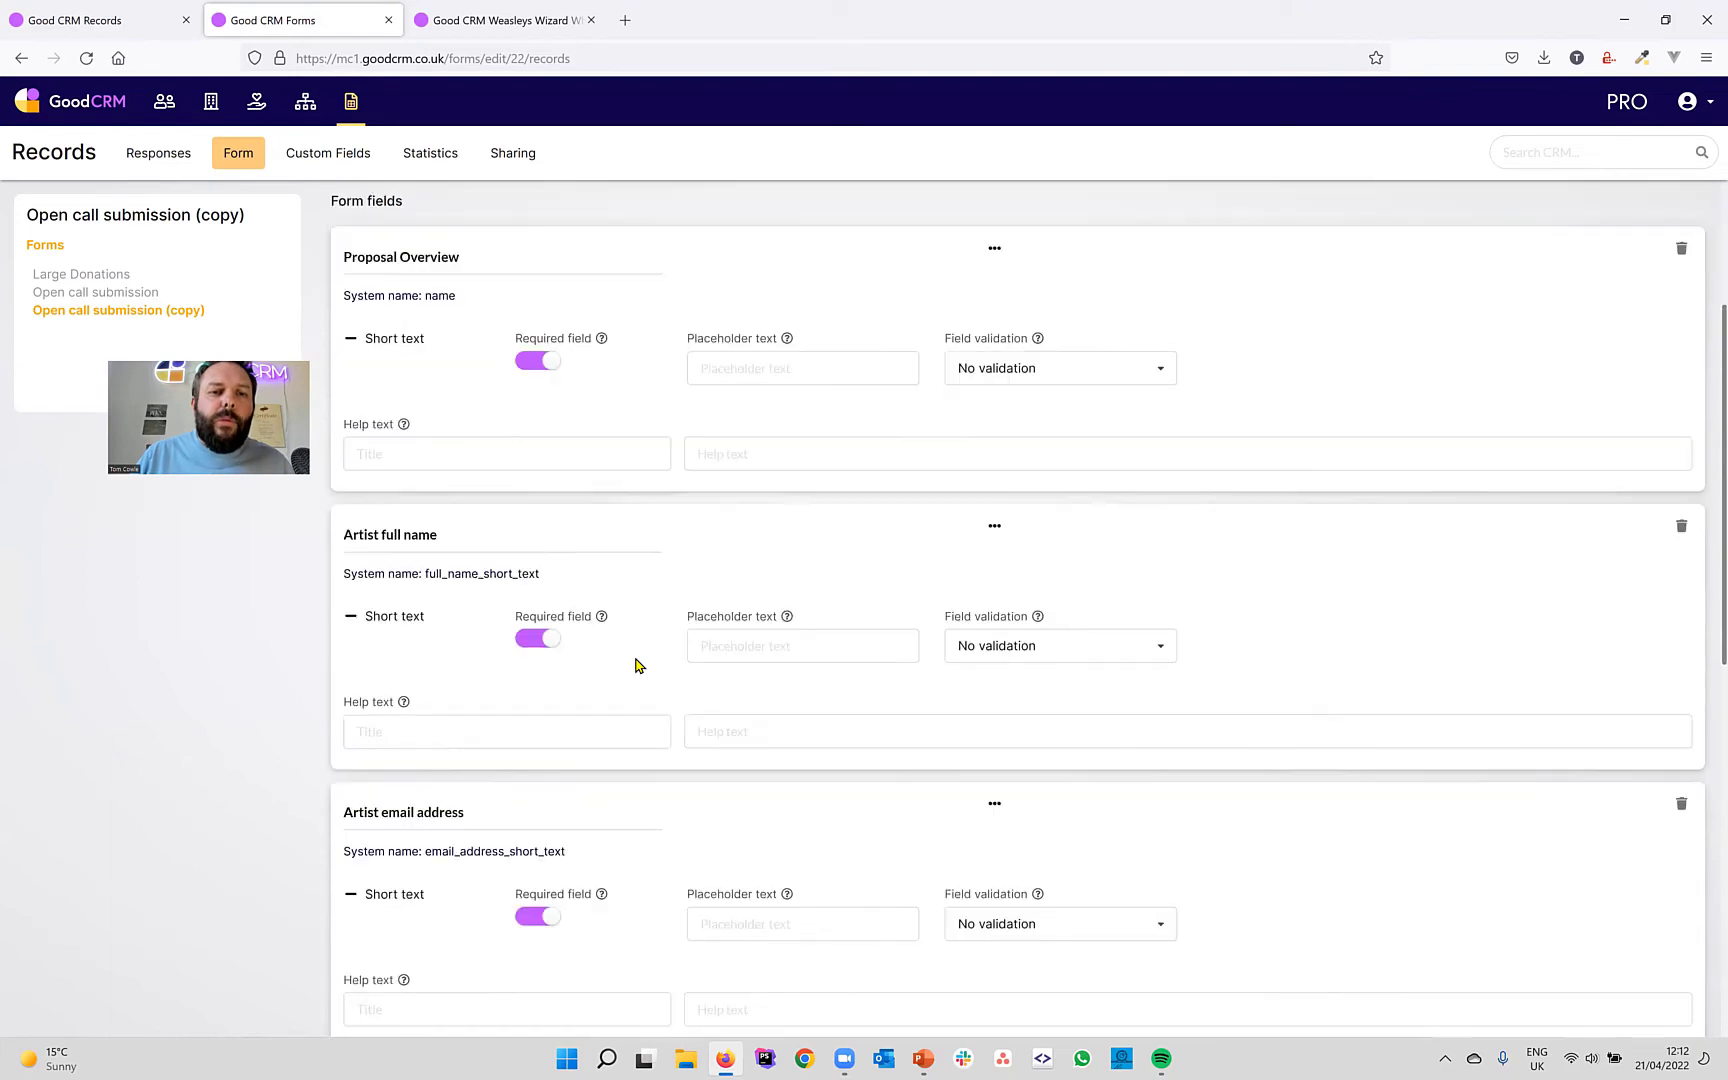
scroll(636, 664, "down", 4)
scroll(636, 664, "down", 5)
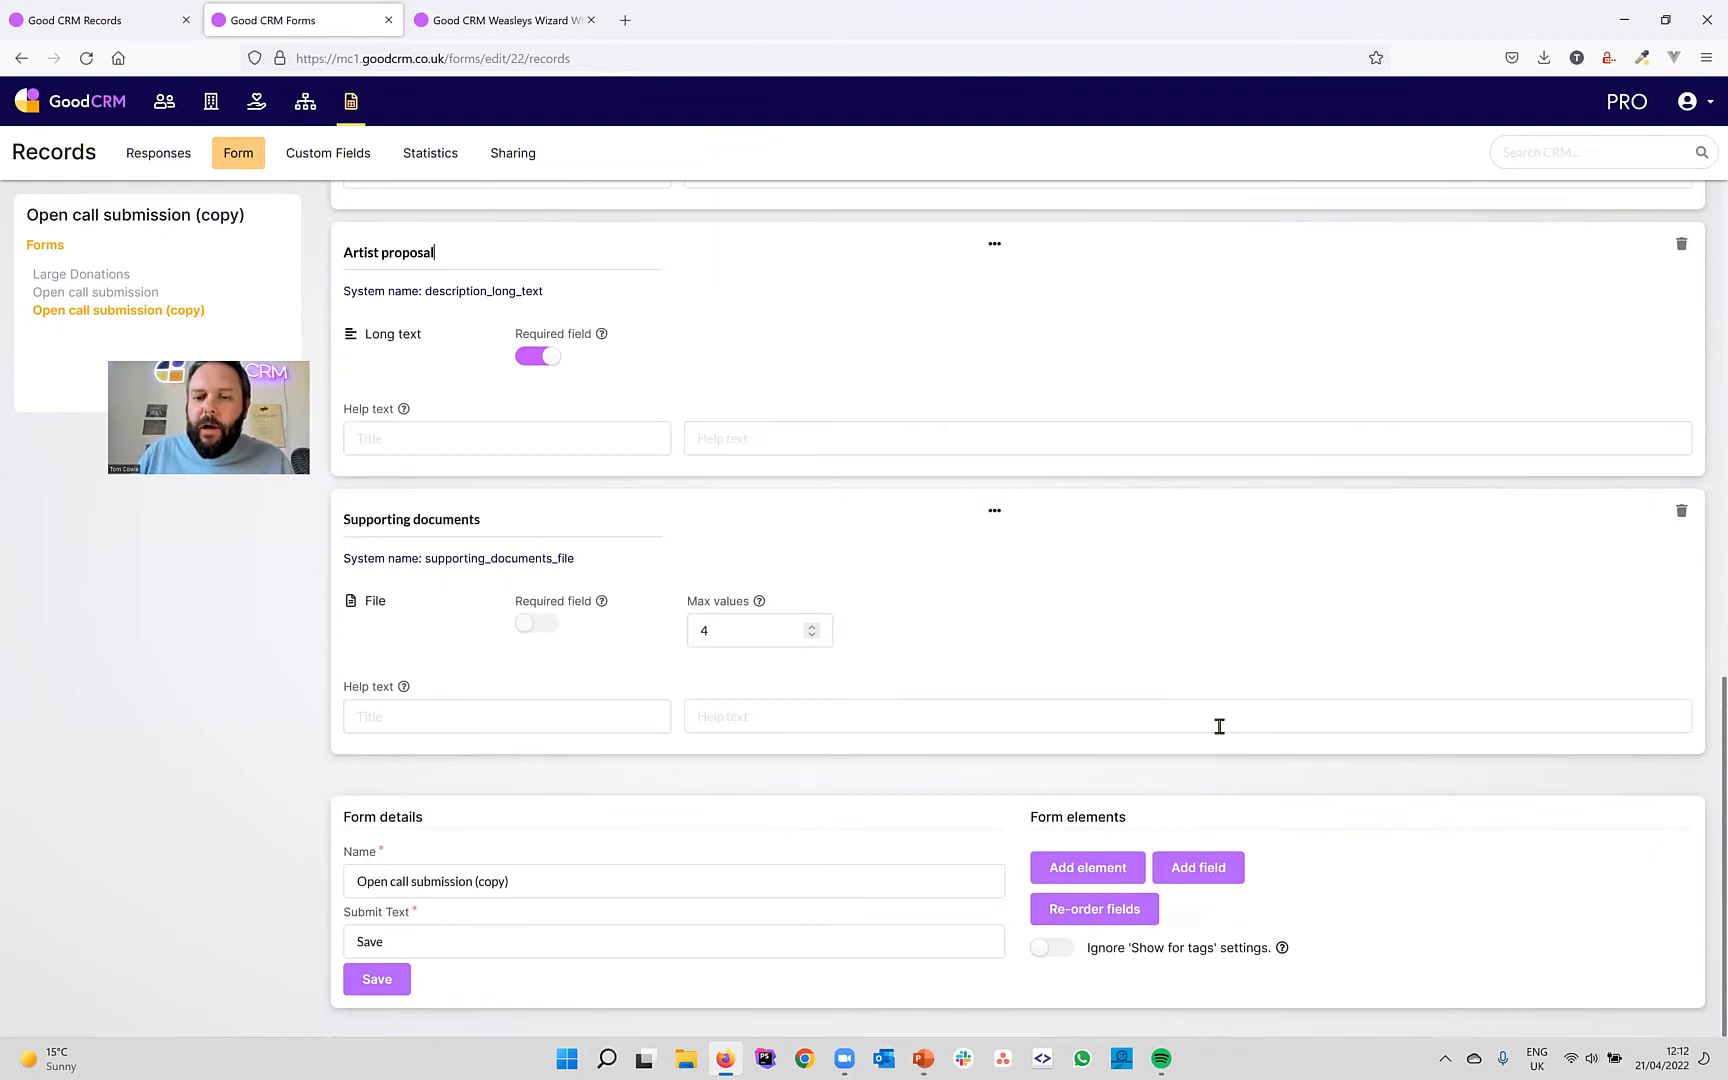
Add a Comments field after Supporting documents, title it 'Assessor Comments', and make it required.
left_click(1204, 870)
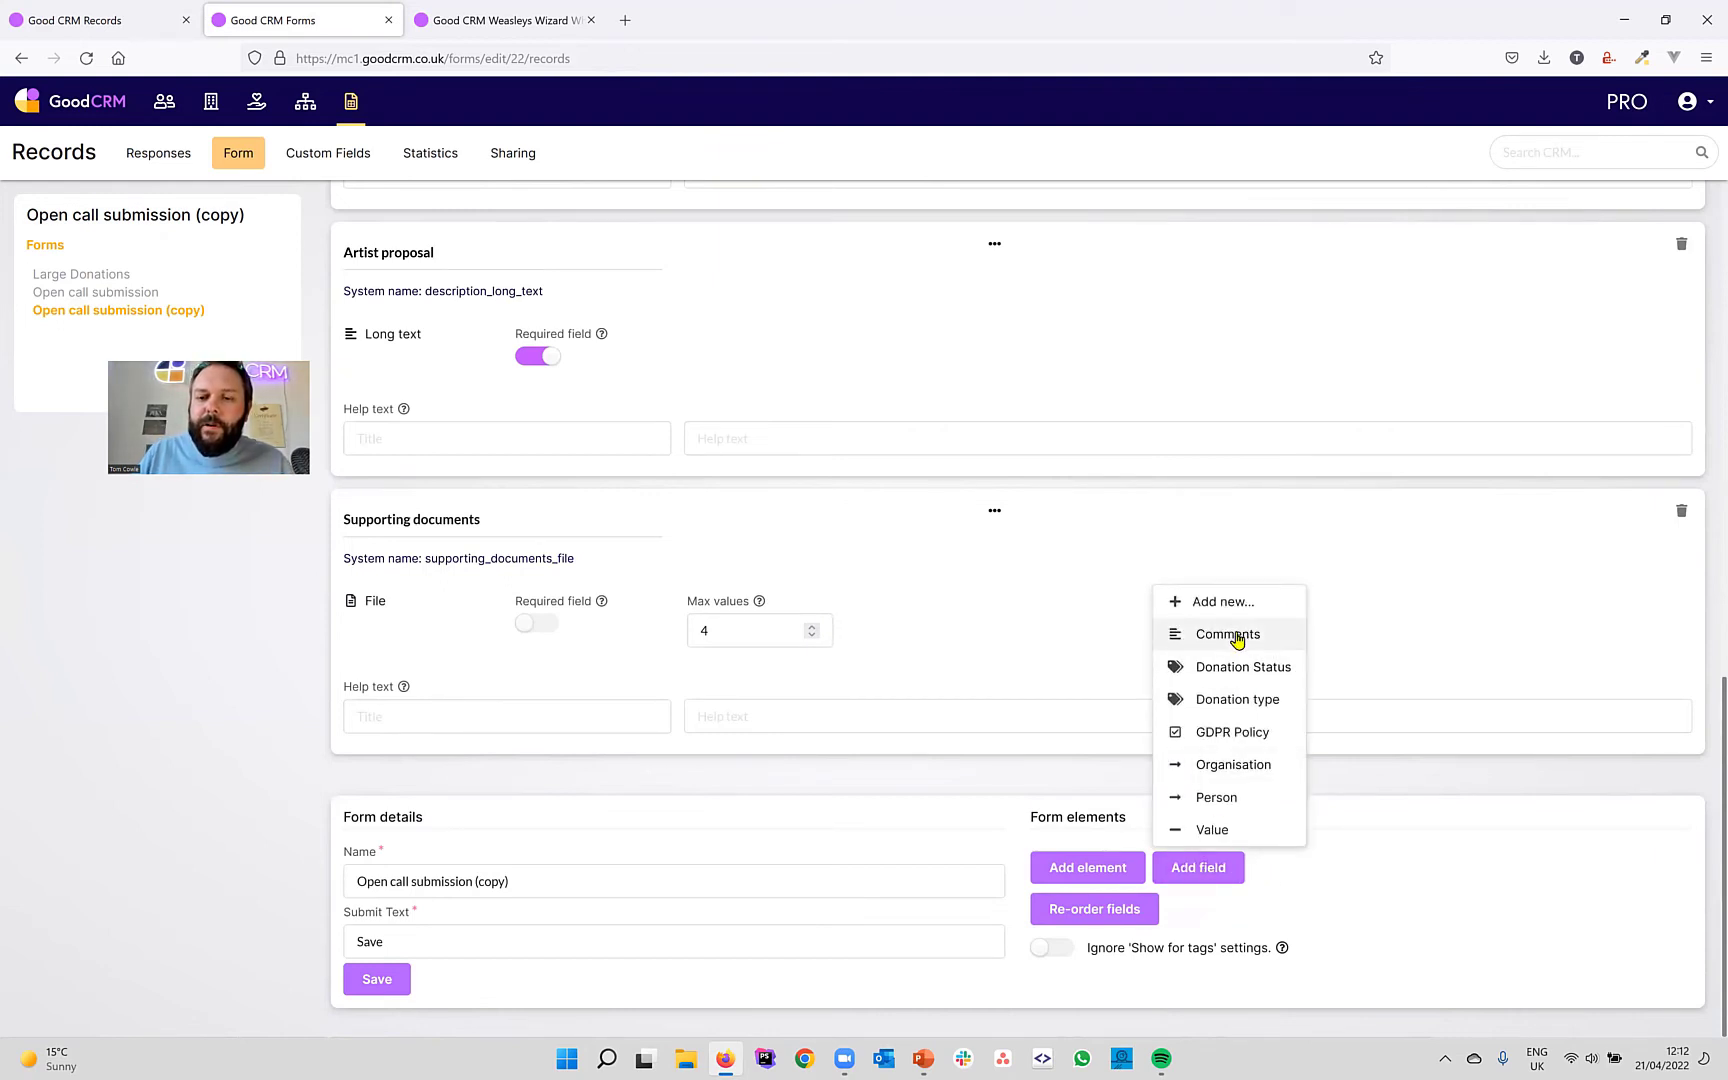
left_click(1237, 636)
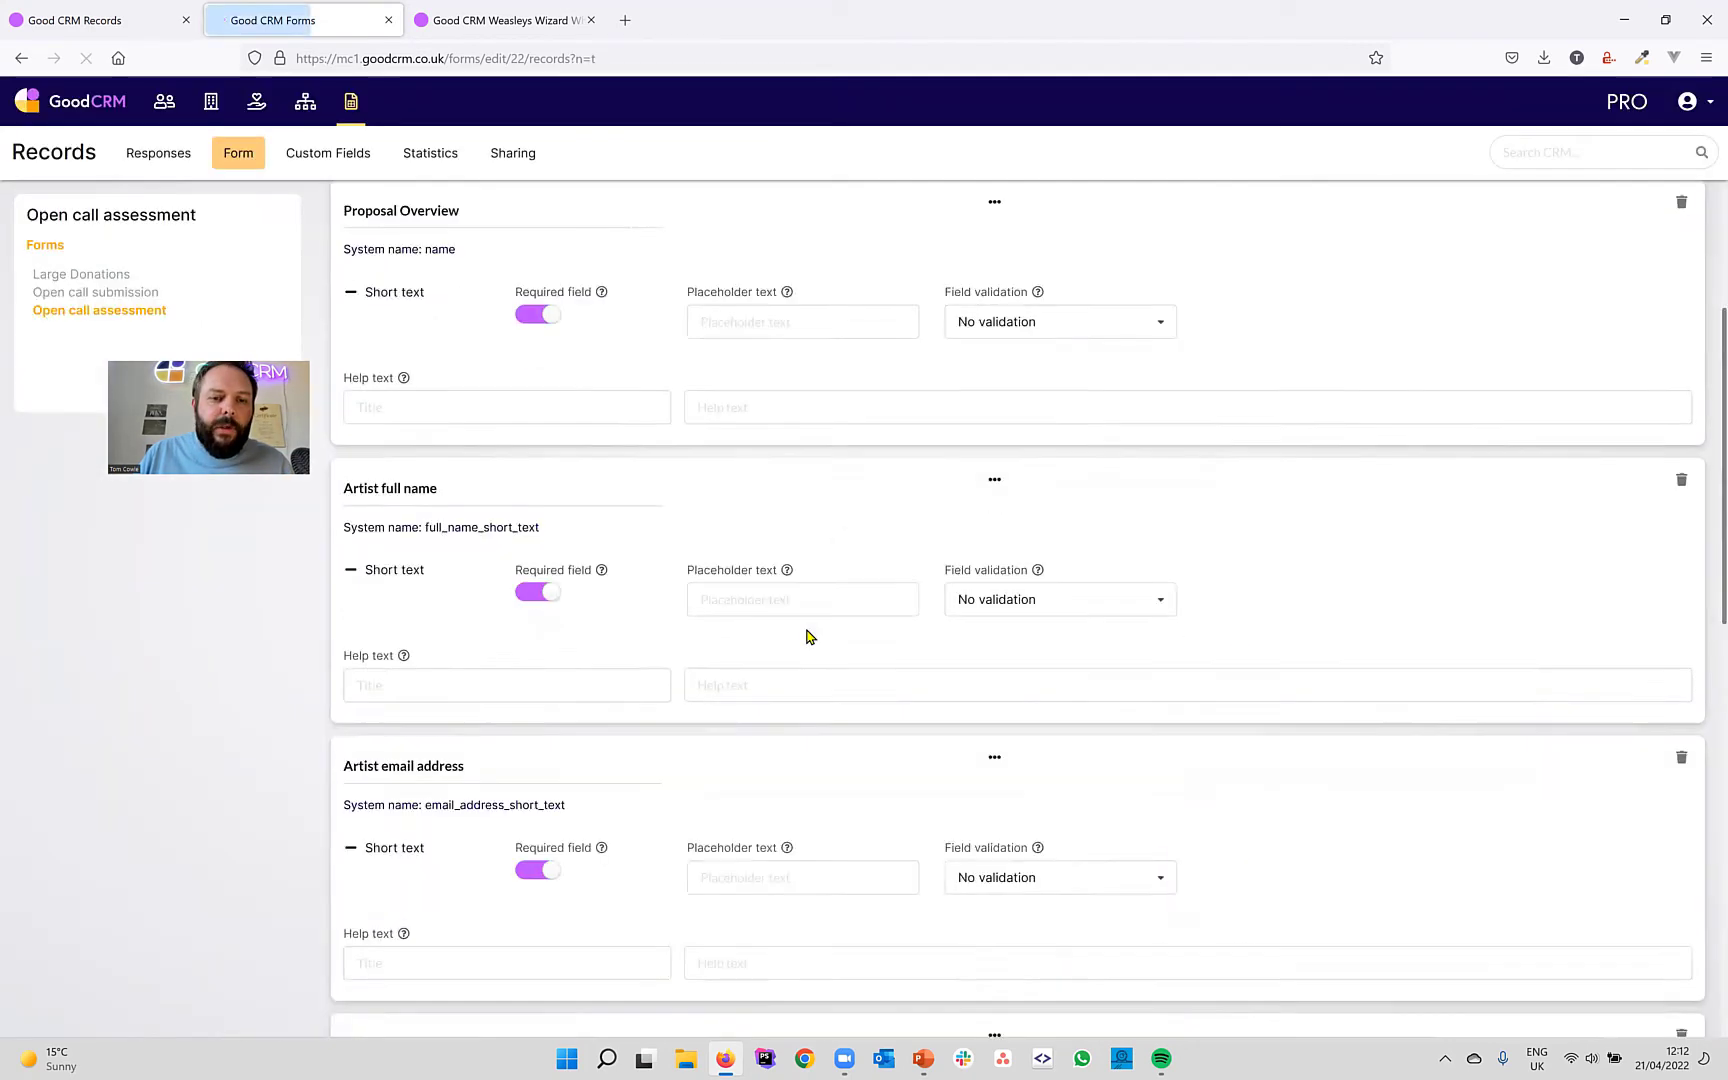
left_click(347, 518)
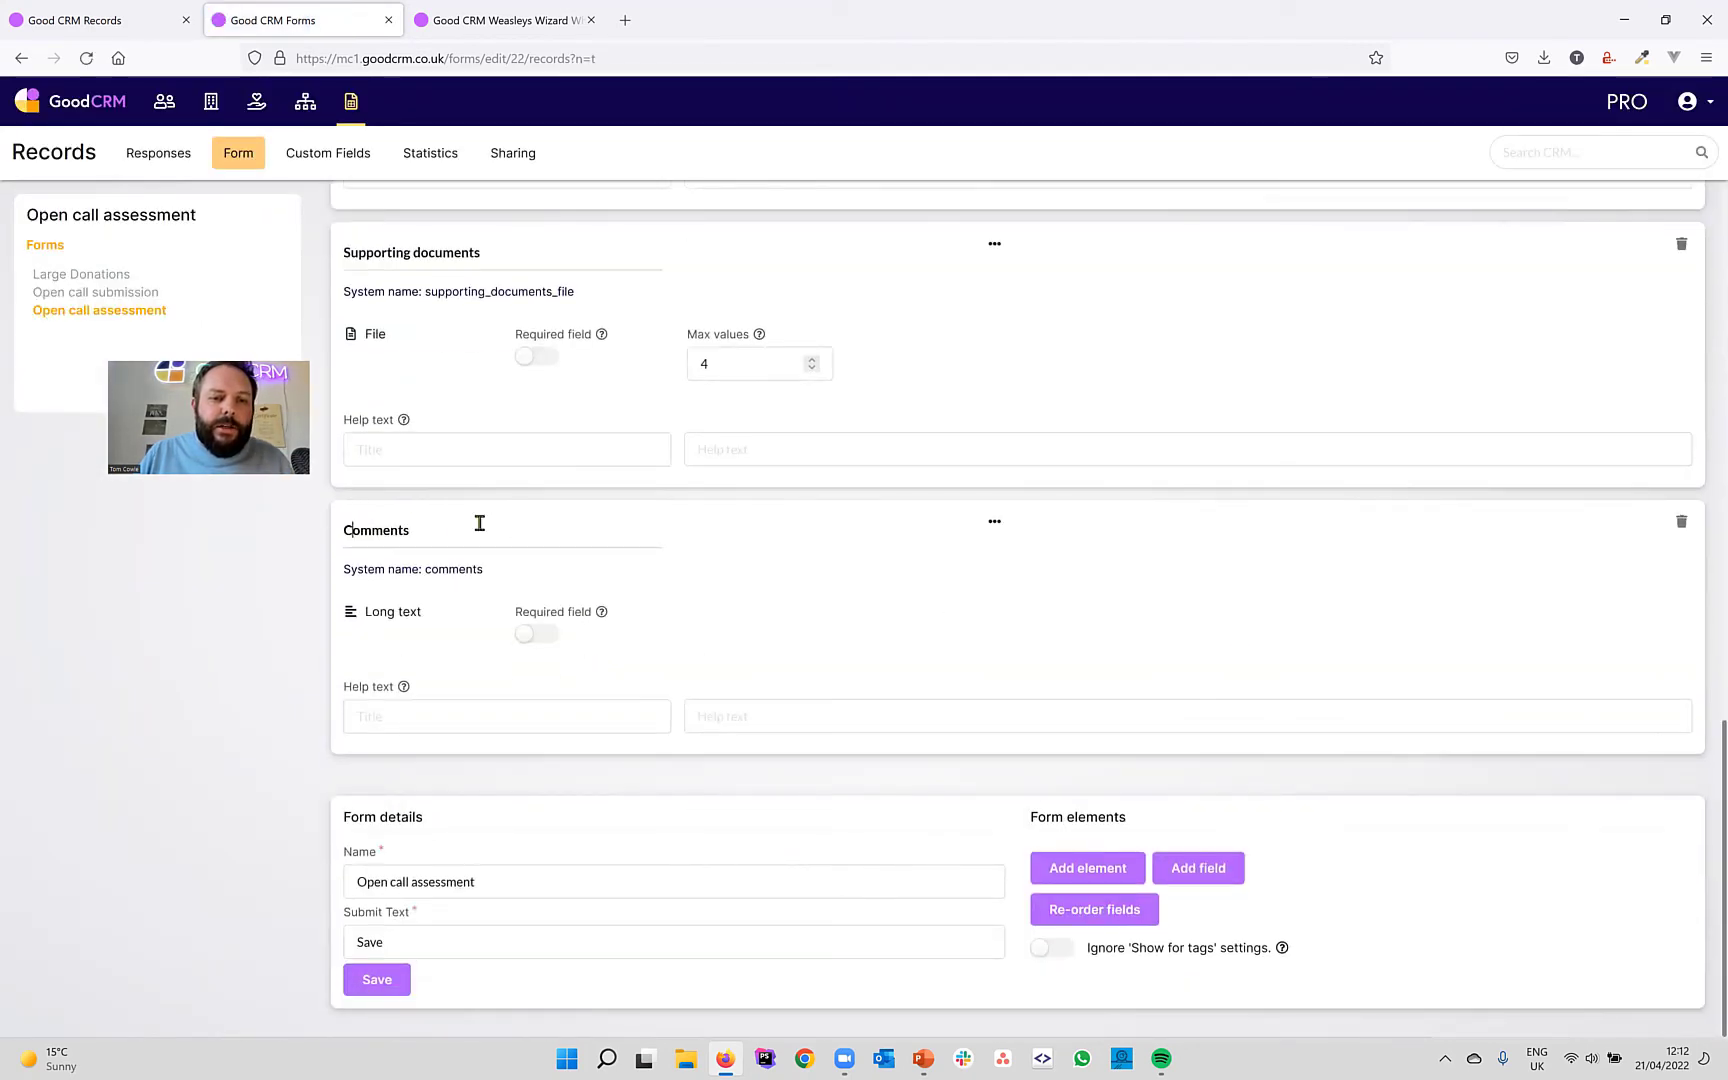
type("A")
type("essor")
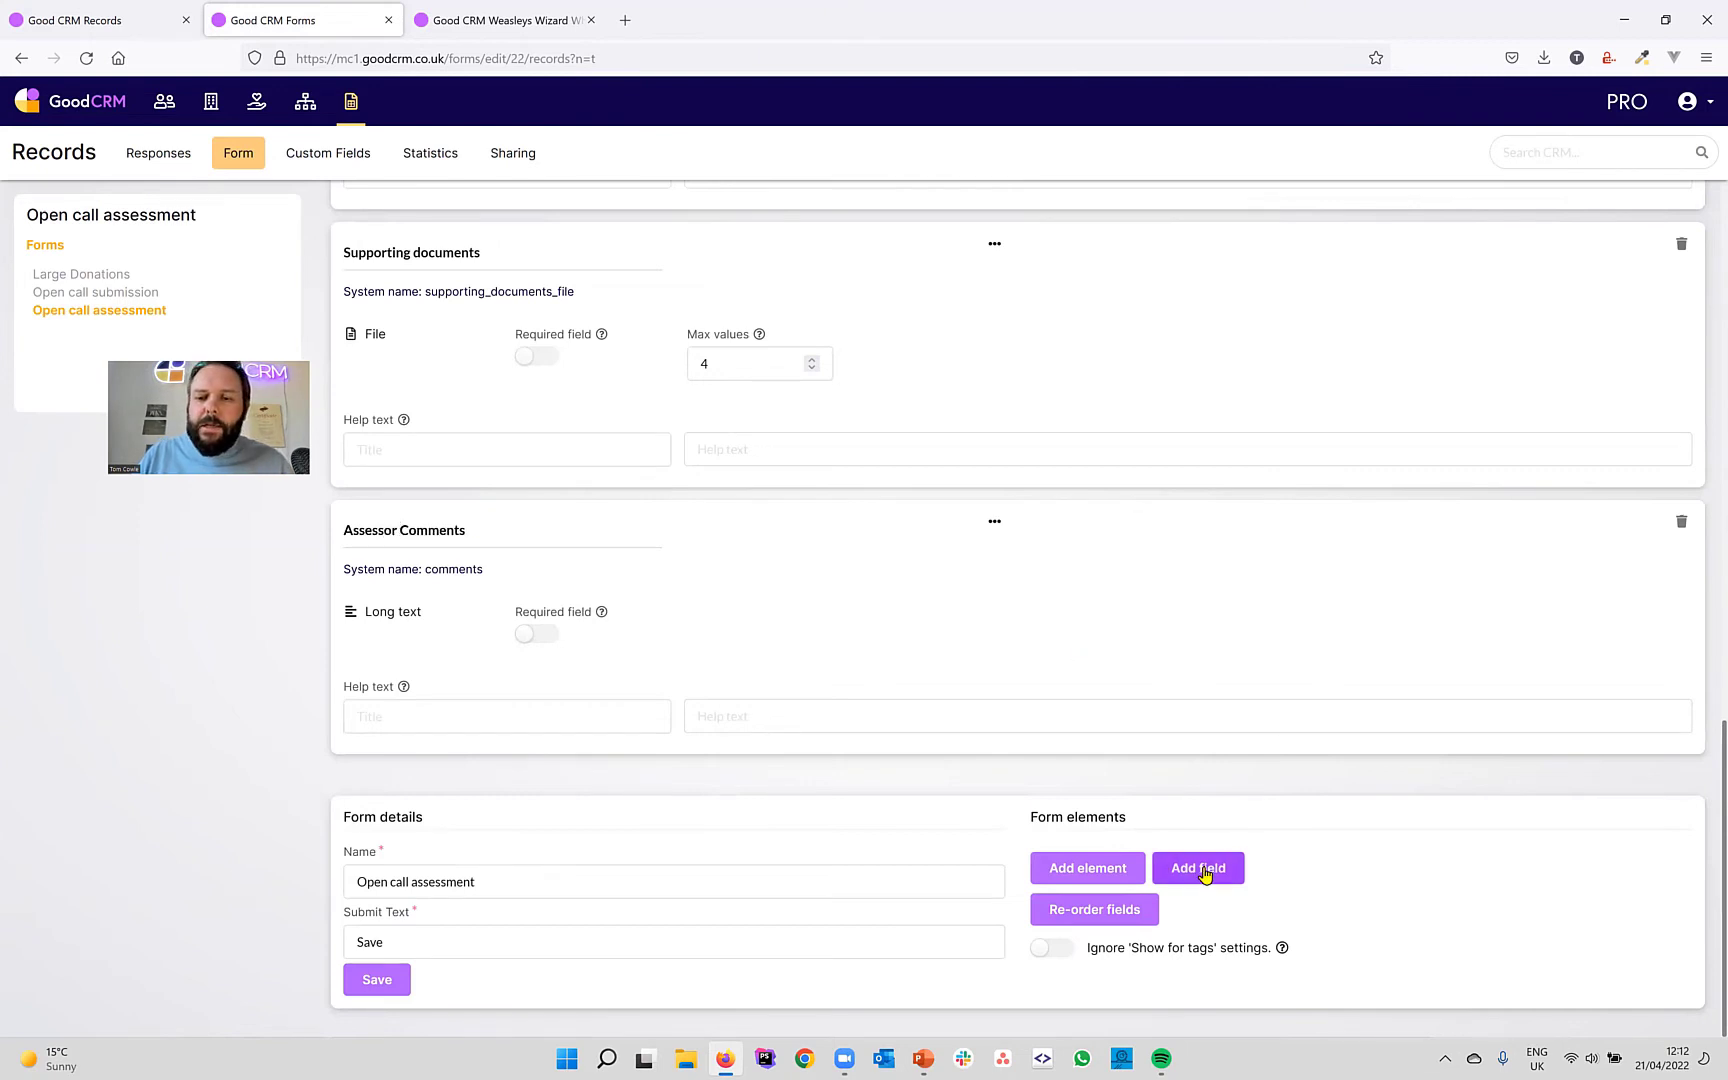
left_click(540, 633)
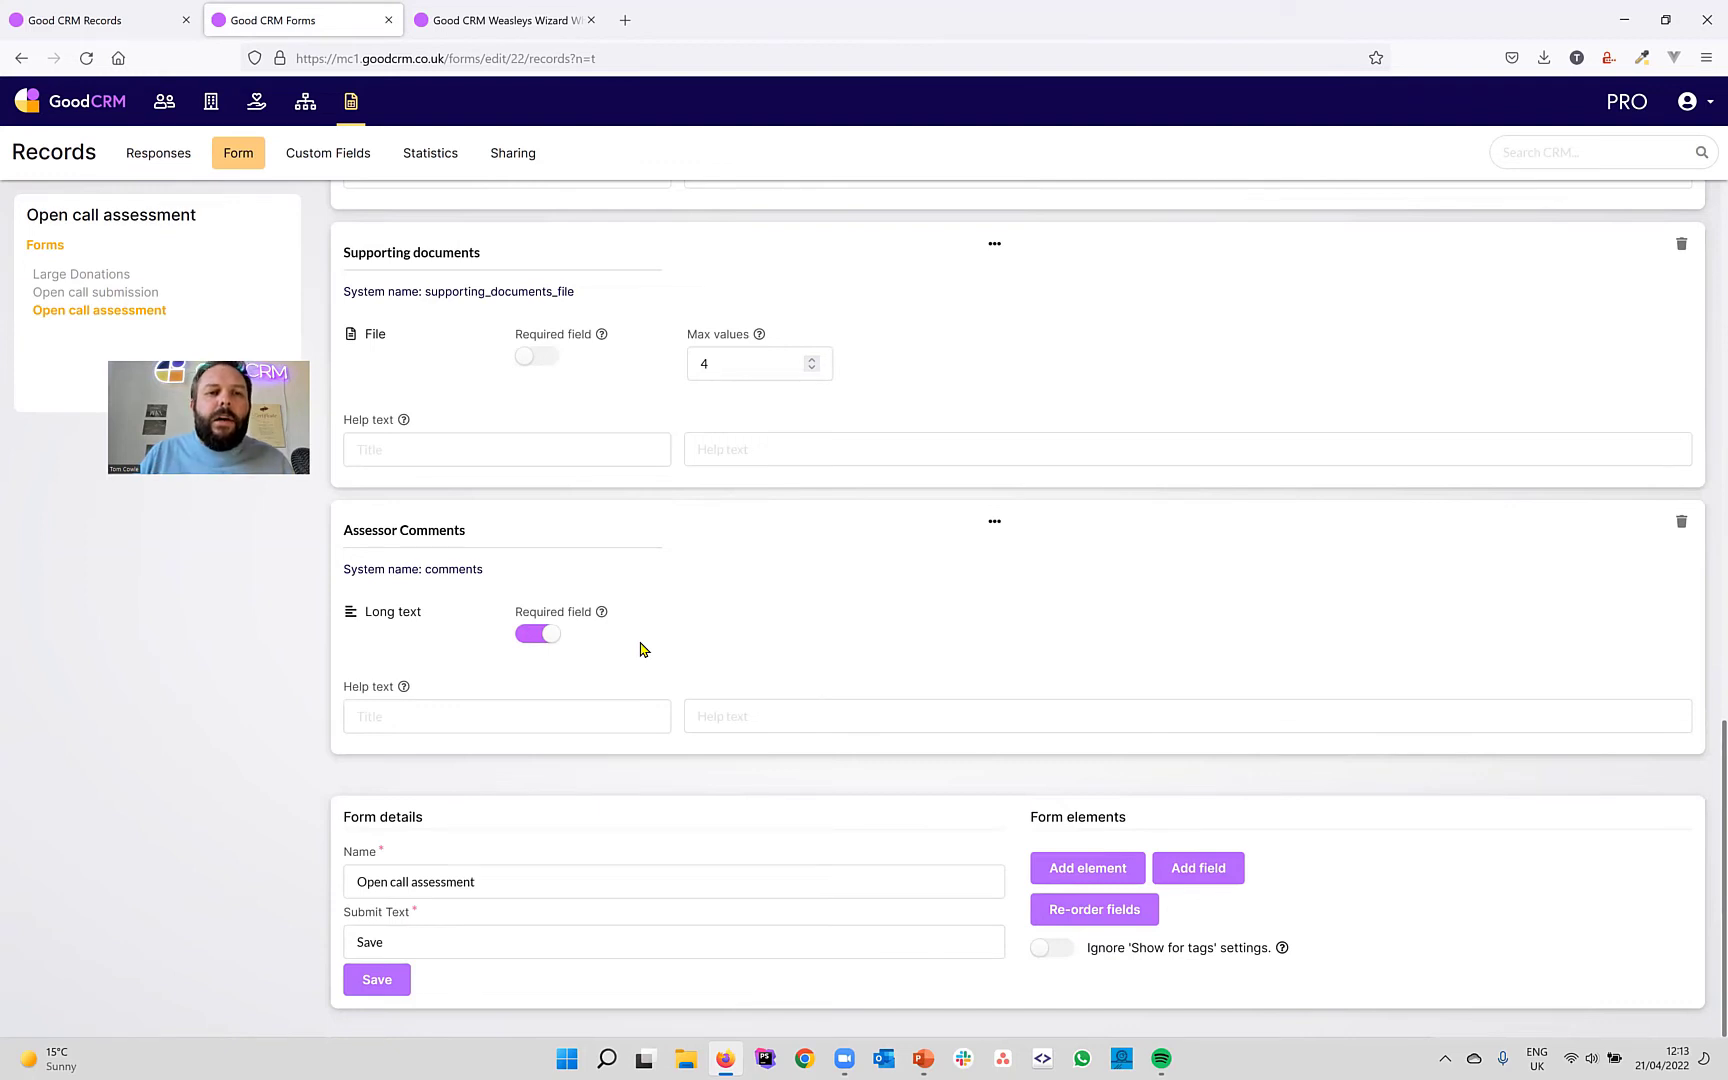
Create a new tag type named 'Submission Statuses' in Tools and Settings.
left_click(1707, 110)
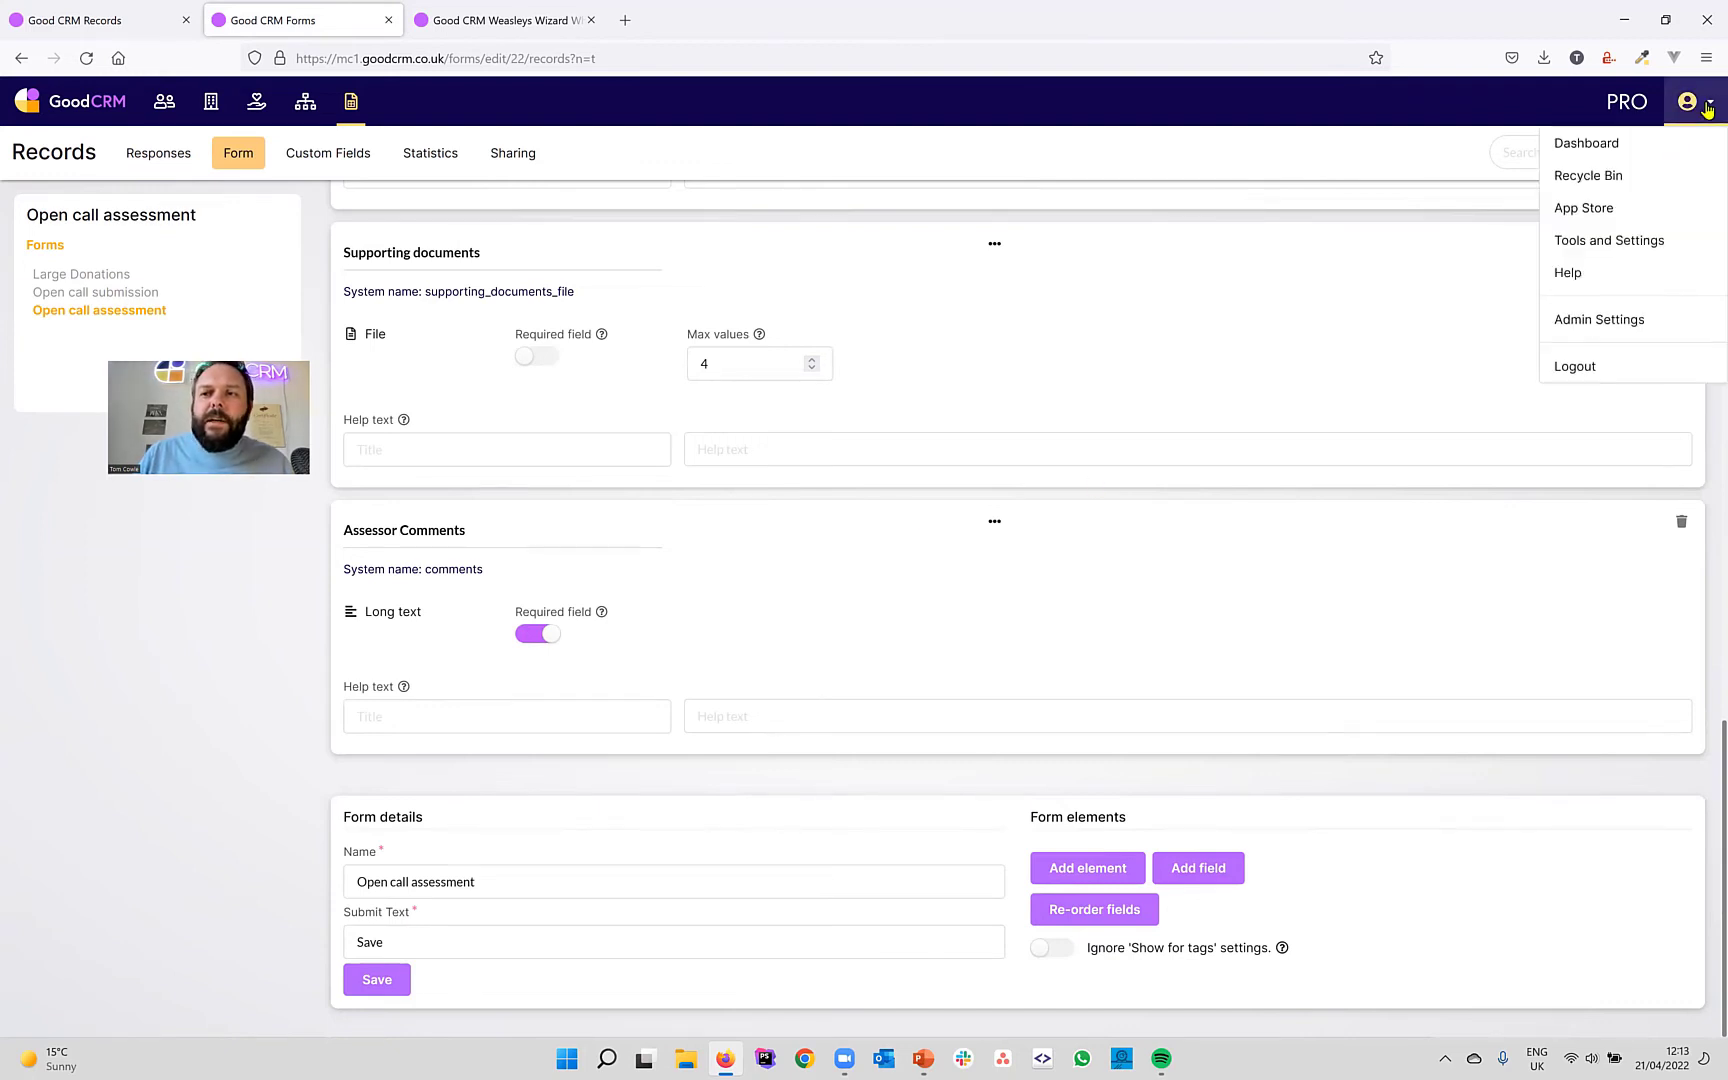
left_click(1626, 243)
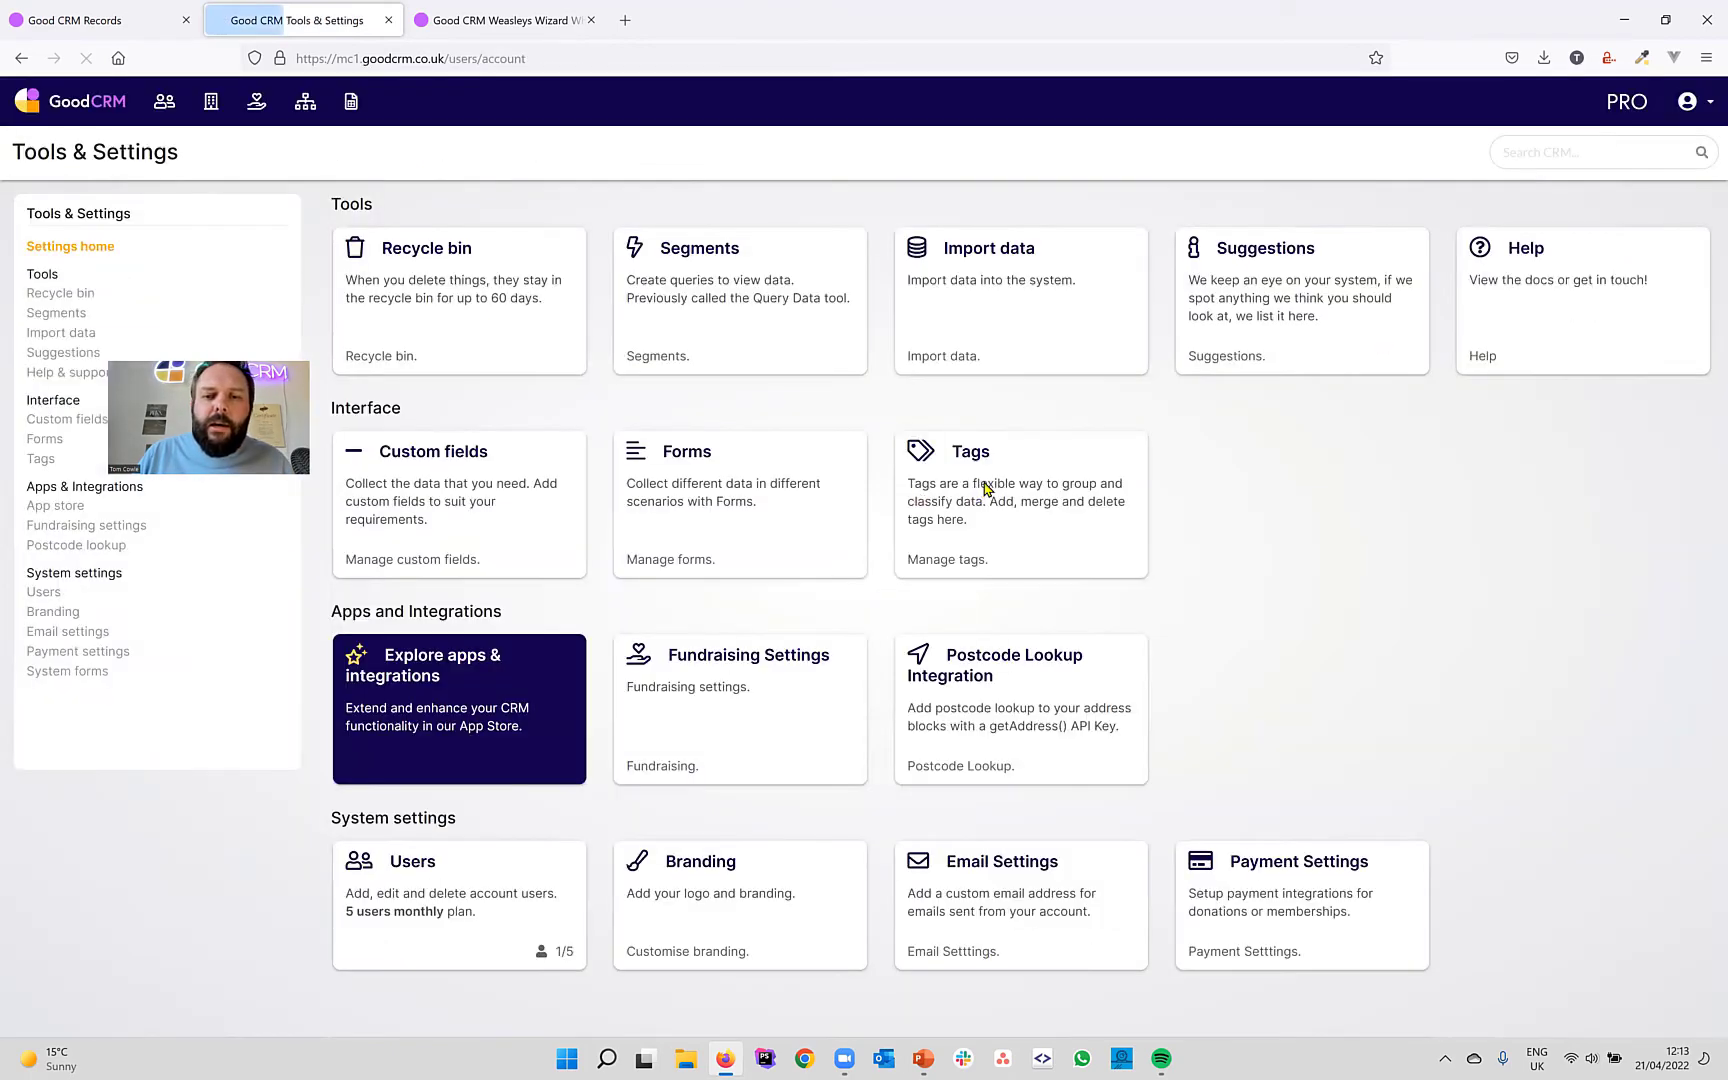
left_click(983, 488)
left_click(158, 152)
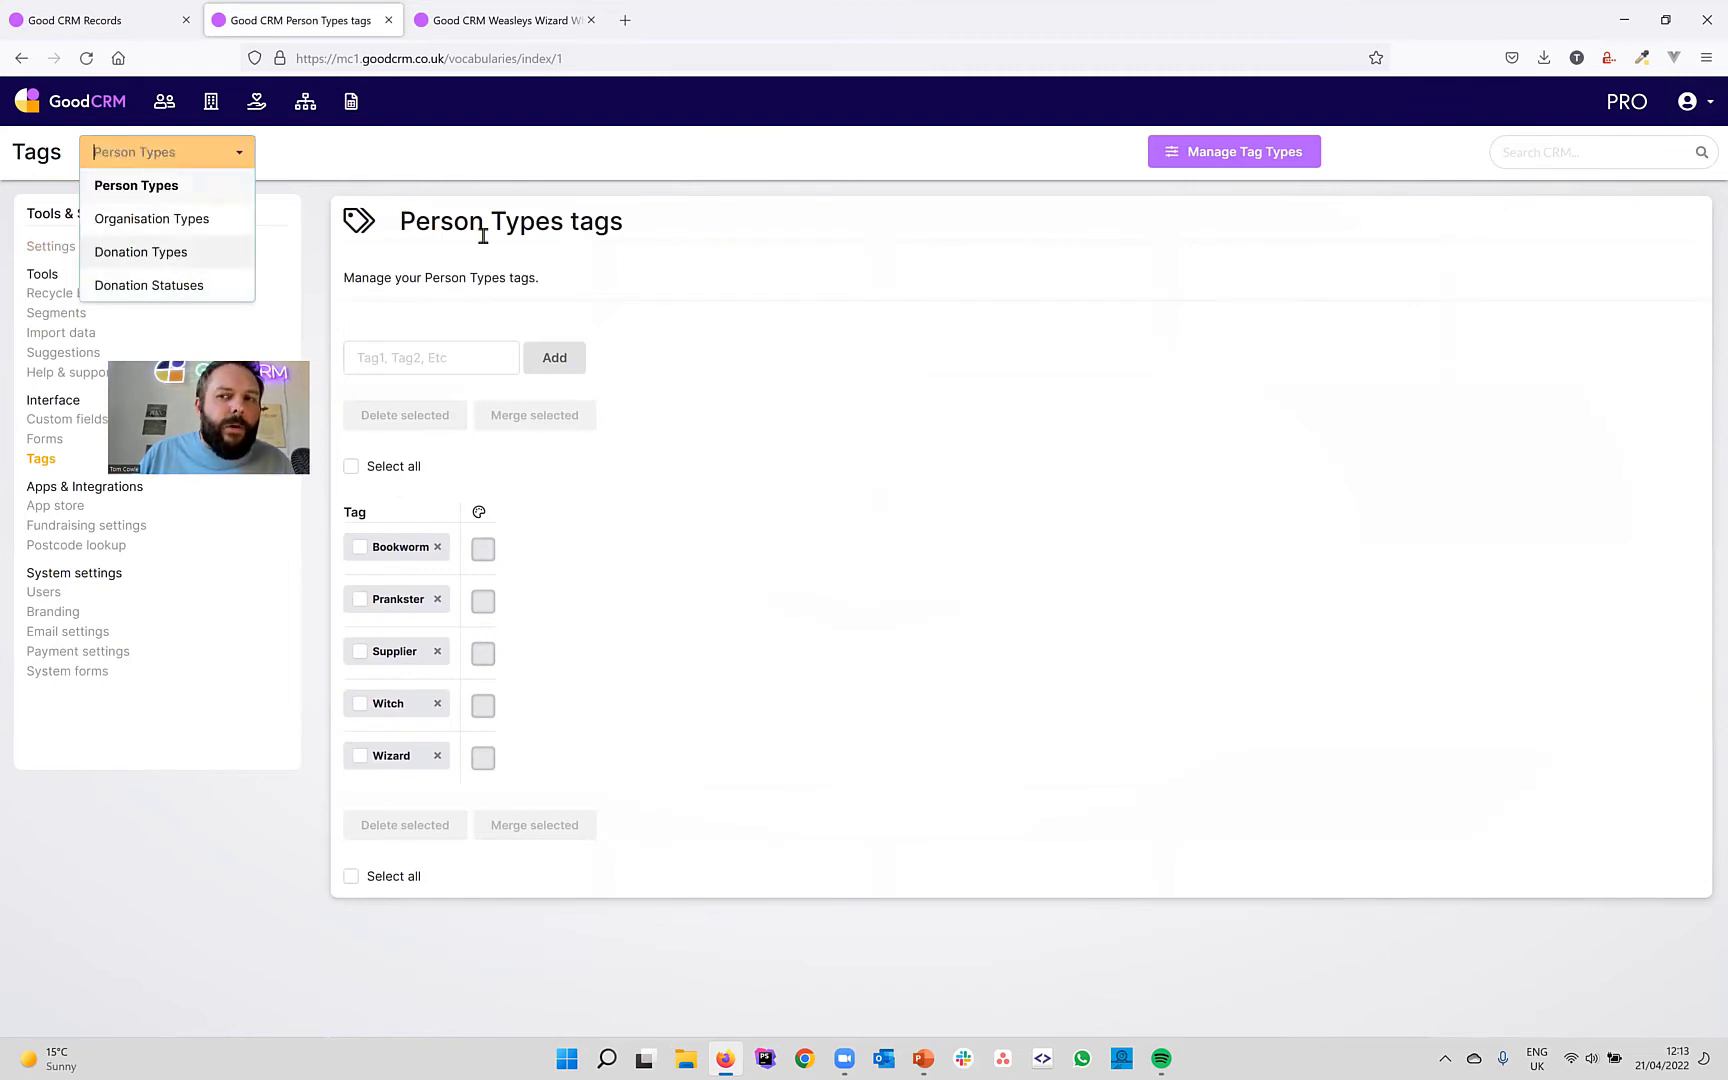
left_click(1229, 155)
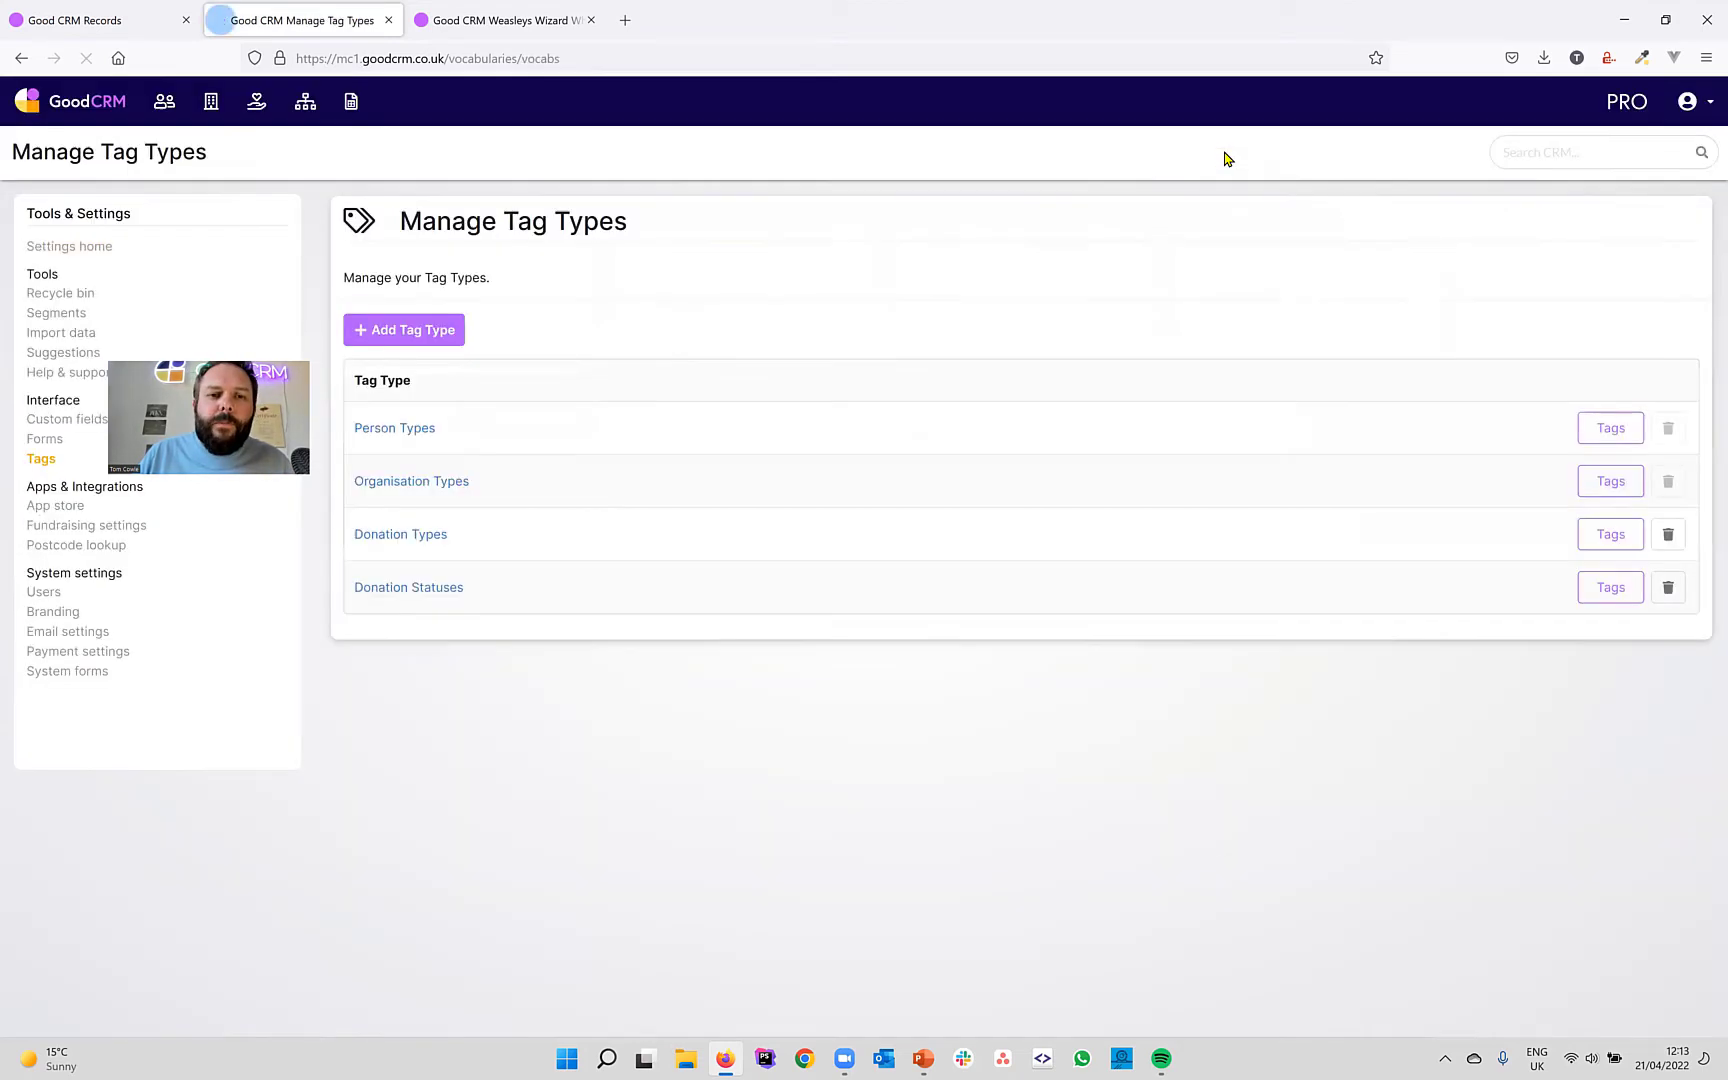
left_click(432, 330)
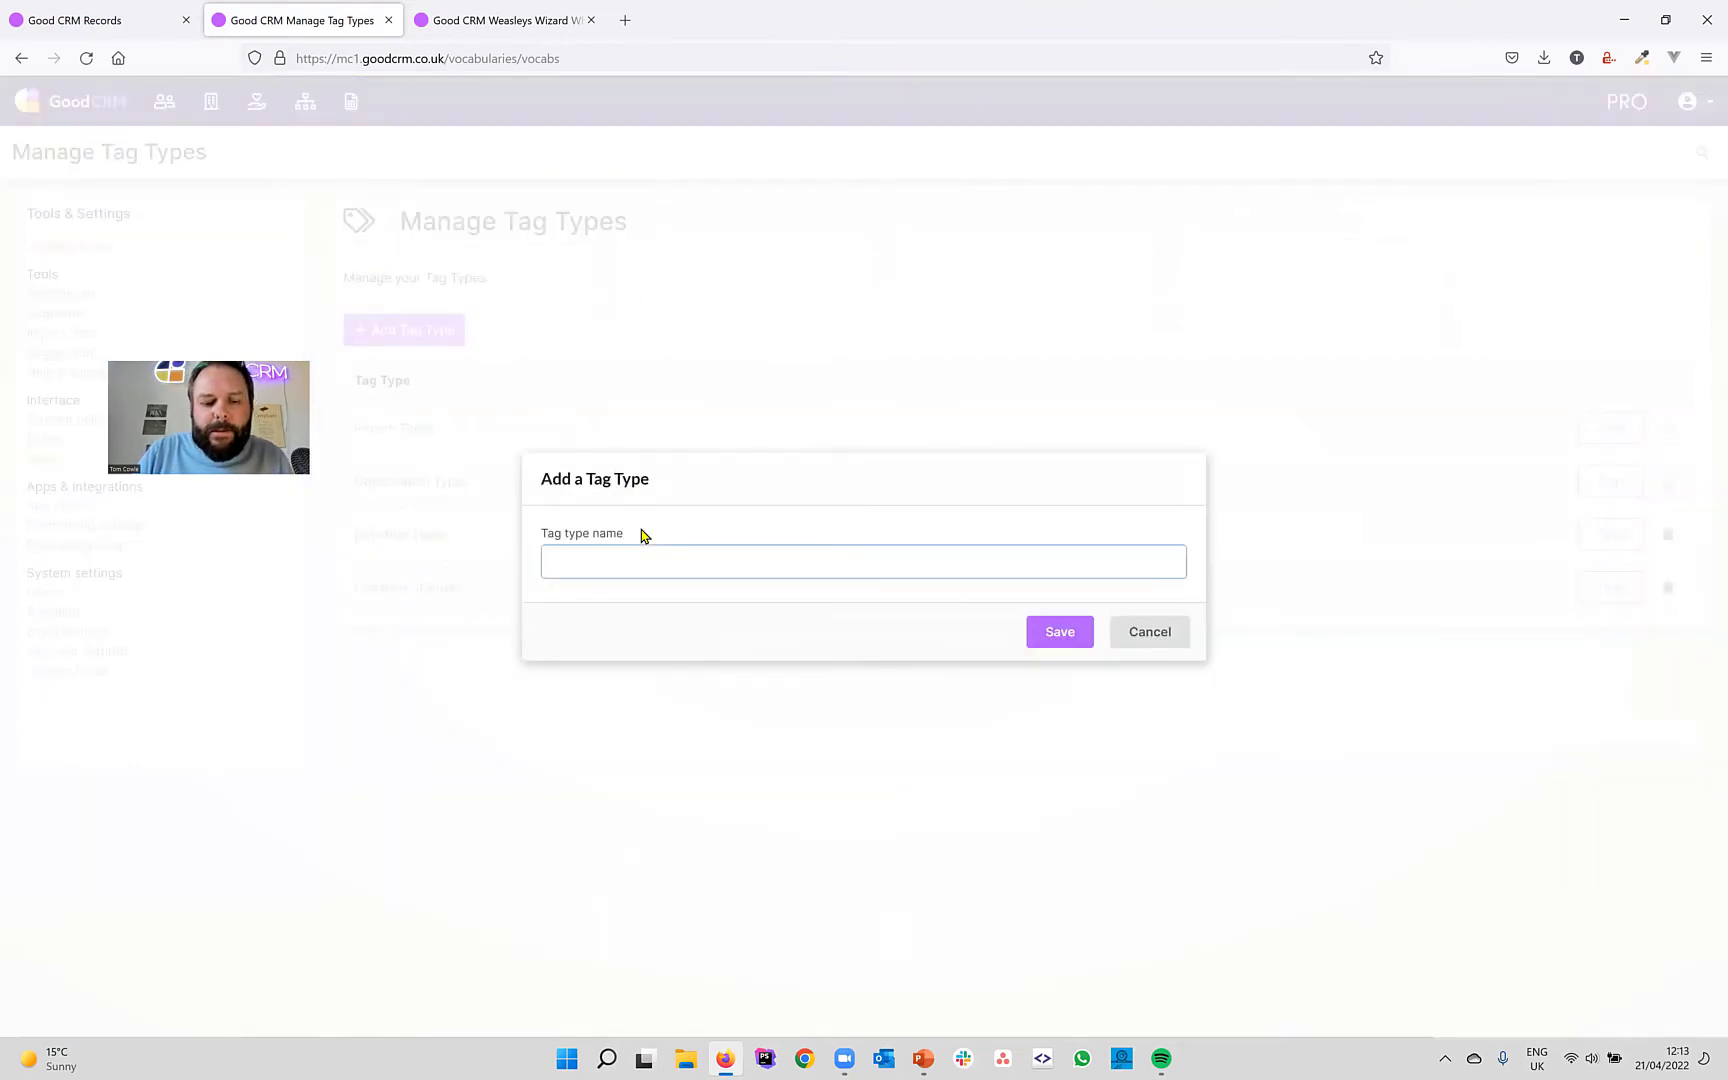
type("Op")
key("BackSpace")
key("BackSpace")
type("S")
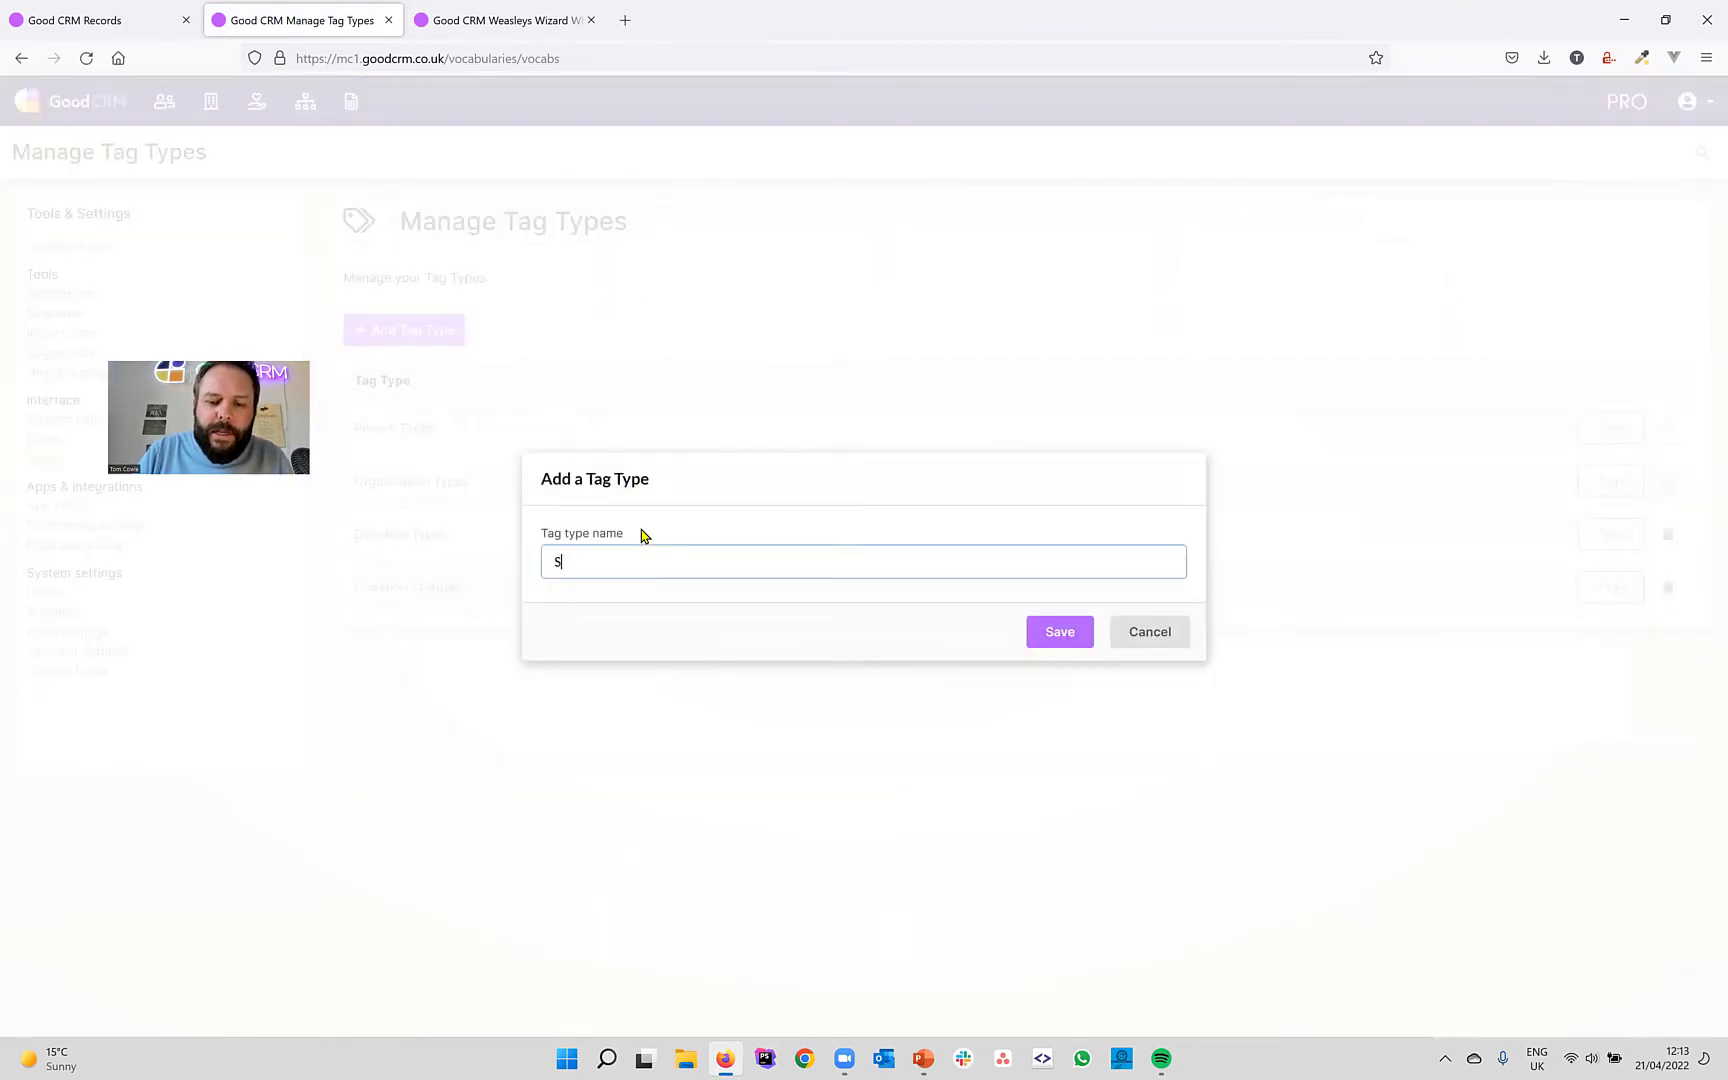
type("ubmission")
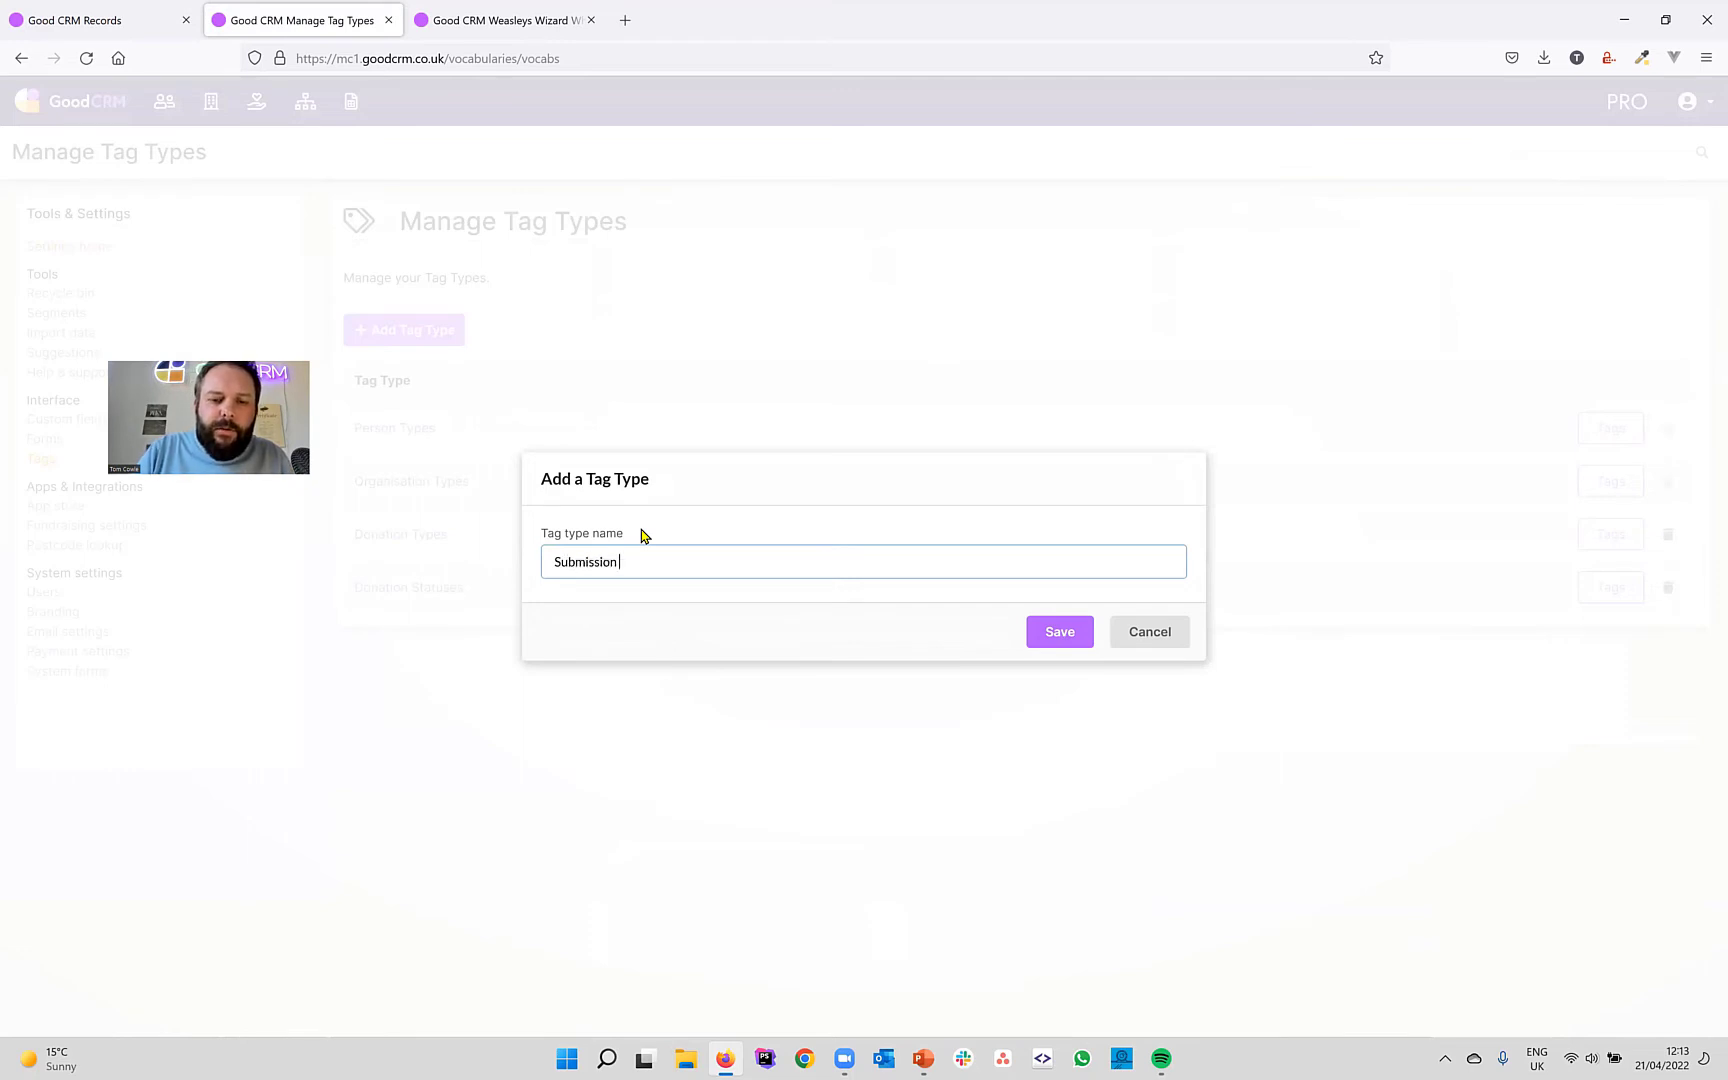
type(" Statuses")
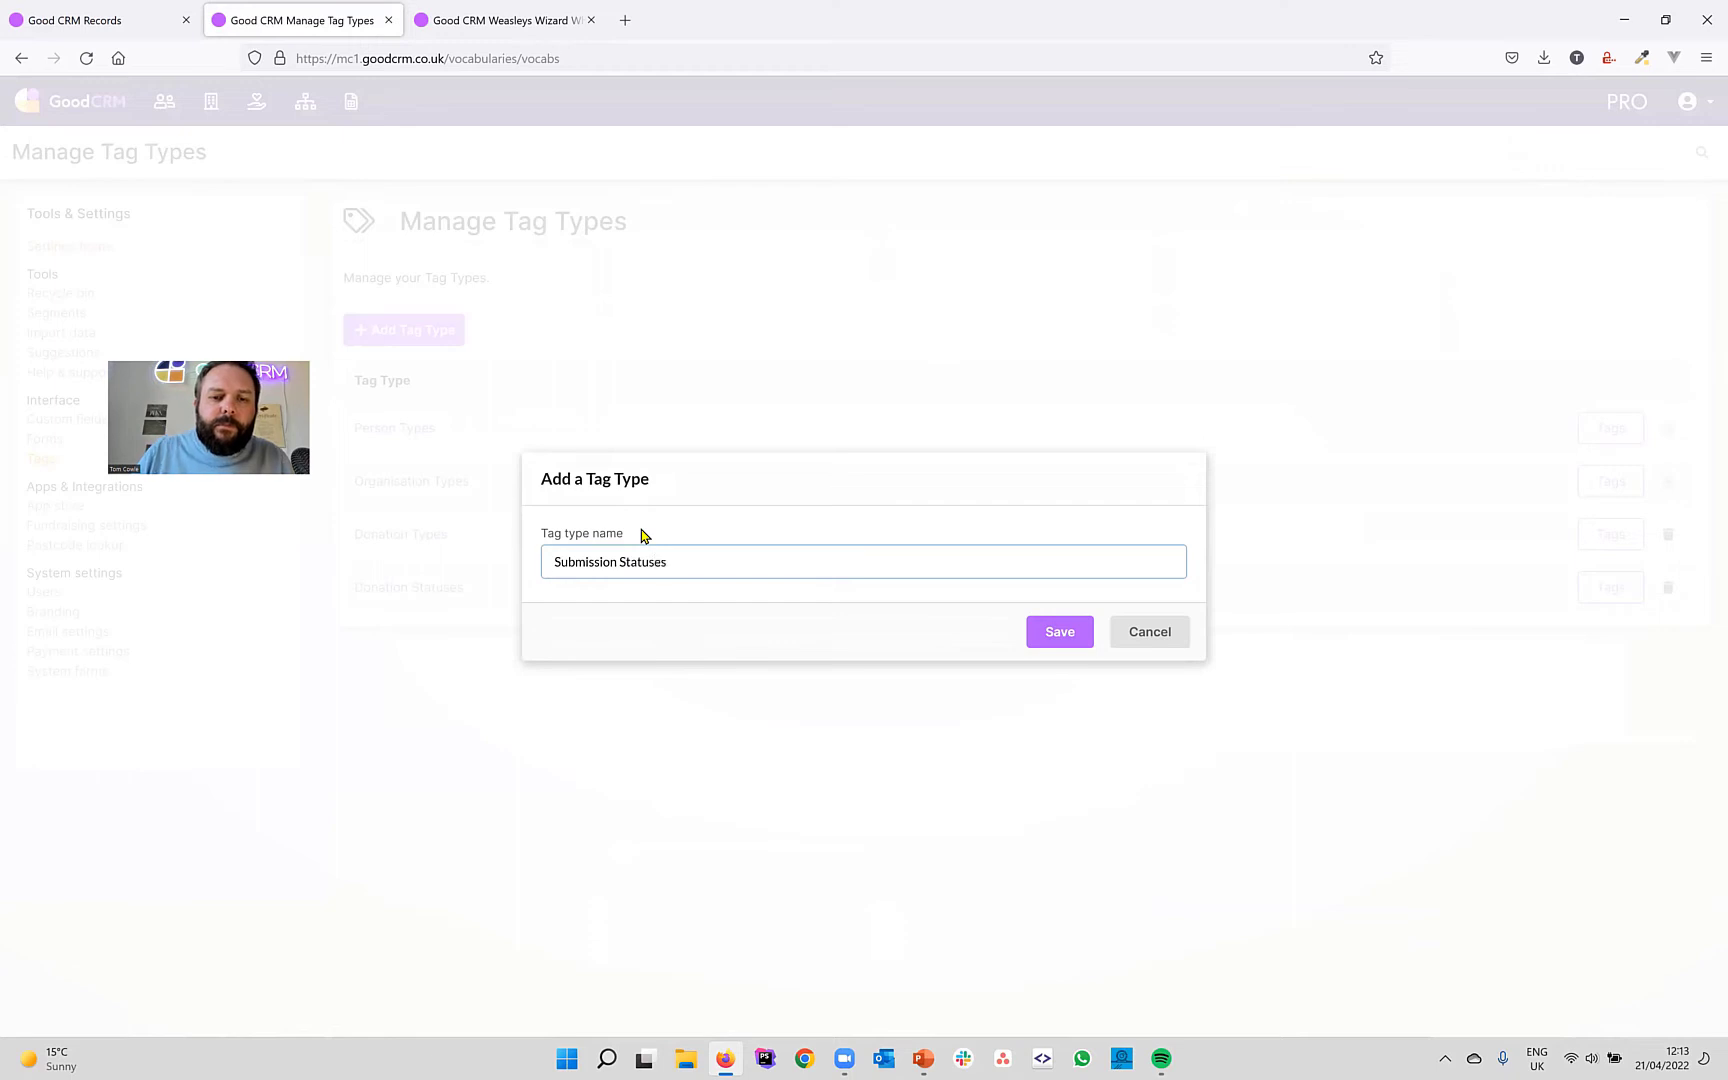
left_click(1043, 633)
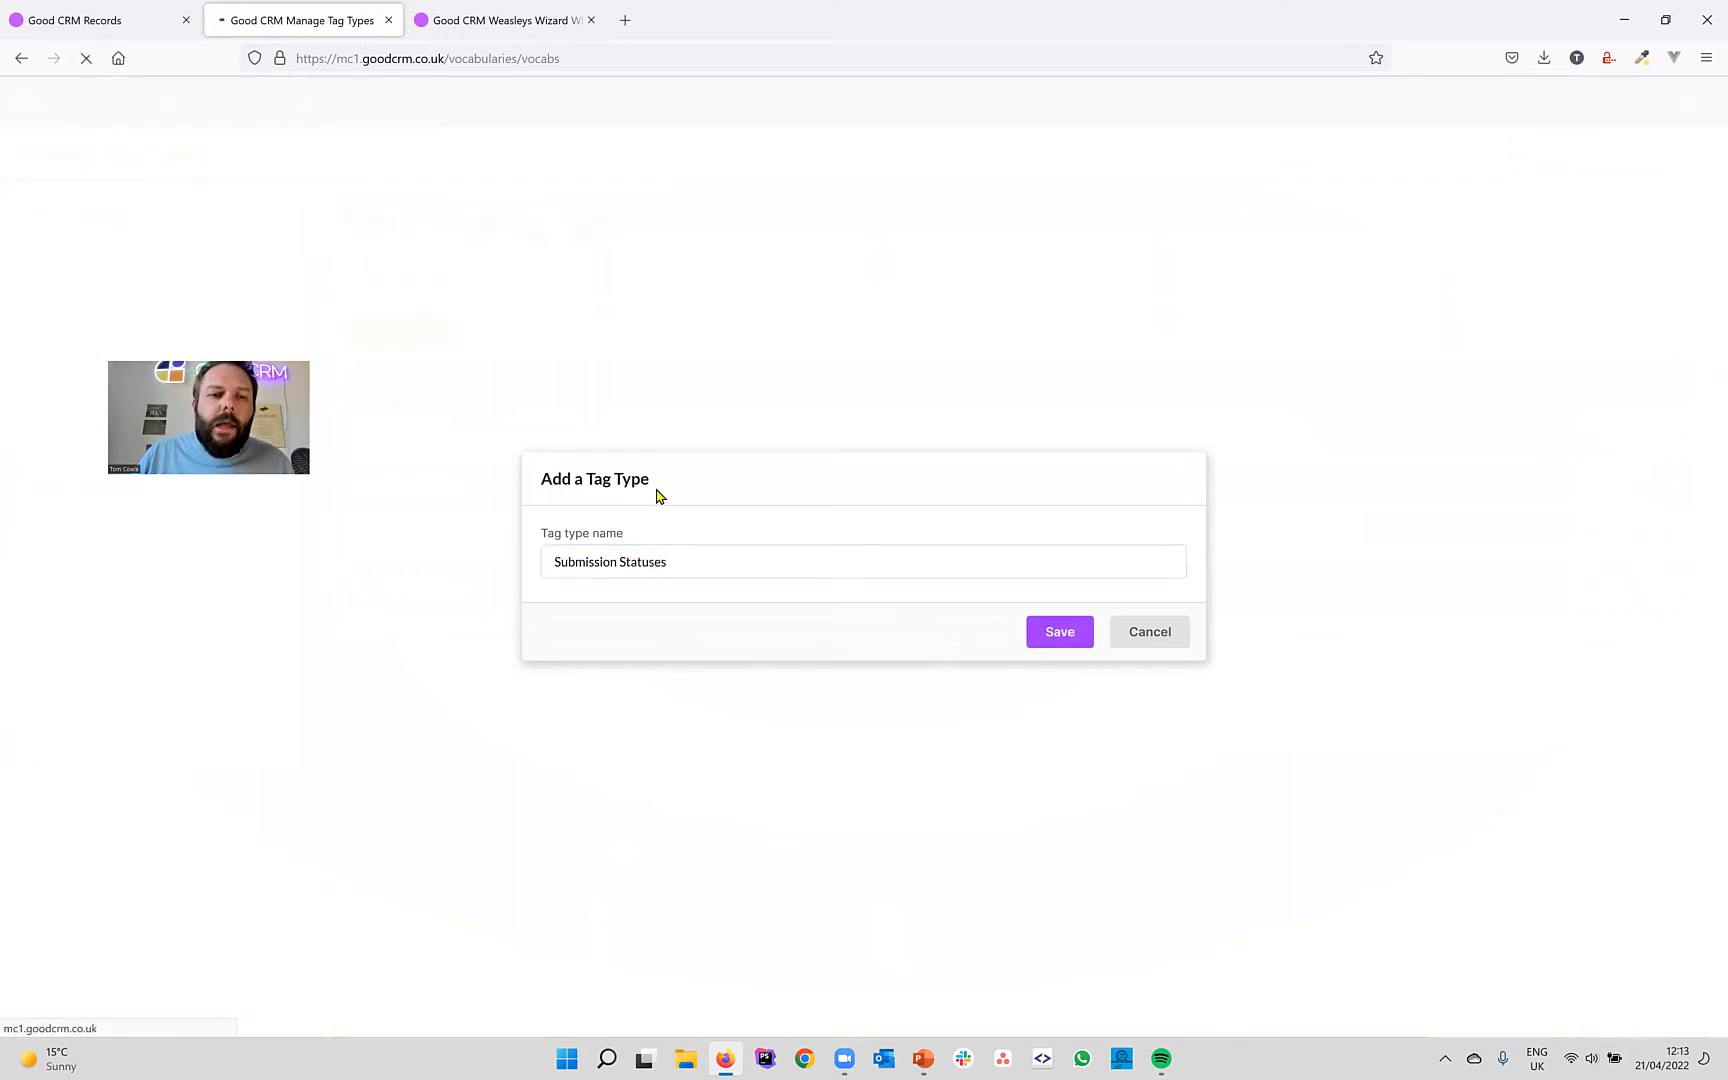
Add the tags Shortlisted, Approved and Declined to Submission Statuses.
left_click(405, 357)
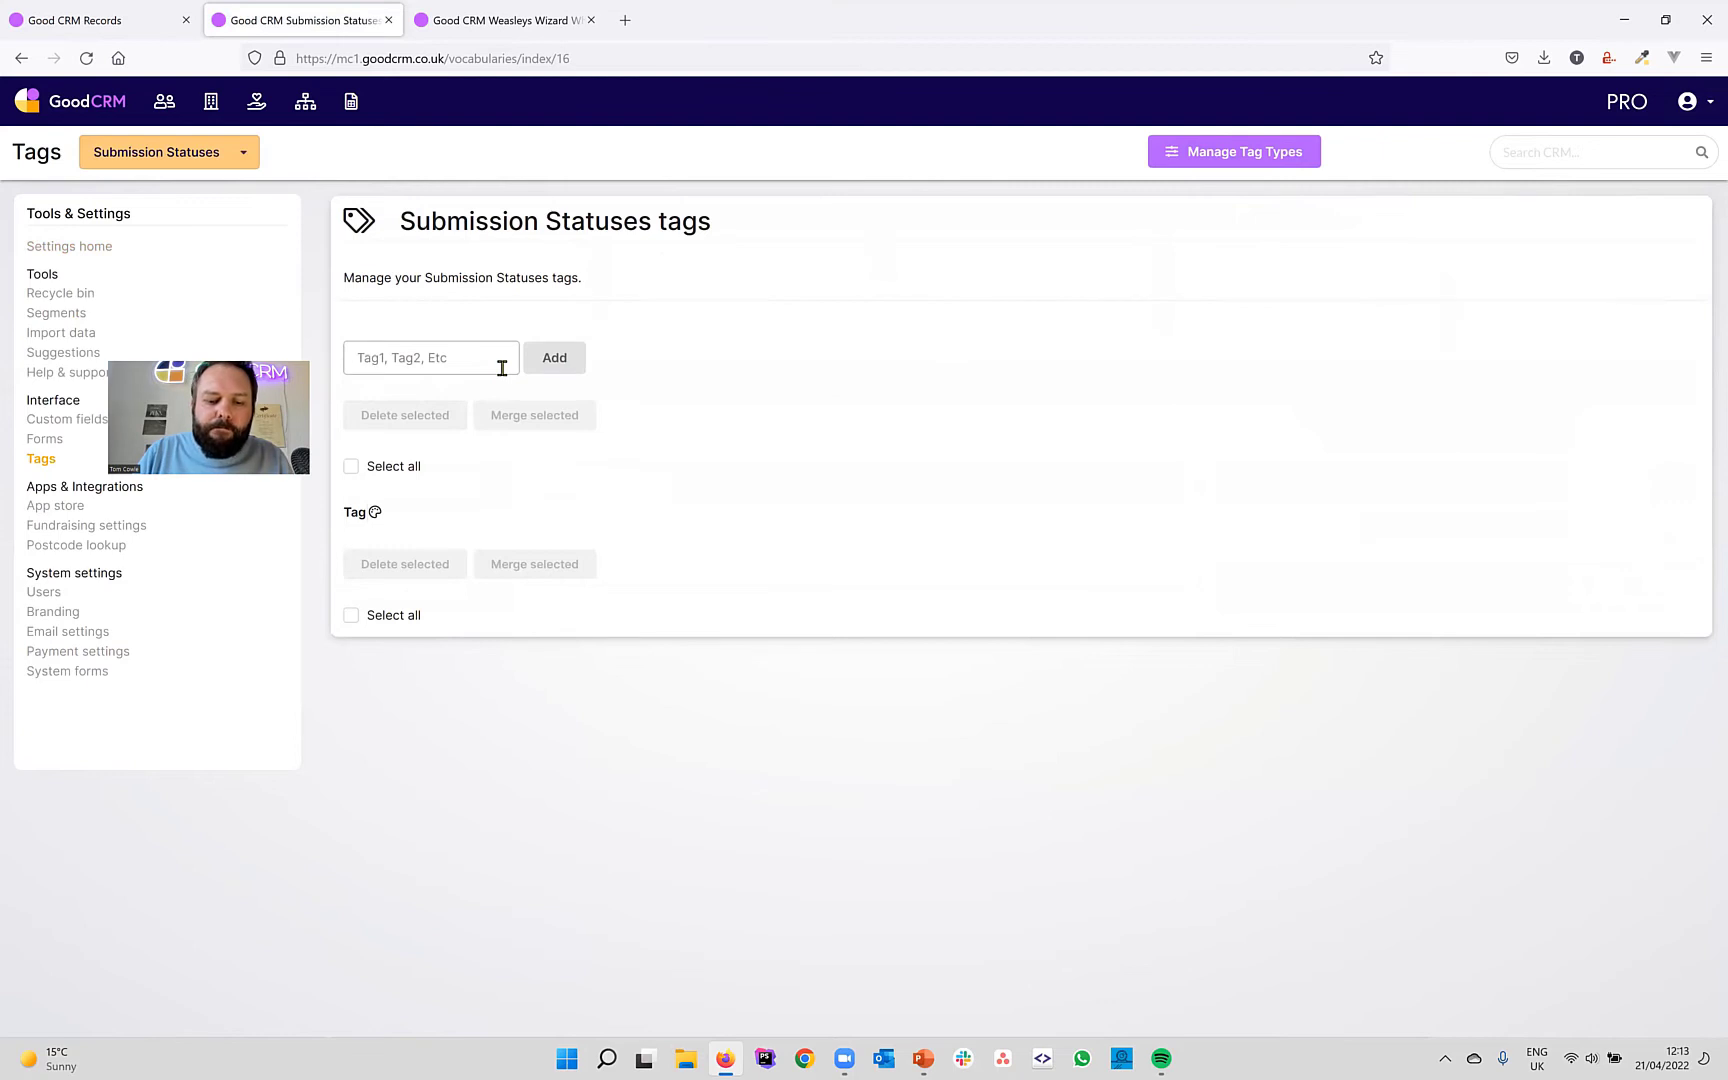
type("Shor")
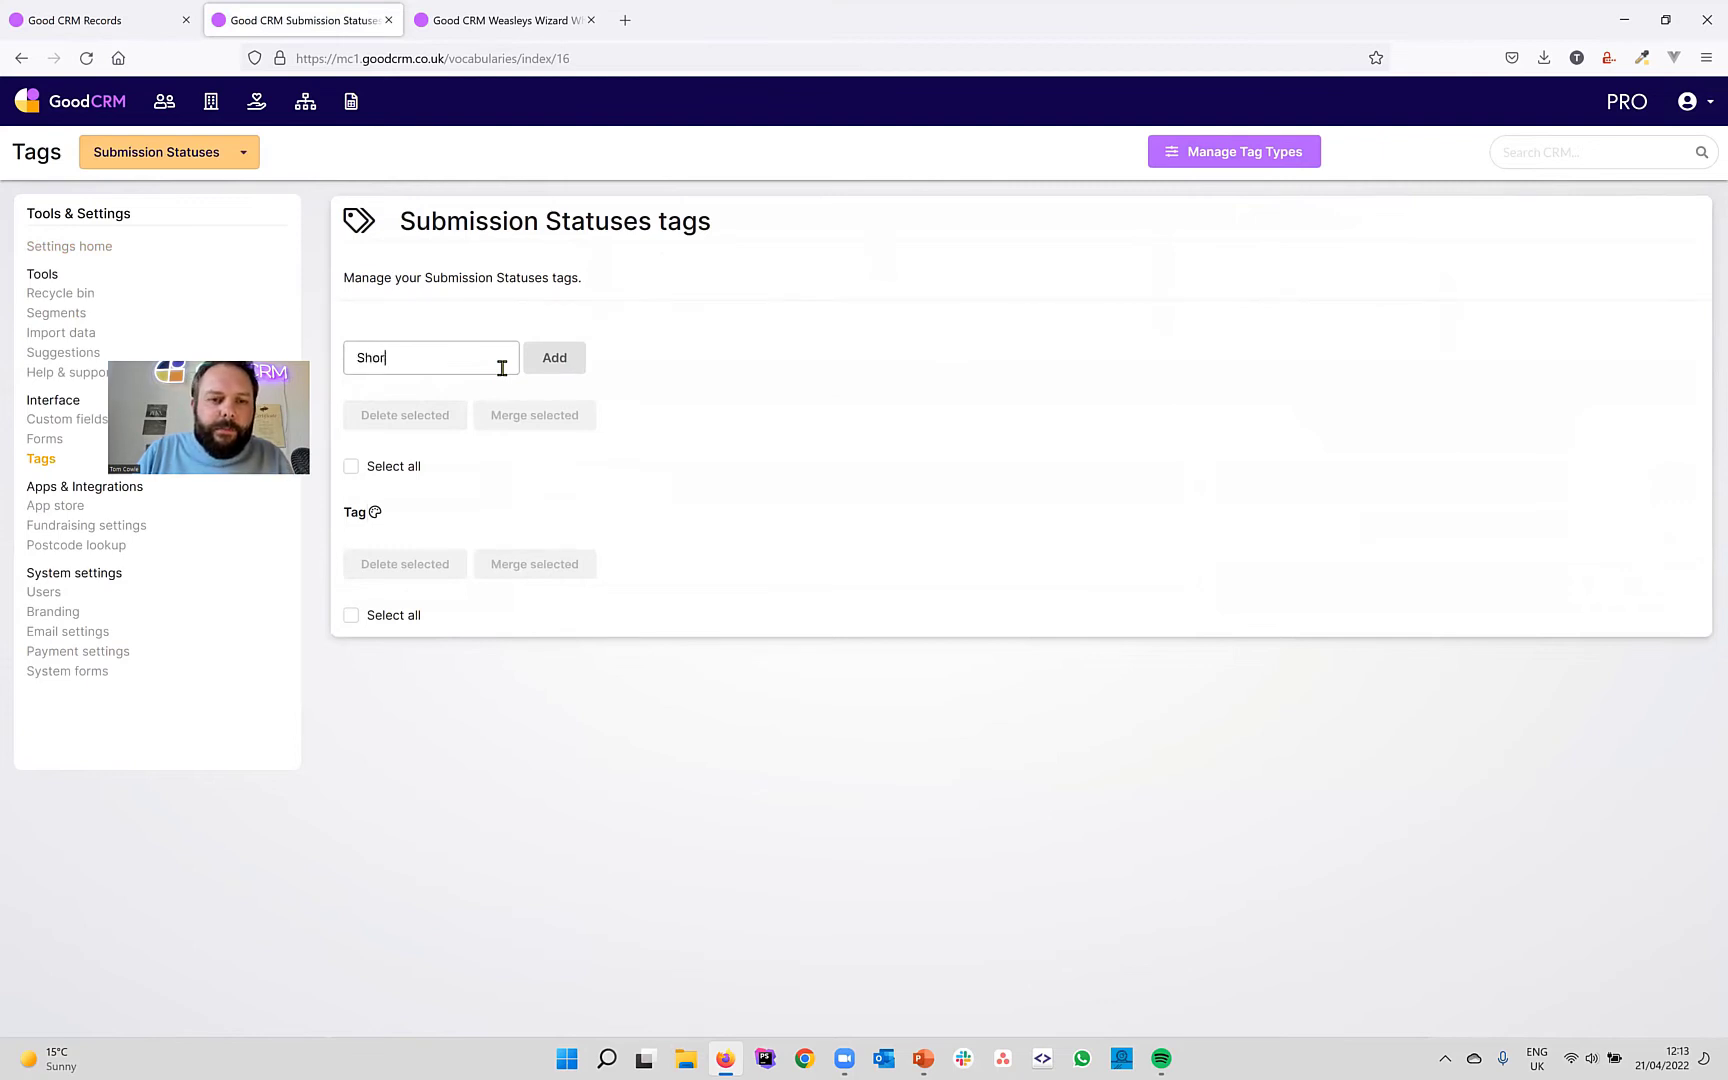
type("tlisted")
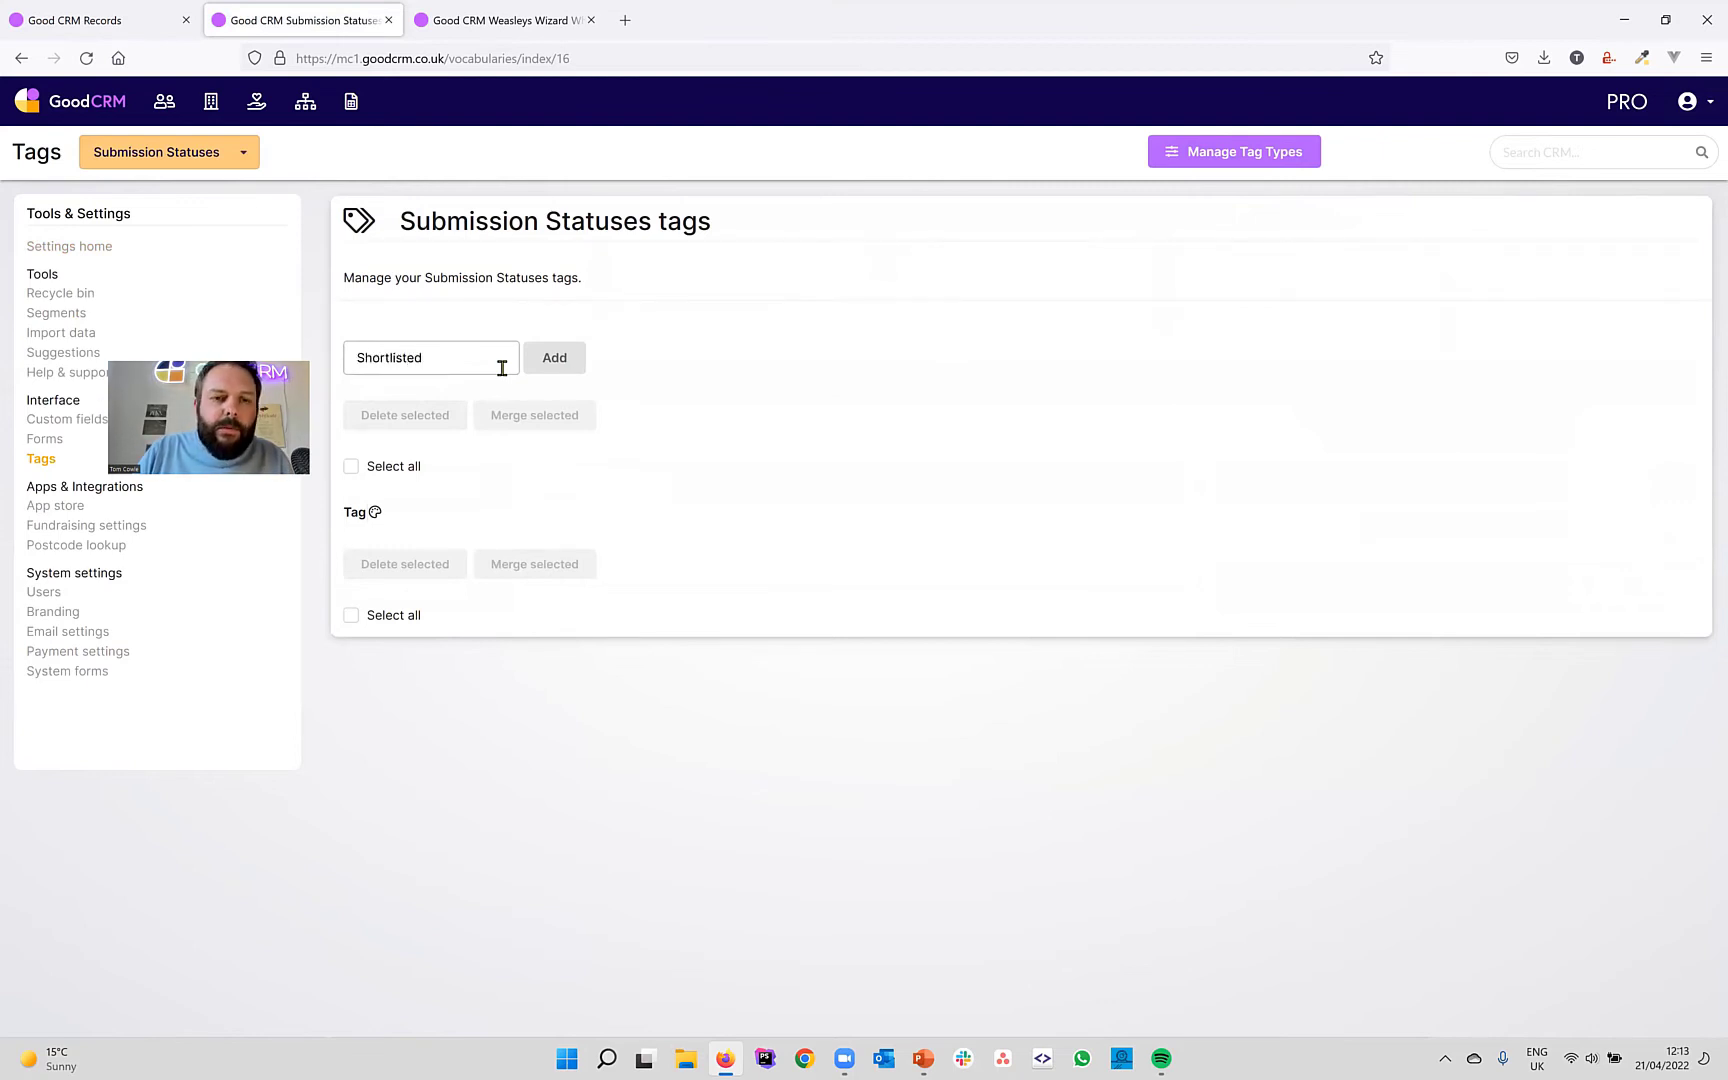
key("Return")
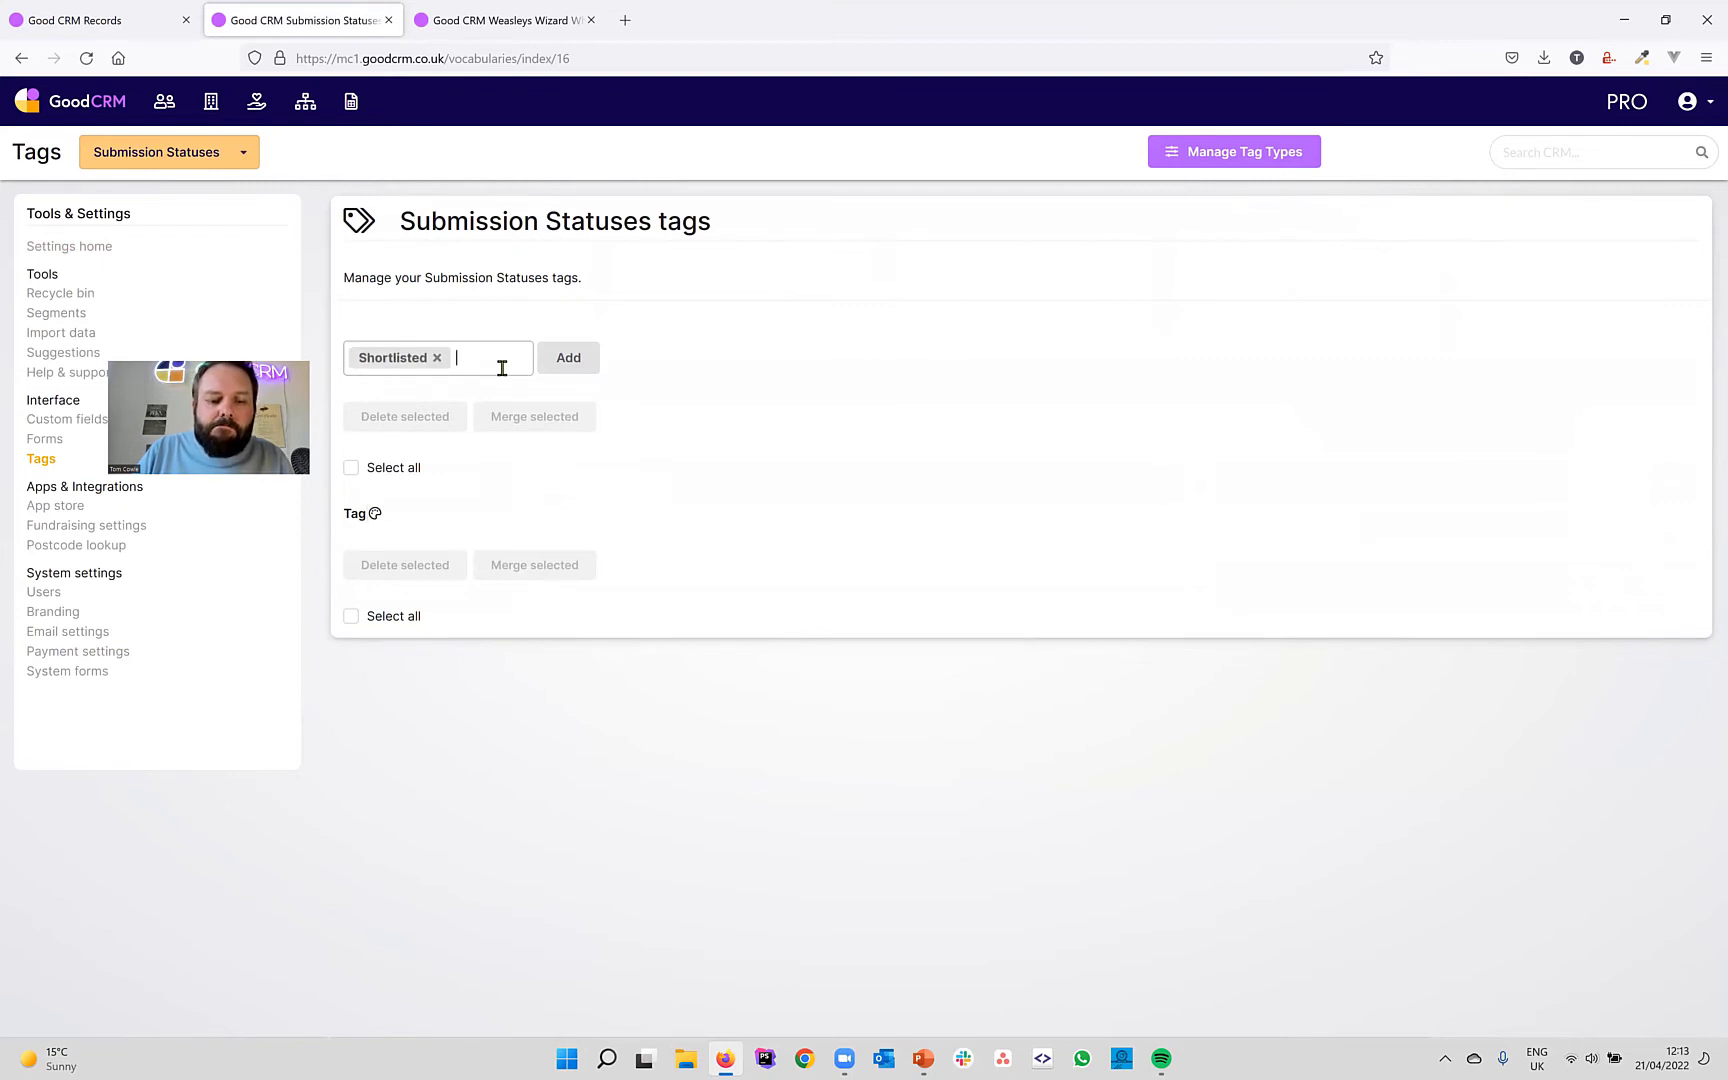
type("Ap")
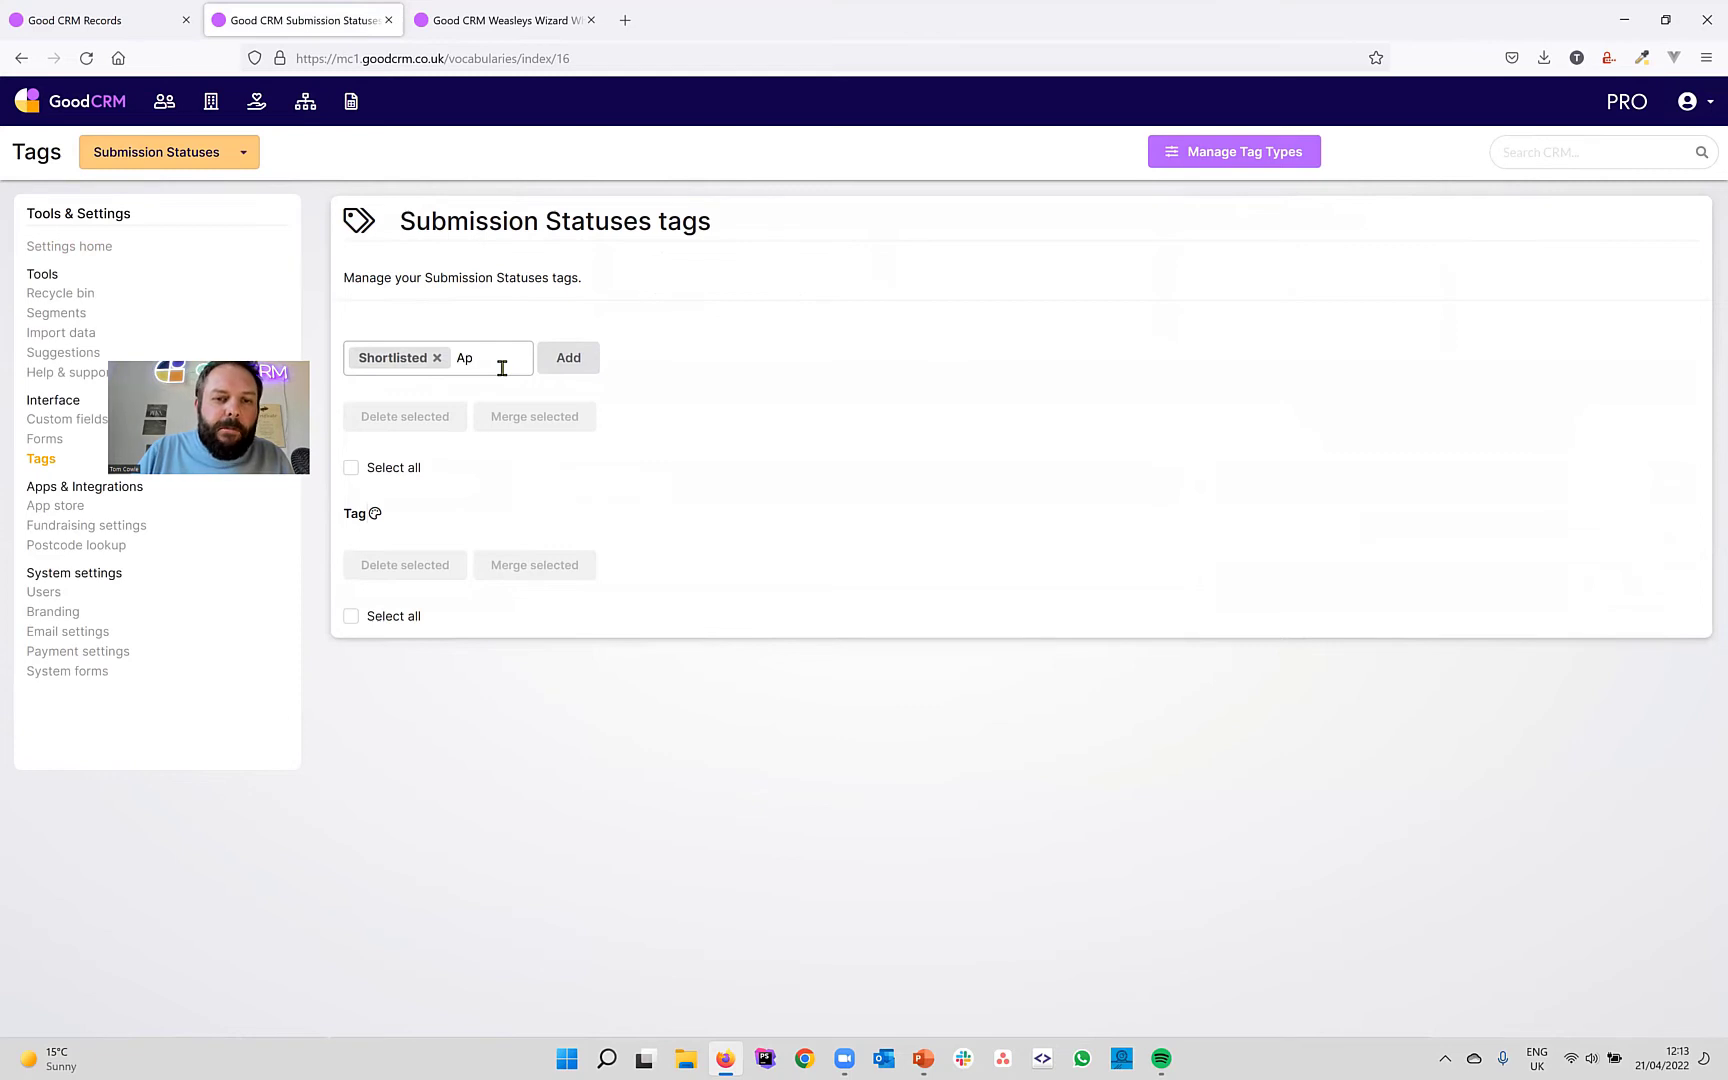
type("proved")
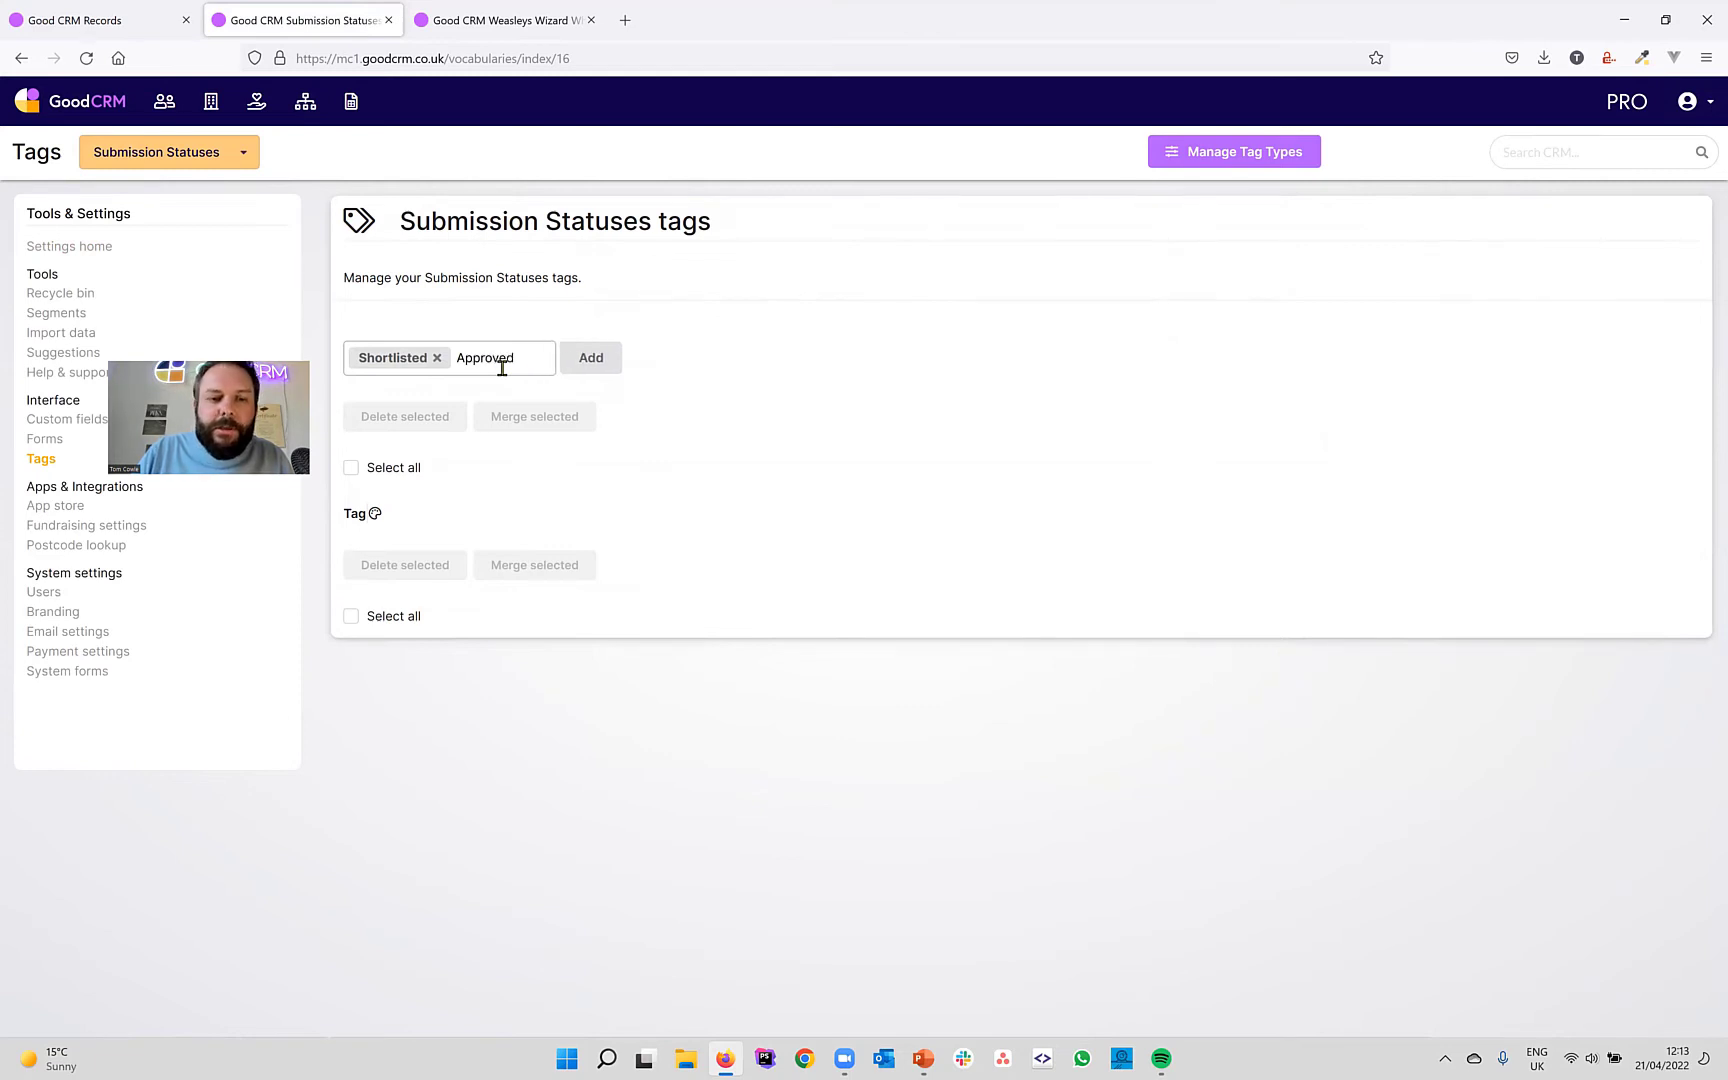
key("Return")
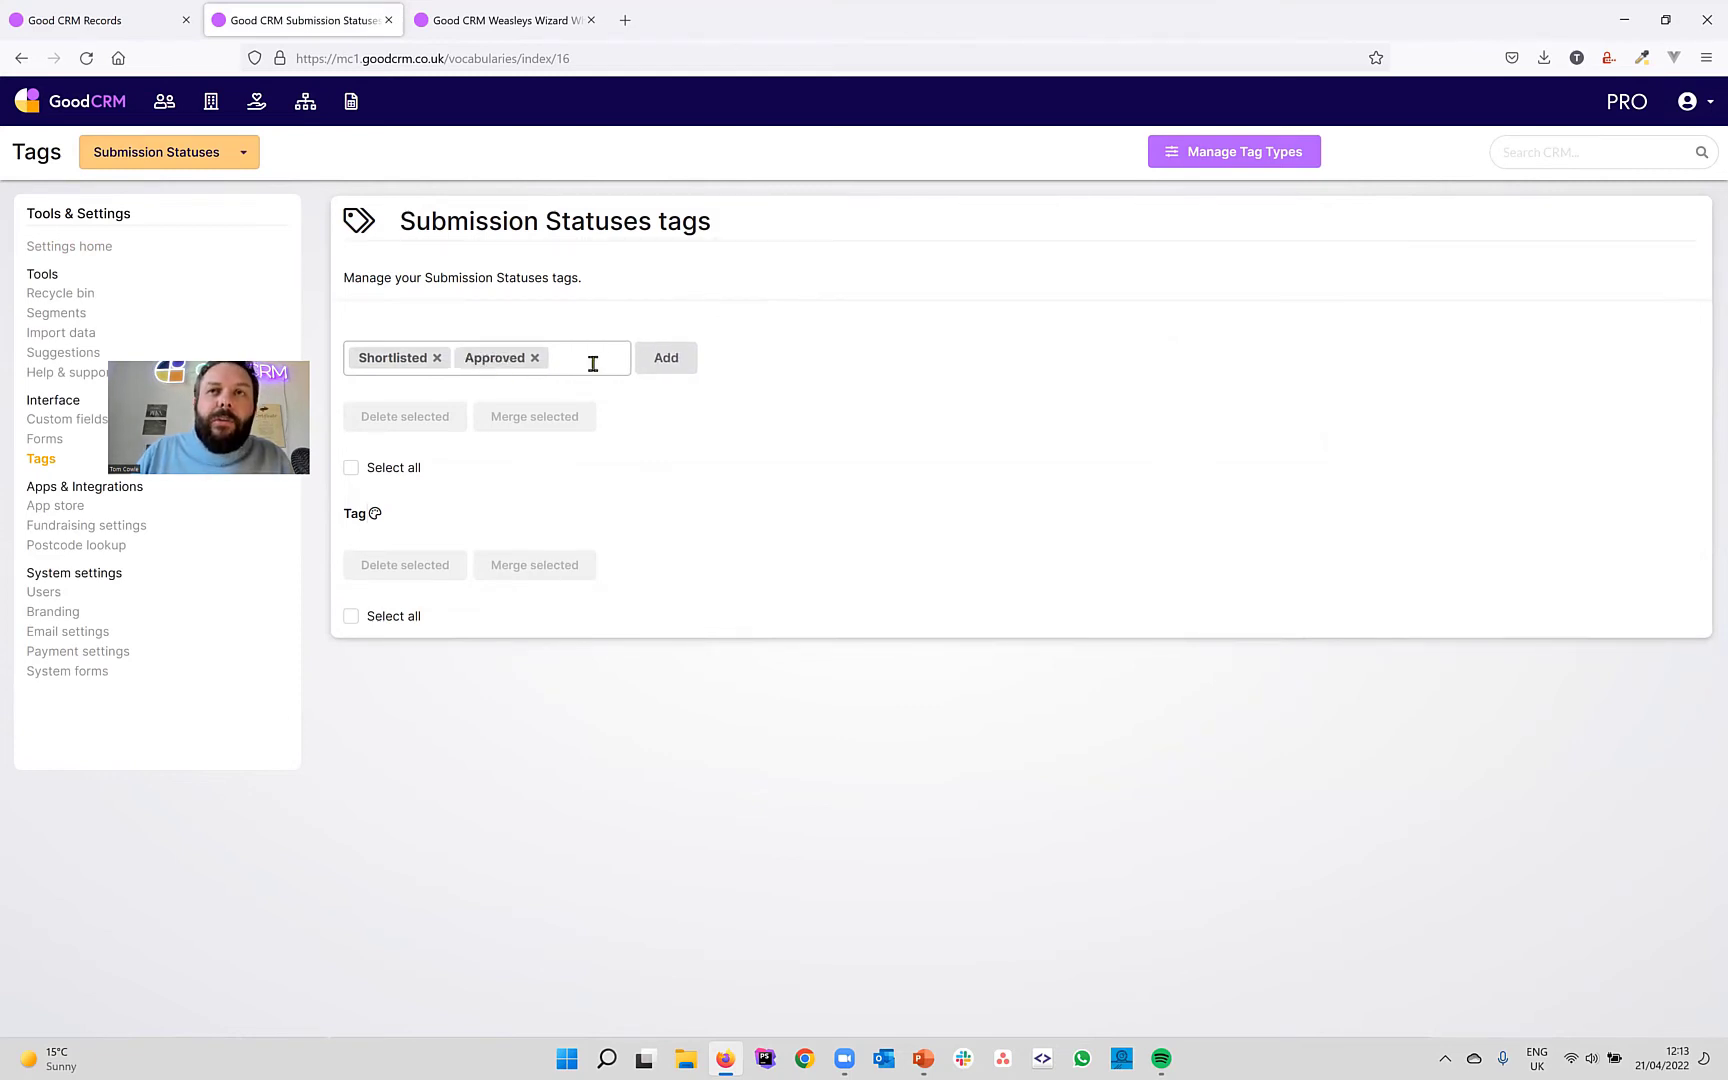
type("Declined")
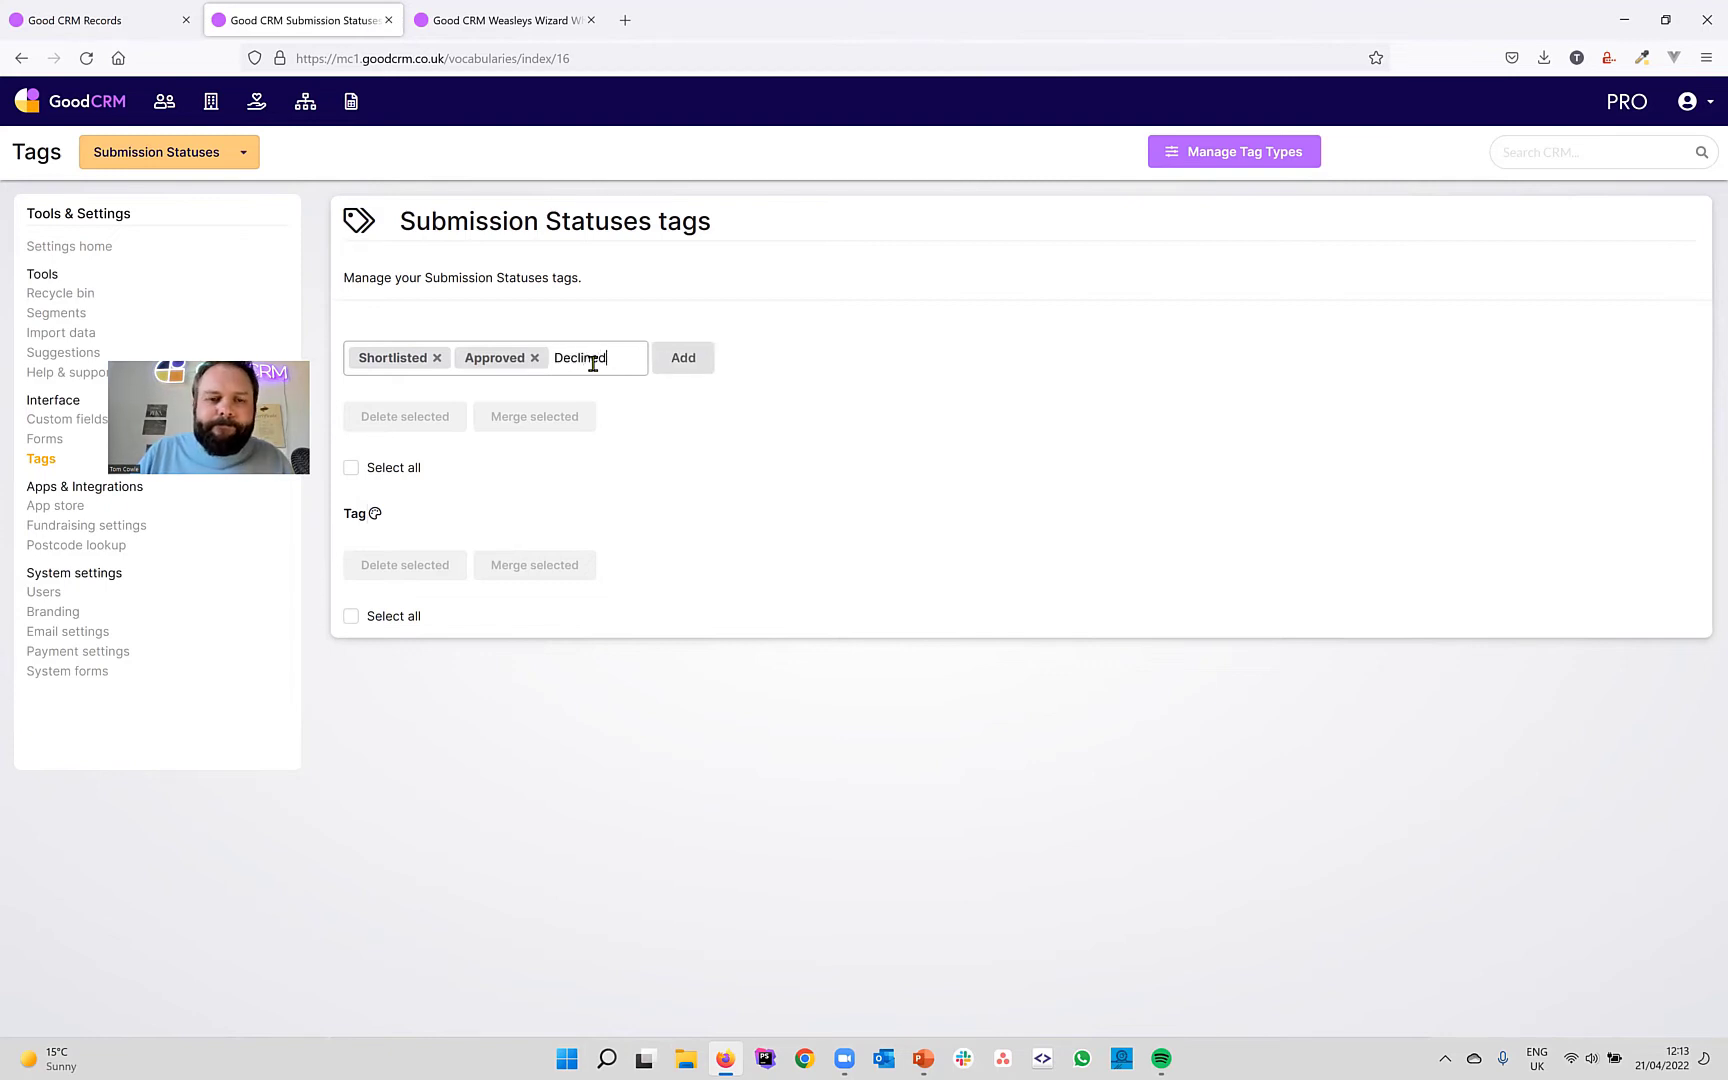
key("Return")
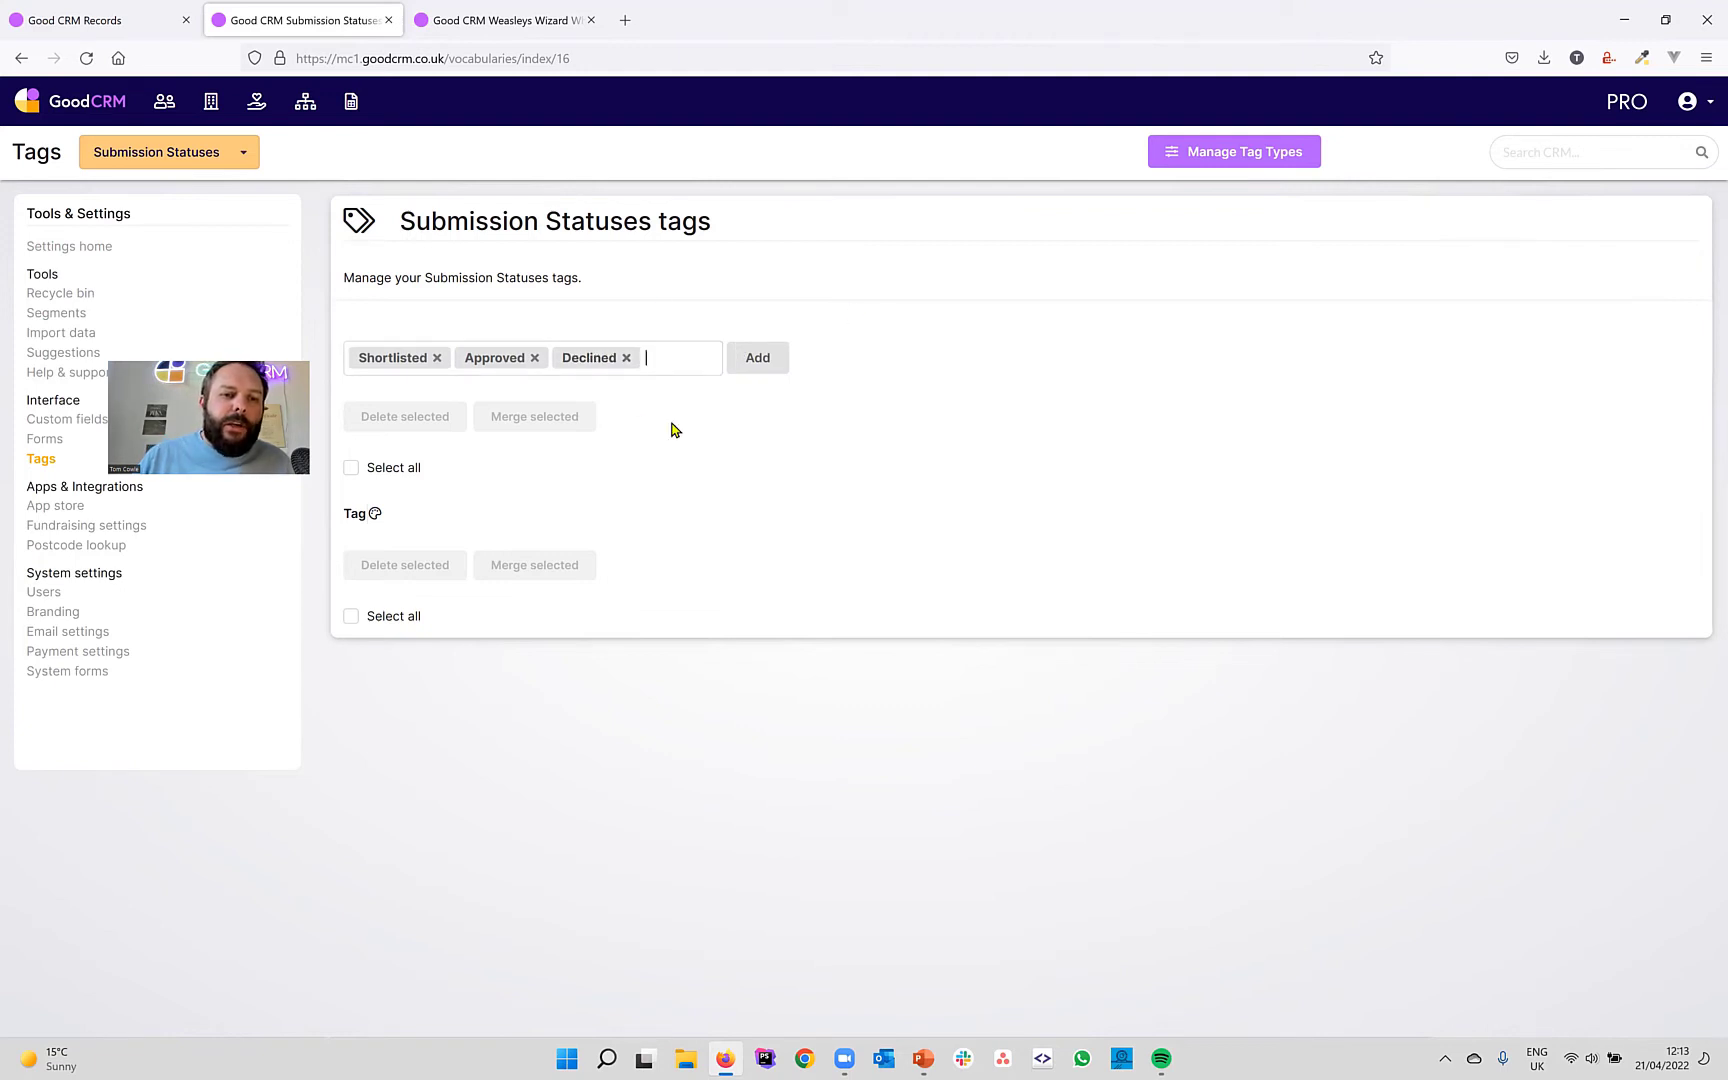
left_click(767, 359)
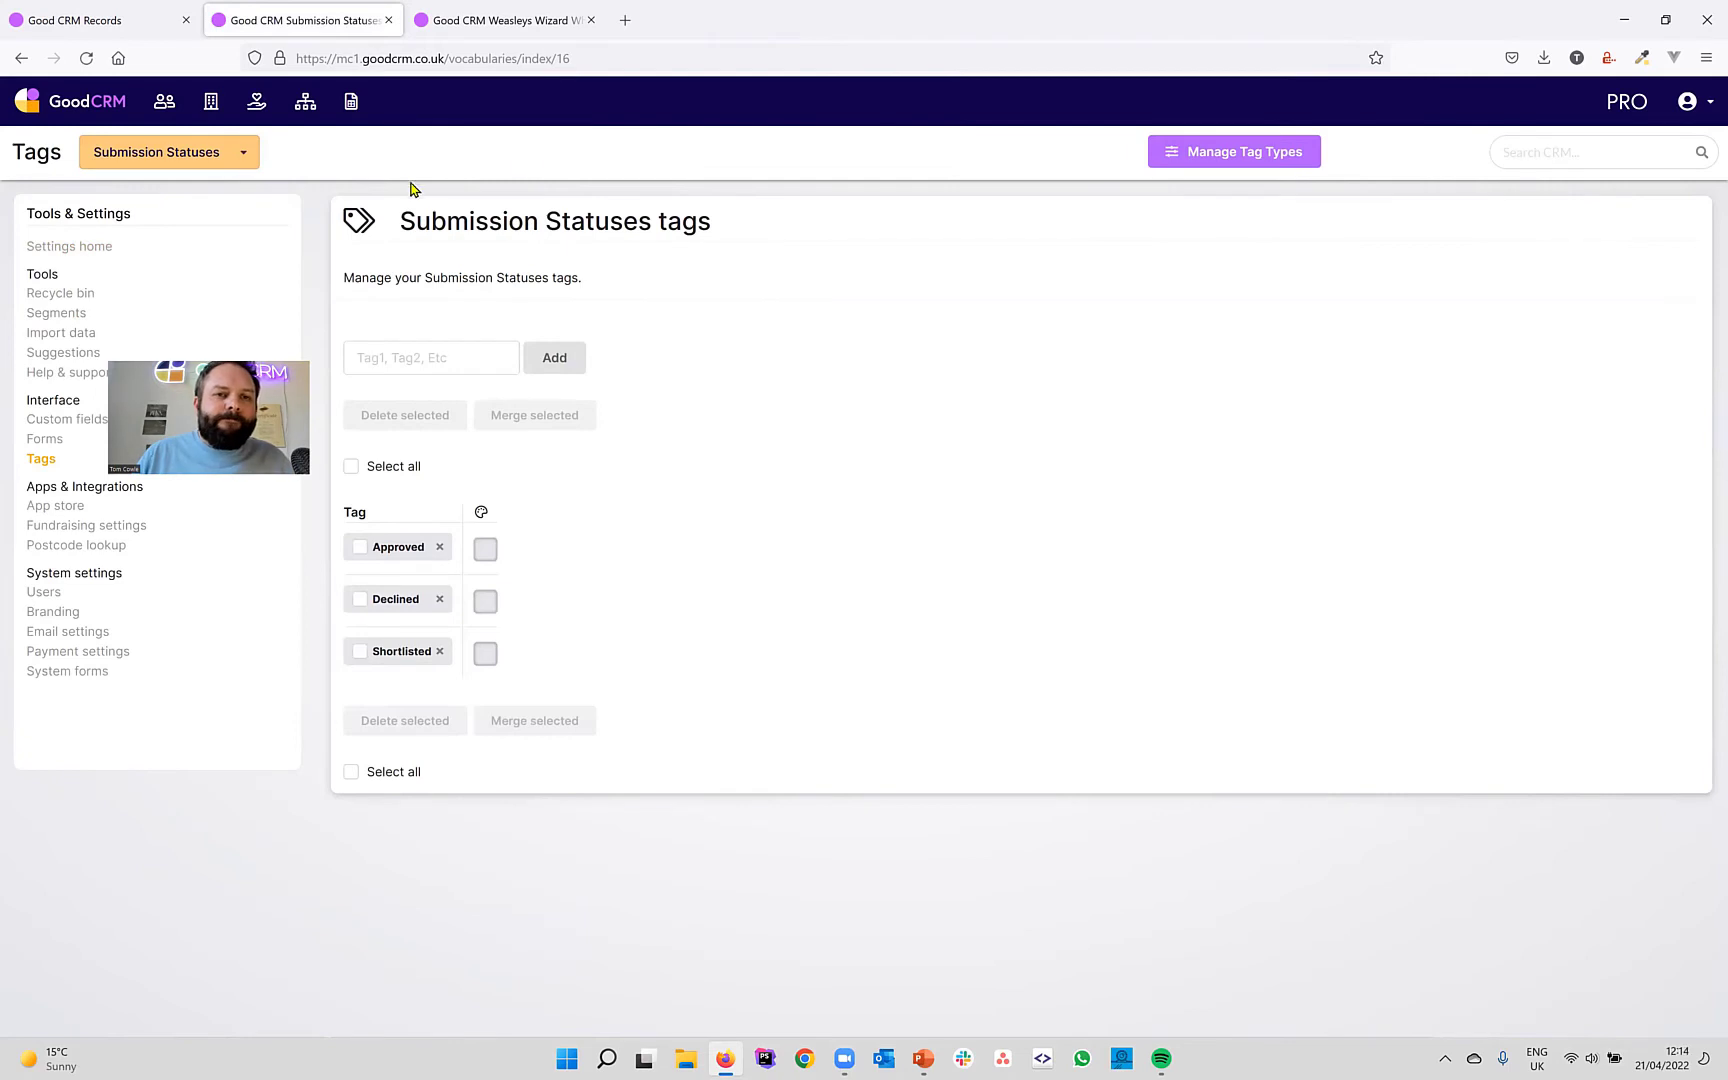
left_click(355, 108)
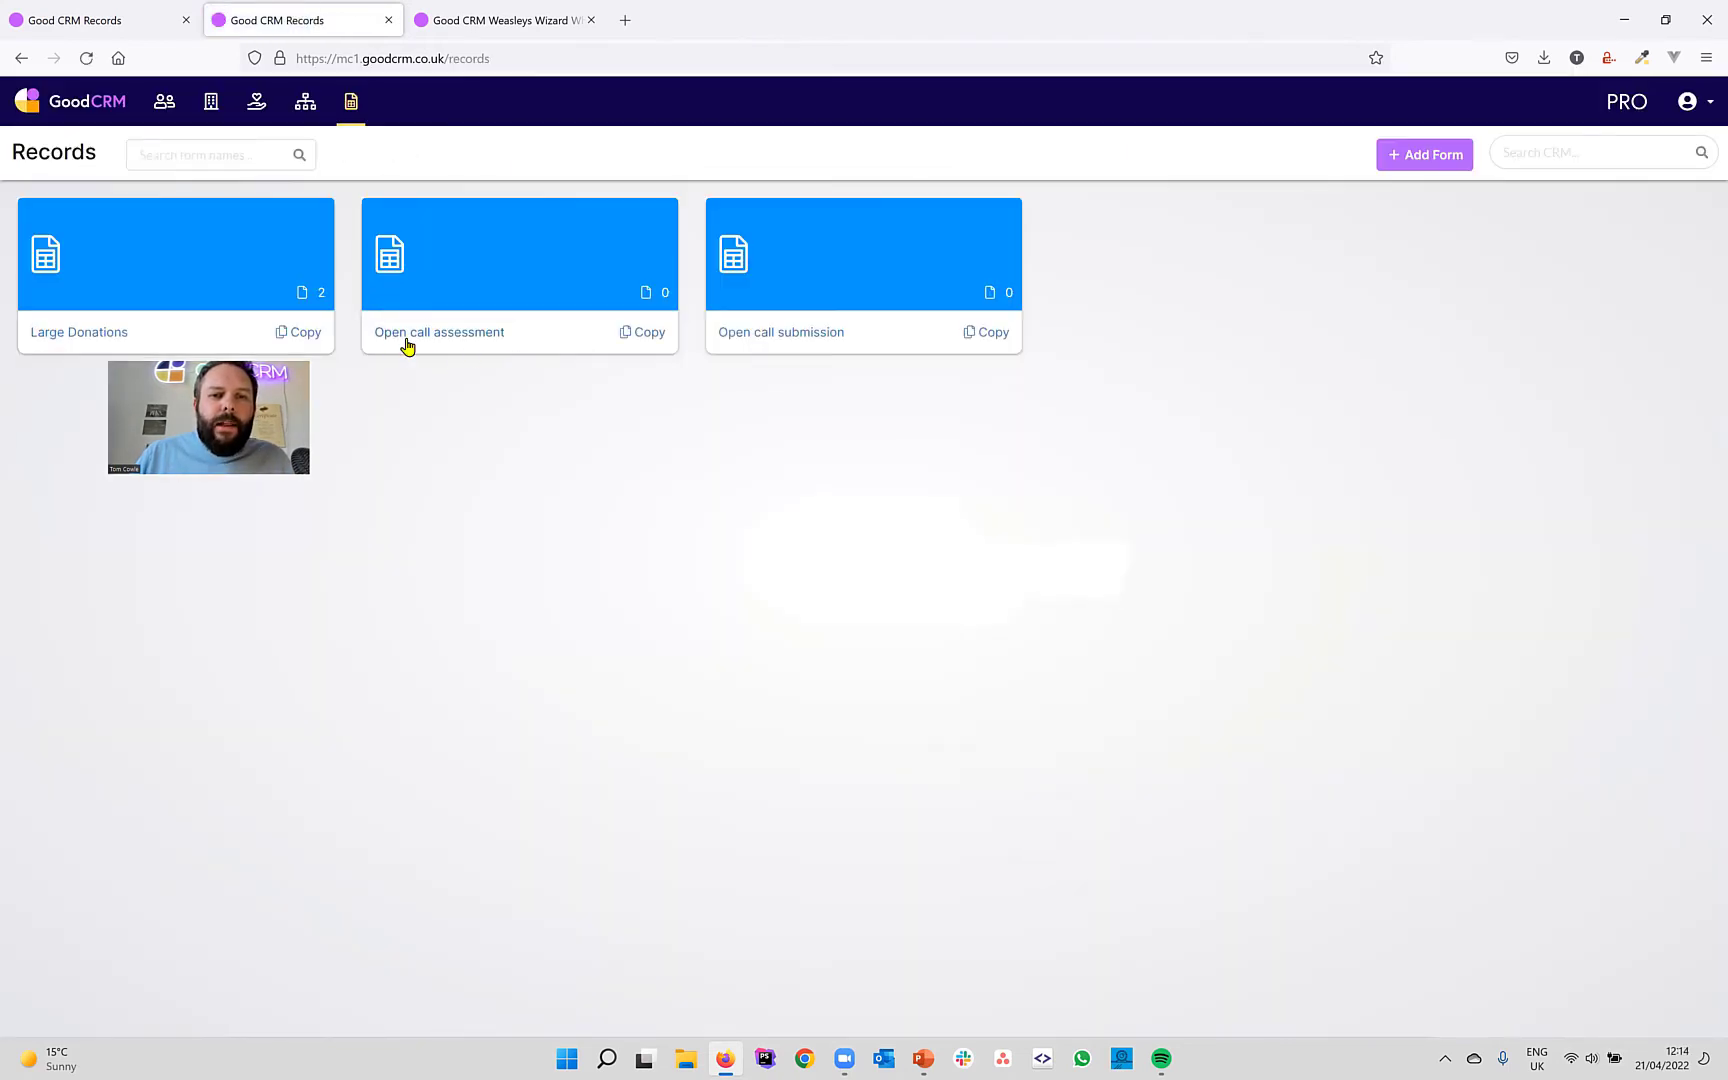
Switch to the Weasleys Wizard Wheezes account and open the Open Call Application Form responses.
left_click(511, 32)
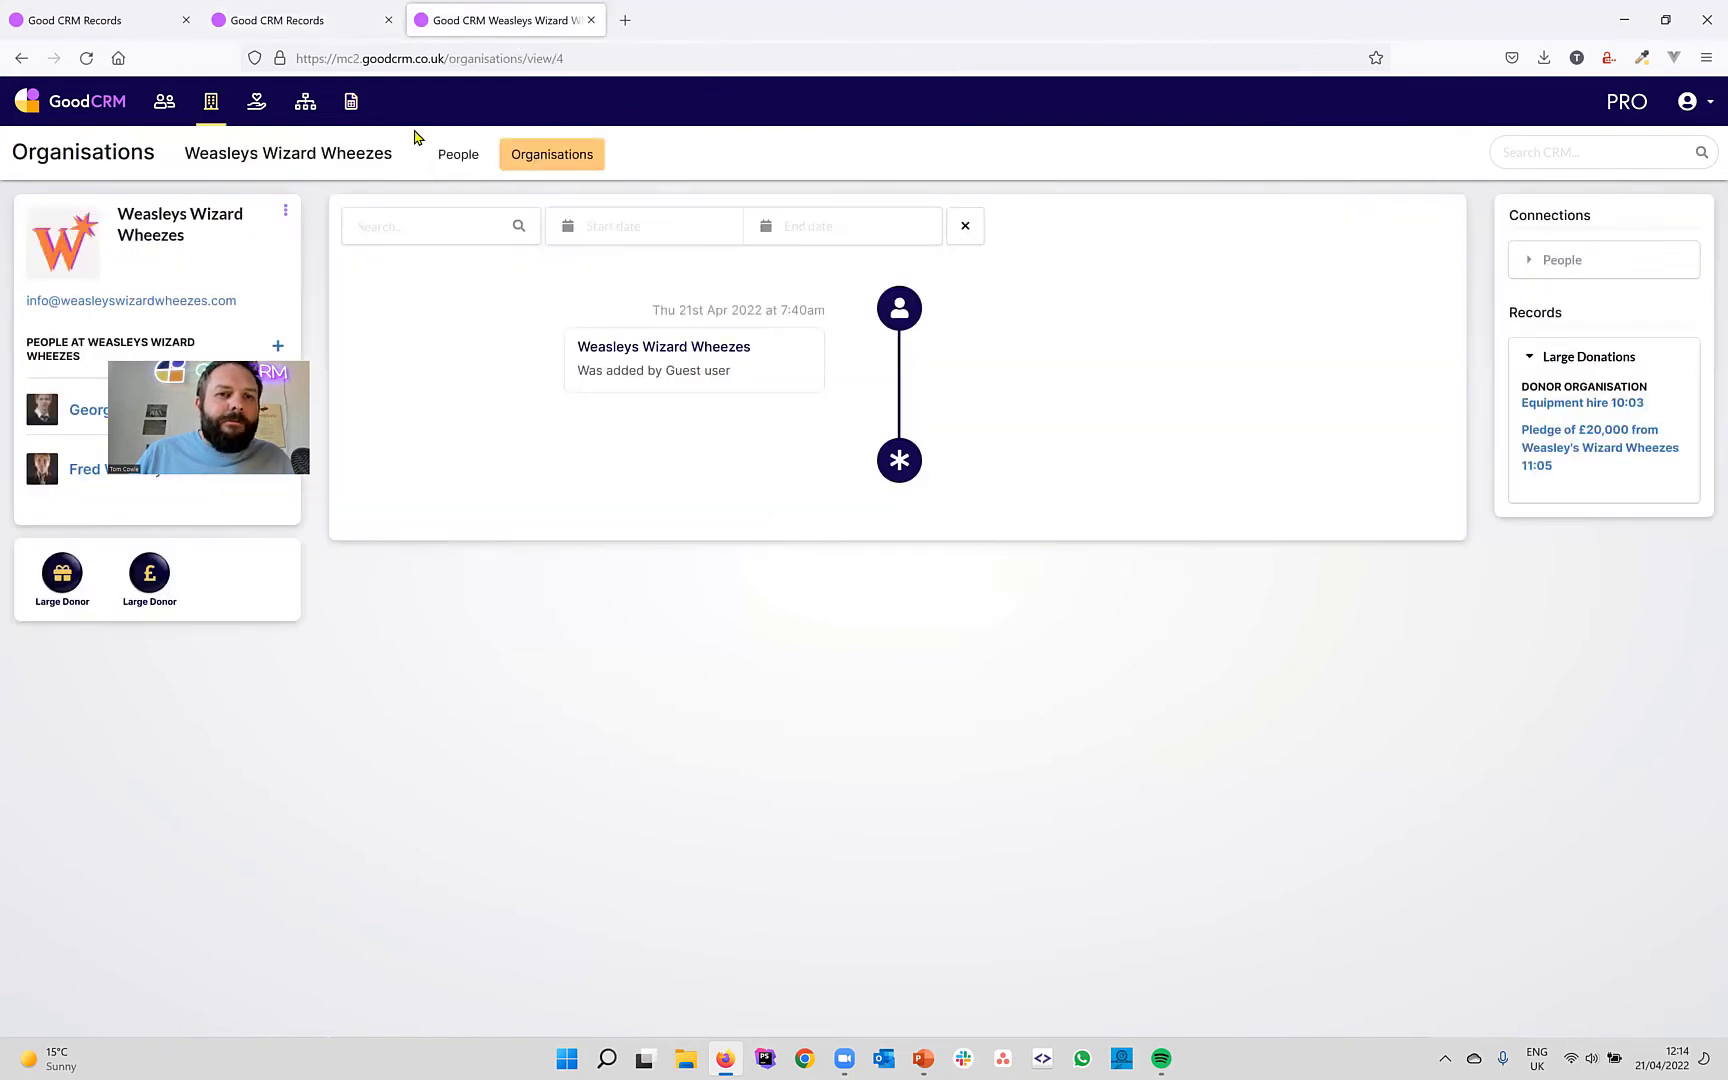
left_click(350, 104)
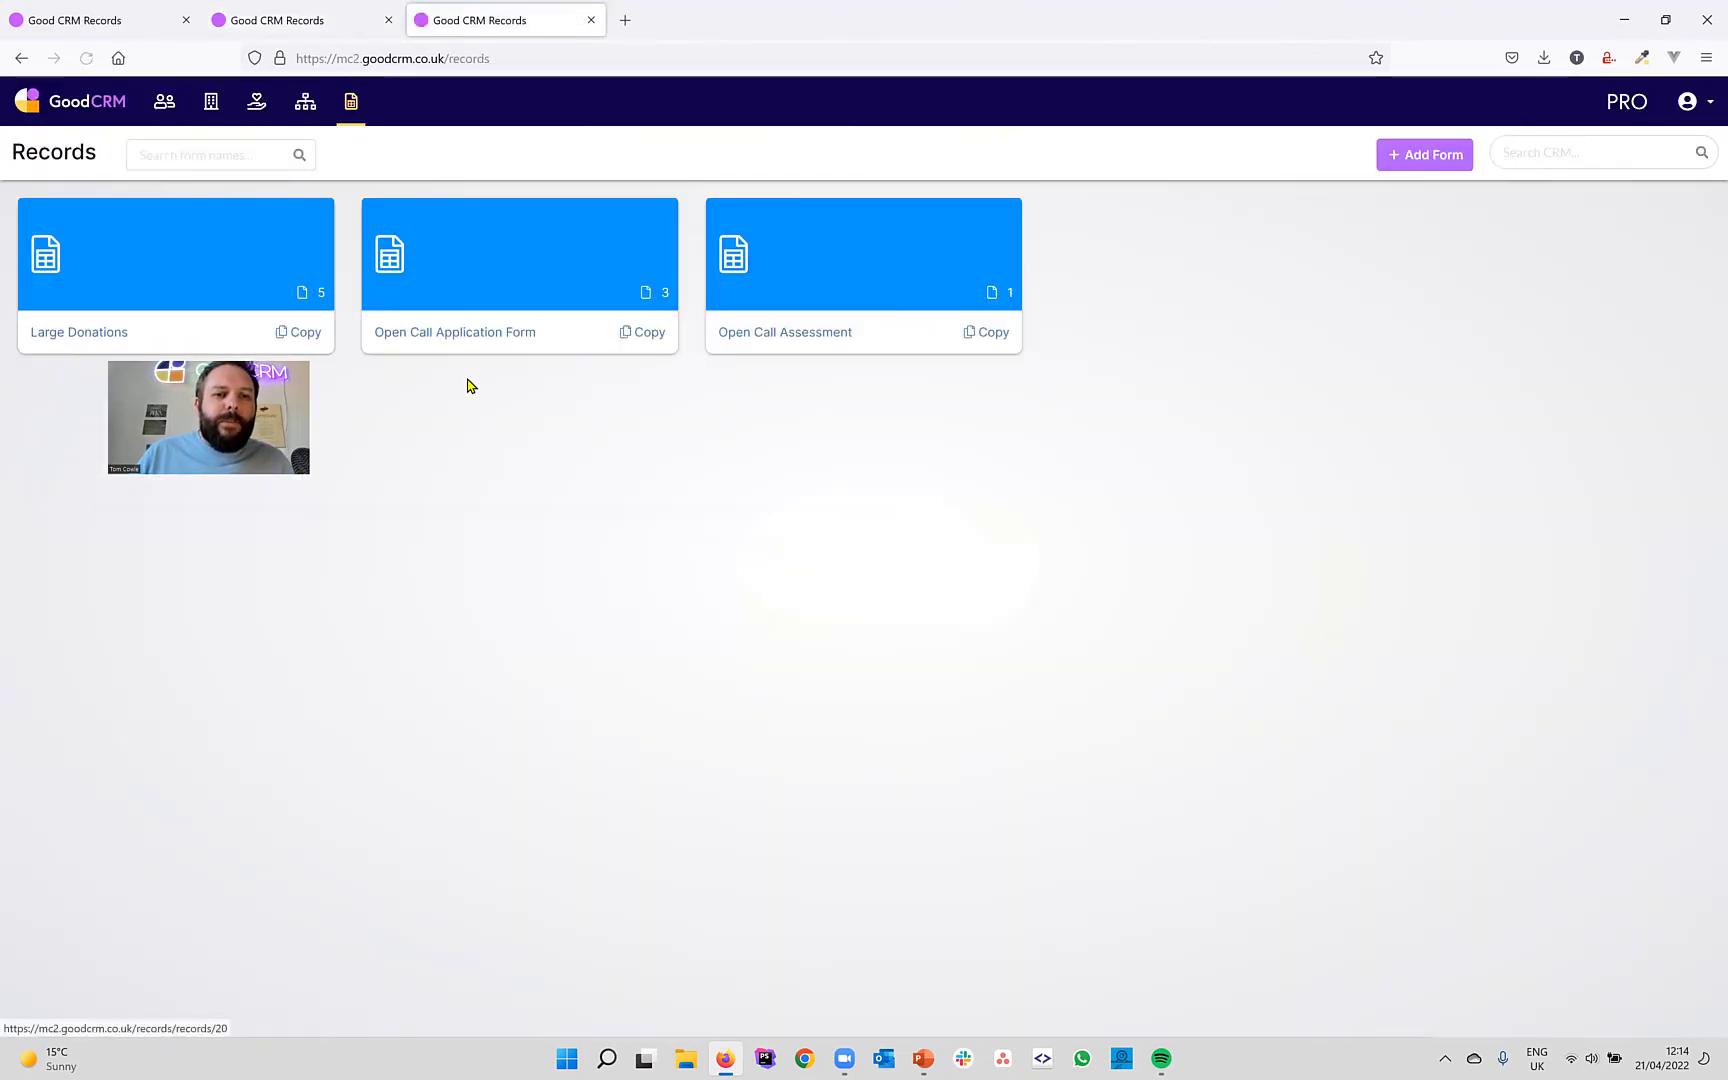
left_click(474, 332)
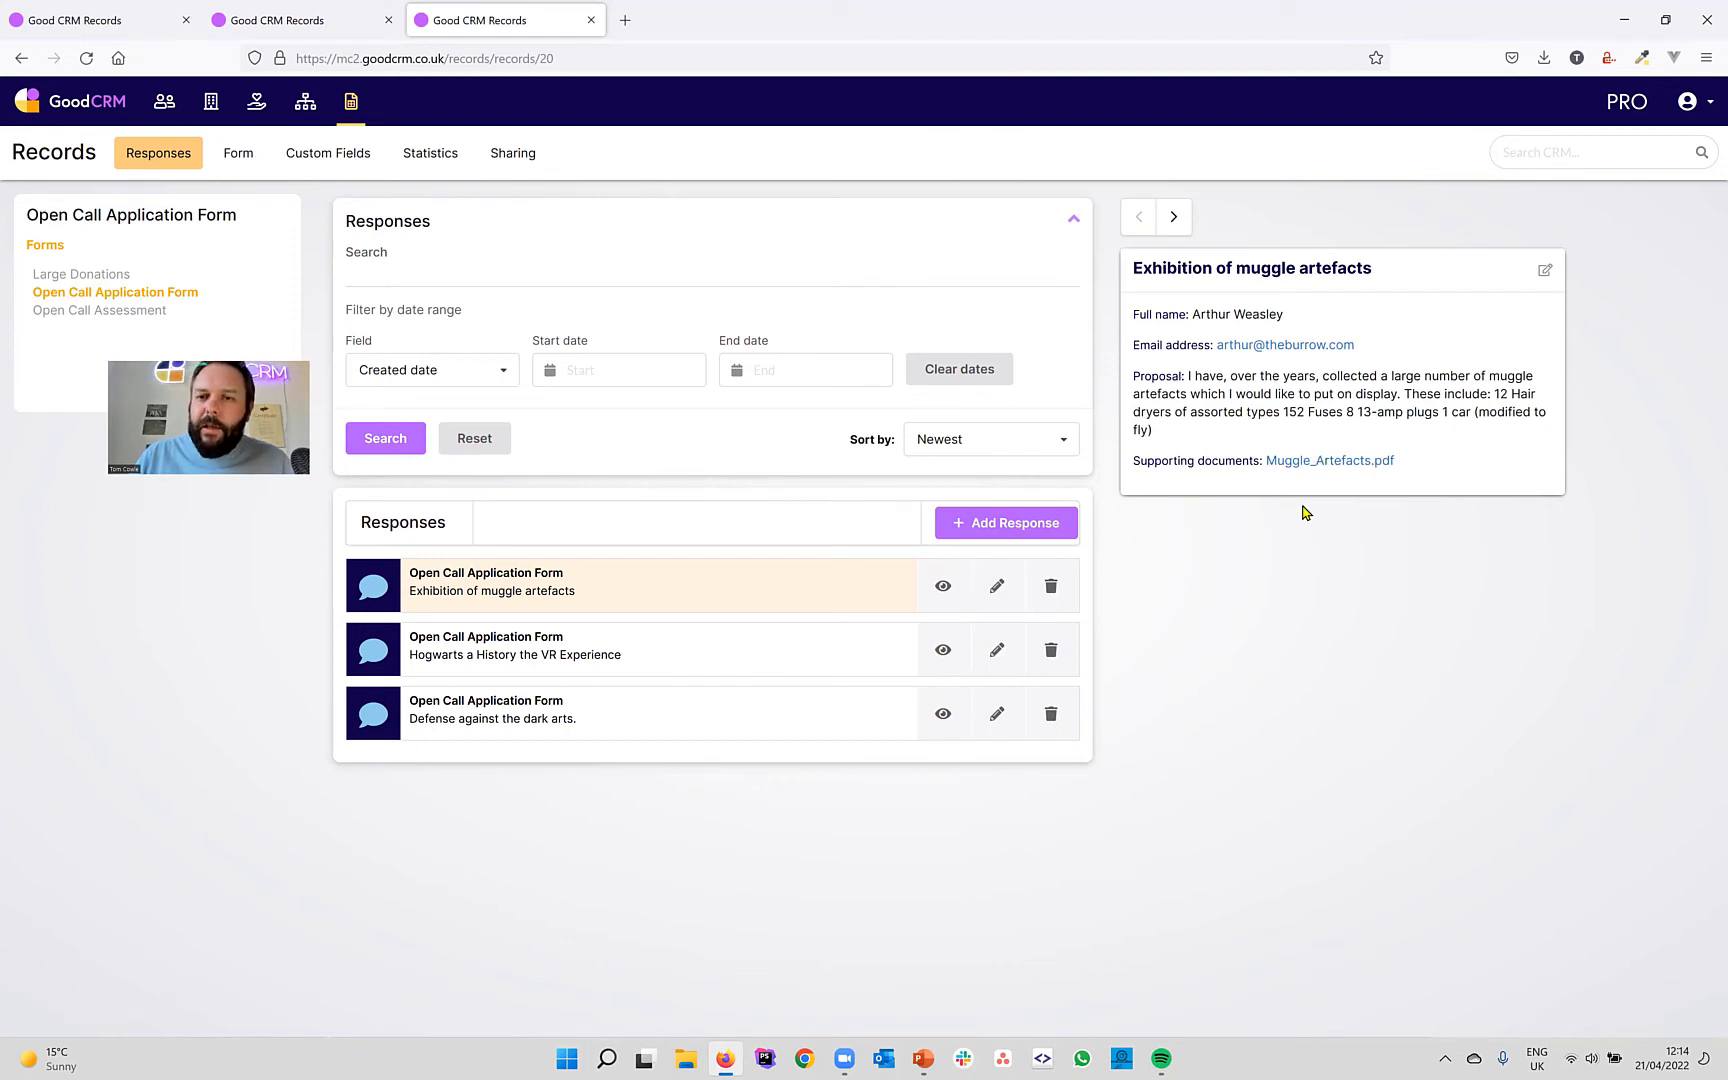
Step through the responses to display the 'Defense against the dark arts.' submission details.
left_click(1174, 217)
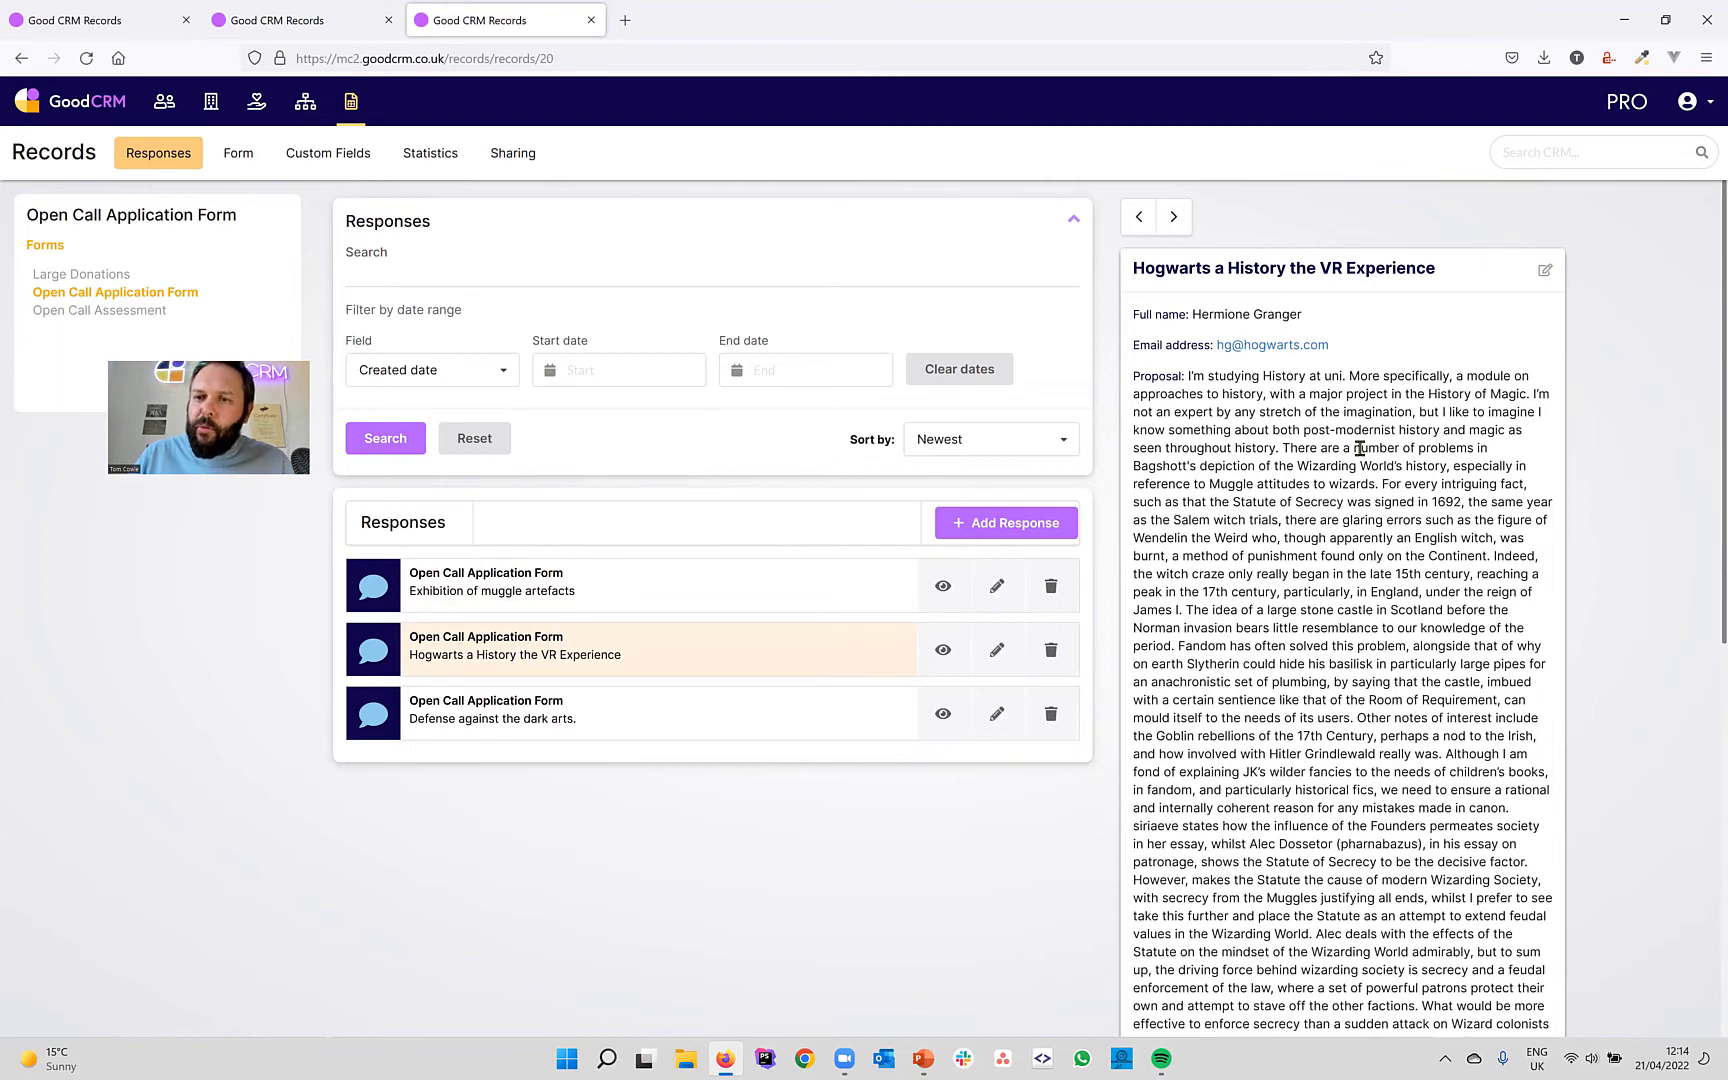
scroll(1359, 448, "down", 2)
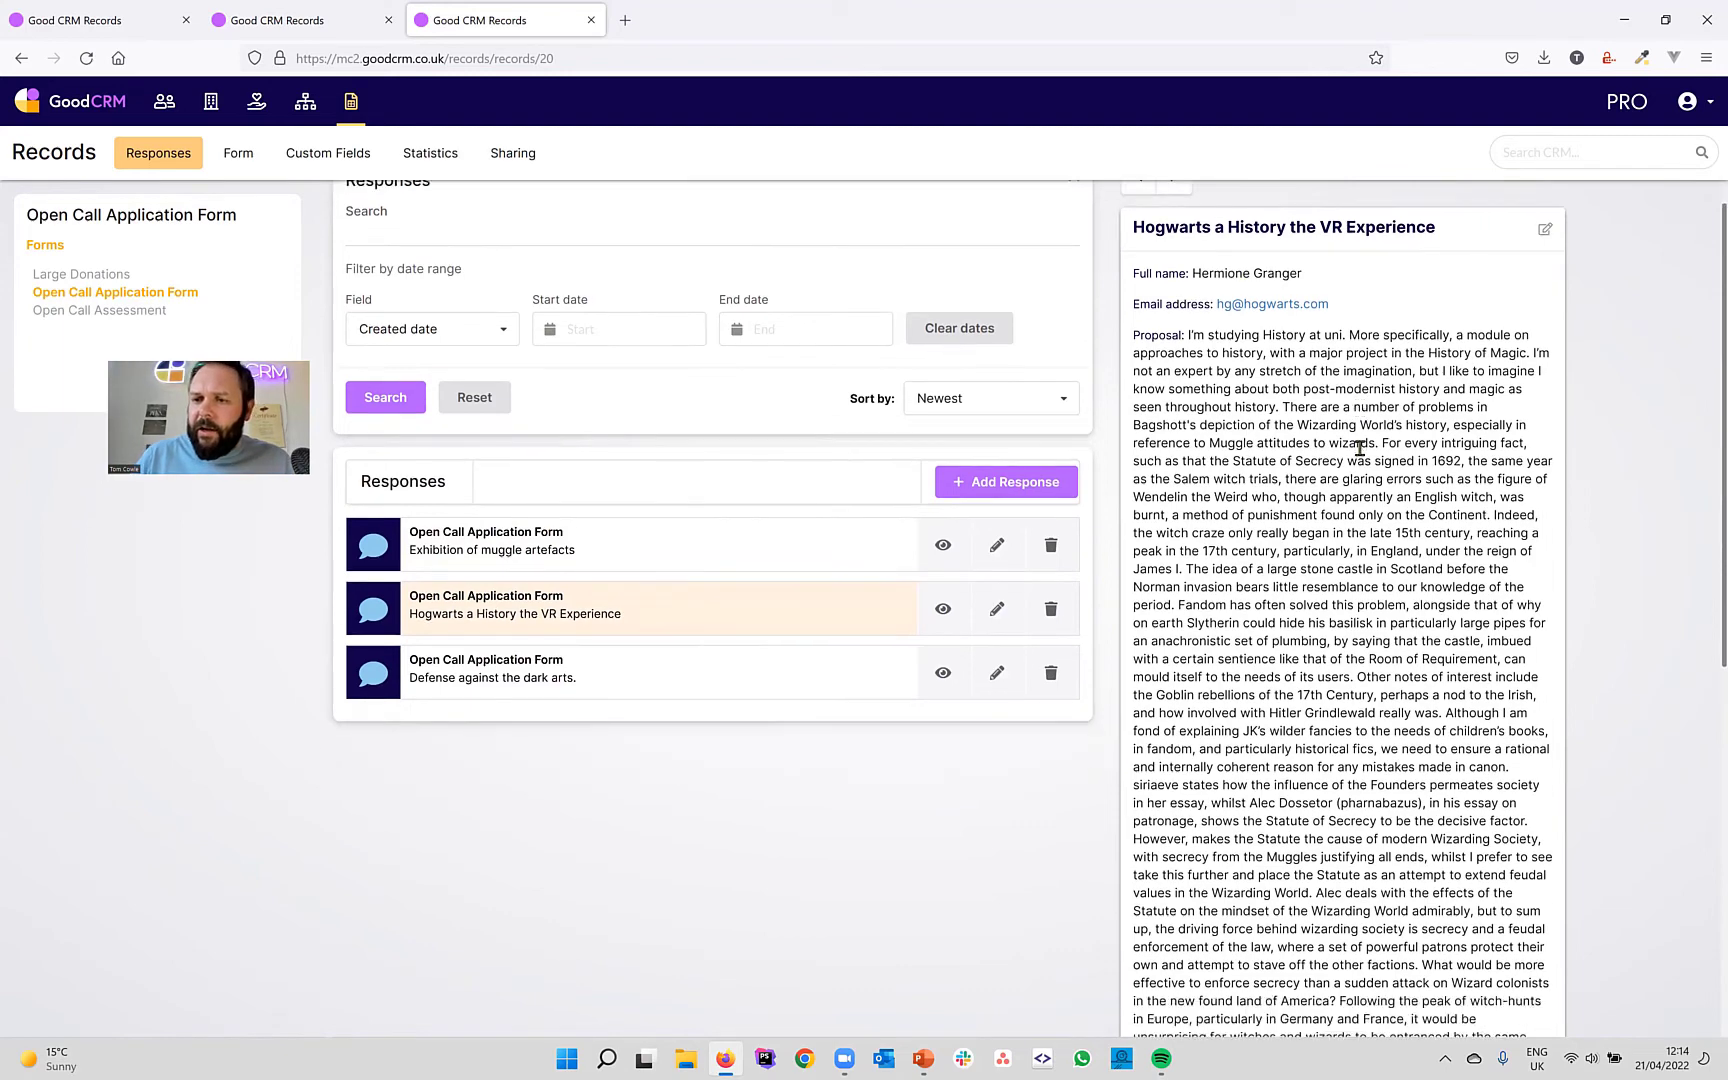
scroll(1359, 448, "down", 4)
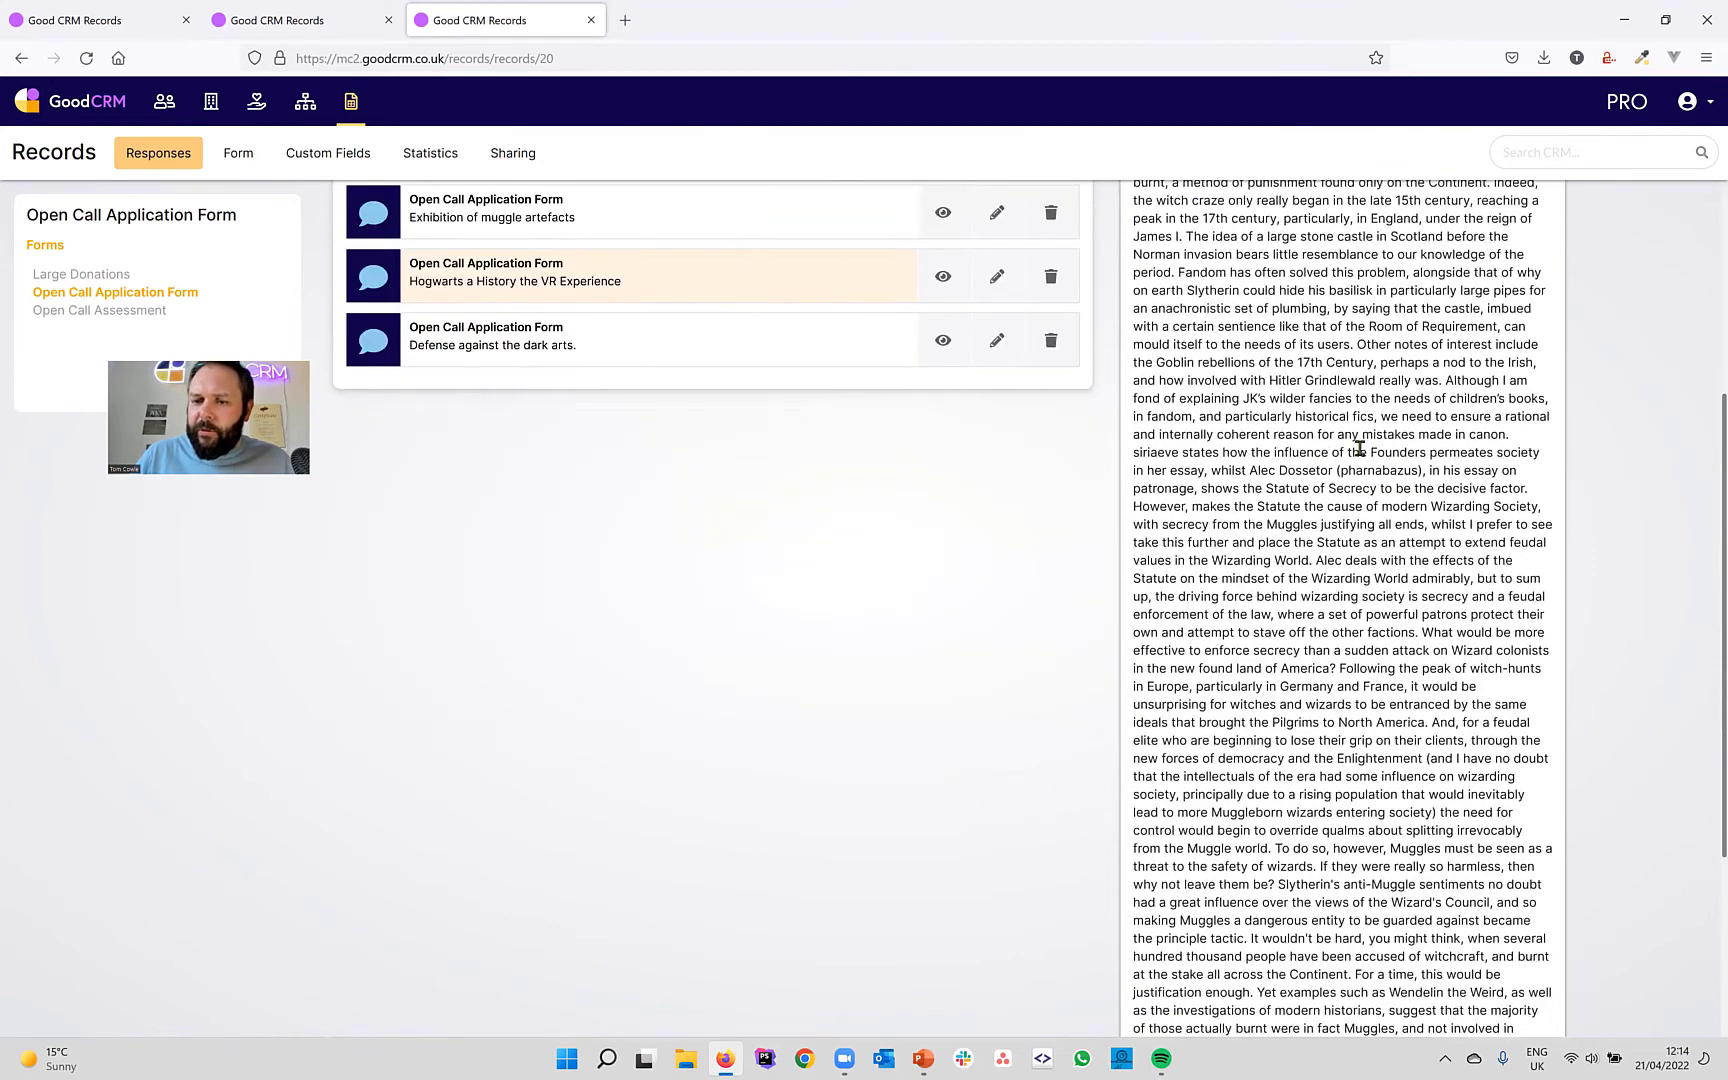
scroll(1359, 448, "down", 5)
scroll(1327, 450, "up", 11)
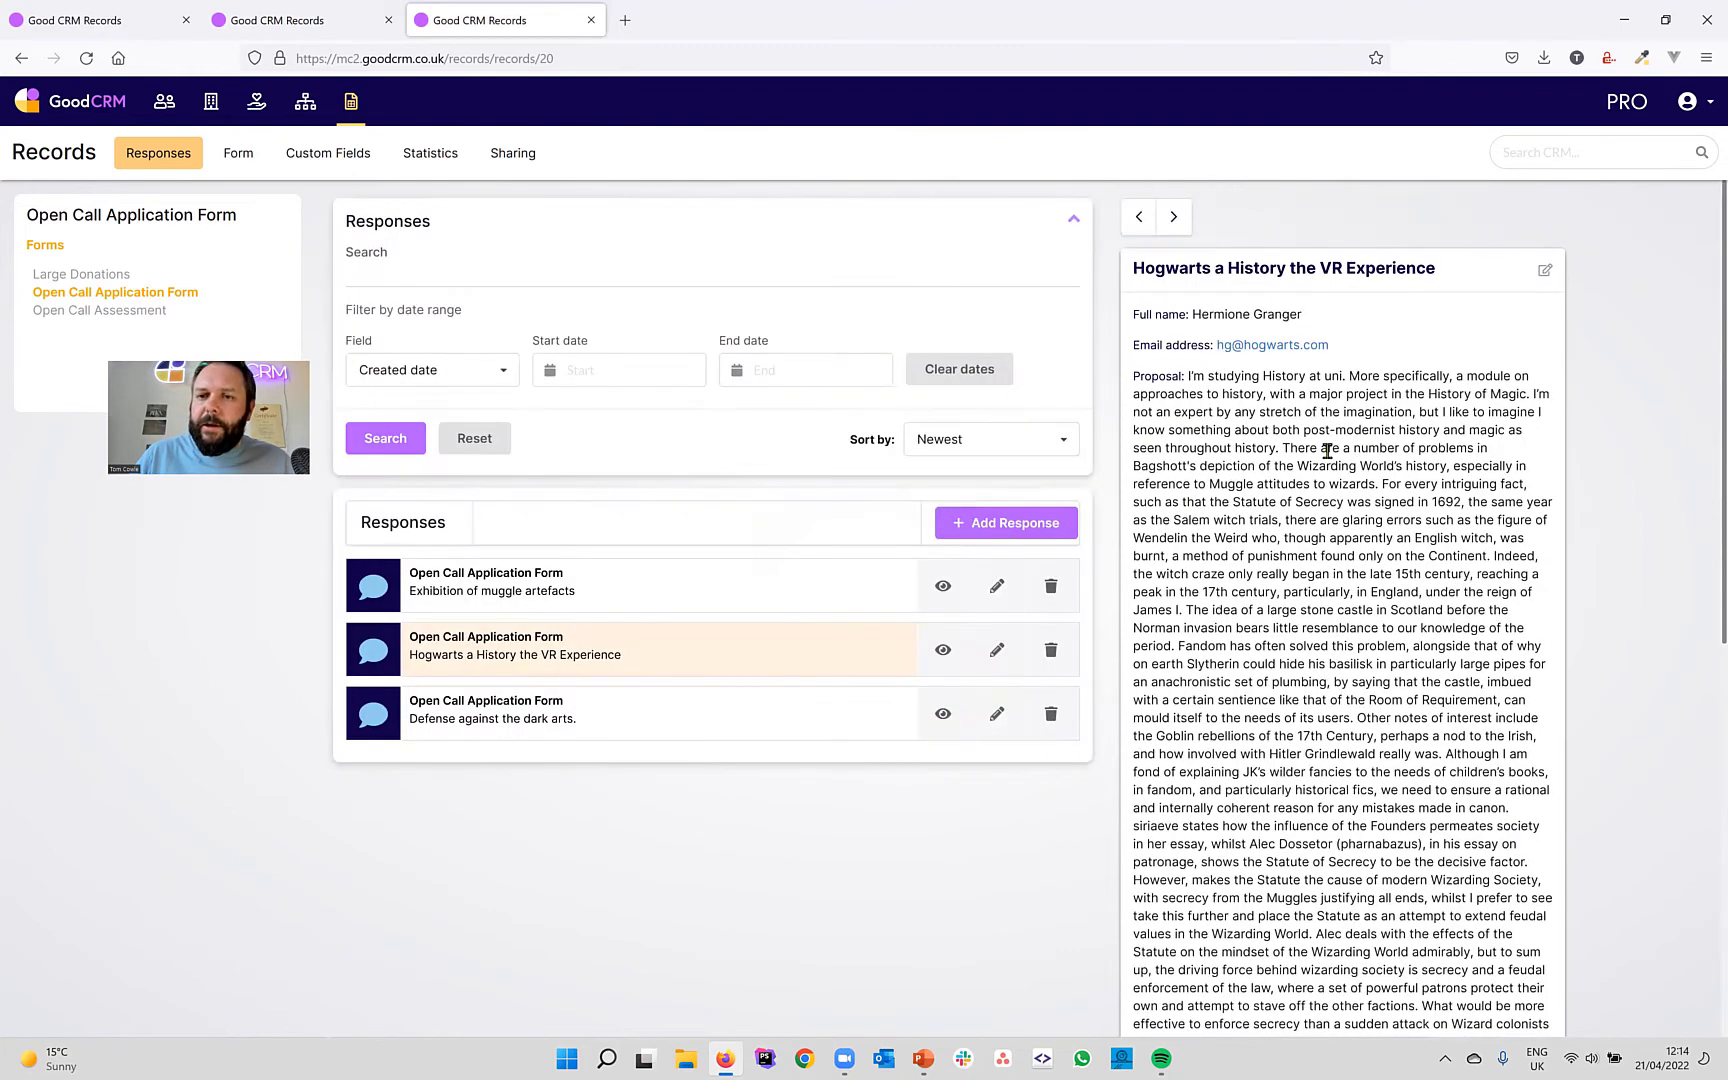
left_click(1176, 222)
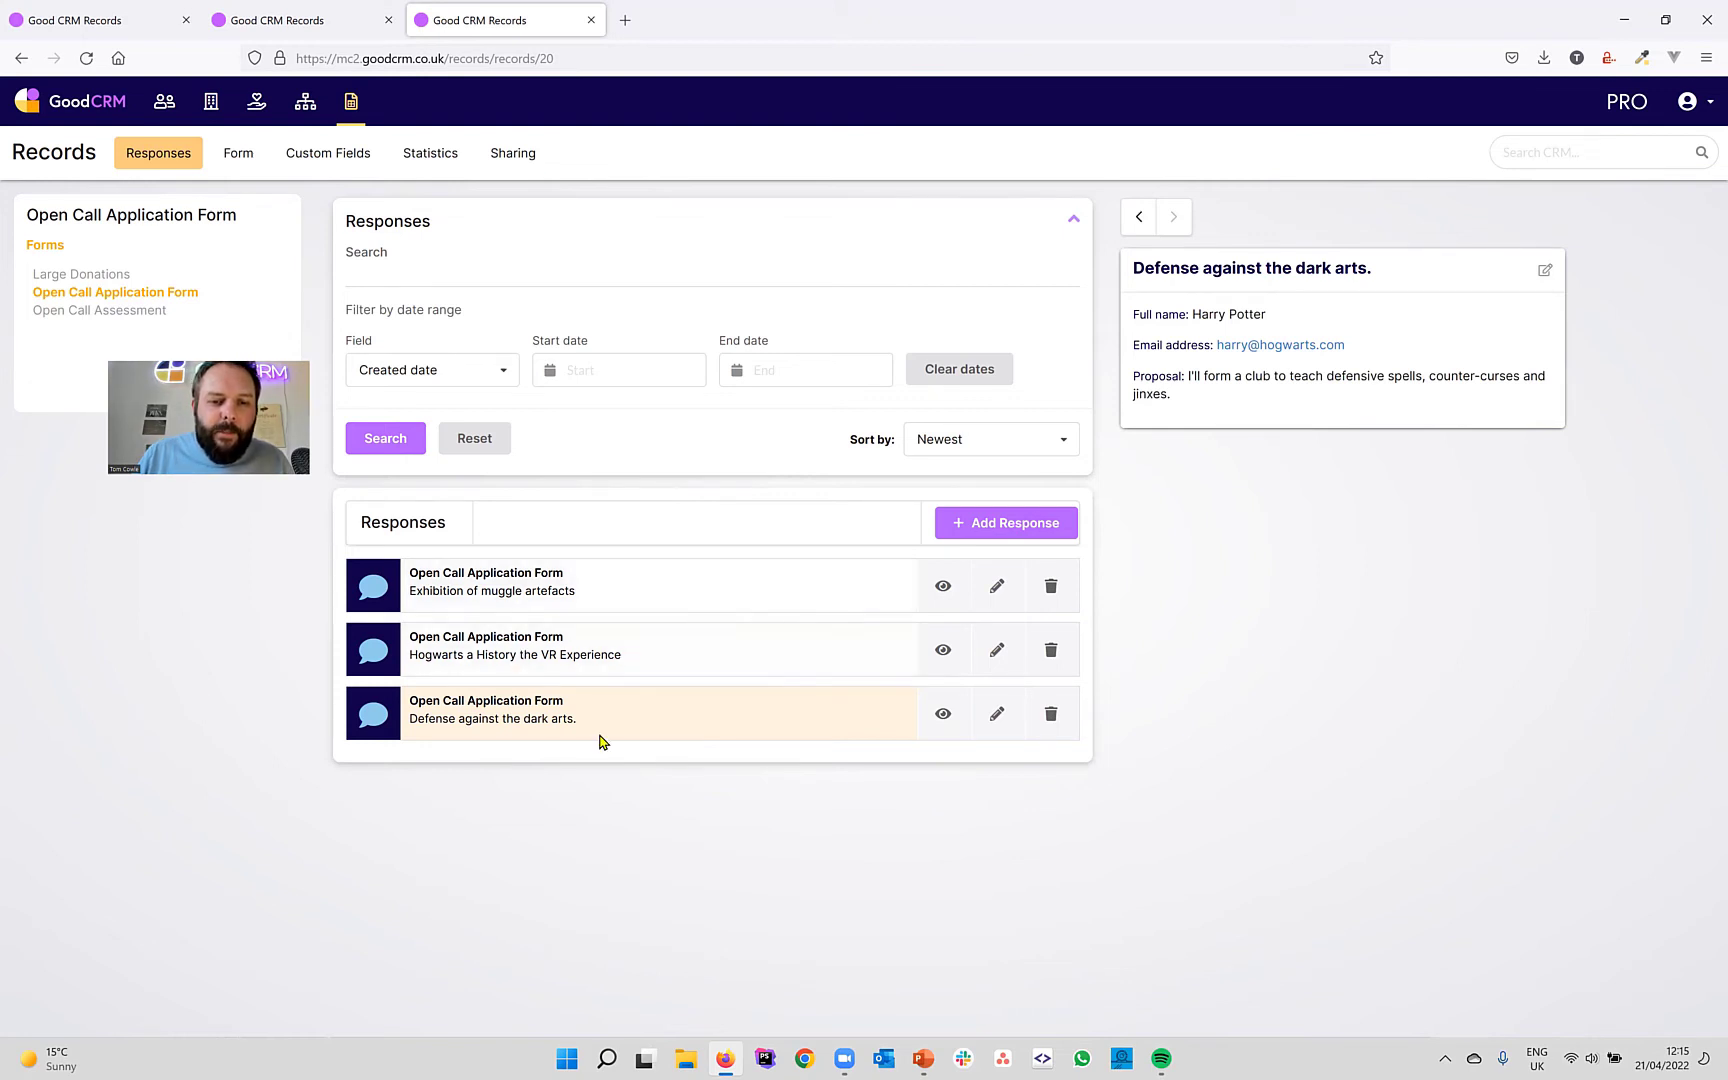
Edit the 'Hogwarts a History the VR Experience' response and swap it to the Open Call Assessment form.
left_click(1000, 654)
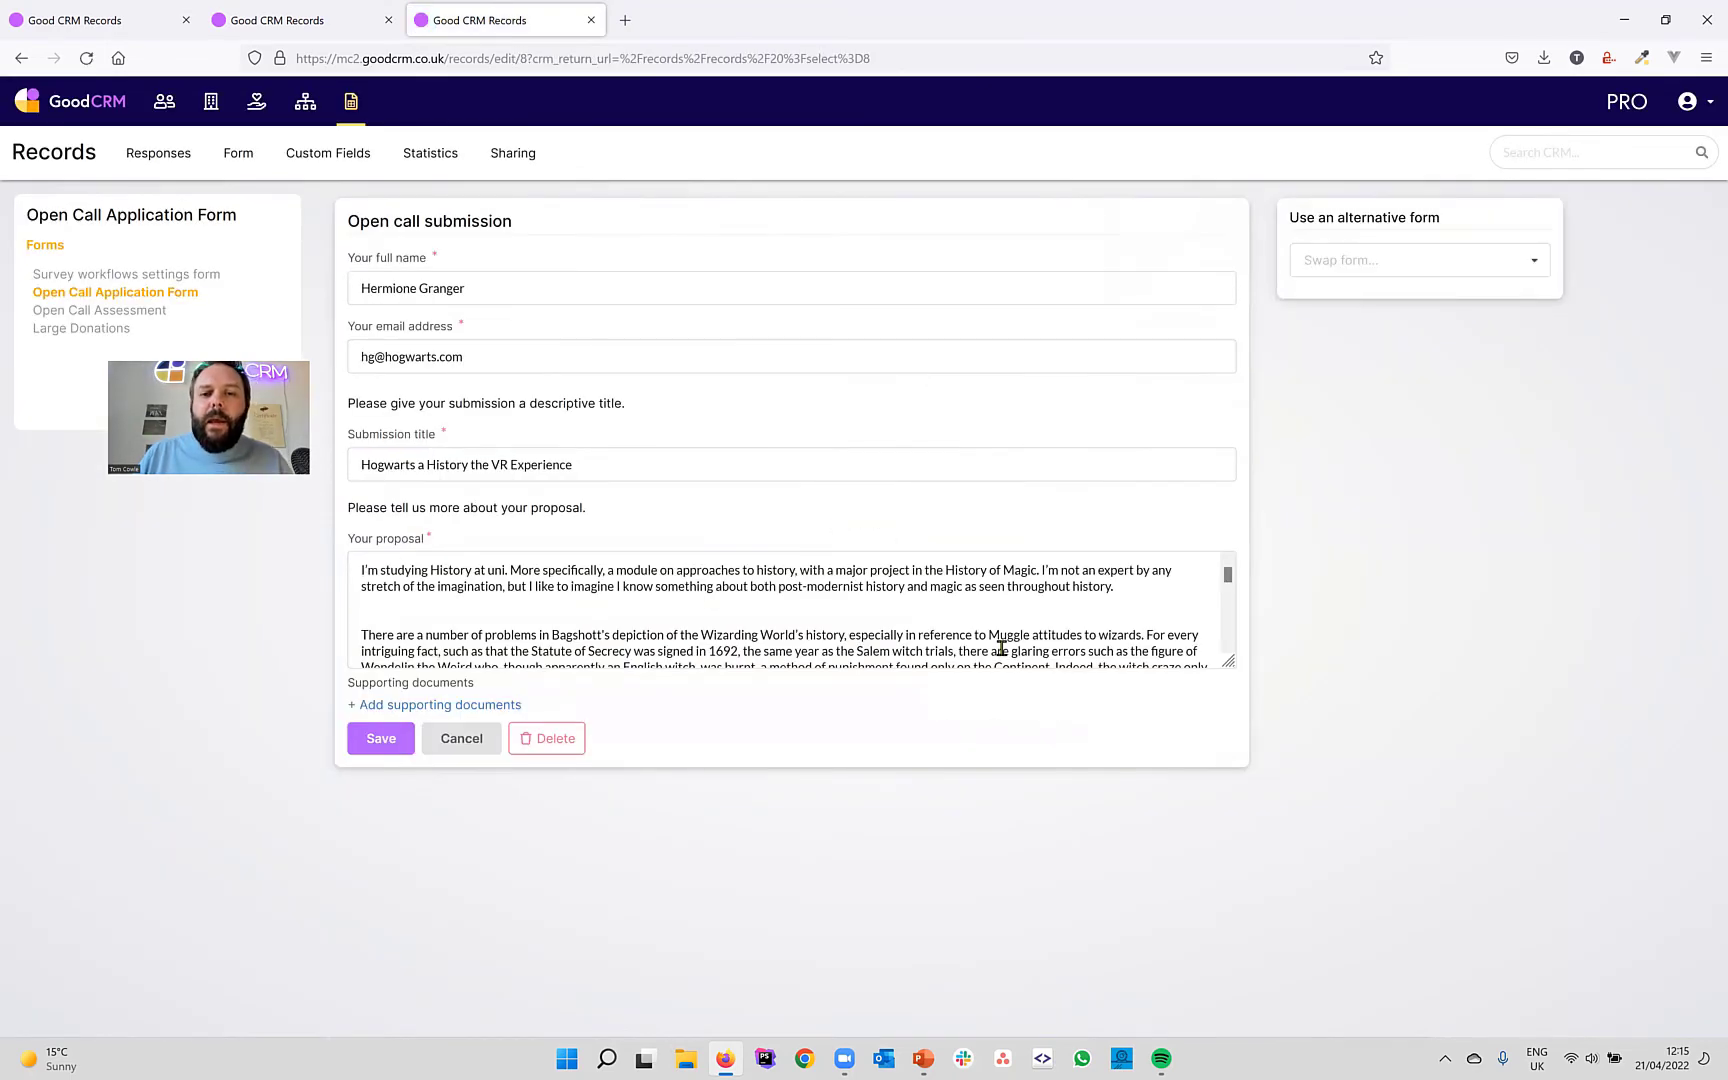
scroll(1029, 619, "down", 5)
scroll(1029, 619, "up", 5)
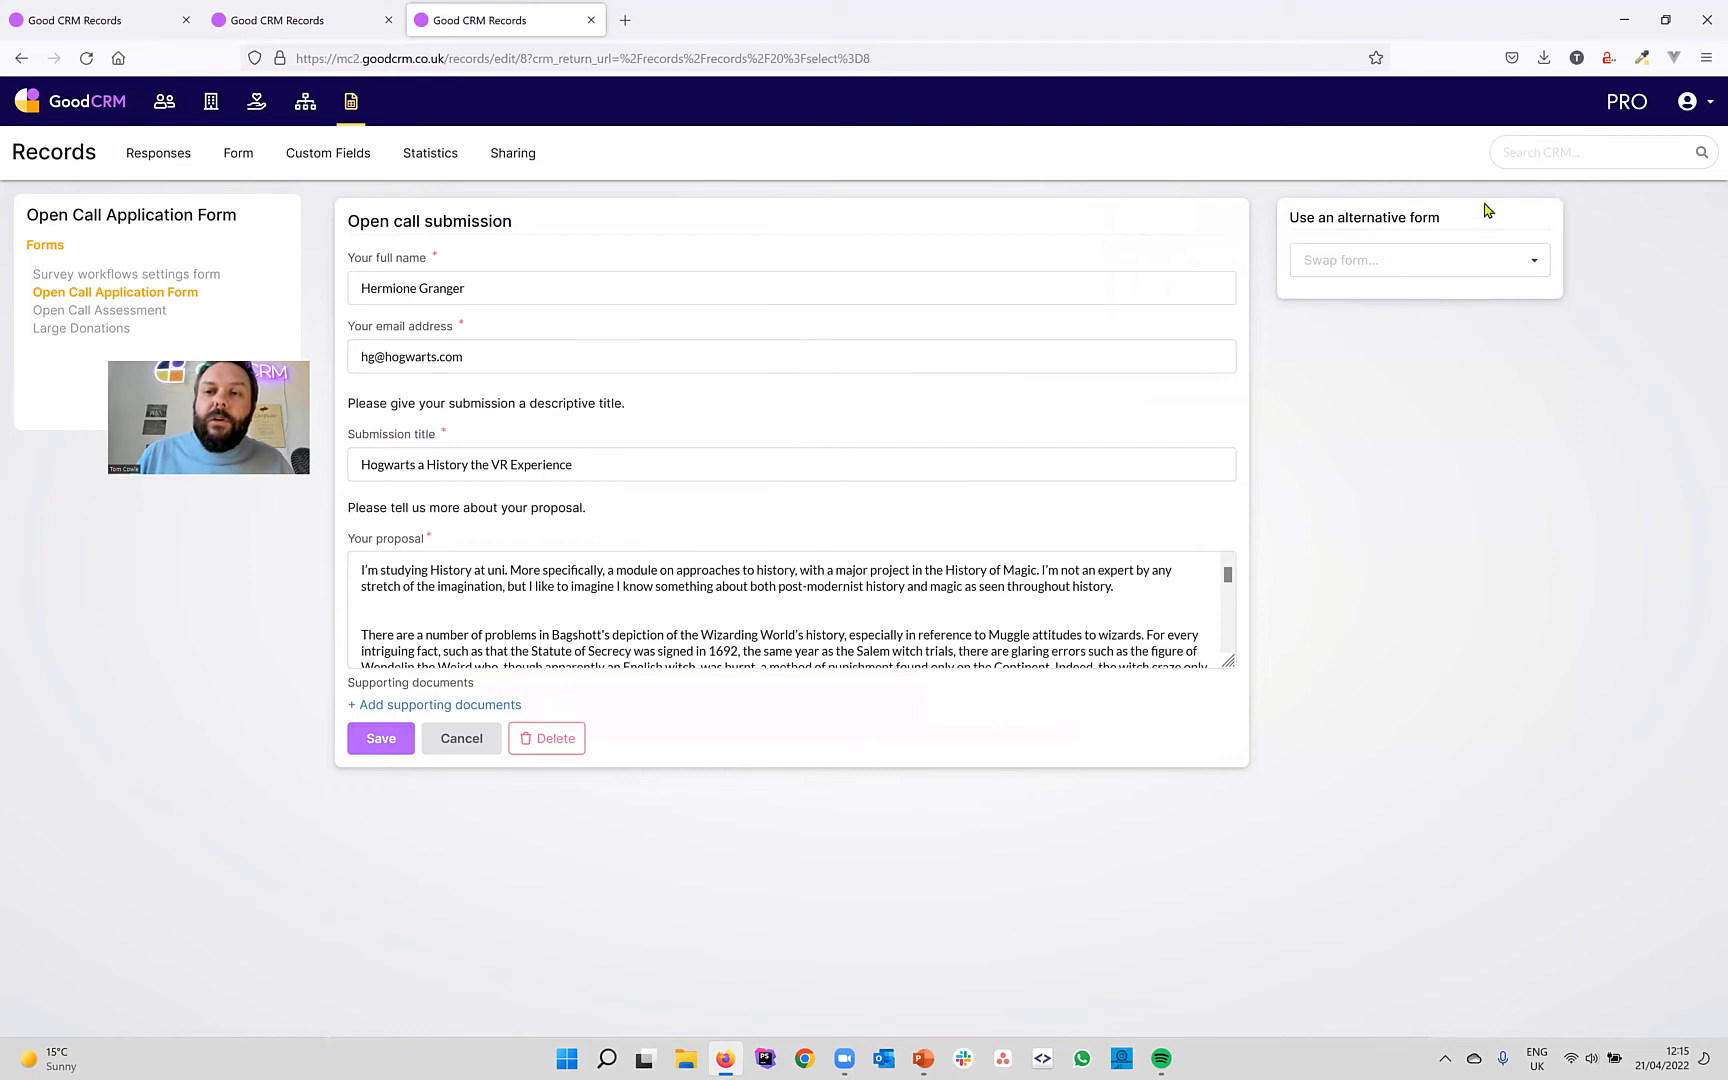
left_click(1534, 268)
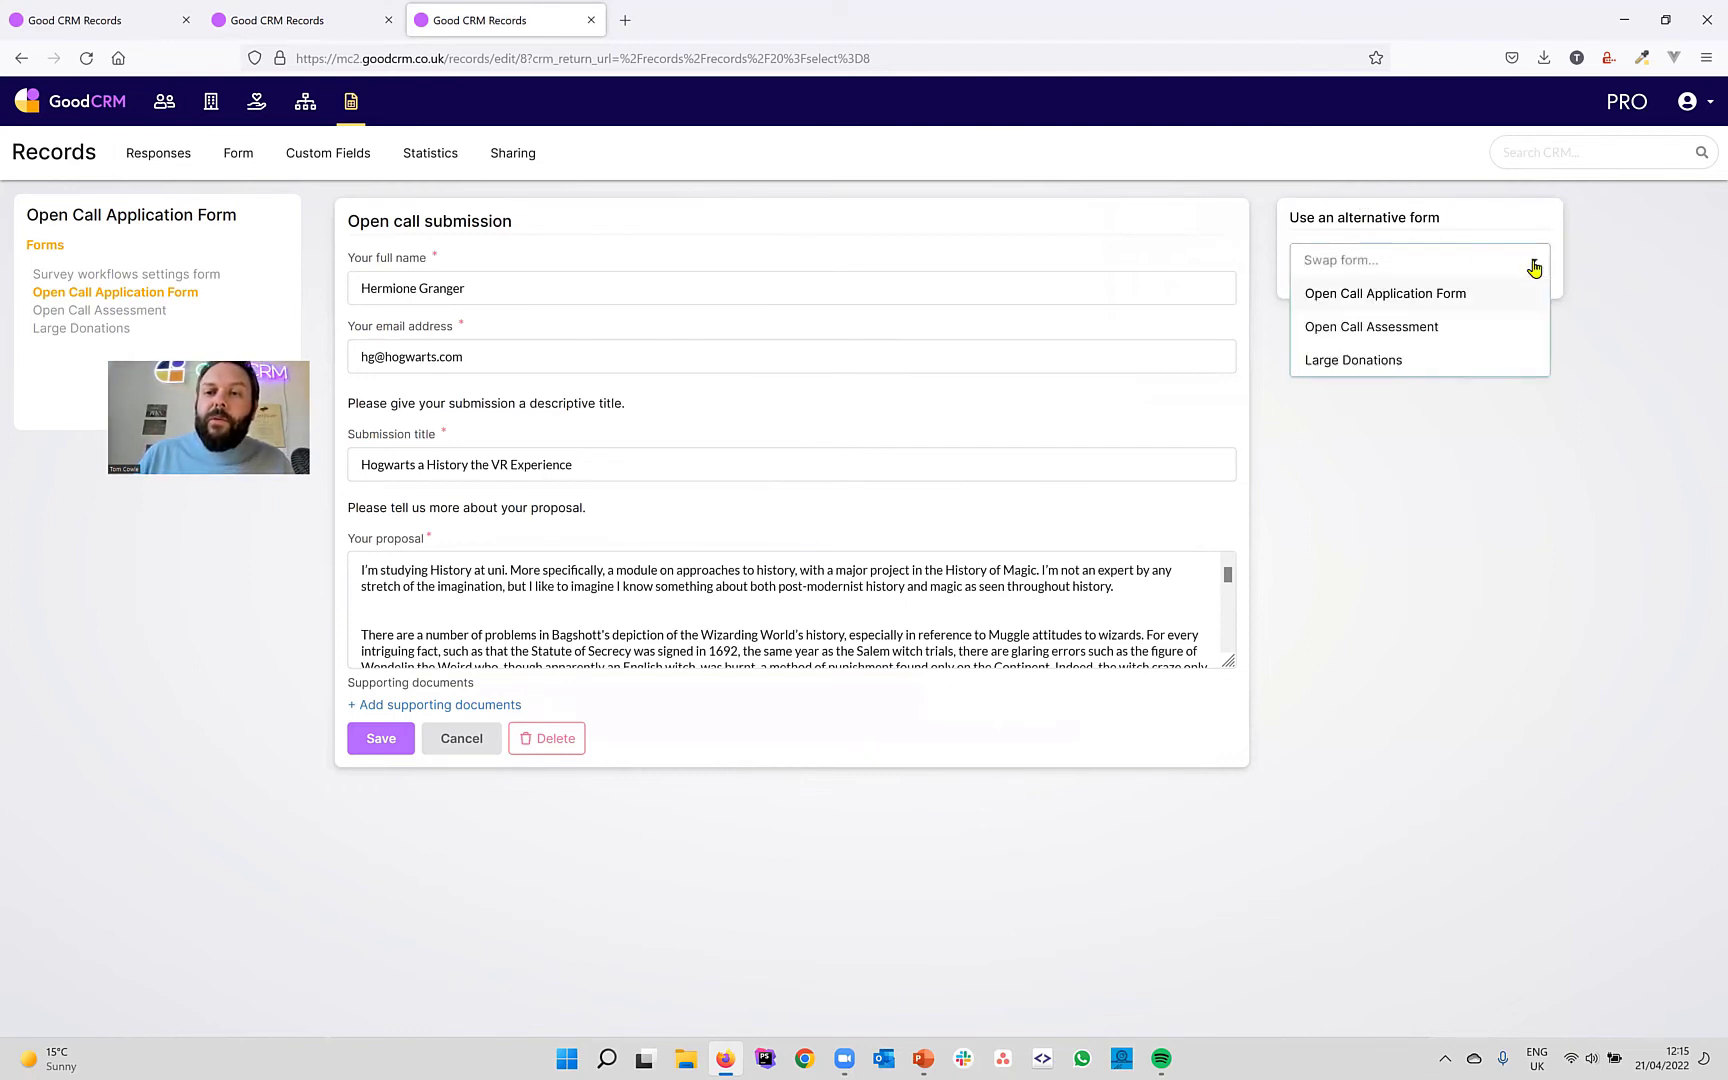
left_click(1399, 328)
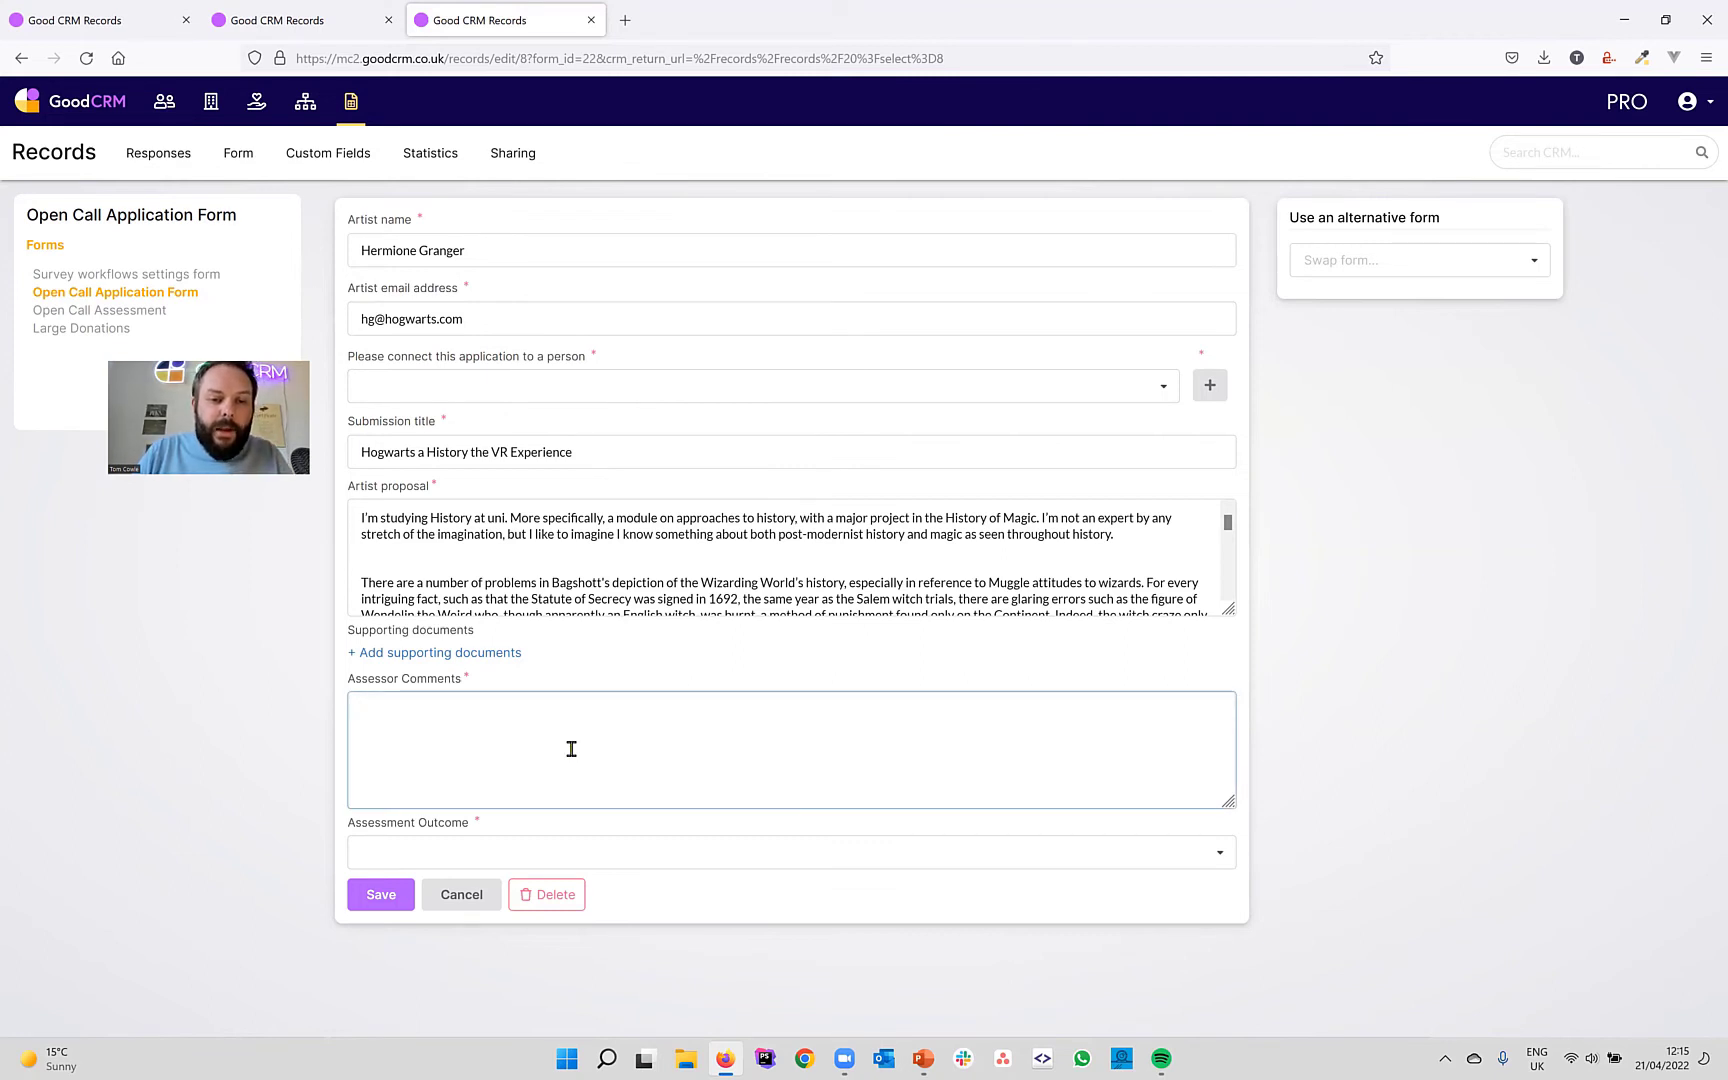
Enter the assessor comment 'Very strong application', set Assessment Outcome to Awarded, and save.
type("Ver")
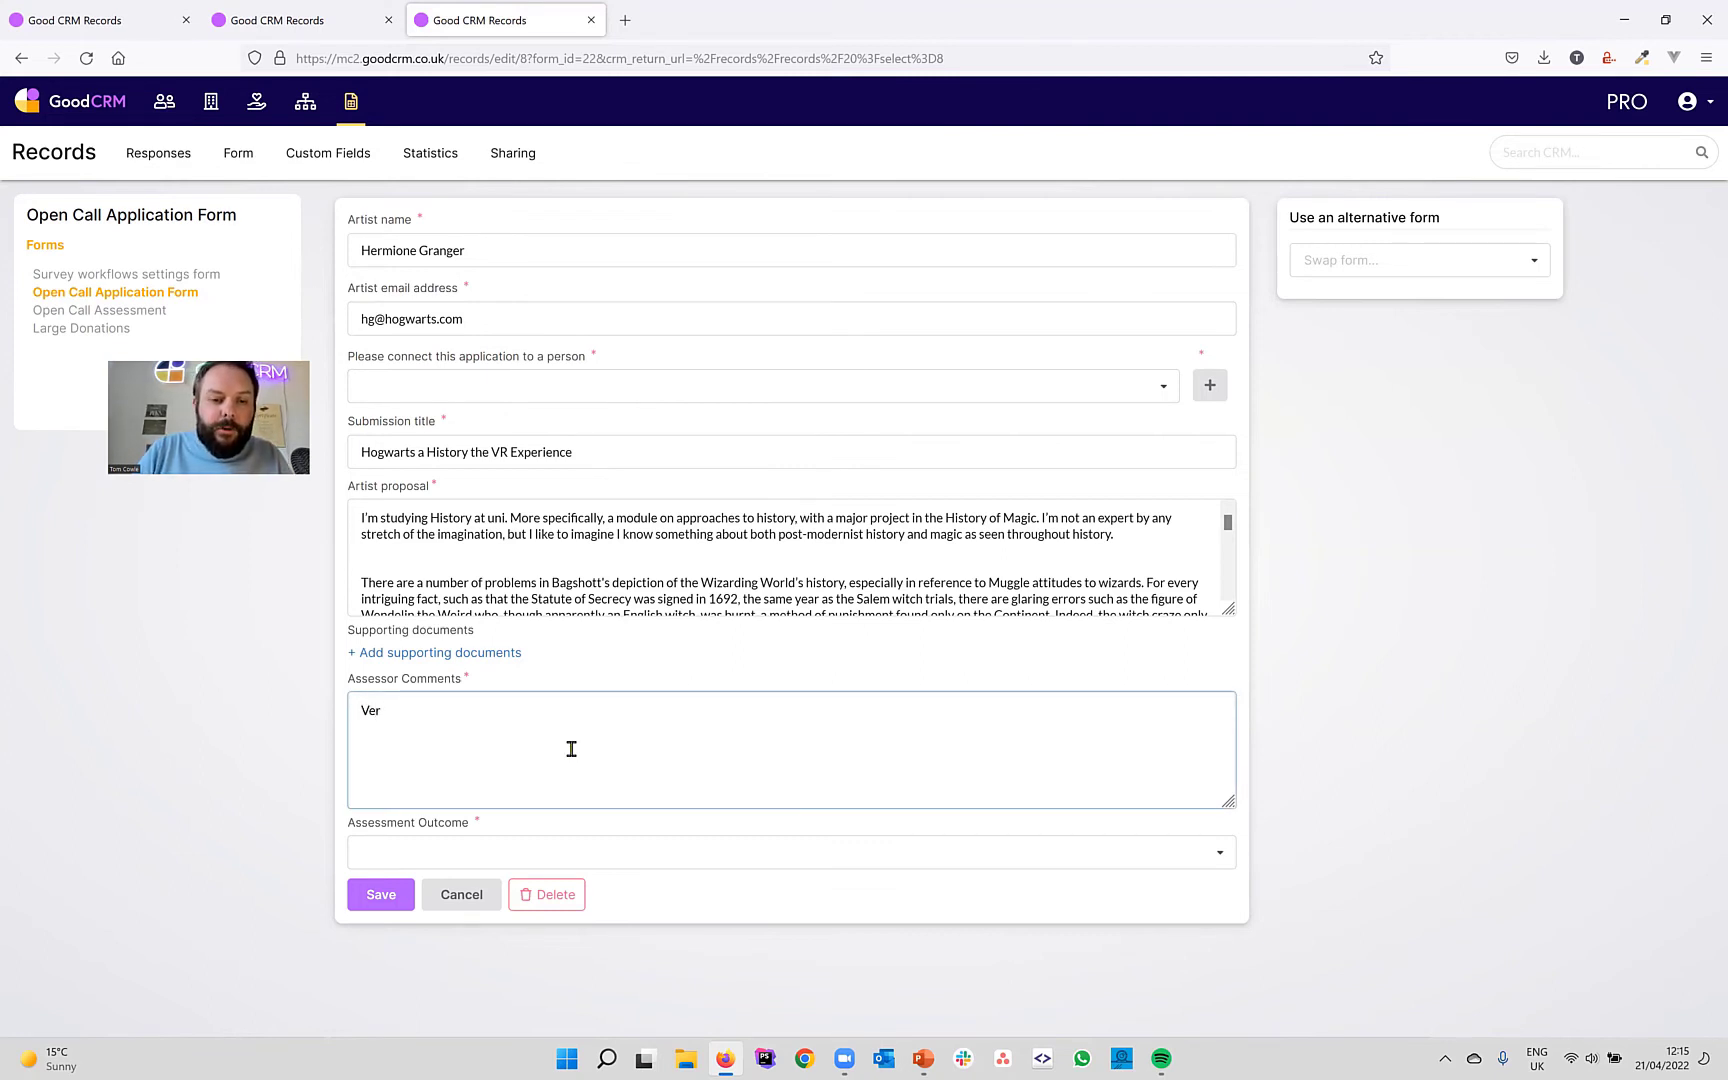
type("y strong a")
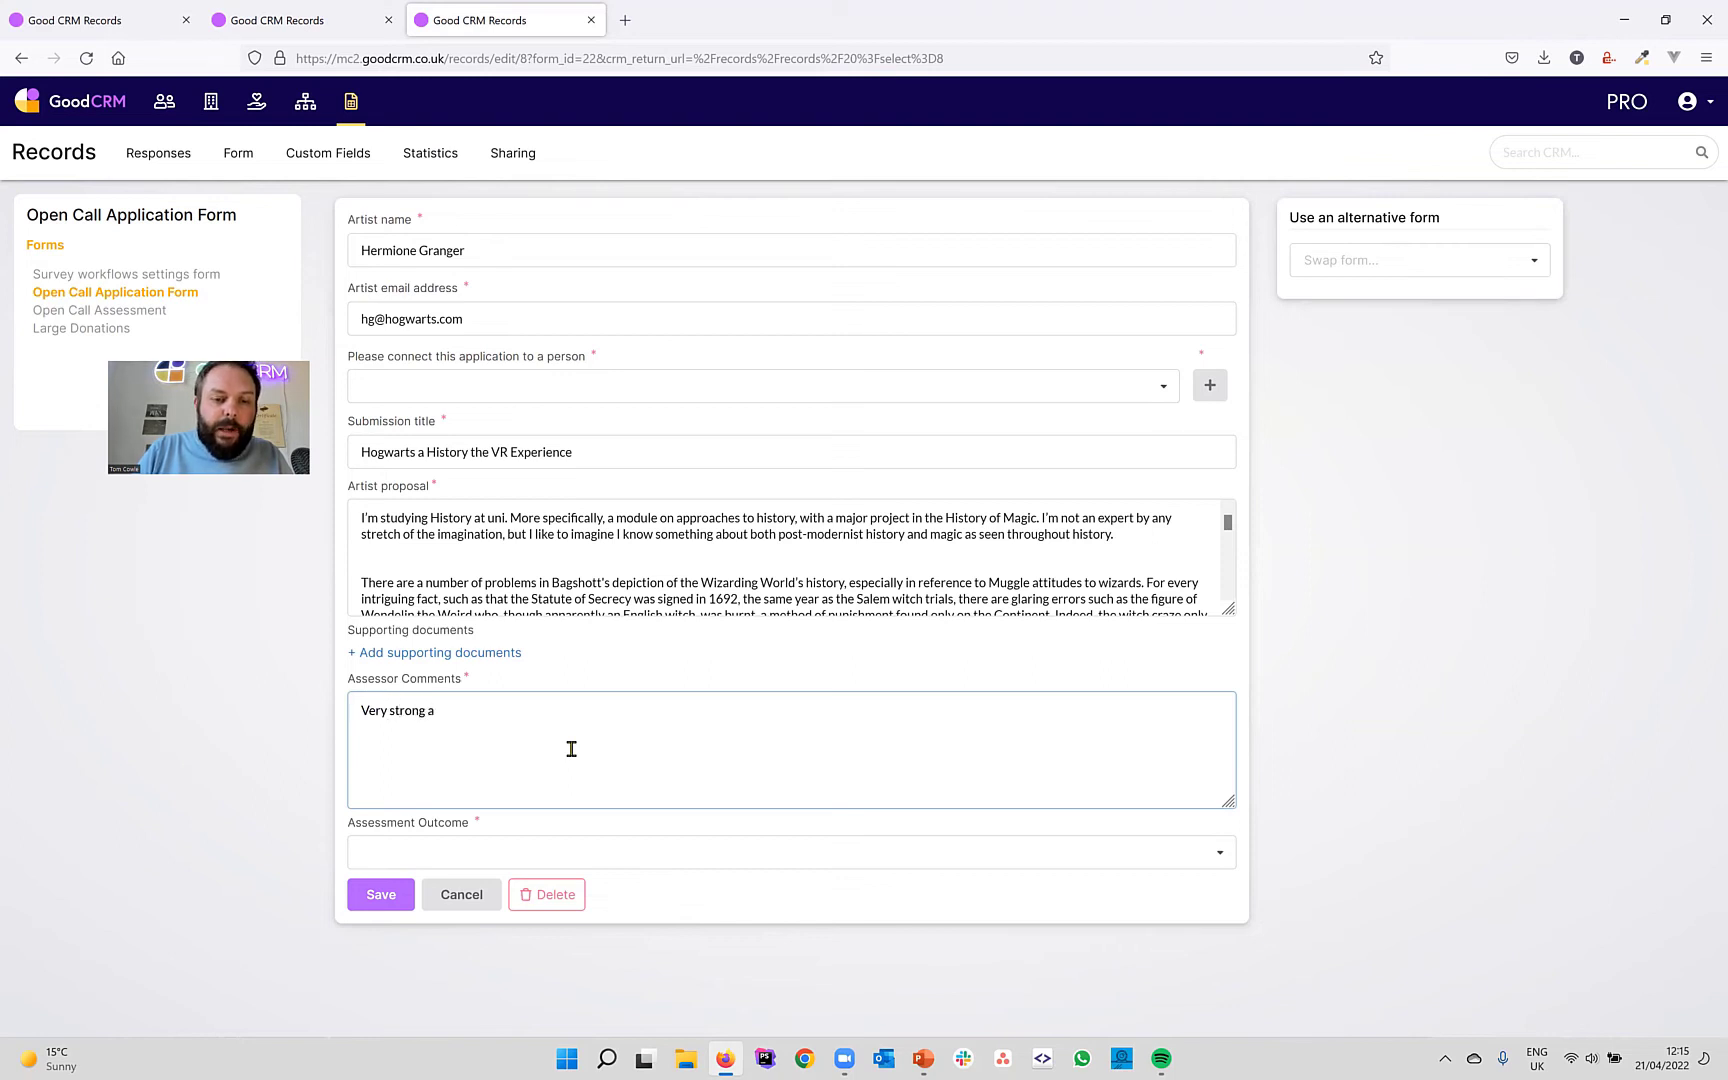
type("pplicatiojn")
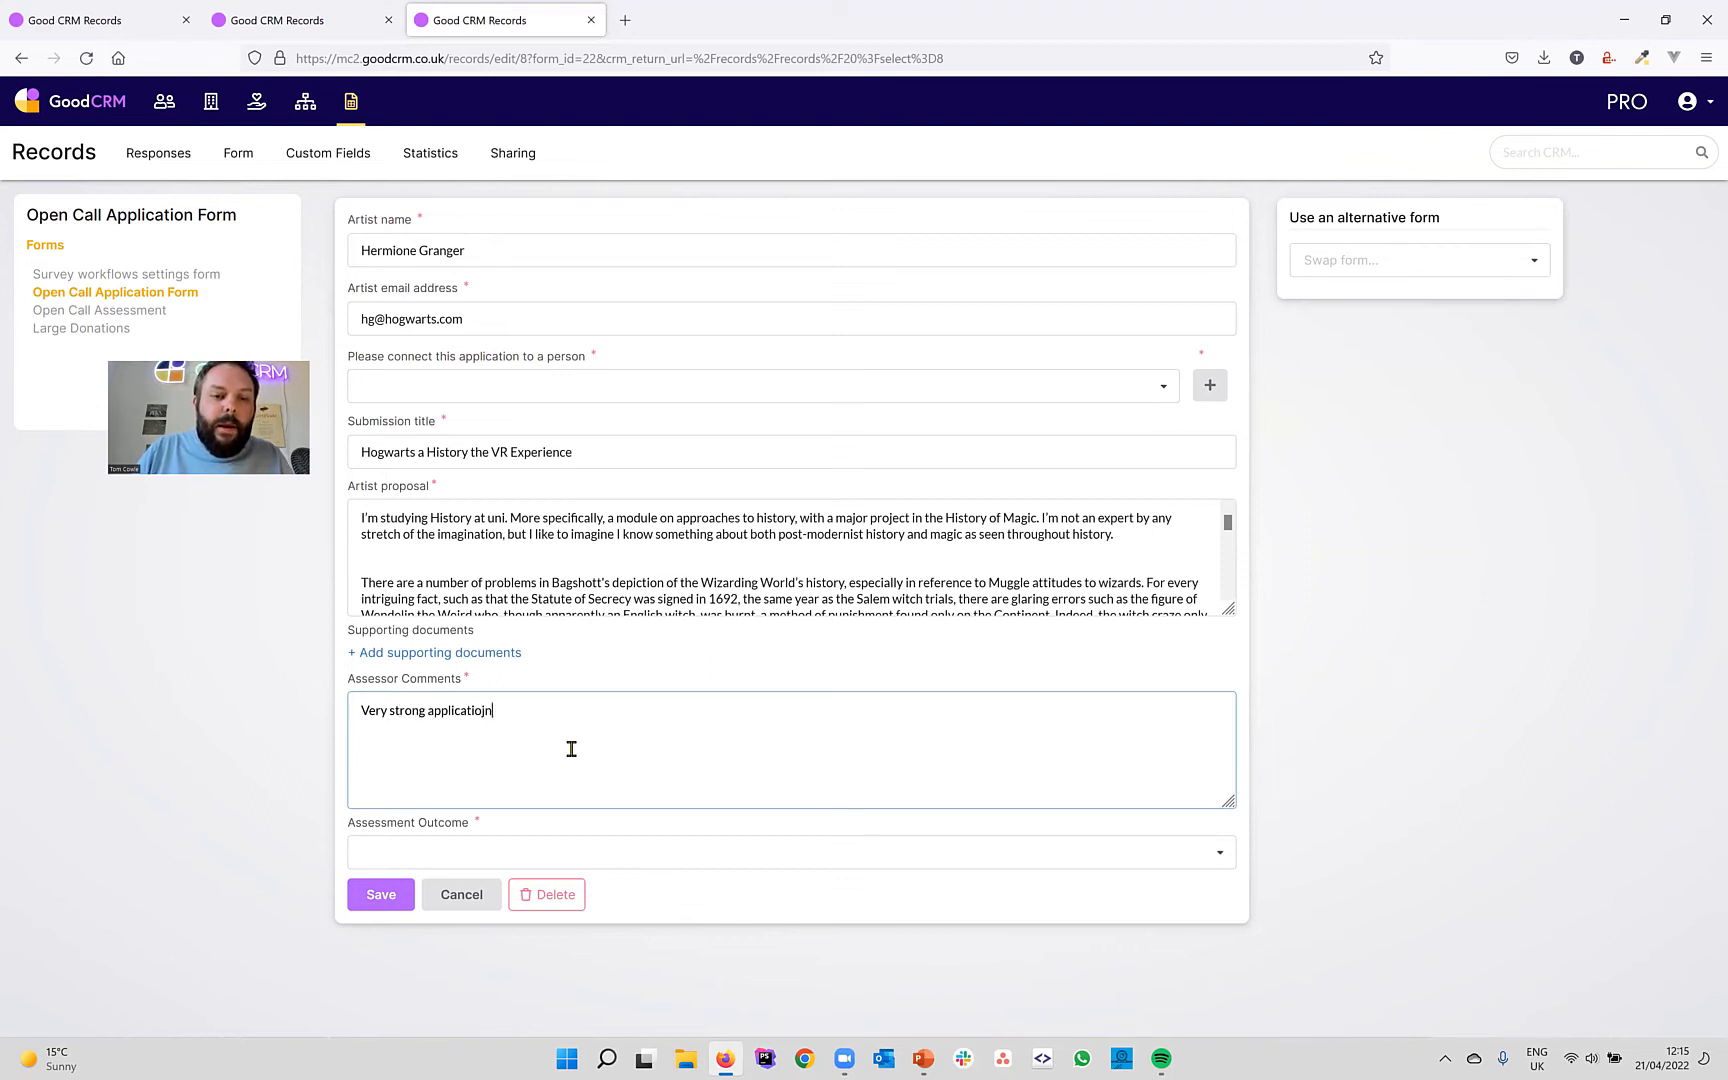
key("BackSpace")
key("BackSpace")
type("n")
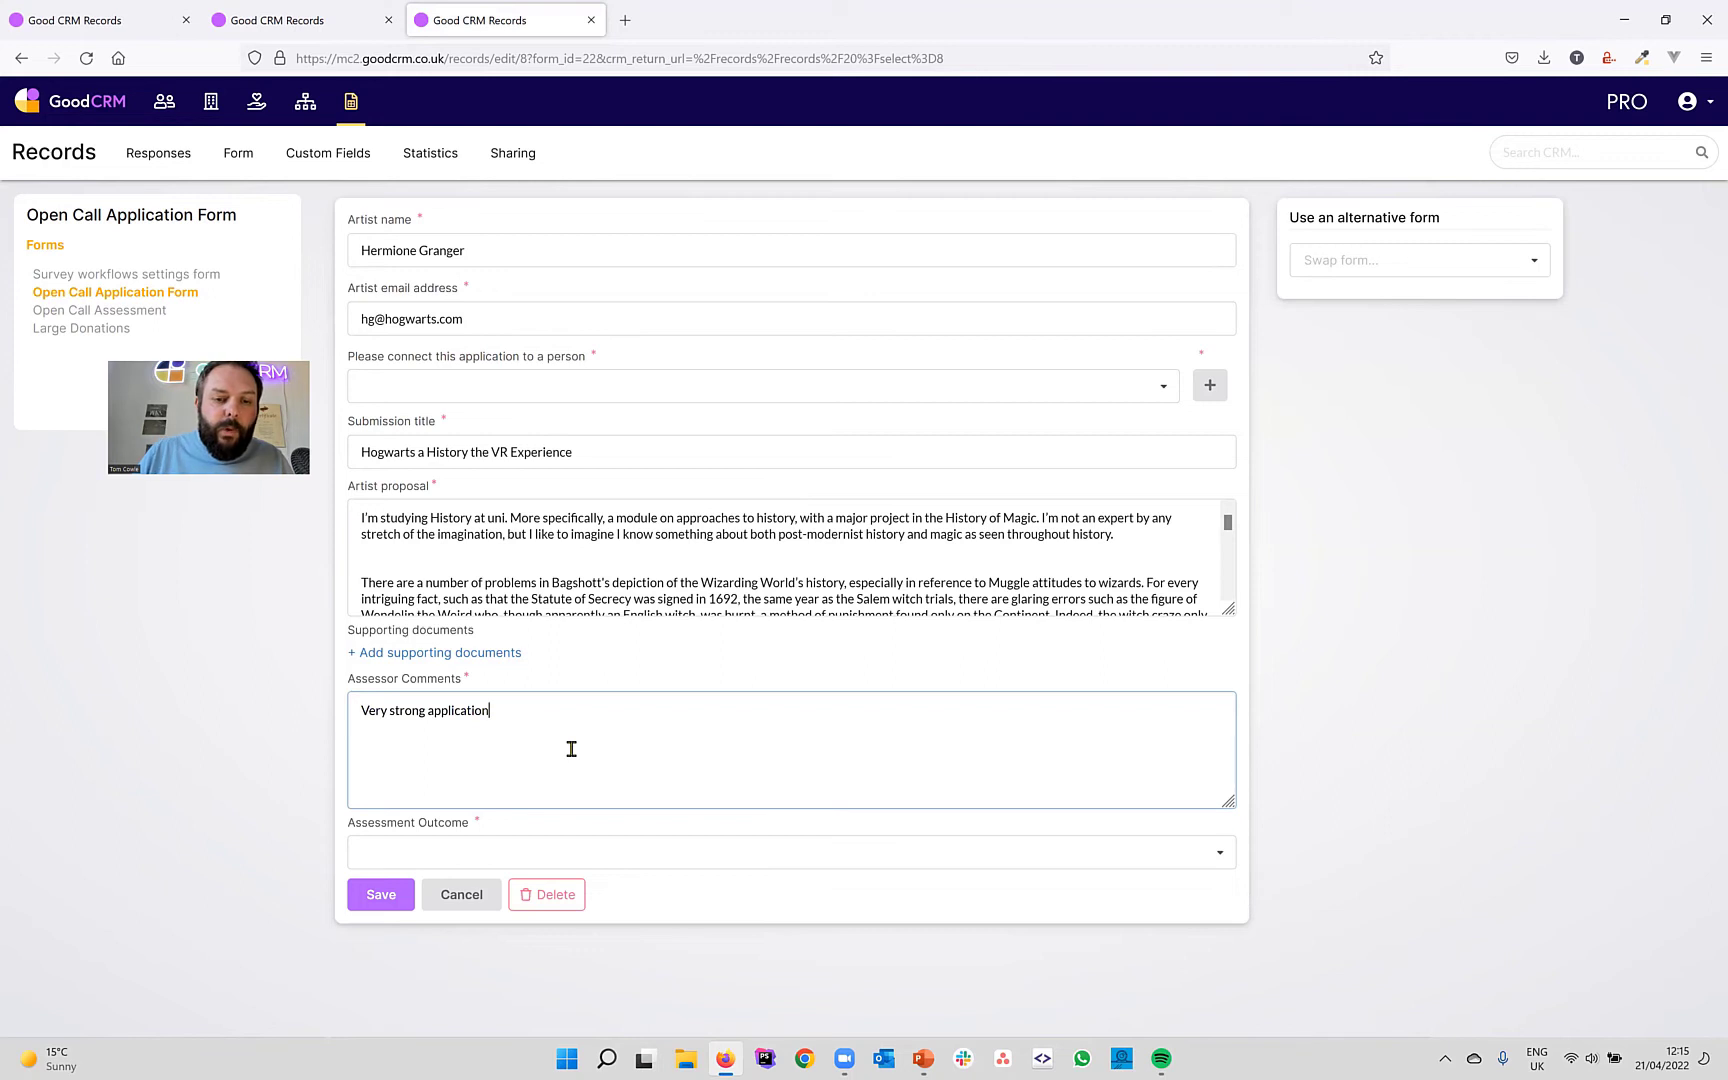
left_click(615, 851)
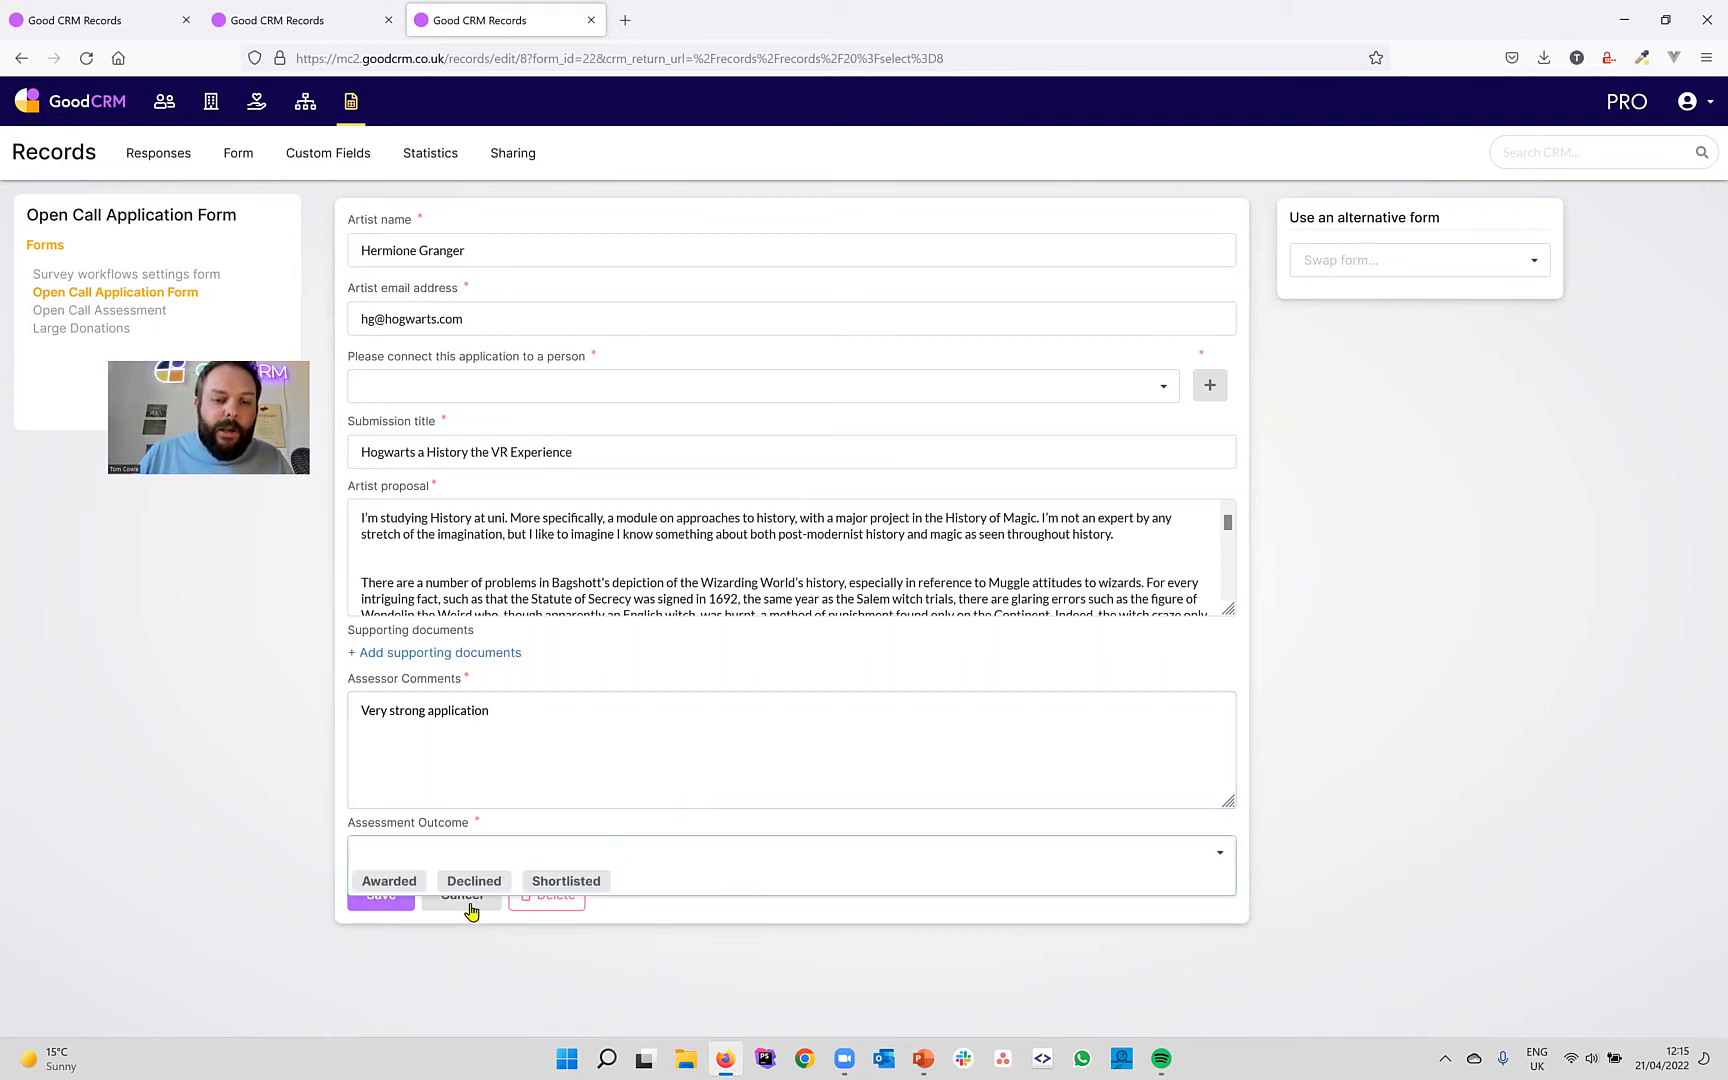
left_click(388, 884)
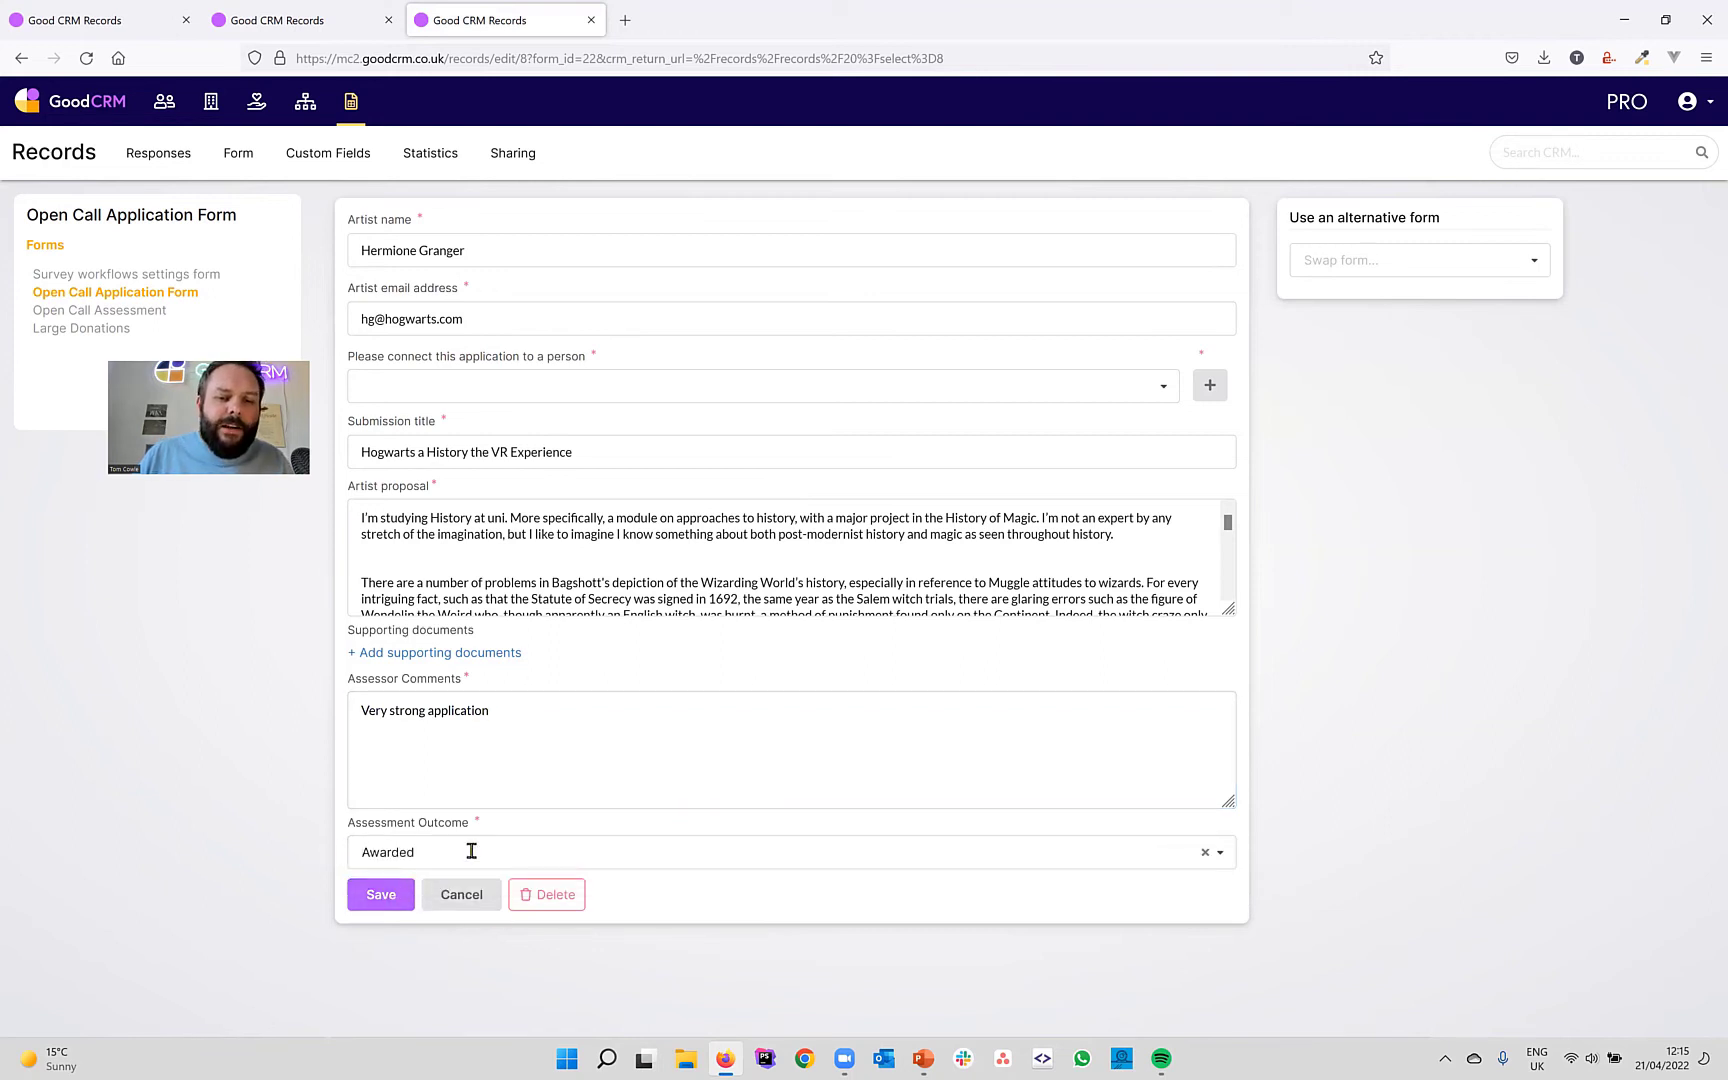
left_click(399, 888)
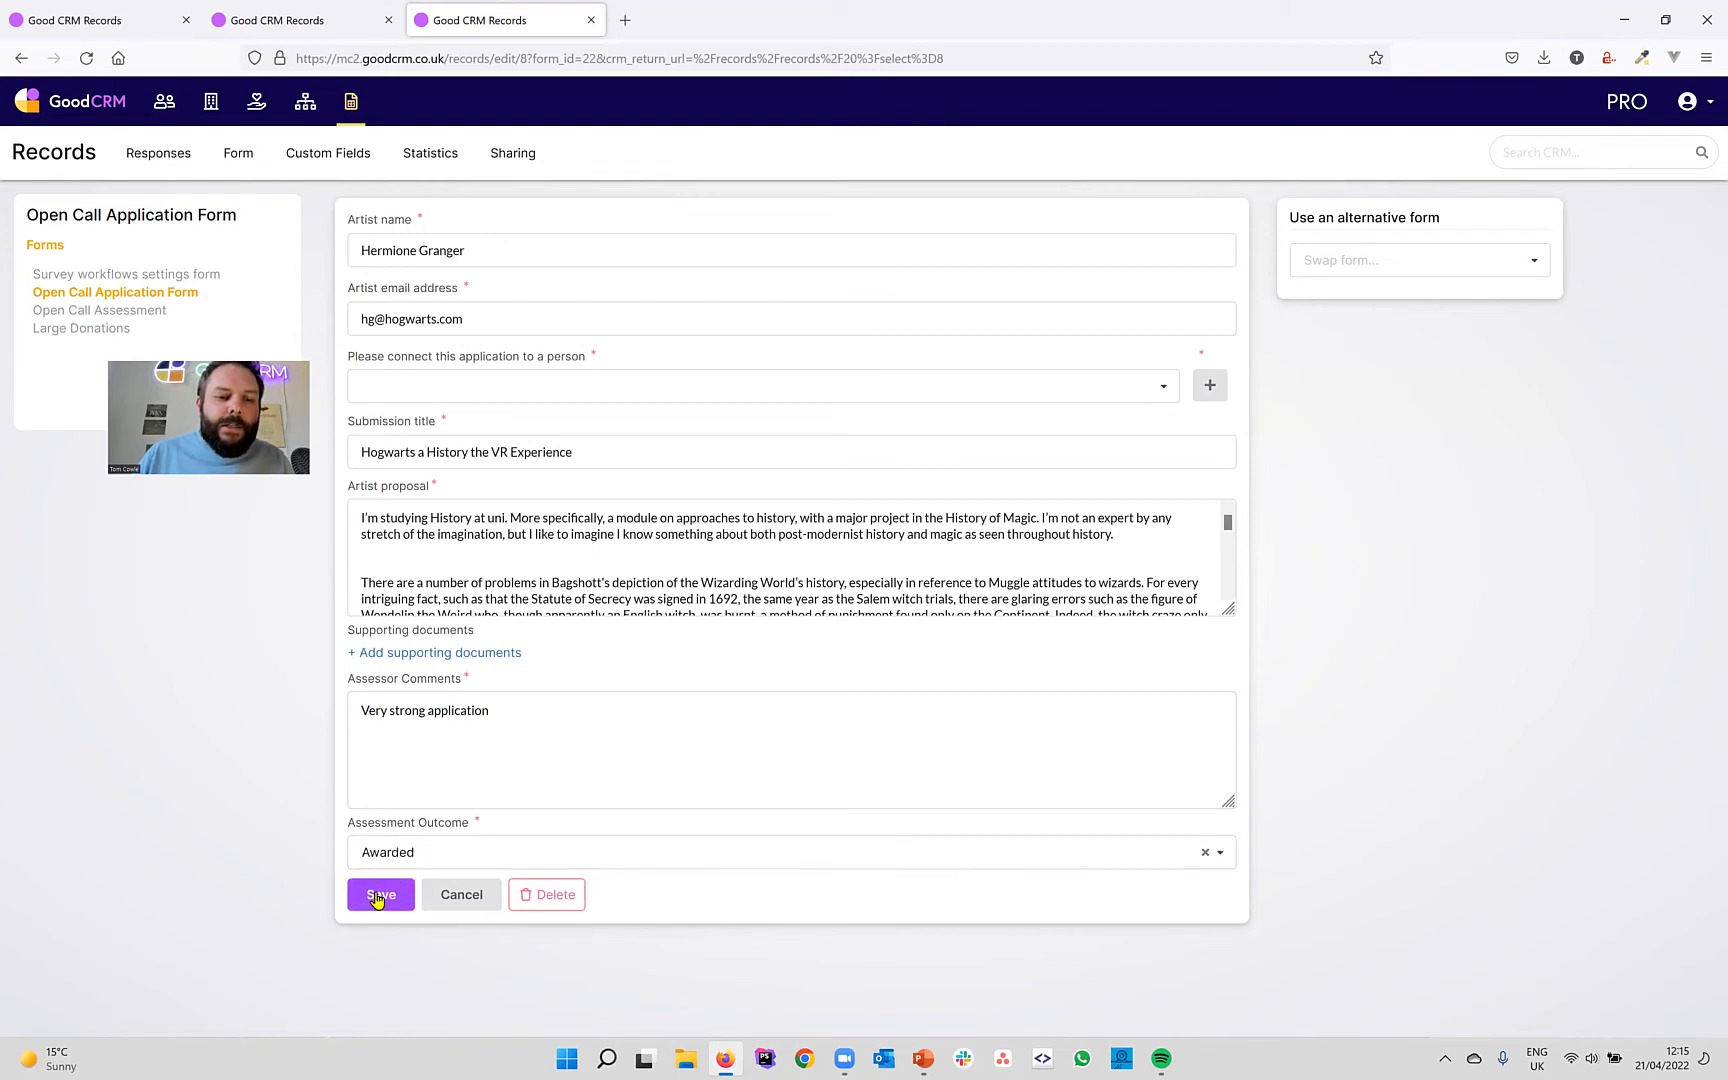
scroll(540, 728, "down", 2)
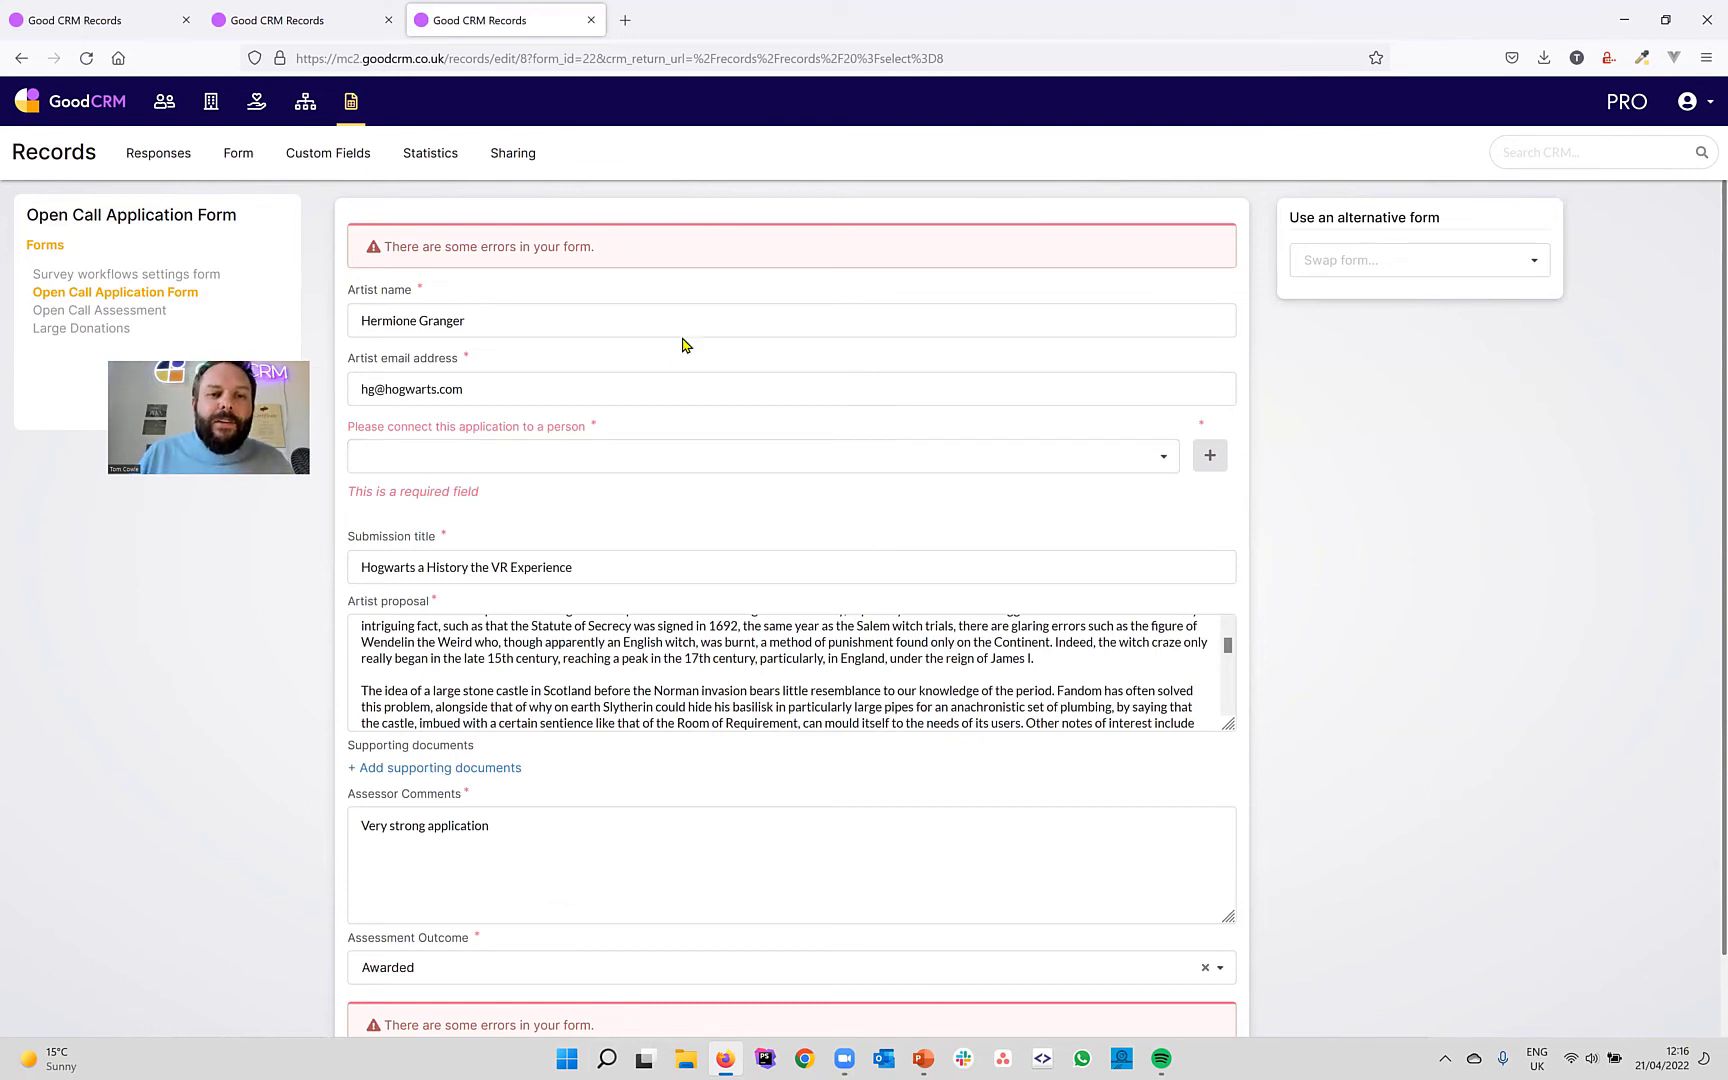
Search for the applicant's existing person record, link it to the assessment, and save.
scroll(683, 345, "down", 1)
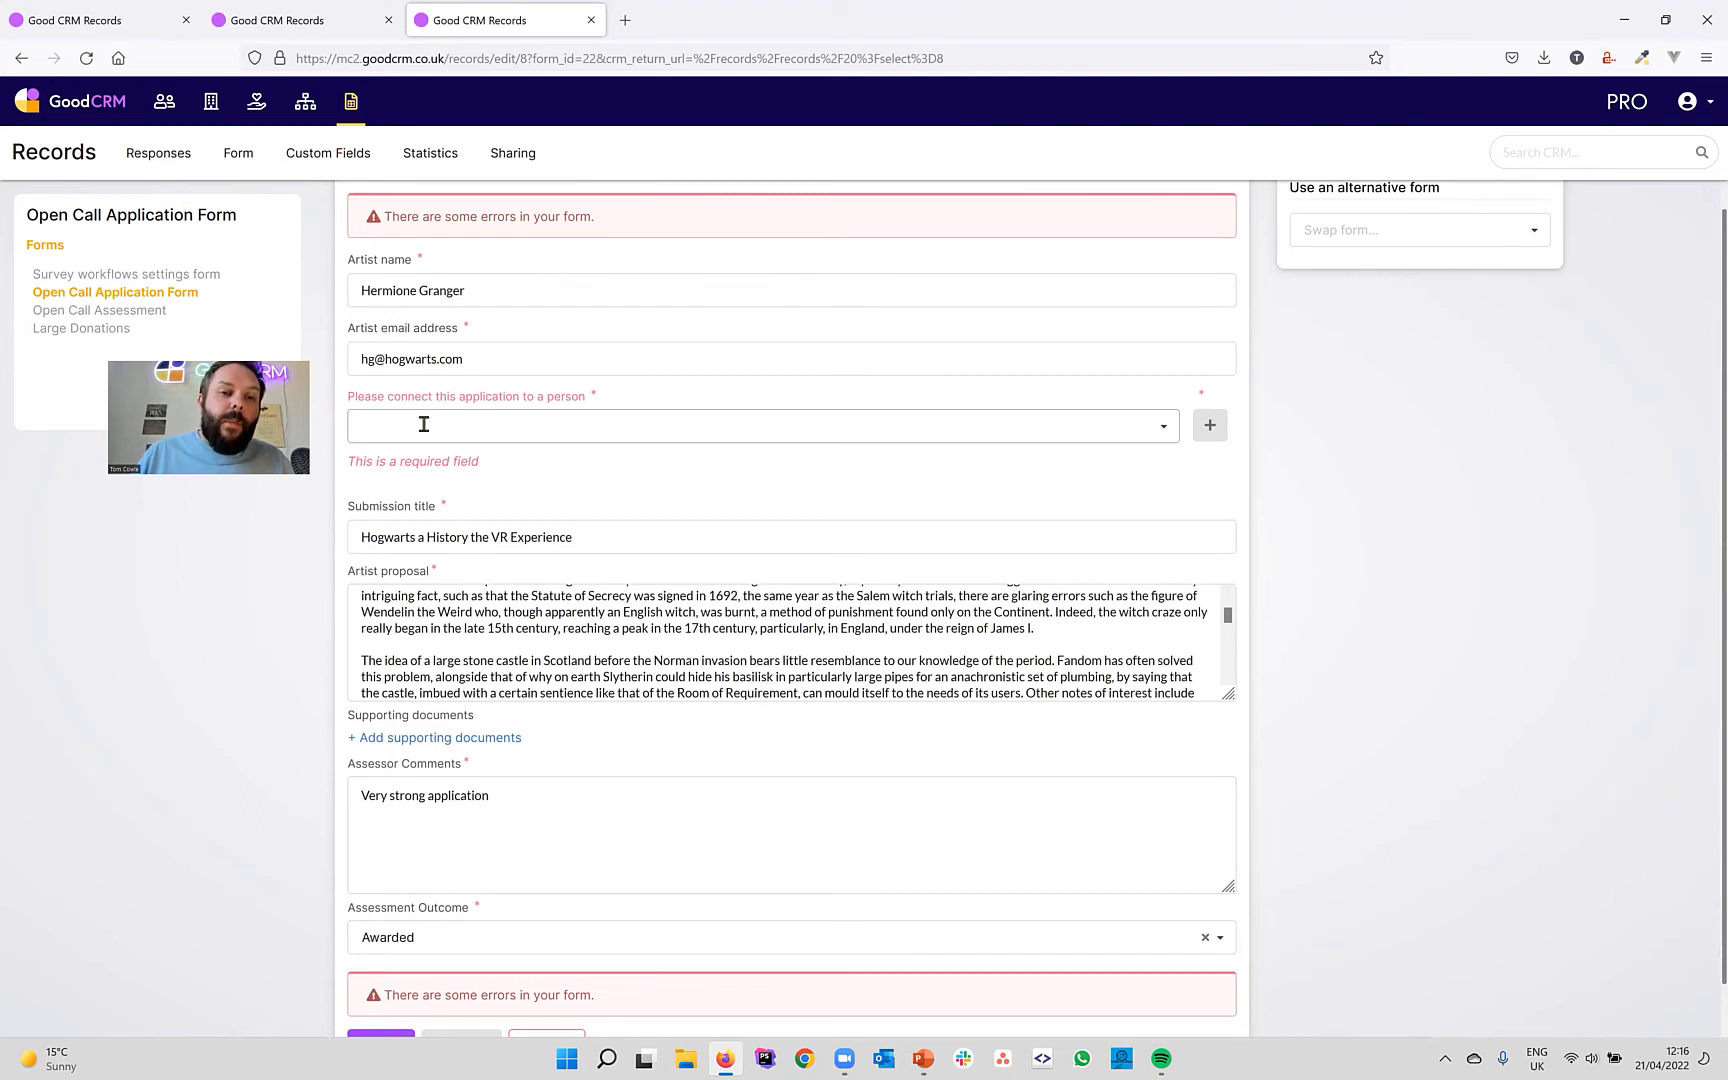
left_click(486, 421)
type("her")
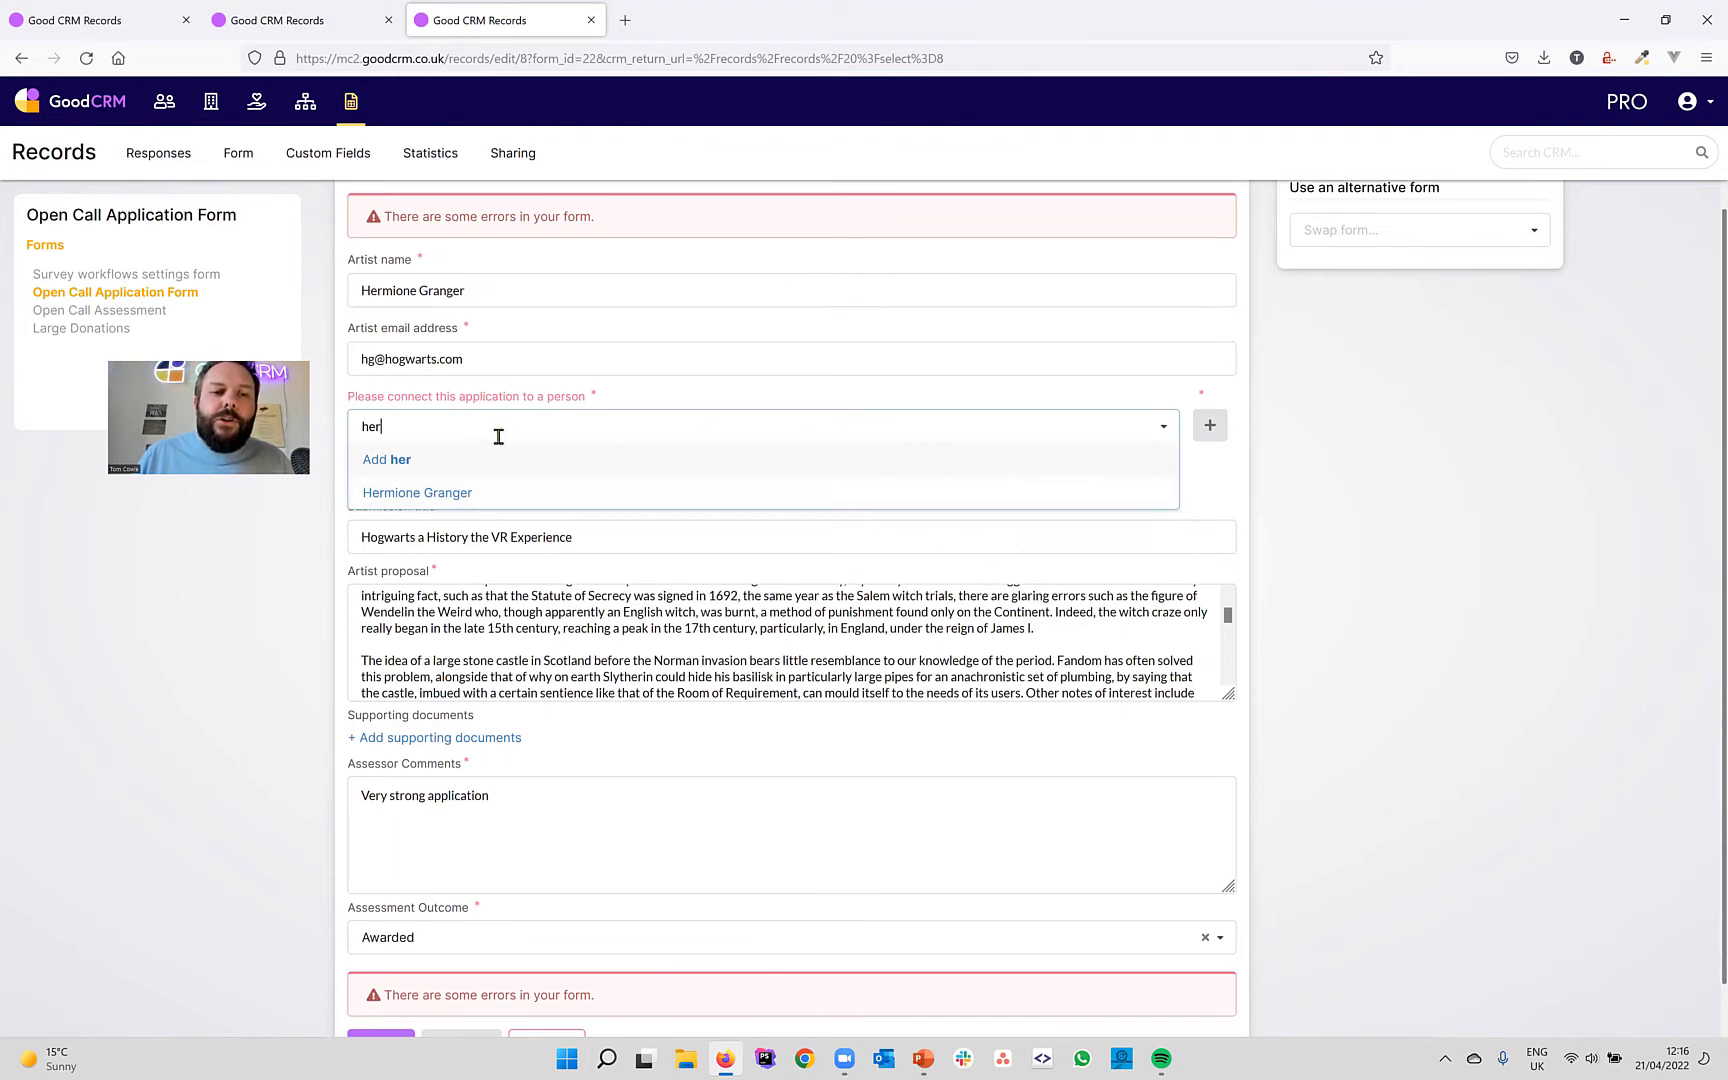
key("BackSpace")
key("BackSpace")
key("BackSpace")
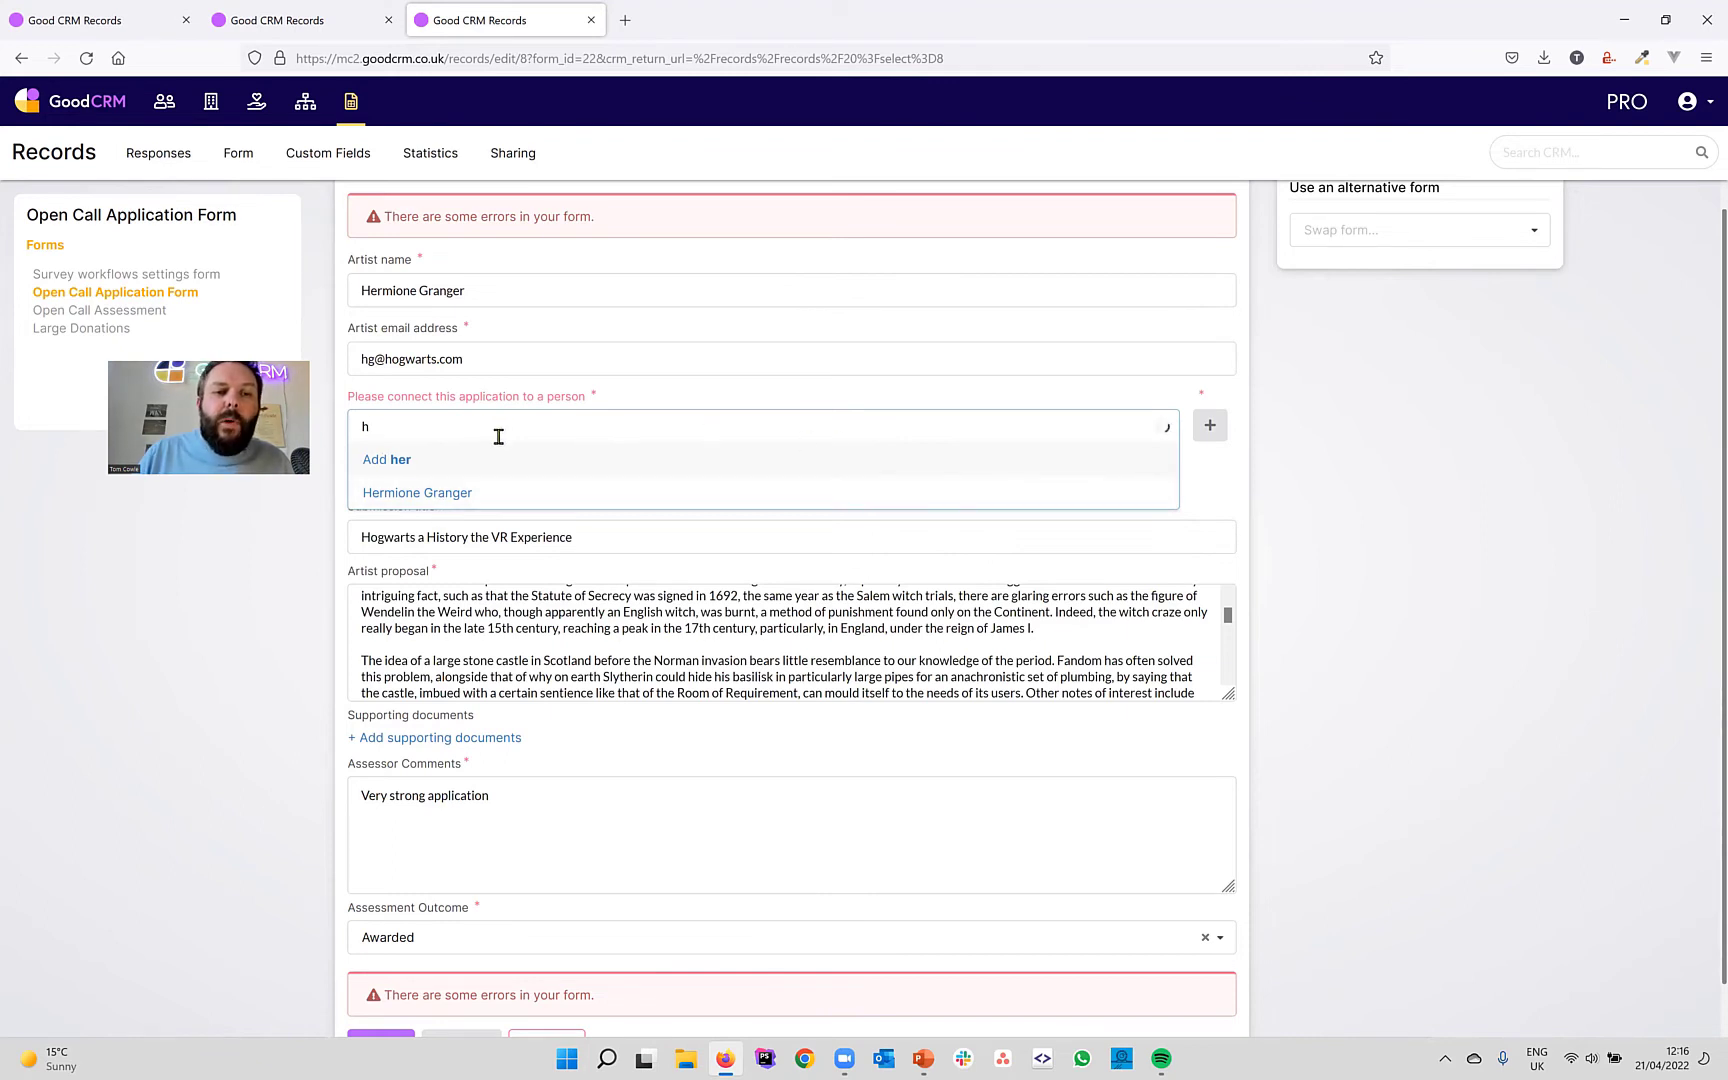
left_click(1390, 450)
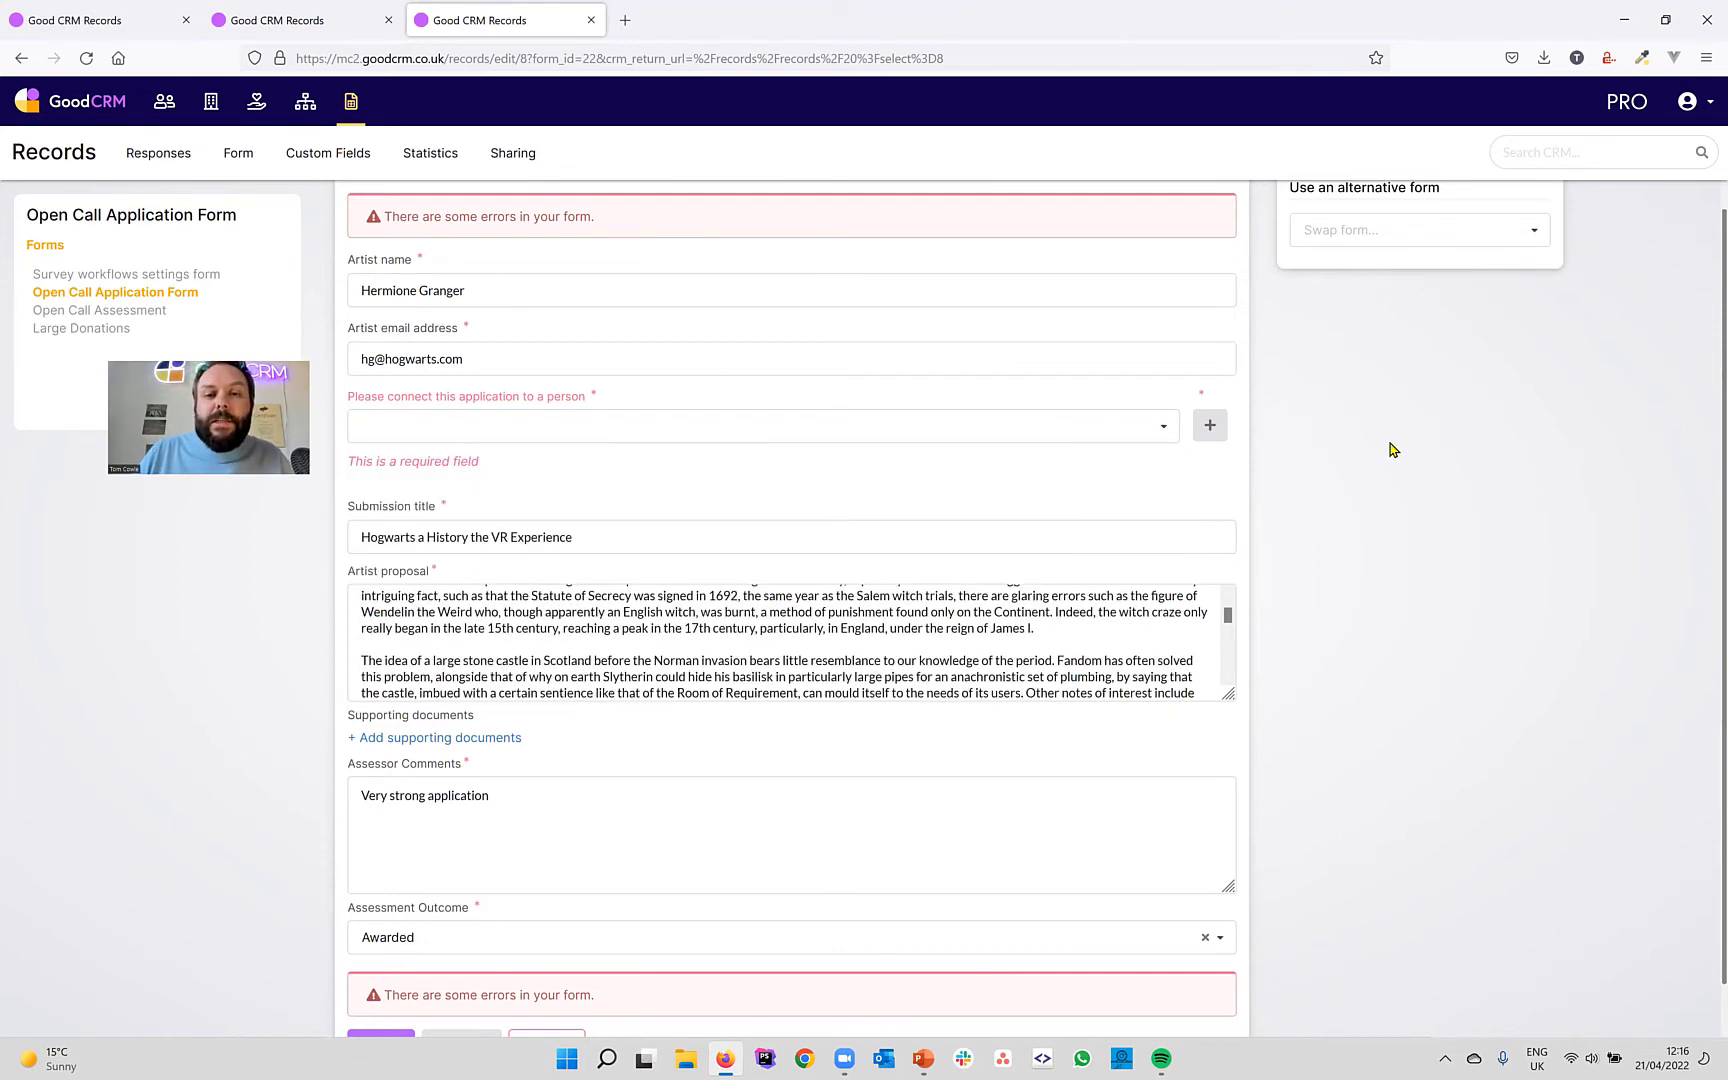
left_click(1213, 433)
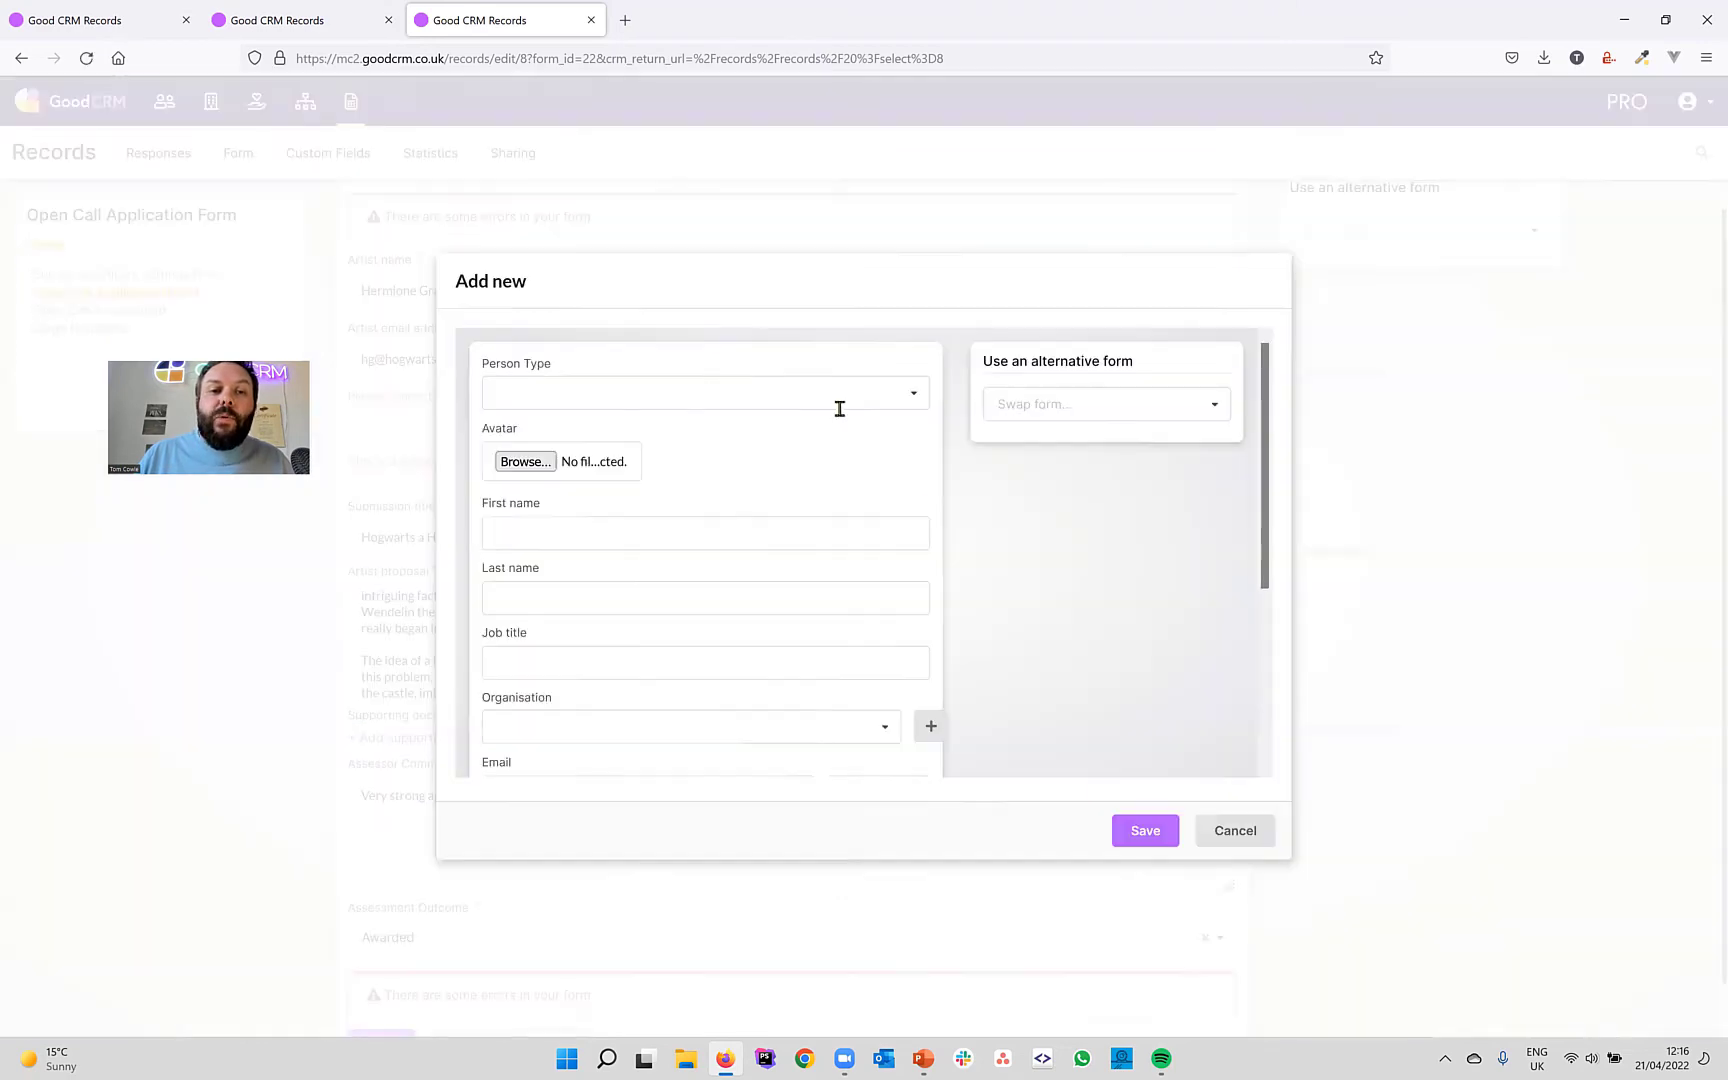
scroll(756, 540, "down", 5)
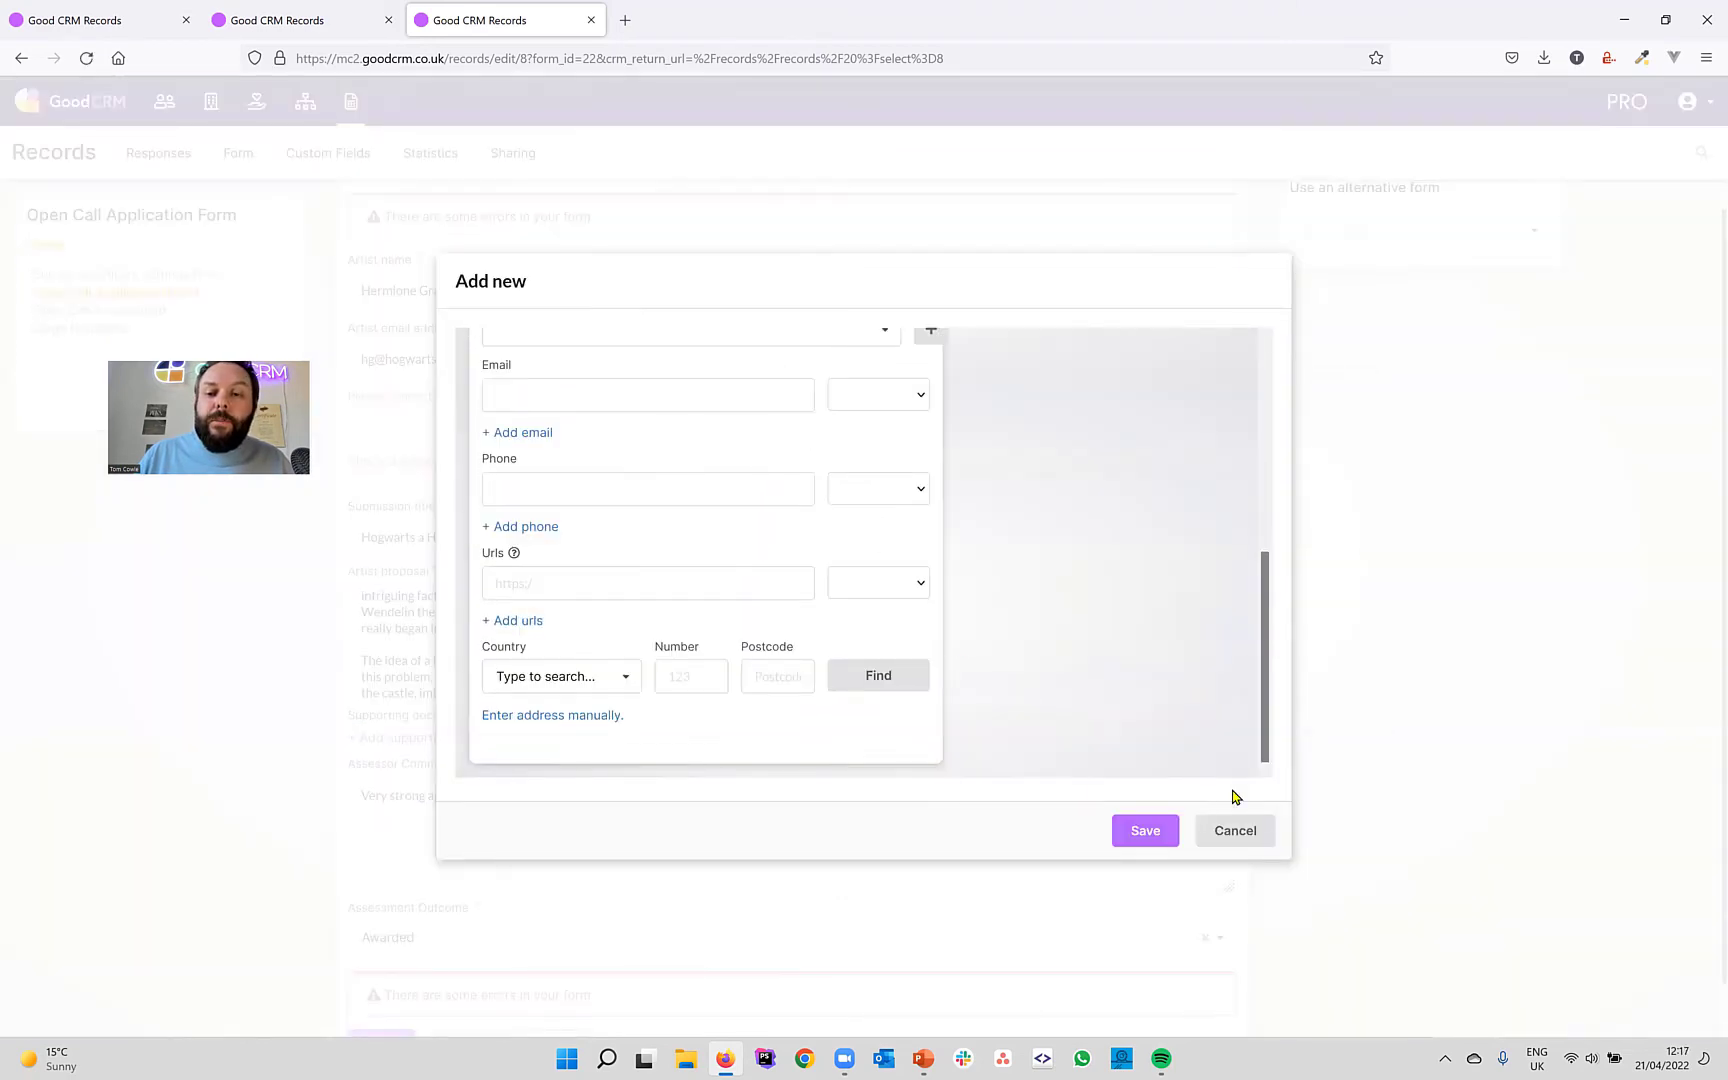
left_click(1221, 840)
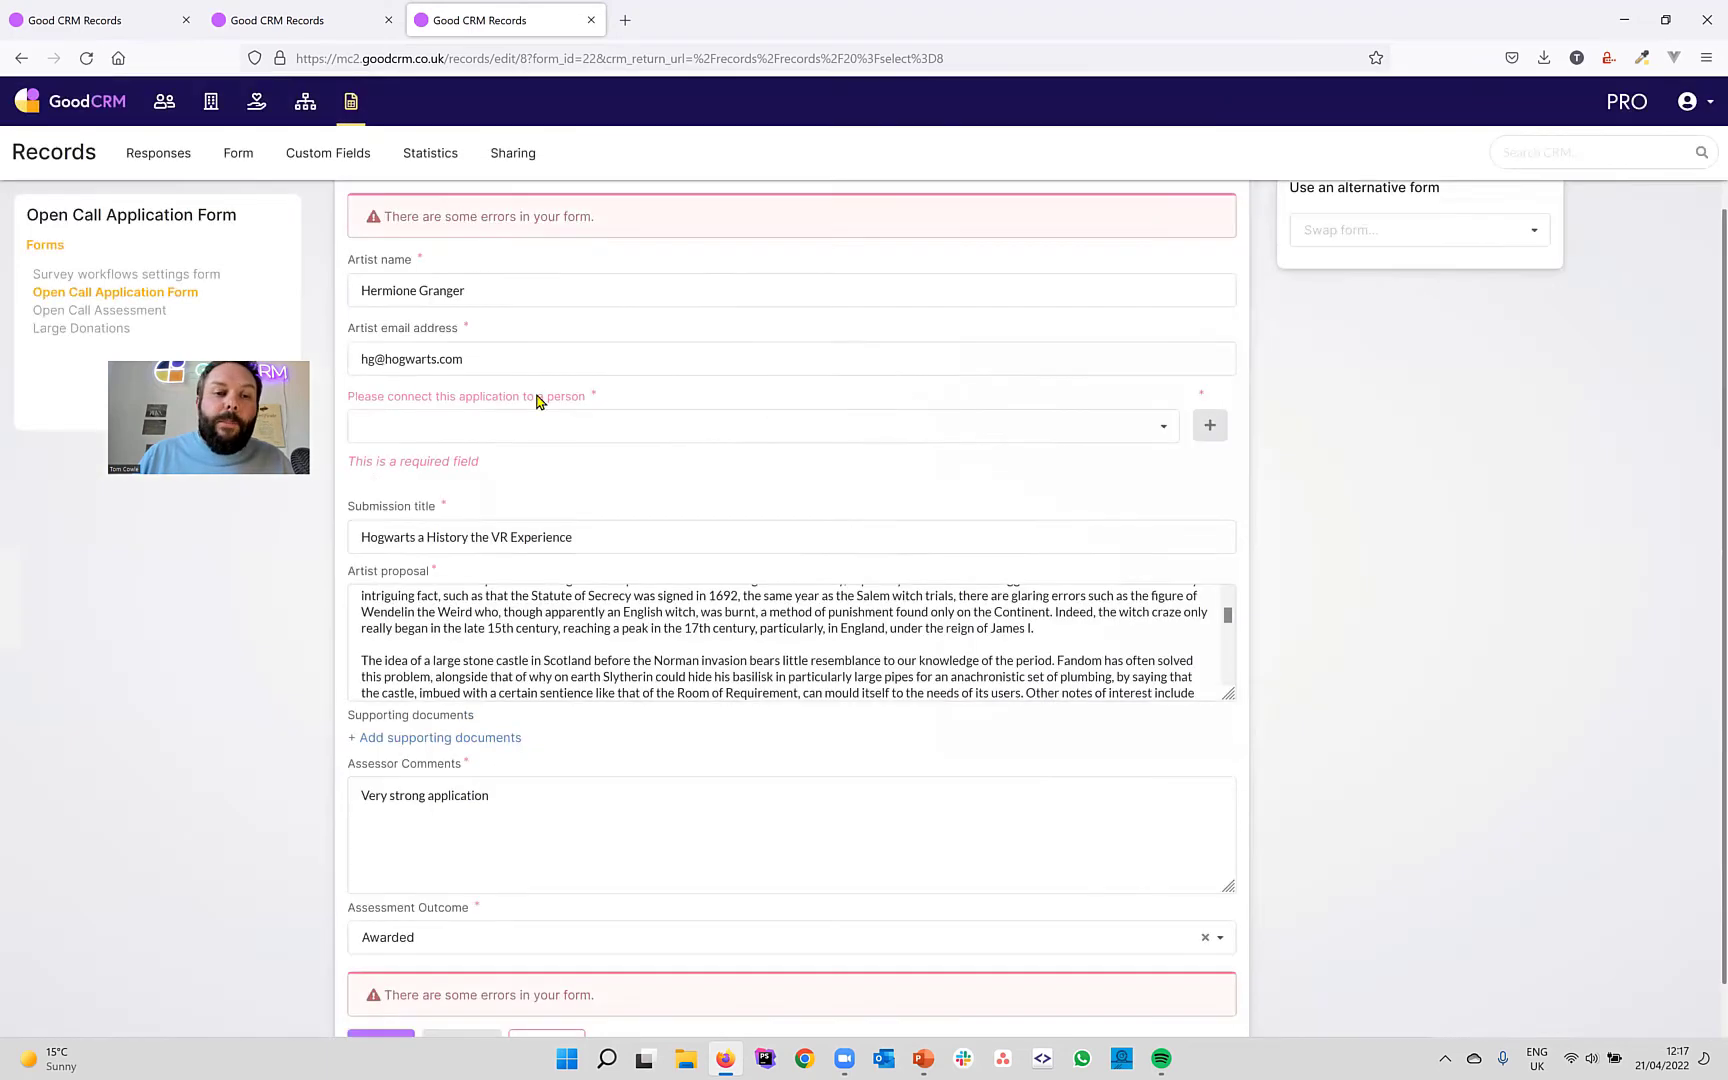
left_click(463, 431)
type("henr")
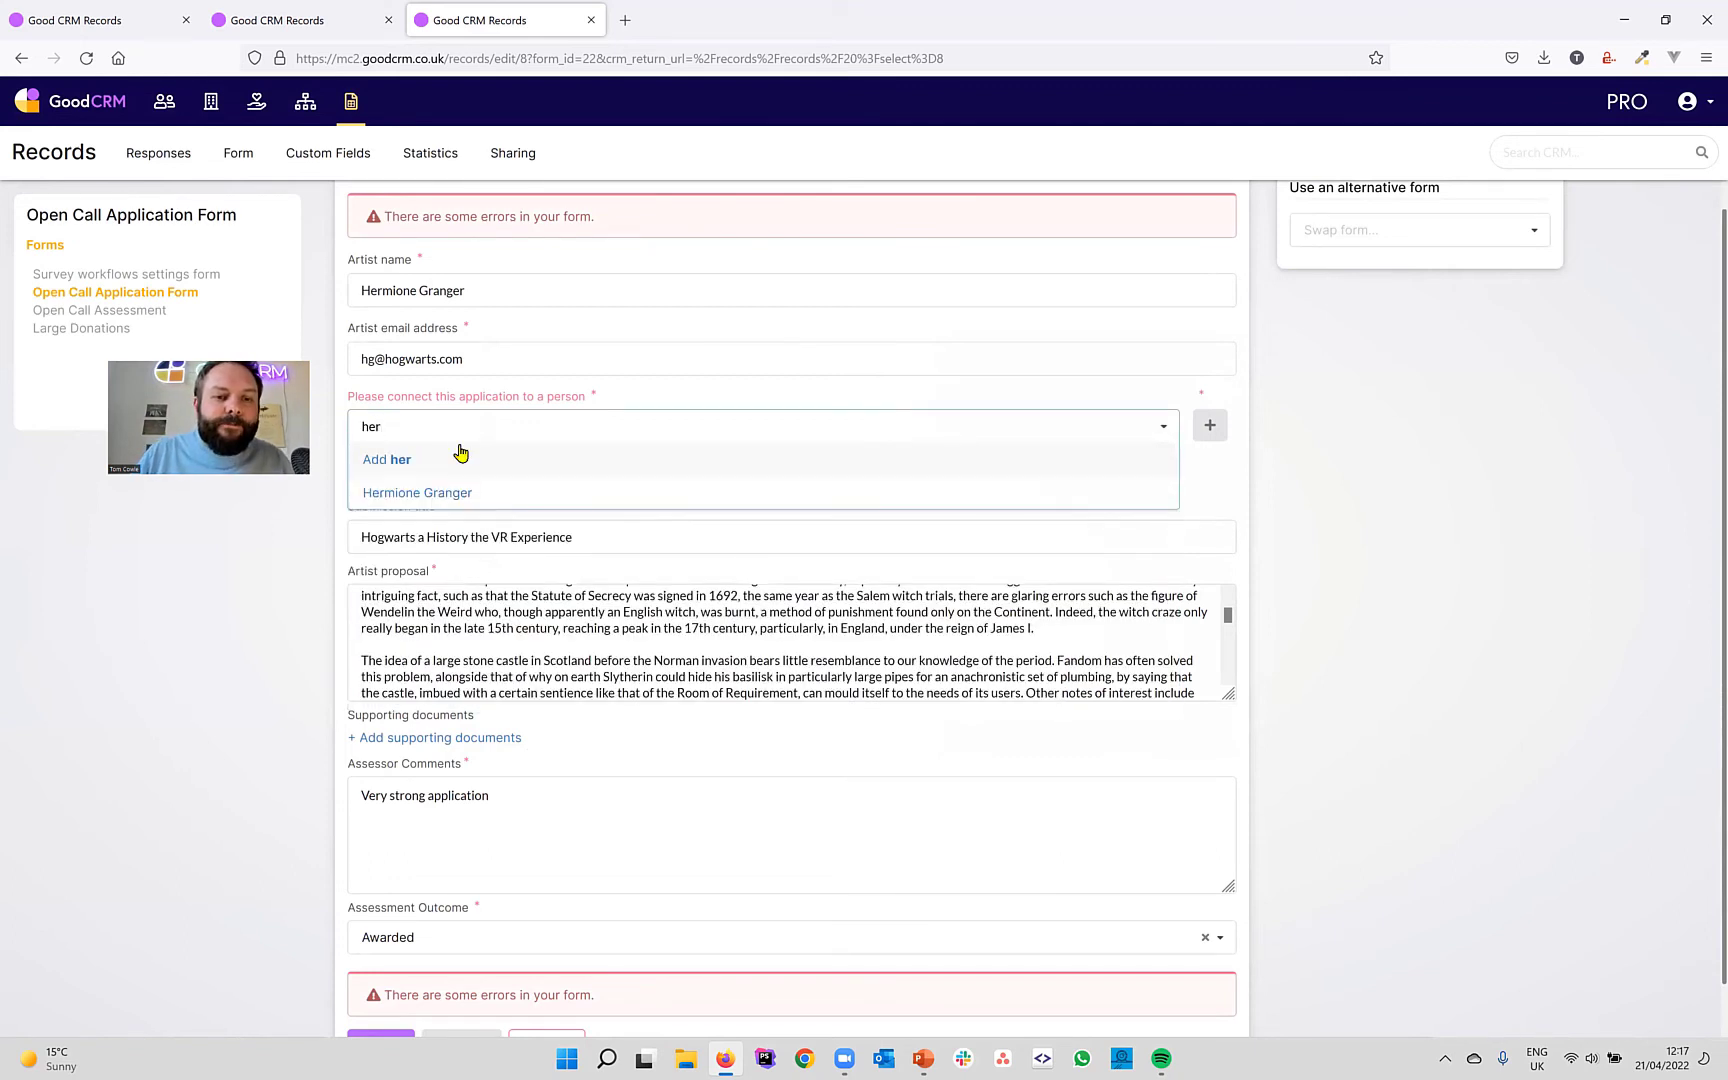
left_click(455, 493)
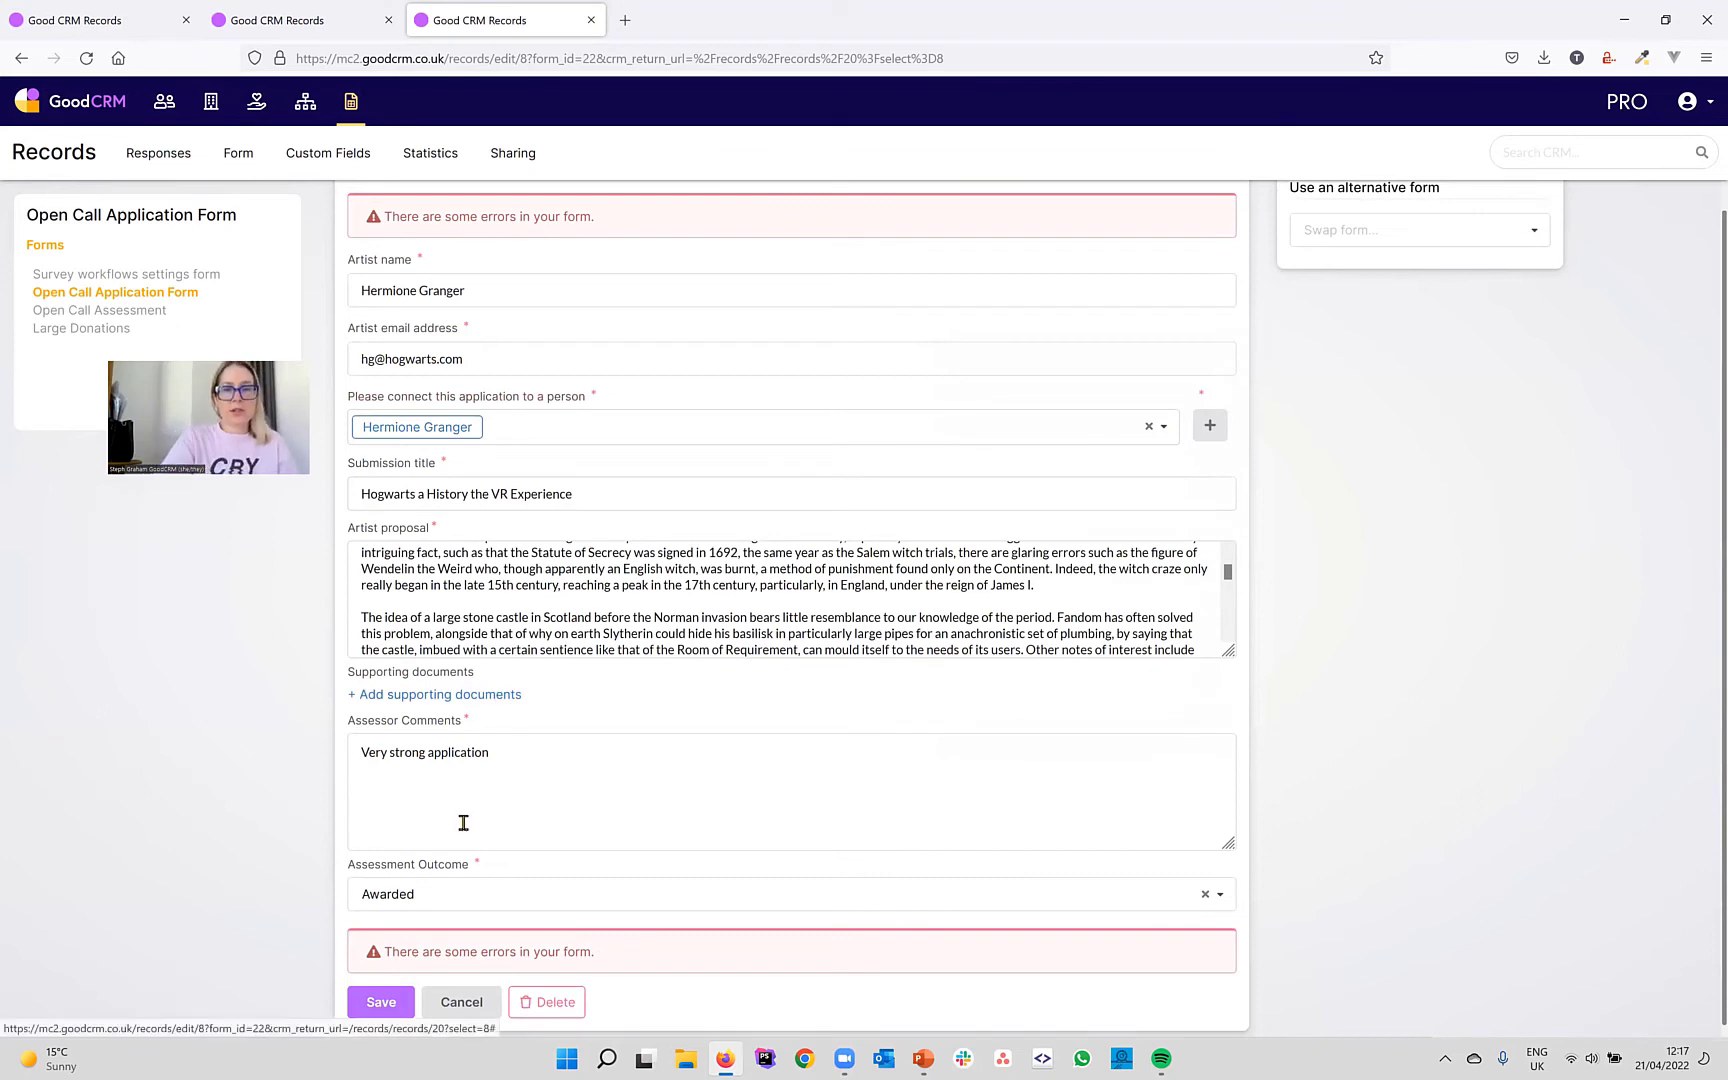
left_click(392, 1000)
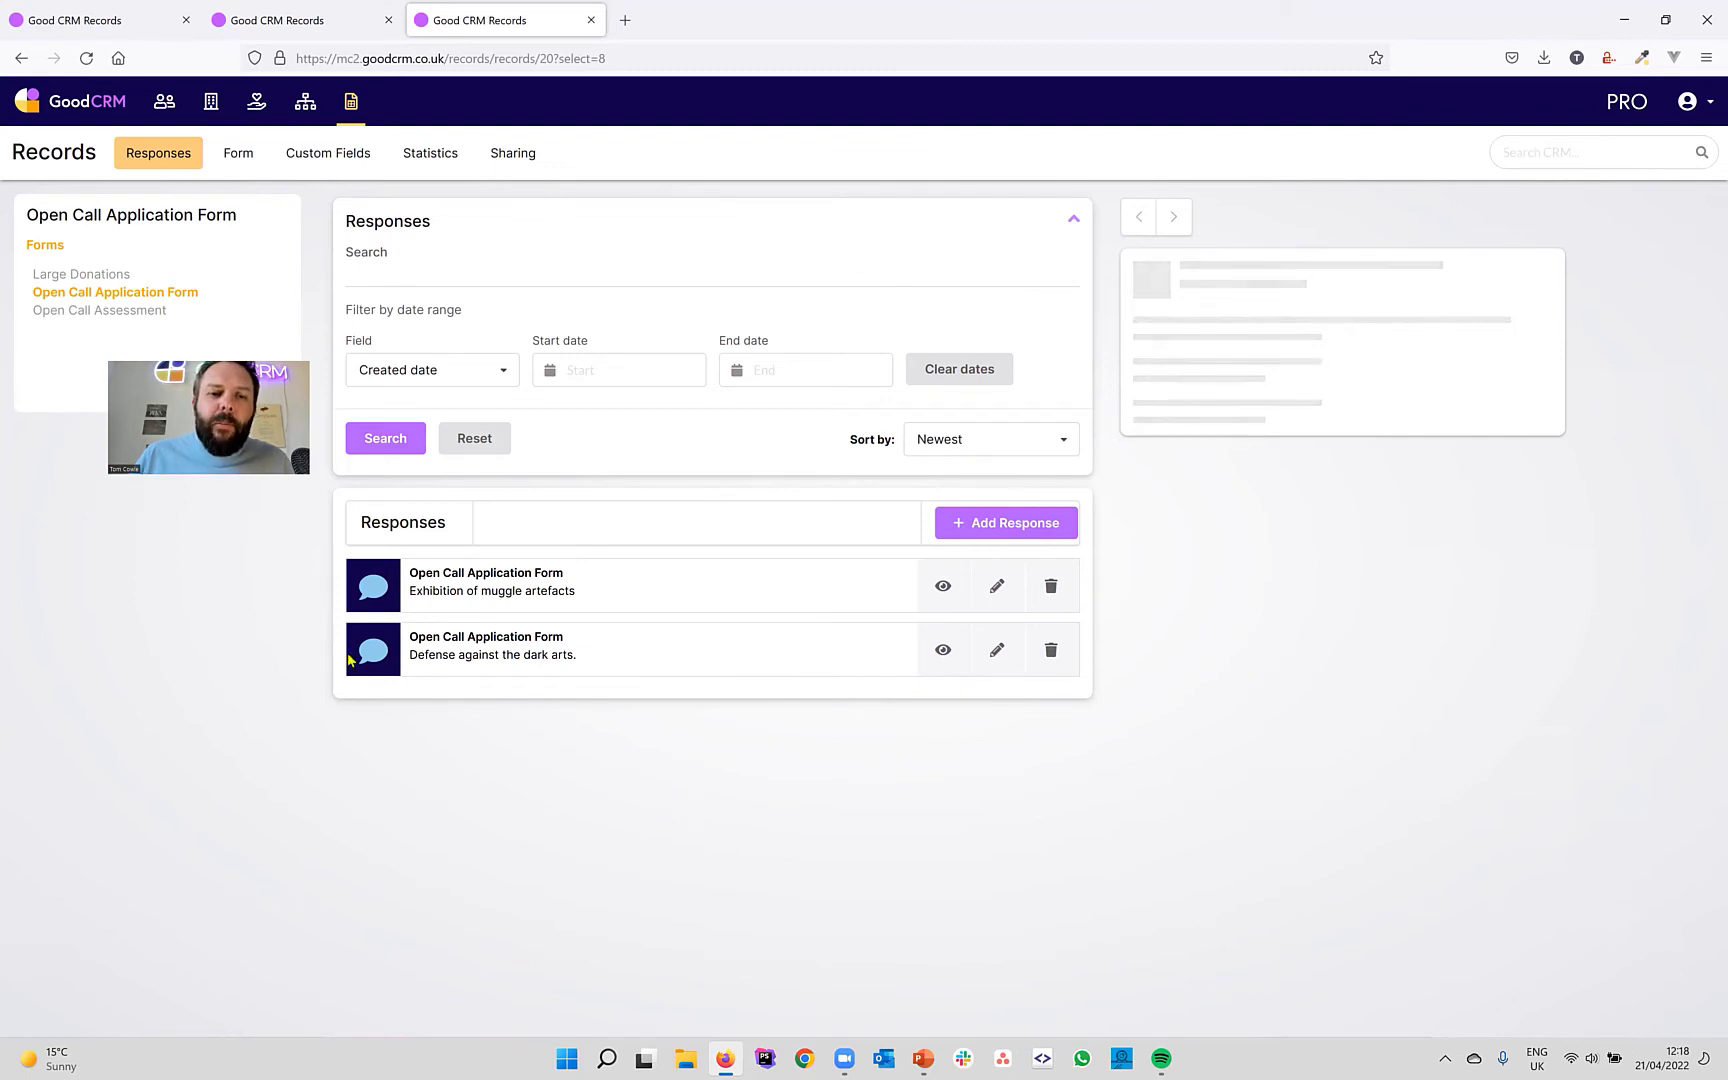
View the Exhibition of muggle artefacts response, then the Open Call Assessment responses list.
left_click(563, 590)
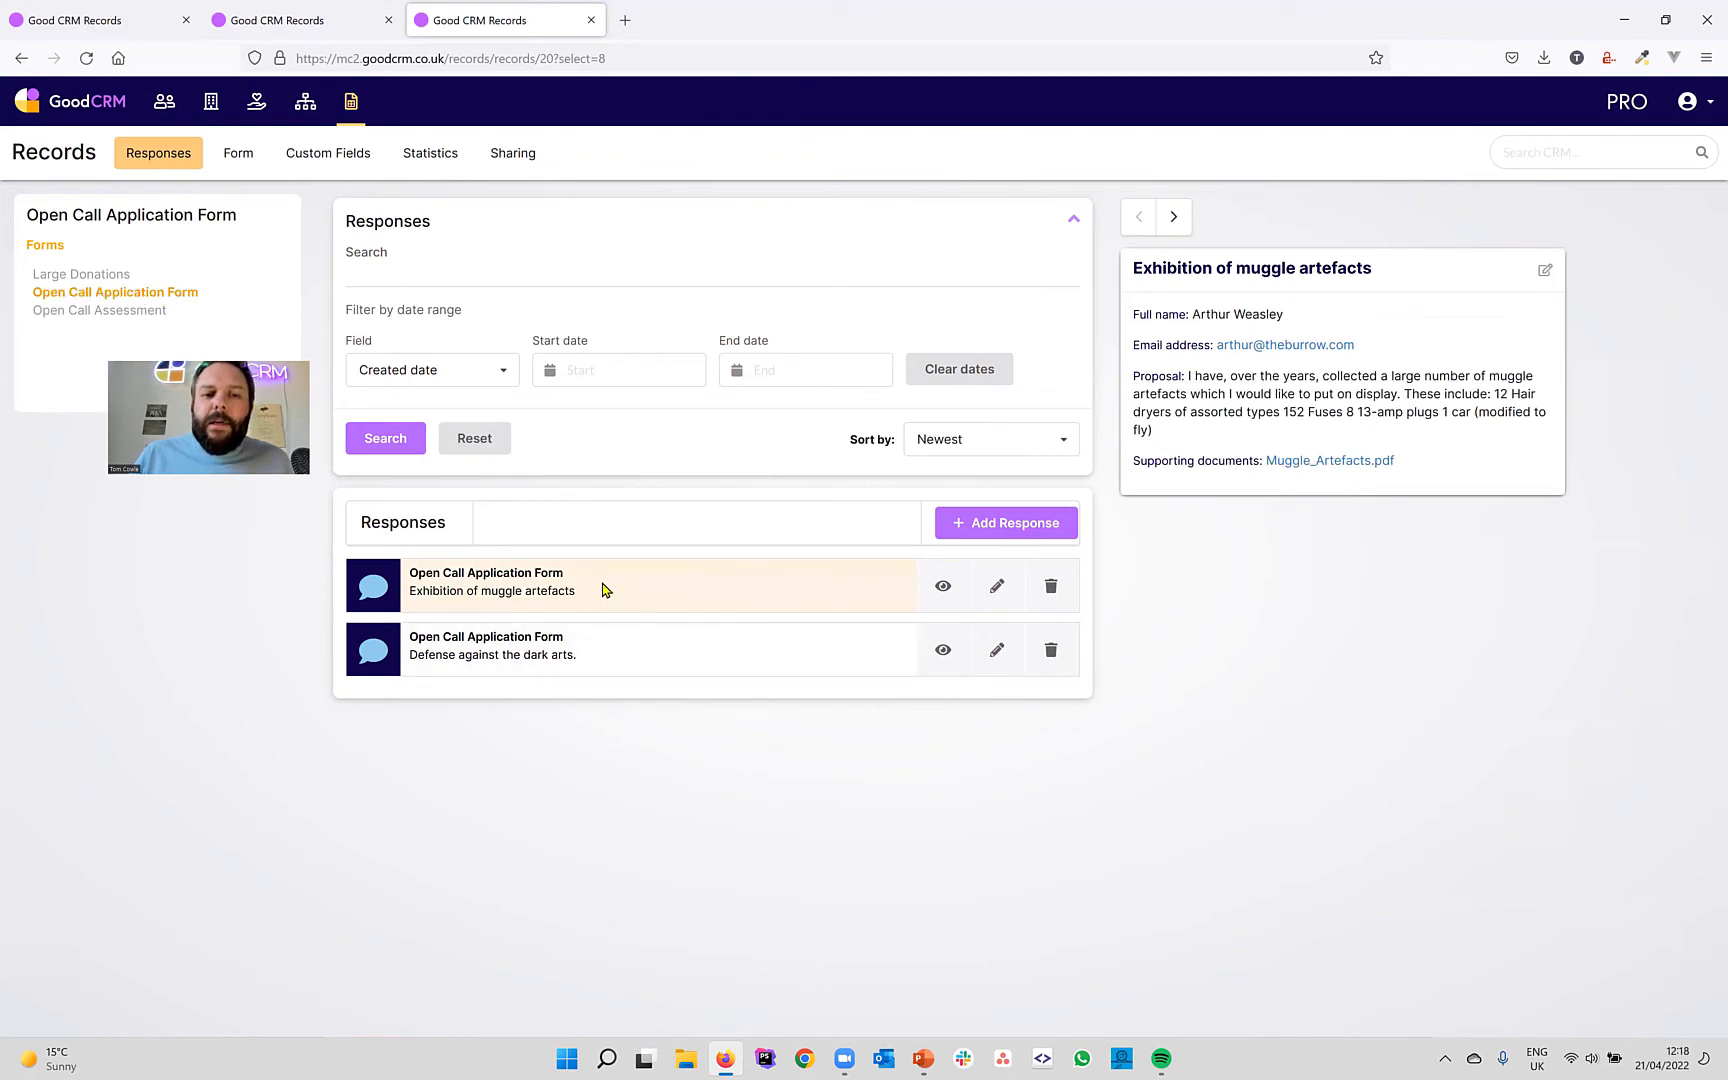
left_click(129, 320)
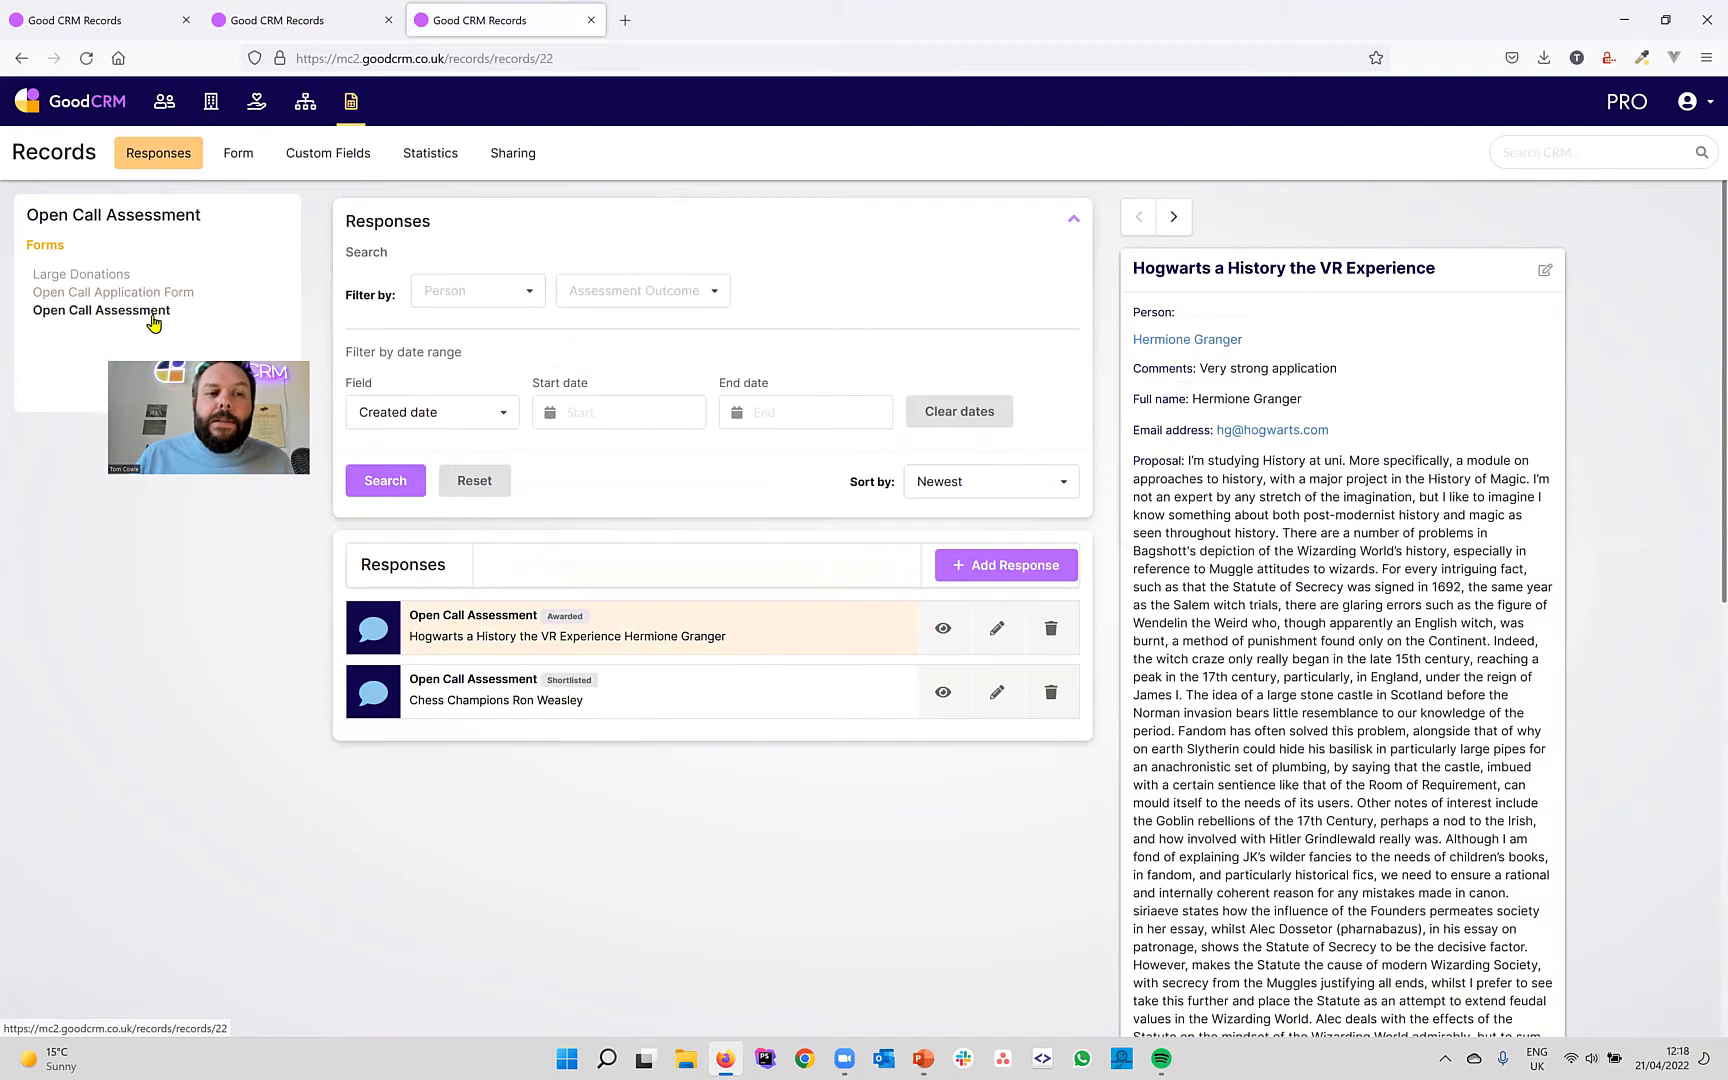
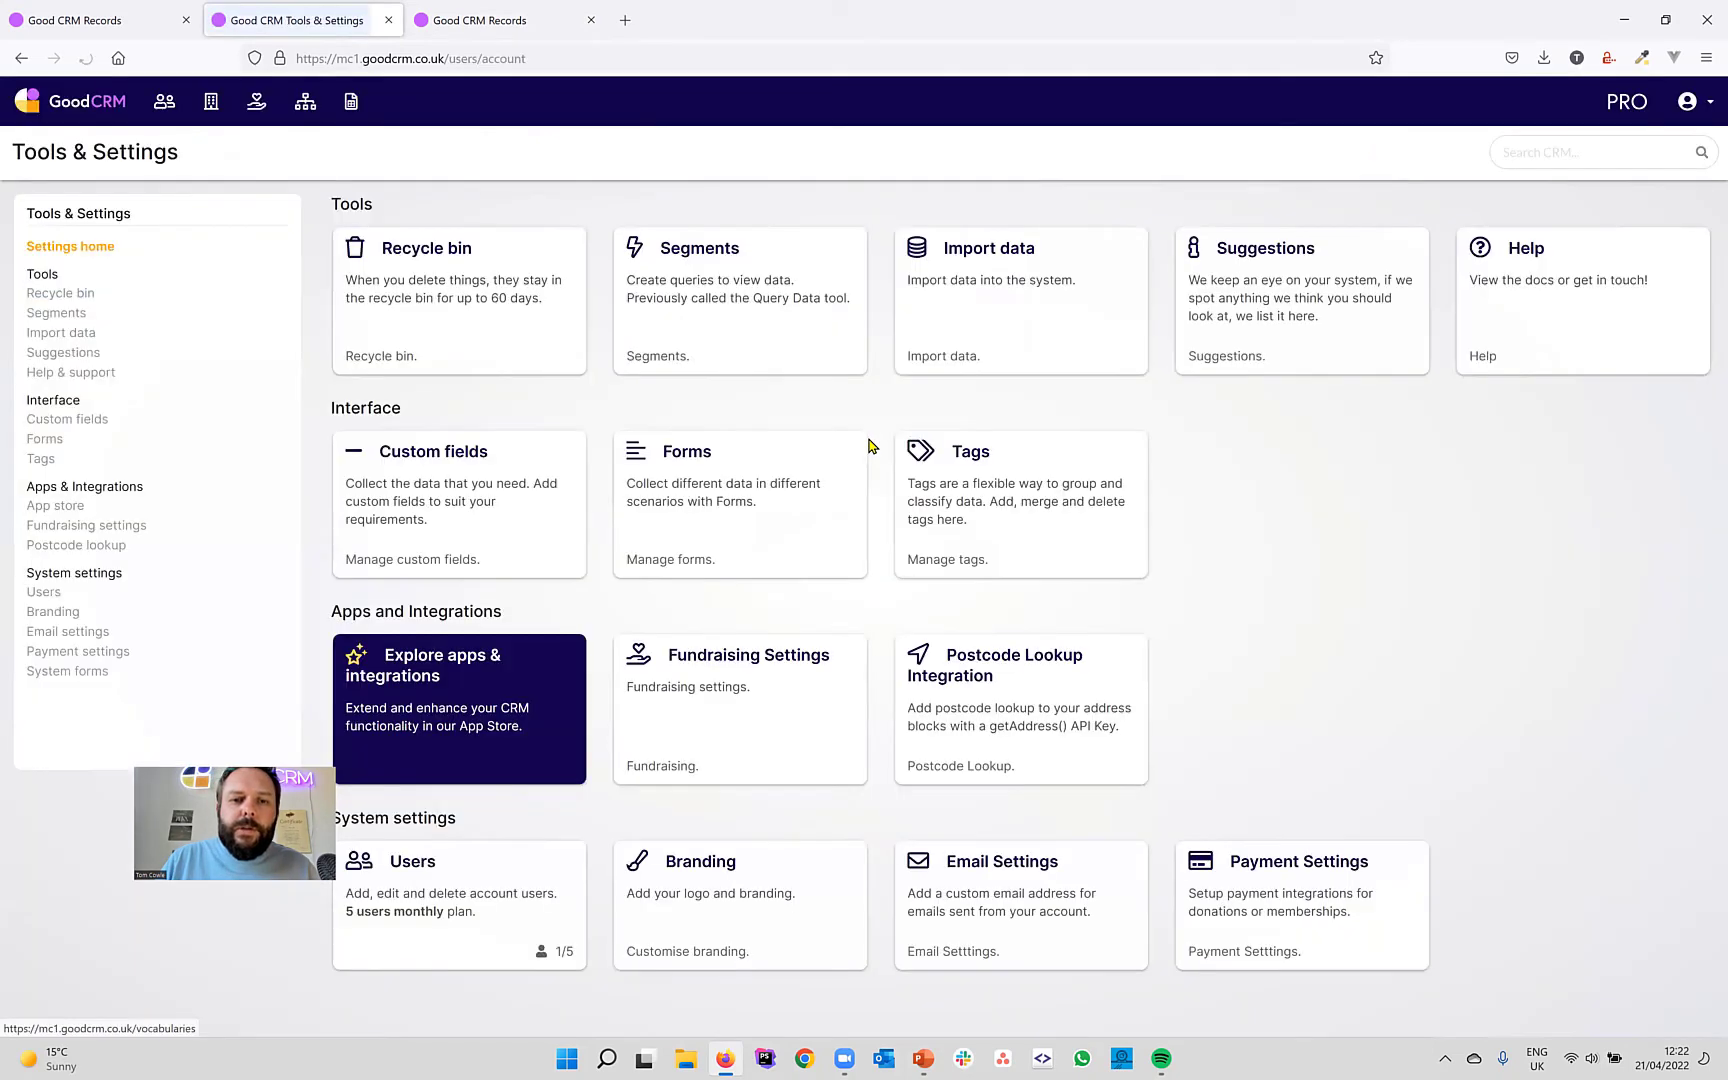
Create a new Records segment named 'Large donations - cash' and save it.
left_click(740, 324)
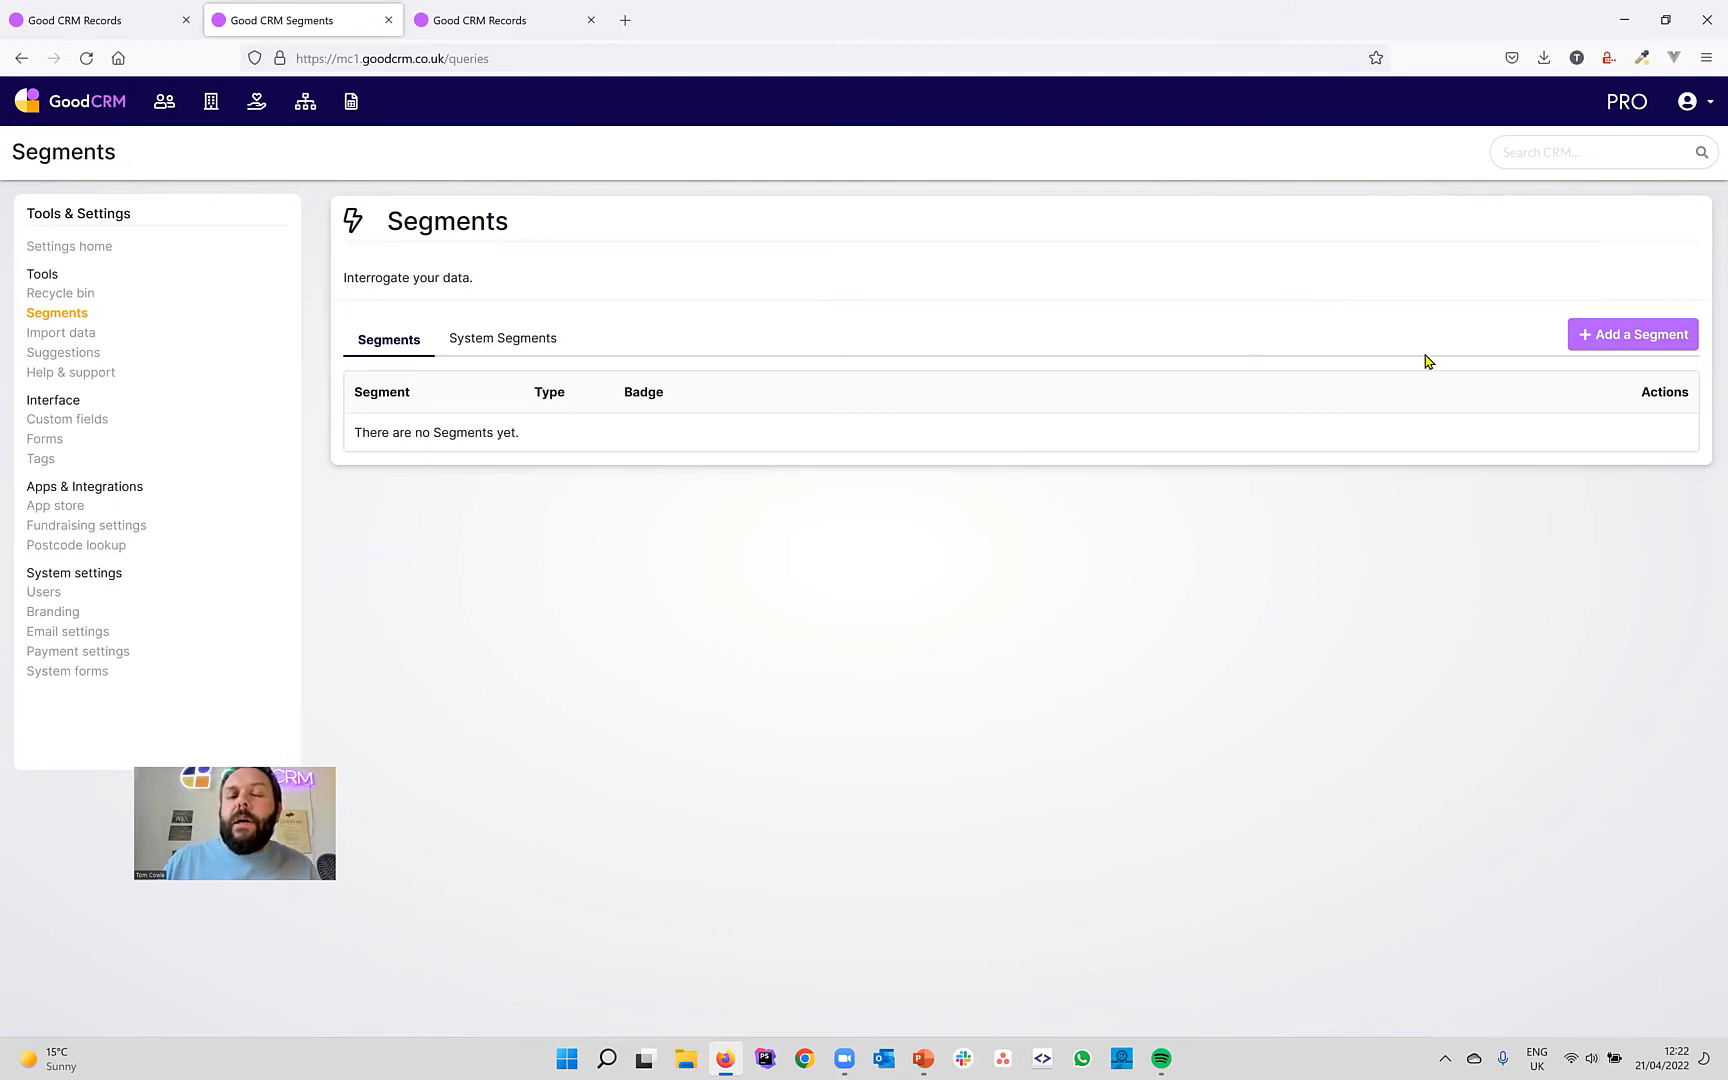
left_click(1596, 343)
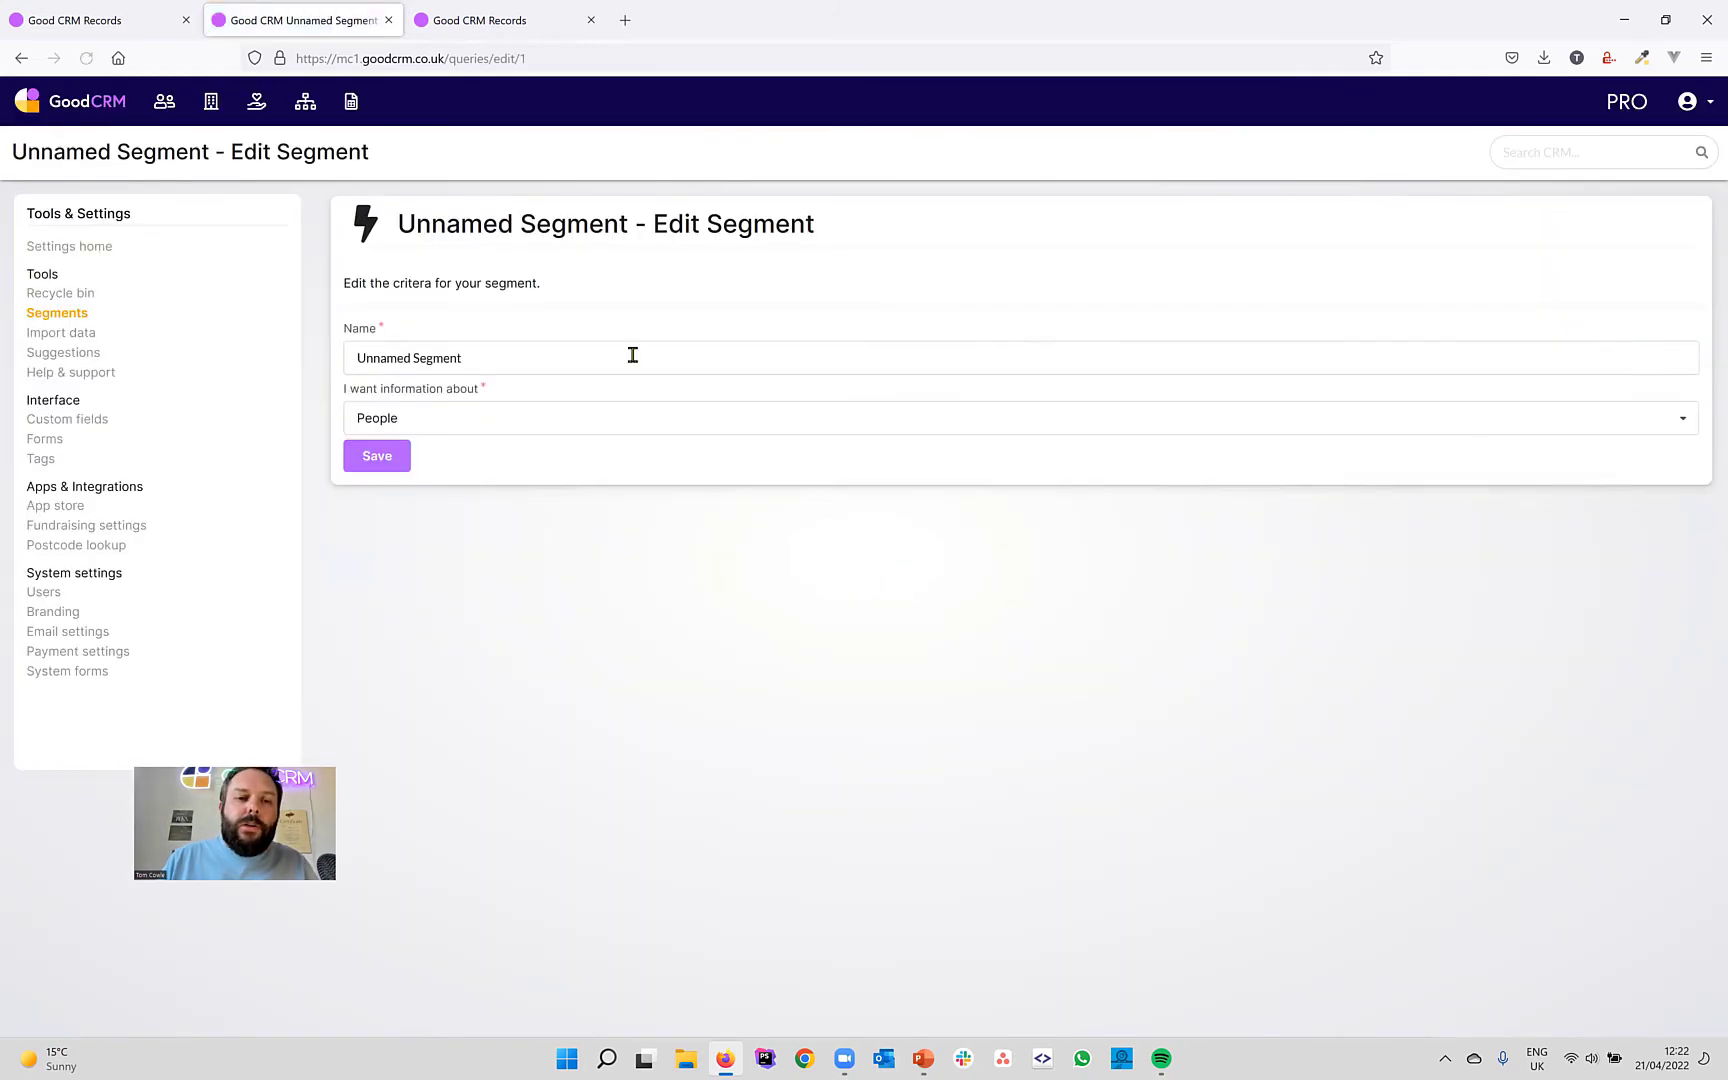
left_click_drag(440, 358, 295, 341)
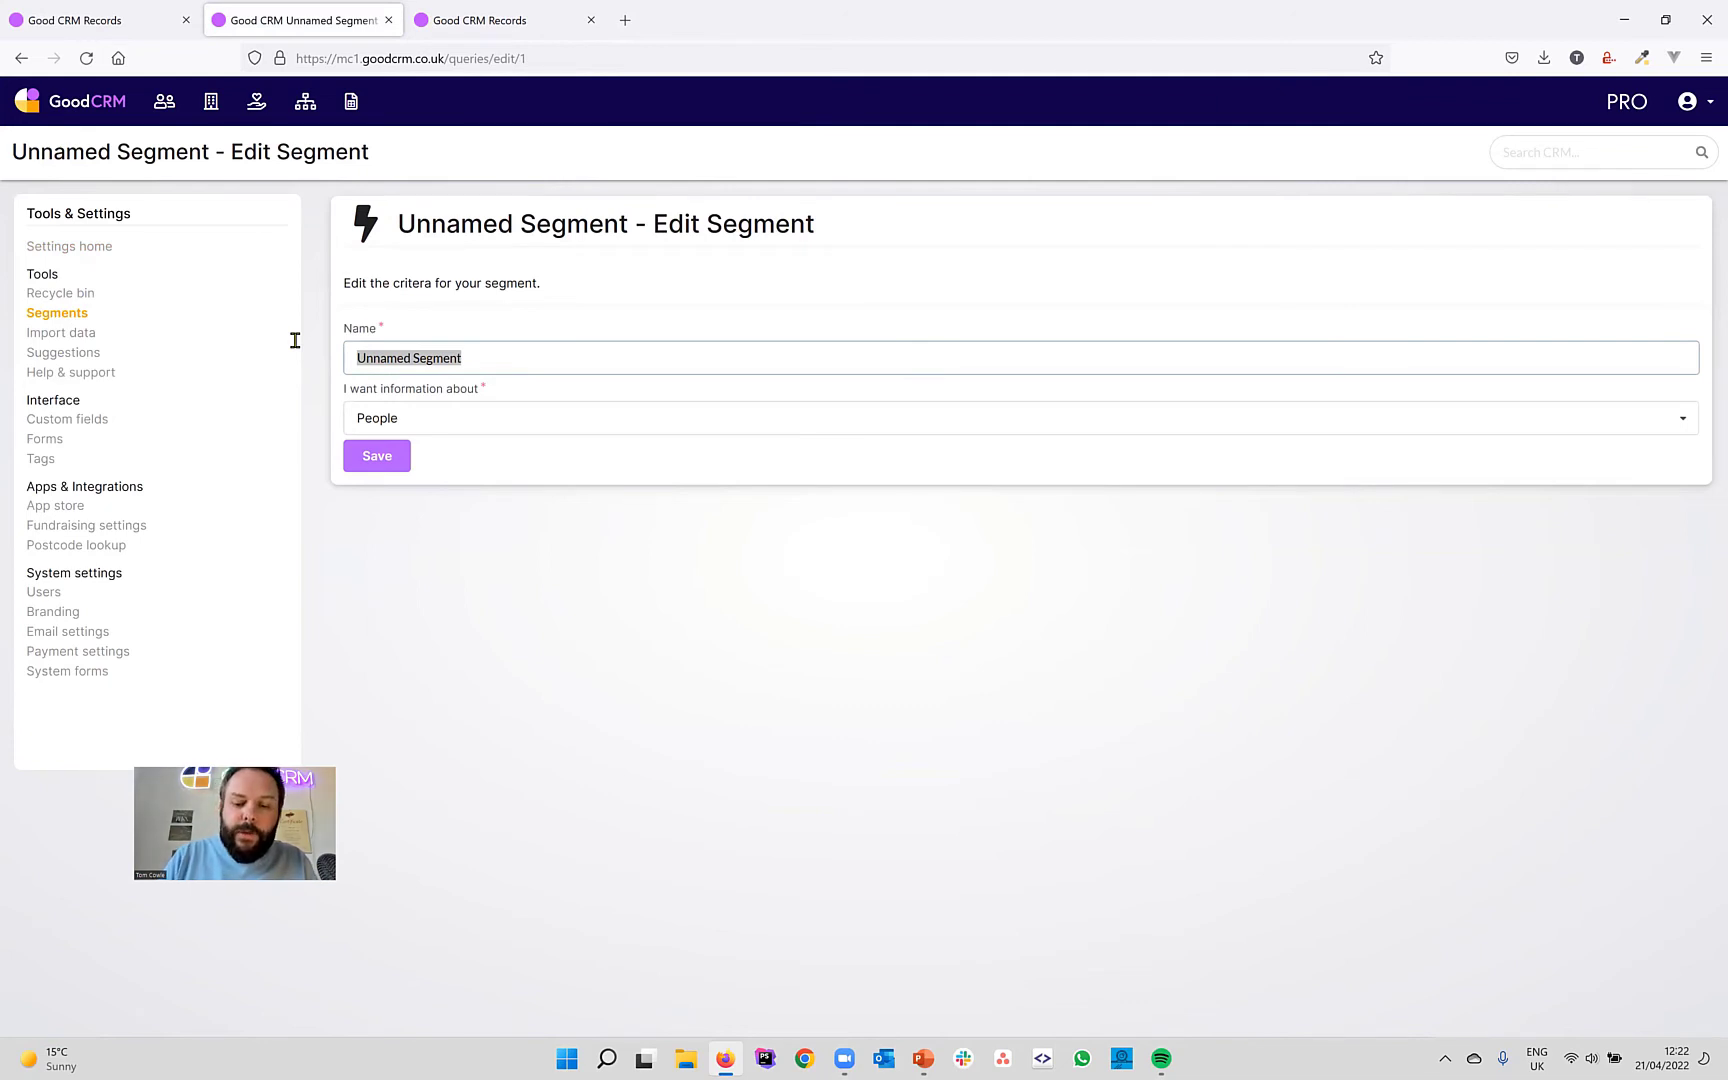
type("Large")
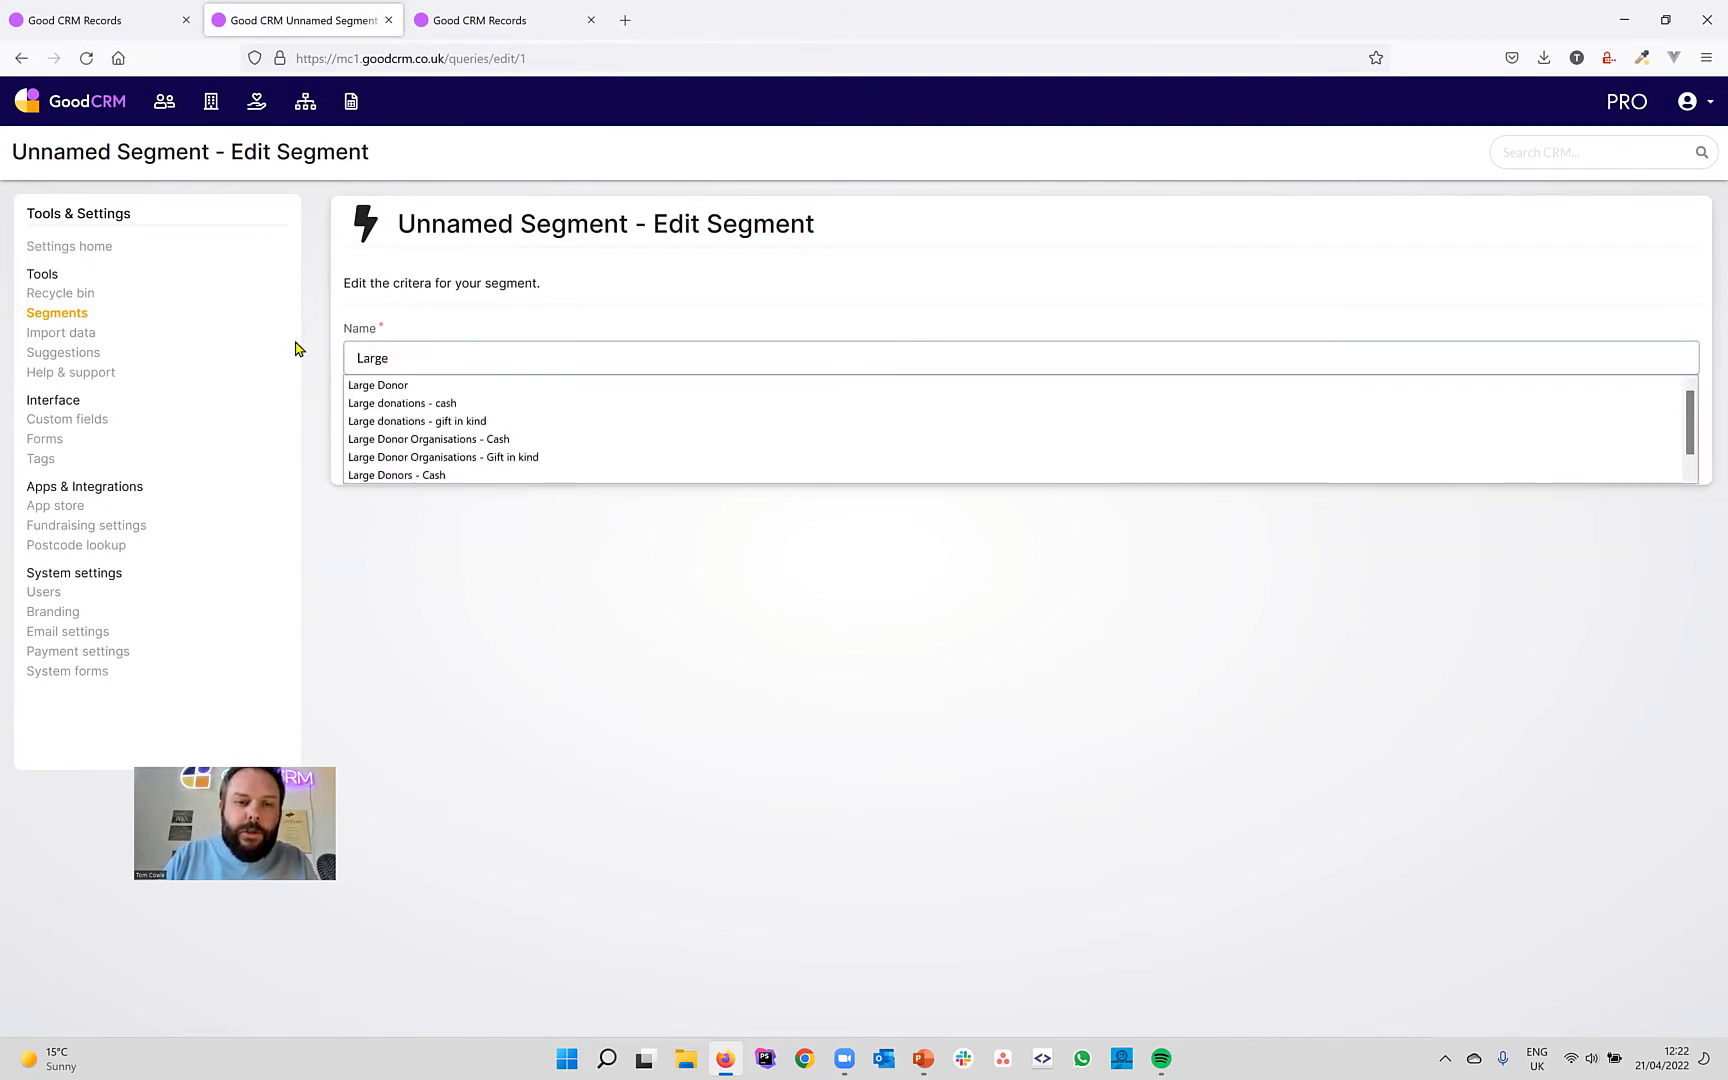
type(" donations - ca")
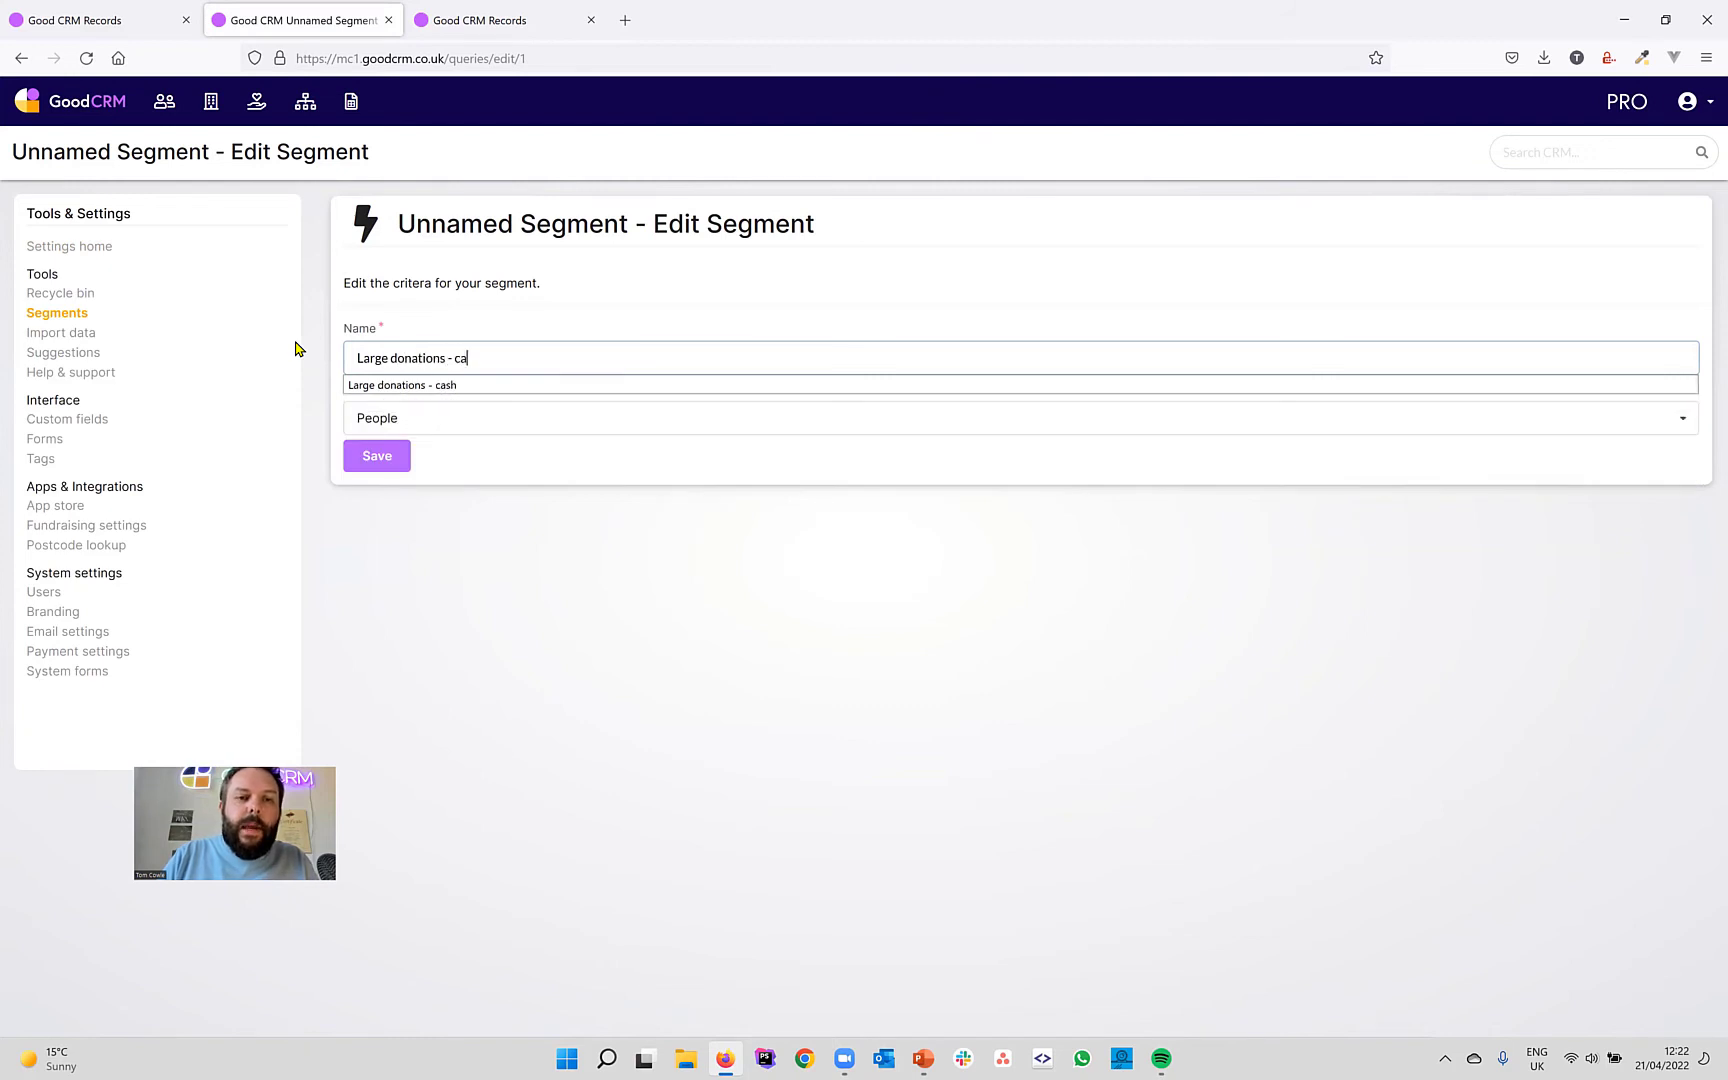
type("sh")
left_click(420, 412)
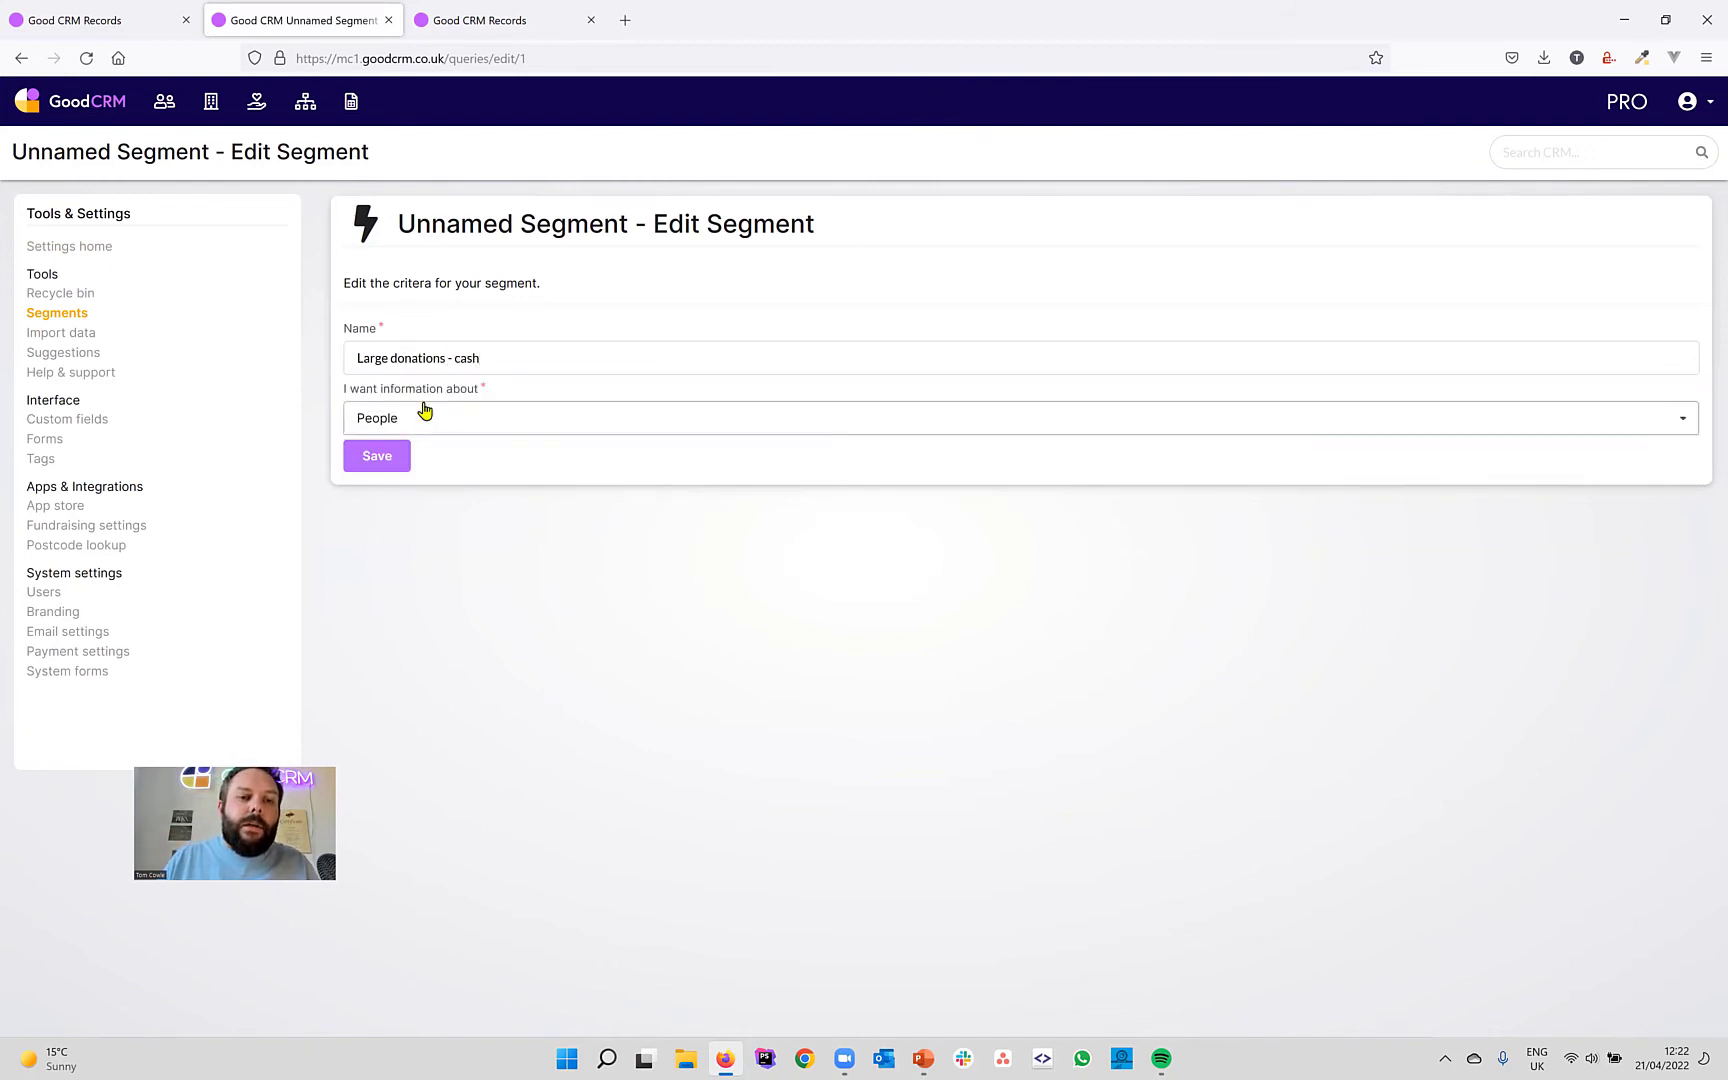
scroll(489, 543, "down", 2)
left_click(402, 598)
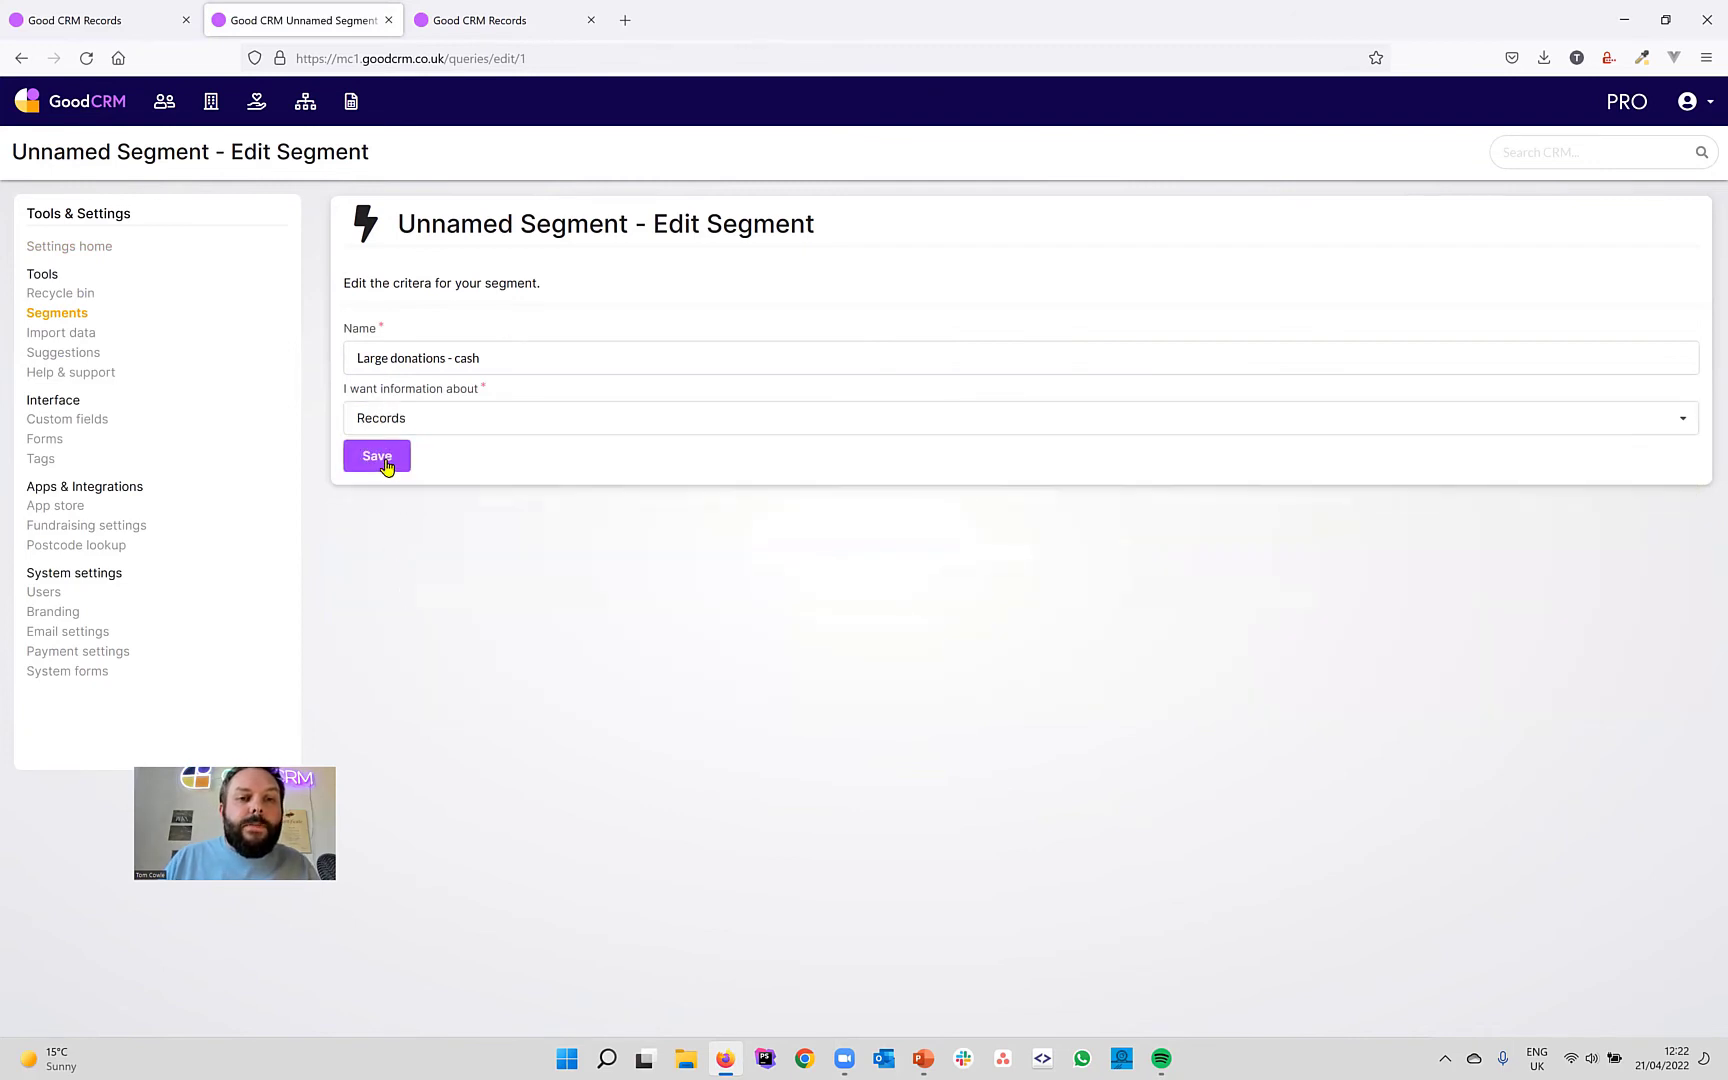
left_click(386, 460)
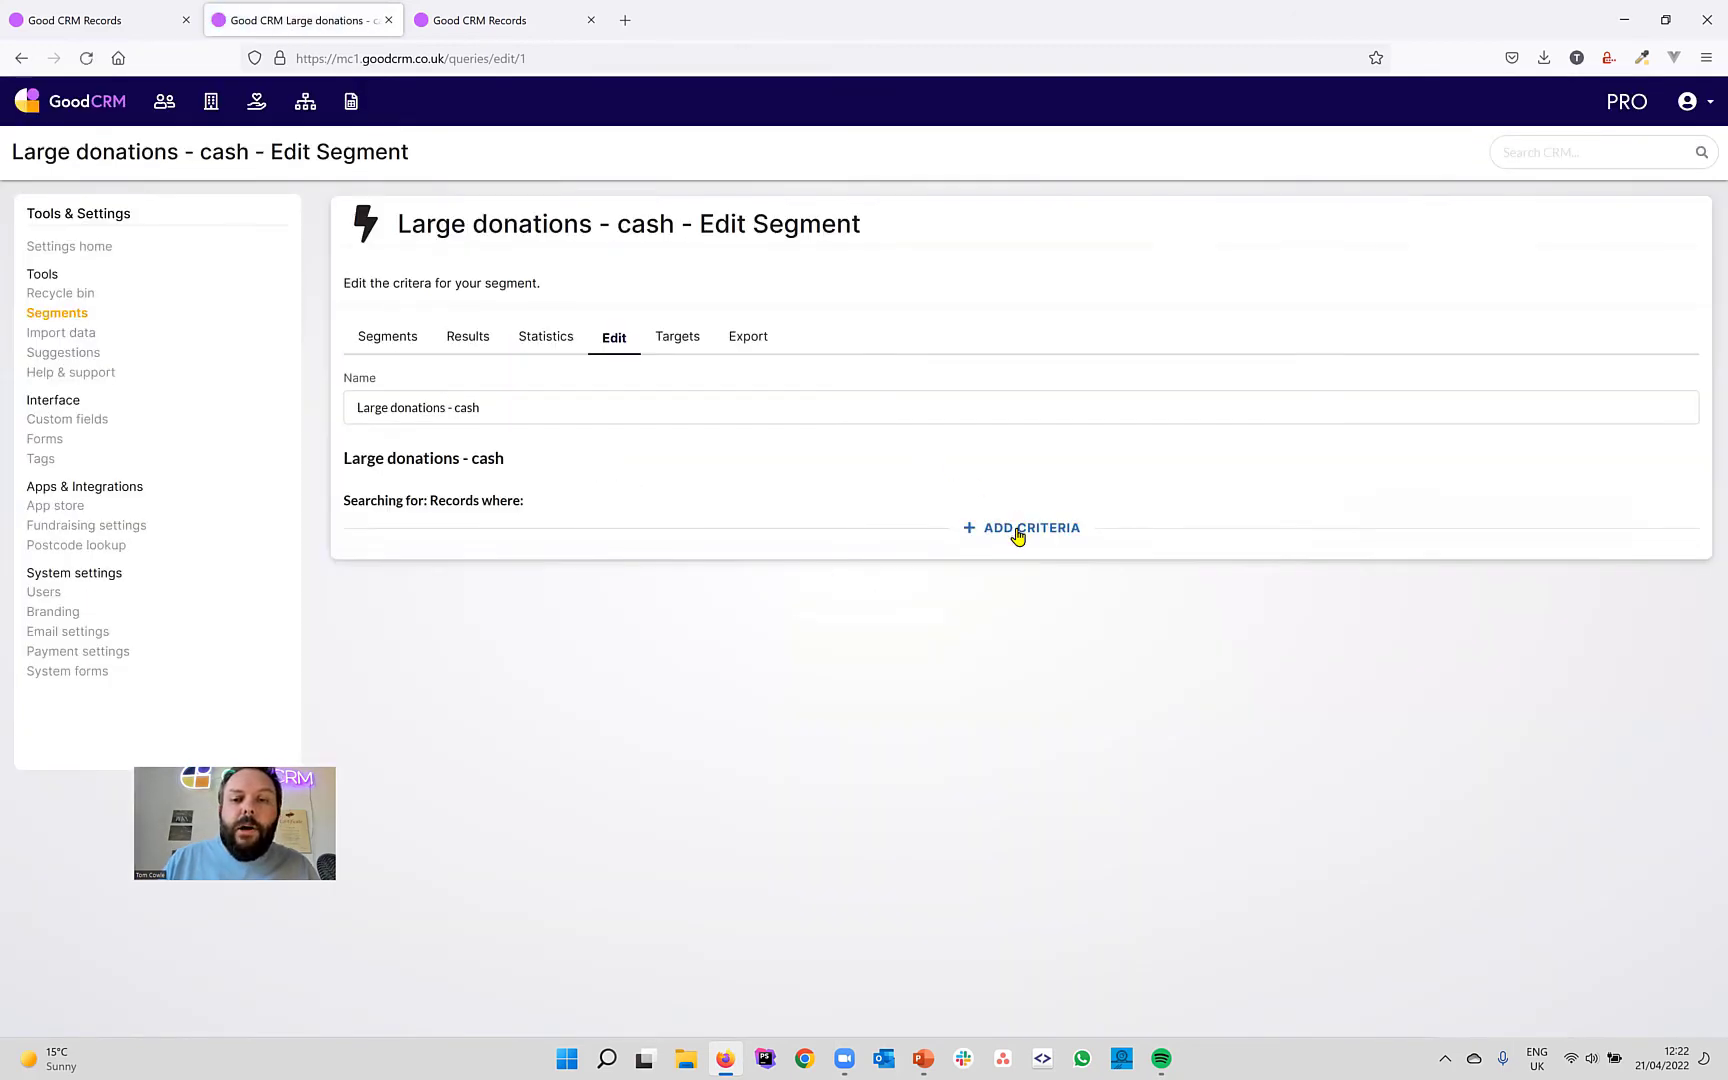
Add the criterion Donation type has any of Cash, check its 2 results, then return to Segments.
left_click(1018, 530)
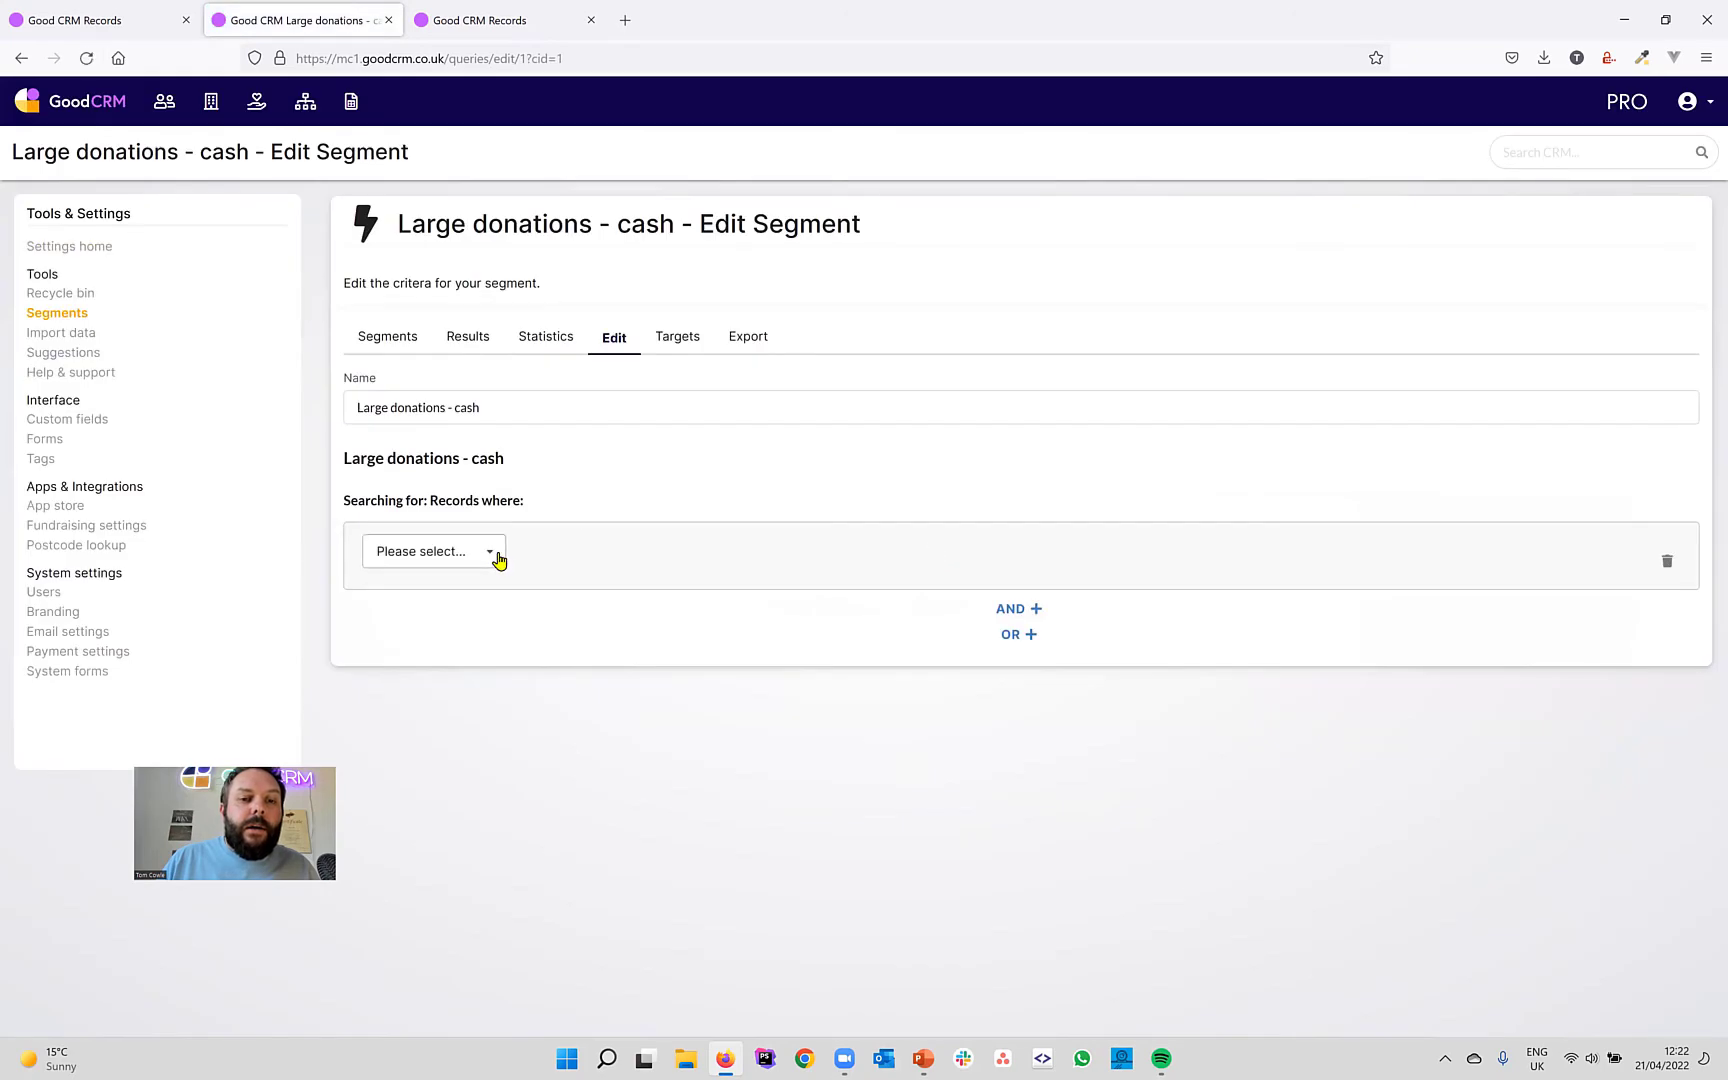
left_click(492, 553)
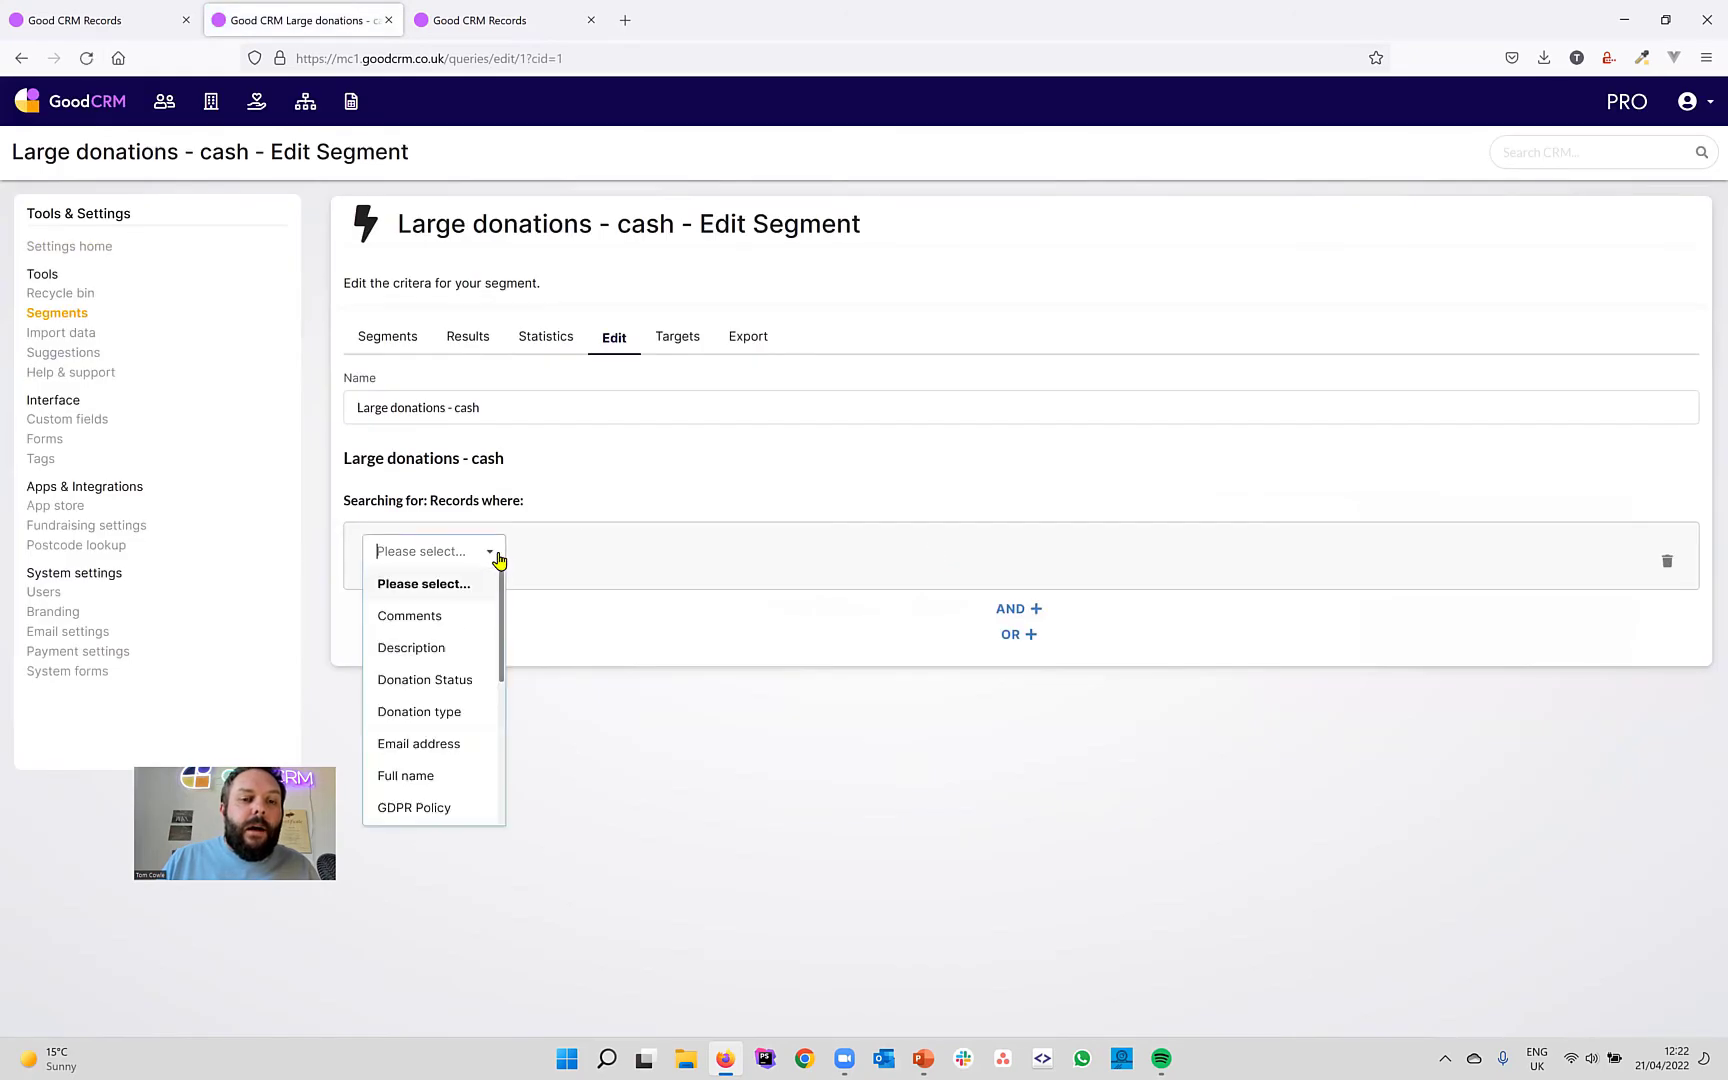
left_click(445, 715)
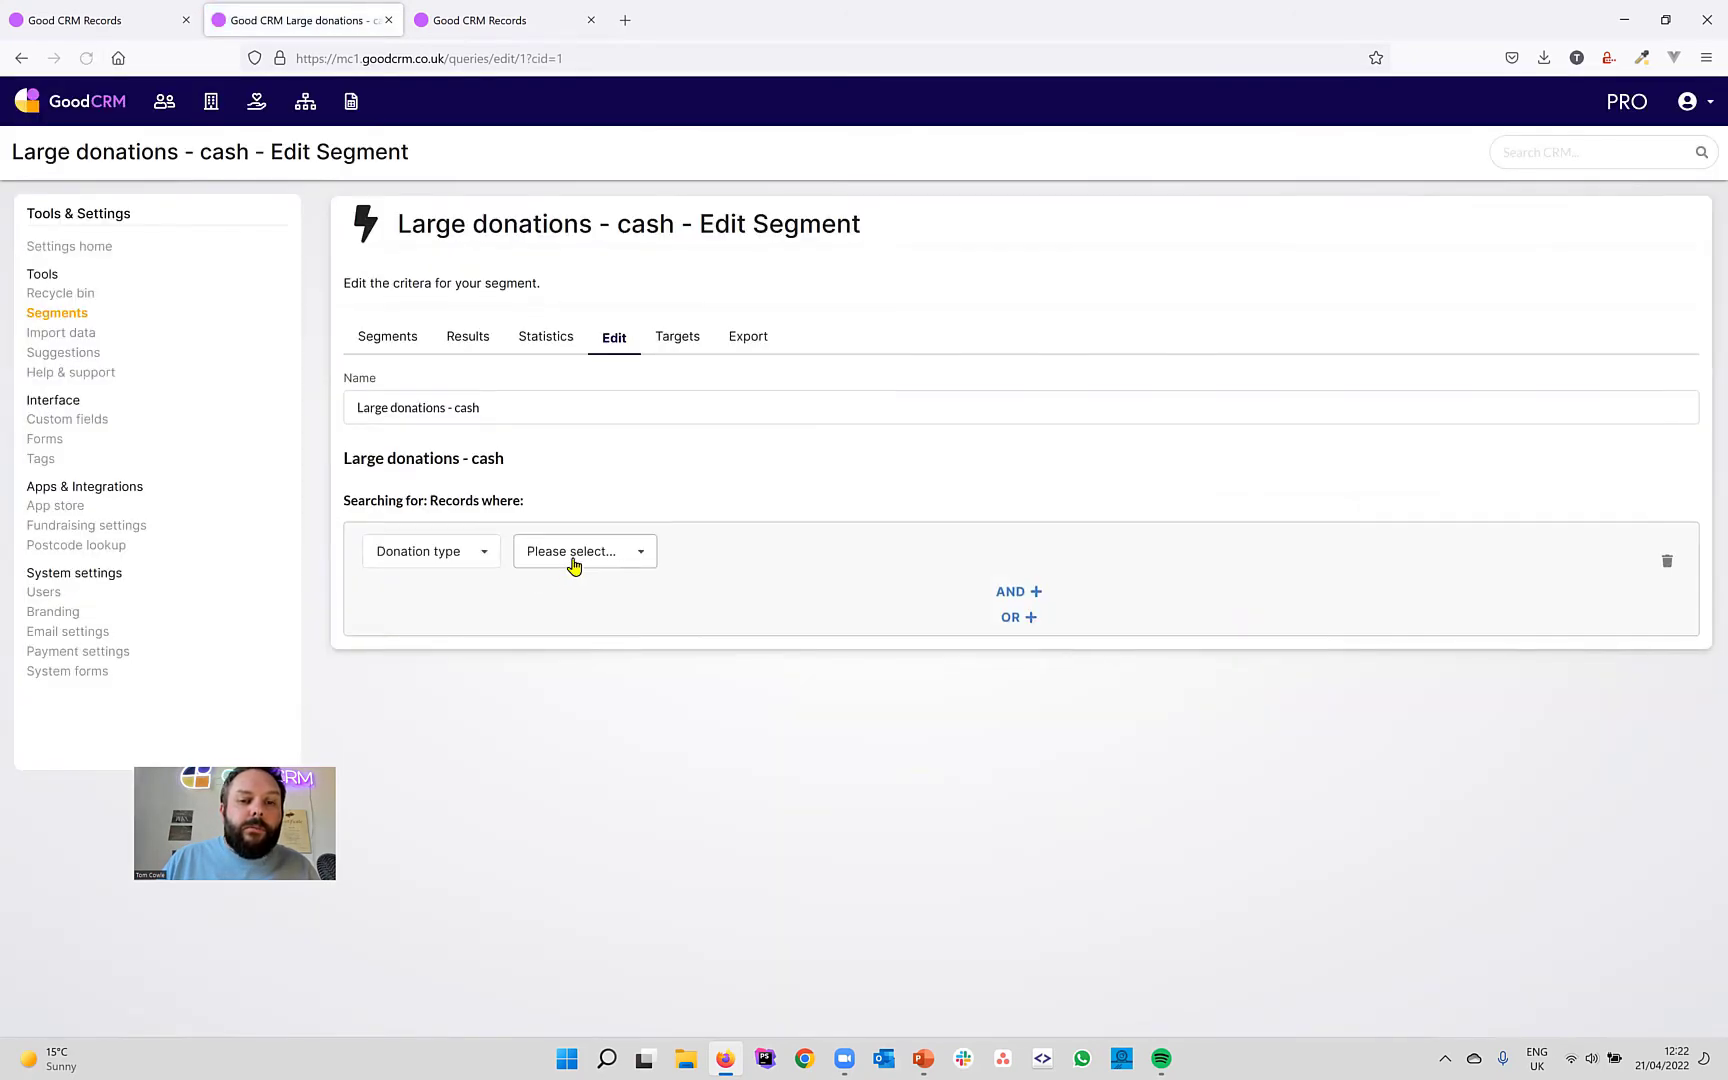
left_click(573, 556)
left_click(597, 620)
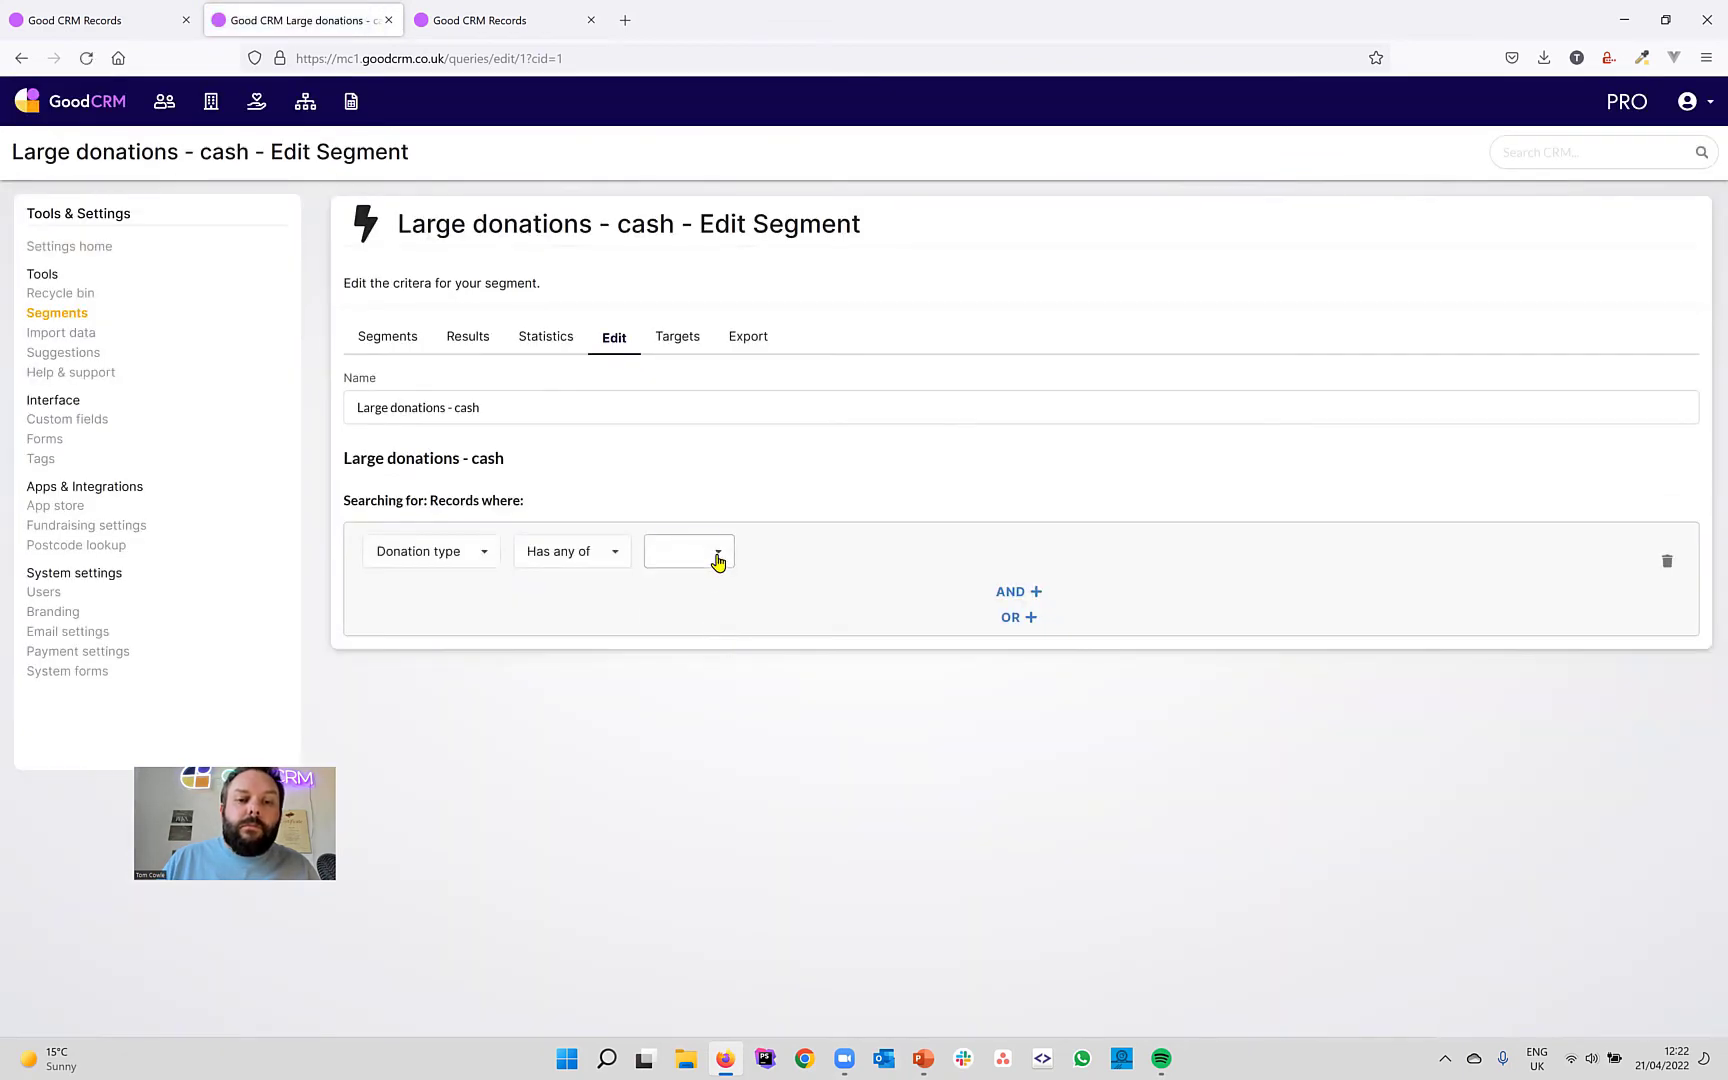
left_click(717, 560)
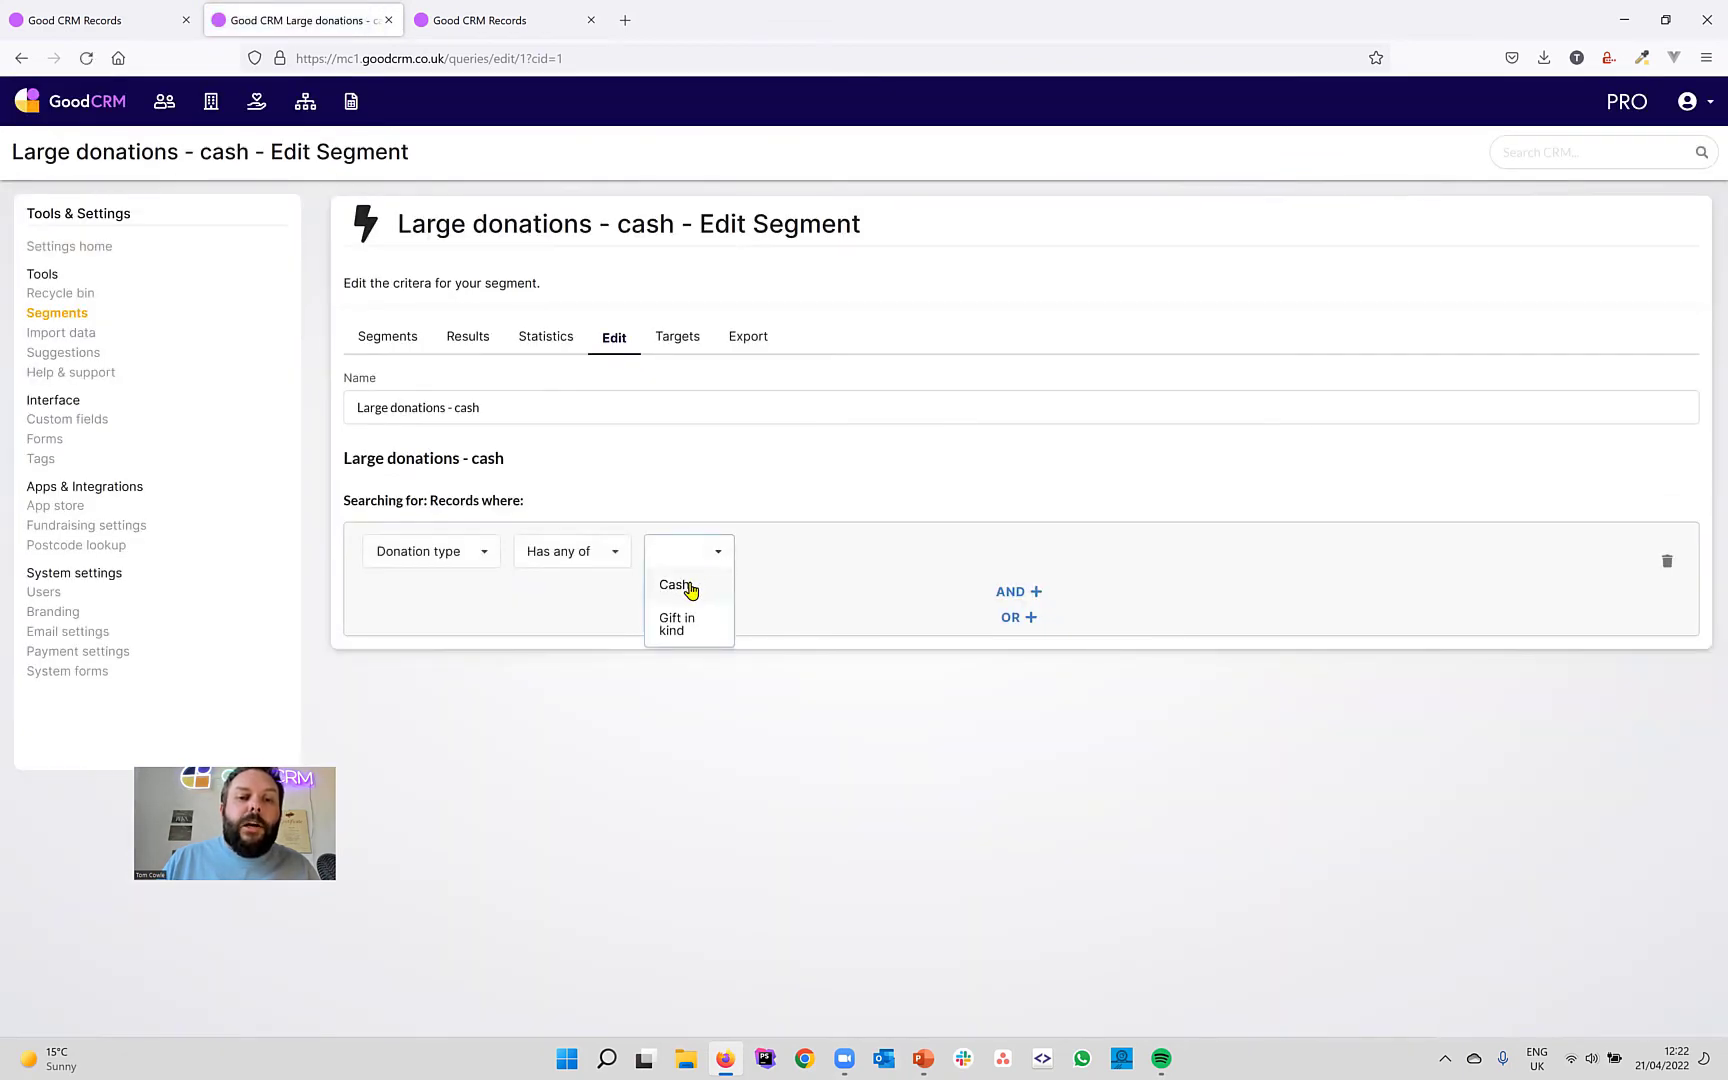
left_click(690, 590)
left_click(737, 713)
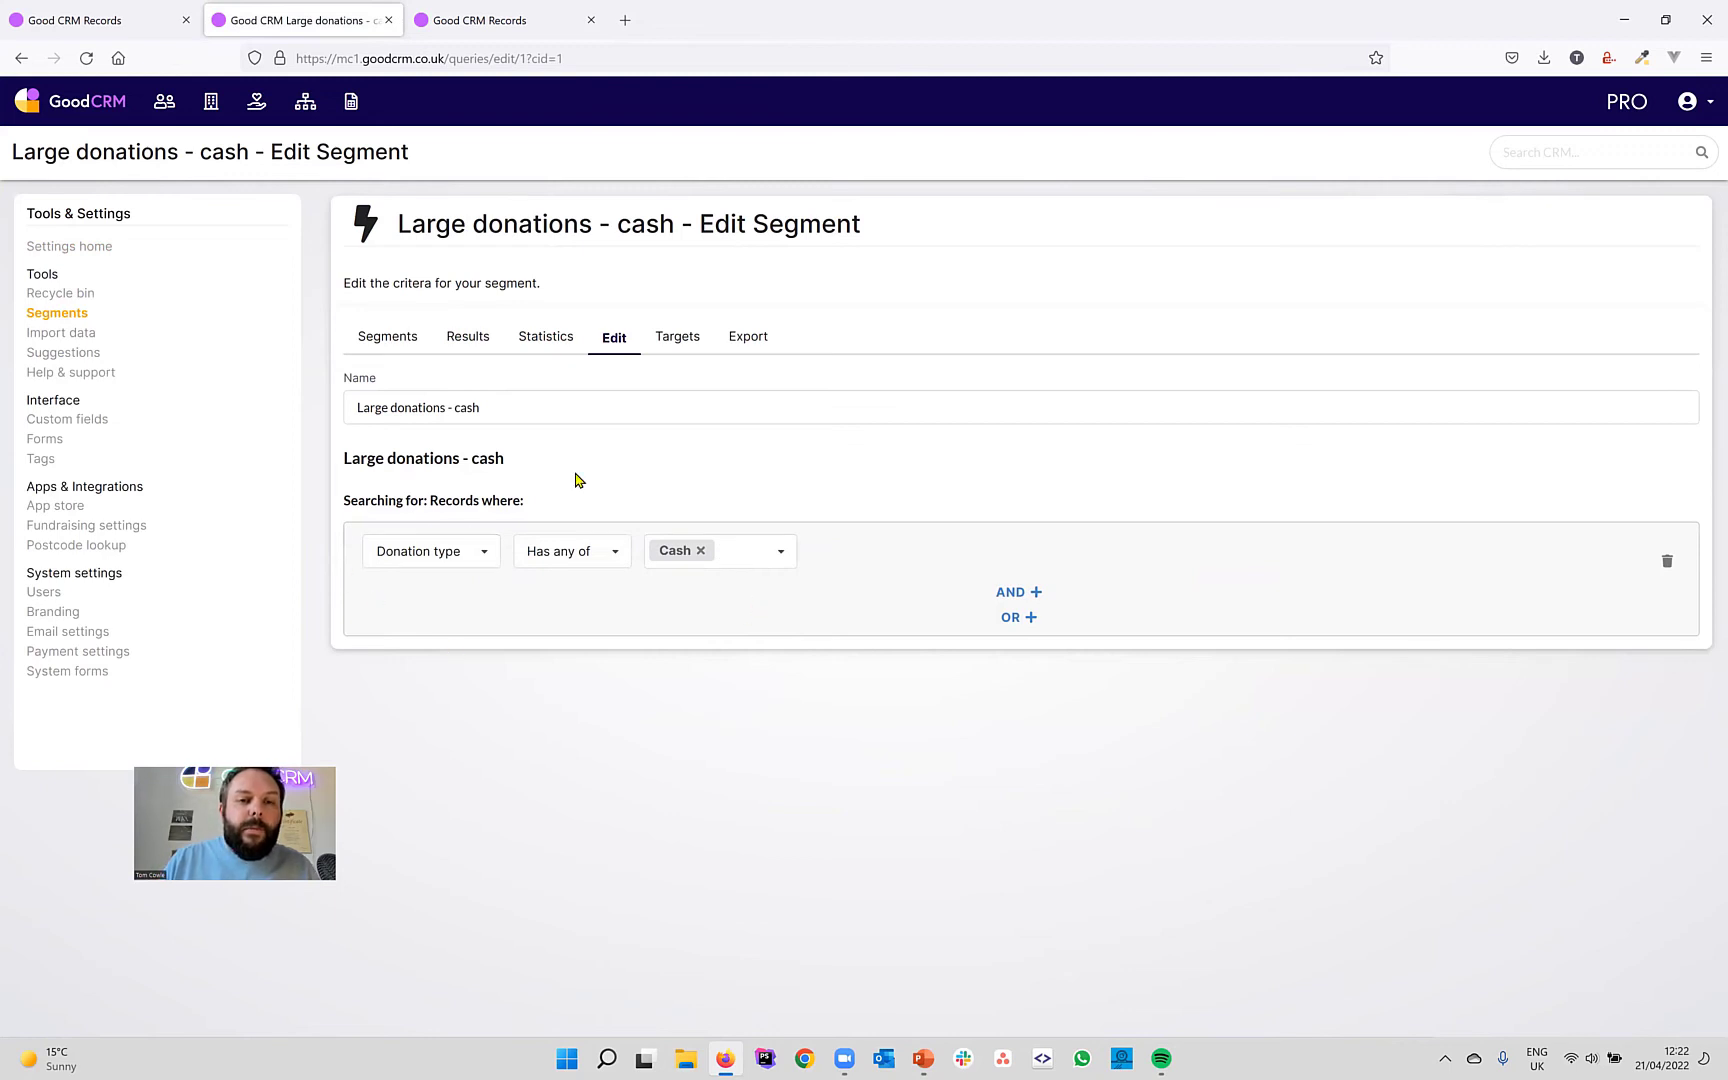
left_click(476, 344)
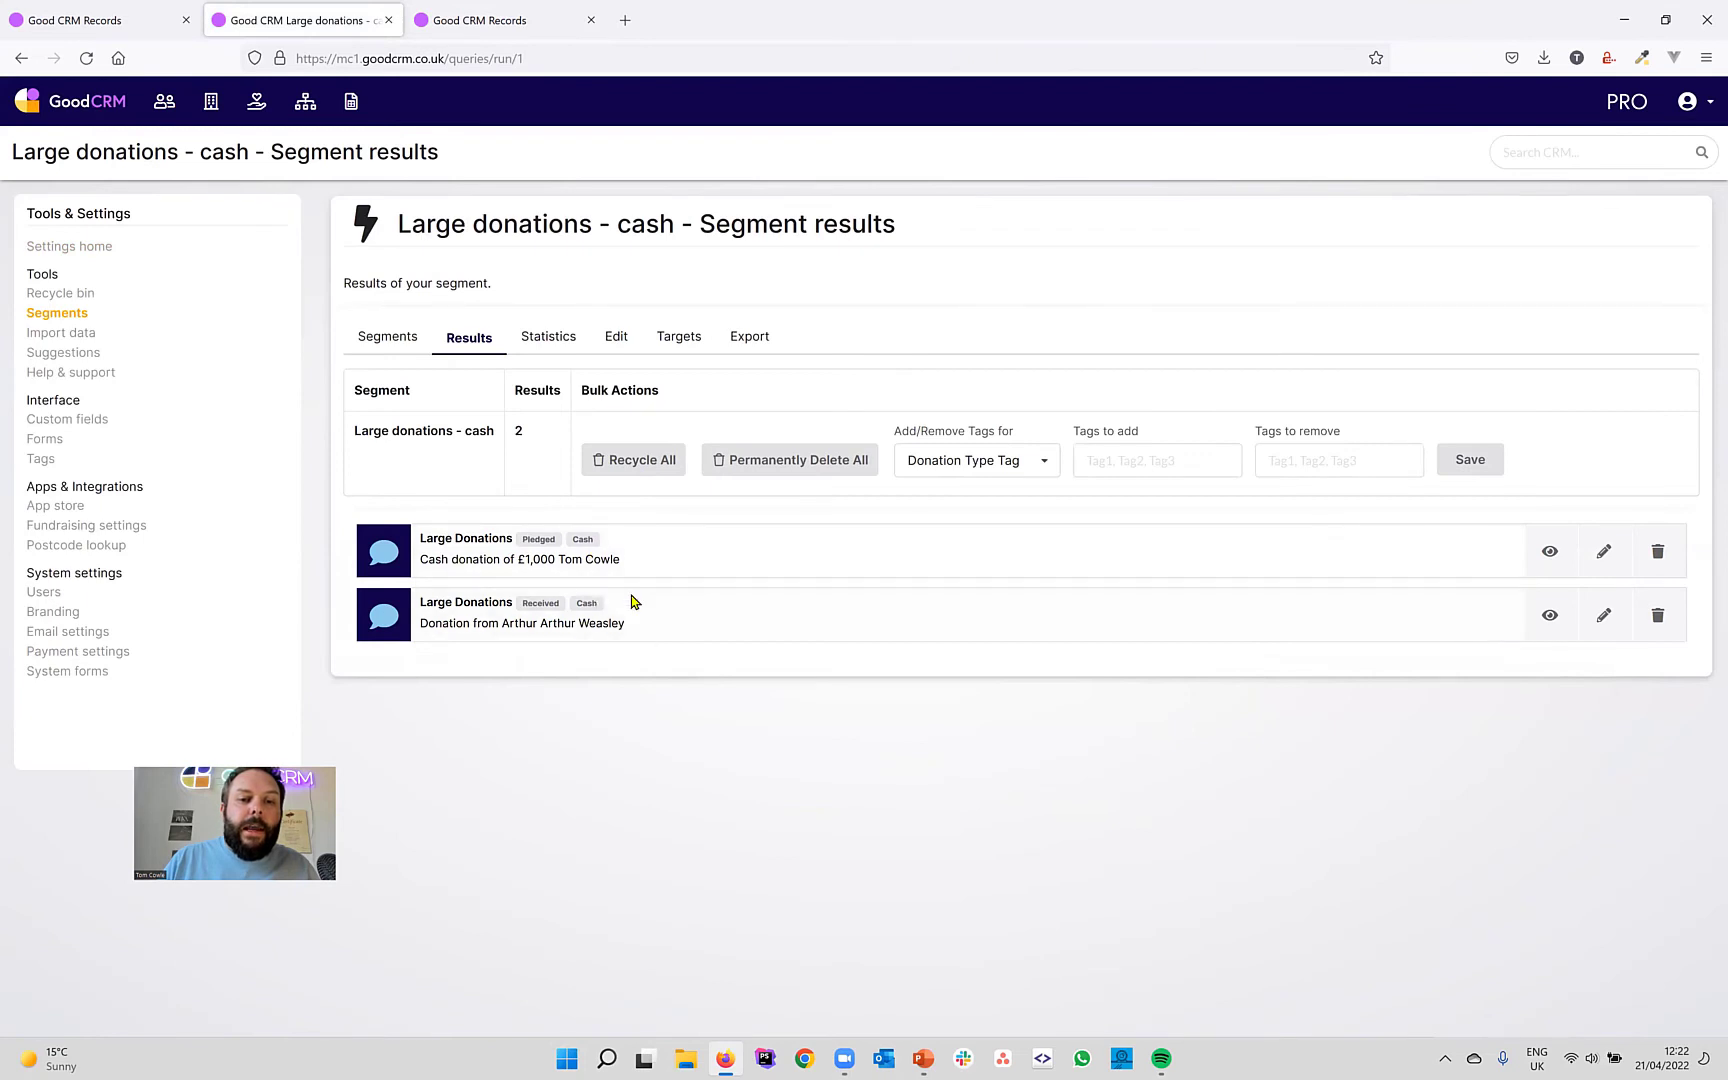
left_click(392, 340)
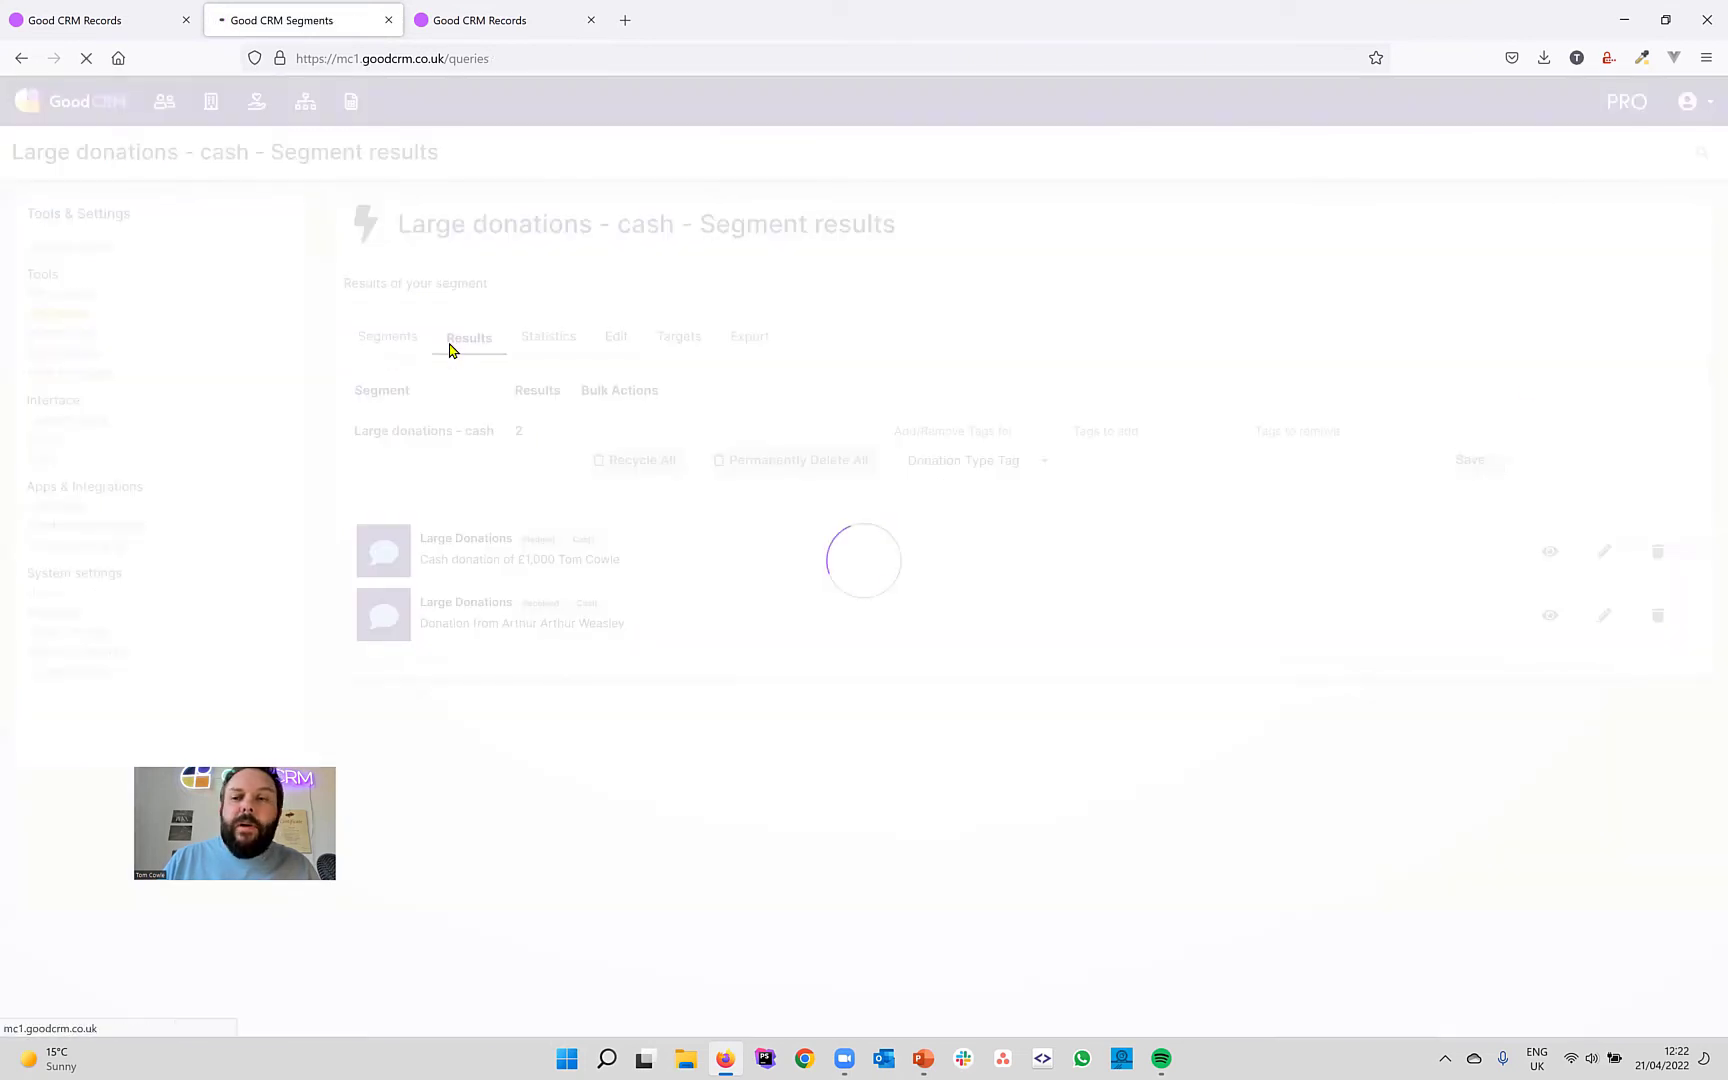
Create a Records segment named 'Large donations - gift in kind' and save it.
left_click(1640, 344)
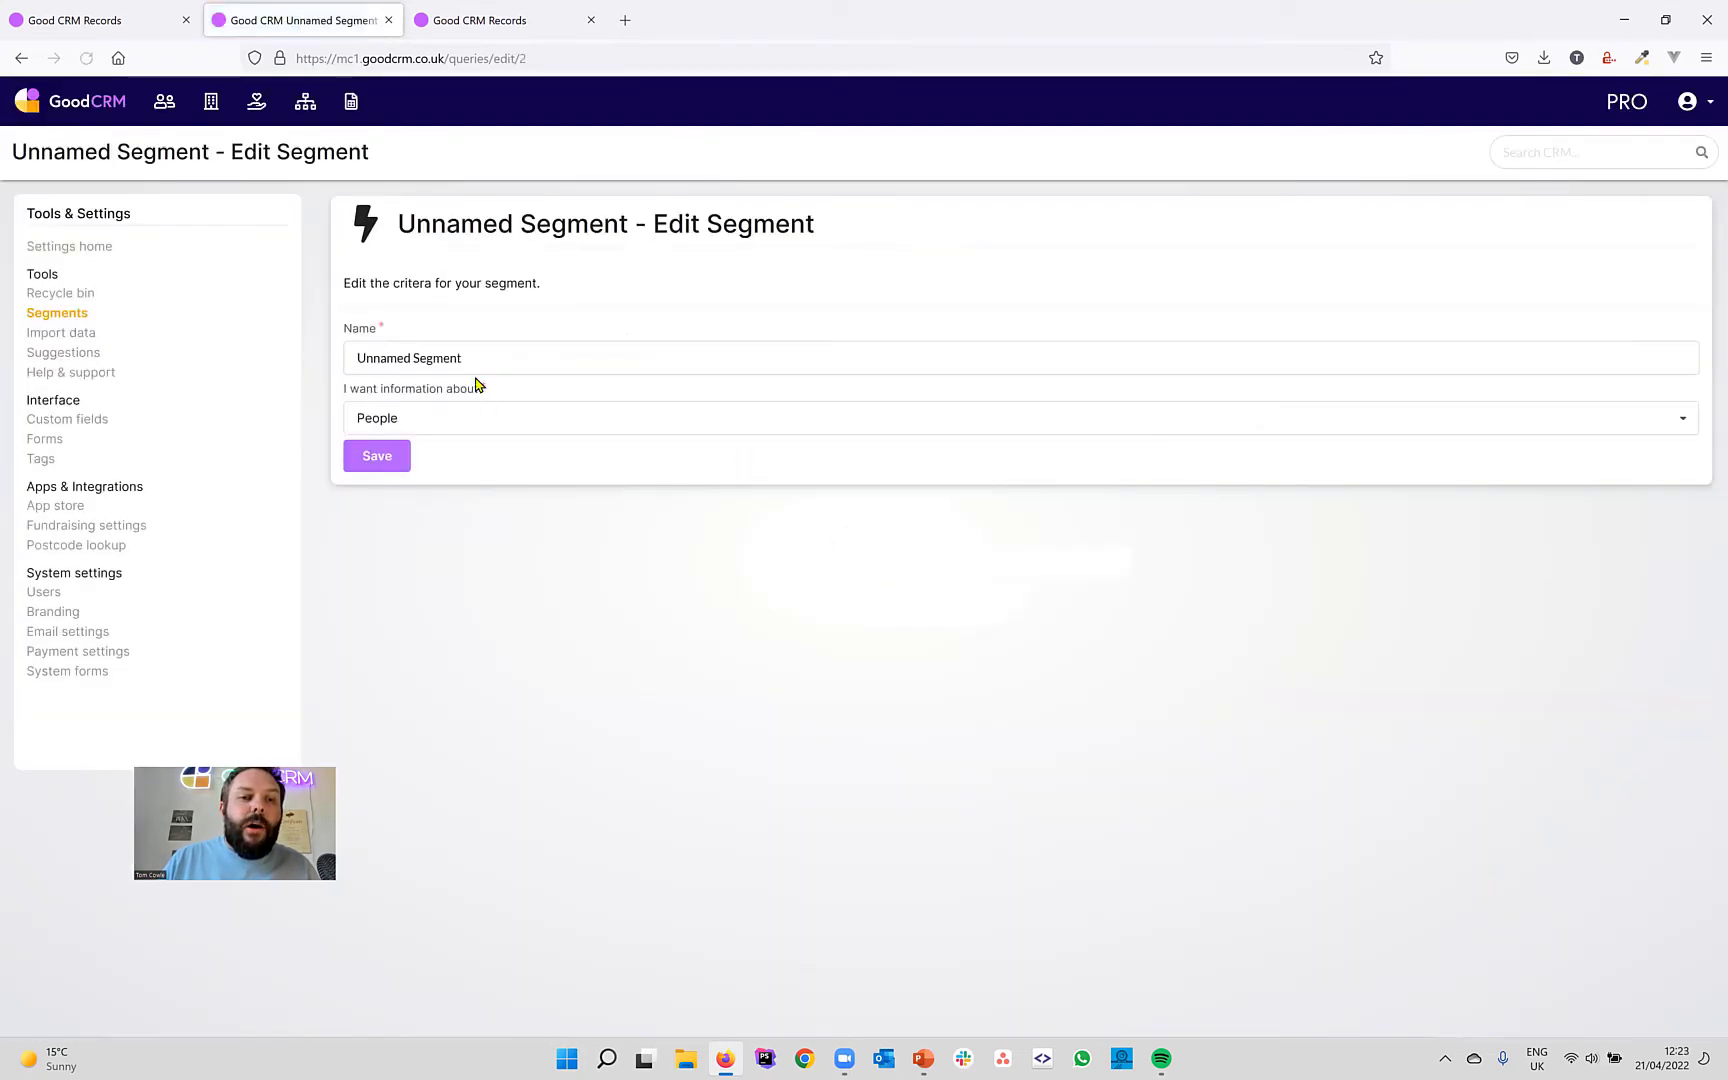
type("Lar")
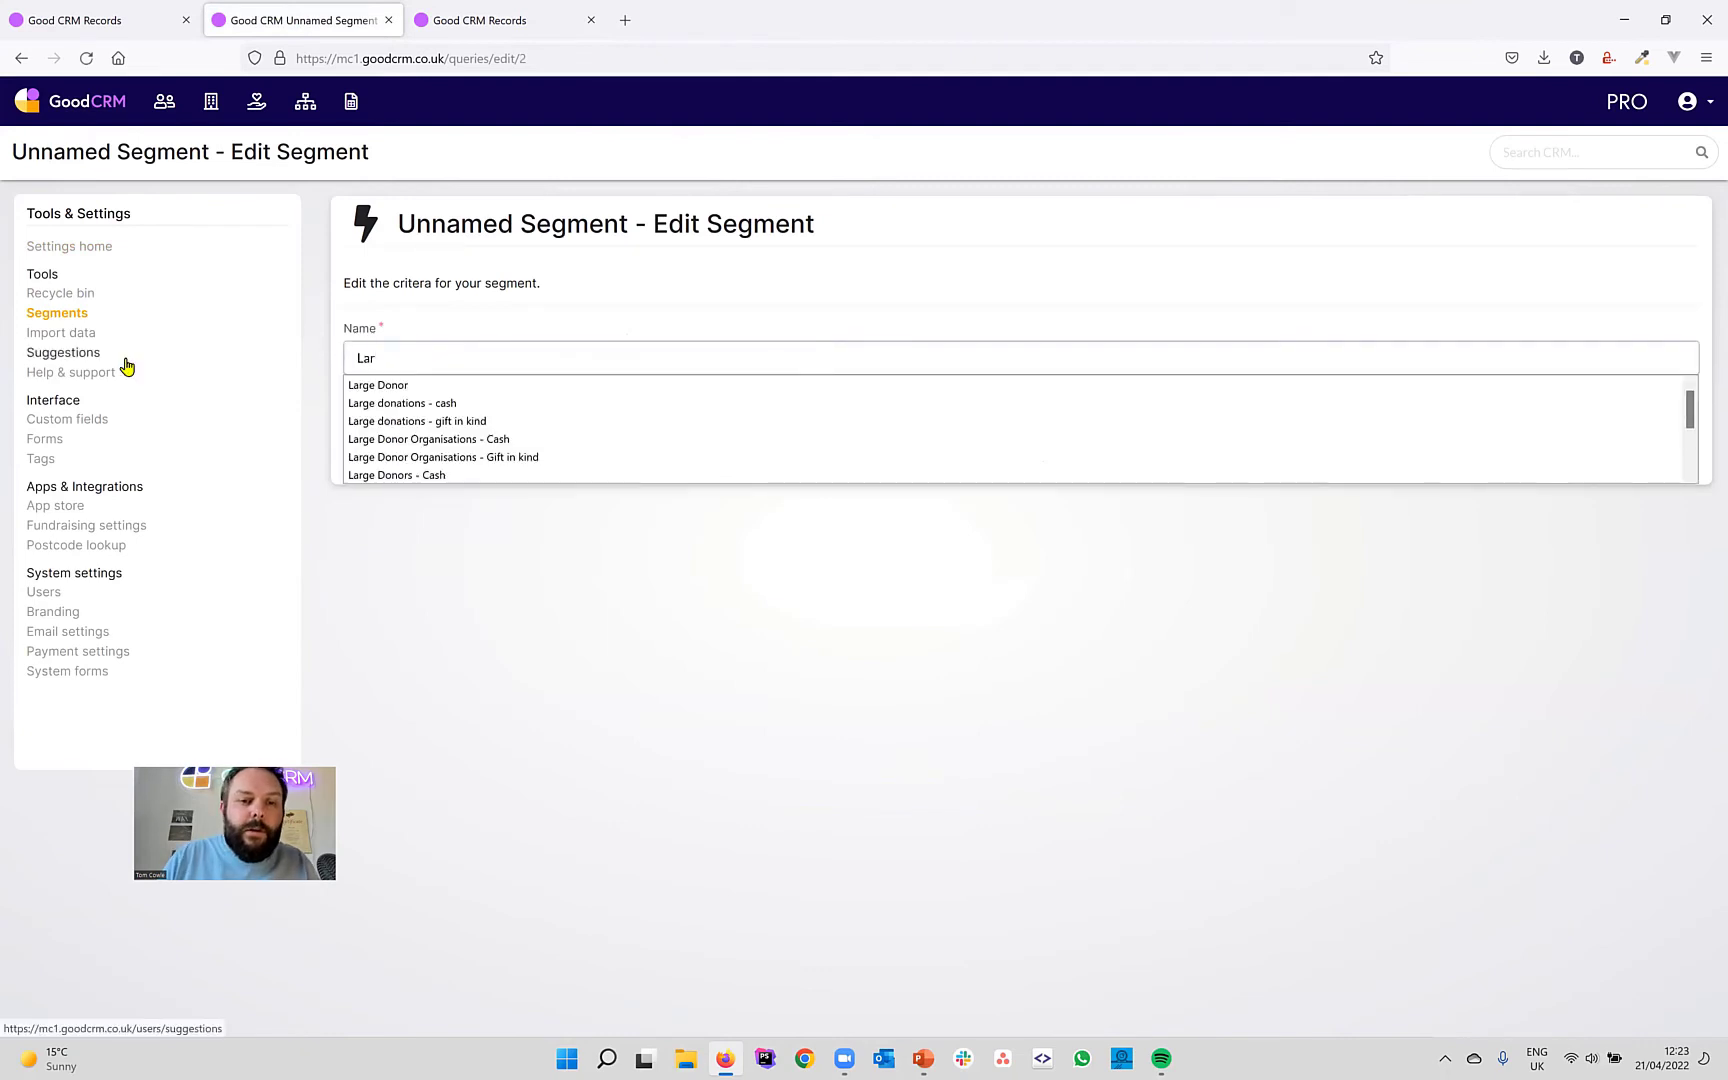
type("g")
key("Down")
key("Down")
key("Down")
key("Return")
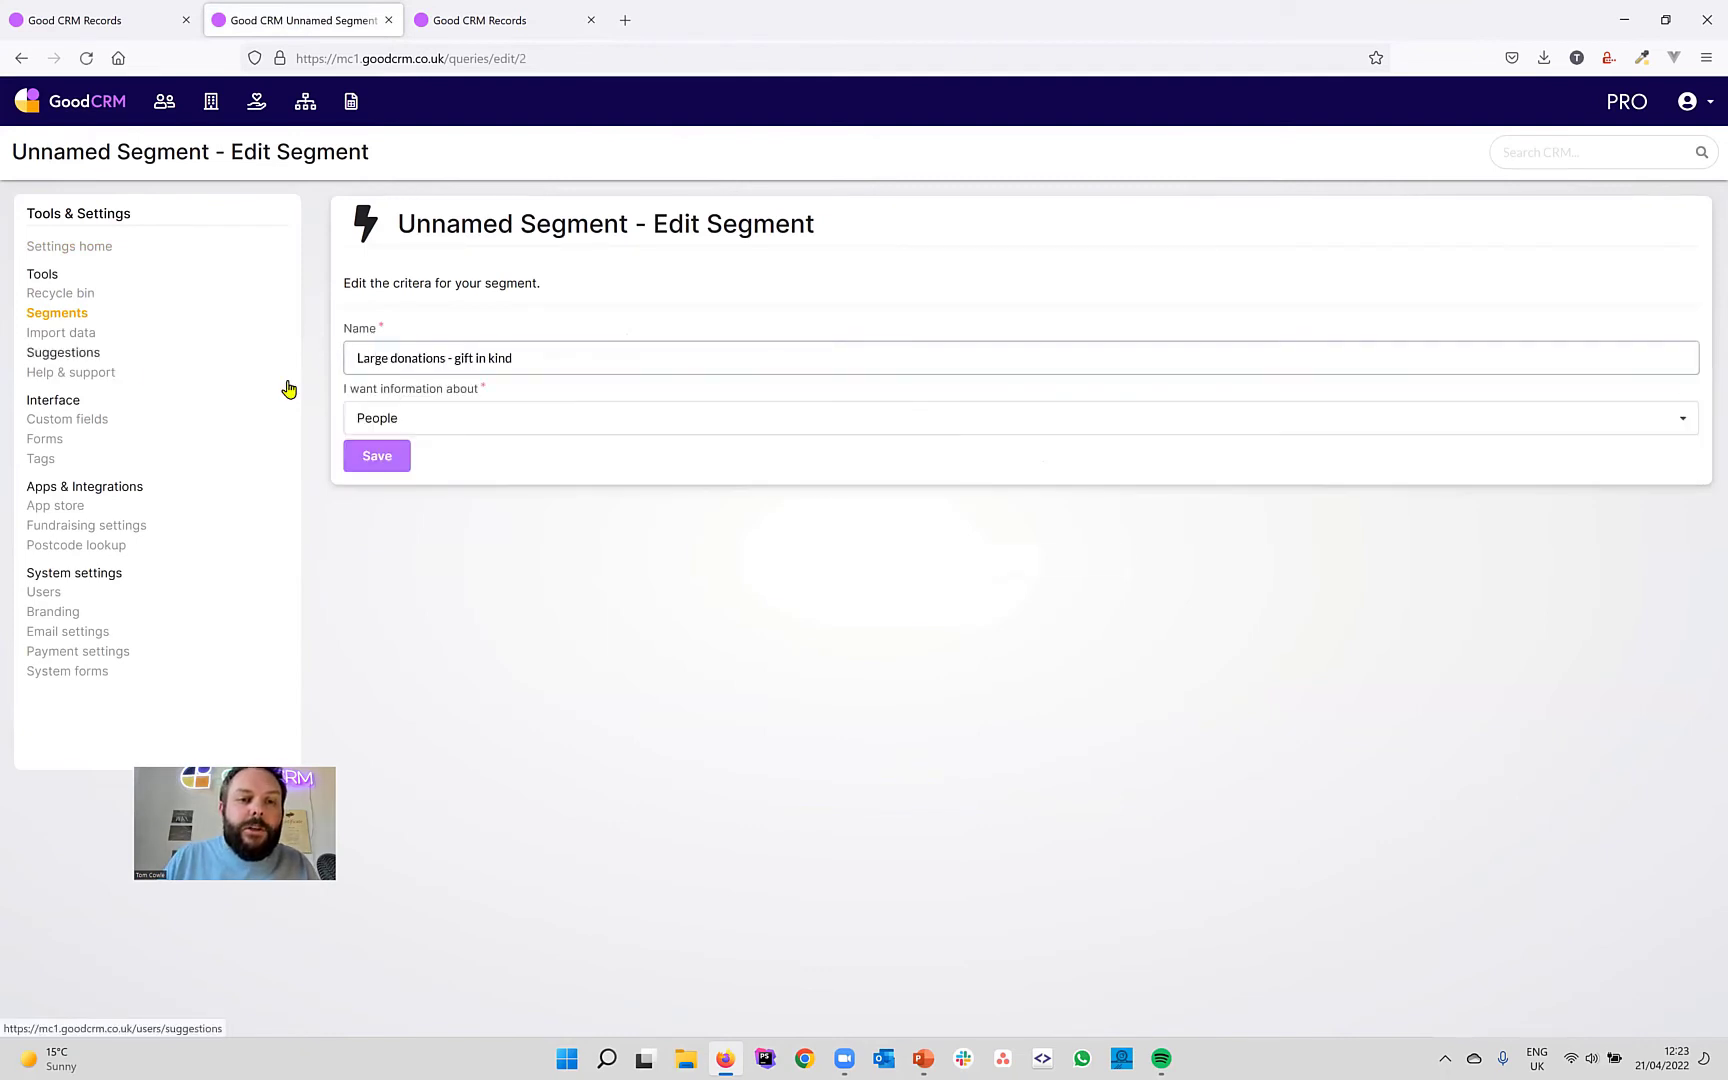
left_click(440, 429)
scroll(405, 586, "down", 2)
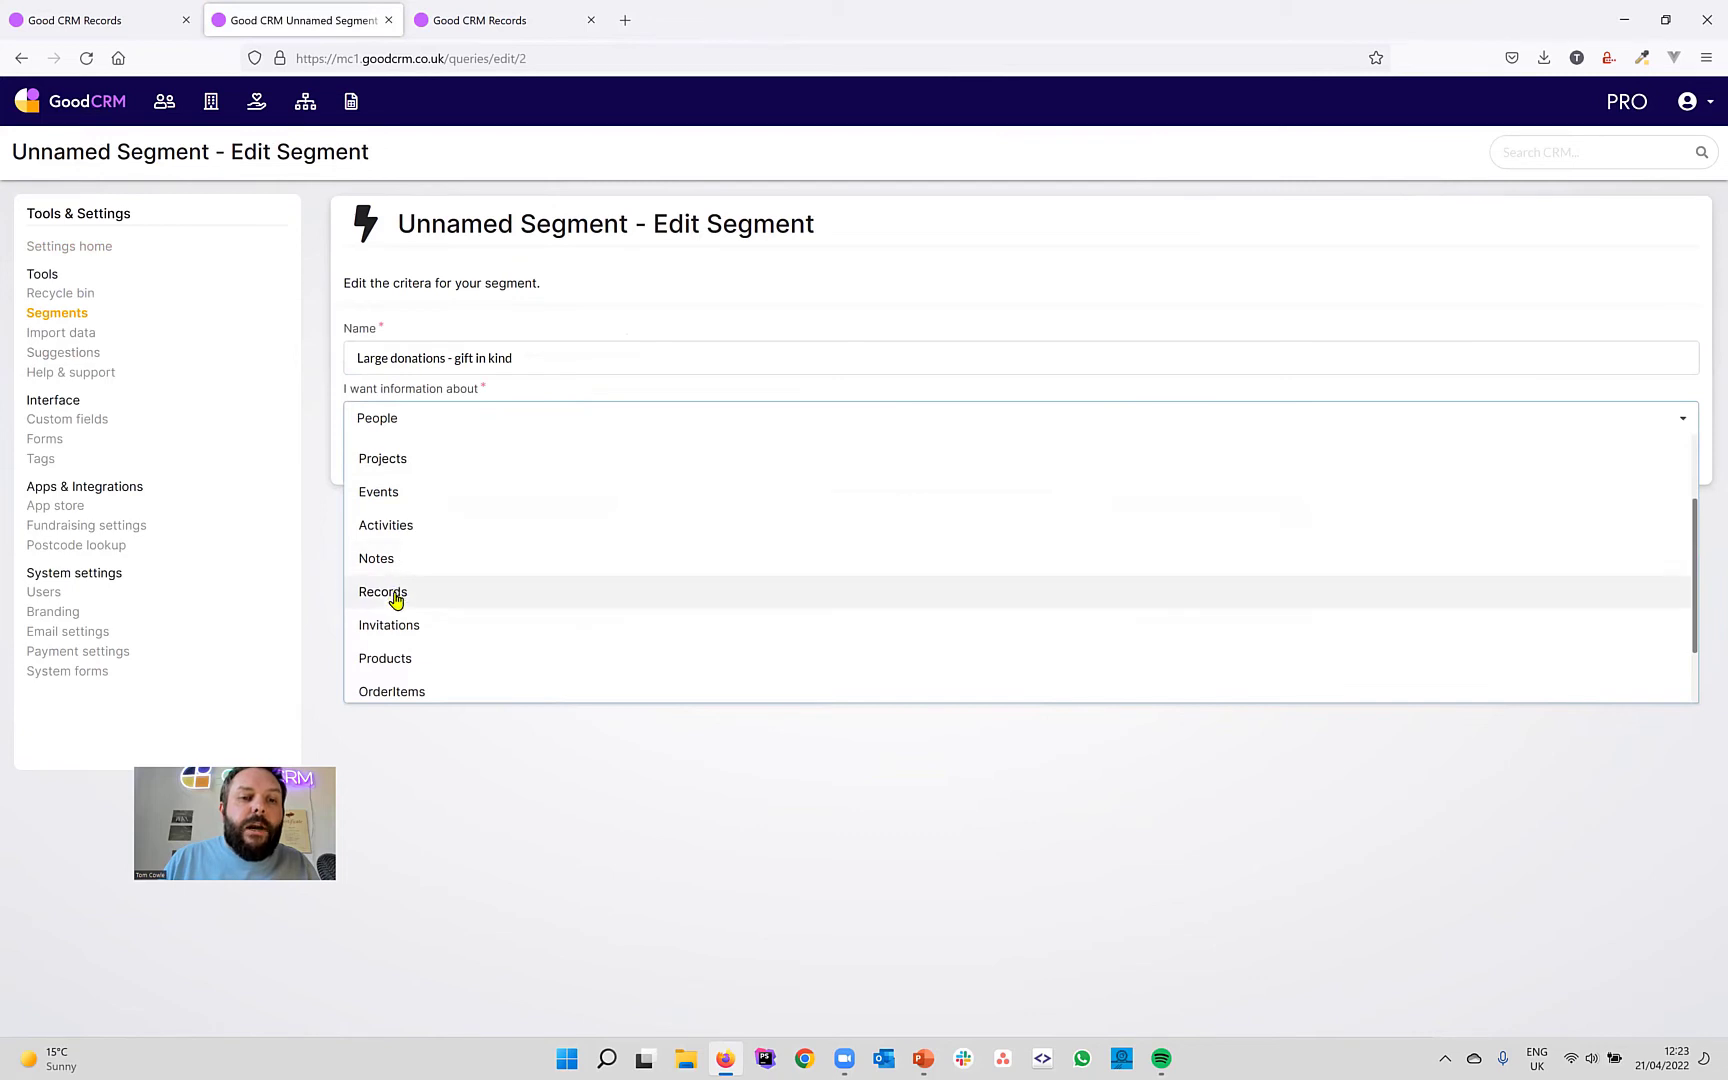
left_click(390, 594)
left_click(376, 462)
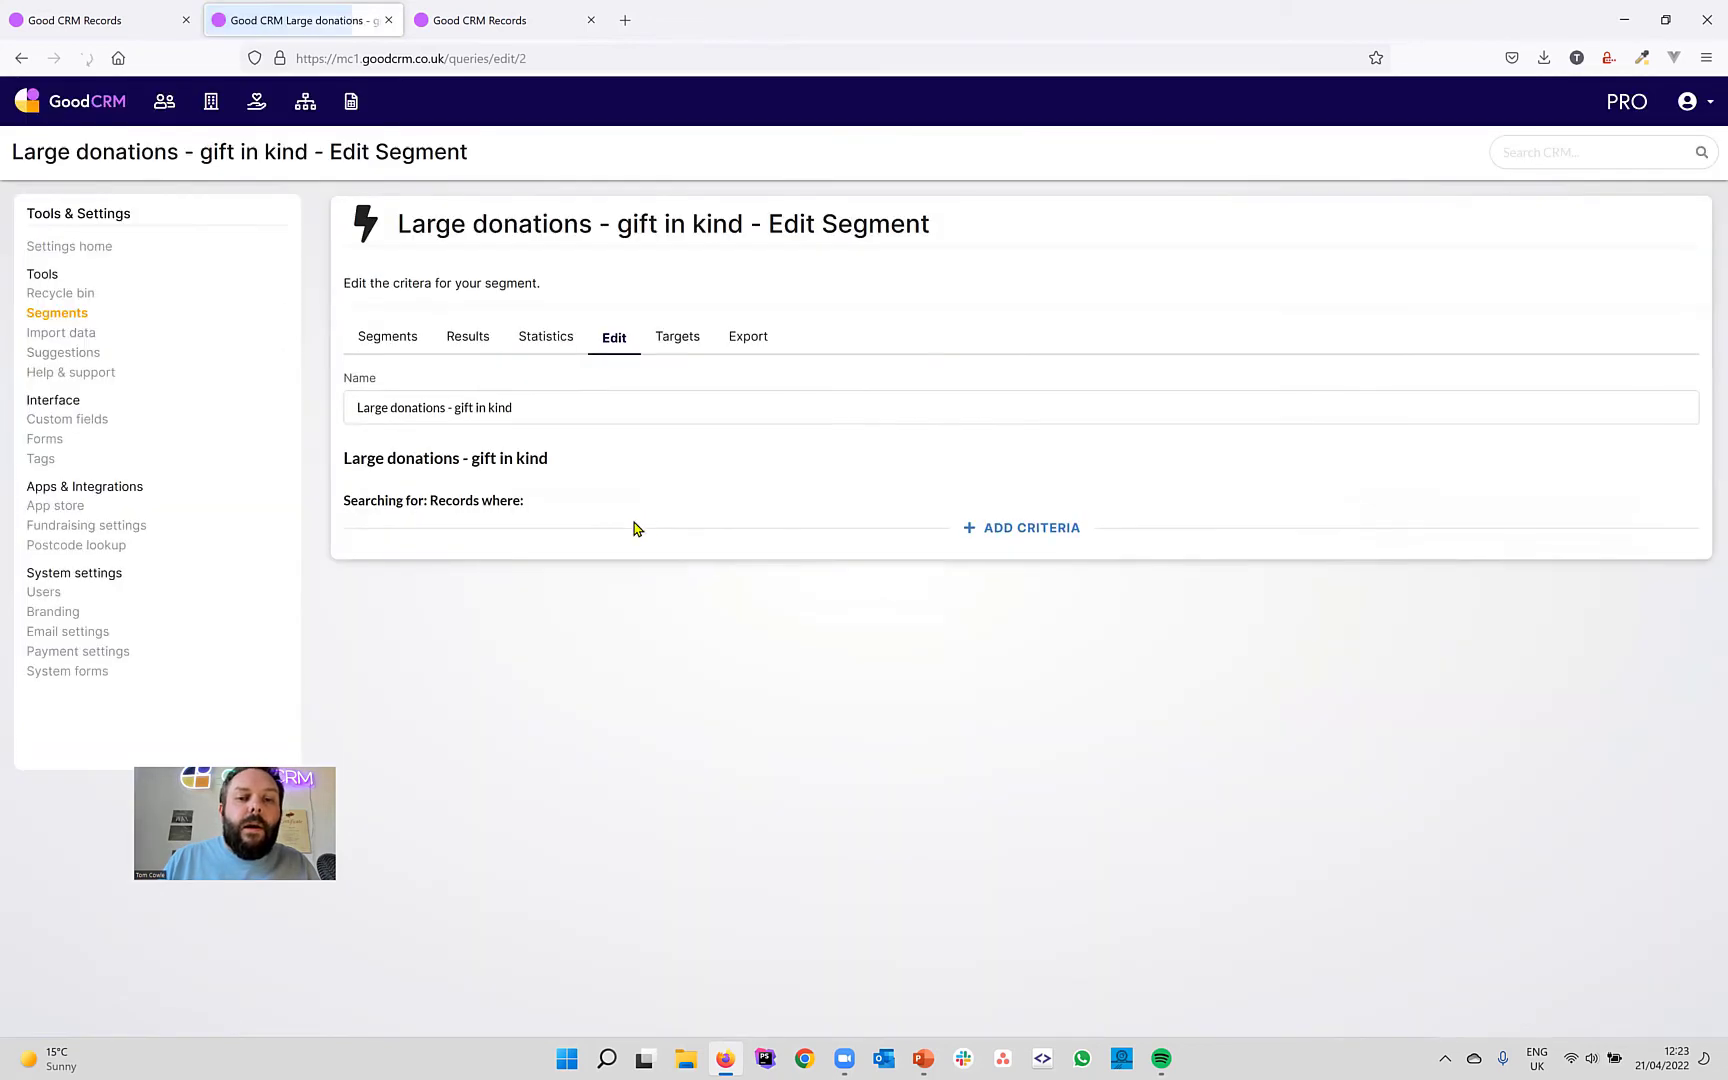
Add the criterion Donation type has any of Gift in kind.
left_click(1051, 531)
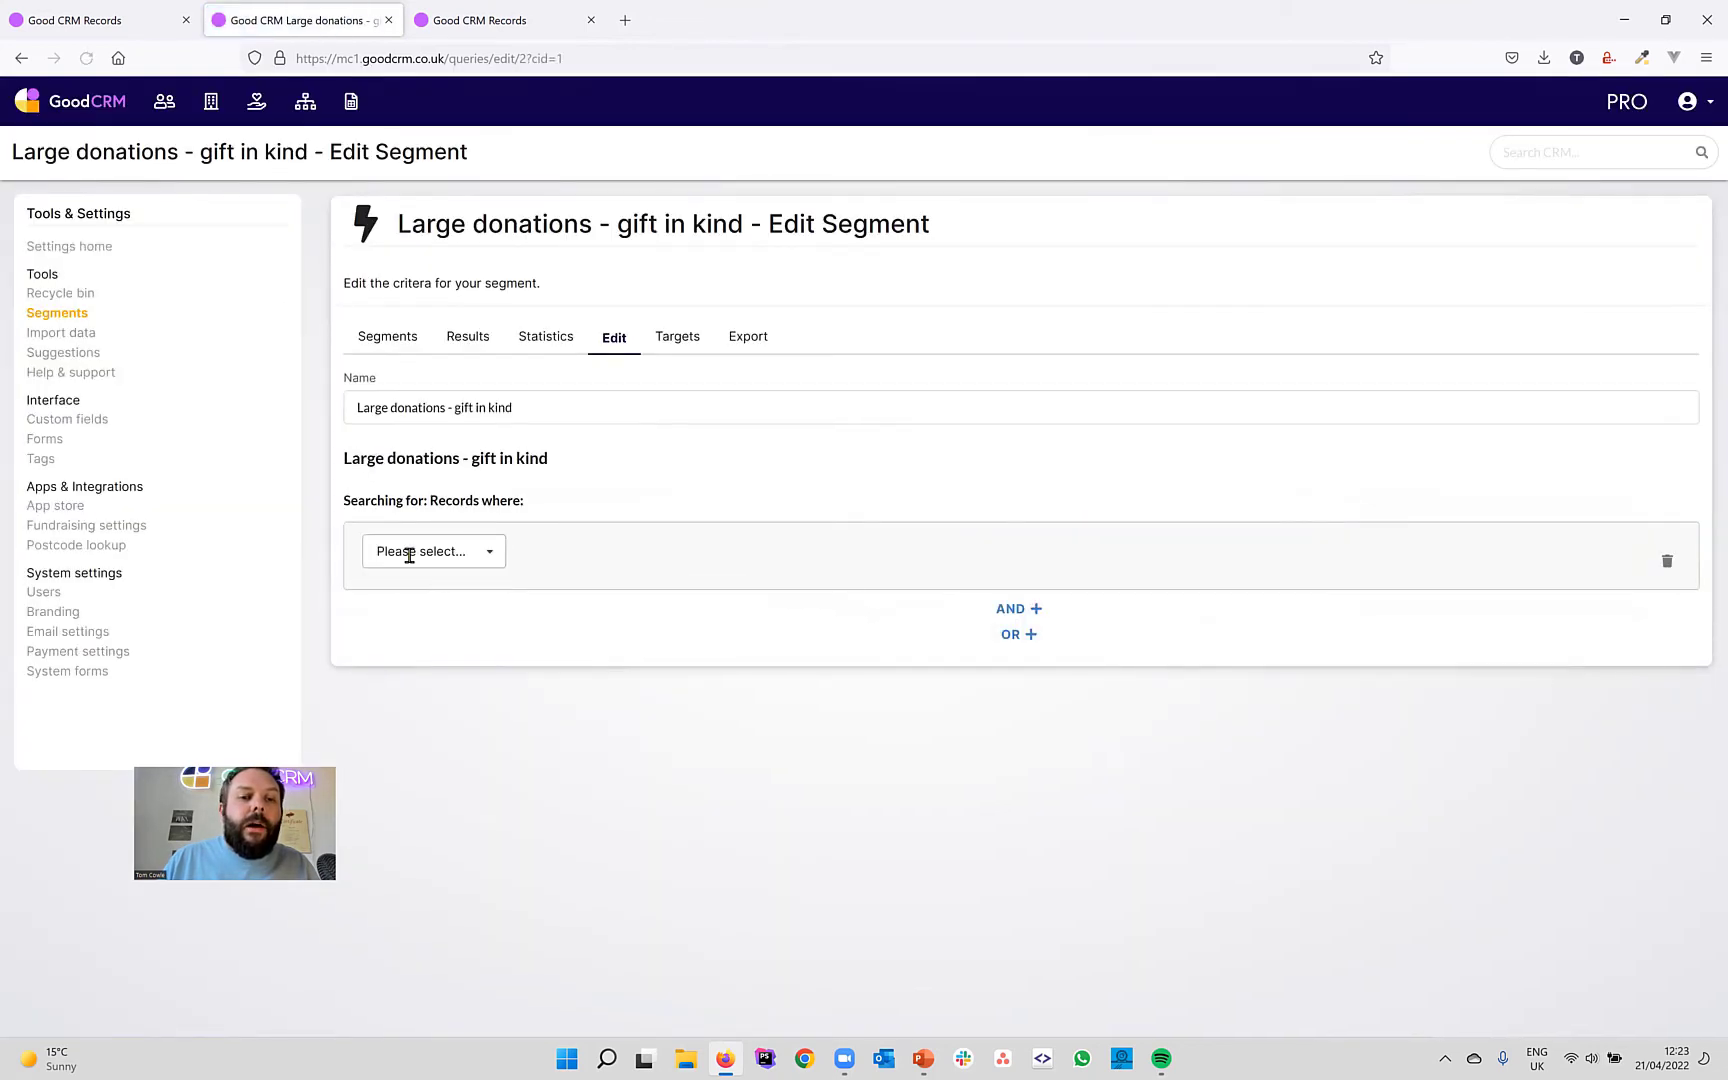
left_click(409, 553)
type("don")
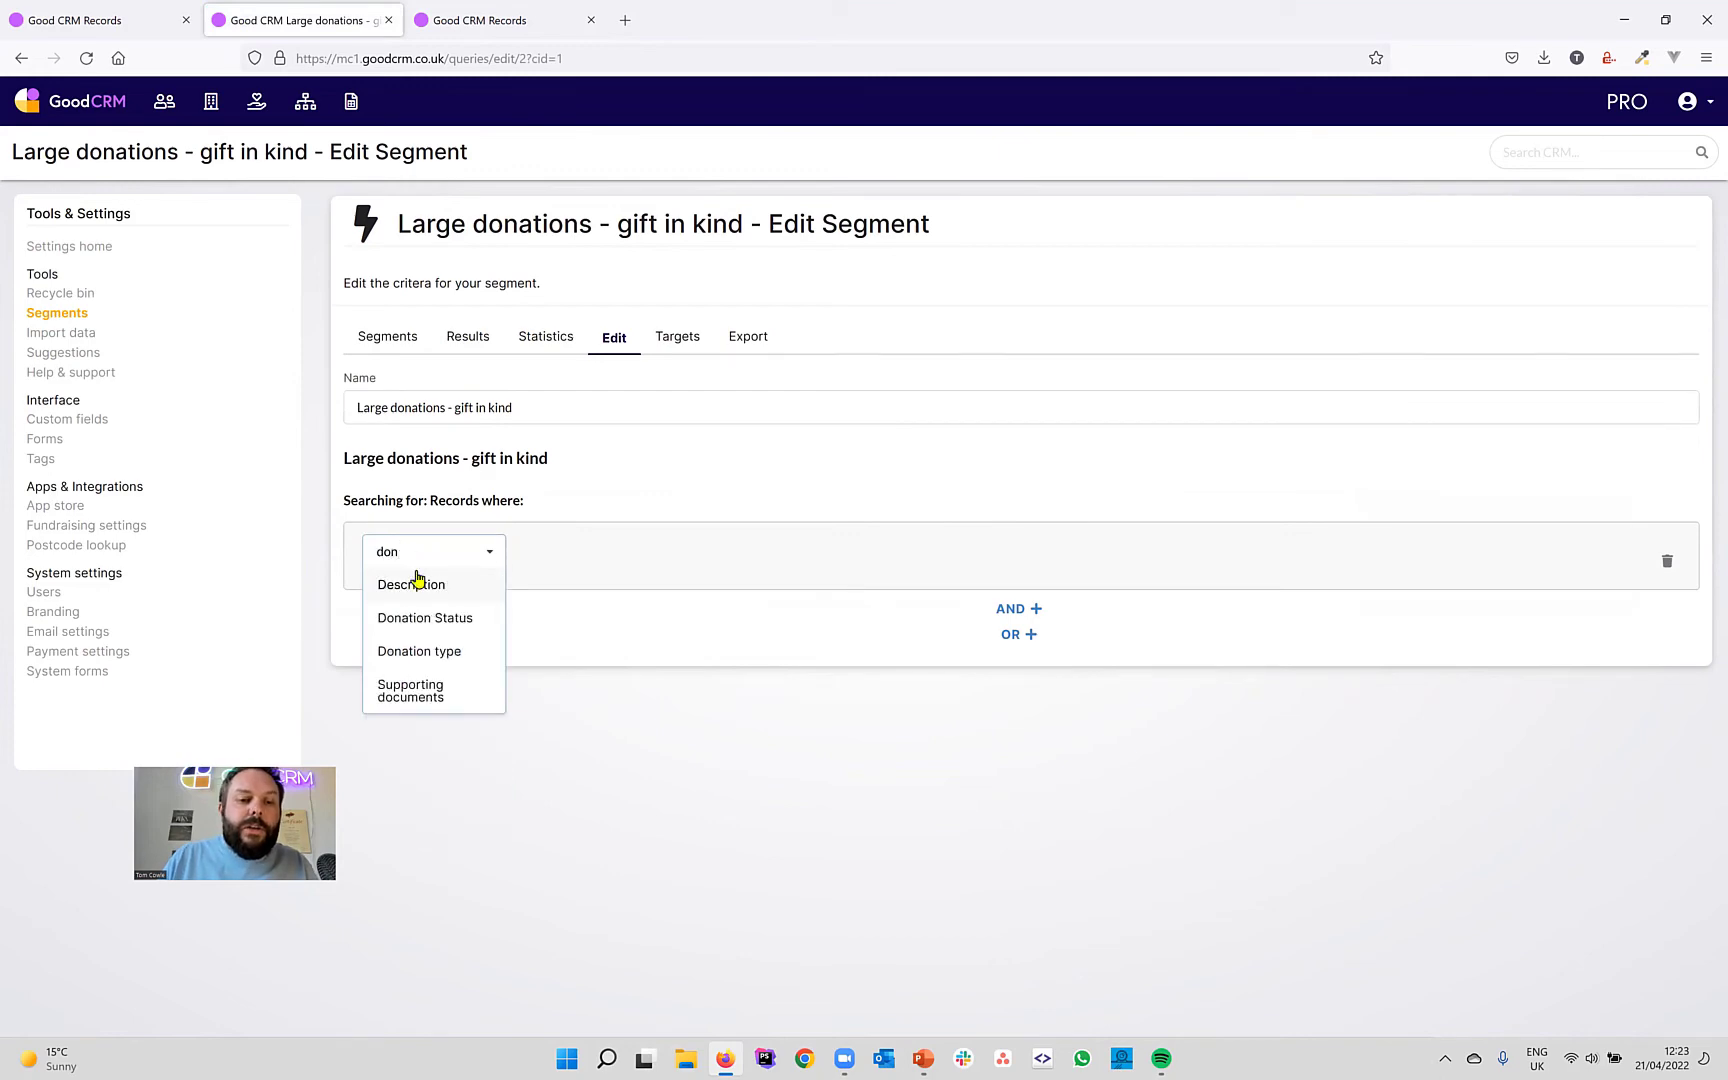
left_click(440, 651)
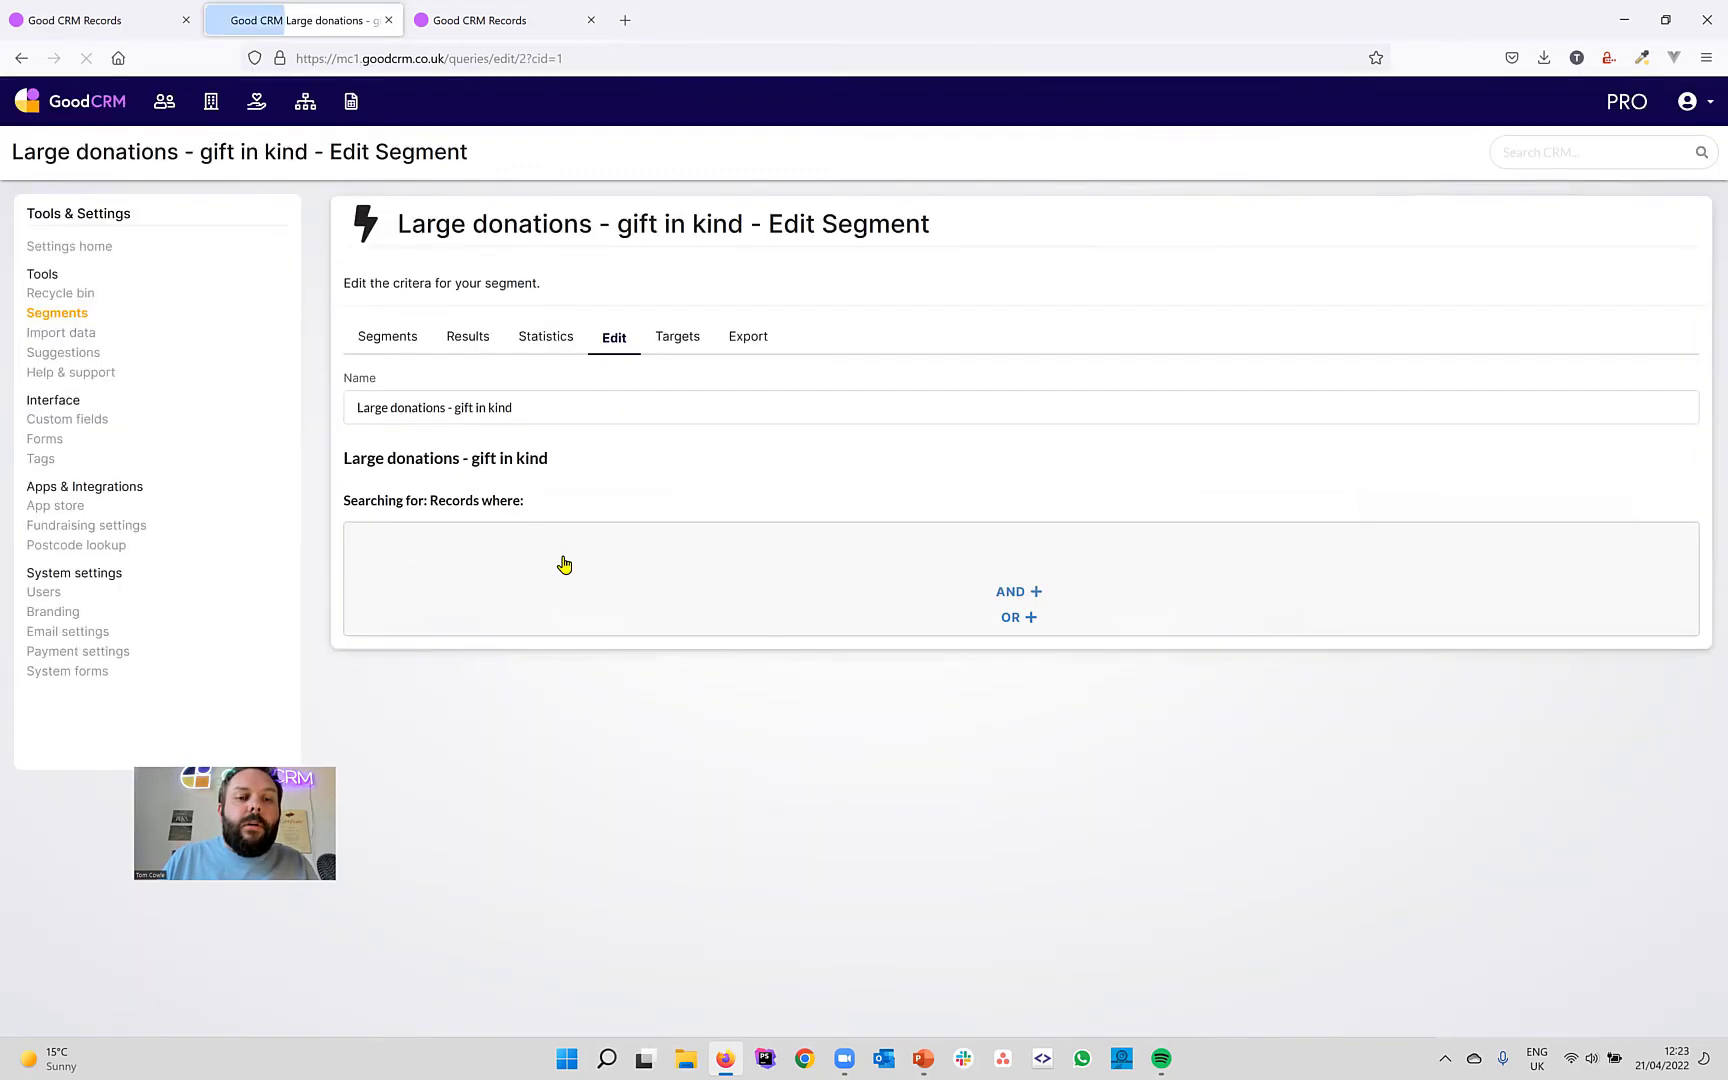
left_click(565, 562)
left_click(571, 627)
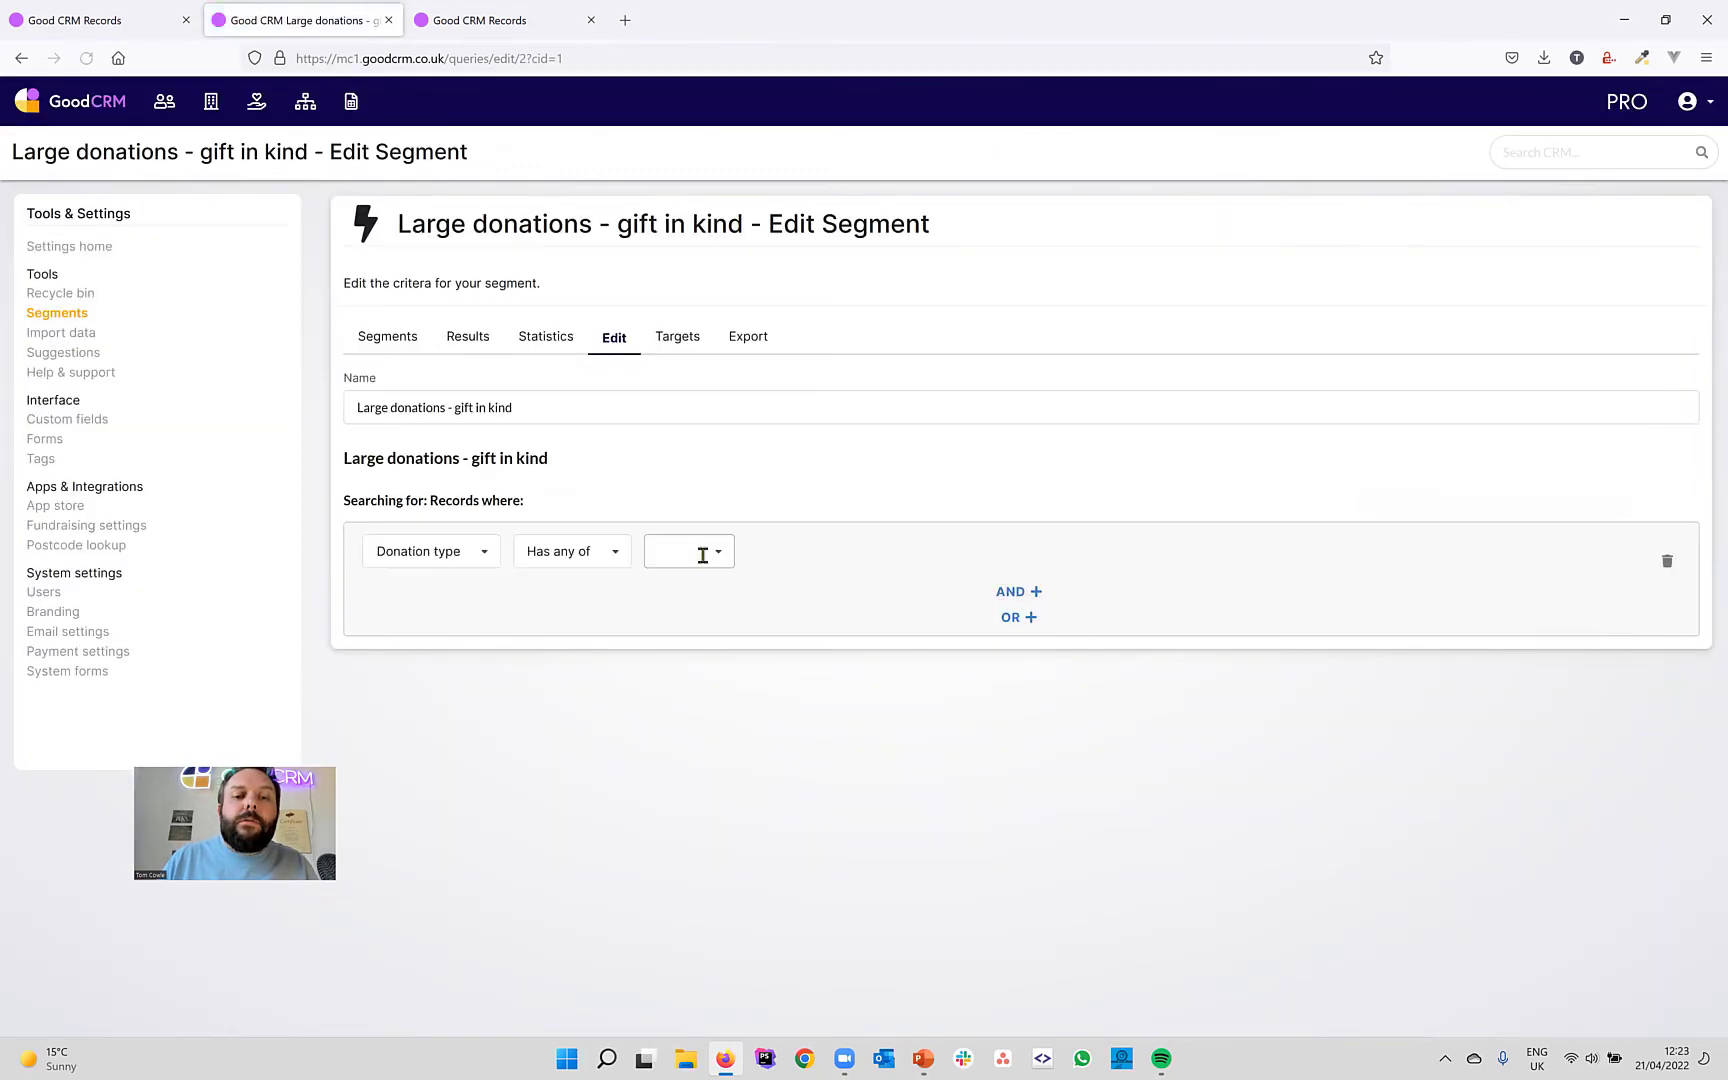
left_click(687, 625)
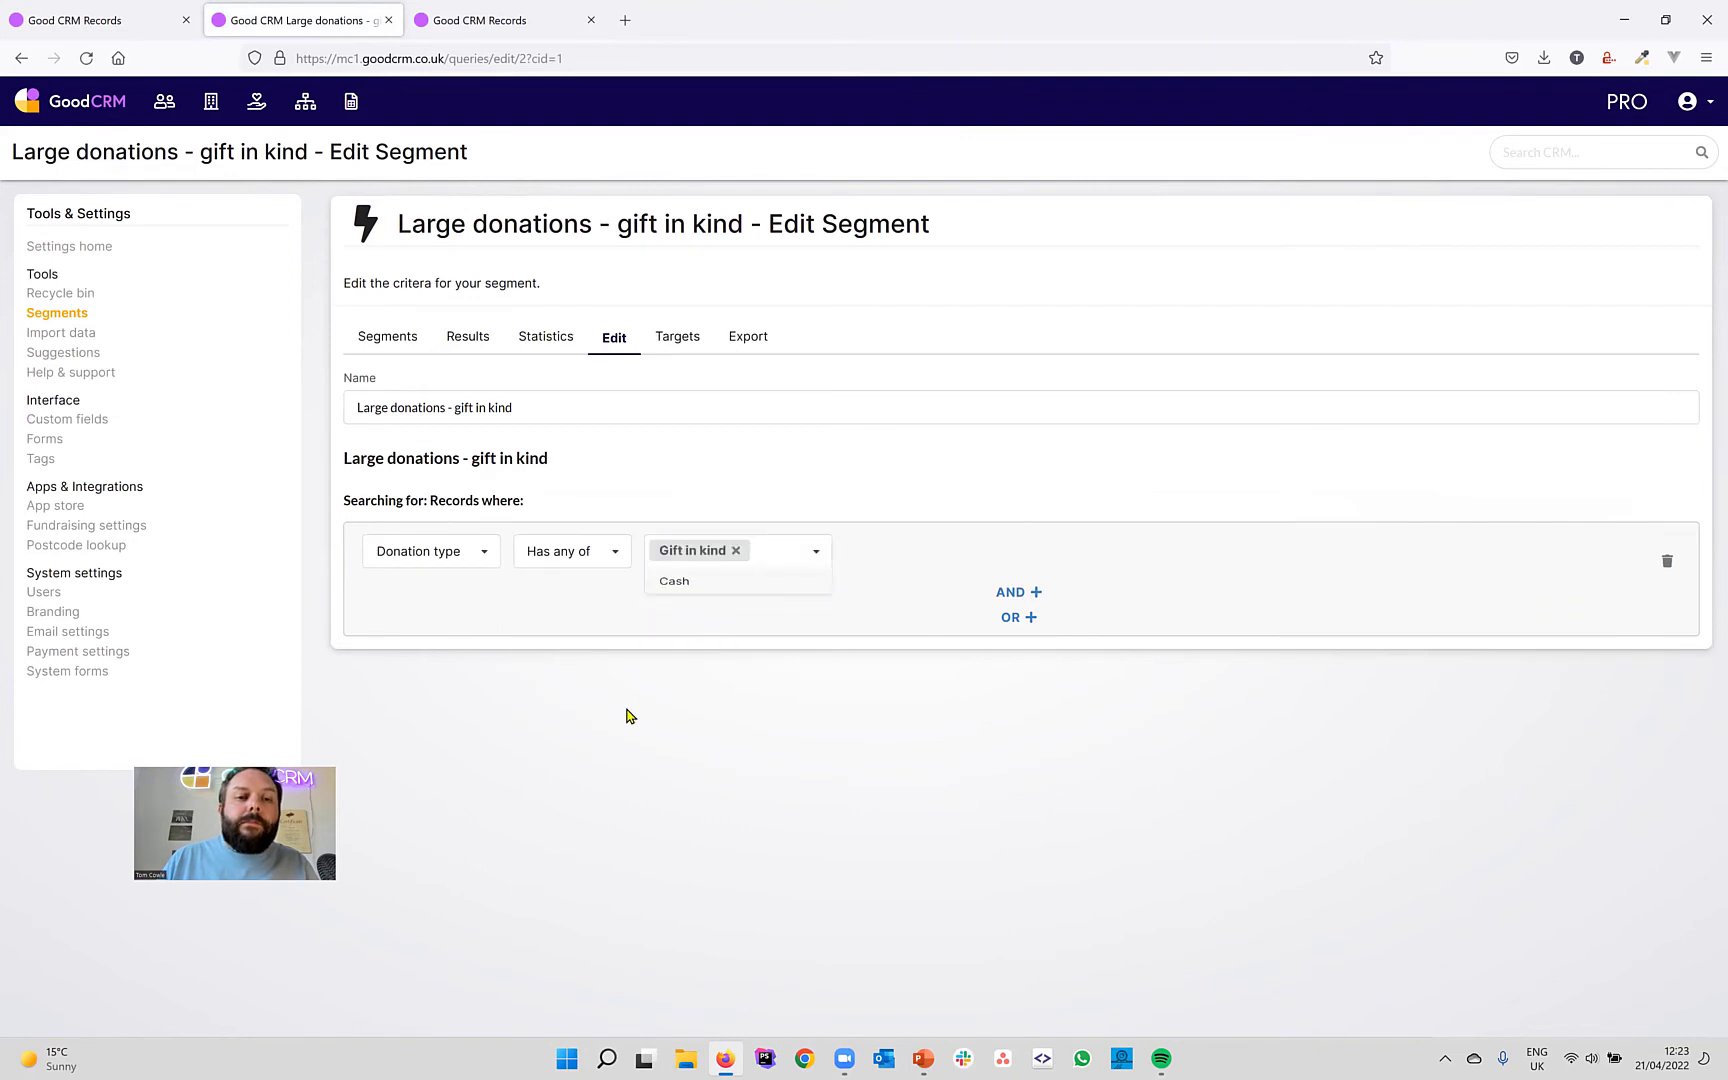
Re-select Gift in kind as the donation type value and close the open option lists.
left_click(470, 340)
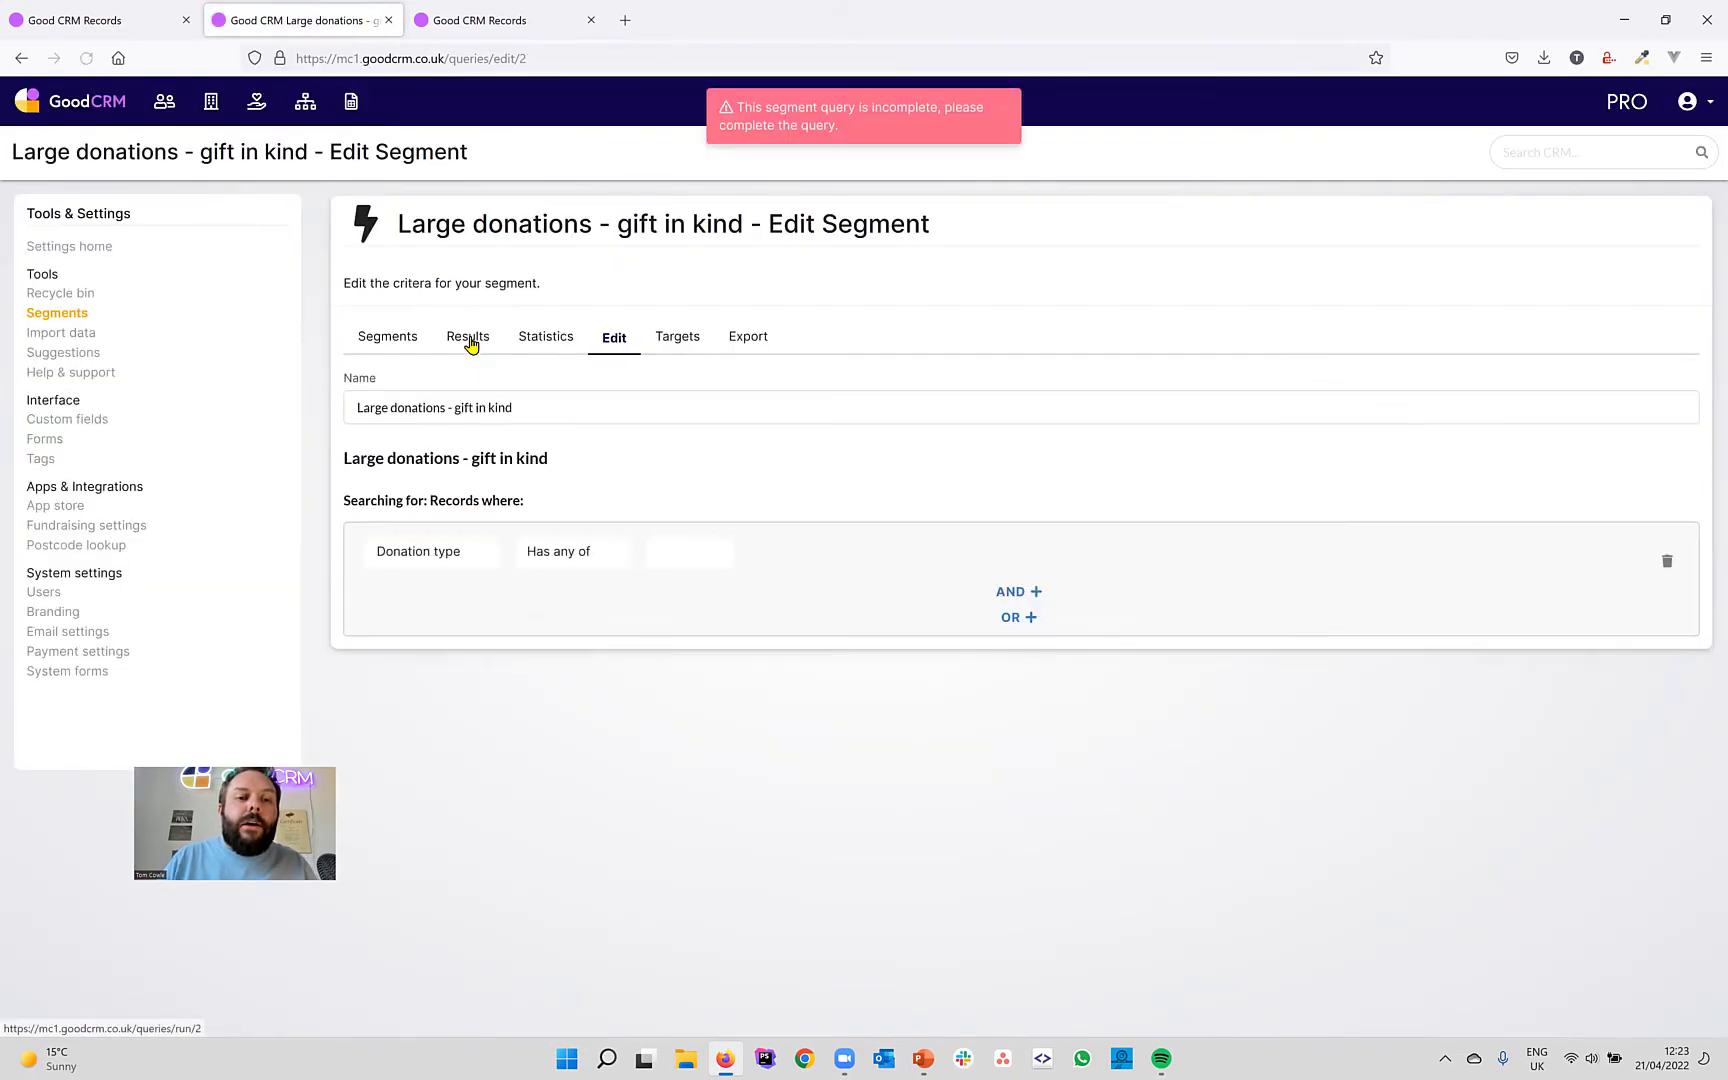
left_click(683, 544)
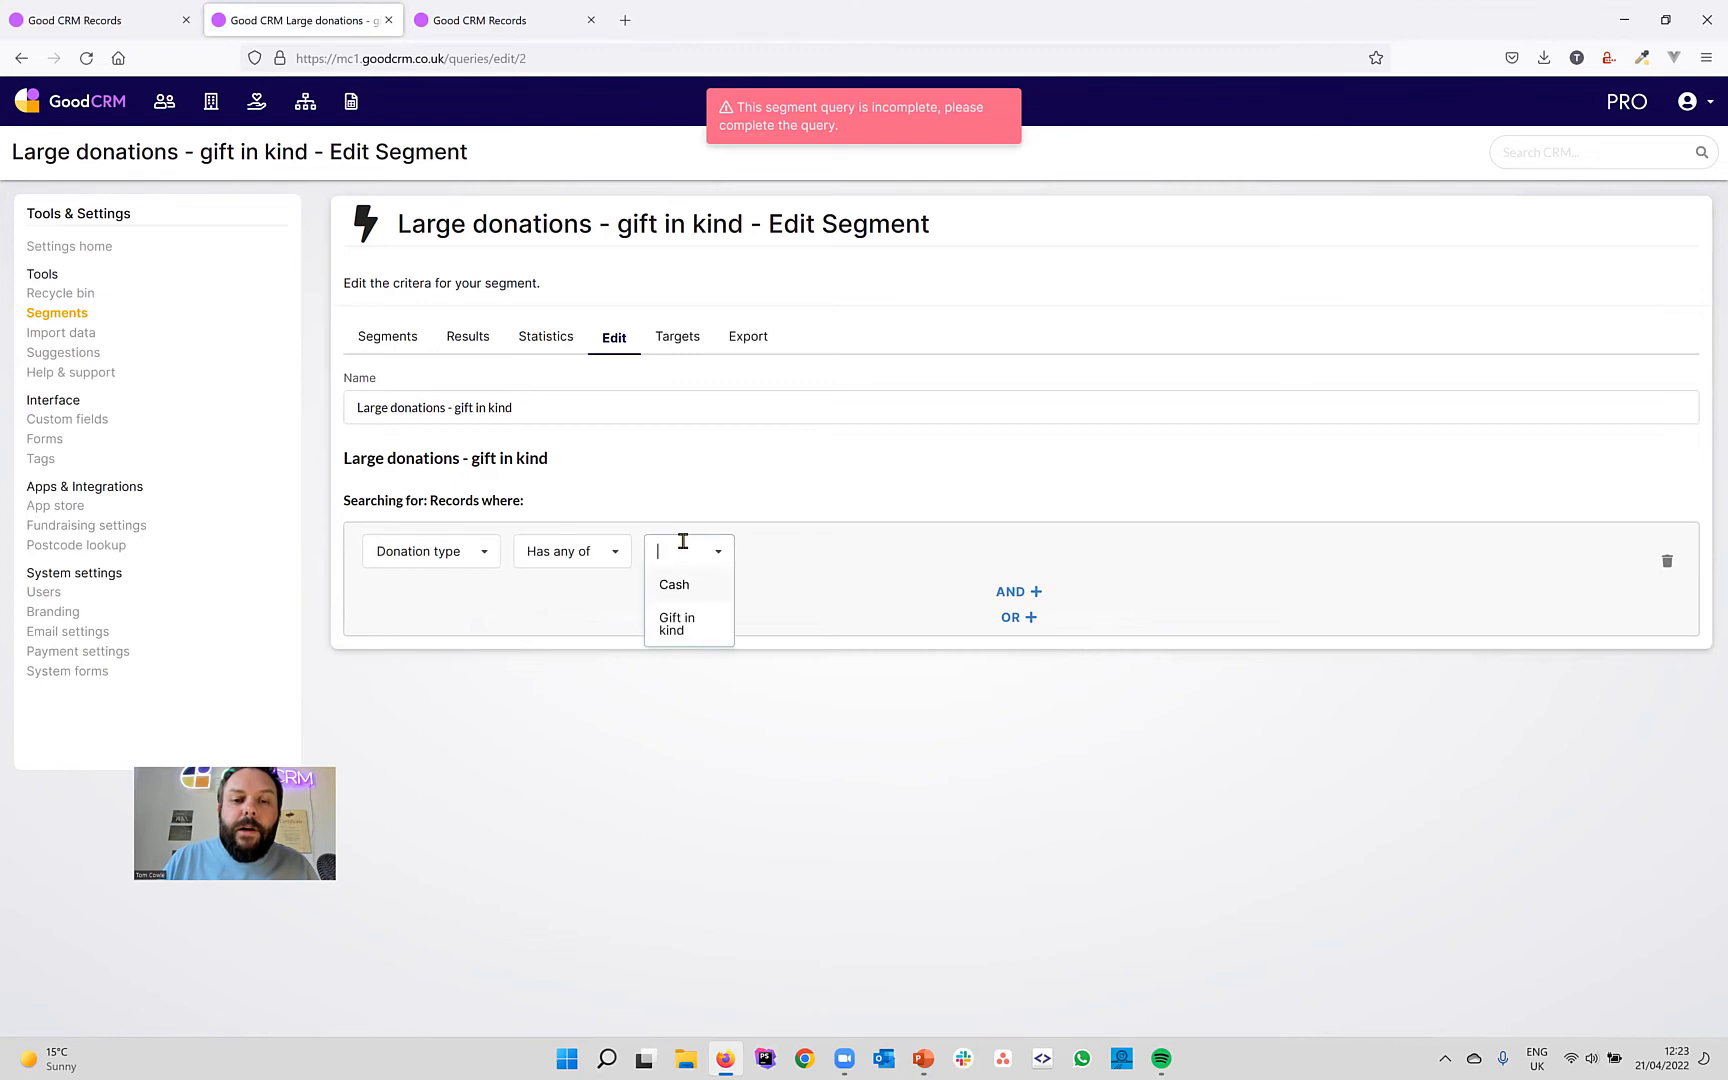
left_click(679, 622)
left_click(563, 557)
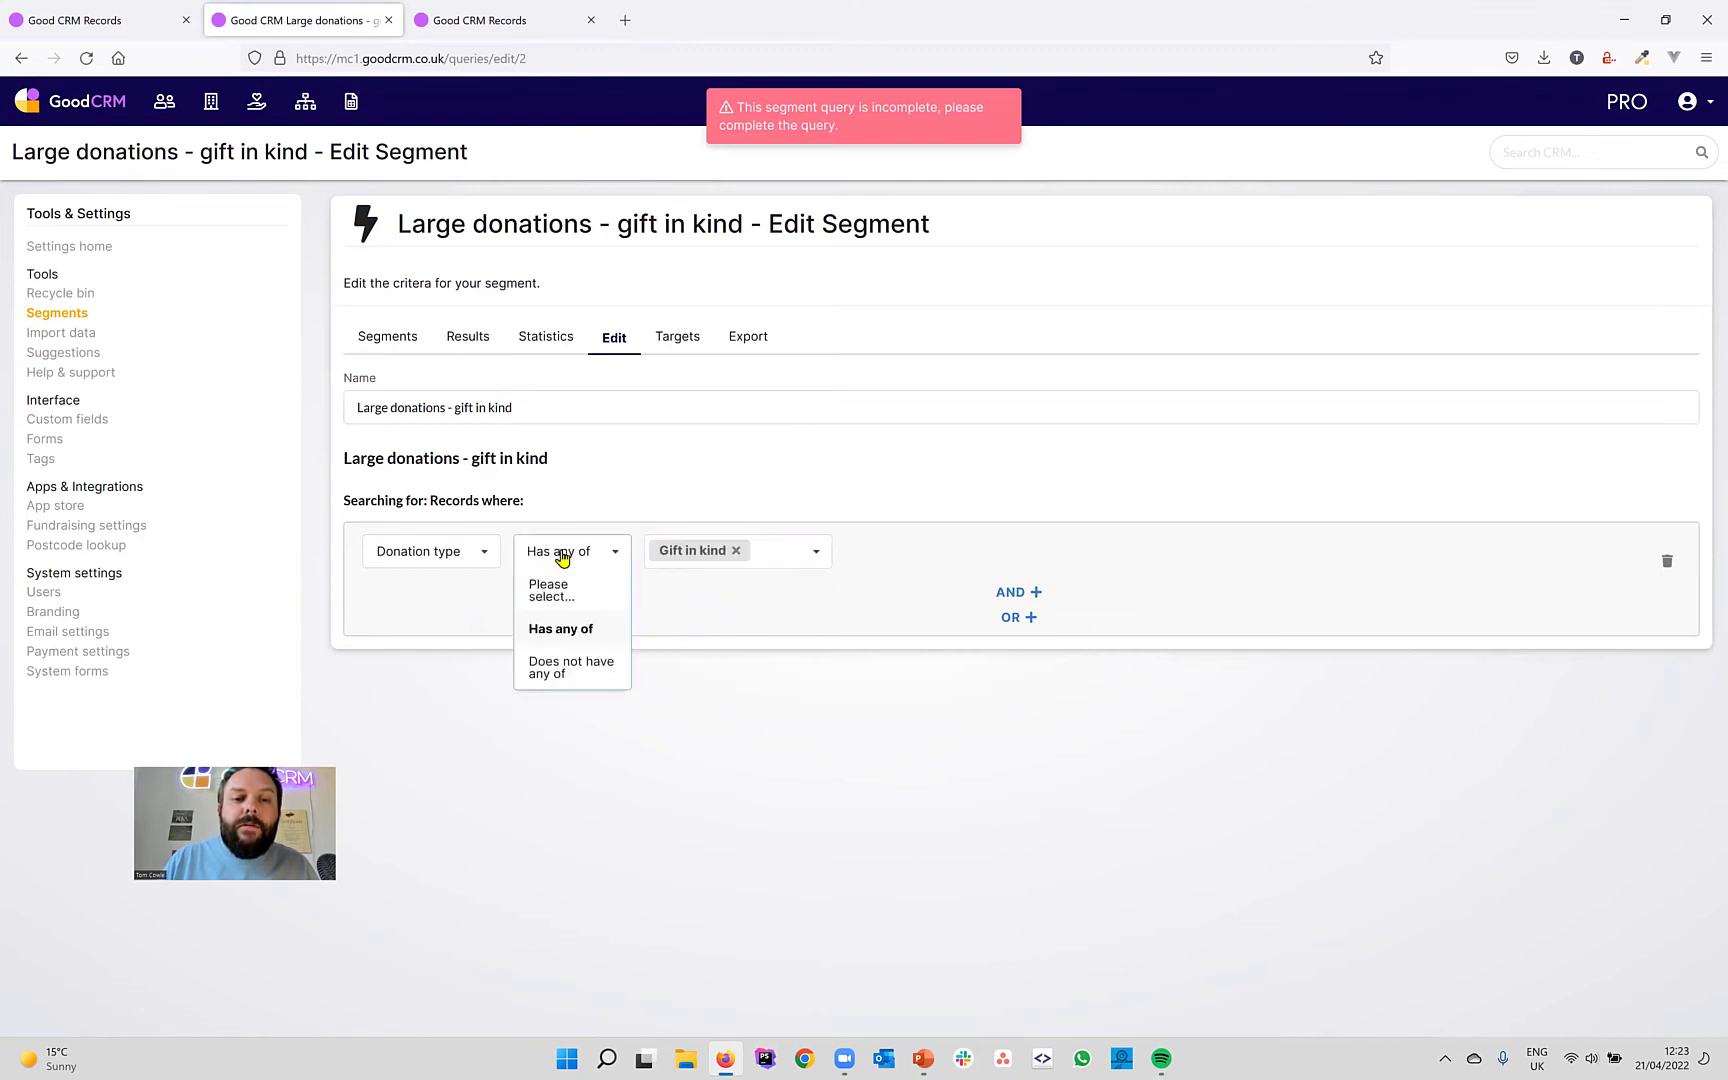
left_click(492, 562)
left_click(492, 562)
left_click(542, 413)
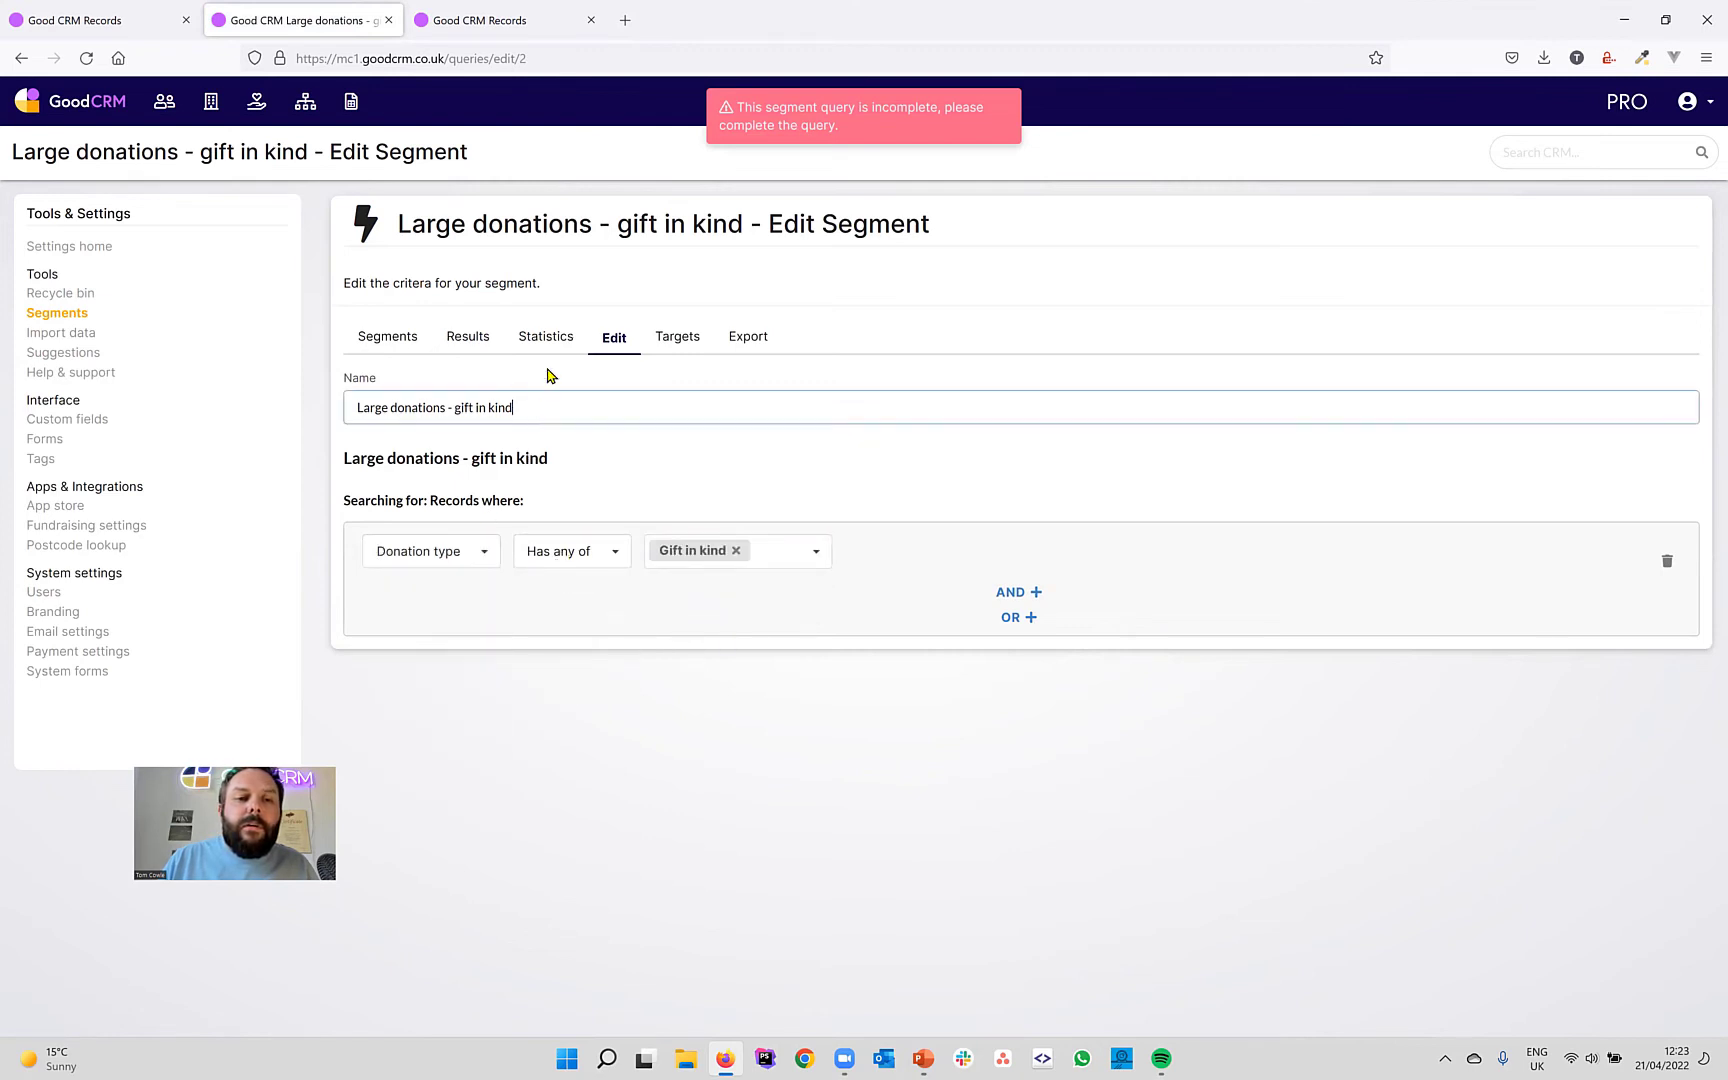
Compare the gift in kind segment's 0 results with the cash segment's results, then return to Segments.
left_click(465, 343)
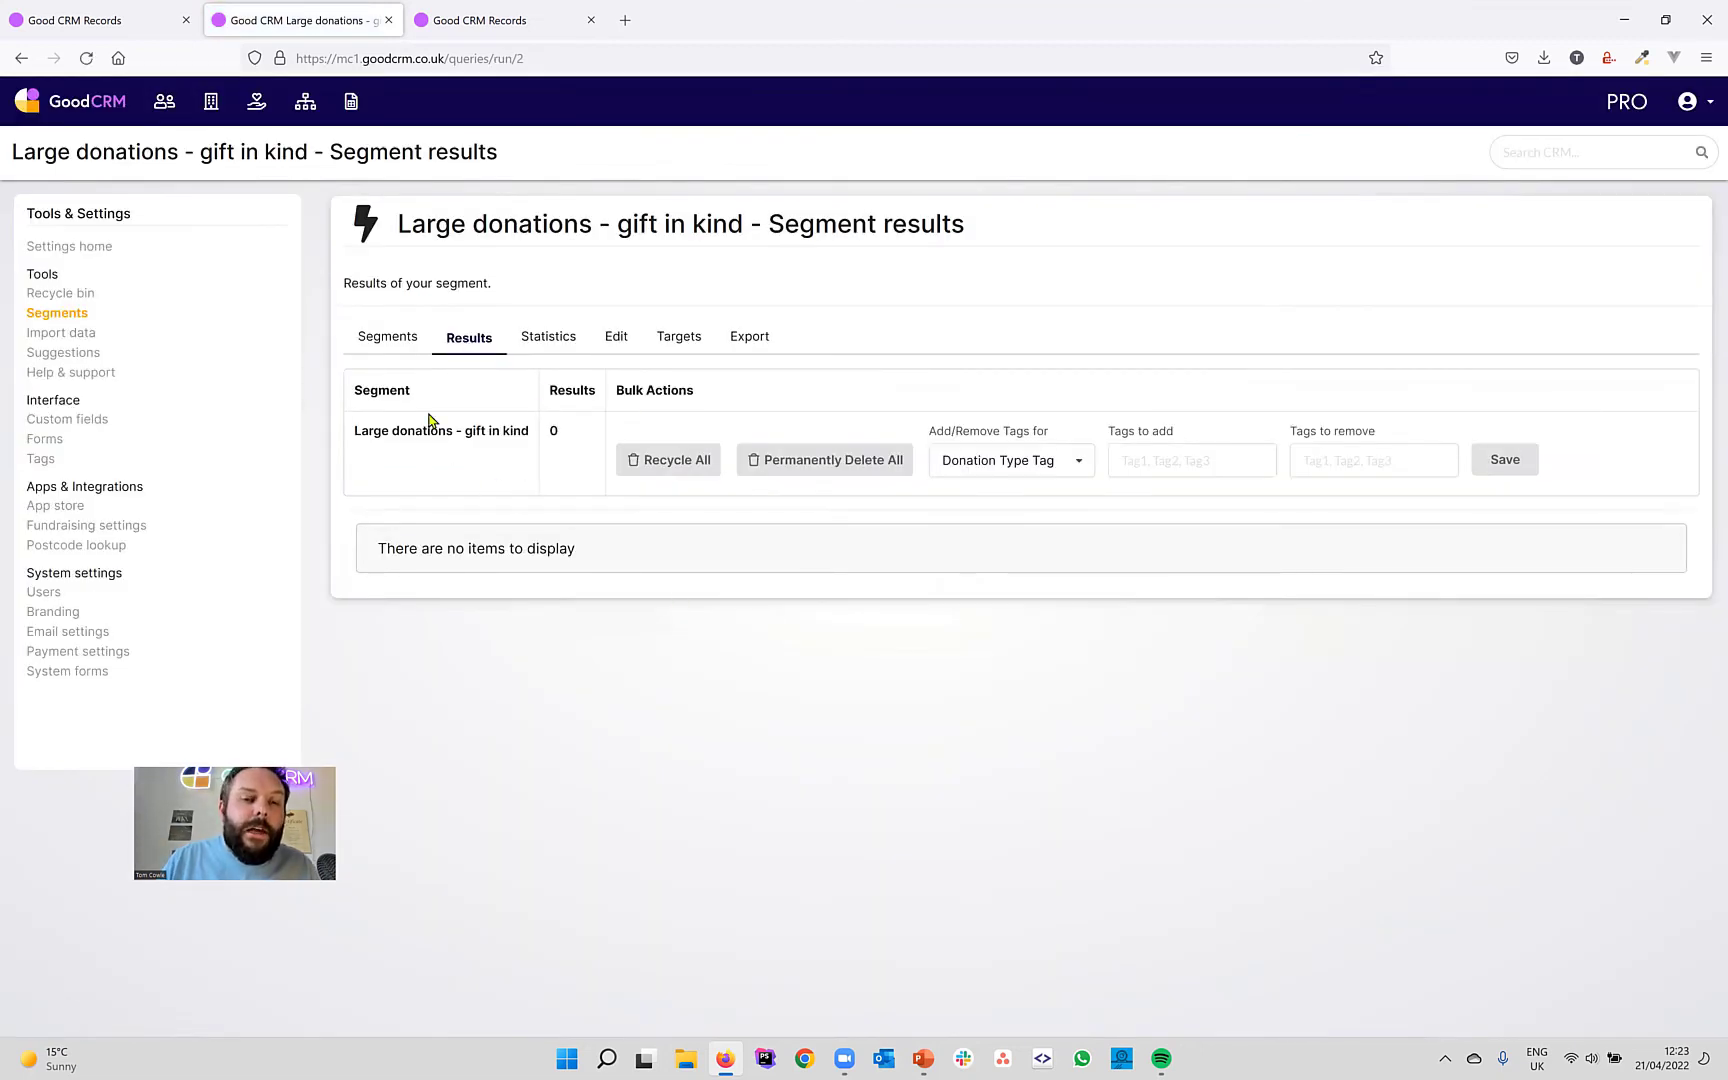
left_click(386, 340)
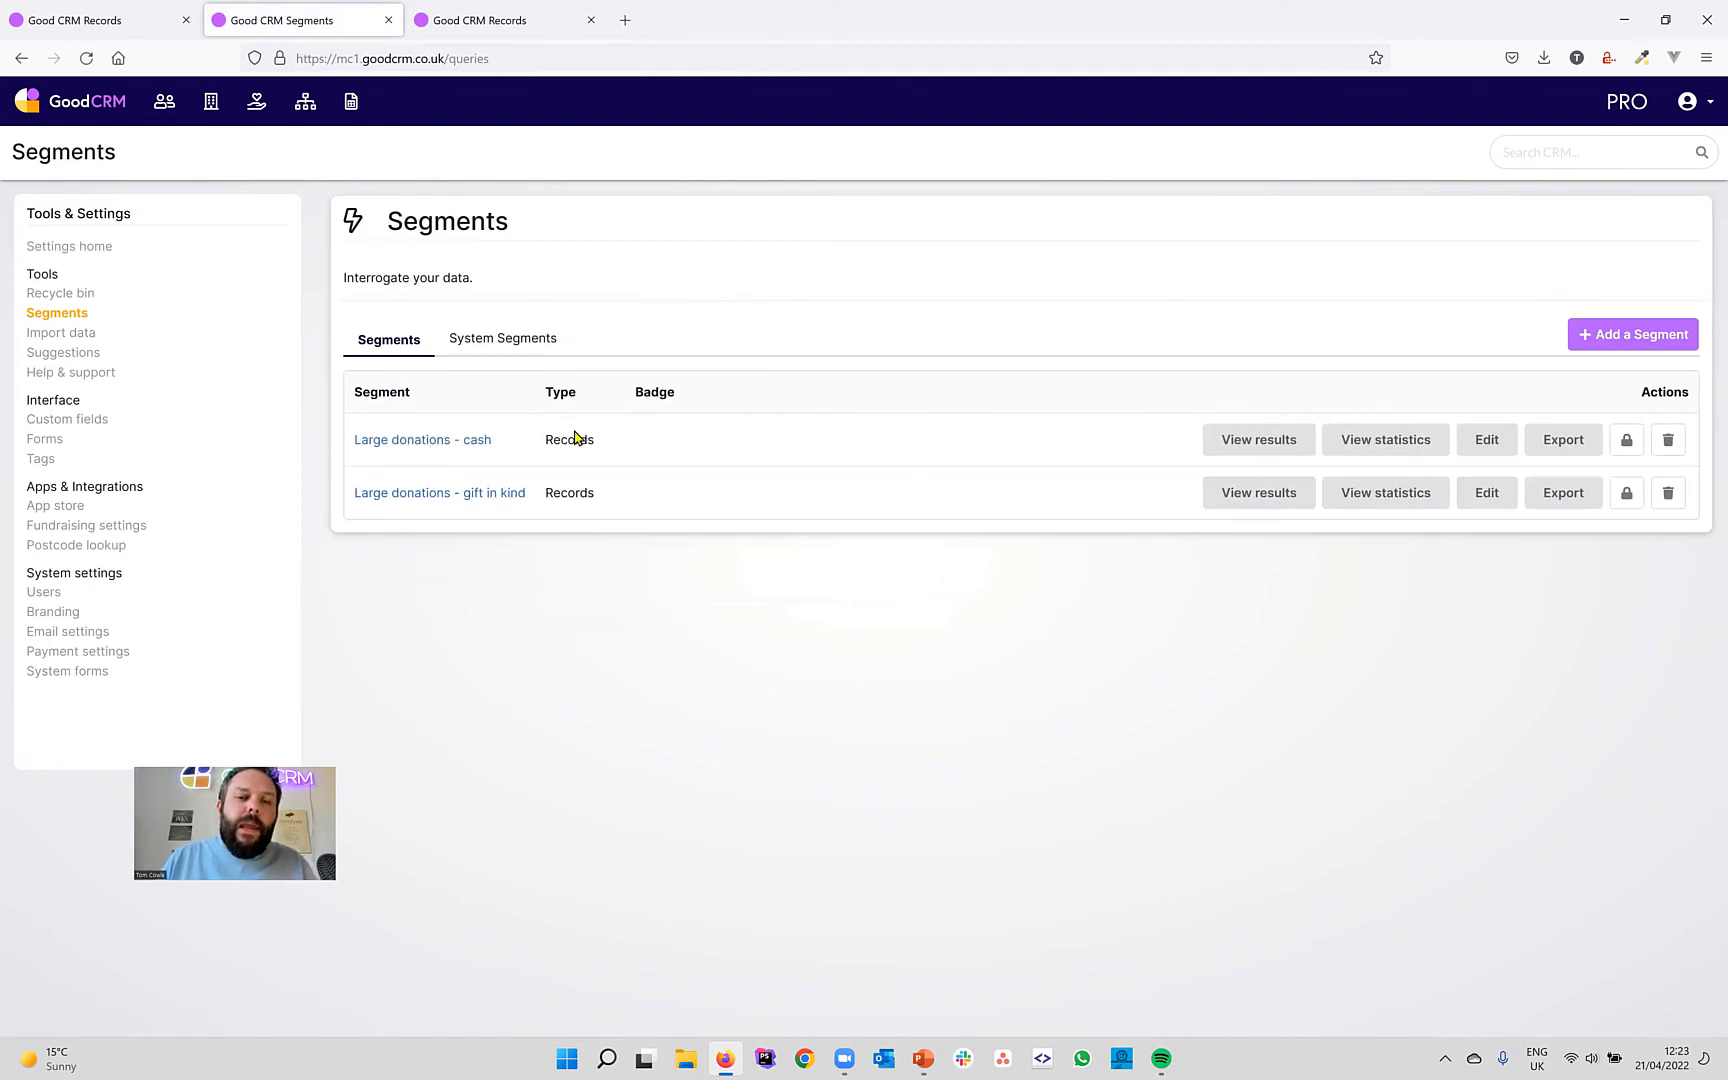
left_click(1266, 440)
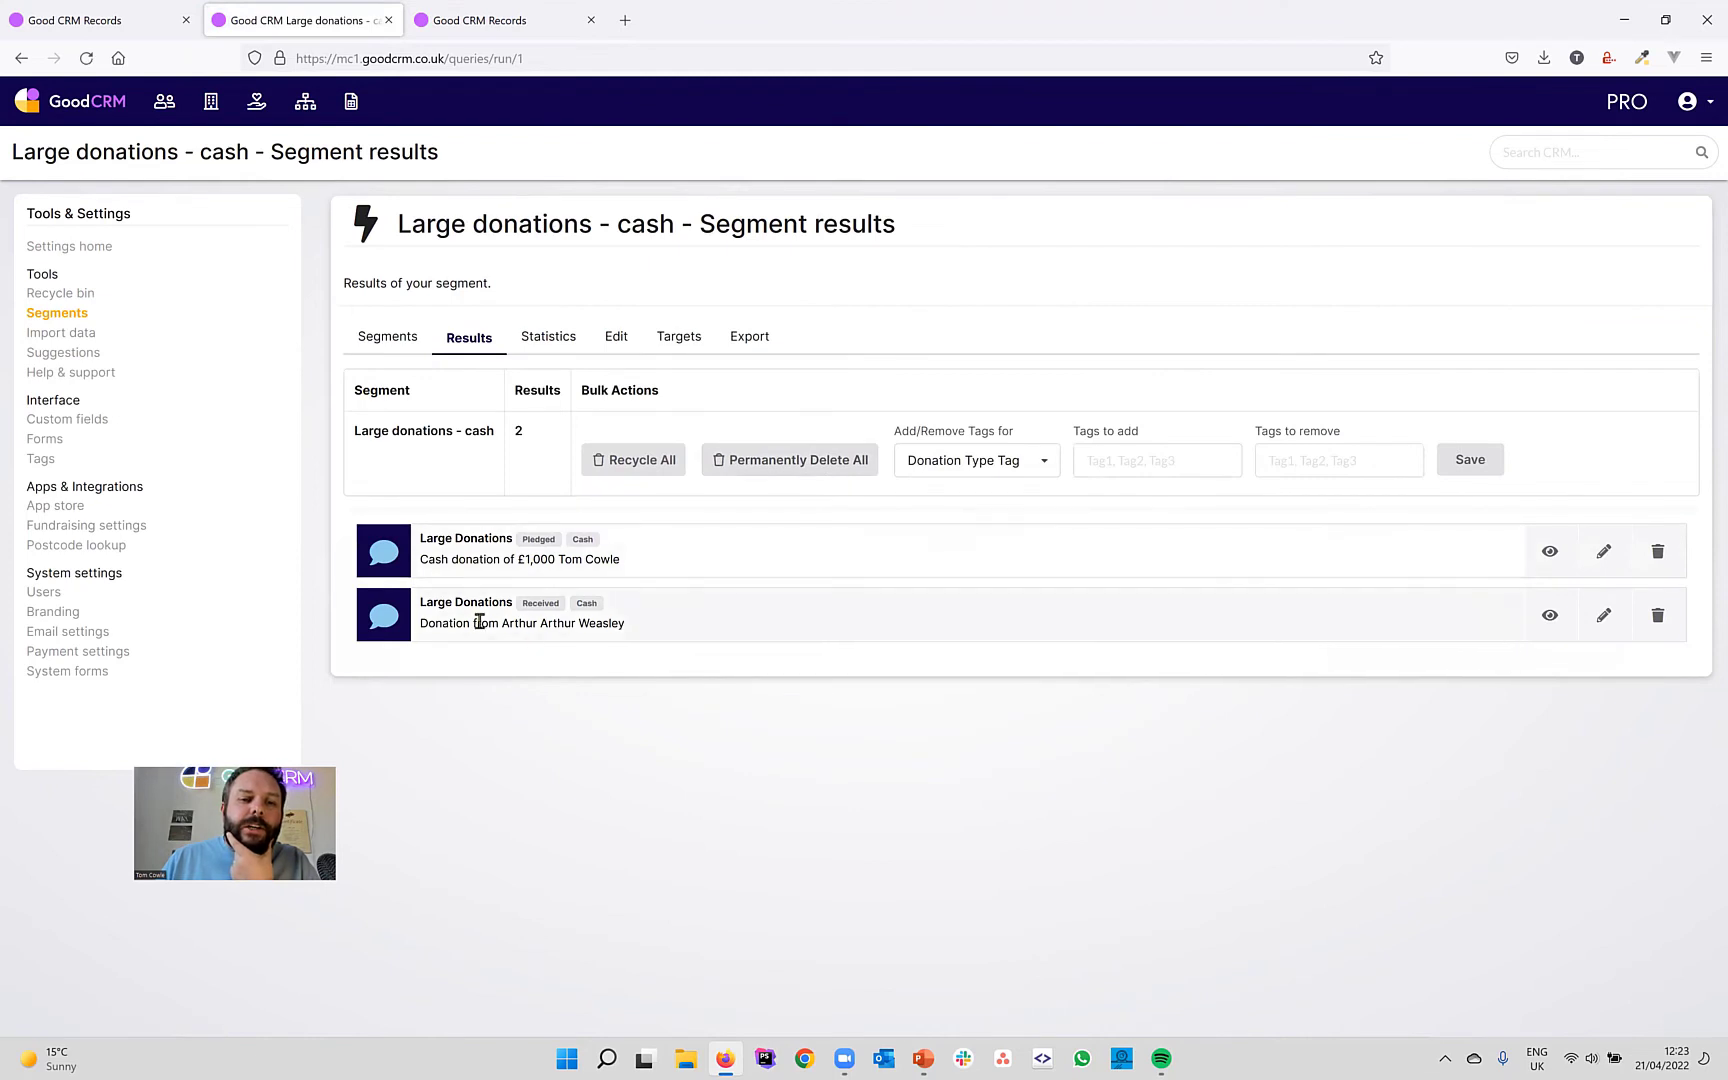
left_click(386, 337)
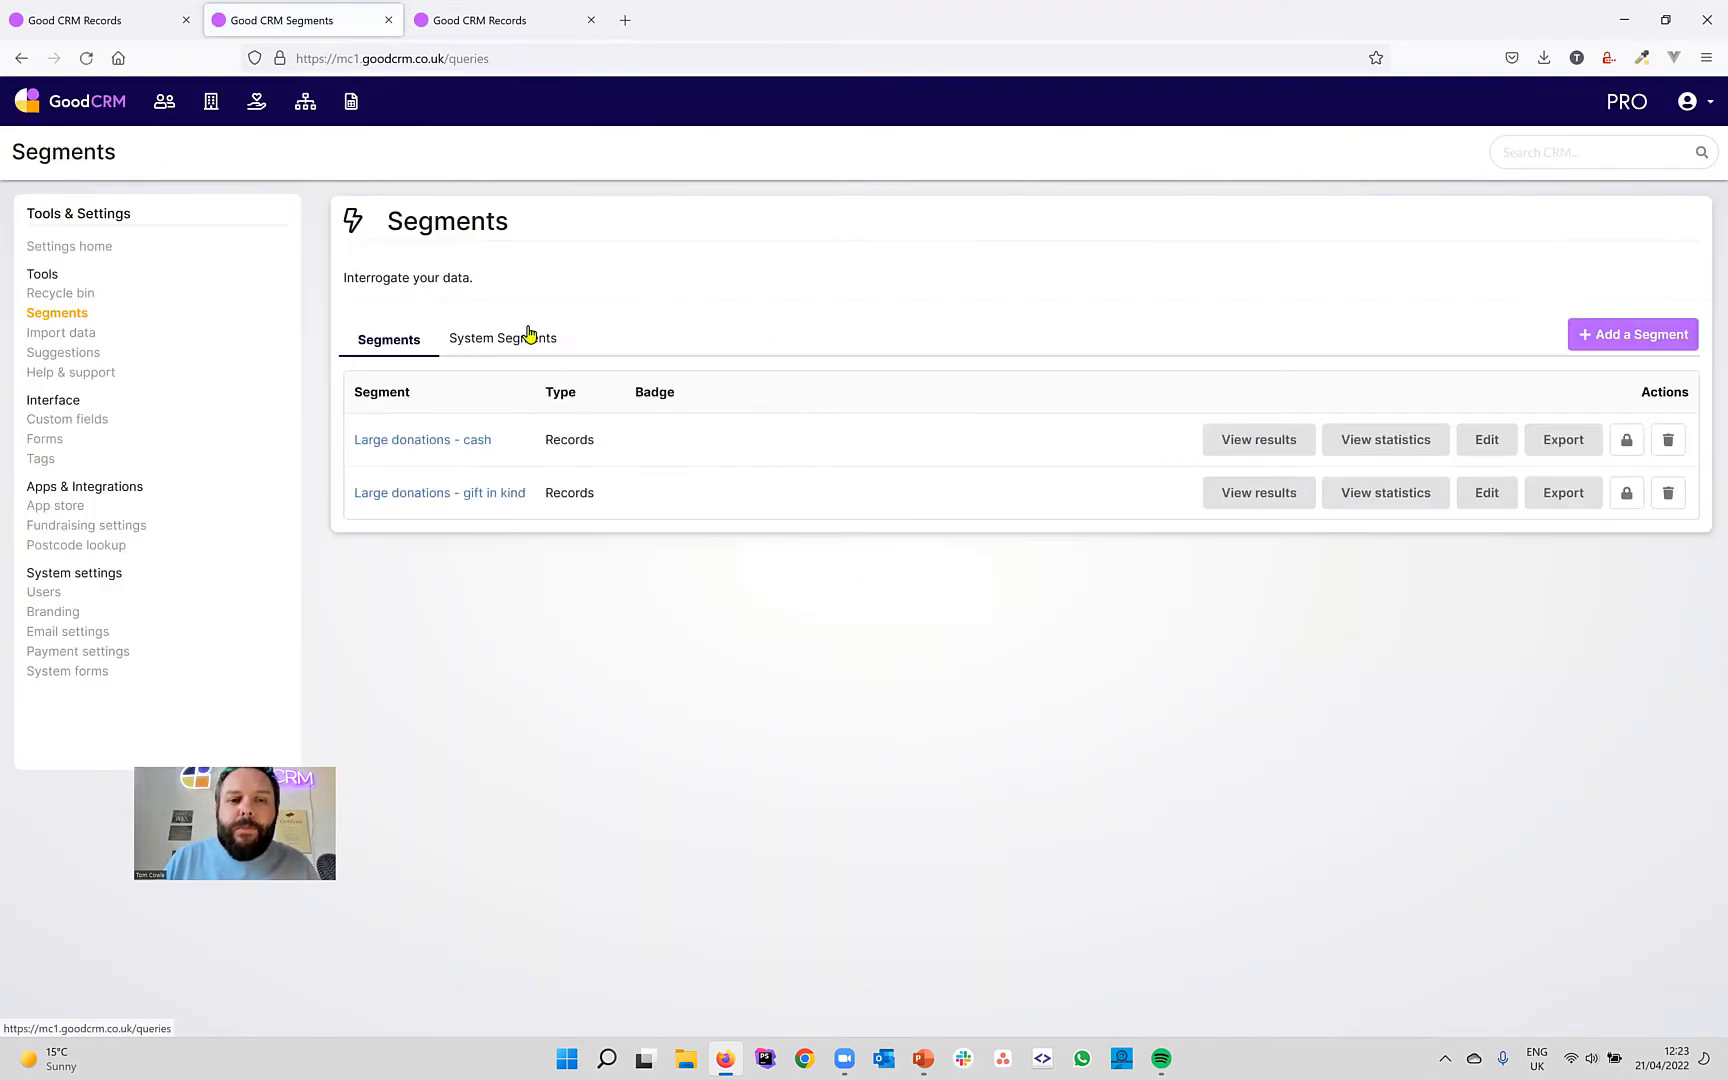
Create and save a new people segment named 'Large Donors - Cash'.
left_click(1596, 334)
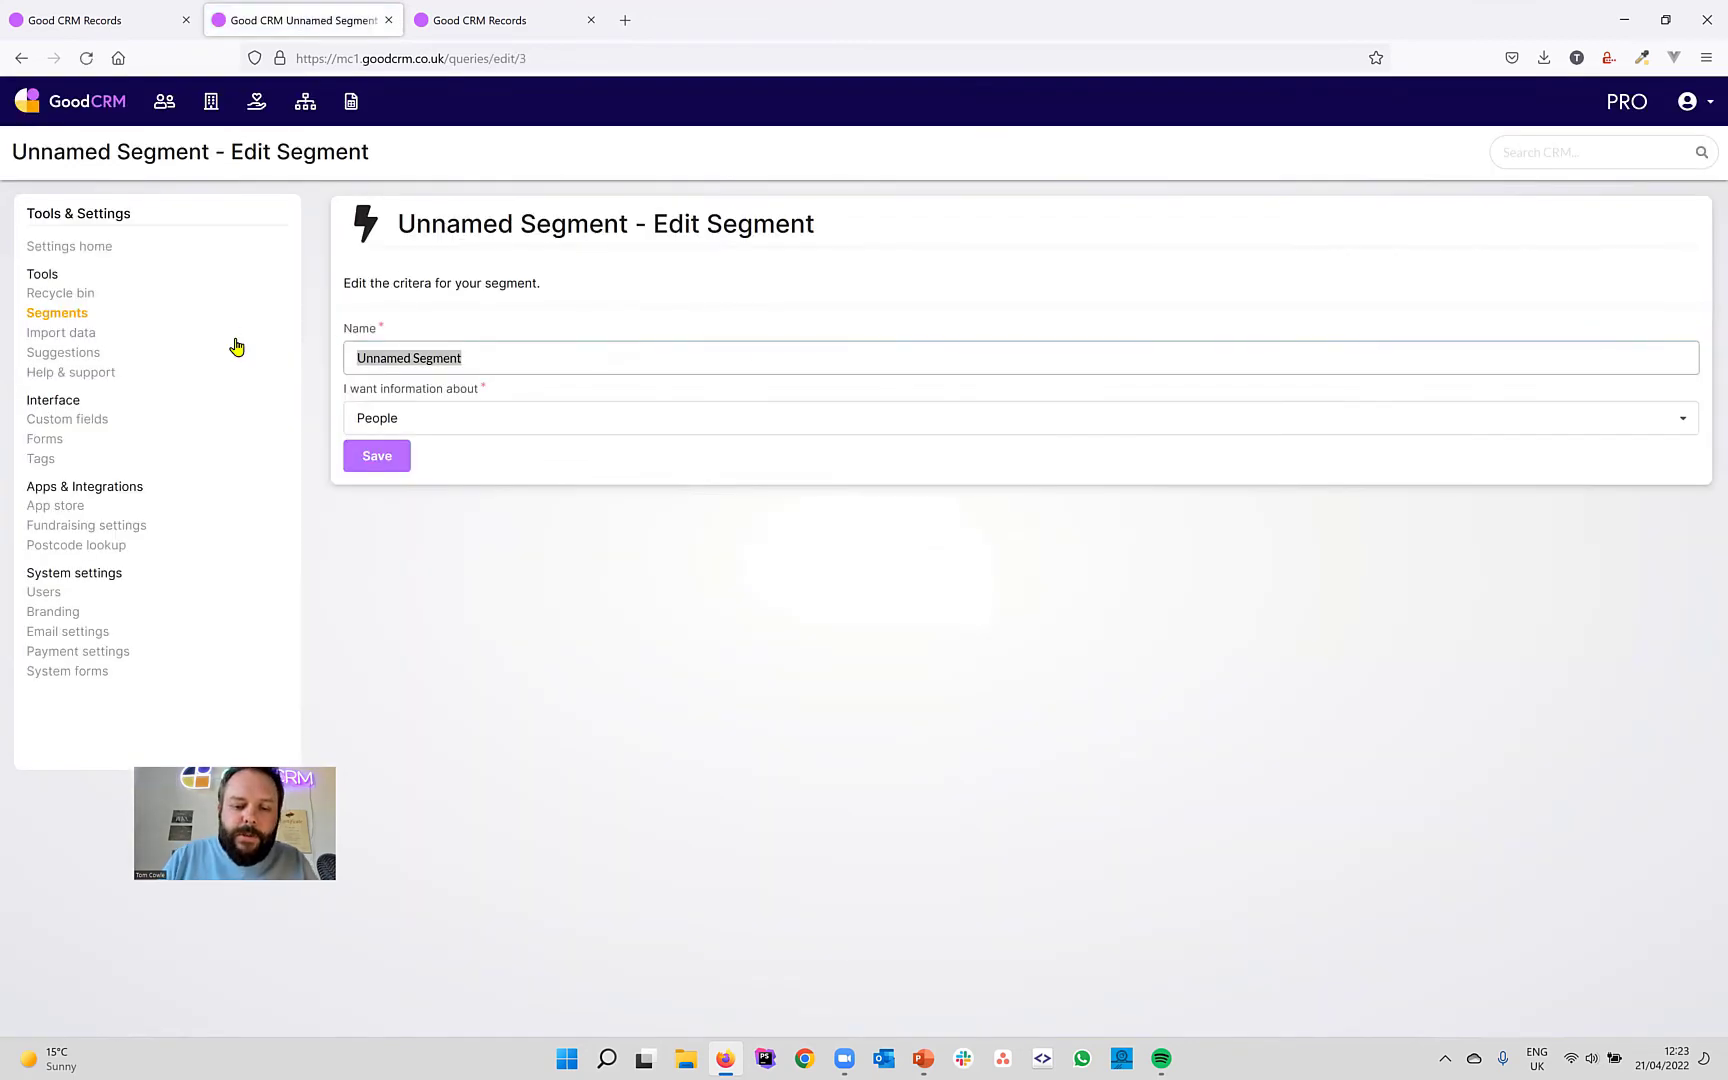
type("LArg")
key("BackSpace")
key("BackSpace")
key("BackSpace")
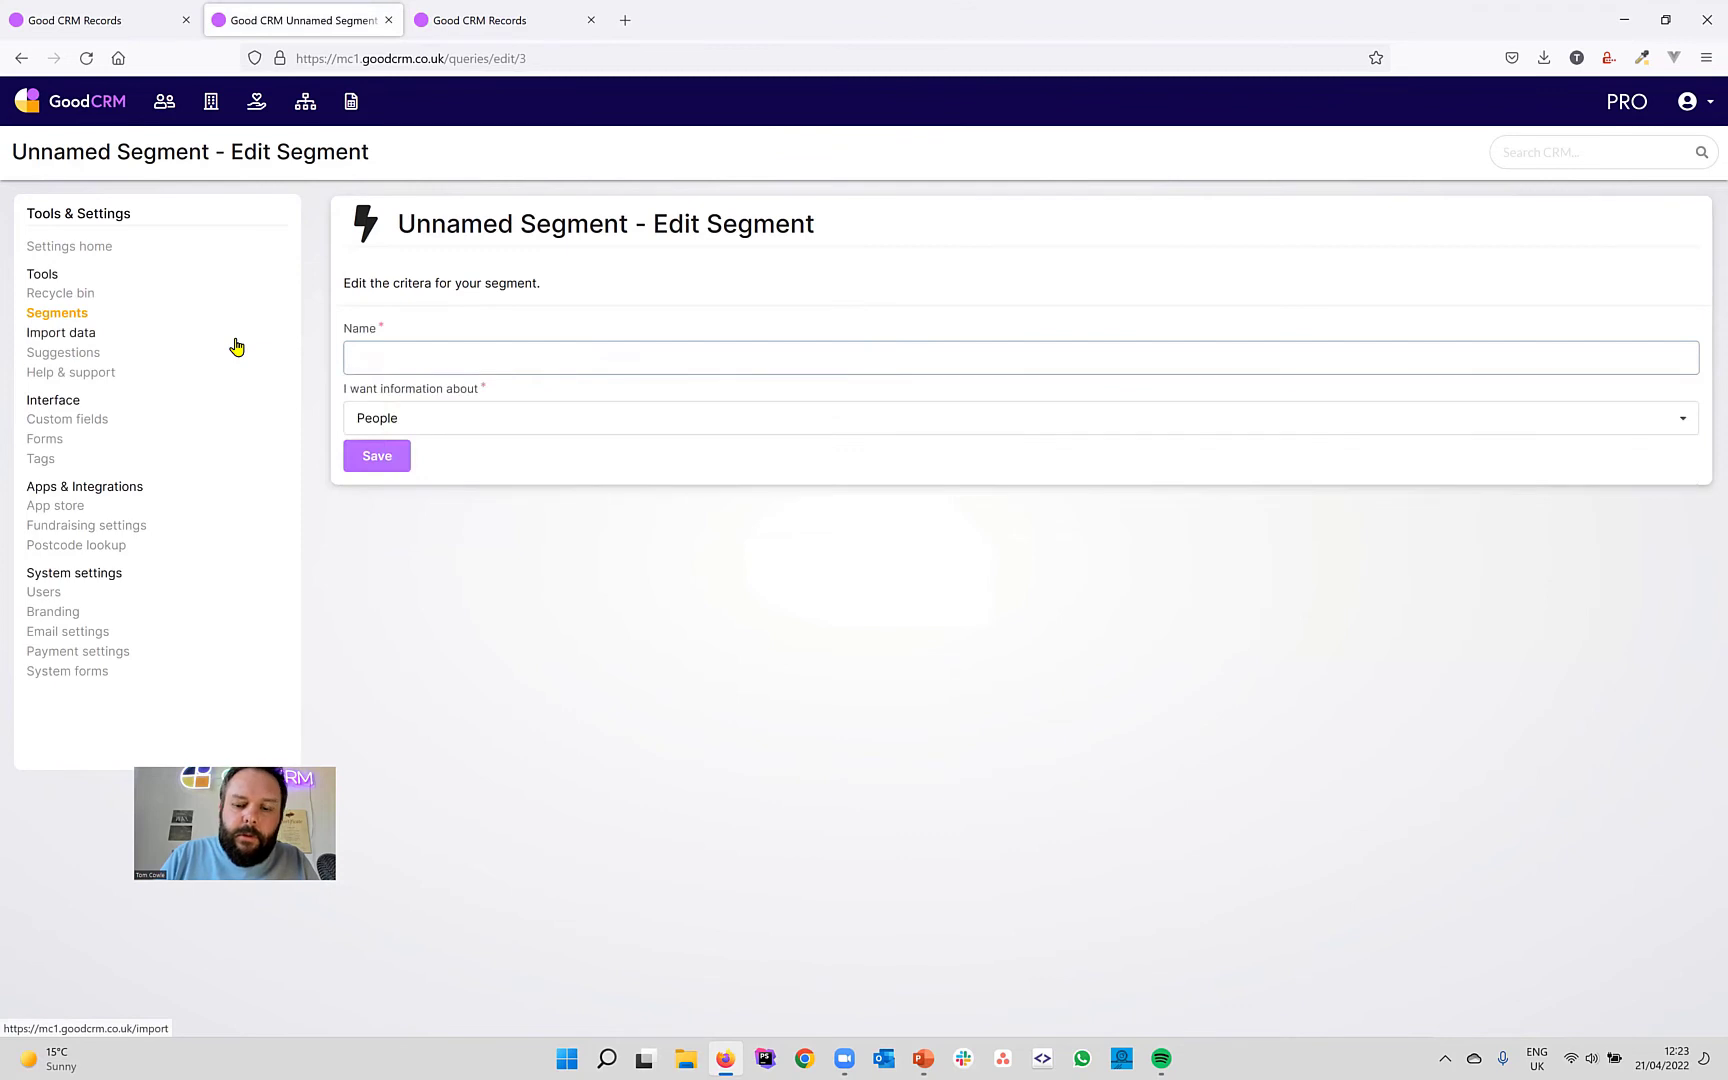
type("Lar")
key("Down")
key("Down")
key("Down")
key("Down")
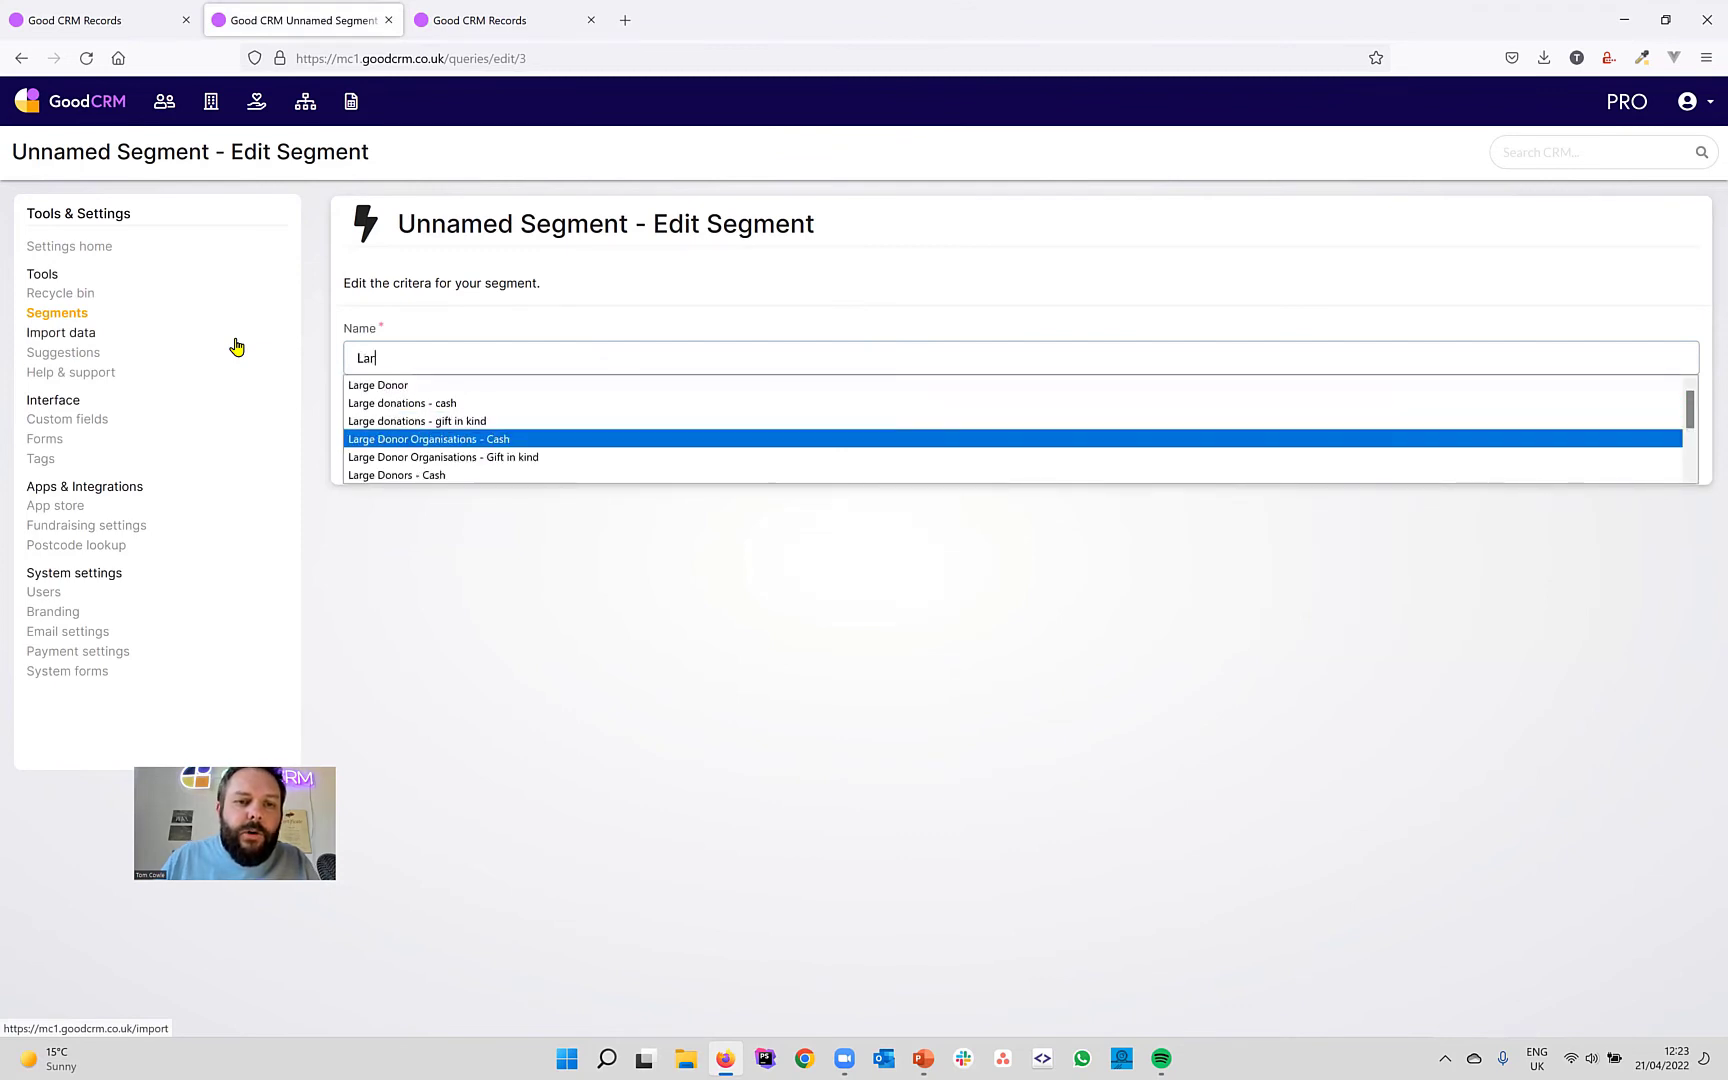
key("Down")
key("Down")
key("Return")
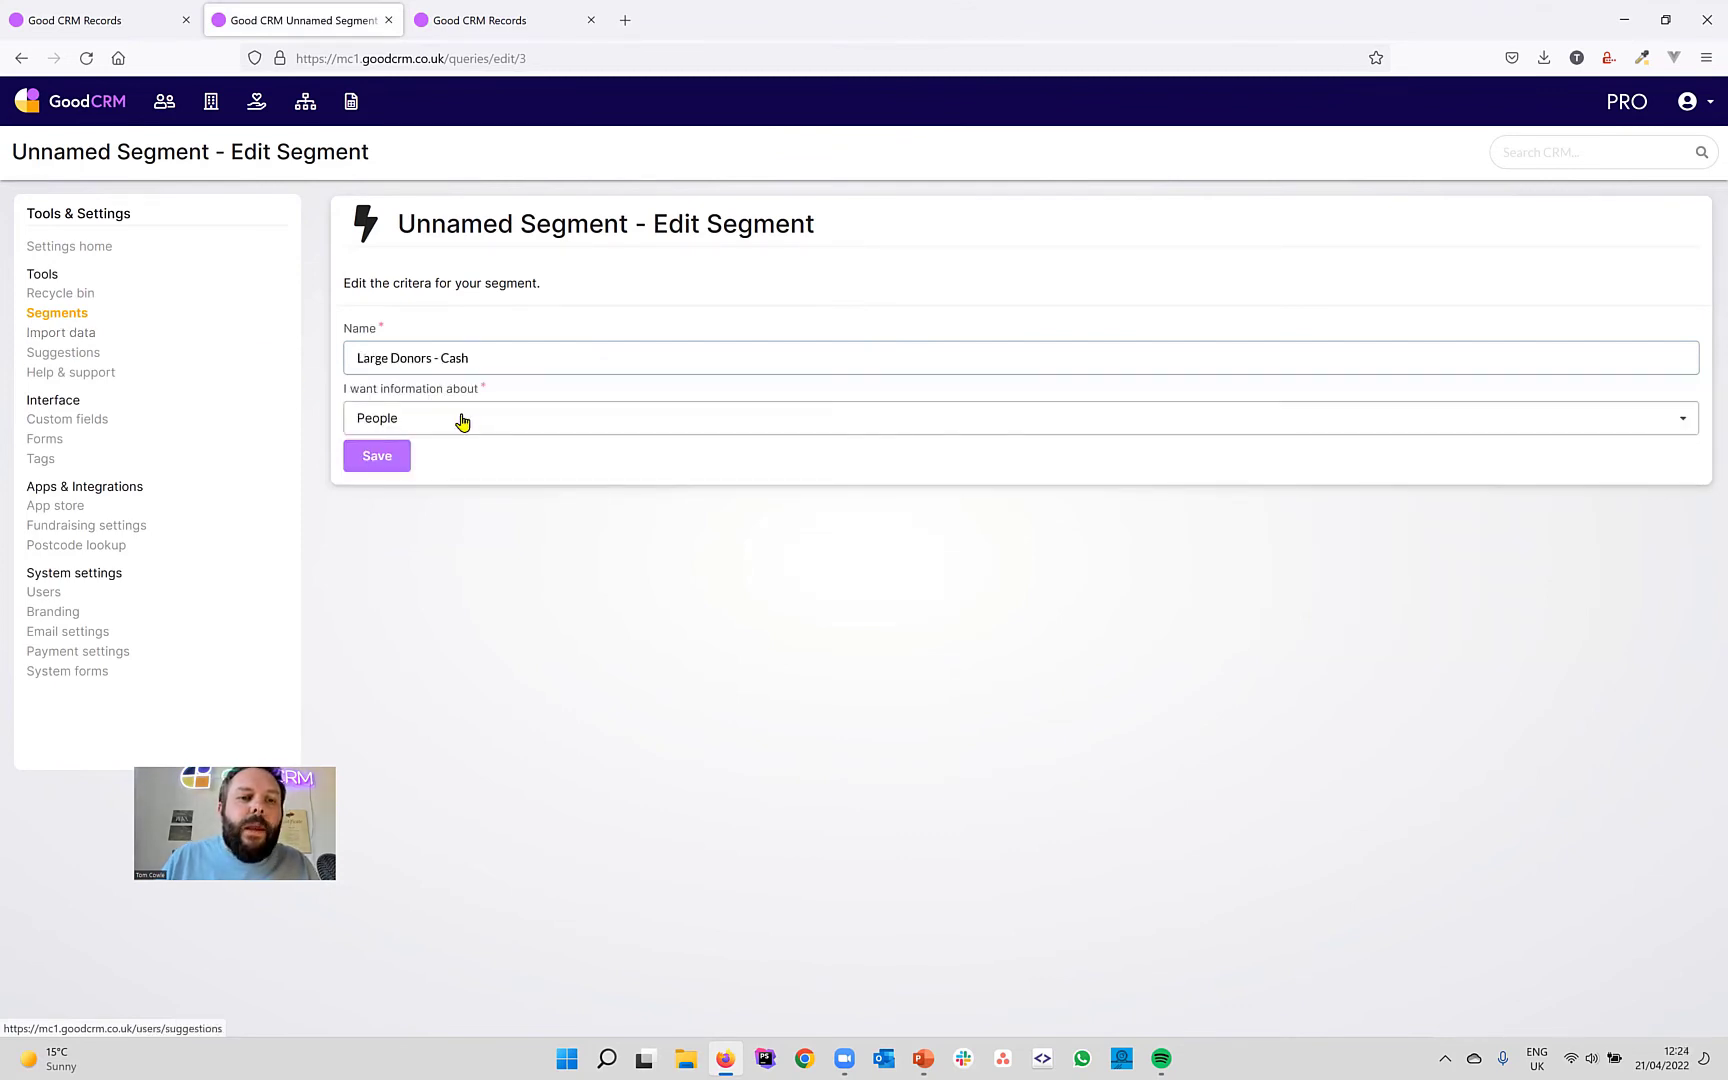
left_click(378, 458)
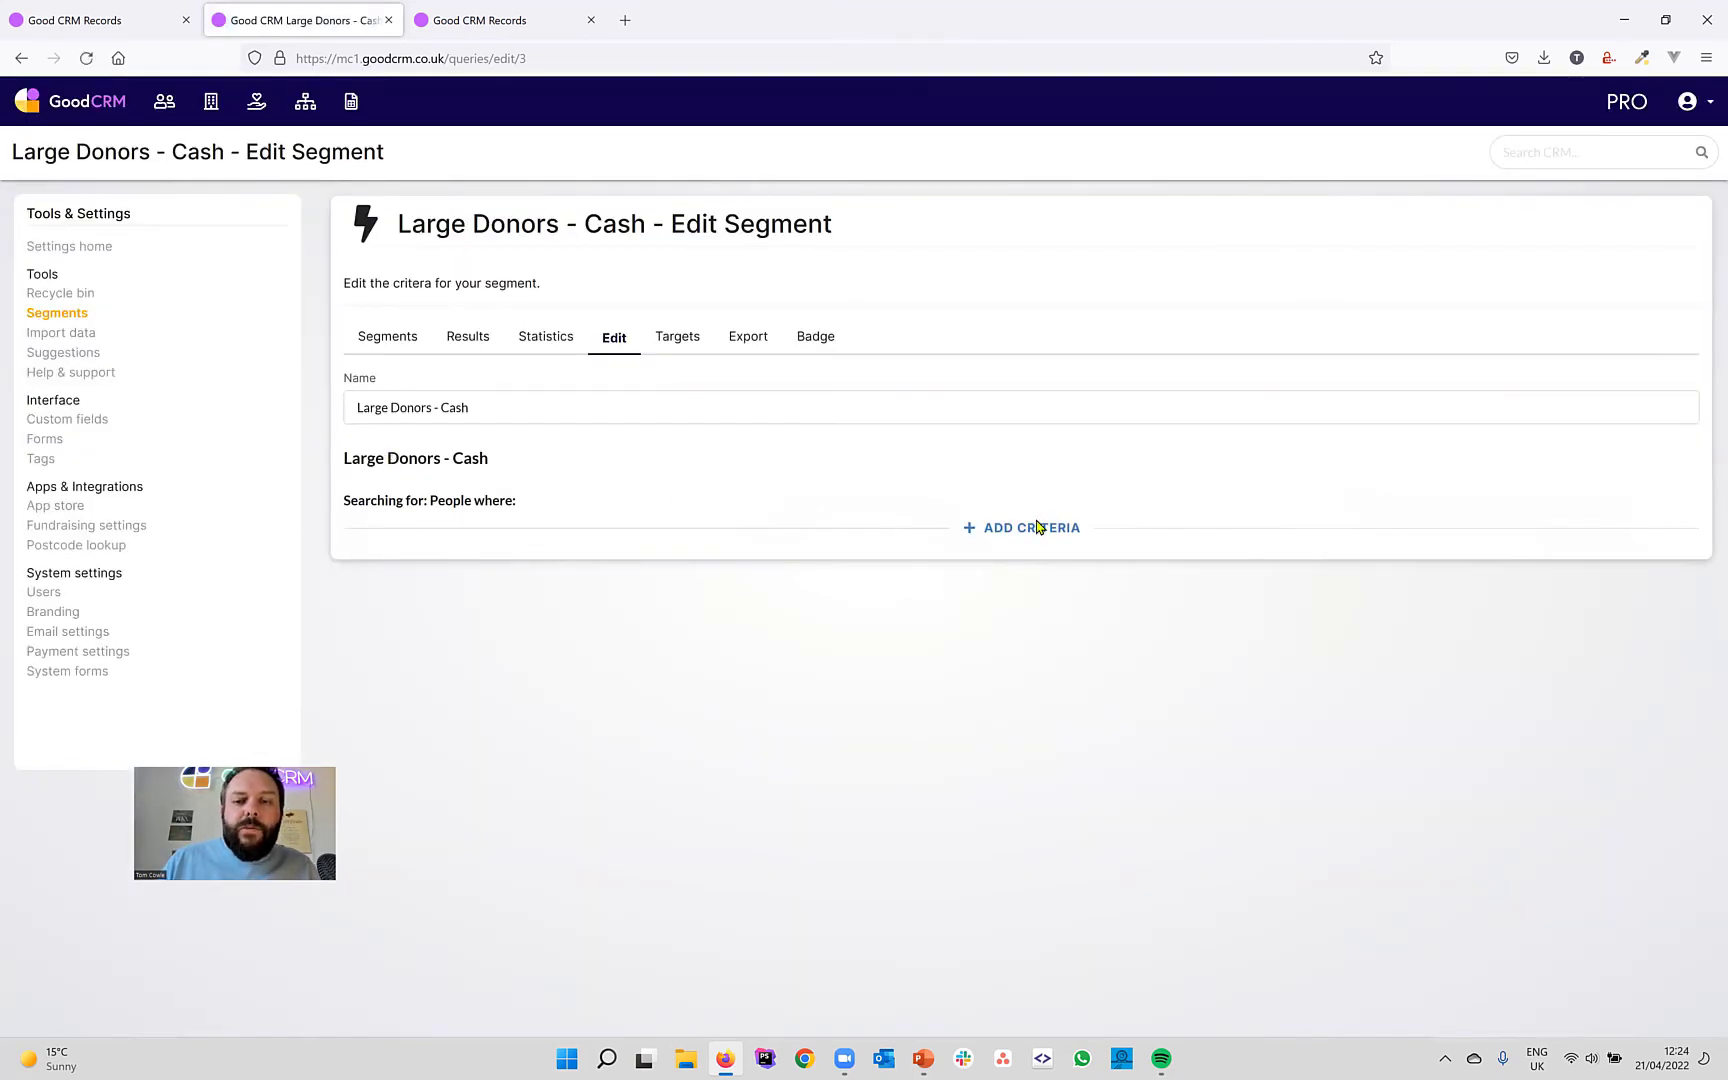
Add the criterion Records > Person in segment 'Large donations - cash'.
left_click(1037, 527)
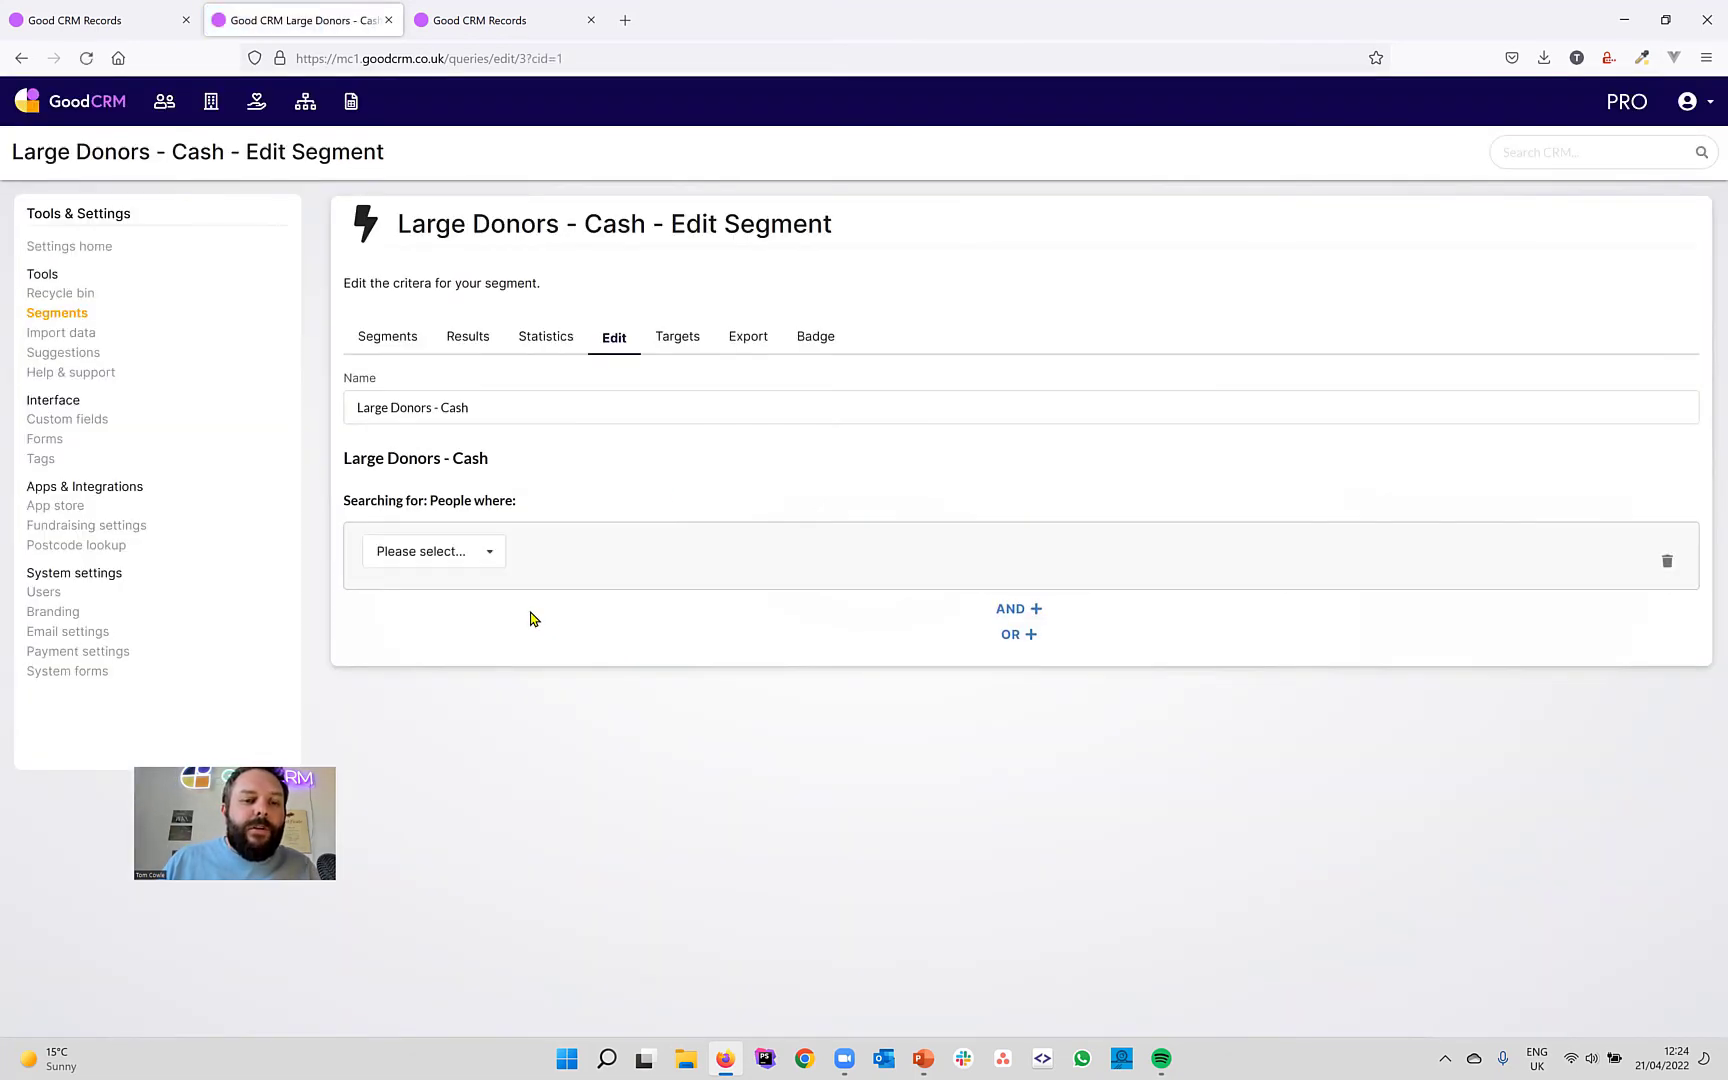
left_click(487, 555)
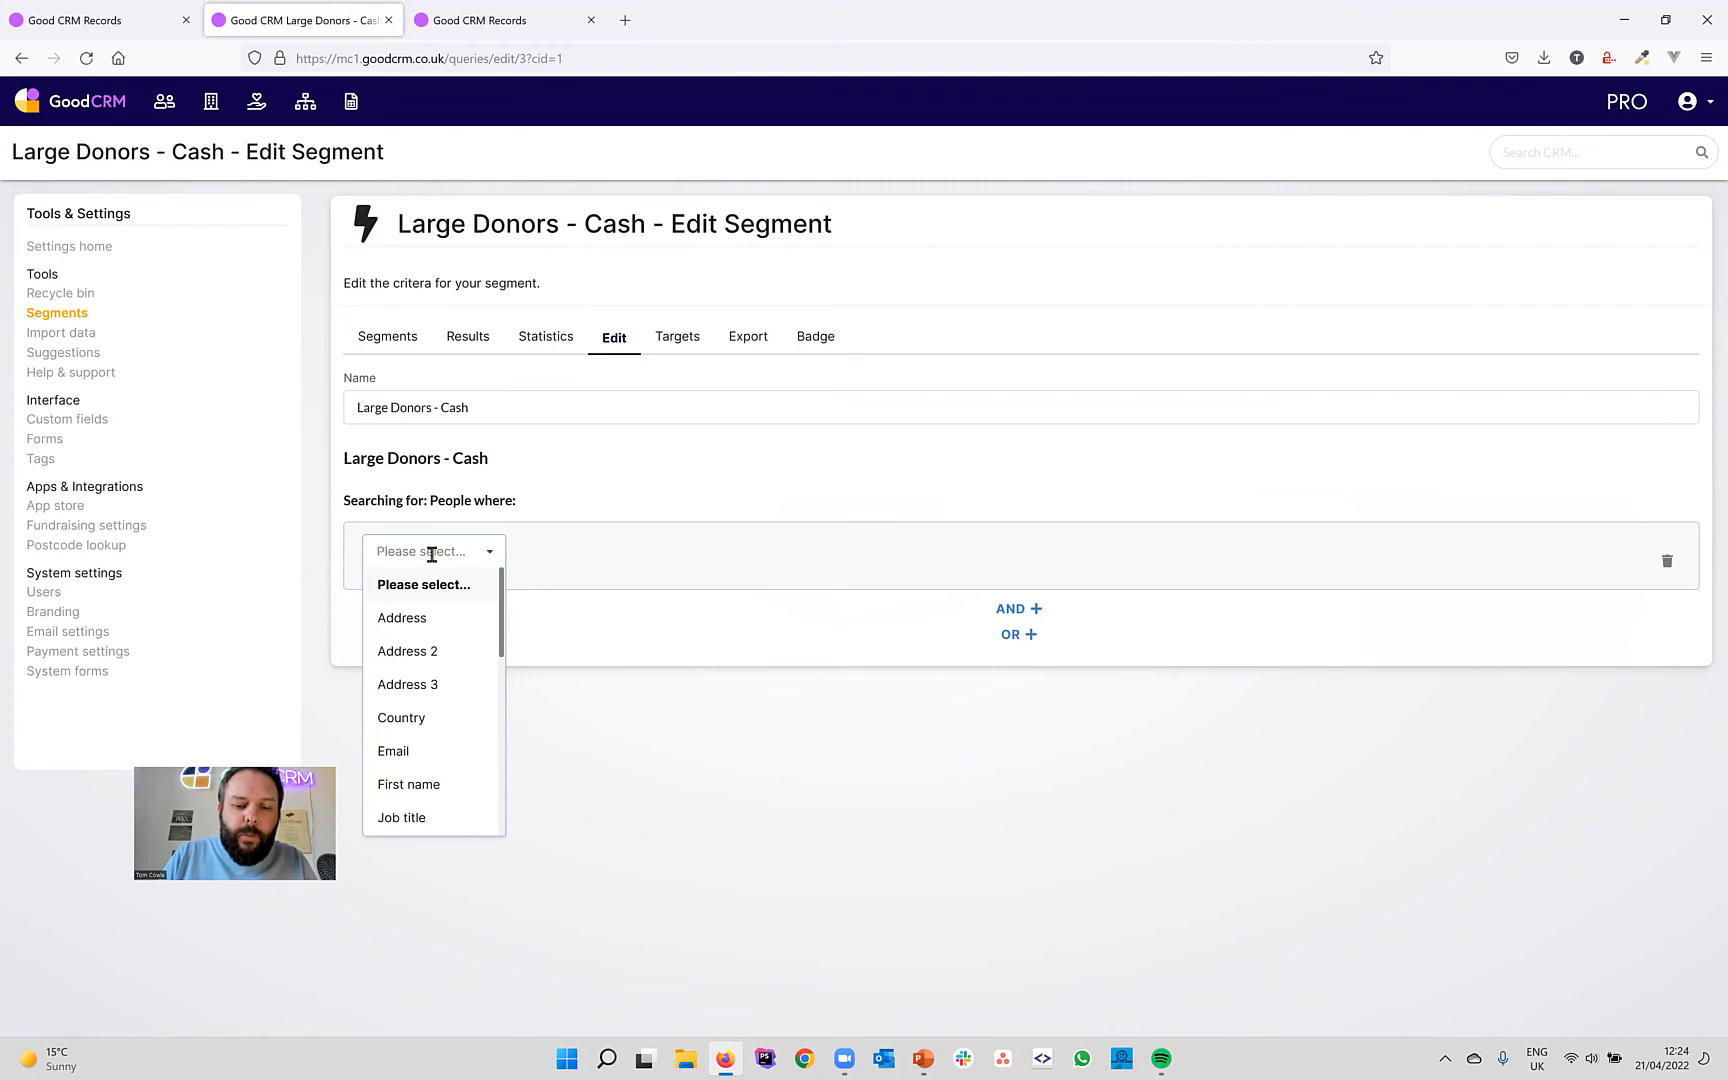
type("per")
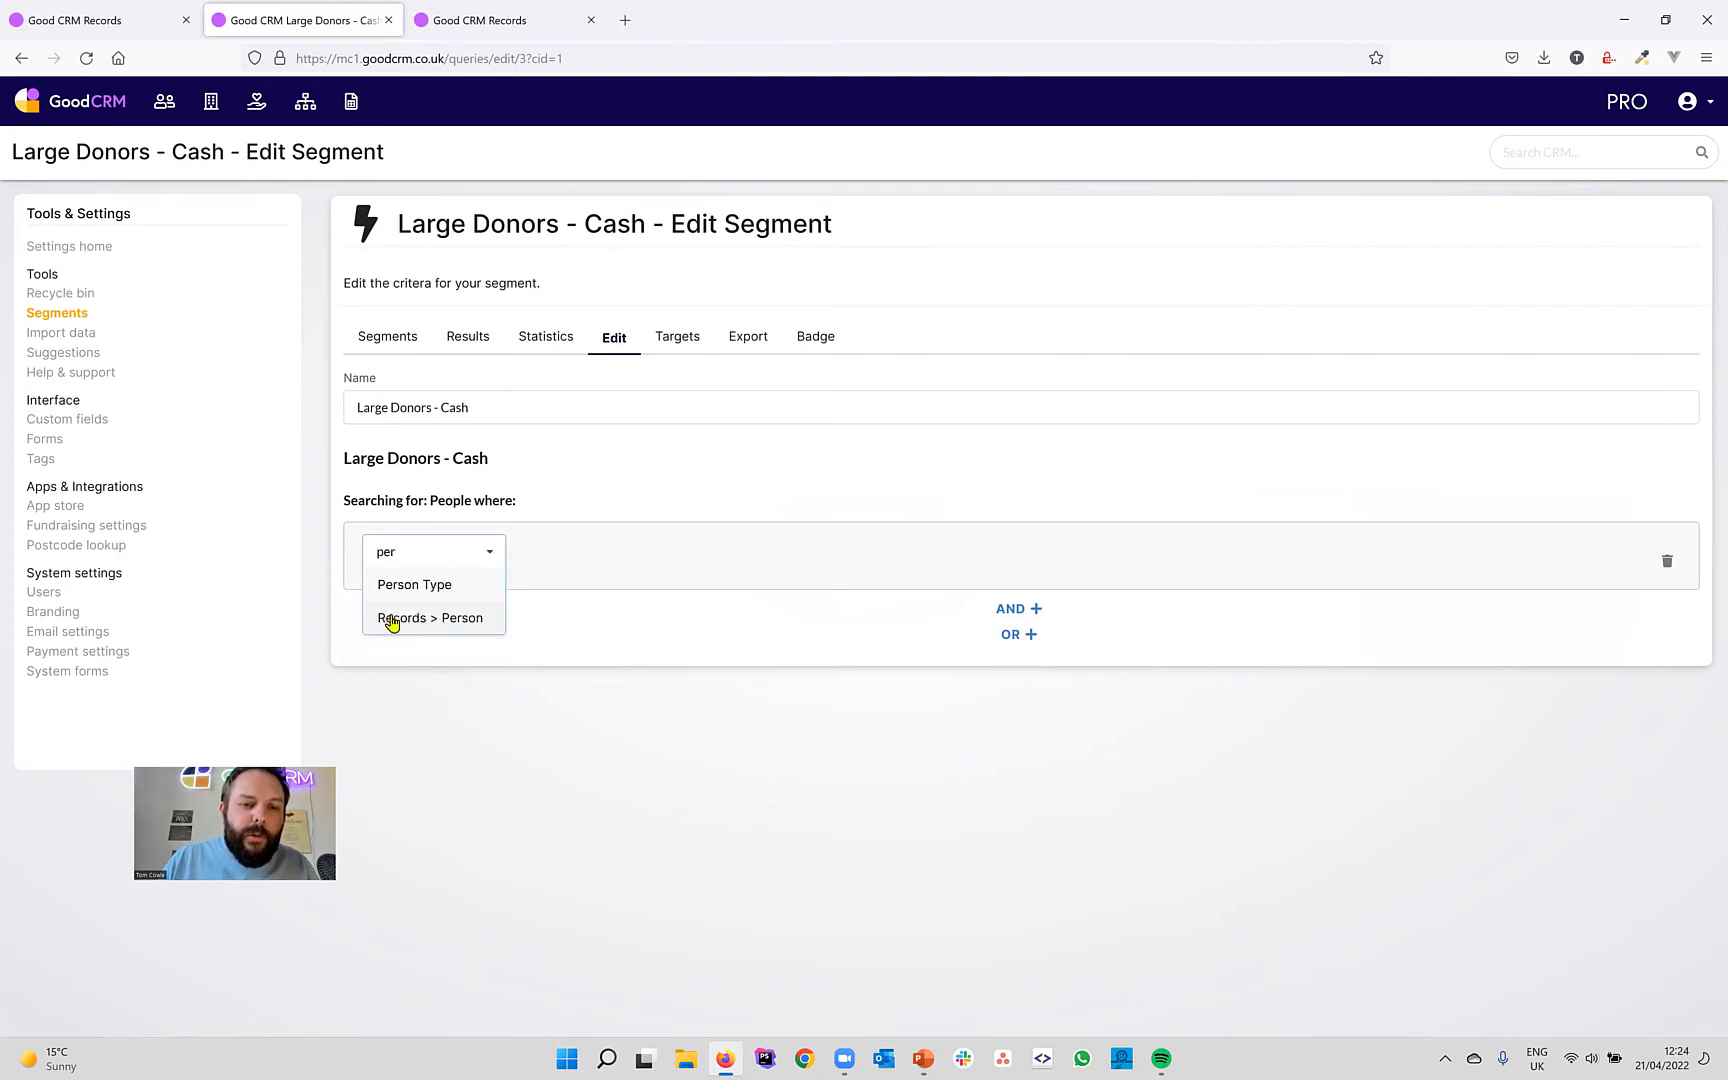
left_click(460, 619)
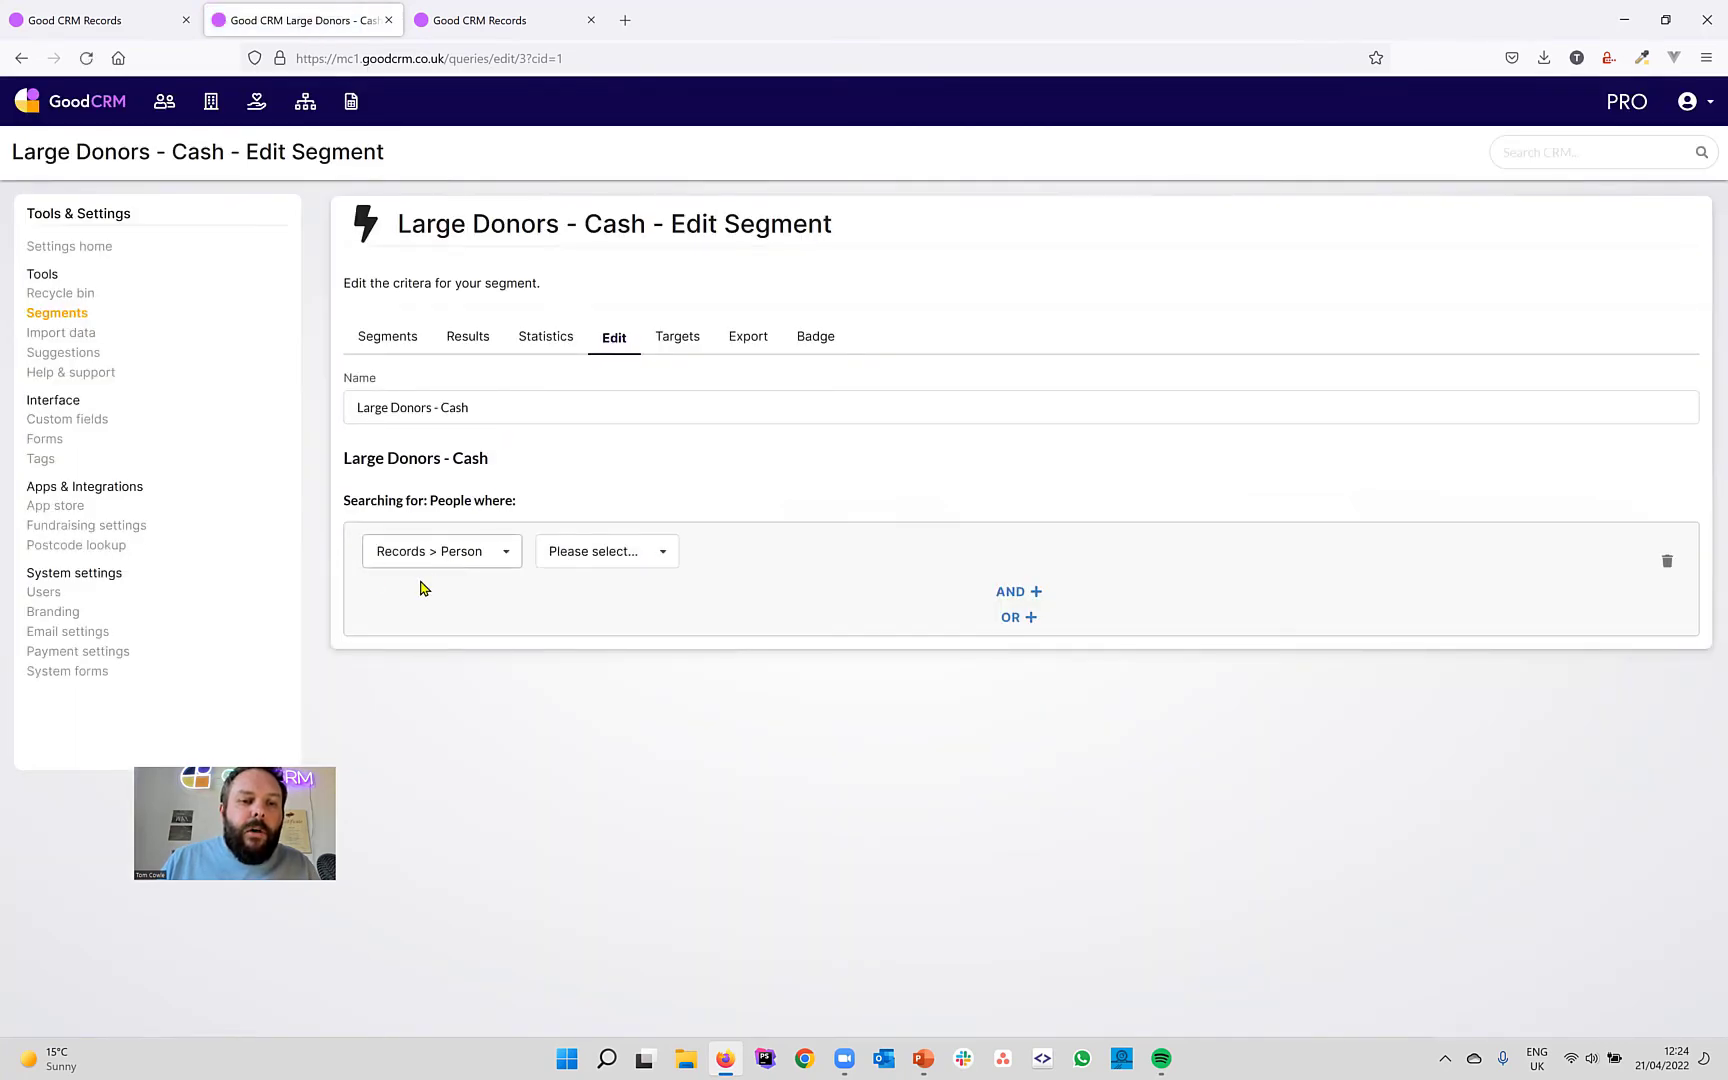
left_click(664, 556)
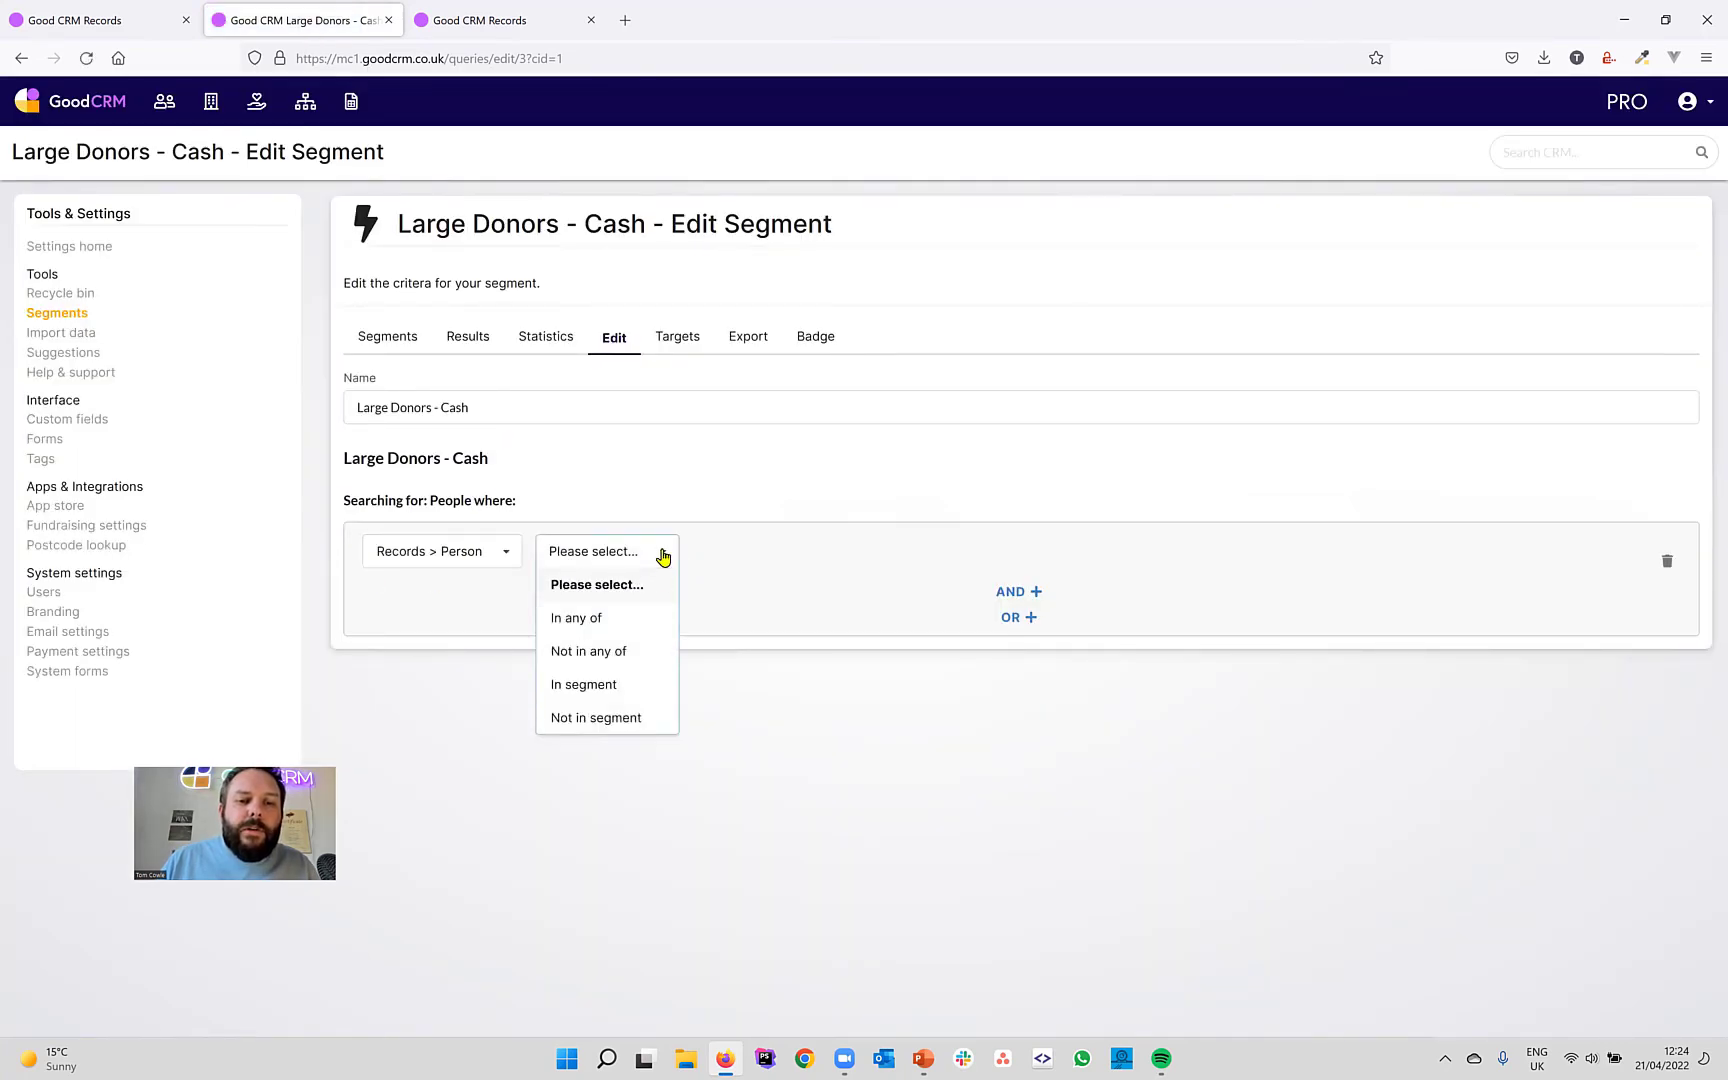
left_click(610, 684)
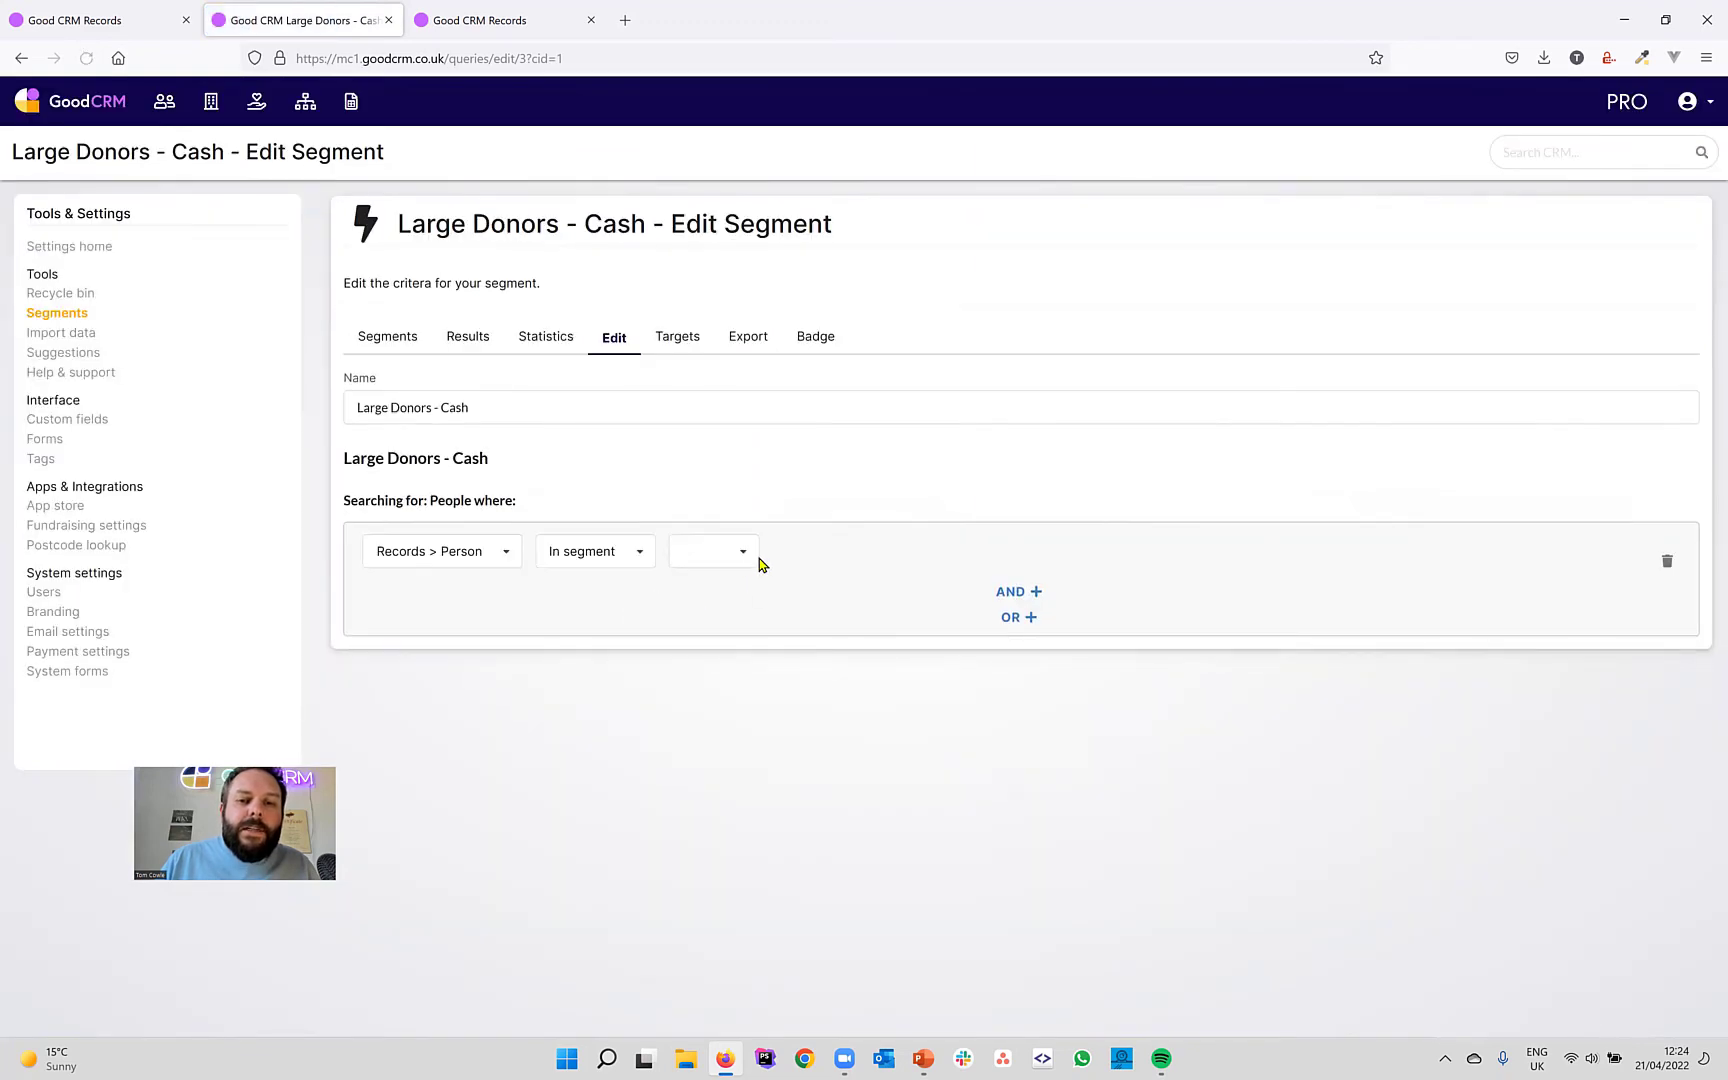
left_click(742, 553)
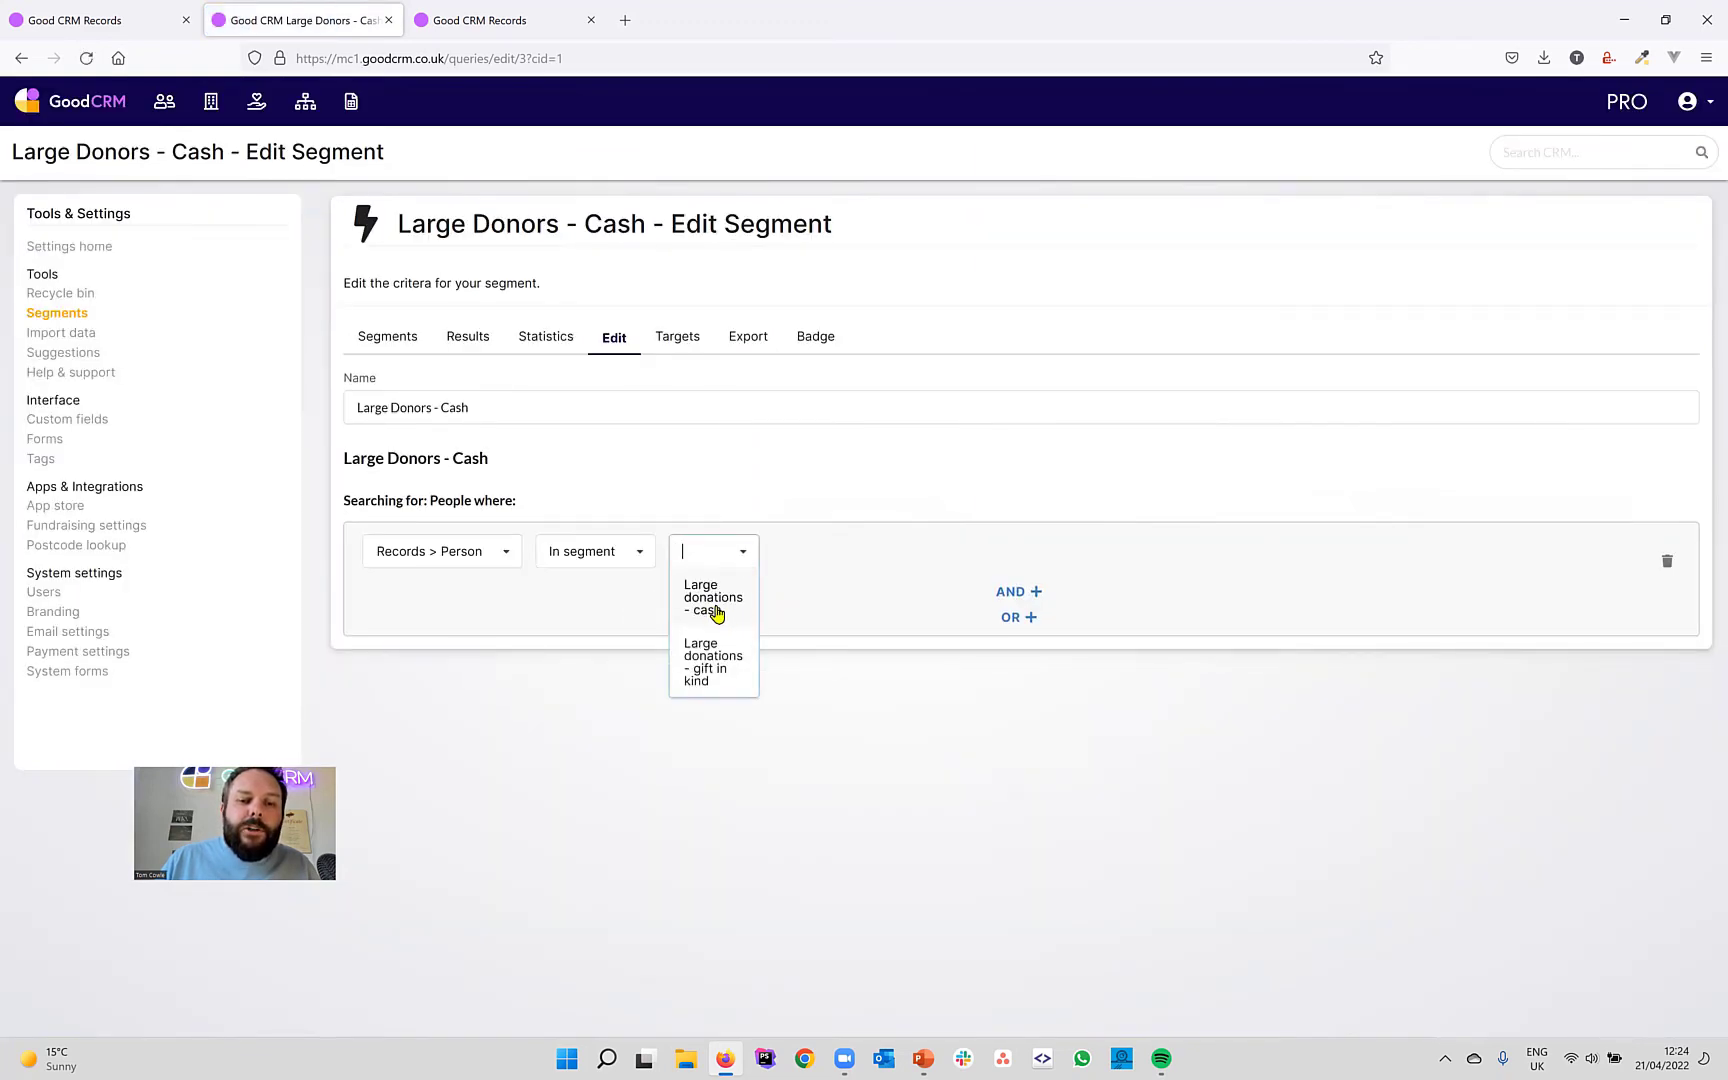
left_click(716, 610)
left_click(636, 716)
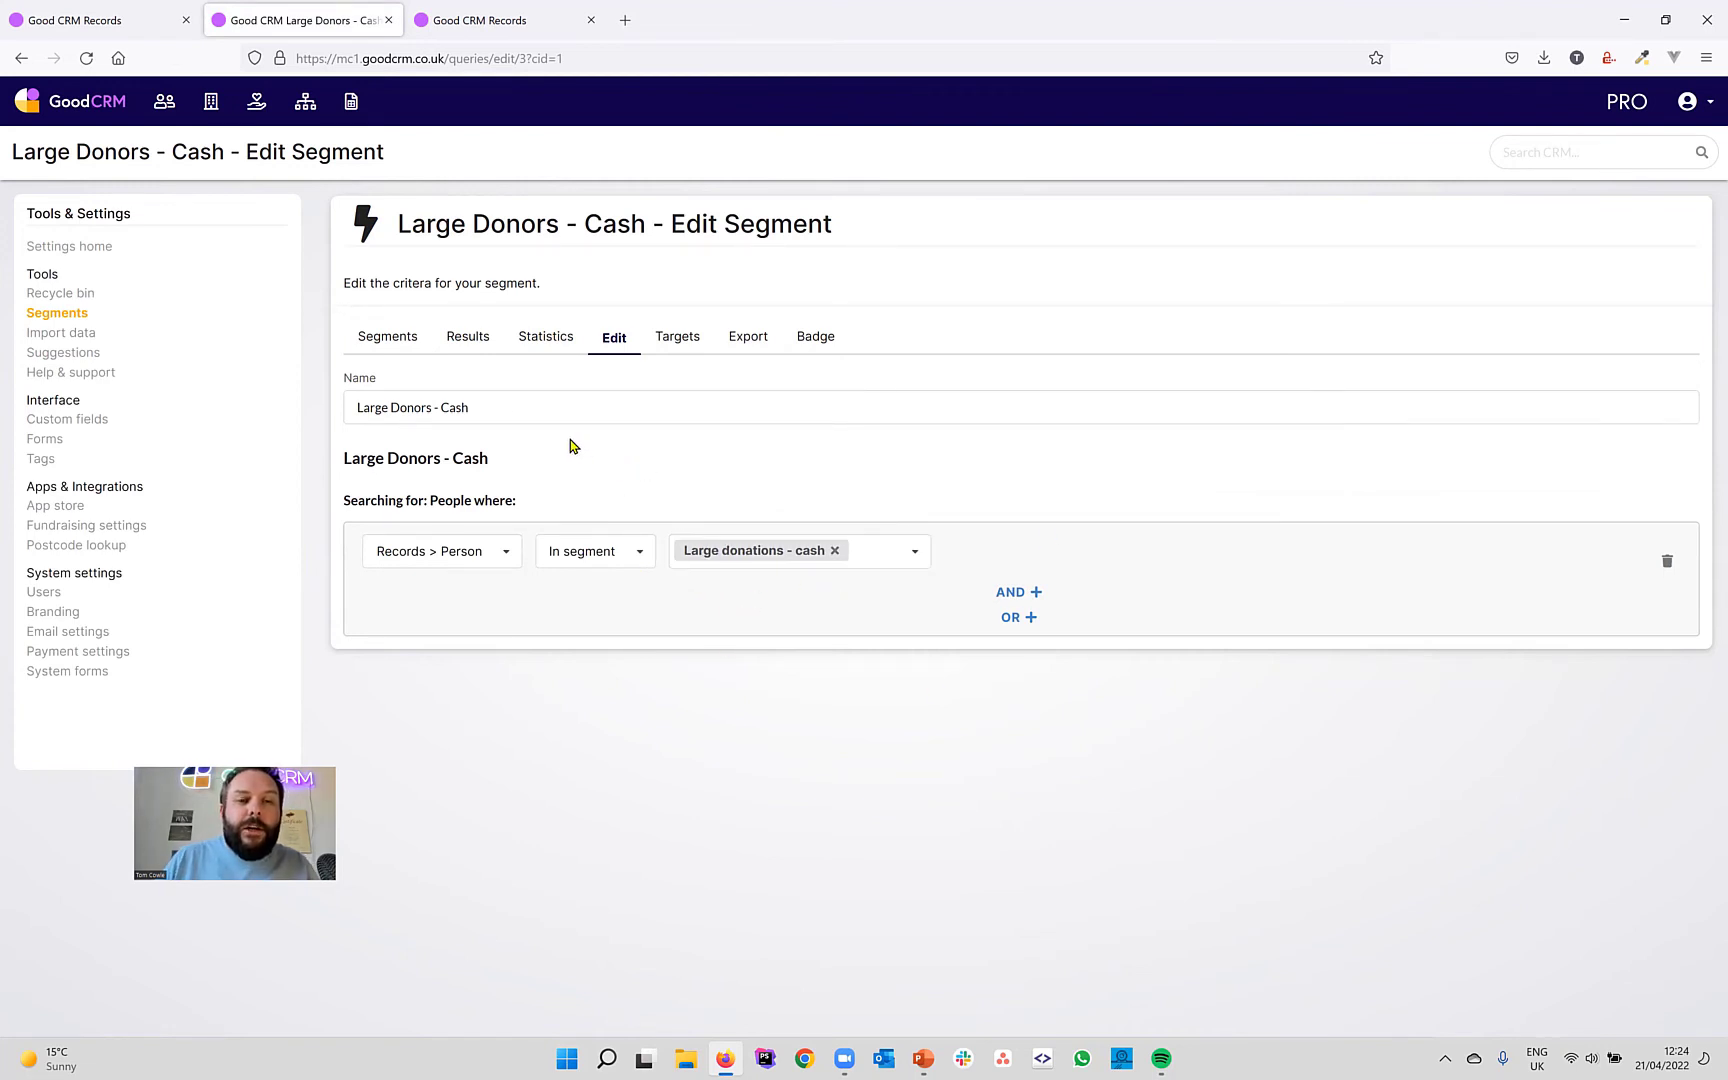
Check the segment's people, then give its badge a navy background and Pound Sign icon.
left_click(477, 343)
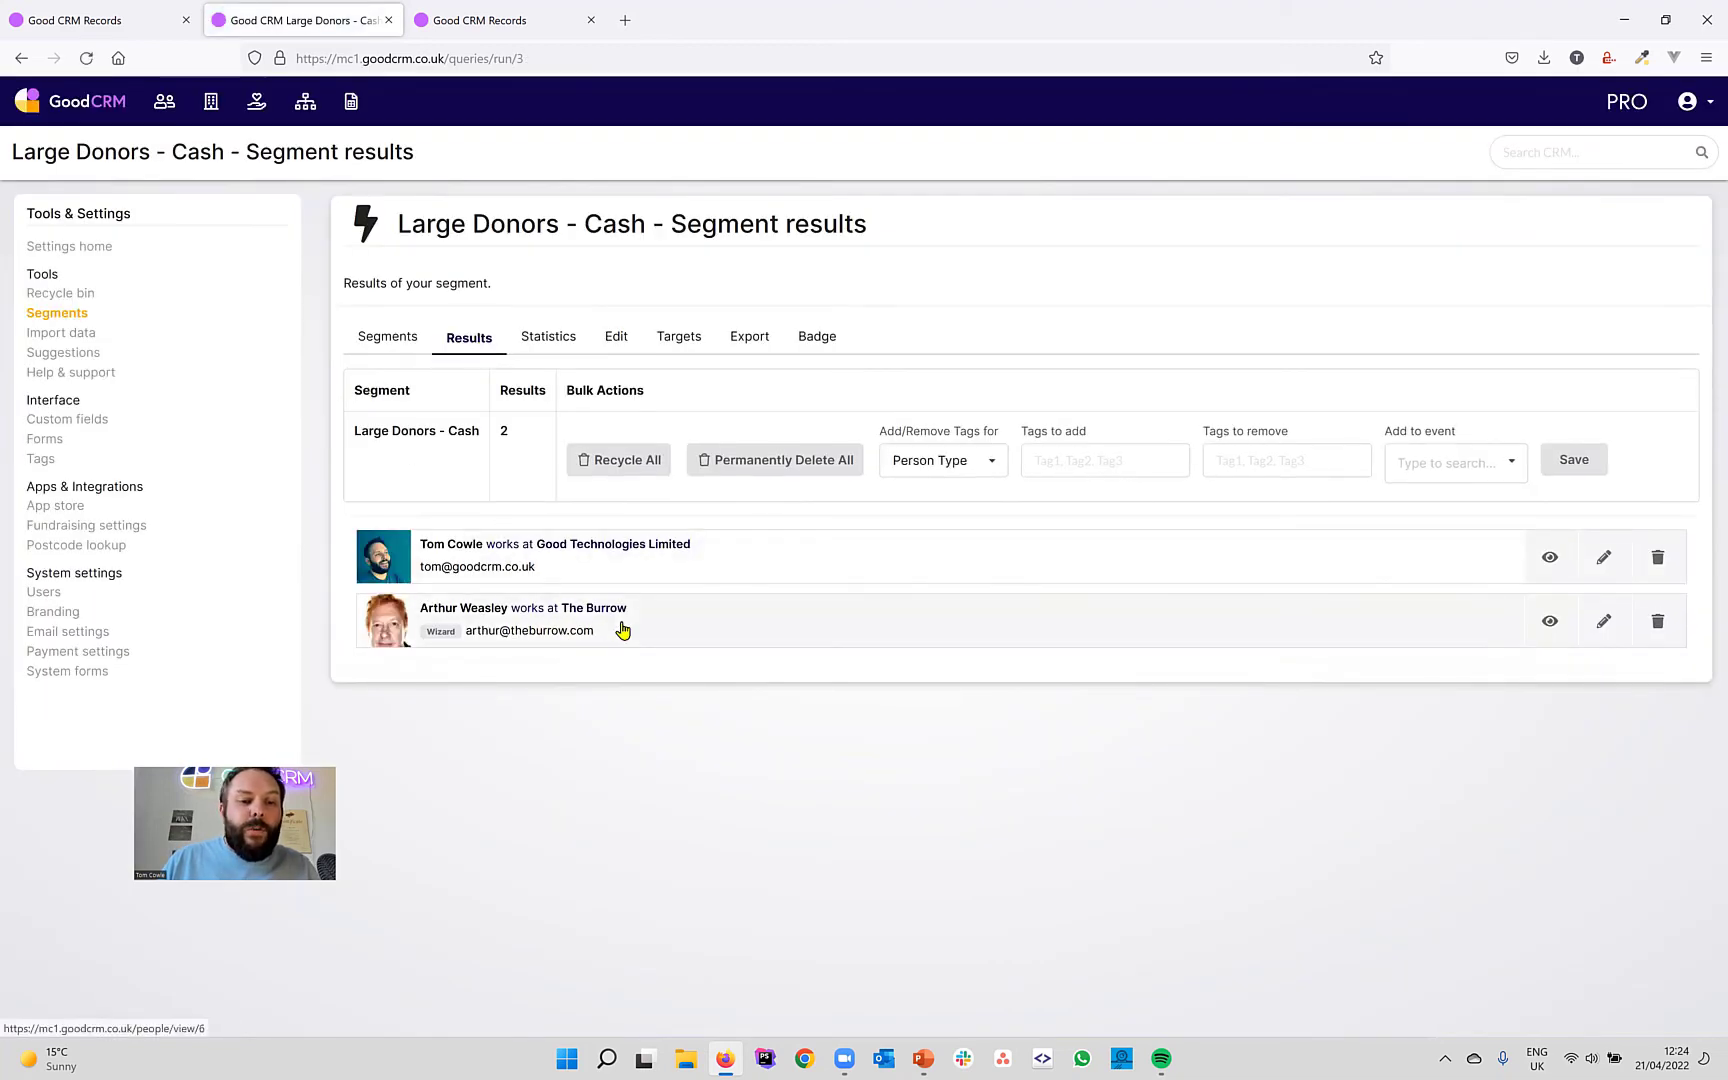
left_click(820, 339)
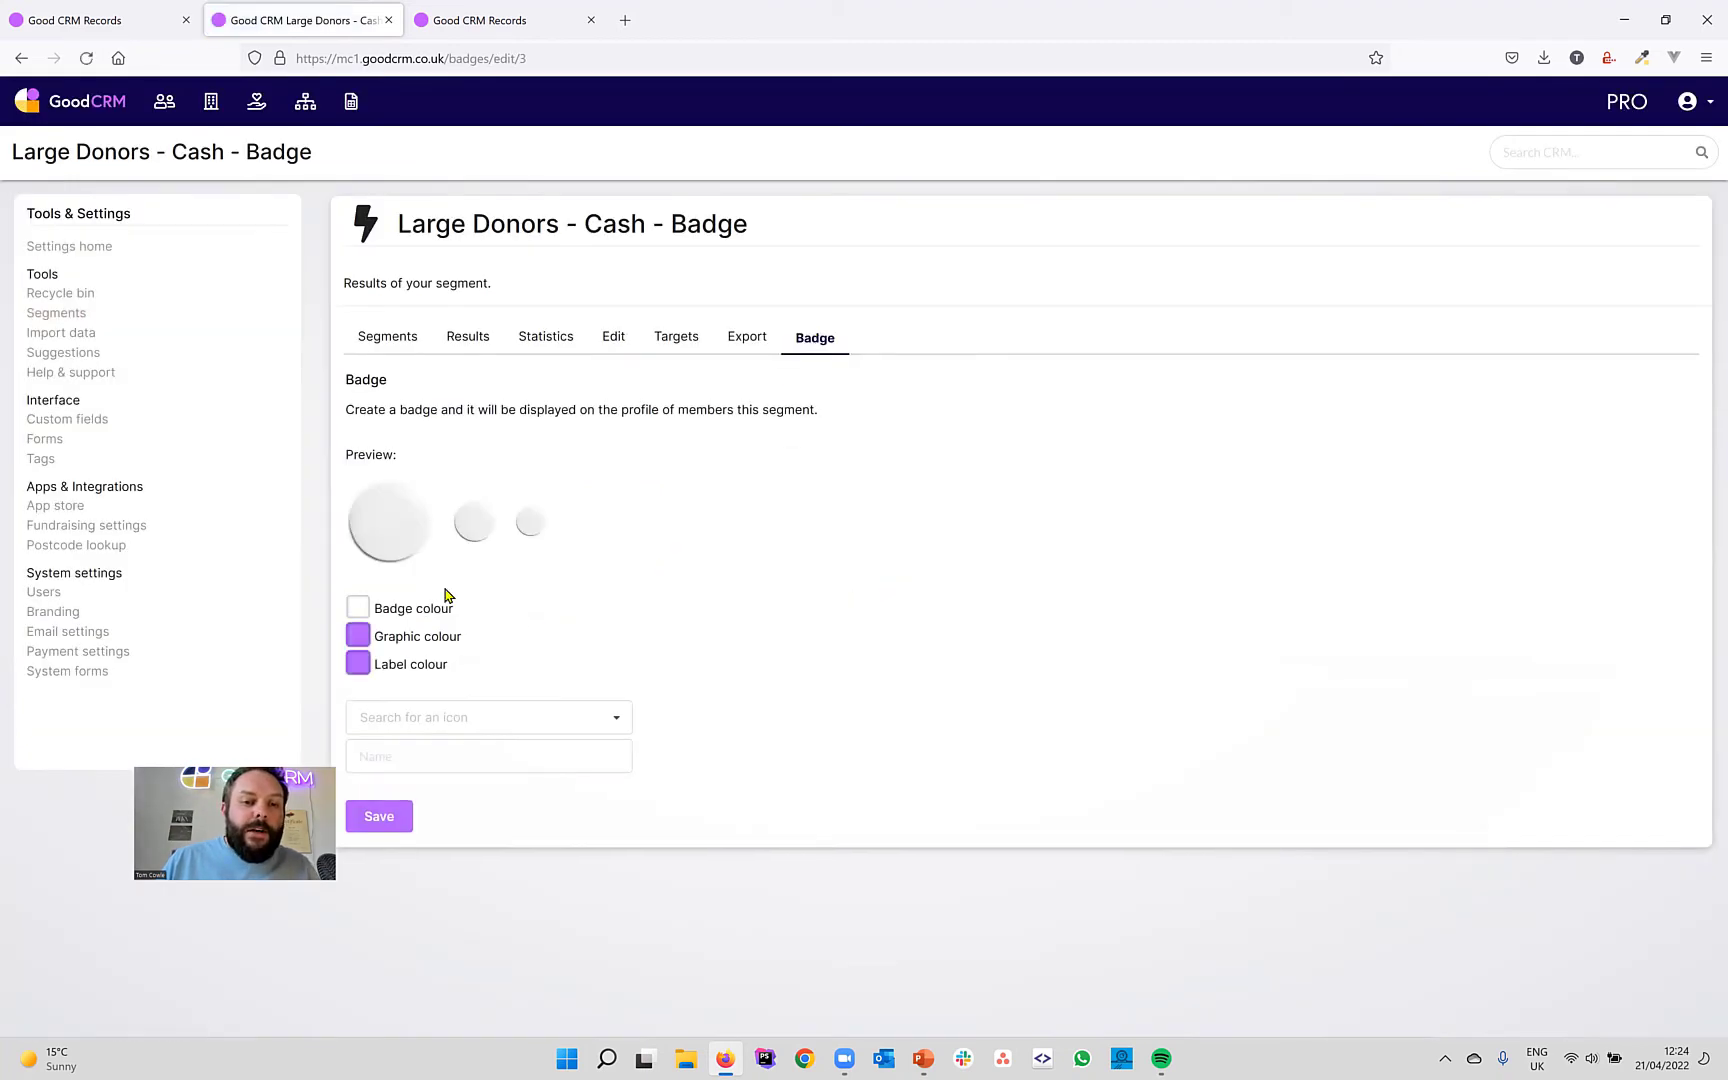
left_click(358, 608)
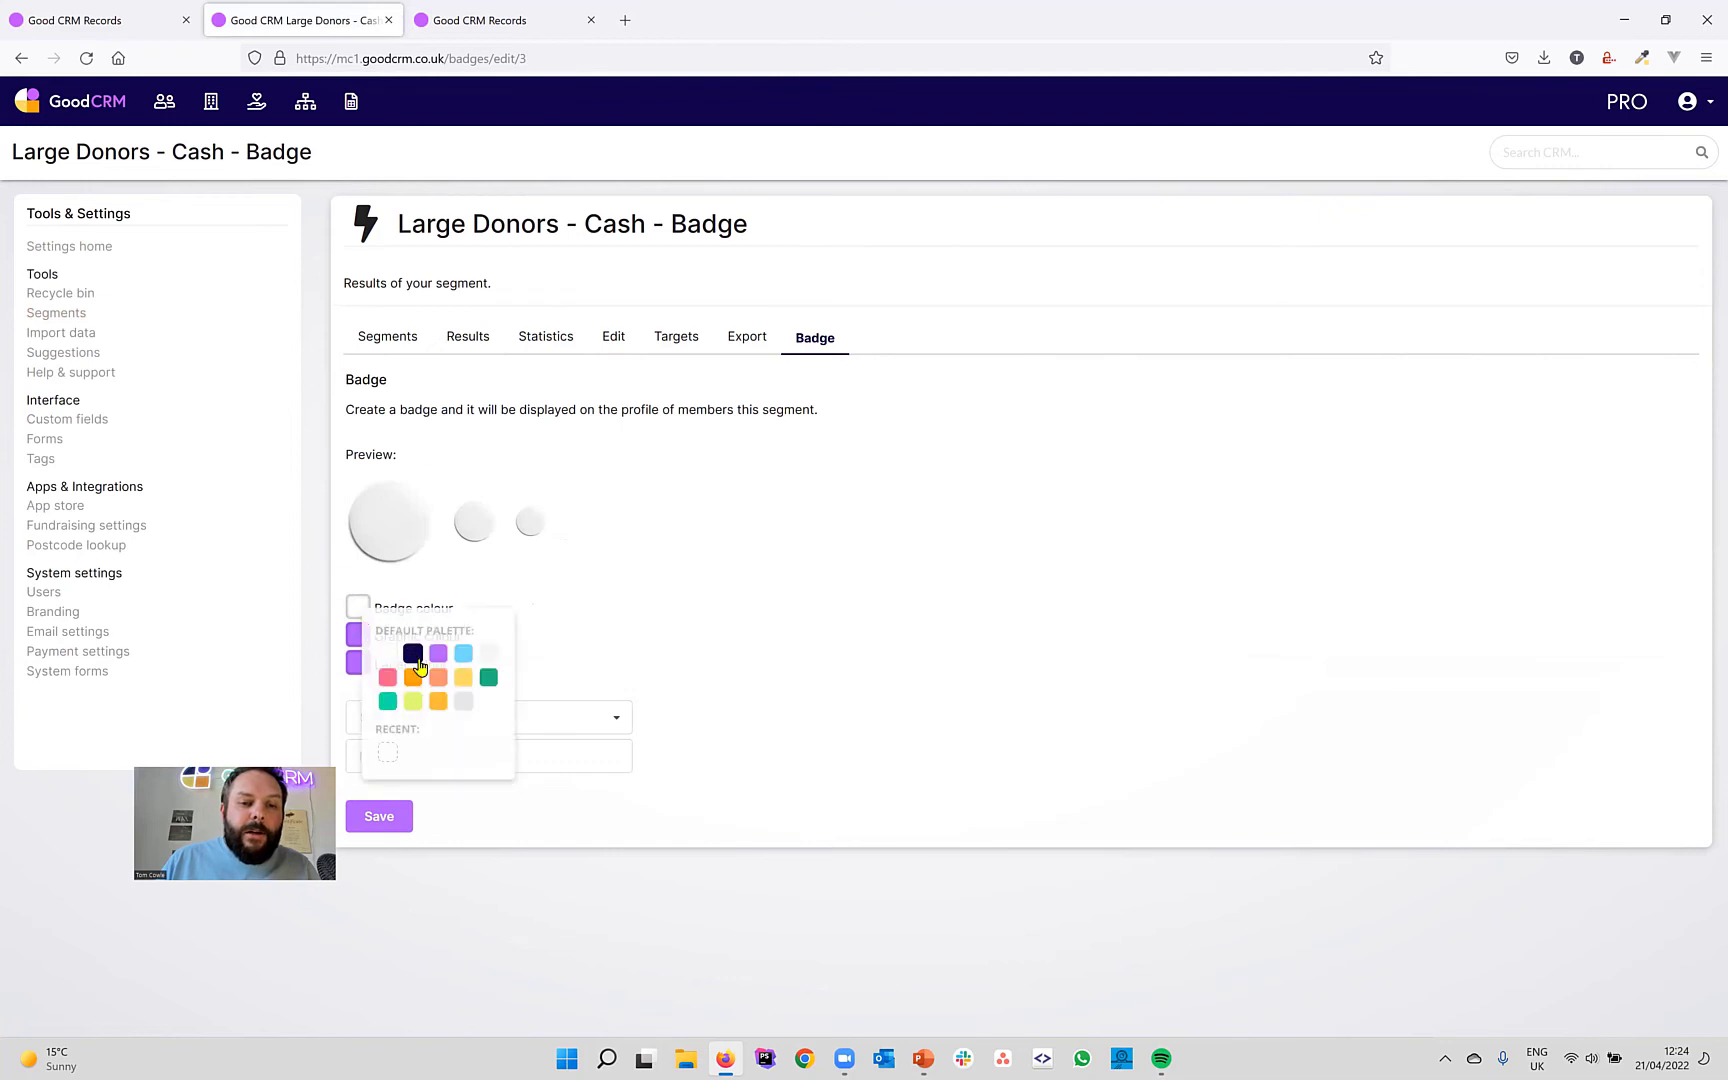
left_click(408, 652)
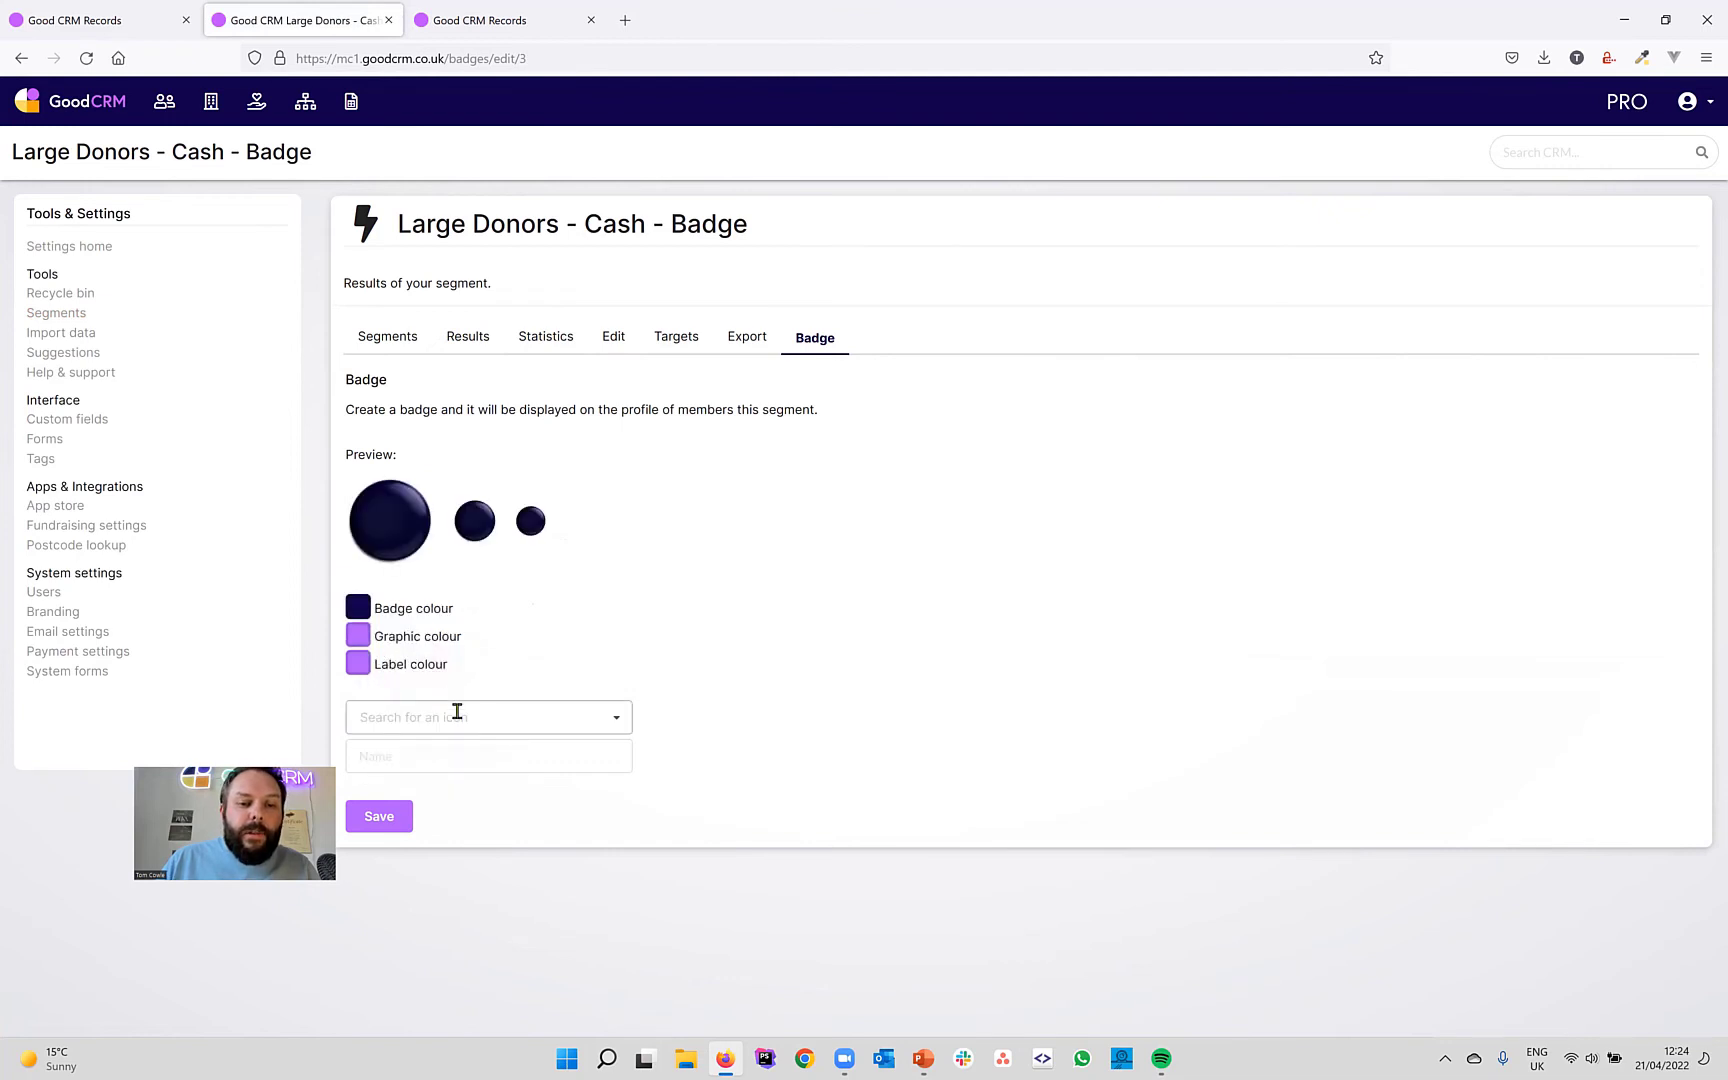
left_click(440, 716)
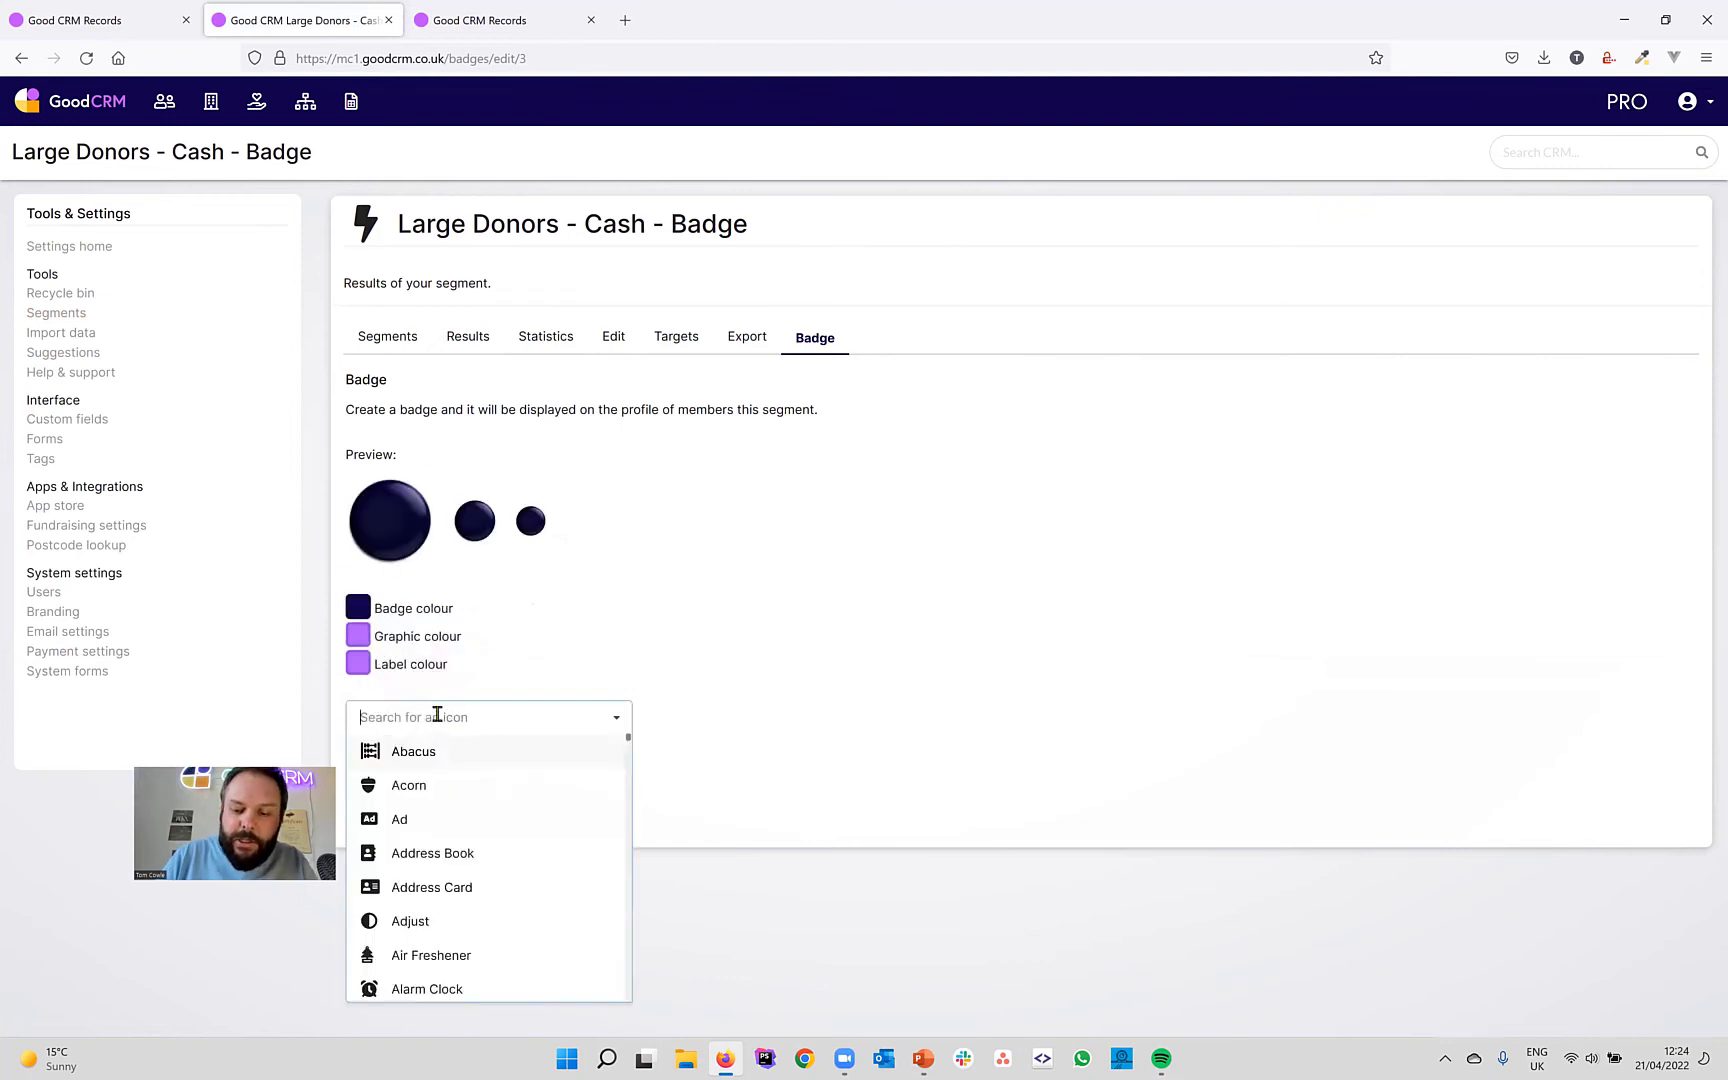
type("pound")
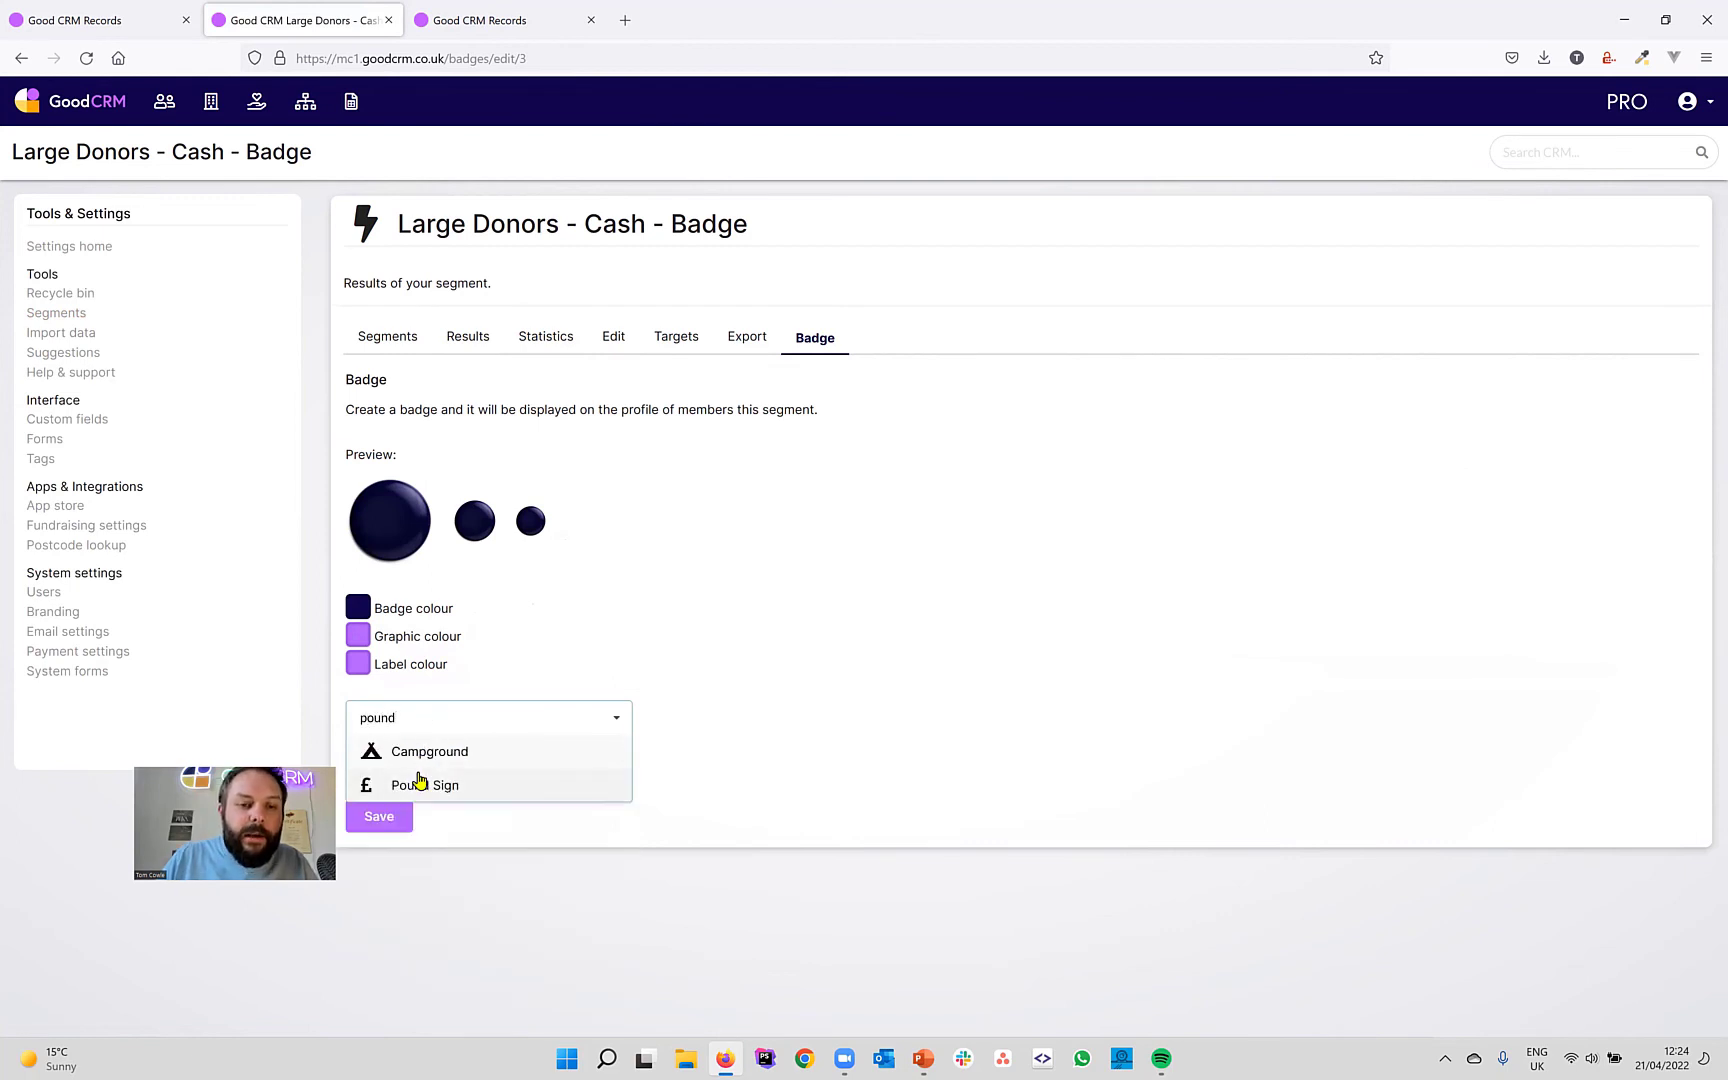
left_click(418, 784)
Make the pound sign gold and the label navy, name the badge 'Large Donors', and save.
left_click(357, 636)
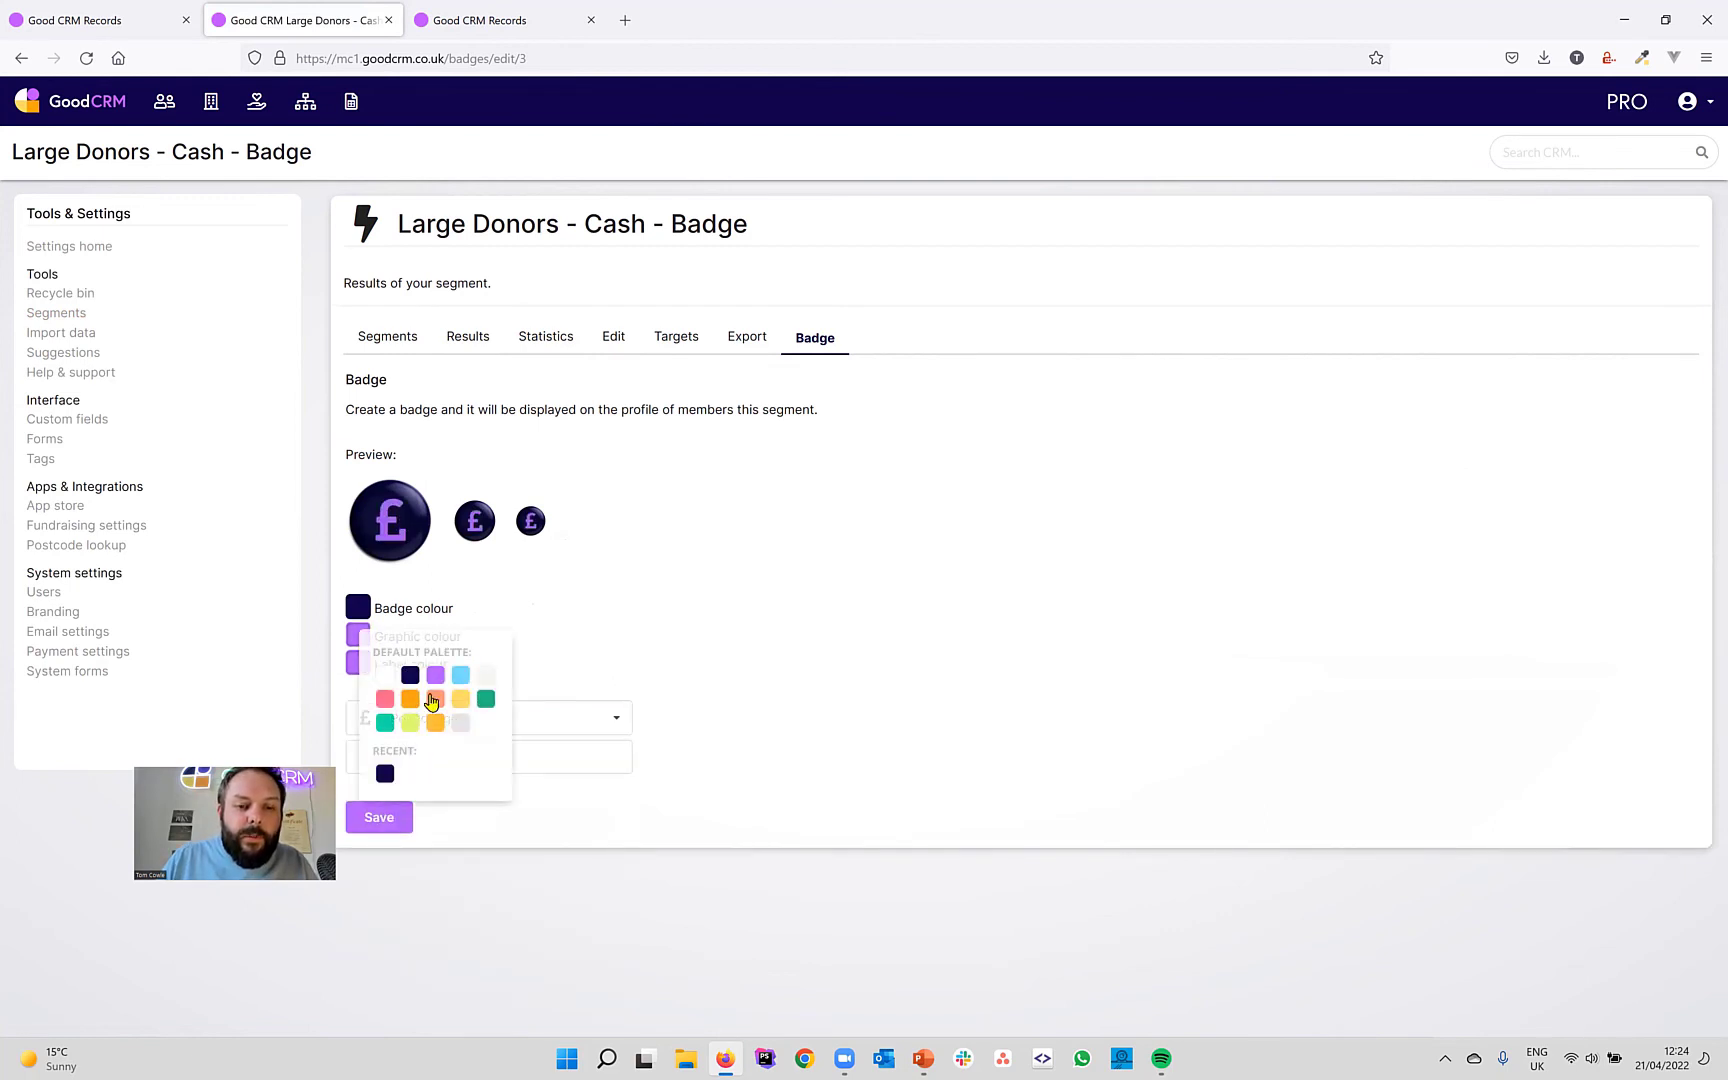
left_click(461, 700)
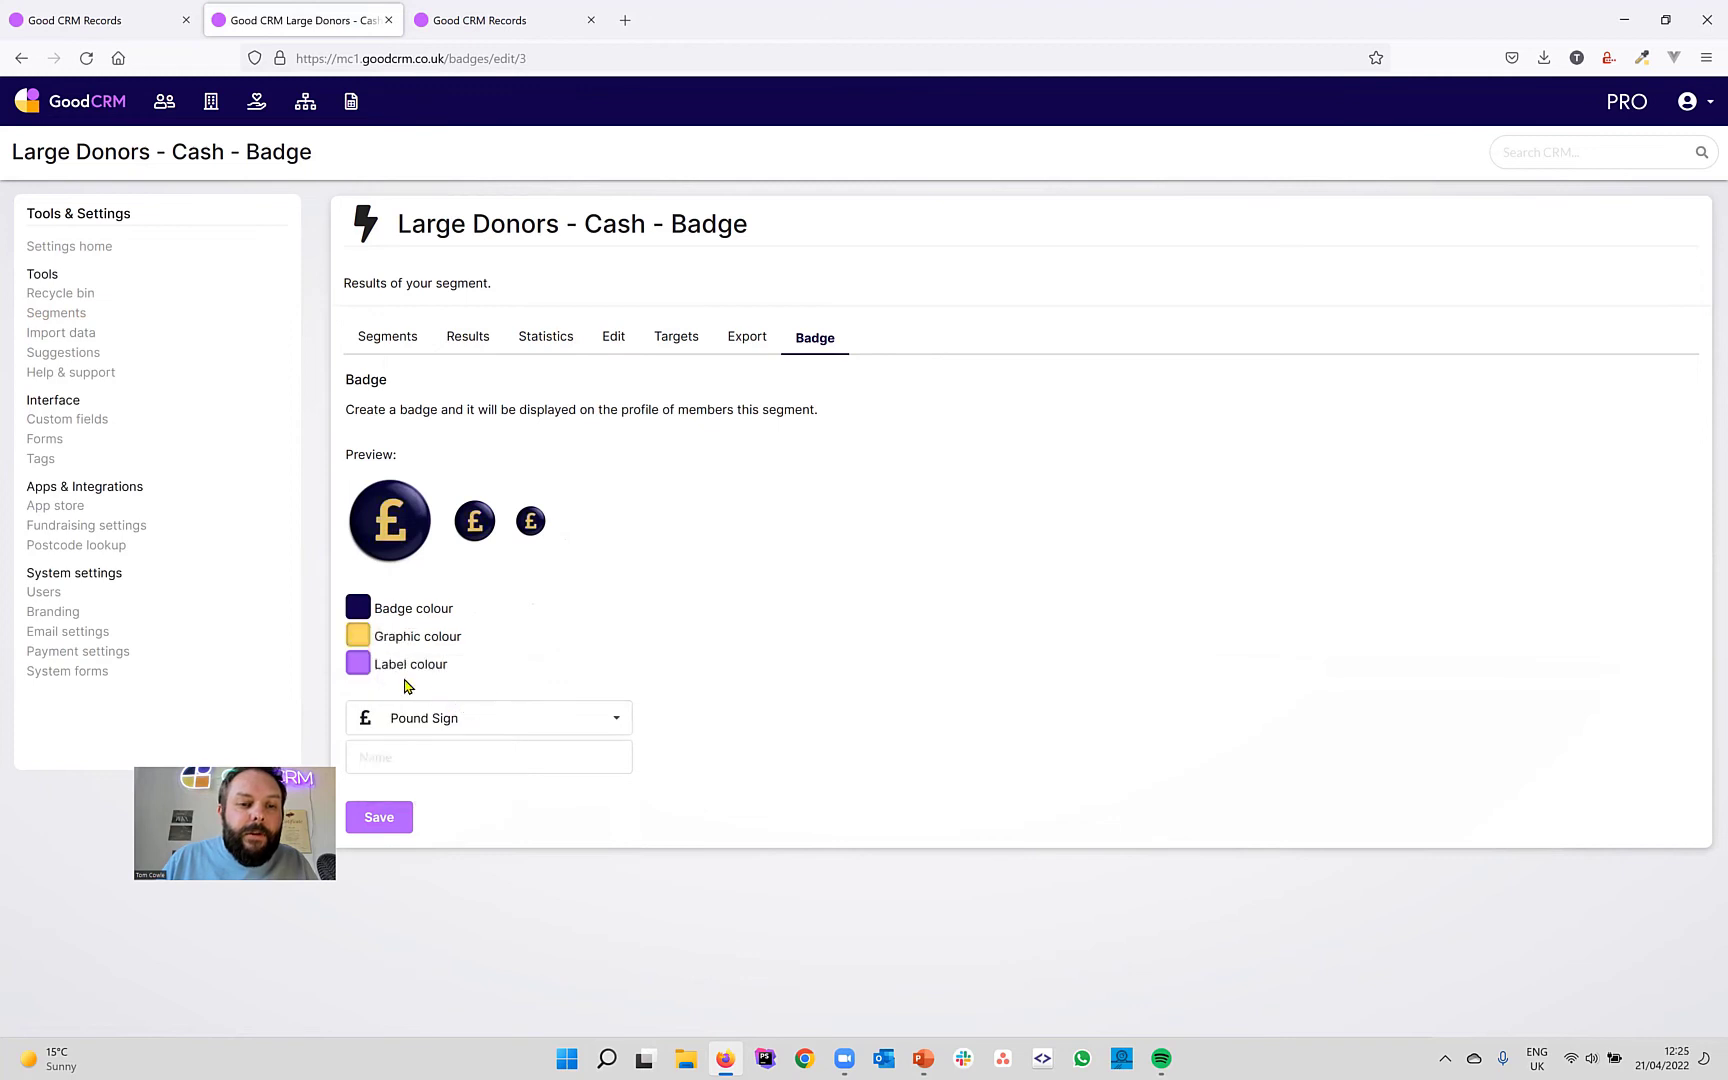
left_click(361, 672)
left_click(410, 716)
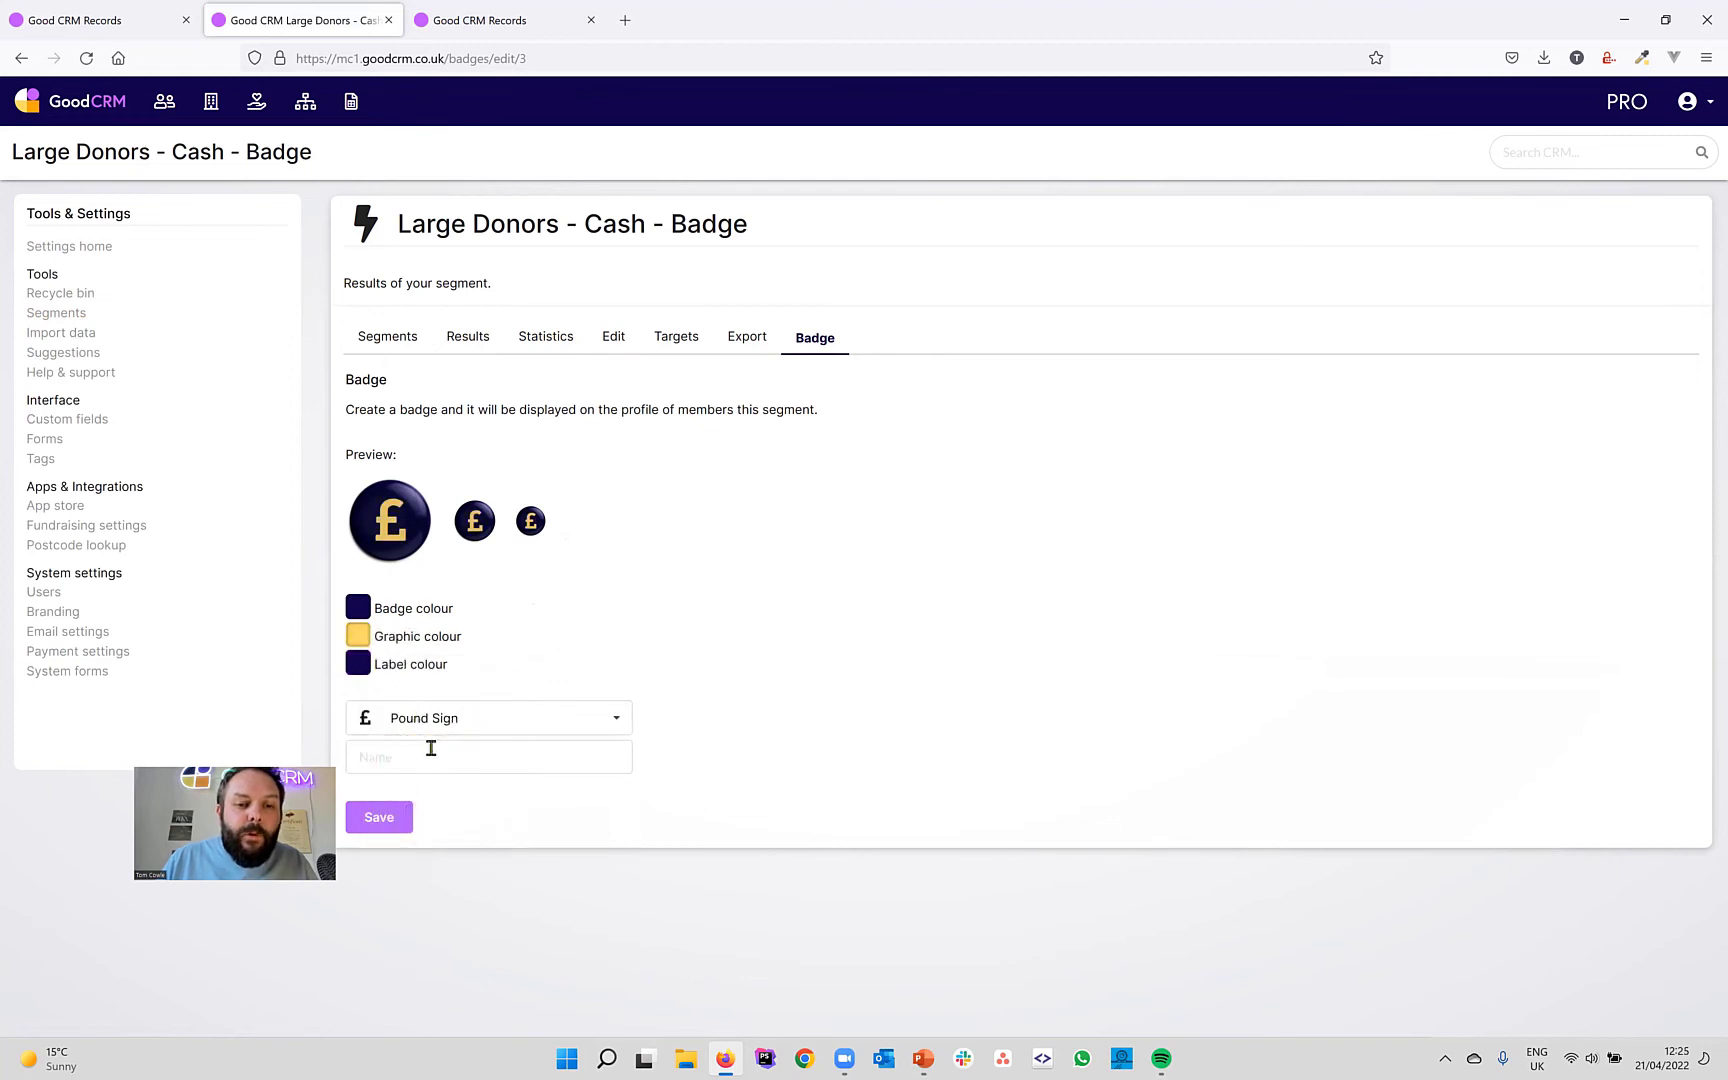
left_click(432, 749)
type("Large")
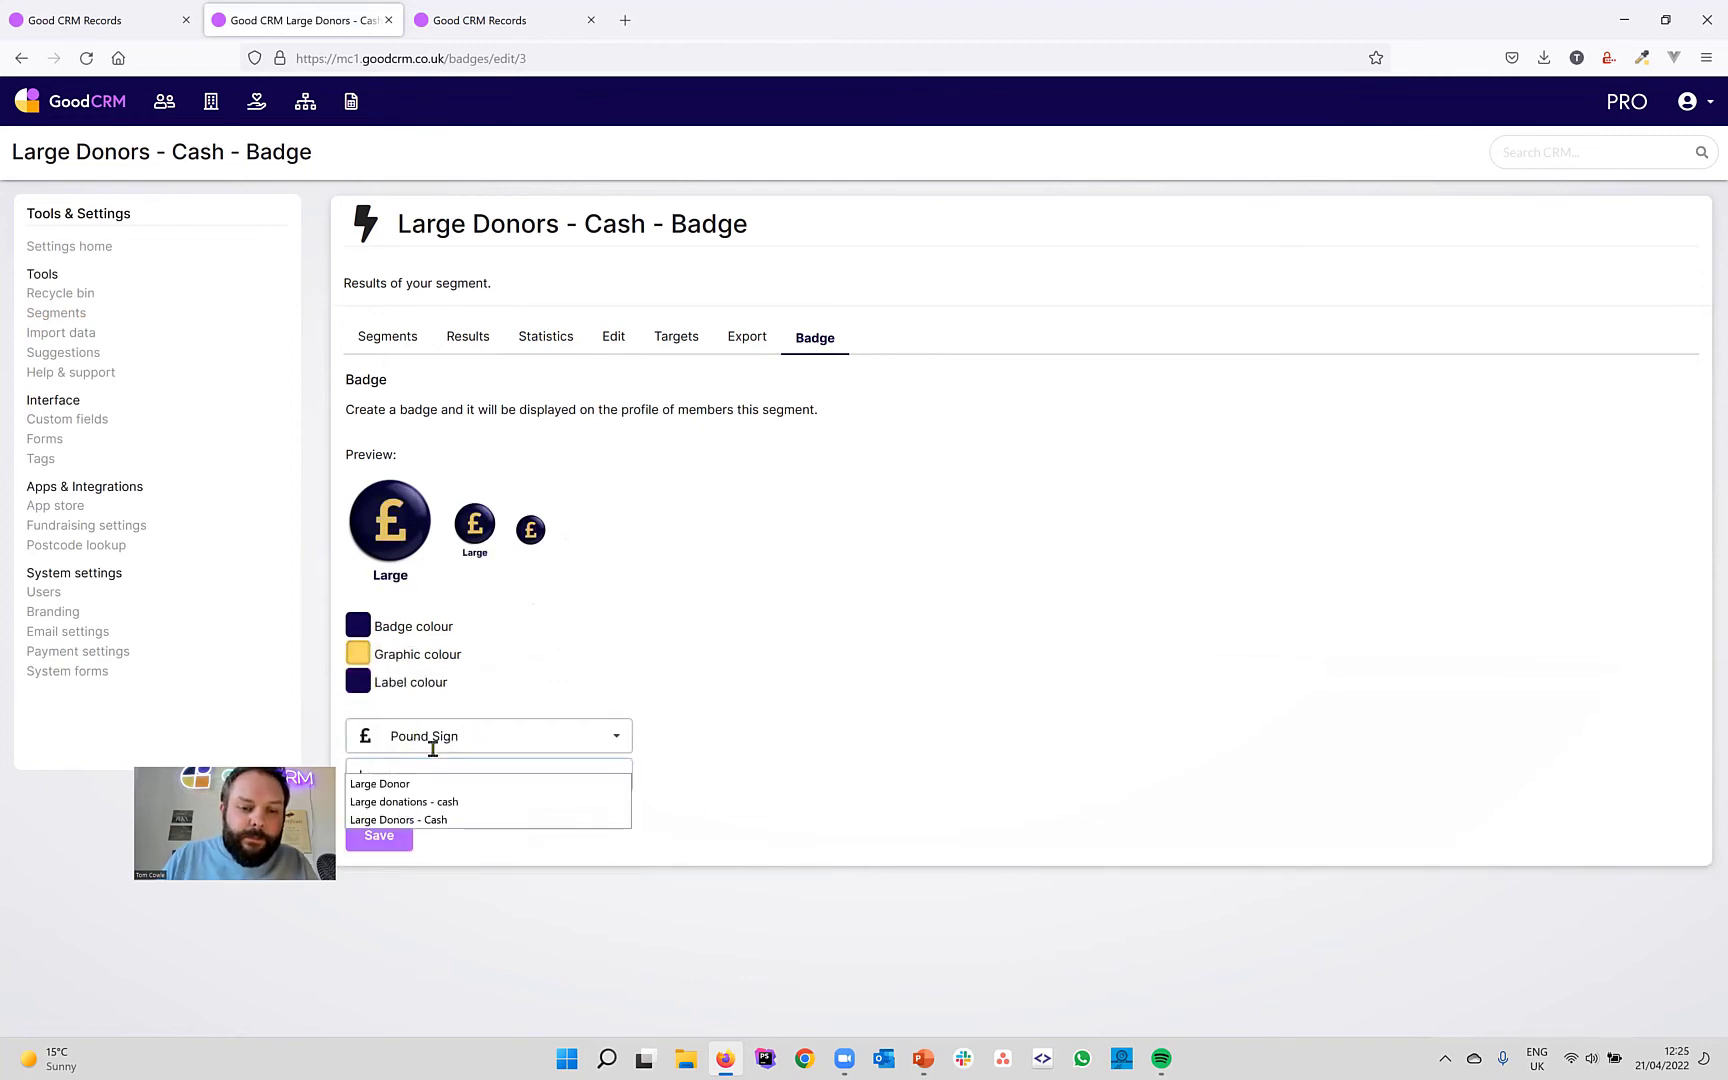
left_click(413, 784)
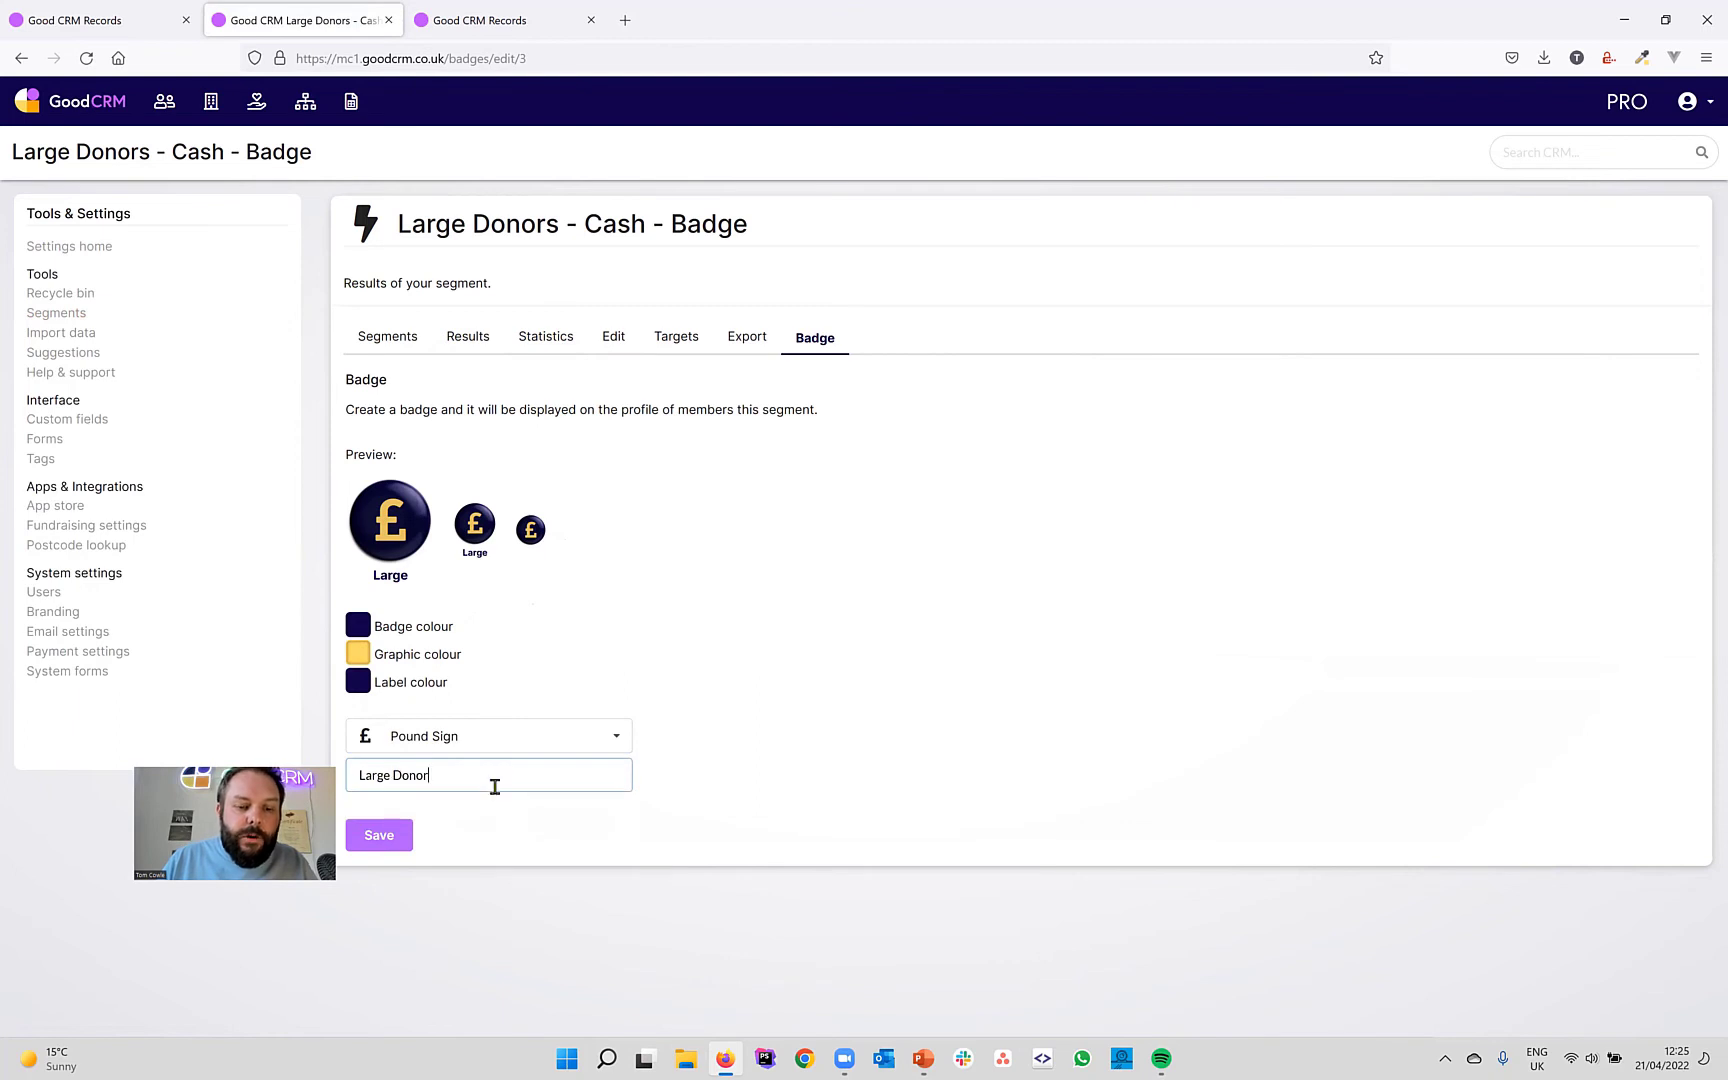
type("s")
left_click(399, 838)
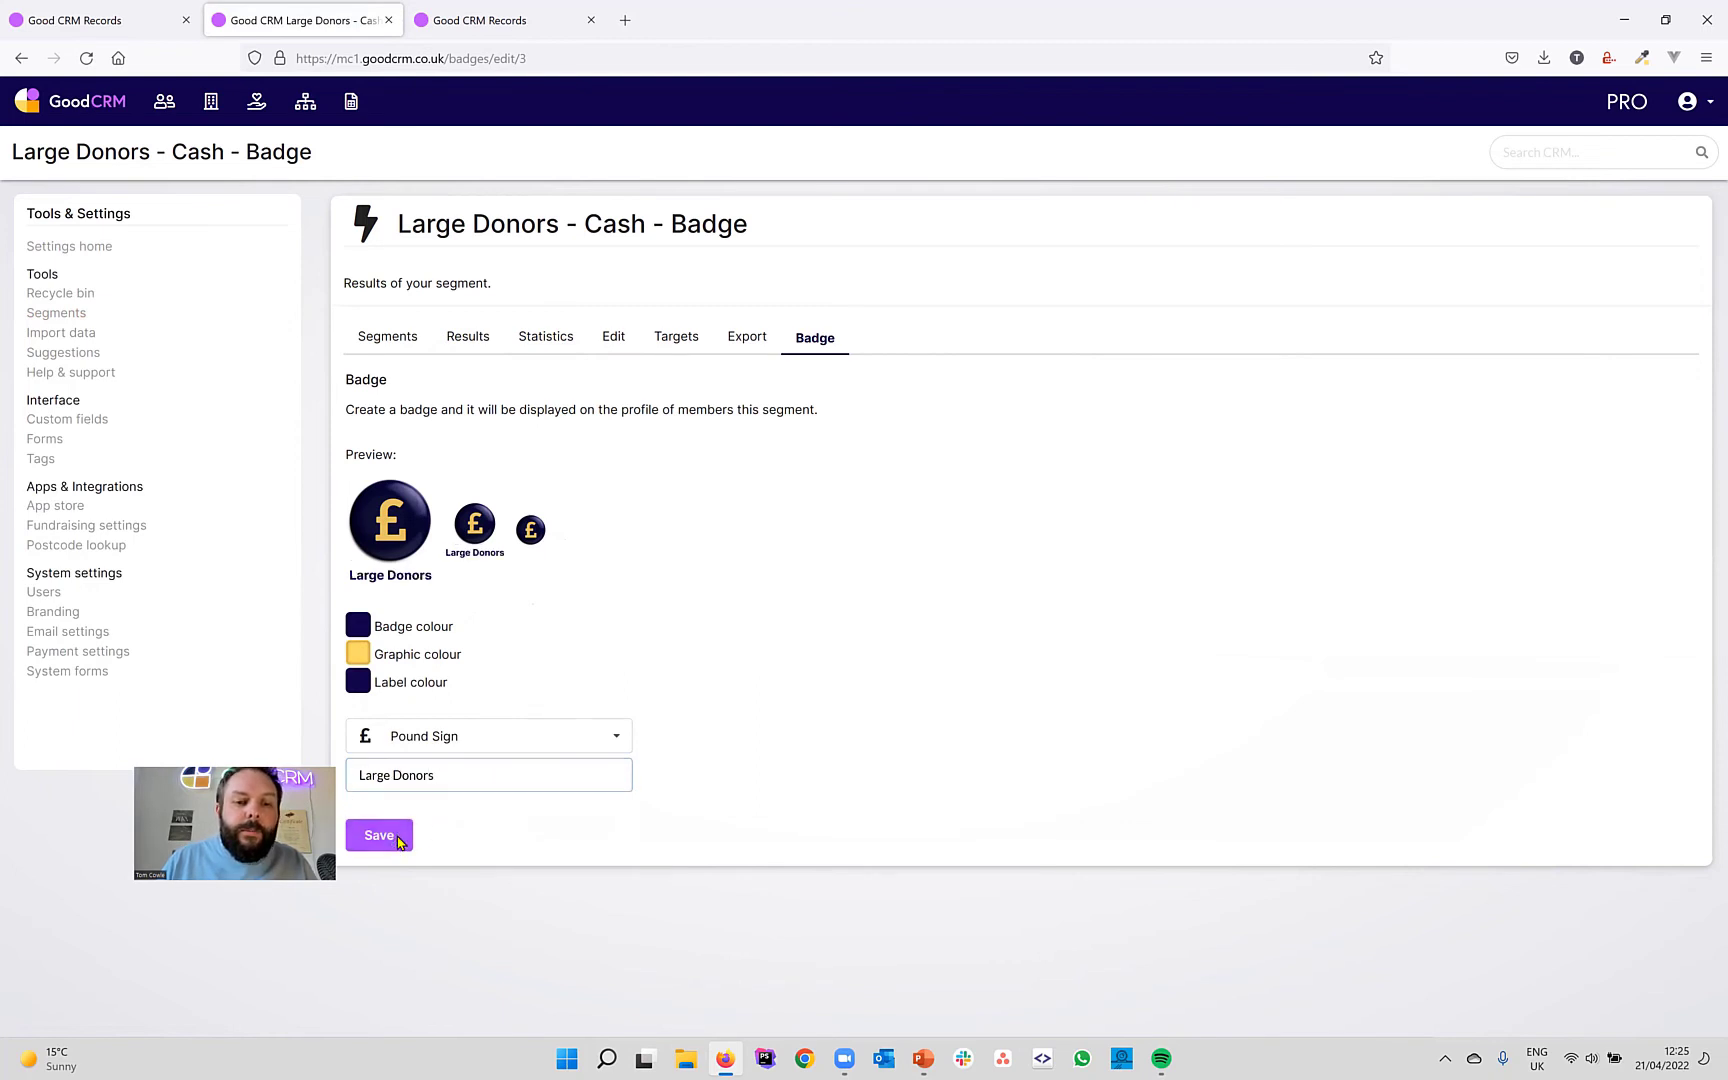
View a Large Donors - Cash member's profile badge, then return to Segments via Tools and Settings.
left_click(405, 350)
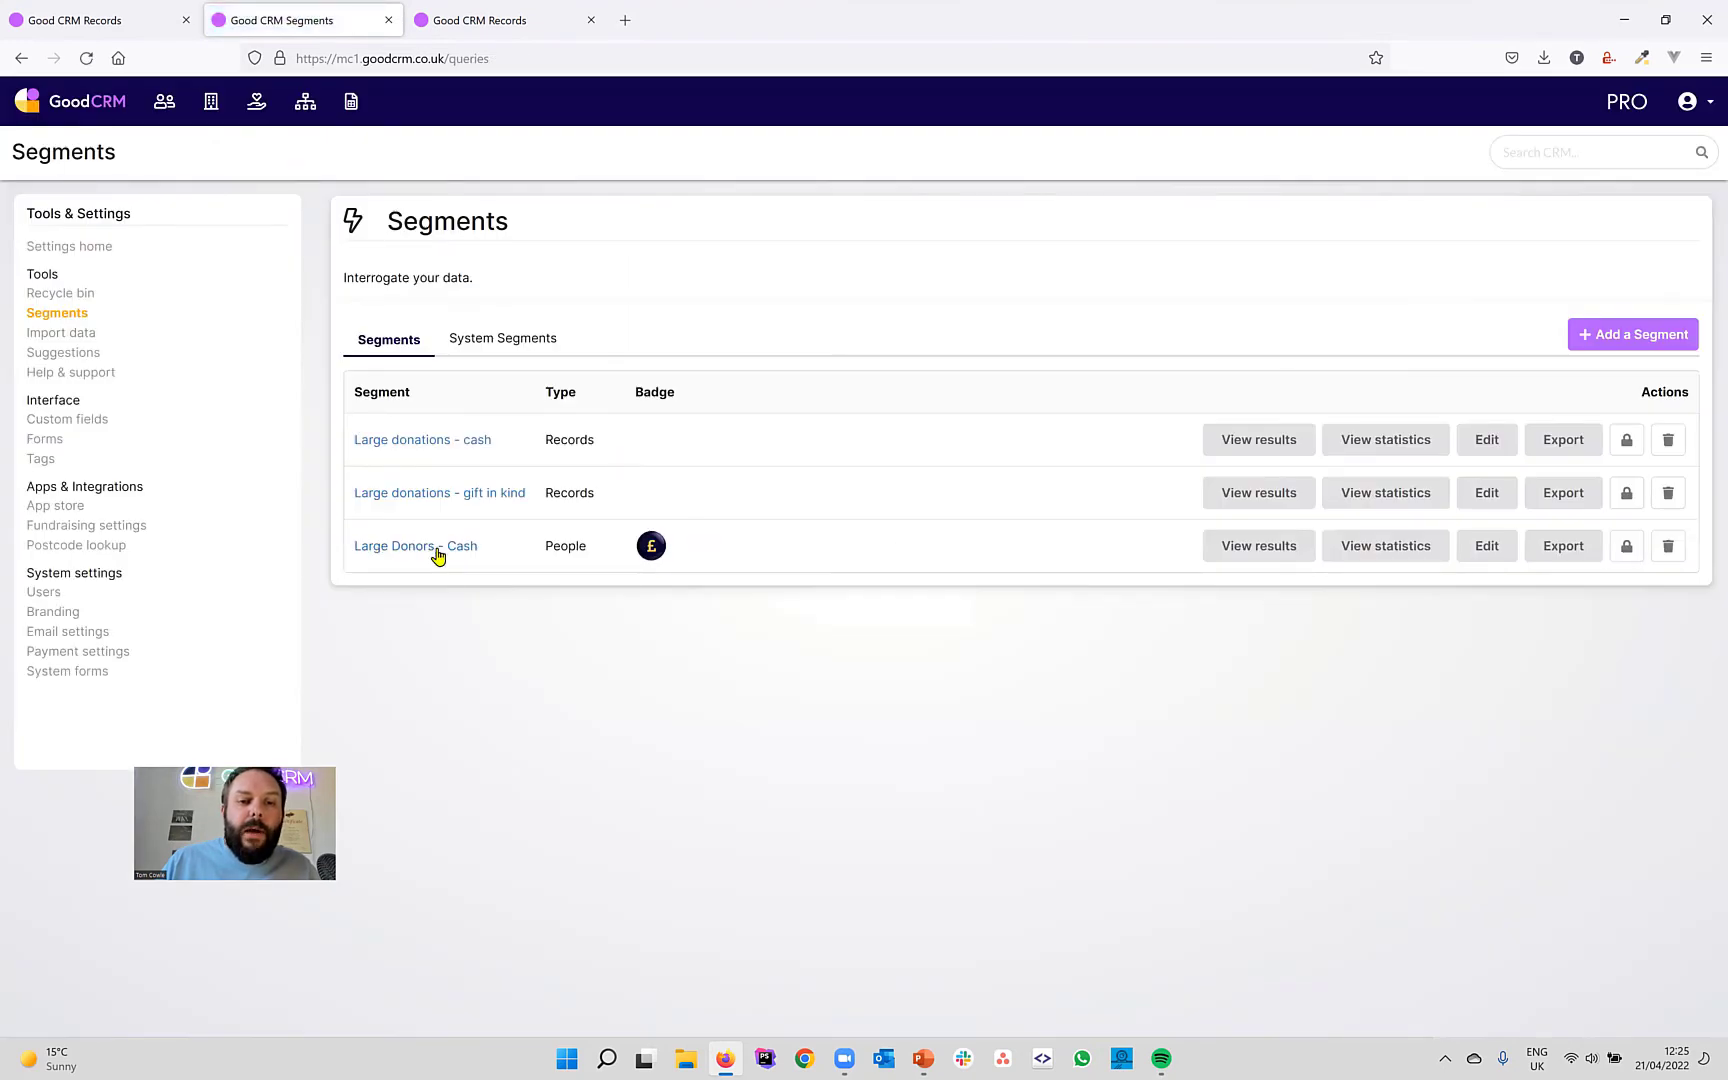
left_click(1227, 544)
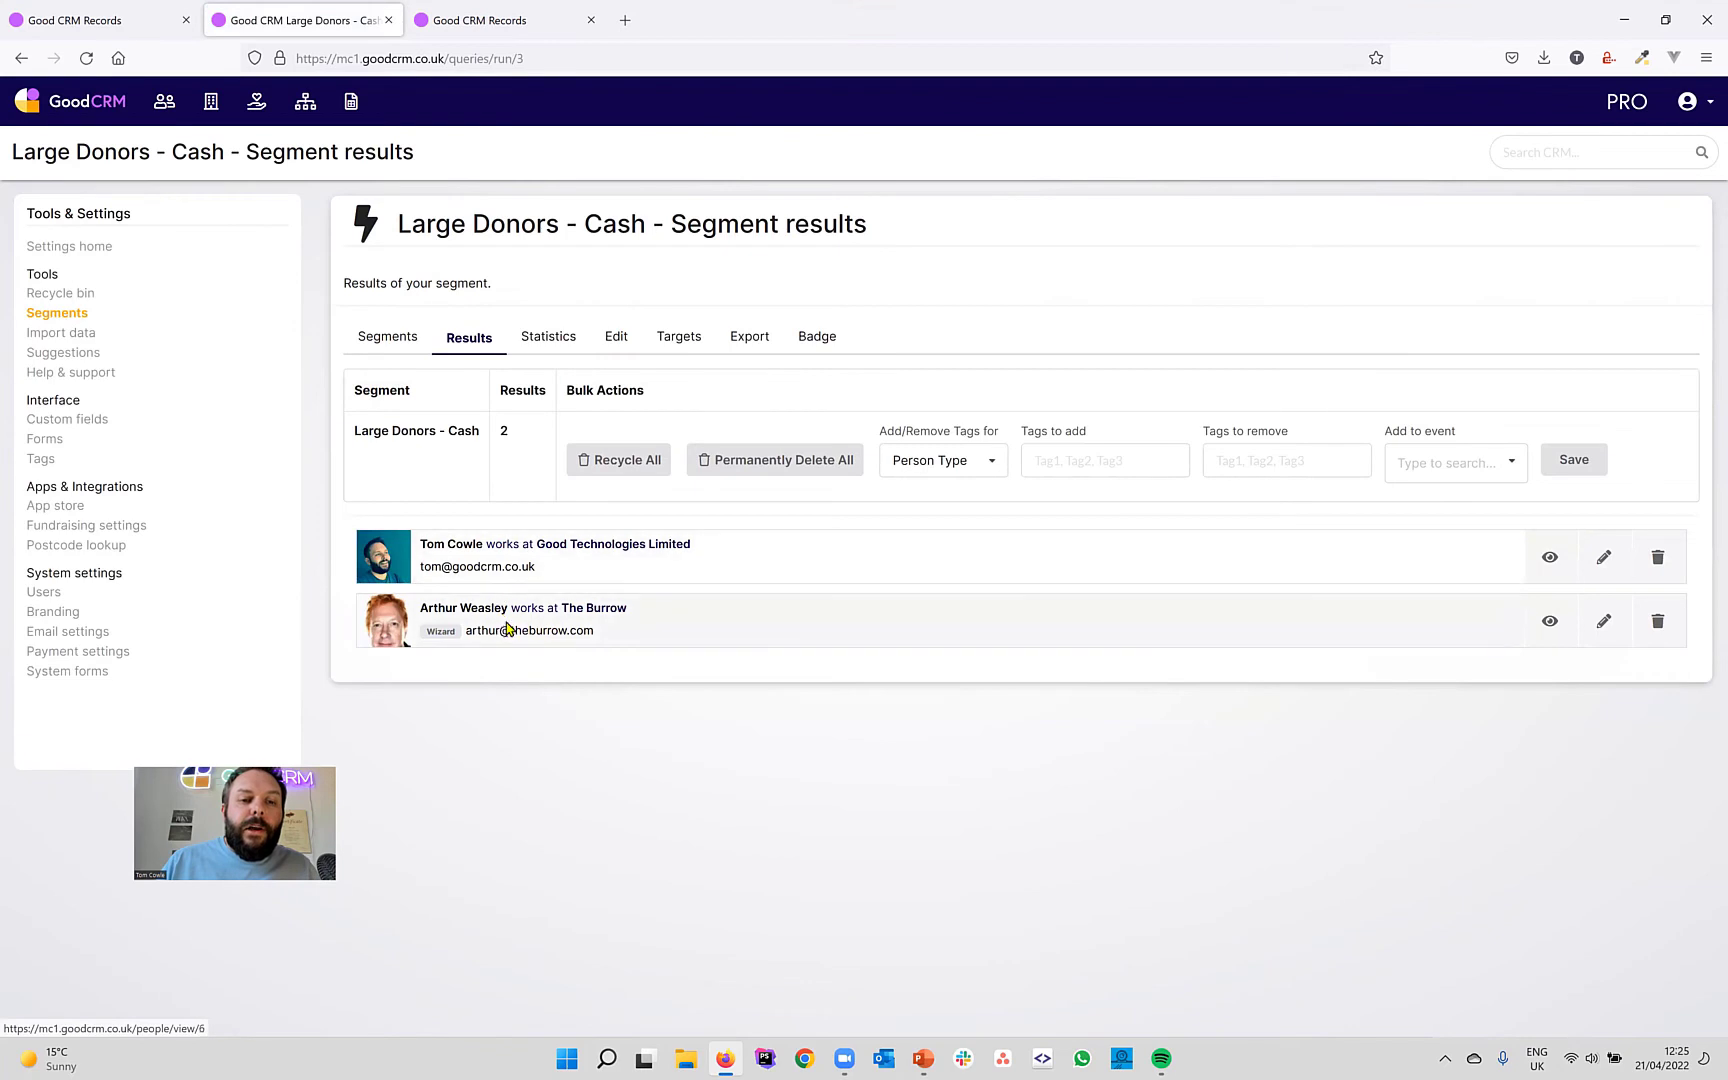
left_click(506, 627)
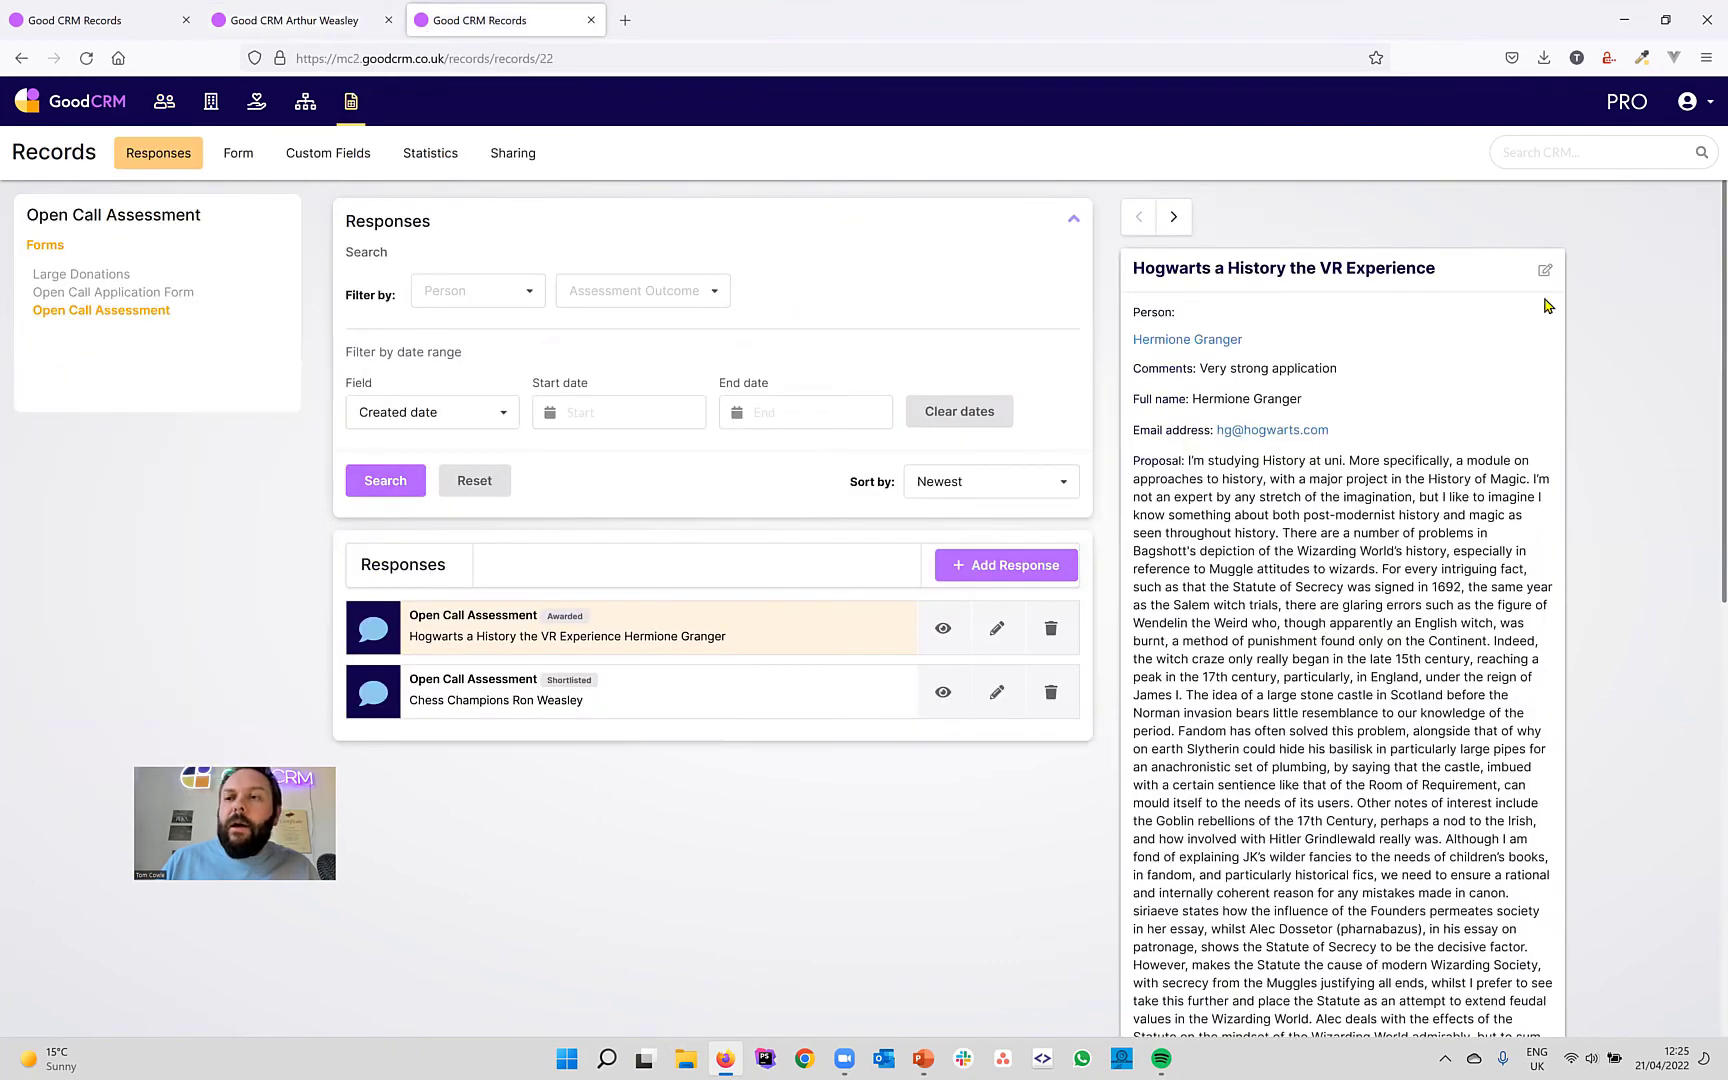
left_click(1706, 108)
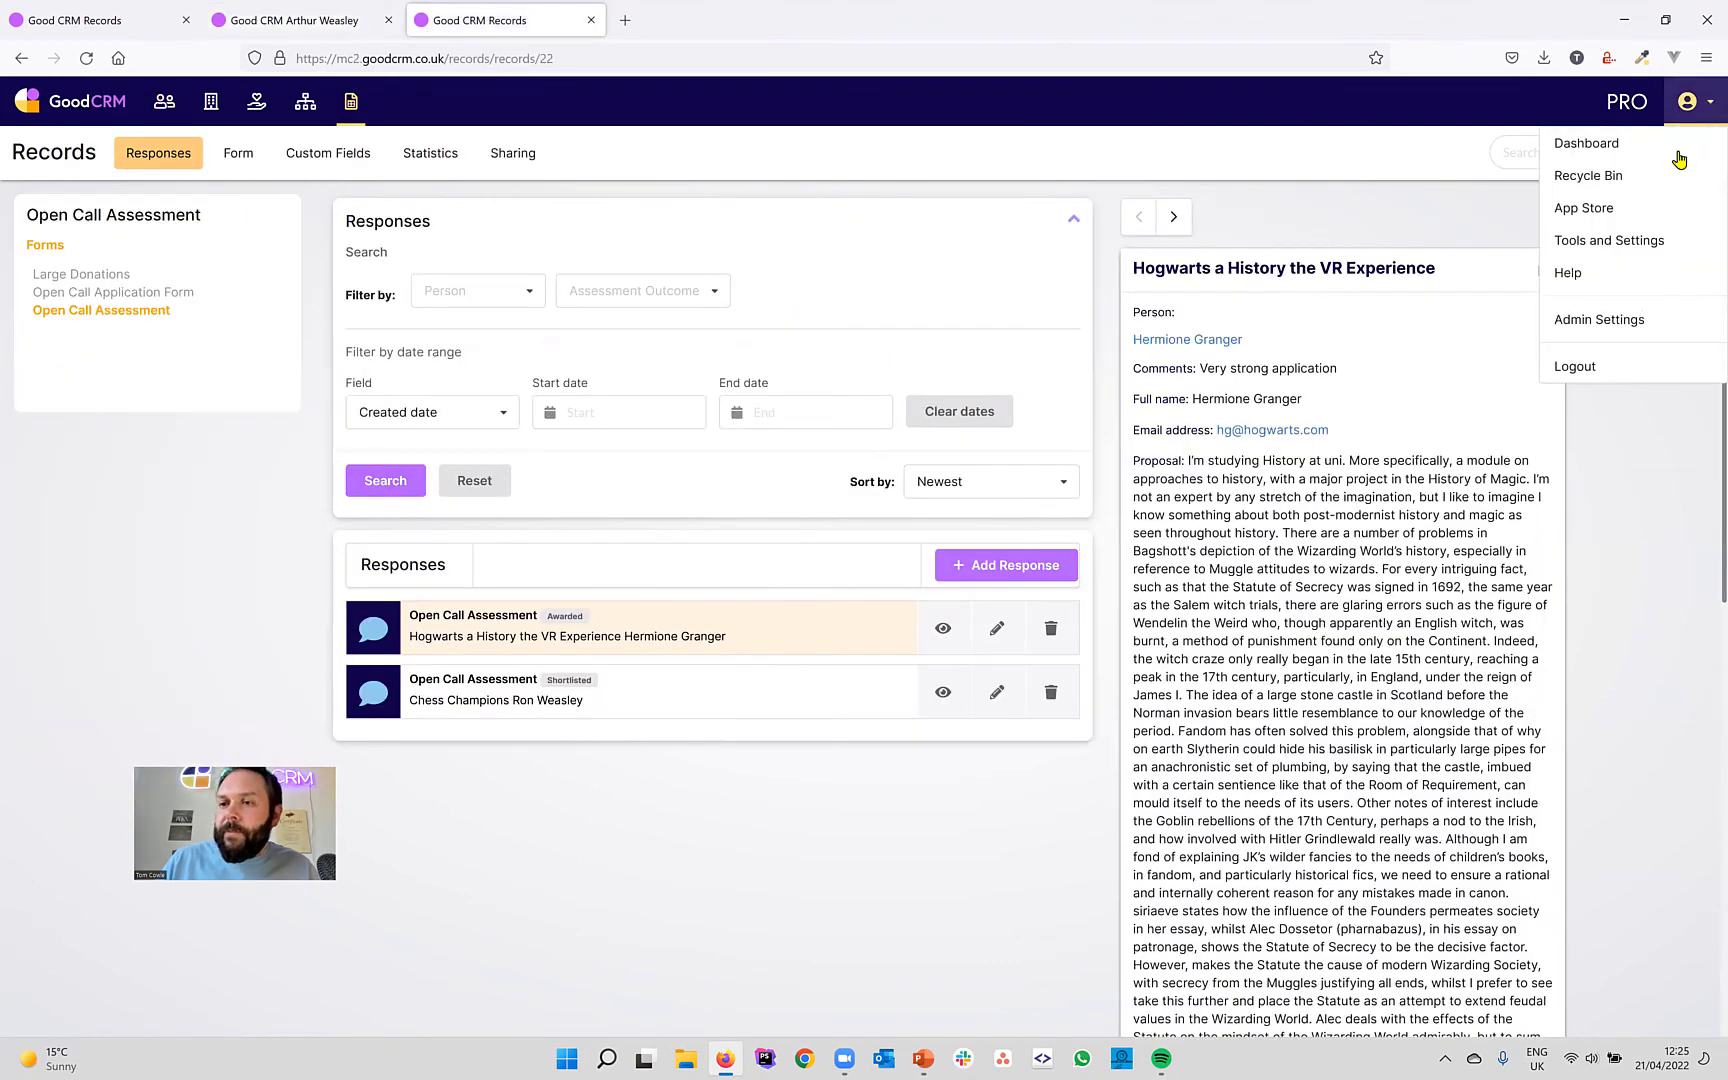
left_click(1611, 241)
left_click(820, 287)
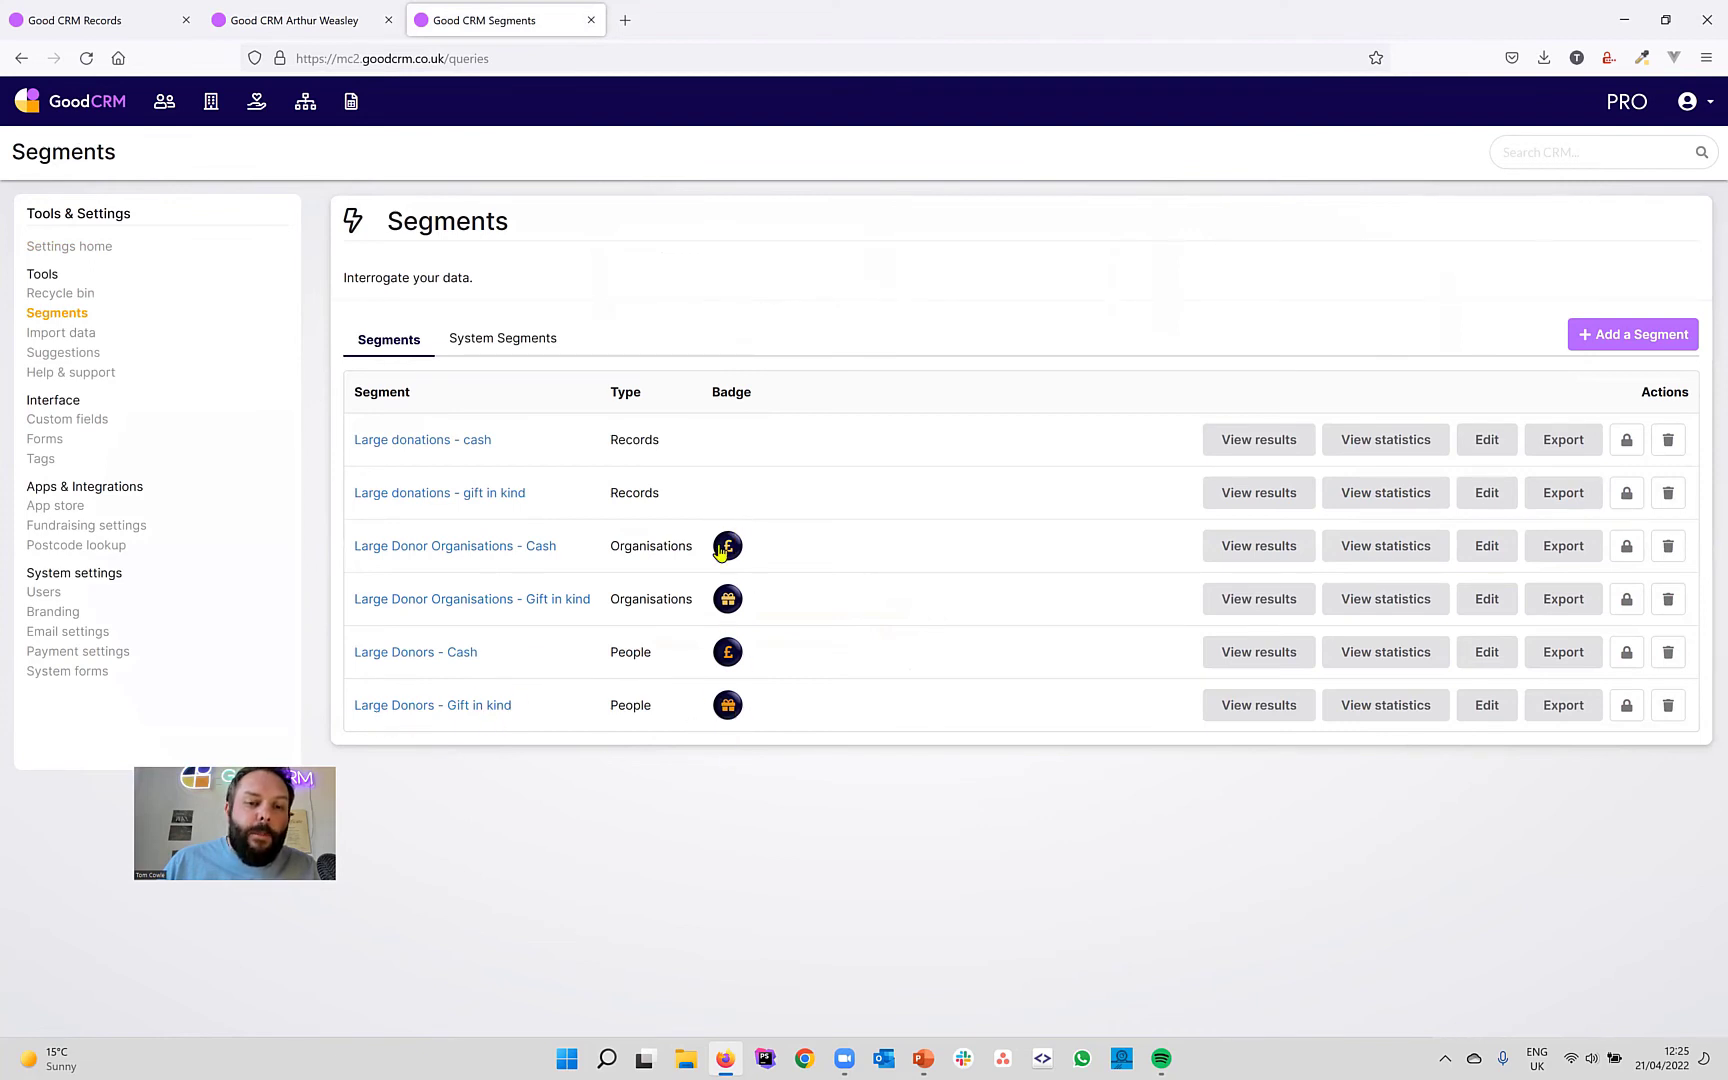
Open the Weasleys Wizard Wheezes organisation and follow its pound-sign Large Donor badge.
left_click(217, 107)
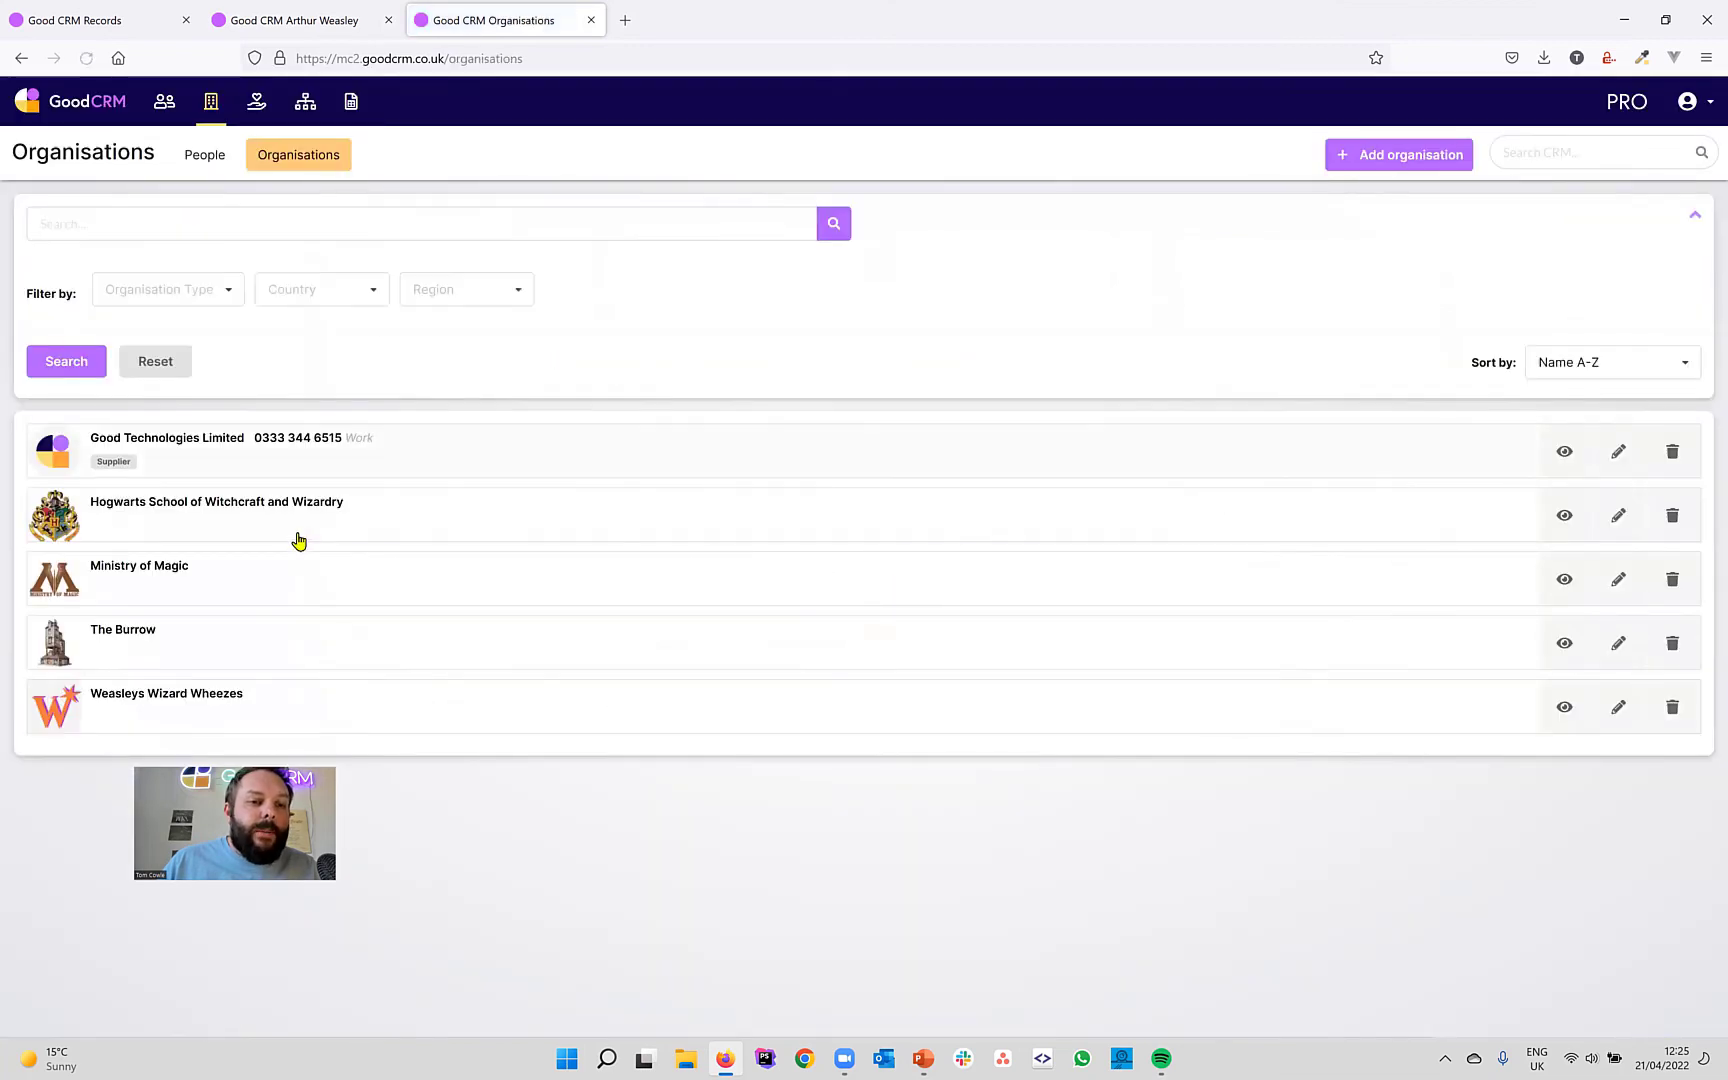
left_click(204, 707)
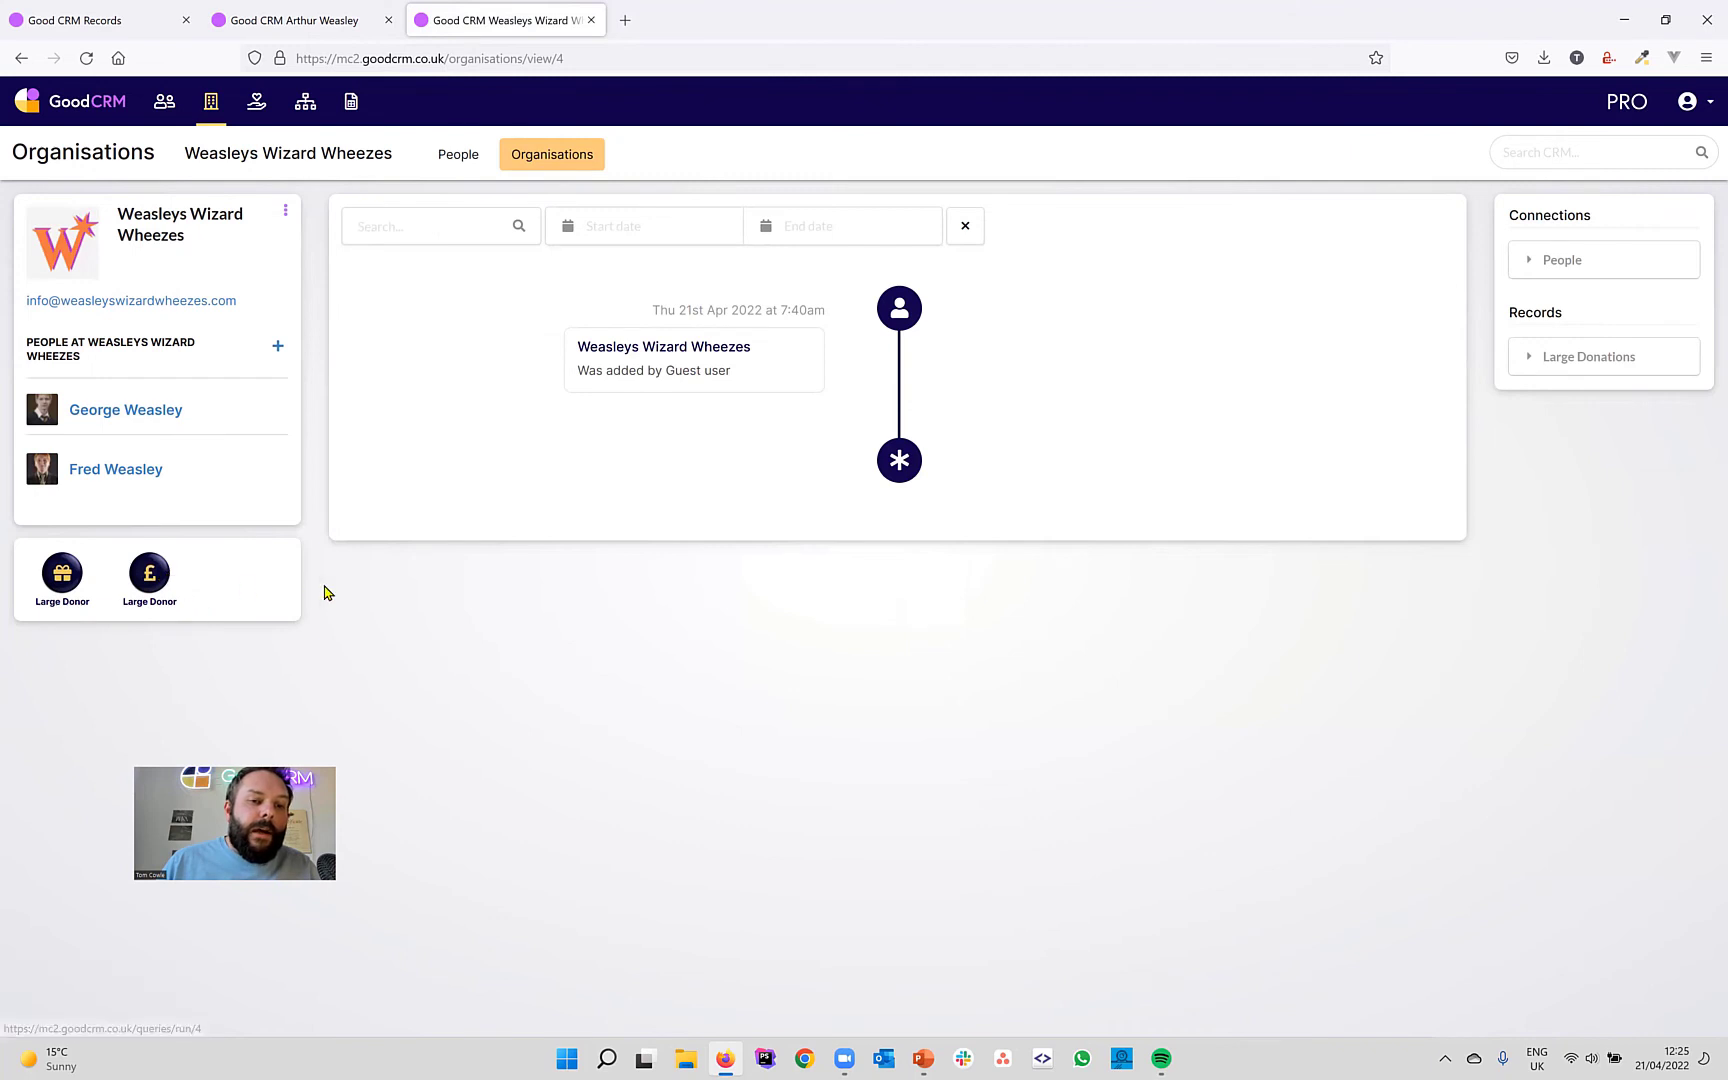
left_click(146, 578)
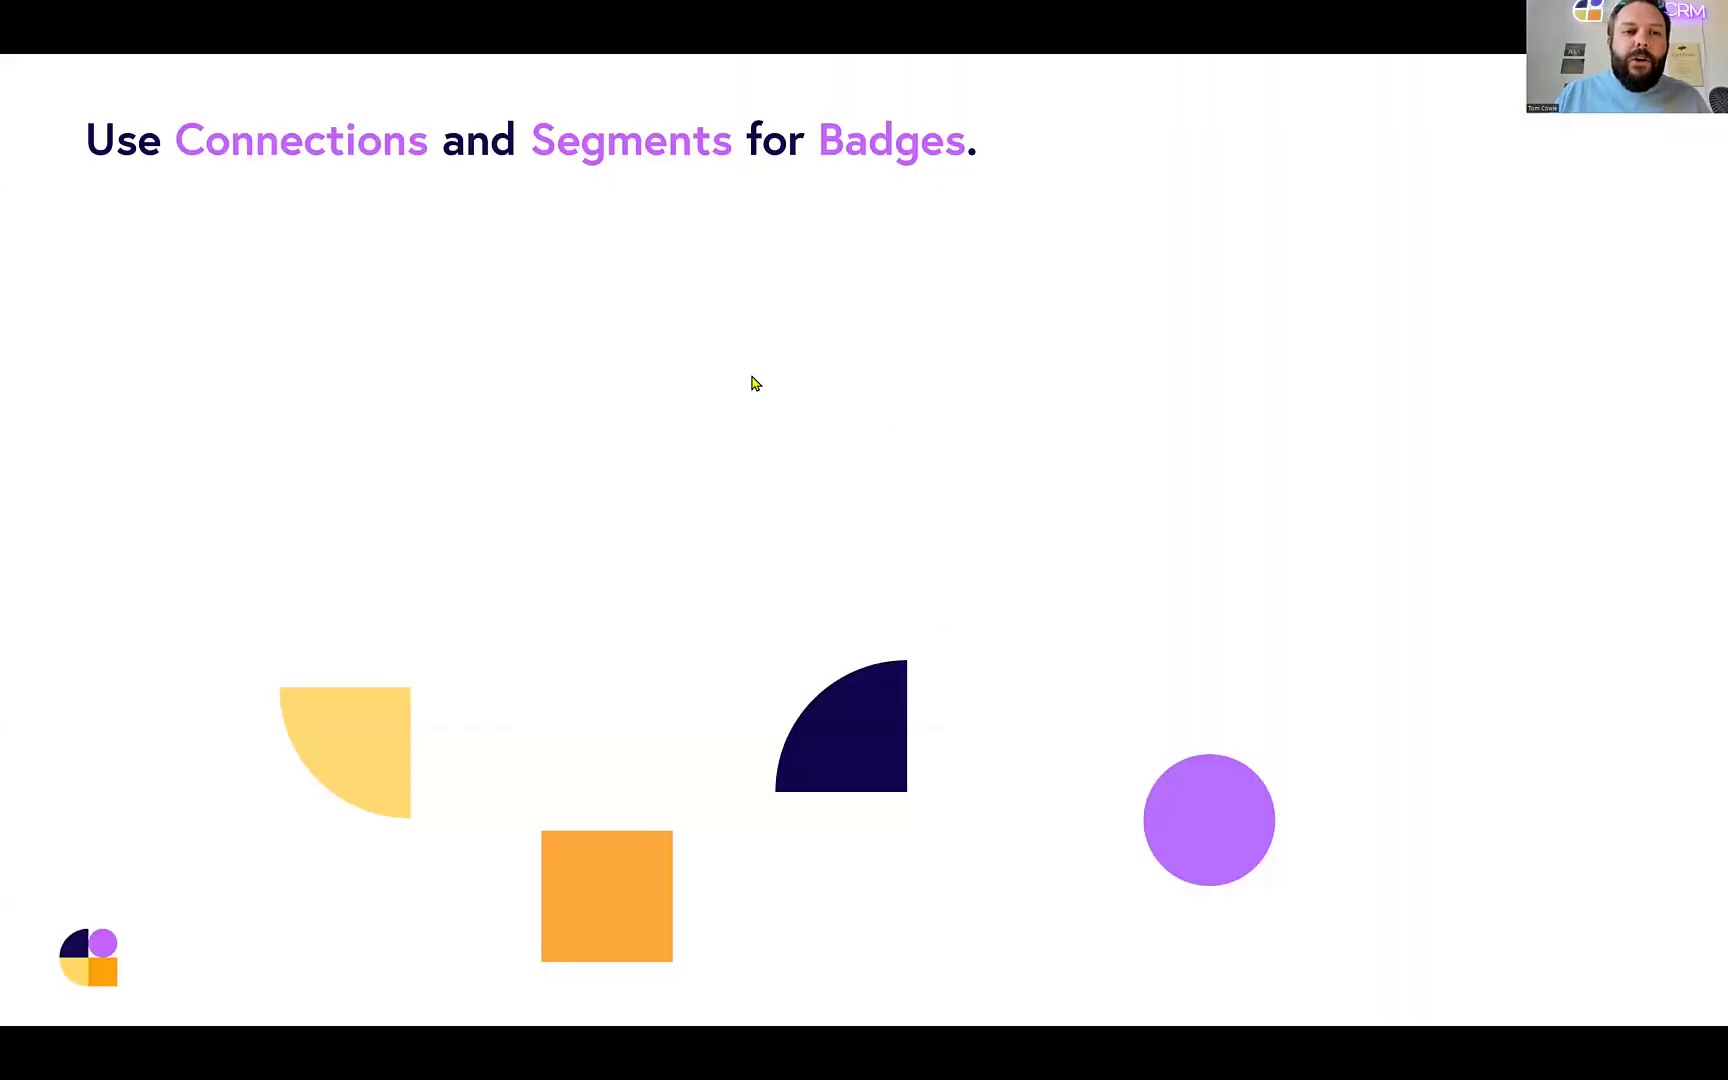
Advance the slide to show the bullet 'Connection fields allow you to find connected data'.
left_click(984, 325)
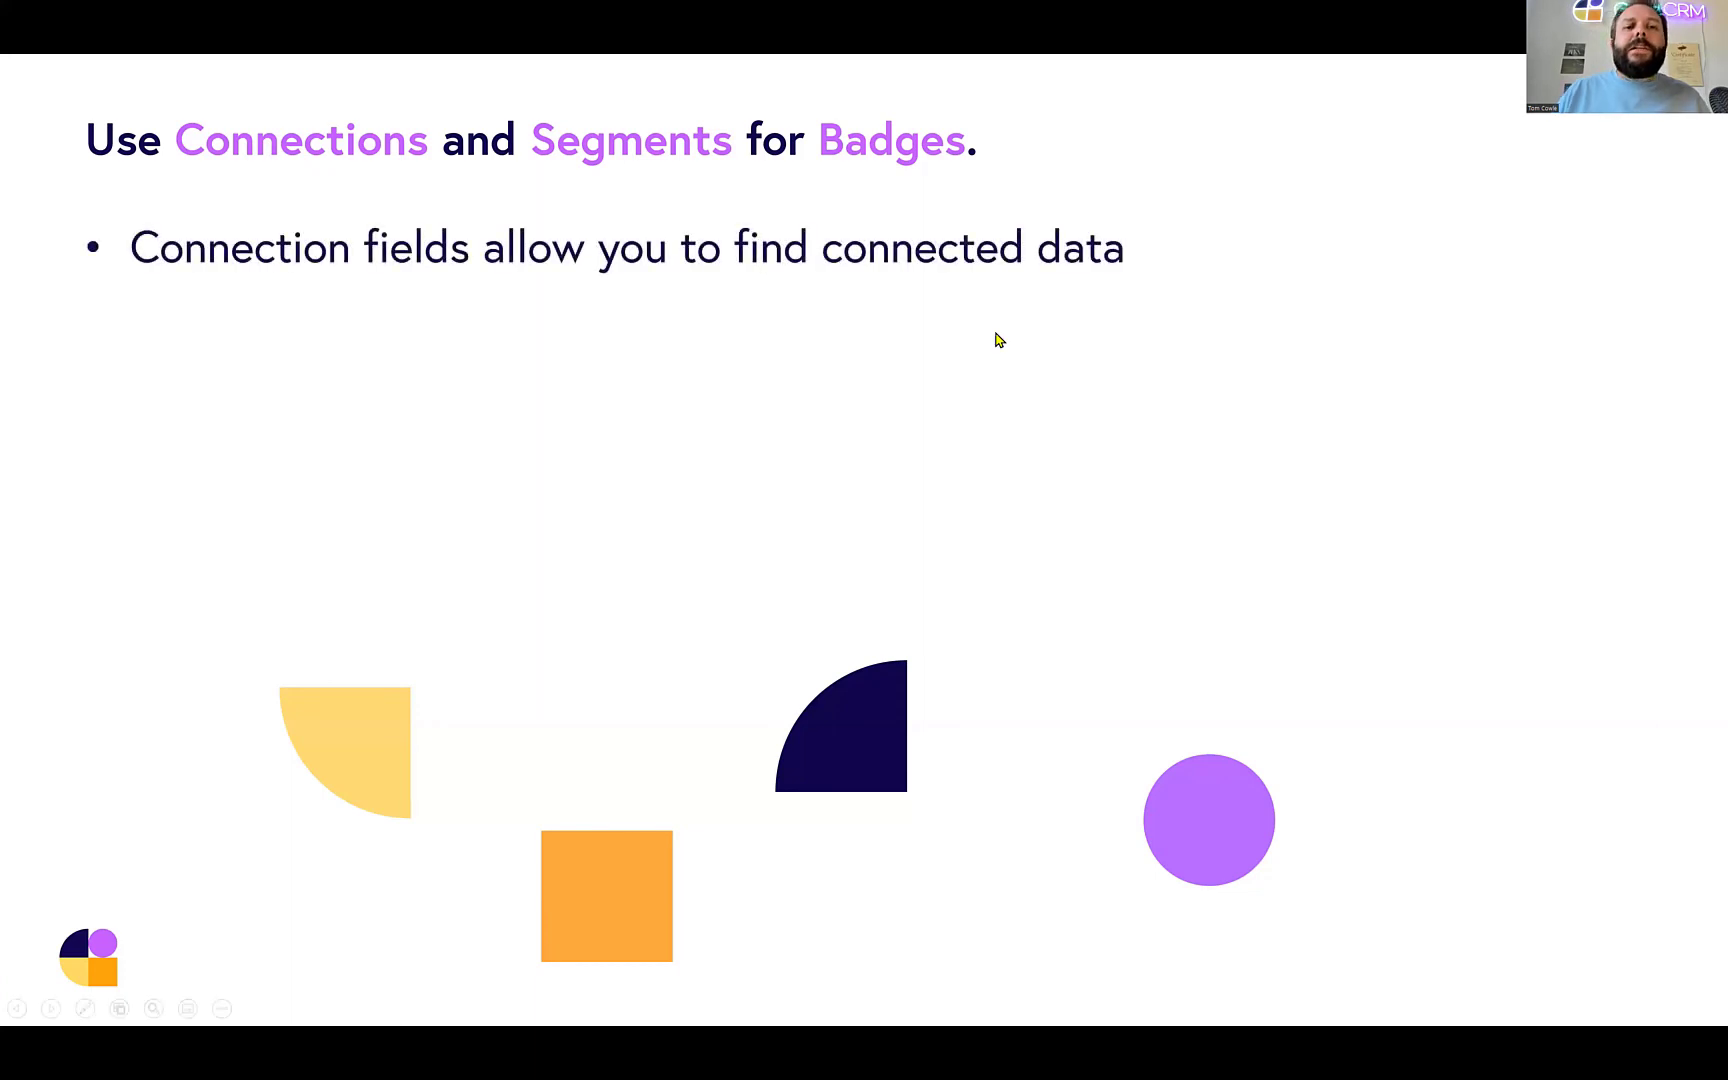
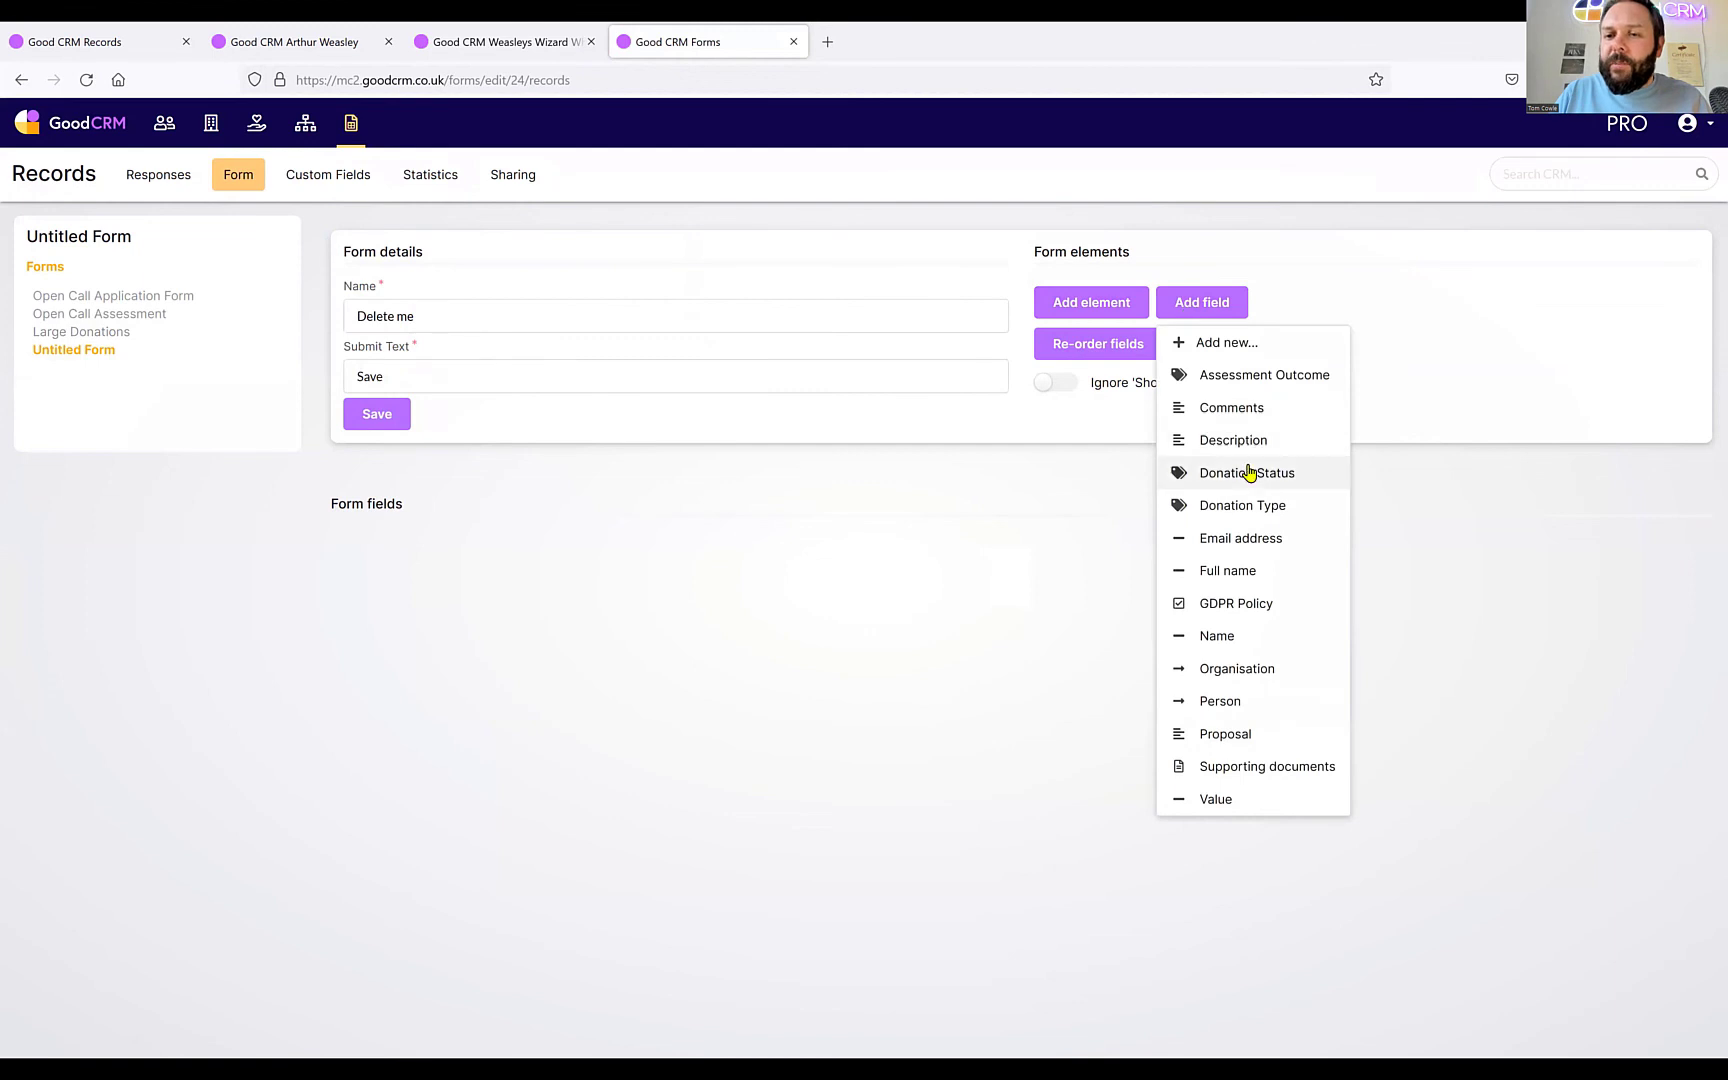
Add a Comments field to the Delete me form, then go back to the record forms list.
left_click(1246, 408)
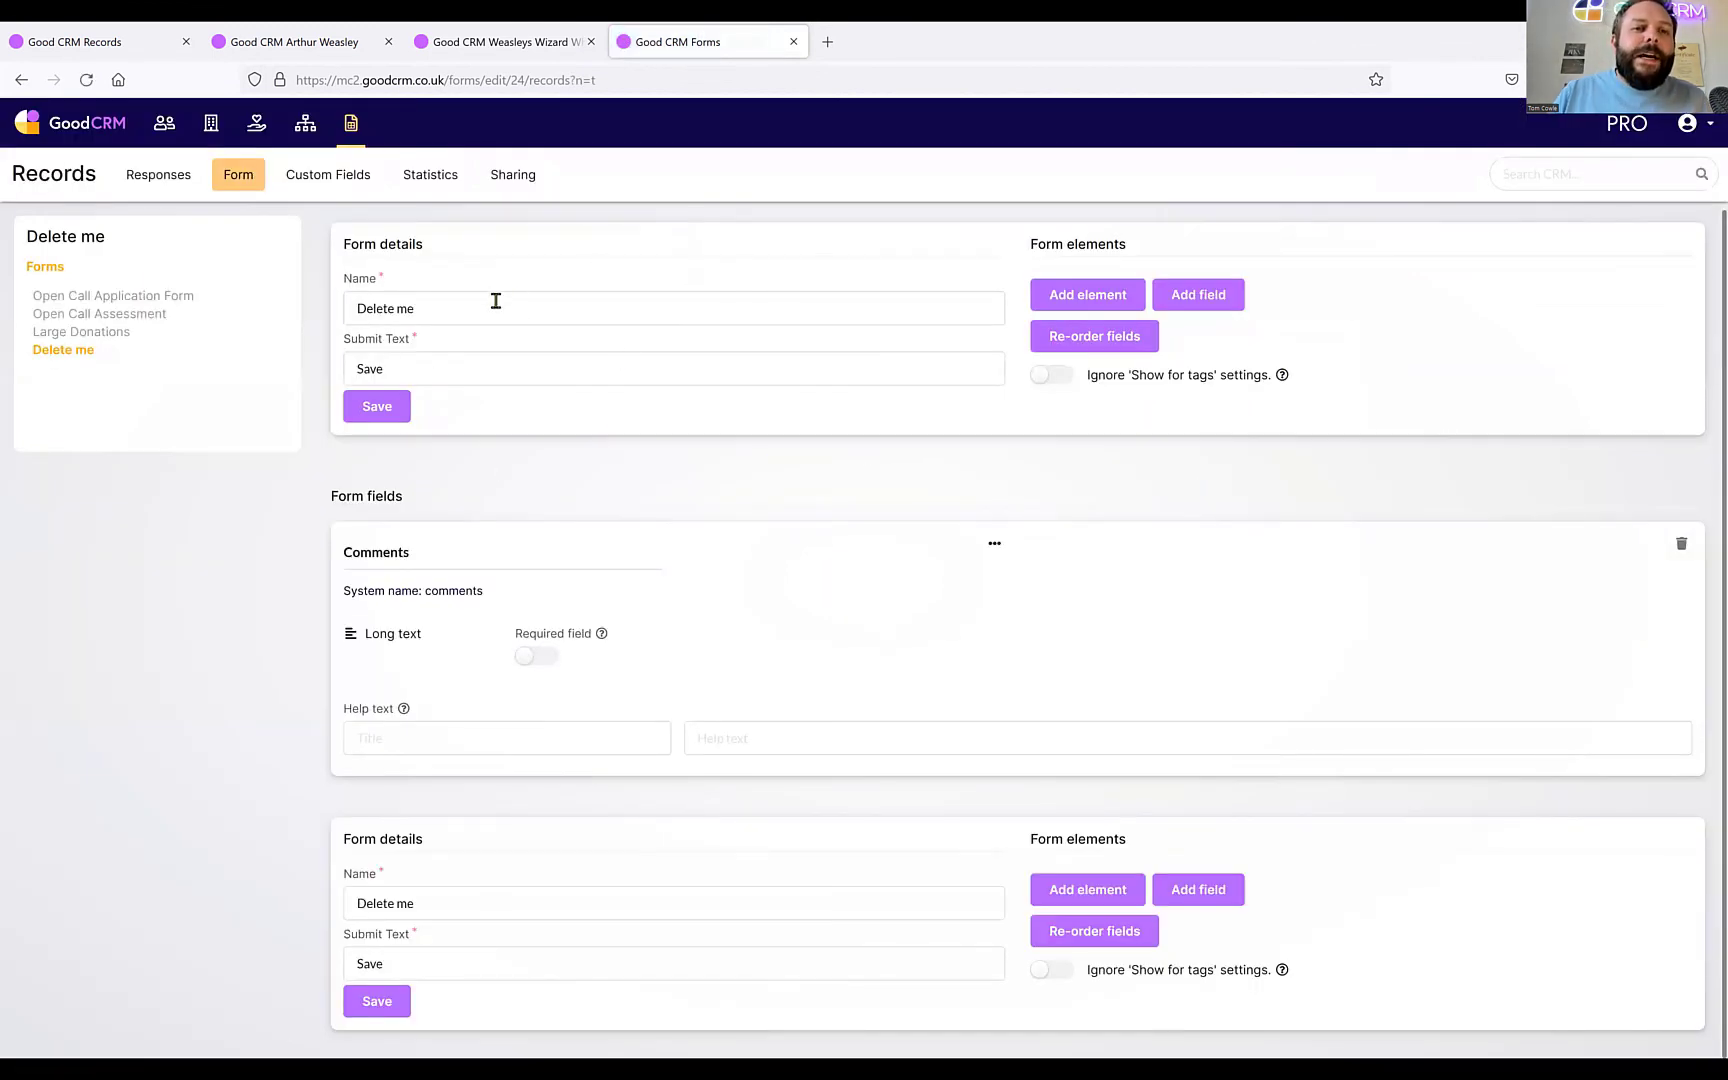
left_click(349, 127)
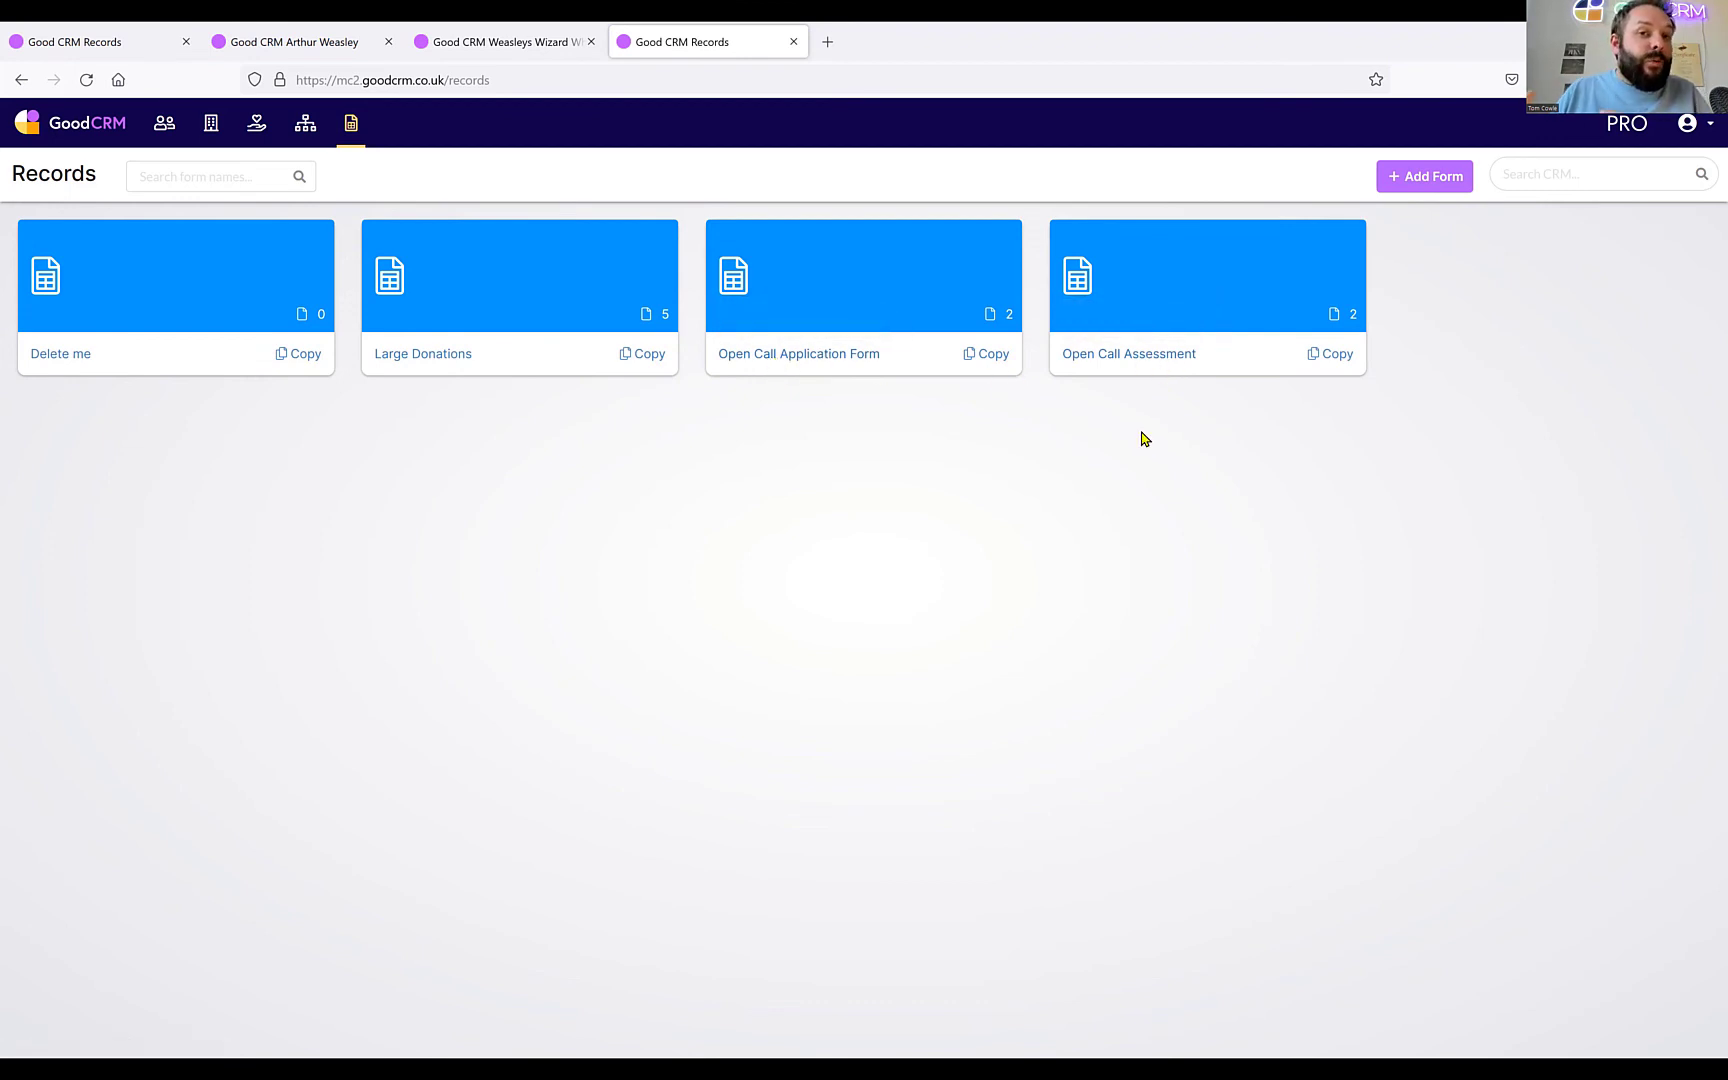
left_click(216, 166)
type("open")
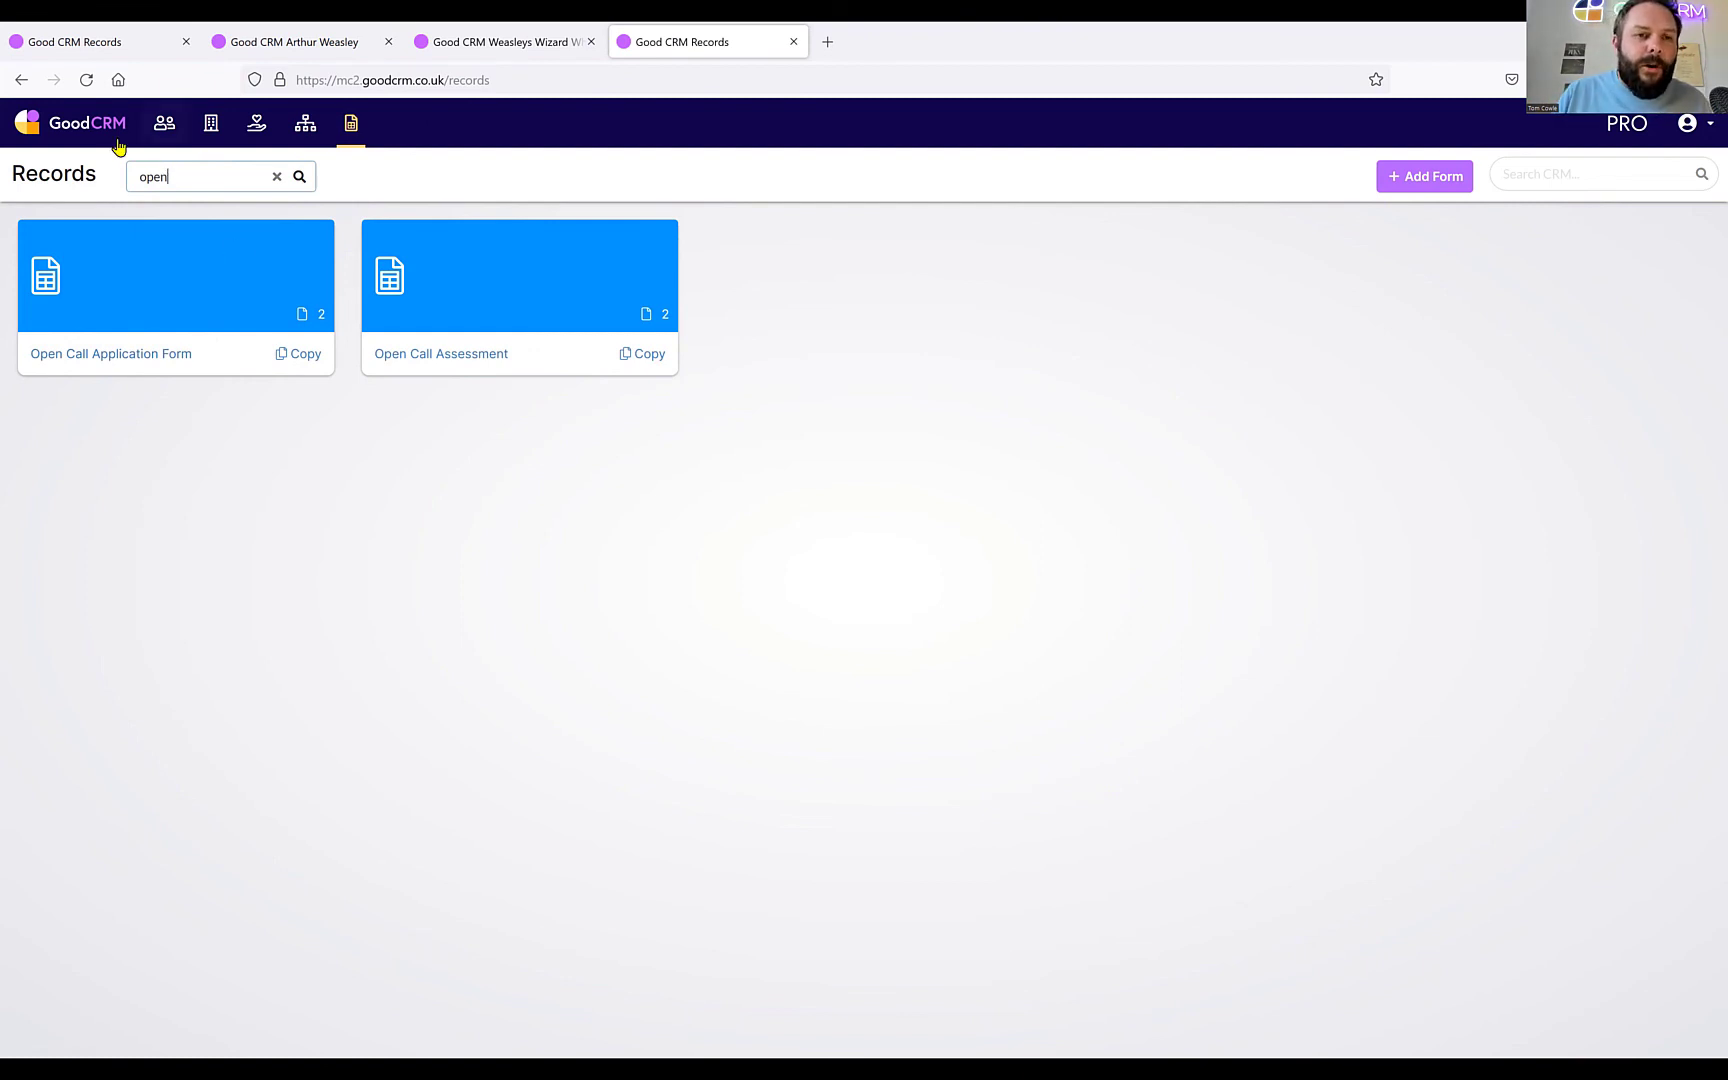
left_click(277, 176)
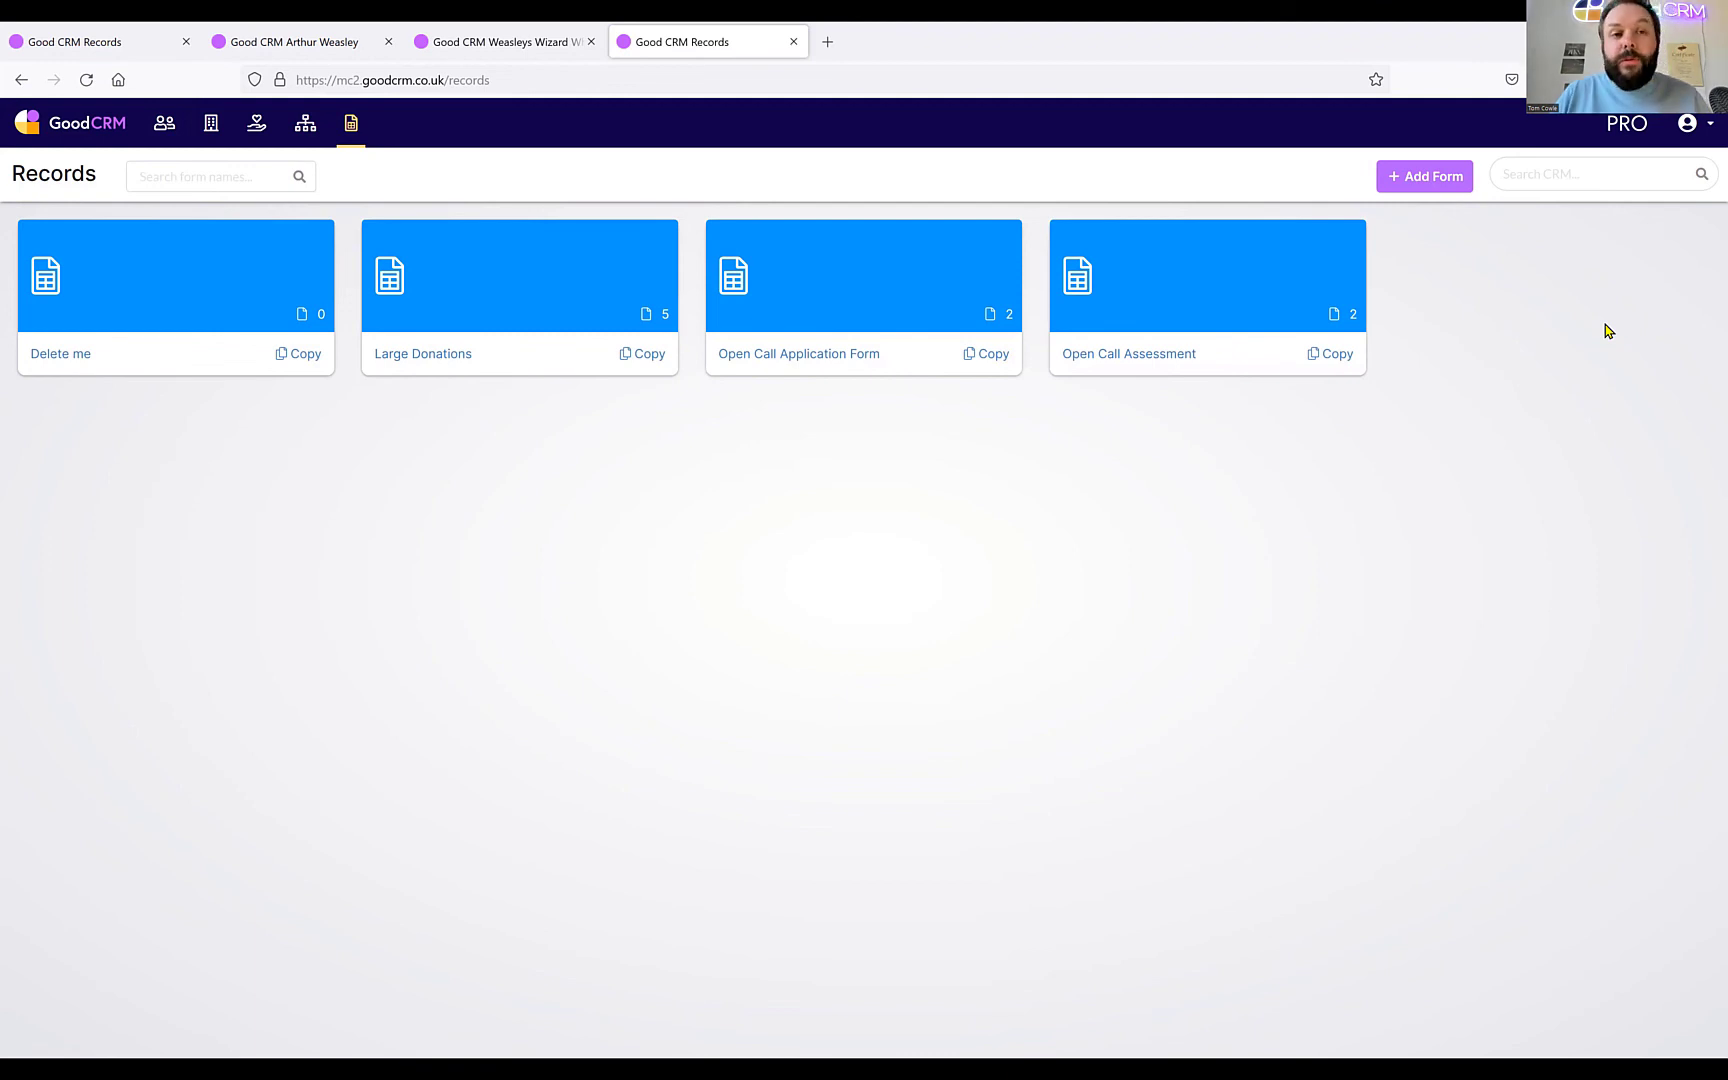
Open the Forms settings under Tools and Settings, first listing the Organisations forms.
left_click(1707, 142)
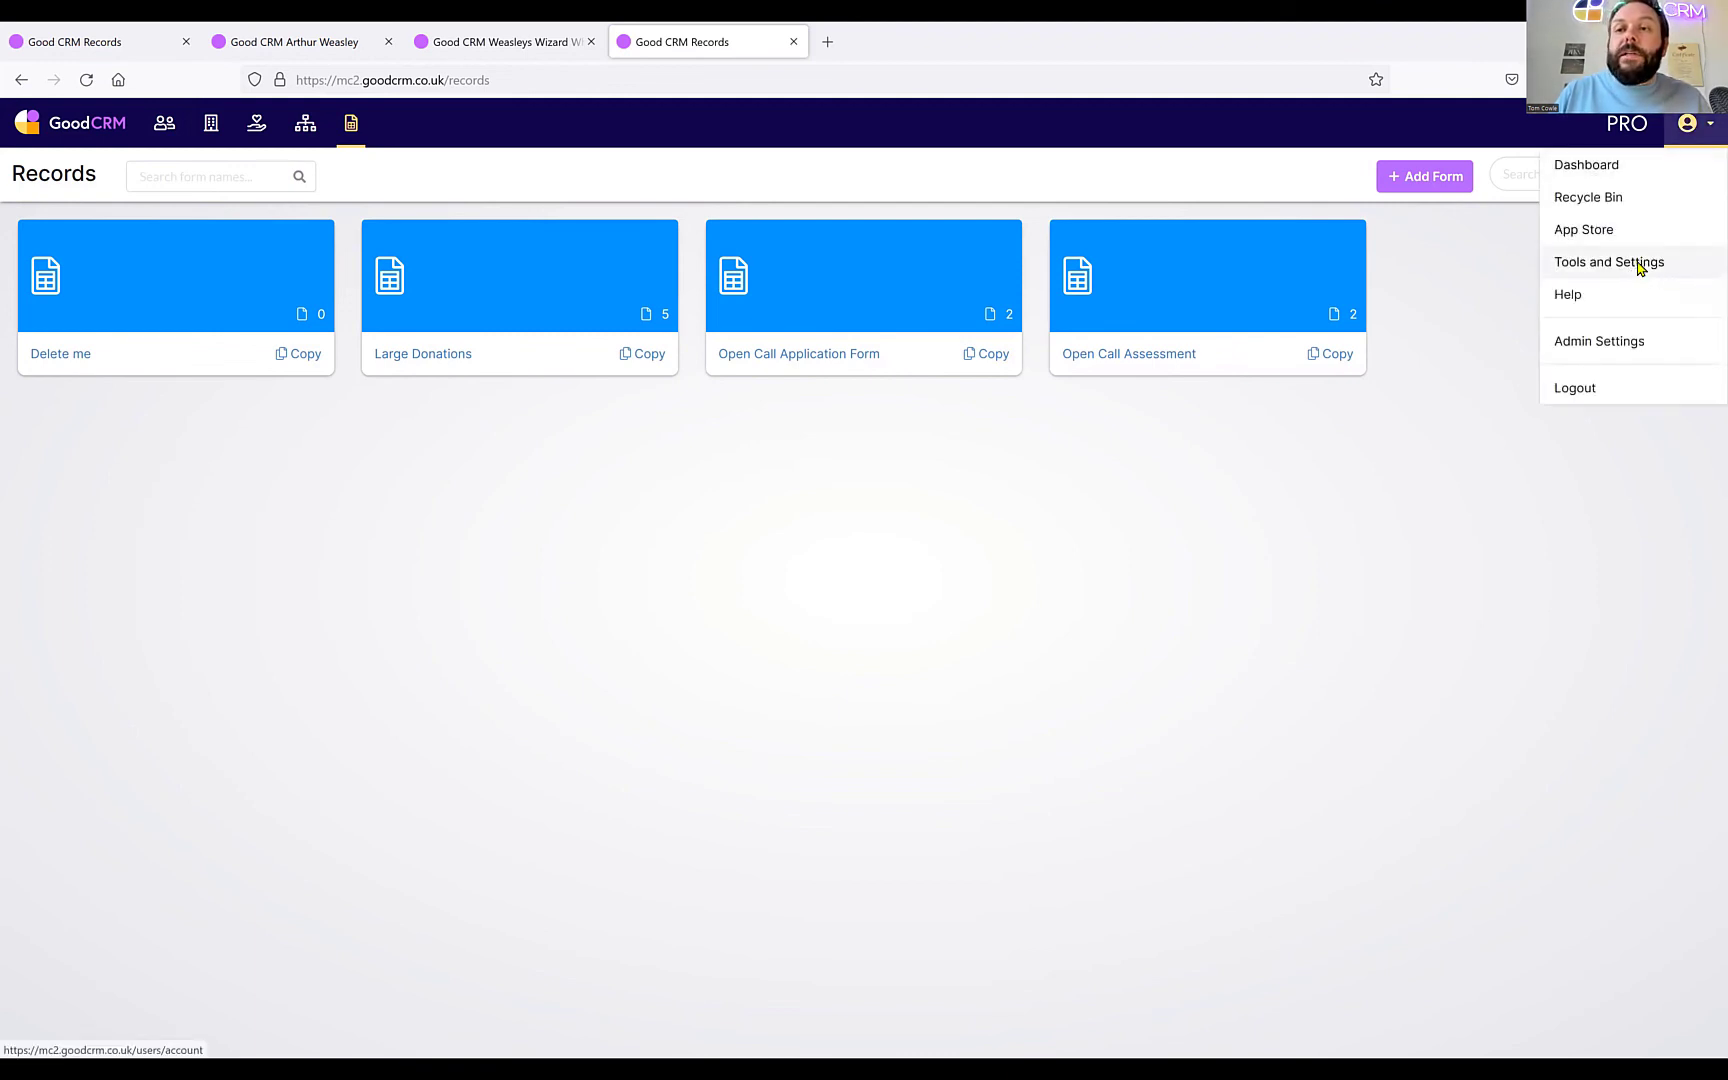
left_click(1638, 266)
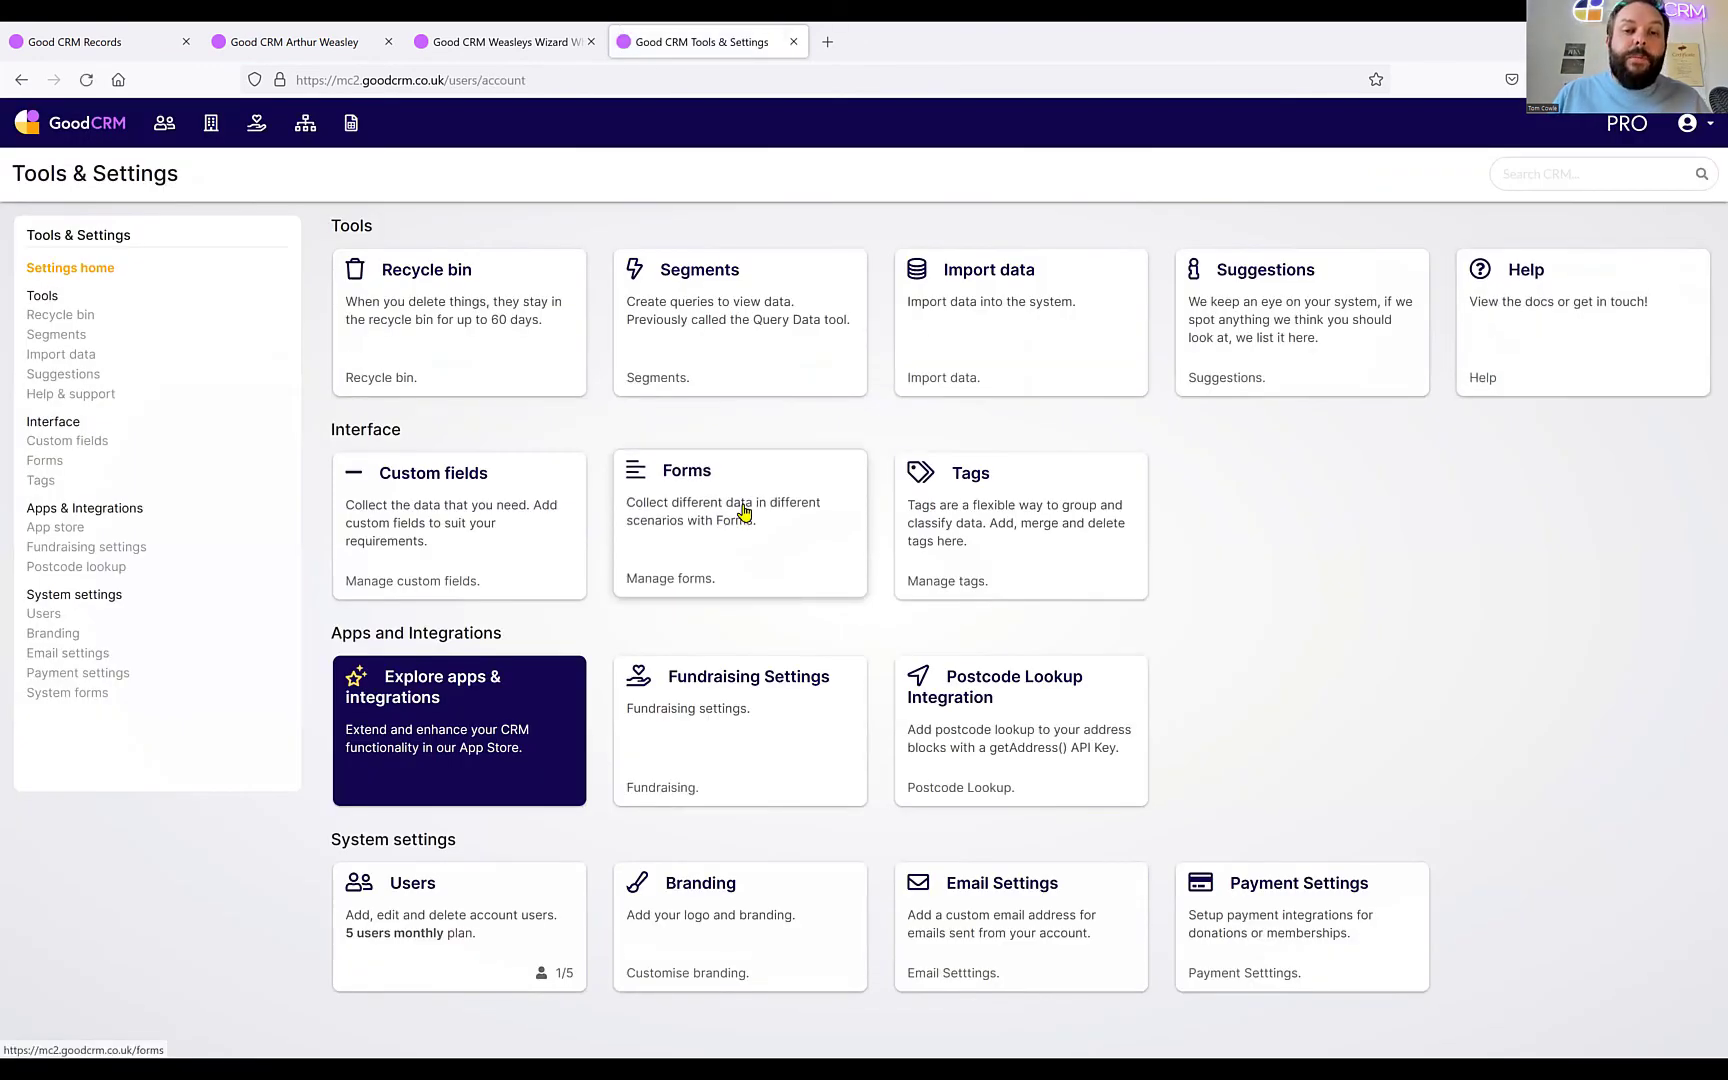
left_click(745, 512)
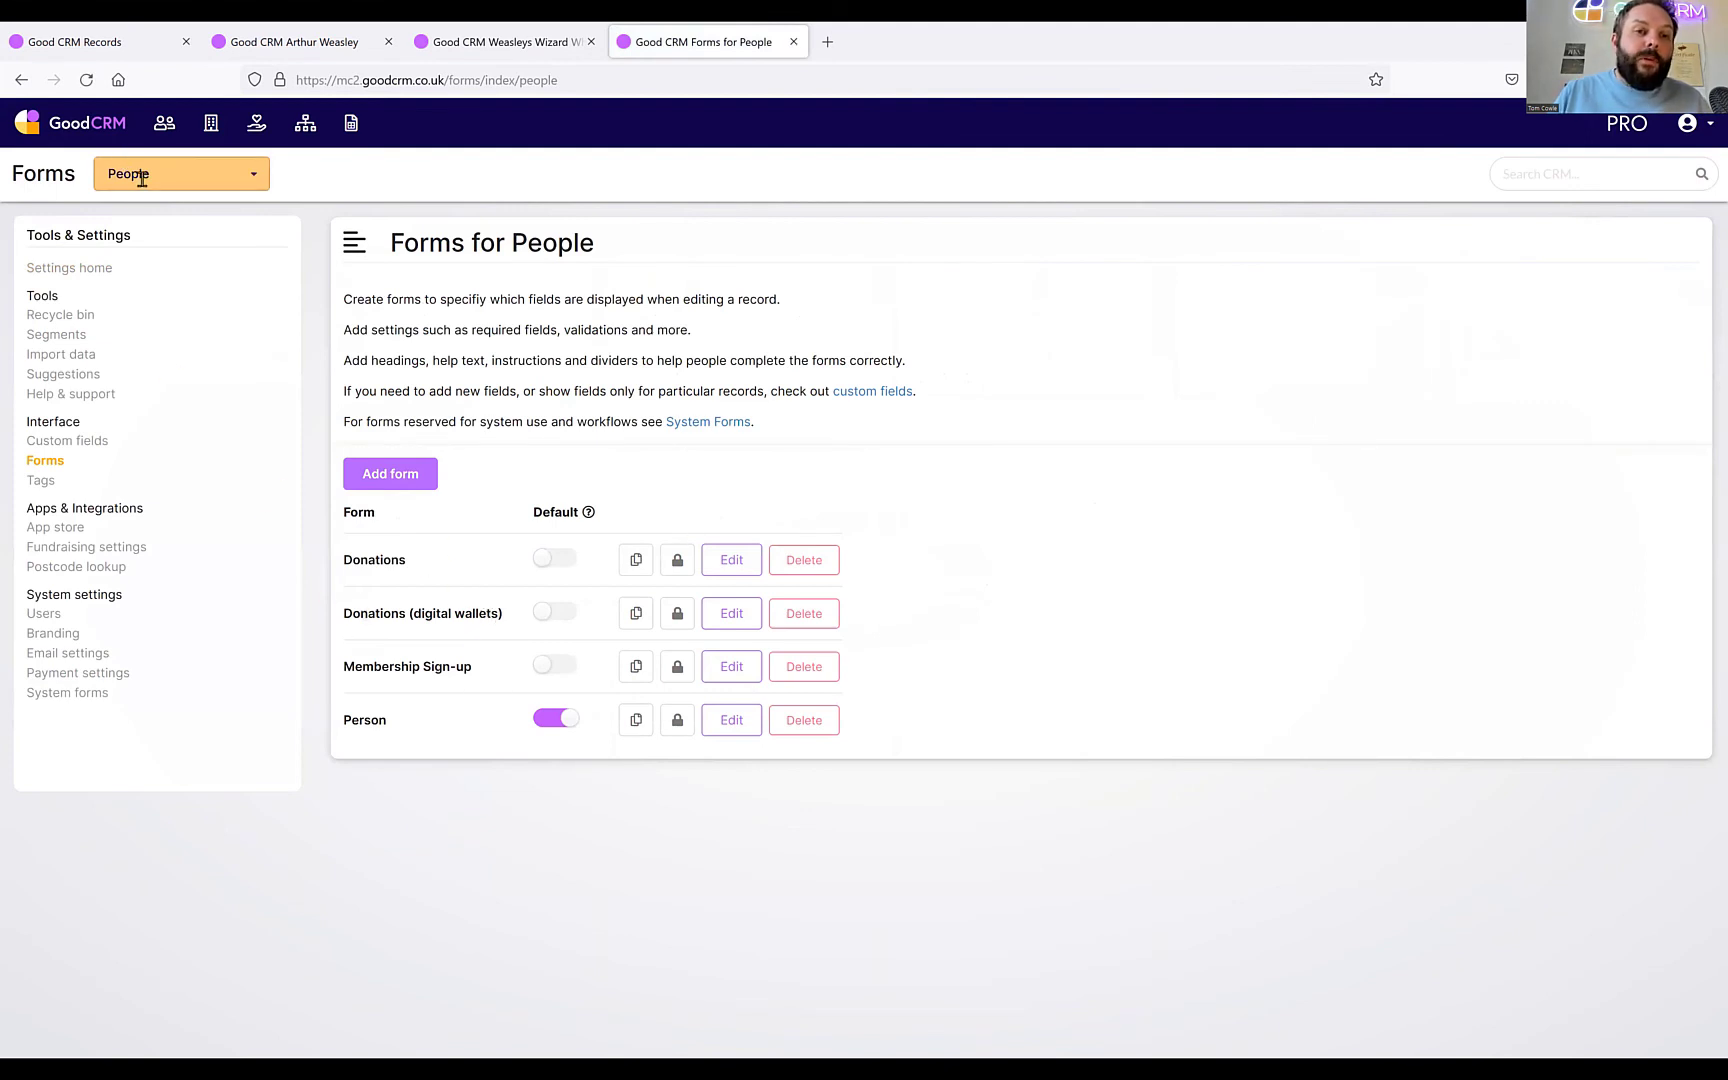
left_click(254, 177)
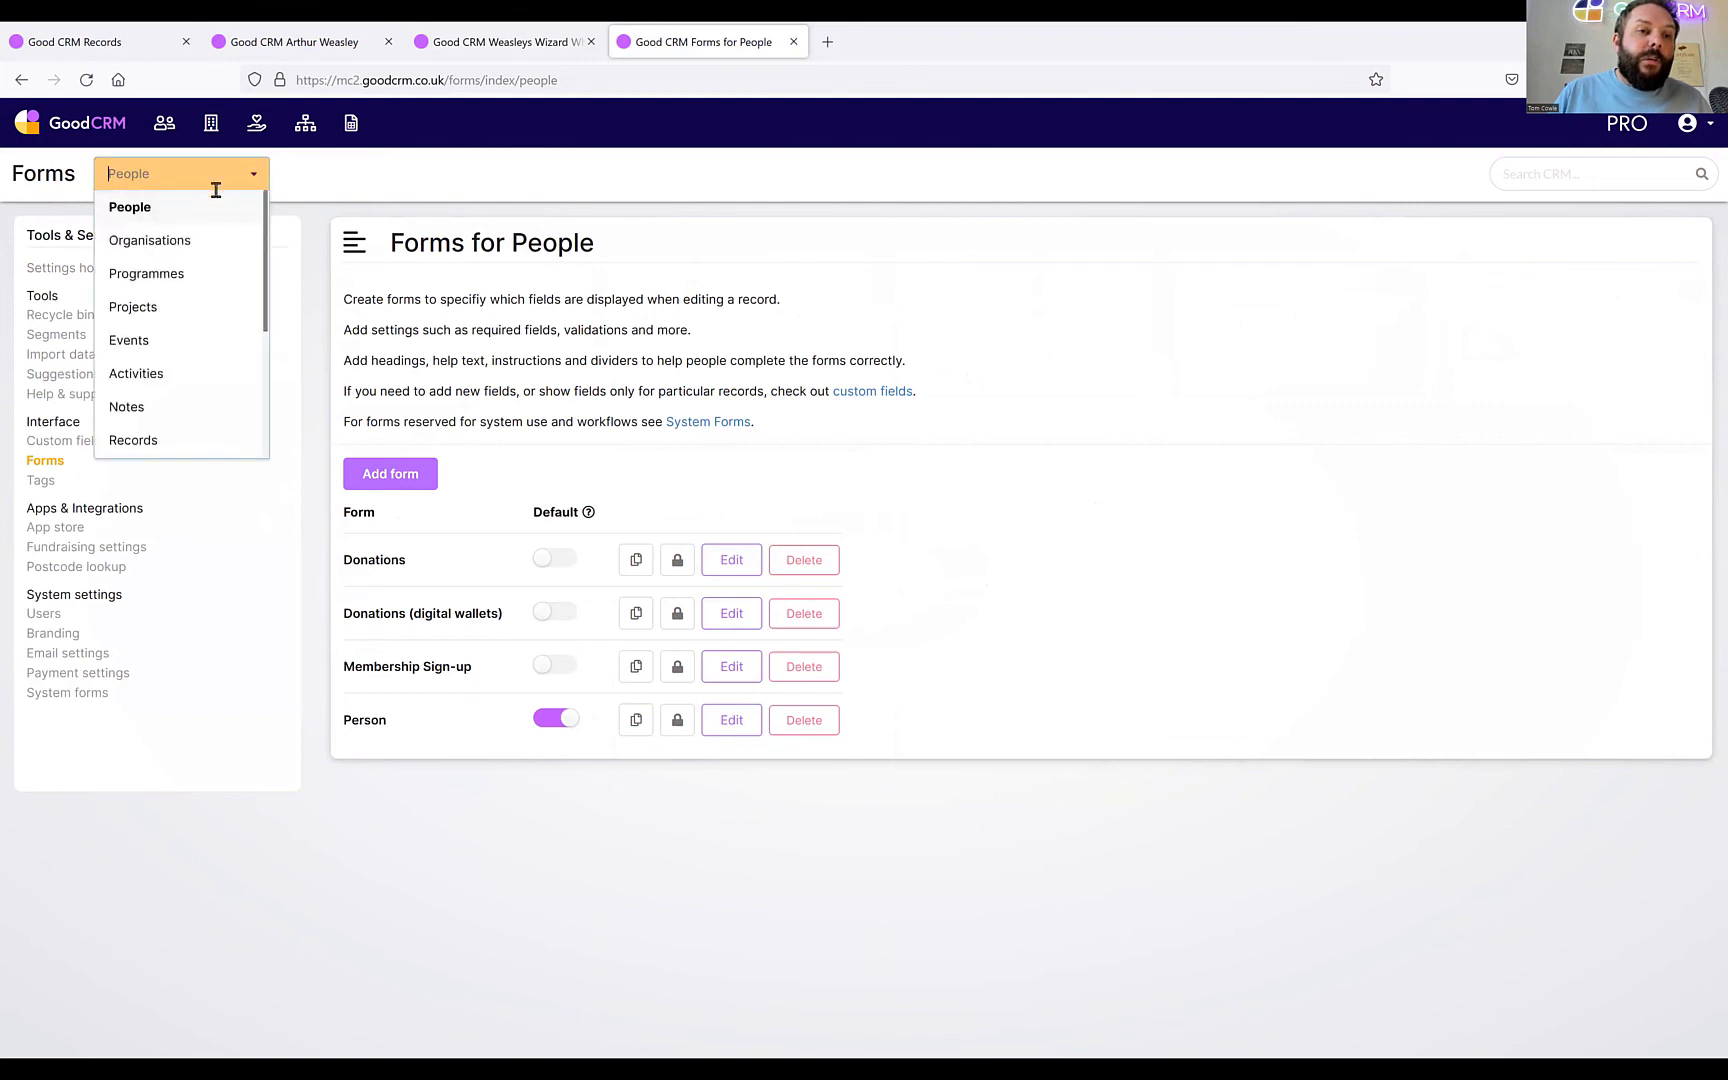
left_click(185, 240)
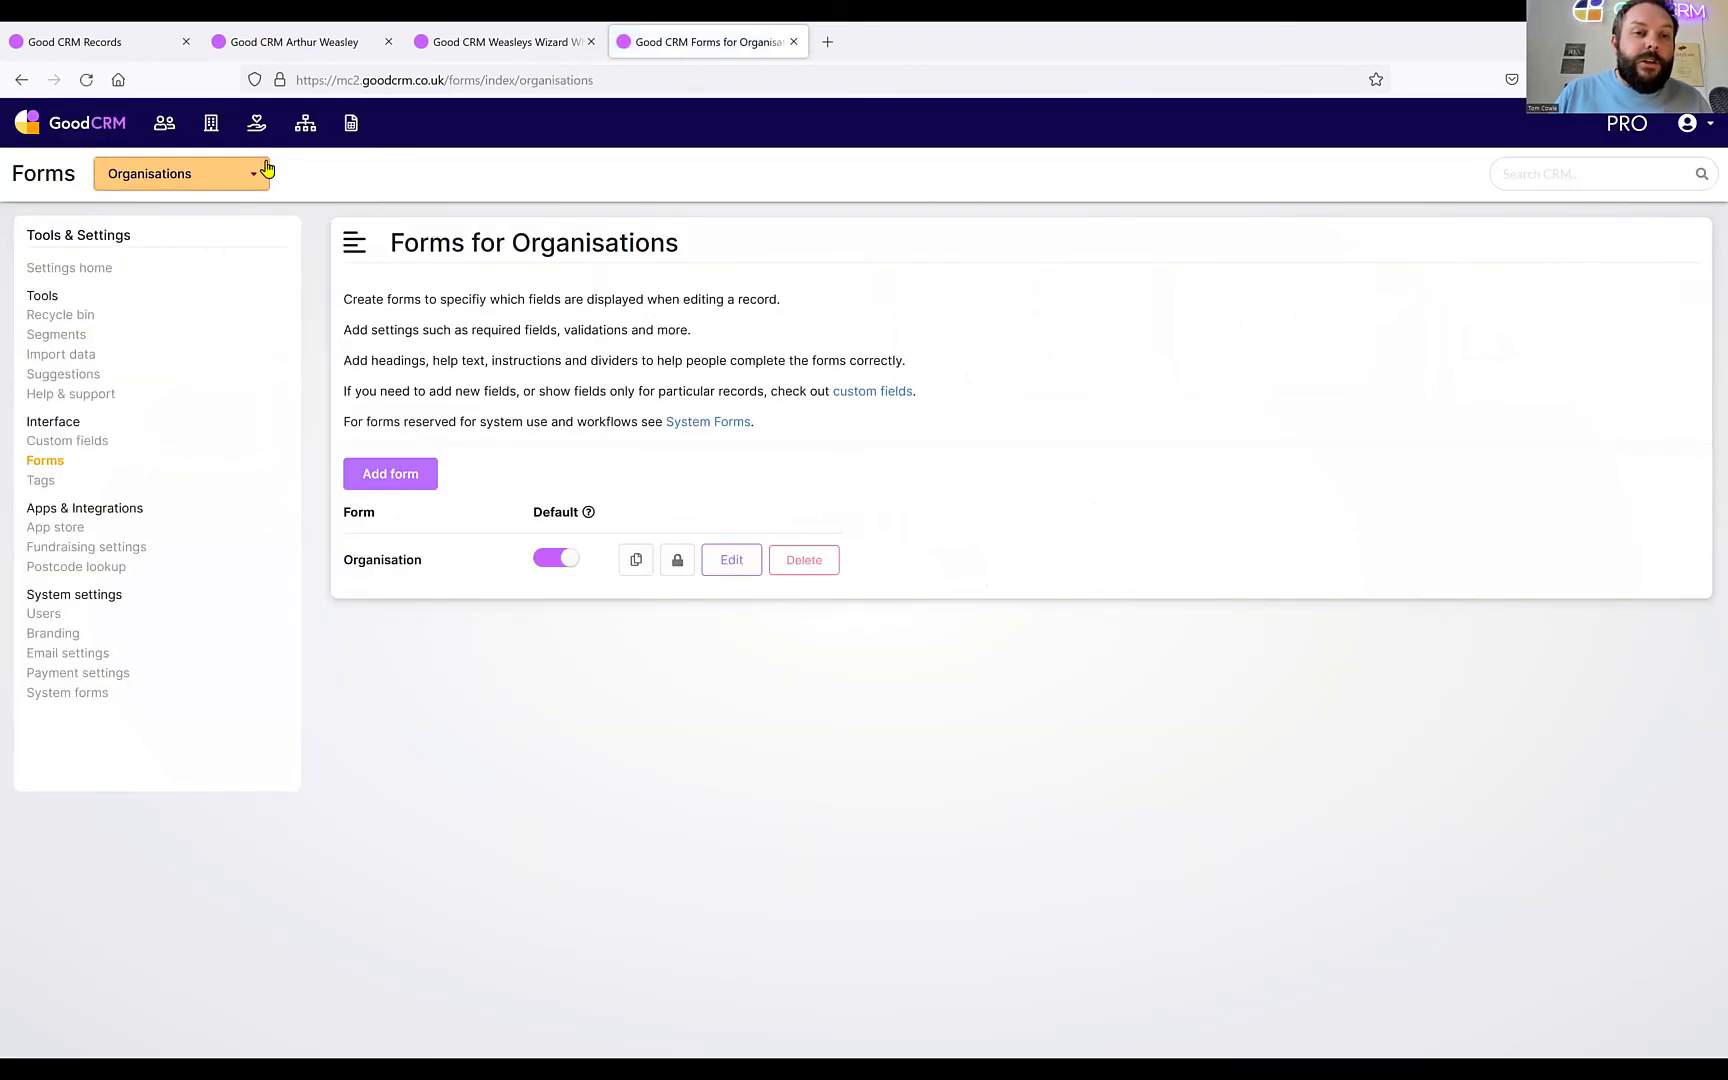
Switch the form list to Records and delete the 'Delete me' form.
left_click(253, 180)
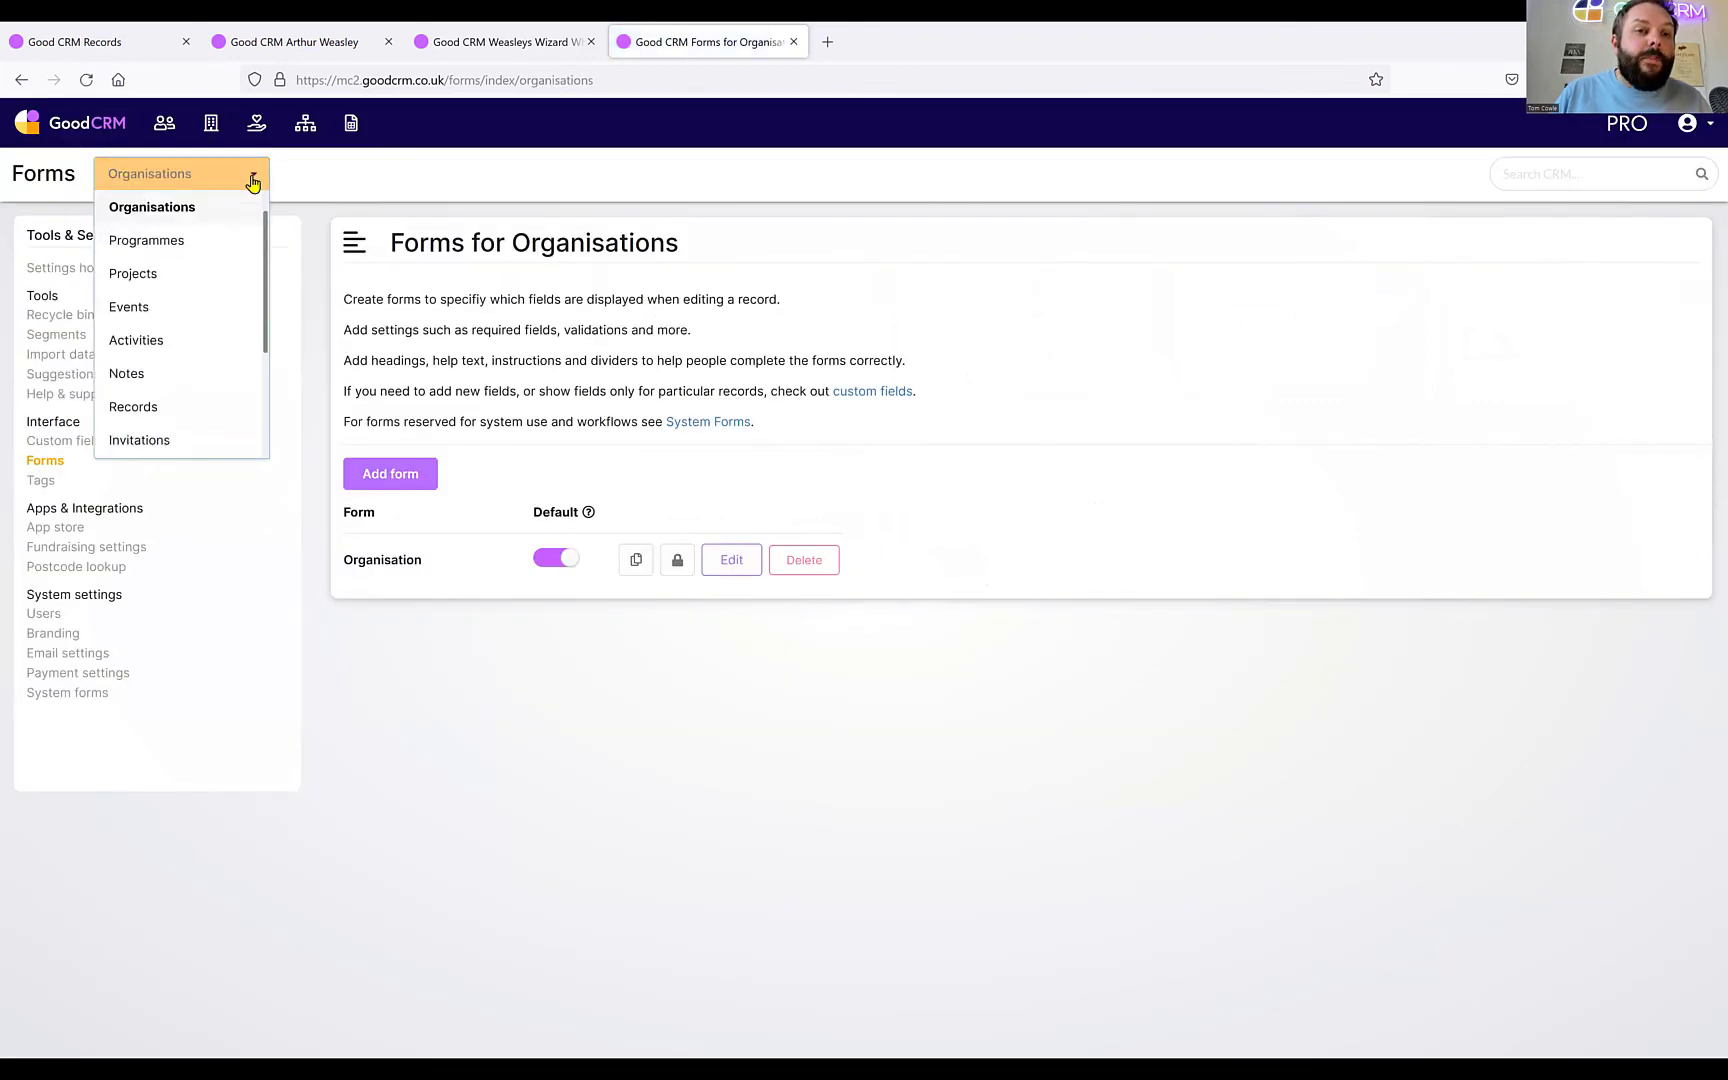
scroll(204, 297, "down", 2)
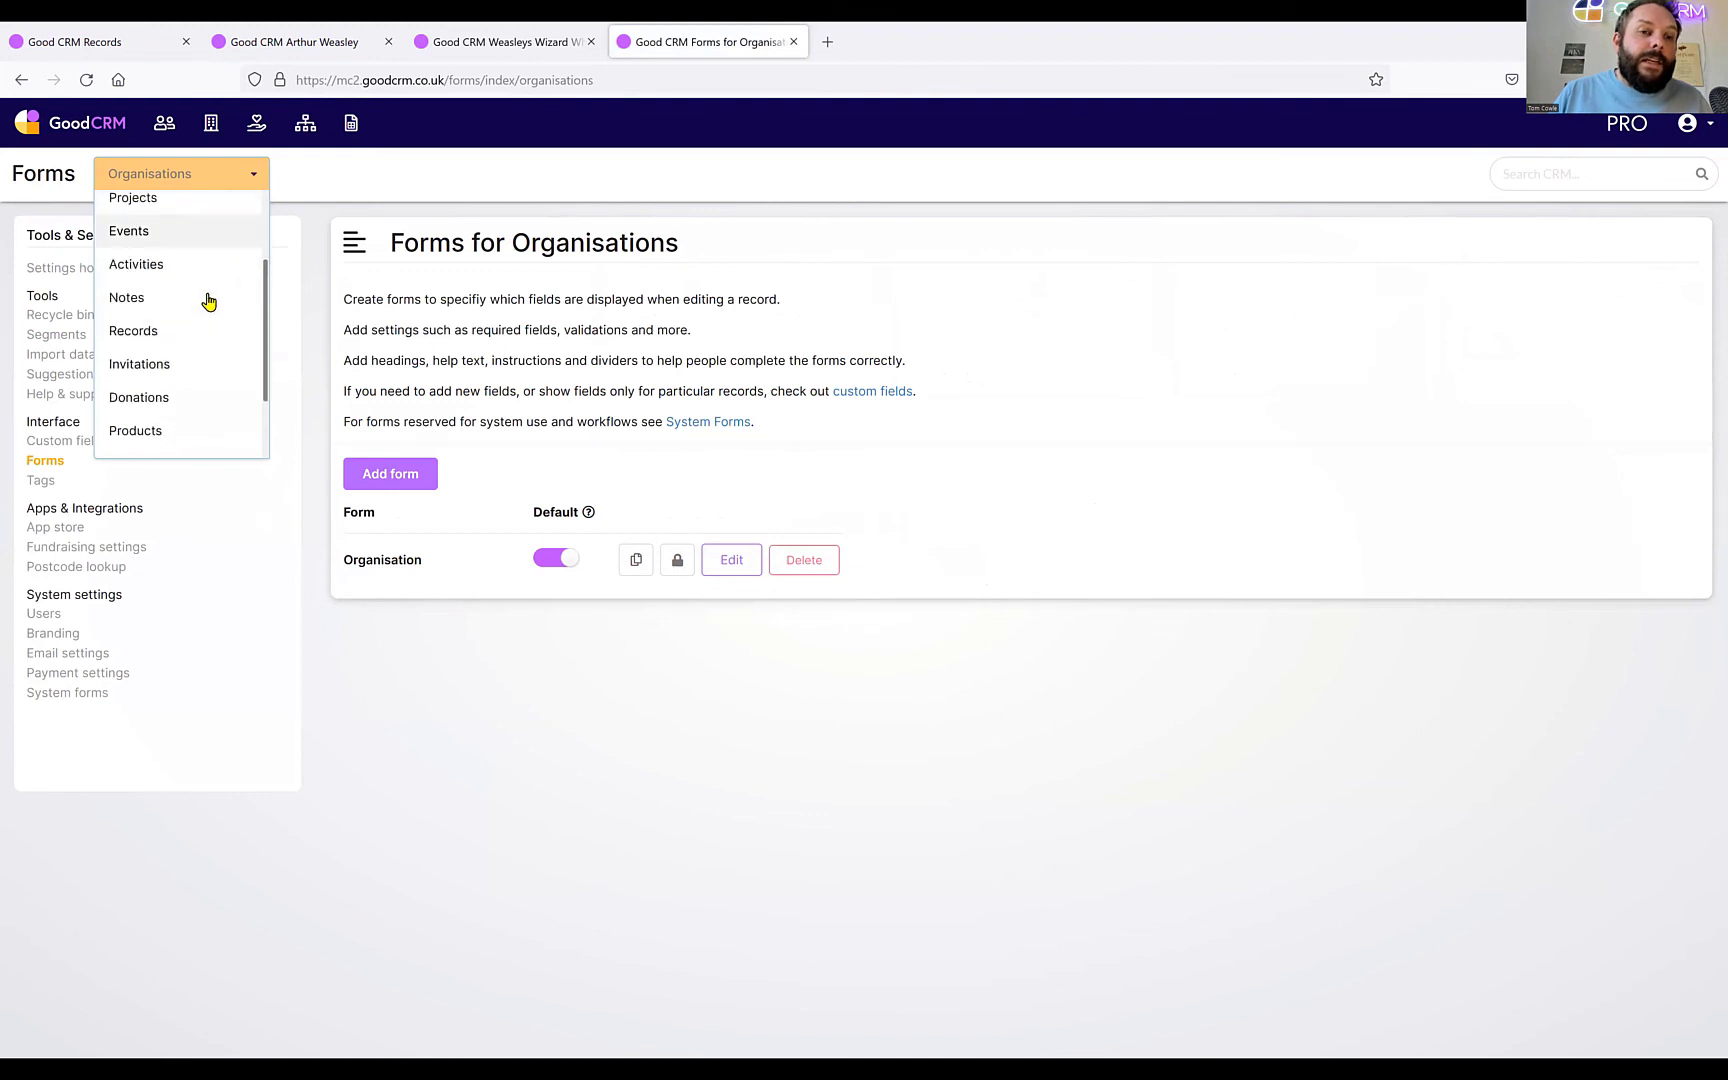
left_click(146, 338)
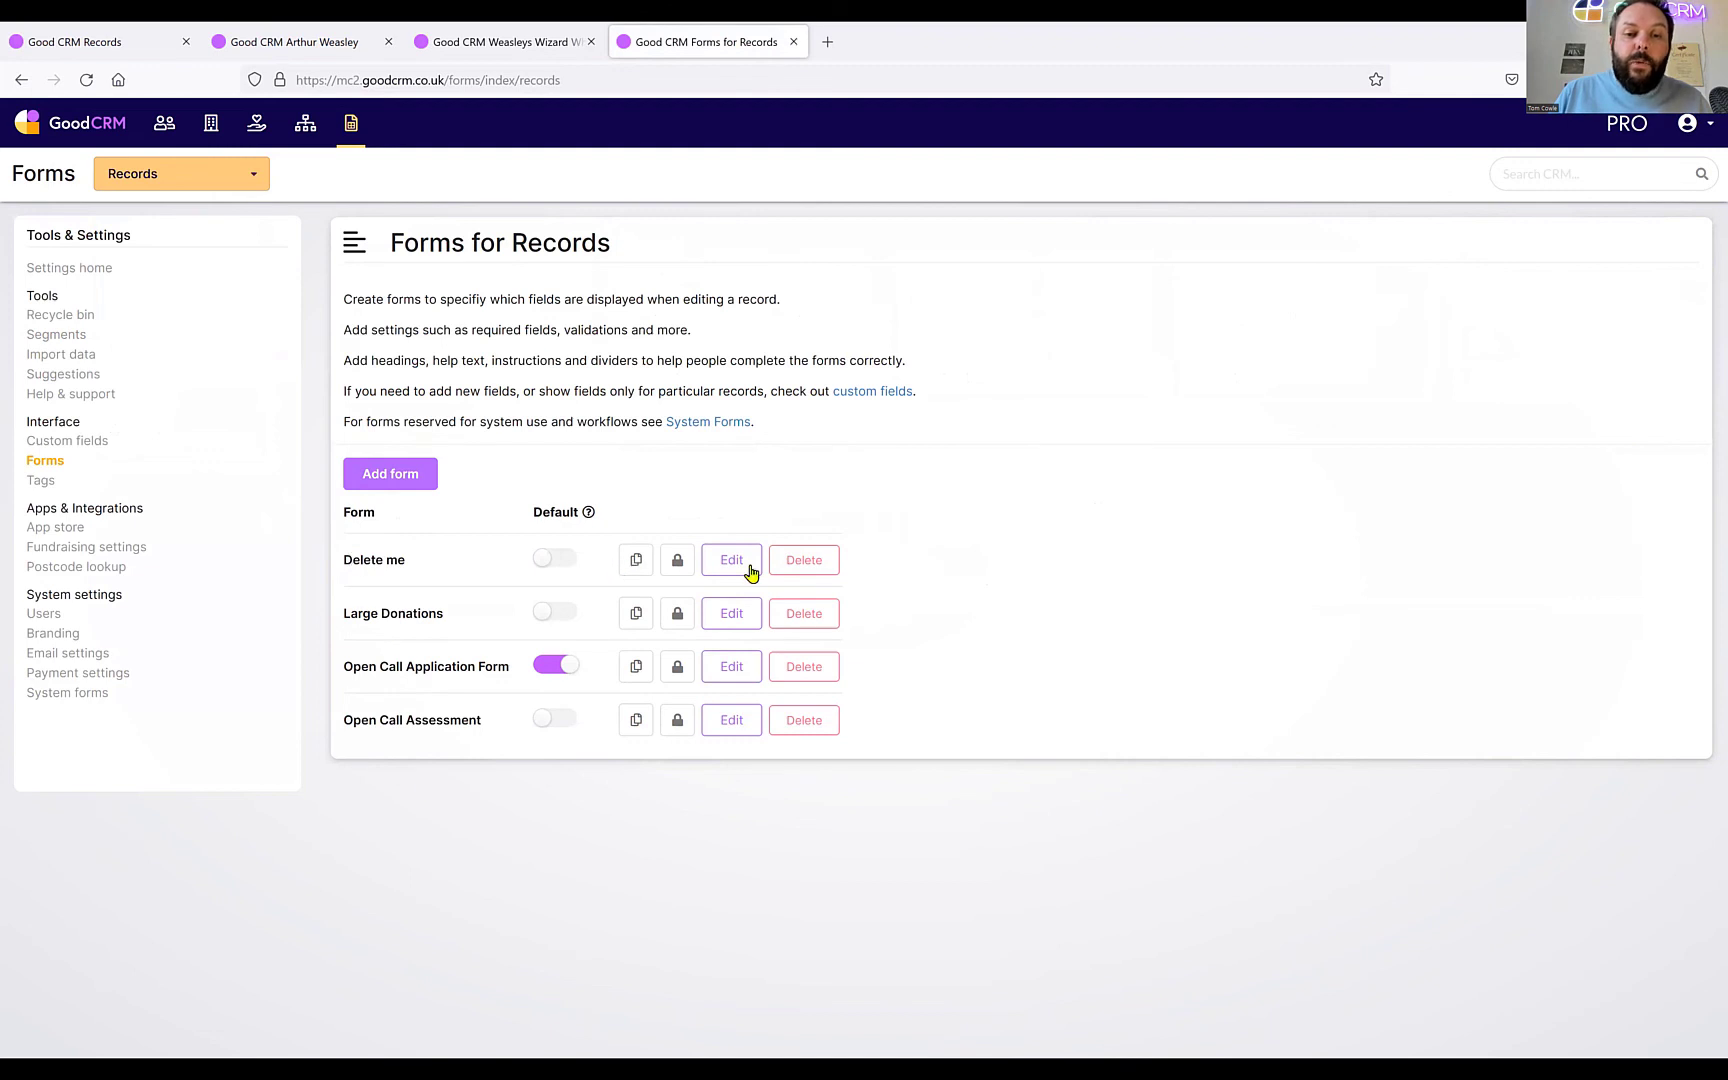
left_click(805, 561)
Confirm moving 'Delete me' to the recycle bin, then go to Tools & Settings.
left_click(938, 612)
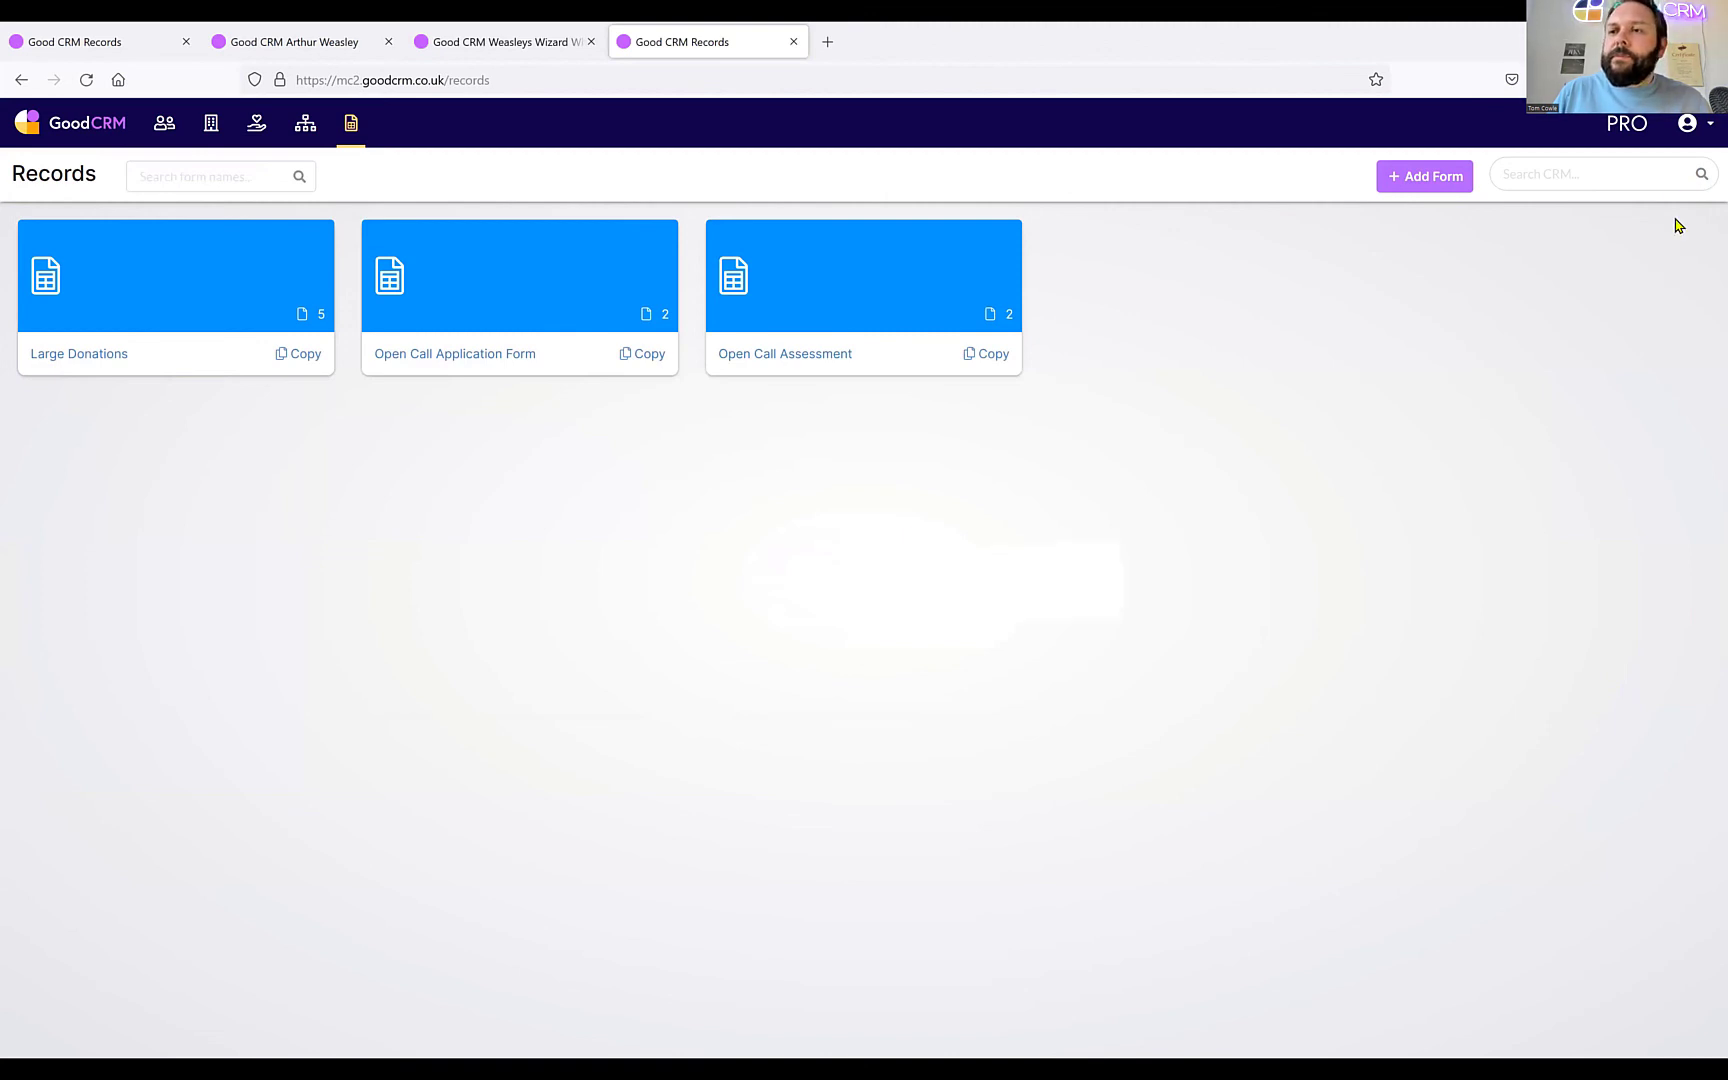
left_click(1697, 125)
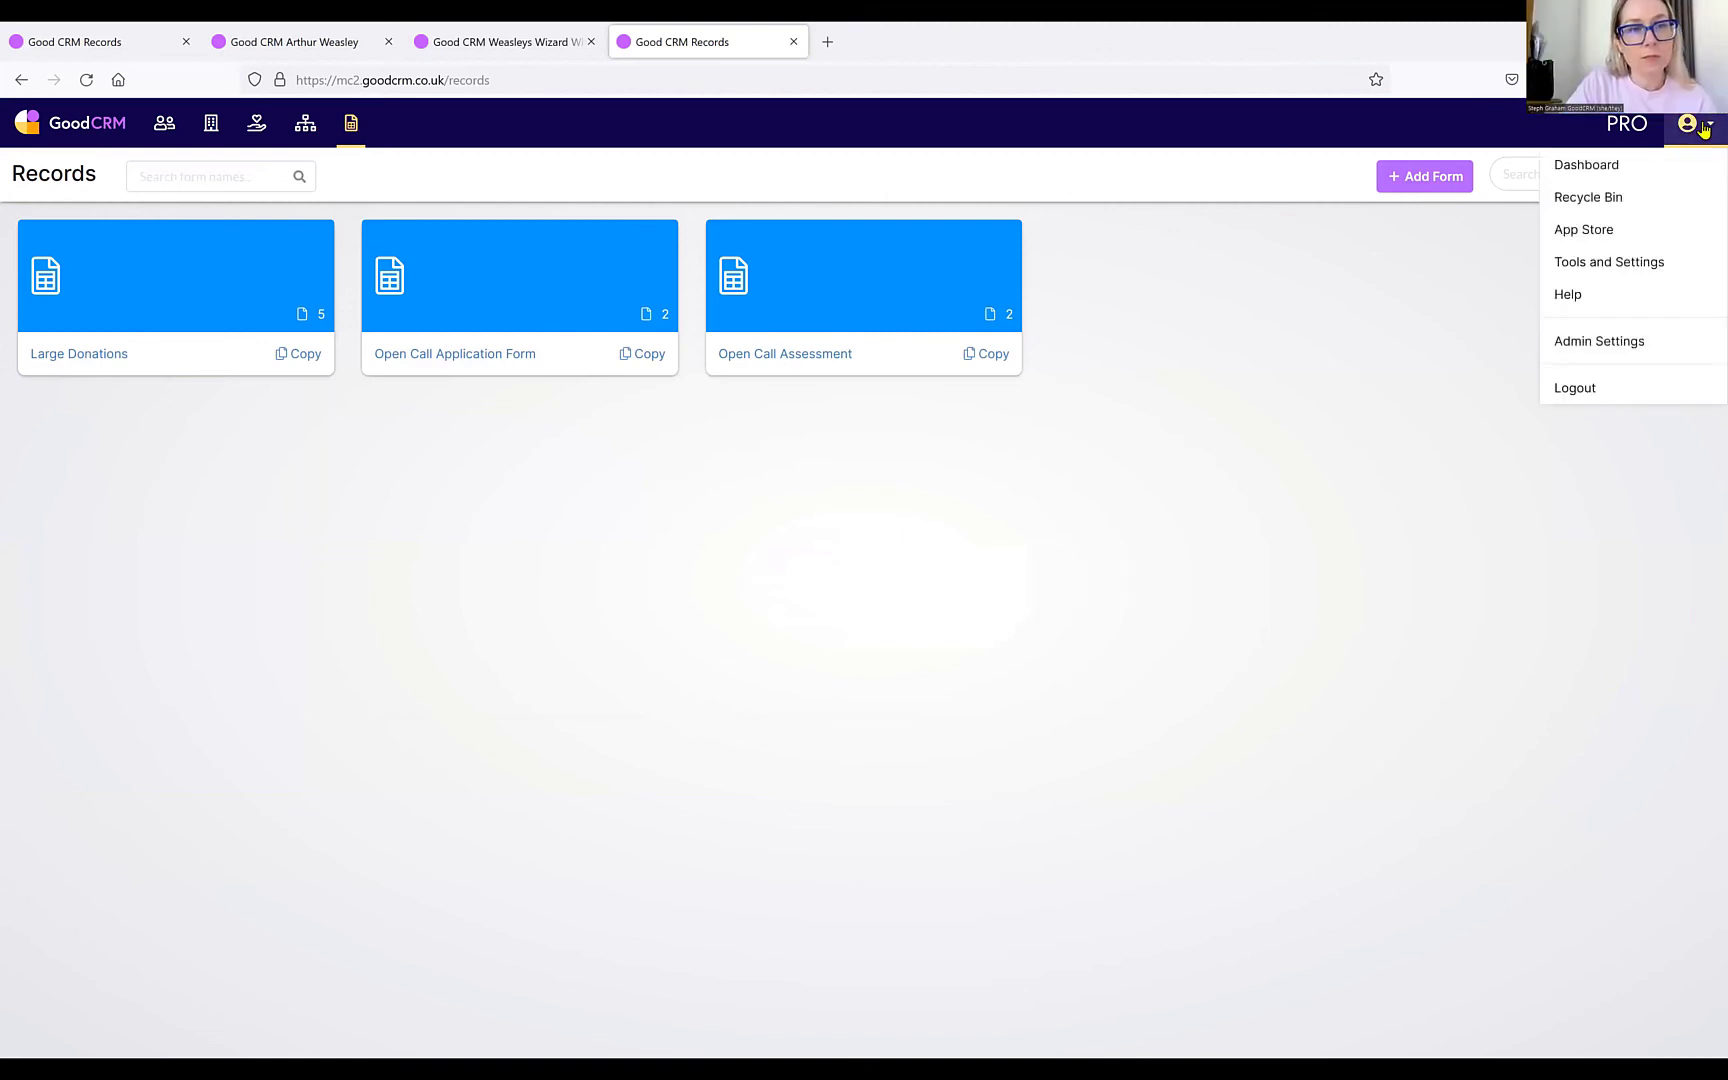
left_click(1649, 274)
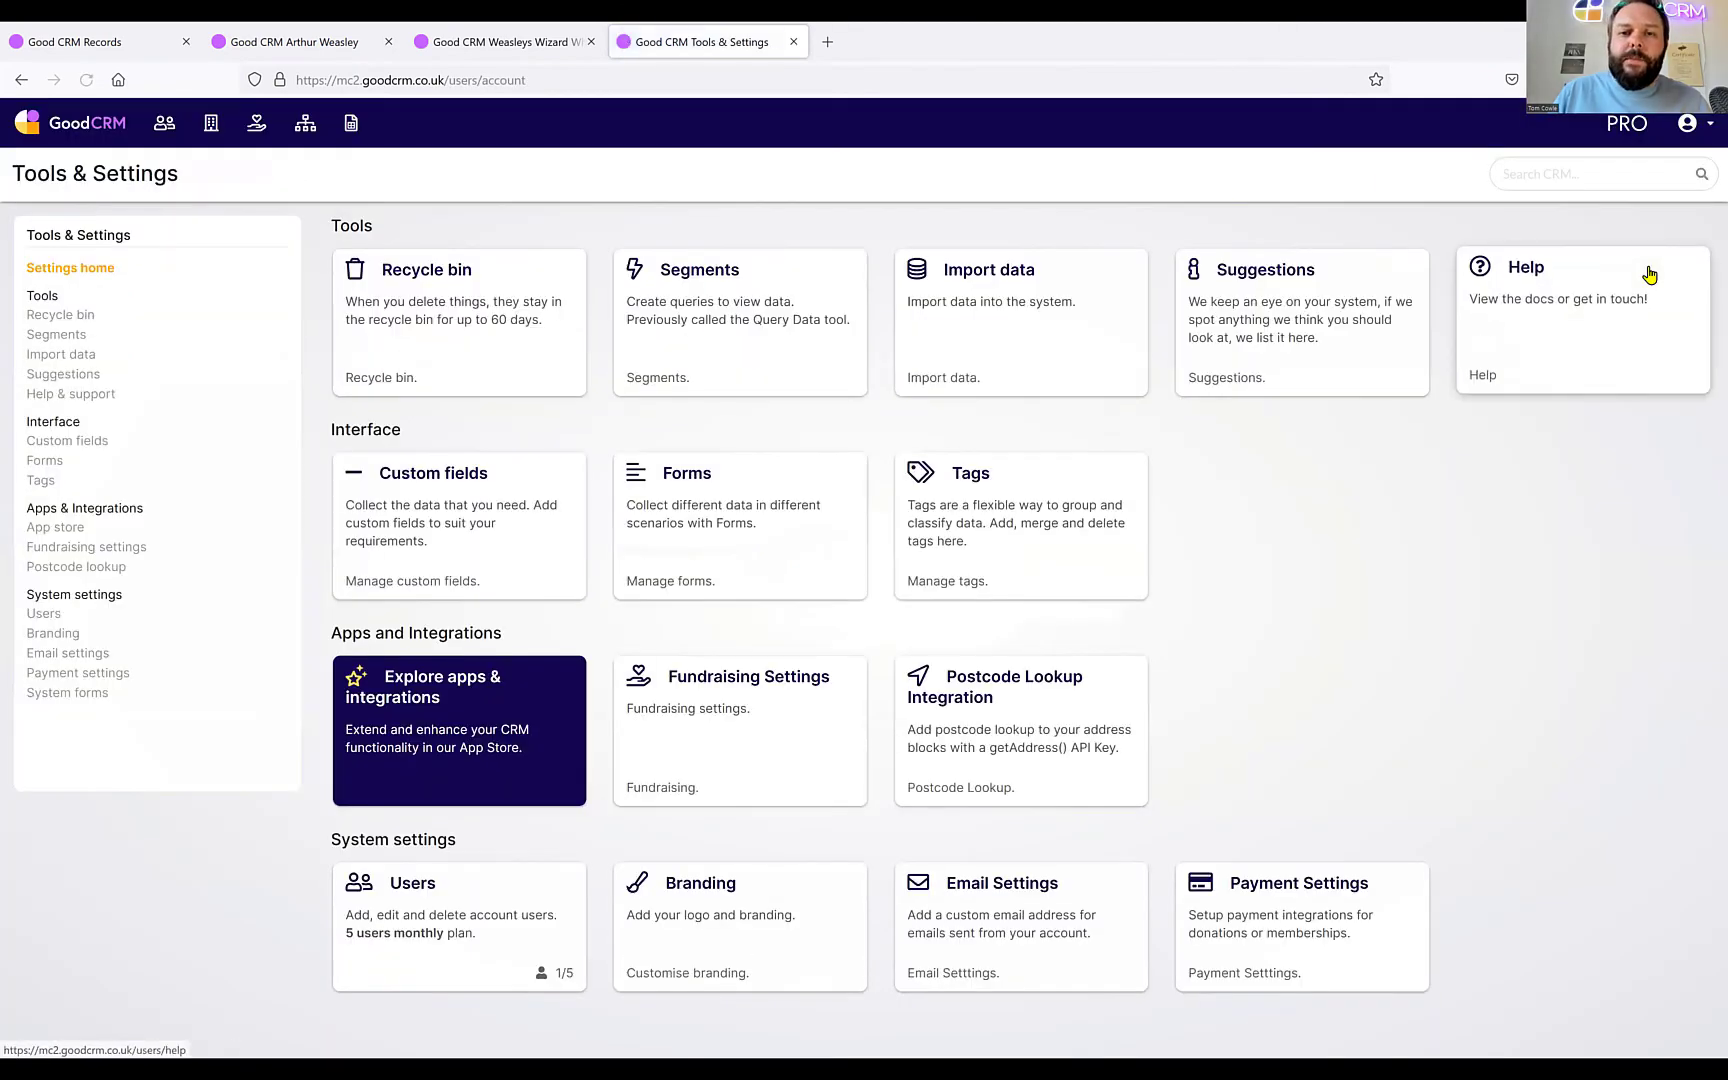
Start a new segment in the Segments tool and name it 'Large donations'.
left_click(714, 298)
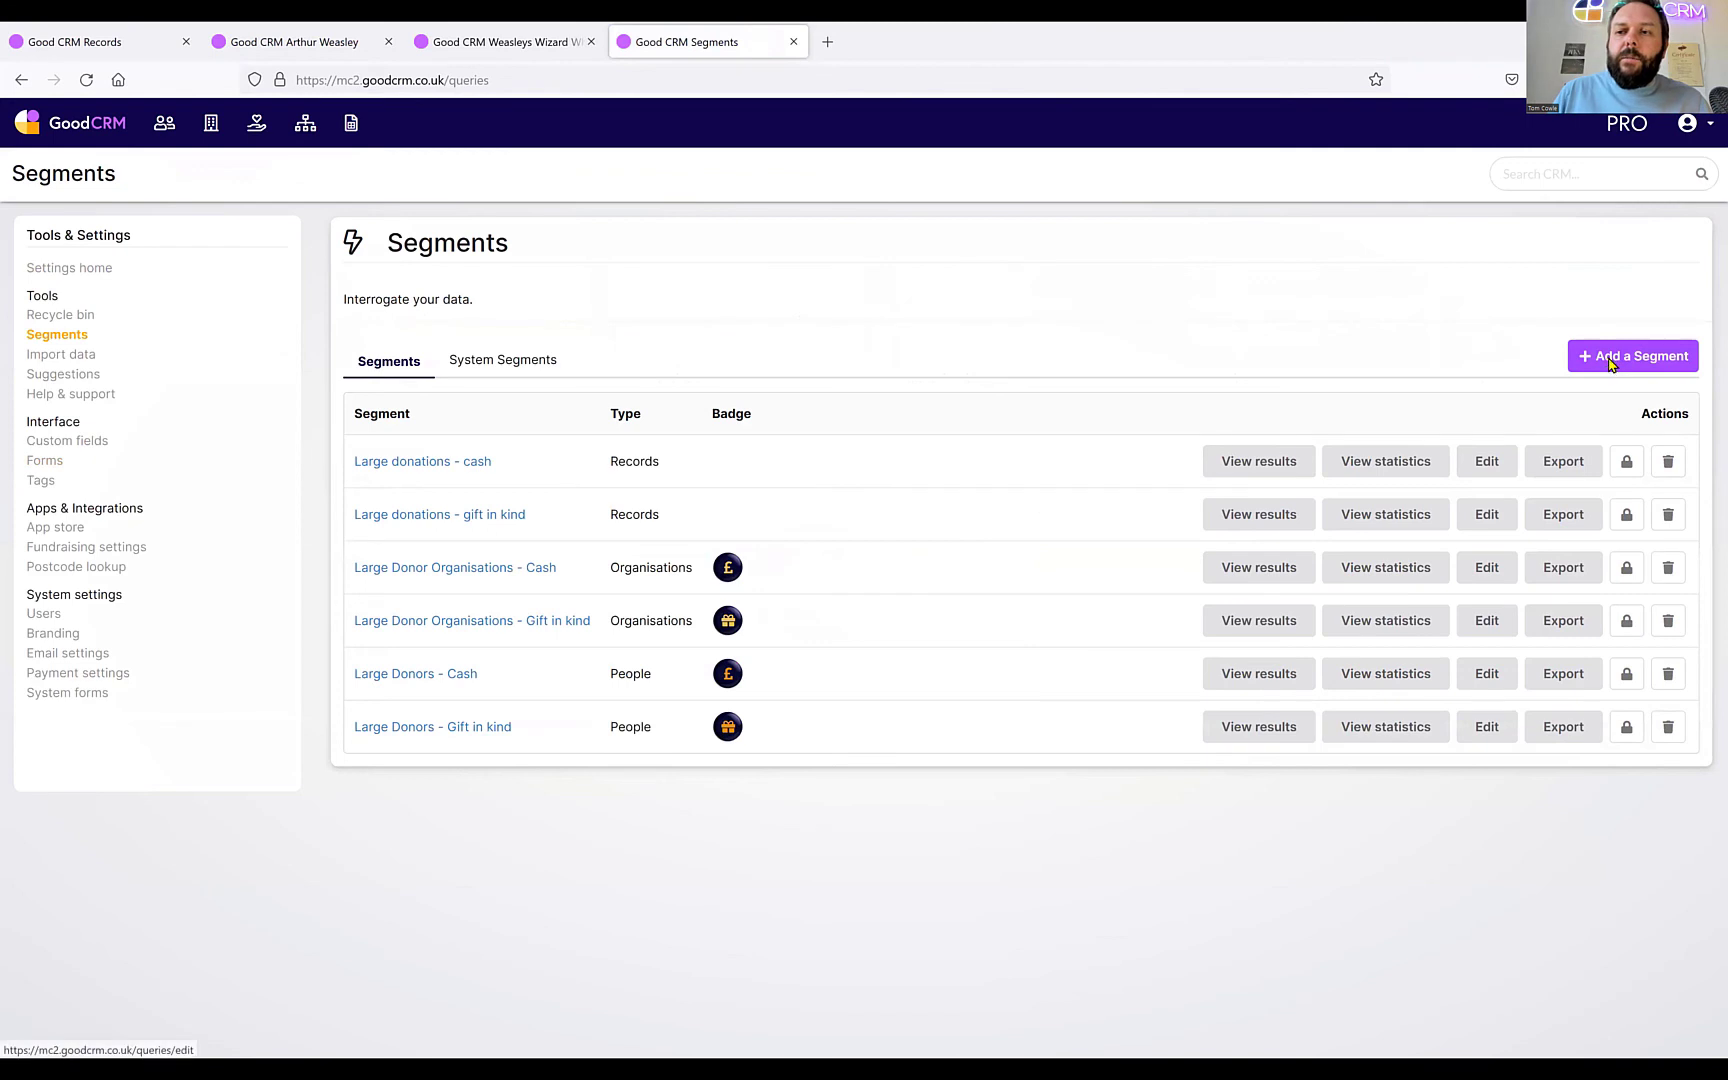
left_click(1611, 364)
left_click_drag(517, 374, 73, 376)
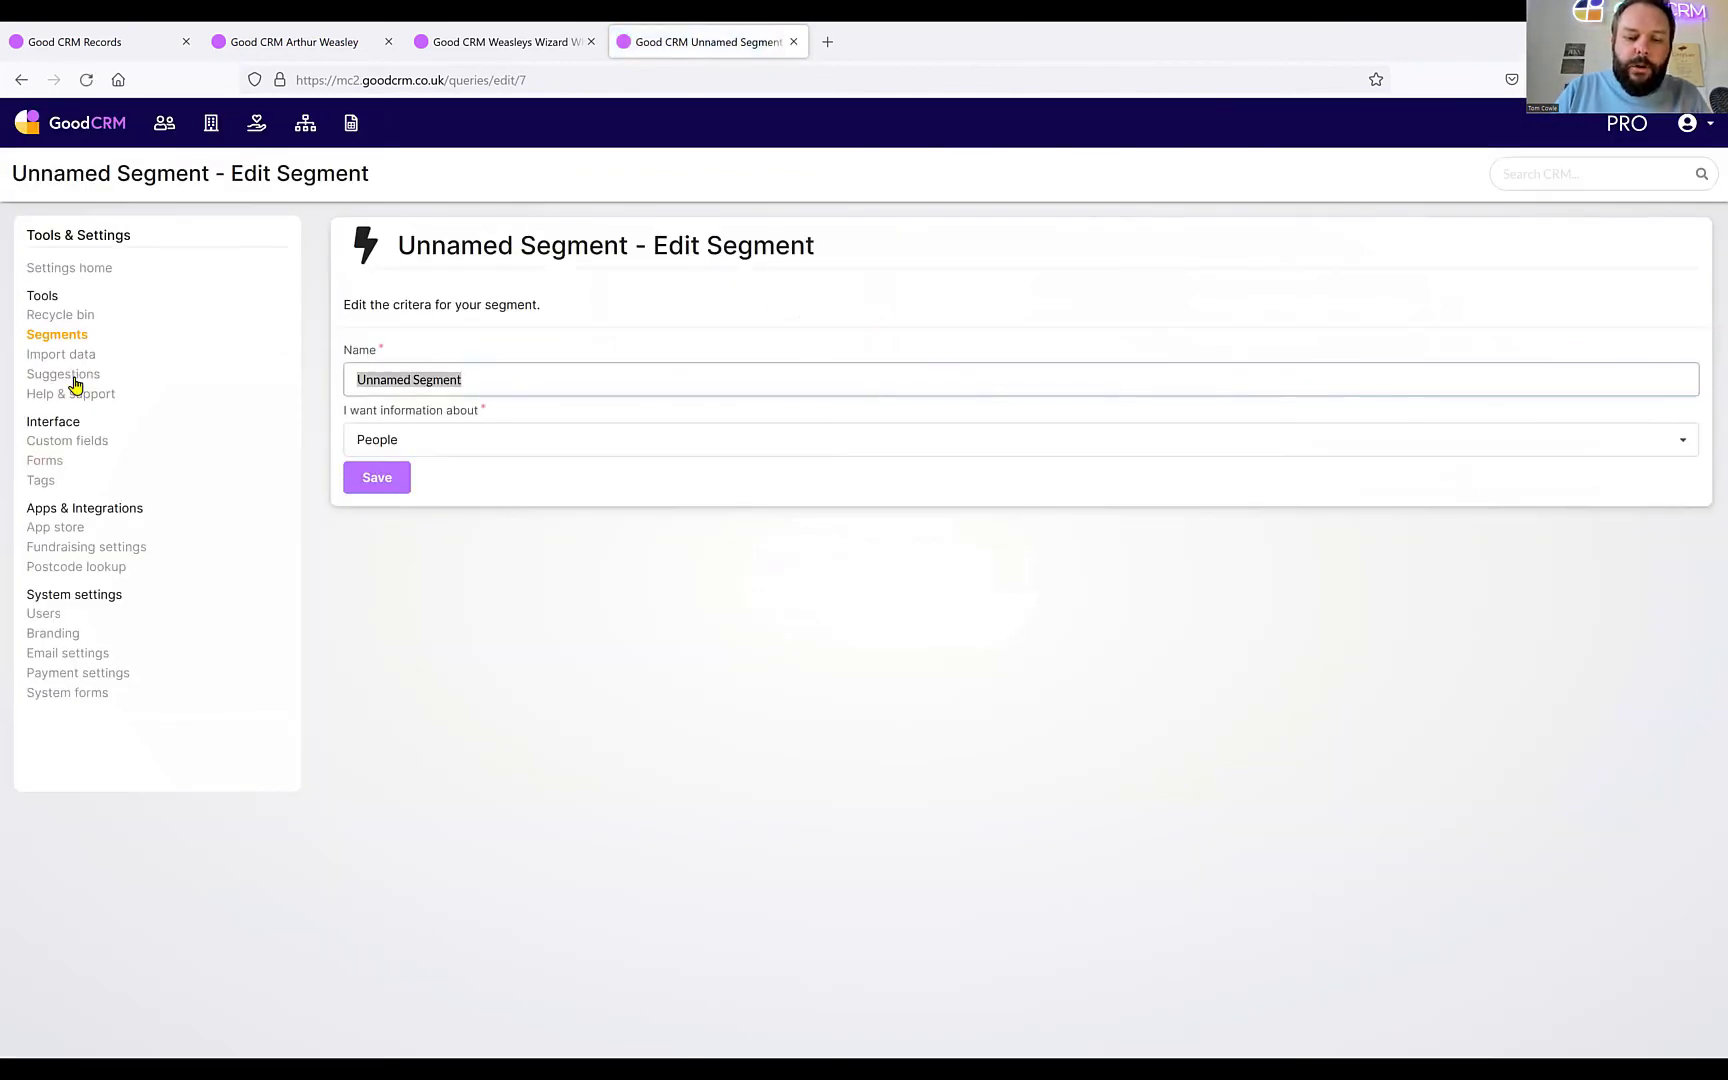
type("Large sonat")
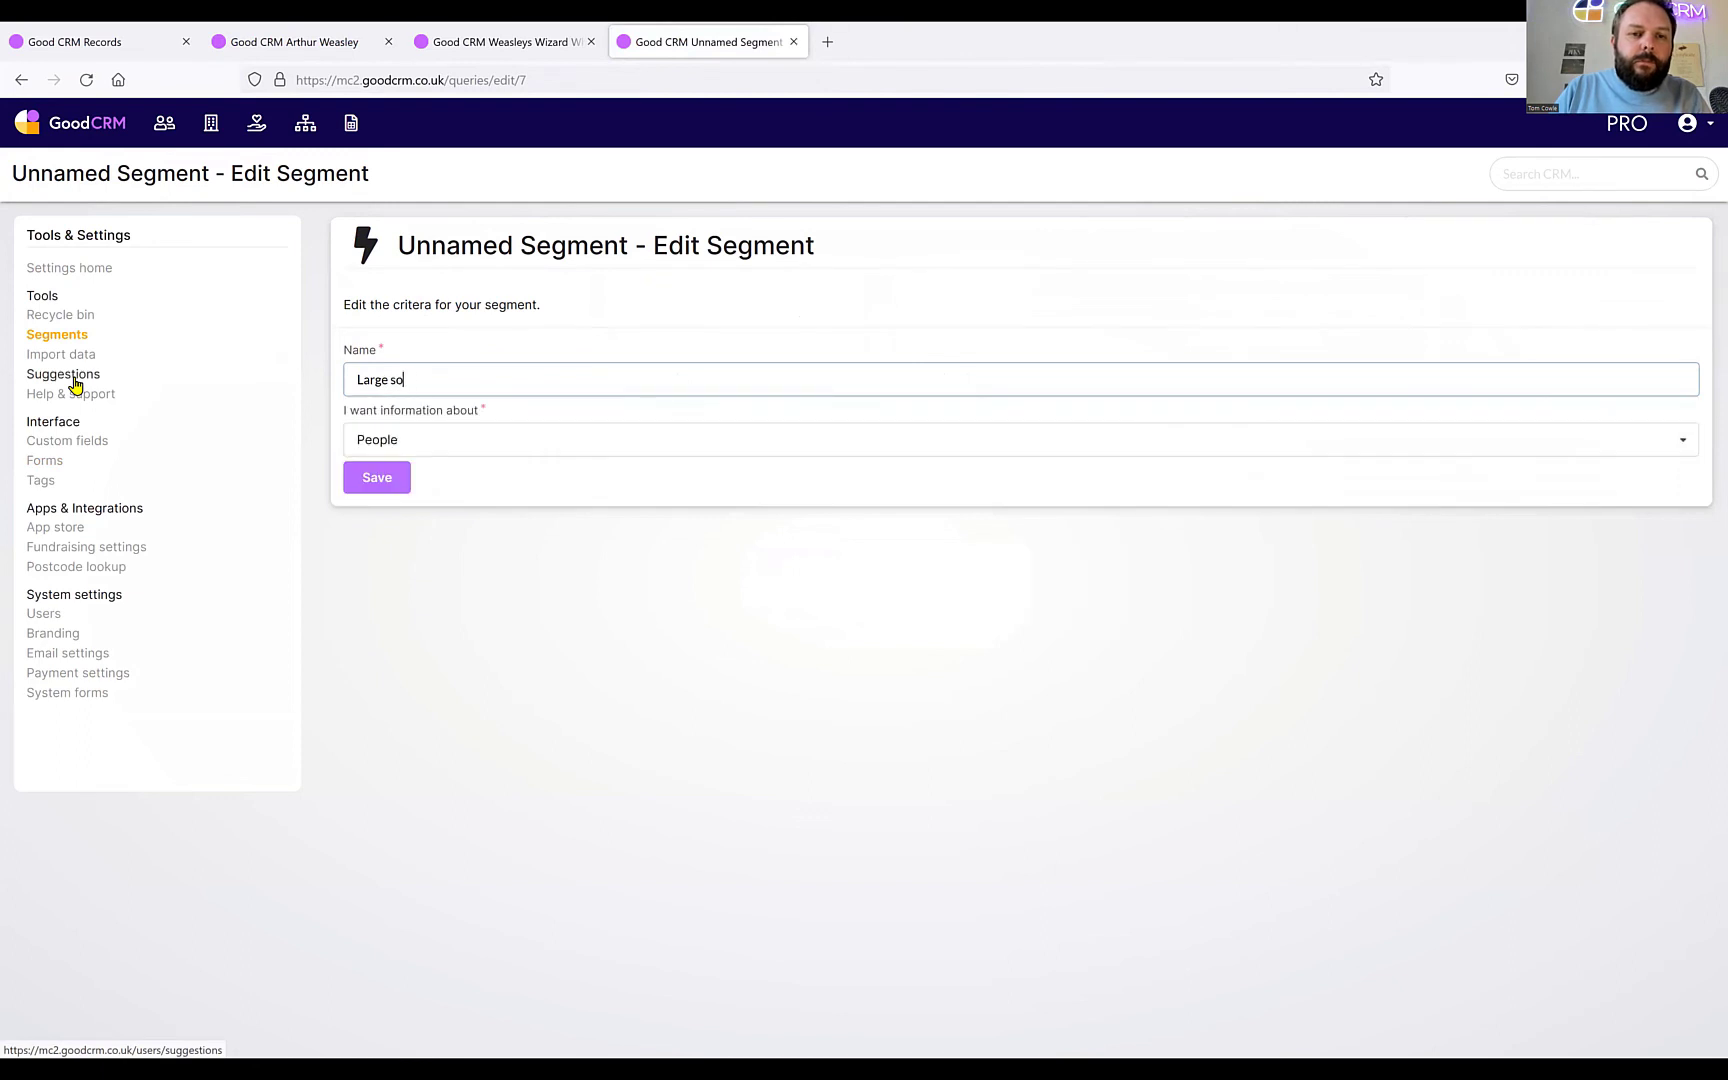
key("BackSpace")
key("BackSpace")
type("donations")
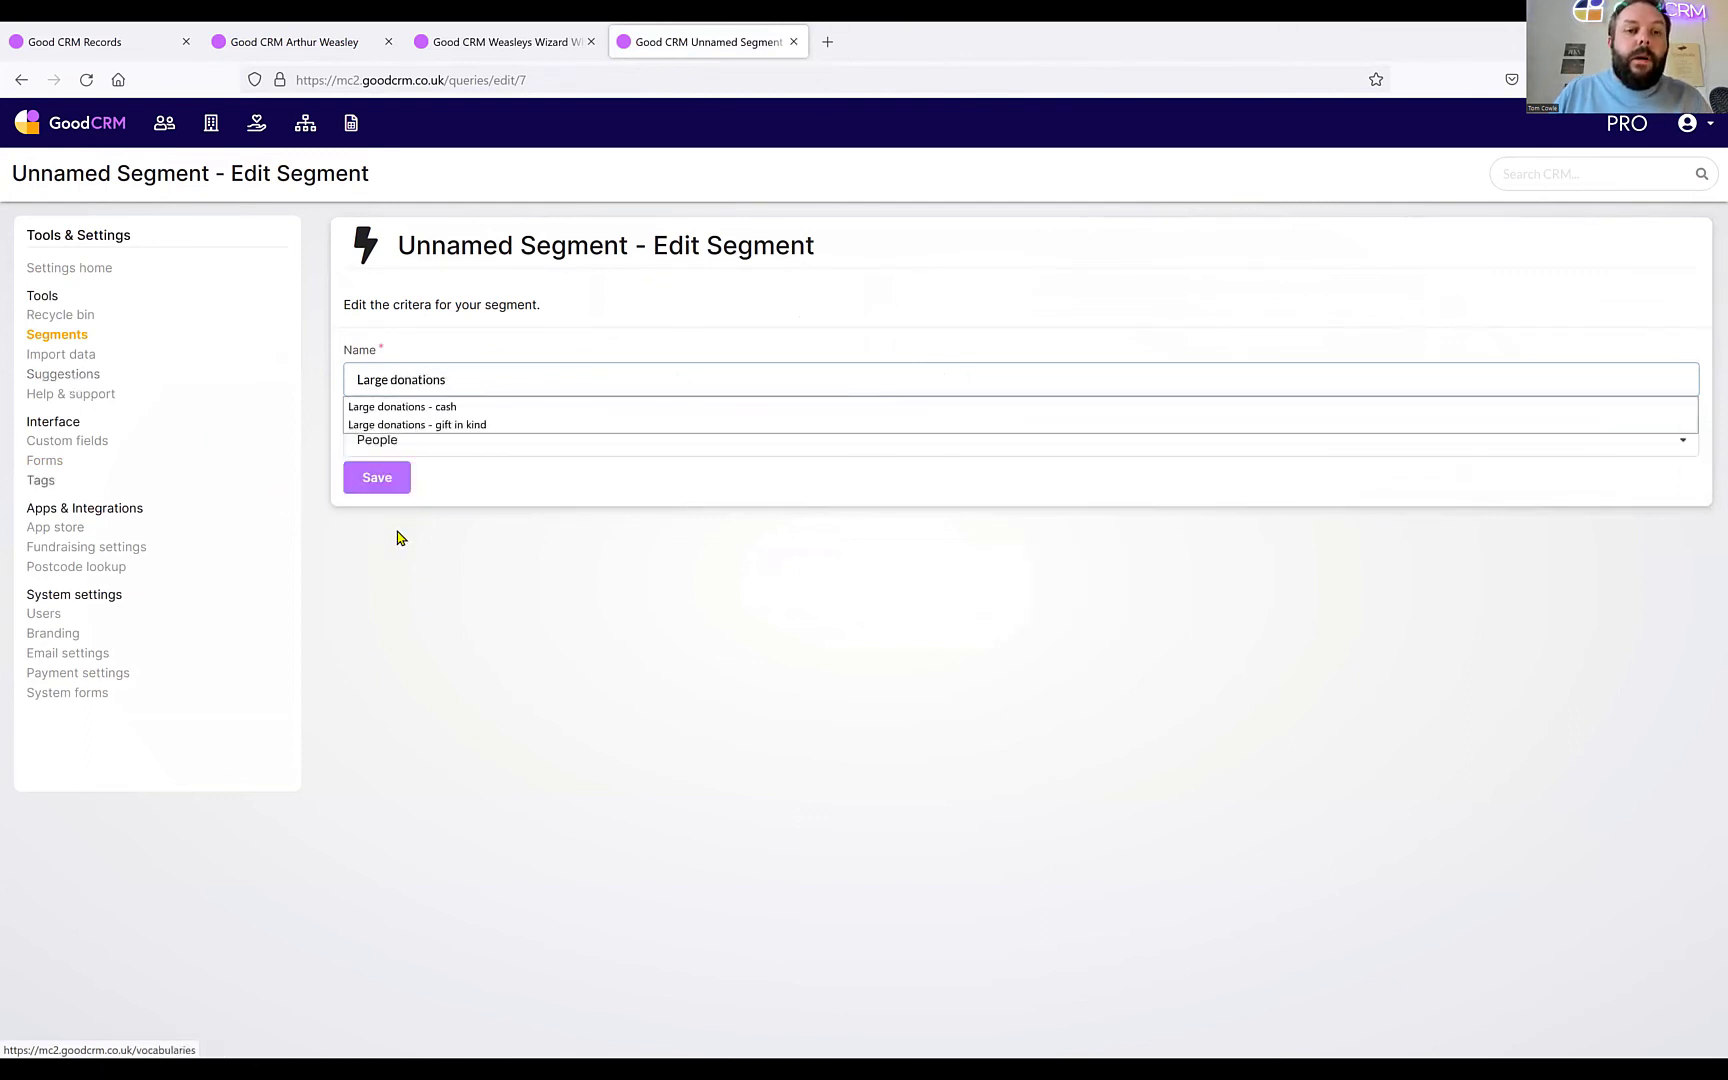
left_click(462, 490)
Make the segment provide information about Records and save it.
left_click(432, 447)
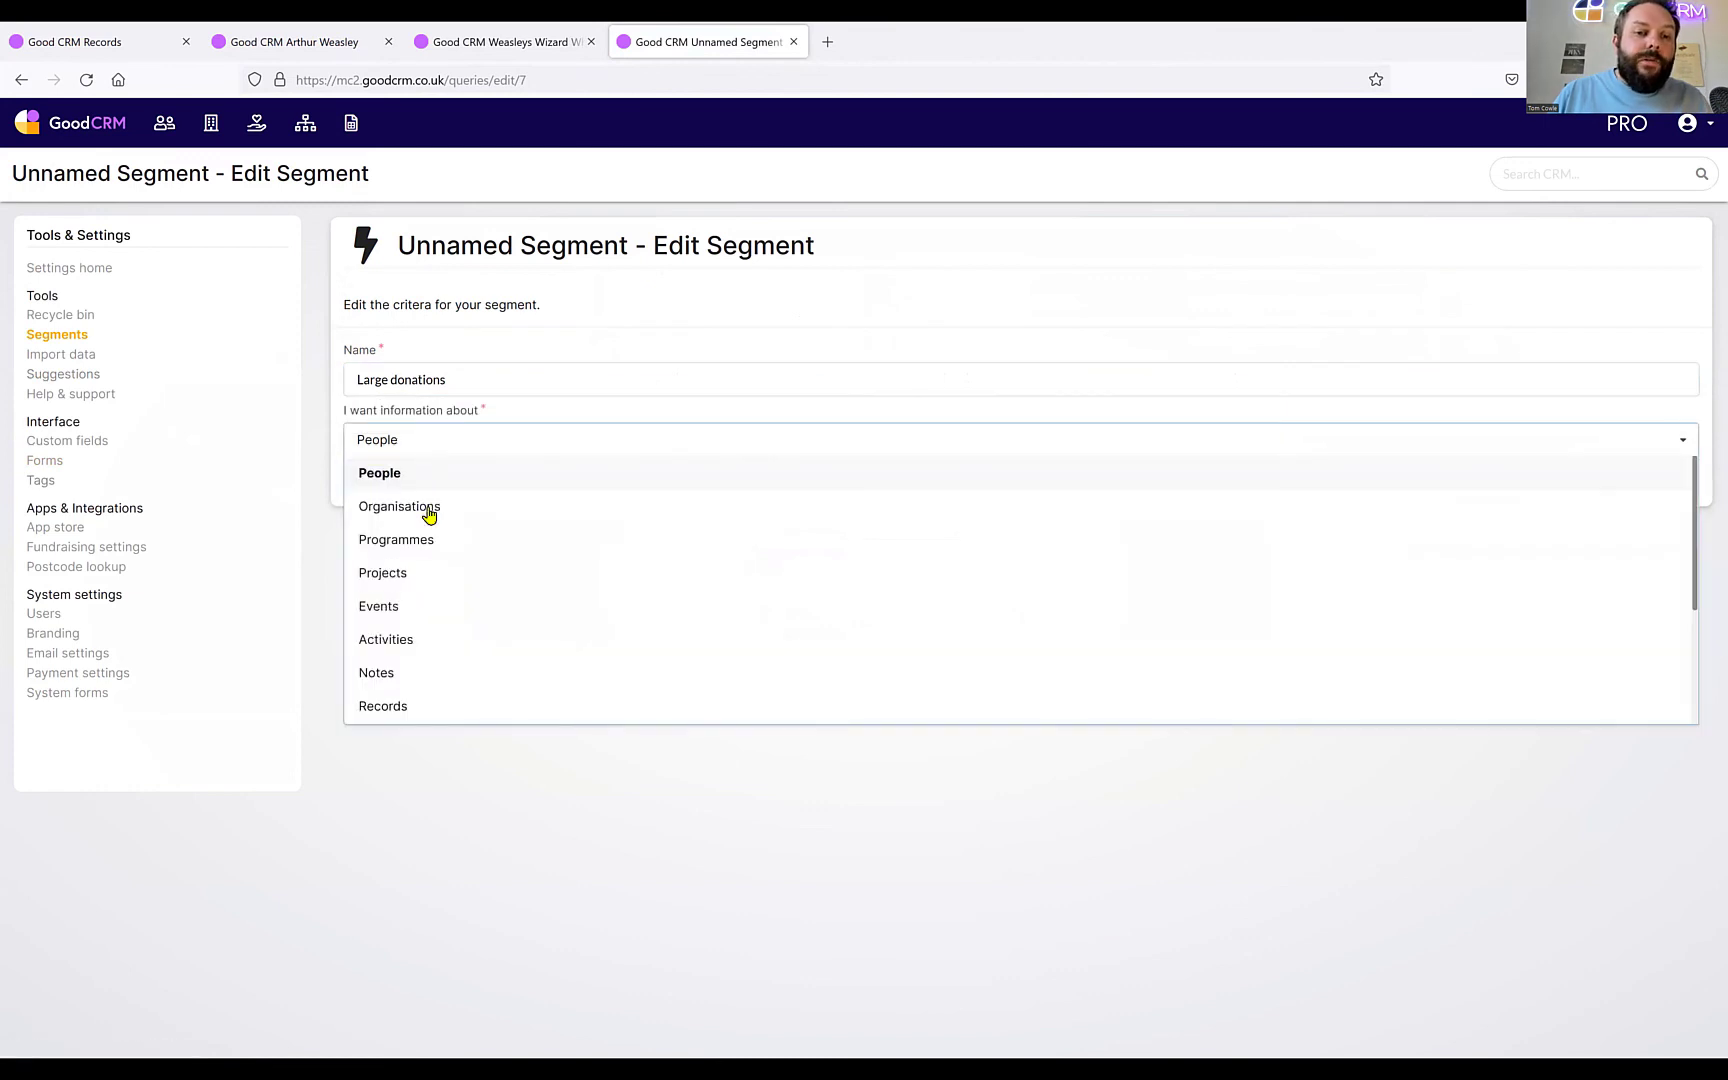
scroll(446, 644, "down", 1)
scroll(420, 646, "down", 1)
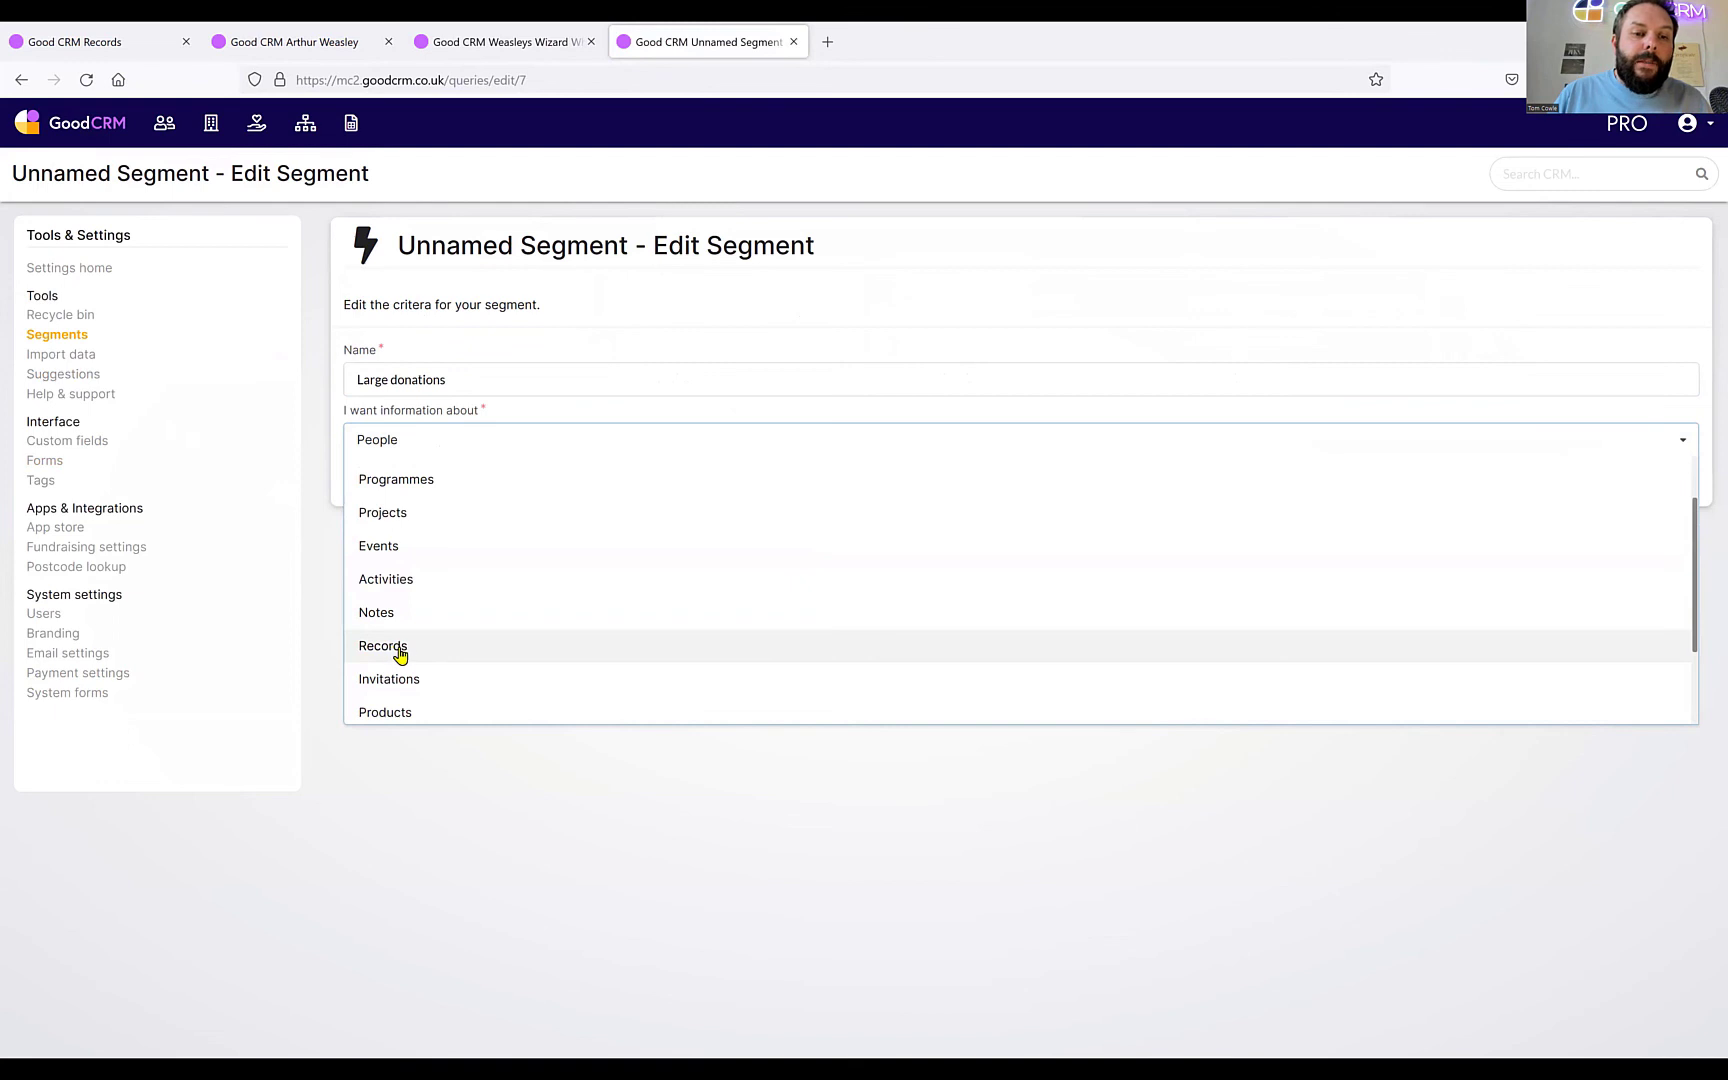
left_click(398, 654)
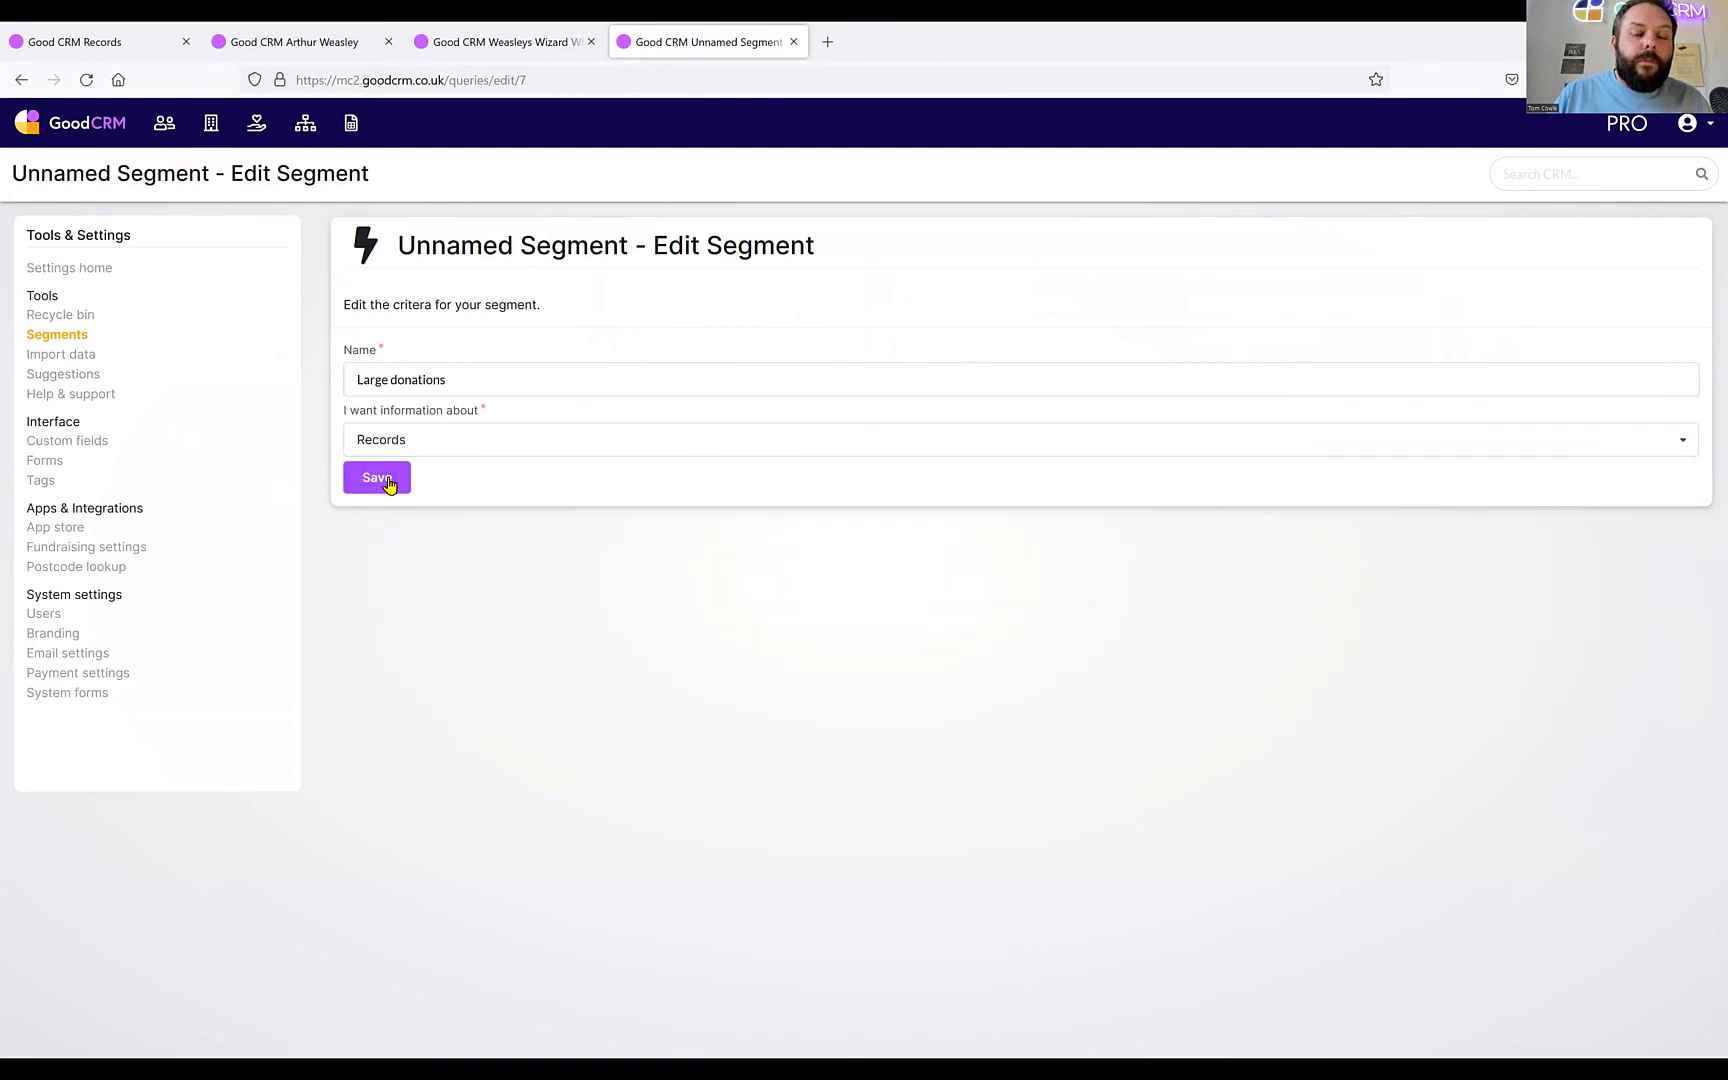
left_click(388, 480)
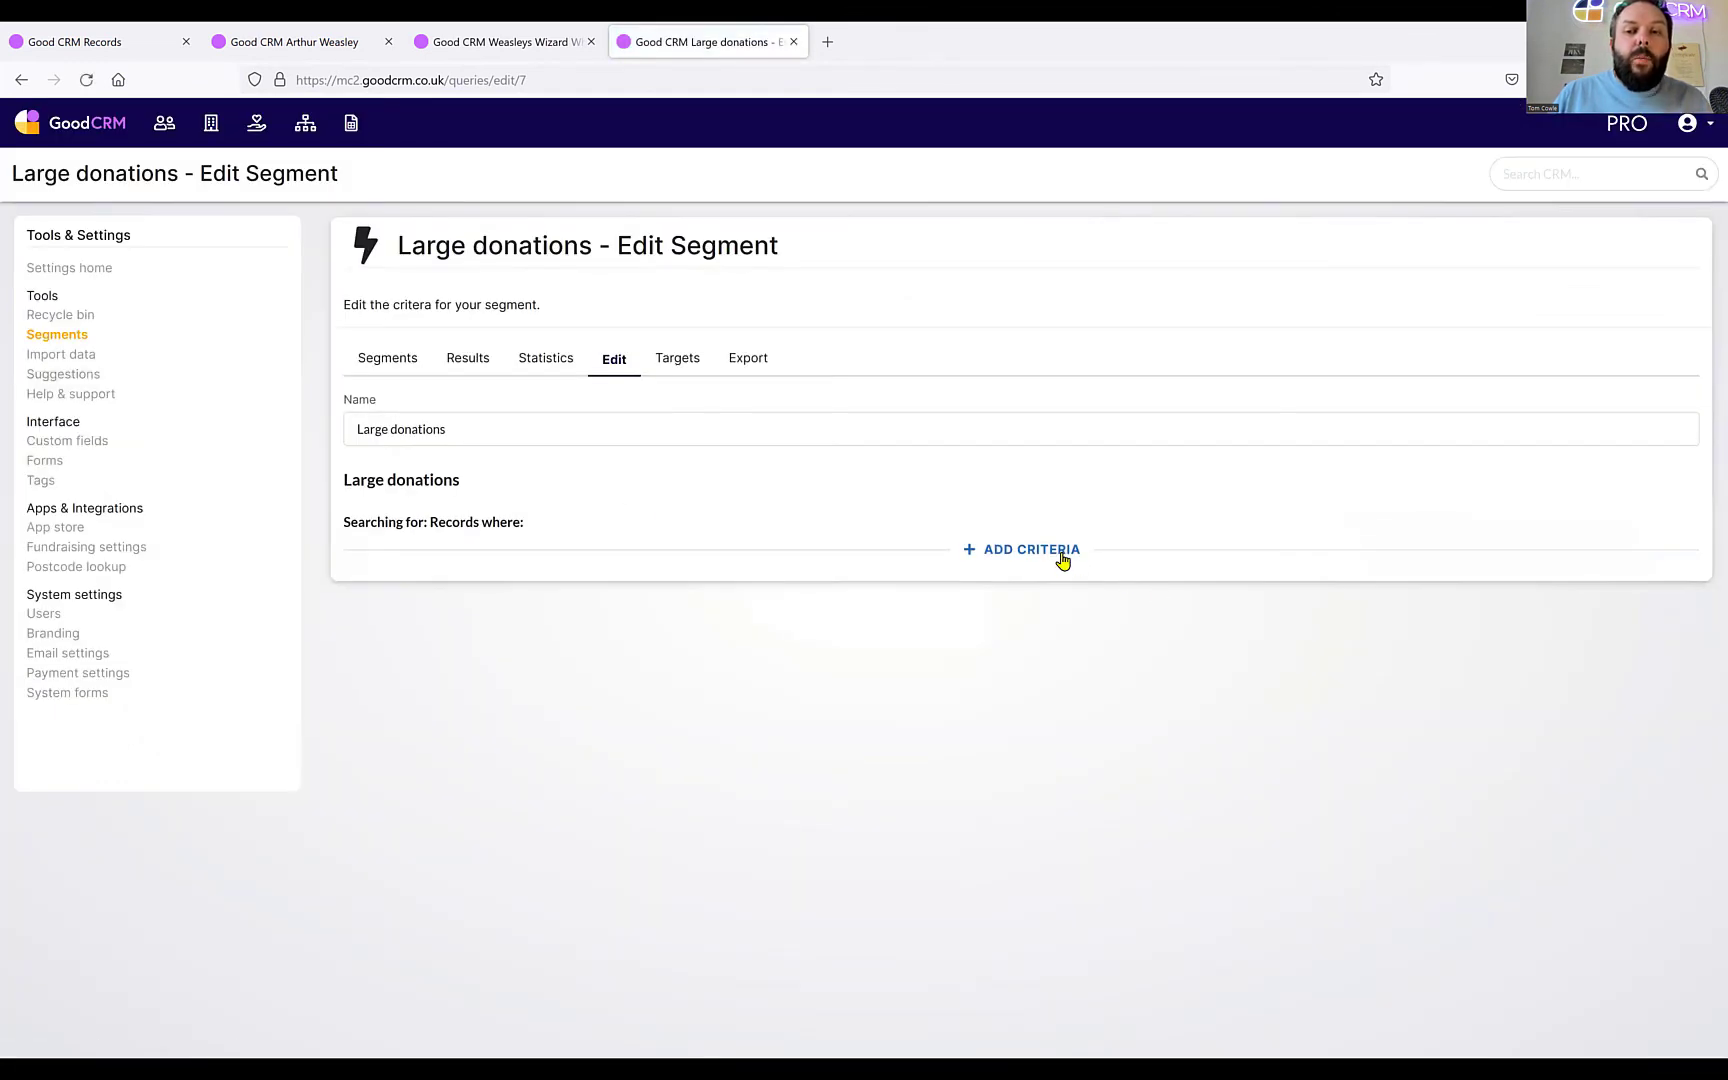
Add a first criterion filtering on the Record Form field.
left_click(1062, 561)
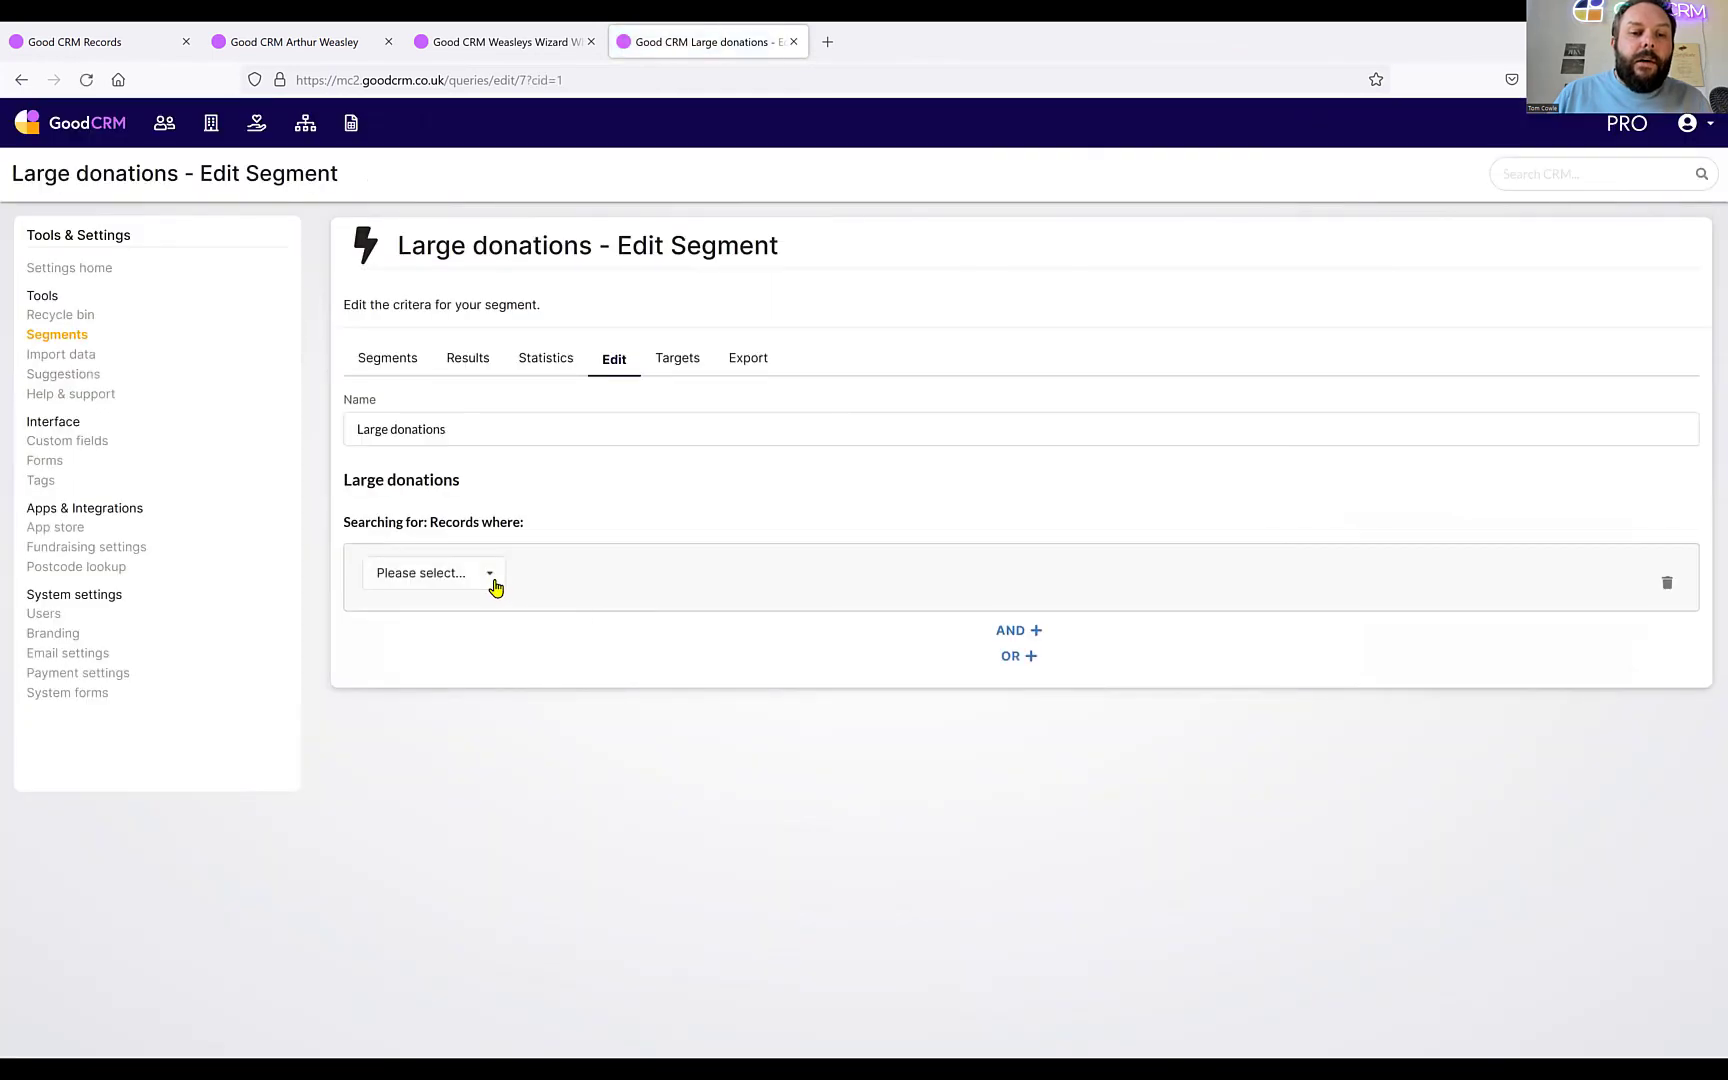
left_click(493, 584)
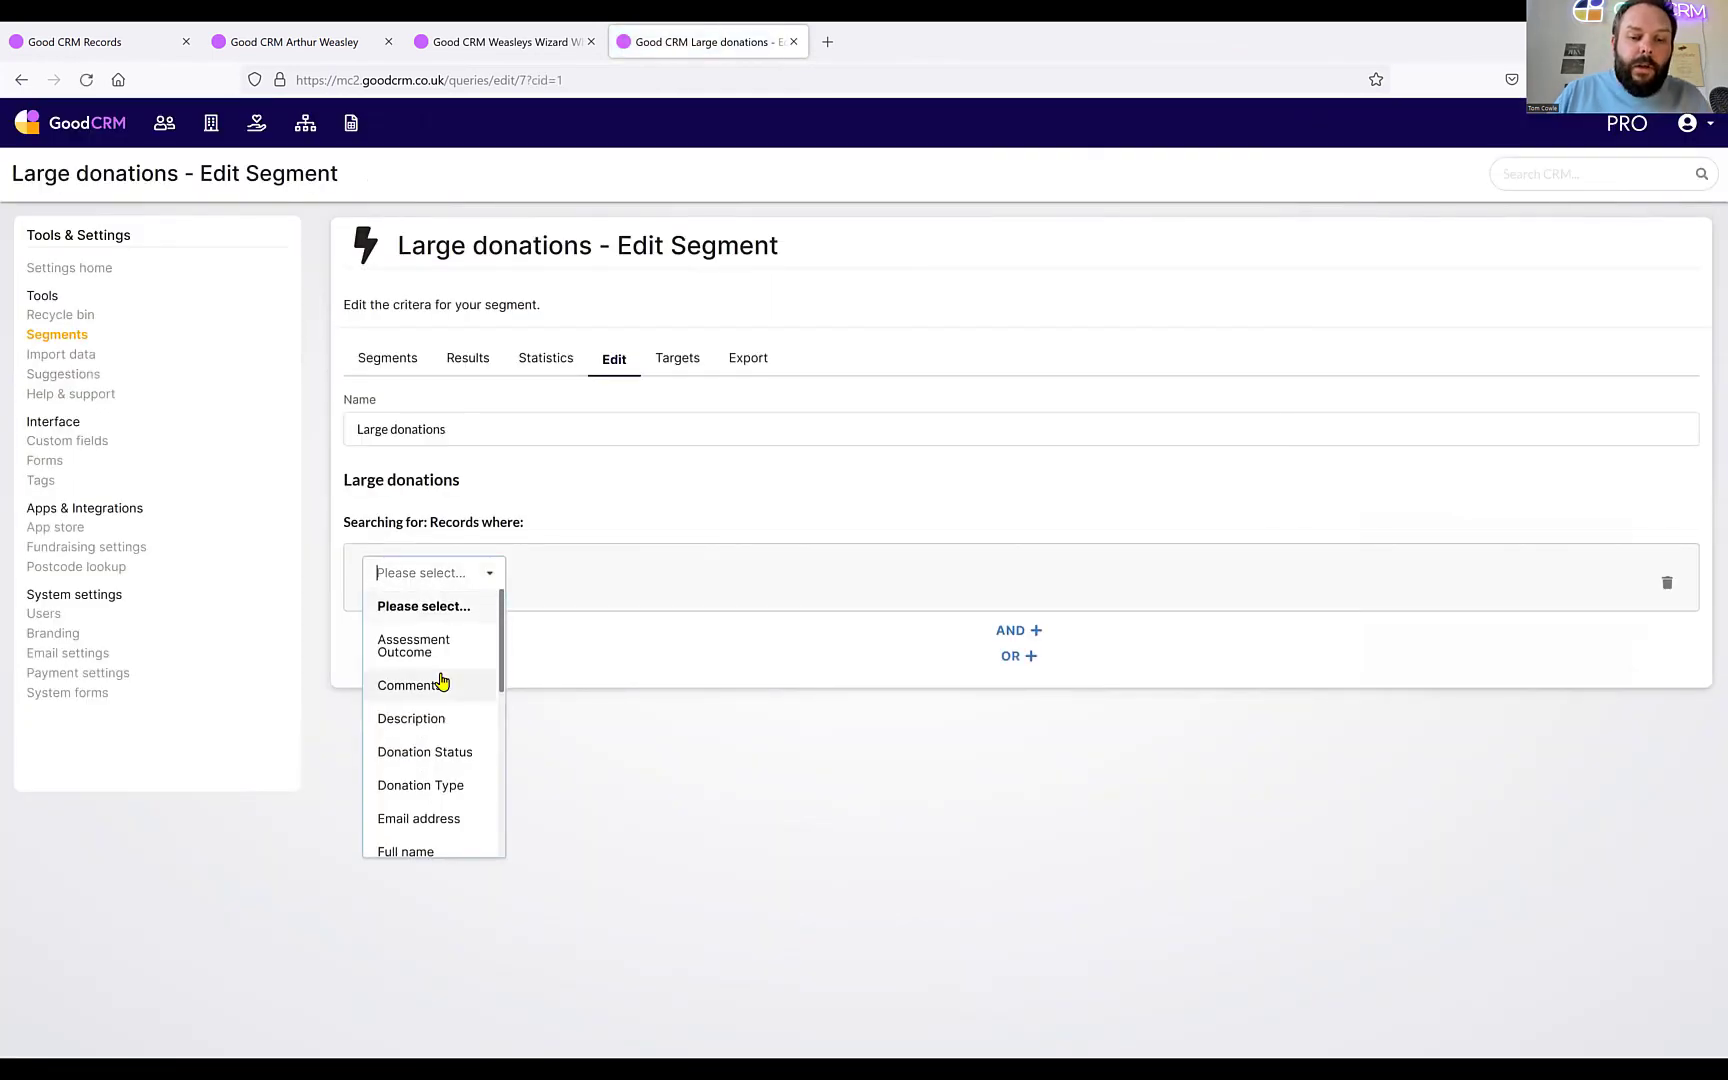
type("recor")
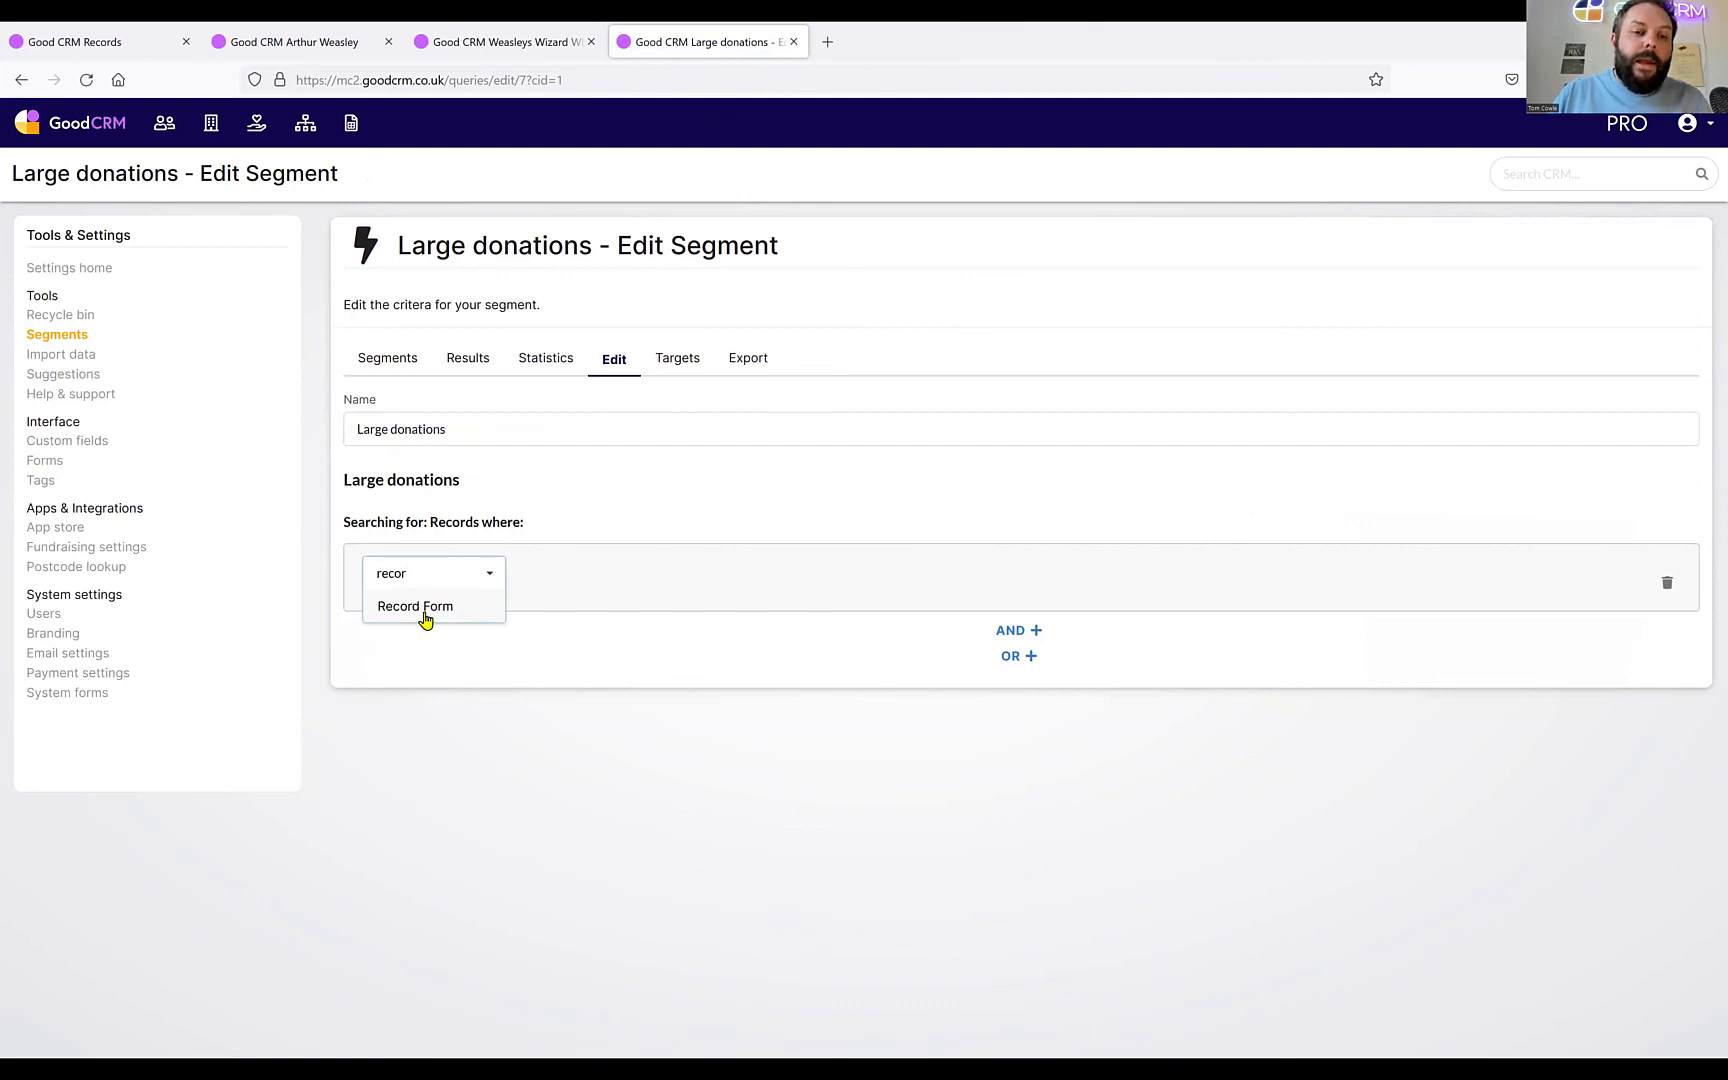
left_click_drag(424, 571, 366, 573)
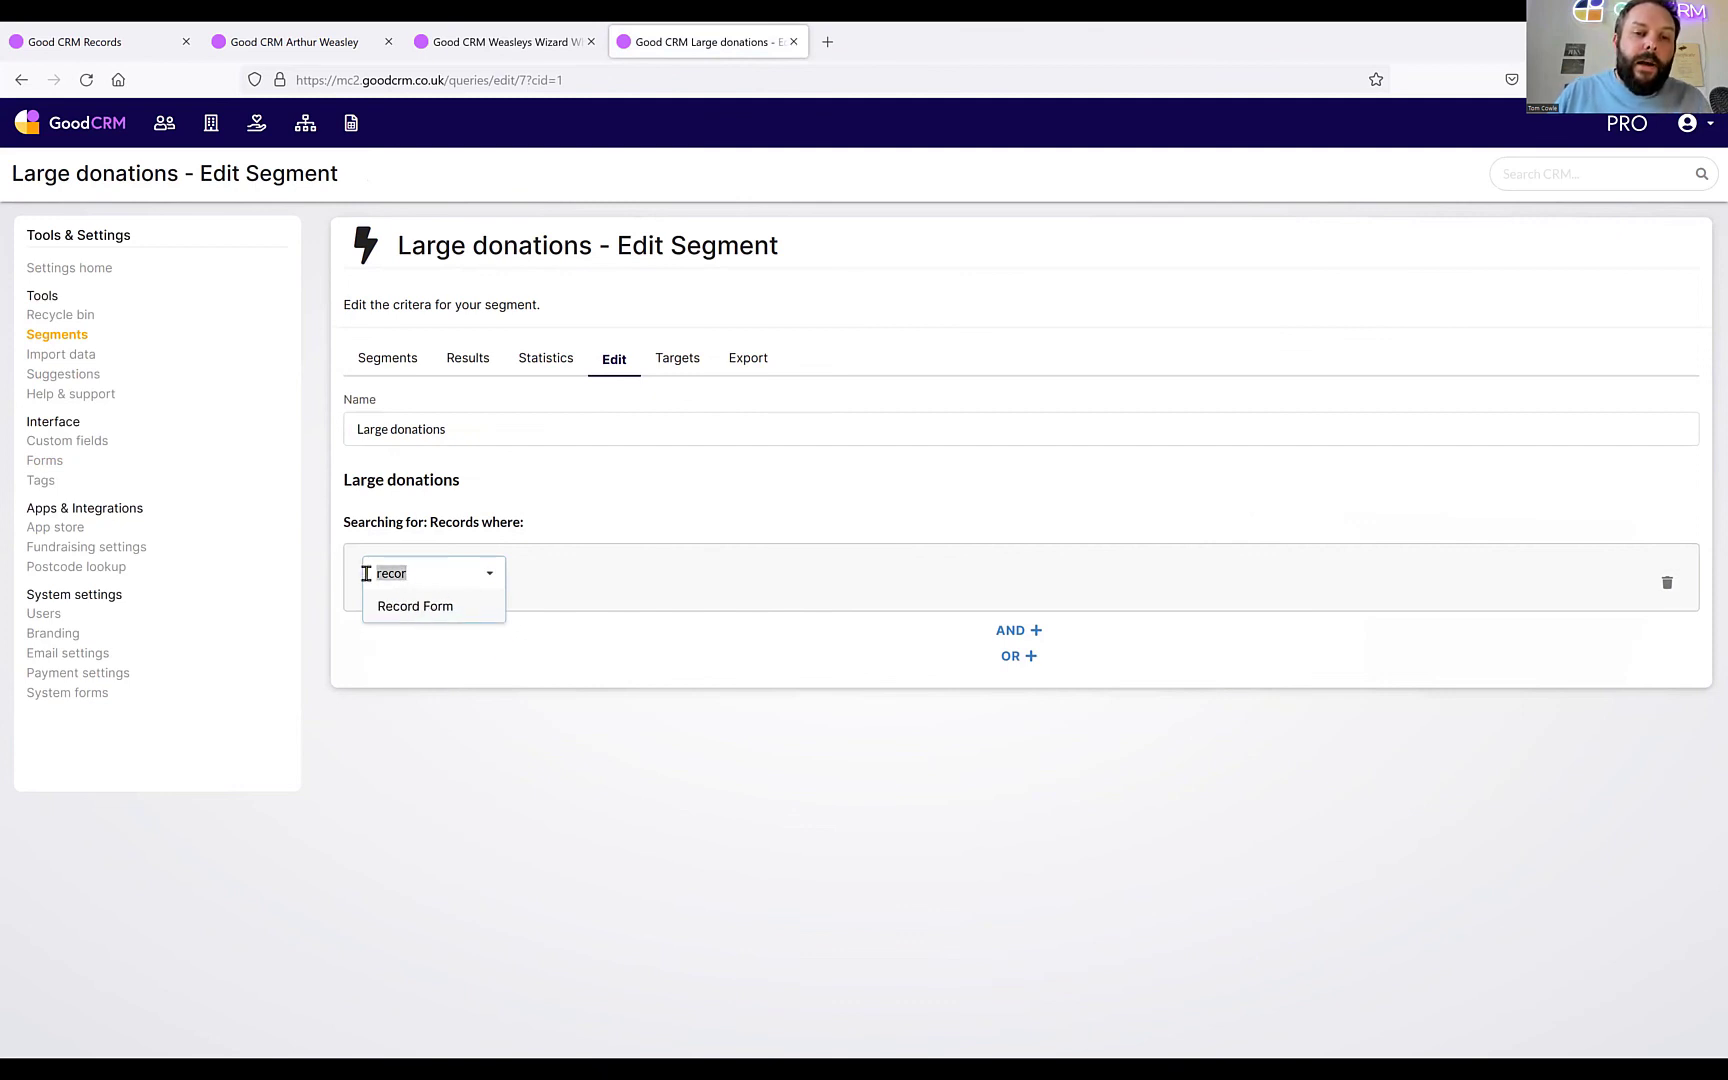
key("BackSpace")
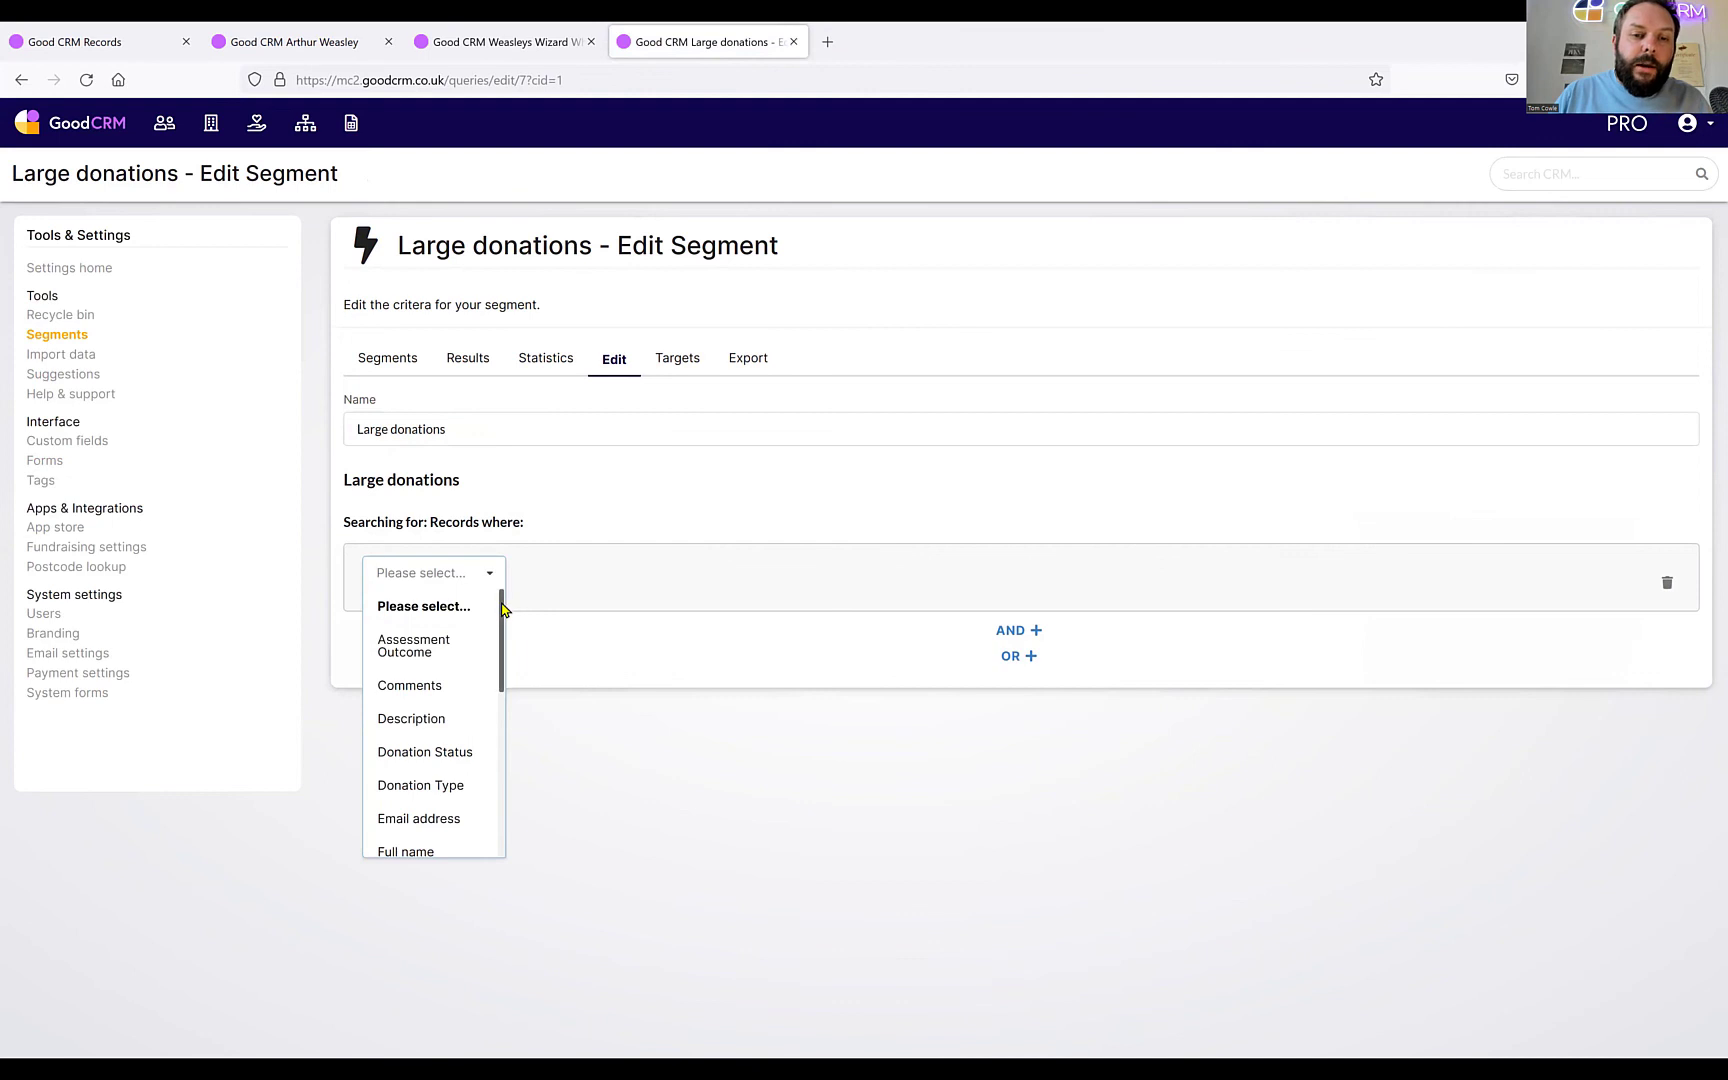
left_click_drag(503, 608, 503, 775)
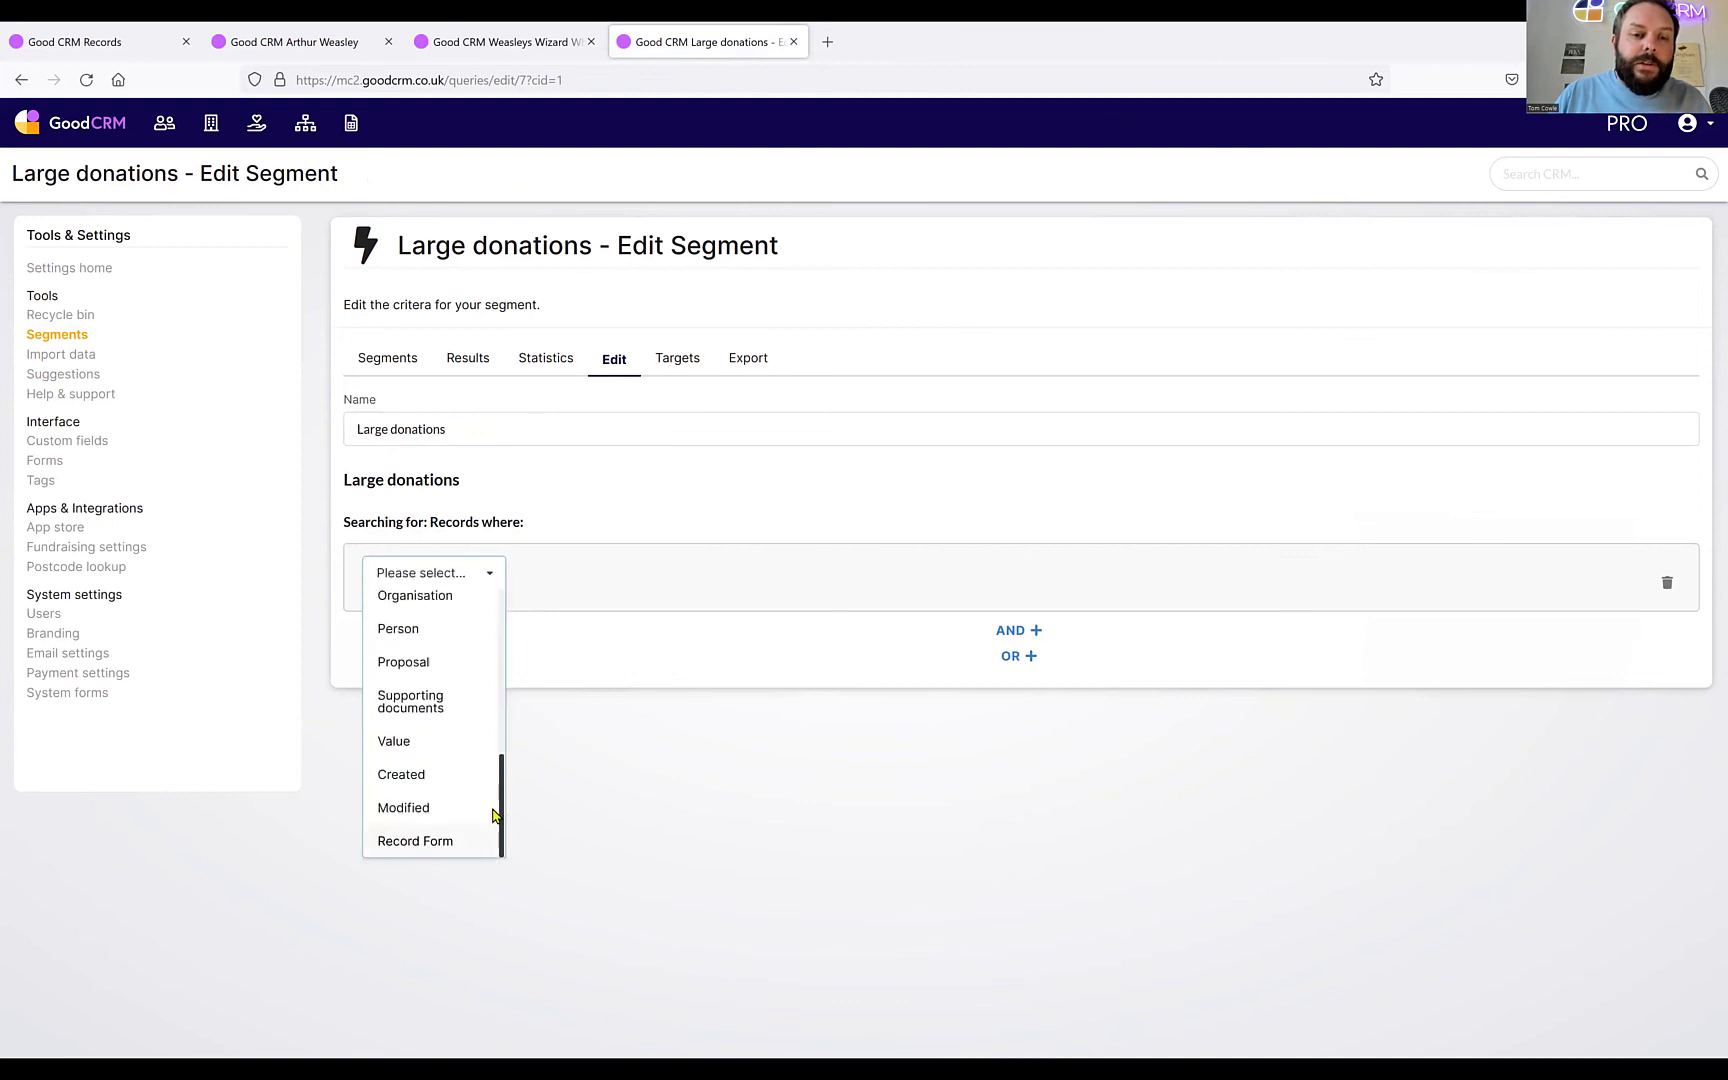
left_click(404, 845)
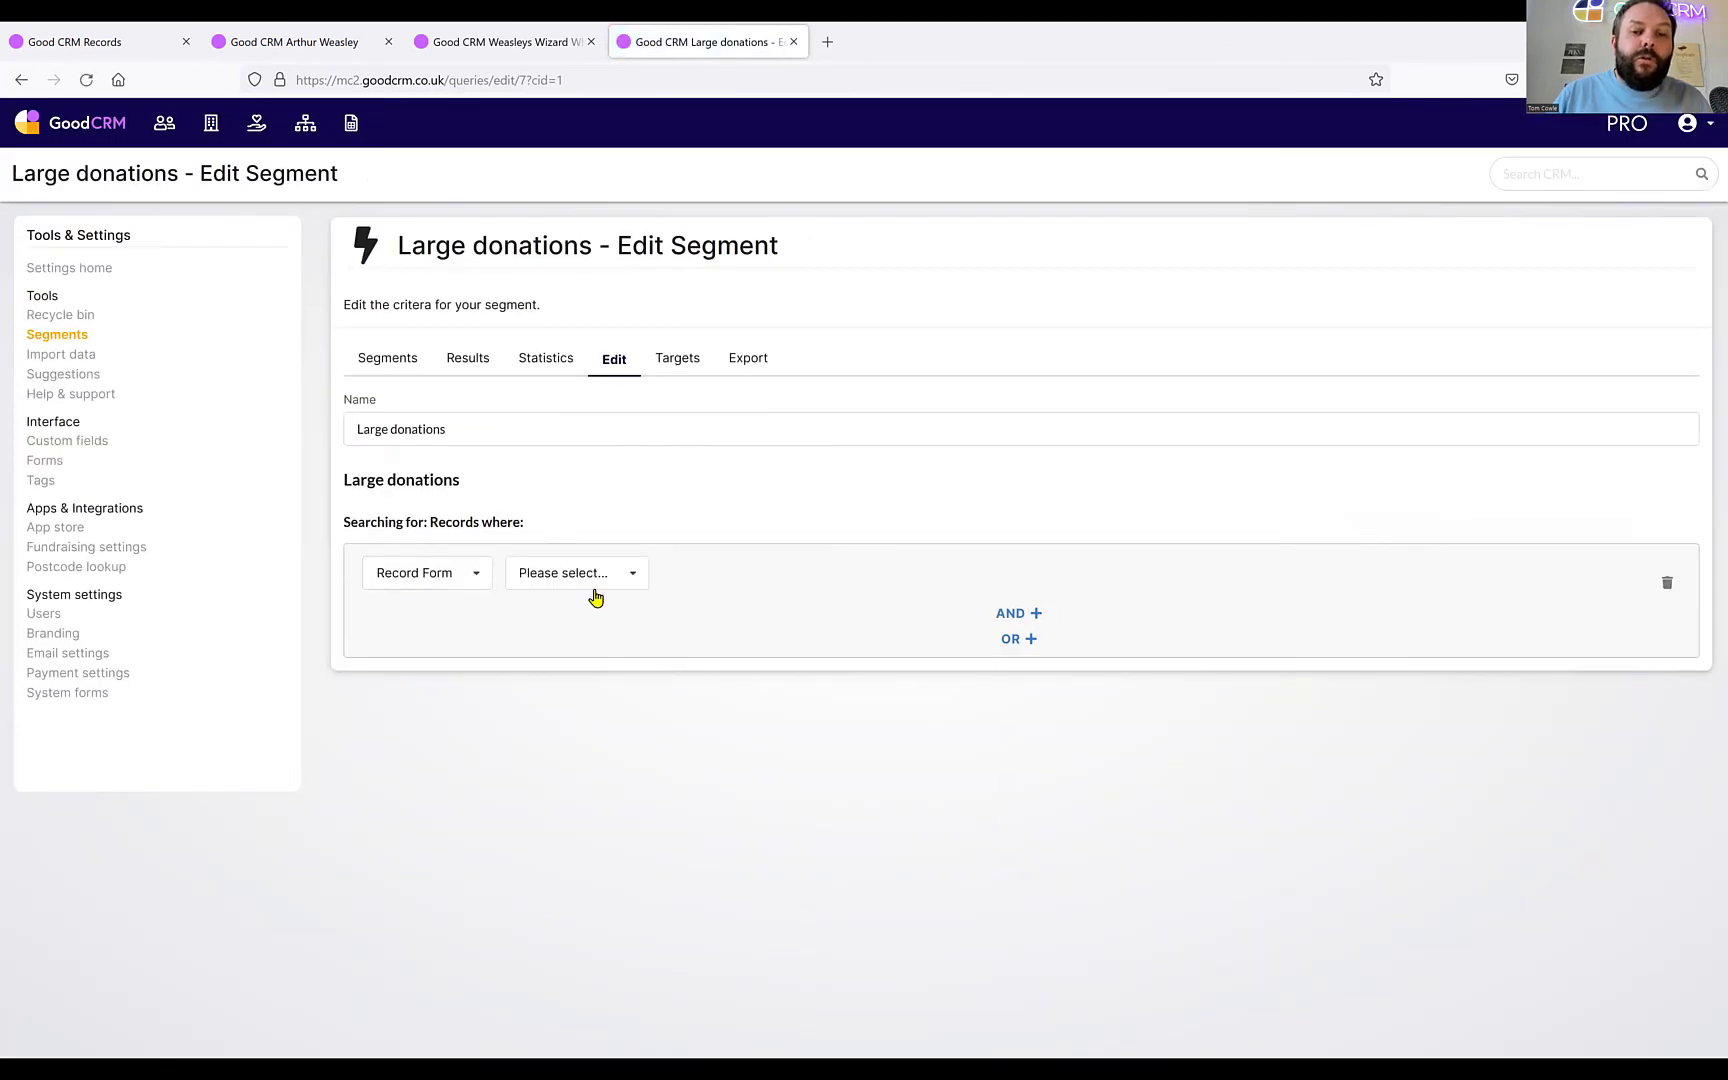
Set the criterion to 'Has any of' the Large Donations form.
left_click(624, 584)
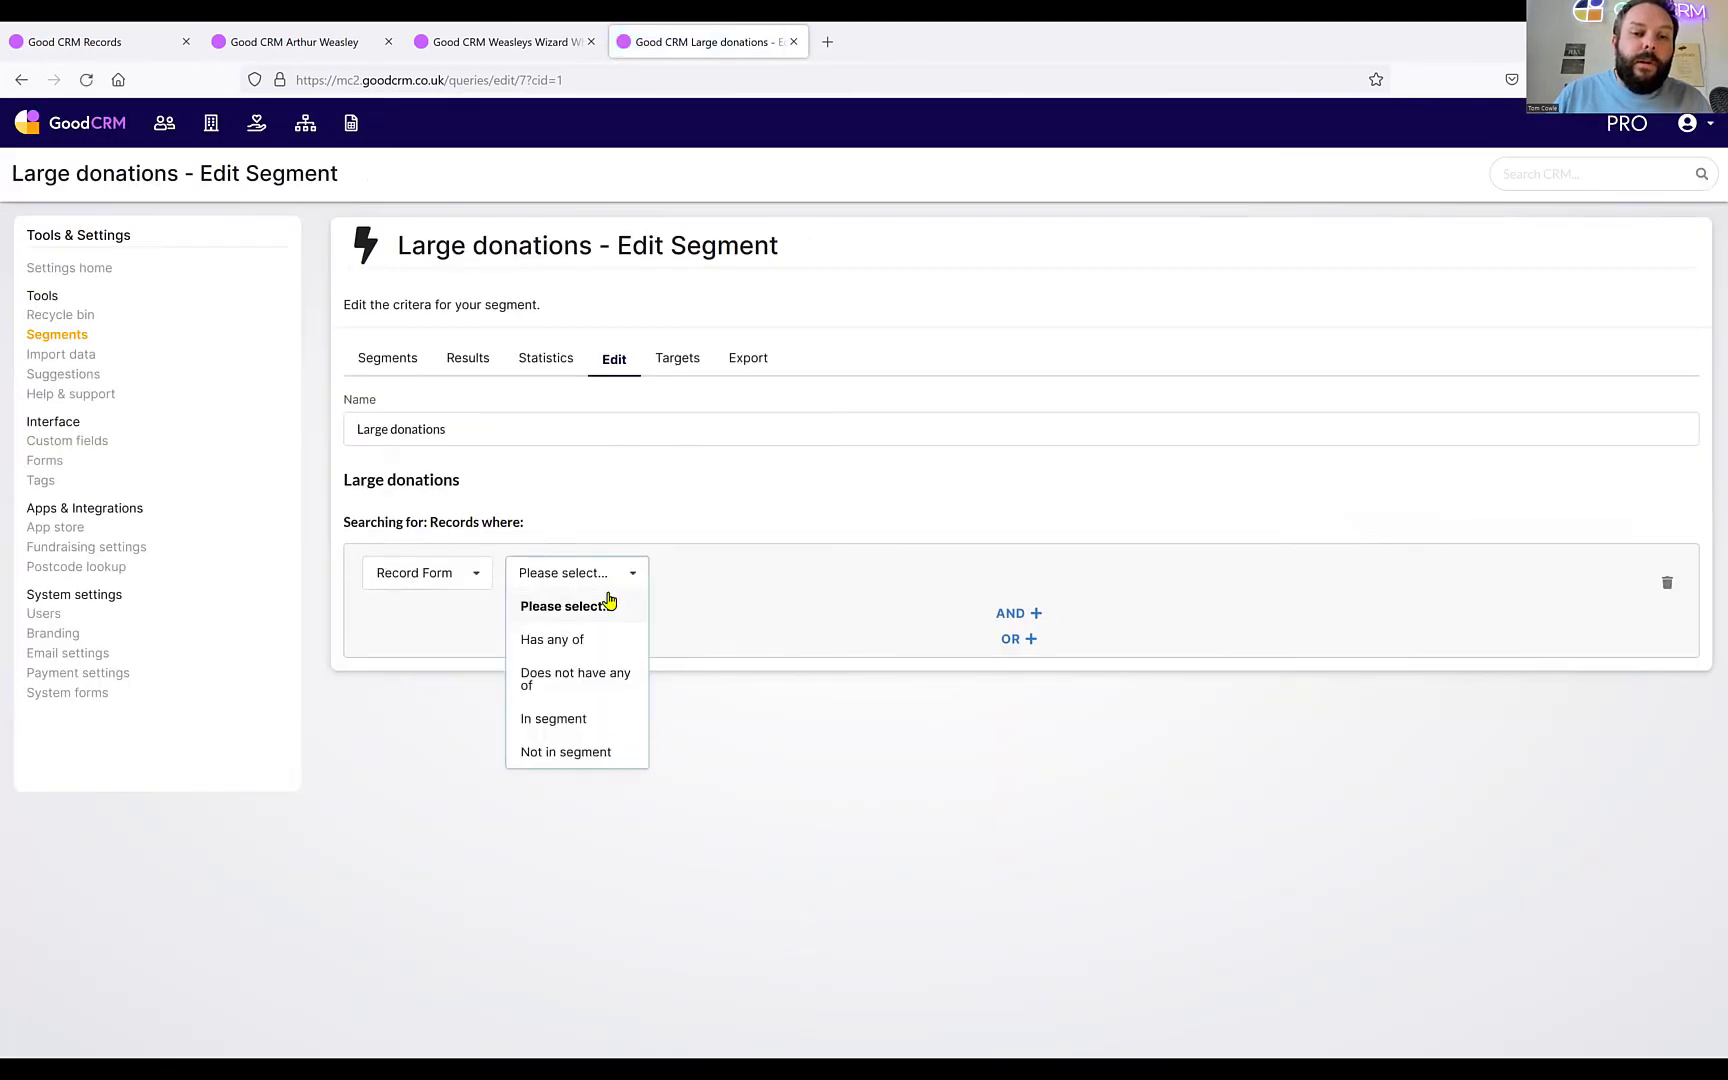
left_click(583, 643)
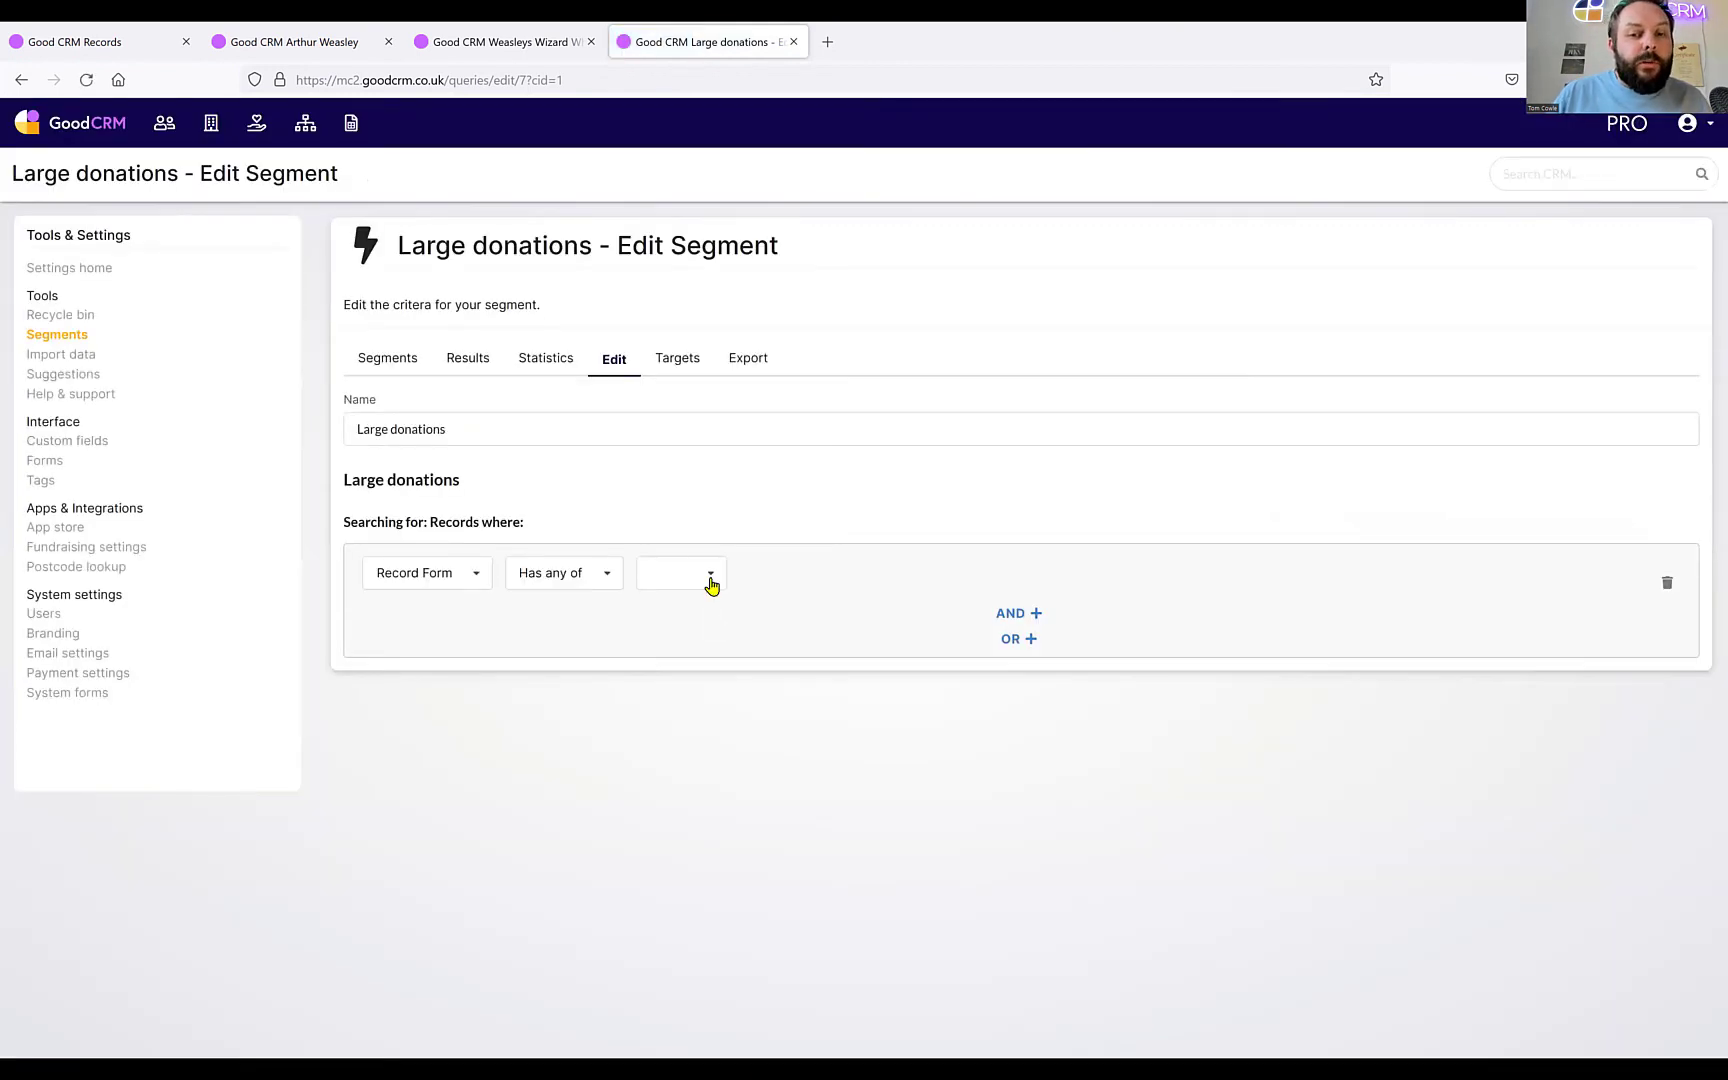
left_click(710, 578)
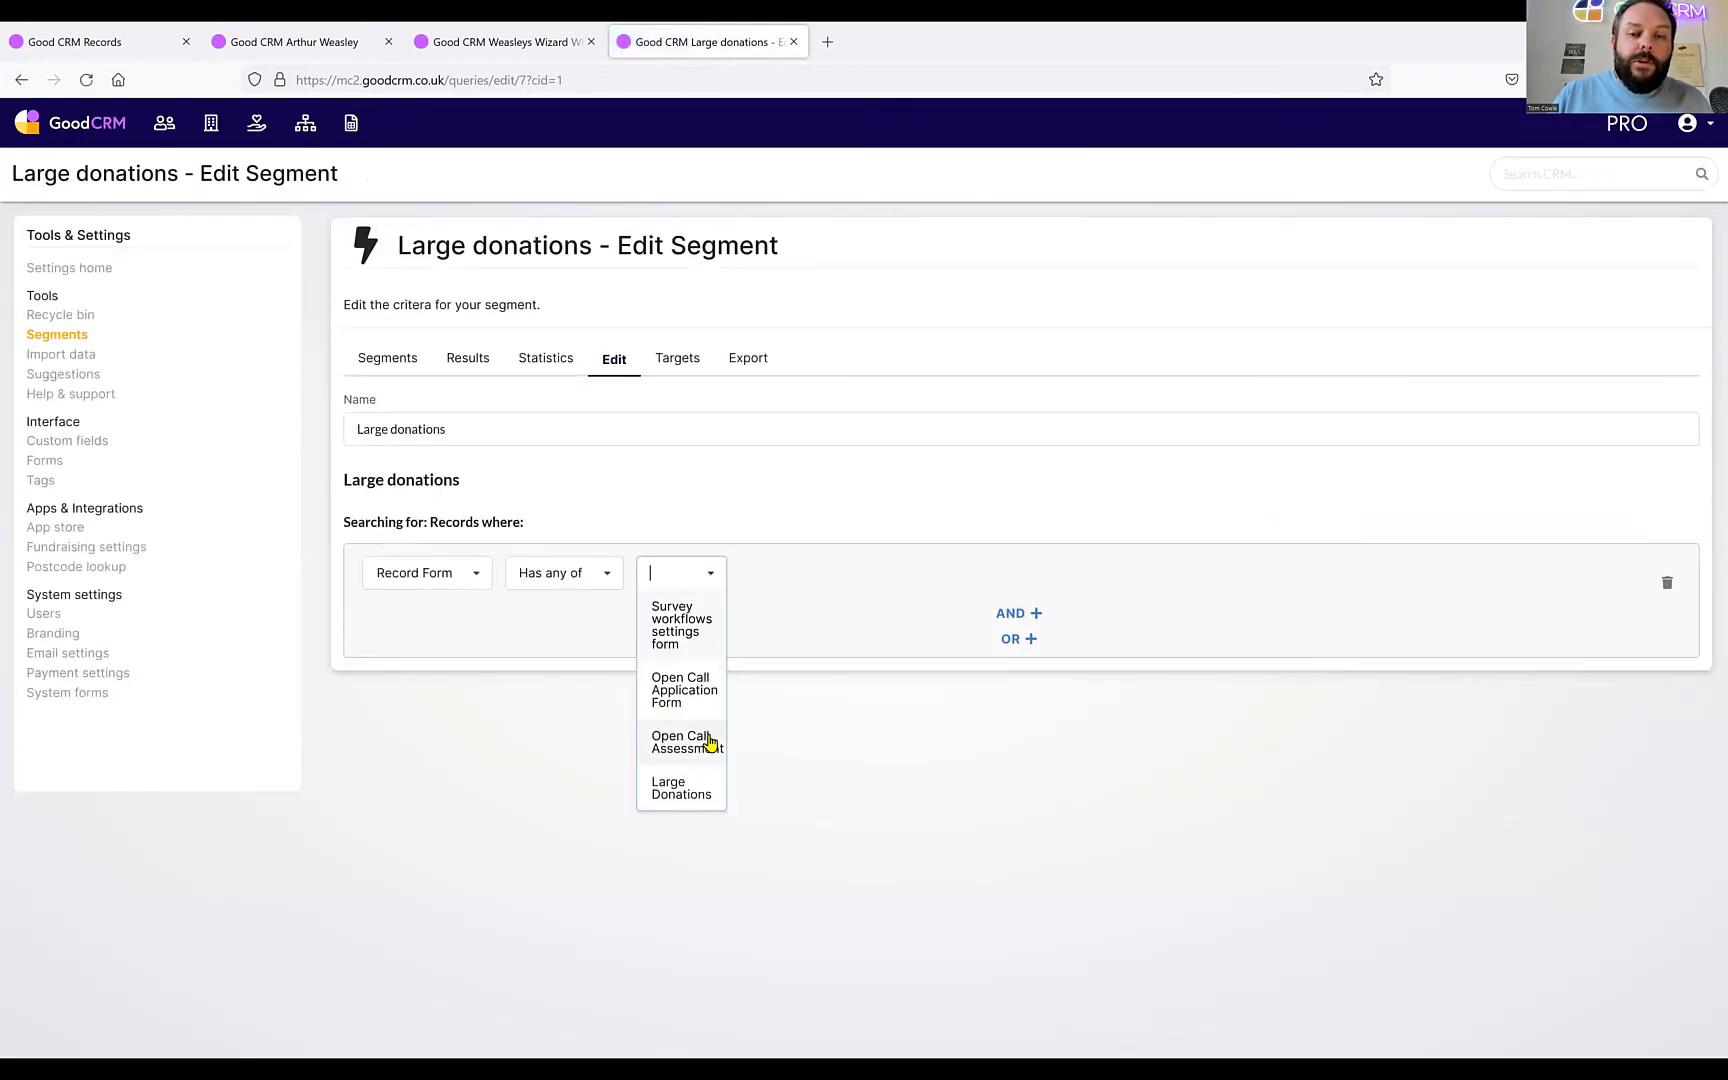
left_click(686, 796)
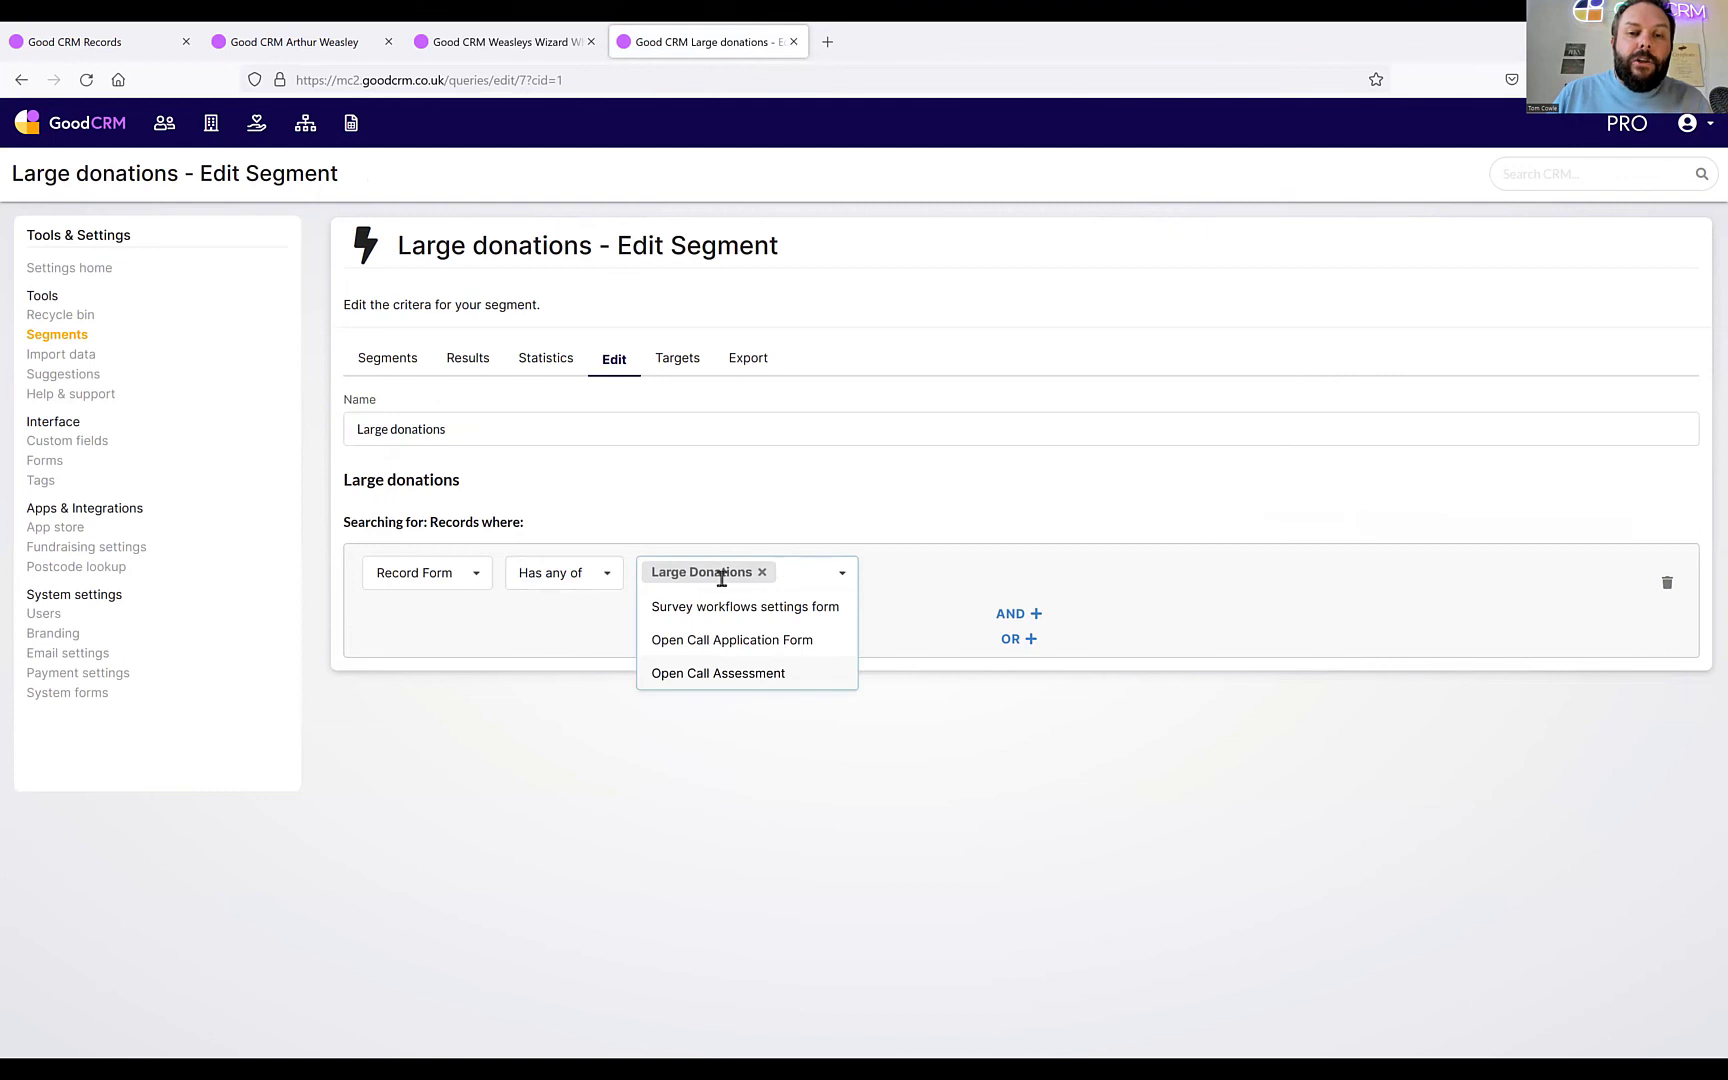
left_click(773, 788)
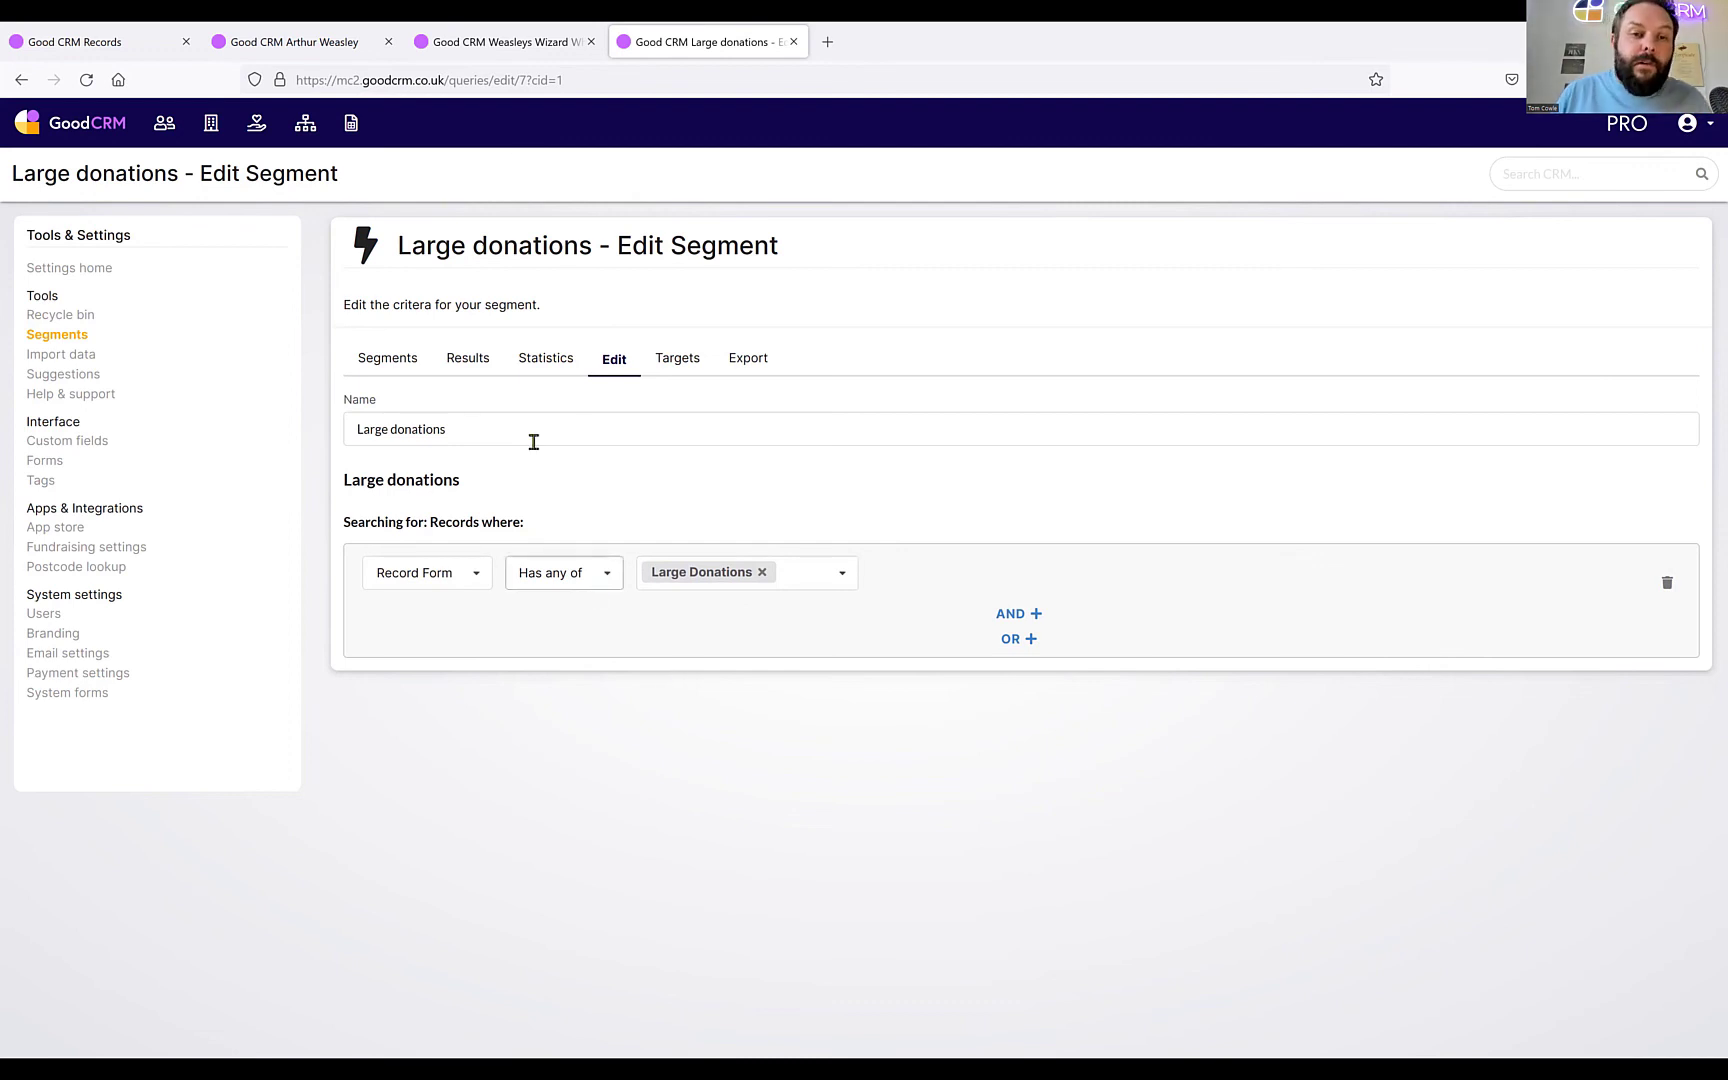
View the 5 matching Large Donations records in Results, then export them.
left_click(465, 357)
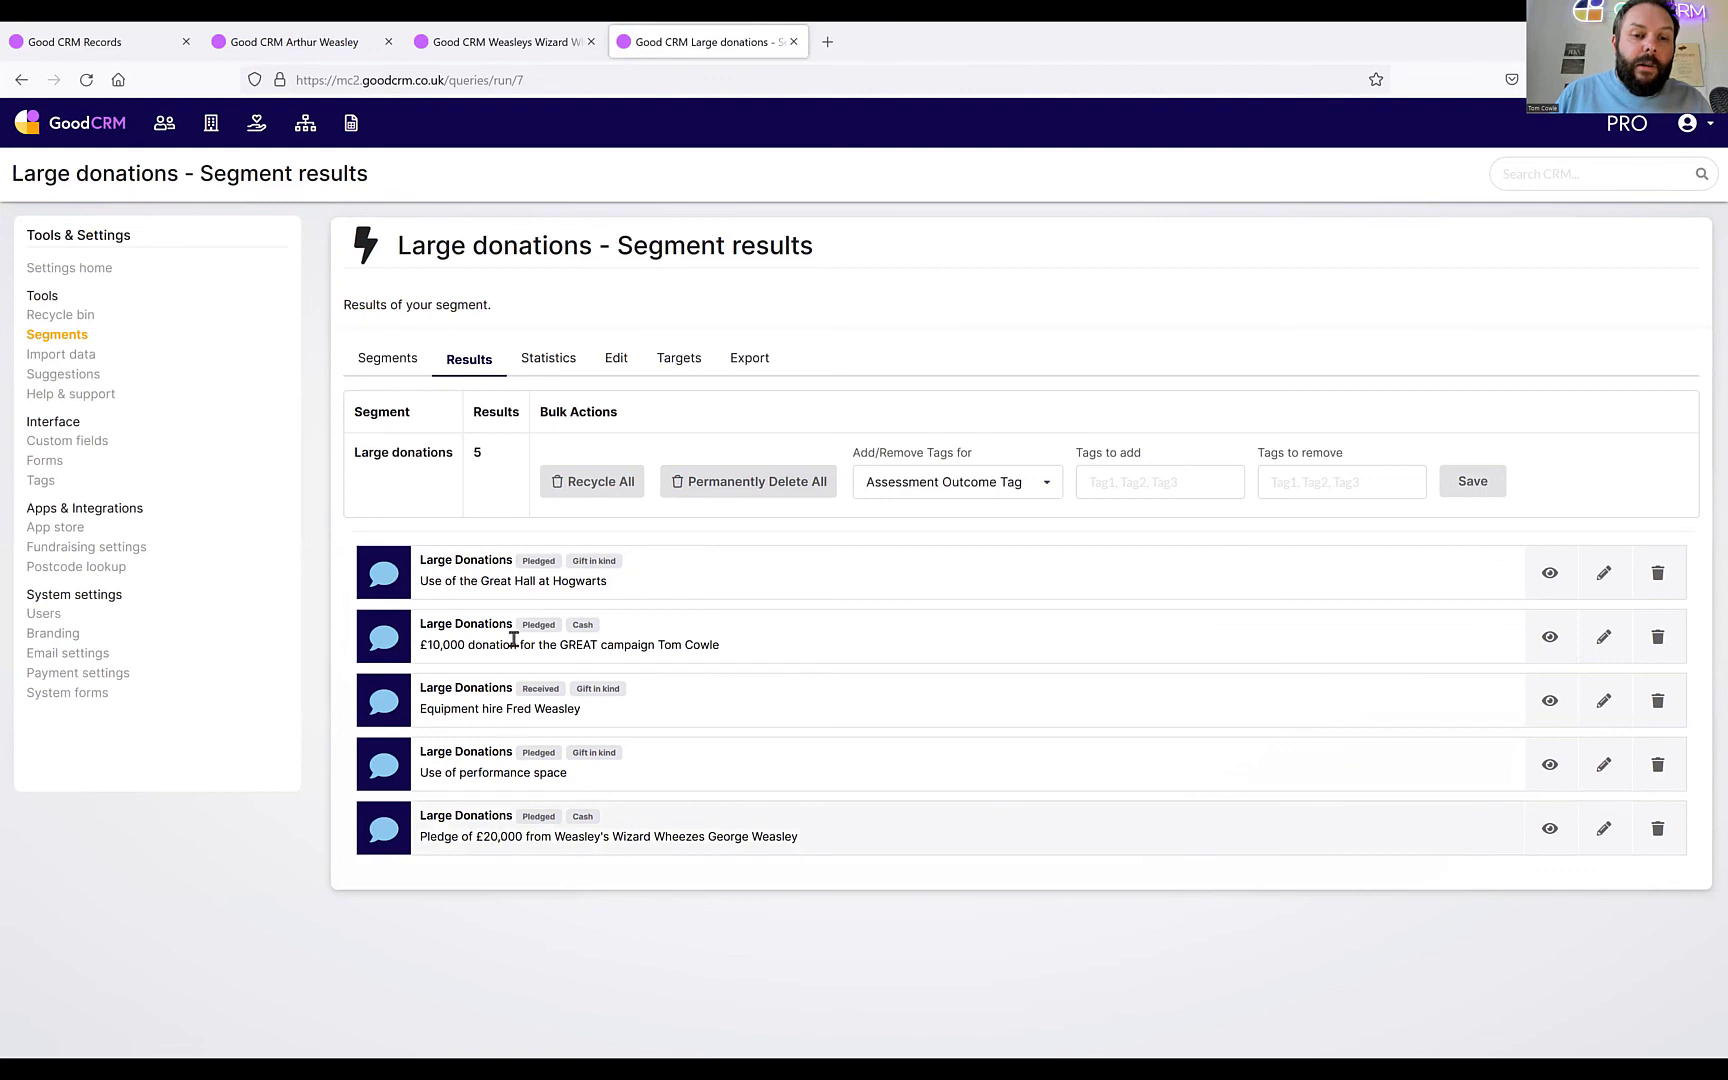
left_click(750, 359)
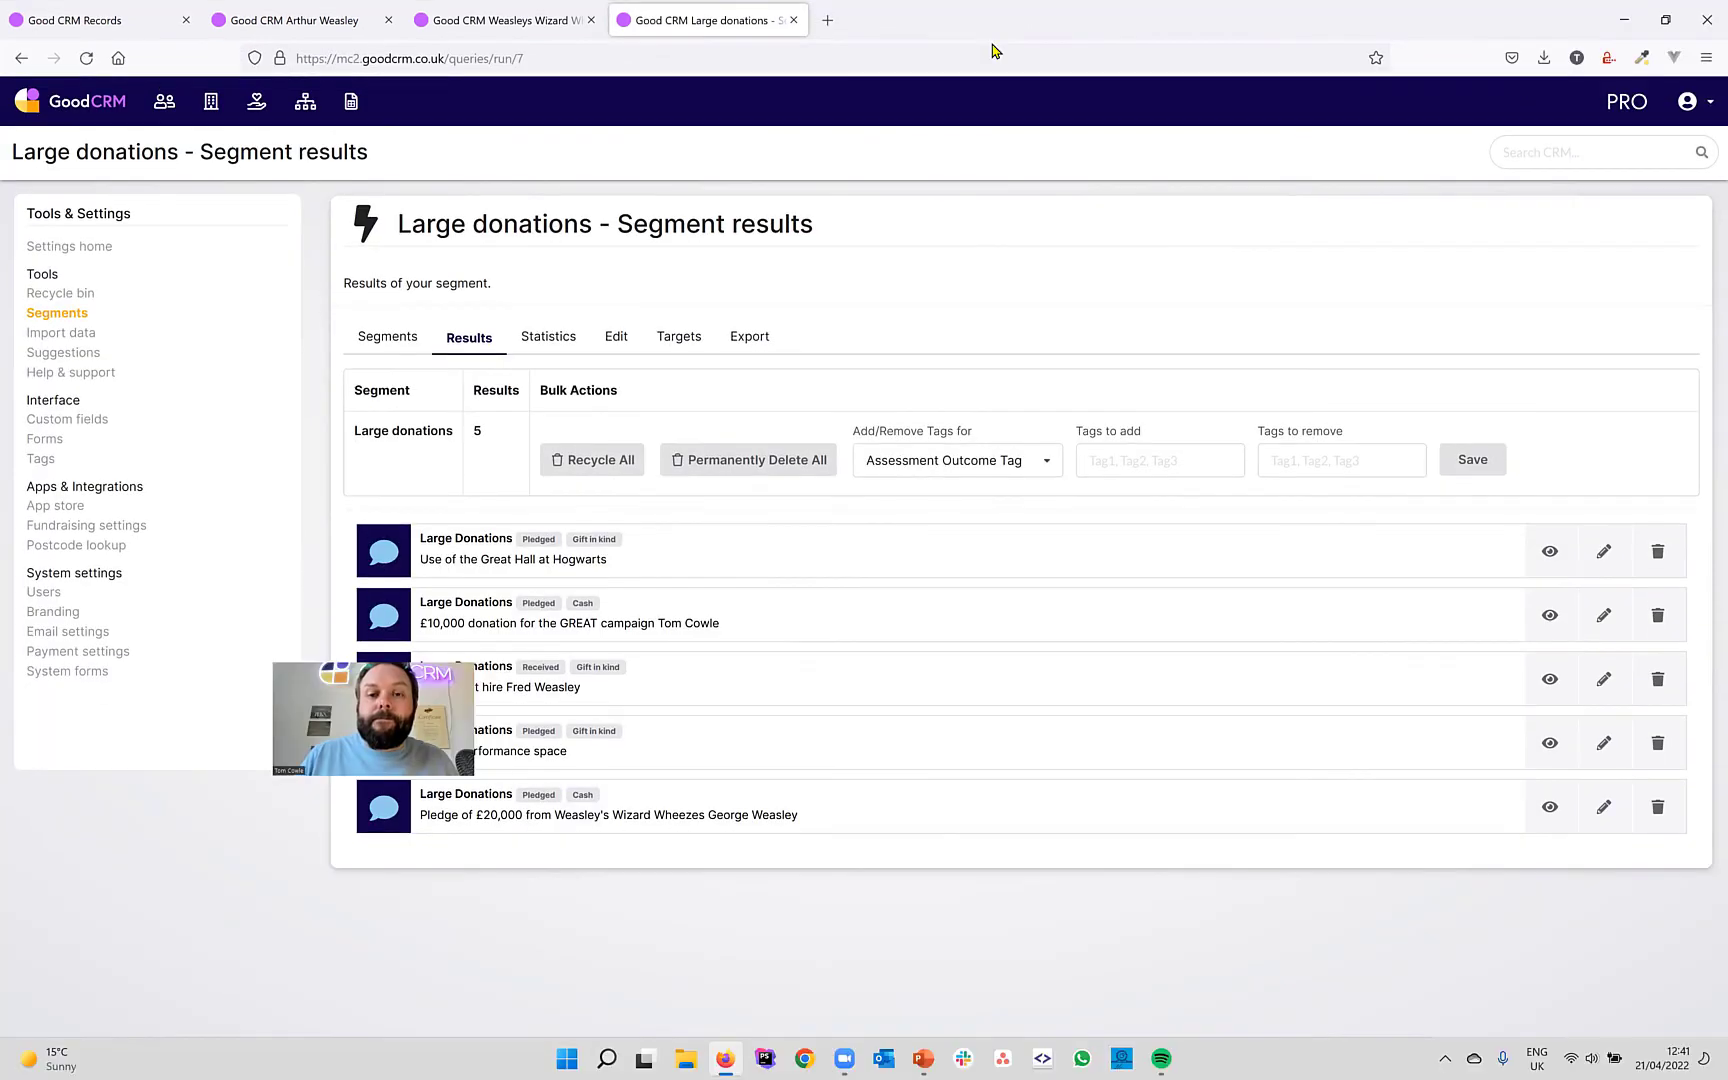